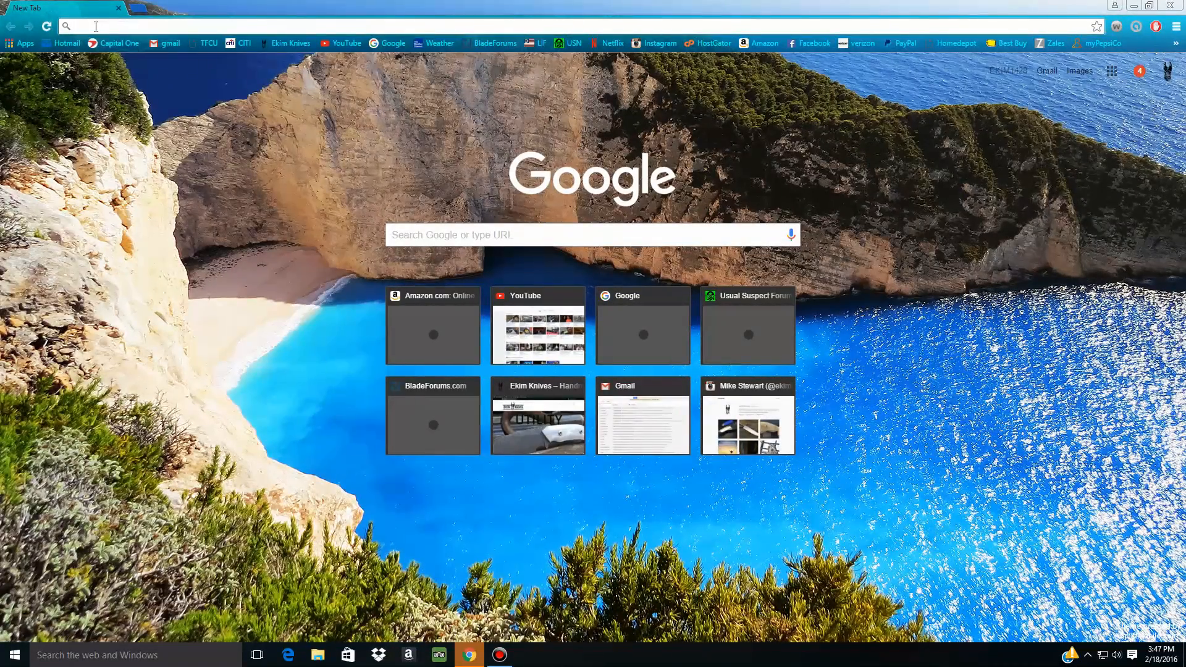
# Open draftsight.com and look through the DraftSight product page
pyautogui.write('draftsight.com')
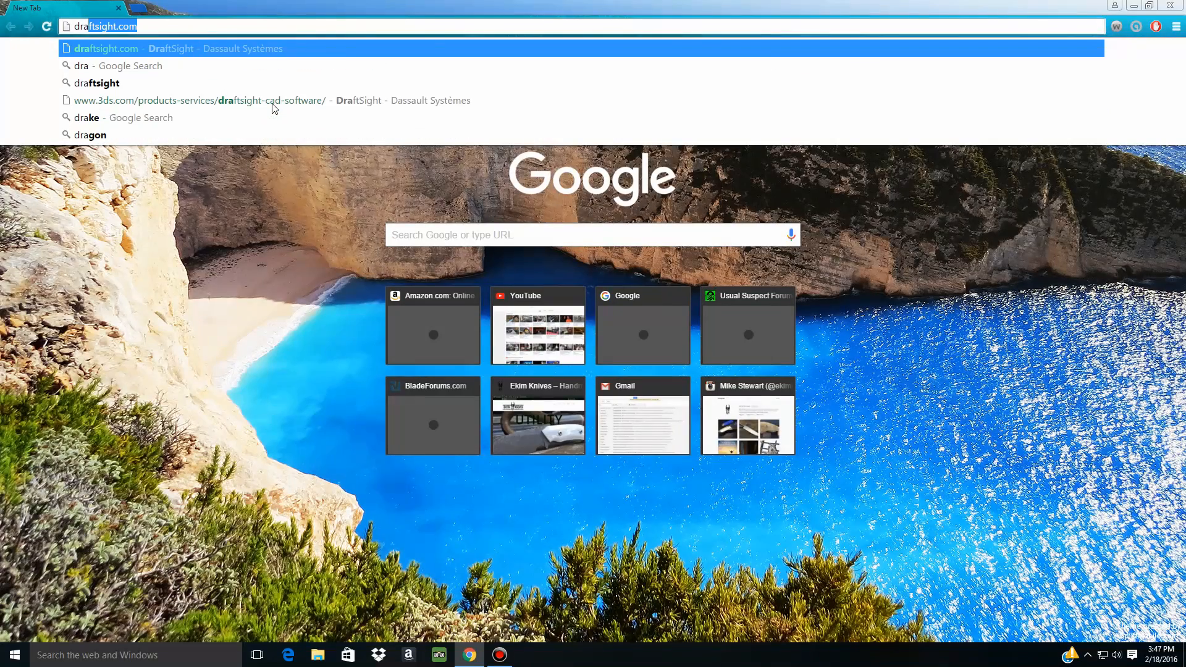
pyautogui.press('Return')
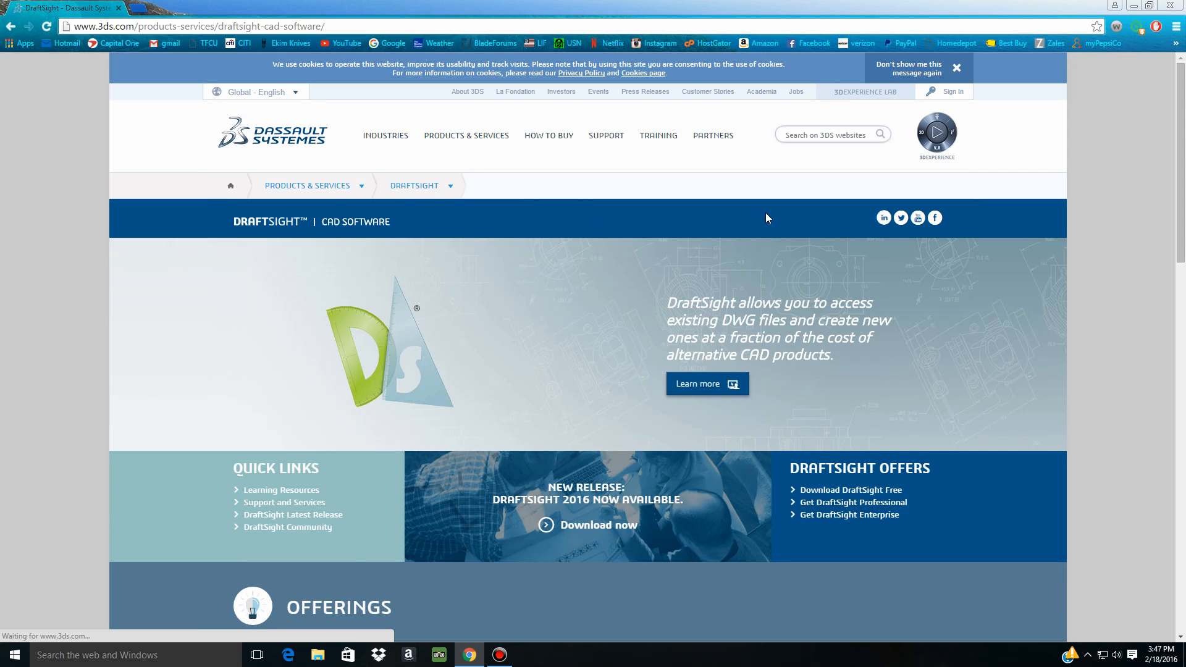
pyautogui.scroll(-1, 332, 113)
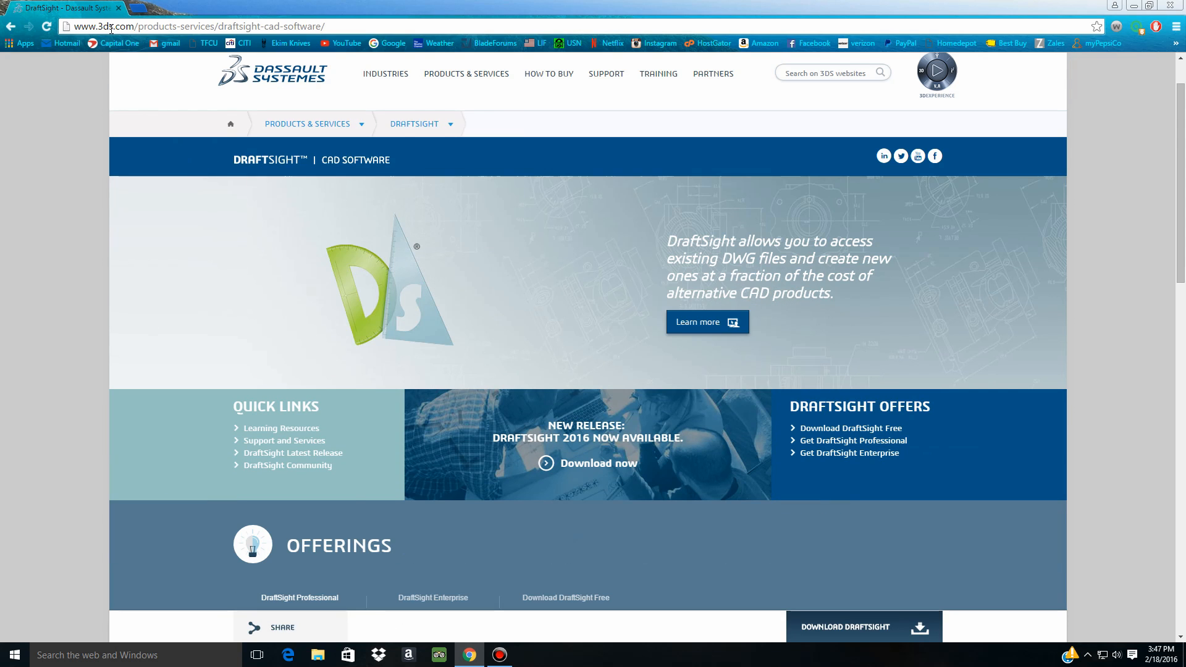
pyautogui.scroll(1, 454, 236)
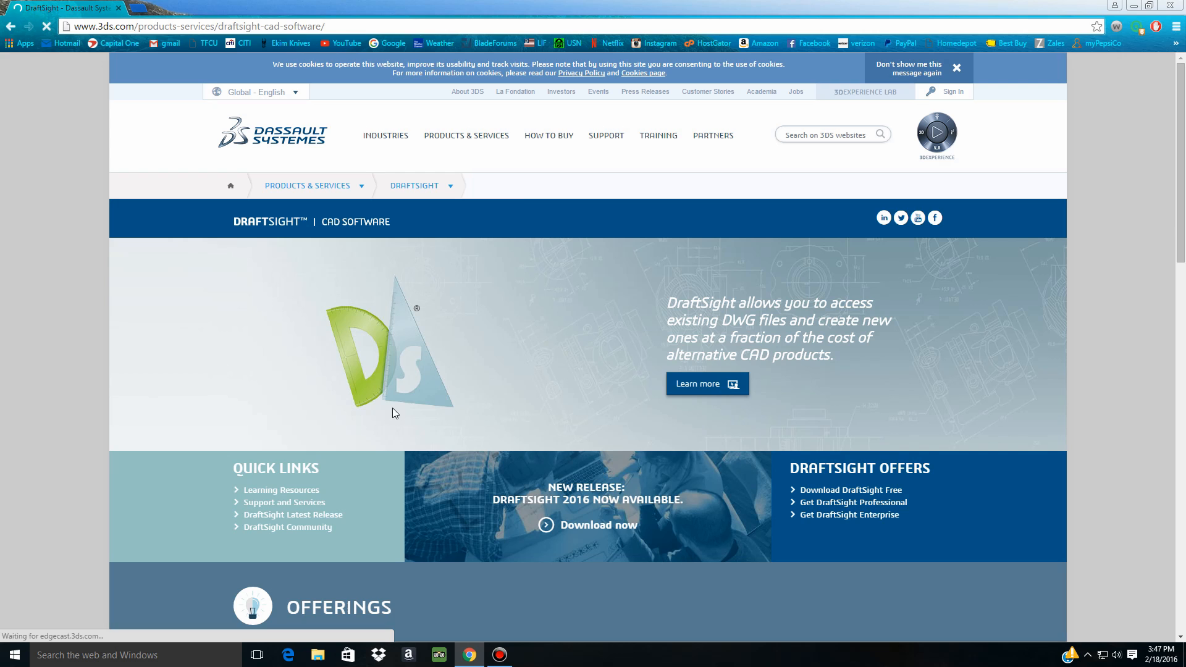
pyautogui.scroll(-5, 616, 309)
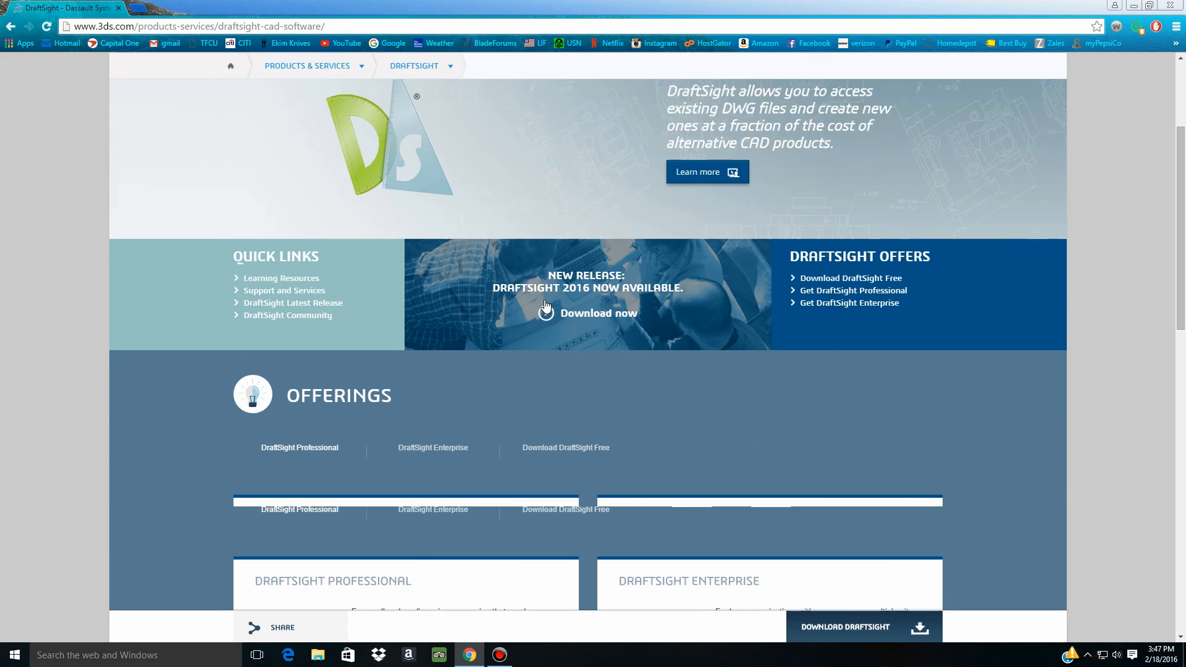
pyautogui.scroll(-8, 472, 305)
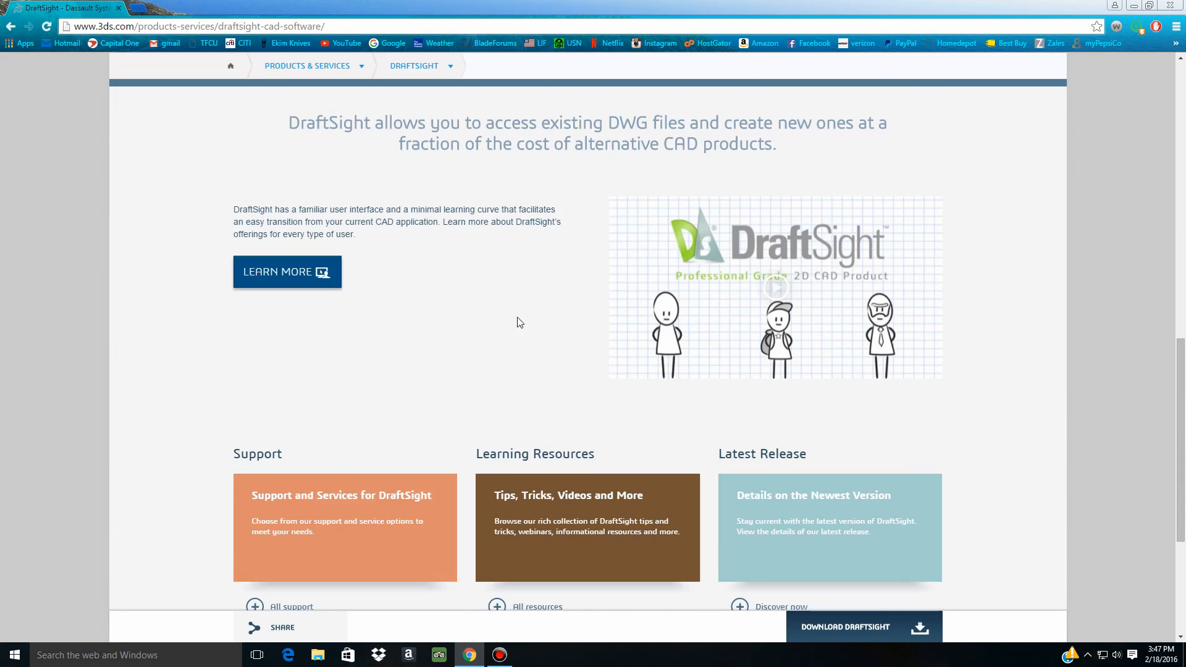
pyautogui.scroll(-4, 502, 322)
pyautogui.scroll(13, 502, 324)
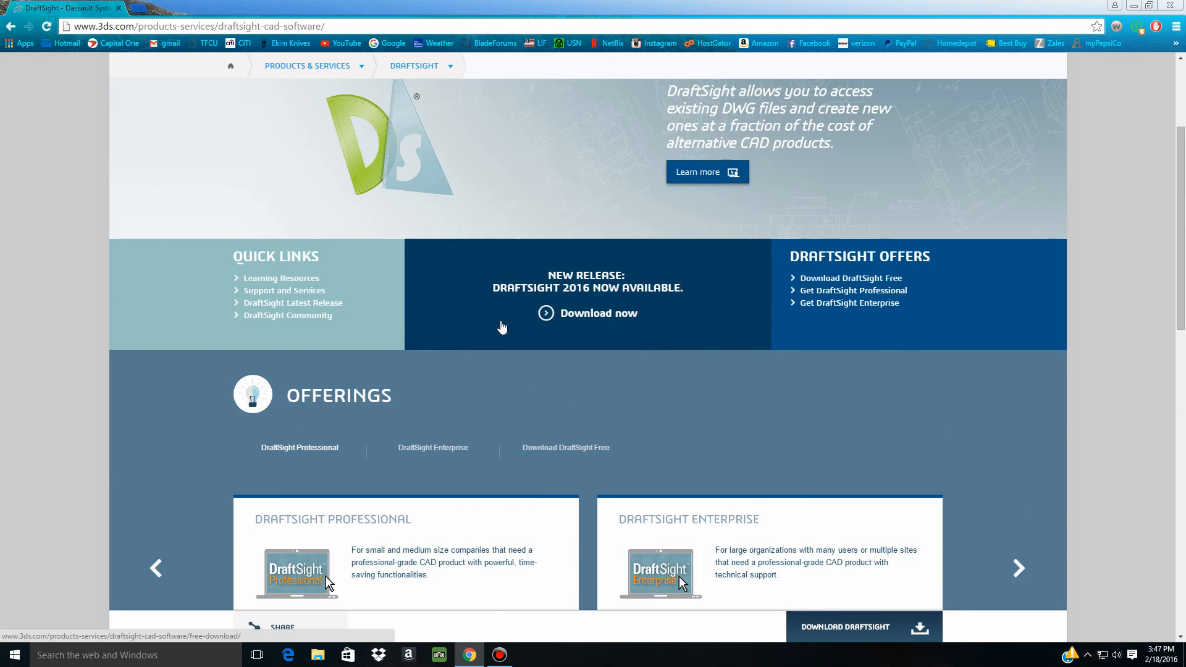
pyautogui.scroll(4, 502, 326)
# Go to the Download DraftSight page from the site's DraftSight product entries
pyautogui.moveTo(336, 191)
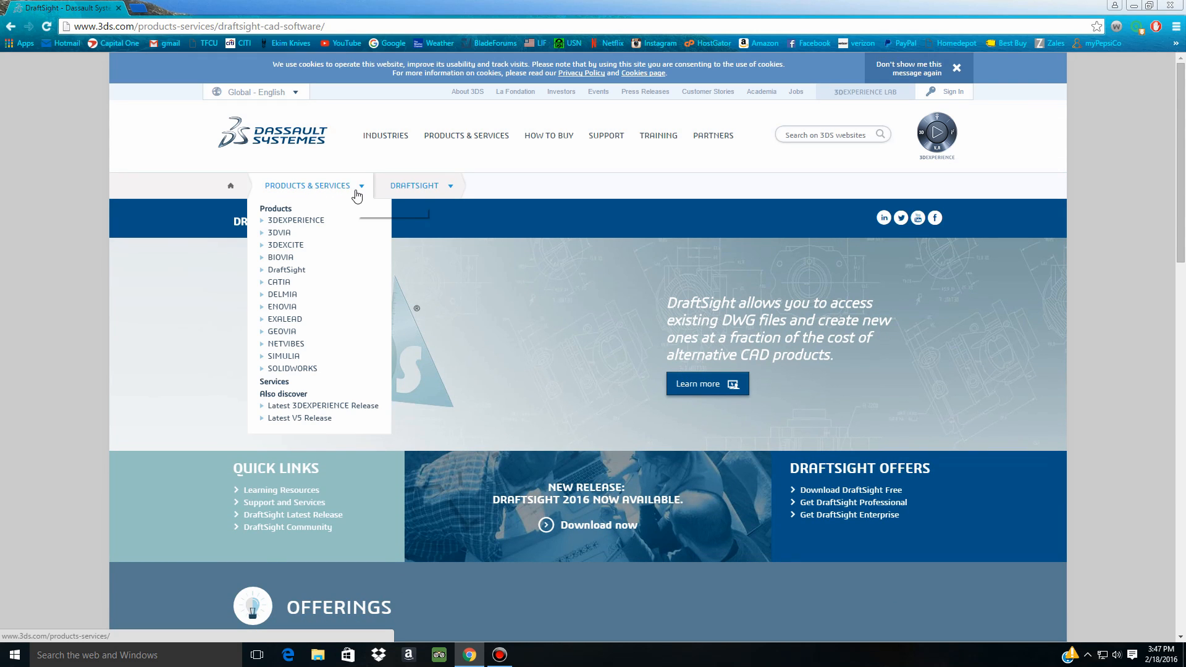
pyautogui.moveTo(303, 272)
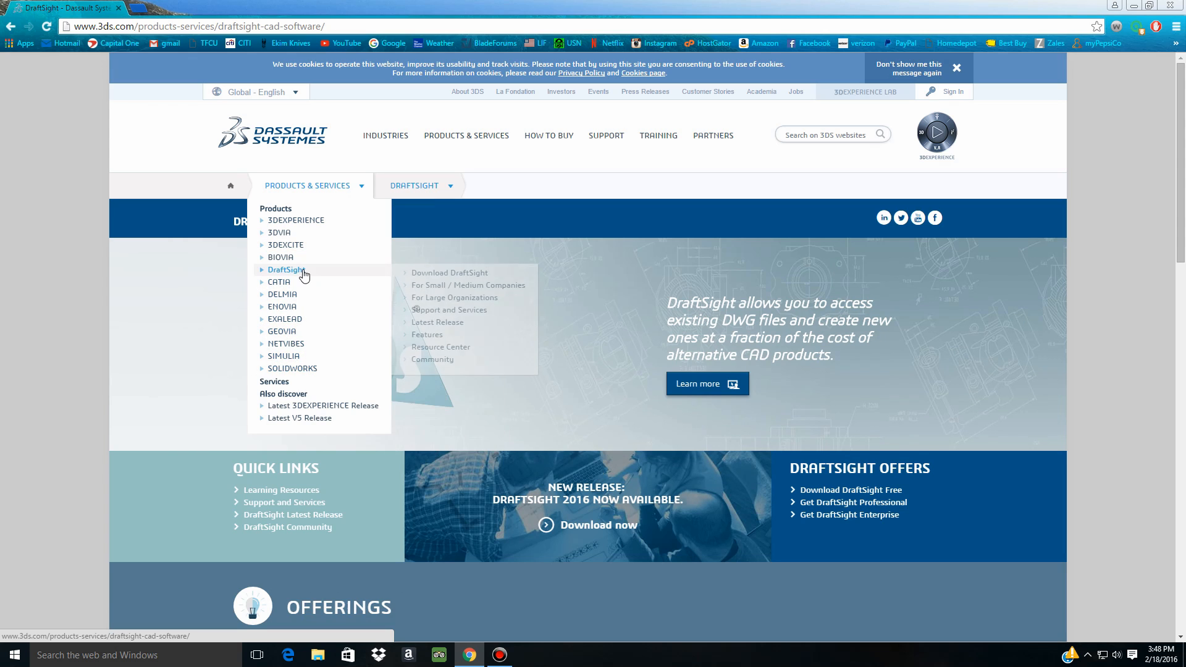
pyautogui.click(434, 273)
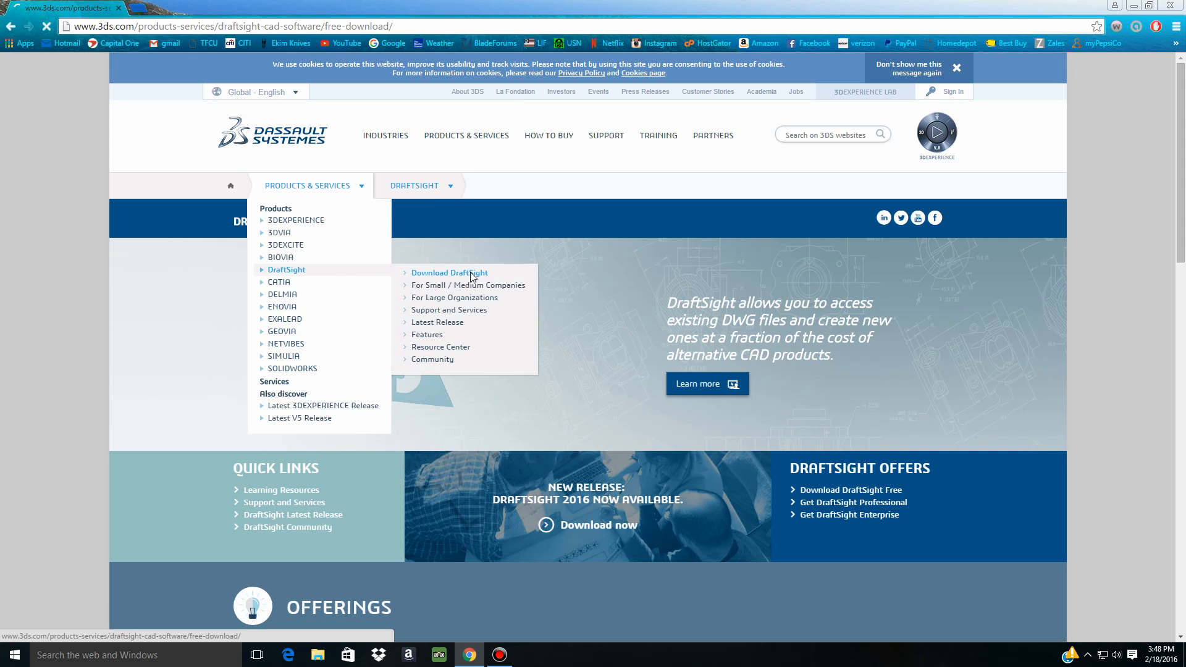
# Examine the free DraftSight download page, including its download steps and the installers offered for each operating system
pyautogui.scroll(-4, 622, 352)
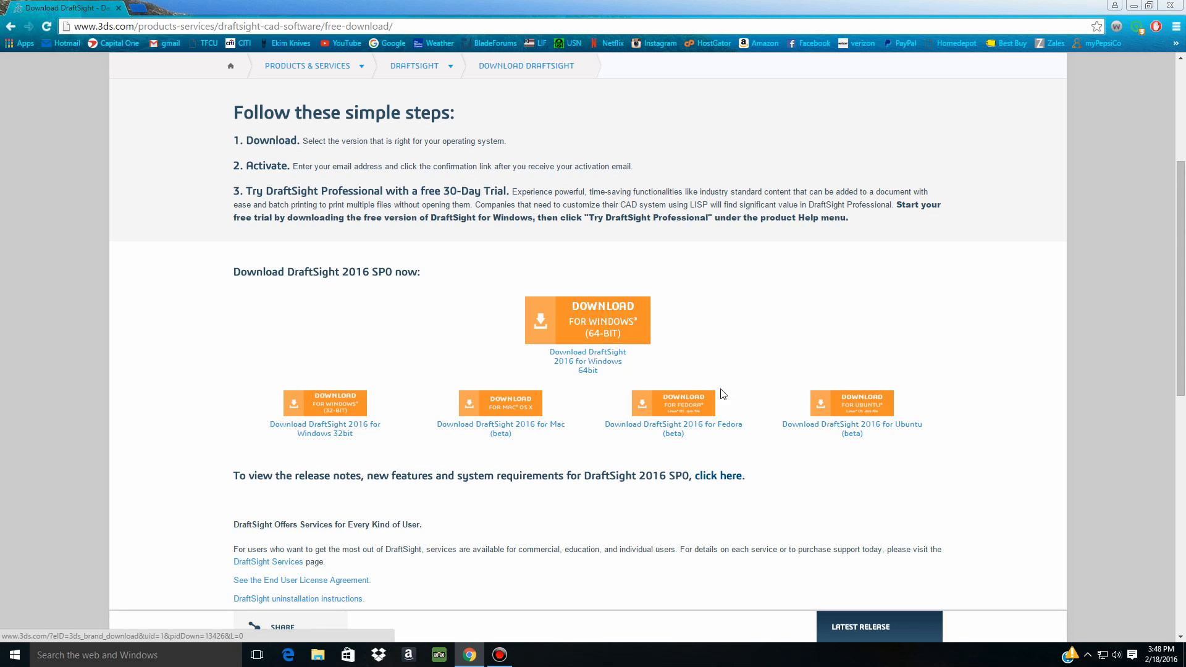
pyautogui.scroll(-4, 580, 443)
pyautogui.scroll(8, 579, 443)
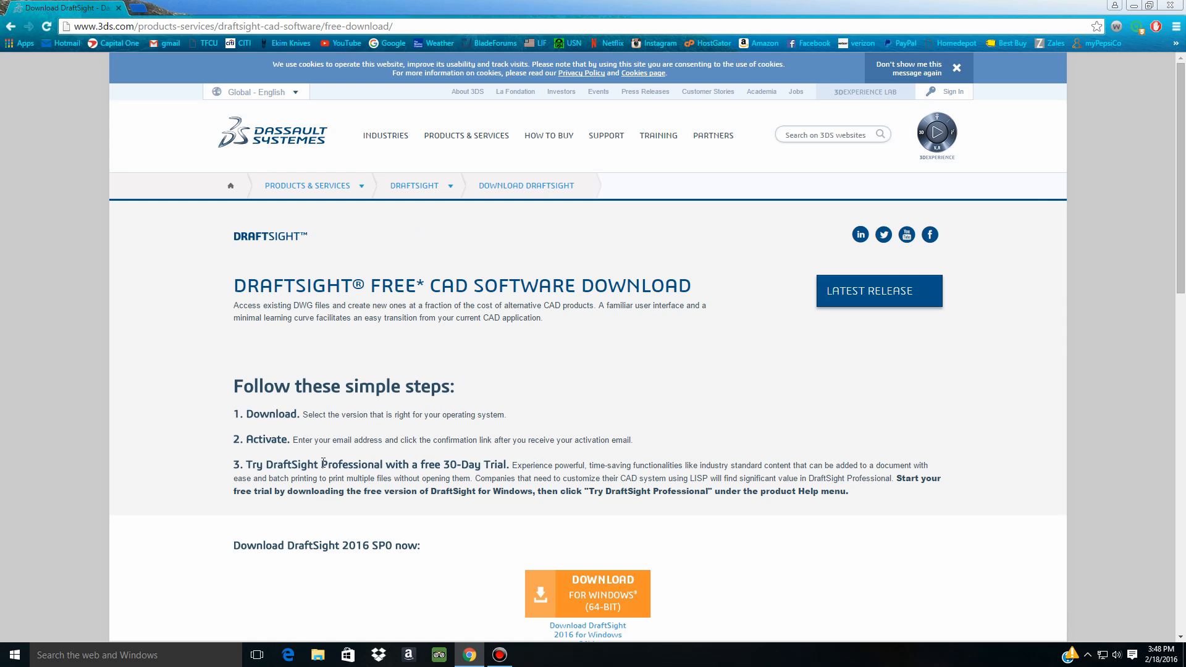
pyautogui.moveTo(323, 462); pyautogui.dragTo(443, 475)
pyautogui.click(554, 371)
pyautogui.doubleClick(396, 286)
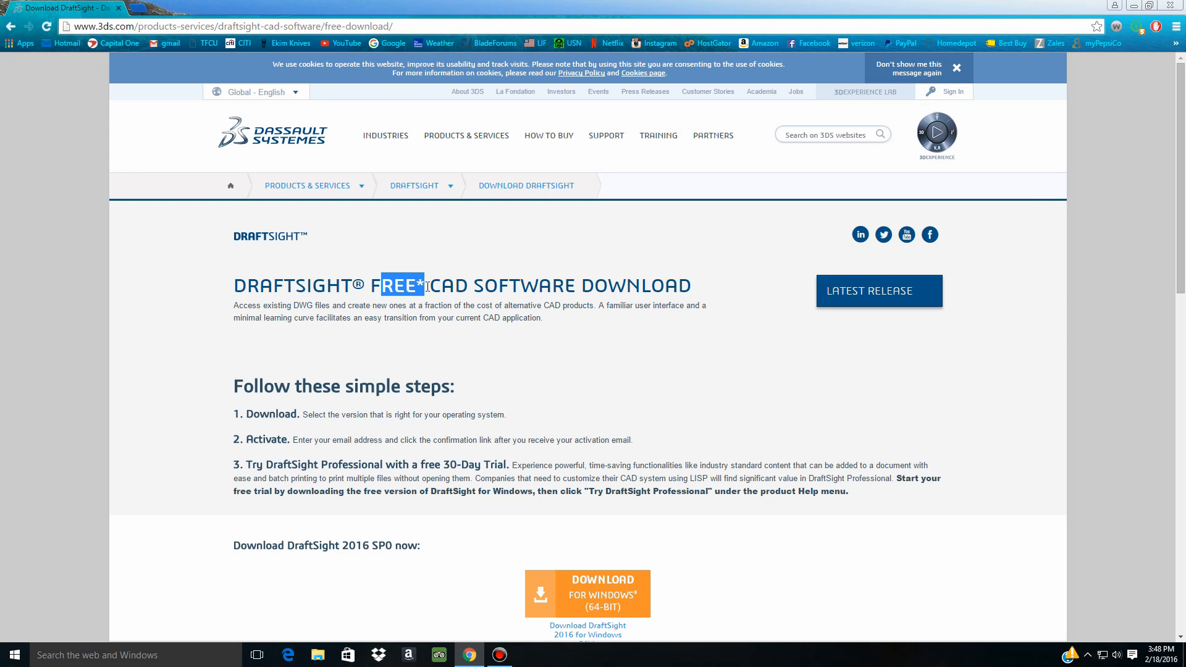
pyautogui.click(530, 367)
pyautogui.scroll(-3, 641, 366)
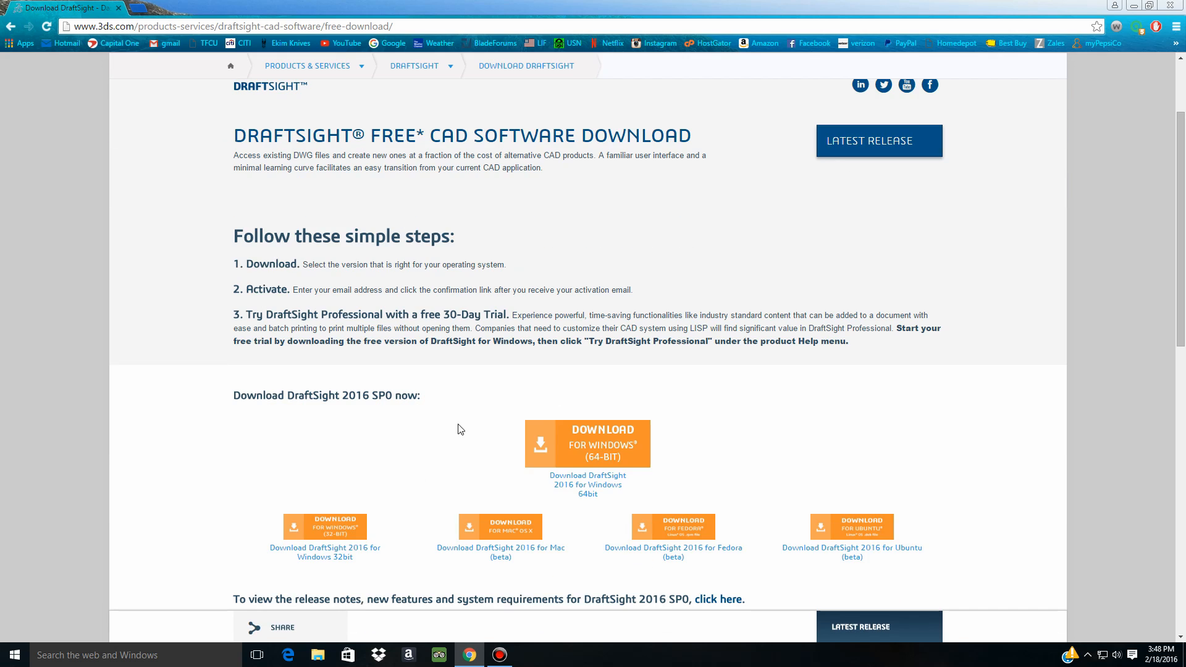
pyautogui.scroll(3, 752, 397)
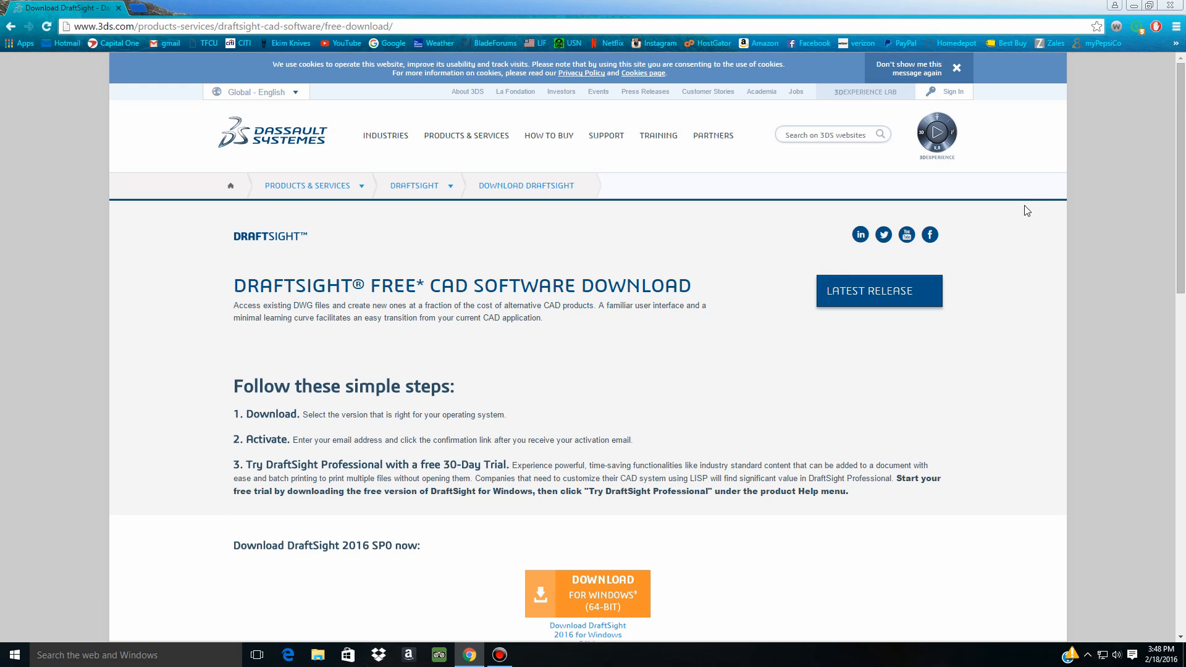
# Close the browser, move the DraftSight 2015 x64 shortcut to mid-desktop and launch DraftSight from it
pyautogui.click(1168, 7)
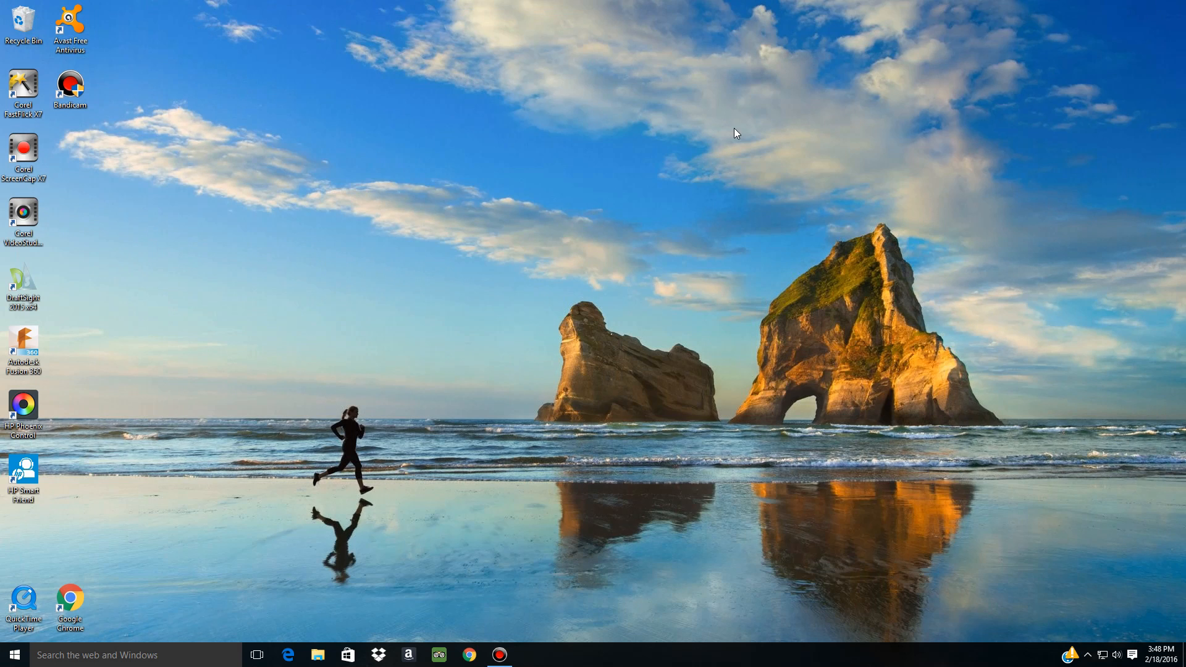
pyautogui.moveTo(22, 285); pyautogui.dragTo(584, 349)
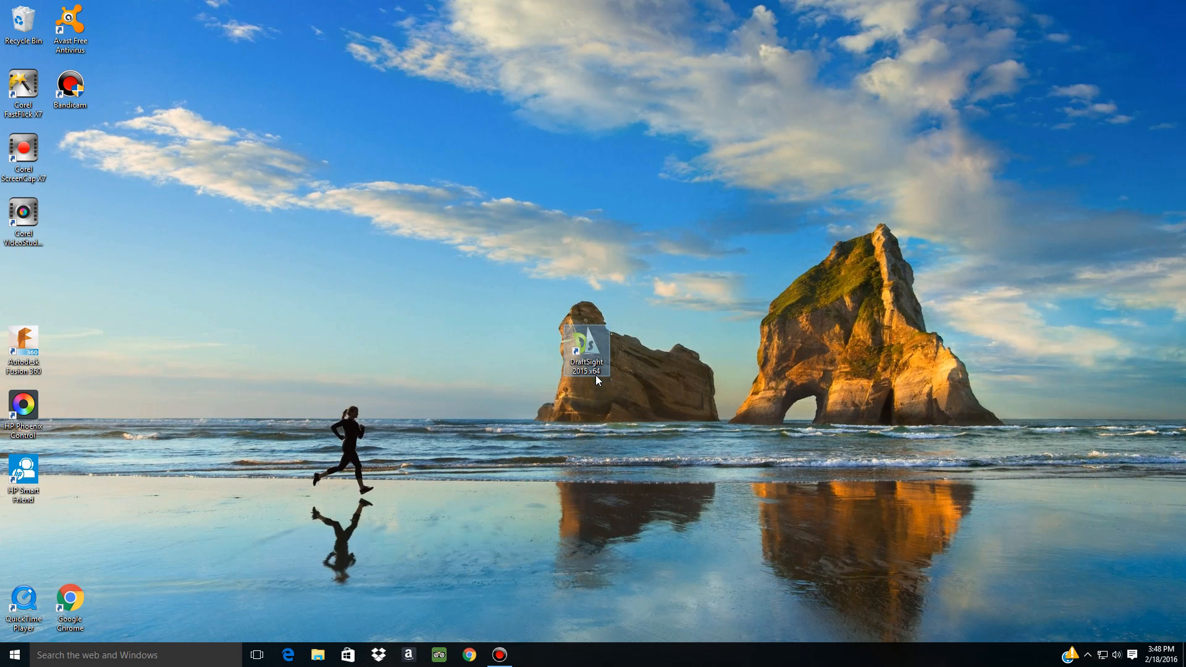
pyautogui.doubleClick(587, 342)
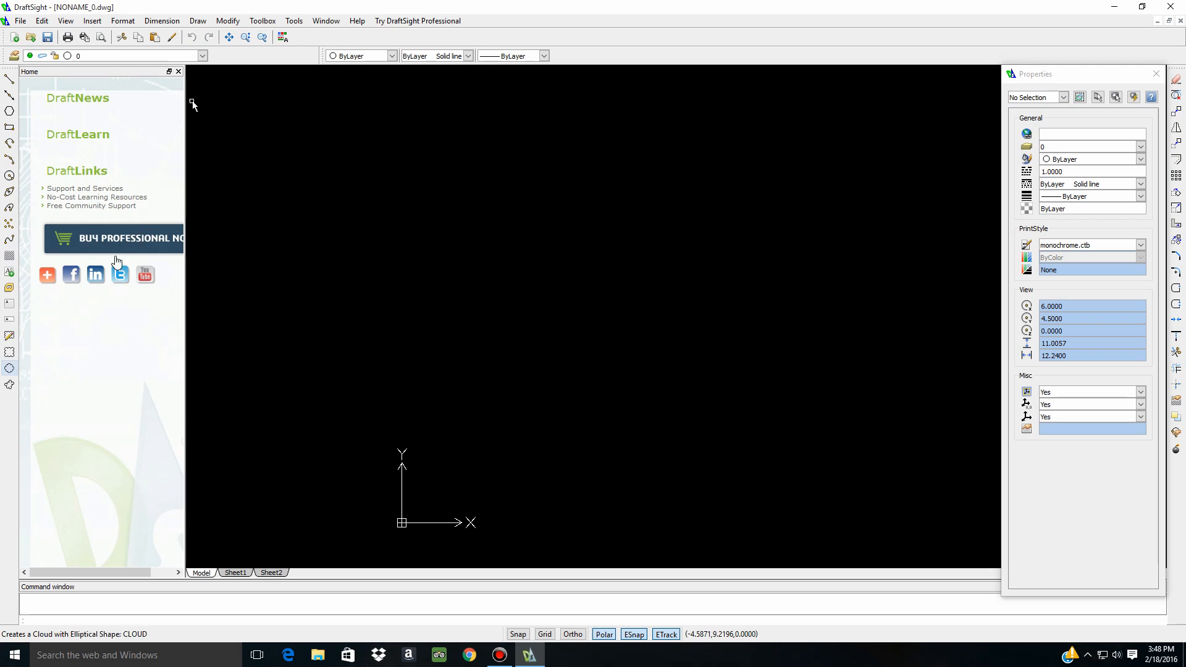
# Close the Home palette to enlarge the drawing area and turn on the grid display
pyautogui.click(178, 72)
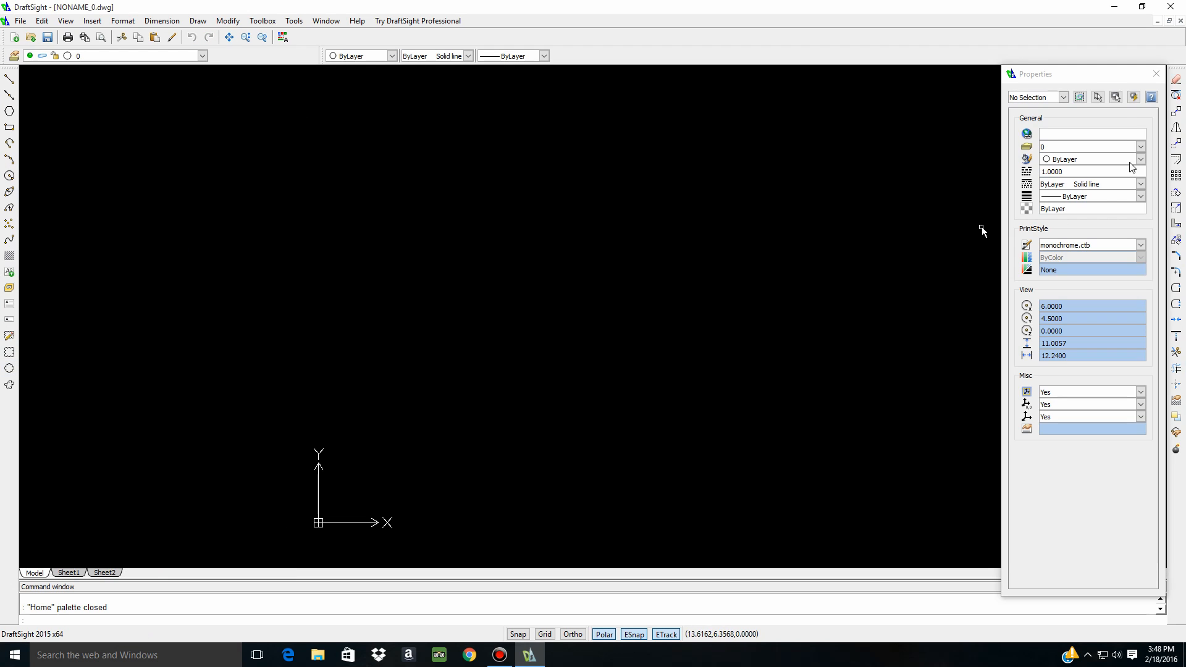
pyautogui.moveTo(1102, 75)
pyautogui.mouseDown()
pyautogui.moveTo(831, 113)
pyautogui.moveTo(150, 106)
pyautogui.moveTo(113, 71)
pyautogui.moveTo(1103, 76)
pyautogui.moveTo(1082, 75)
pyautogui.mouseUp()
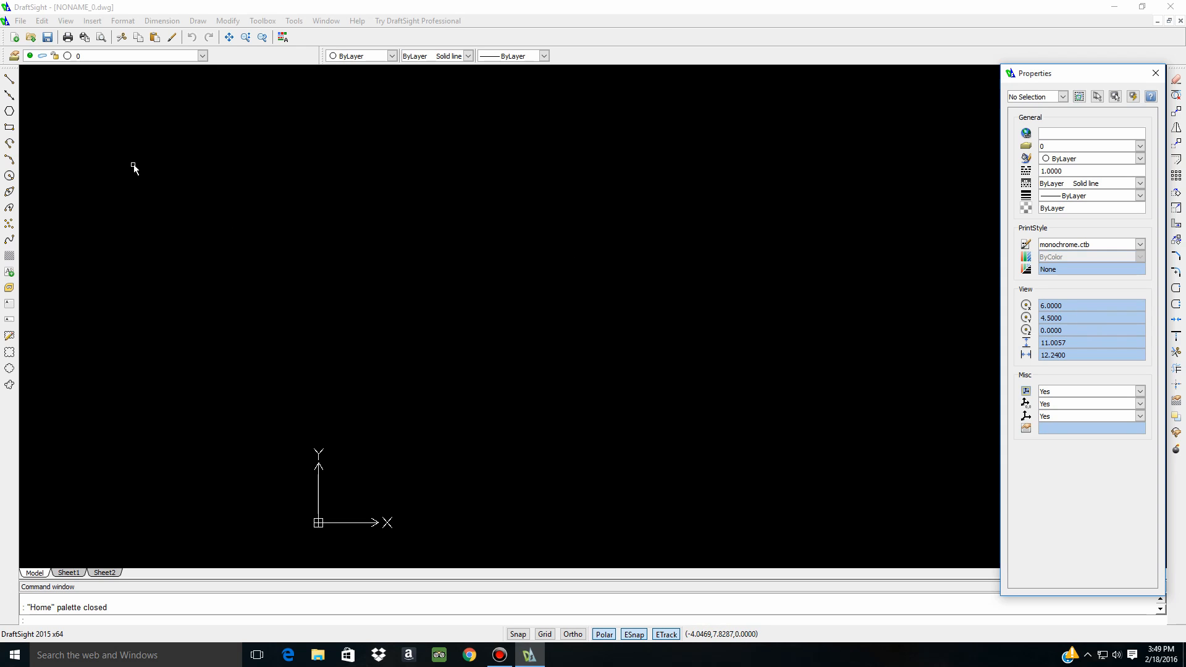
pyautogui.click(607, 35)
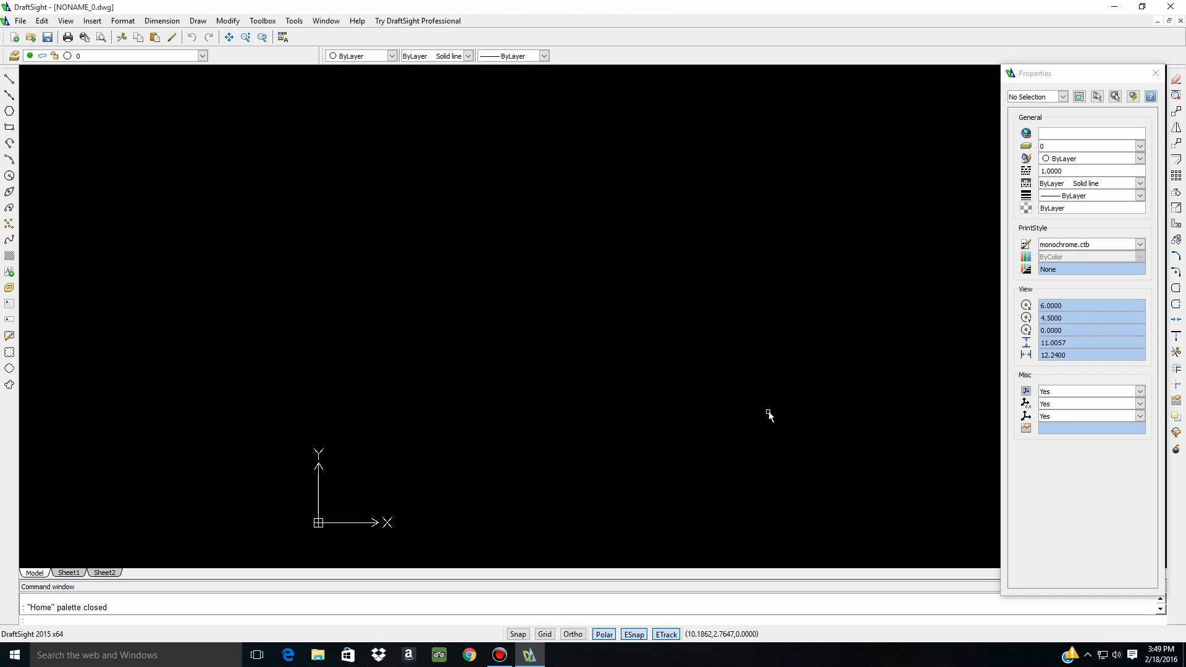
pyautogui.click(545, 635)
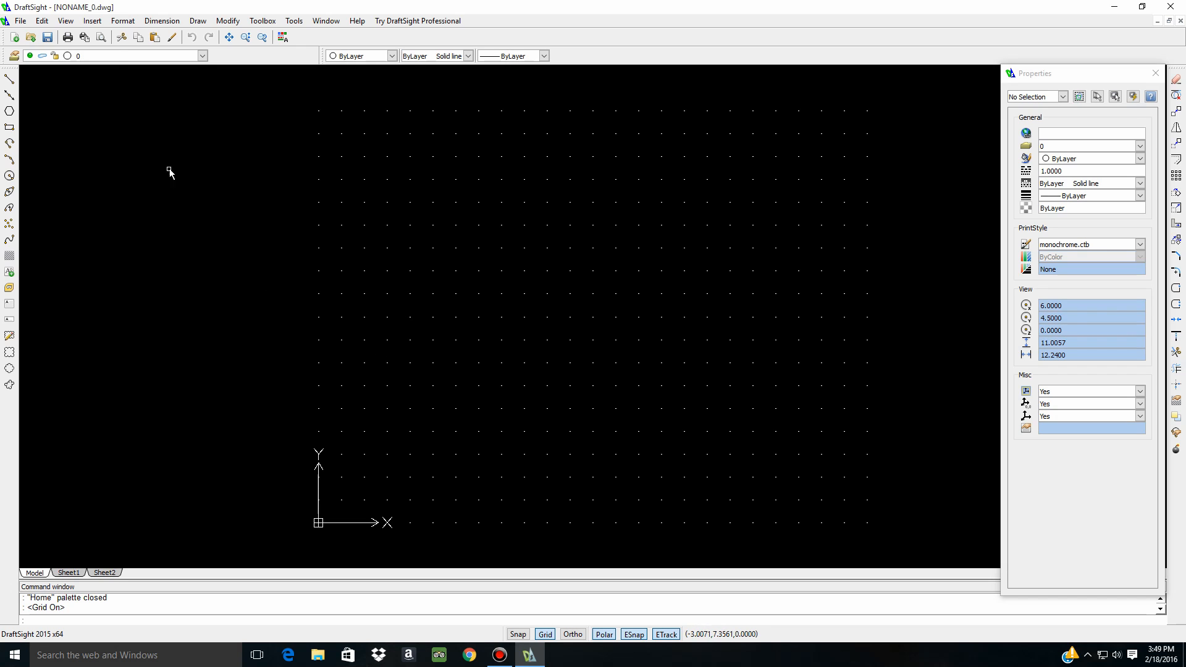
# Create a layer named Blade in the Layers Manager, keeping its line color White
pyautogui.click(13, 57)
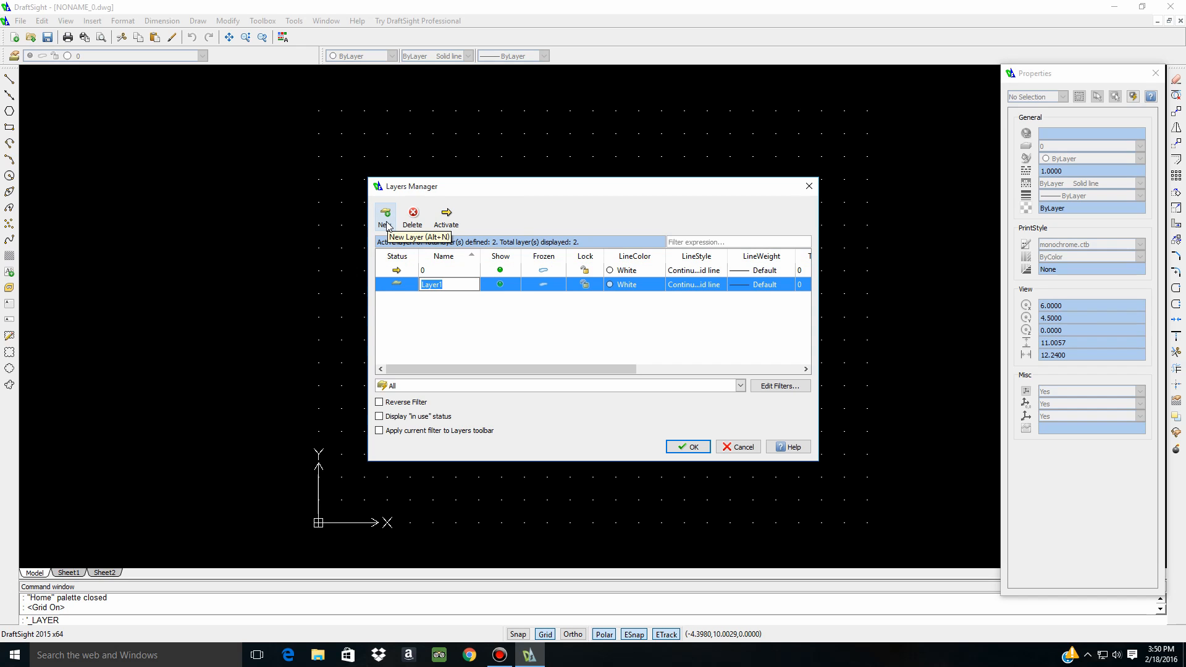
pyautogui.write('Blade')
pyautogui.click(622, 283)
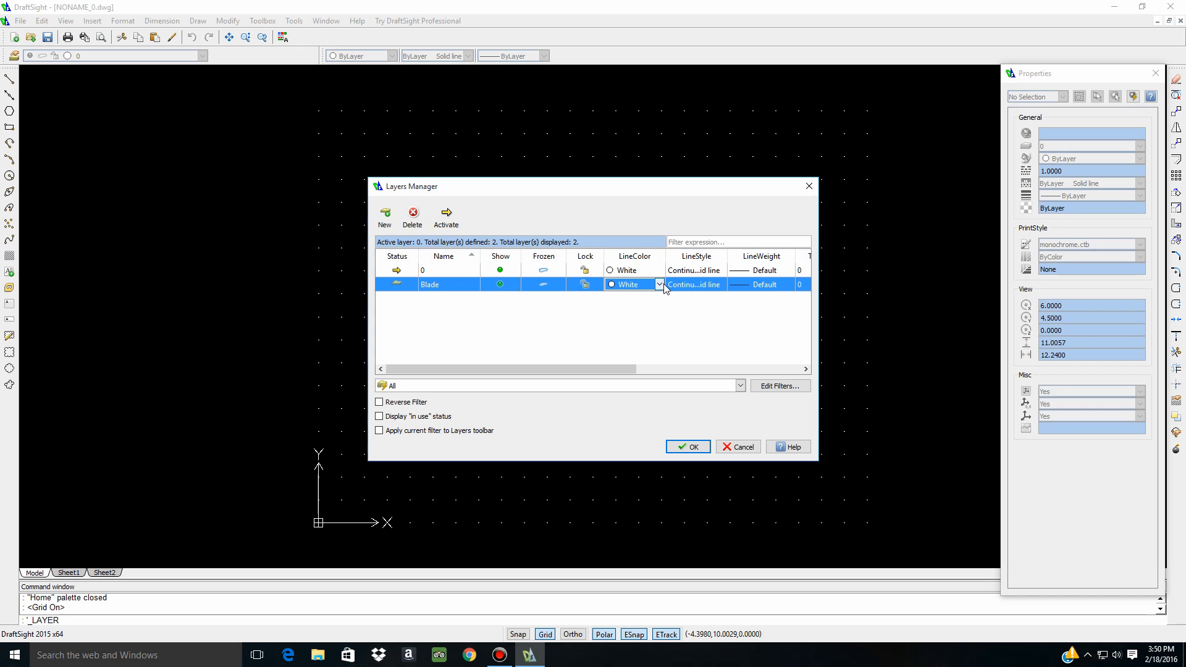
pyautogui.click(693, 302)
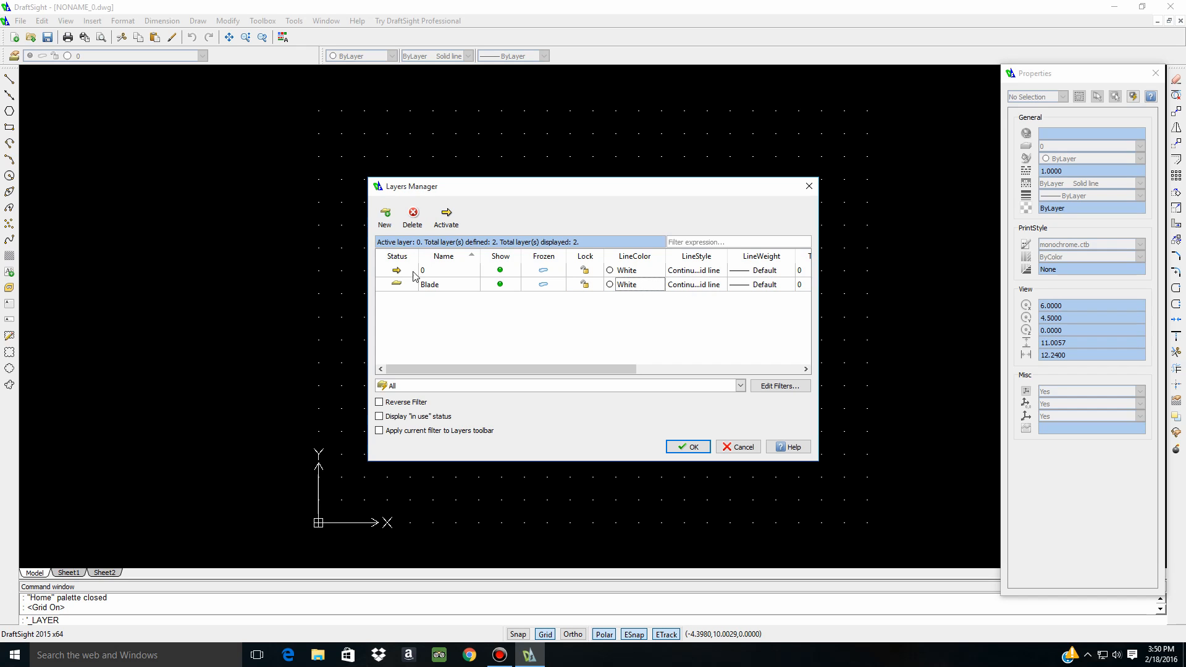
# Add a second layer named Handle and set its line color to Red
pyautogui.click(388, 221)
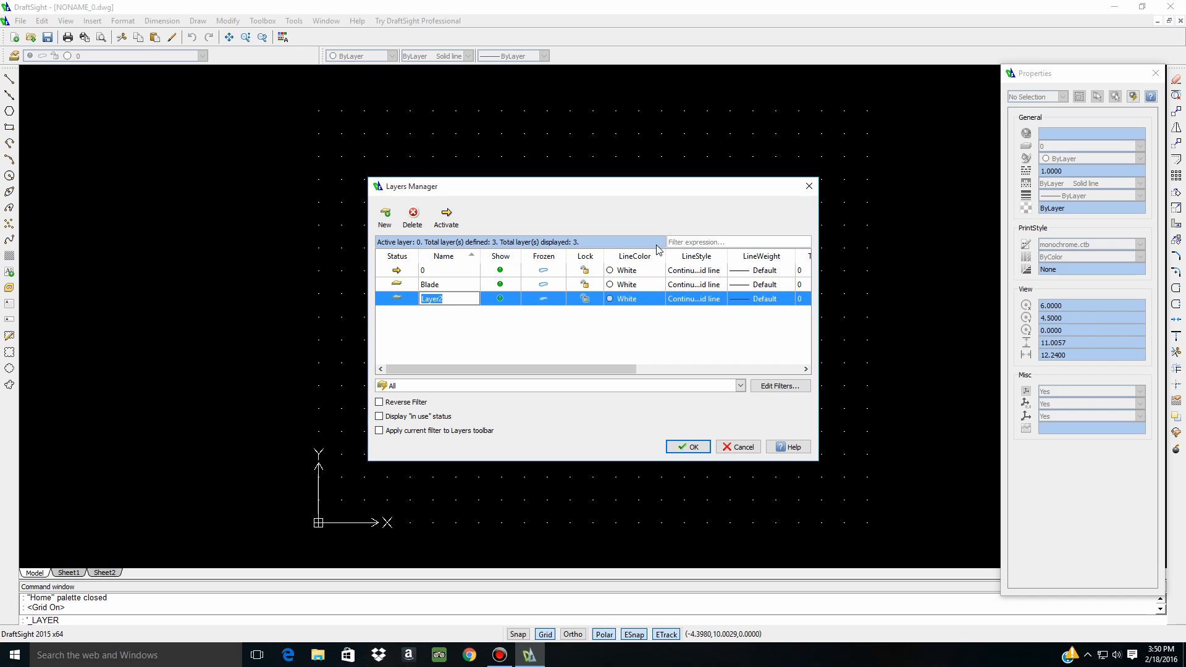
pyautogui.write('Handle')
pyautogui.click(627, 301)
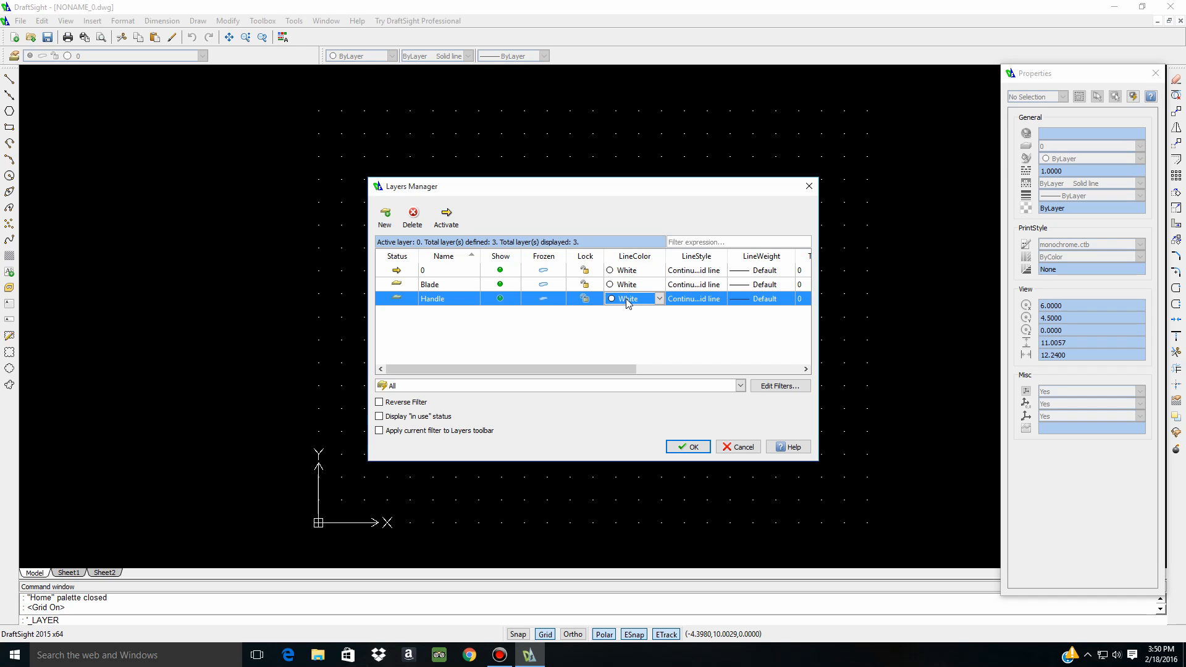
pyautogui.click(659, 300)
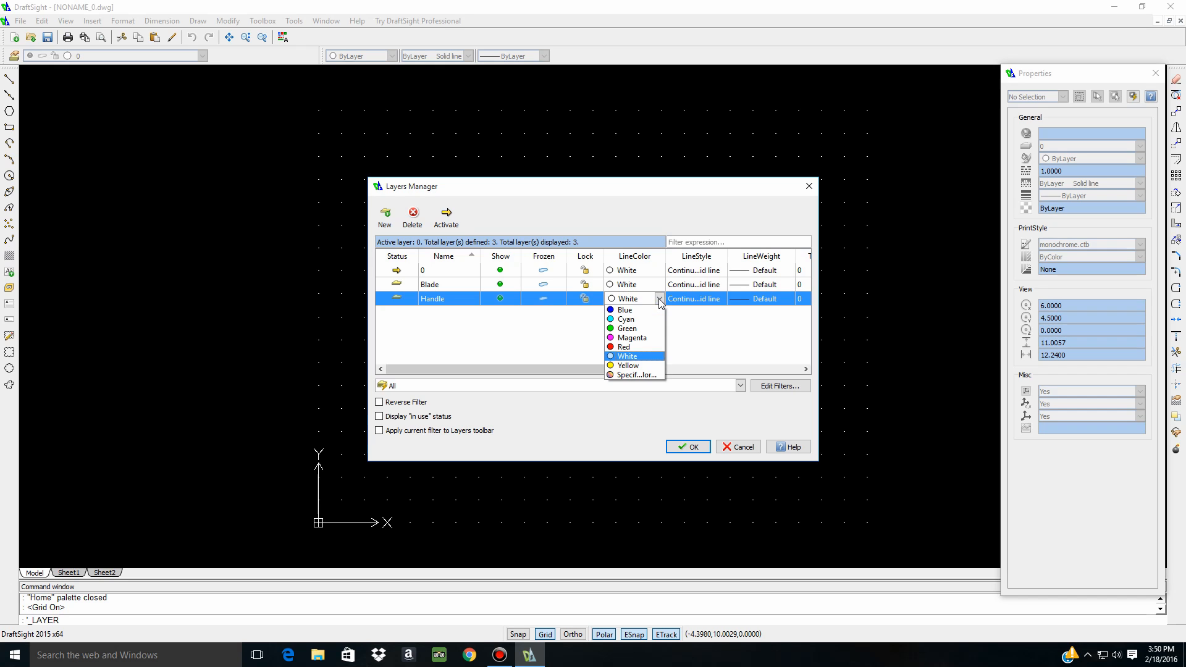
pyautogui.click(625, 347)
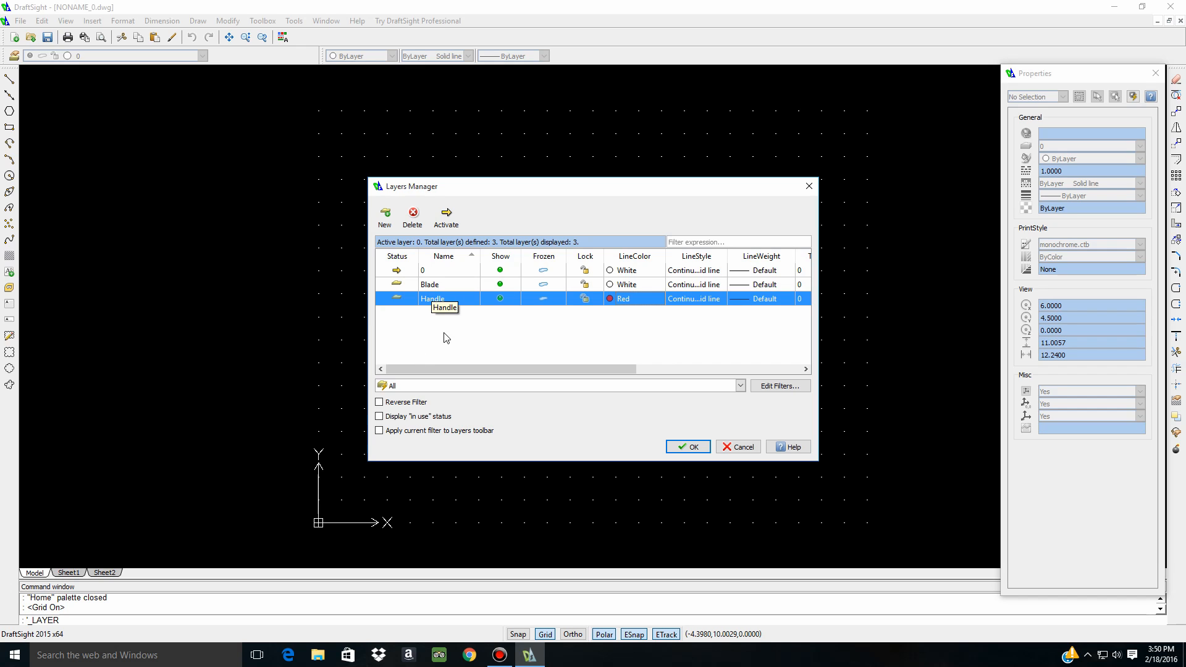
# Add a layer named back spacer and set the Handle layer's line color to Cyan
pyautogui.click(385, 216)
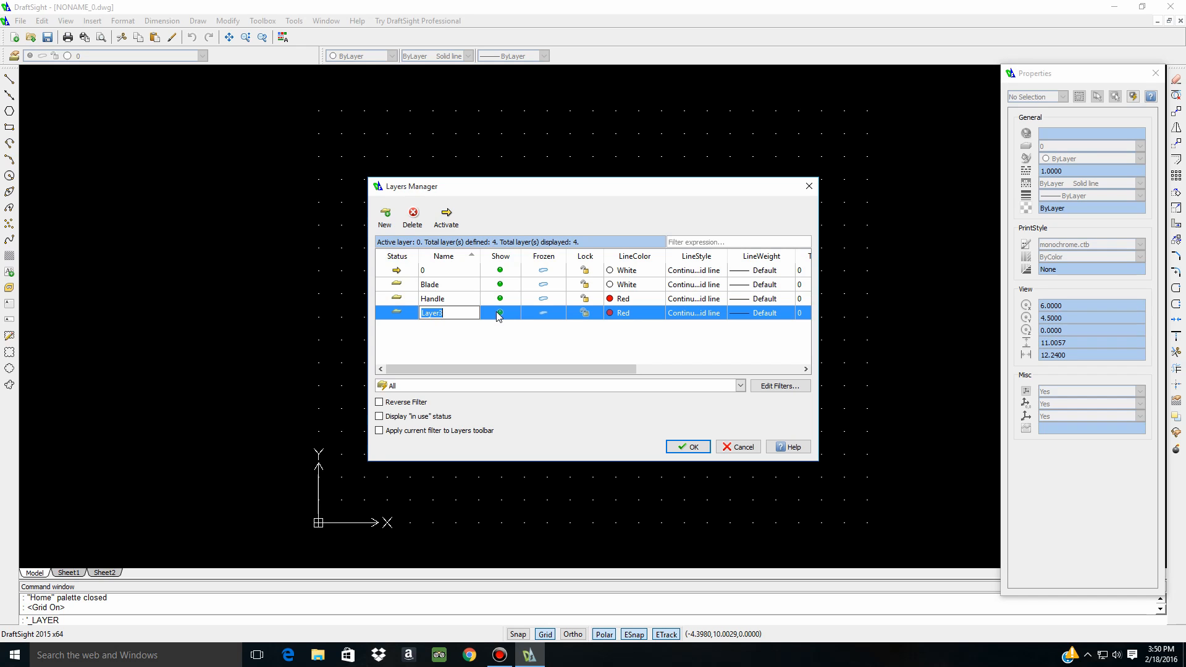
pyautogui.write('back spac')
pyautogui.click(652, 309)
pyautogui.click(661, 317)
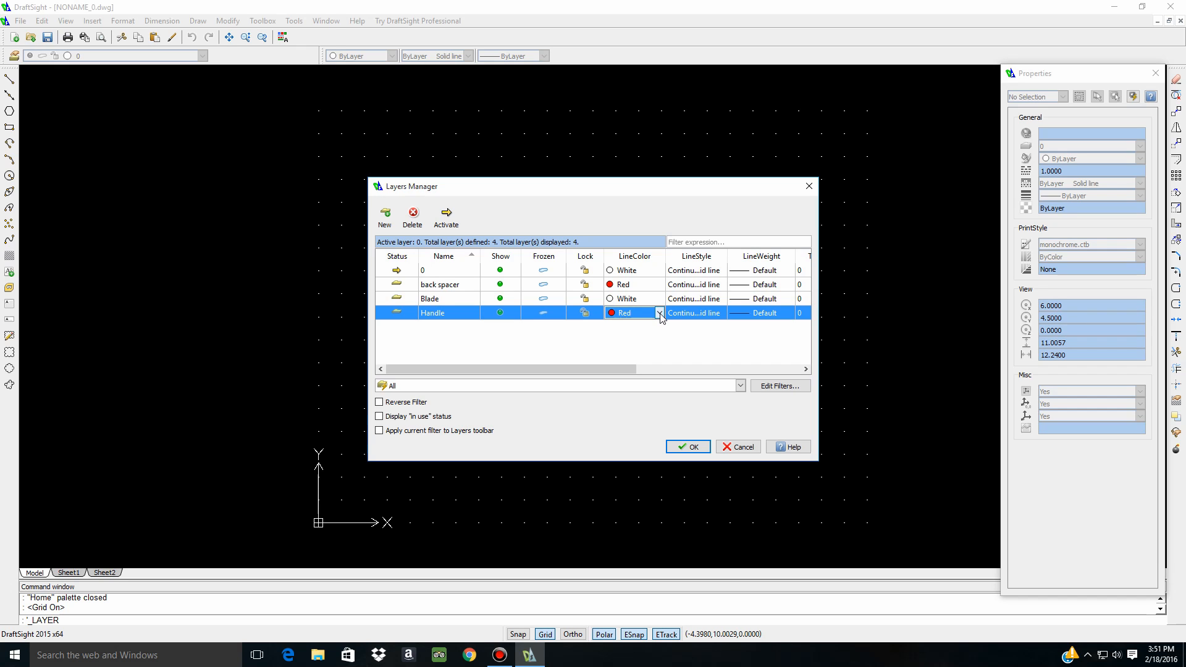
pyautogui.click(660, 315)
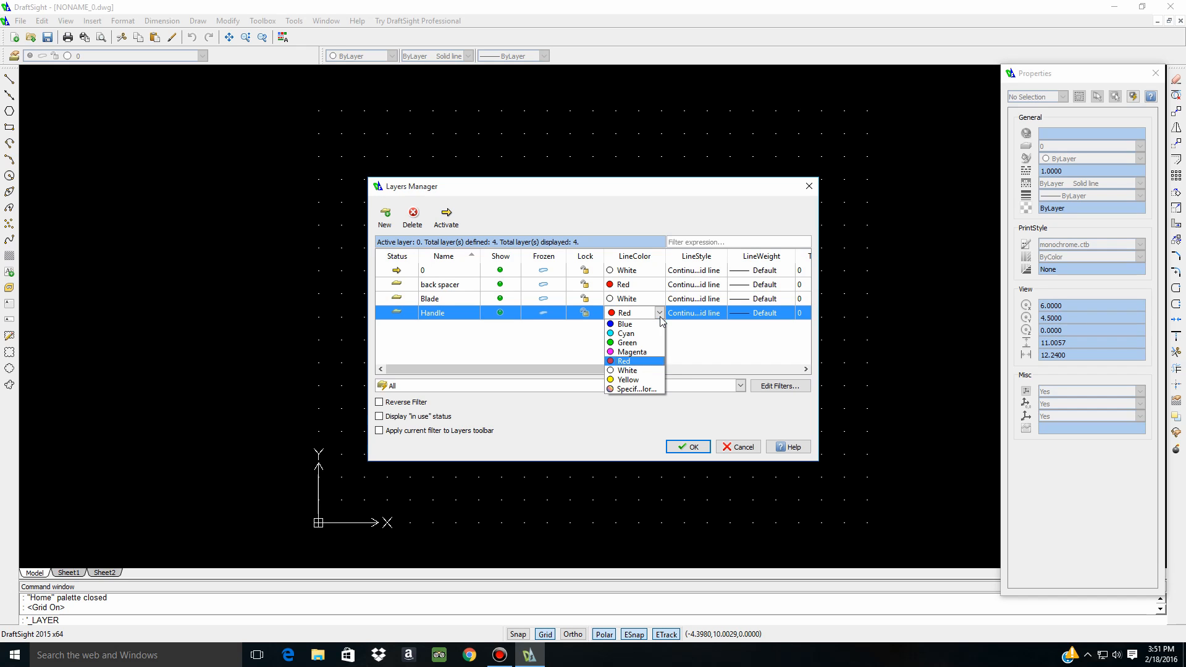
pyautogui.click(627, 334)
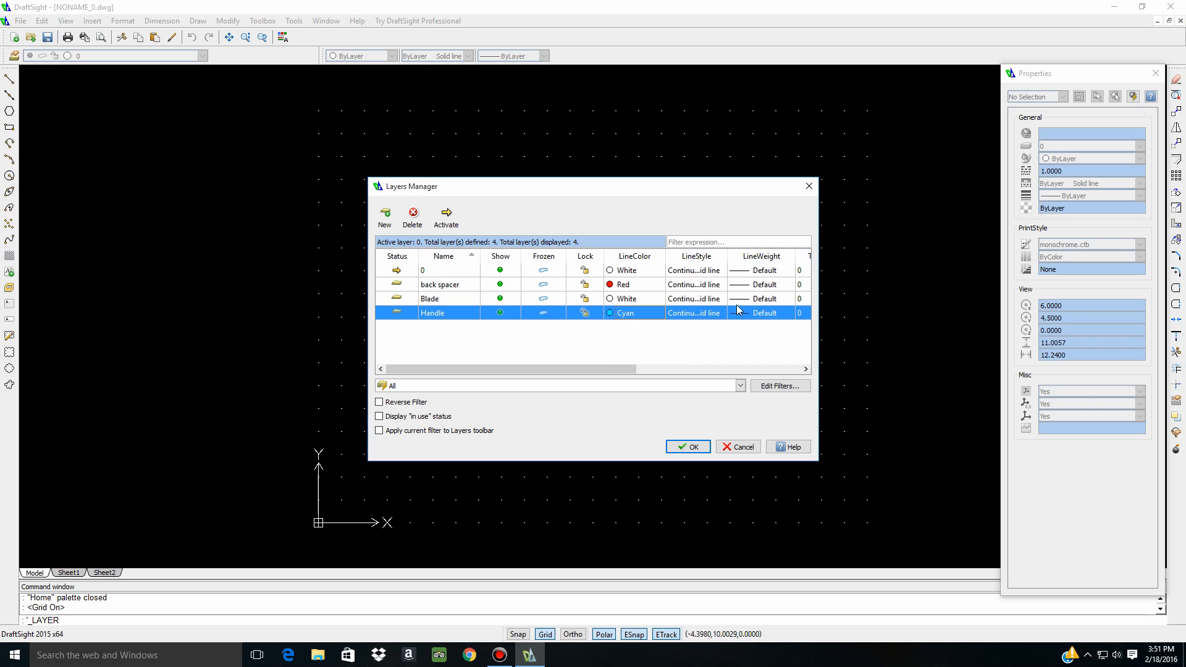
# Add a layer named pocket clip and set its line color to Green
pyautogui.click(385, 218)
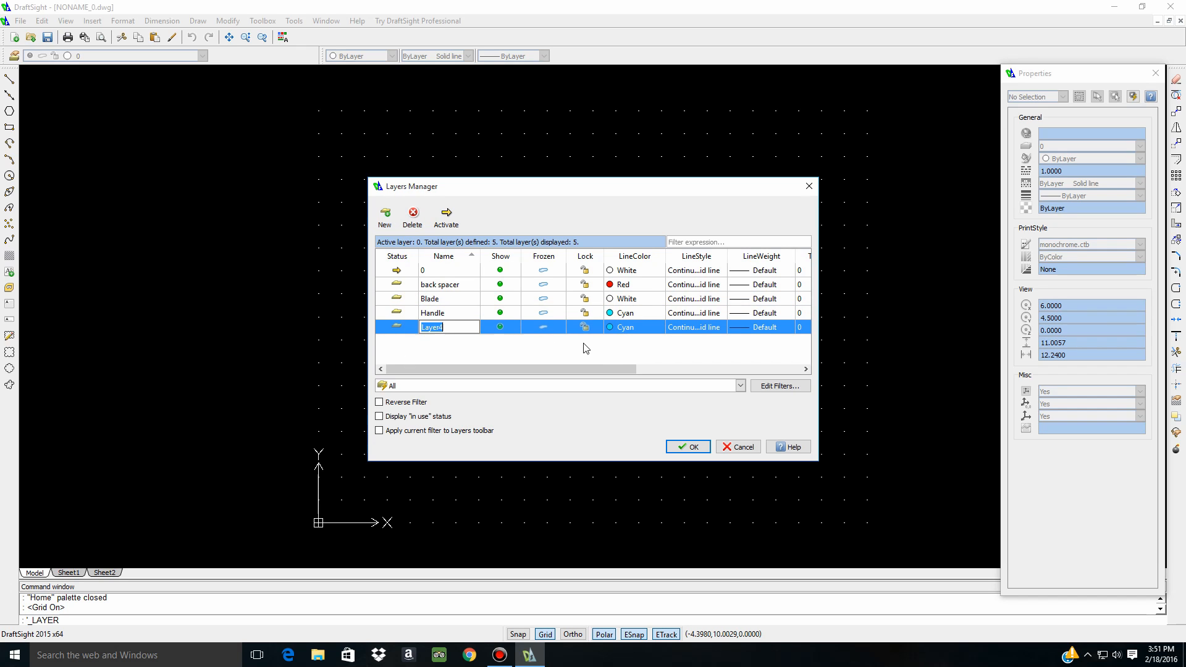
pyautogui.write('pocket clip')
pyautogui.click(660, 334)
pyautogui.click(660, 334)
pyautogui.click(627, 356)
pyautogui.click(703, 363)
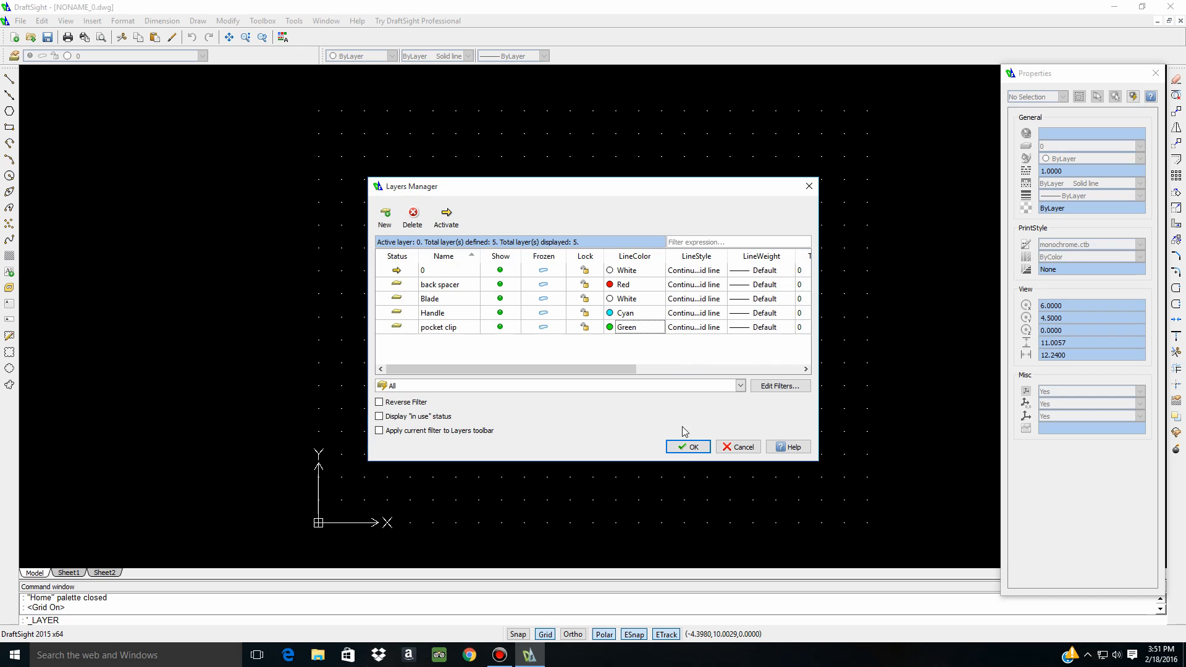
# Lock the back spacer, Handle and pocket clip layers and make Blade the active layer
pyautogui.click(687, 450)
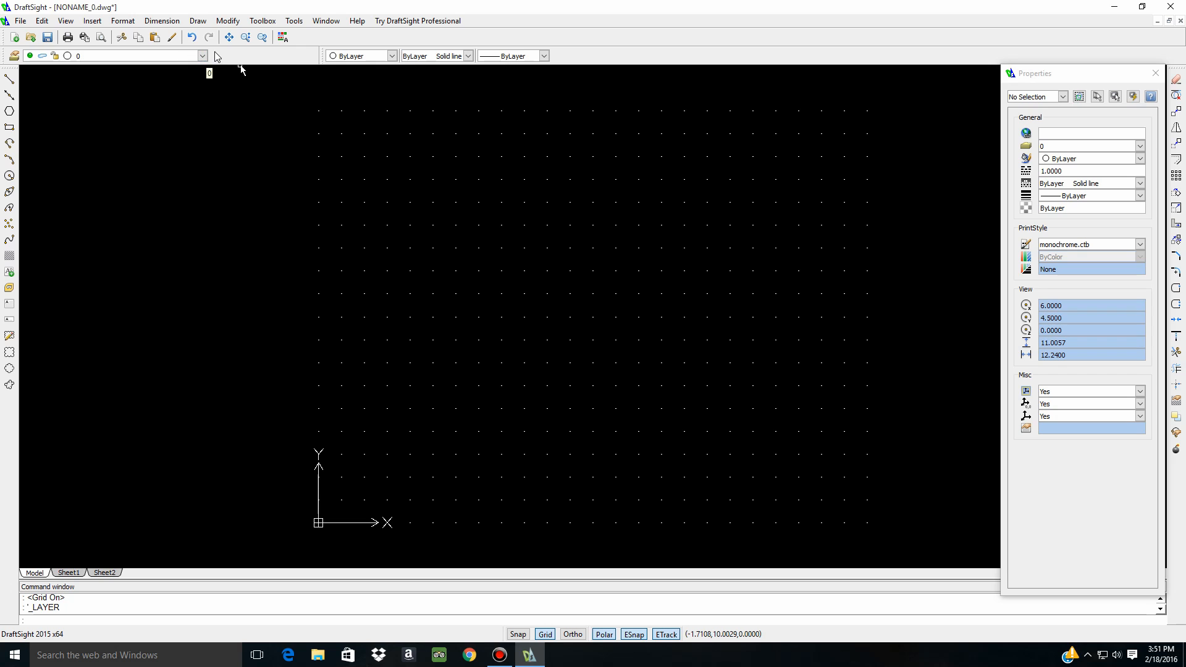
pyautogui.click(202, 57)
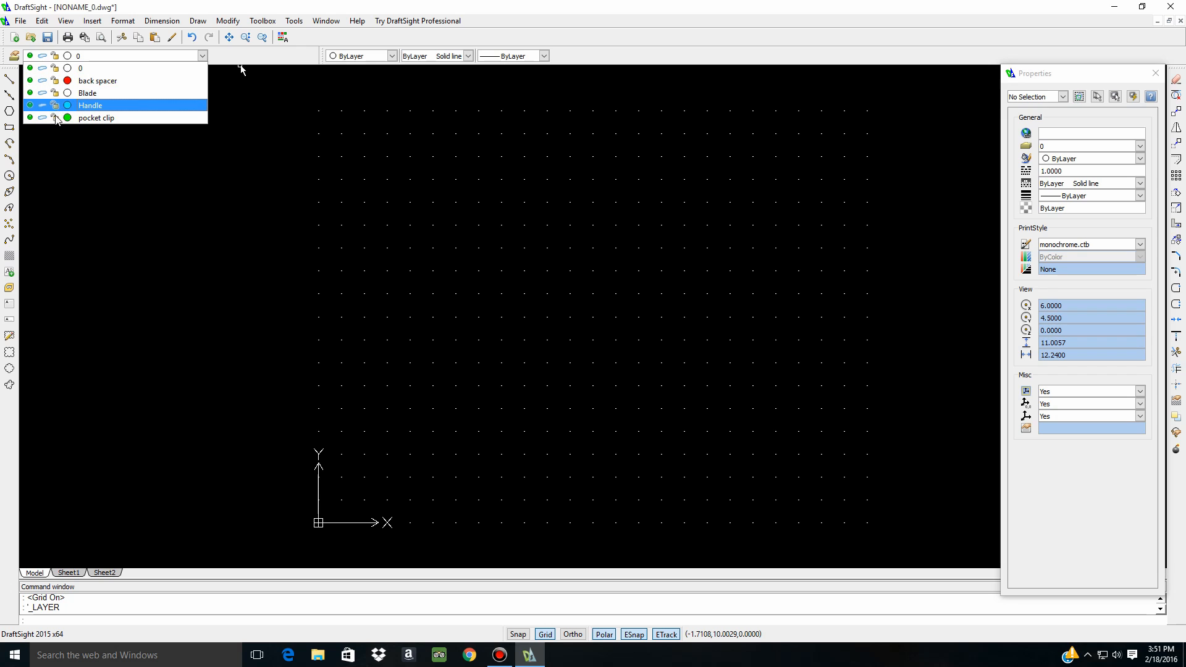
pyautogui.click(55, 80)
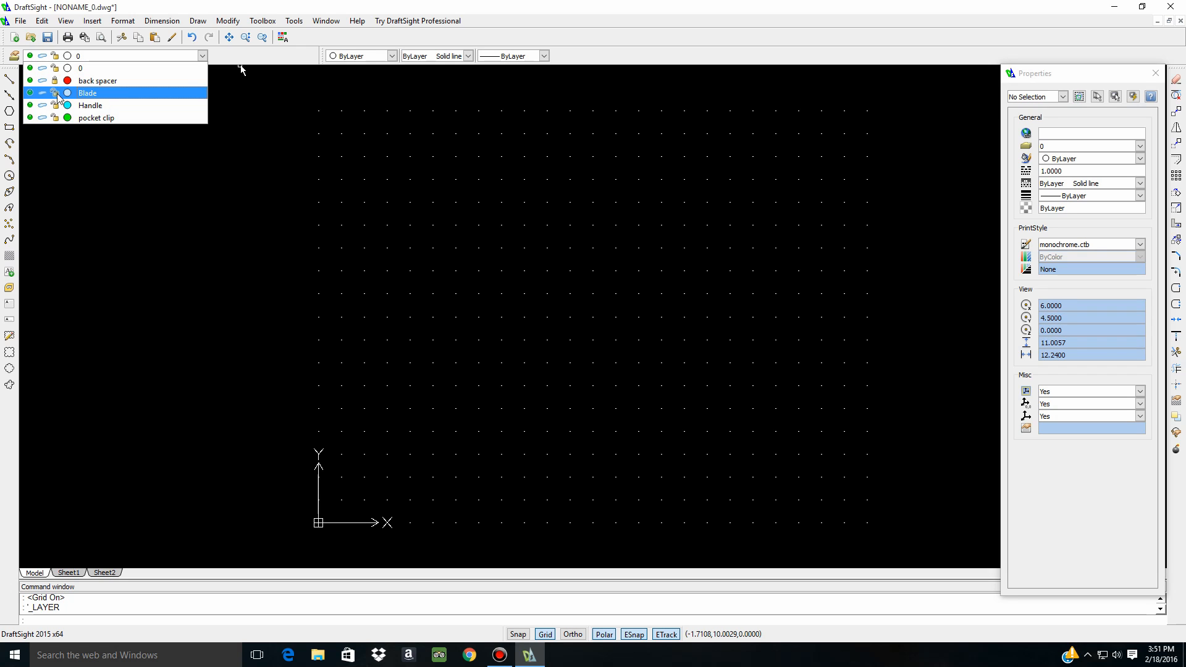
pyautogui.click(55, 105)
pyautogui.click(54, 118)
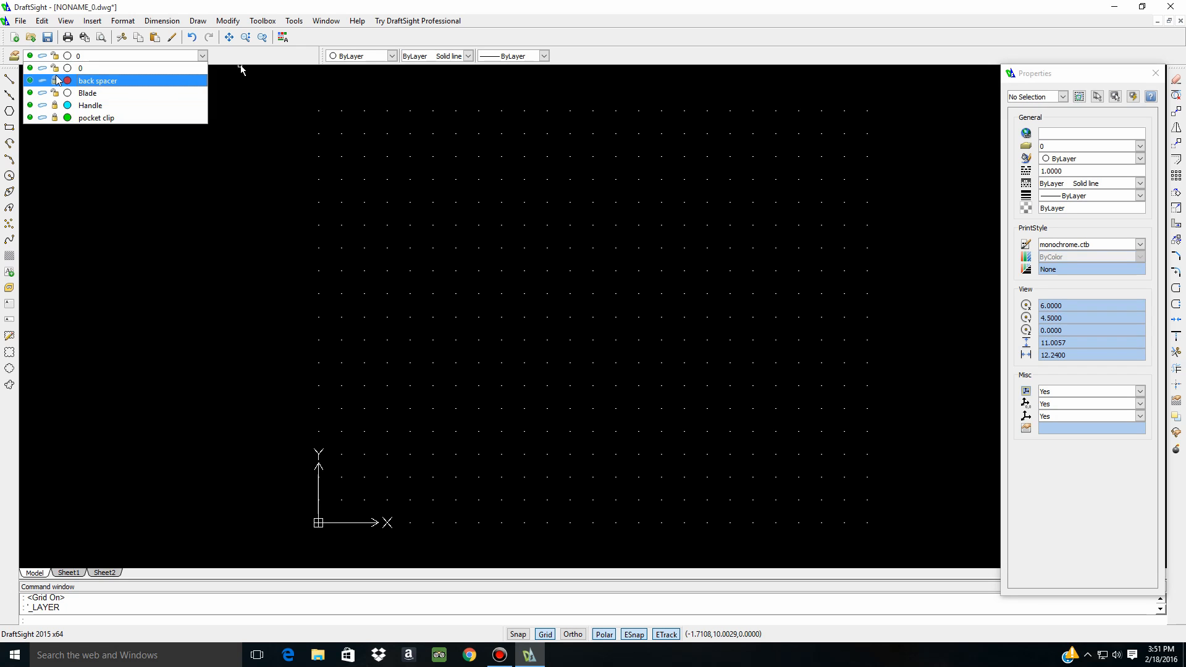
pyautogui.click(87, 96)
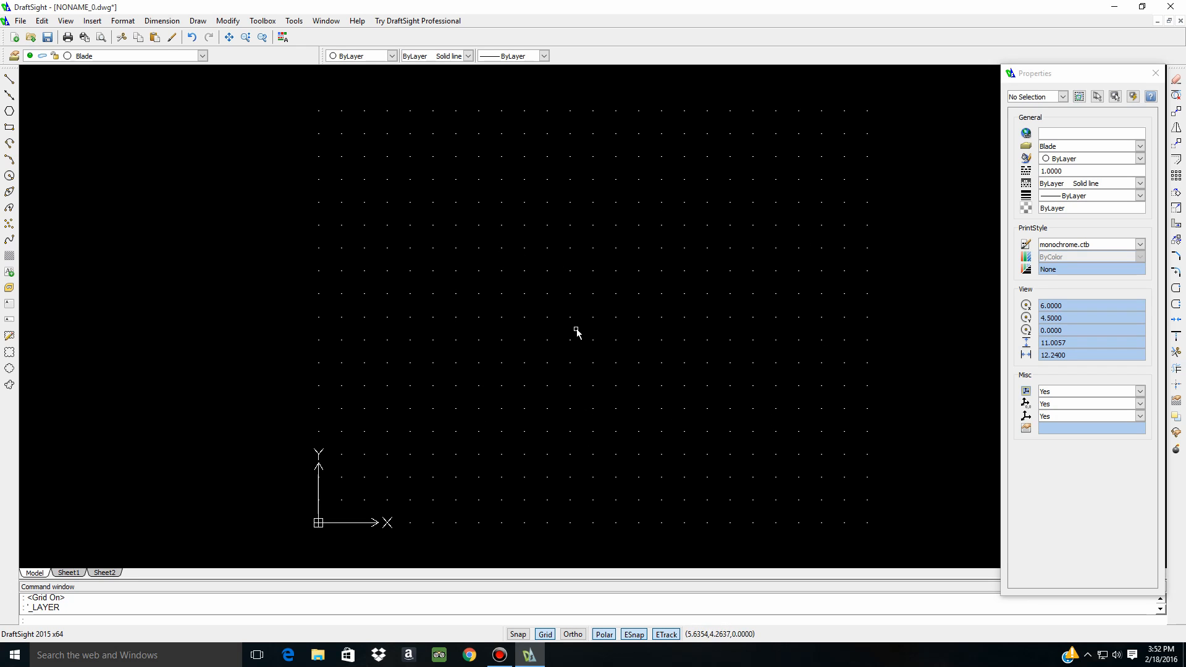
# With entity snaps on, draw the blade's spine as a horizontal line leftward from about (5.03, 5.49), then a downward slope to a tip near (-0.5, 5.05)
pyautogui.click(9, 80)
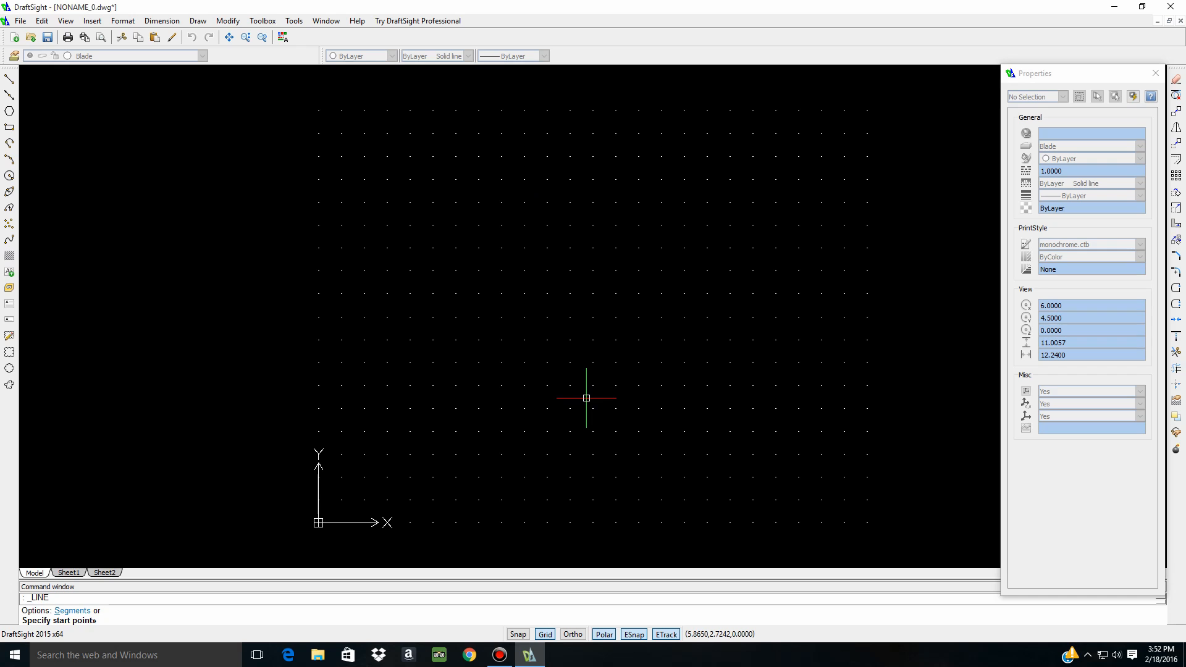
pyautogui.click(635, 634)
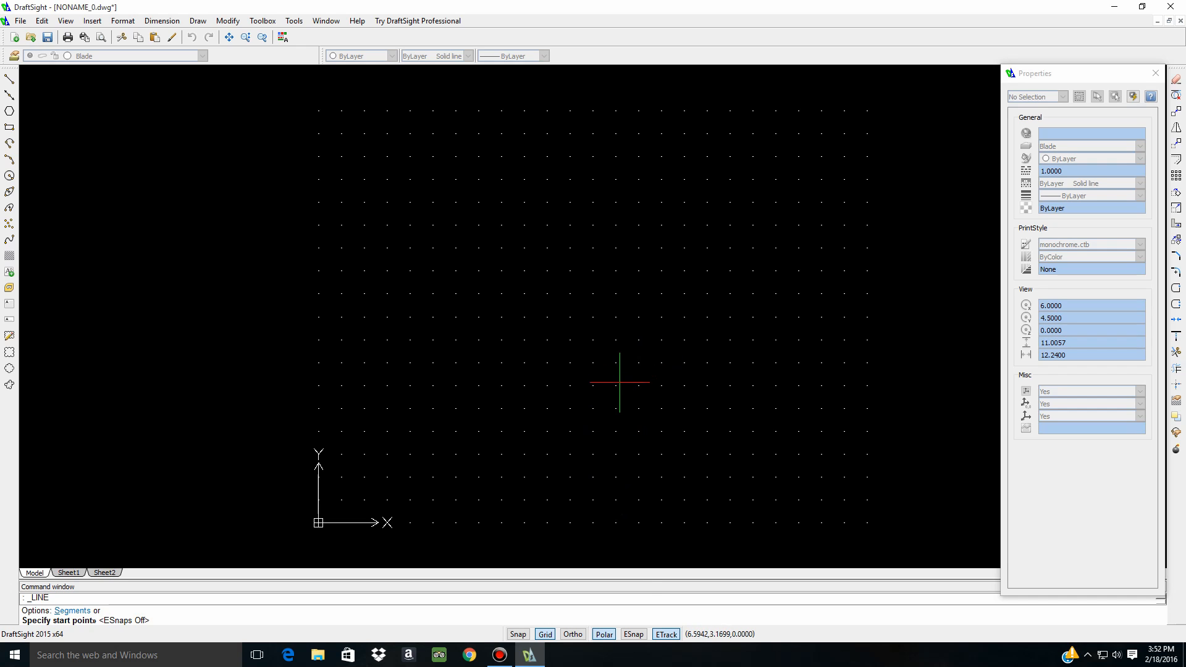
pyautogui.click(635, 637)
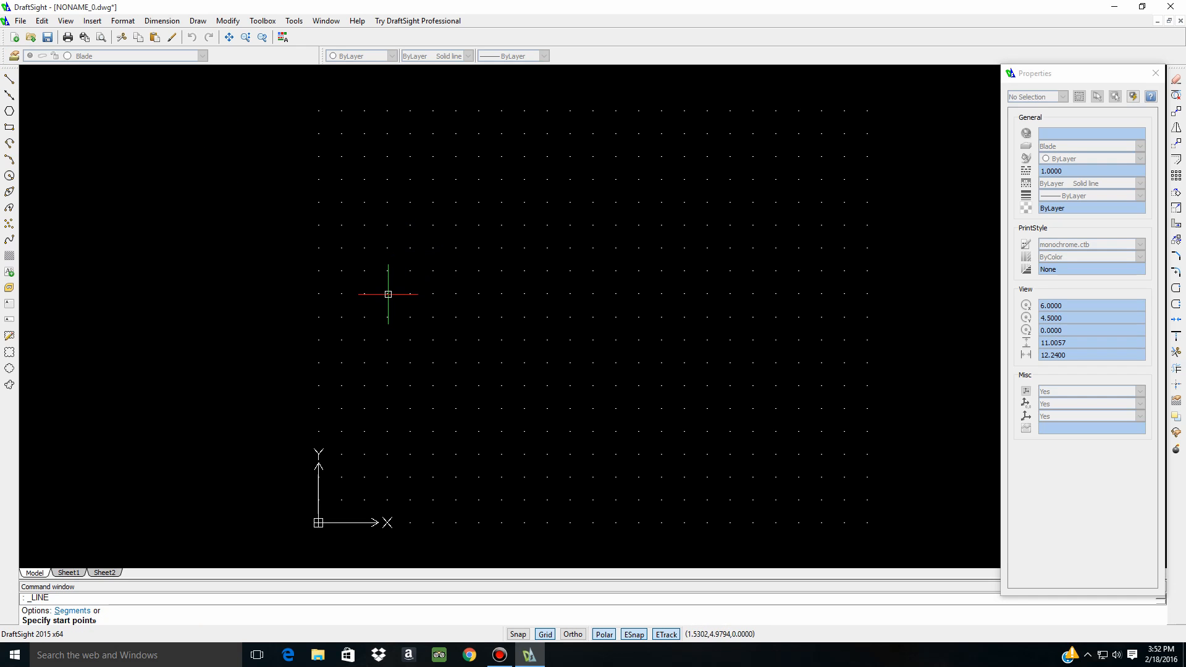
pyautogui.click(548, 271)
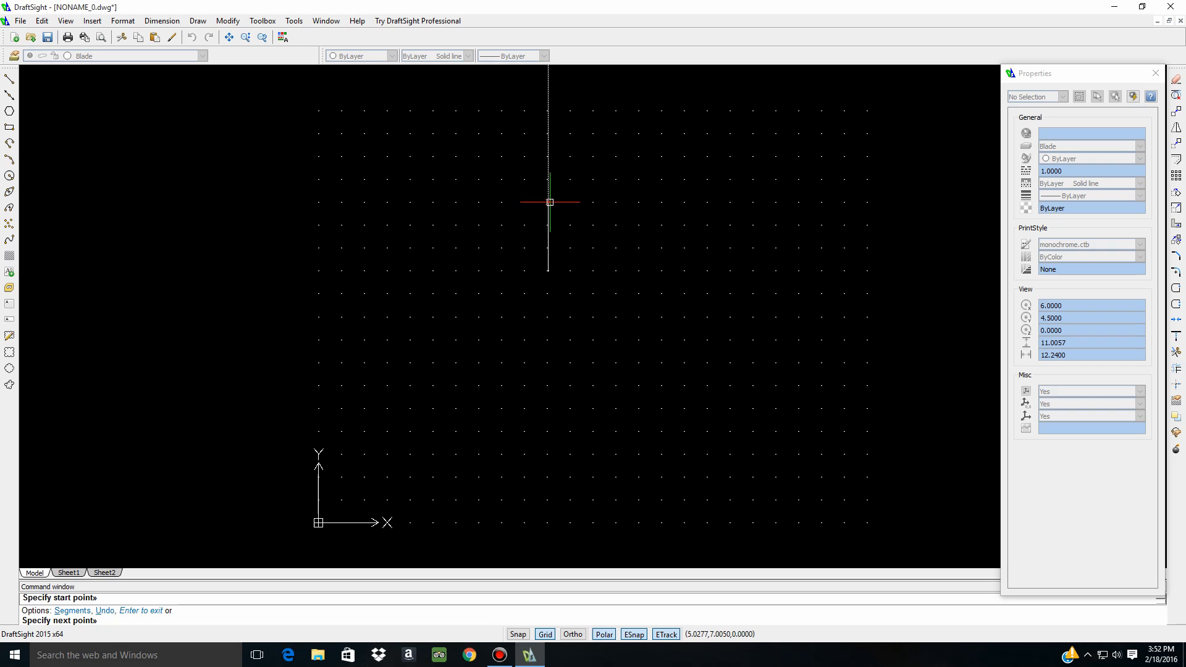
pyautogui.click(409, 271)
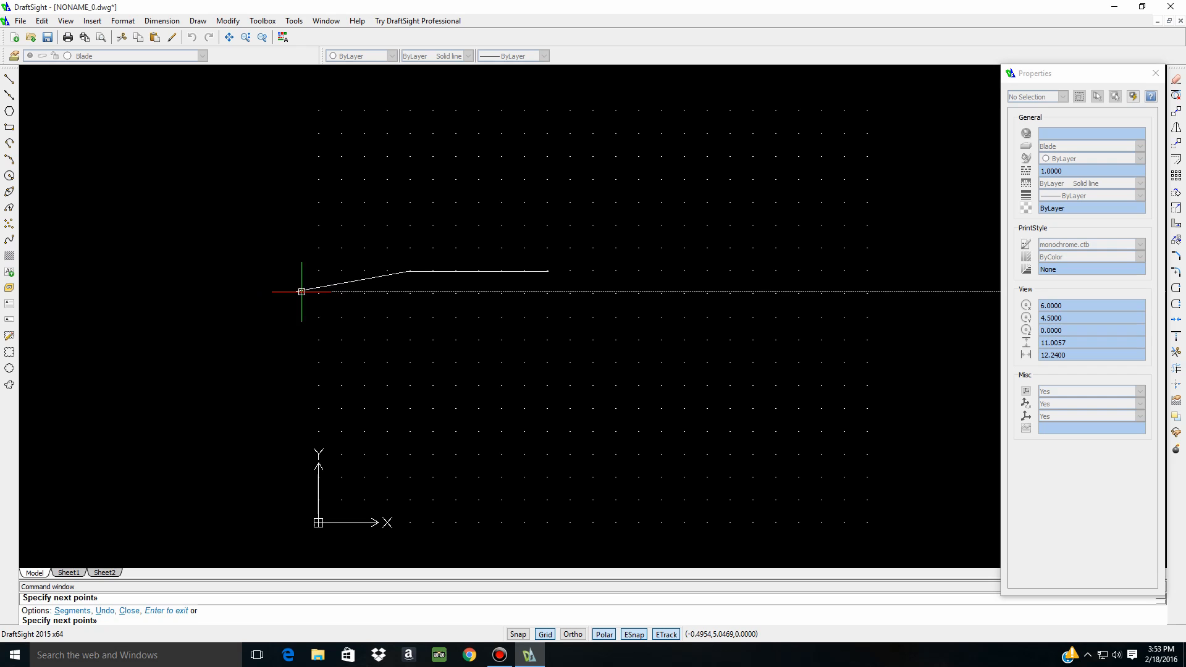
pyautogui.click(297, 291)
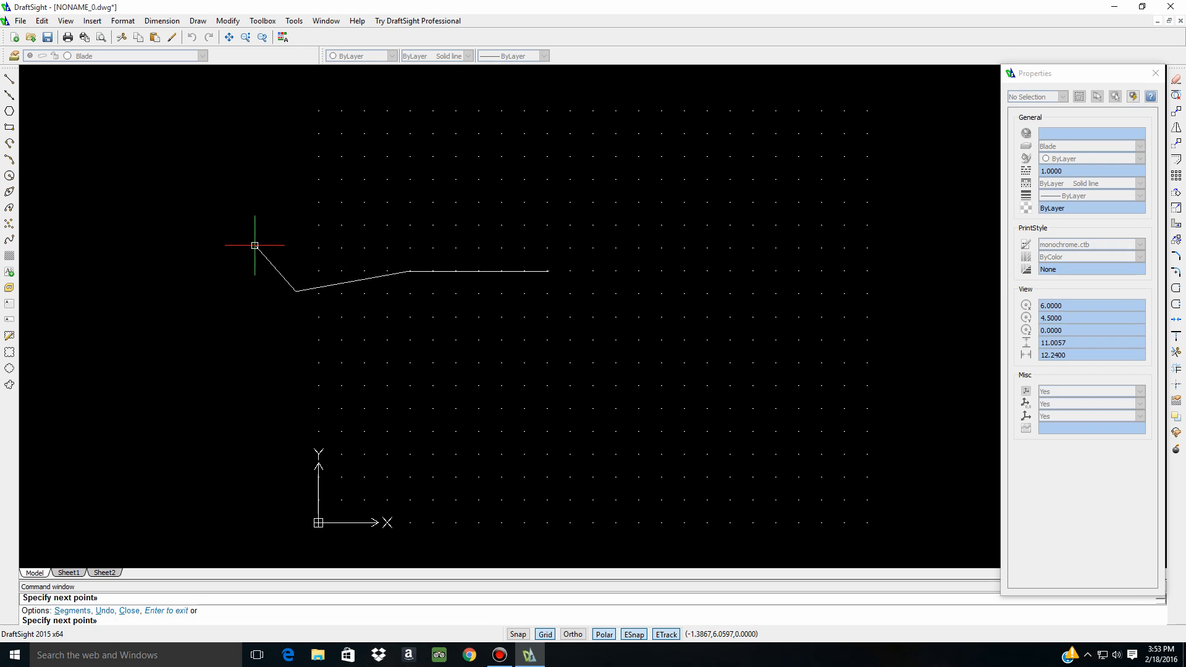
pyautogui.press('Escape')
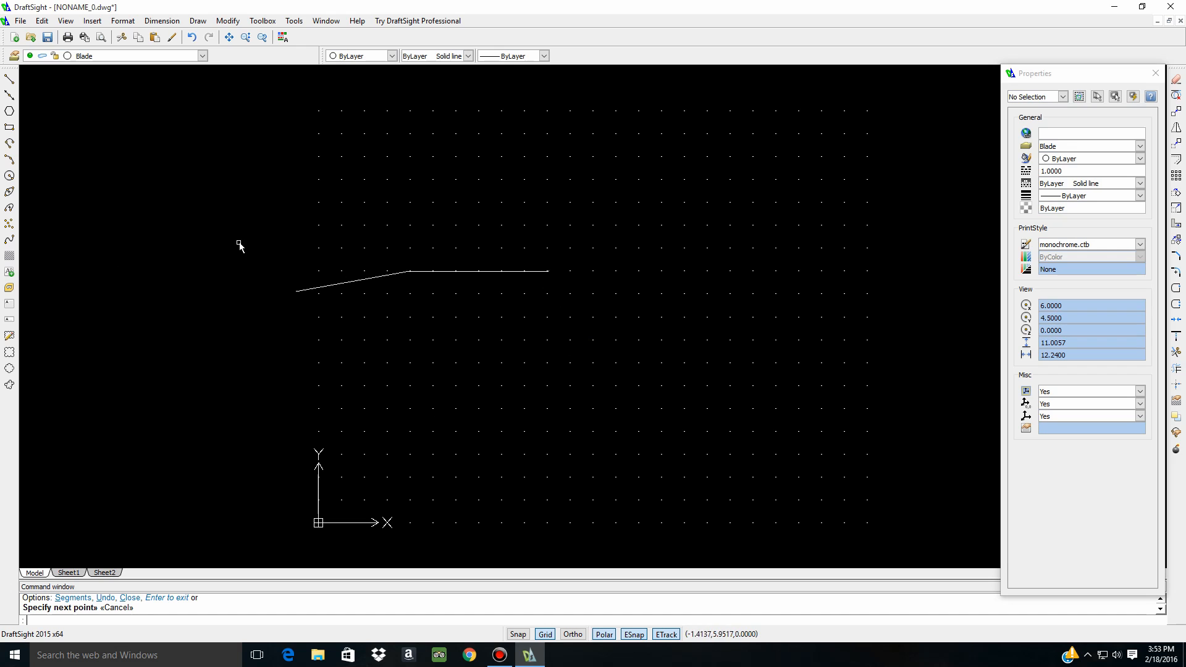
# Draw a vertical line about 1.73 long downward from the right end of the blade's spine
pyautogui.click(9, 80)
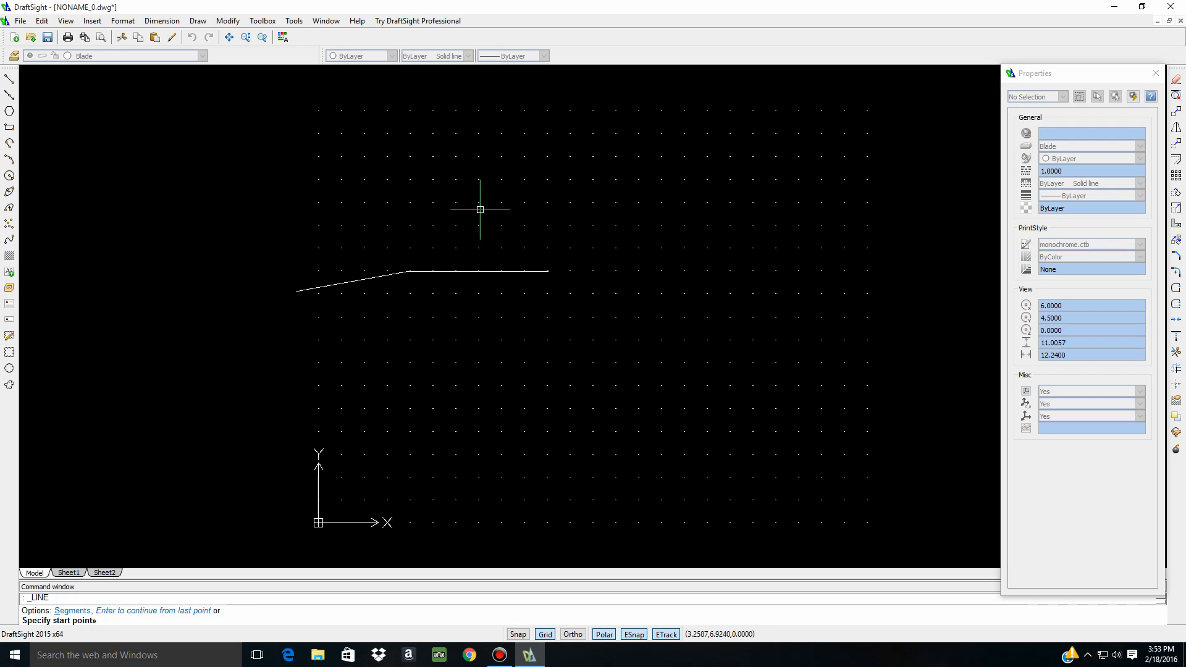
pyautogui.click(548, 272)
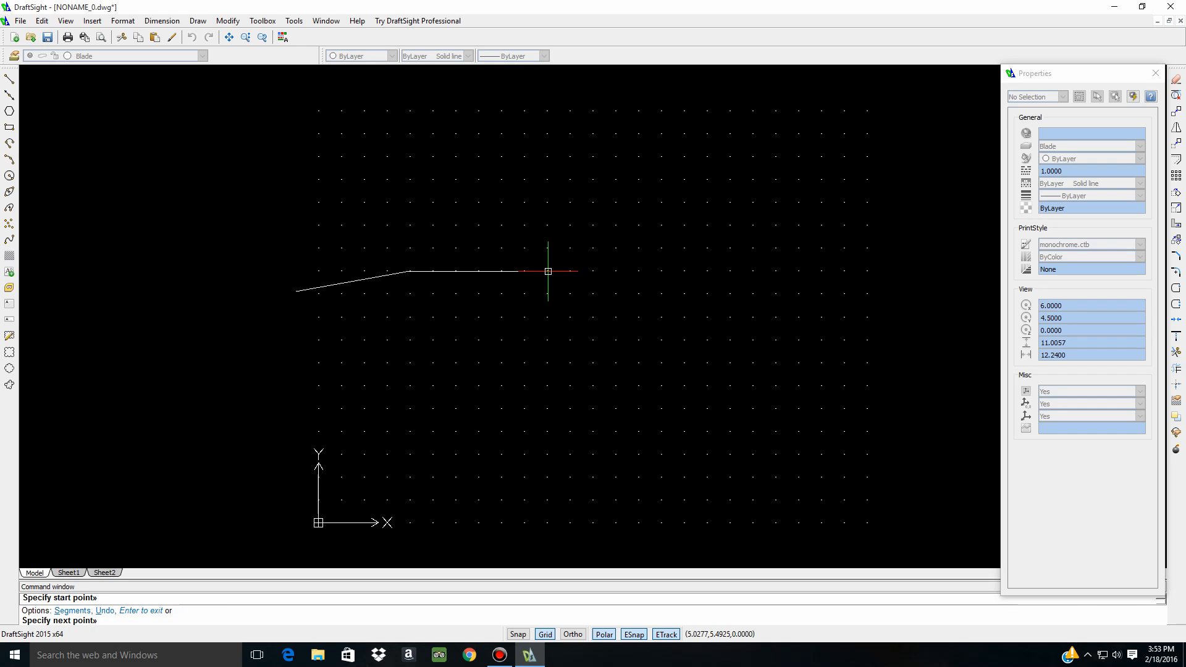
pyautogui.click(547, 350)
pyautogui.press('Escape')
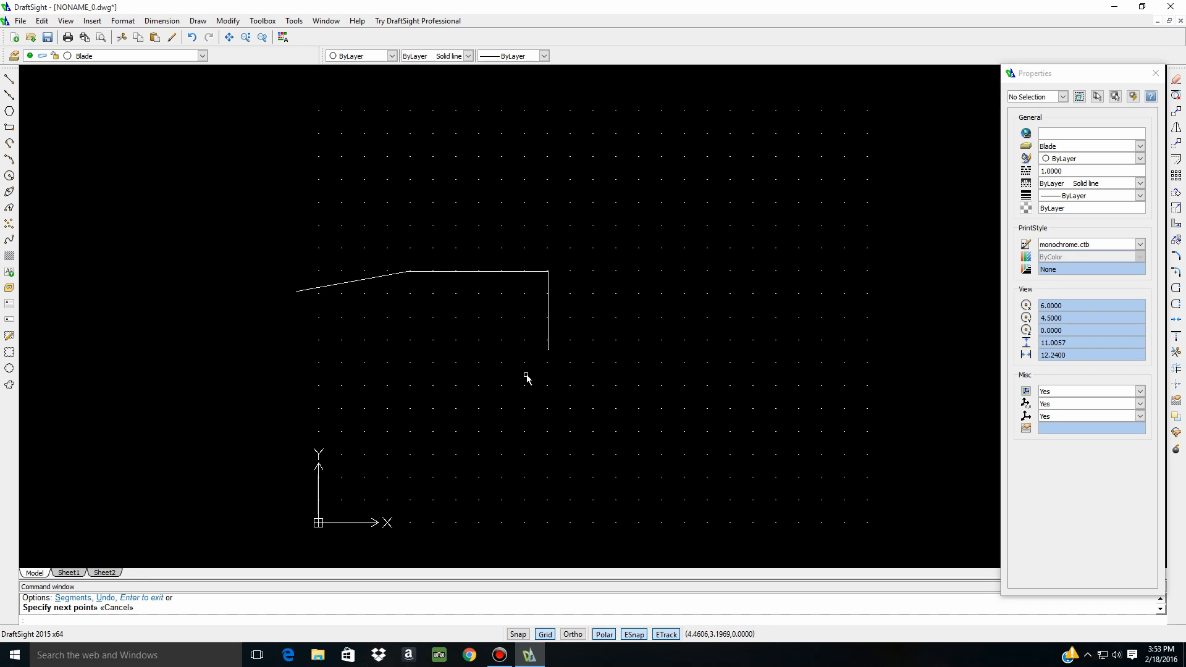
# Draw the blade's lower edge as a horizontal line about 3.12 long, leftward from the bottom of the vertical line
pyautogui.click(10, 79)
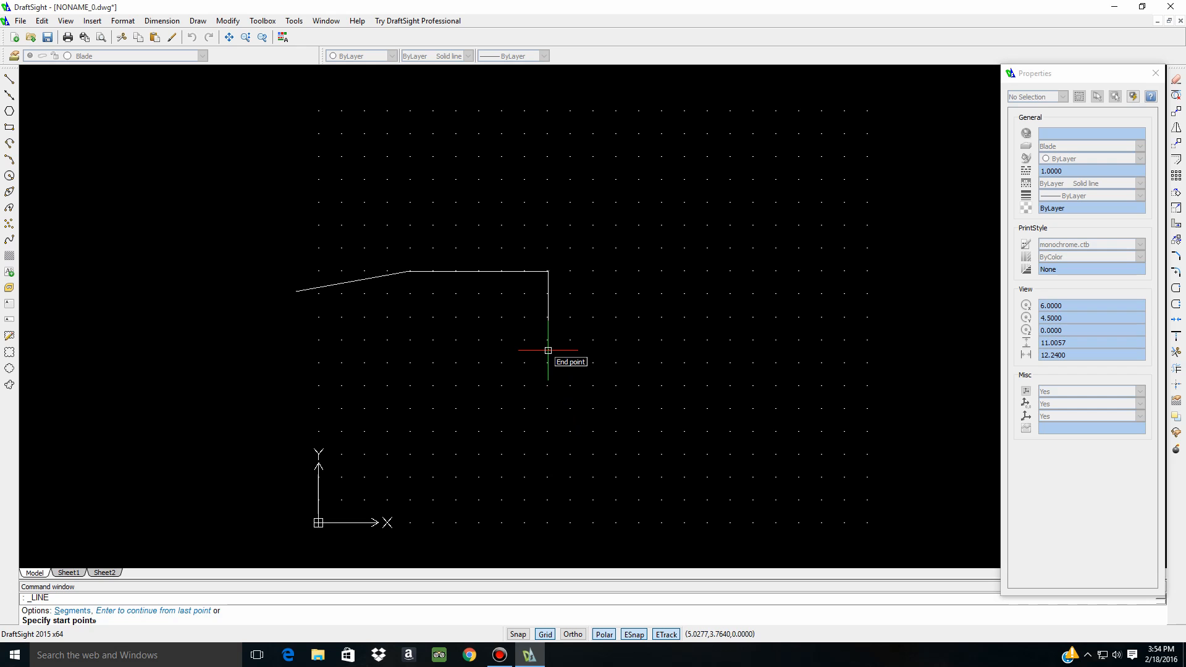
pyautogui.click(548, 351)
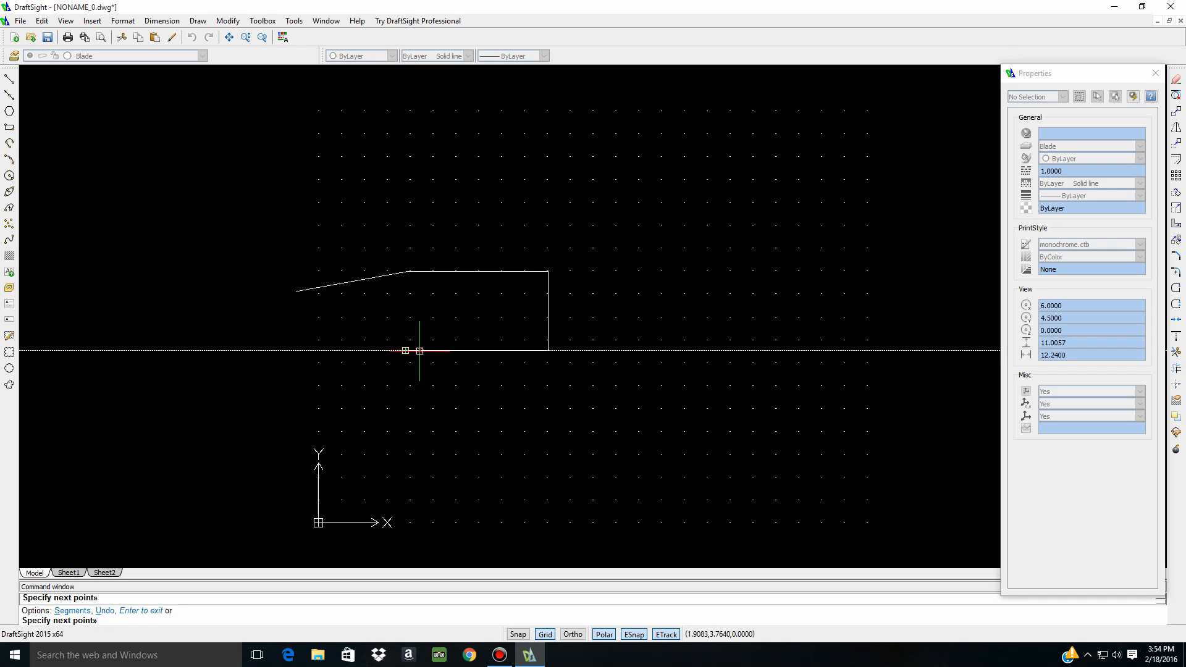
pyautogui.click(406, 350)
pyautogui.press('Escape')
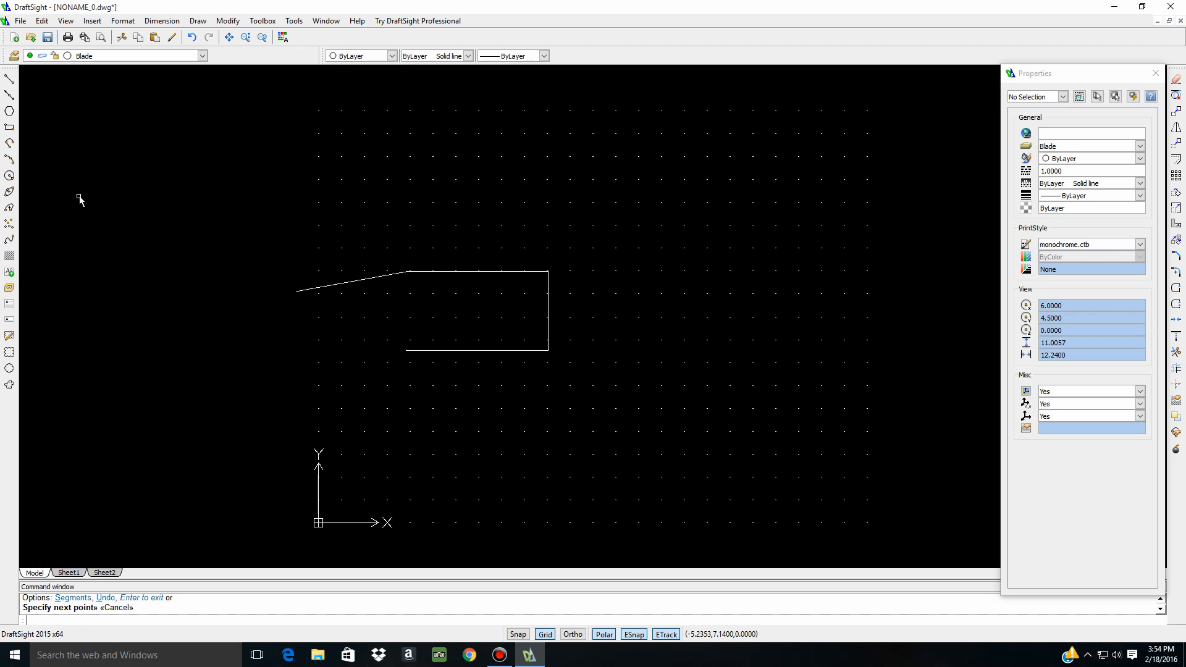
# Draw a three-point arc bulging downward from the blade tip to the left end of the lower edge line
pyautogui.click(9, 162)
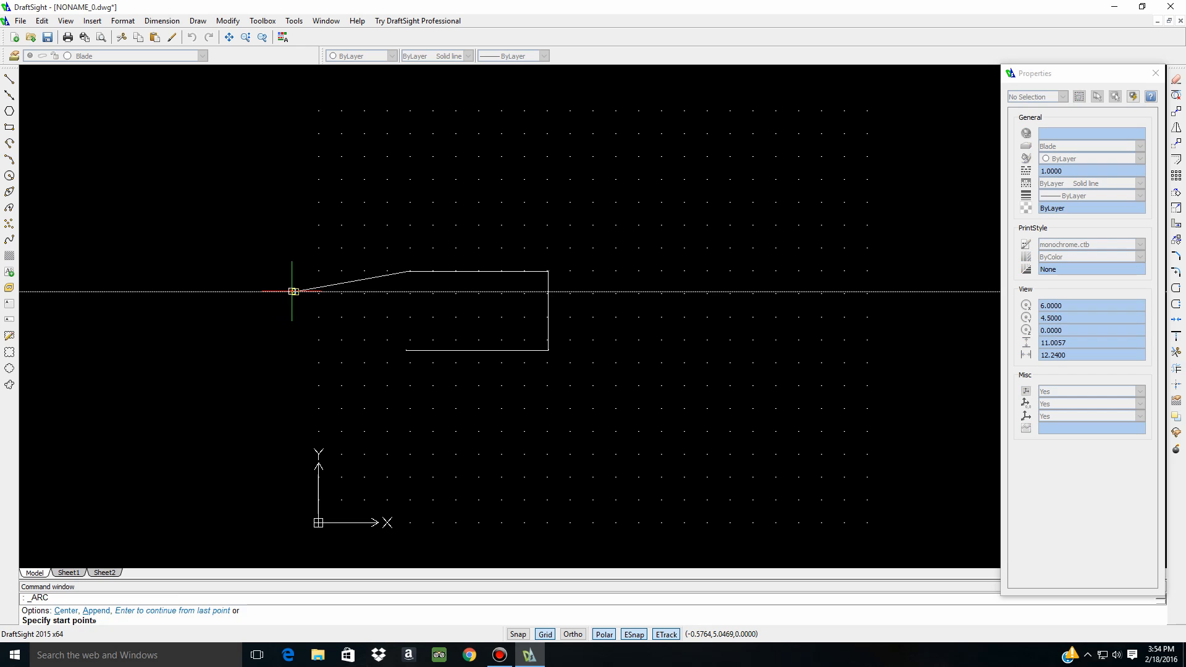
pyautogui.click(296, 292)
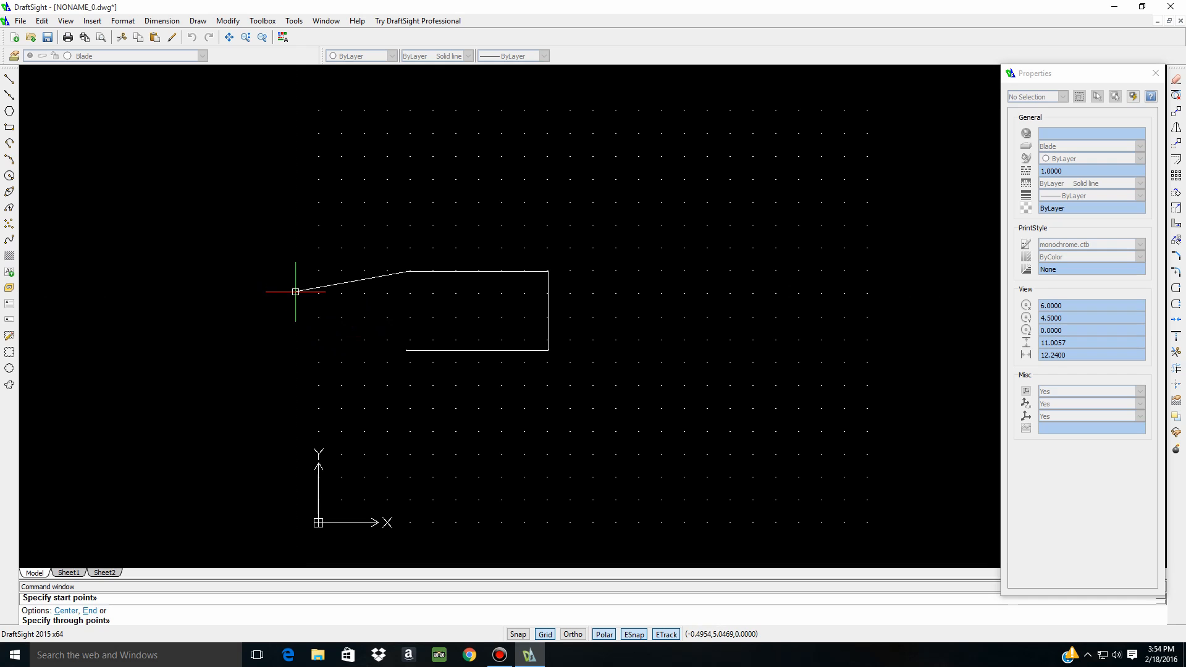
pyautogui.click(331, 334)
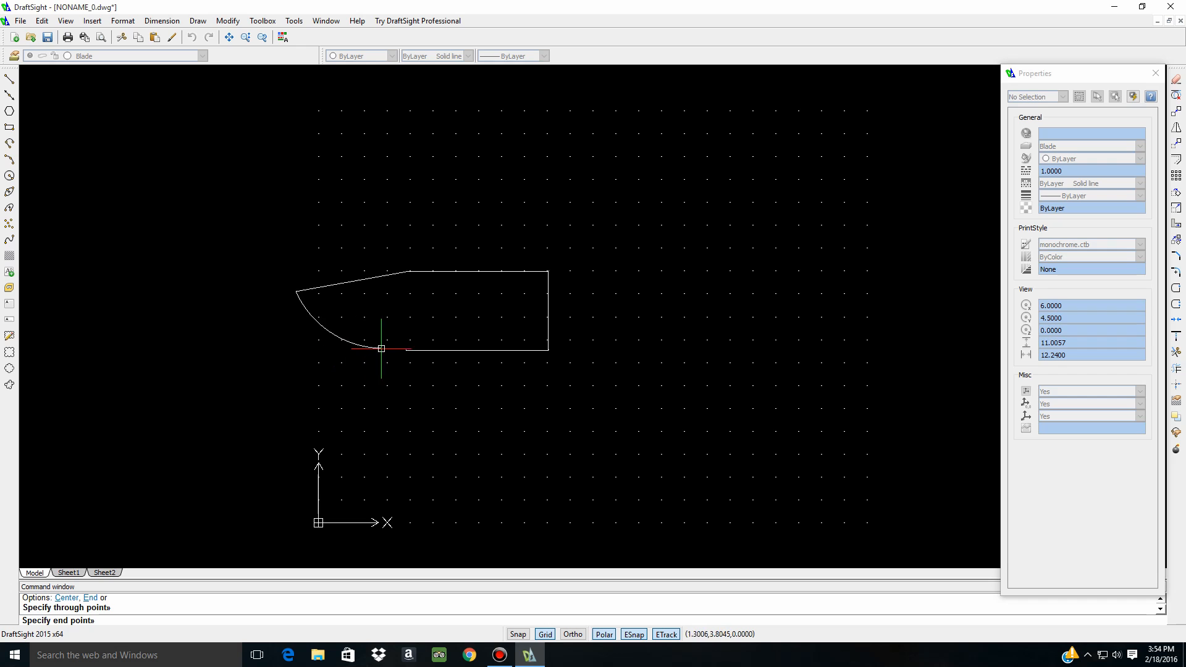
pyautogui.click(405, 351)
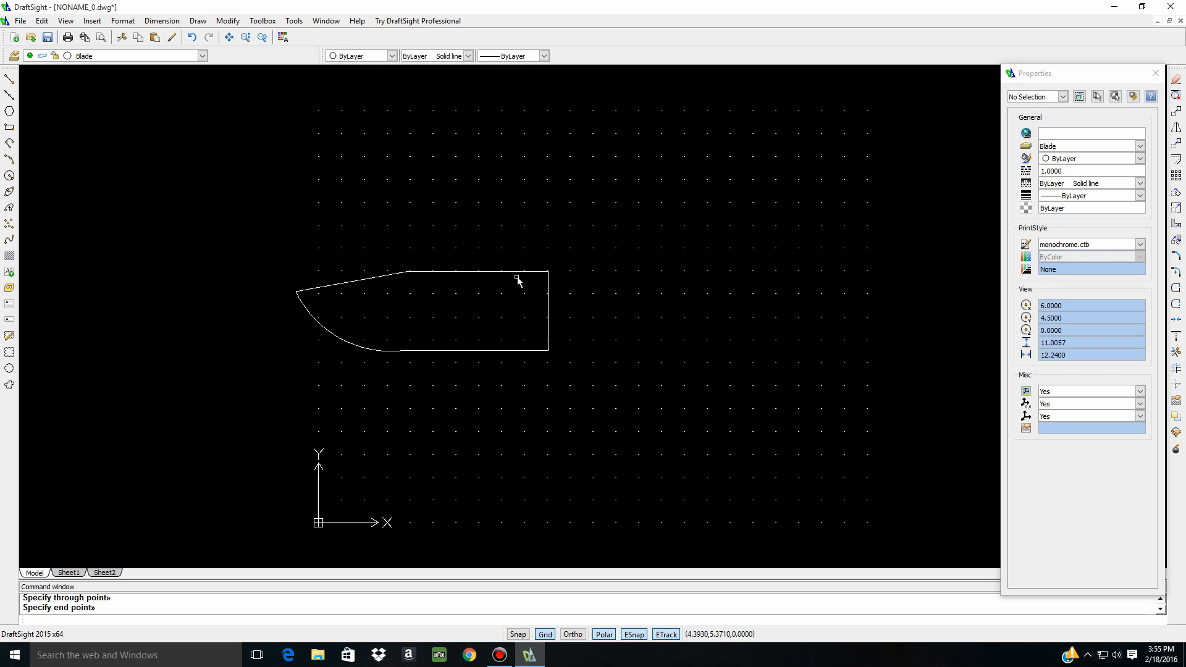
# Replace the vertical line at the back of the blade with a shorter one from the spine's end down to about y = 4.29
pyautogui.click(548, 320)
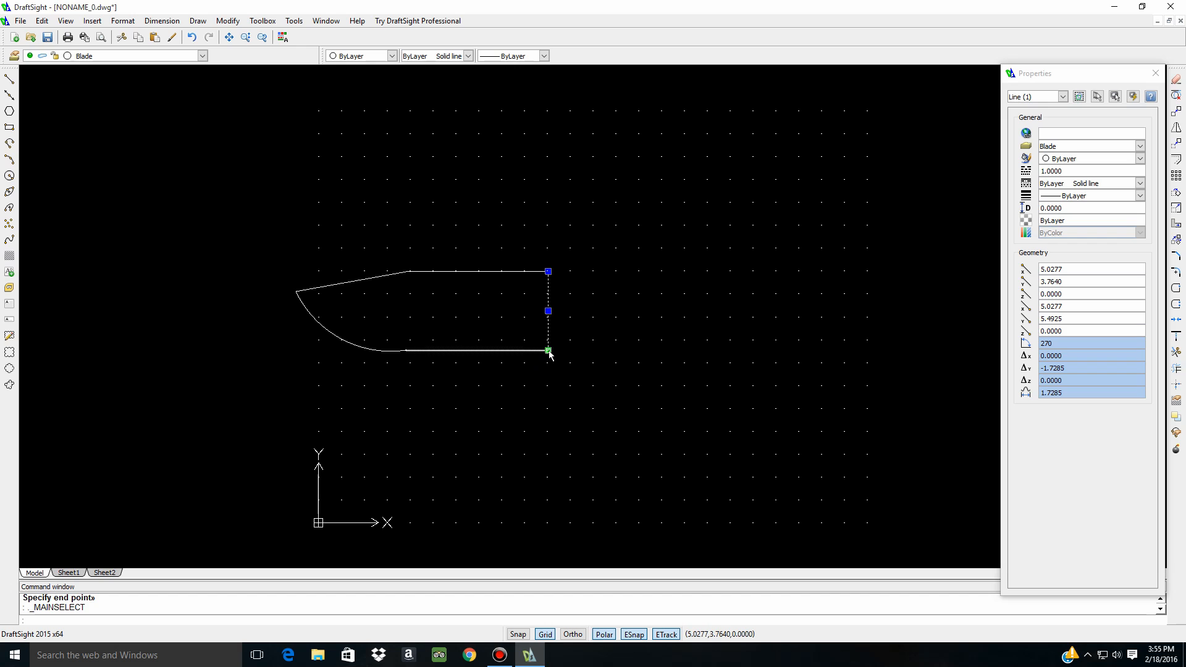
pyautogui.click(1176, 79)
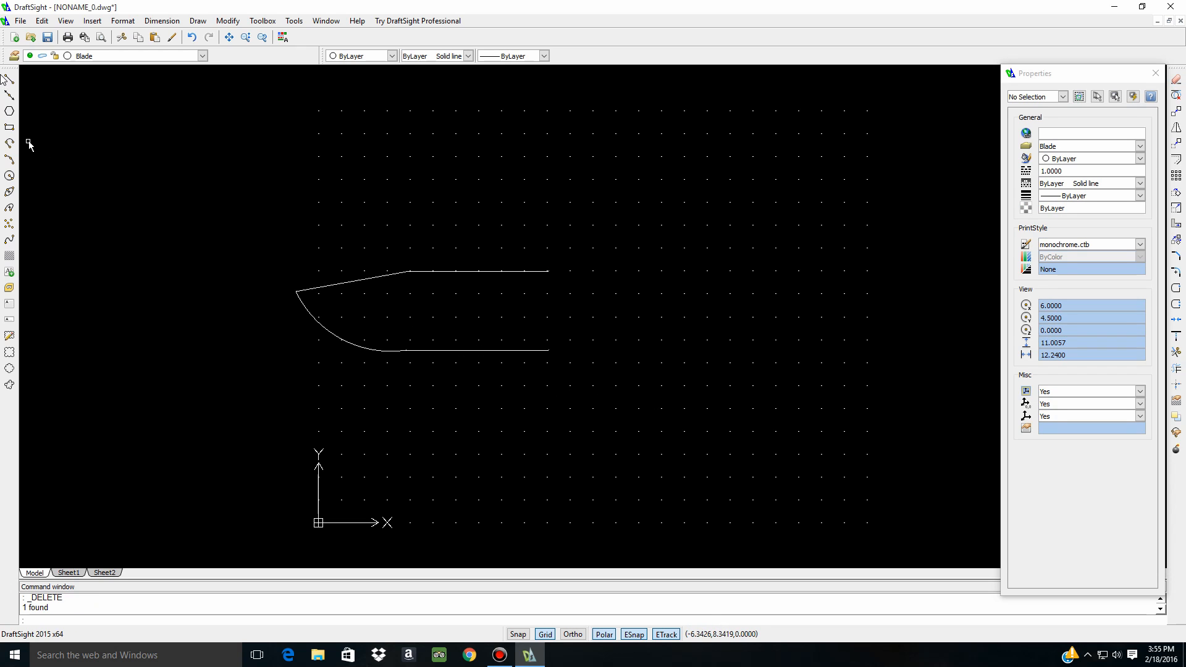
pyautogui.click(9, 79)
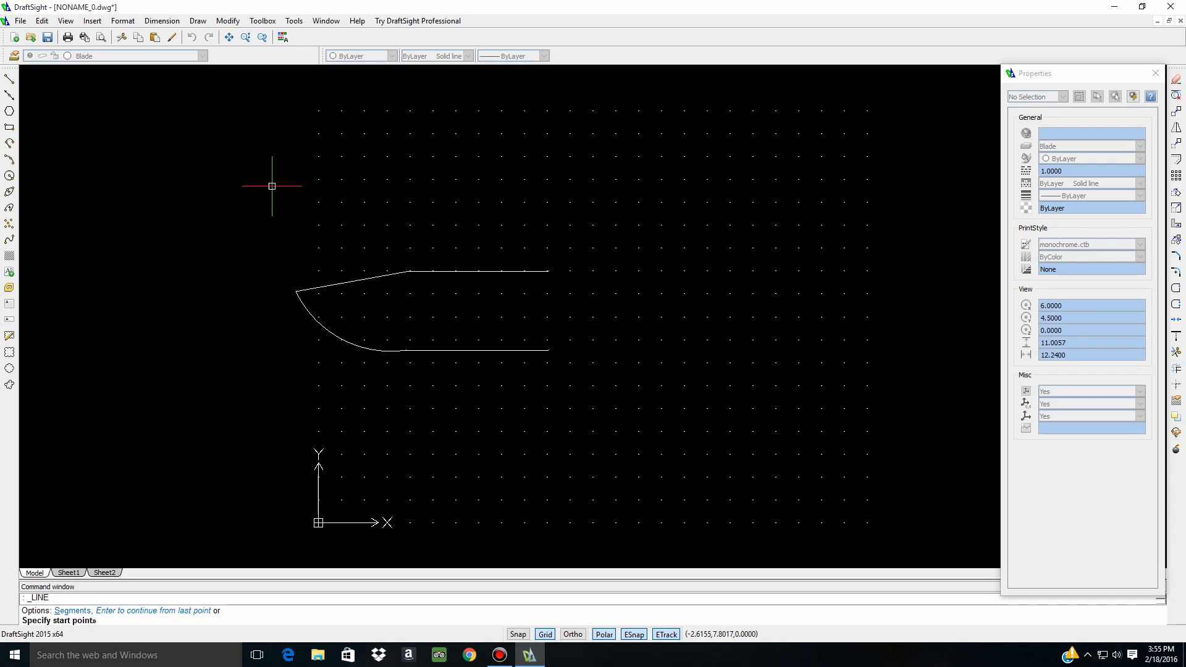
pyautogui.click(546, 272)
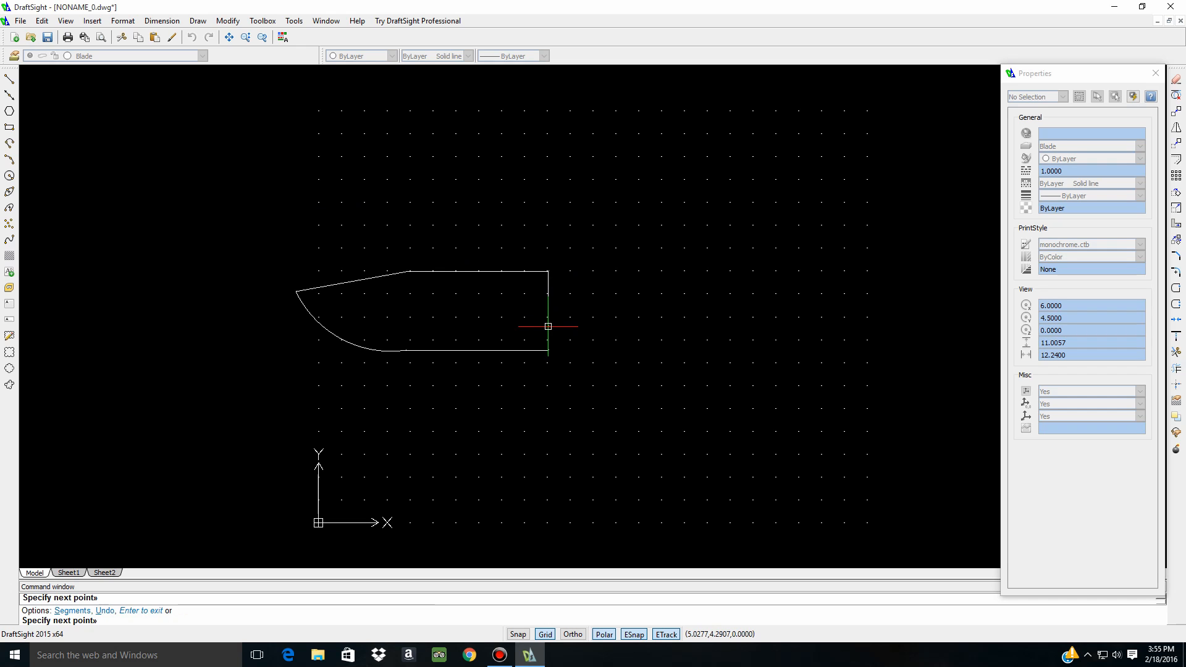
pyautogui.press('Escape')
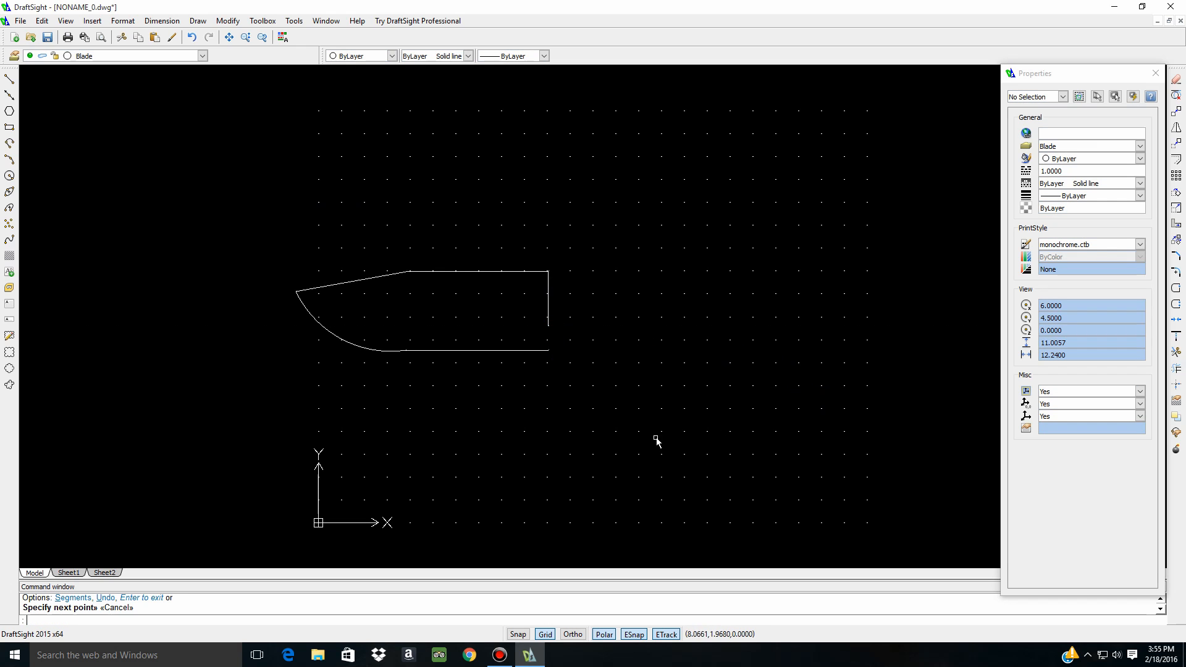
# Move the blade's lower edge line up by its midpoint grip to about y = 4.32, near the bottom of the vertical line
pyautogui.click(478, 351)
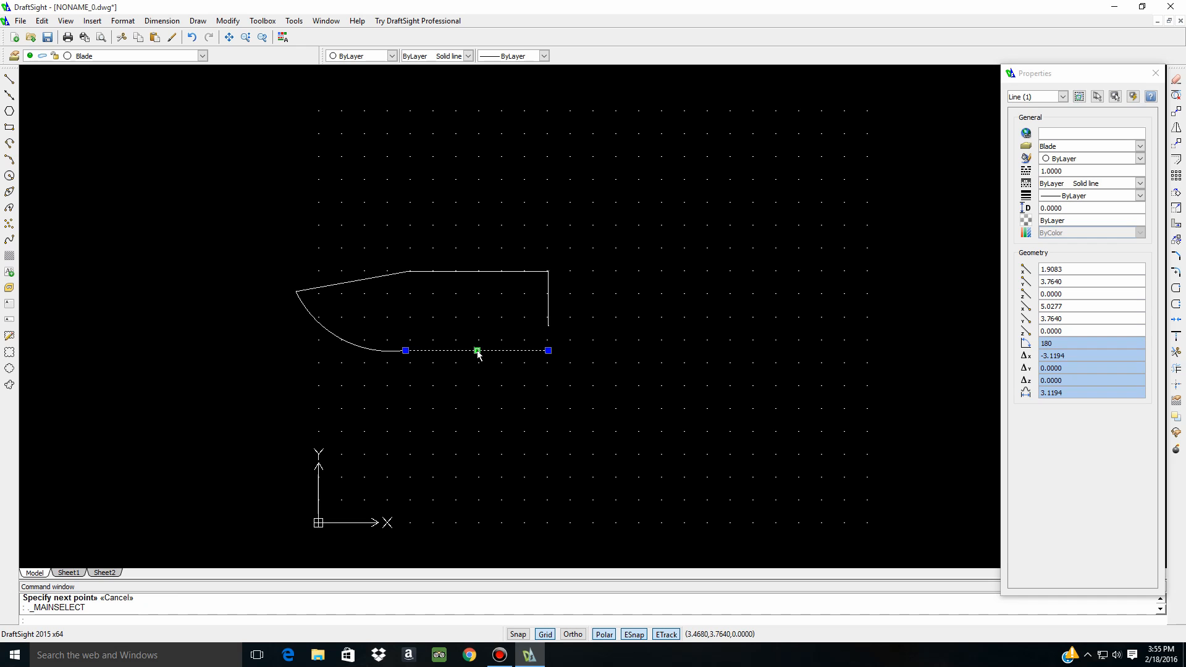
pyautogui.click(477, 350)
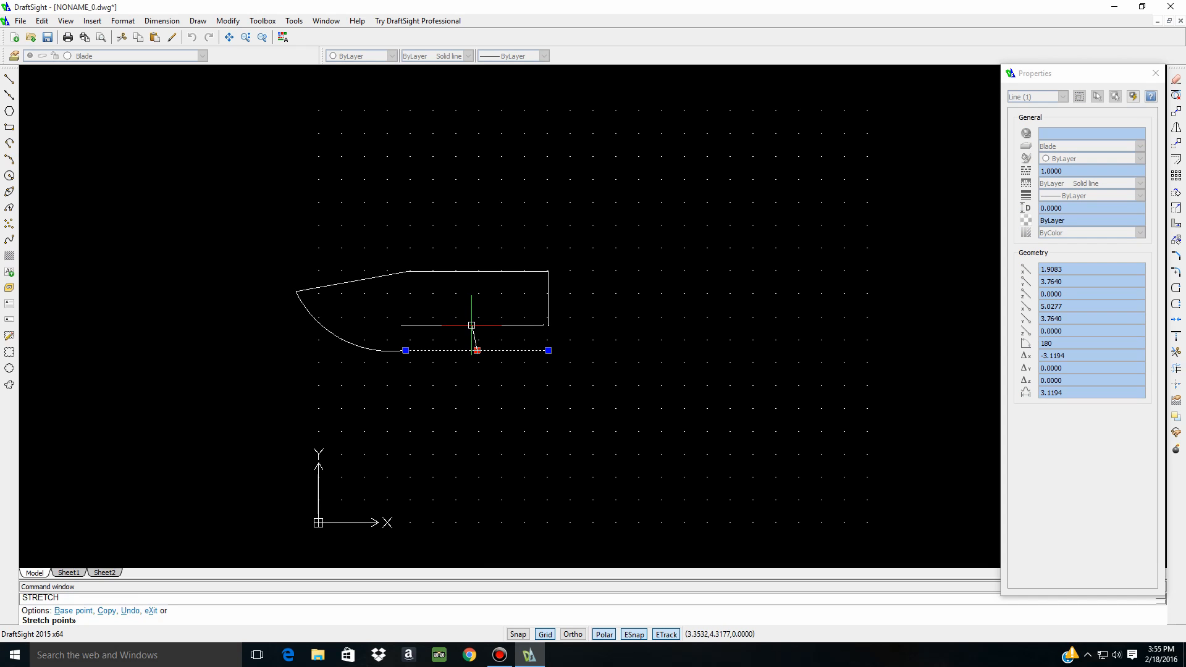
pyautogui.click(471, 325)
pyautogui.press('Escape')
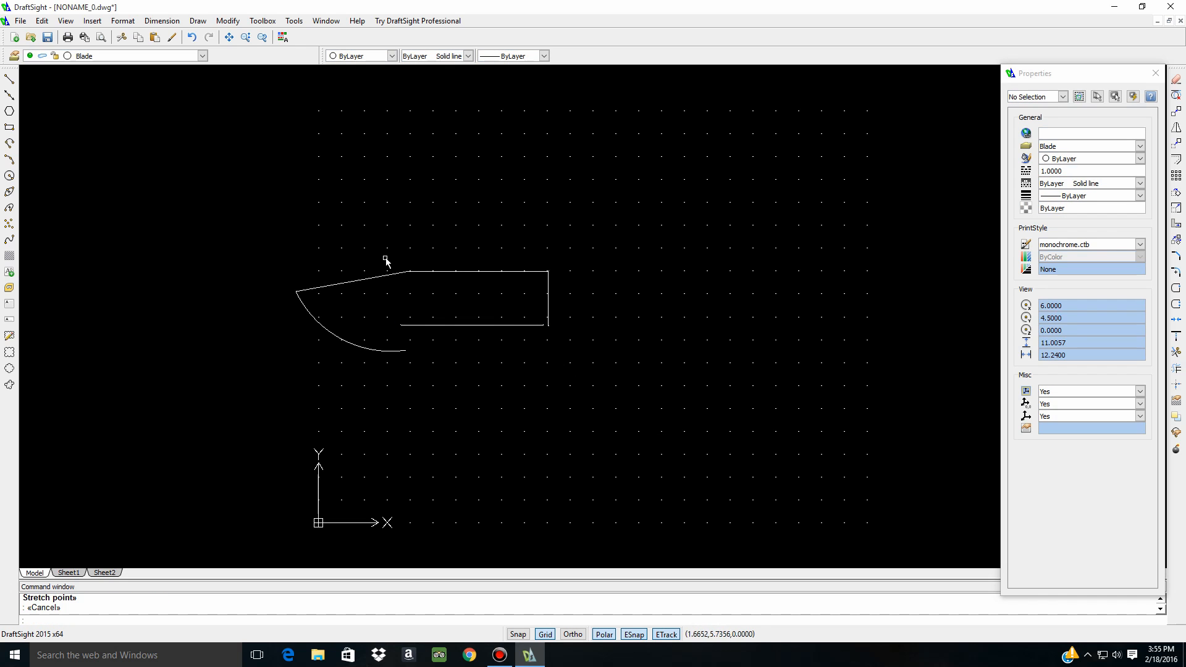
# Stretch the right end of the lower edge line to snap onto the bottom endpoint of the vertical back line
pyautogui.click(481, 326)
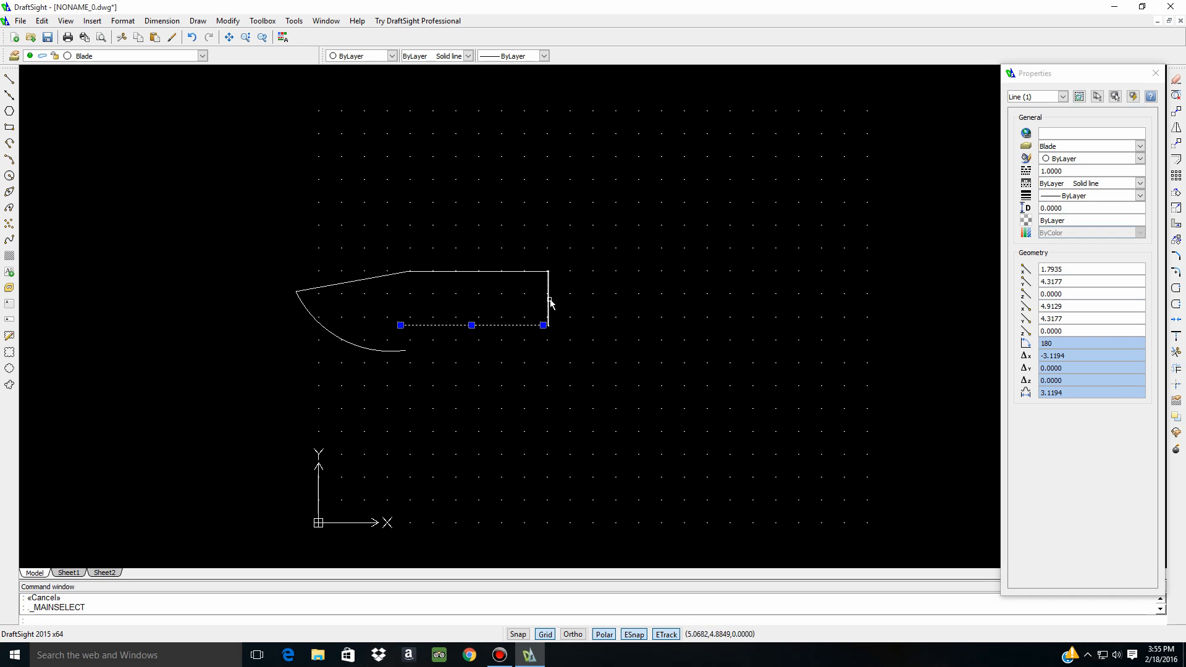
pyautogui.press('Escape')
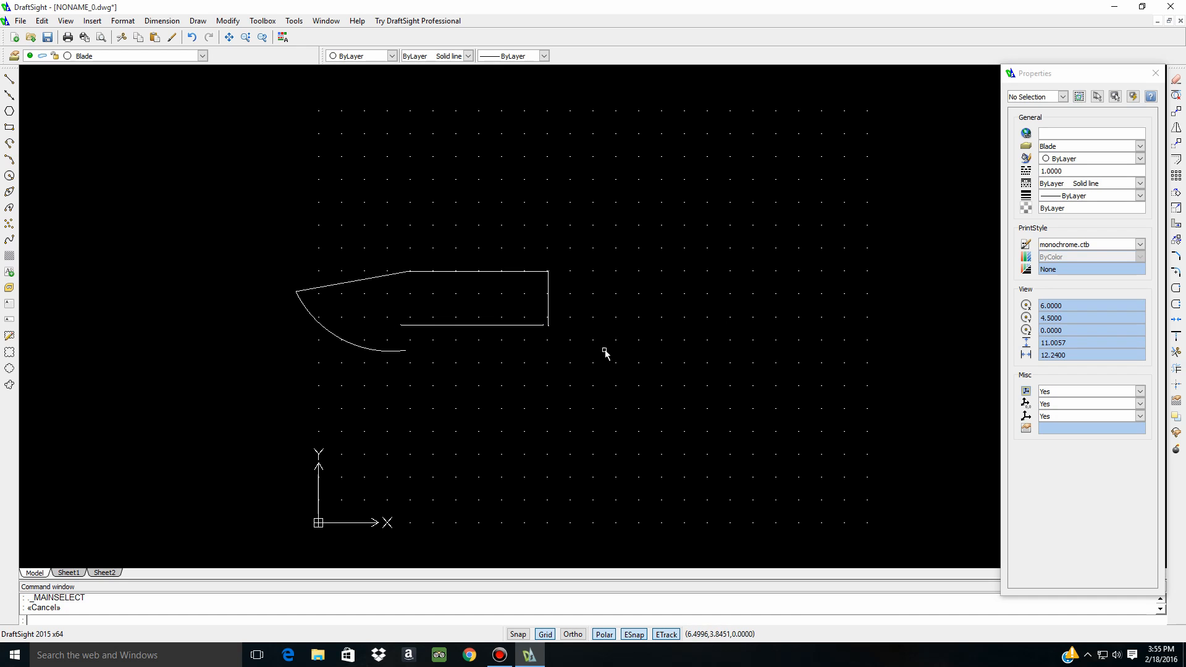
pyautogui.click(516, 325)
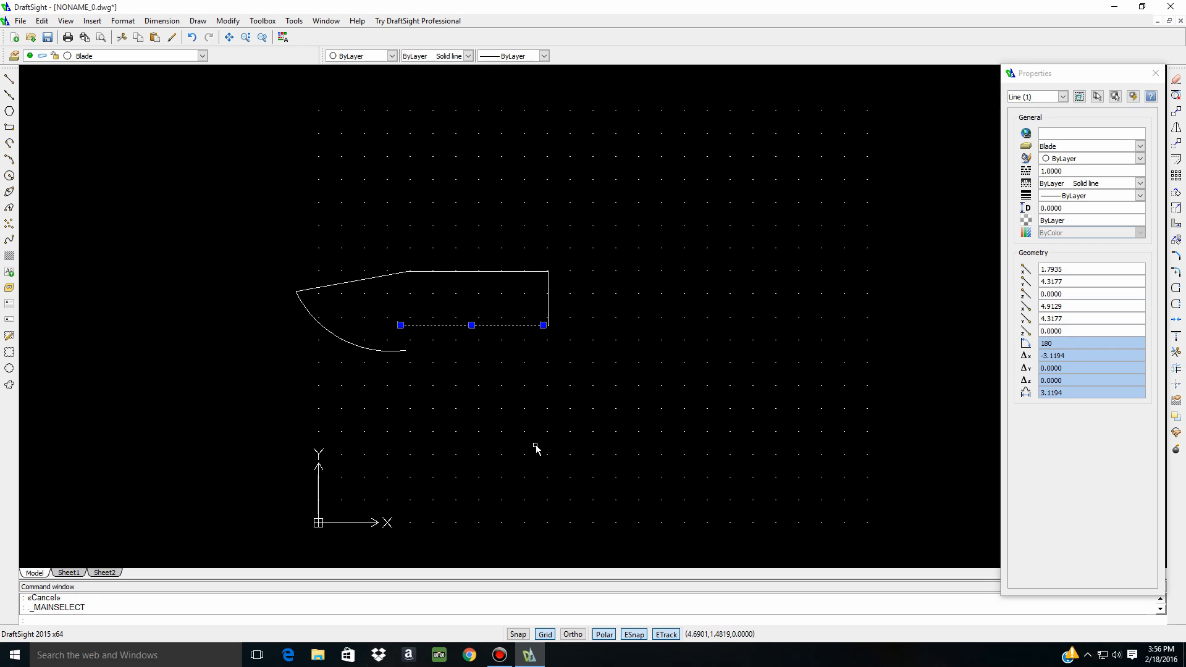
pyautogui.click(542, 325)
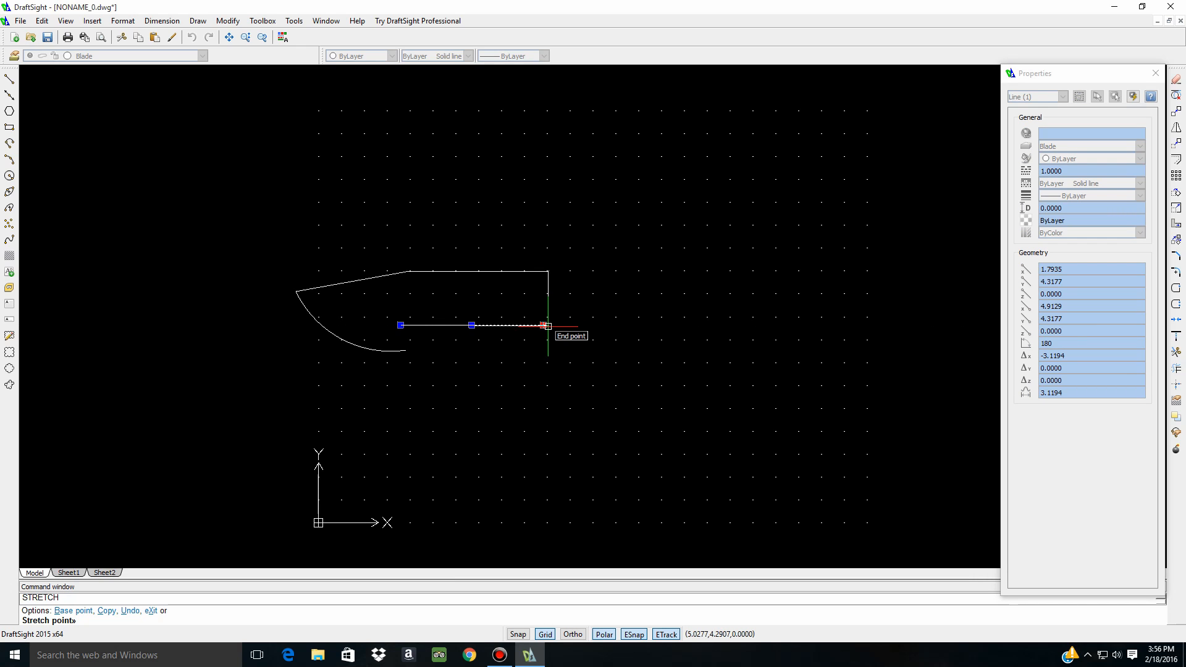
pyautogui.click(548, 326)
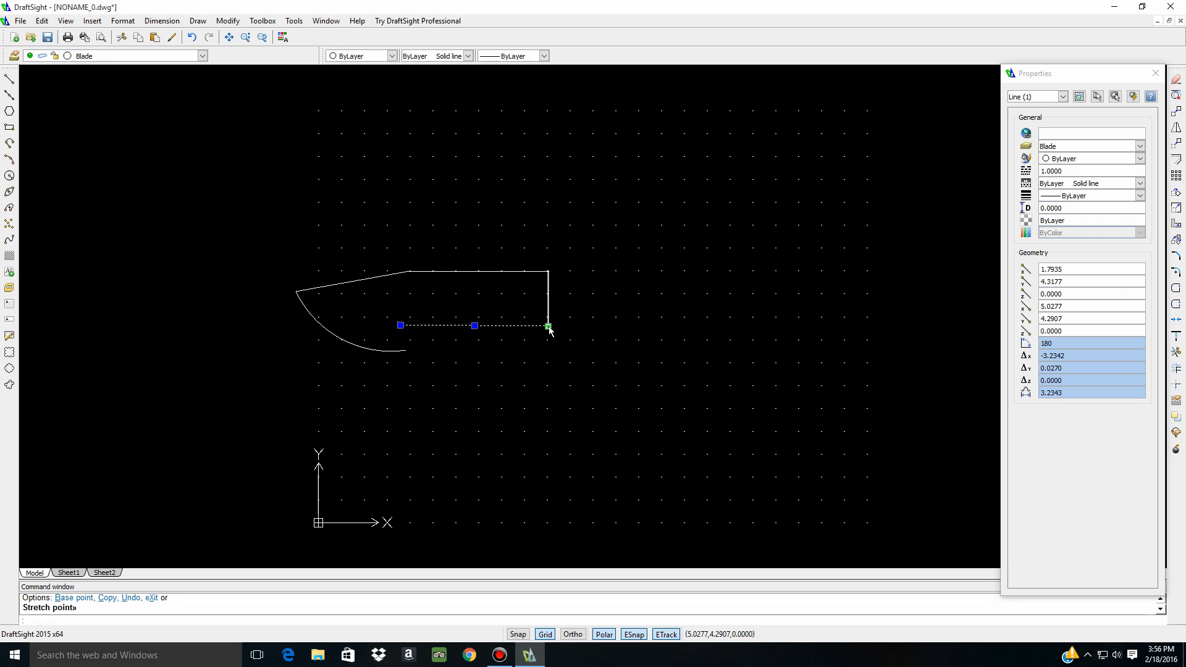
# Stretch the lower end of the blade arc to snap onto the left end of the lower edge line
pyautogui.press('Escape')
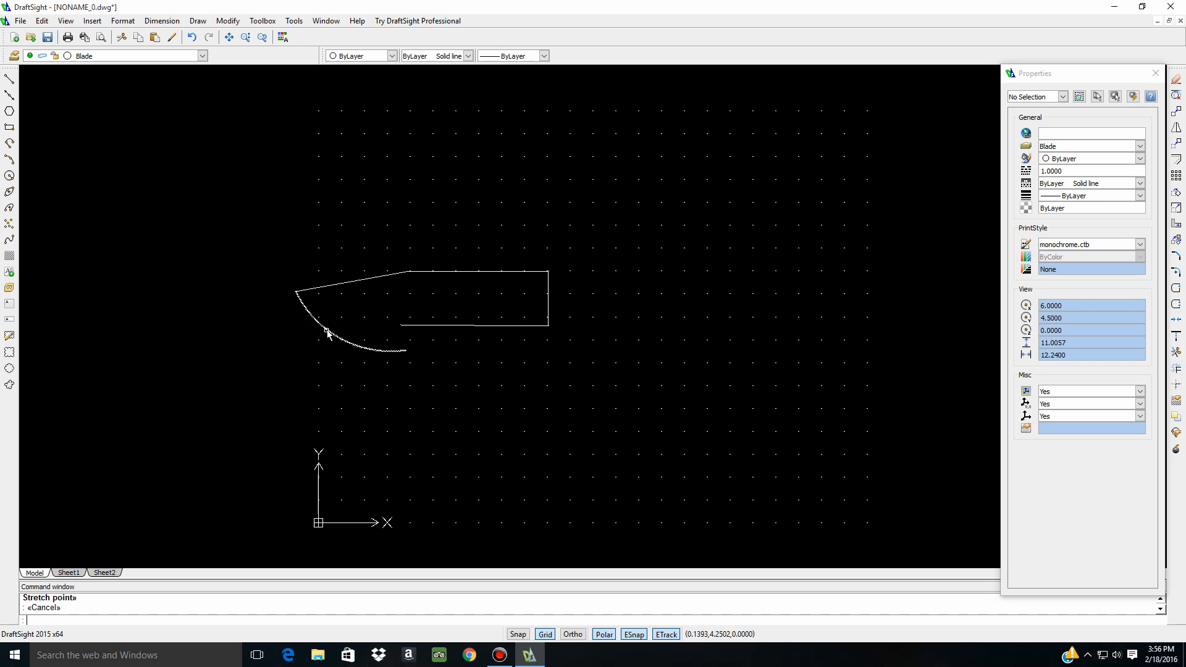
pyautogui.click(379, 352)
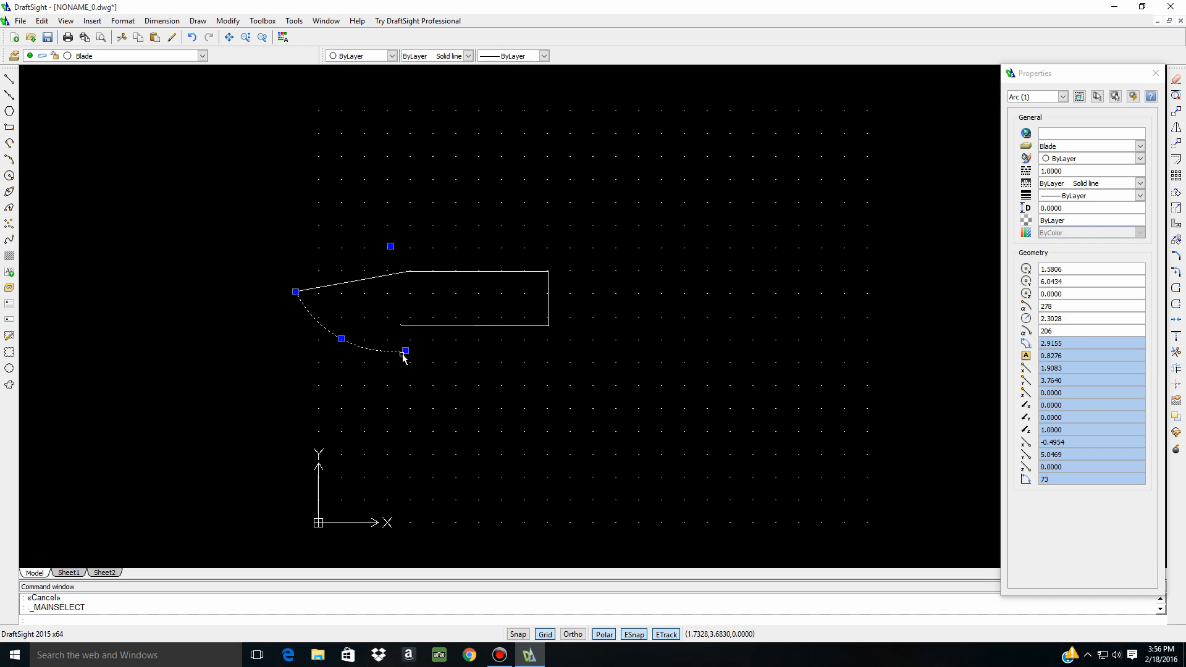
pyautogui.click(405, 351)
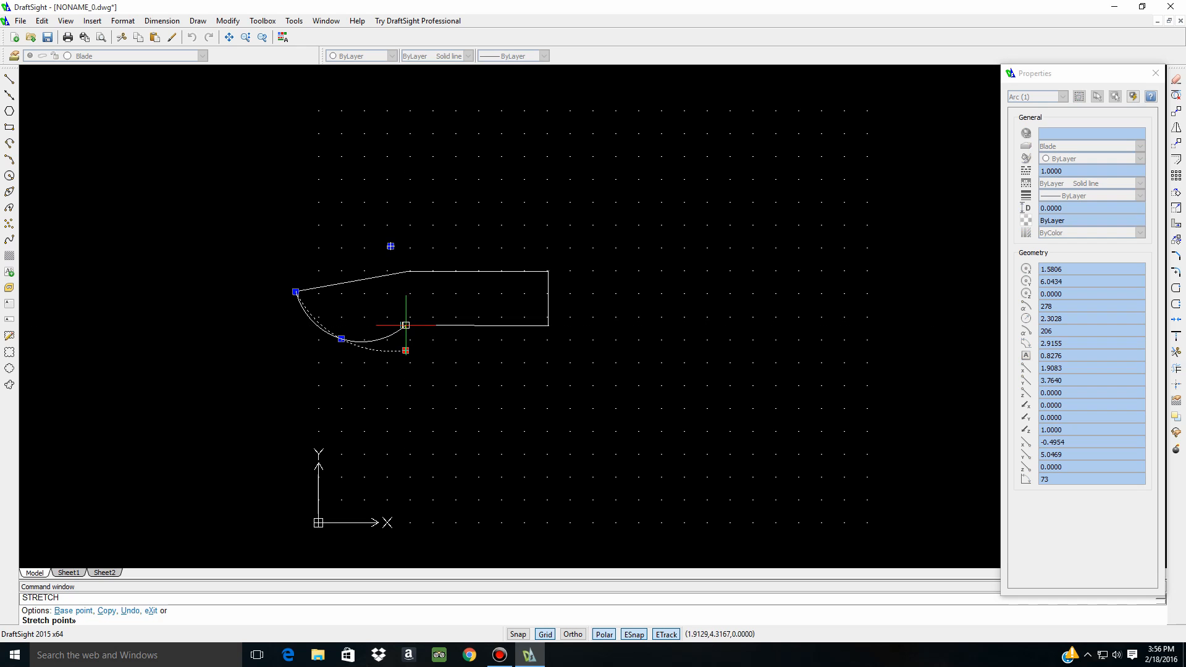
pyautogui.click(401, 325)
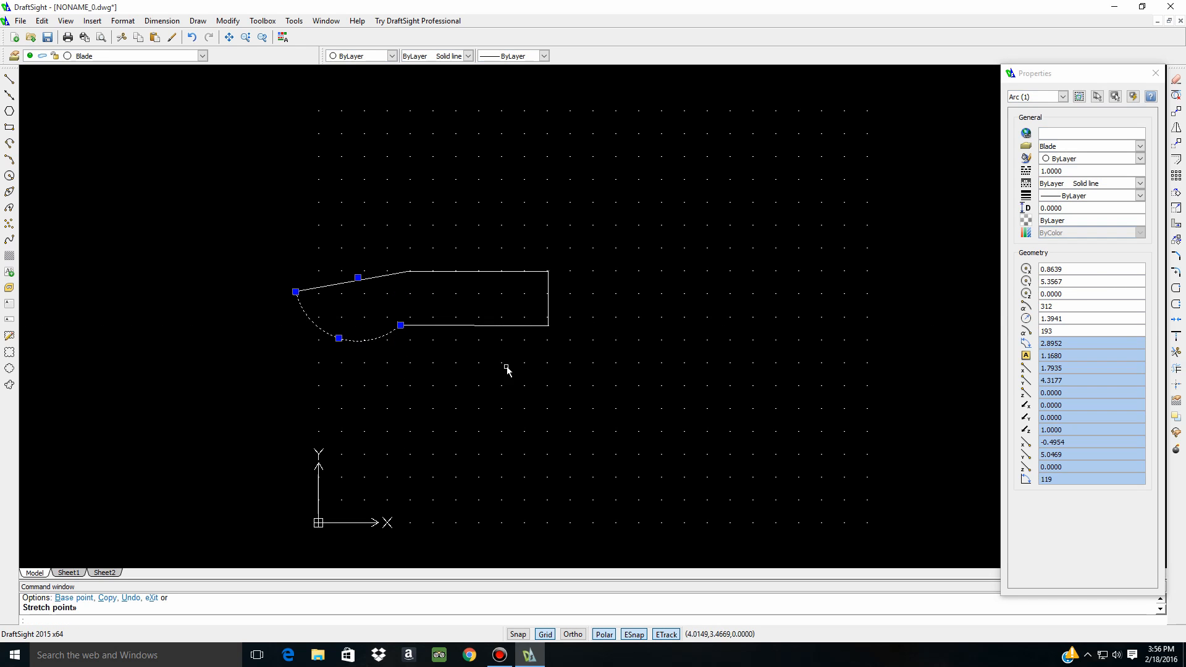
pyautogui.press('Escape')
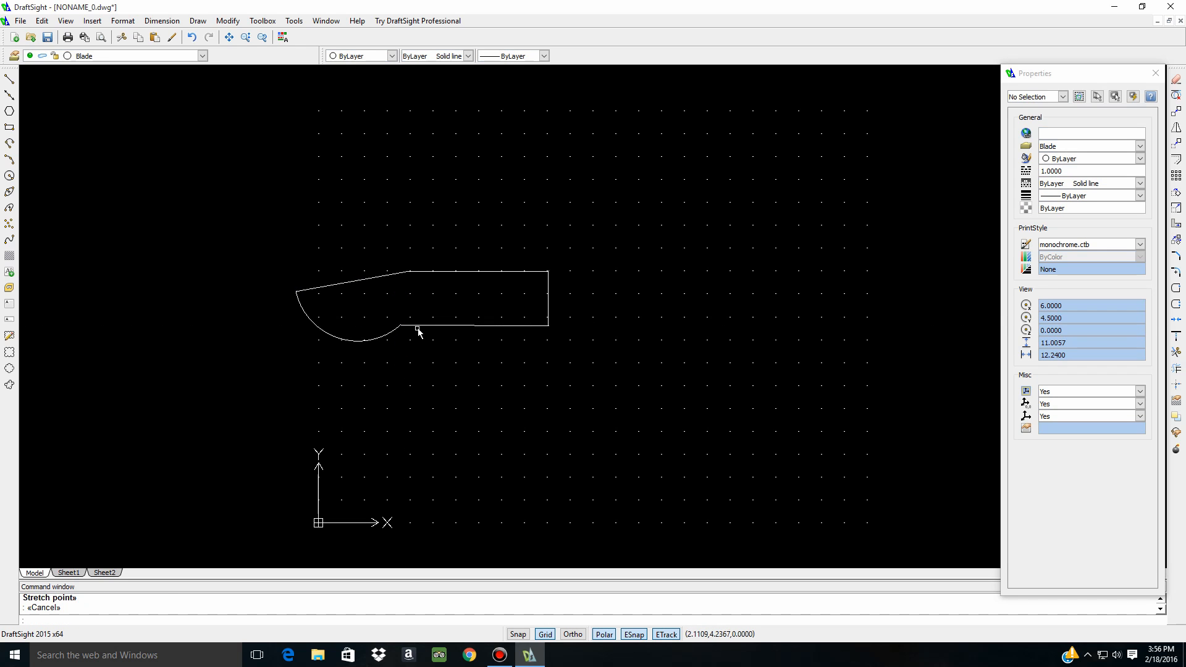
# Flatten the blade arc by its midpoint grip to a radius of about 3.61 so it blends into the lower edge line
pyautogui.click(328, 336)
pyautogui.click(339, 338)
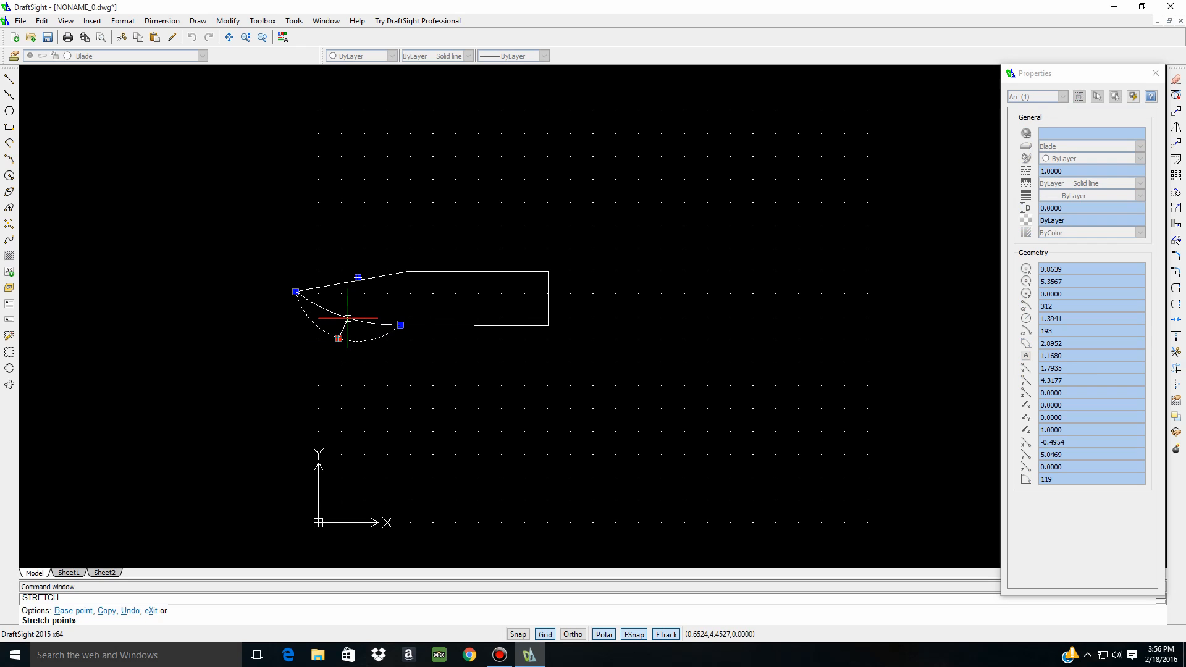
pyautogui.press('Escape')
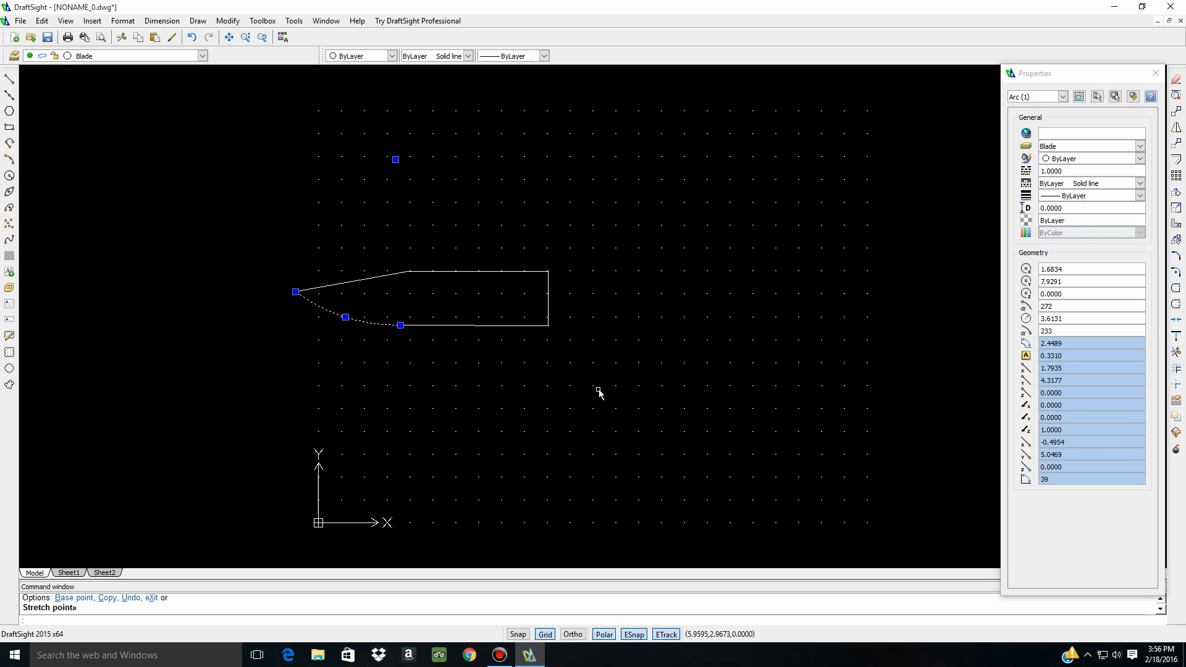
pyautogui.press('Escape')
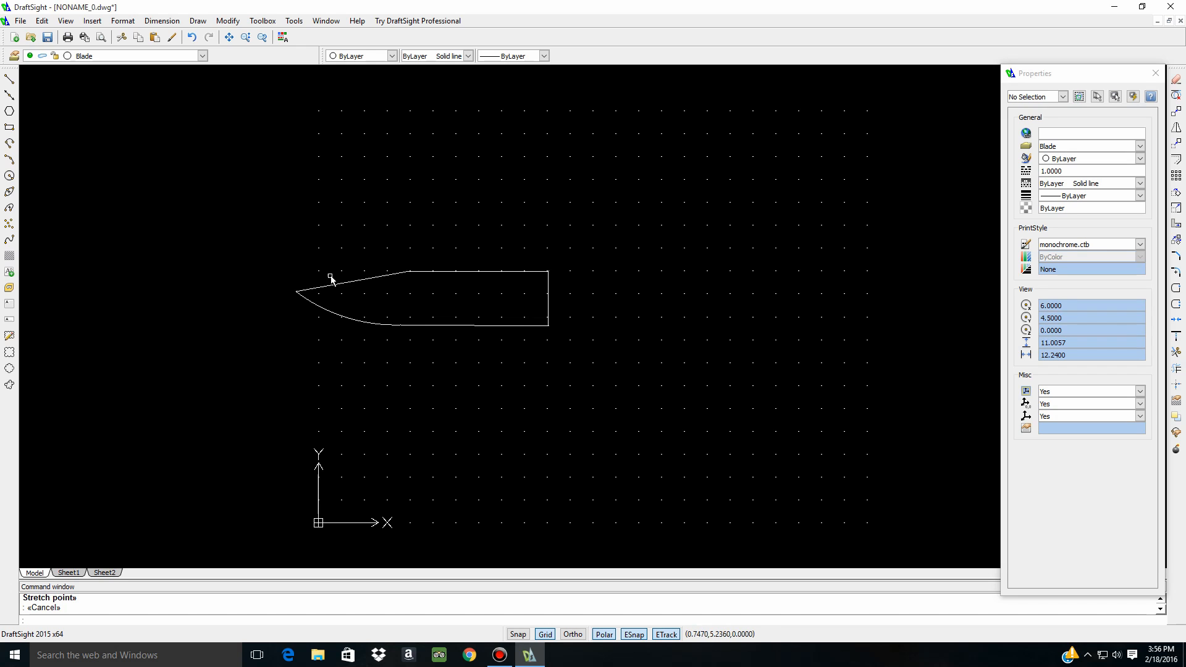
# With entity snaps temporarily off, draw a vertical line up from the lower edge at about x = 4.01, continuing horizontally past the blade tip
pyautogui.click(10, 82)
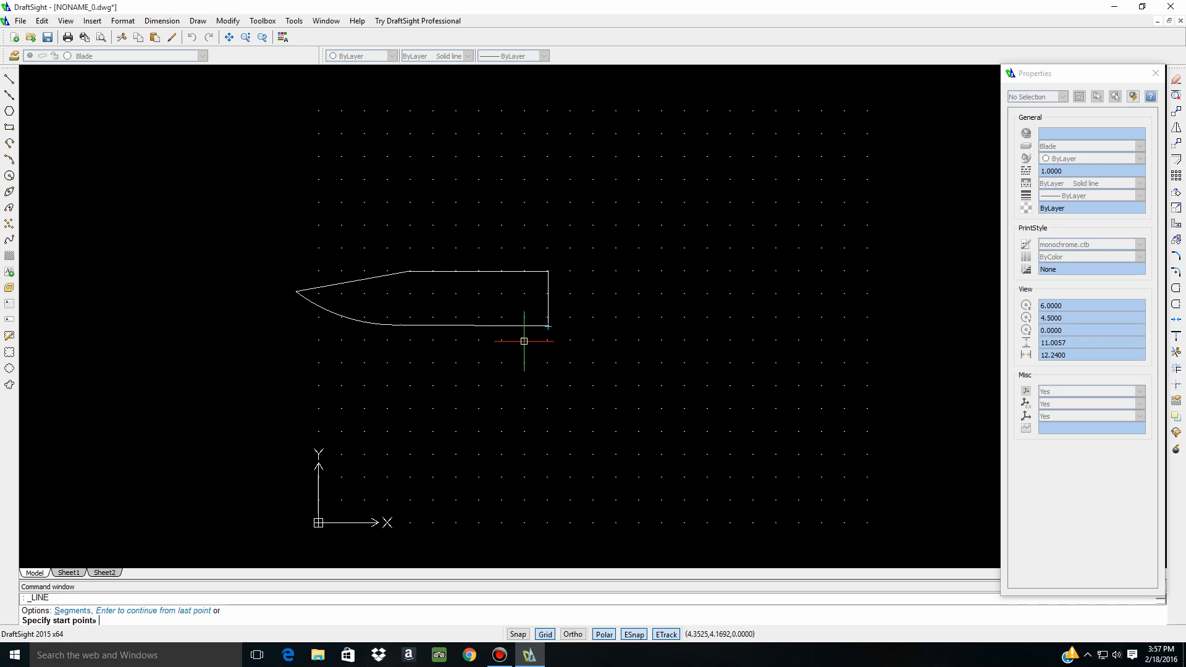
pyautogui.click(635, 634)
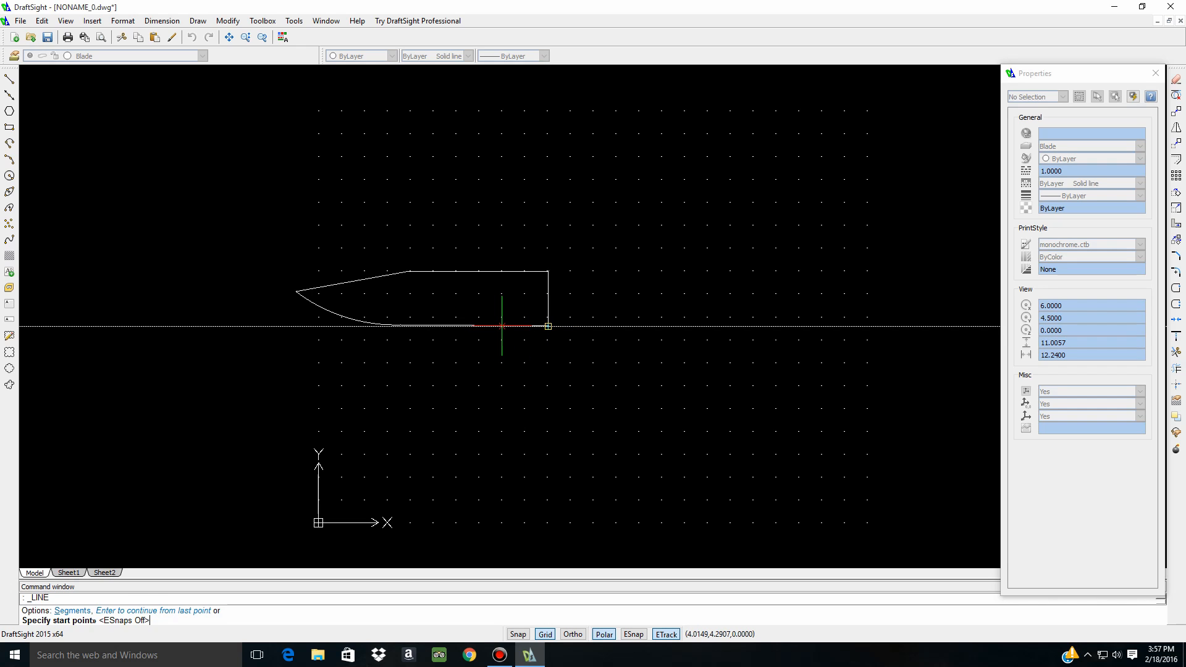
pyautogui.click(502, 325)
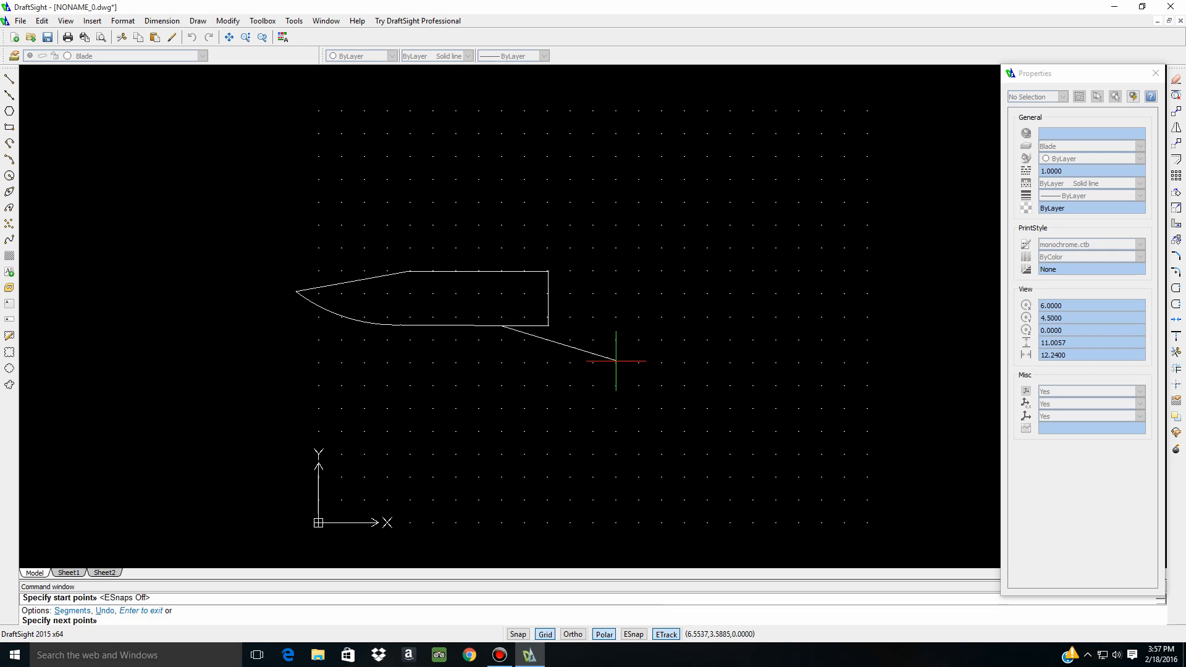
pyautogui.click(501, 286)
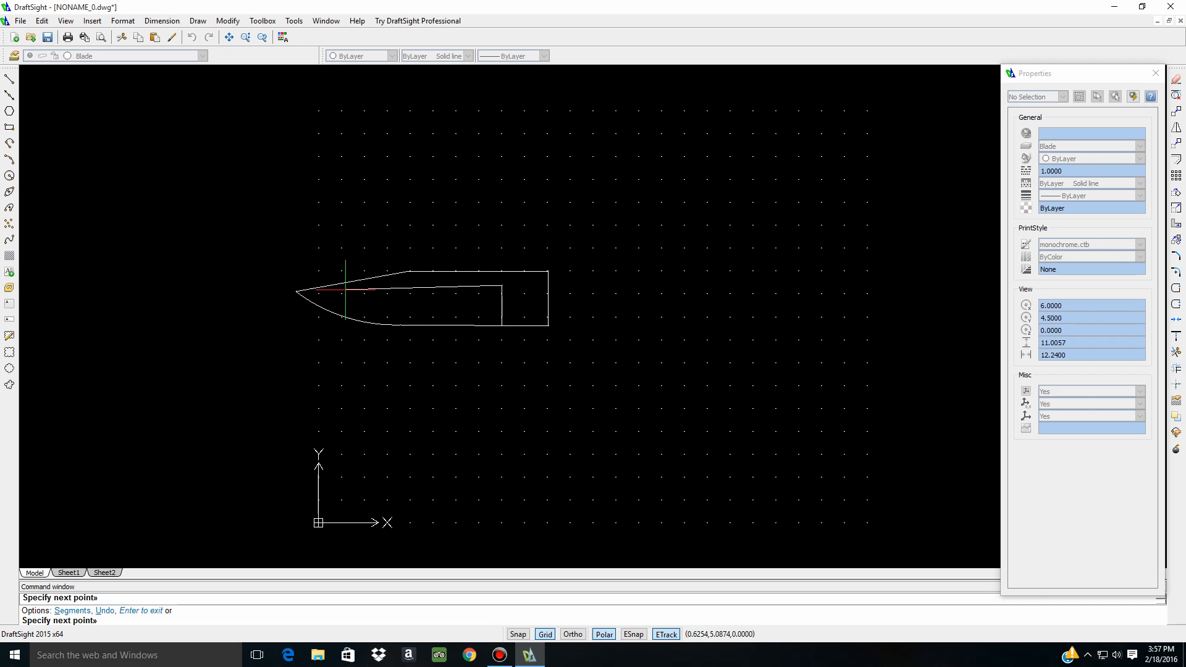
pyautogui.click(277, 284)
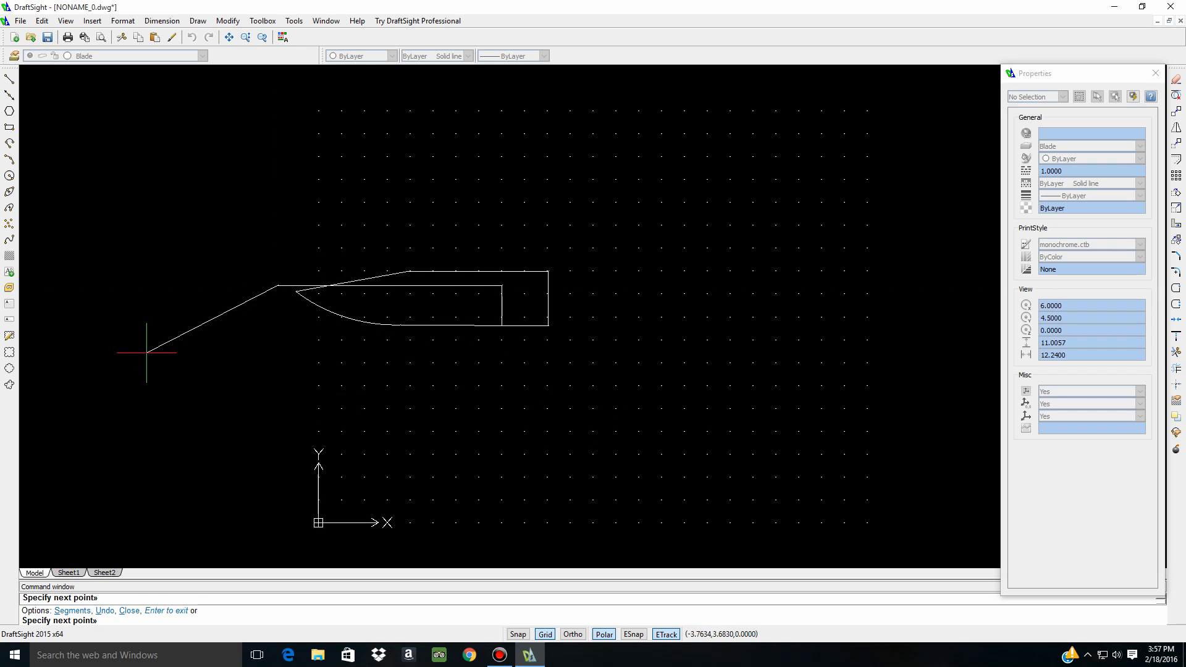
pyautogui.press('Escape')
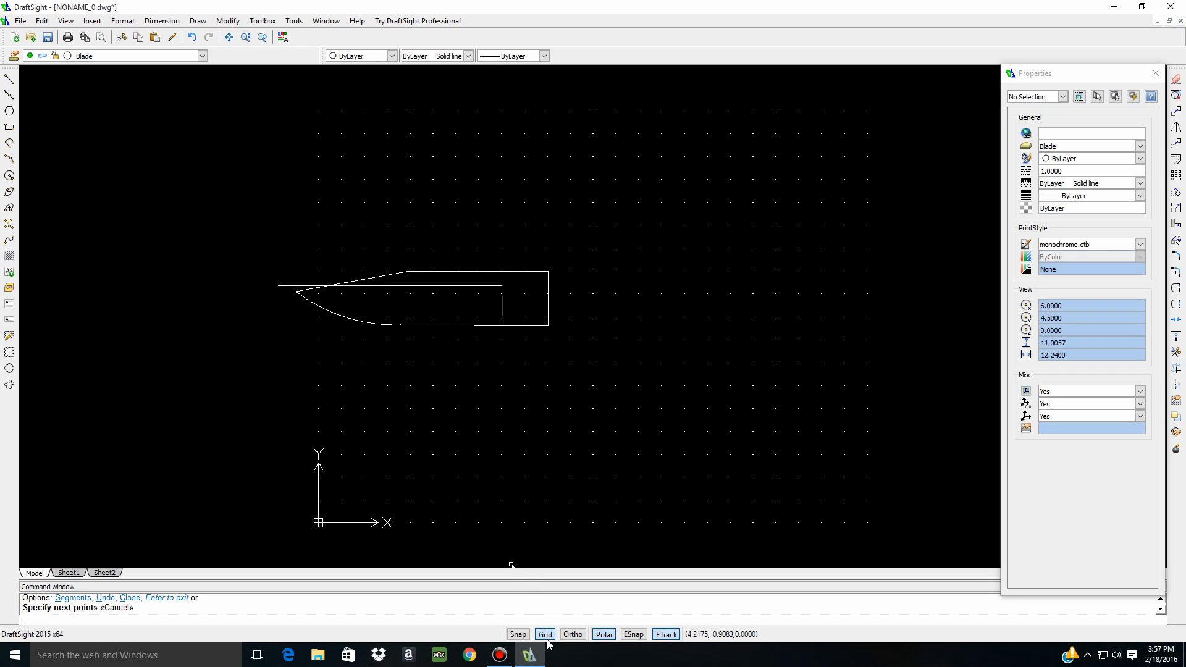
pyautogui.click(635, 634)
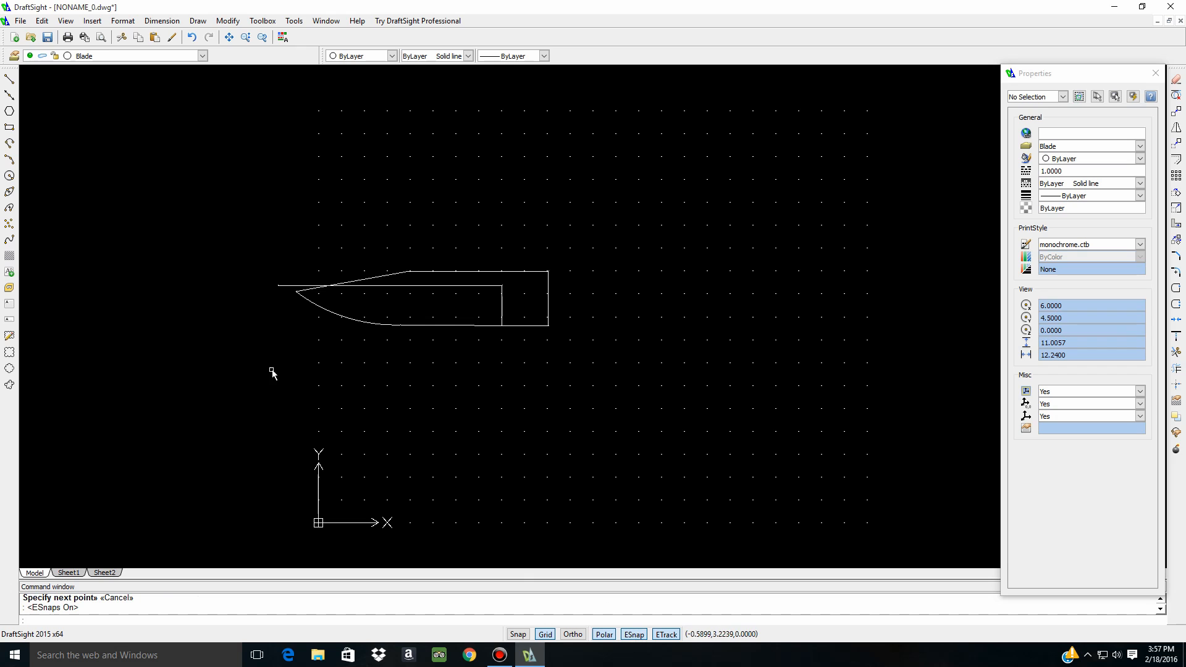
# Trim the part of the inner horizontal line that extends beyond the blade's sloped spine
pyautogui.click(262, 206)
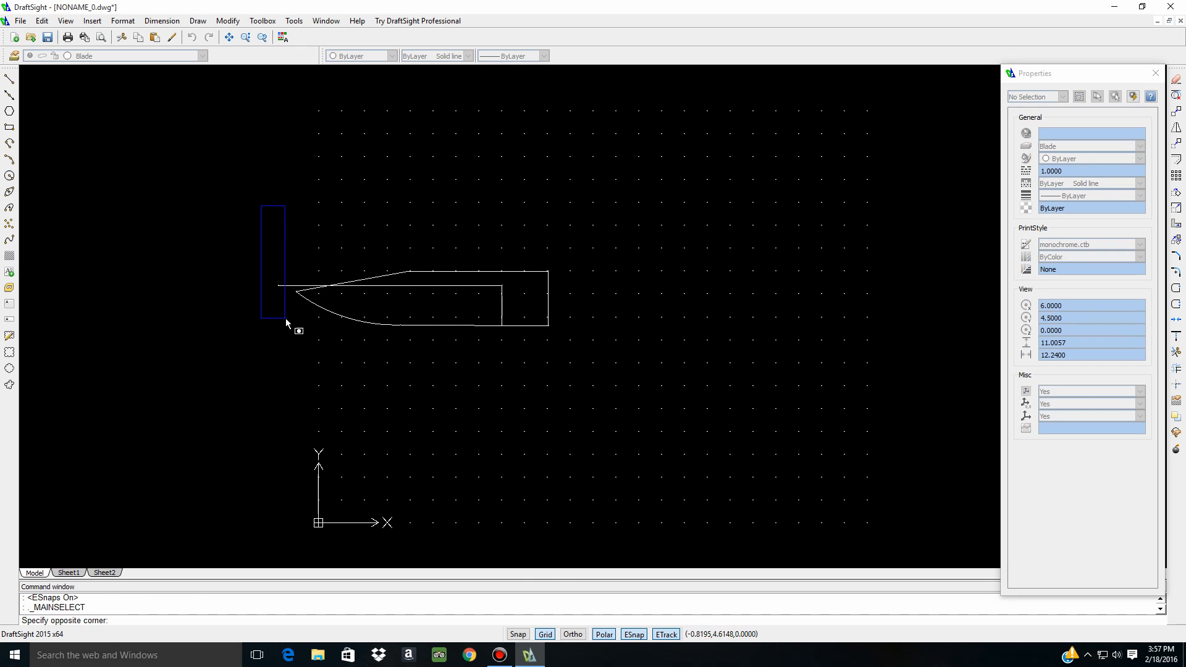
pyautogui.click(583, 365)
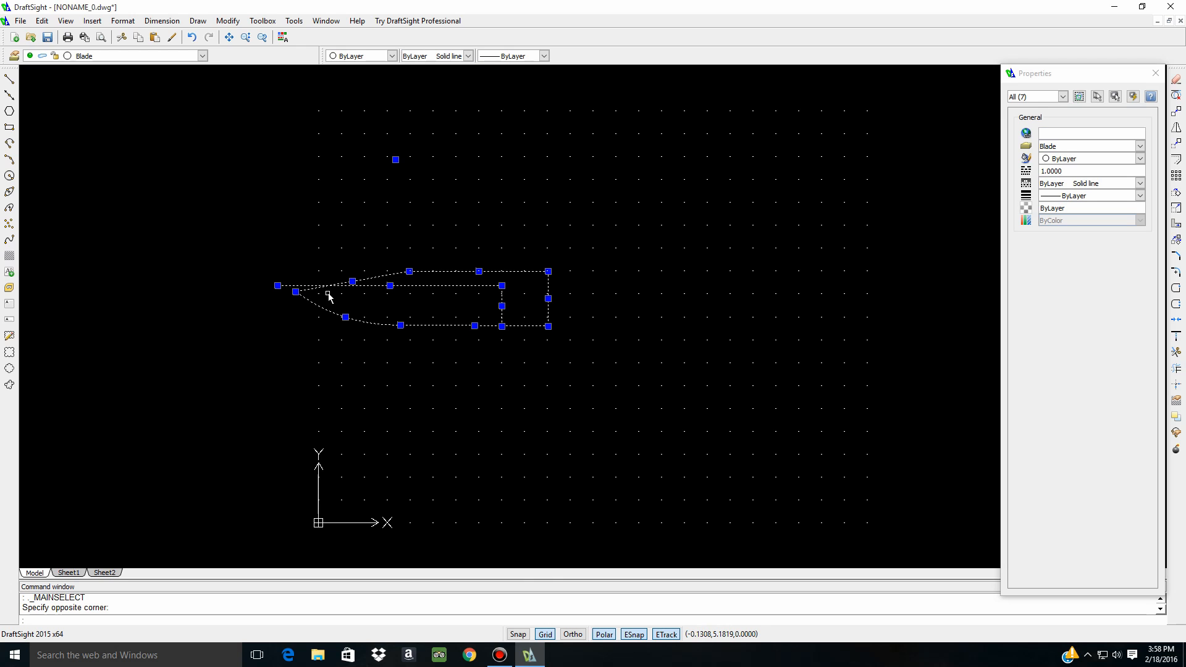
pyautogui.click(1177, 353)
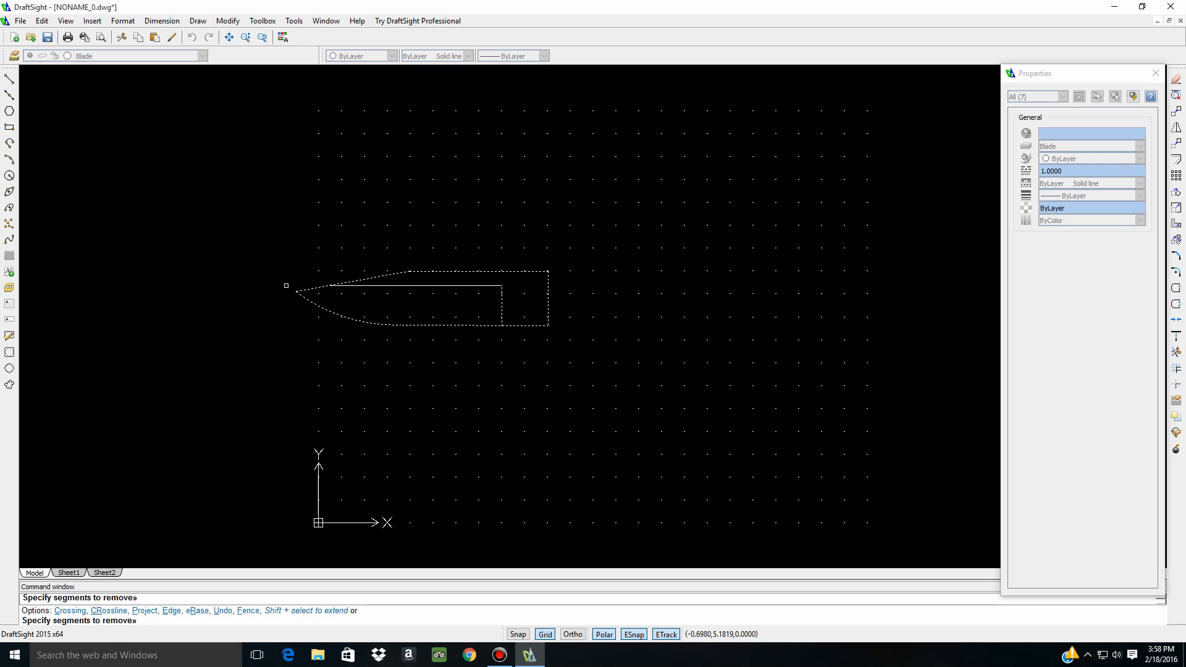
pyautogui.press('Escape')
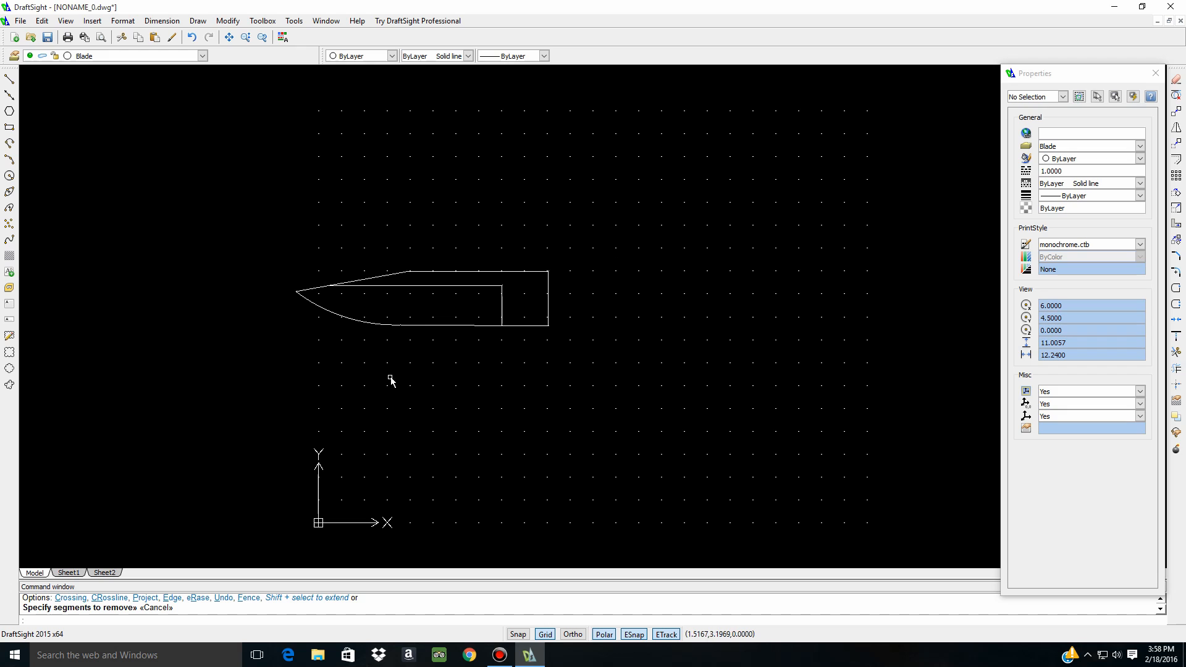
# Select all blade entities, unlock the pocket clip layer and assign the entities to it
pyautogui.click(284, 233)
pyautogui.click(590, 369)
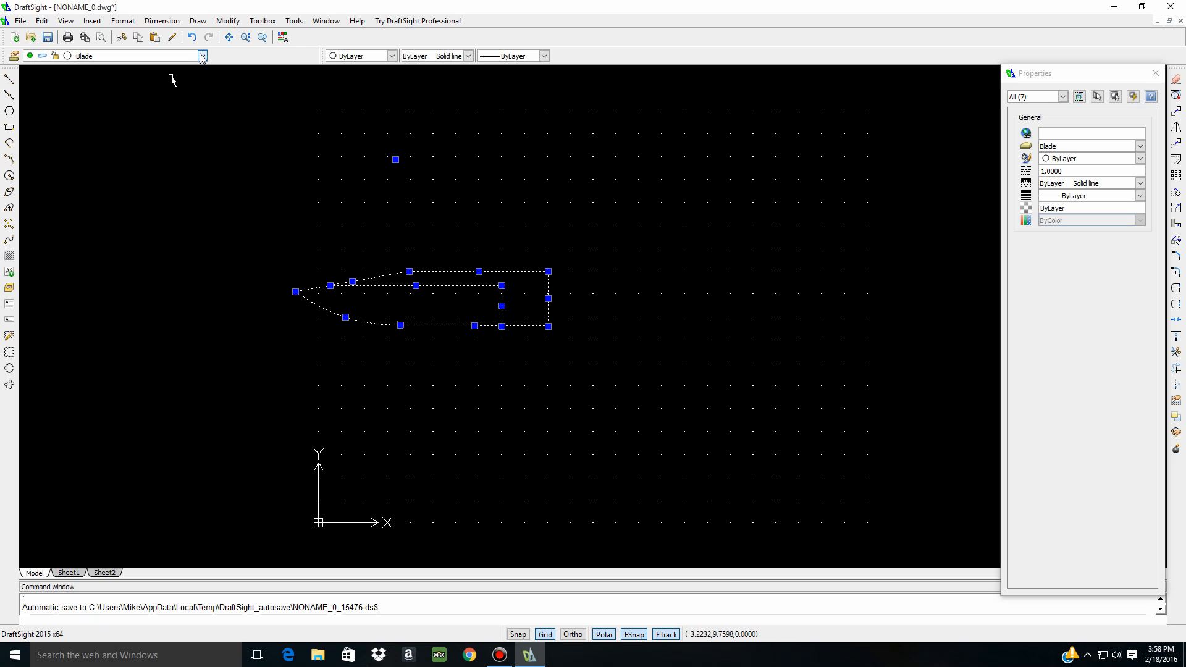
pyautogui.click(201, 56)
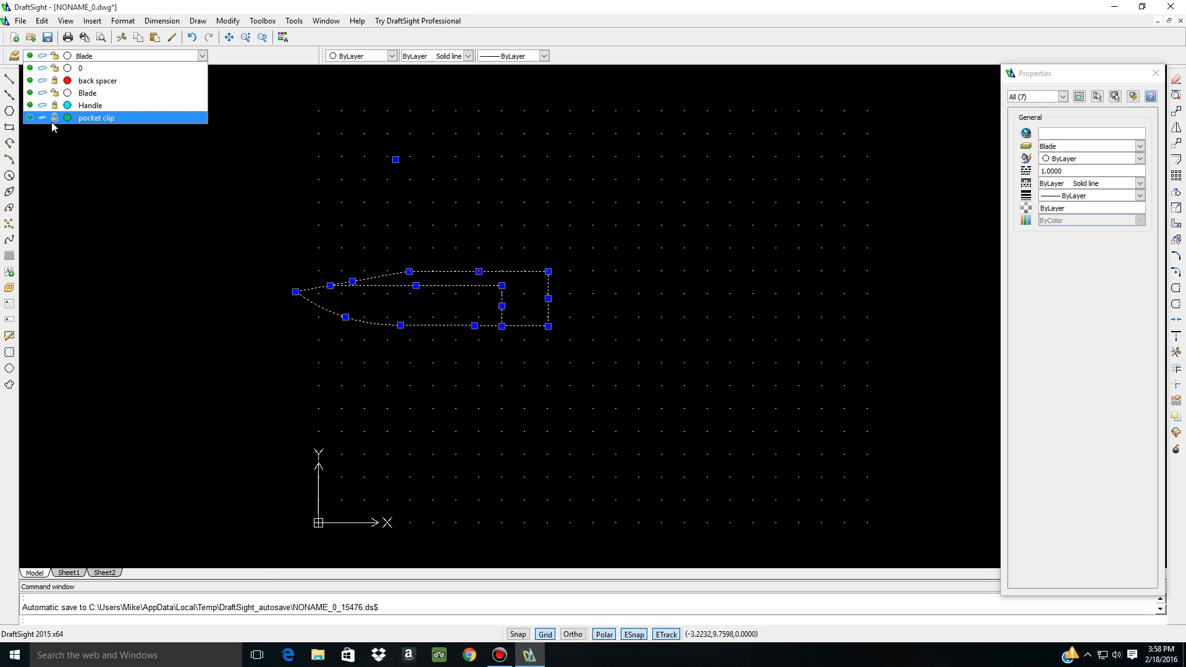
pyautogui.click(54, 119)
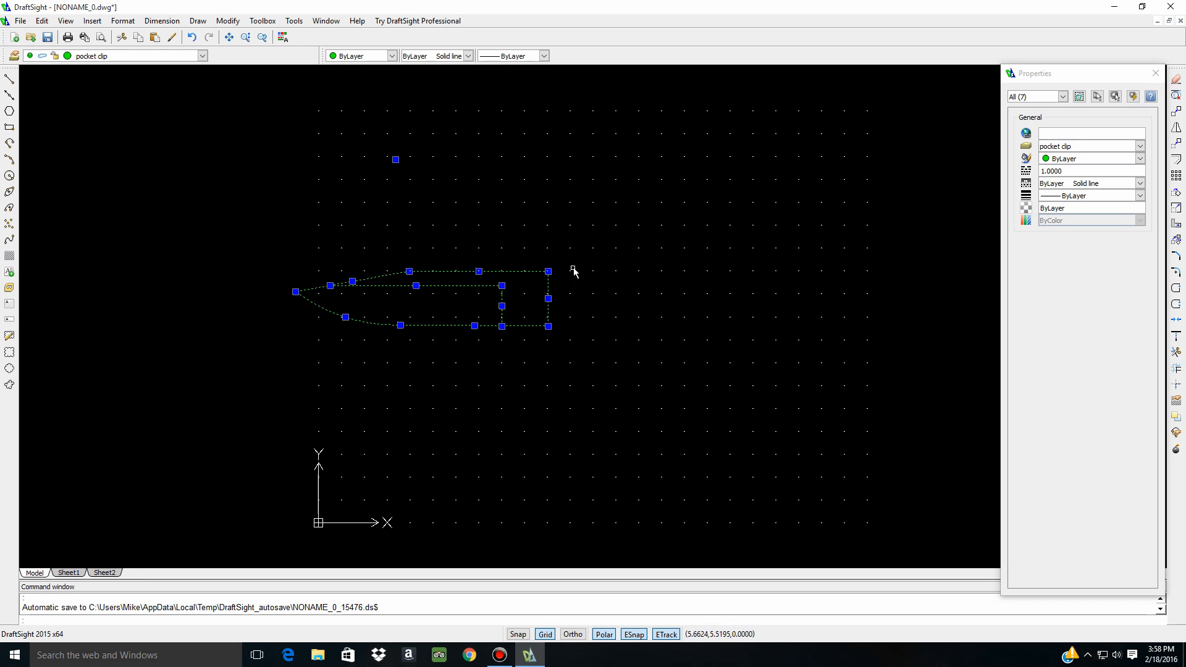
# Assign the selected entities back to the Blade layer and clear the selection
pyautogui.click(112, 56)
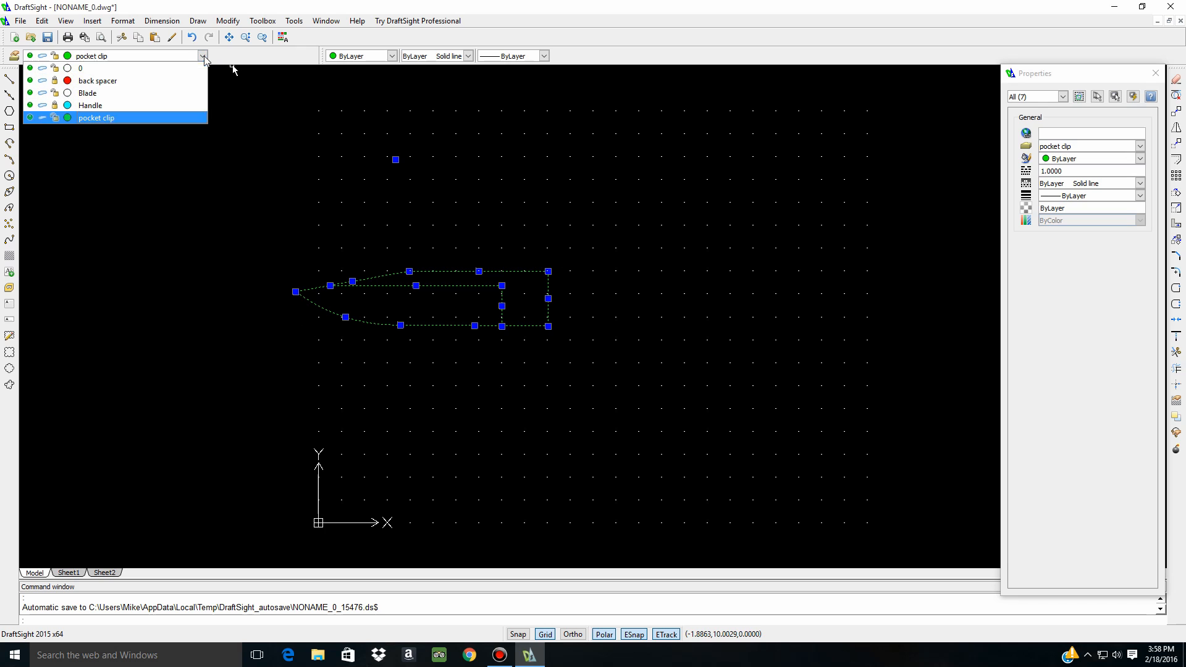
pyautogui.click(68, 93)
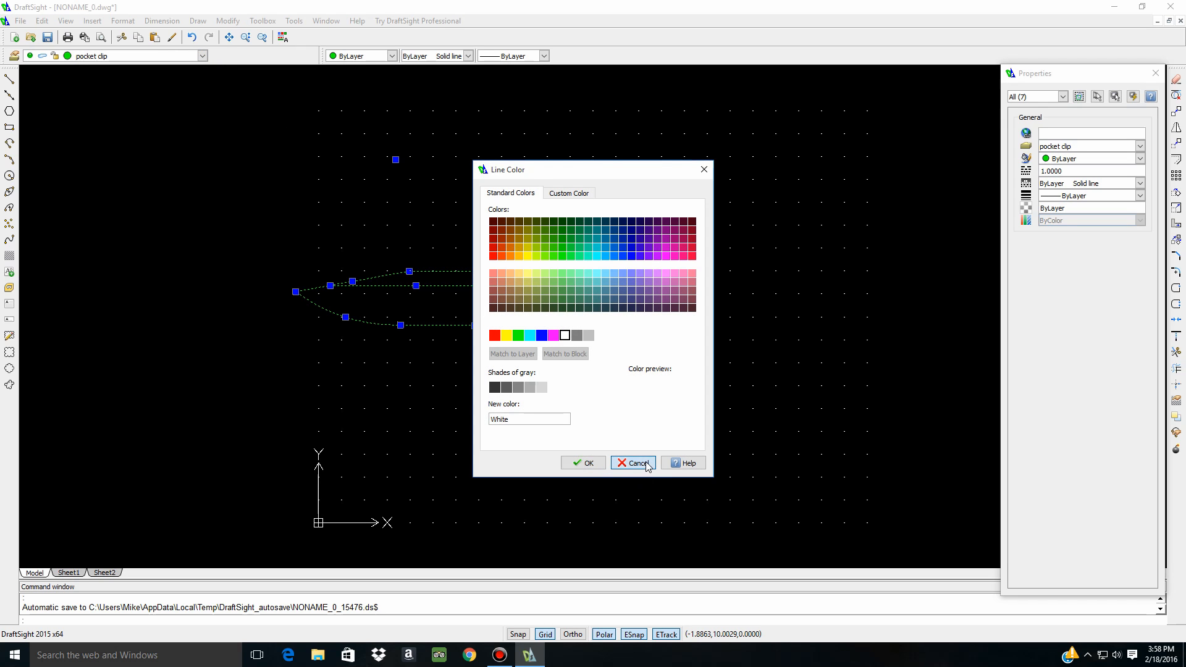
pyautogui.click(633, 463)
pyautogui.click(202, 56)
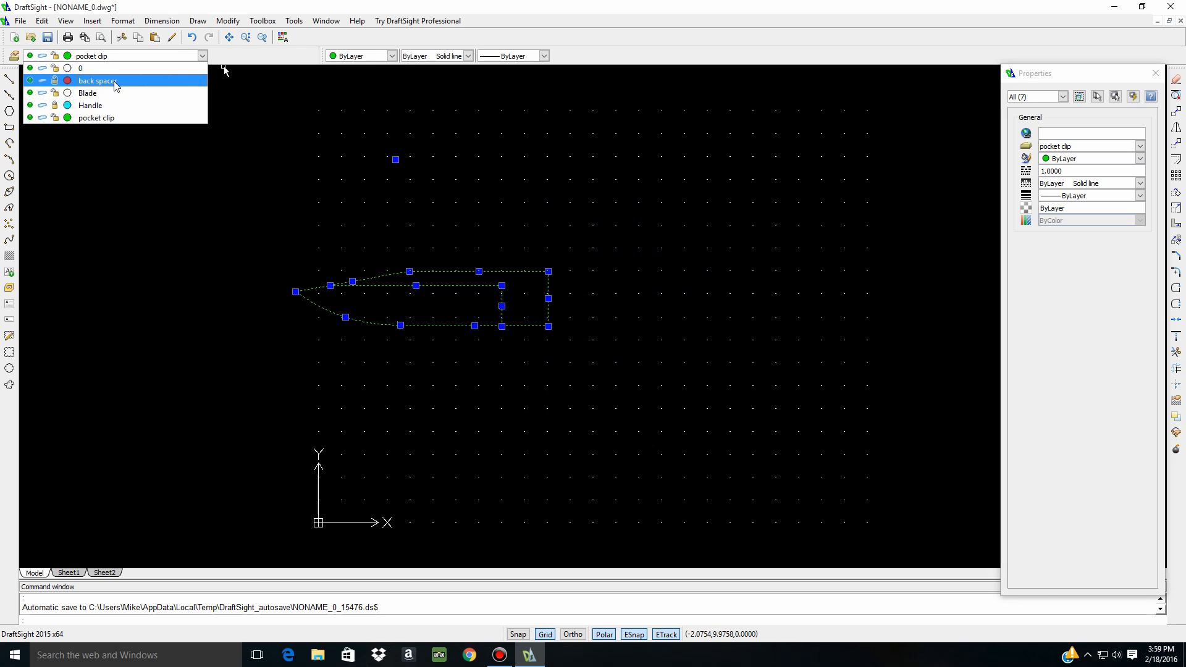
pyautogui.click(133, 93)
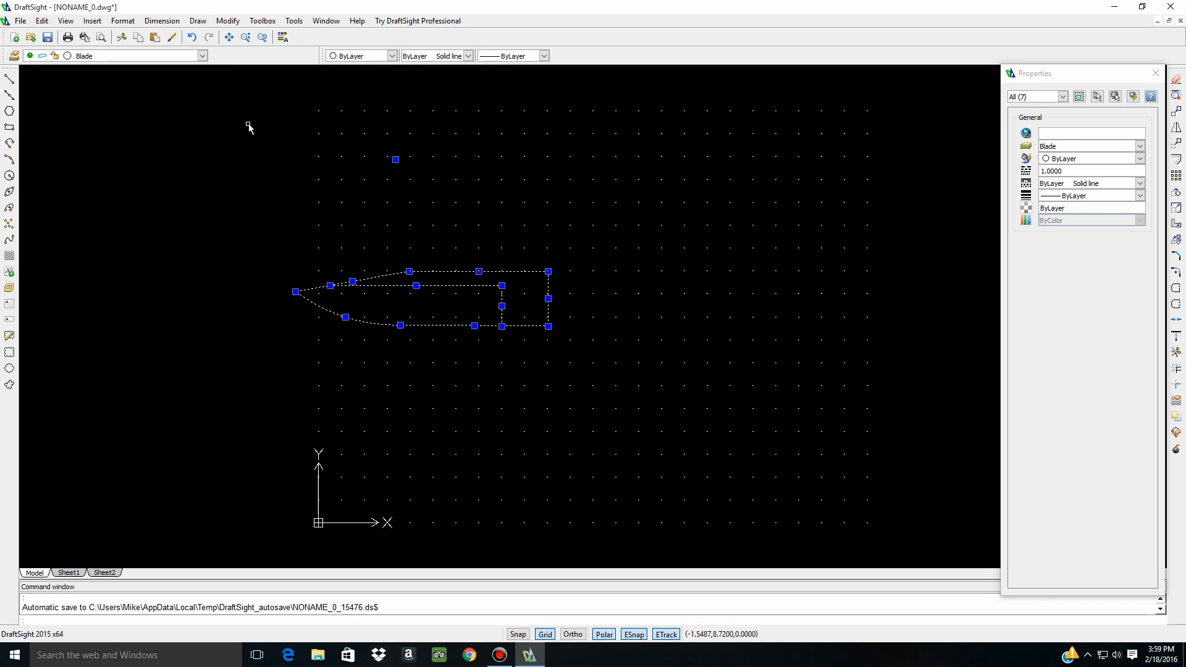
pyautogui.press('Escape')
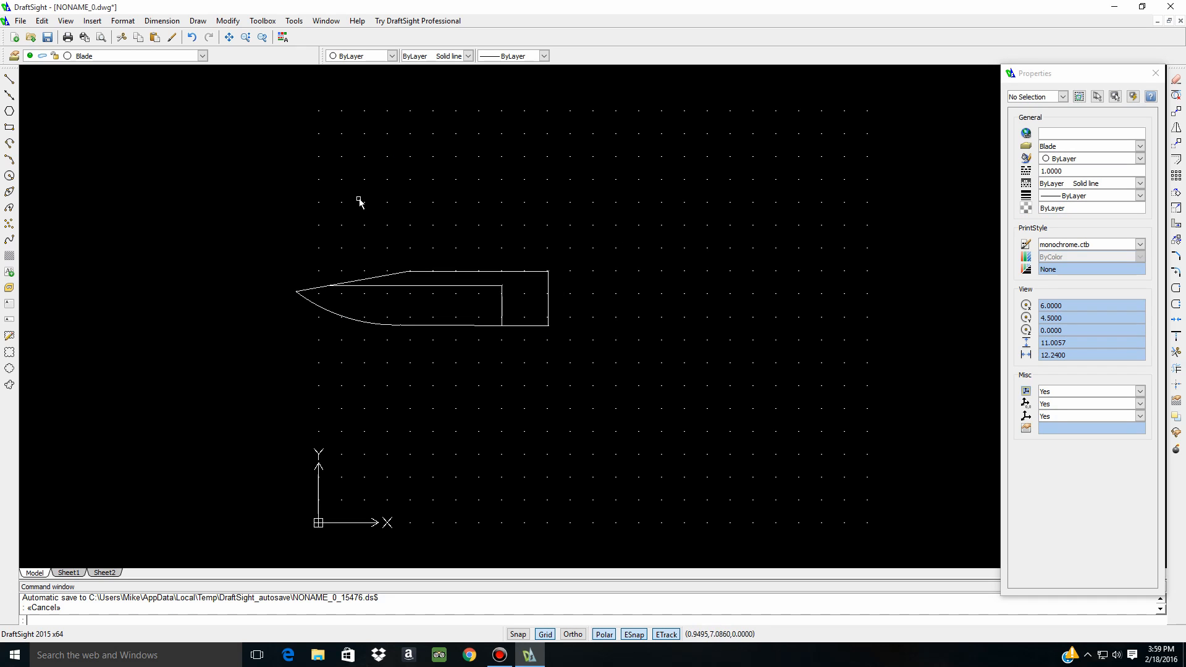
# Lock the Blade and pocket clip layers, unlock the Handle layer and make it the active layer
pyautogui.click(207, 55)
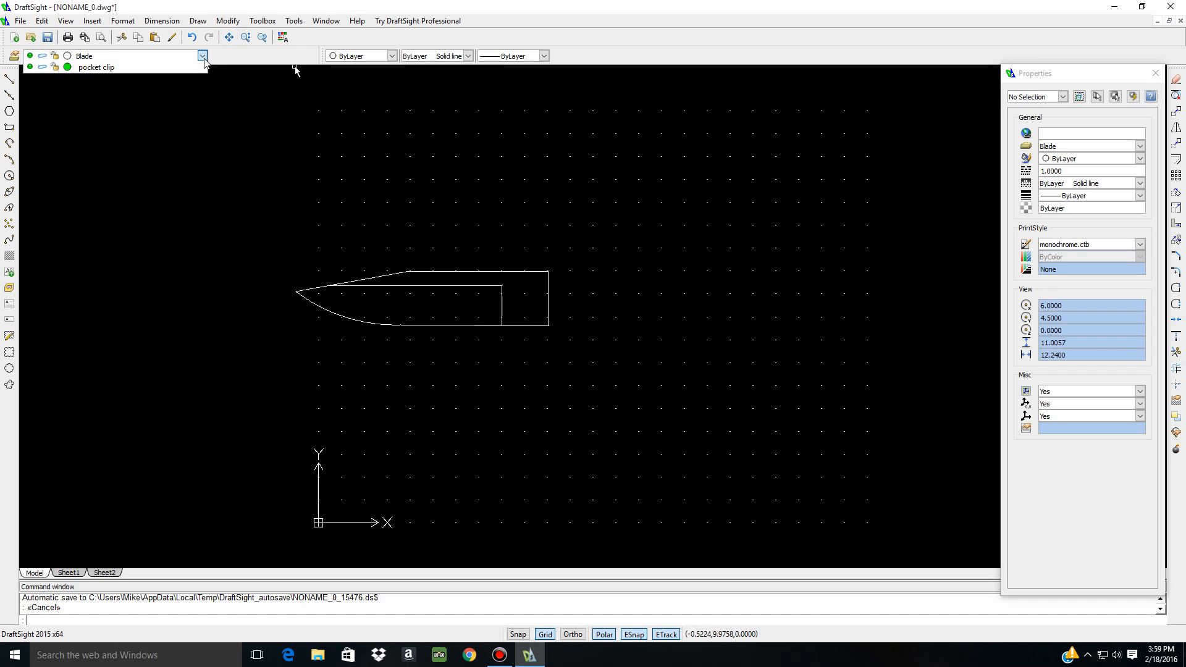
pyautogui.click(55, 93)
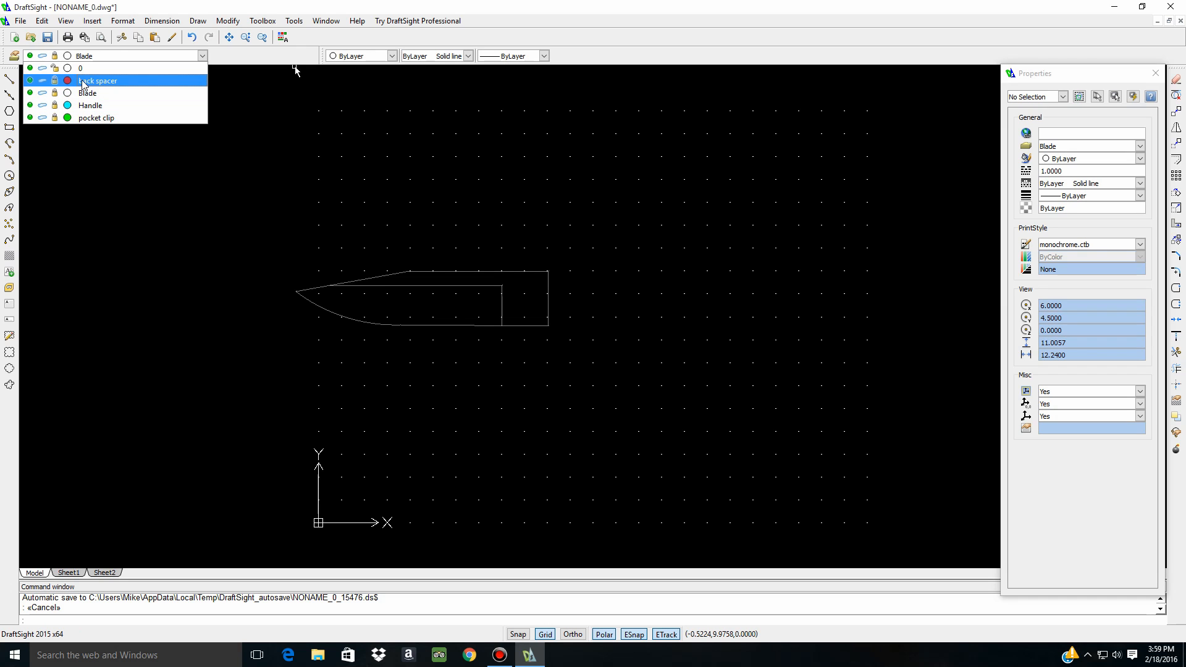
pyautogui.click(55, 106)
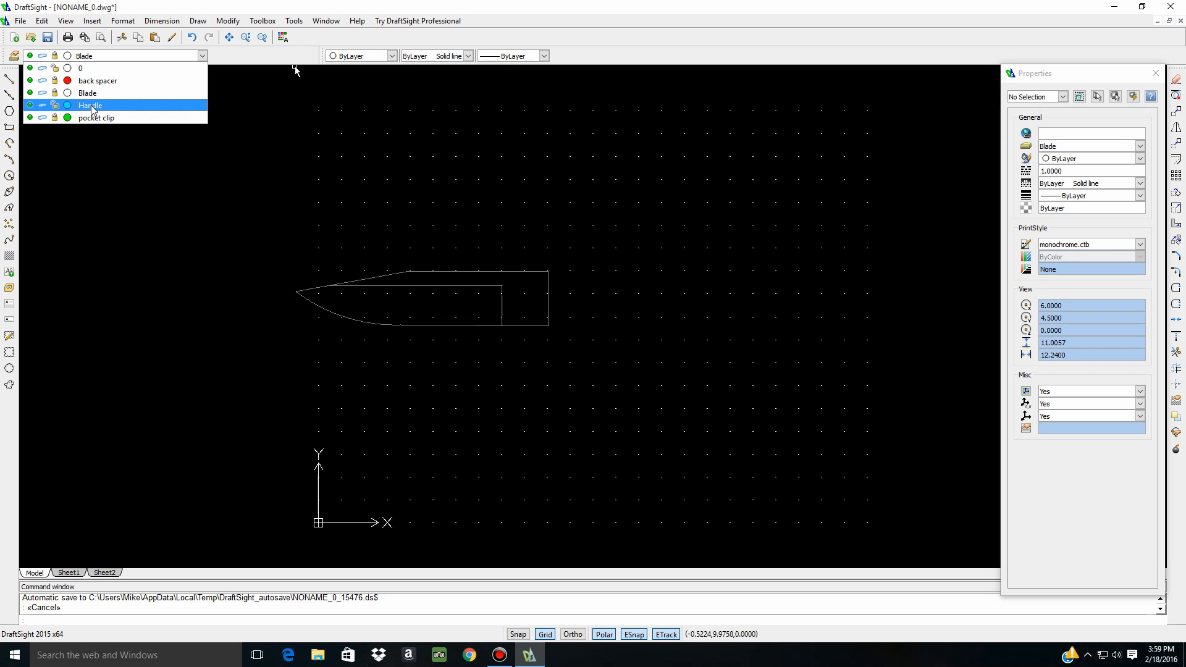
pyautogui.click(92, 105)
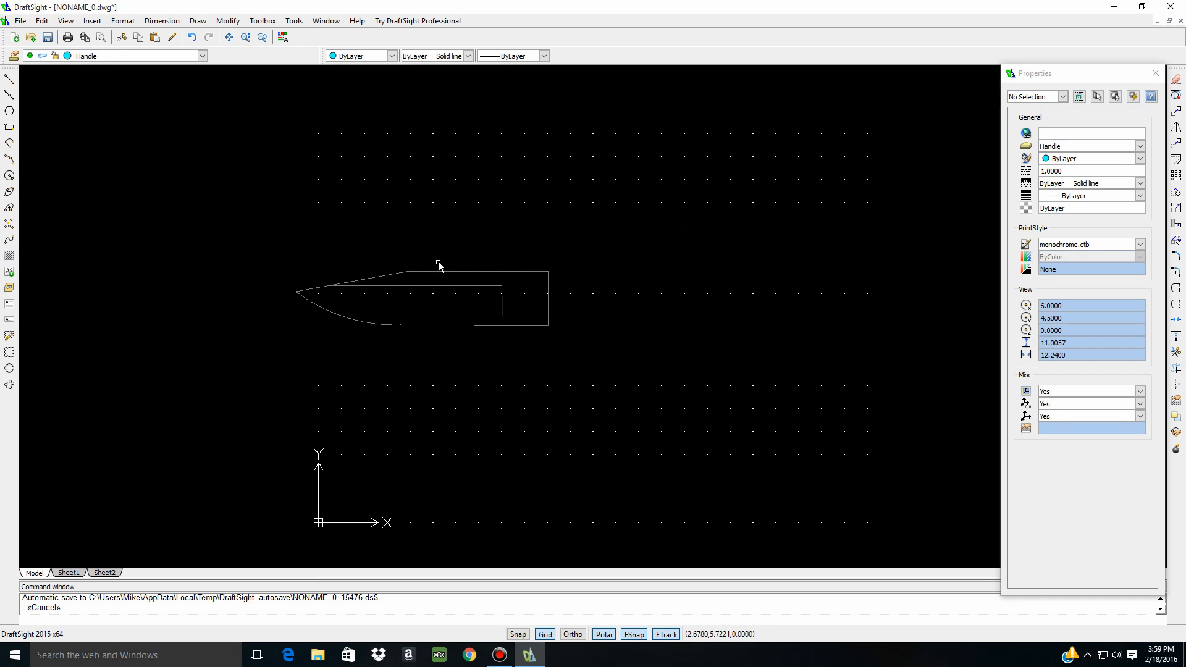
pyautogui.click(9, 79)
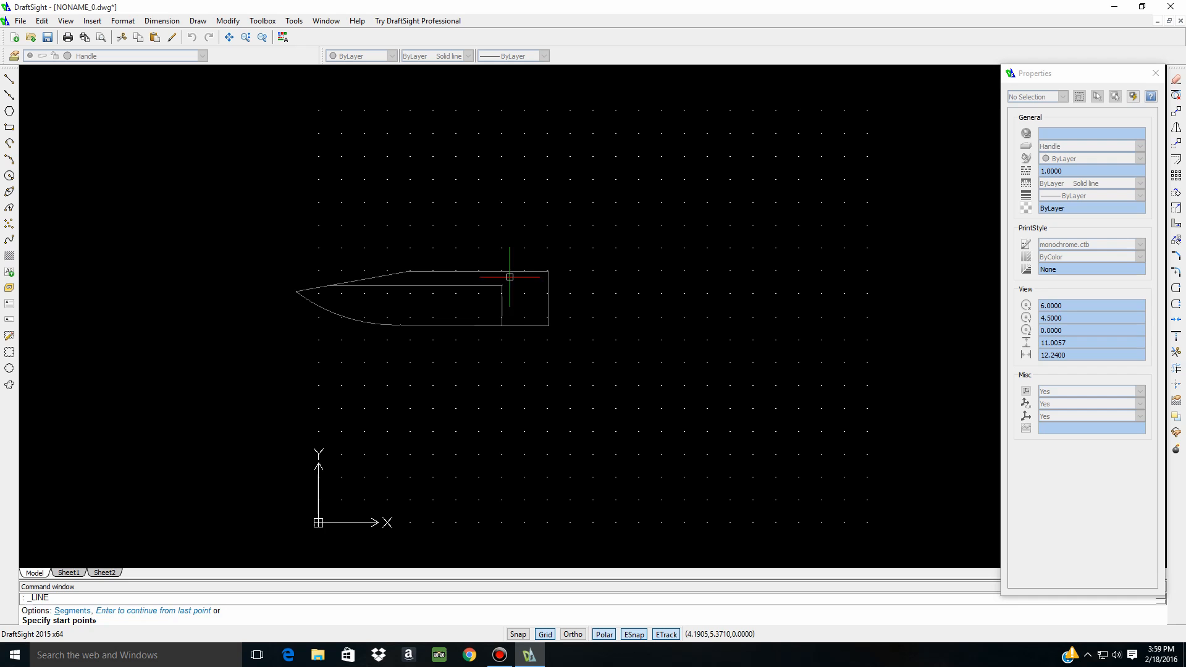
pyautogui.click(548, 271)
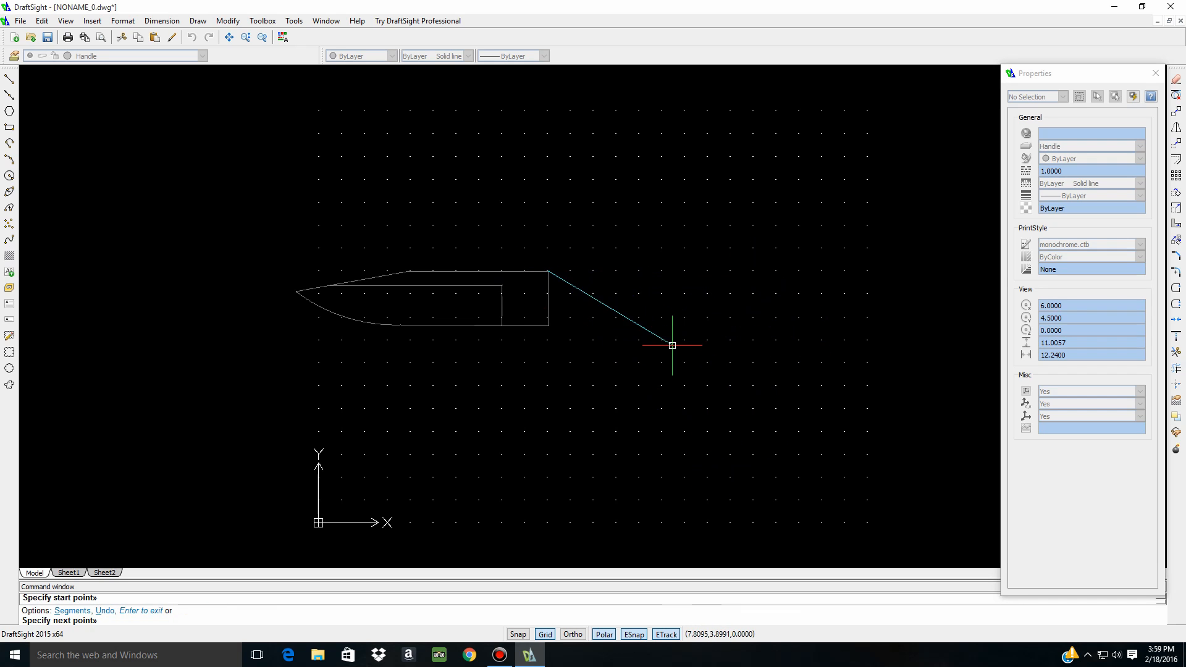
pyautogui.press('Escape')
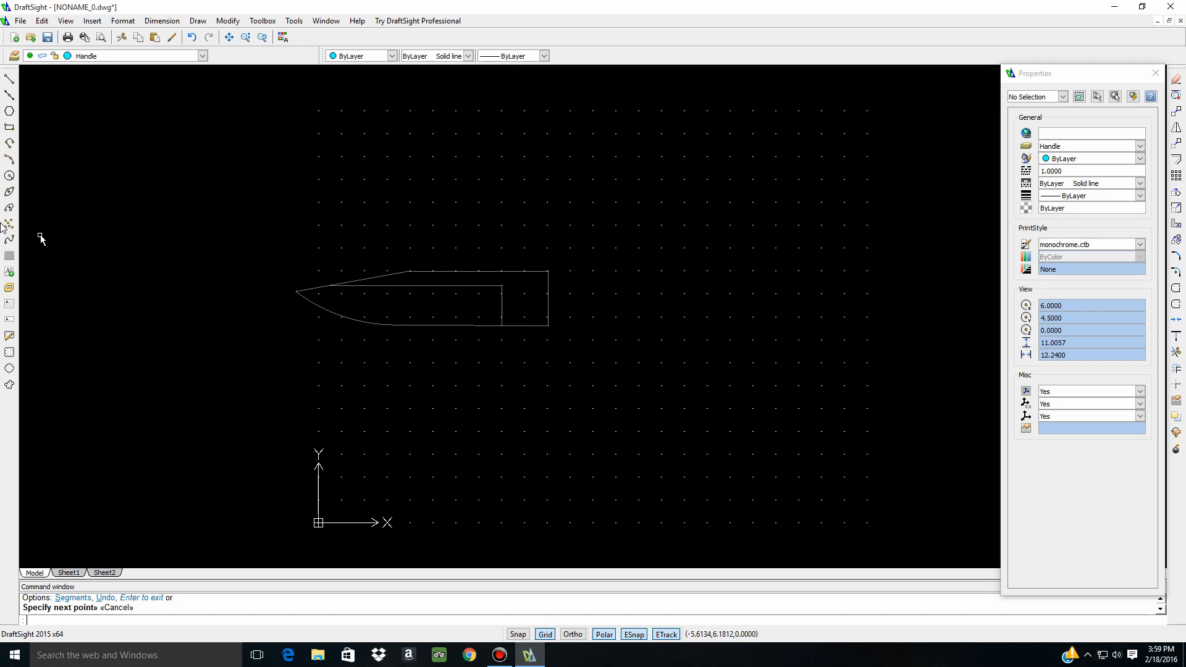
# Start a line on the blade's spine near its rear end with entity snap off, re-enable ESnap, and draw the handle's straight horizontal top edge
pyautogui.click(10, 79)
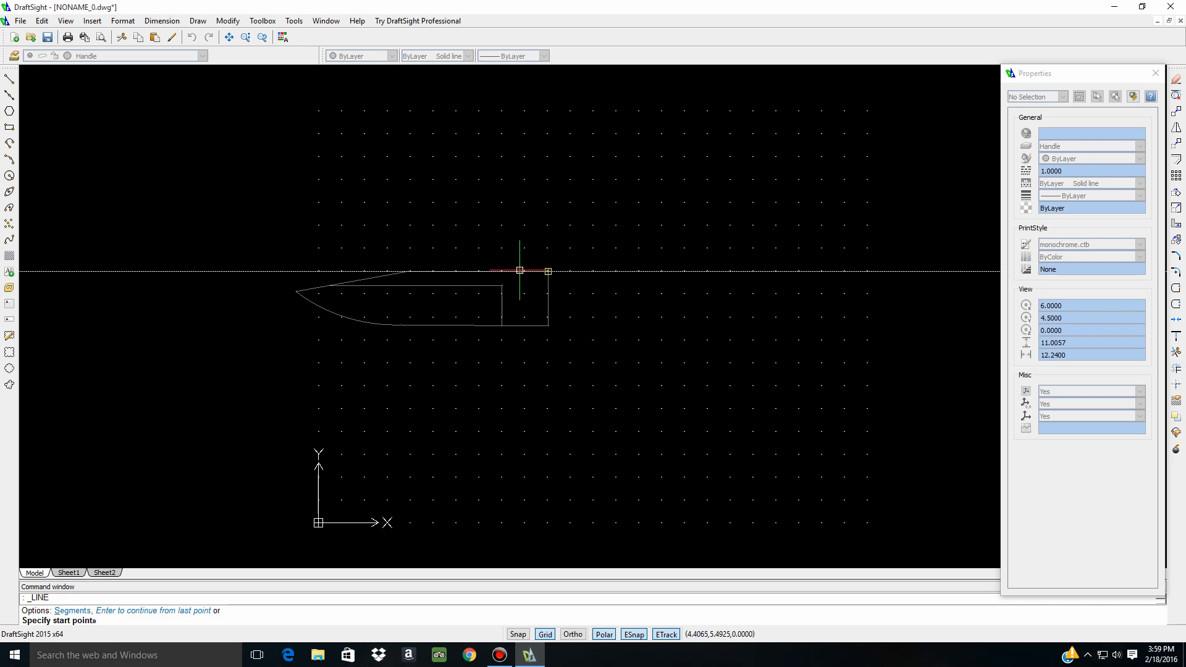
pyautogui.click(635, 635)
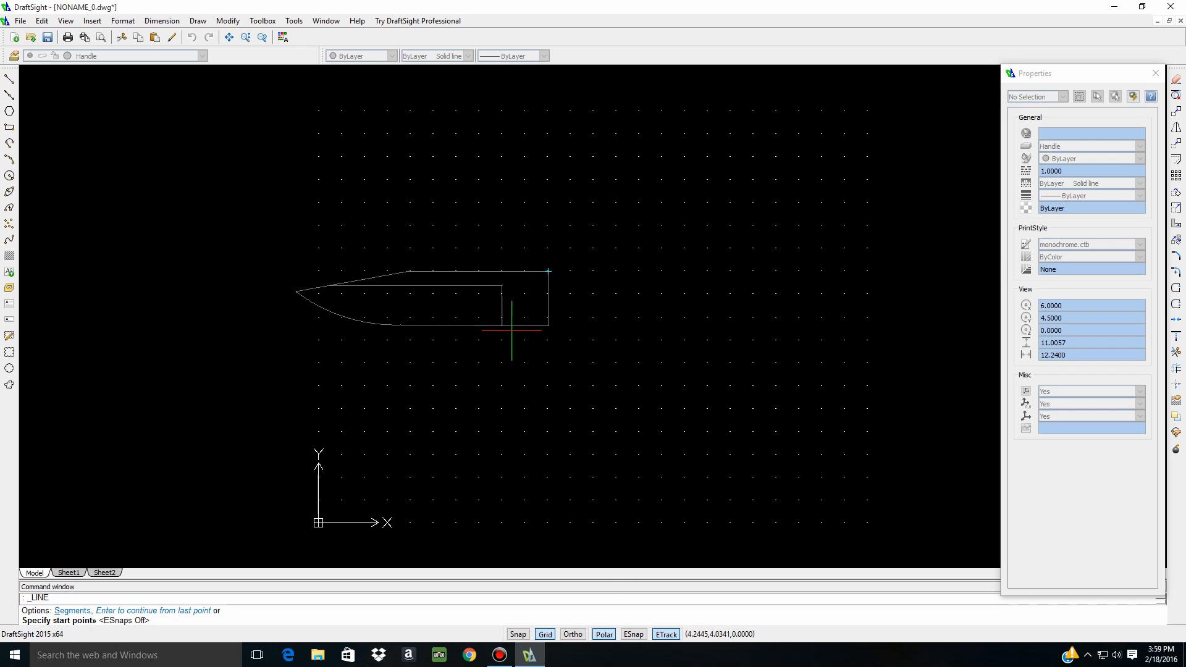
pyautogui.click(523, 271)
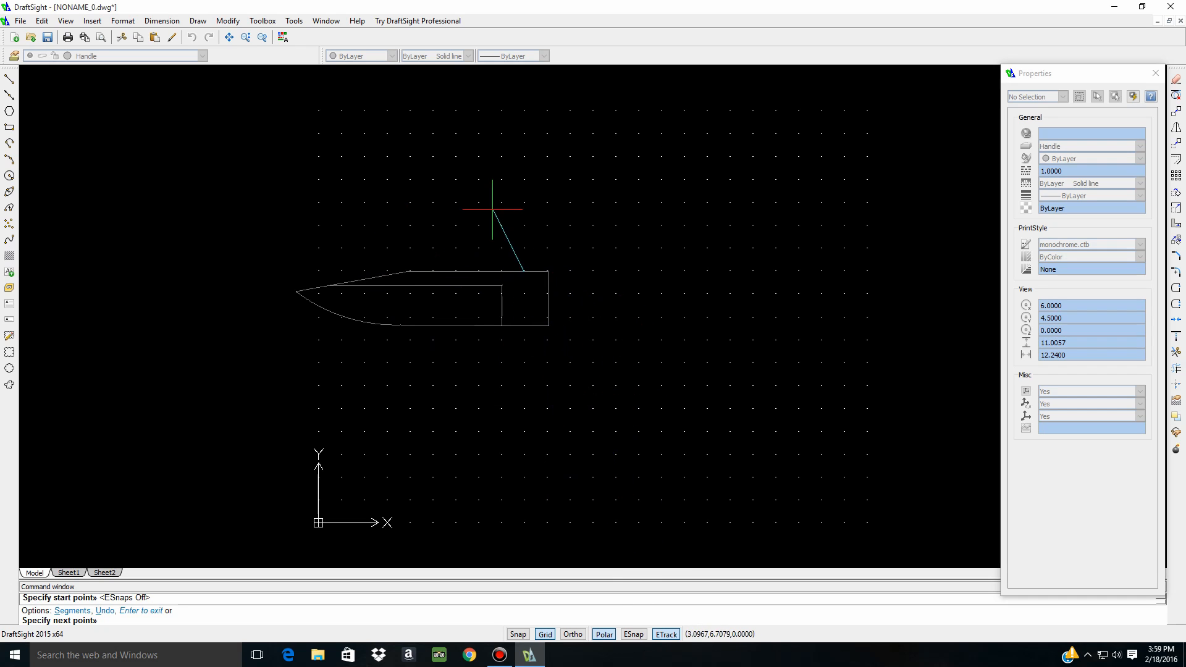
pyautogui.click(633, 635)
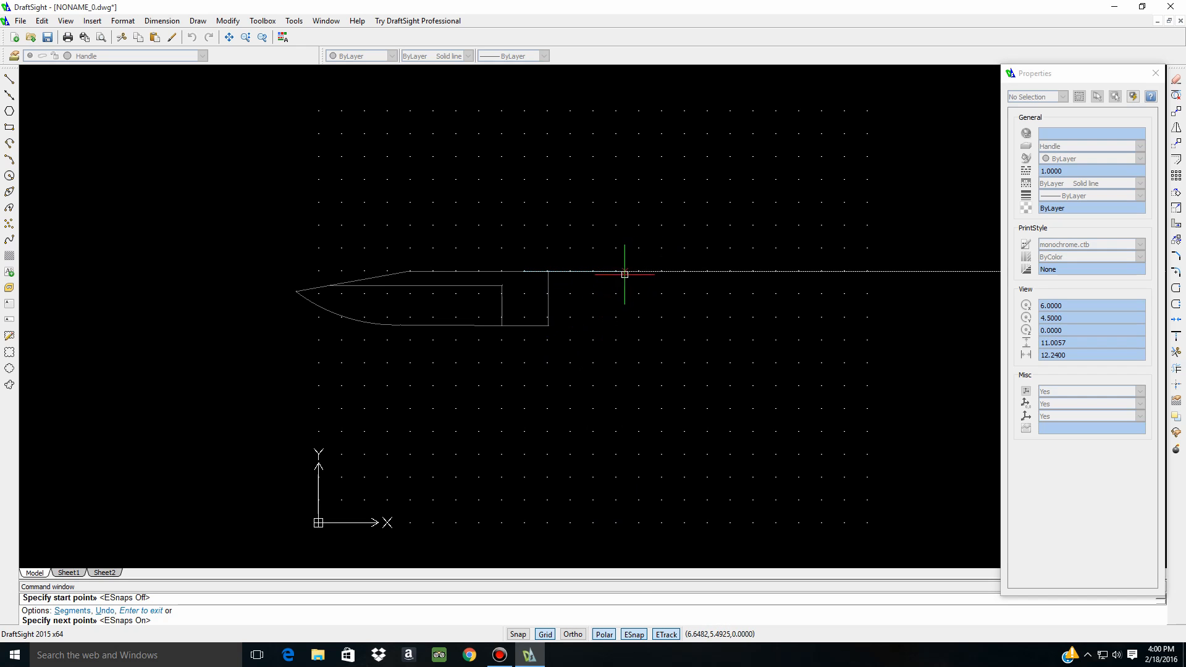
pyautogui.click(662, 271)
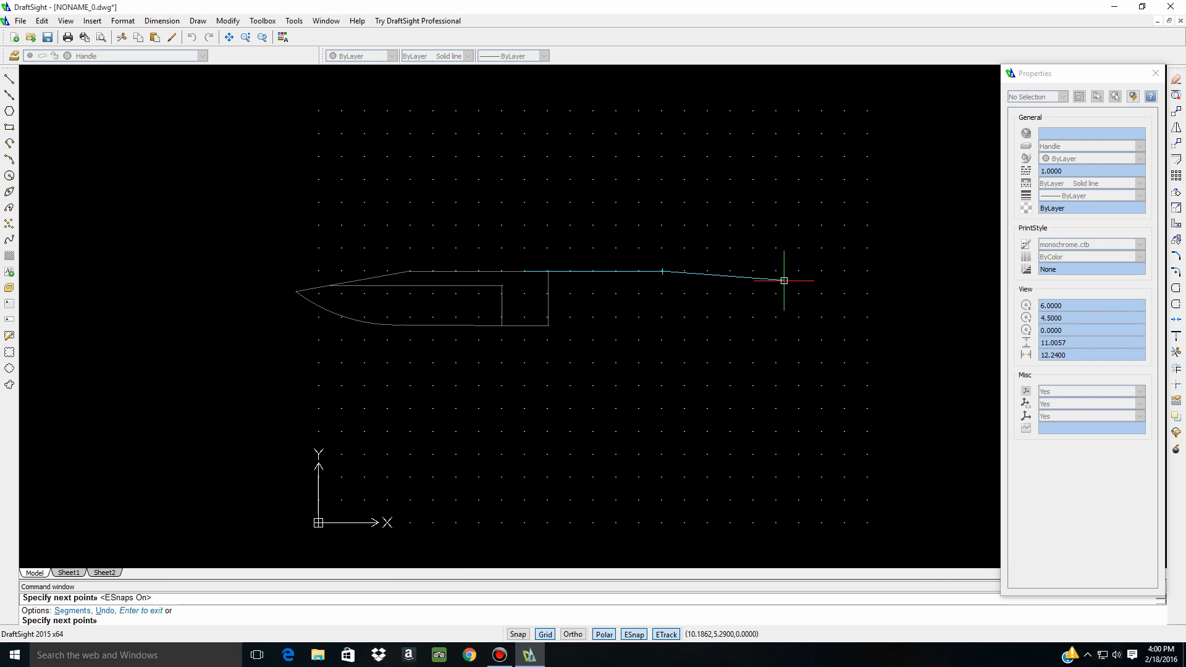
# Continue the handle line with a gentle downward slope and two angled segments forming the butt, ending at about (10.65, 3.89)
pyautogui.click(783, 282)
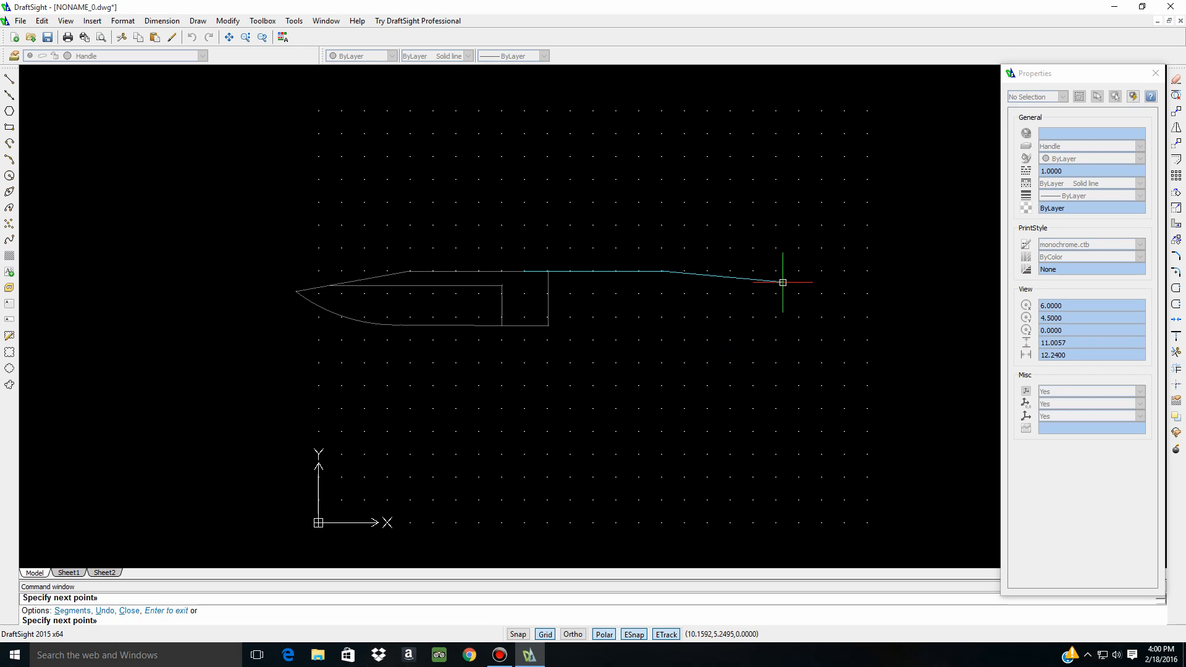
pyautogui.click(816, 313)
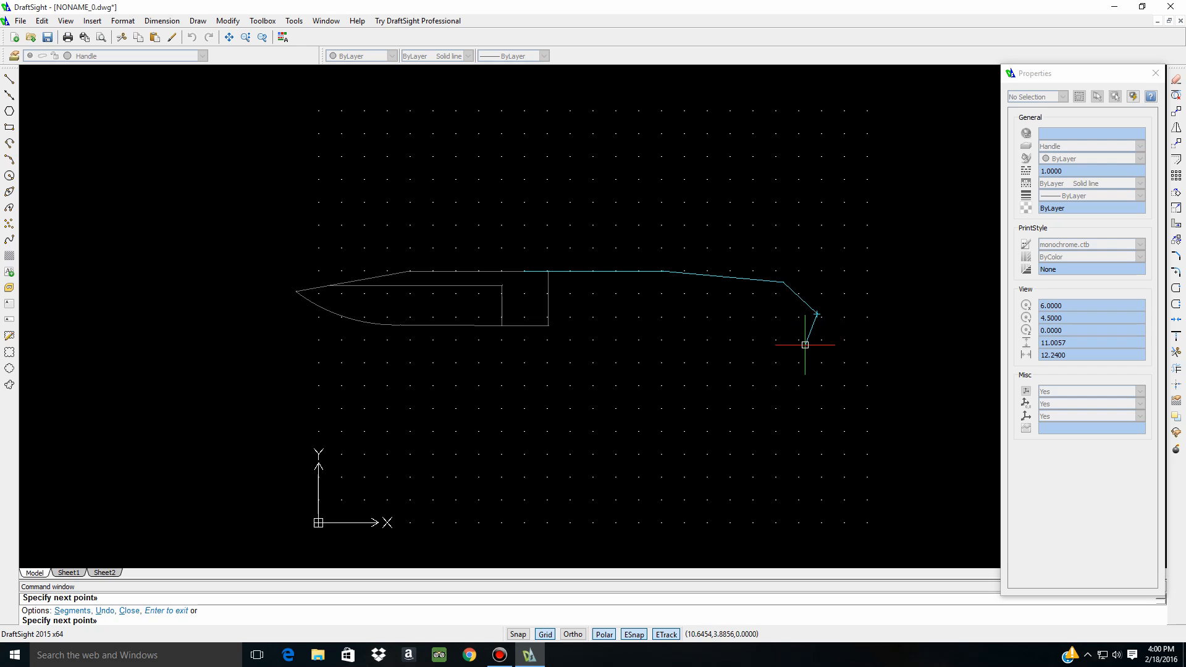
pyautogui.click(805, 344)
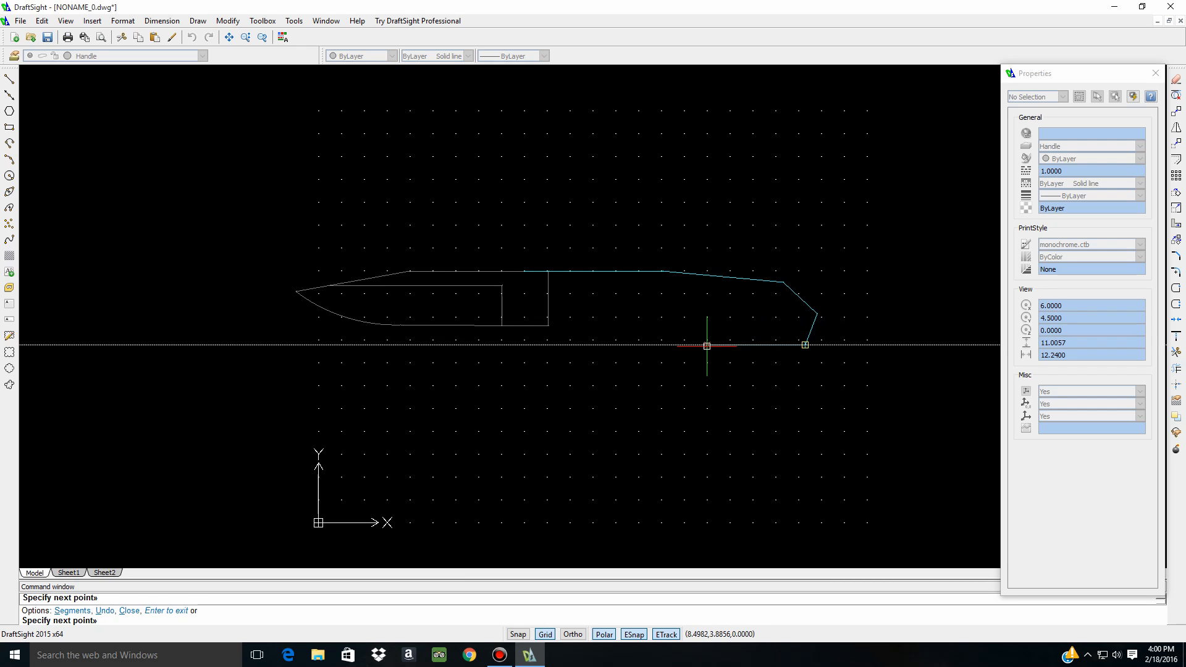
pyautogui.press('Escape')
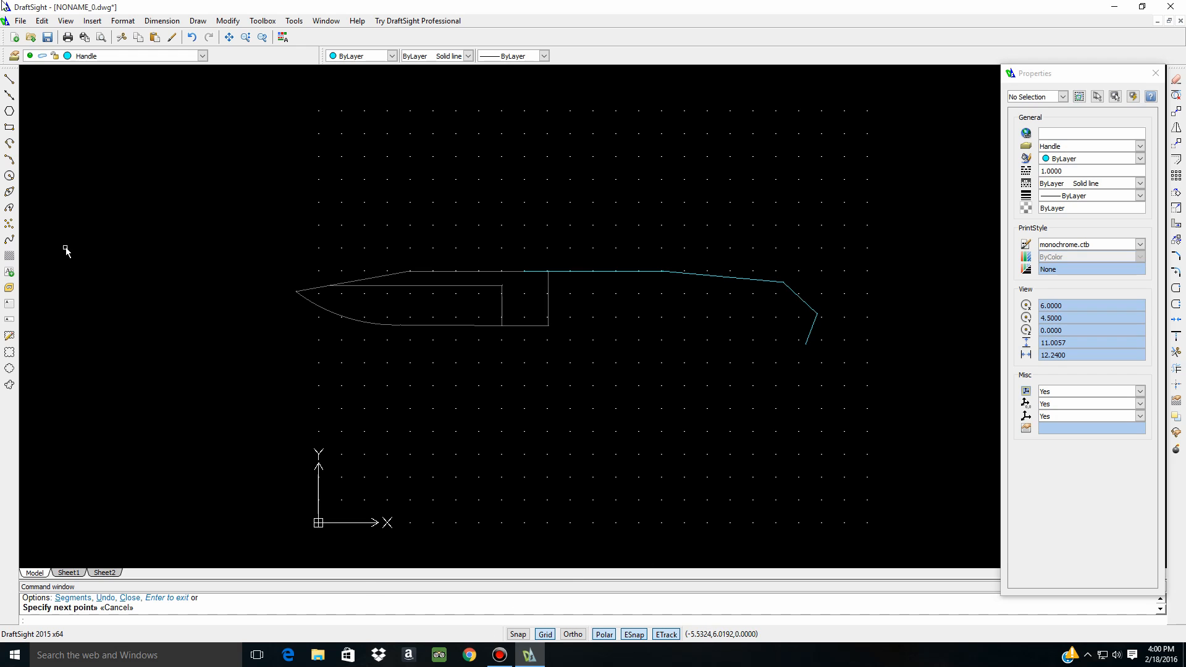
pyautogui.click(10, 160)
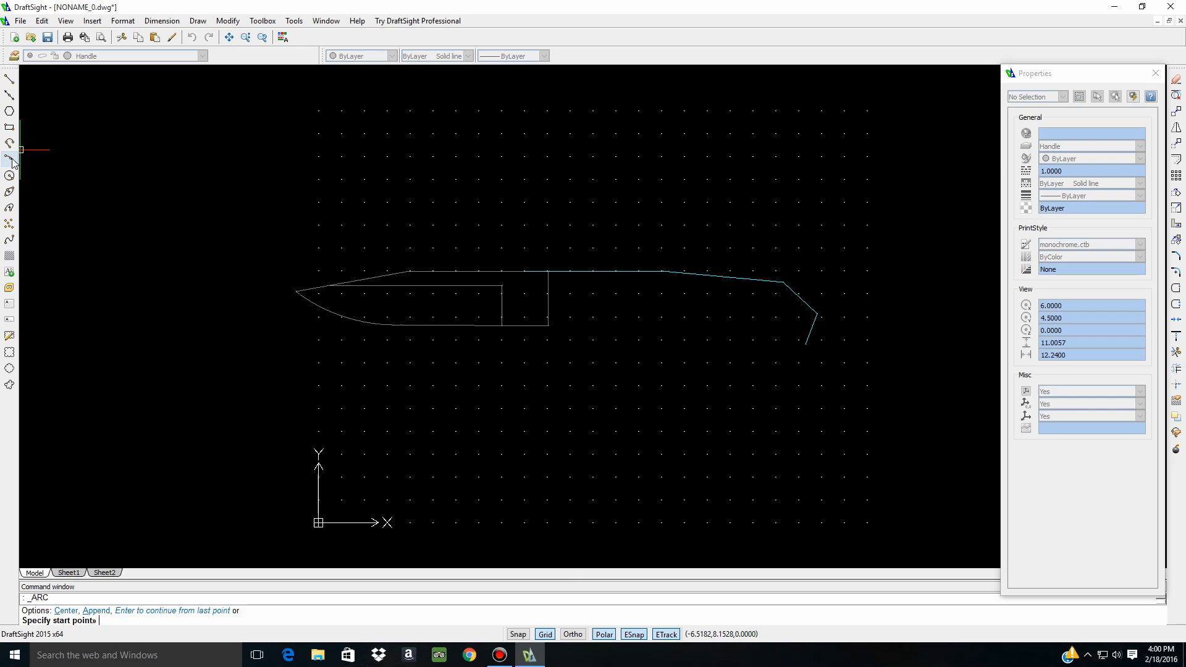
pyautogui.click(805, 345)
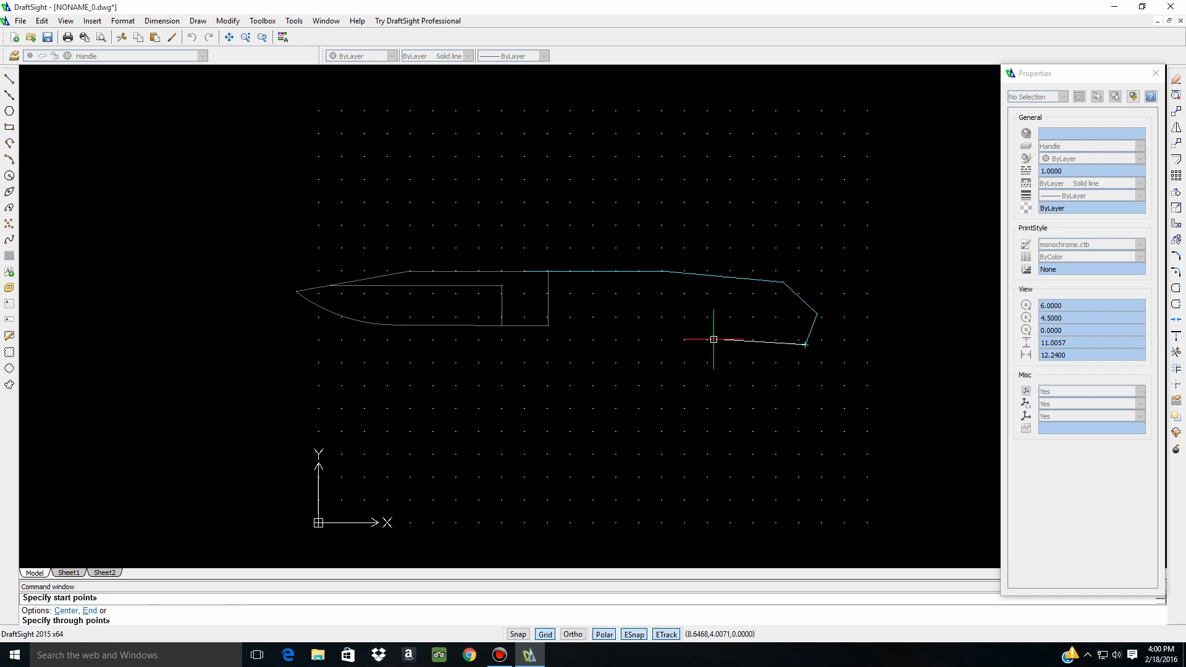
pyautogui.click(714, 301)
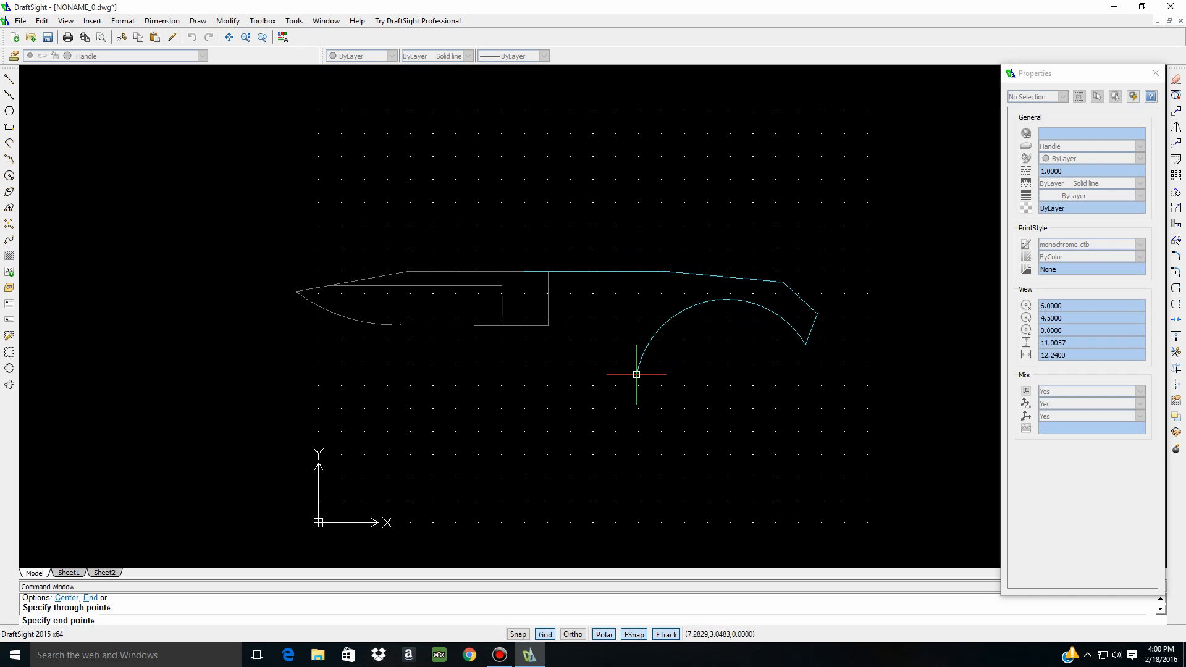
pyautogui.press('Escape')
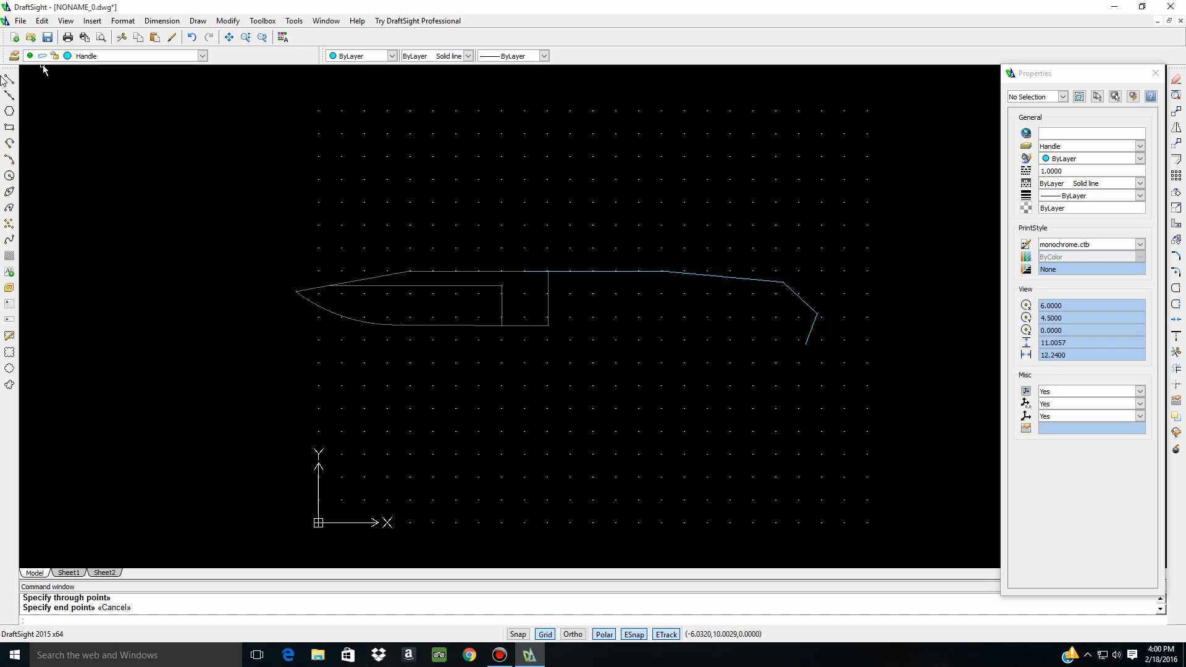
# Draw the handle's lower edge as a shallow arc from the butt's lower end through about (8.47, 4.14) to about (6.30, 4.21)
pyautogui.click(10, 161)
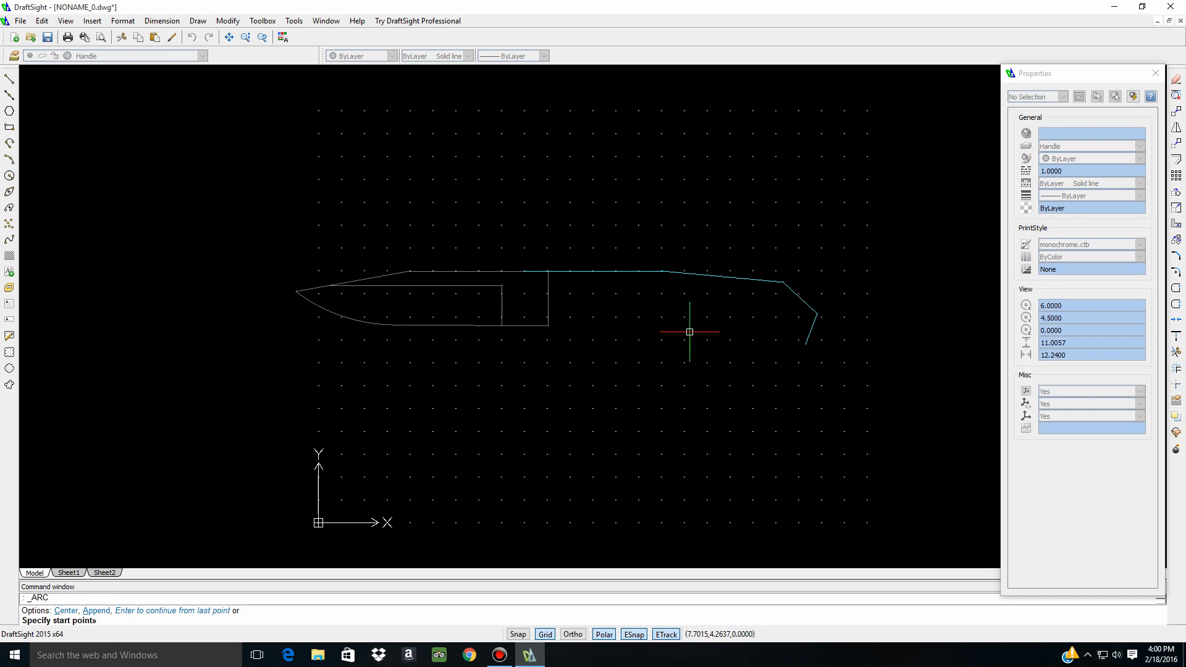
pyautogui.click(805, 345)
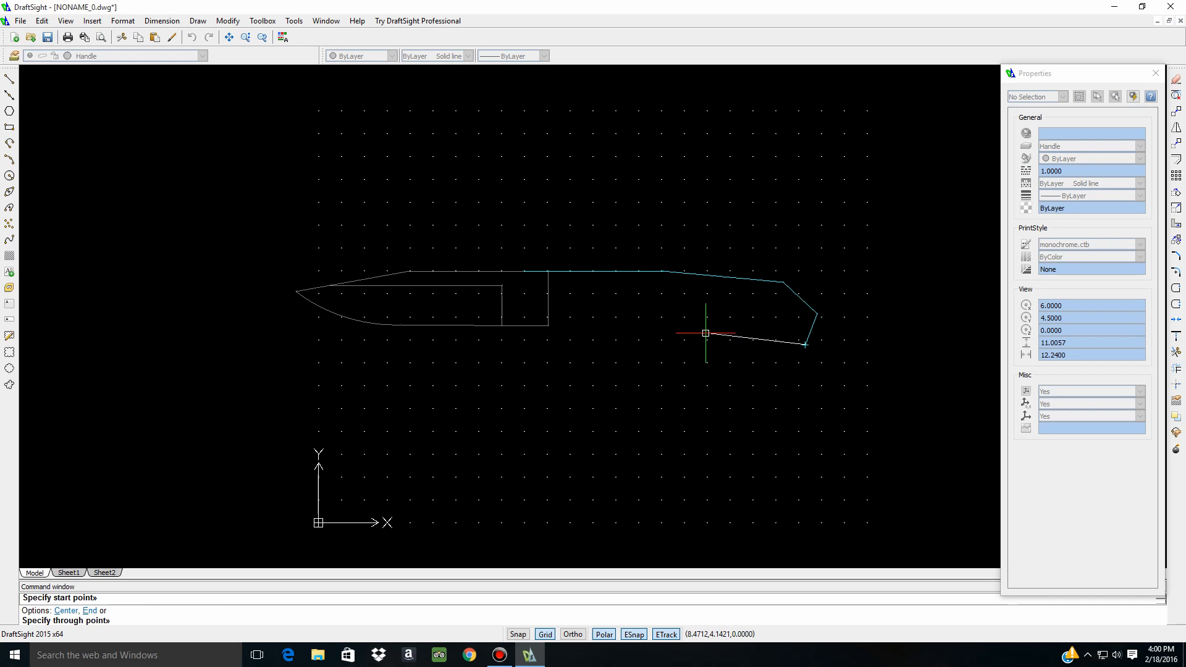
pyautogui.click(704, 334)
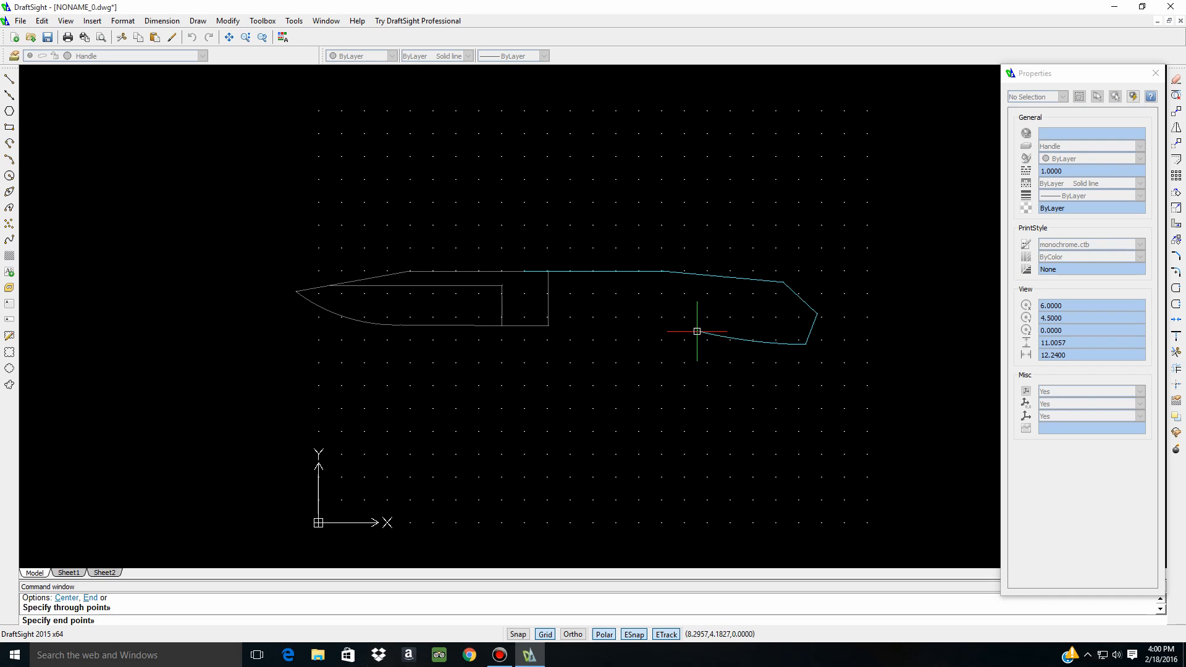
pyautogui.click(607, 330)
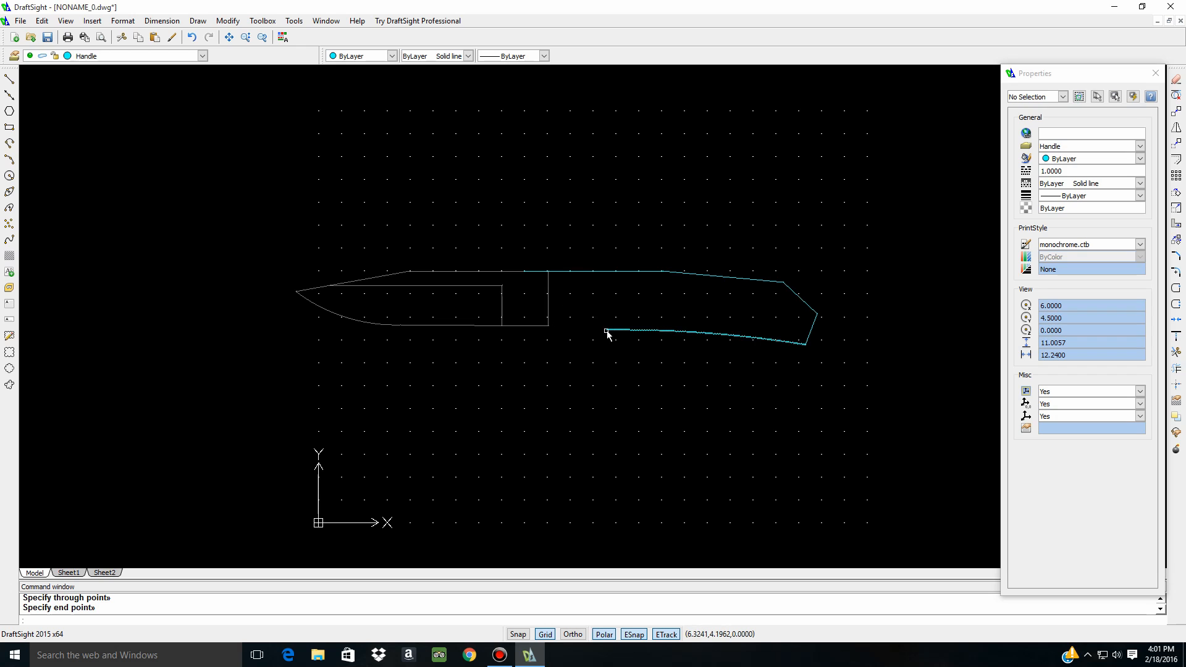
# Draw a circle with a diameter of 1.5 in the empty area above the blade
pyautogui.click(10, 175)
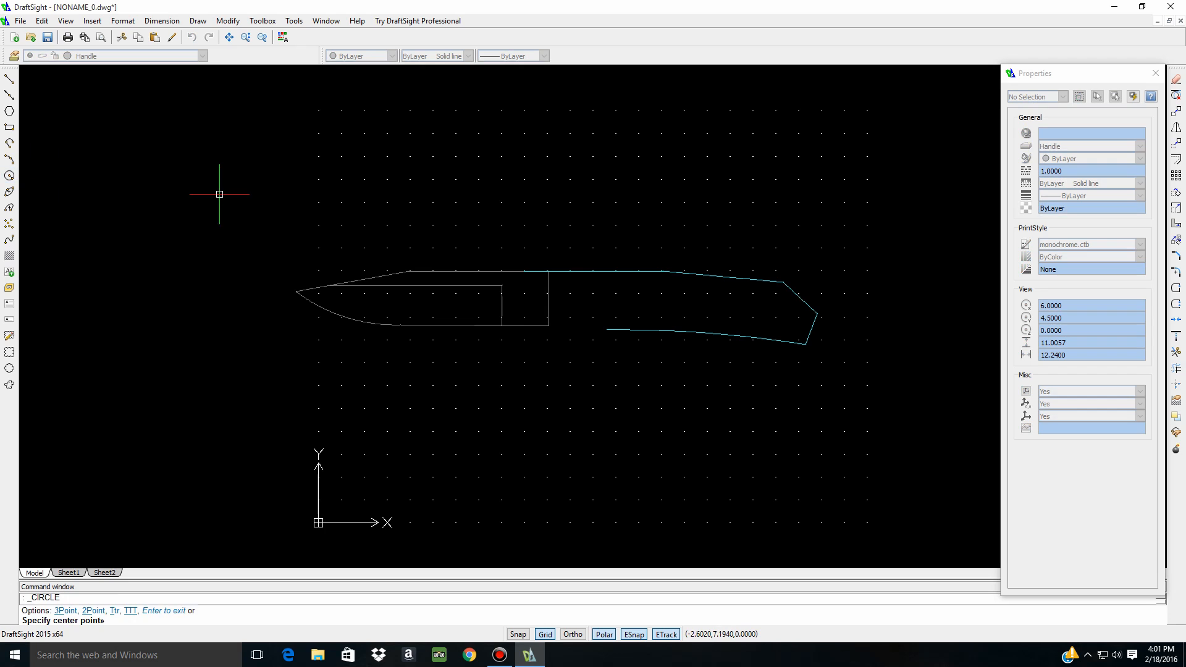
pyautogui.click(427, 171)
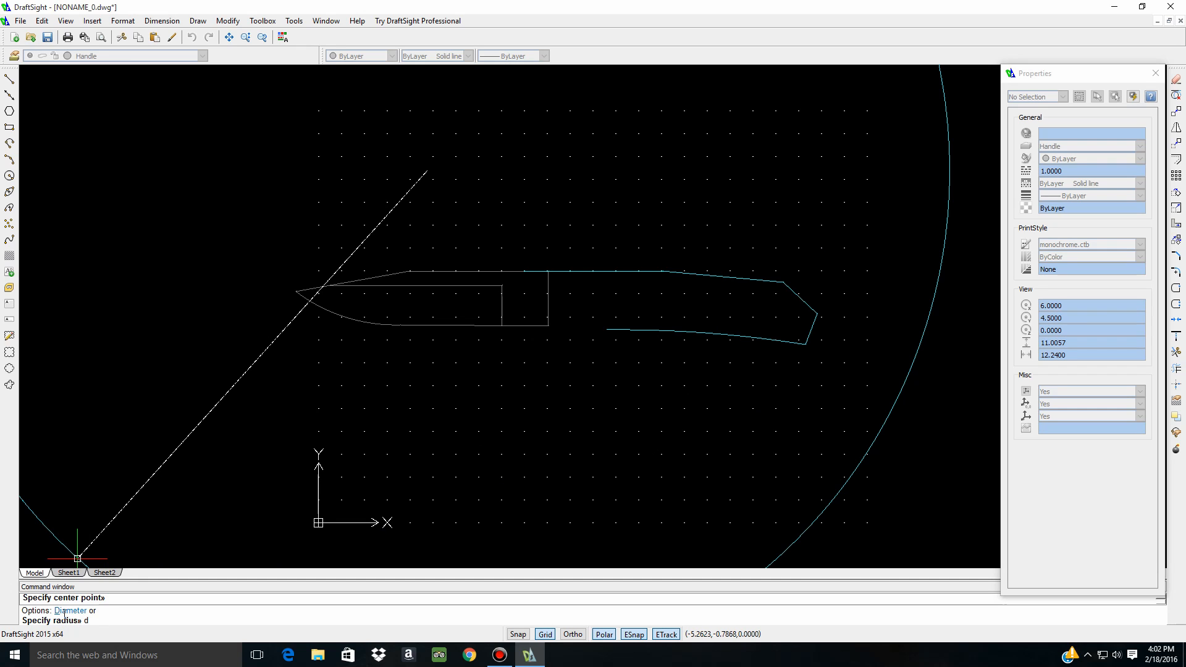
pyautogui.press('Return')
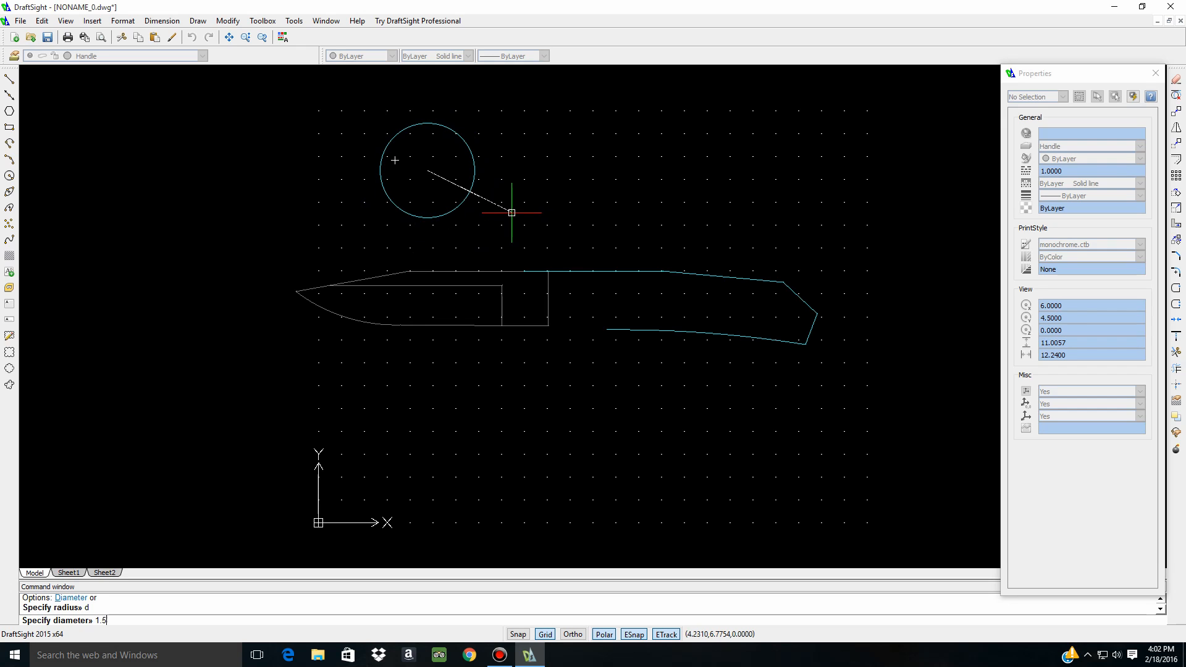
pyautogui.press('Return')
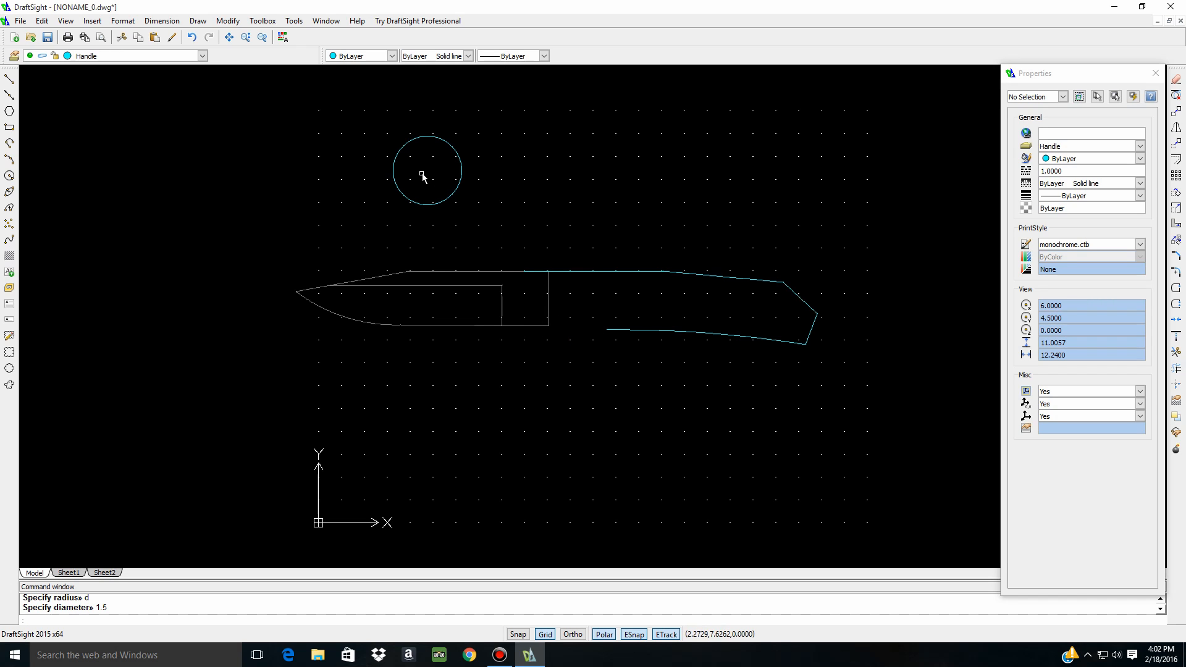
# Move the circle by its center to about (5.47, 3.83), overlapping the blade's lower rear corner, and clear the selection
pyautogui.click(429, 202)
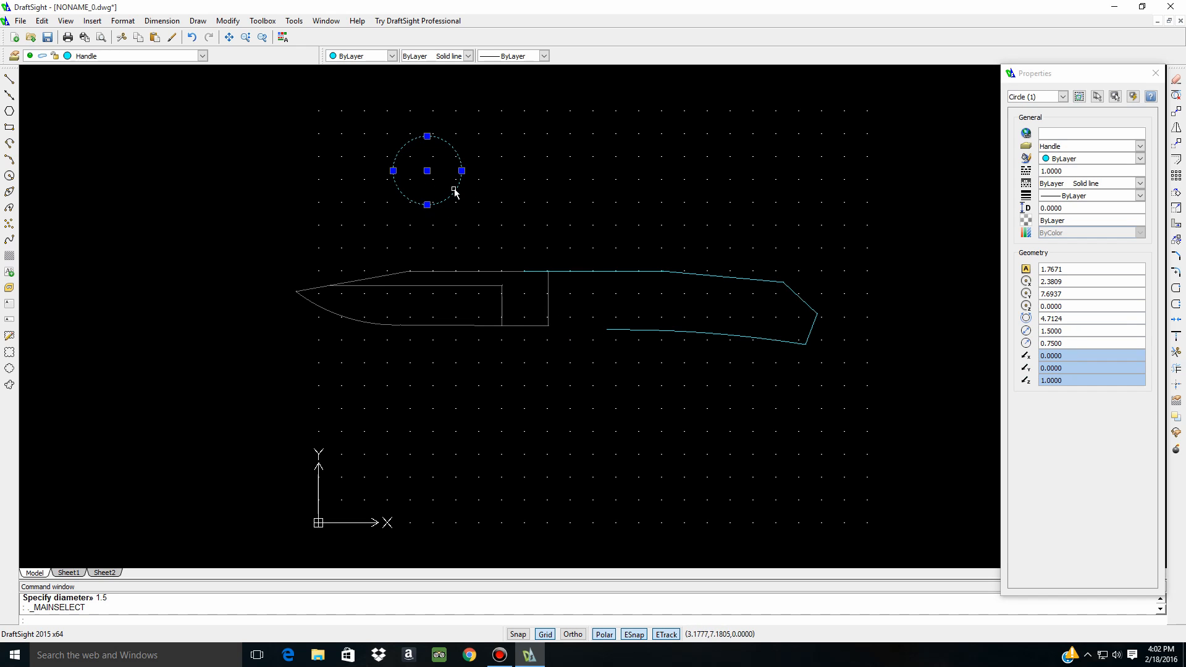
pyautogui.click(426, 171)
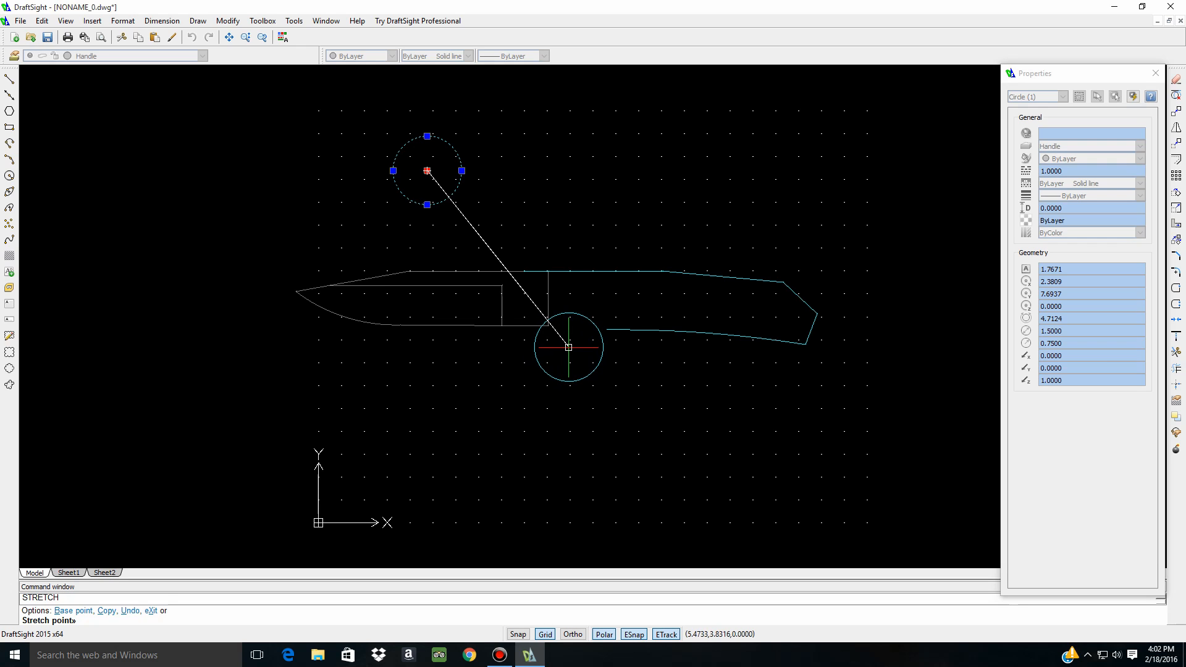
pyautogui.click(569, 347)
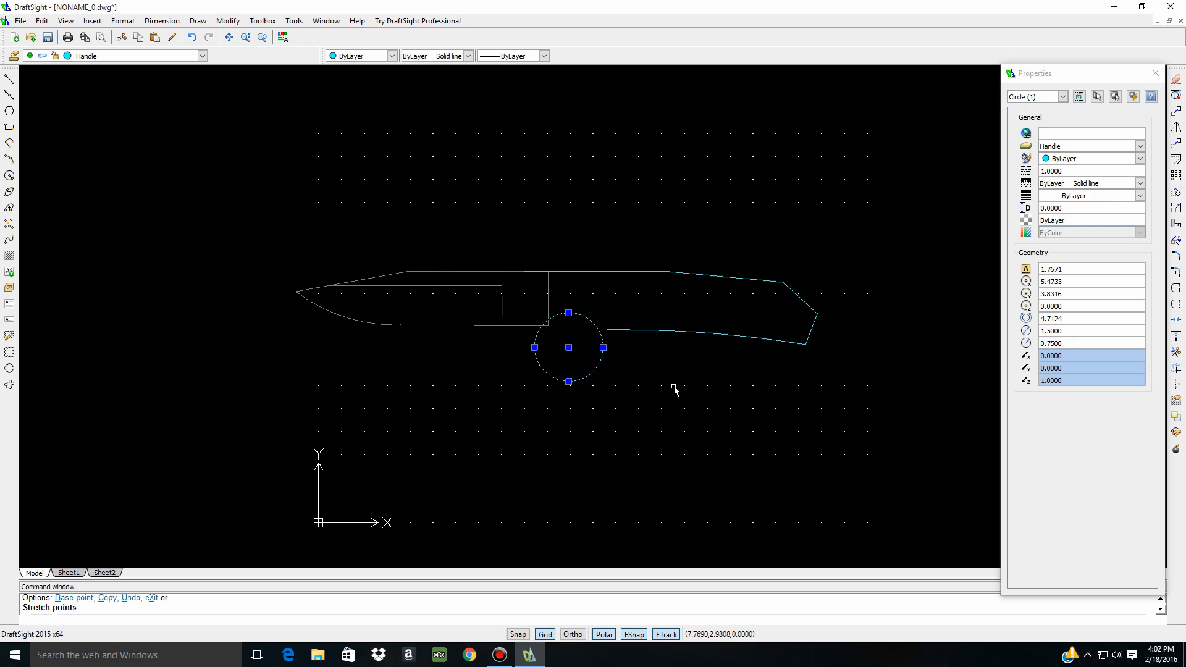
pyautogui.press('Escape')
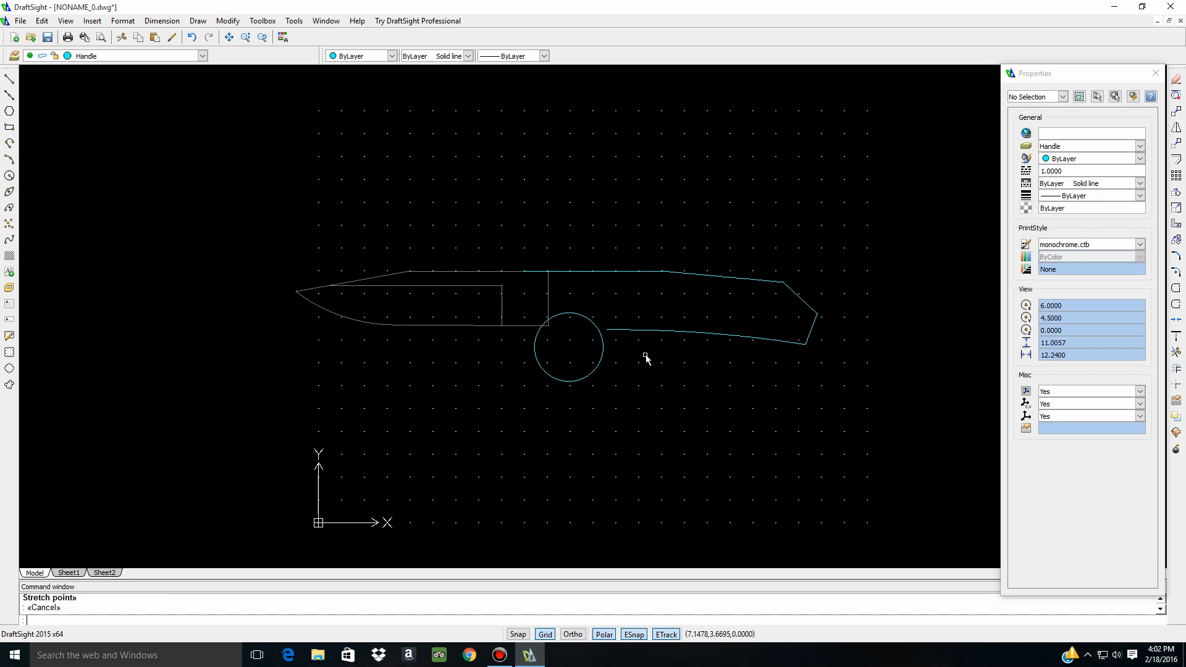
# Stretch the front end of the handle's lower arc through the circle to about (2.95, 3.95) and clear the selection
pyautogui.click(616, 333)
pyautogui.click(606, 331)
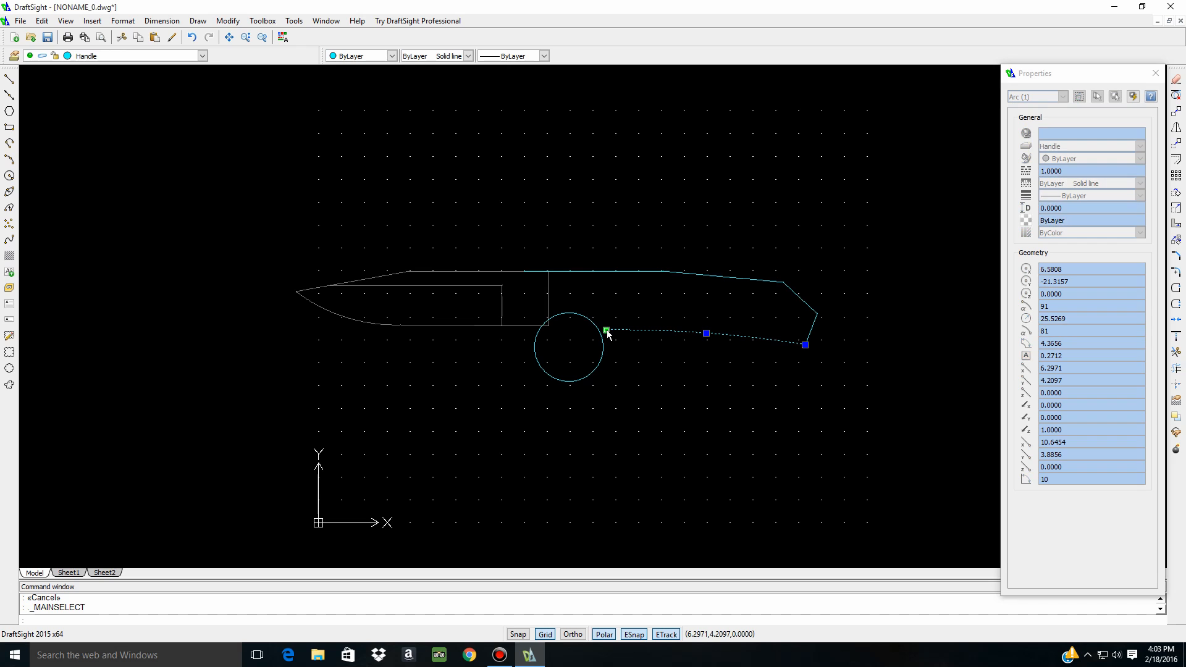
pyautogui.click(606, 331)
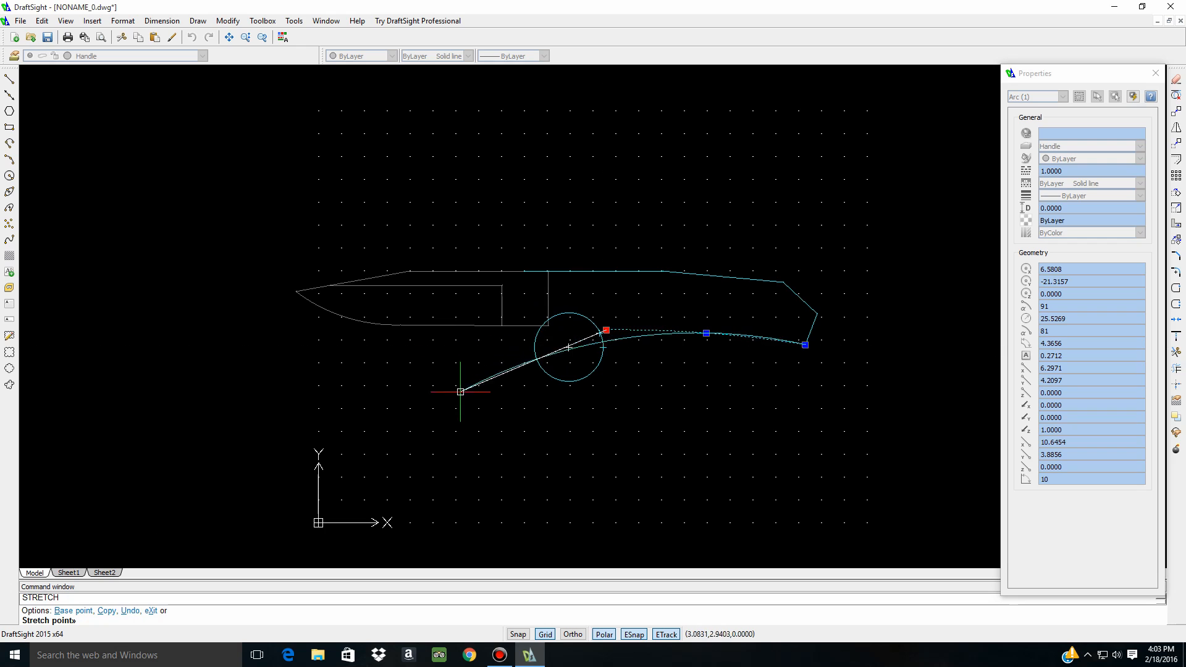
pyautogui.click(453, 341)
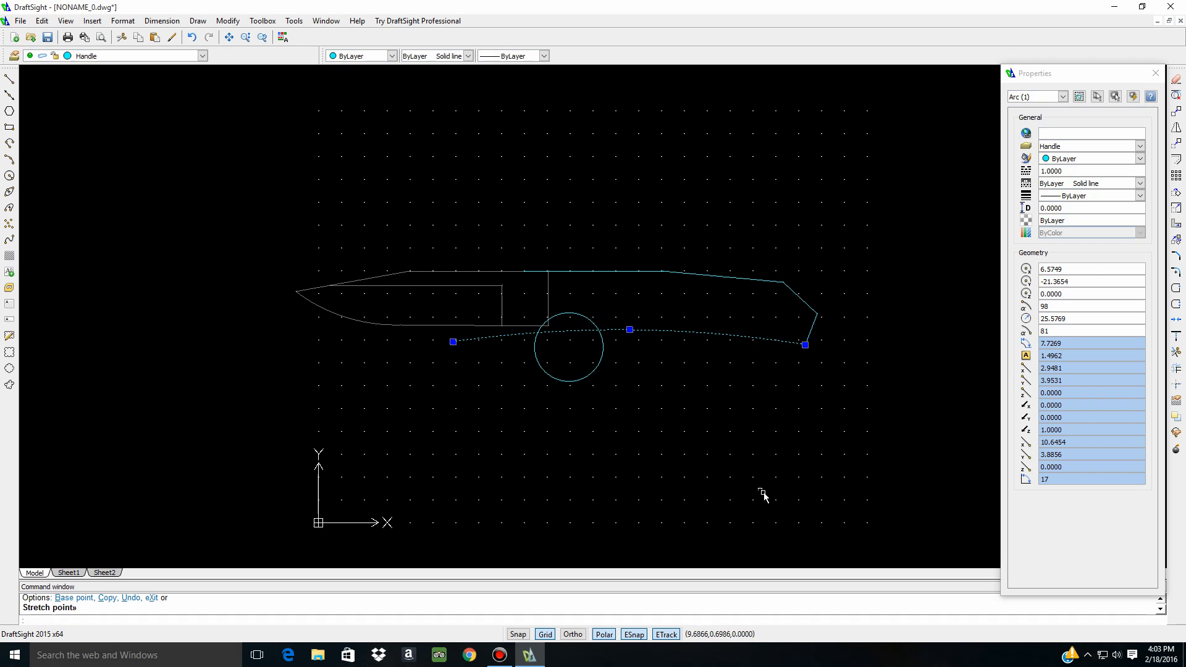
pyautogui.press('Escape')
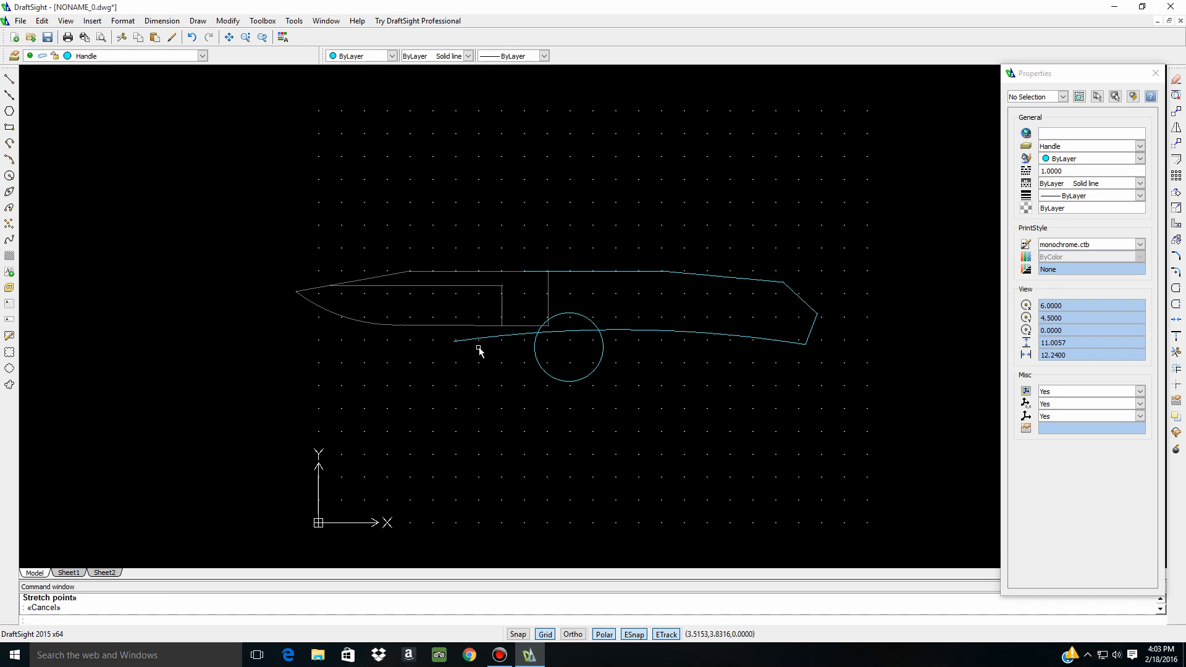
# Using the handle entities as cutting edges, trim the arc in front of and inside the circle and the circle's lower part to form a finger notch
pyautogui.click(433, 206)
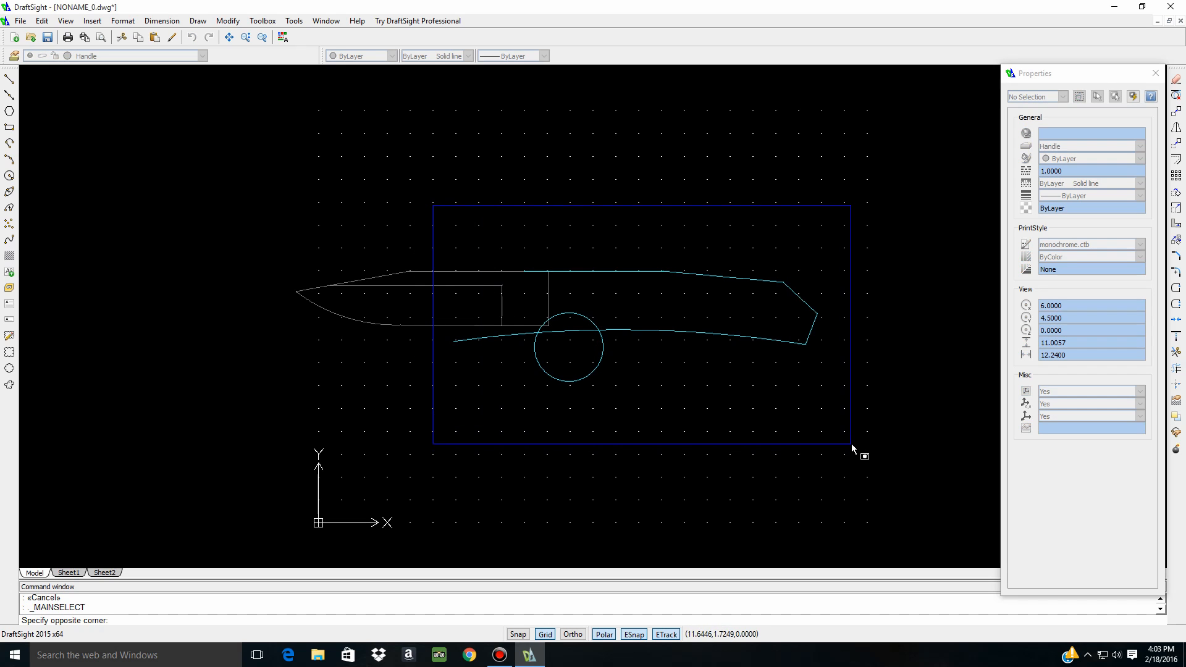
pyautogui.click(834, 430)
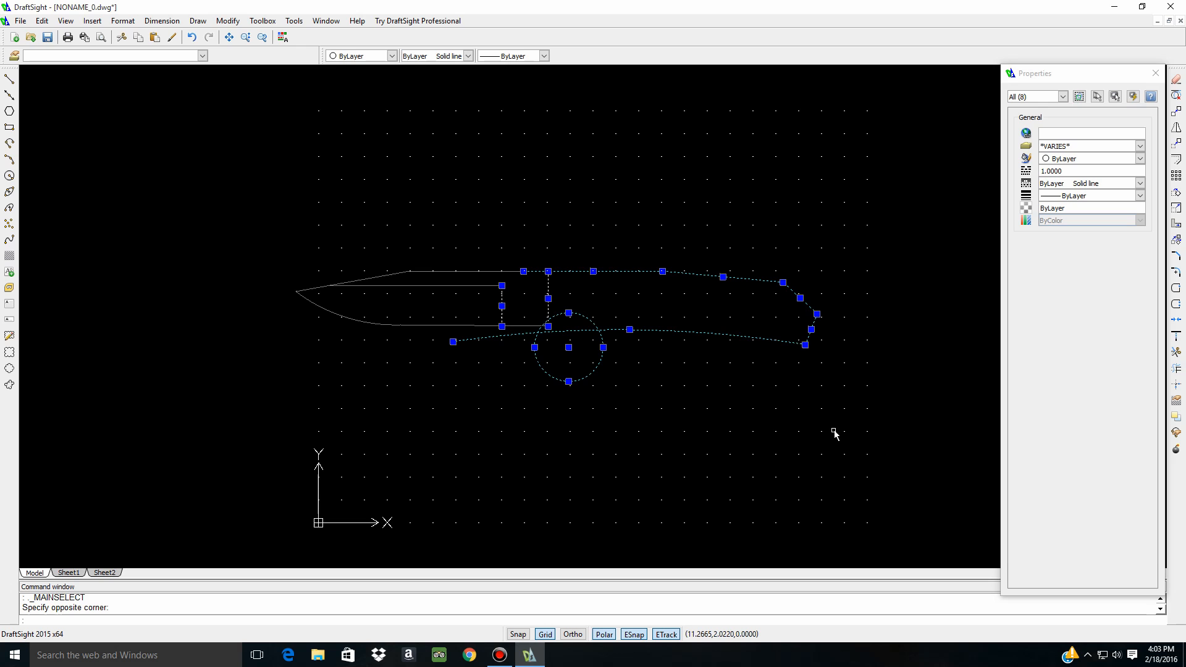
pyautogui.click(1177, 353)
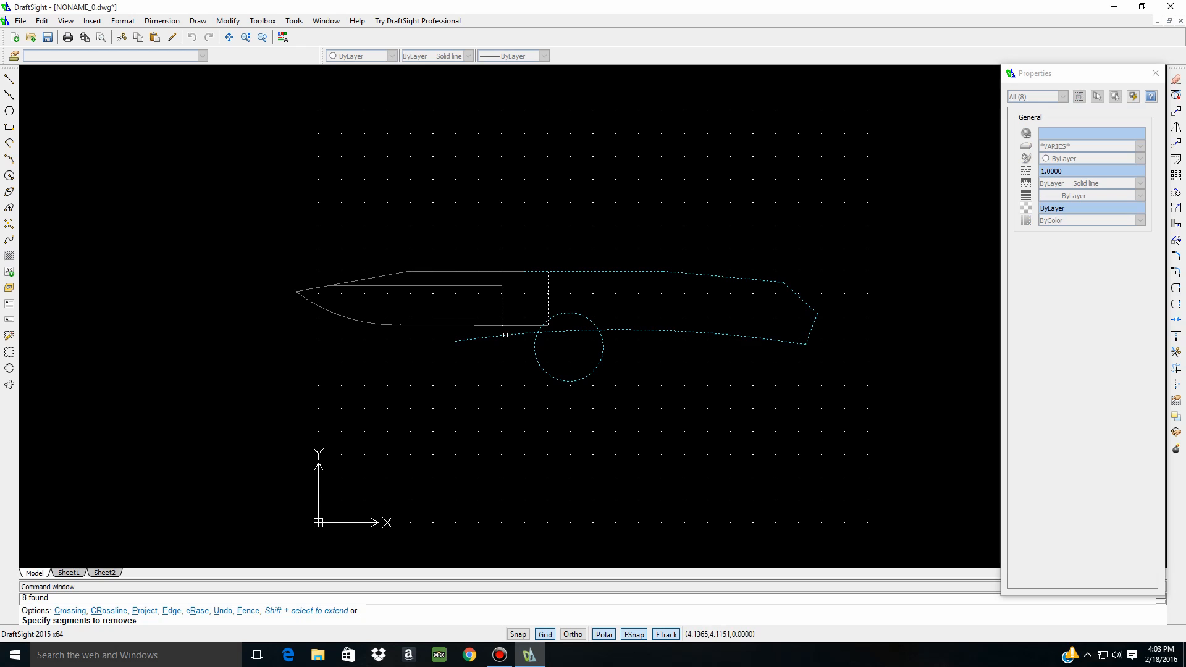
pyautogui.click(505, 335)
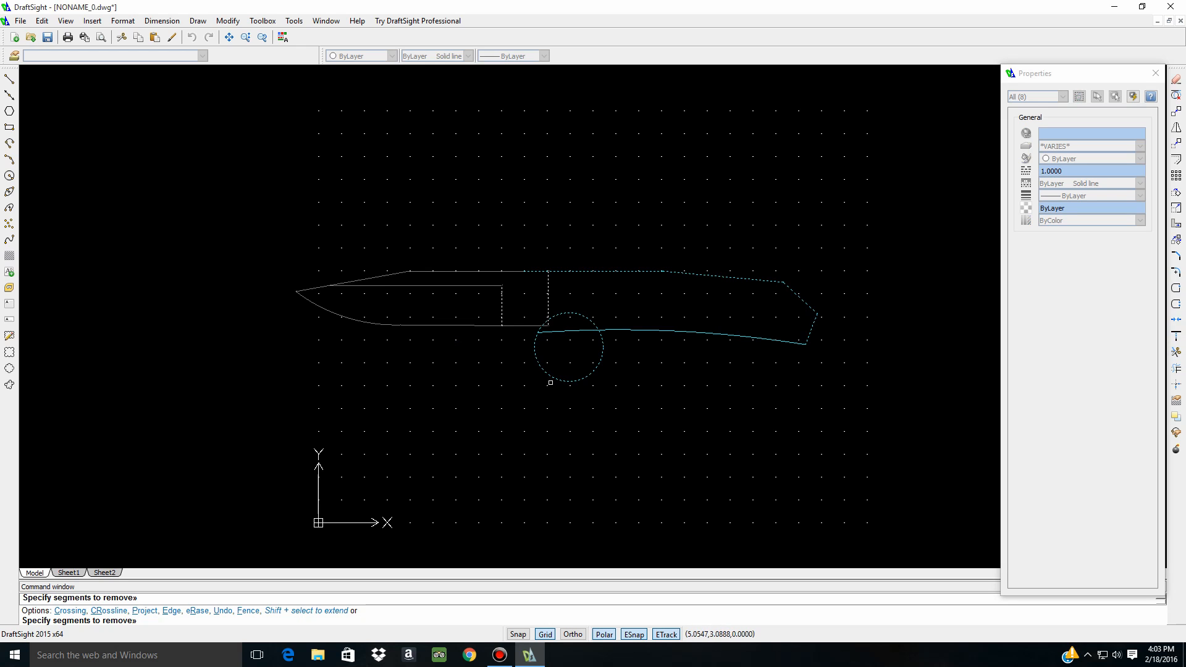
pyautogui.click(565, 381)
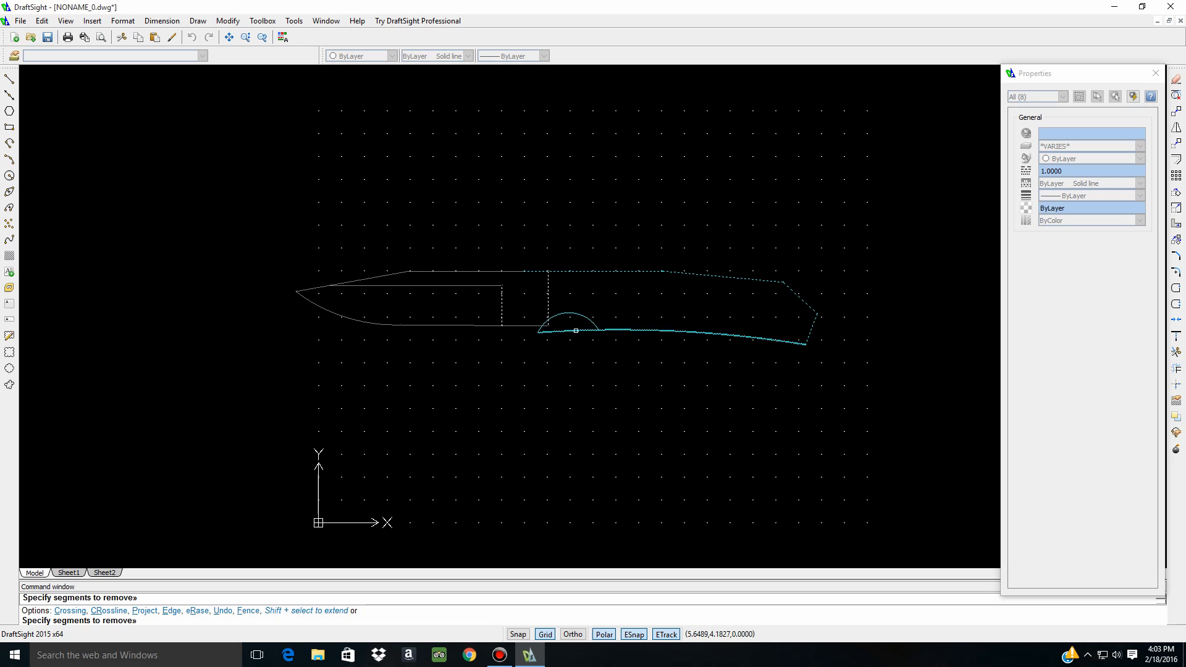
pyautogui.click(576, 331)
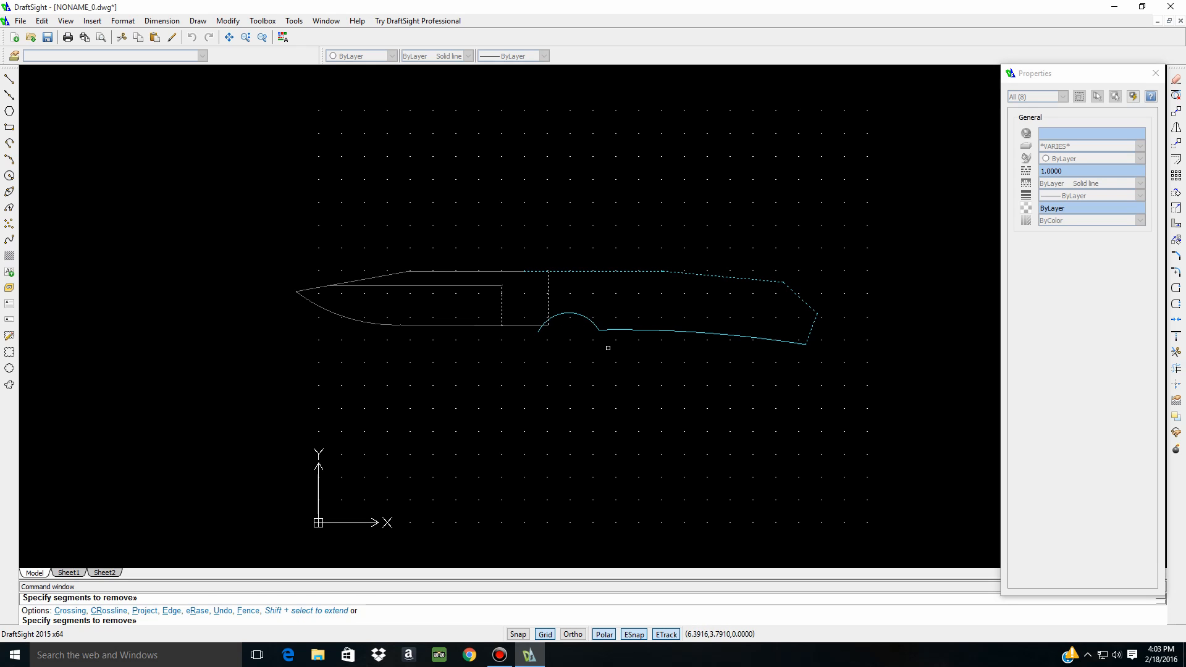
# Close the front of the handle outline with two connected lines from the top edge's front end to the finger notch's front end
pyautogui.press('Escape')
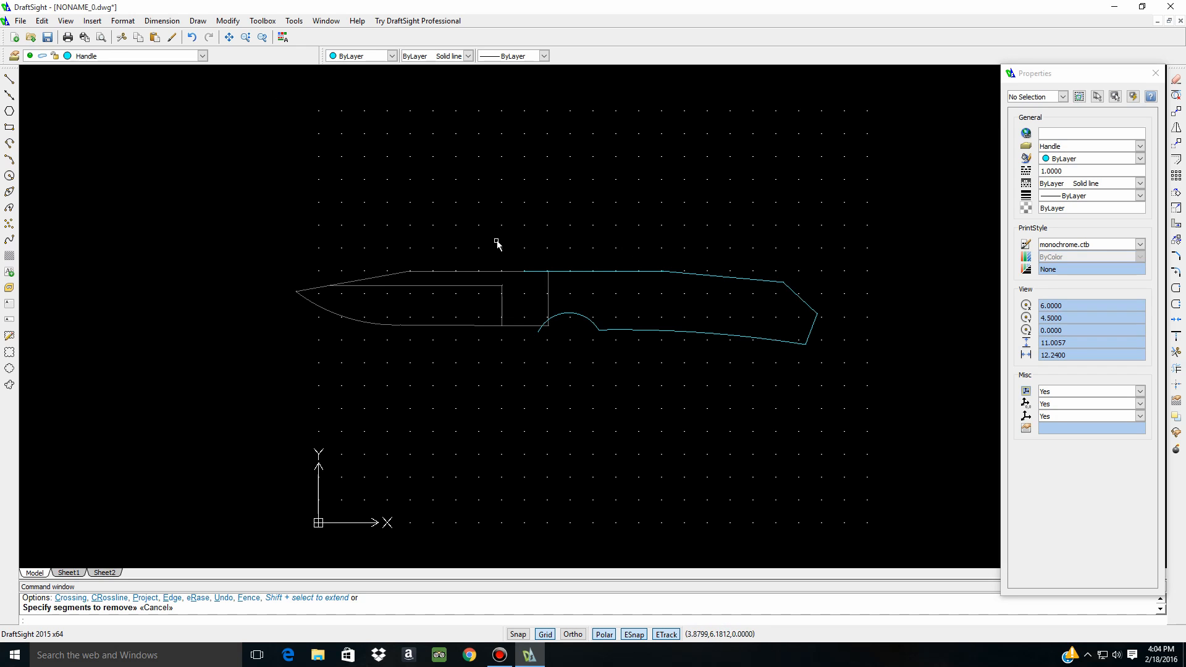
pyautogui.click(11, 81)
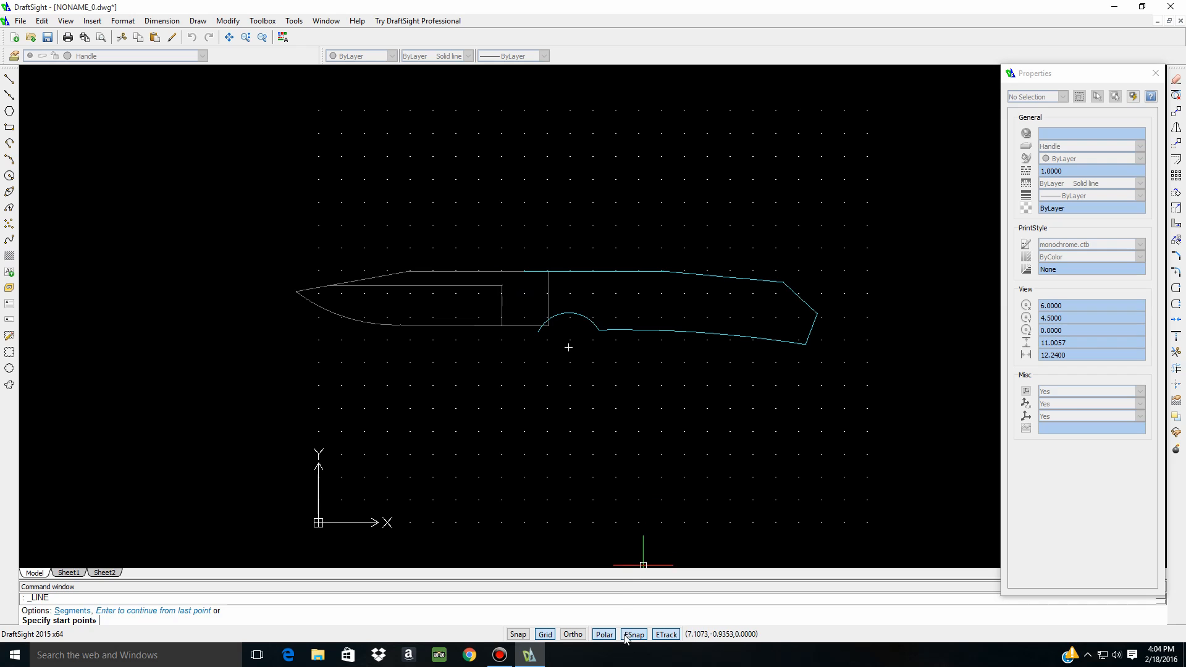
pyautogui.click(523, 271)
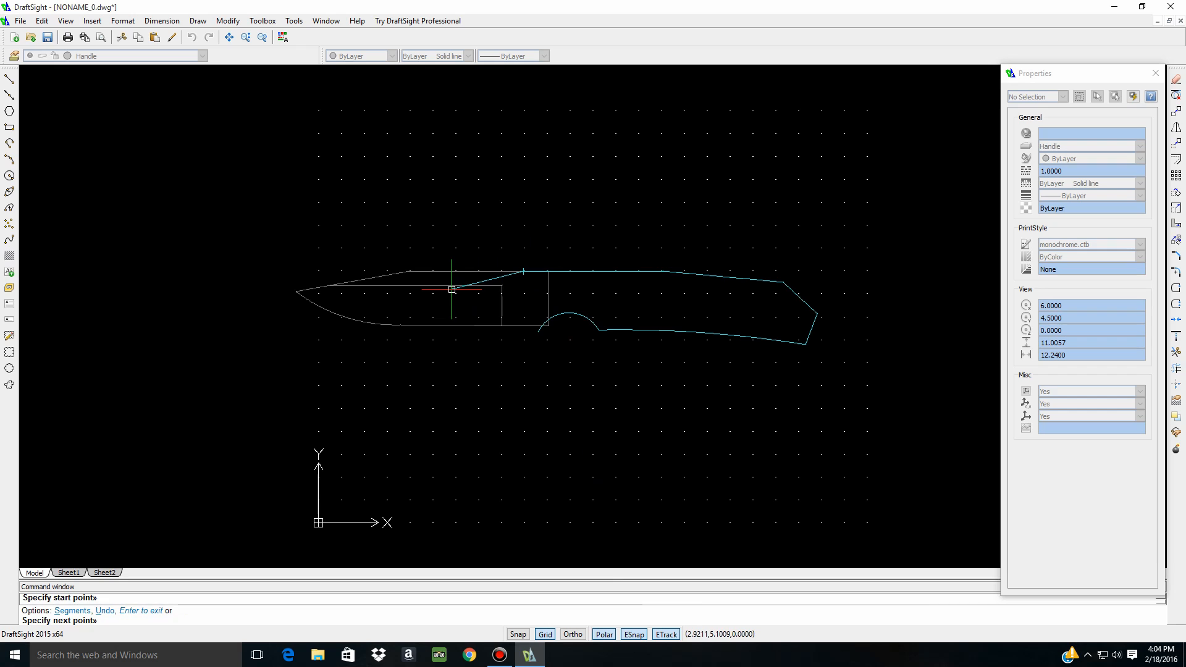
pyautogui.click(509, 283)
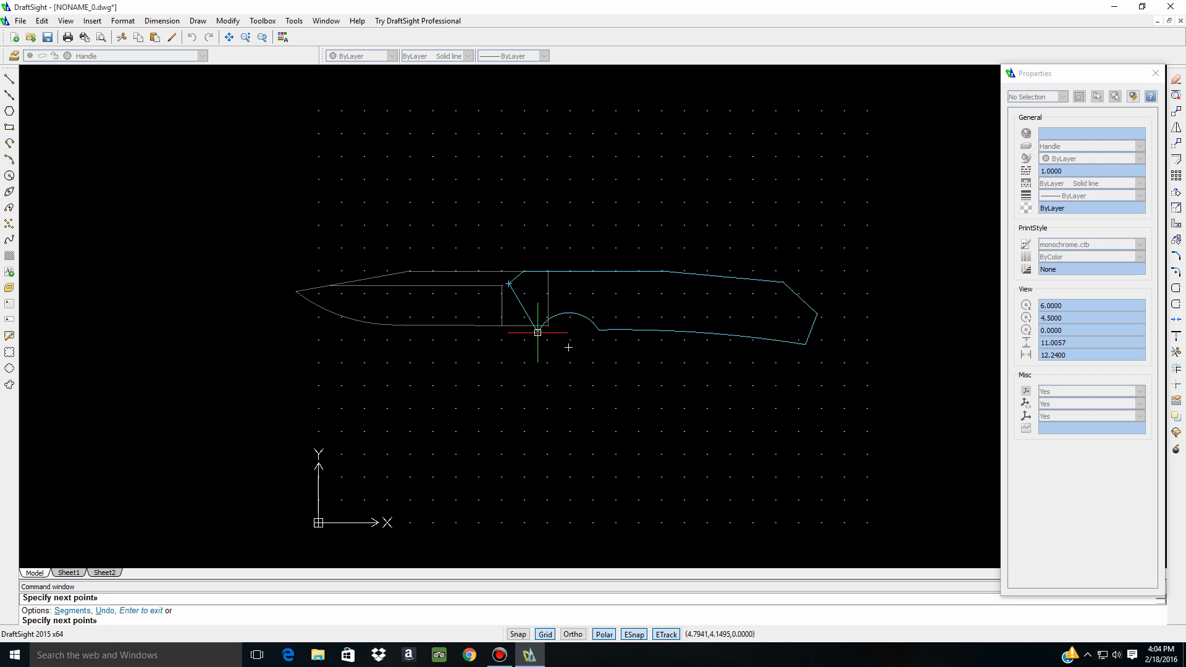
pyautogui.click(537, 333)
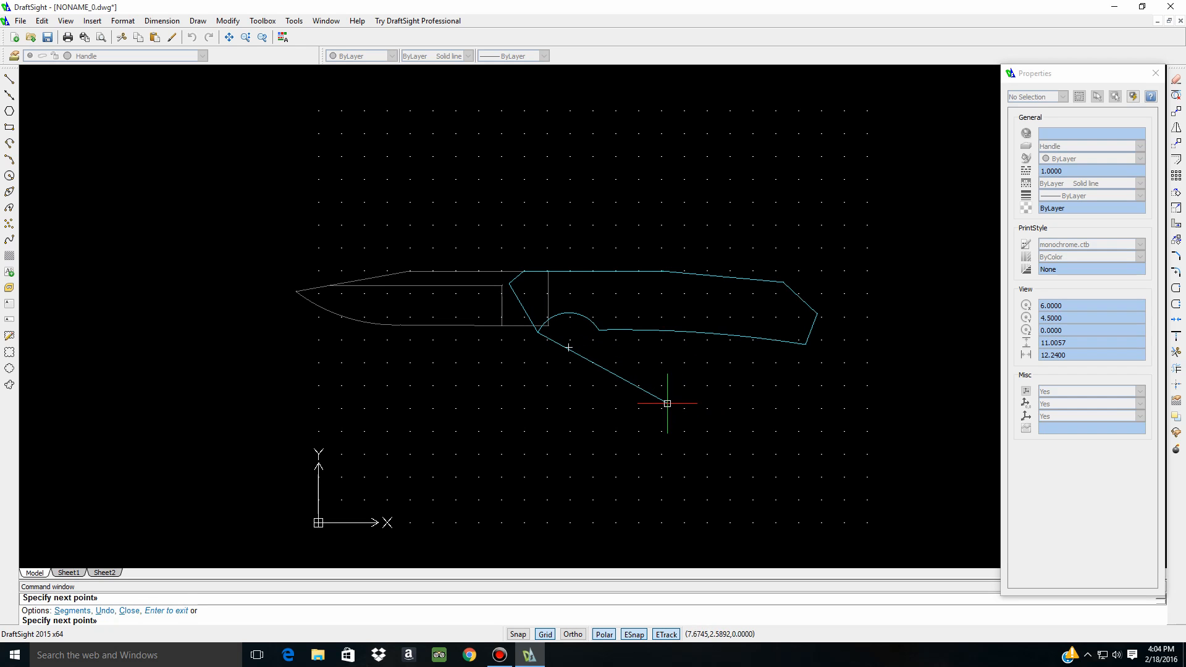
pyautogui.press('Escape')
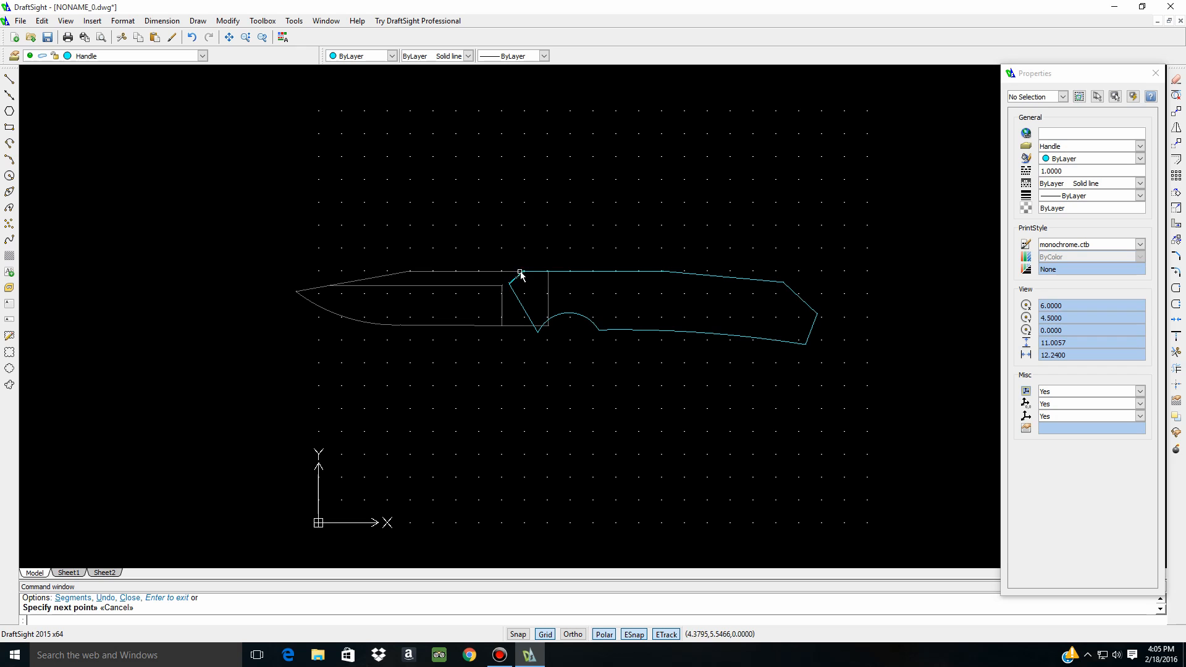
# Draw a circle with a diameter of 0.125 in the empty area above the blade
pyautogui.click(9, 175)
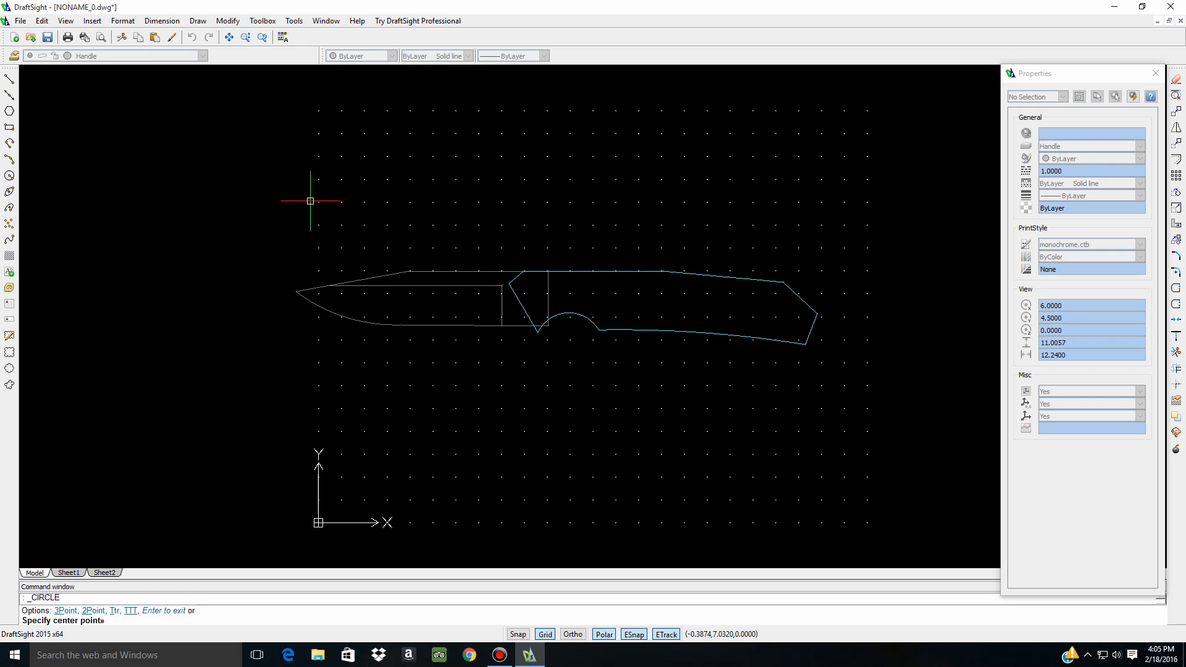
pyautogui.click(449, 194)
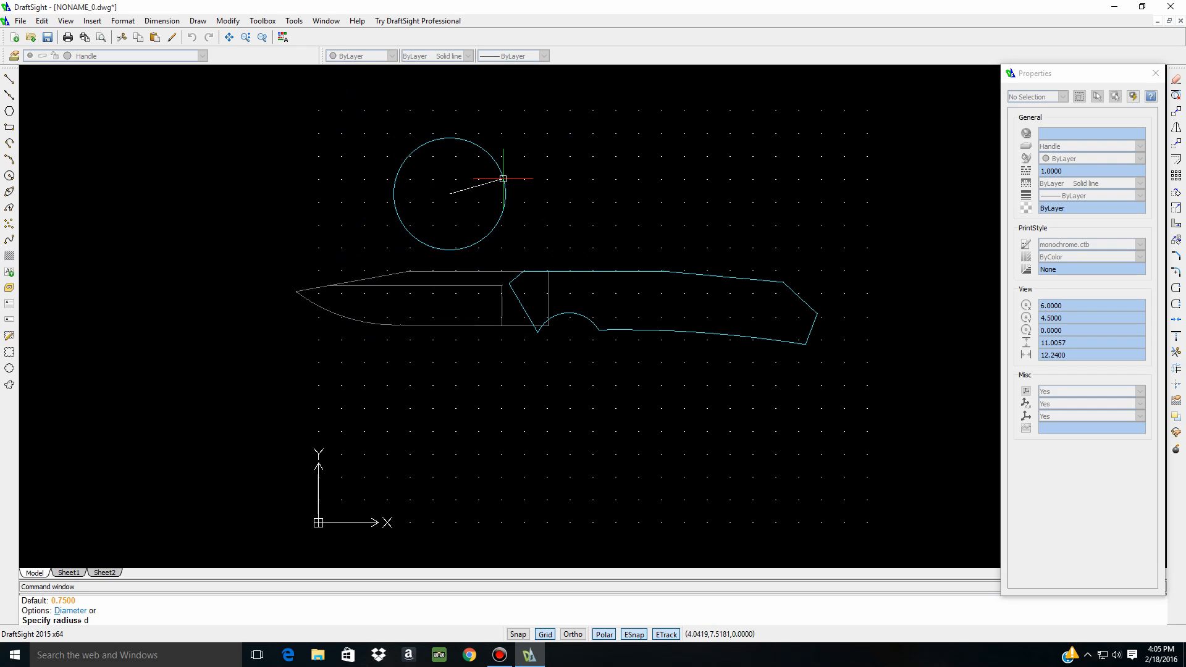
pyautogui.press('Return')
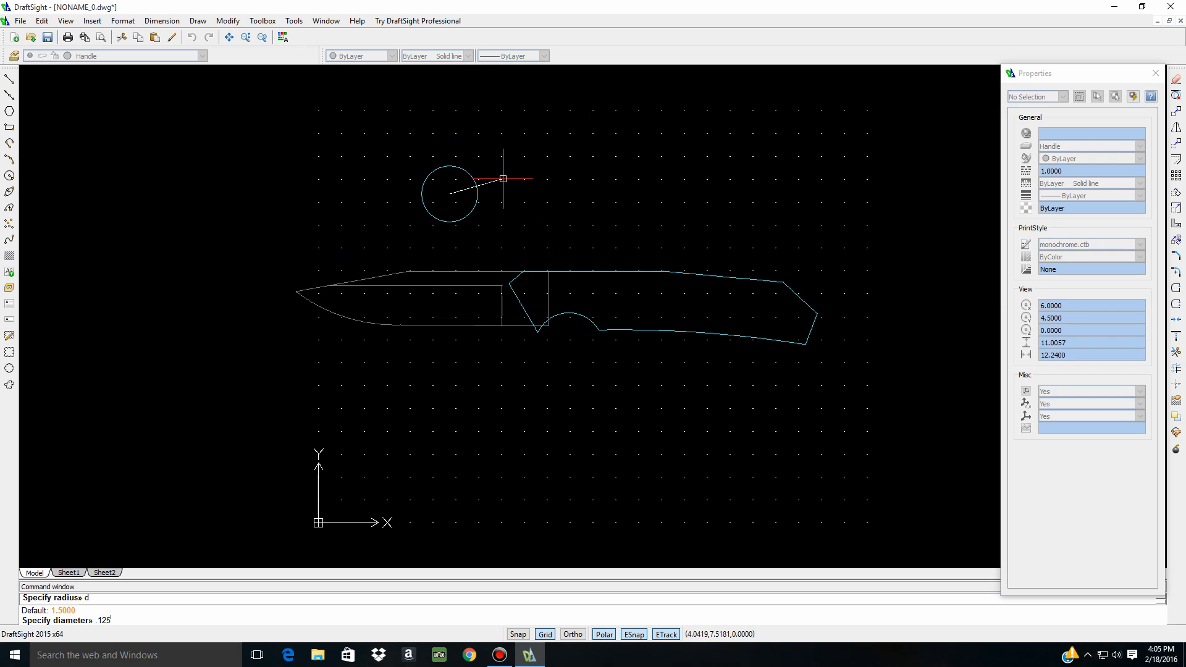
pyautogui.press('Return')
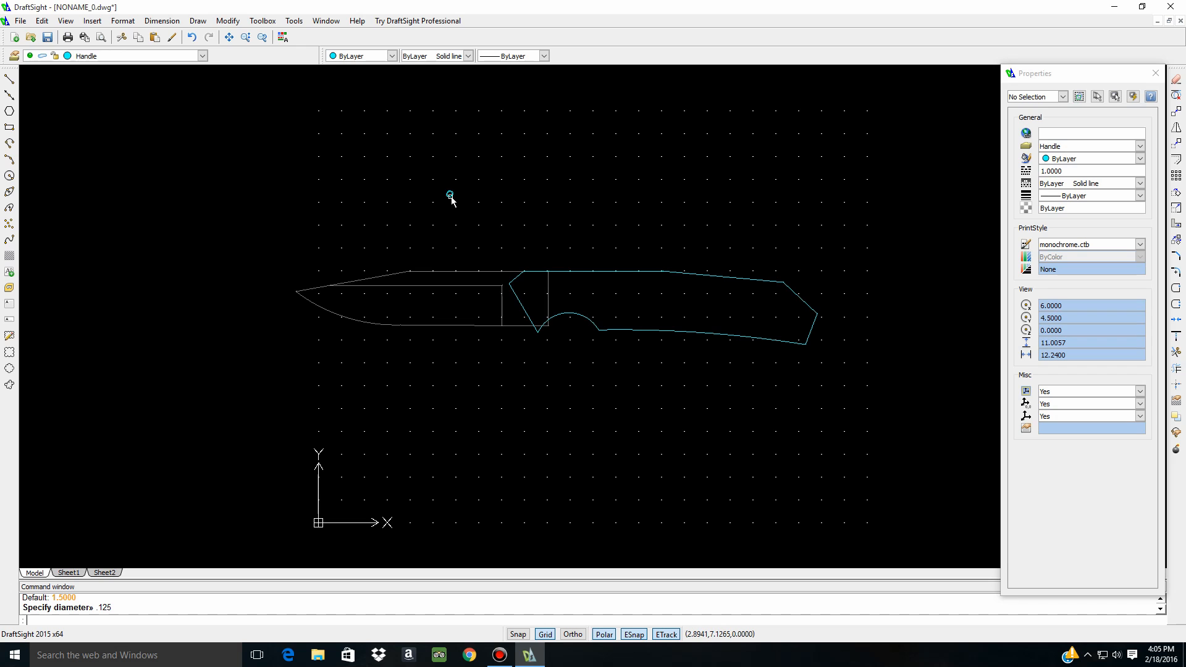
# Move the small circle by its center to about (4.53, 5.38), just inside the handle's upper front corner, and clear the selection
pyautogui.click(451, 198)
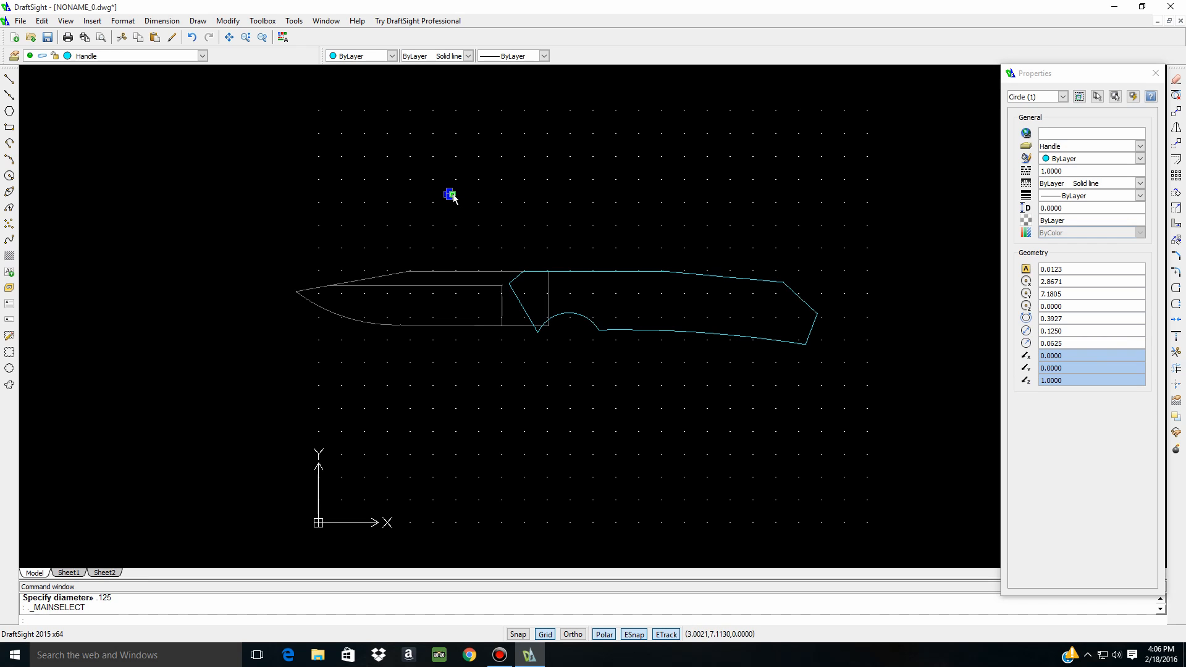
pyautogui.click(449, 194)
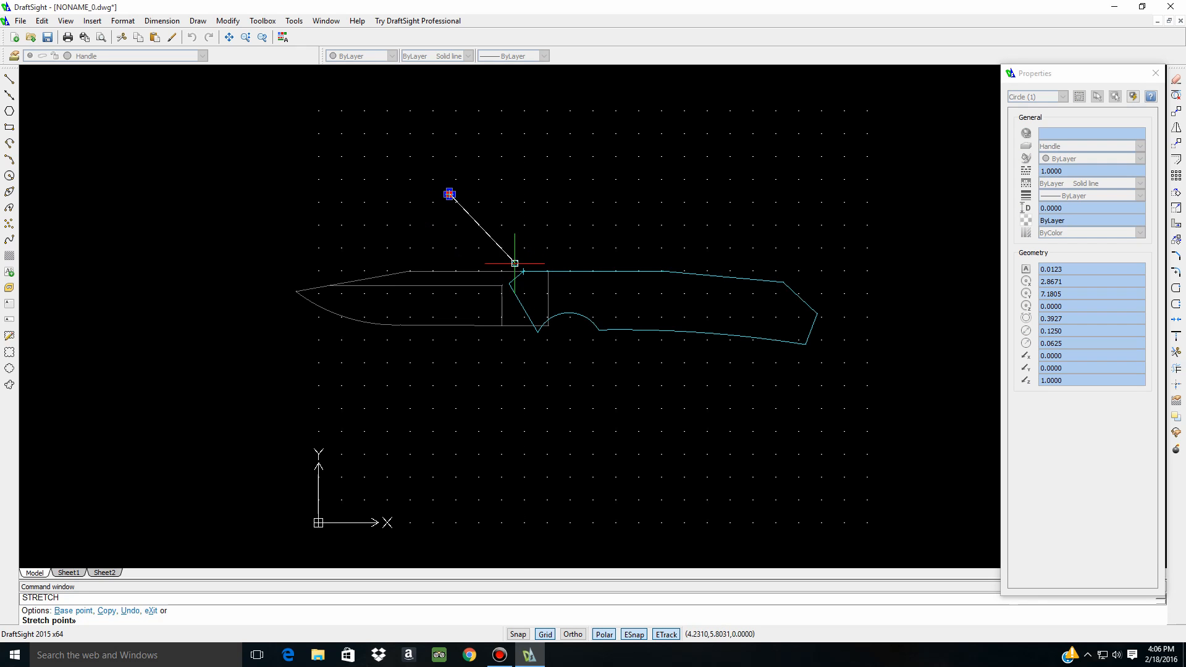
pyautogui.scroll(1, 516, 276)
pyautogui.scroll(3, 519, 272)
pyautogui.scroll(5, 539, 267)
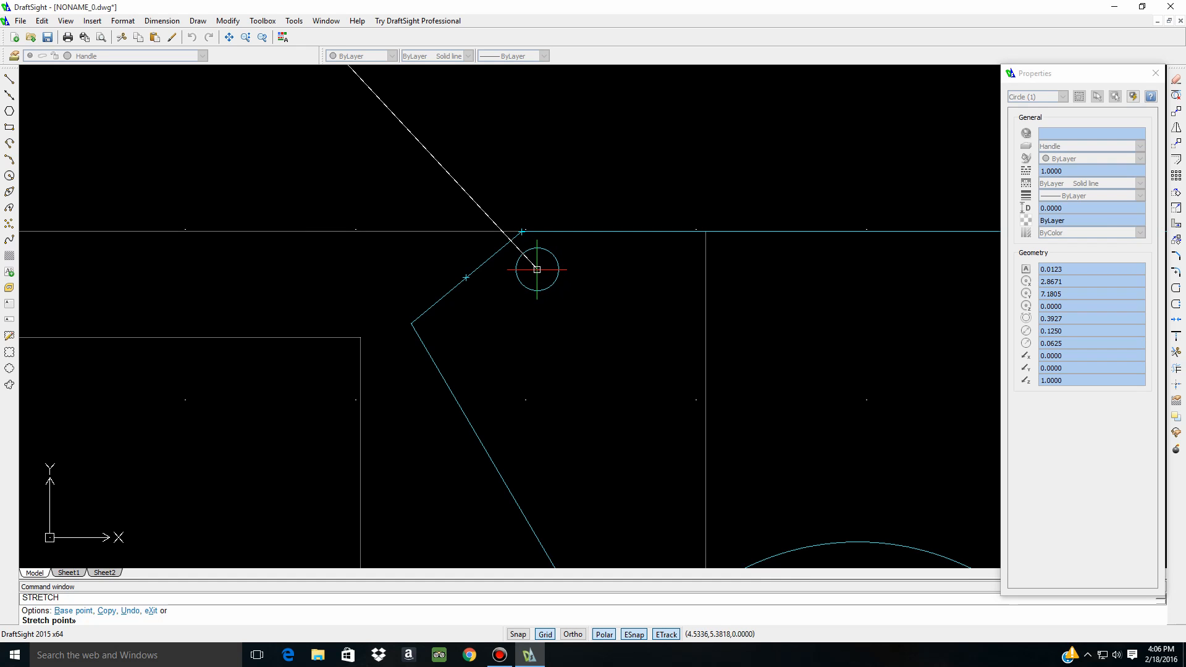
pyautogui.click(537, 270)
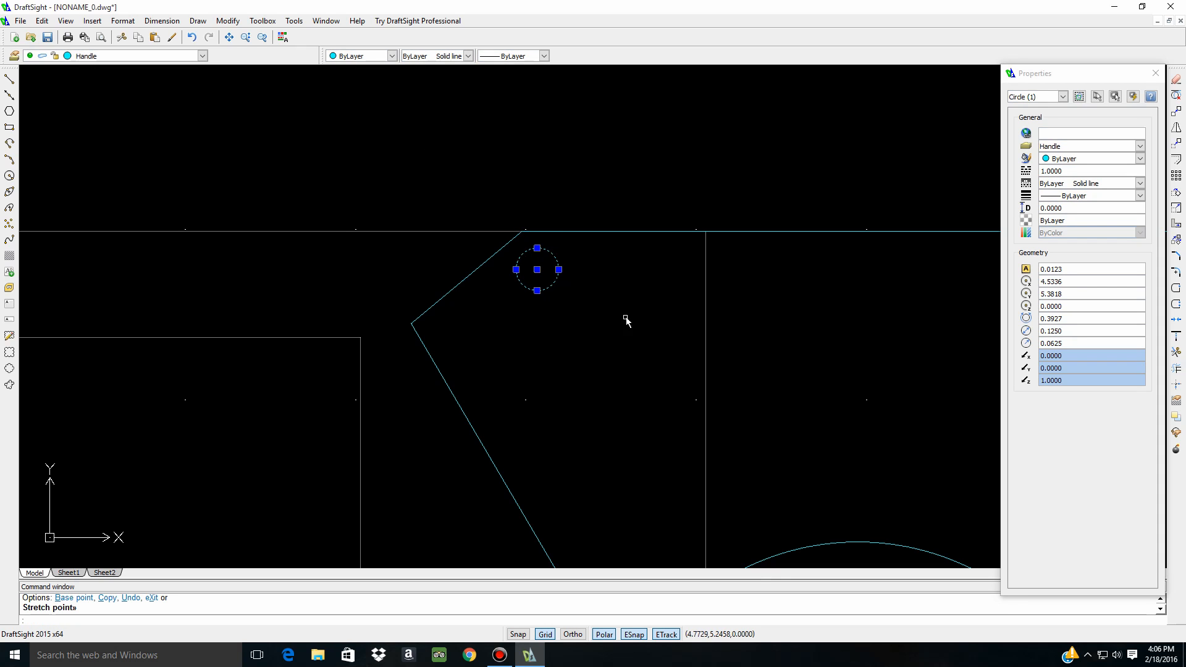
pyautogui.scroll(-5, 511, 344)
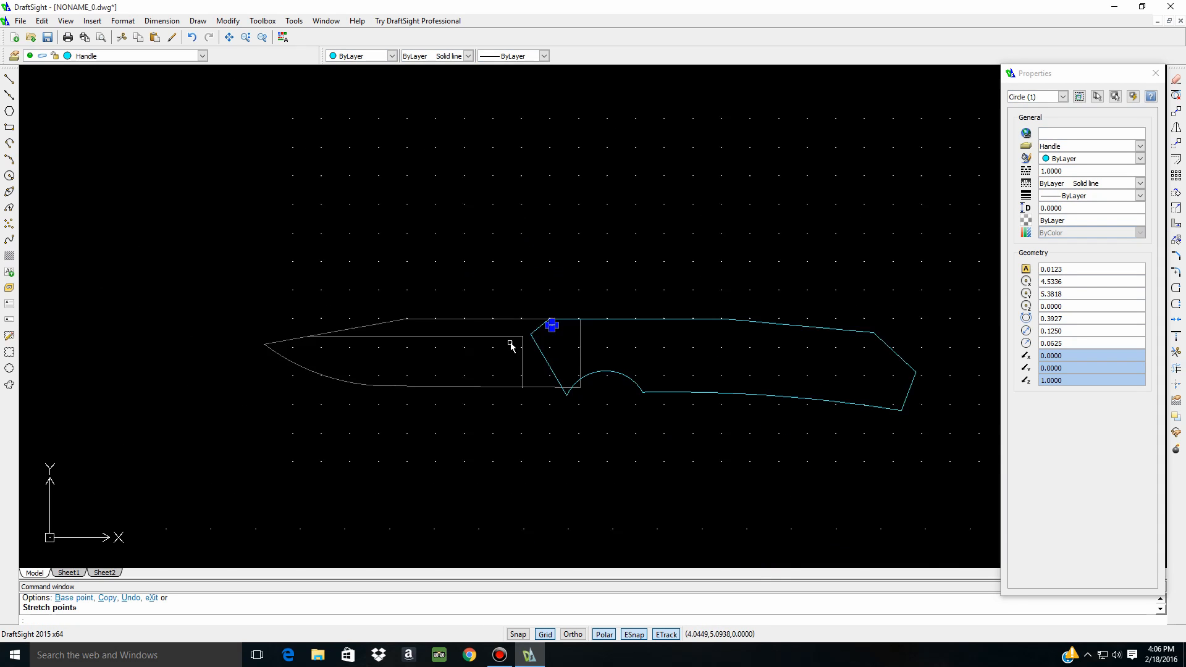
pyautogui.scroll(3, 691, 286)
pyautogui.scroll(-3, 691, 286)
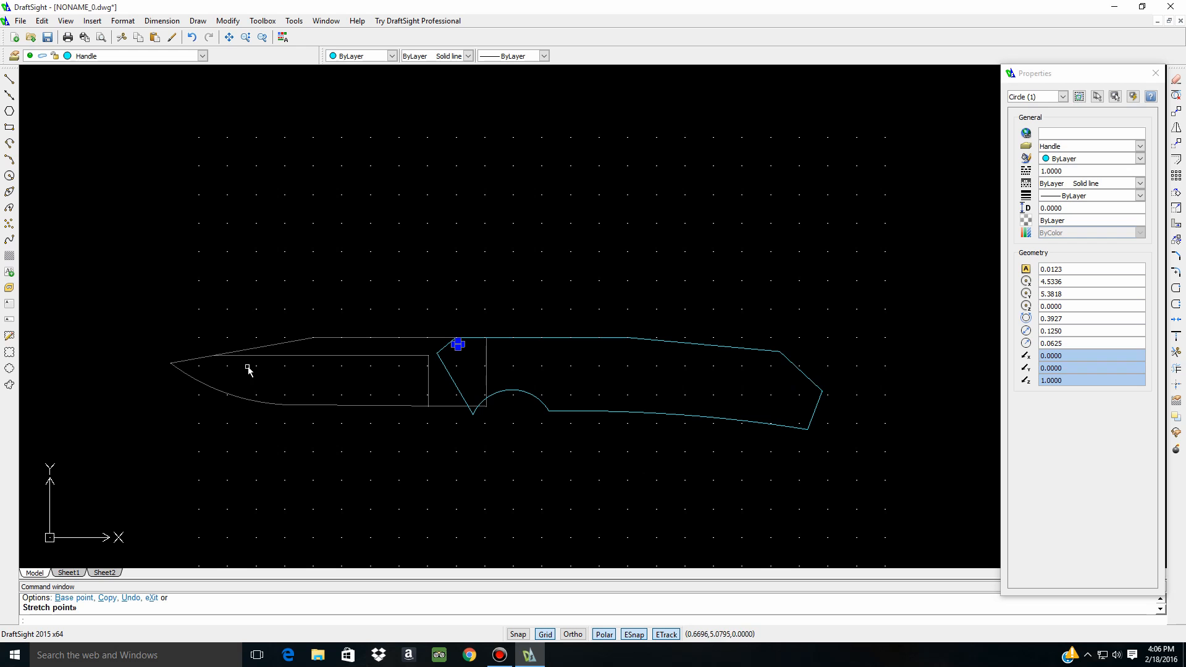
pyautogui.press('Escape')
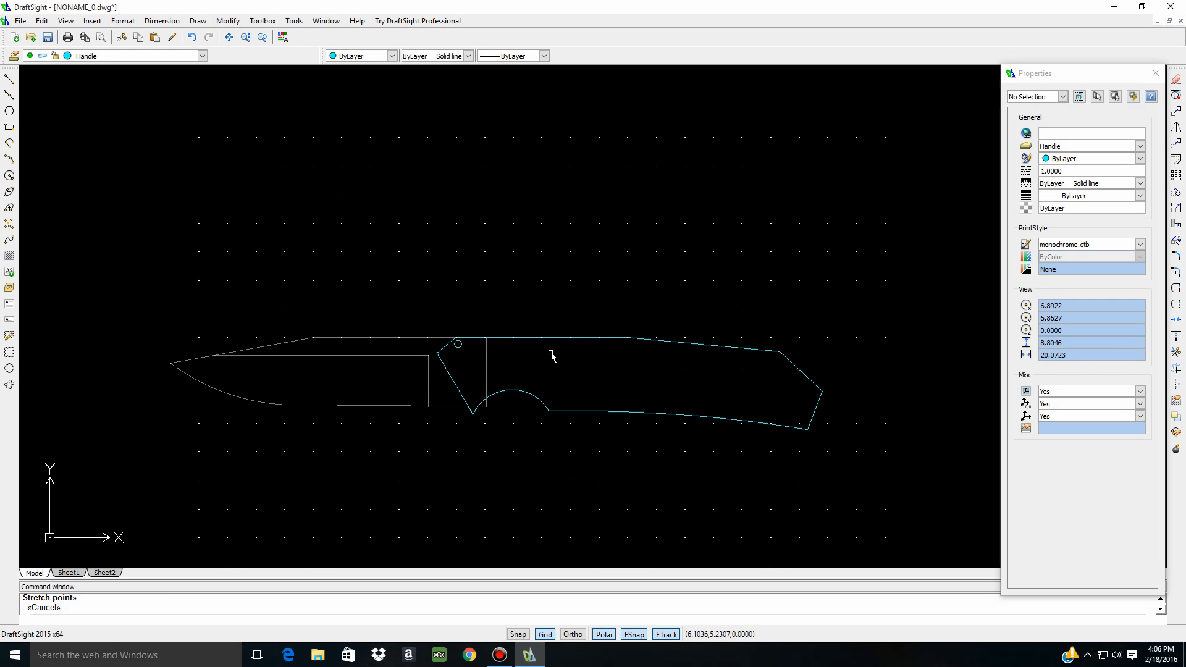
pyautogui.scroll(3, 667, 344)
pyautogui.scroll(-2, 253, 425)
pyautogui.scroll(-2, 831, 392)
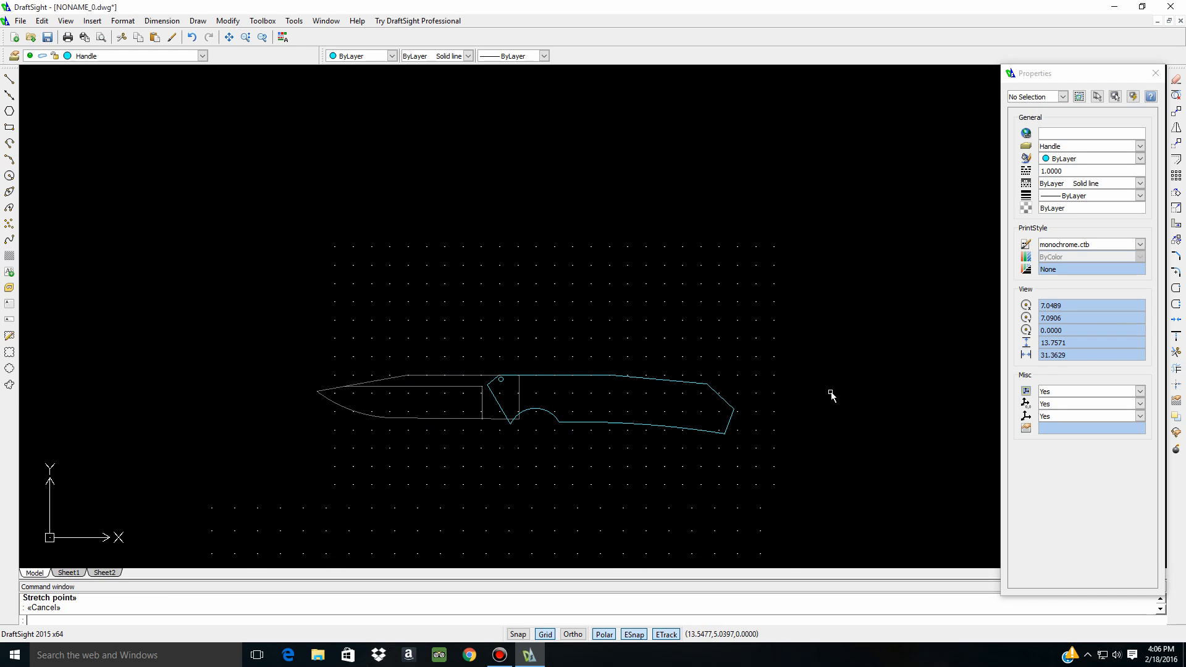
pyautogui.scroll(2, 507, 459)
pyautogui.scroll(2, 504, 445)
pyautogui.scroll(-1, 514, 405)
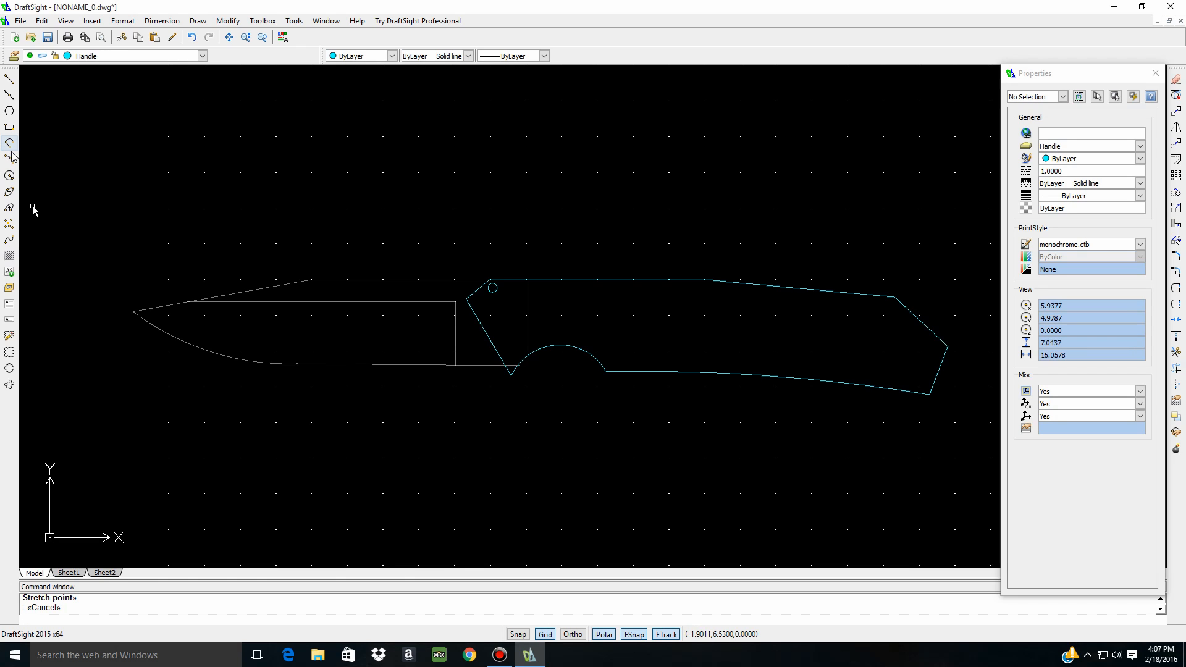
# Draw a circle with a diameter of 0.187 in the empty area above the blade
pyautogui.click(9, 176)
pyautogui.click(331, 145)
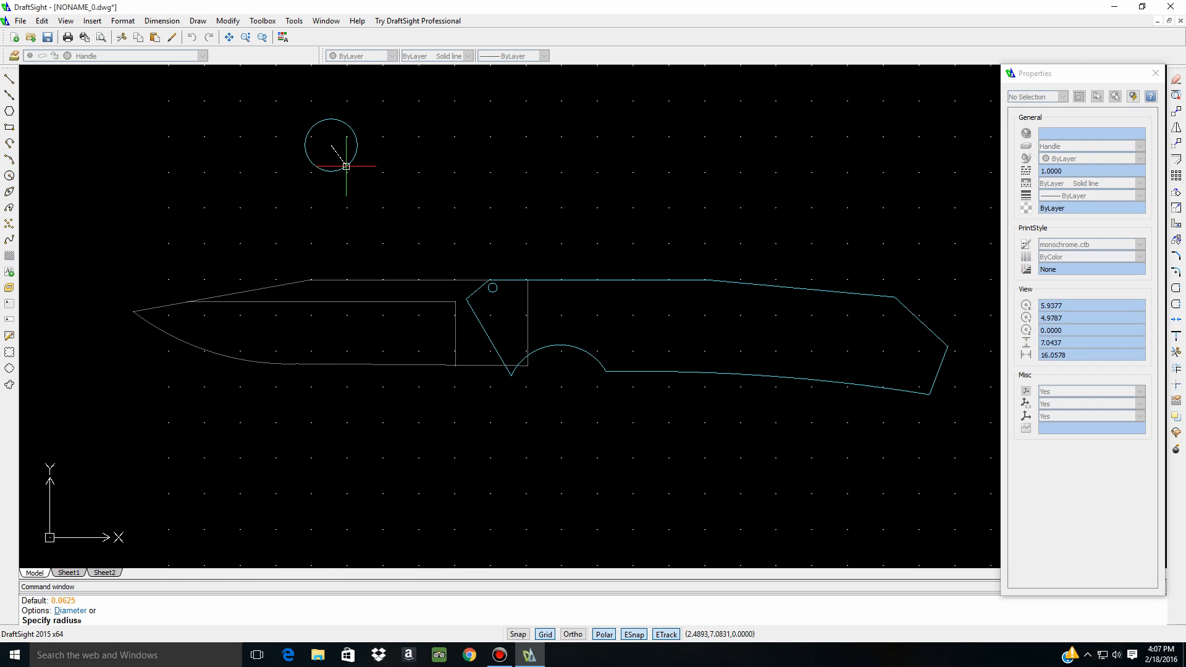
pyautogui.write('d')
pyautogui.press('Return')
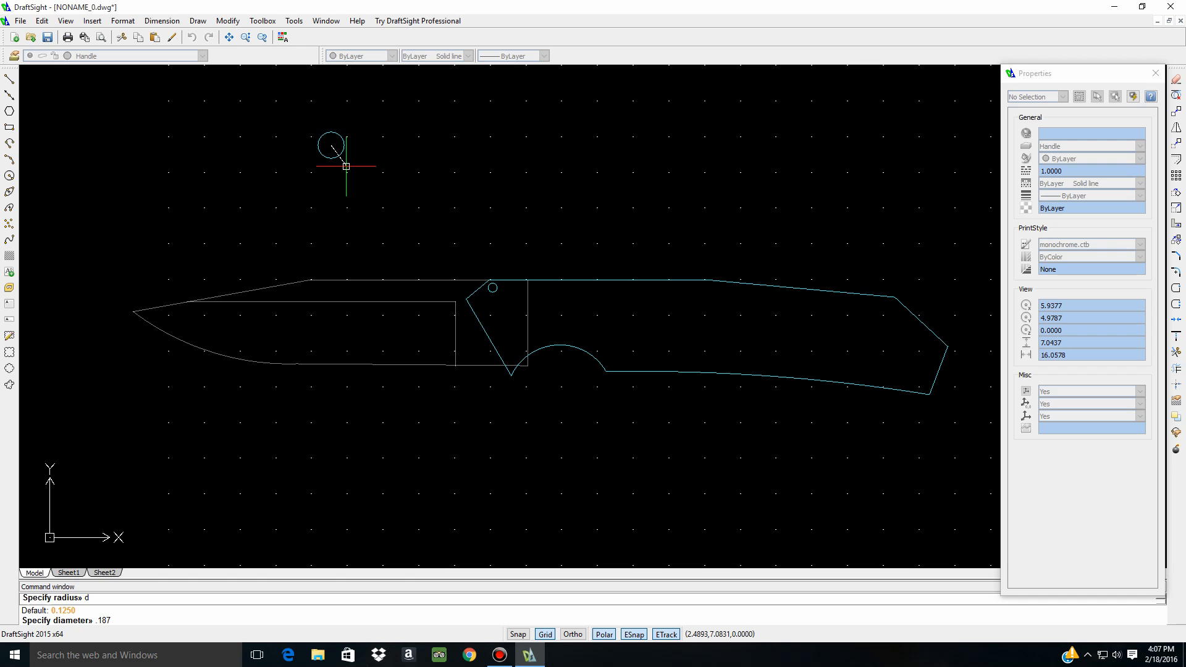
pyautogui.write('.187')
pyautogui.press('Return')
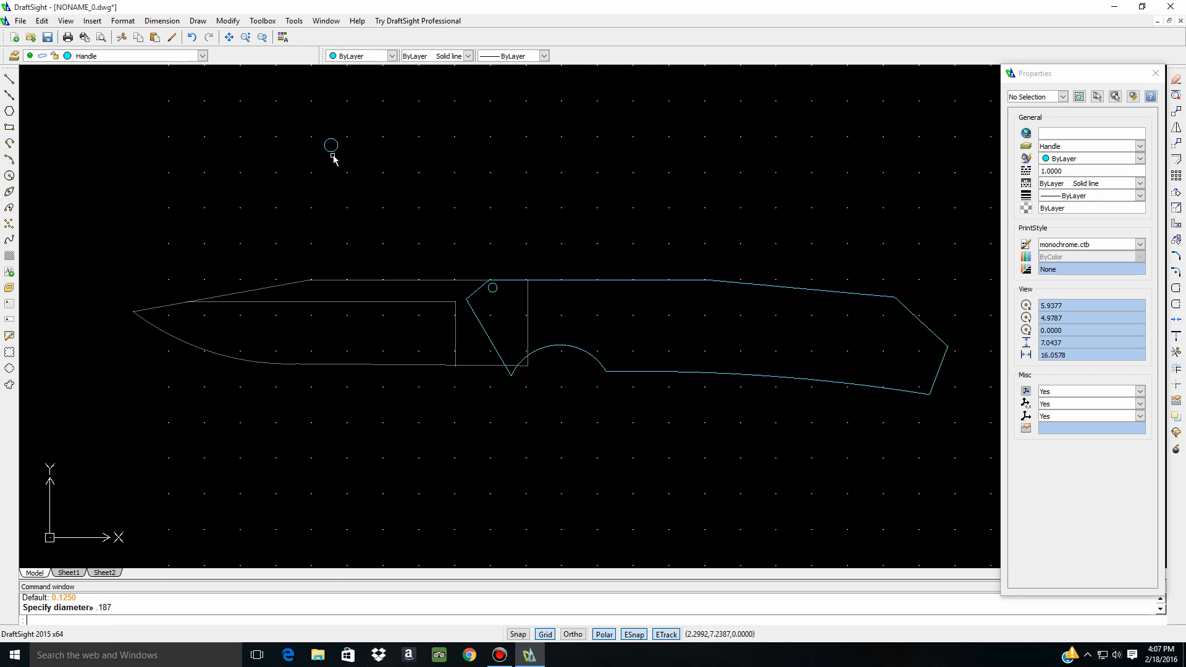
# Move the 0.187 circle by its center to about (4.82, 4.81), inside the handle's front above the finger notch, and clear the selection
pyautogui.click(334, 154)
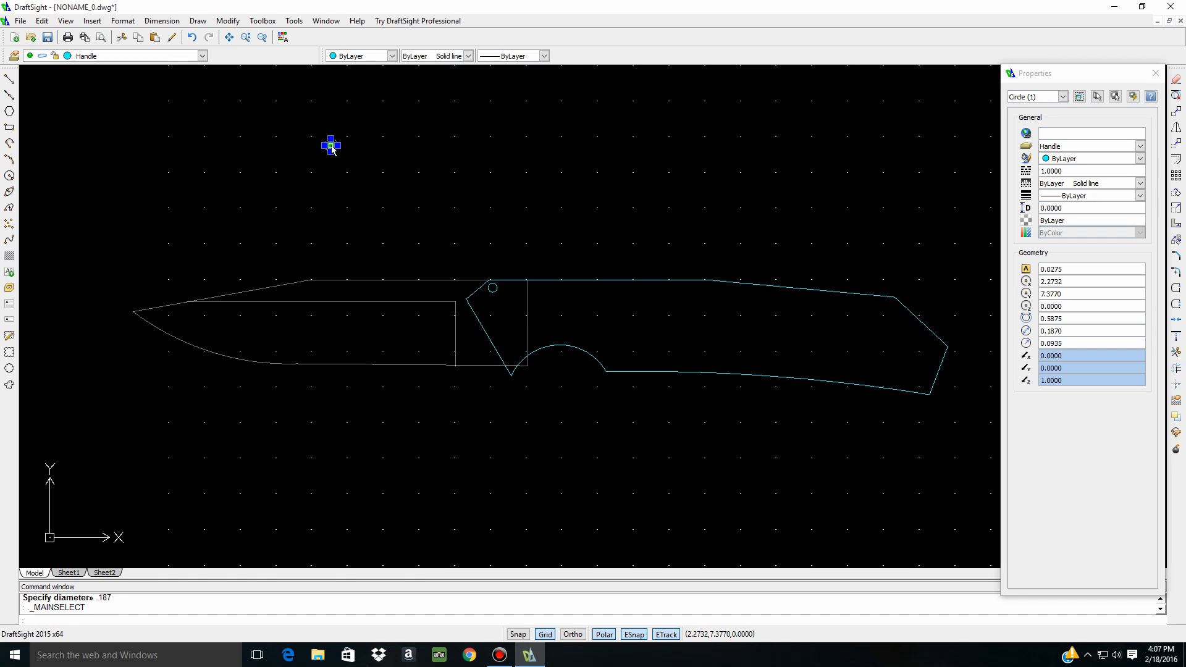
pyautogui.click(332, 145)
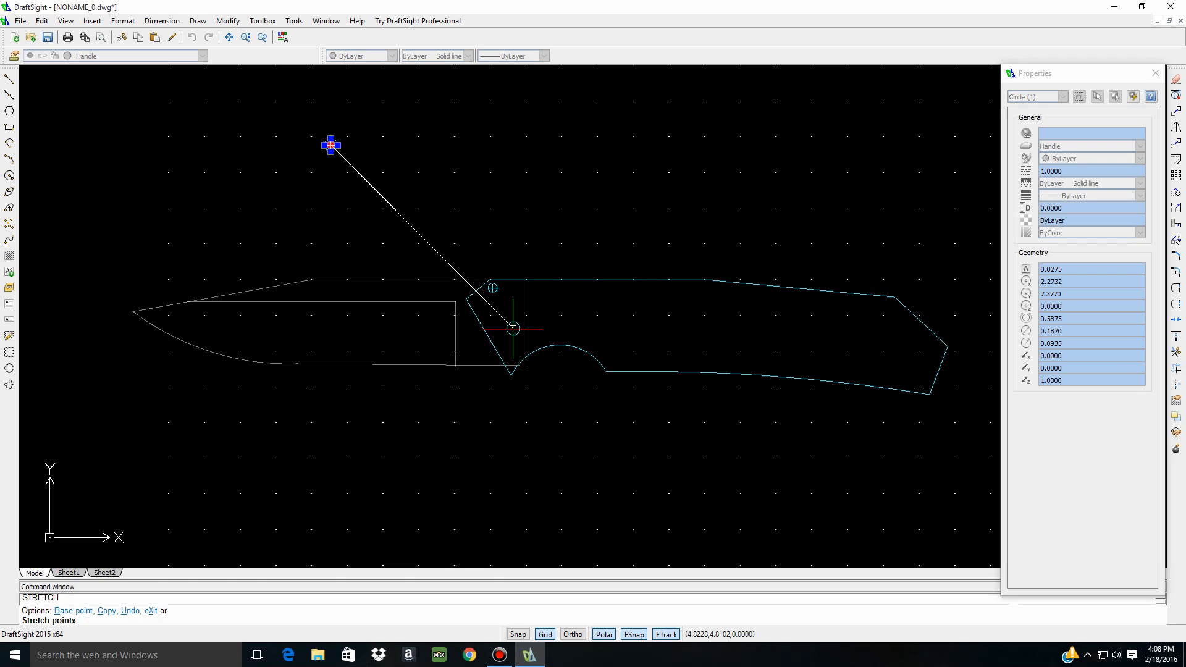
pyautogui.click(513, 328)
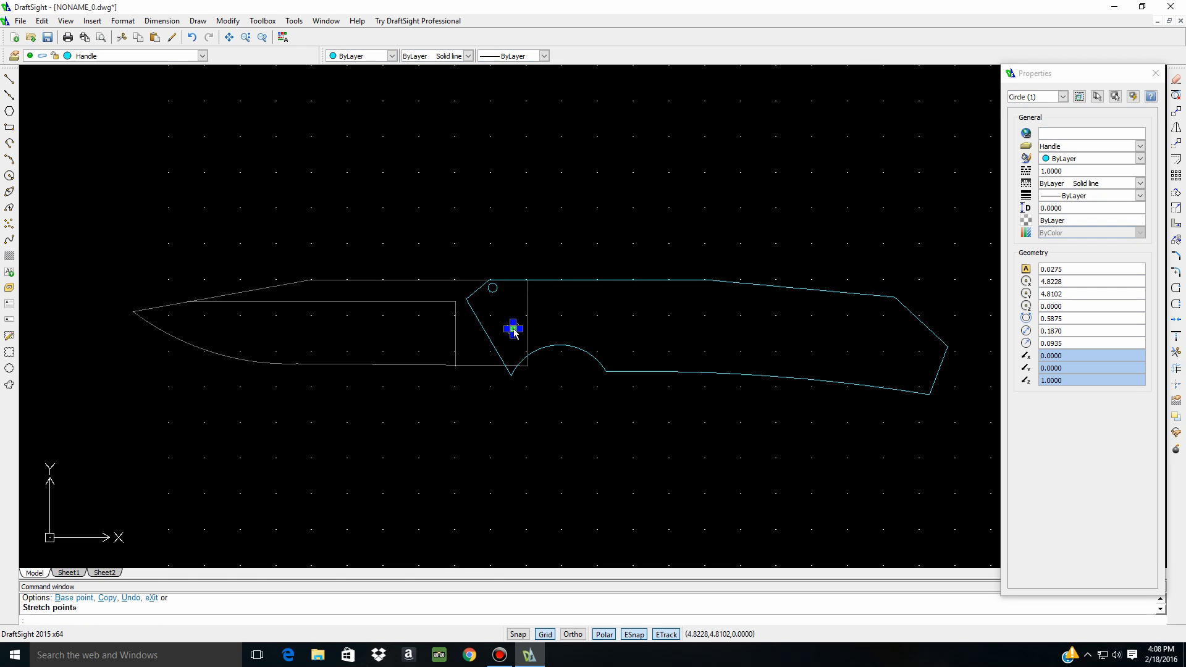
pyautogui.press('Escape')
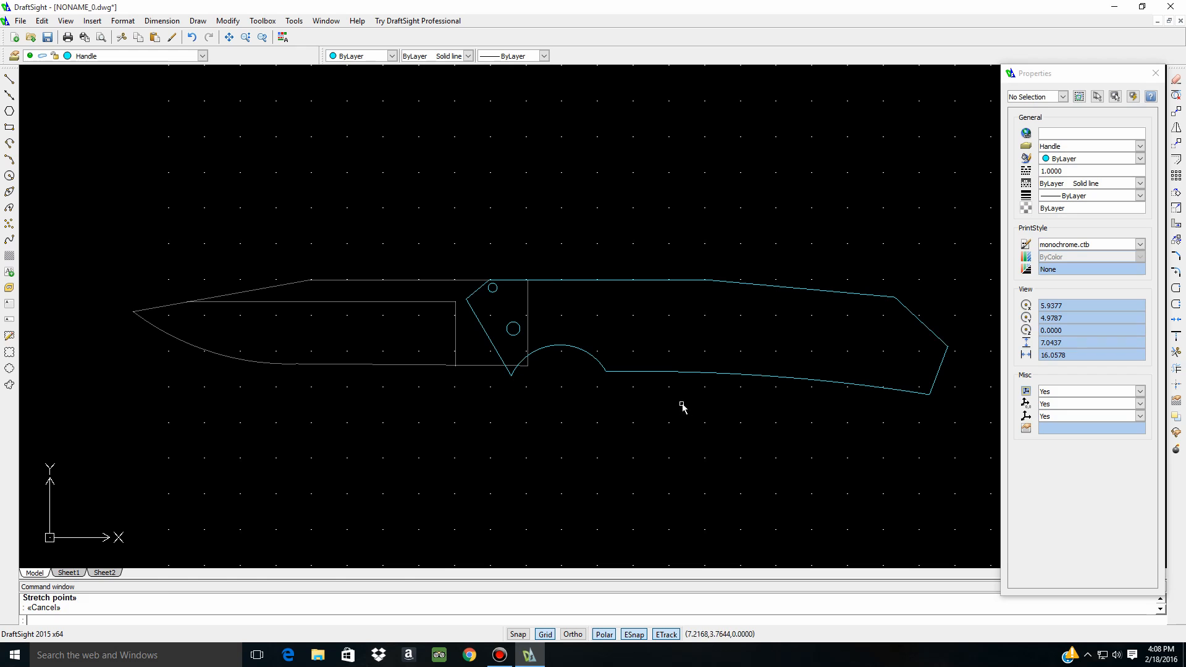
pyautogui.scroll(2, 548, 336)
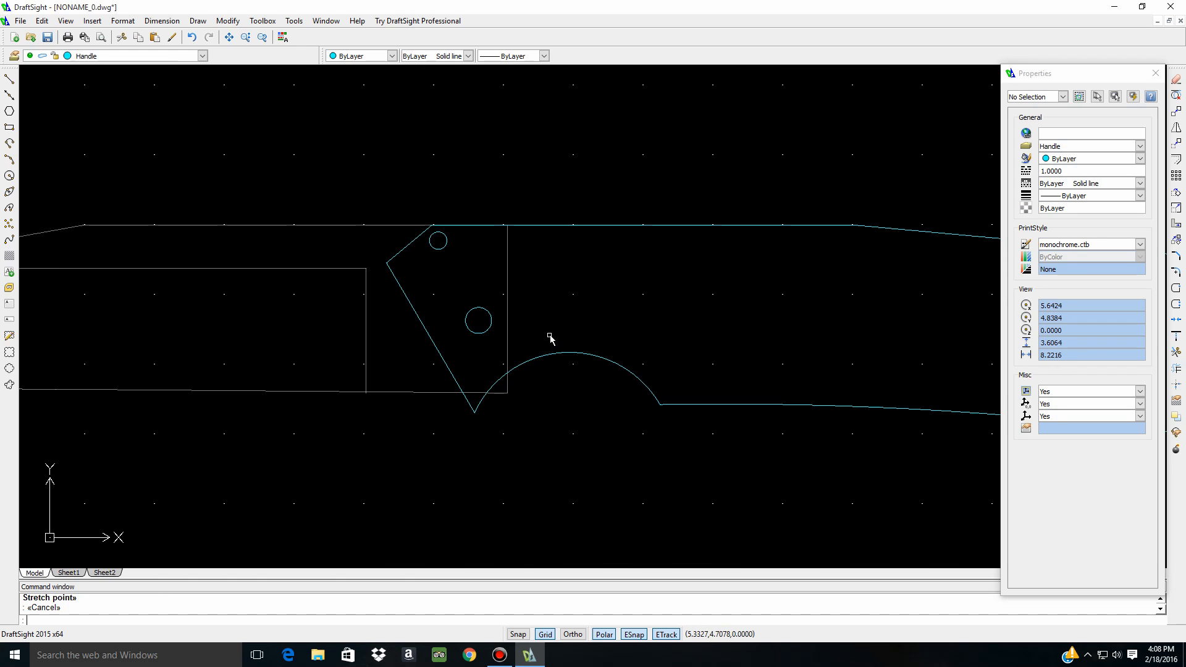
pyautogui.scroll(-2, 307, 379)
pyautogui.scroll(-2, 758, 454)
pyautogui.scroll(2, 480, 449)
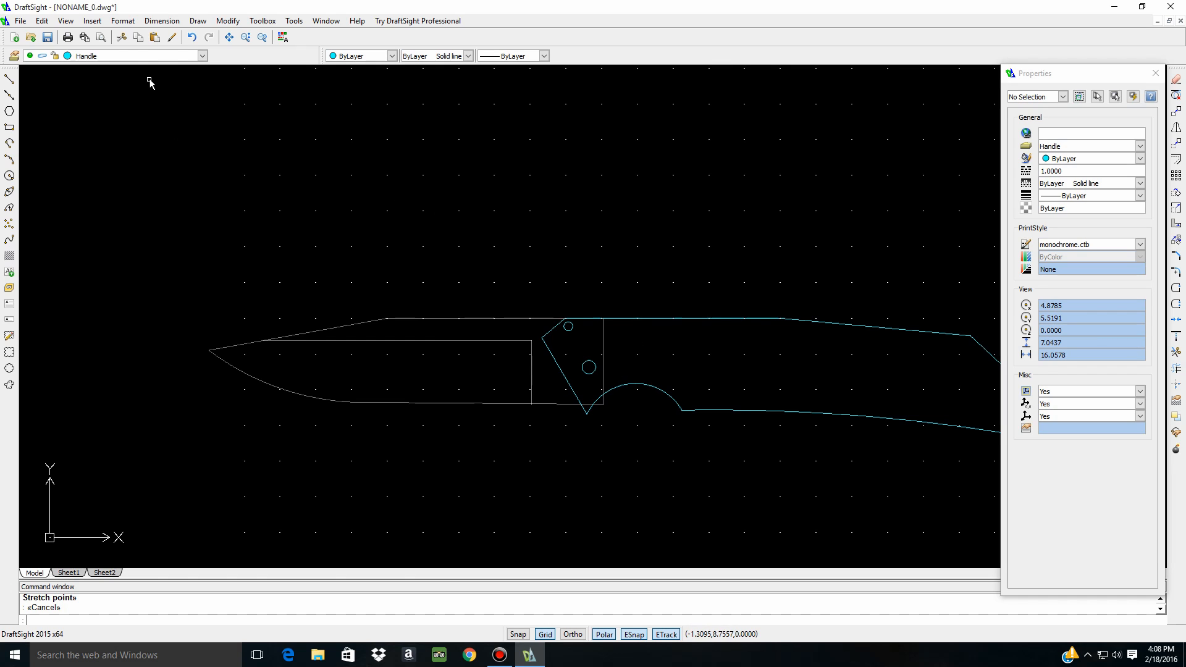
pyautogui.scroll(-4, 705, 342)
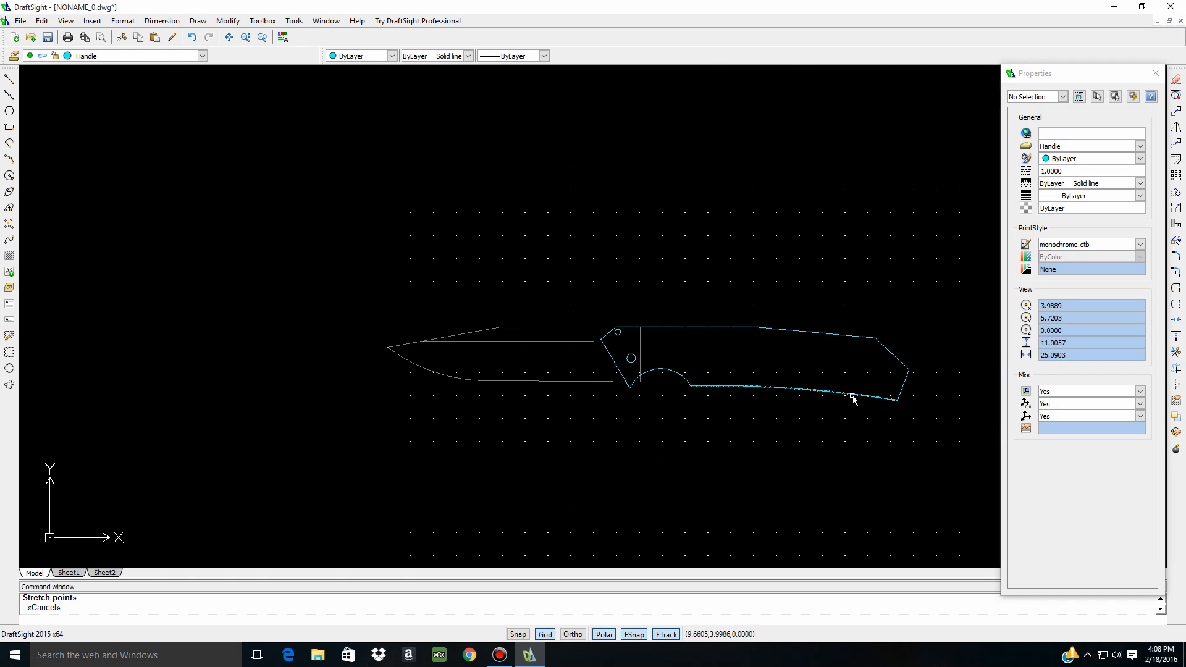
pyautogui.press('Escape')
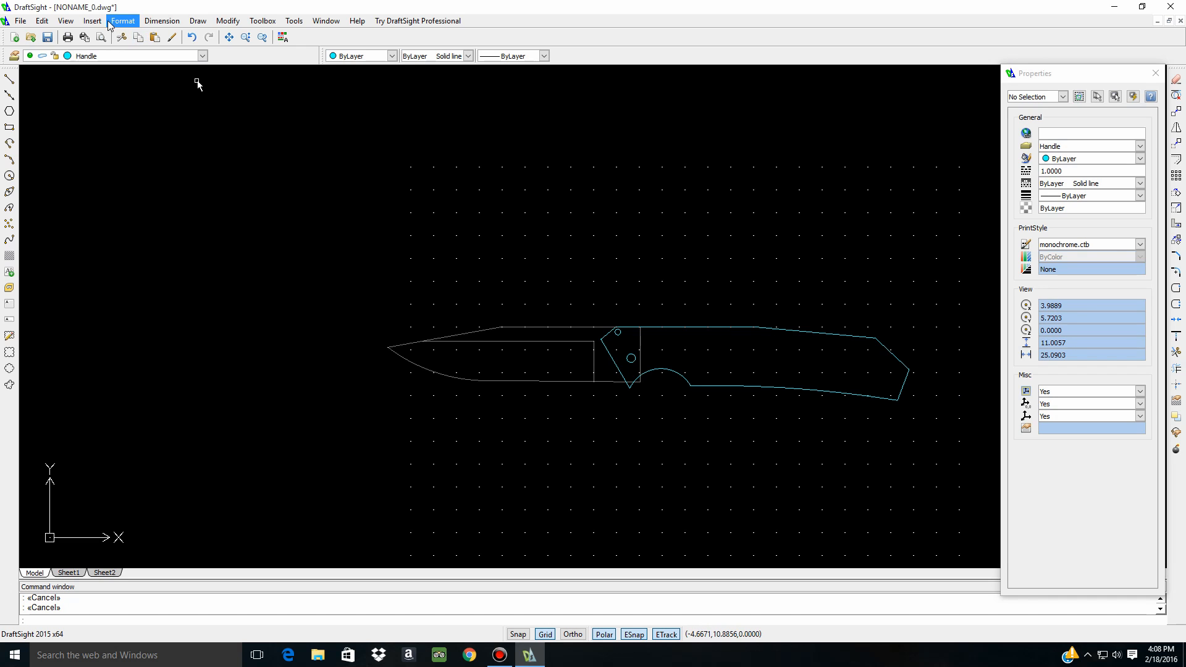
# Lock the Handle layer, unlock the Blade layer, and make Blade the active layer
pyautogui.click(202, 56)
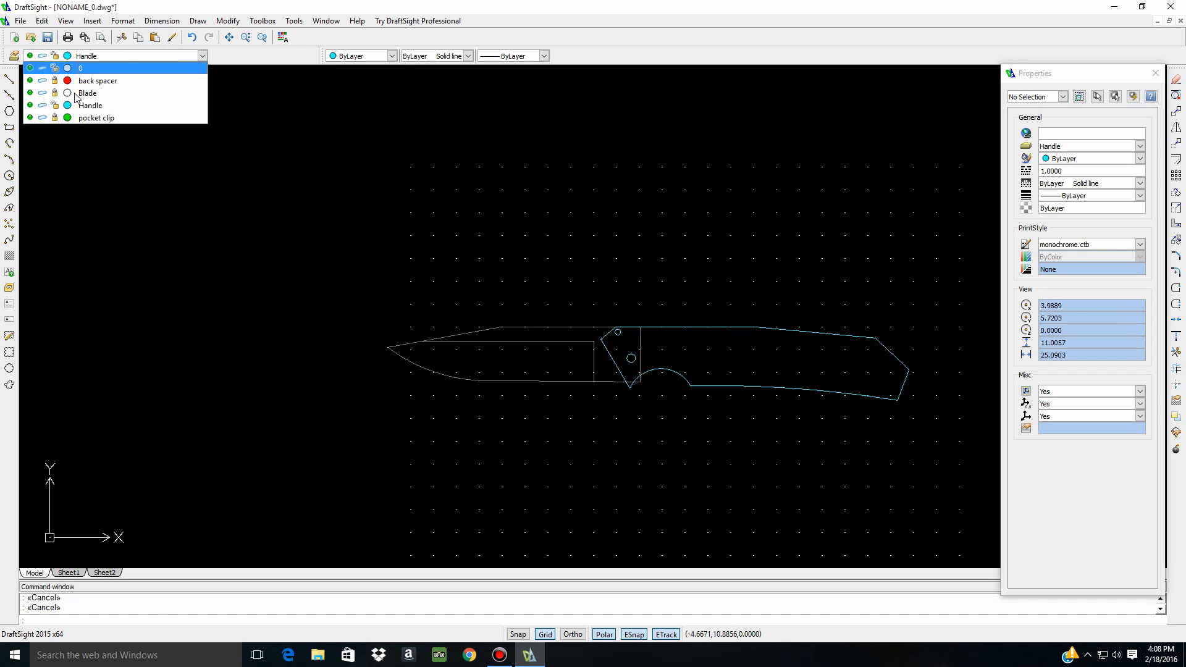
pyautogui.click(55, 105)
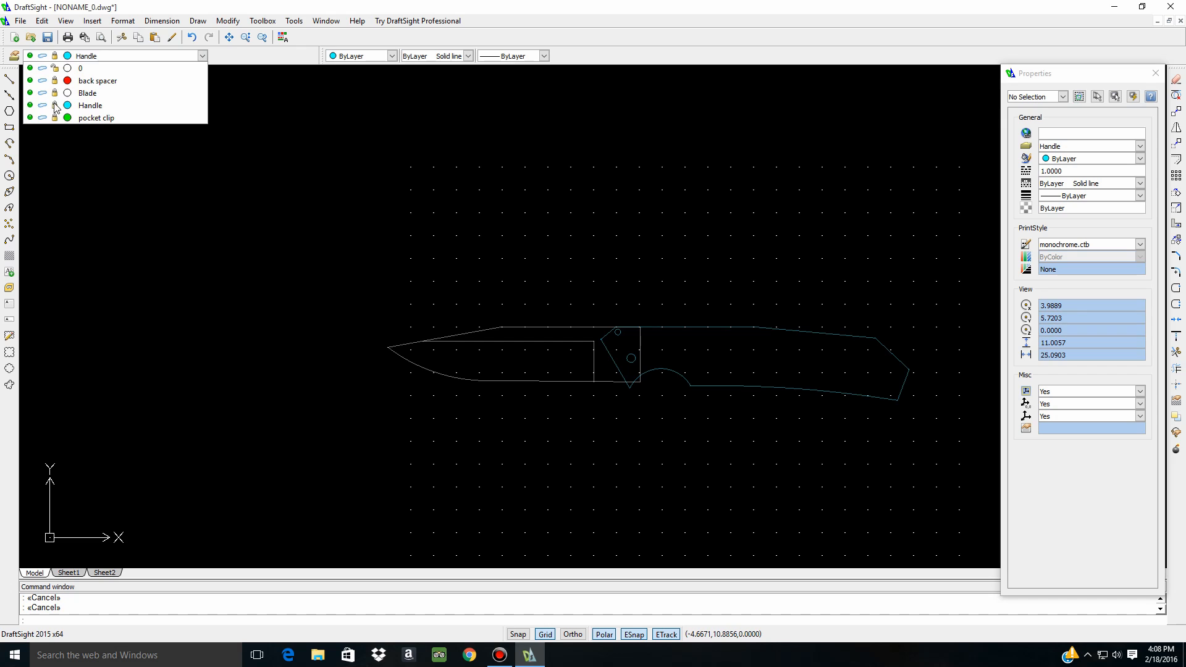
pyautogui.click(54, 93)
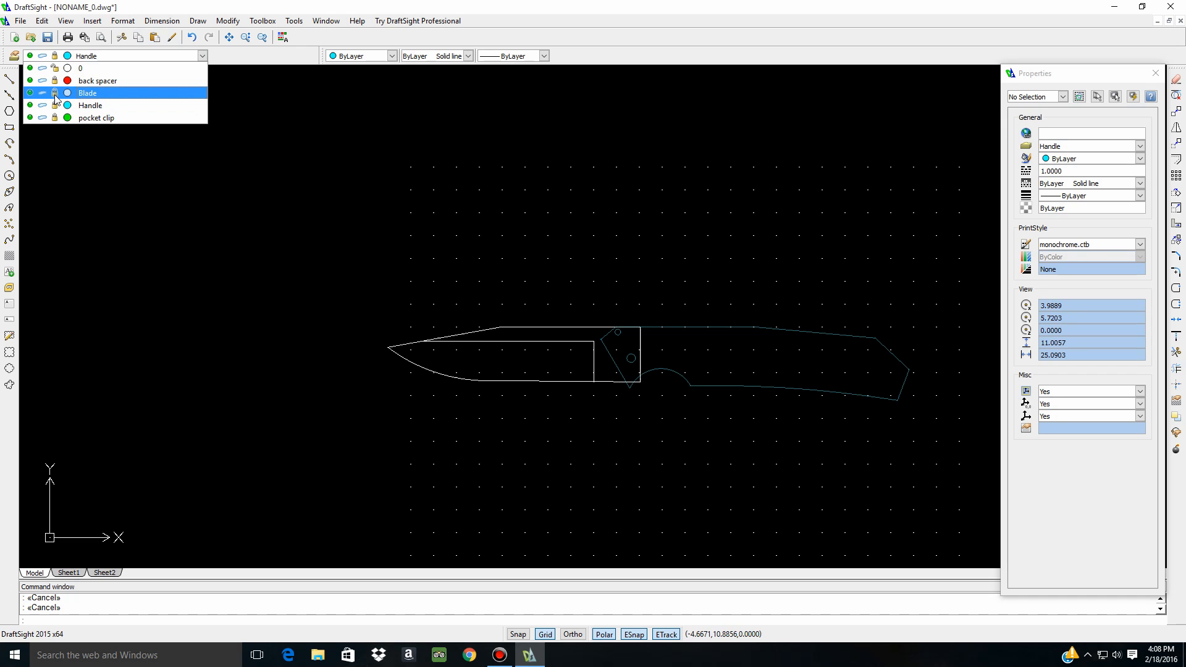
pyautogui.click(87, 93)
# Draw a circle with a diameter of 0.125 in the empty area above the blade, centered at about (1.66, 6.89)
pyautogui.scroll(3, 583, 360)
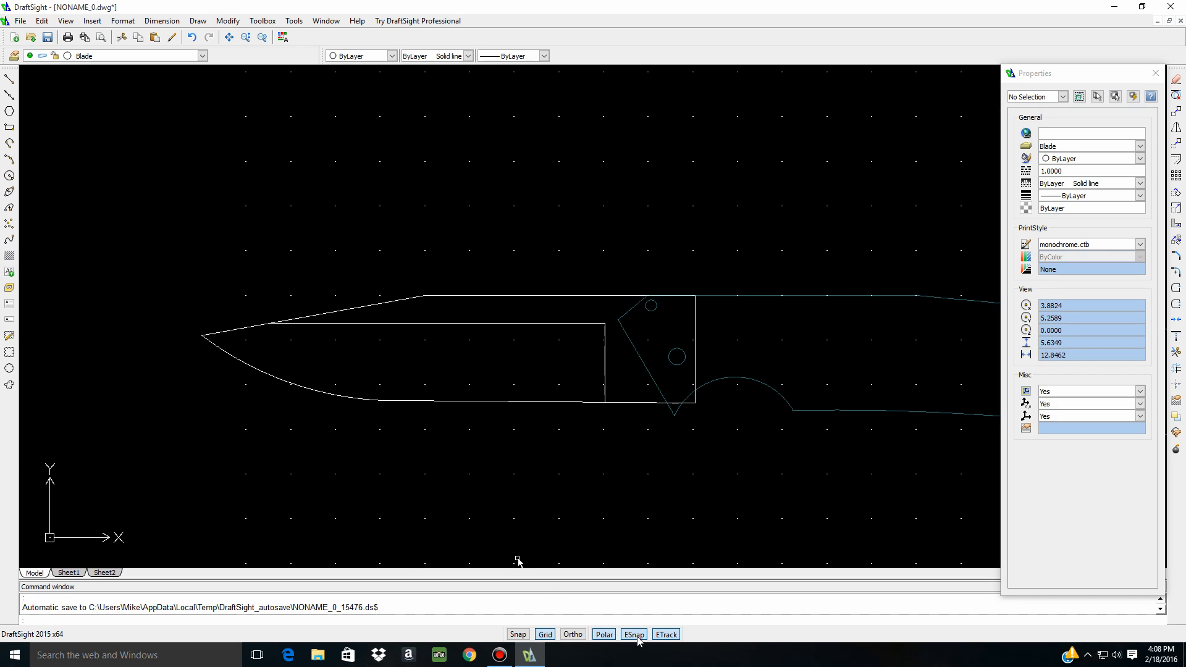
pyautogui.click(10, 177)
pyautogui.click(394, 171)
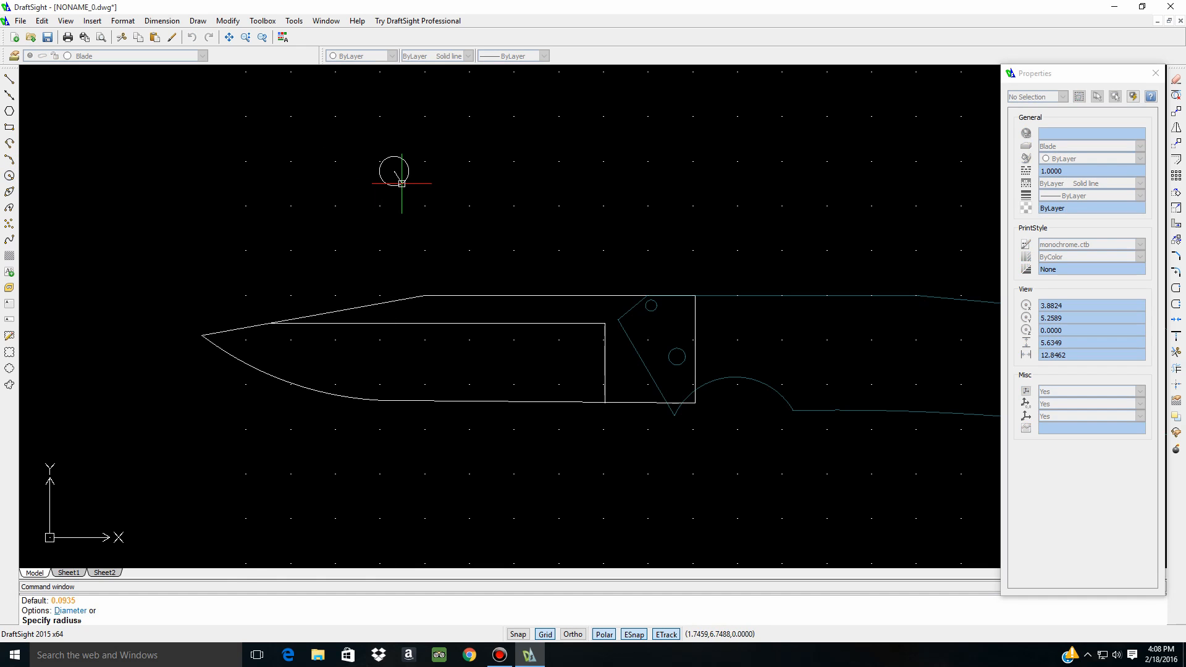
pyautogui.write('d')
pyautogui.press('Return')
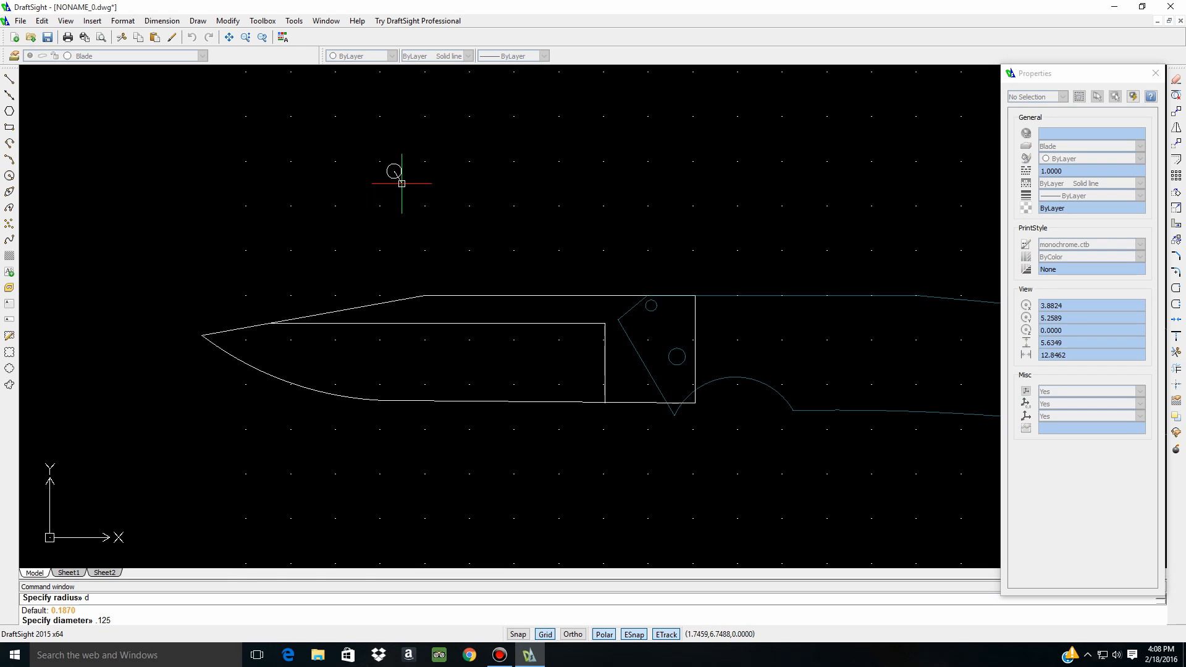
pyautogui.press('Return')
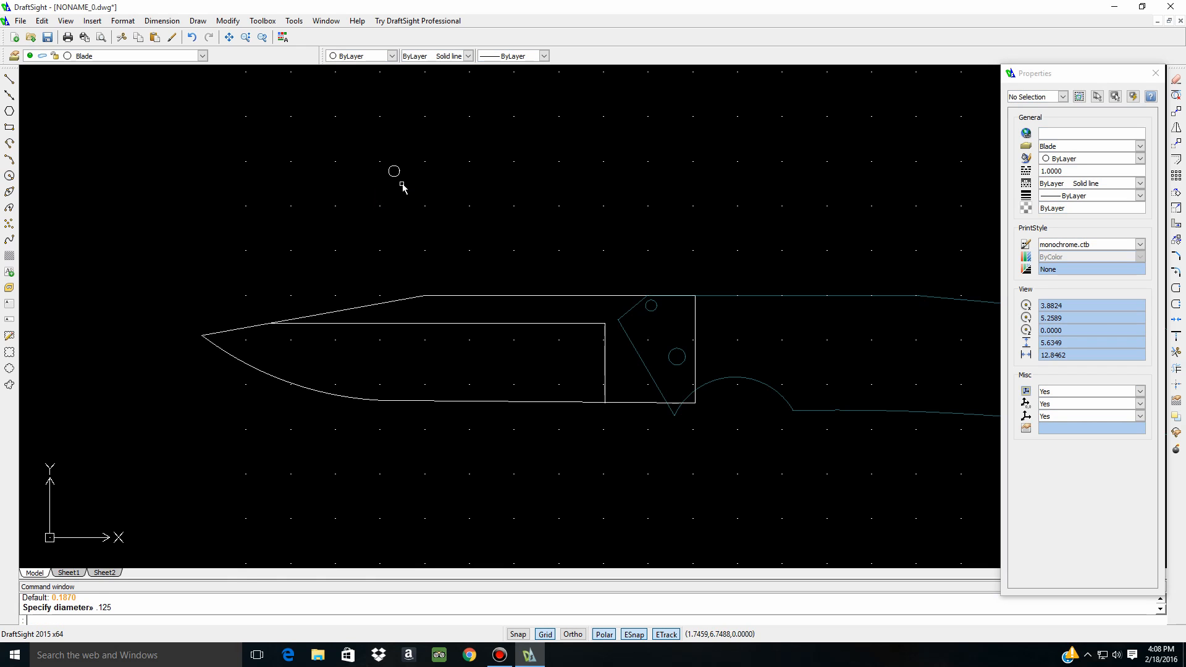
# Move the 0.125 circle by its center onto the center of the handle's small upper hole at about (4.53, 5.38) and clear the selection
pyautogui.click(395, 175)
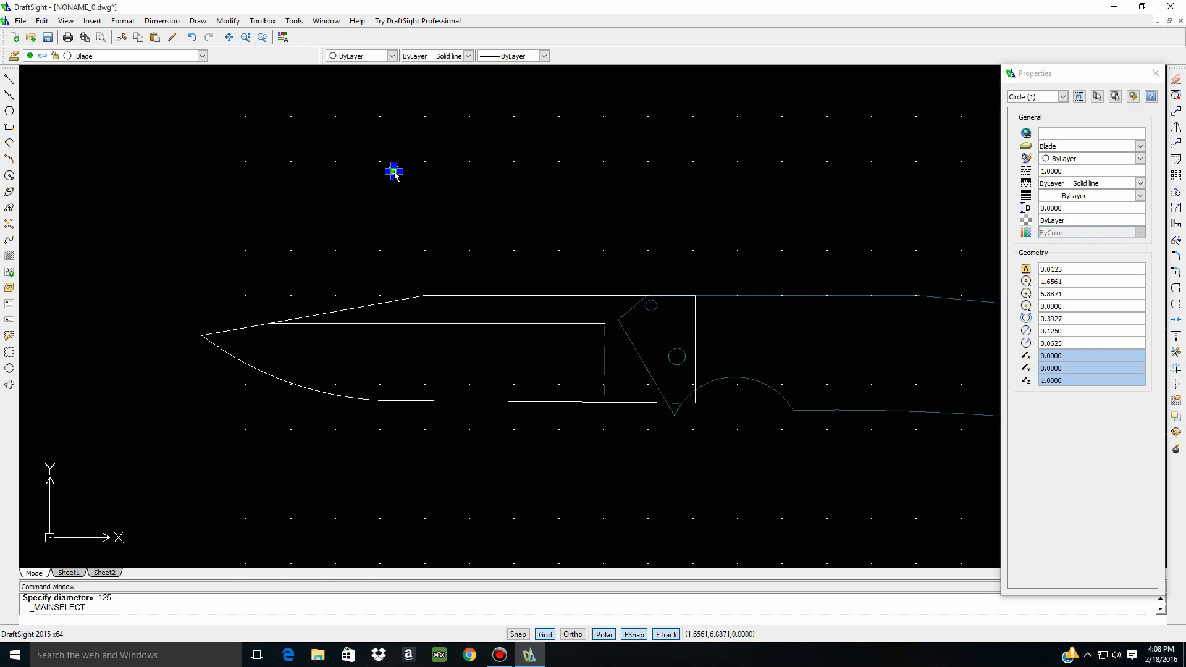
pyautogui.click(394, 172)
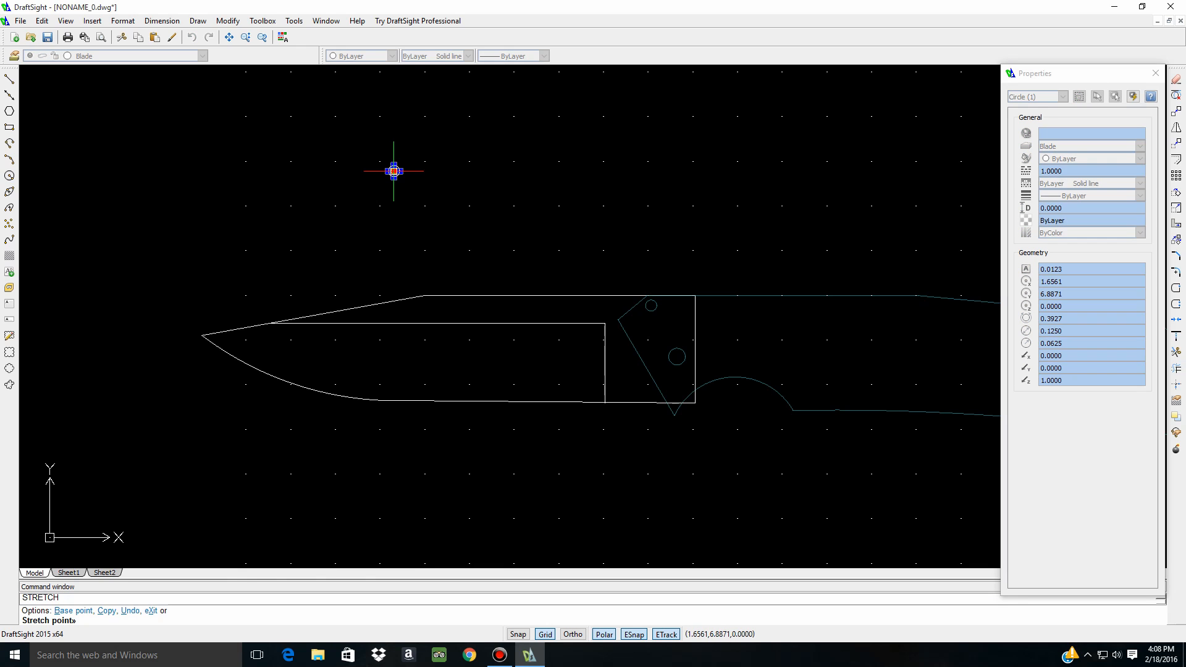
pyautogui.click(651, 305)
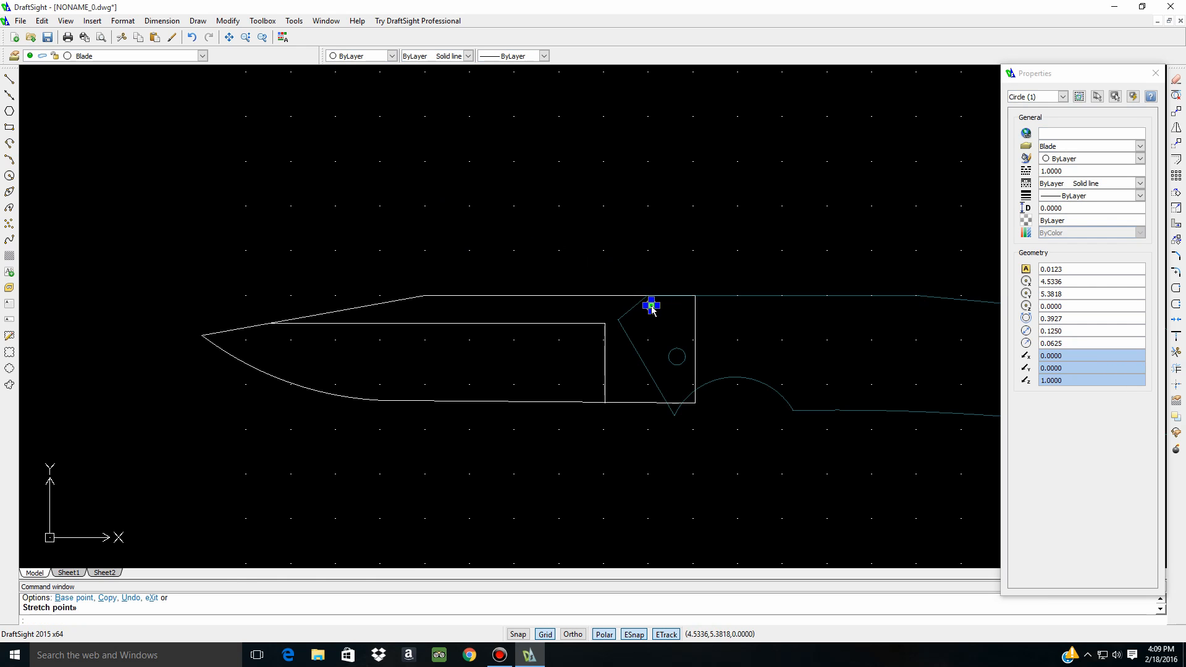
pyautogui.press('Escape')
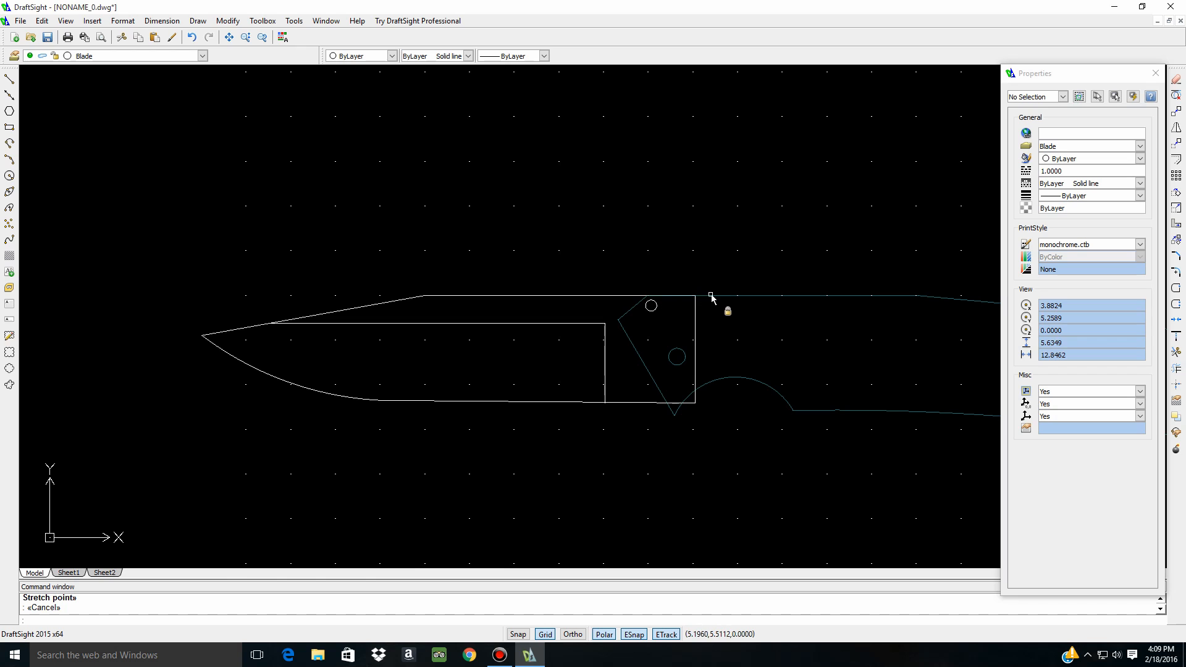
pyautogui.scroll(10, 657, 304)
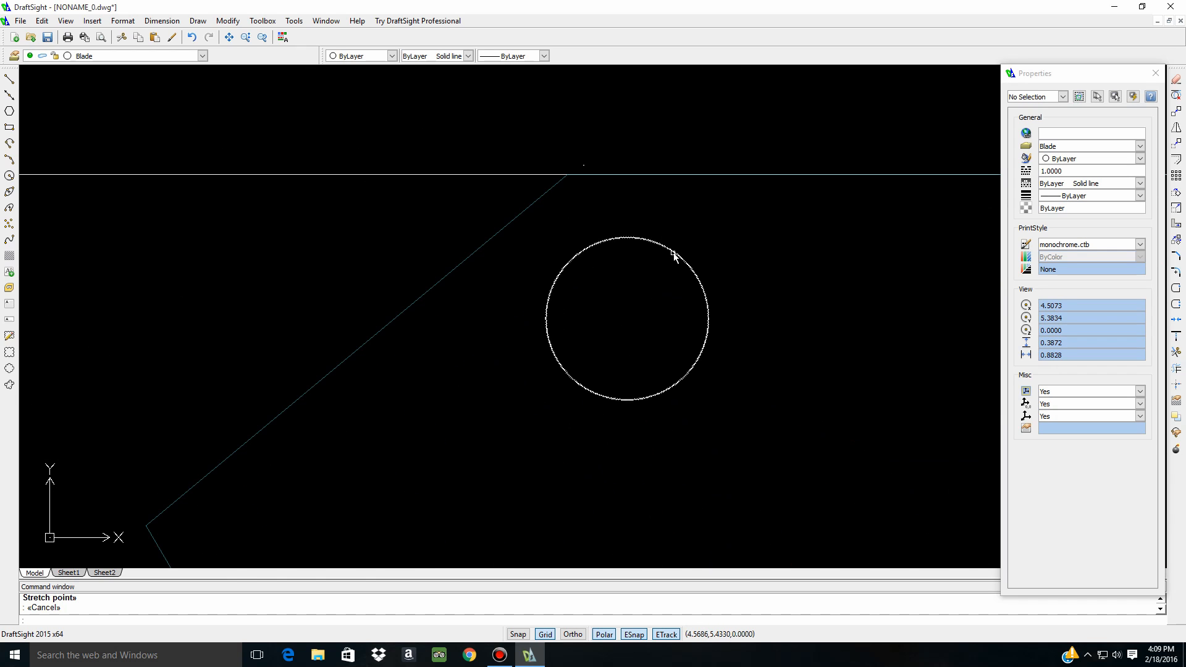
pyautogui.scroll(-8, 670, 264)
pyautogui.scroll(-2, 588, 339)
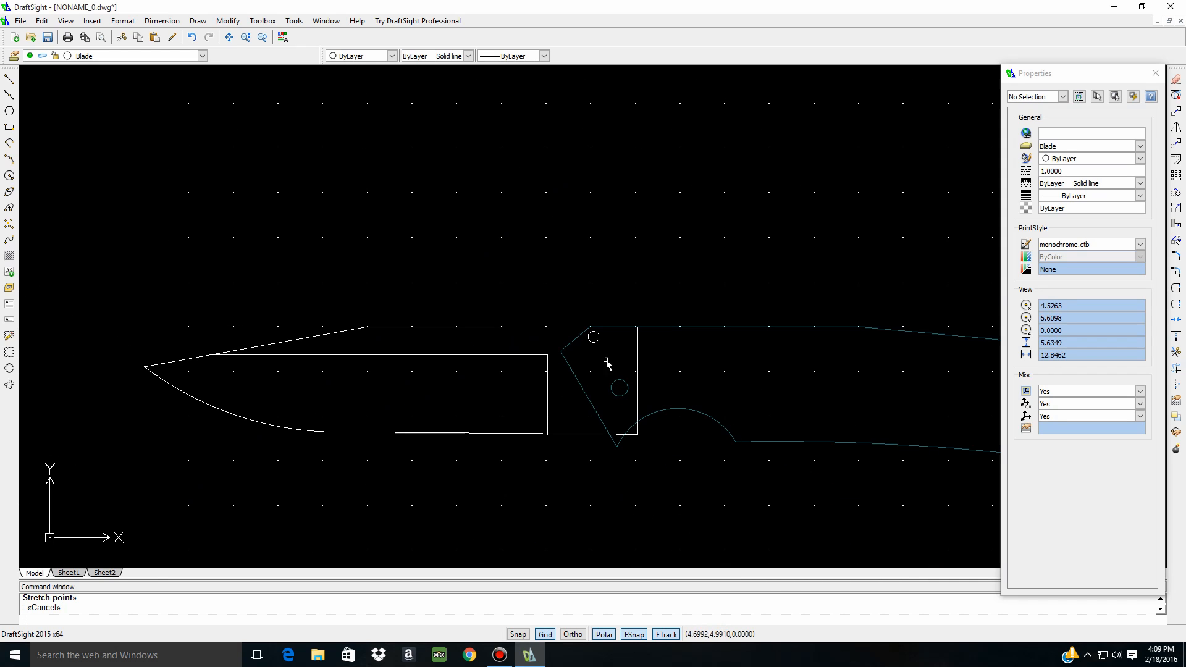
# Draw a circle with a diameter of 0.187 in the empty area above the blade, centered at about (1.94, 7.66)
pyautogui.scroll(-2, 375, 270)
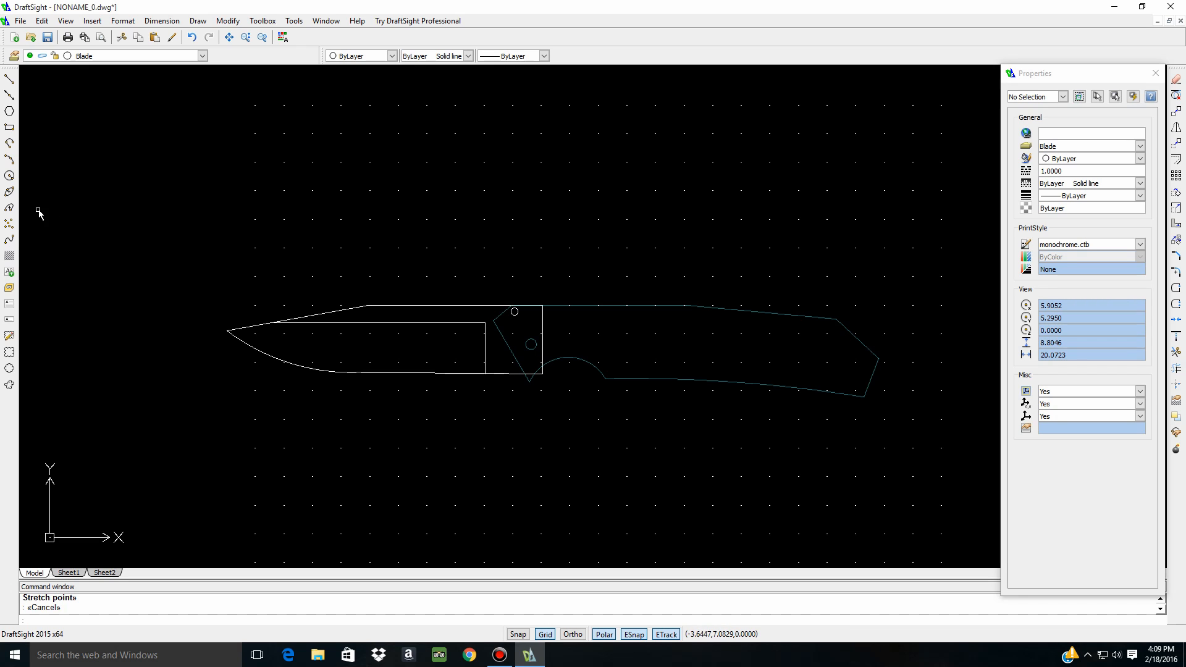
pyautogui.click(9, 176)
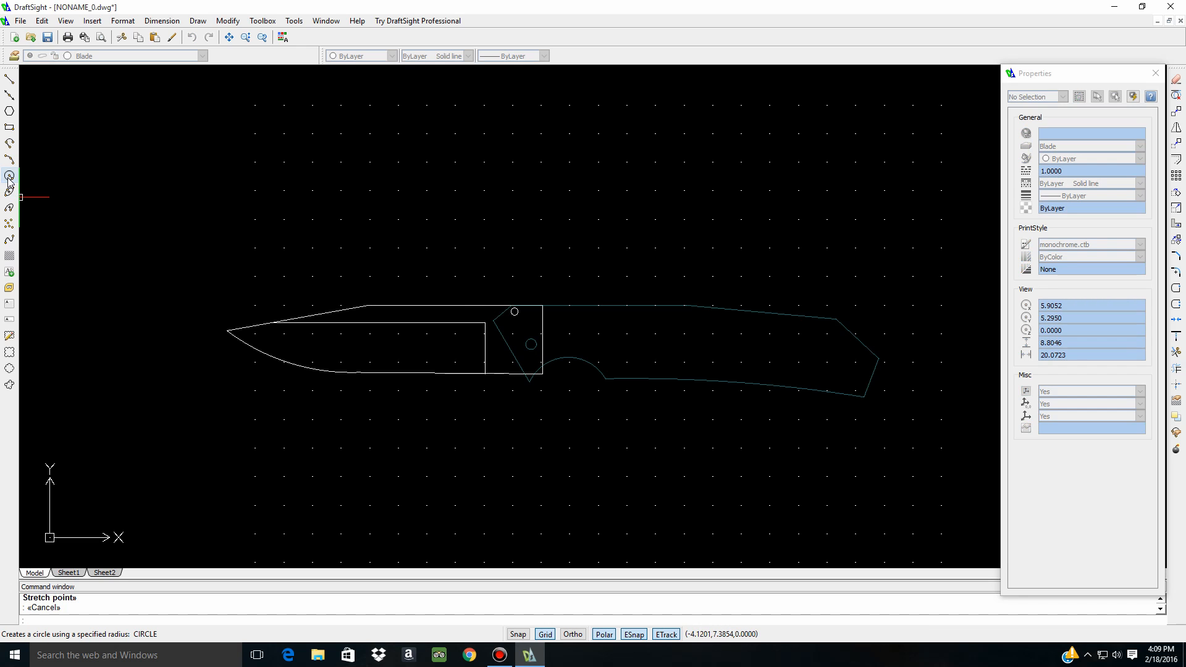
pyautogui.click(366, 182)
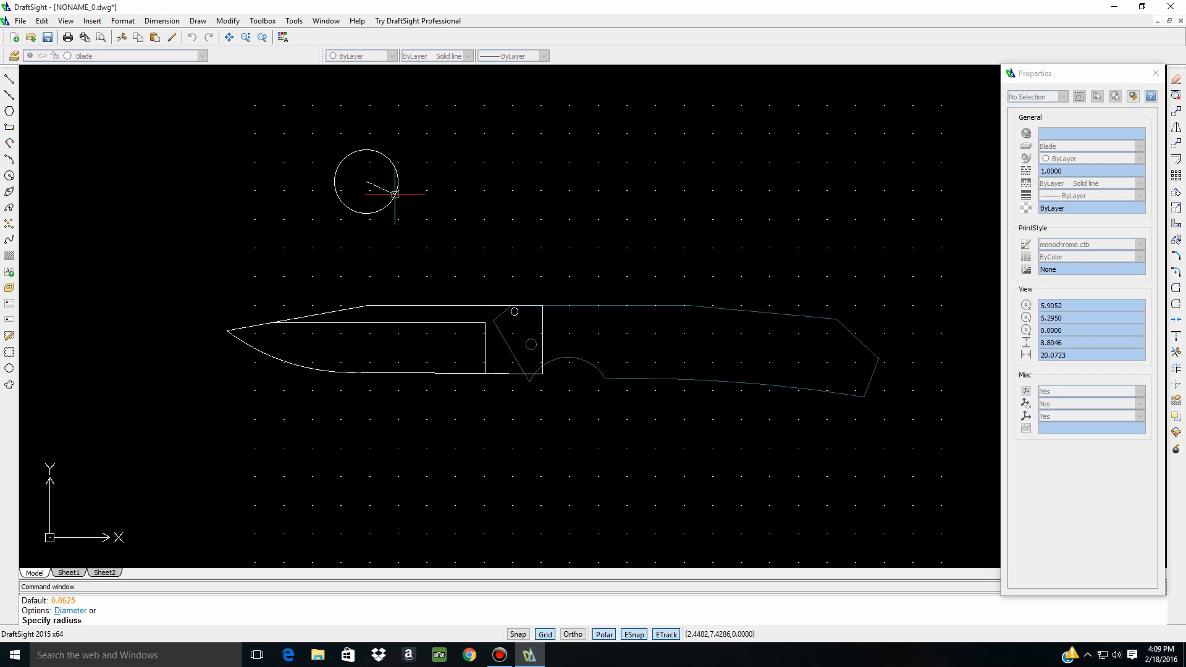
pyautogui.write('d')
pyautogui.press('Return')
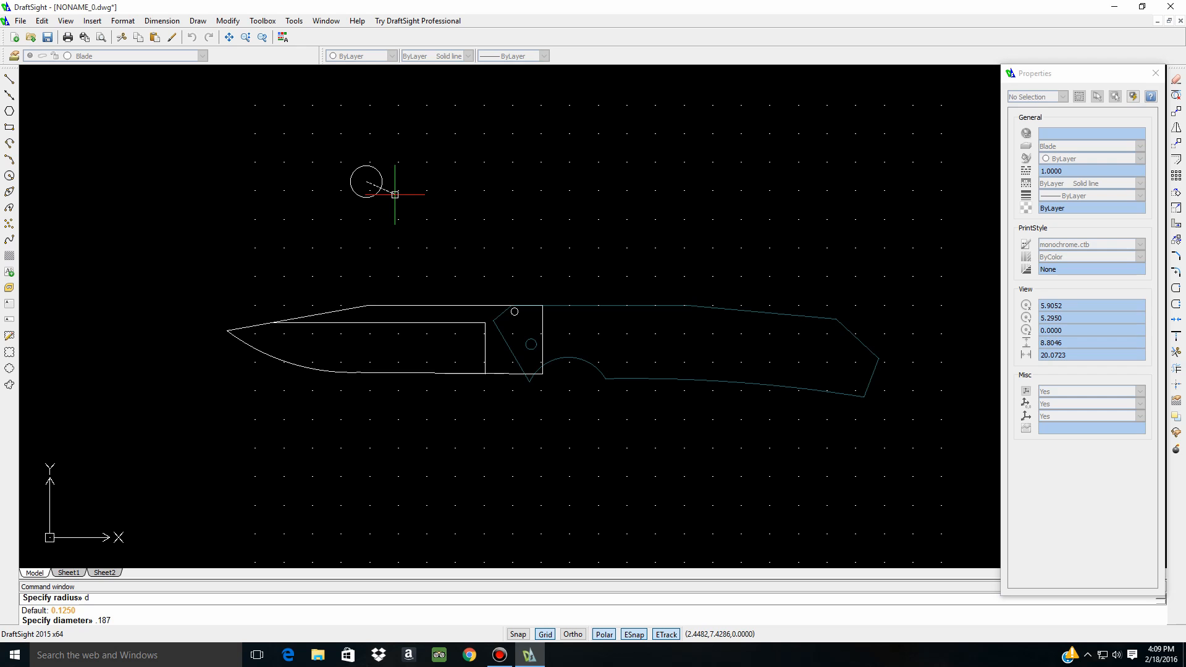
pyautogui.press('Return')
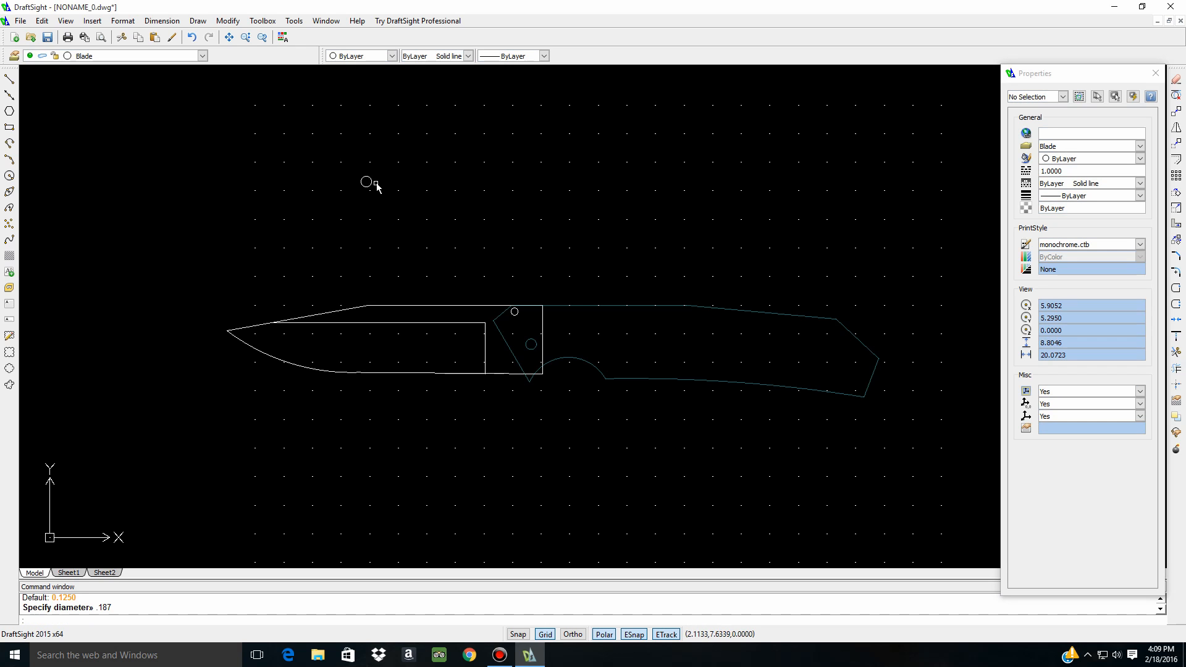
# Move the 0.187 circle by its center onto the center of the handle's larger hole at about (4.82, 4.81) and clear the selection
pyautogui.scroll(5, 364, 184)
pyautogui.click(394, 207)
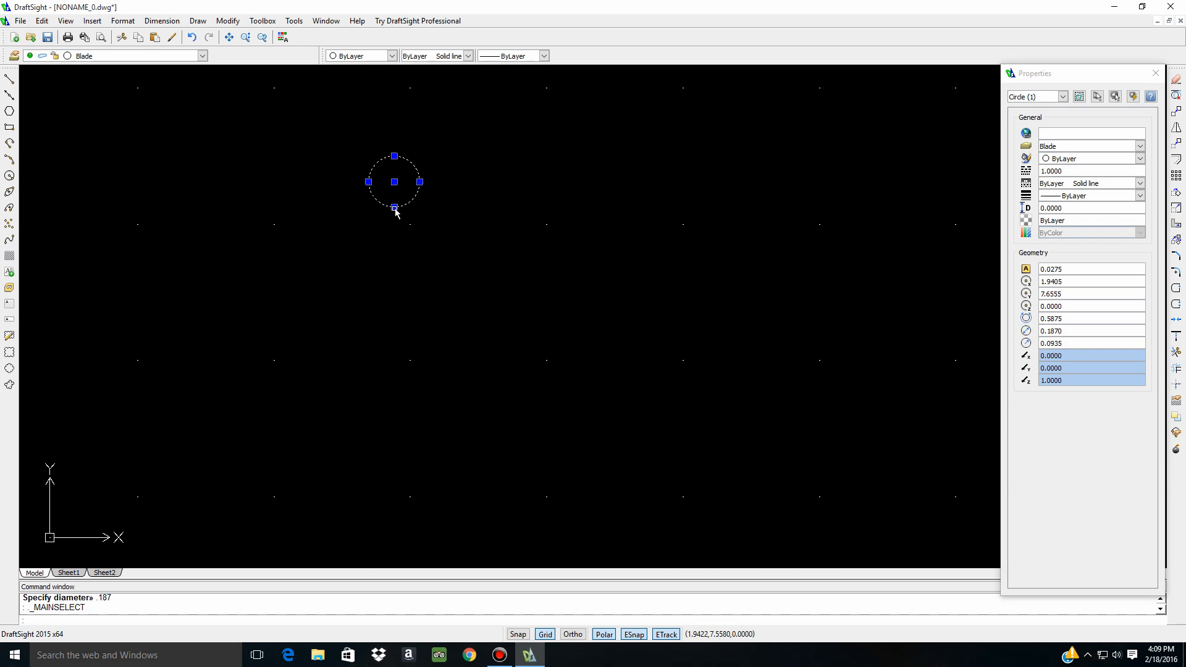
pyautogui.click(394, 183)
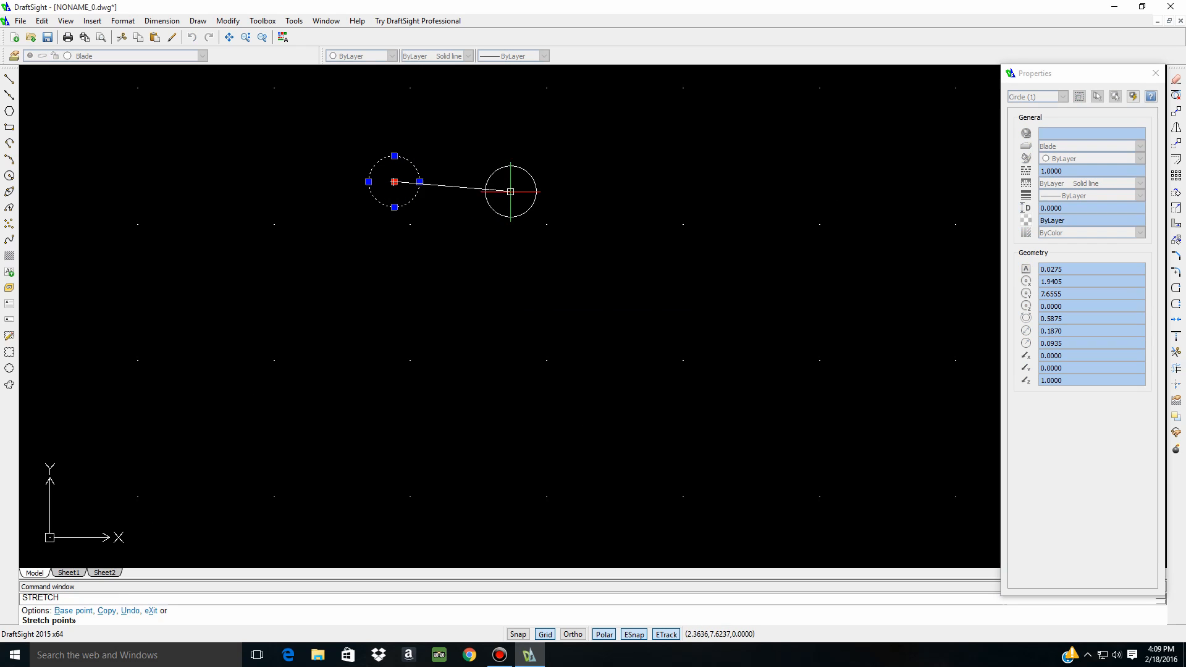
pyautogui.scroll(-5, 519, 210)
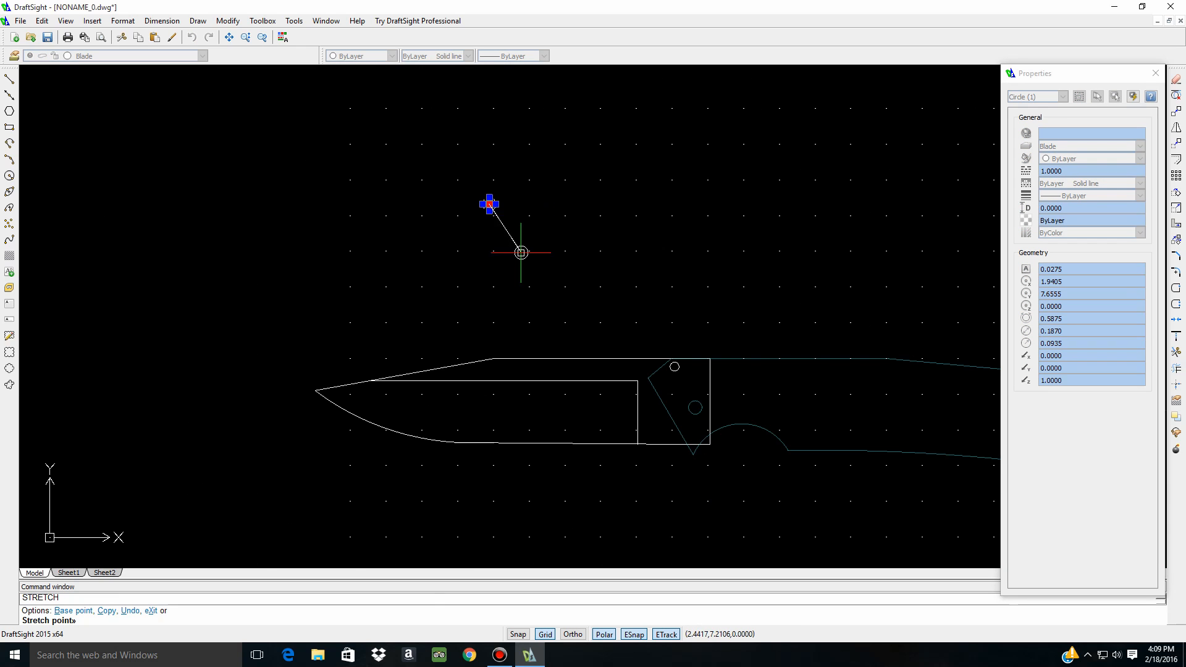
pyautogui.click(695, 407)
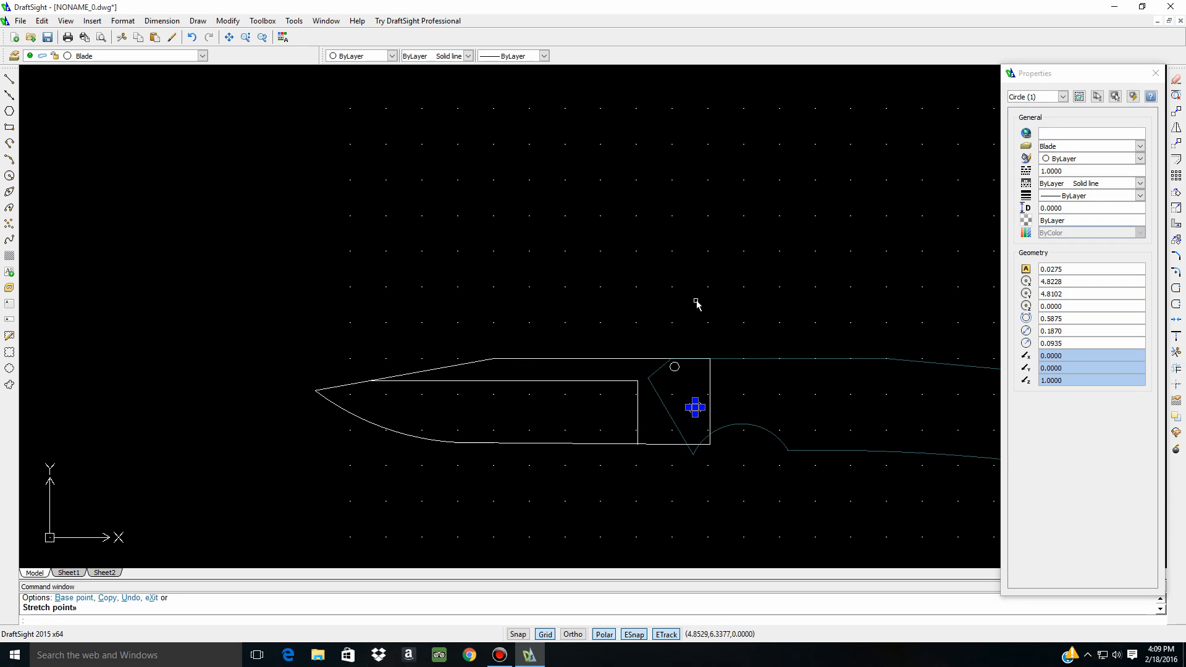
pyautogui.press('Escape')
# With Blade as the active layer, select the whole knife and rotate the unlocked blade geometry about the 0.187 hole's center, folding it over the handle
pyautogui.scroll(-3, 241, 420)
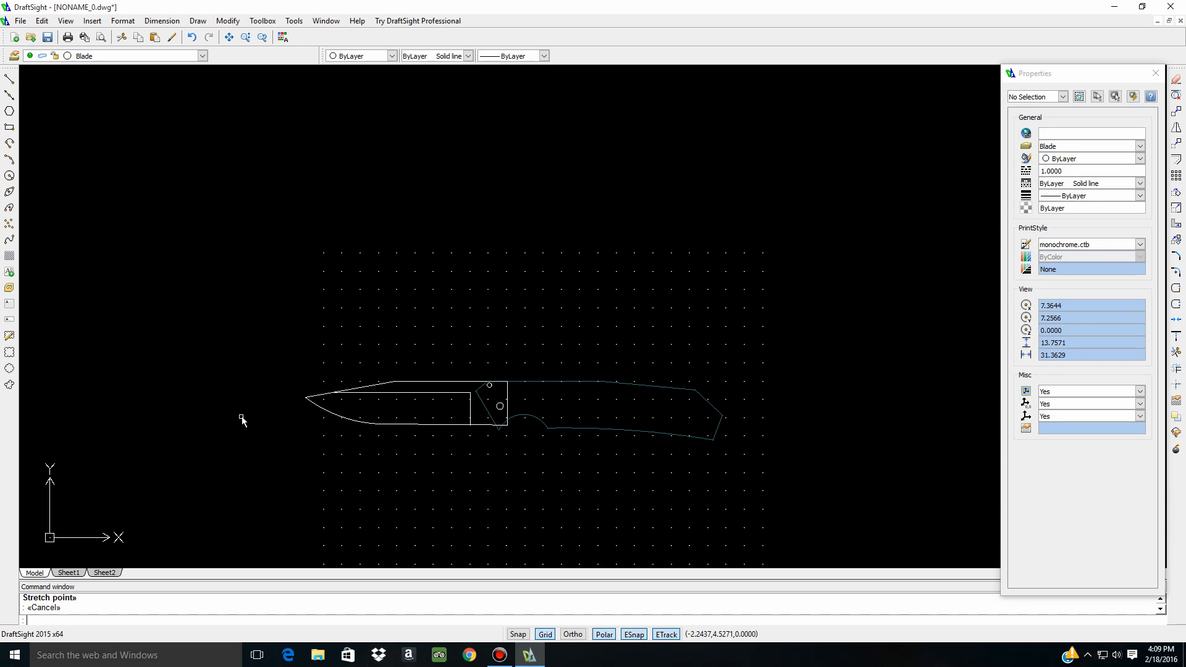
pyautogui.scroll(2, 518, 473)
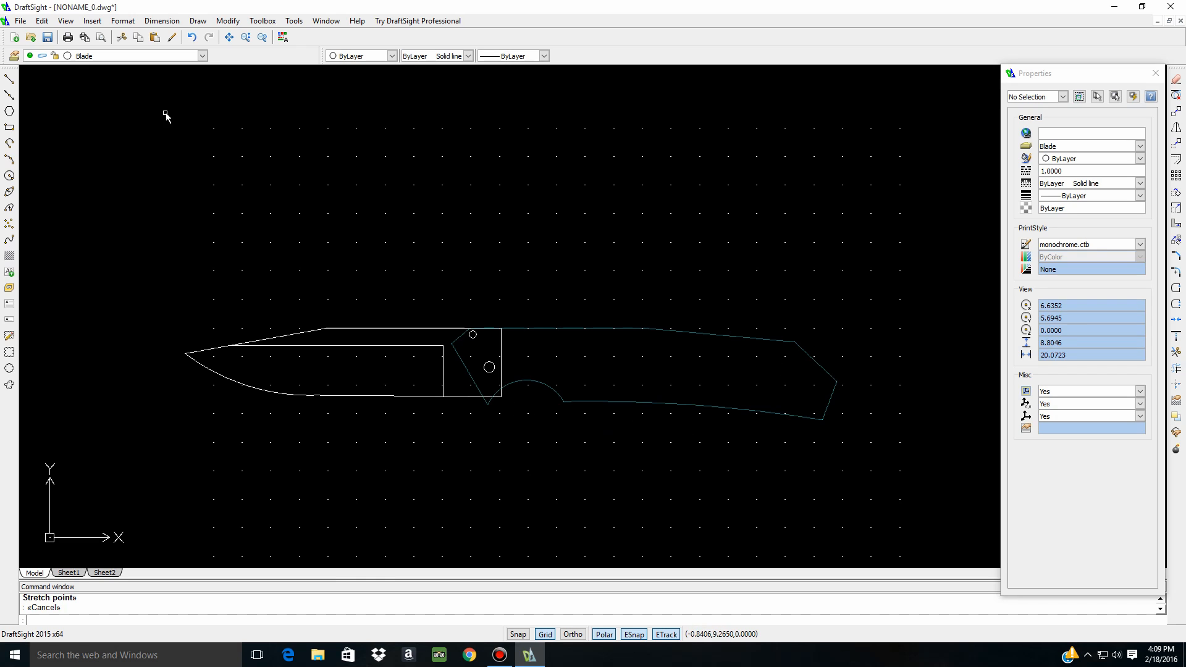
pyautogui.click(202, 56)
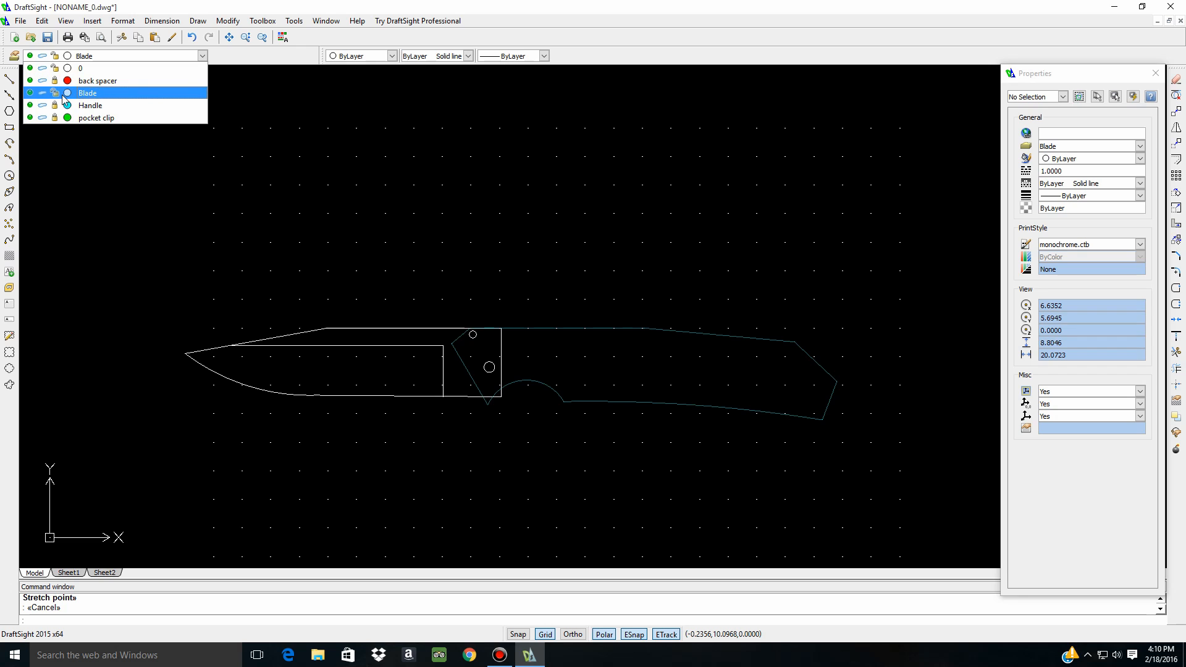
pyautogui.click(90, 92)
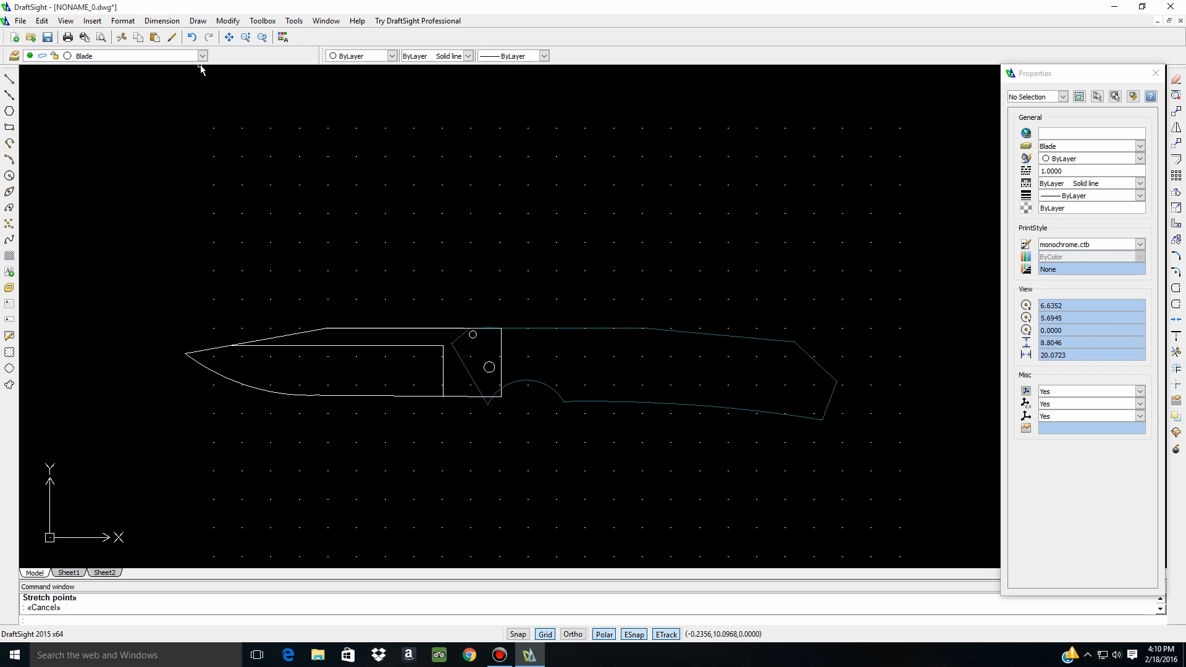
pyautogui.click(171, 246)
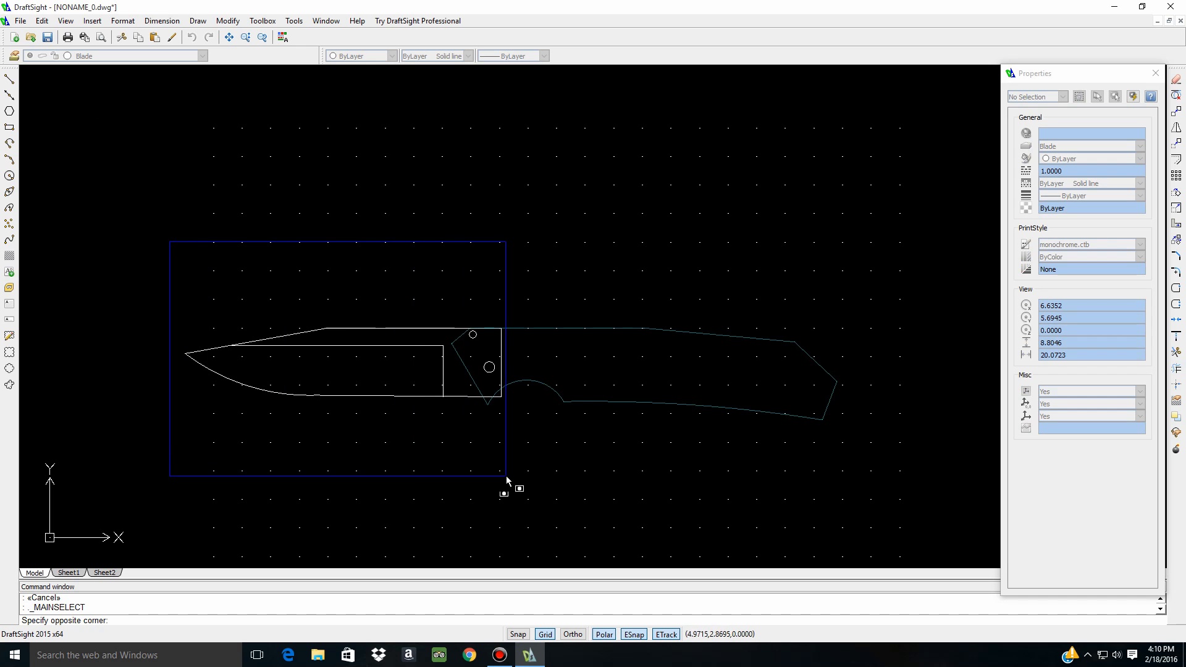
pyautogui.click(533, 460)
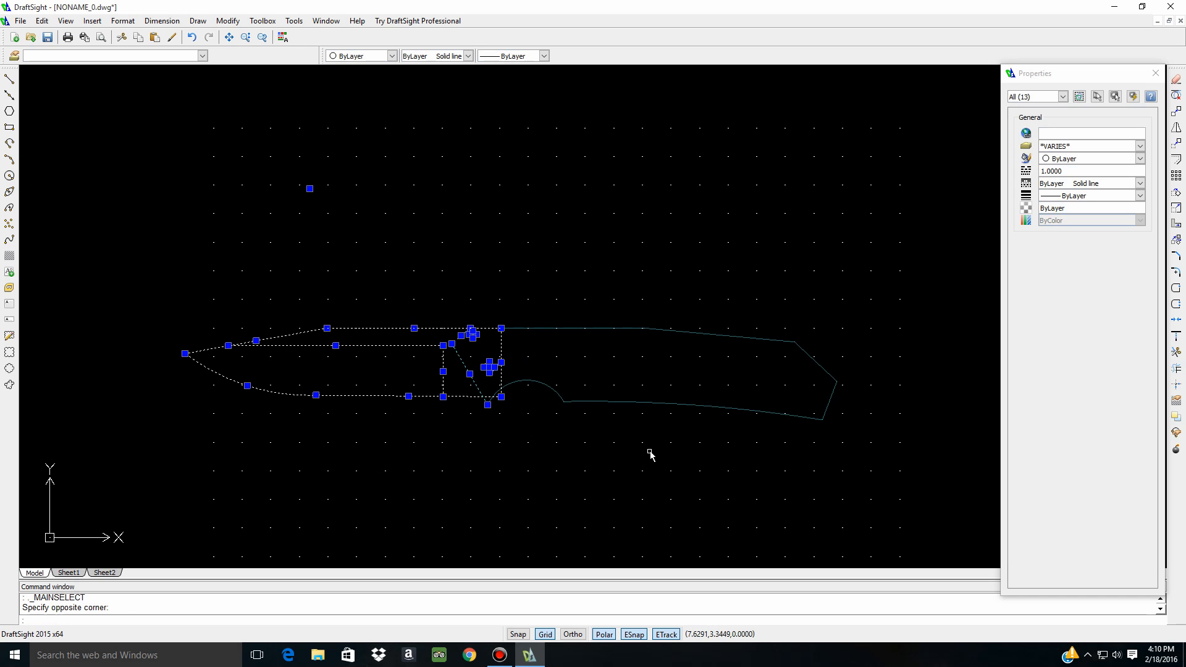
pyautogui.click(862, 247)
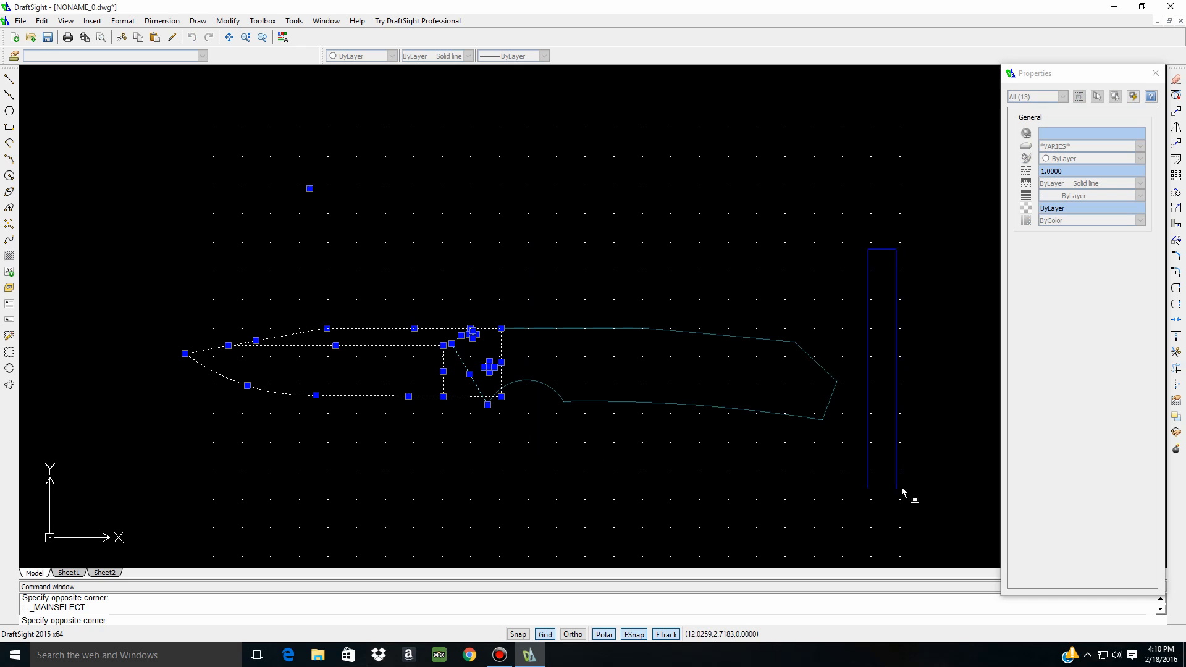
pyautogui.click(164, 461)
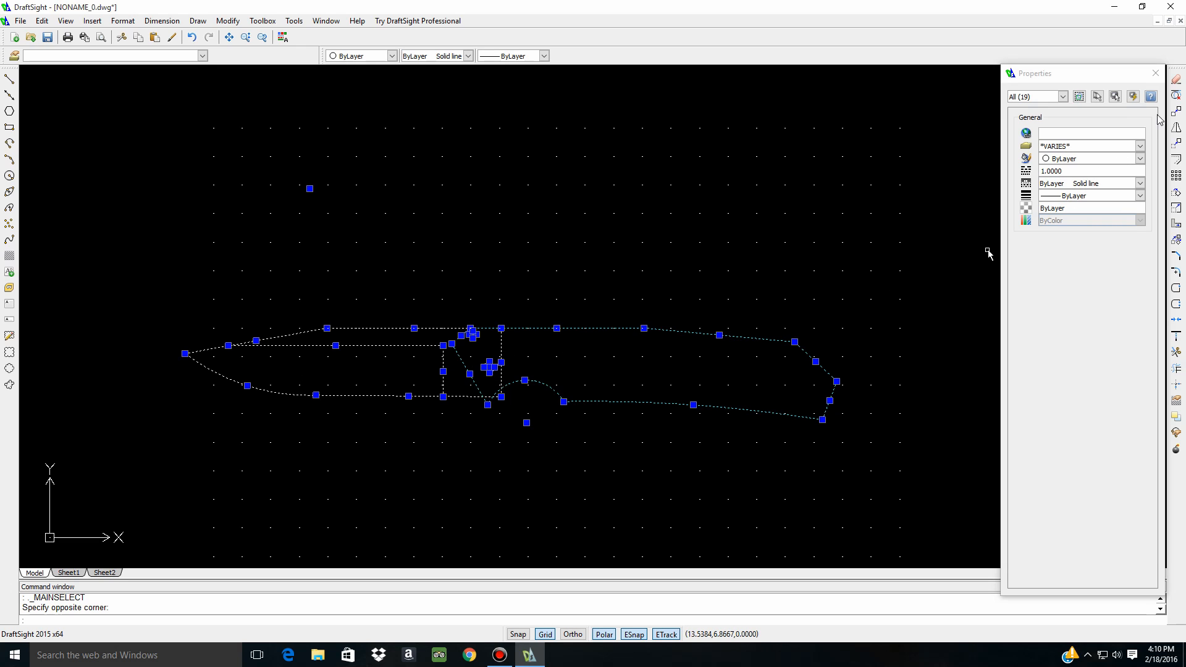
pyautogui.click(1177, 194)
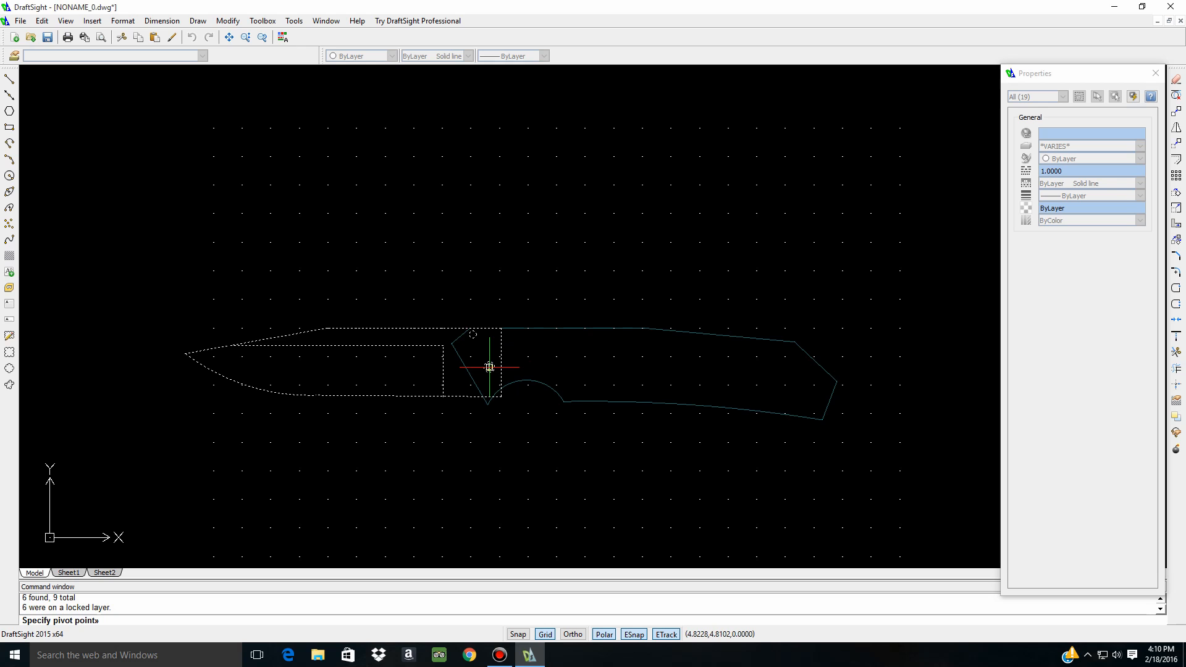
pyautogui.click(489, 367)
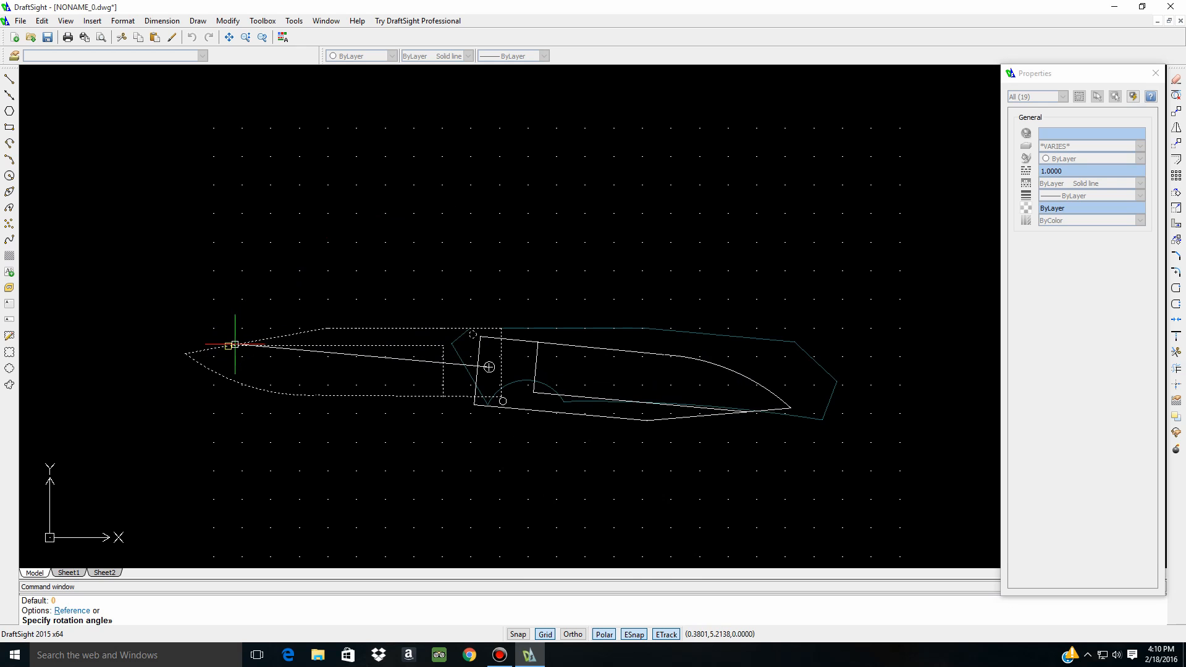
pyautogui.click(172, 344)
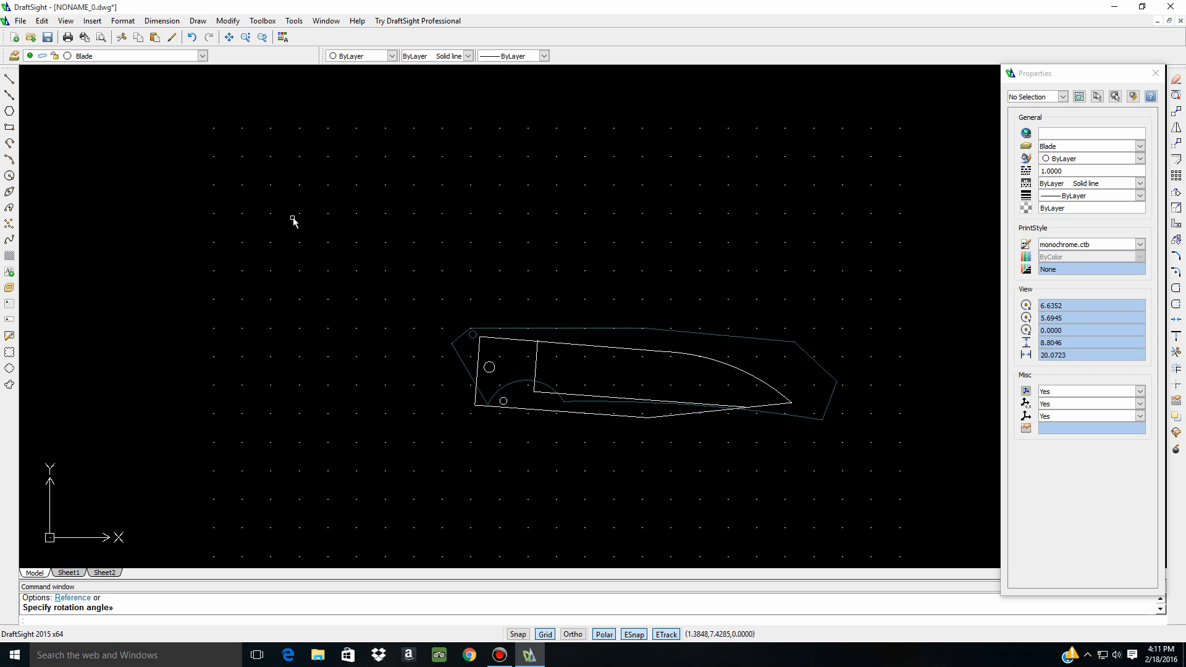
pyautogui.press('Escape')
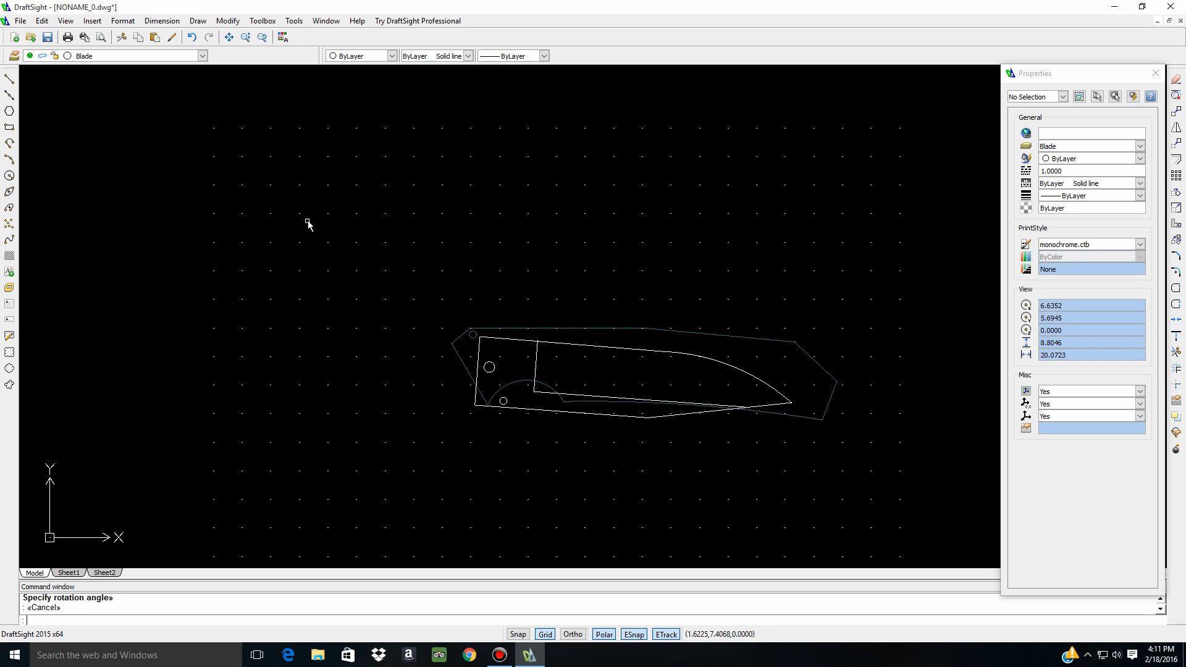
# Lock the Blade layer, unlock the Handle layer, and make Handle the active layer
pyautogui.click(202, 56)
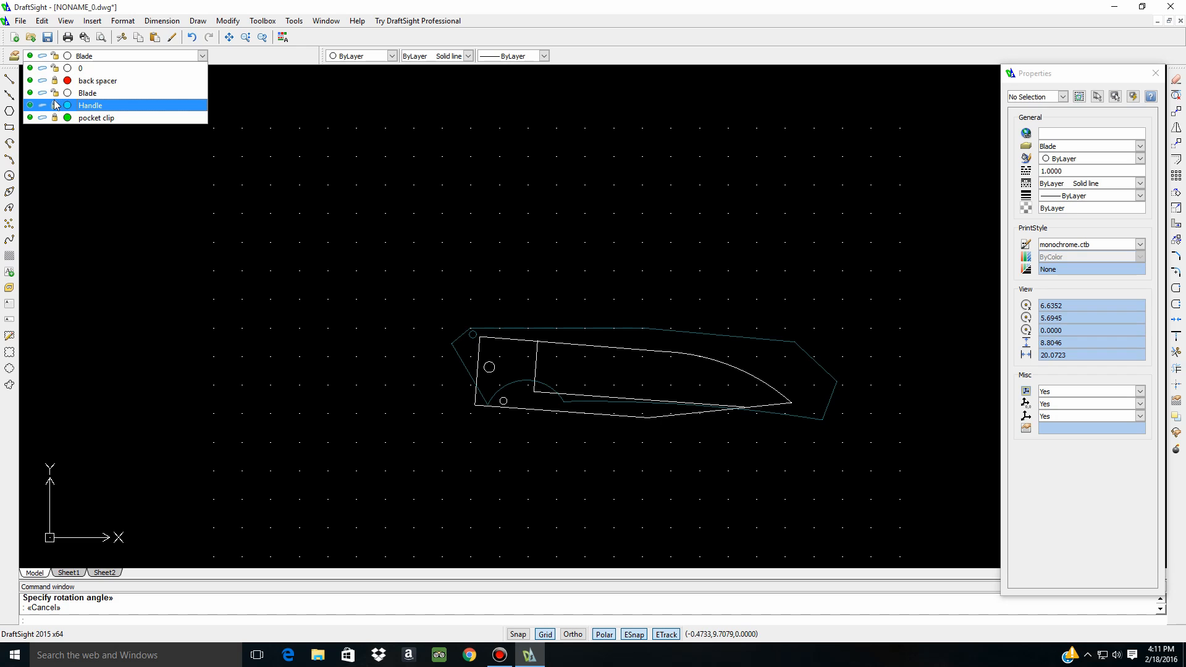
pyautogui.click(54, 93)
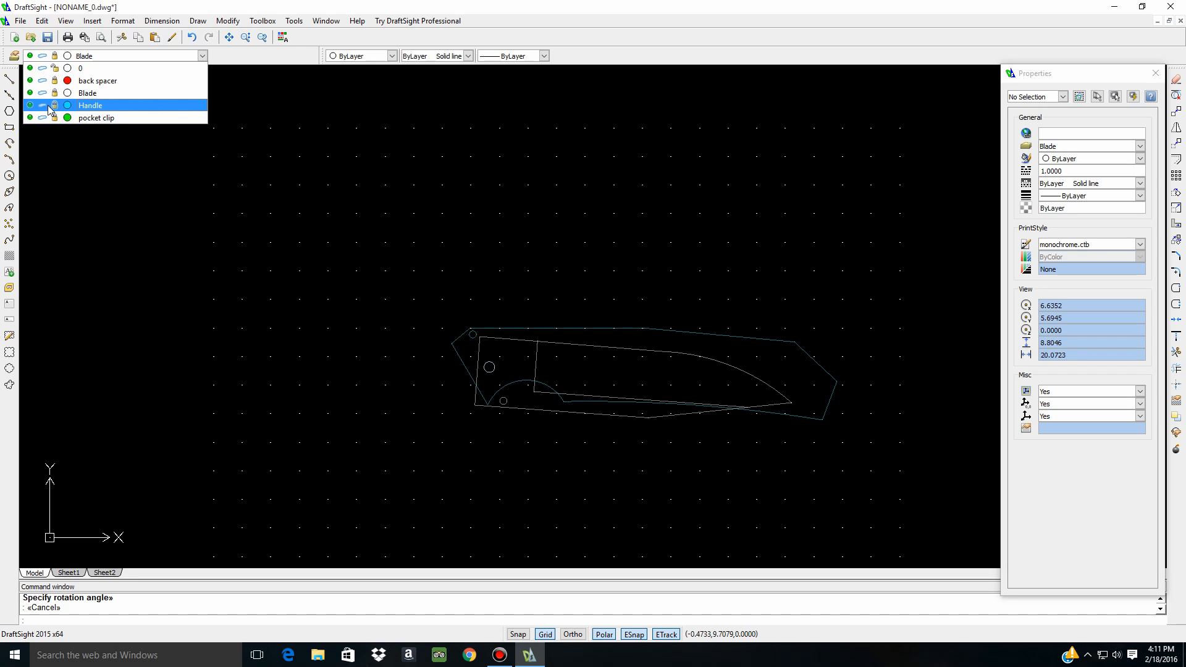
pyautogui.click(53, 106)
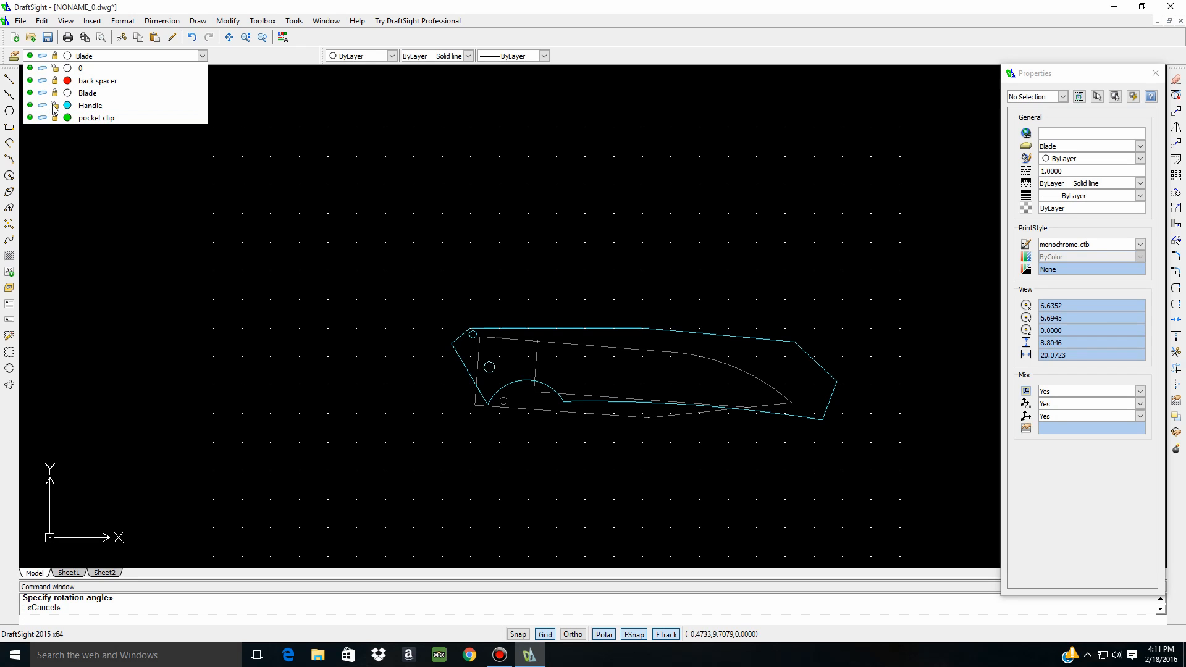
pyautogui.click(91, 106)
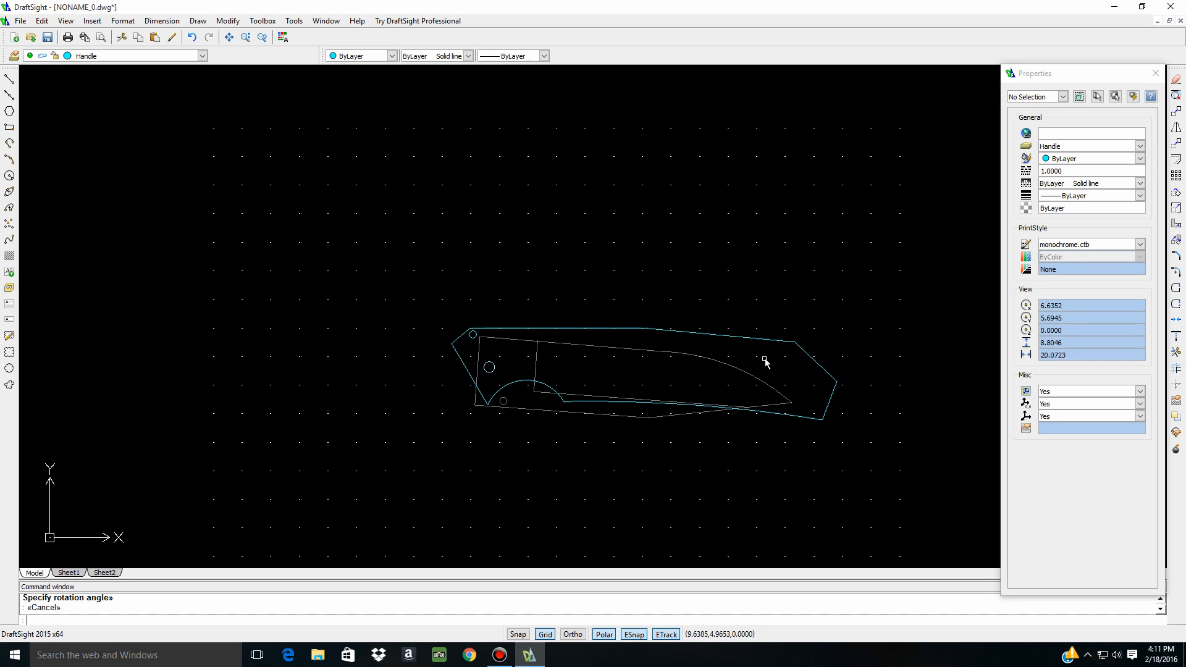
# Stretch the shared endpoint of the handle's bottom arc and rear edge inward to about (10.27, 4.09), then clear the selection
pyautogui.scroll(2, 792, 407)
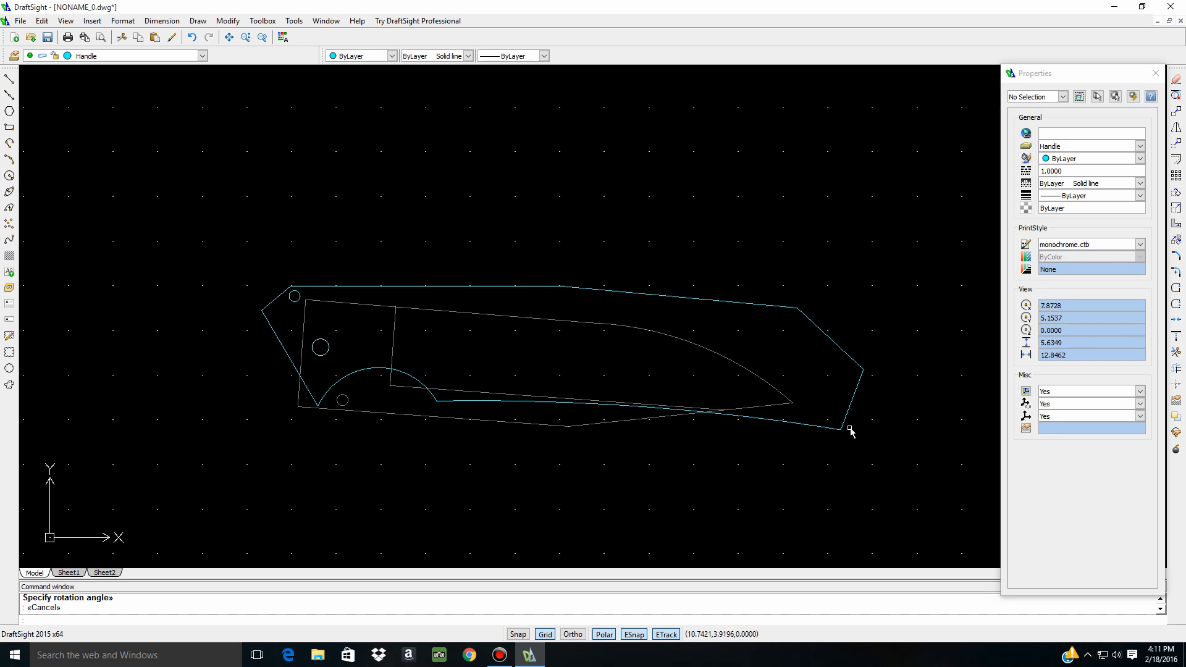
pyautogui.click(819, 431)
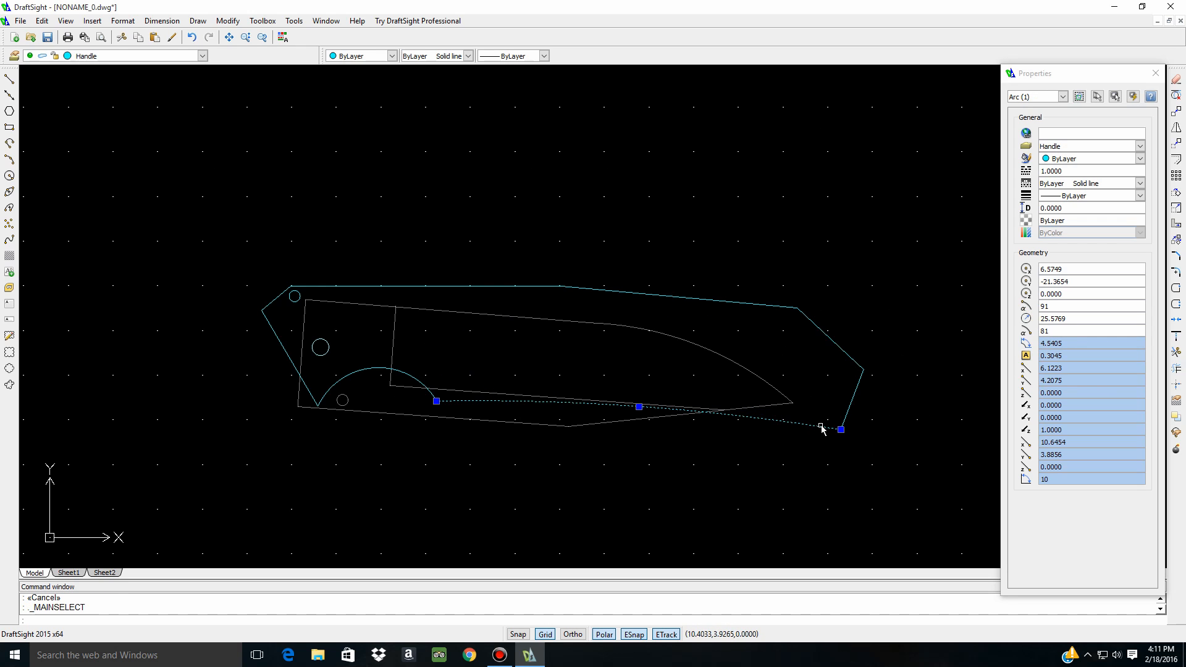
pyautogui.click(848, 409)
pyautogui.click(850, 407)
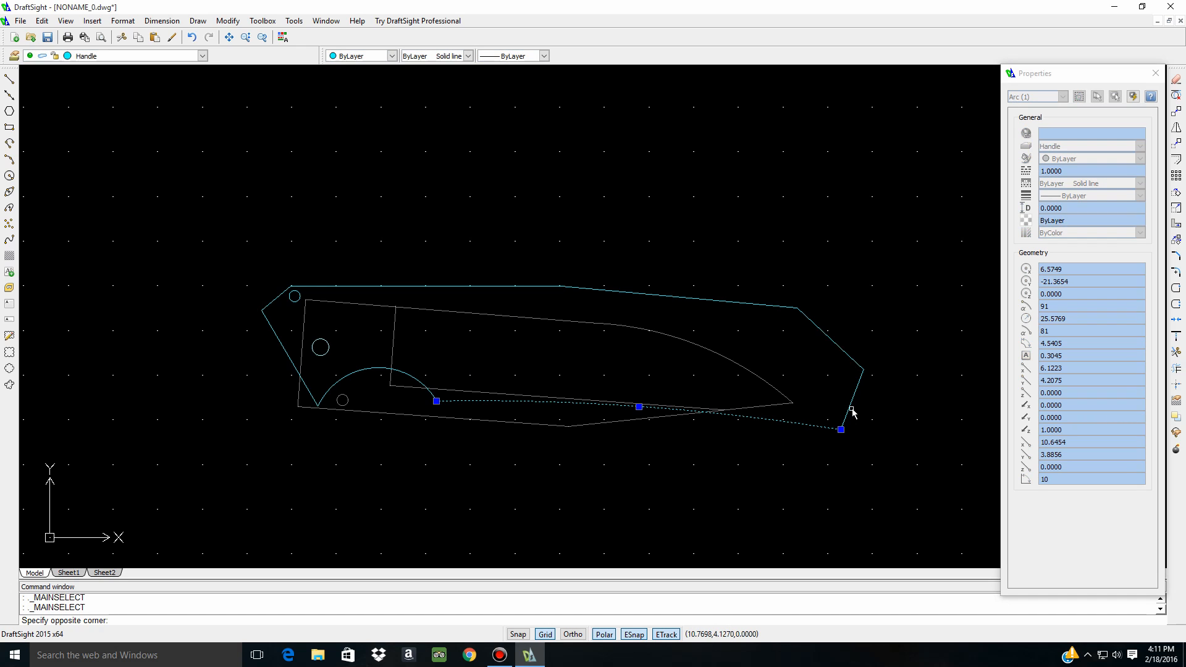
pyautogui.click(850, 408)
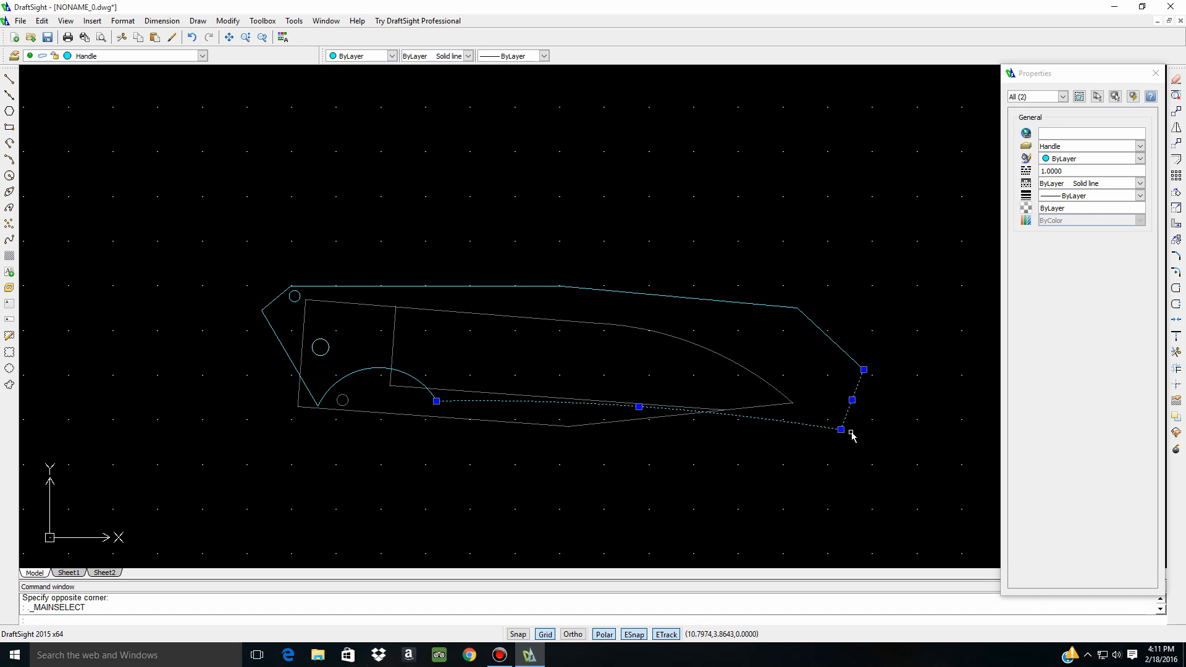
pyautogui.click(841, 429)
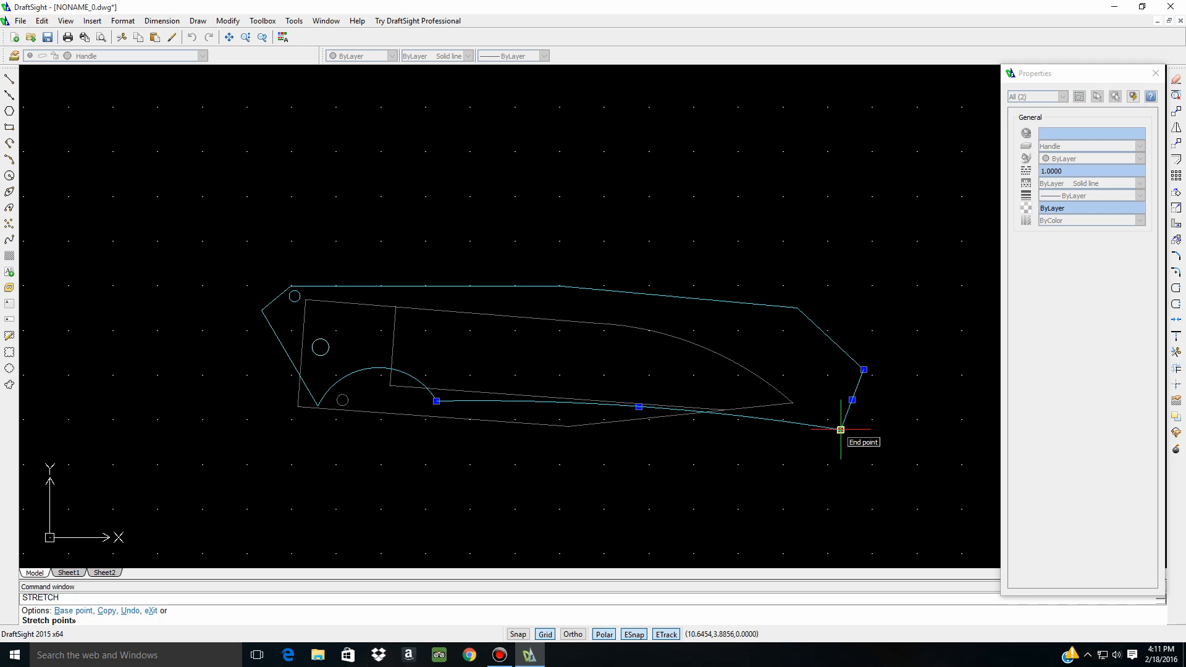
pyautogui.click(806, 412)
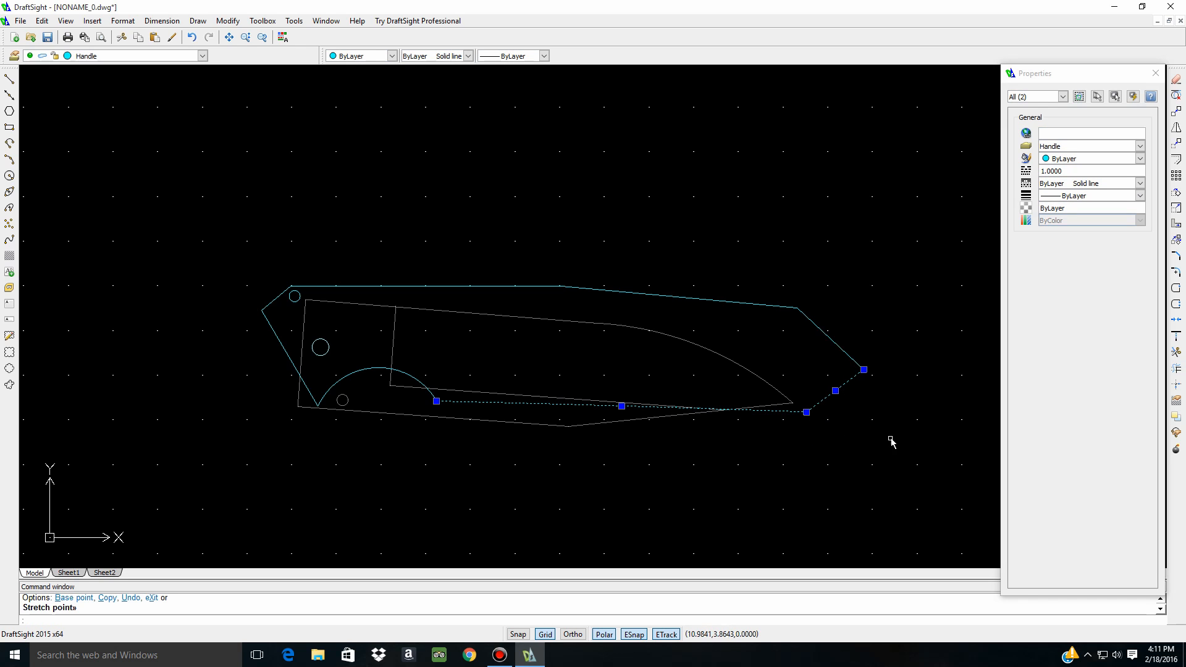
pyautogui.press('Escape')
# Stretch the handle's rear tip to about (10.38, 4.62) and its upper rear corner to about (9.82, 5.12), closer to the folded blade
pyautogui.click(853, 379)
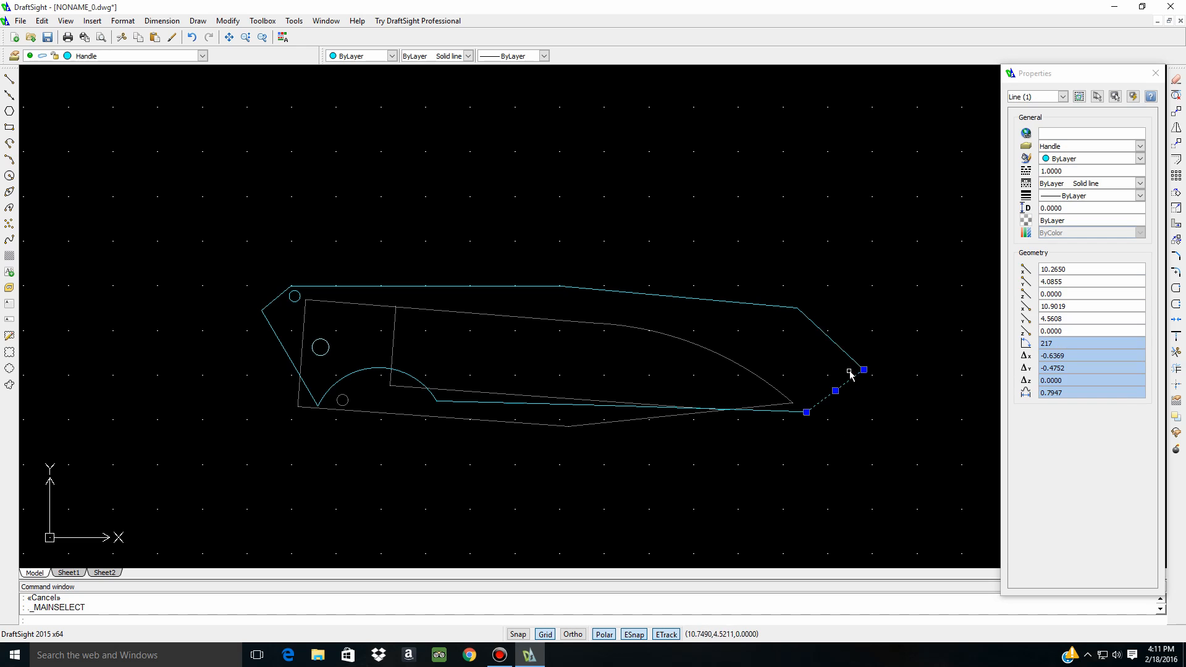
pyautogui.click(849, 356)
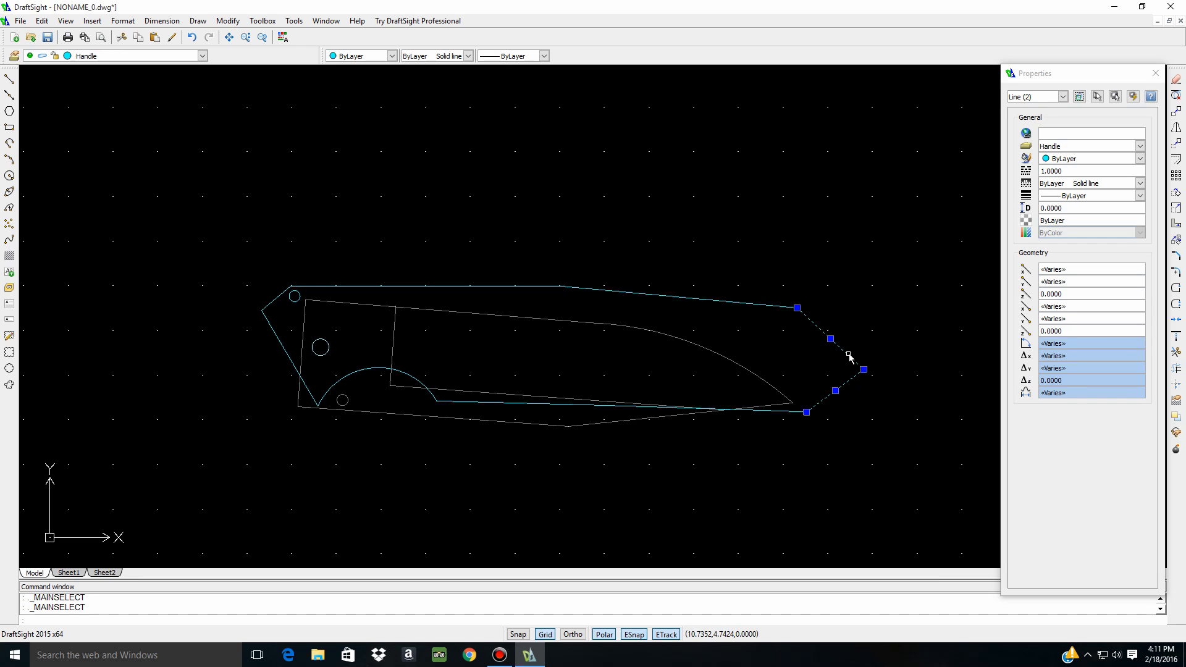
pyautogui.click(754, 304)
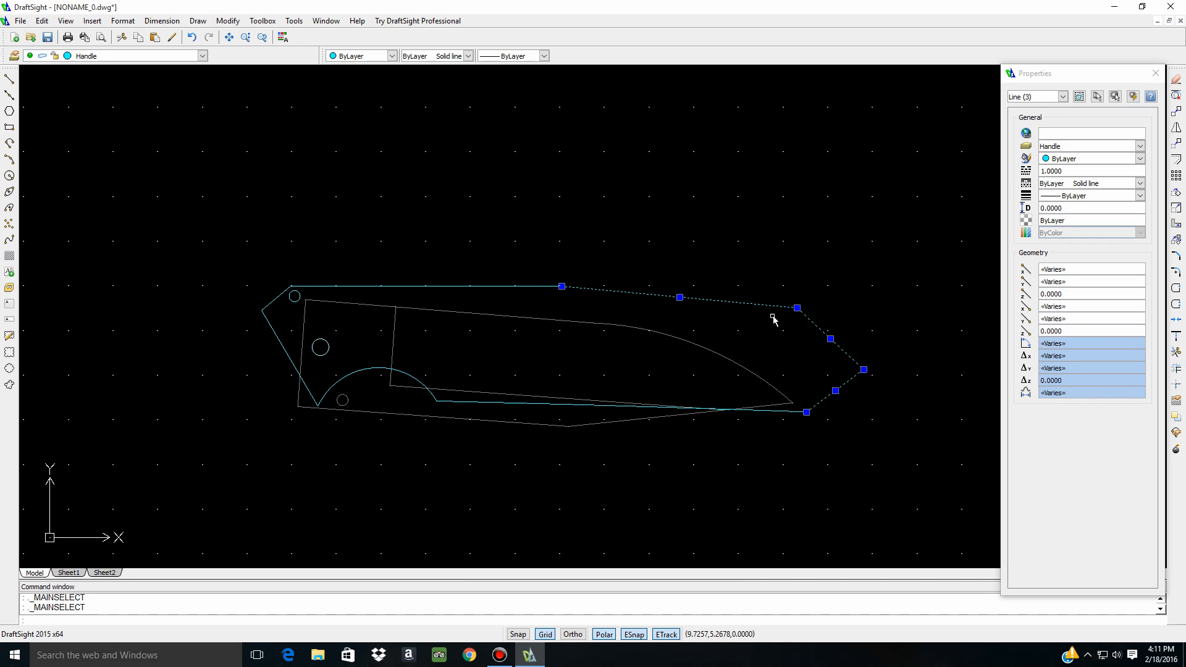
pyautogui.click(865, 370)
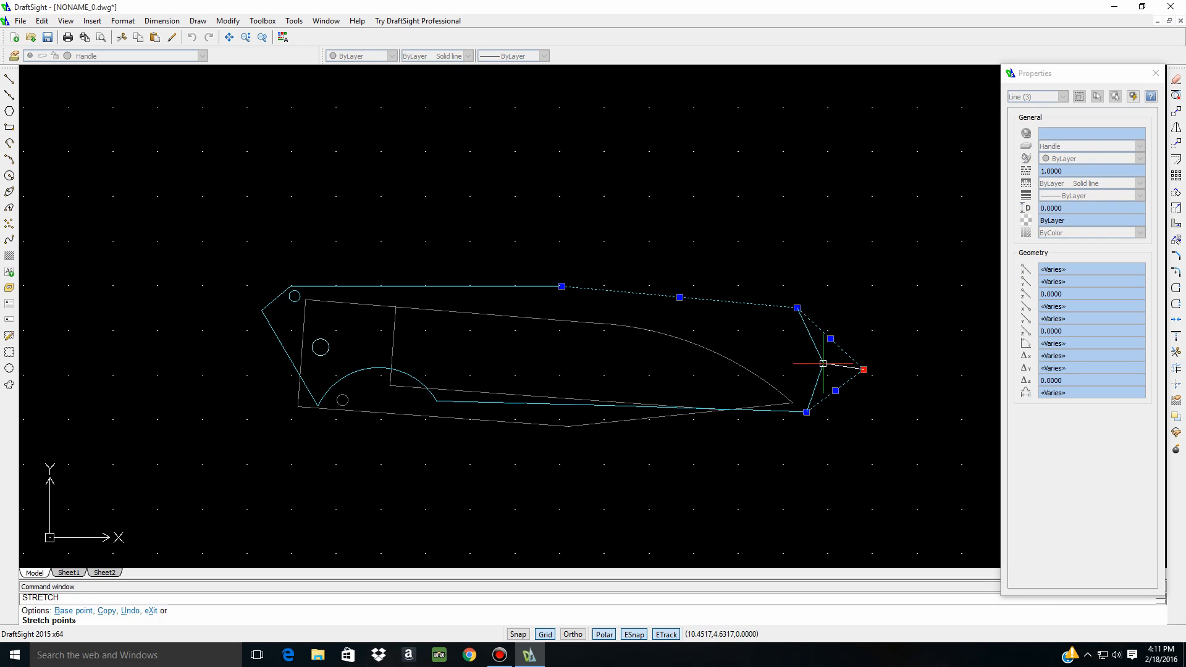
pyautogui.click(816, 365)
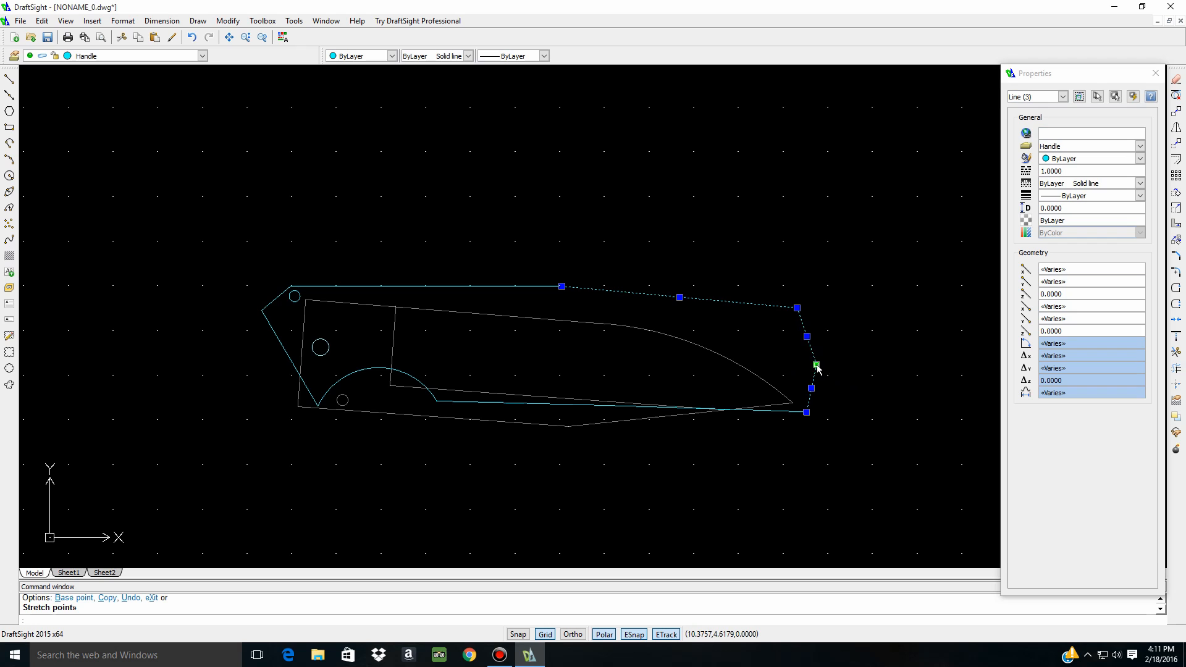
pyautogui.click(797, 308)
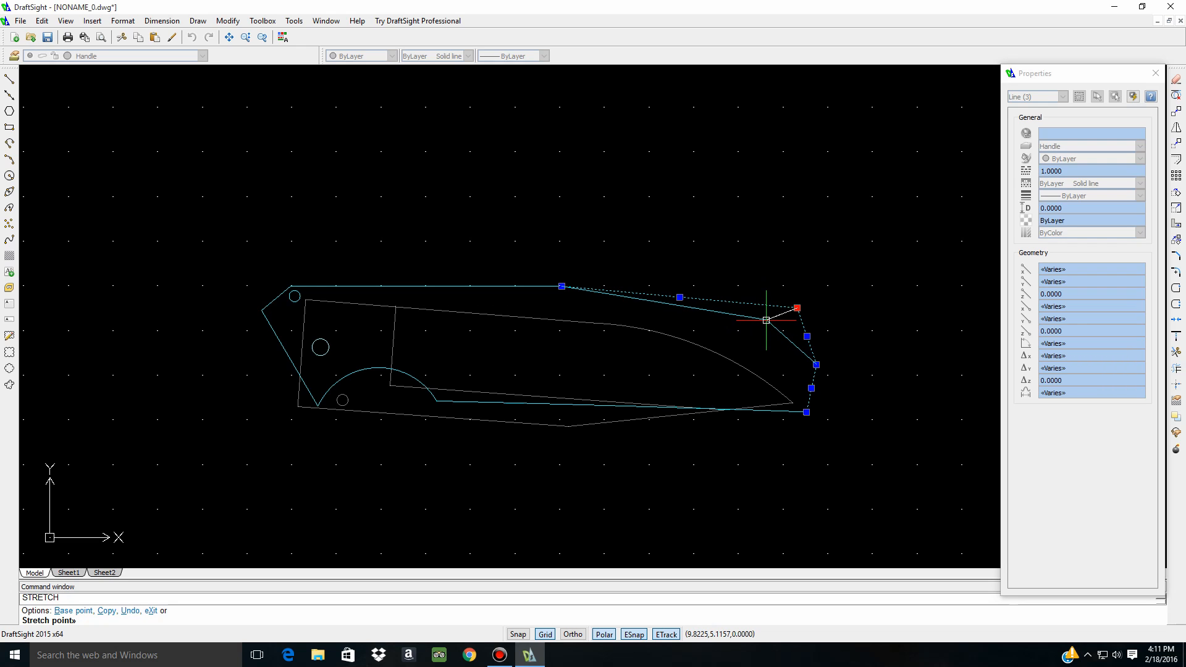
pyautogui.press('Escape')
pyautogui.press('Escape')
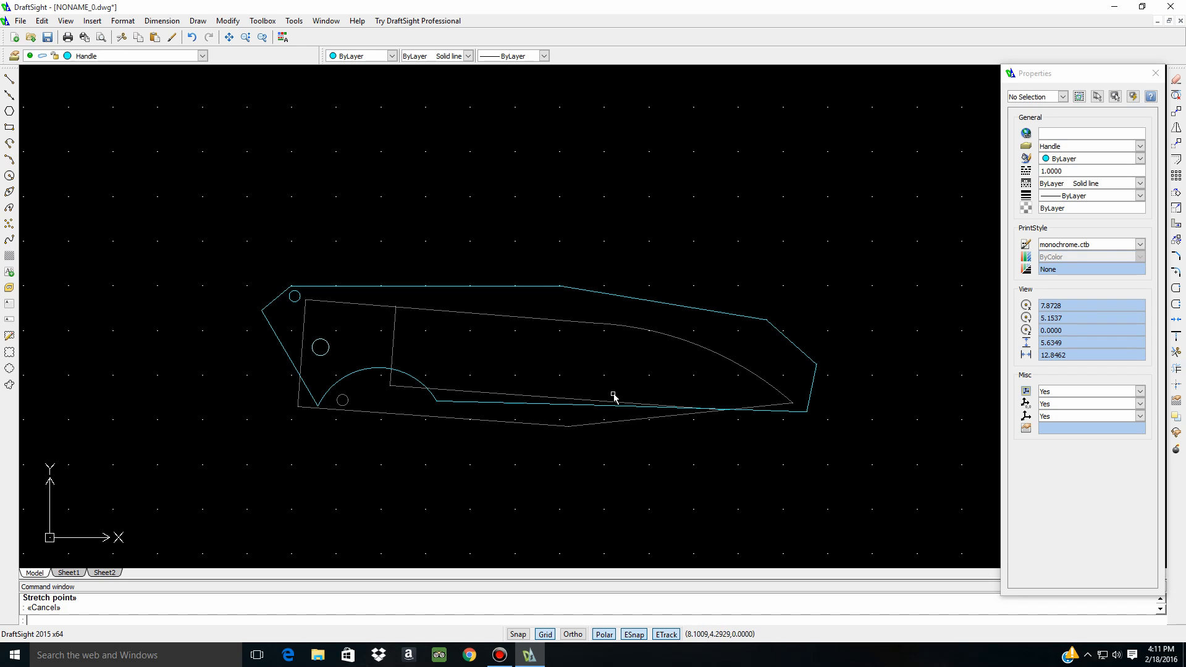
# Stretch the handle's lower rear corner straight down to about (10.27, 3.97), keeping the bottom arc and rear edge joined
pyautogui.click(794, 411)
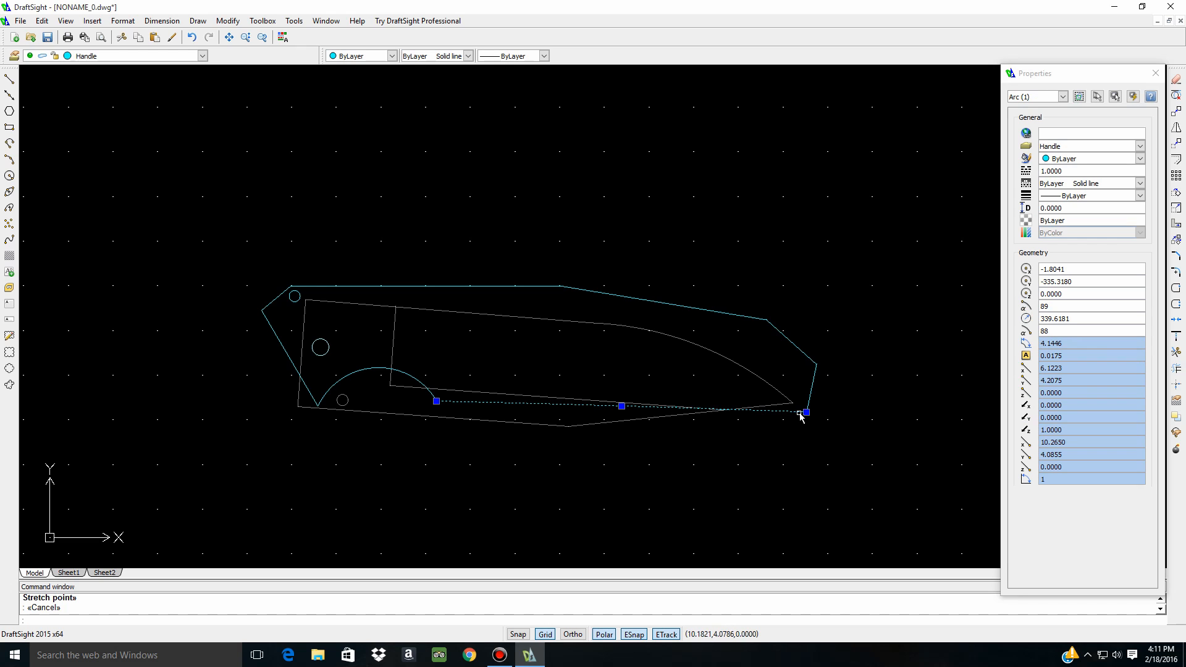
pyautogui.click(809, 402)
pyautogui.click(806, 412)
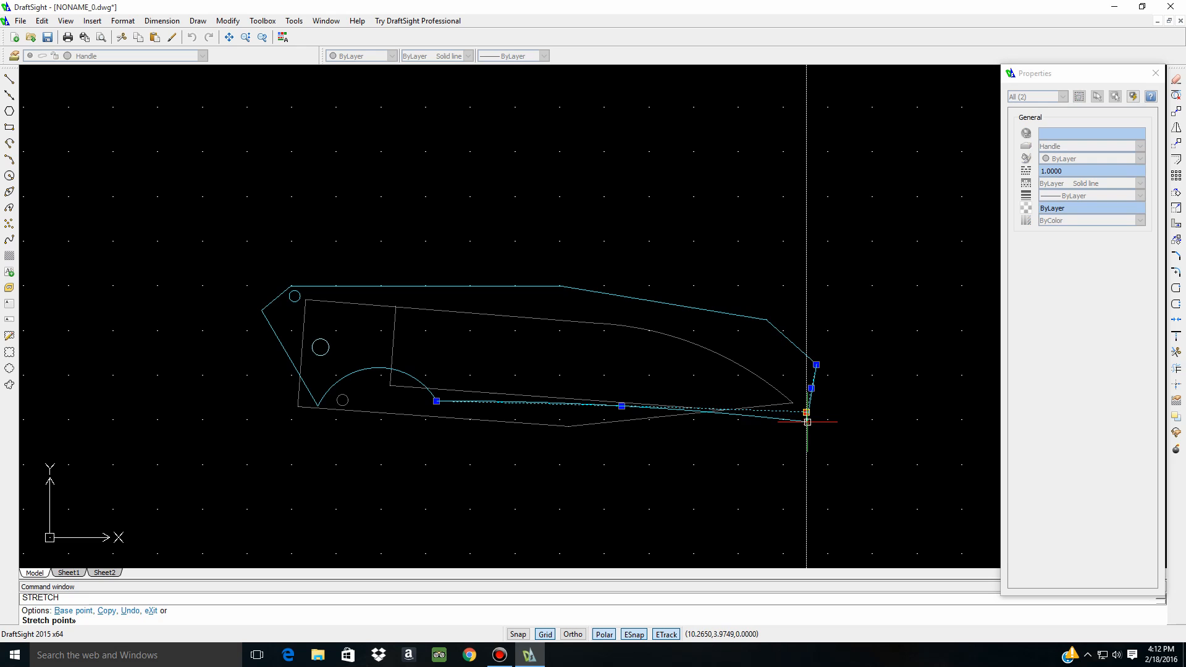
pyautogui.click(806, 423)
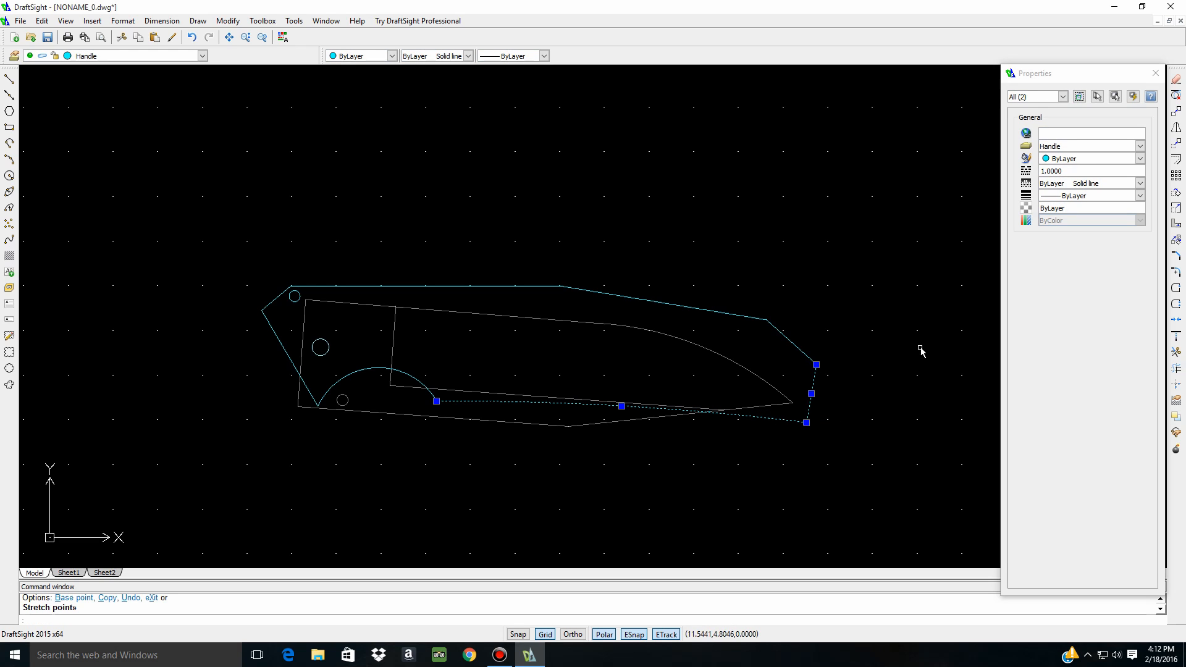
pyautogui.press('Escape')
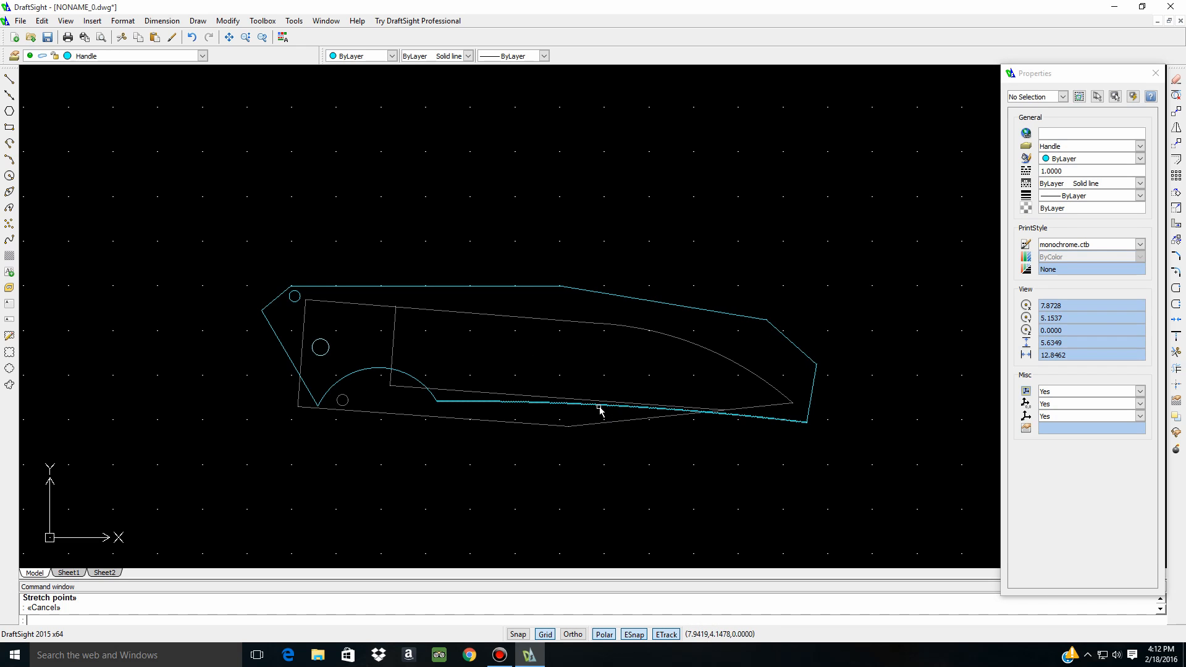
# With entity snaps temporarily off, bow the handle's long bottom arc upward through about (8.20, 4.27), then turn entity snaps back on
pyautogui.click(643, 409)
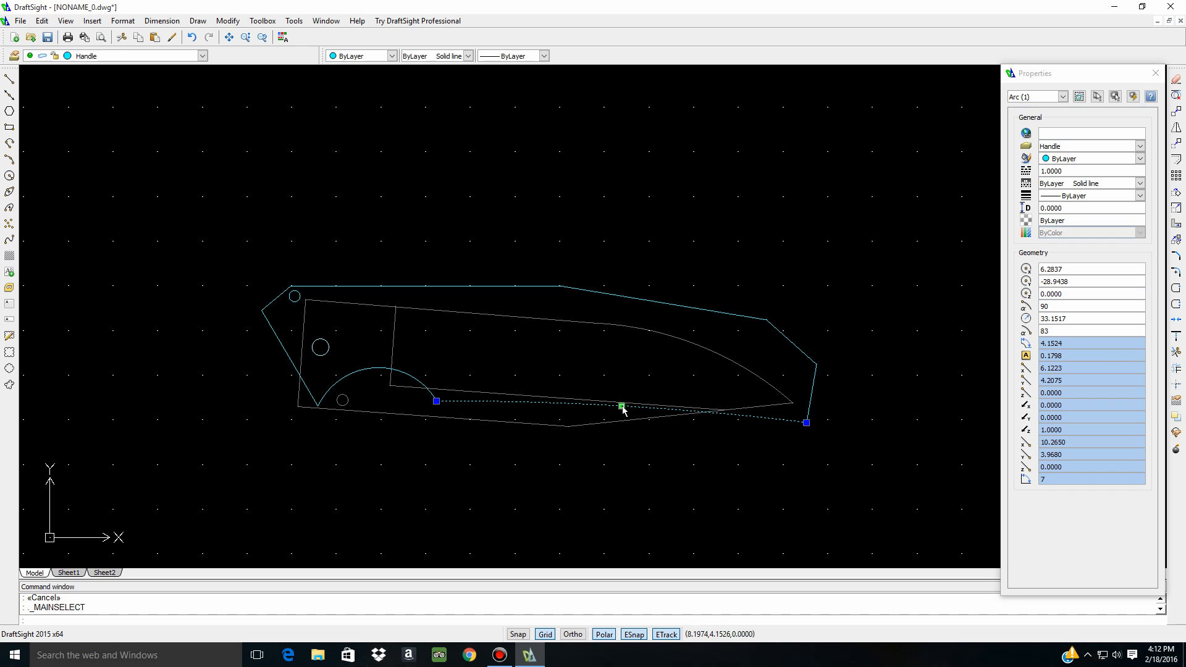
pyautogui.click(622, 406)
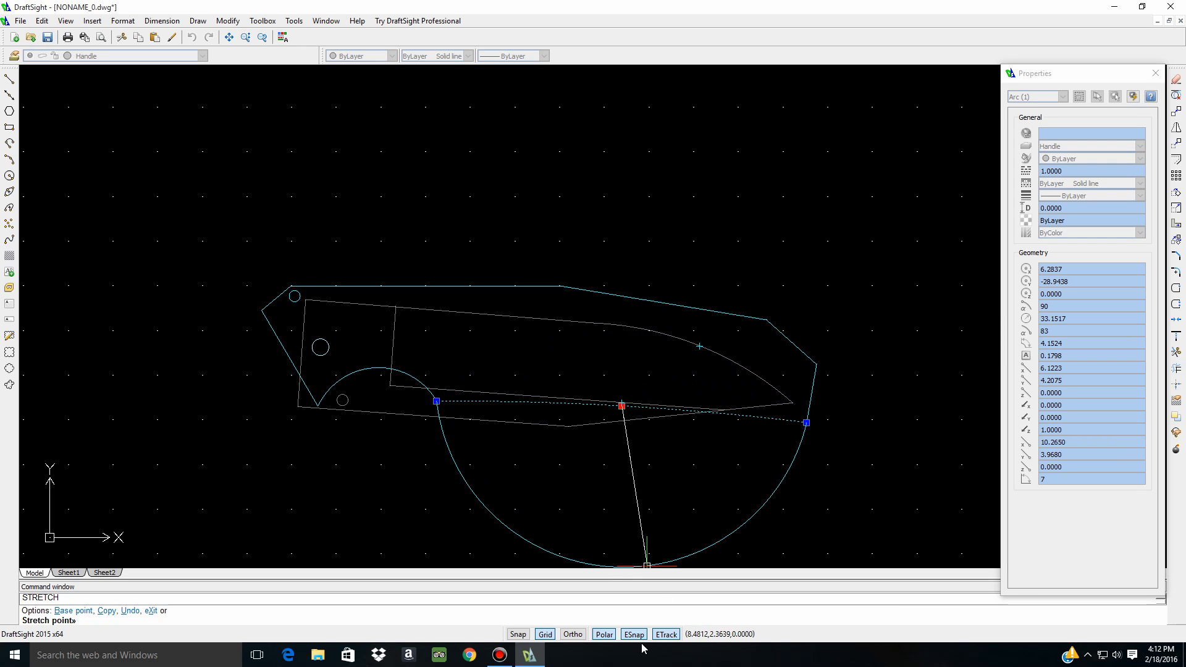
pyautogui.press('F3')
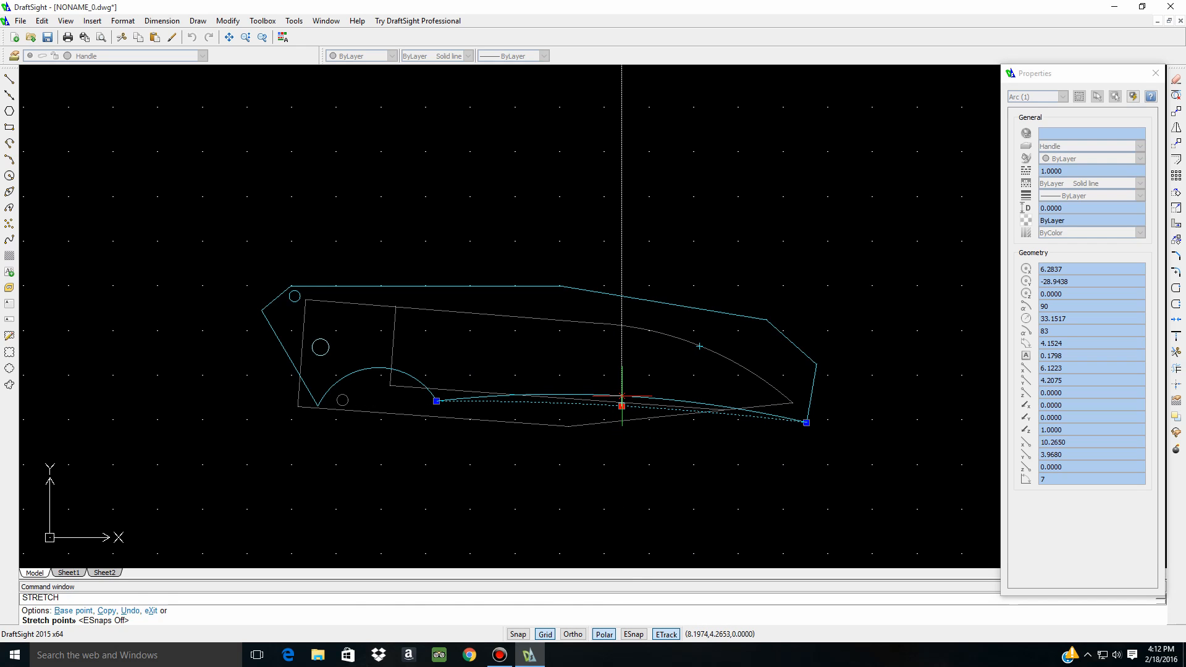
pyautogui.click(622, 395)
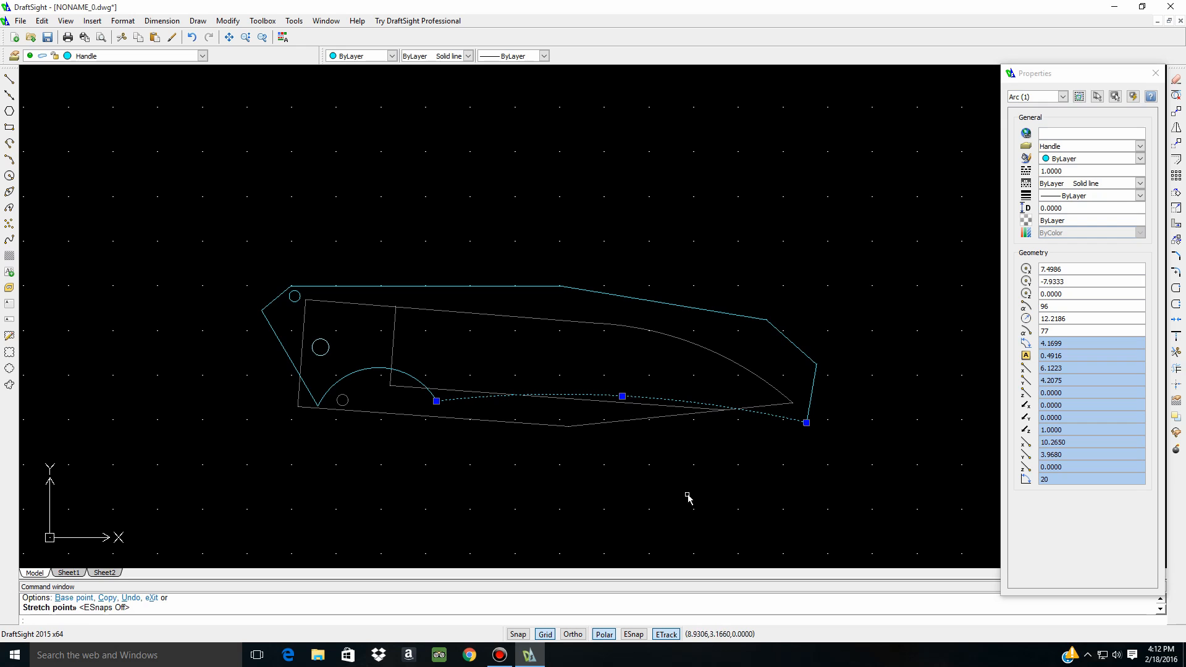
pyautogui.press('Escape')
pyautogui.click(635, 633)
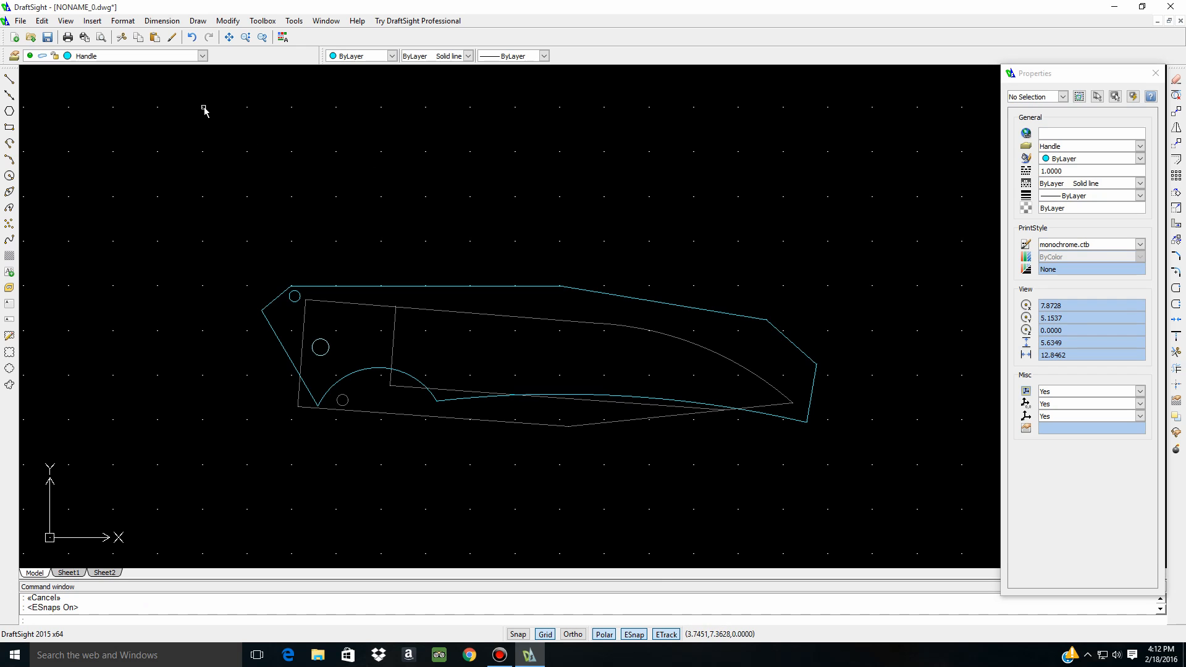
# Draw two connected lines inside the handle from the rear edge's midpoint through about (9.58, 4.91) to about (7.51, 5.25)
pyautogui.click(9, 81)
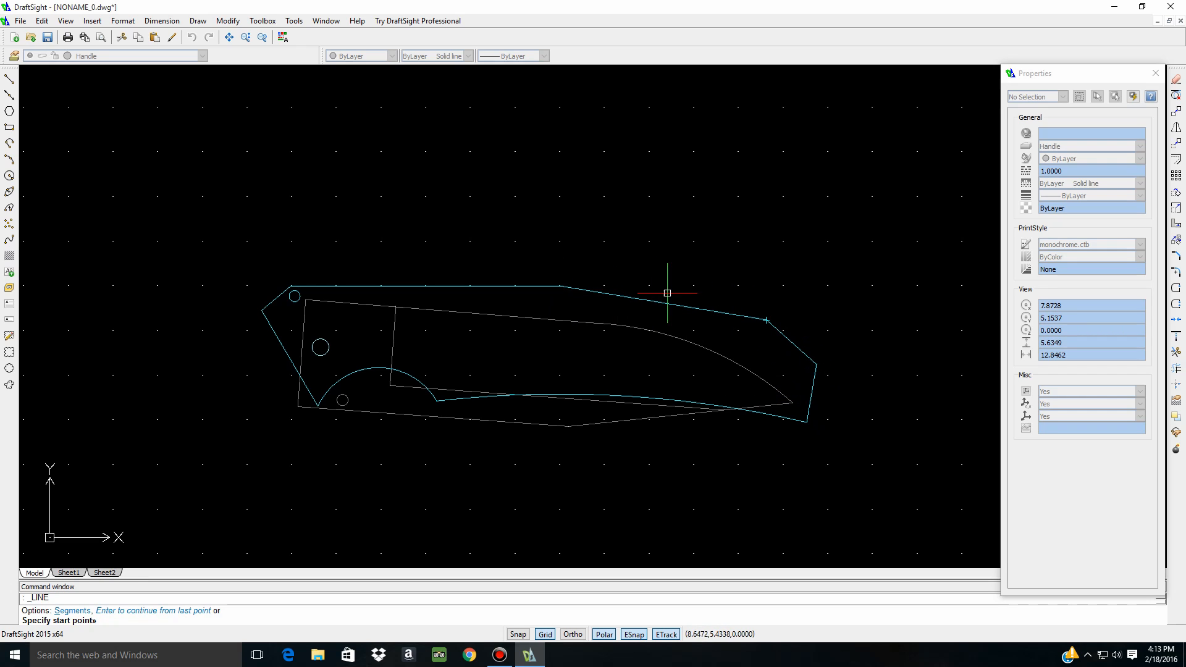
pyautogui.click(811, 393)
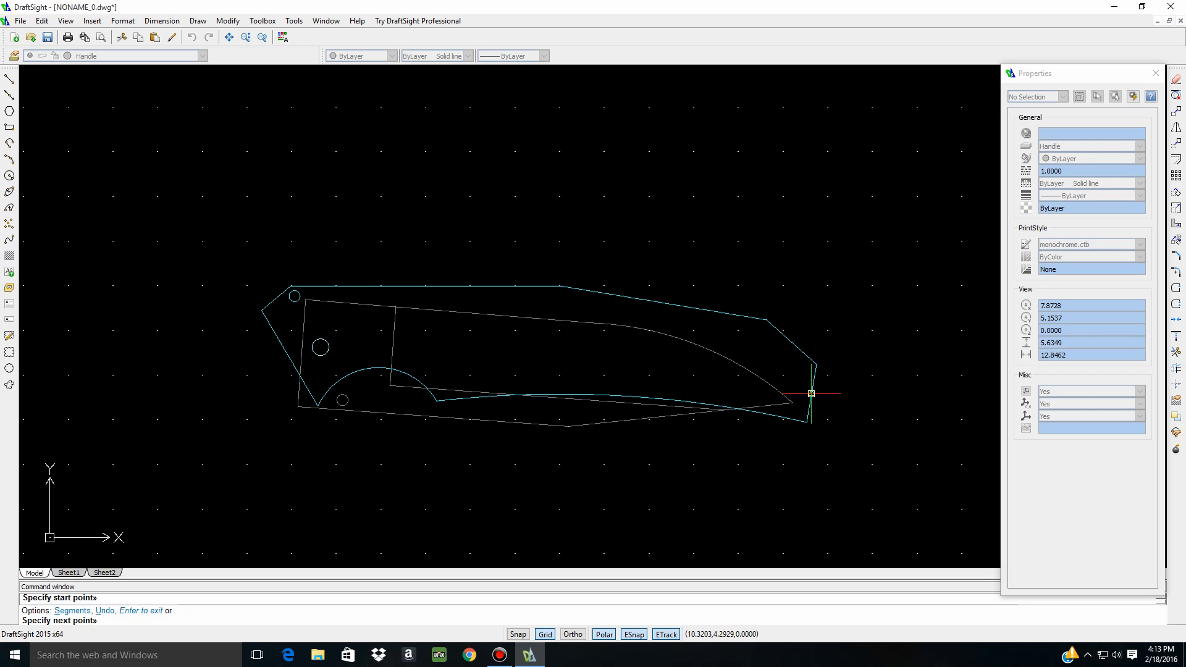
pyautogui.click(745, 339)
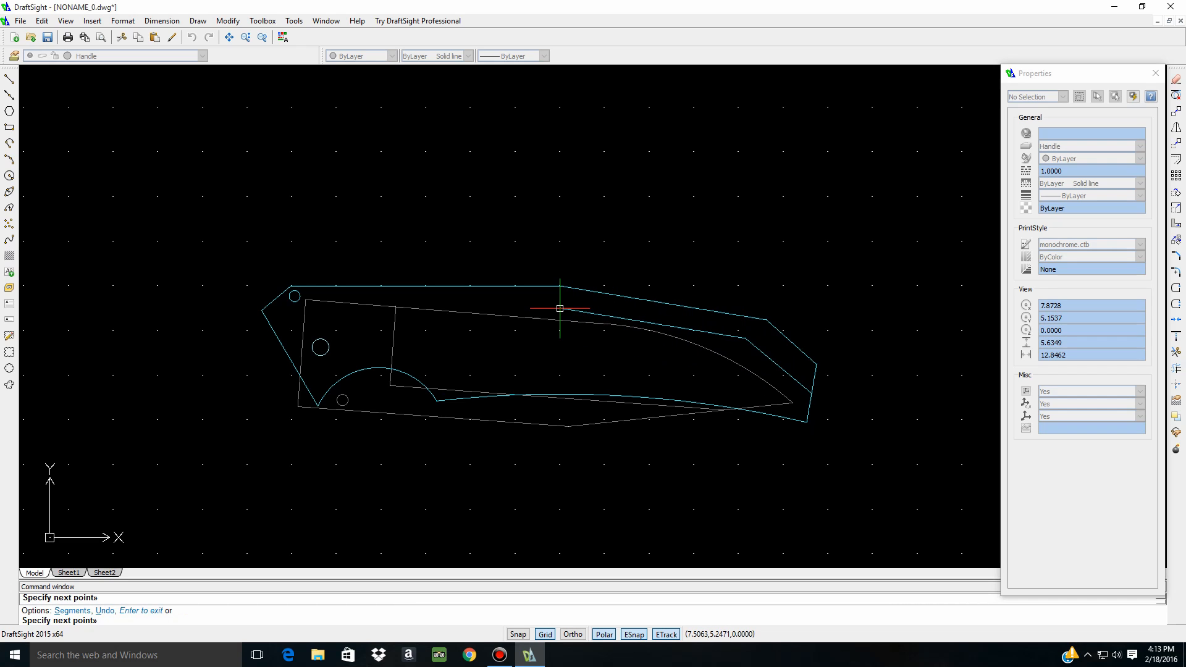
pyautogui.click(560, 308)
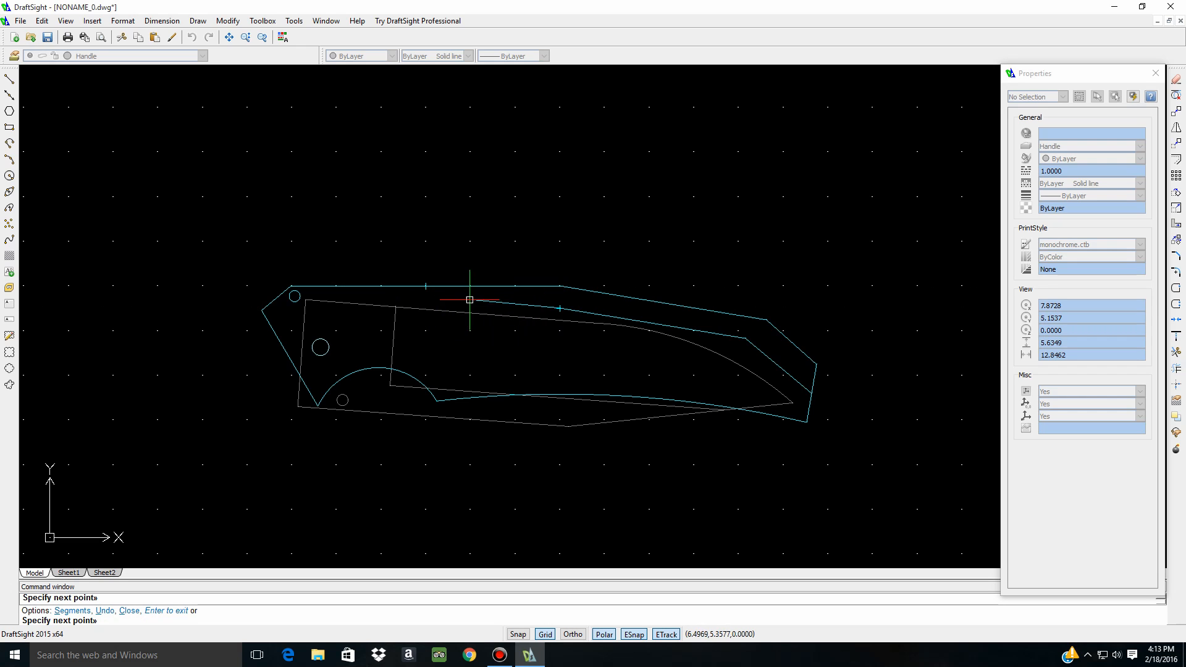
pyautogui.press('Escape')
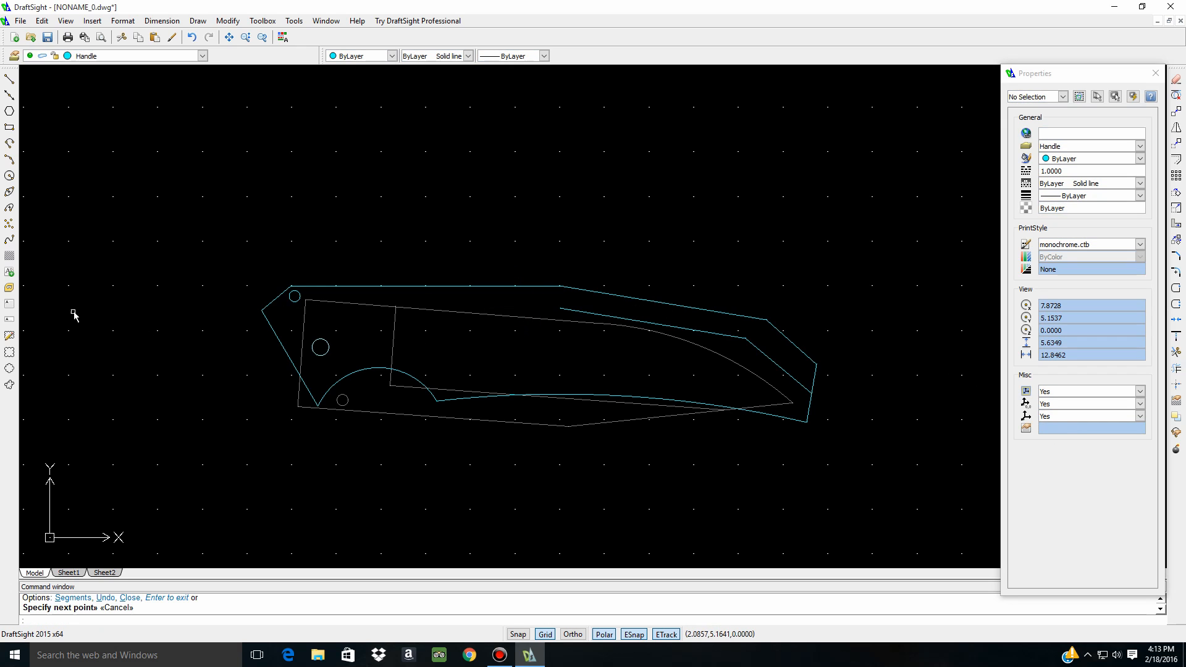
# Draw a vertical line about 0.25 long from the inner line's front end at (7.51, 5.25) up to the handle's spine
pyautogui.click(9, 79)
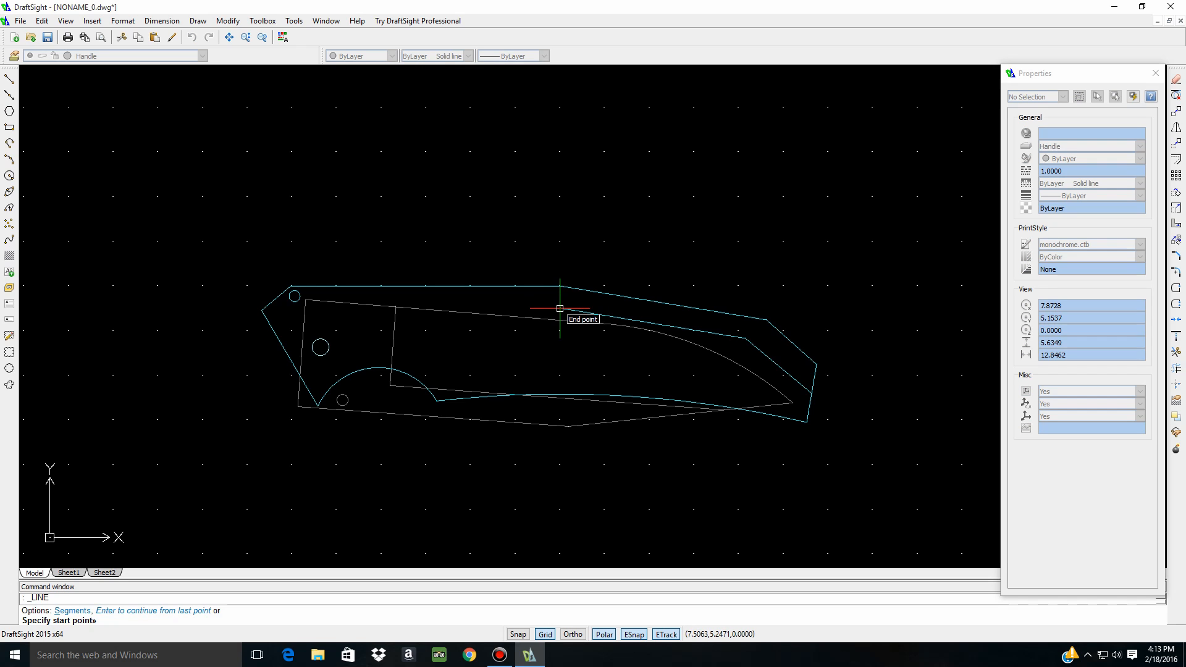
pyautogui.click(559, 308)
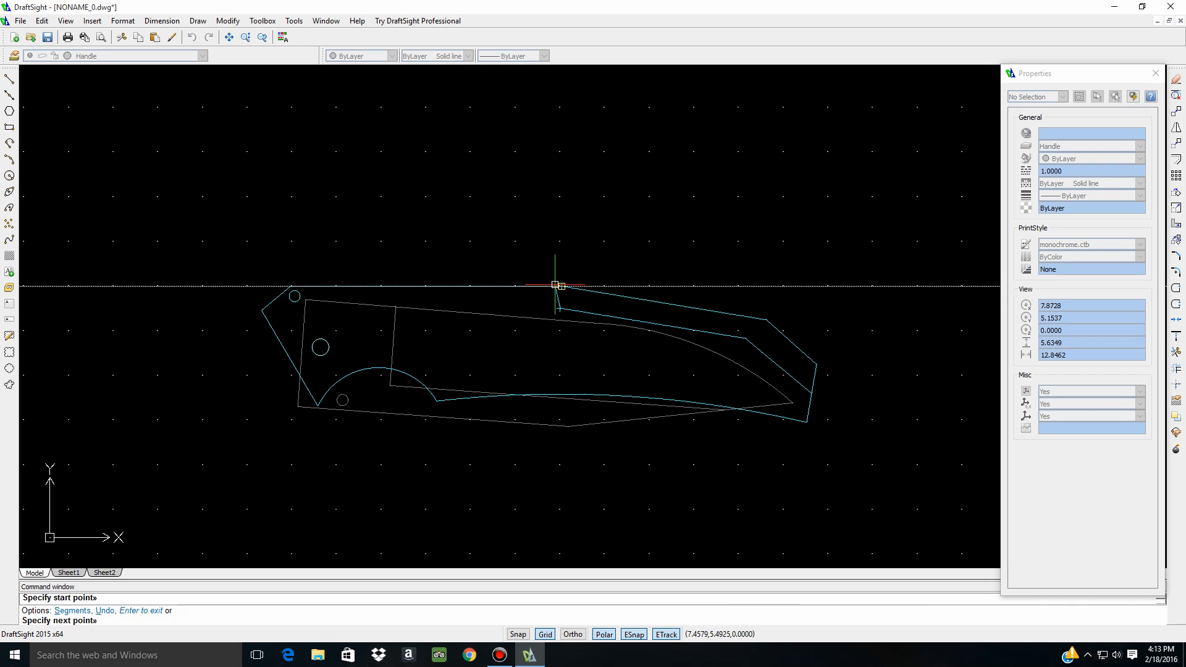
pyautogui.press('Escape')
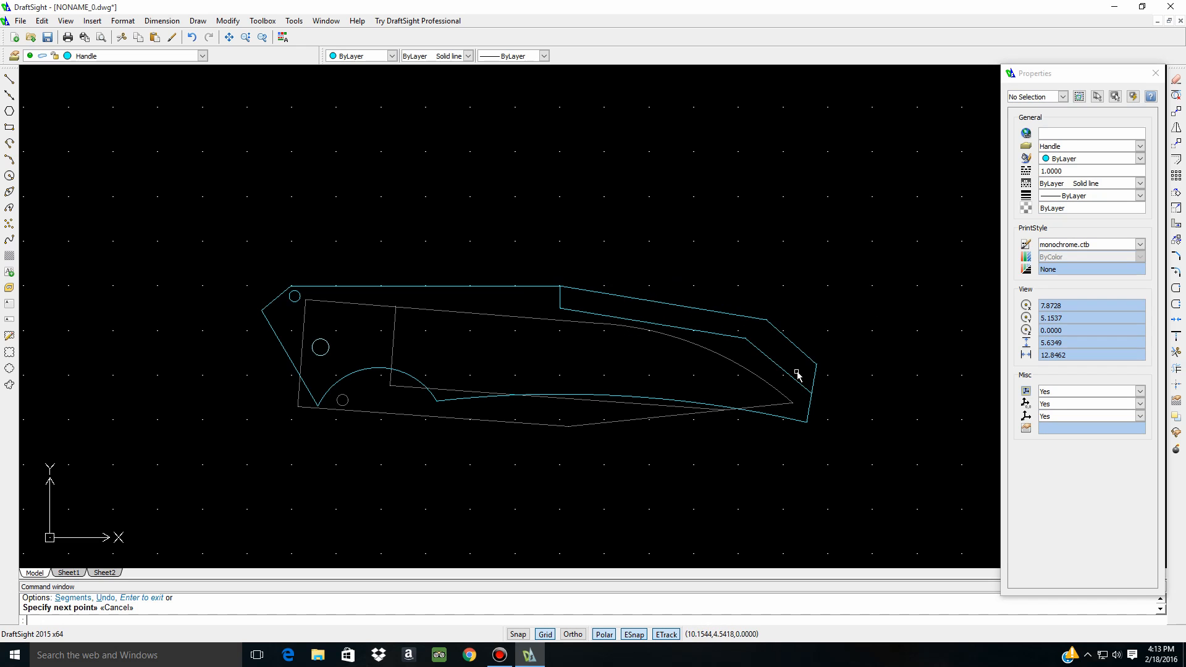
# Select the two connected inner lines, try stretching their shared corner toward the blade, and delete both lines
pyautogui.click(762, 354)
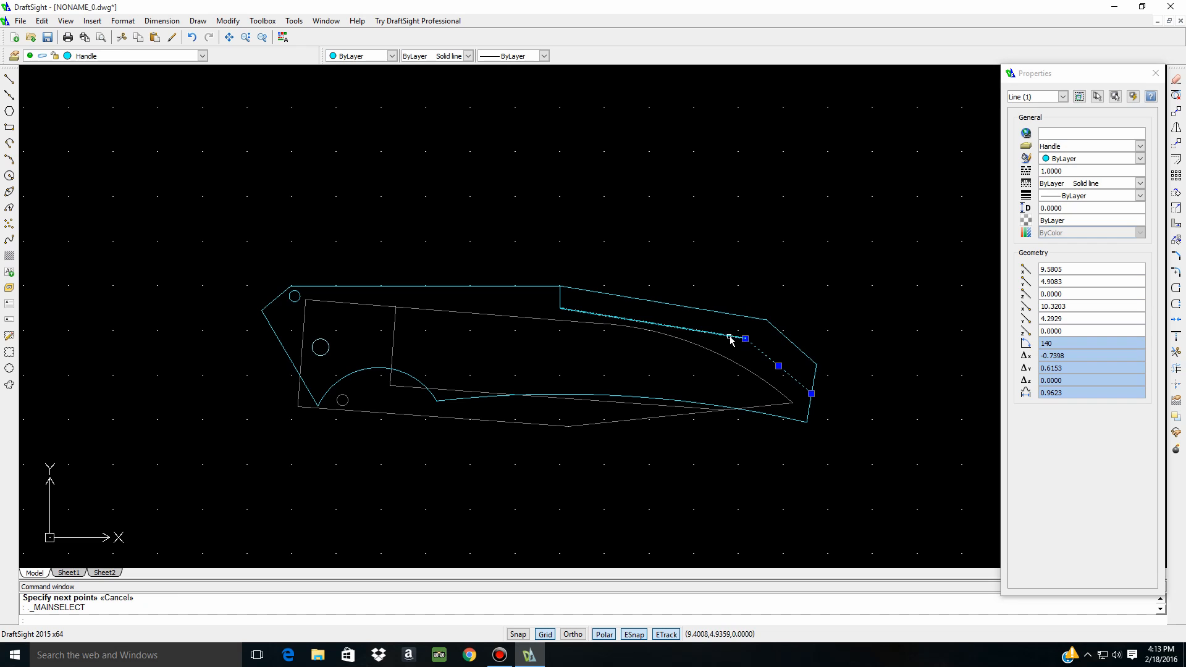
pyautogui.click(730, 340)
pyautogui.click(745, 339)
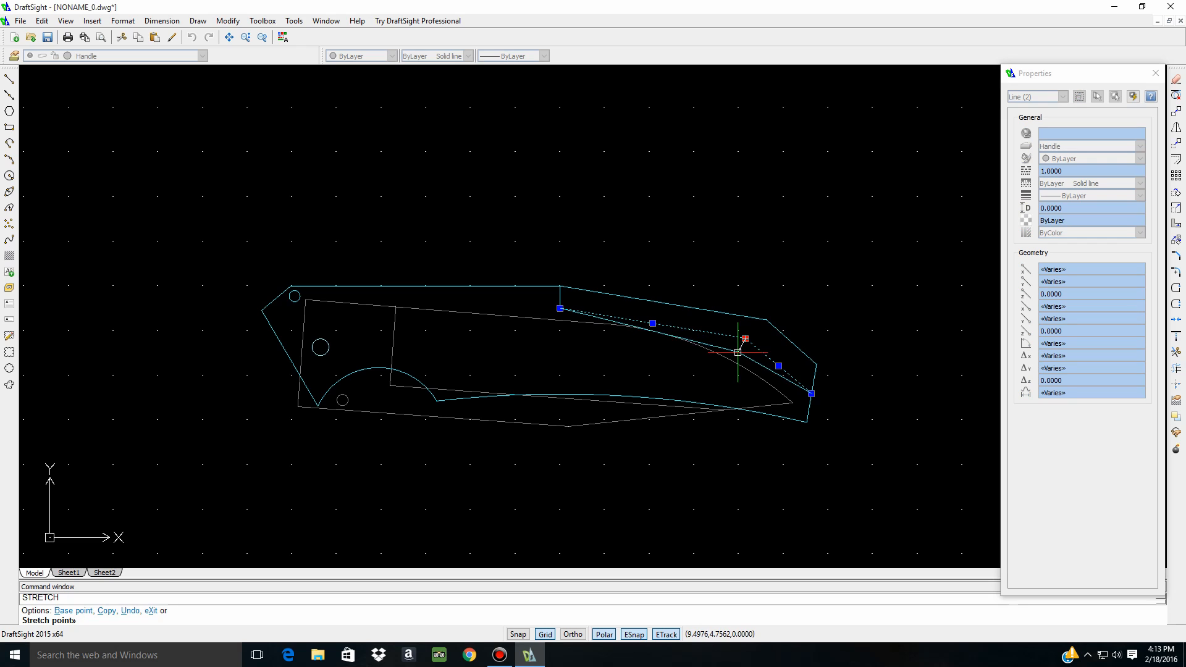
pyautogui.press('Escape')
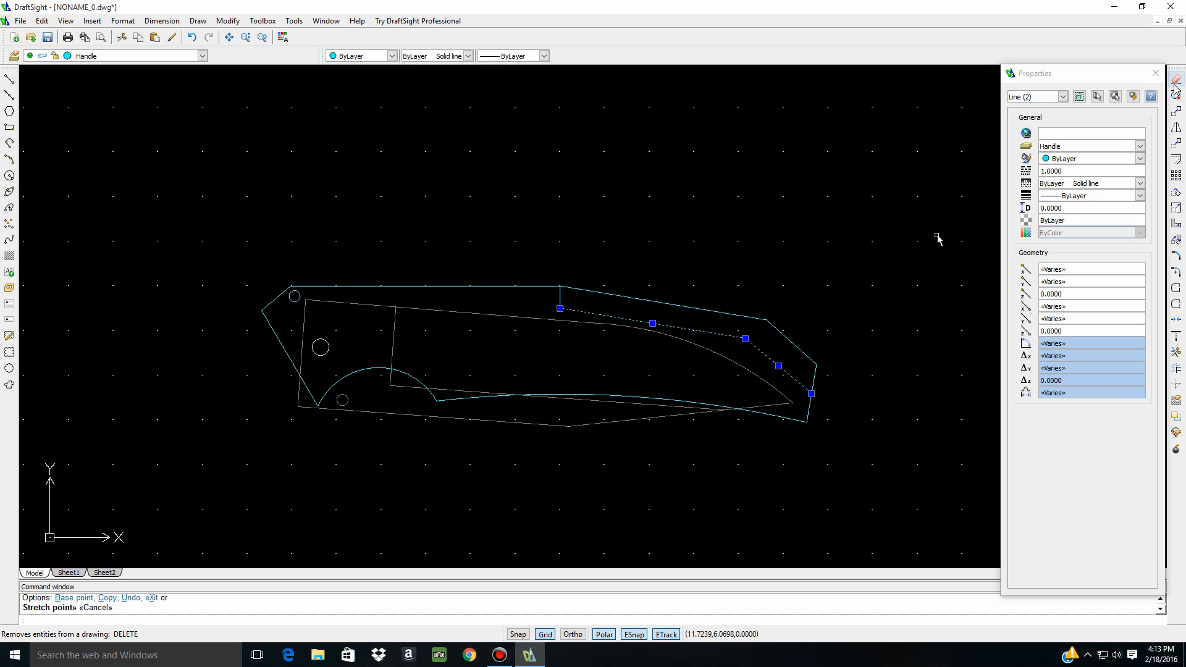
pyautogui.press('Delete')
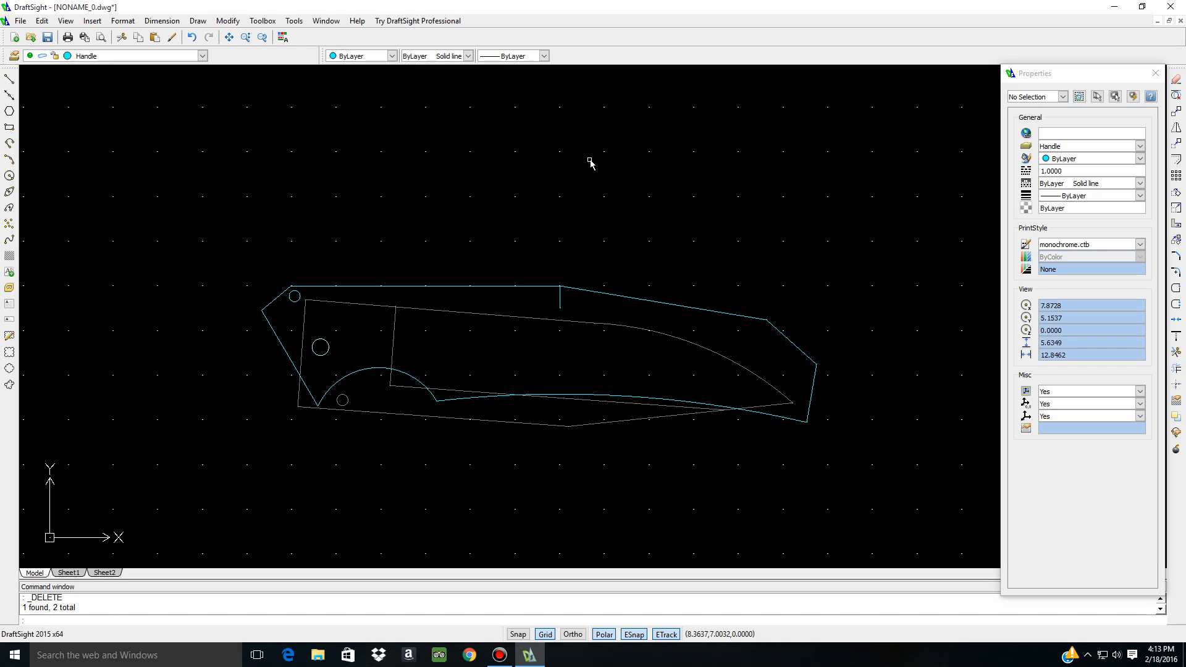
# Draw an arc above the blade's spine from the short vertical line's lower end at (7.51, 5.25) to the handle rear edge's midpoint
pyautogui.click(9, 159)
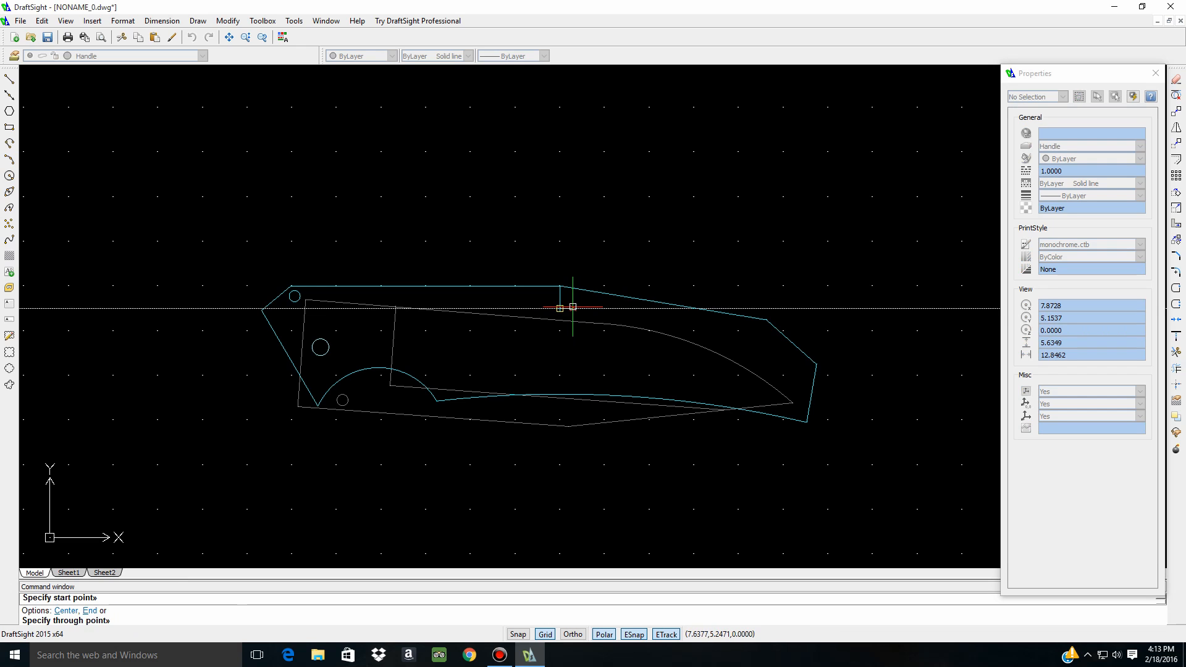
pyautogui.click(560, 309)
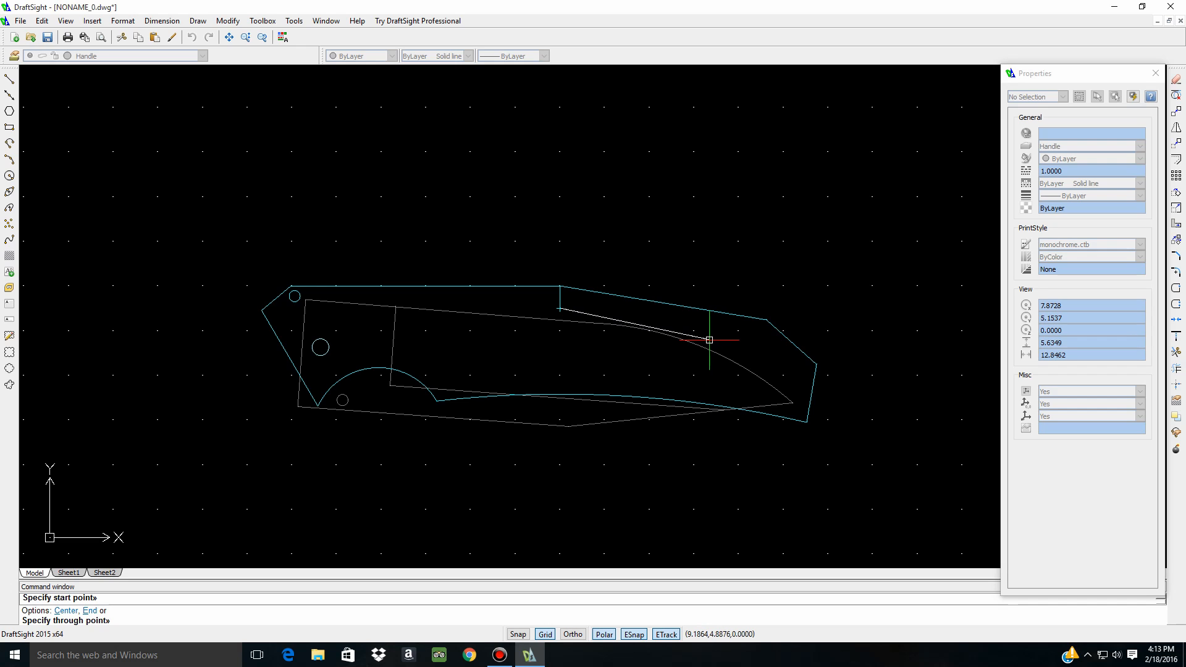
pyautogui.click(743, 349)
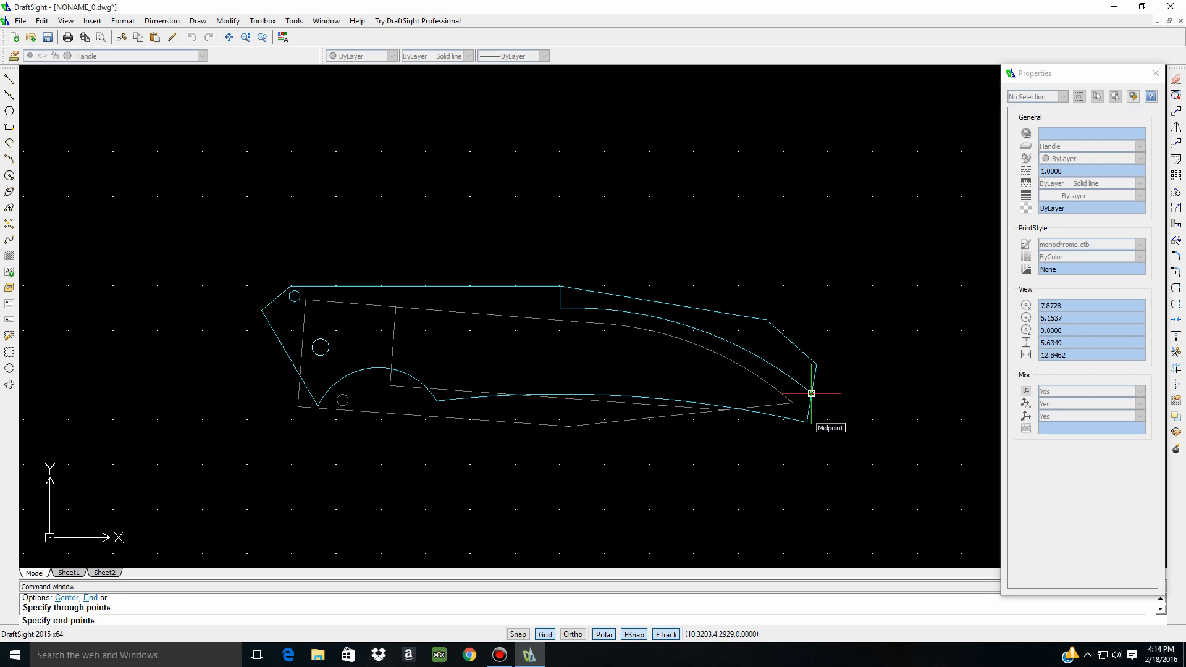
pyautogui.click(811, 394)
# Flatten the new arc by stretching its midpoint to about (8.96, 4.94)
pyautogui.click(660, 320)
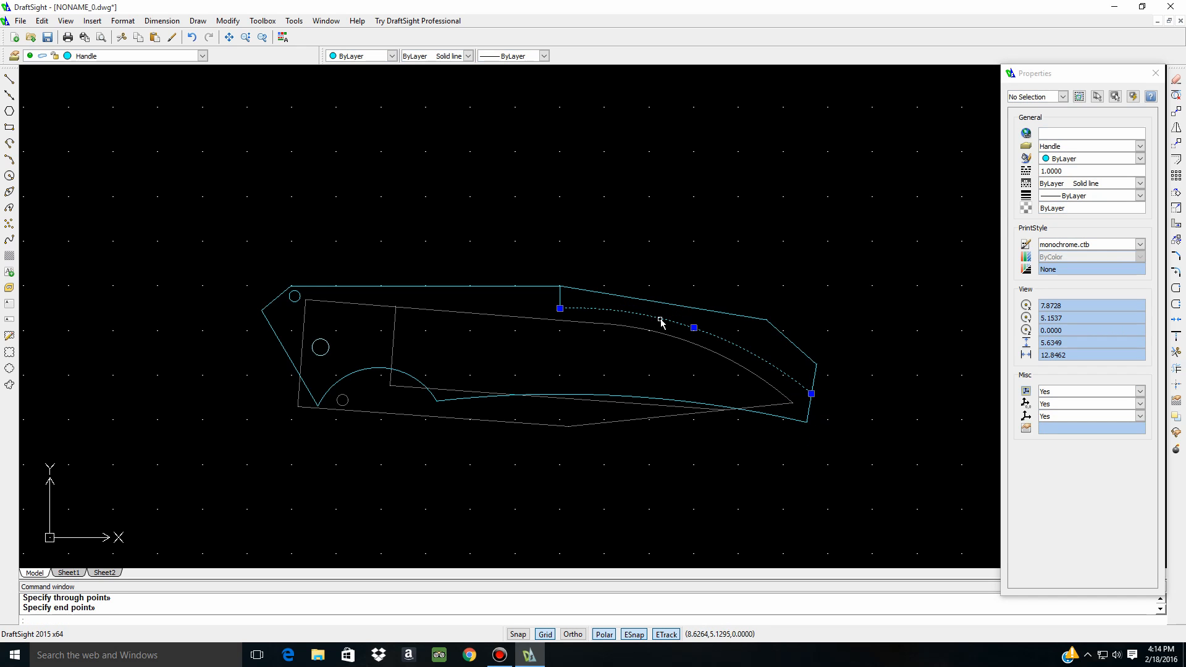
pyautogui.click(559, 309)
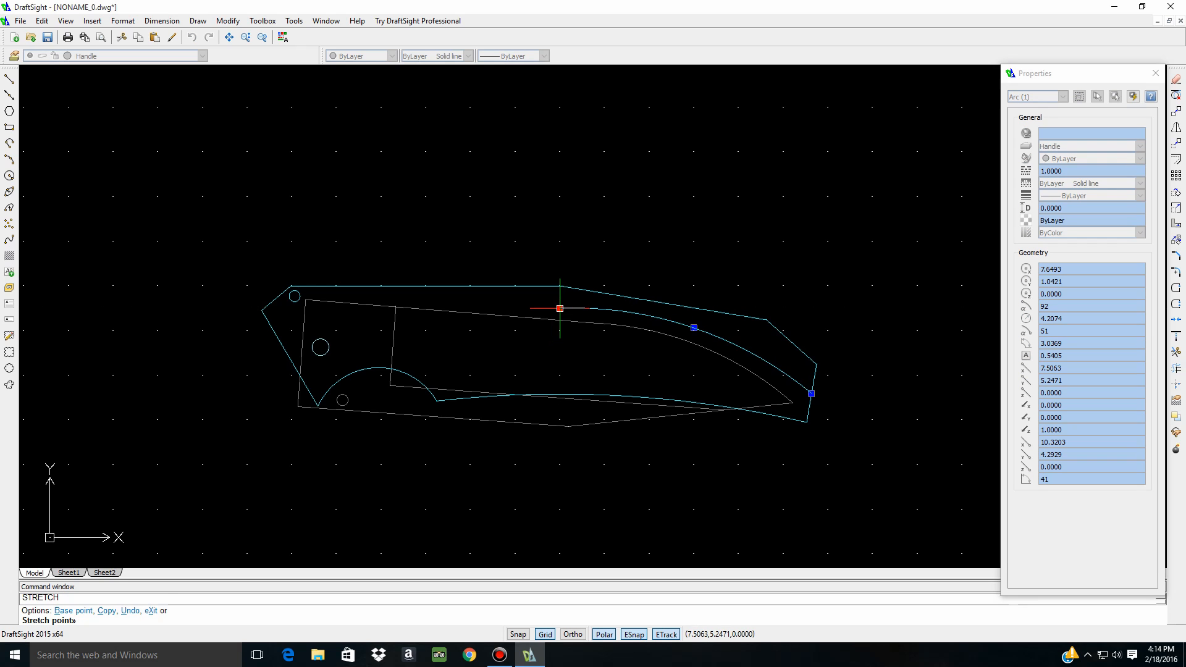
pyautogui.press('Escape')
pyautogui.click(695, 328)
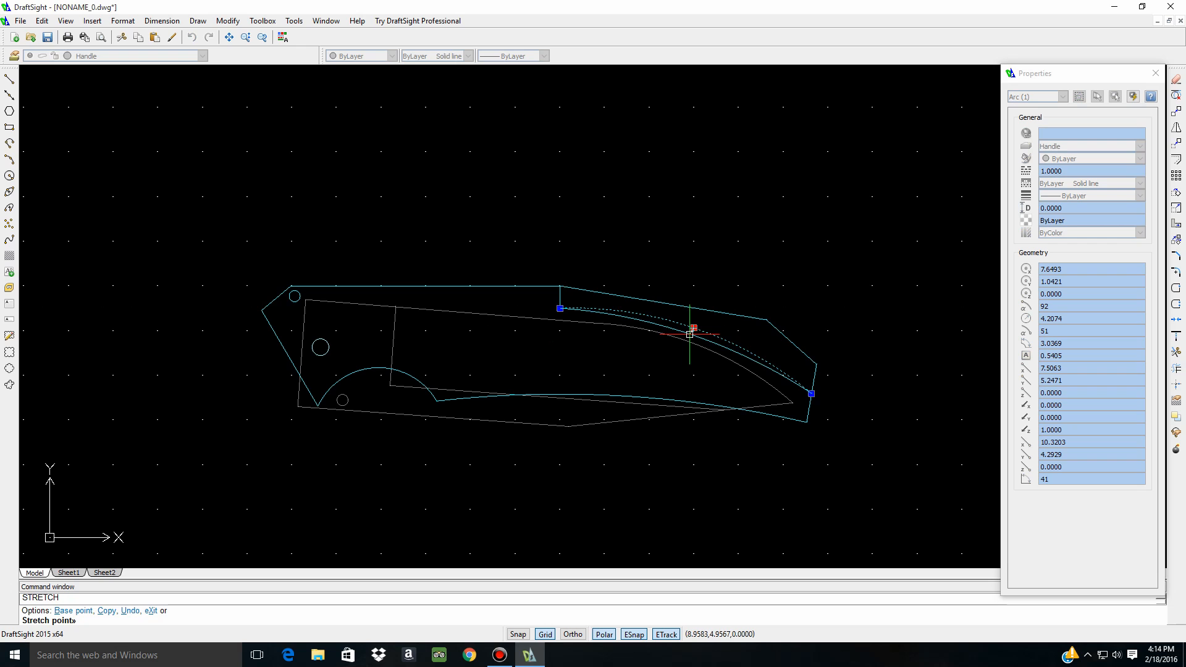
pyautogui.click(690, 336)
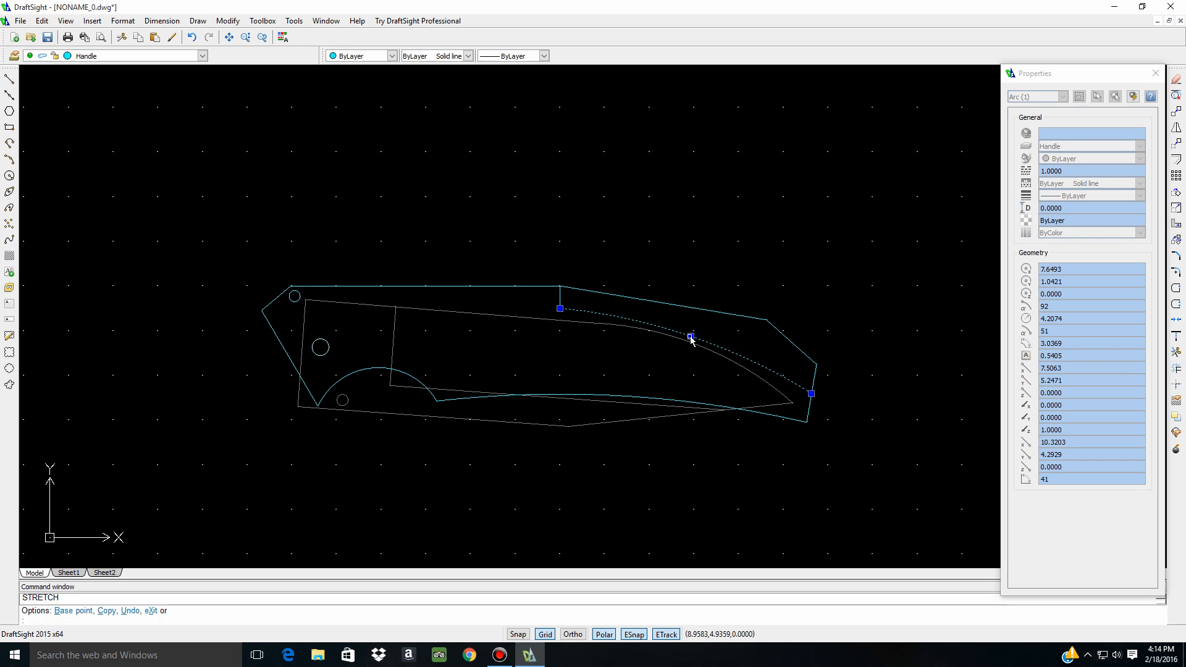
pyautogui.press('Escape')
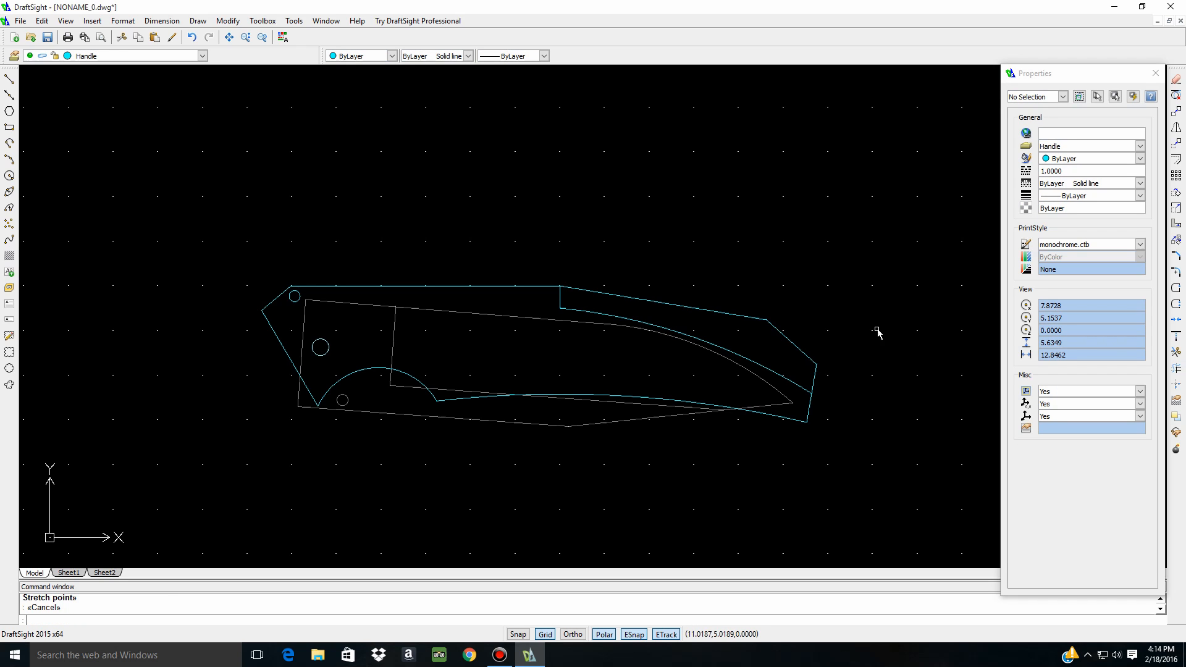
# With entity snaps turned off, stretch the shared corner of the short vertical line and the arc down to about (7.51, 5.18)
pyautogui.click(560, 307)
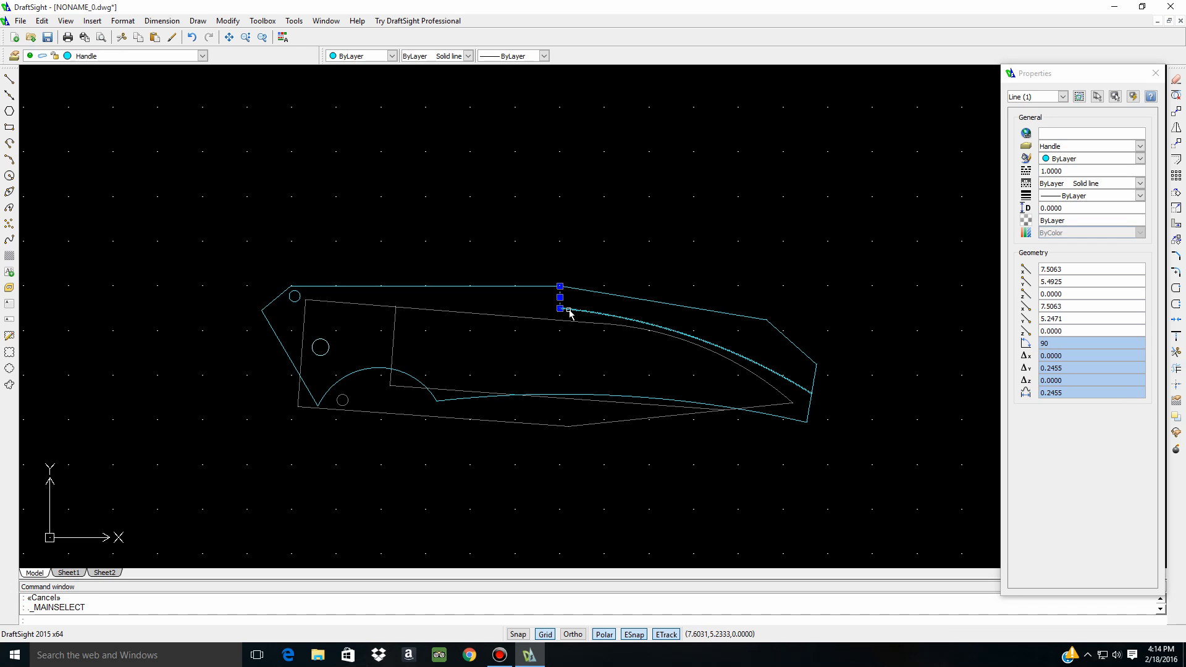
pyautogui.click(569, 314)
pyautogui.click(559, 307)
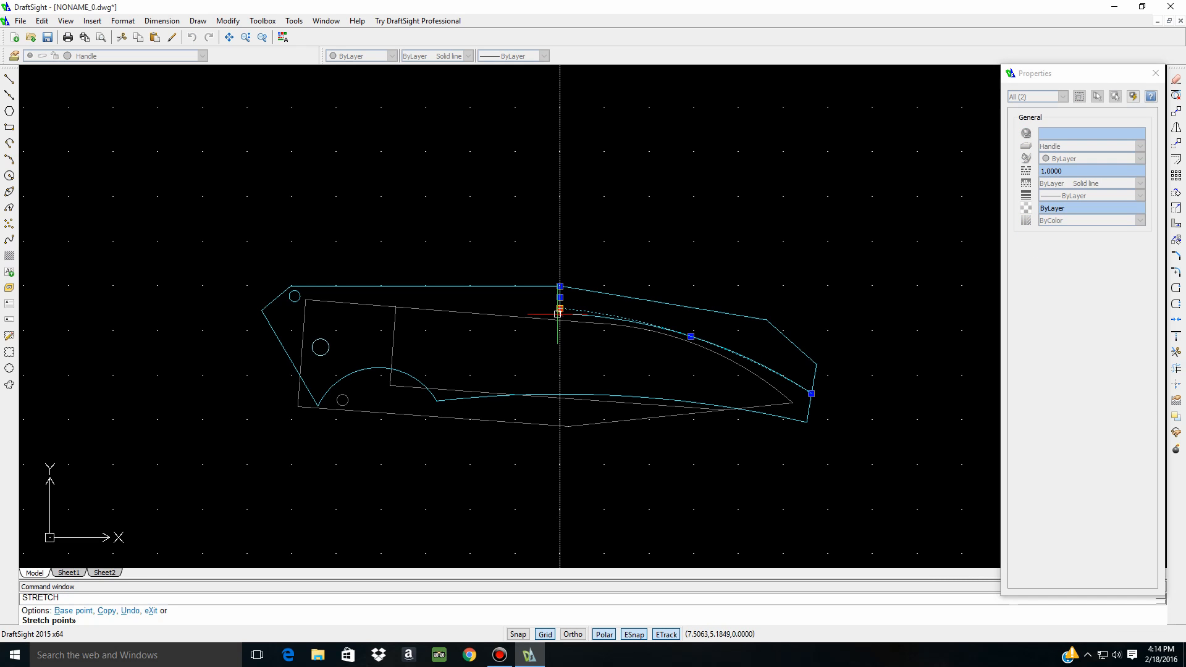
pyautogui.click(632, 635)
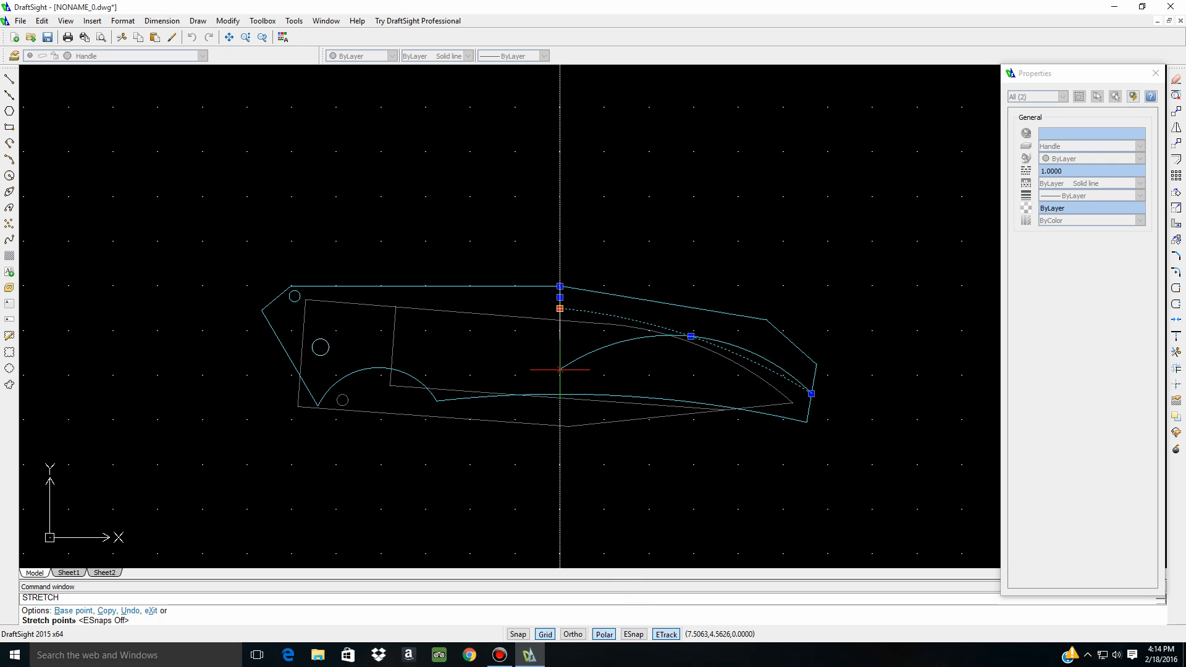
pyautogui.click(560, 314)
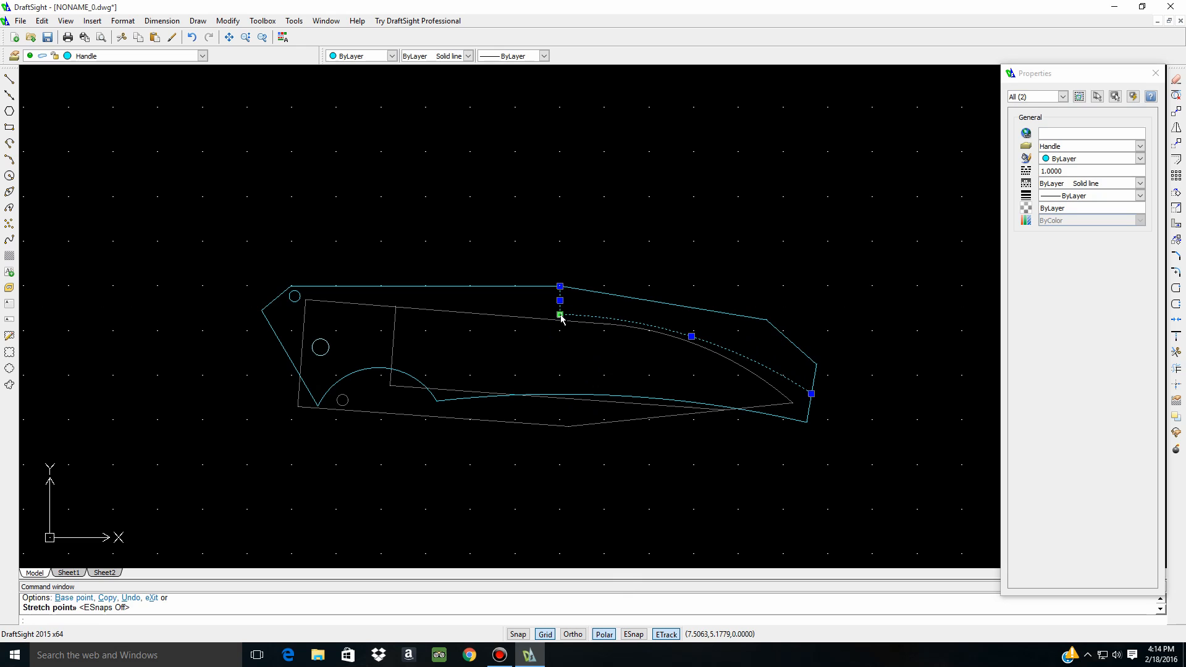
pyautogui.press('Escape')
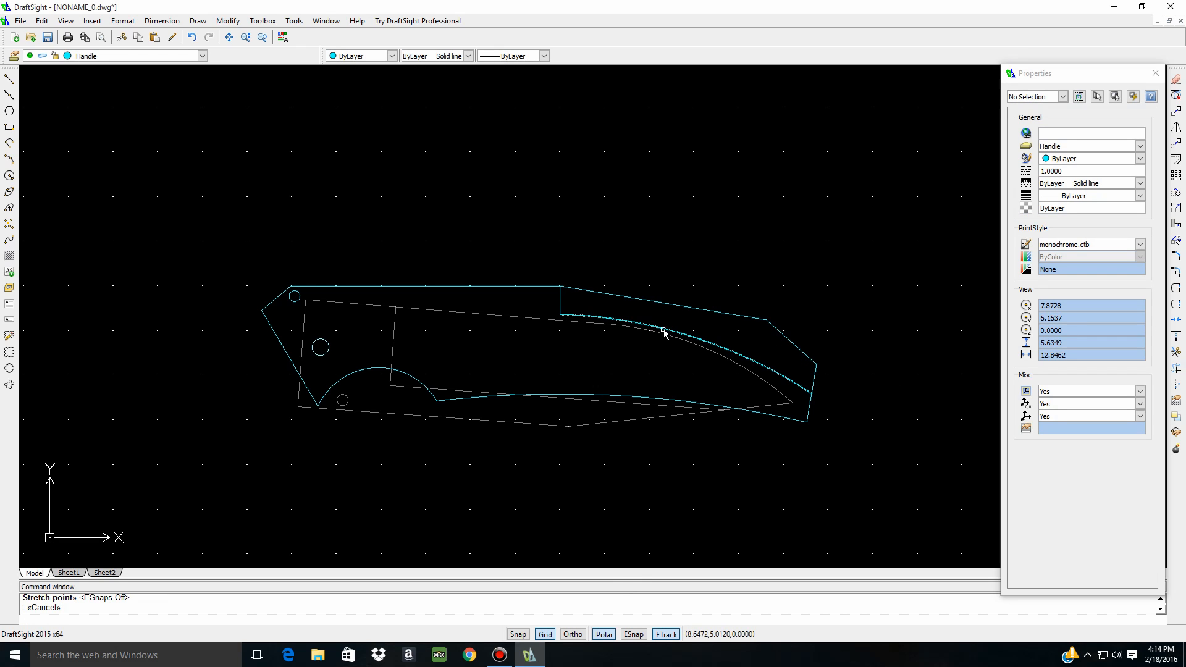
# Stretch the arc's rear end down to about (10.32, 4.14), slightly past the handle's rear edge
pyautogui.click(805, 393)
pyautogui.click(810, 394)
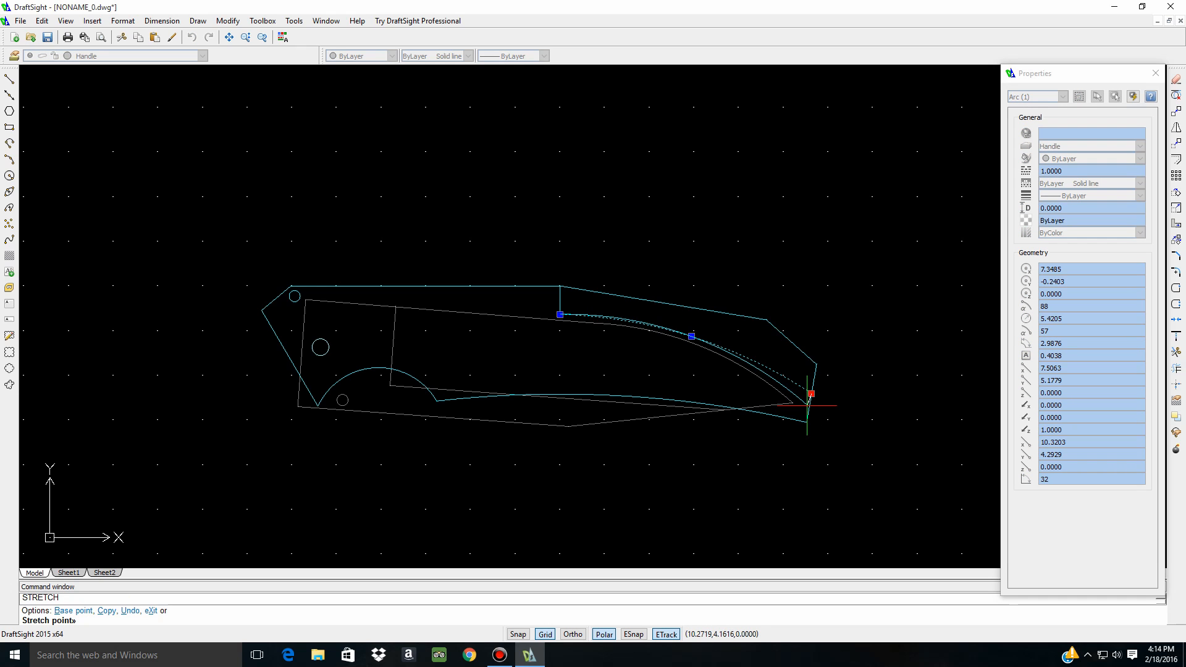
pyautogui.press('Escape')
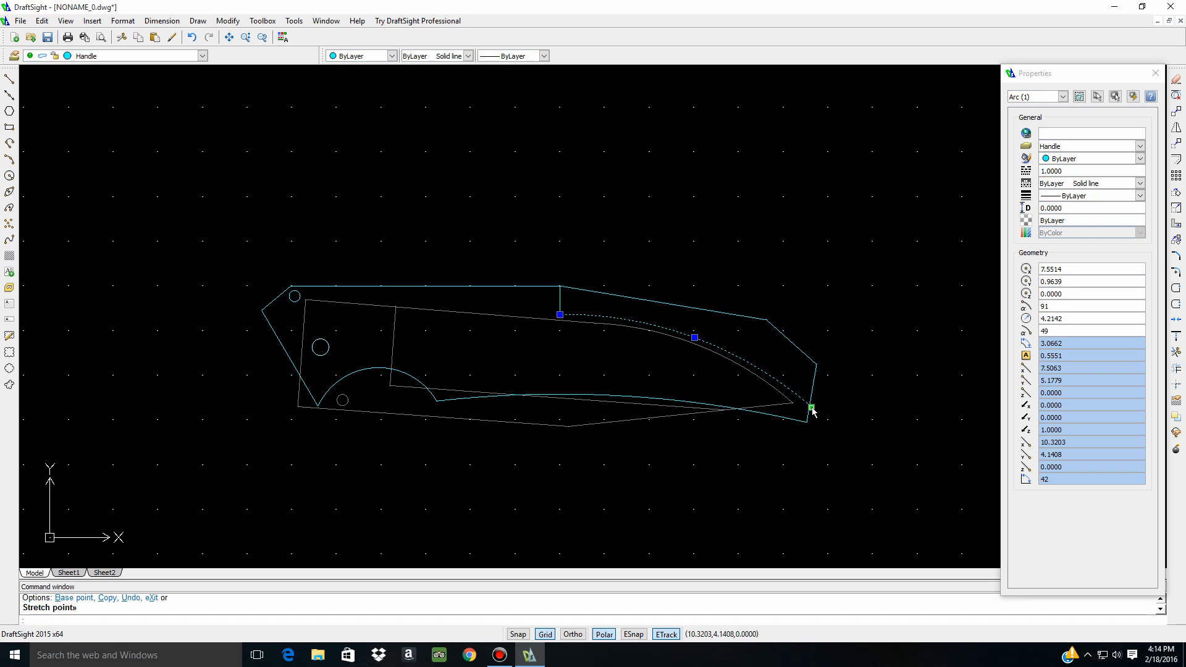
pyautogui.press('Escape')
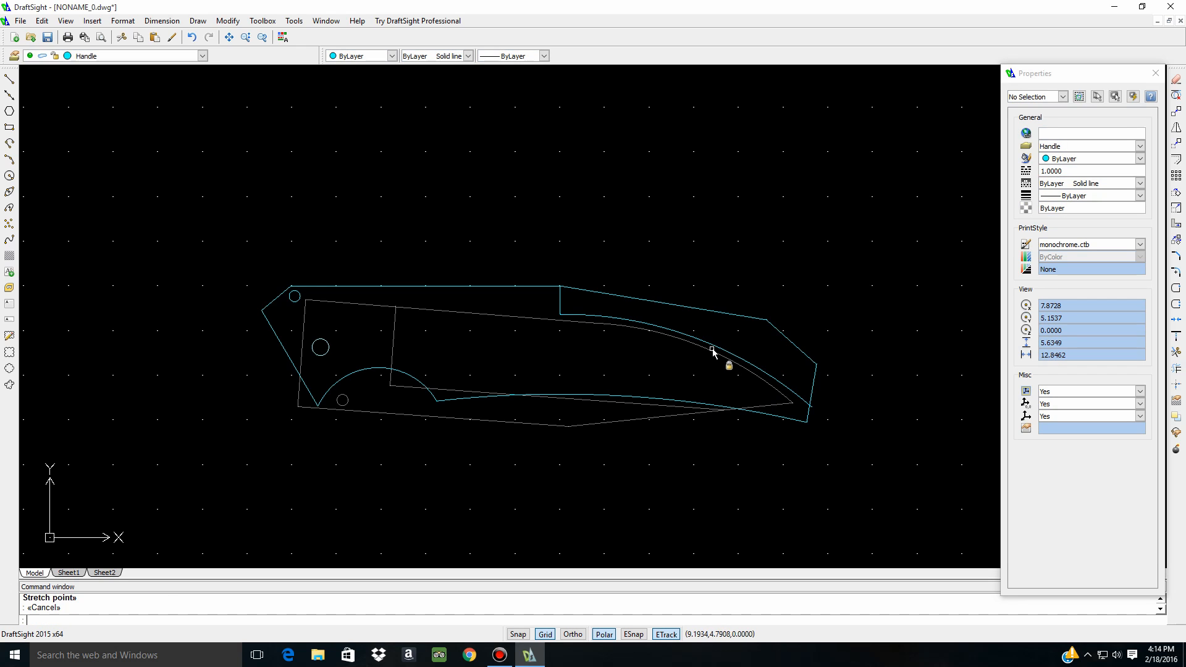
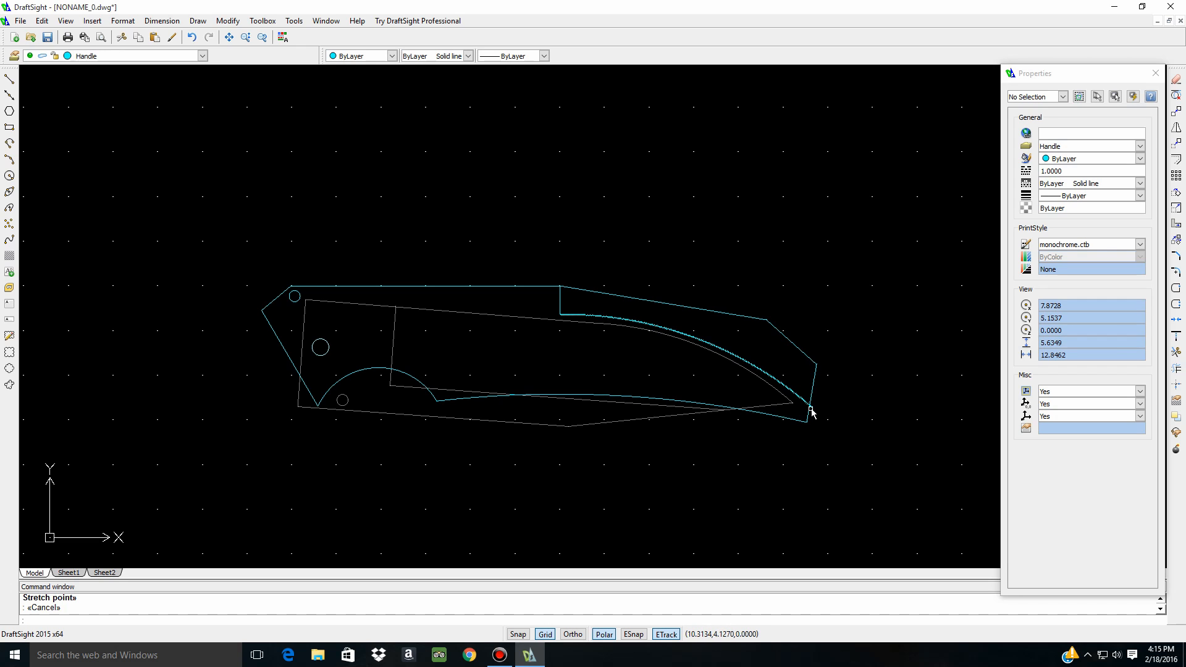
# Trim off the arc's short overhang beyond the handle's rear edge
pyautogui.scroll(5, 827, 355)
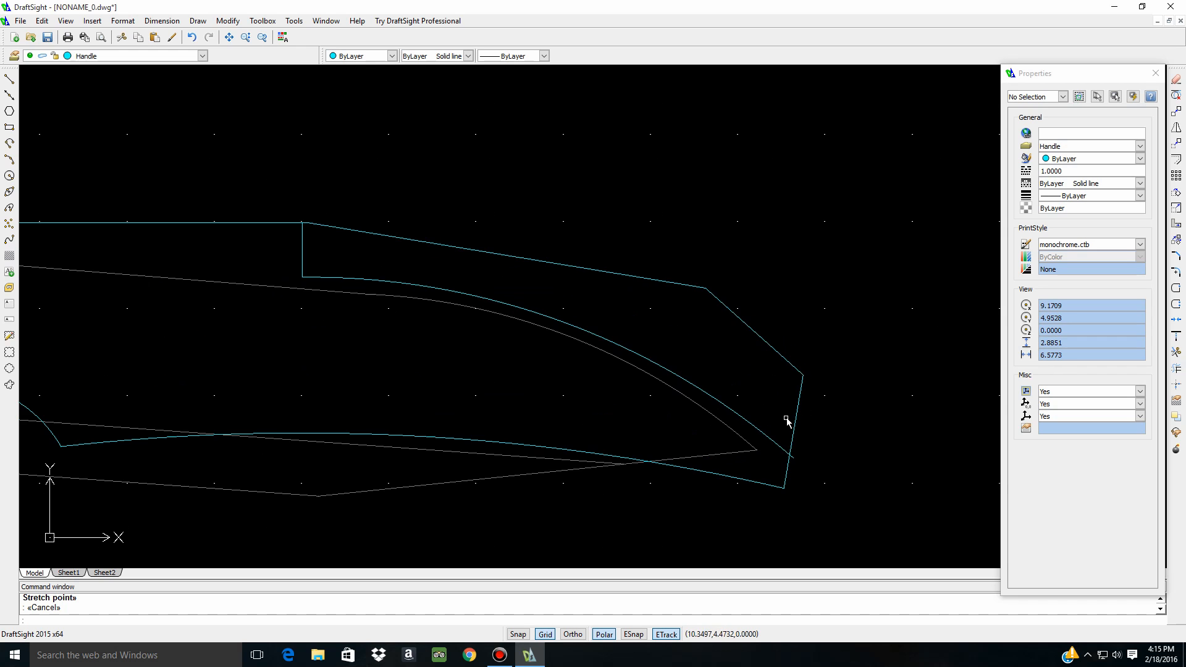
pyautogui.scroll(5, 865, 430)
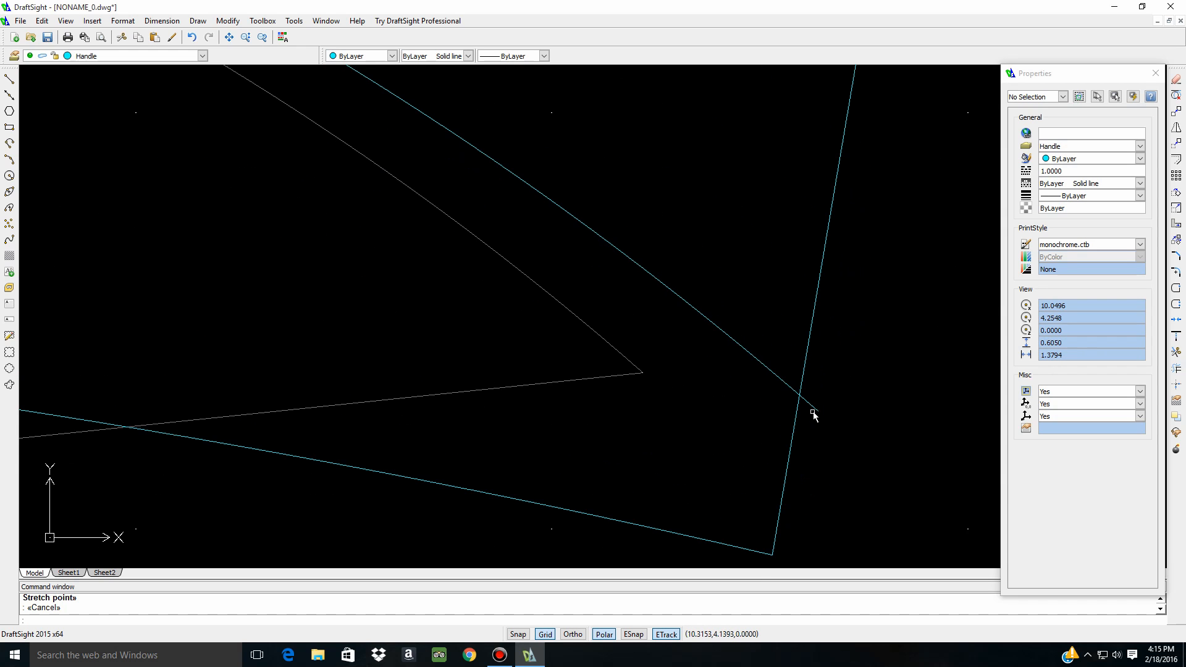
pyautogui.click(803, 378)
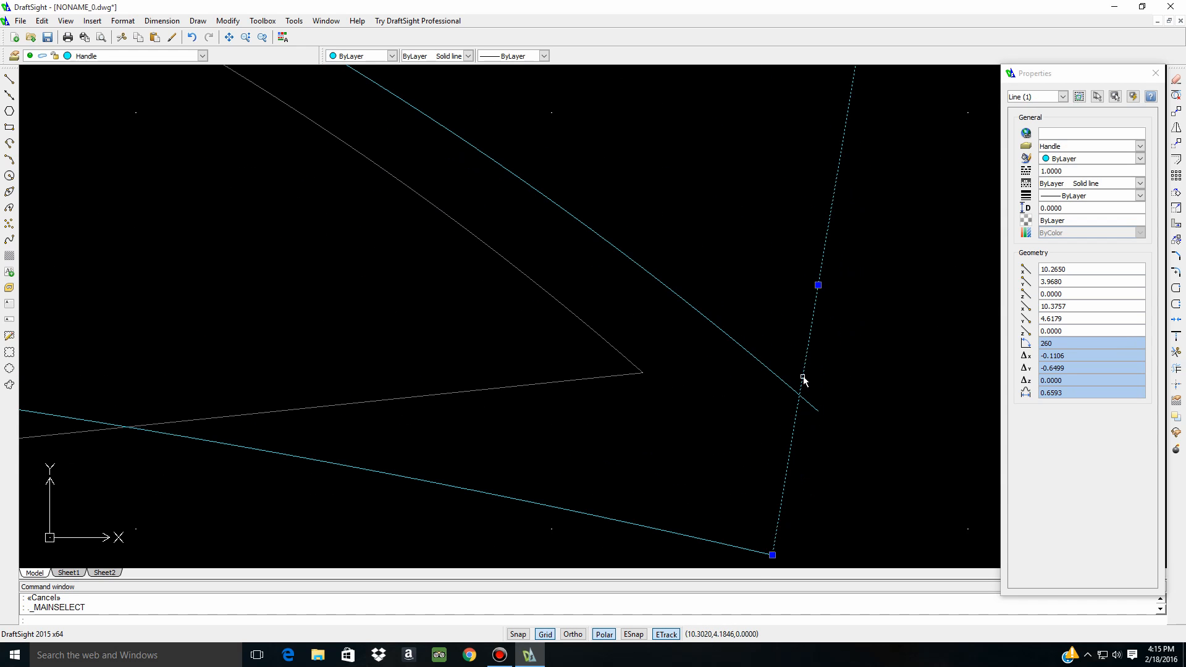
pyautogui.click(811, 406)
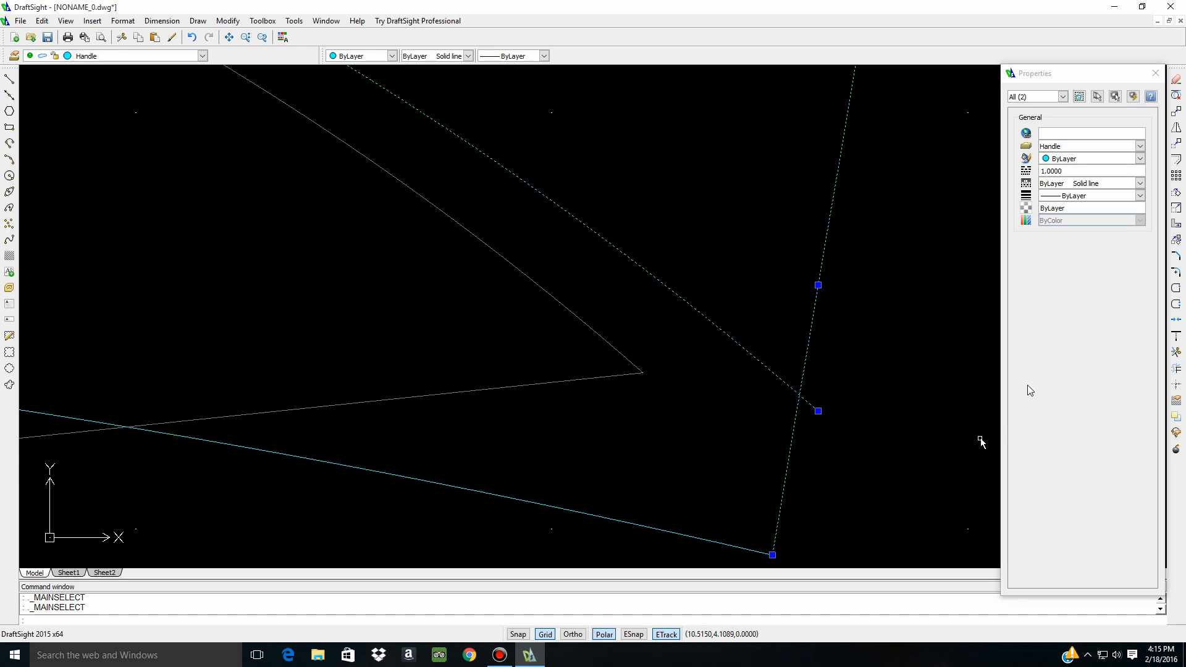
pyautogui.click(1176, 351)
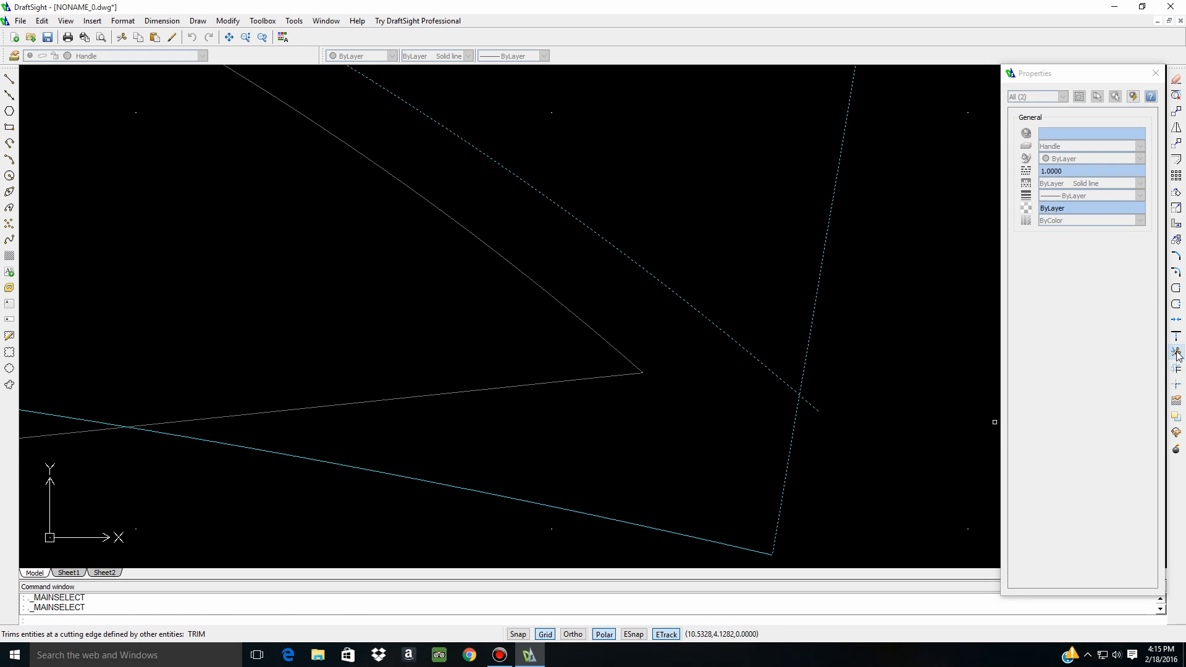
pyautogui.click(812, 405)
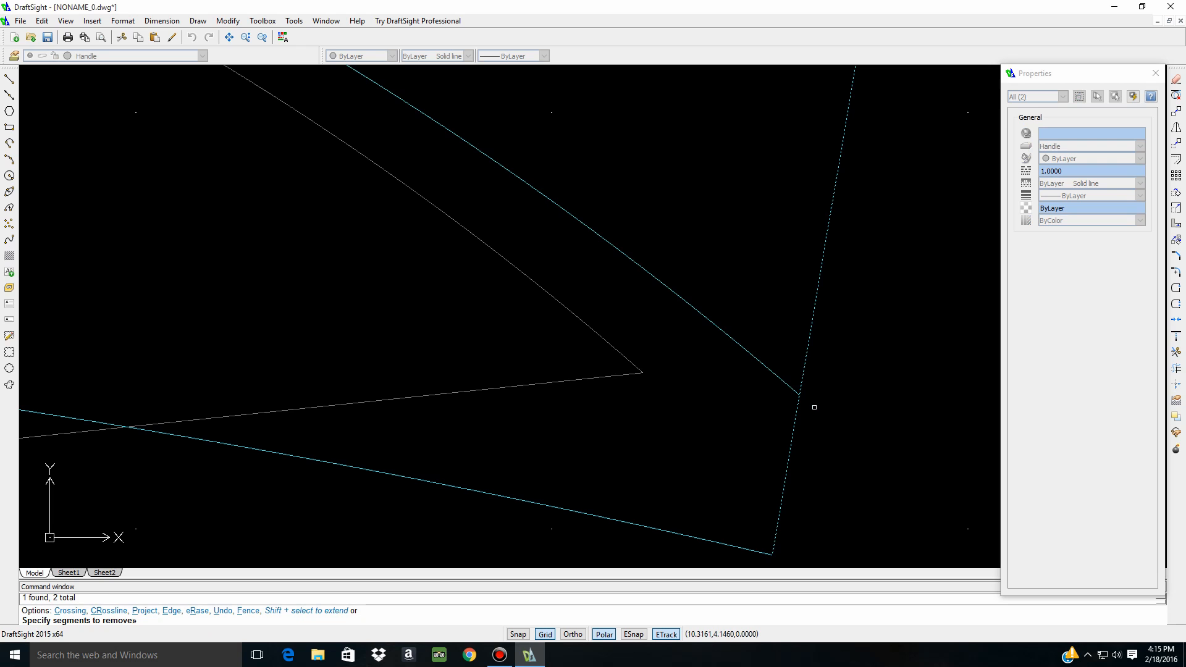
pyautogui.scroll(-6, 956, 307)
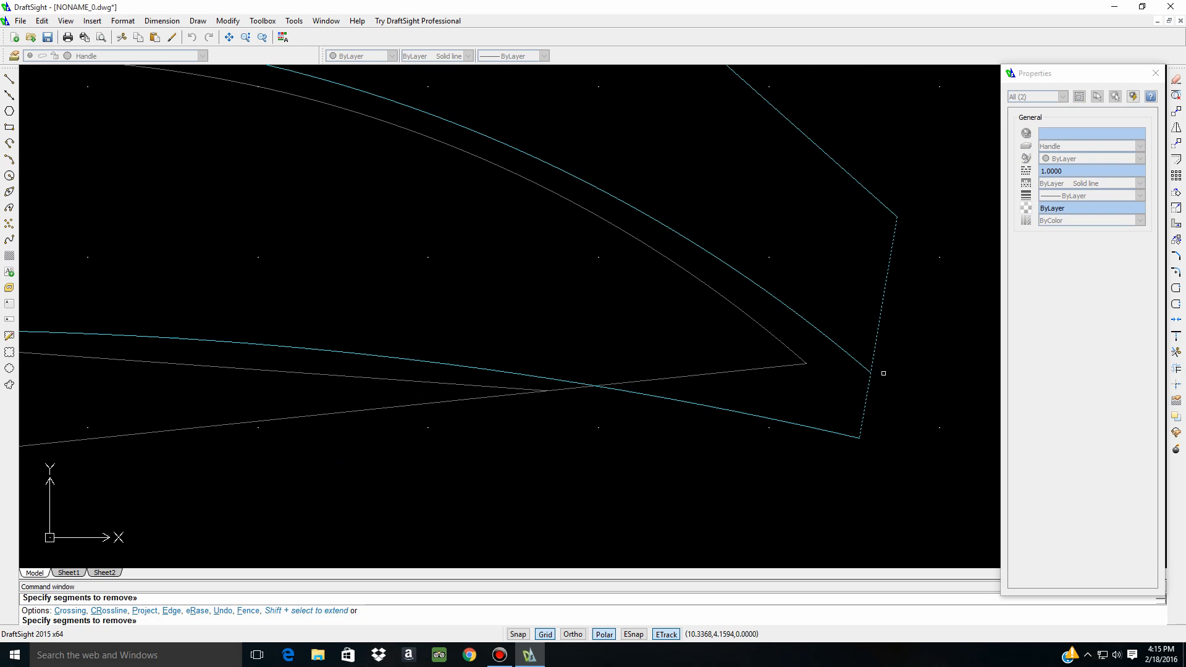
pyautogui.press('Escape')
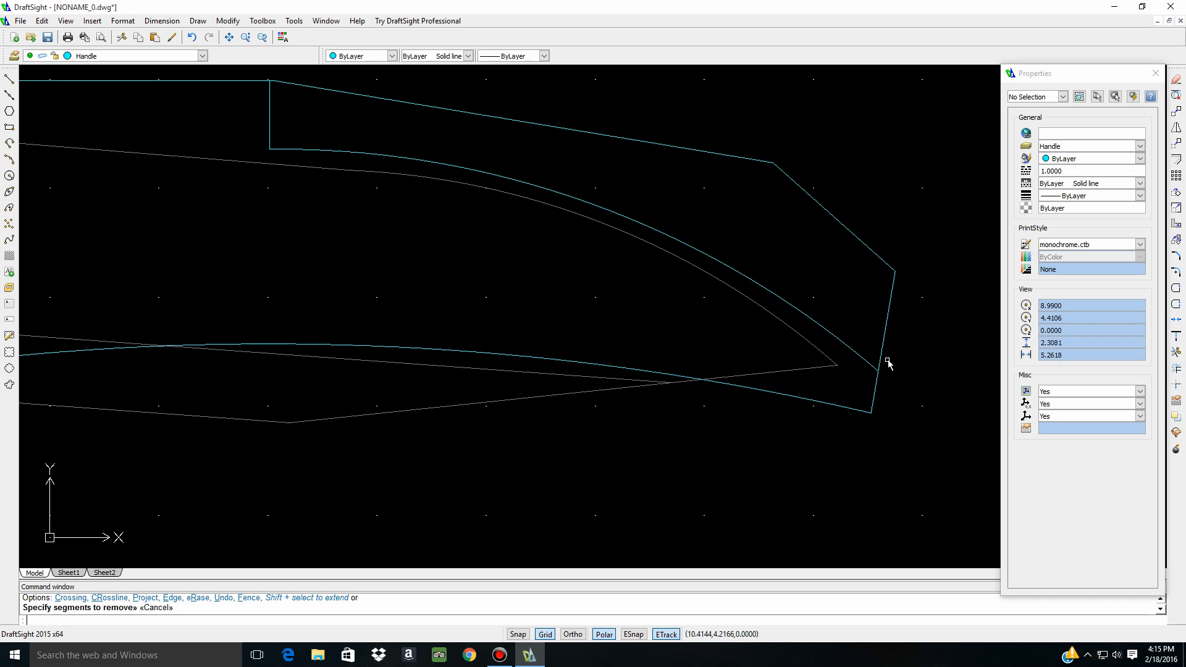
# Lock the Handle layer, unlock the Blade layer and make Blade the active layer
pyautogui.scroll(-5, 887, 361)
pyautogui.scroll(-1, 821, 352)
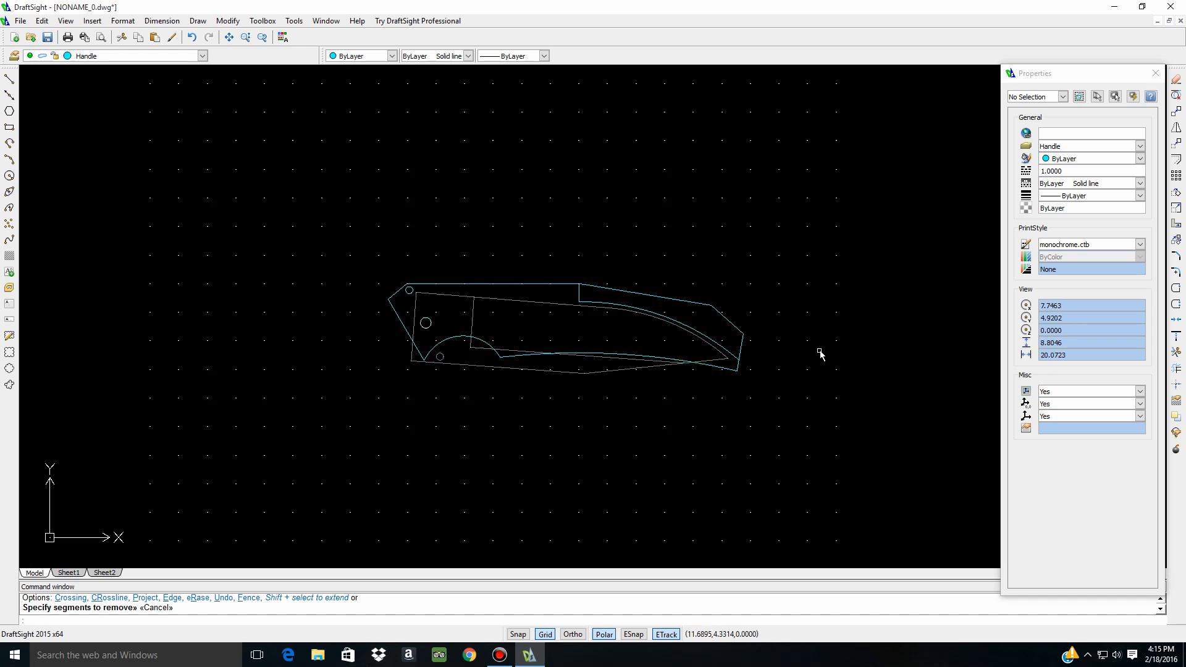
pyautogui.scroll(-1, 747, 361)
pyautogui.scroll(2, 503, 376)
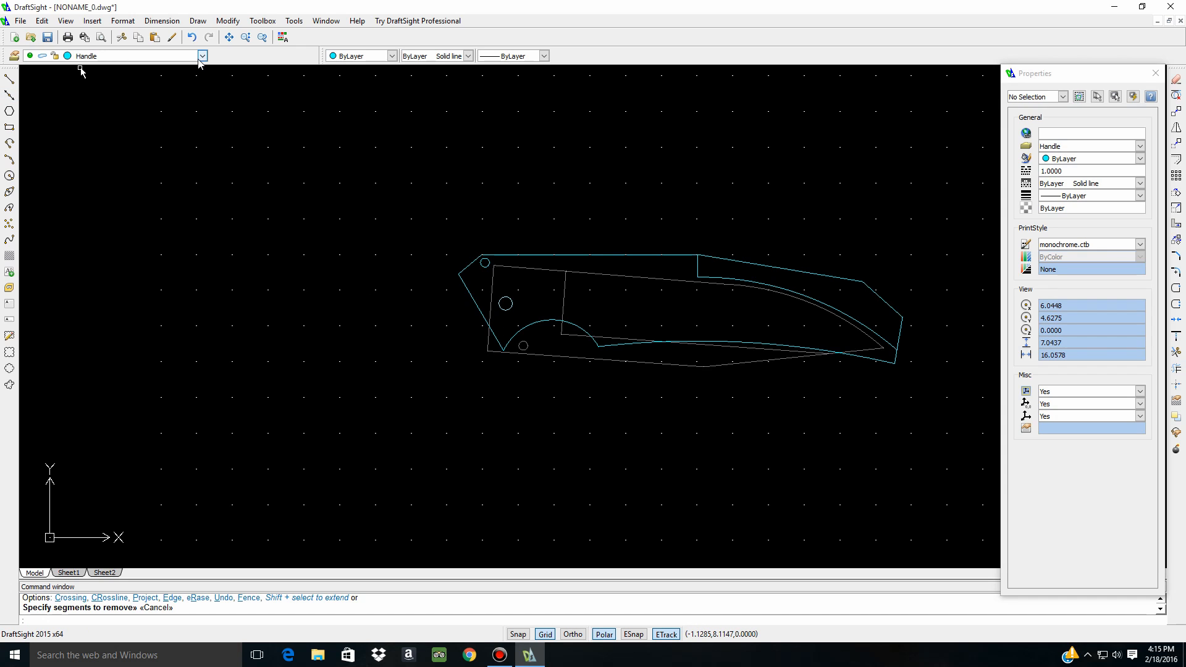
pyautogui.press('Escape')
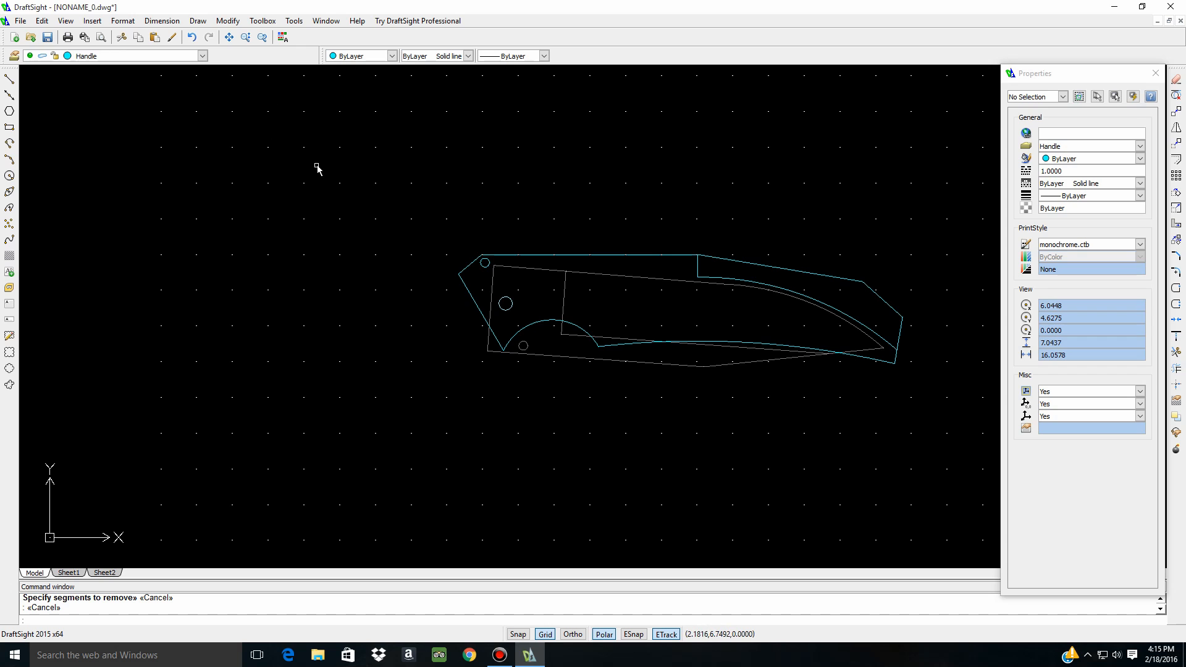
pyautogui.click(202, 56)
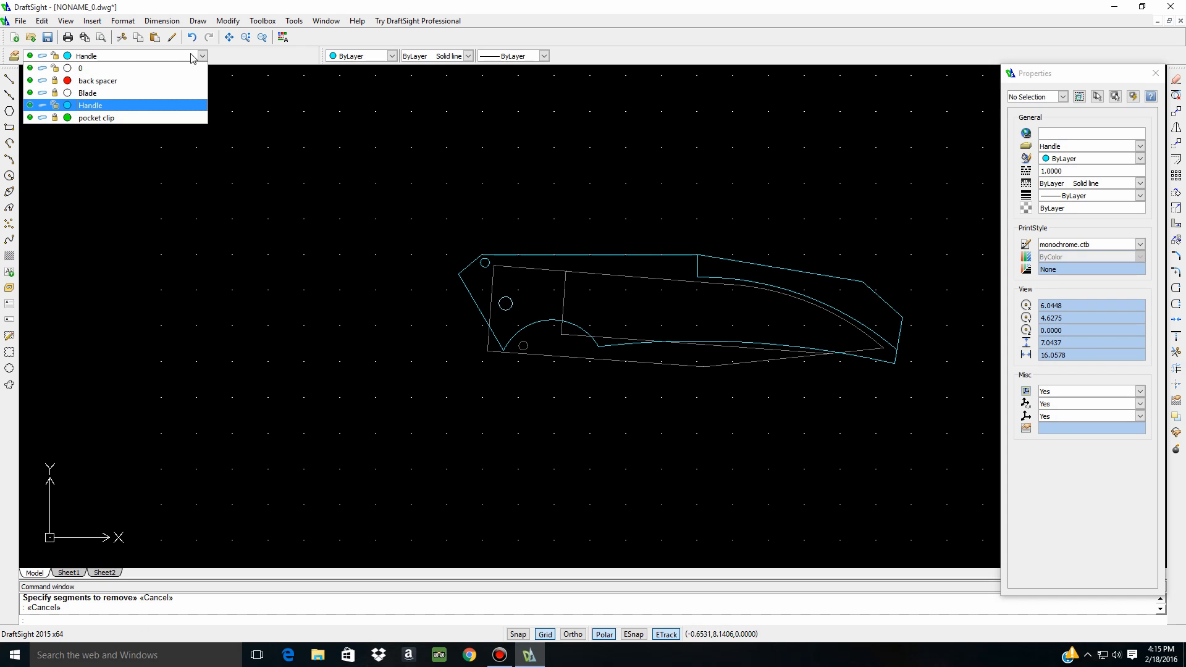
pyautogui.click(54, 105)
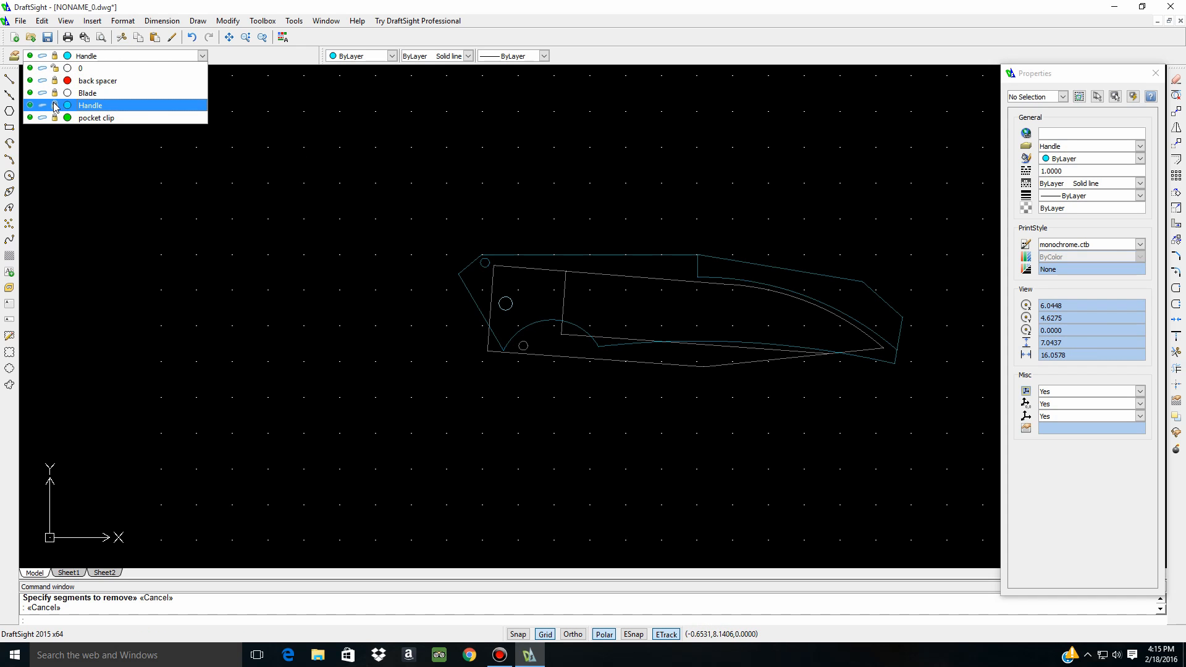
pyautogui.click(54, 92)
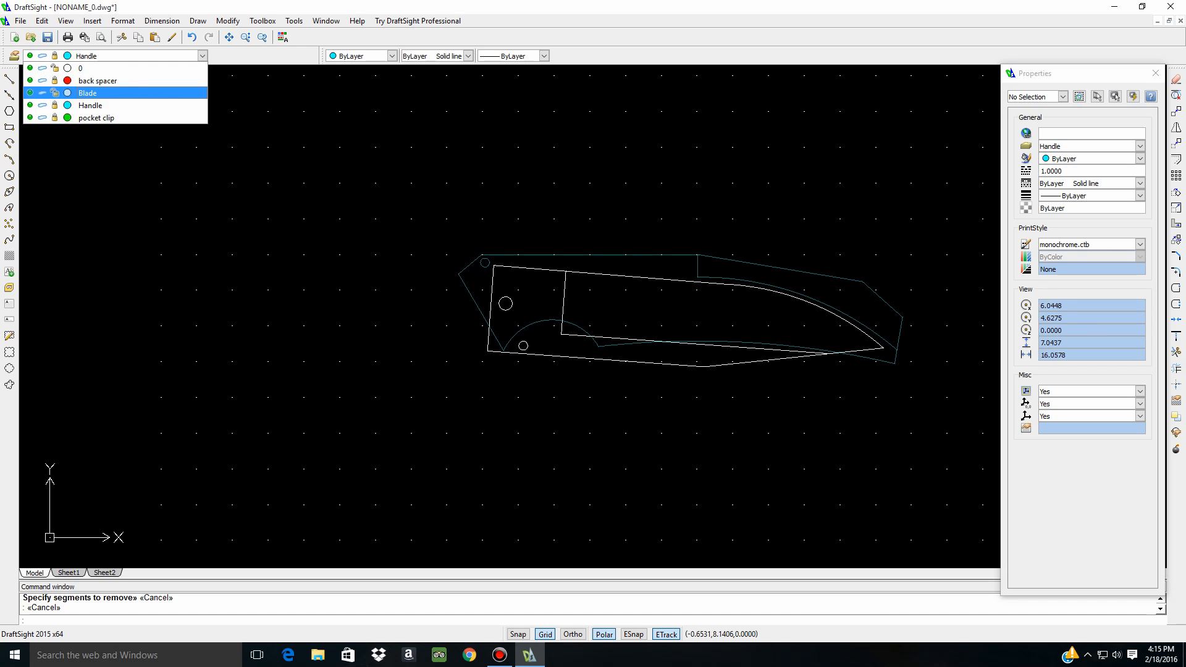
pyautogui.click(90, 93)
pyautogui.press('Escape')
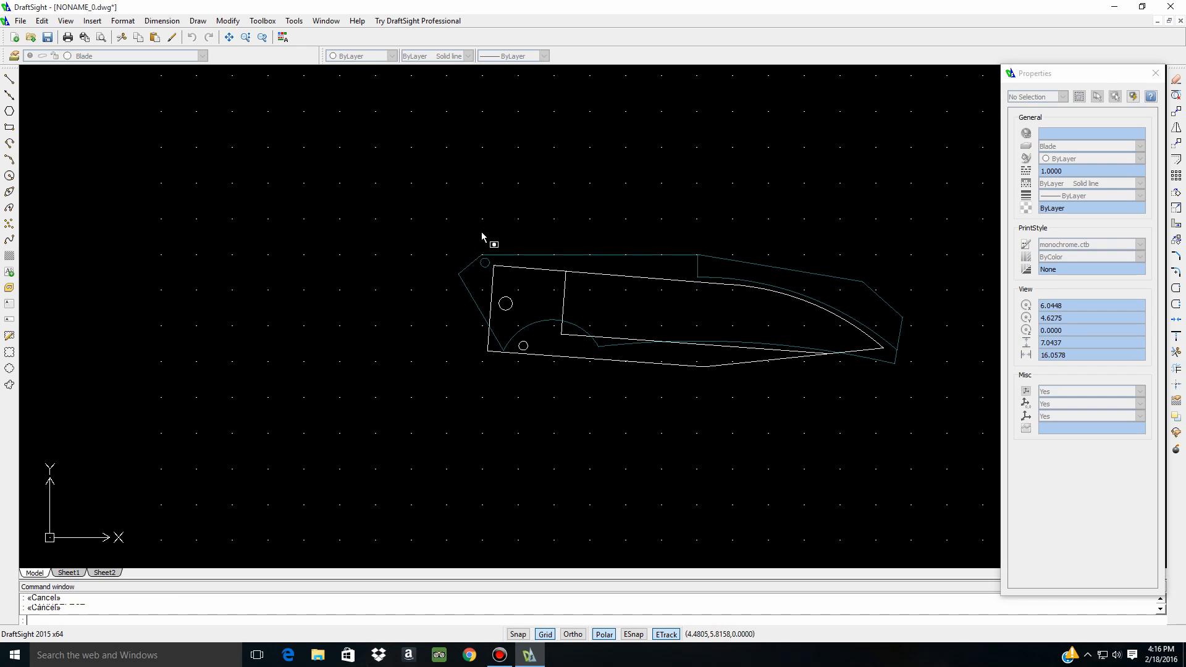
# With entity snaps turned on, rotate the blade about its pivot hole's centre to the open position, placing its small hole over the handle's hole
pyautogui.click(482, 233)
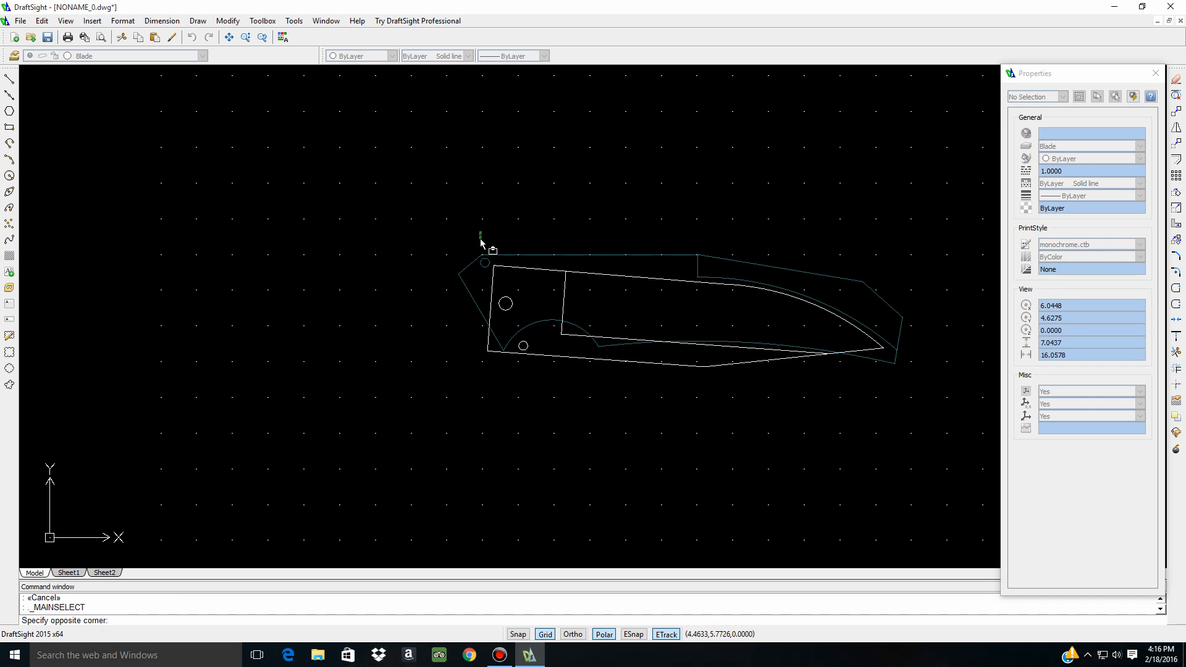
pyautogui.click(911, 425)
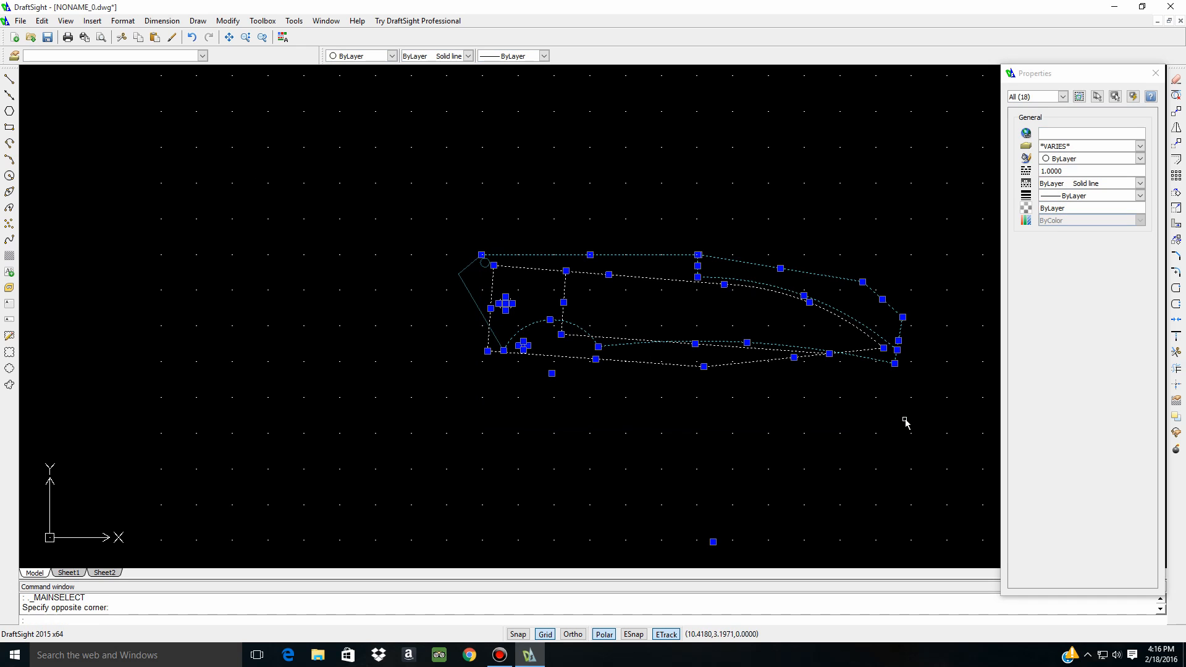
pyautogui.click(1177, 196)
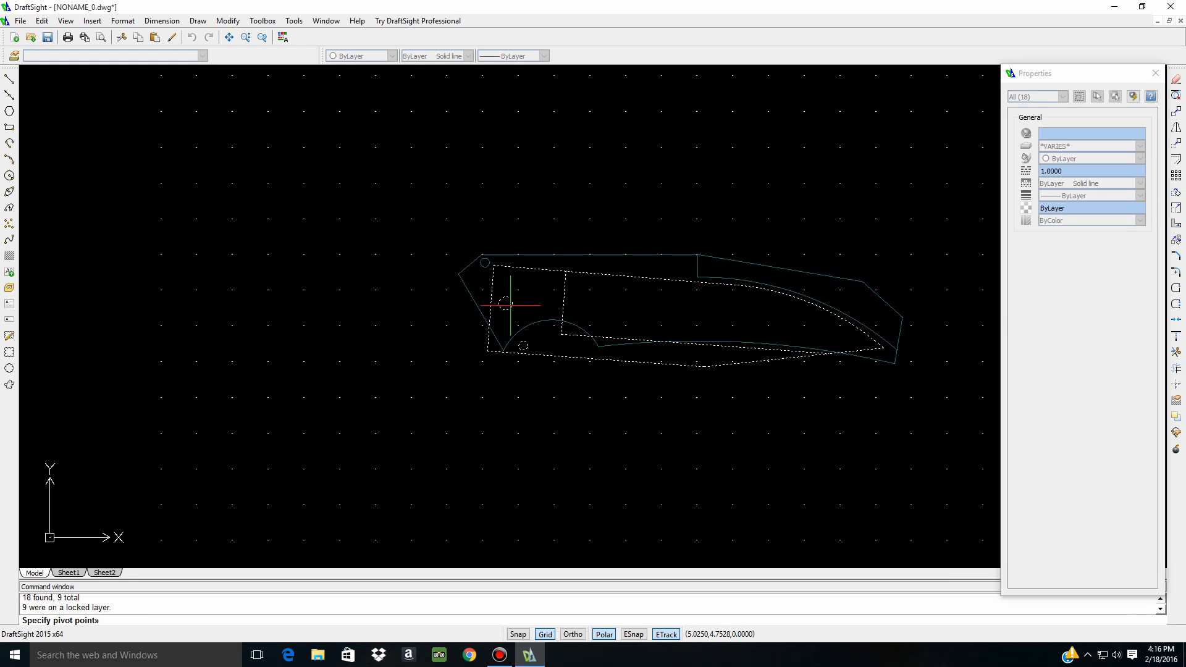
pyautogui.click(633, 634)
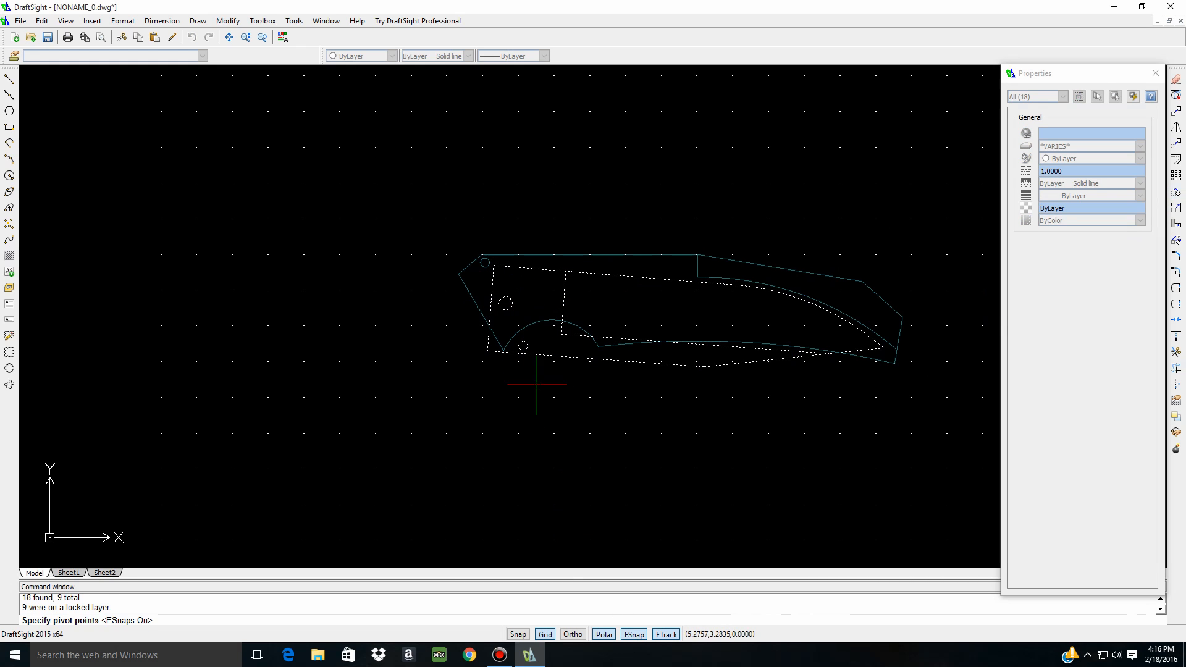
pyautogui.click(505, 304)
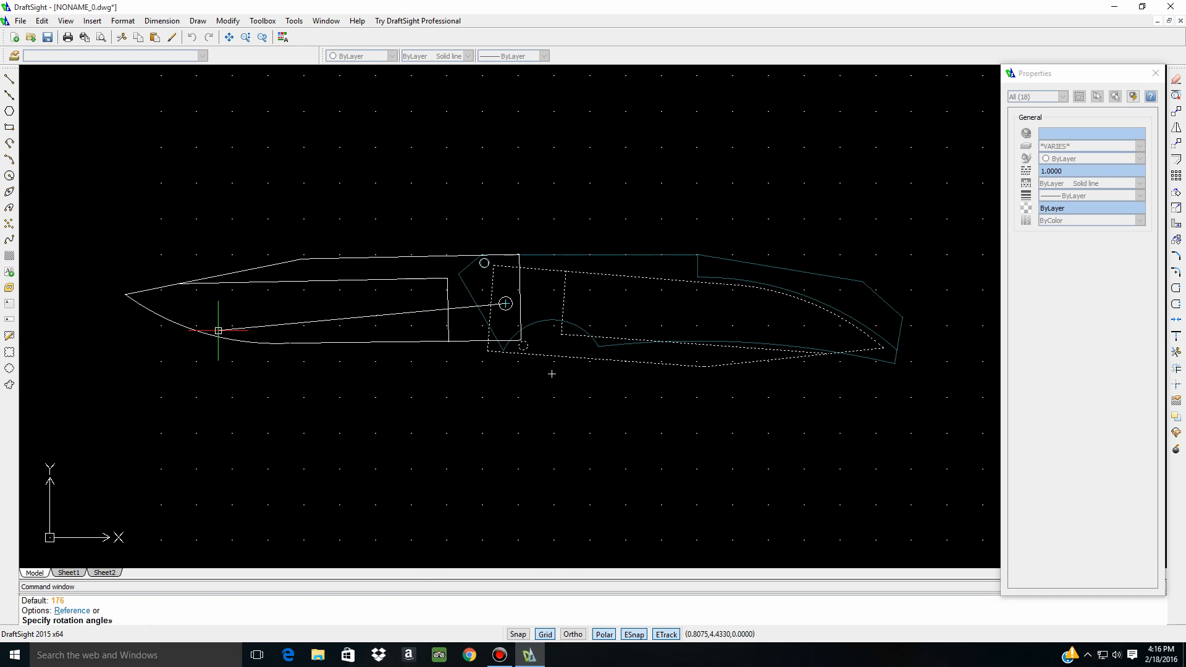
pyautogui.scroll(2, 433, 307)
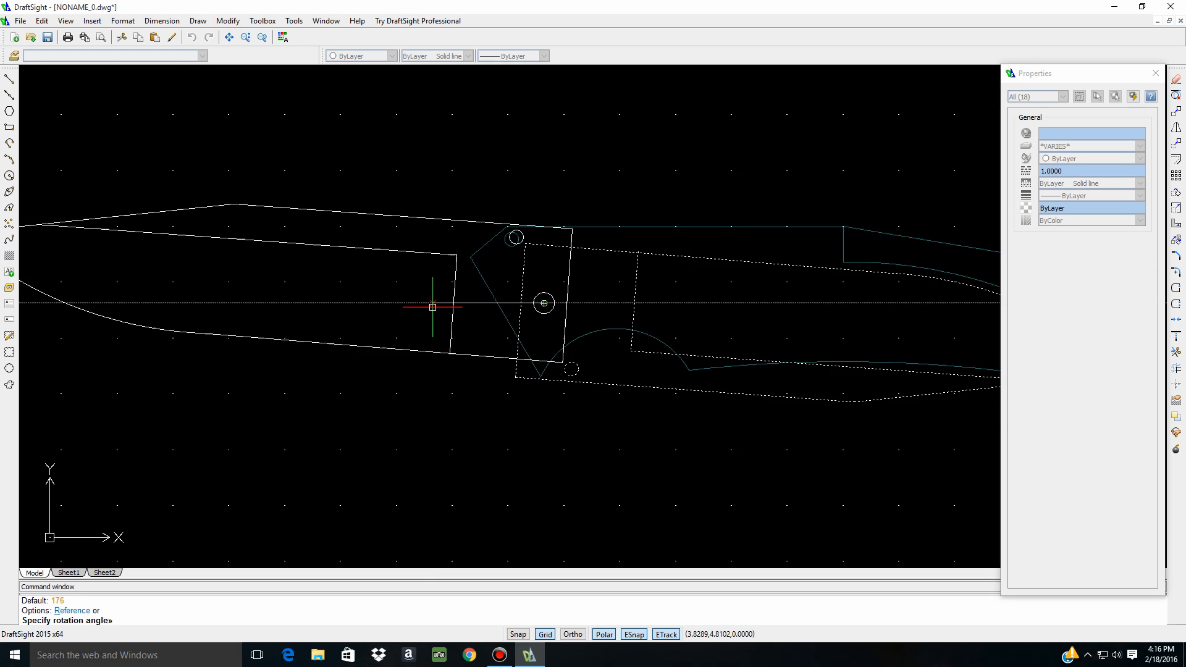
pyautogui.scroll(3, 454, 305)
pyautogui.scroll(3, 527, 351)
pyautogui.scroll(-3, 564, 300)
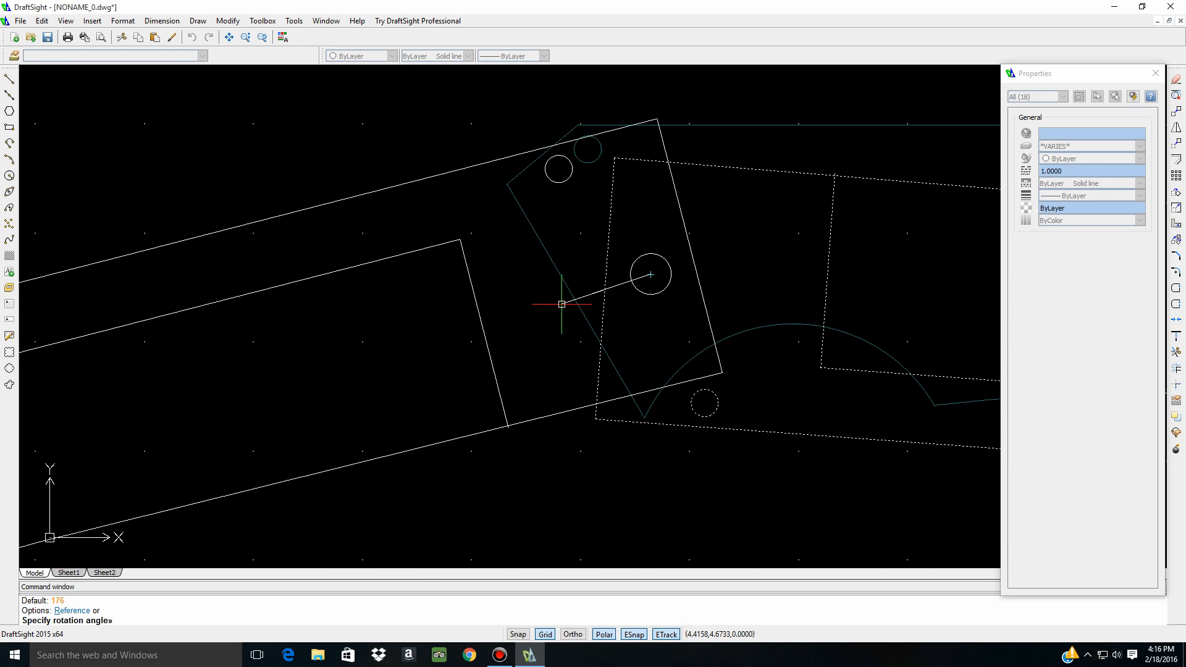
pyautogui.scroll(-2, 562, 304)
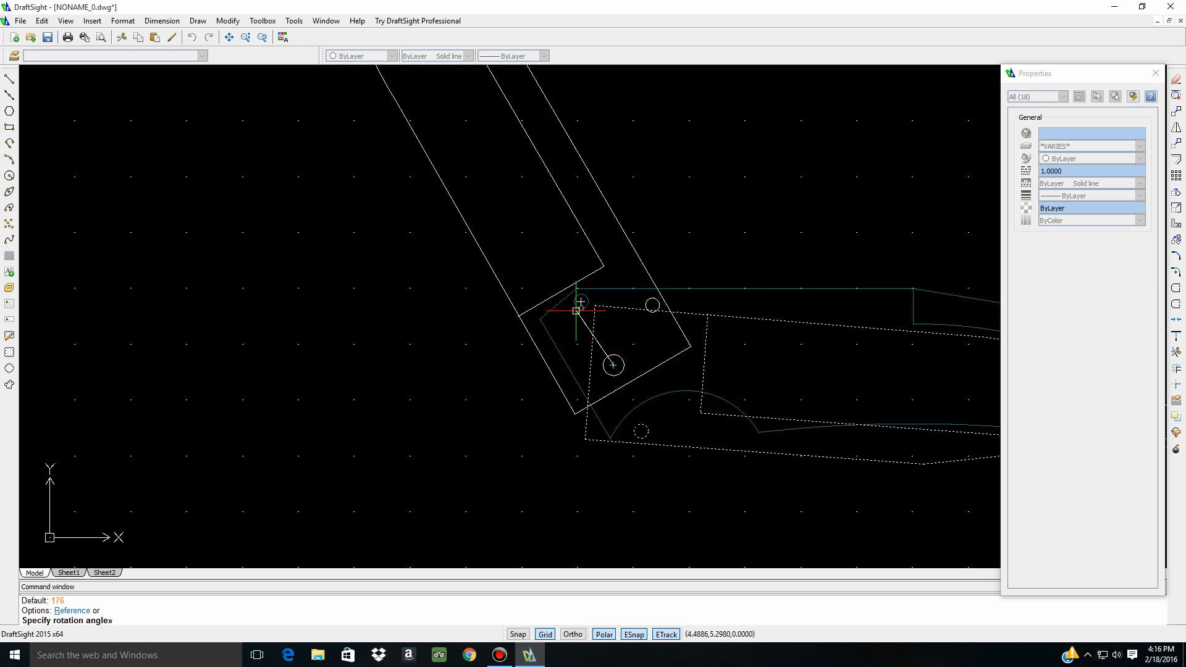
pyautogui.scroll(4, 576, 311)
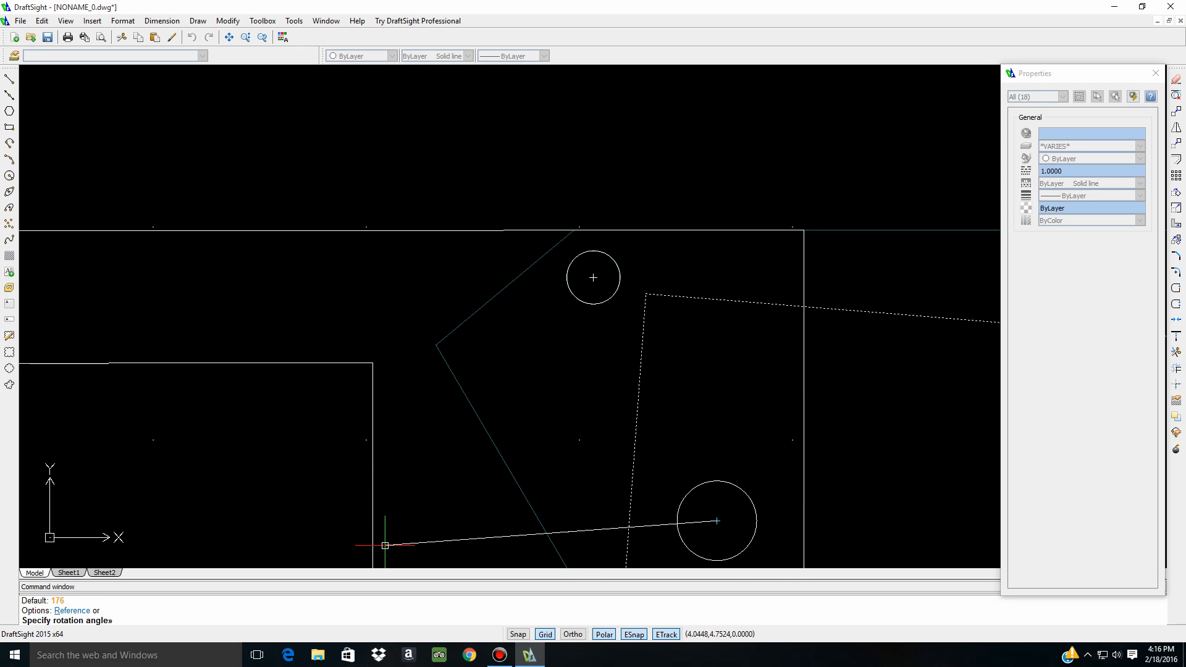
pyautogui.press('Escape')
pyautogui.scroll(-6, 386, 547)
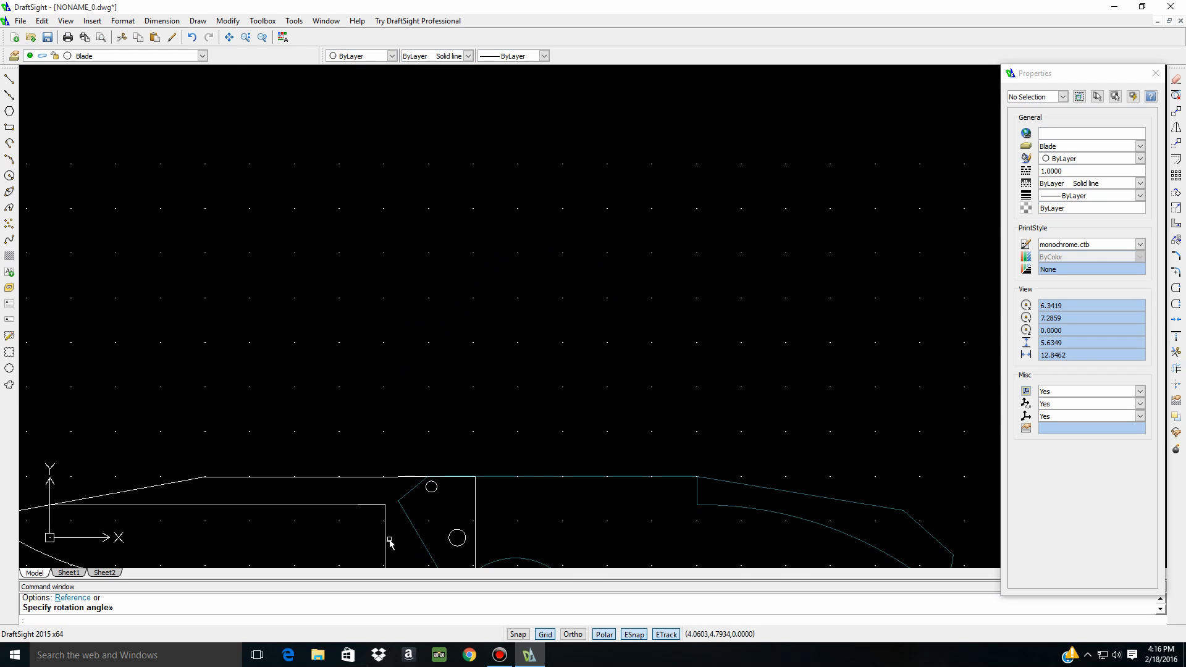
pyautogui.scroll(-3, 692, 321)
pyautogui.scroll(3, 602, 438)
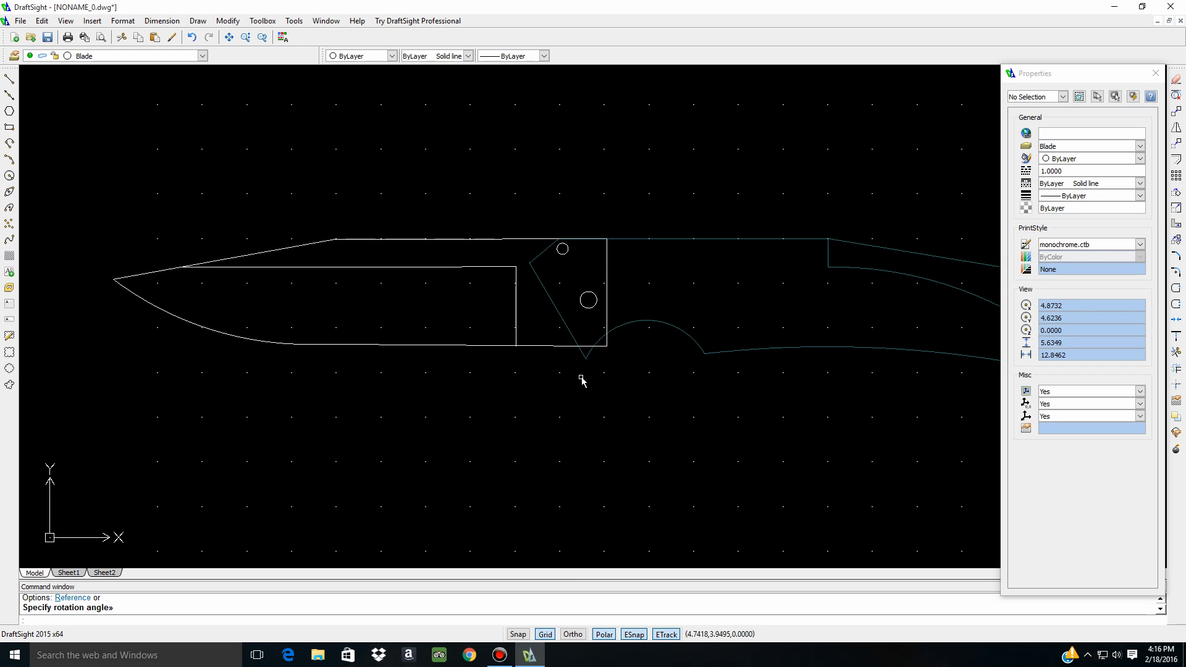
pyautogui.press('Escape')
pyautogui.scroll(-1, 384, 373)
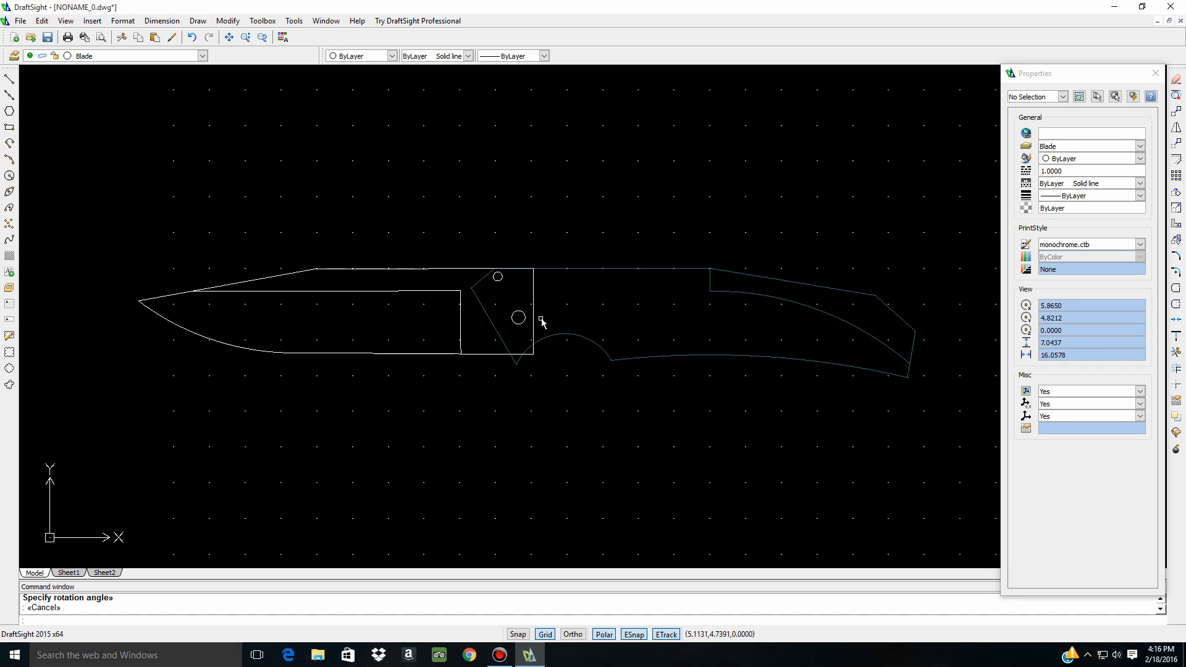
# Shorten the blade's lower edge line by pulling its rear end forward to about (4.22, 4.29), just past the inner vertical line
pyautogui.click(518, 357)
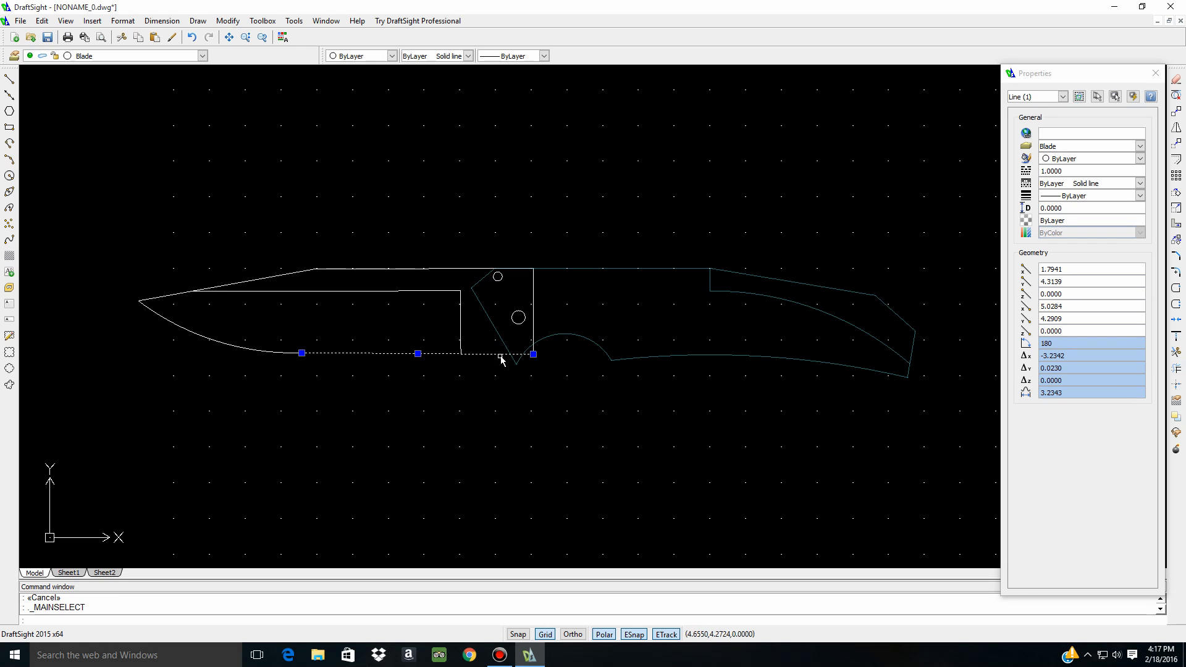
pyautogui.click(534, 354)
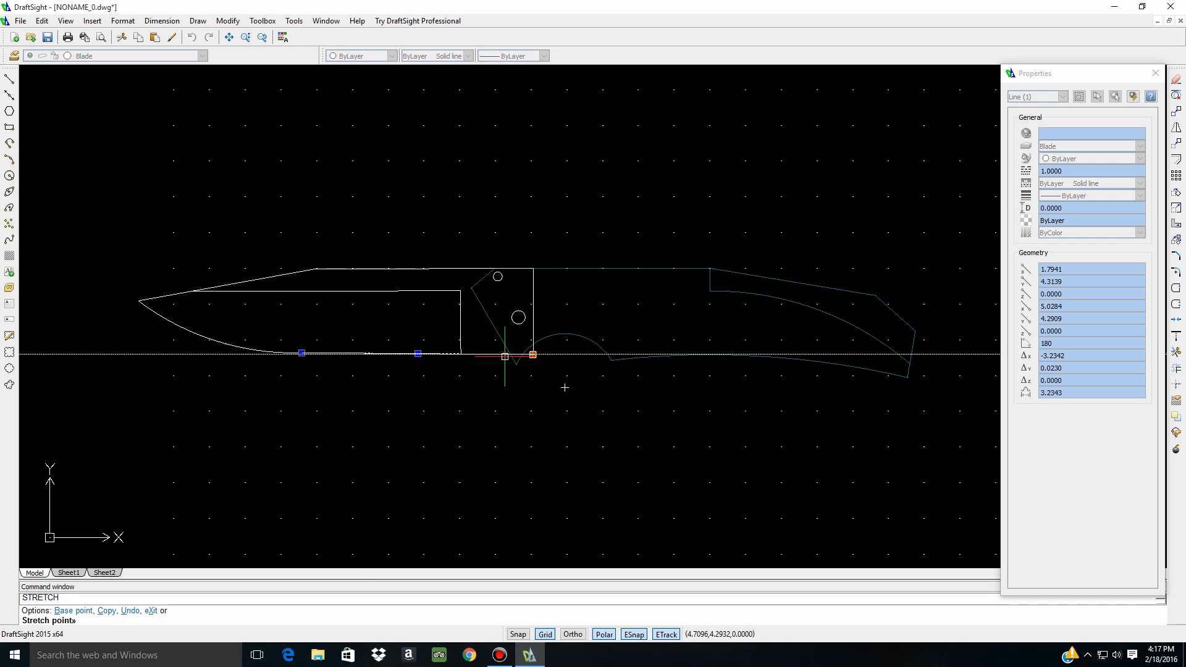
pyautogui.click(475, 354)
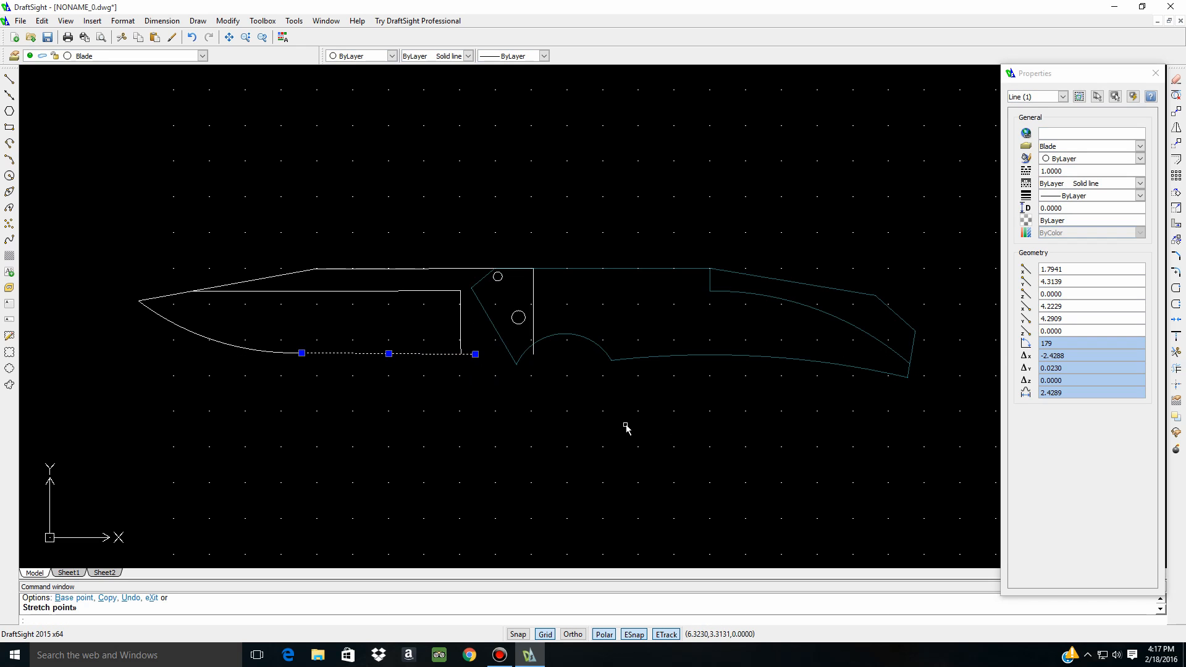
pyautogui.press('Escape')
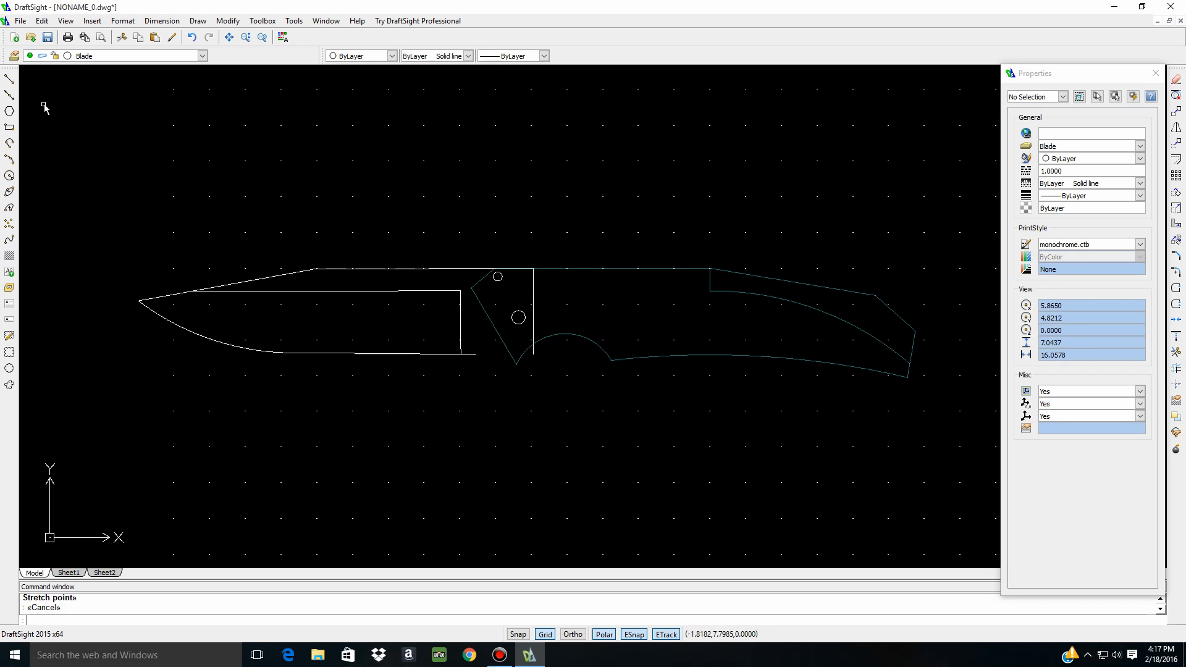
# Draw a circle with a diameter of 0.75 in the empty space above the knife's pivot area
pyautogui.click(9, 176)
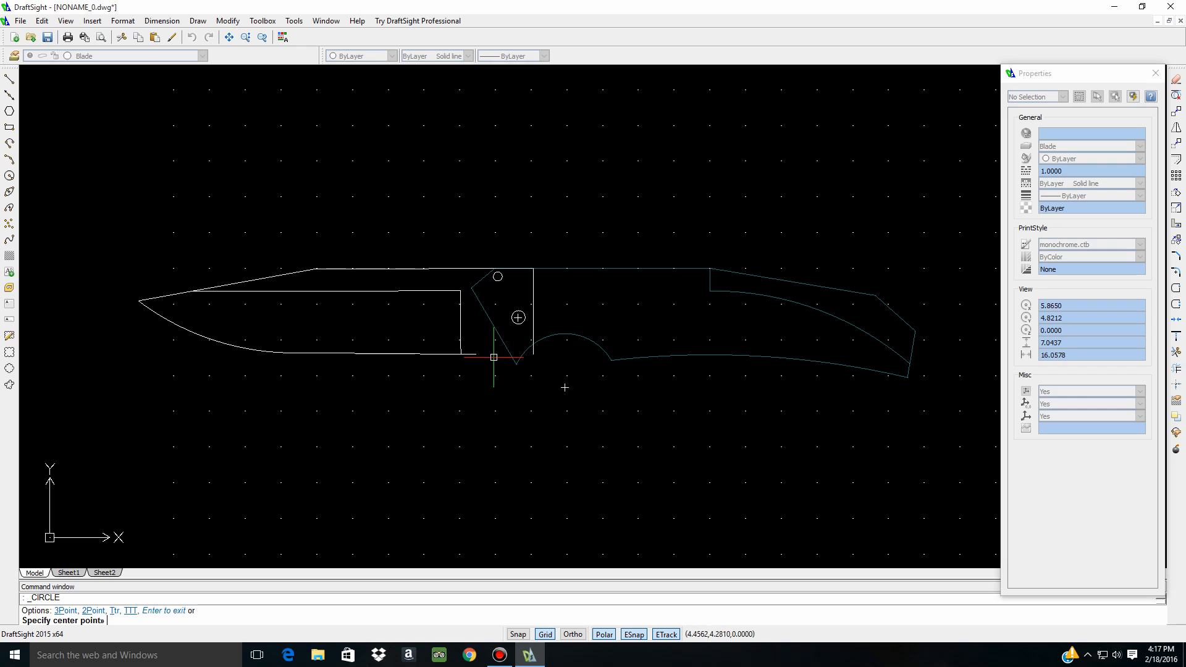
pyautogui.click(520, 159)
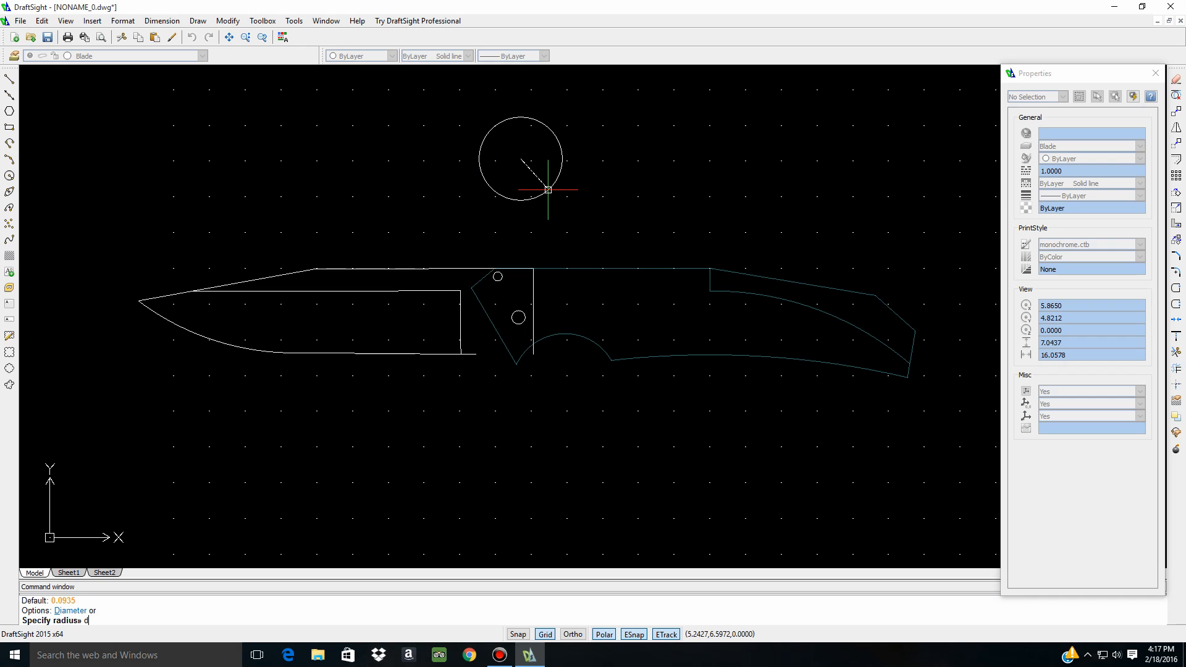
pyautogui.press('Return')
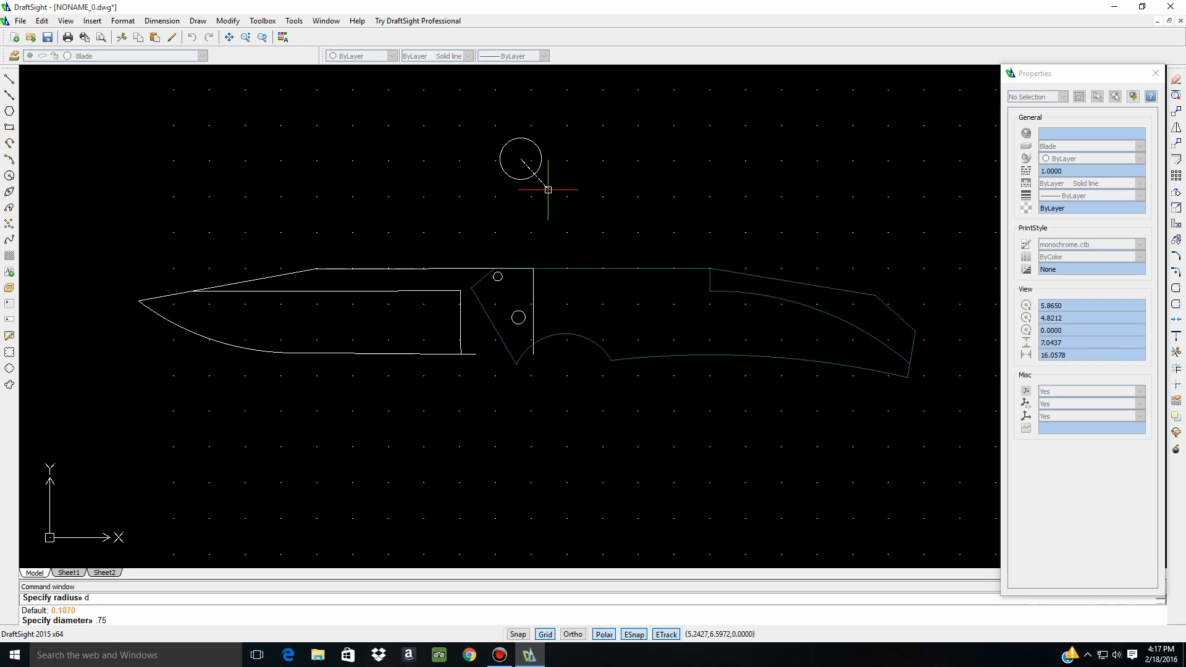
pyautogui.press('Return')
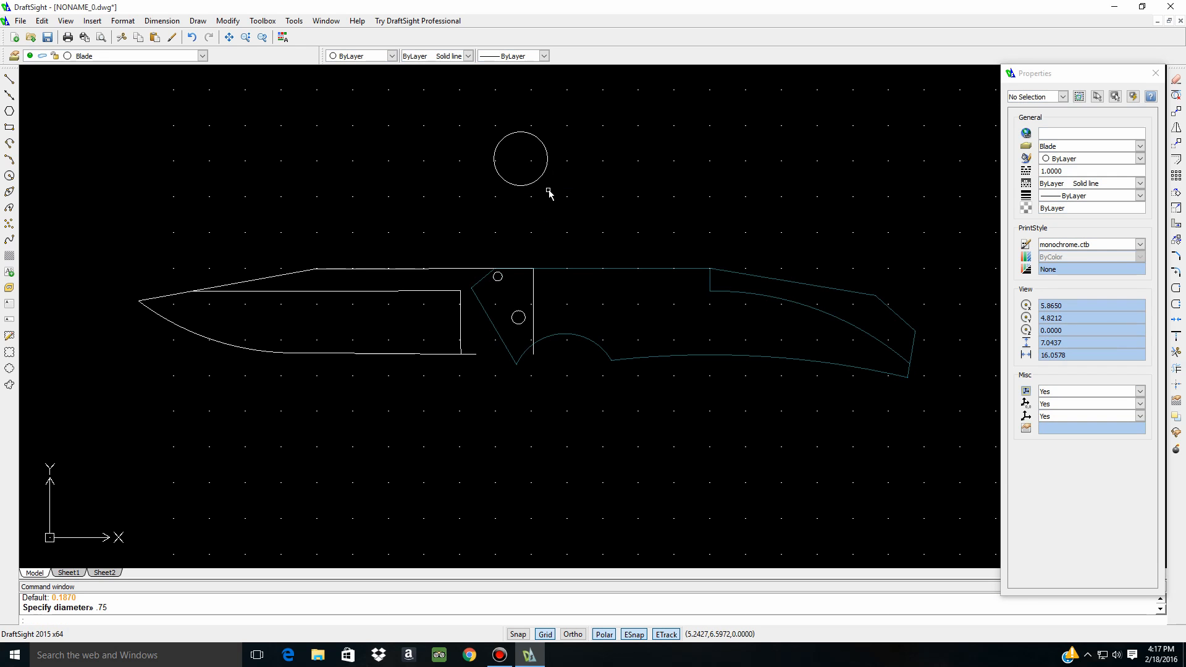
# Move the 0.75 circle by its centre to about (4.29, 3.96), so it overlaps the rear end of the blade's lower edge
pyautogui.click(539, 183)
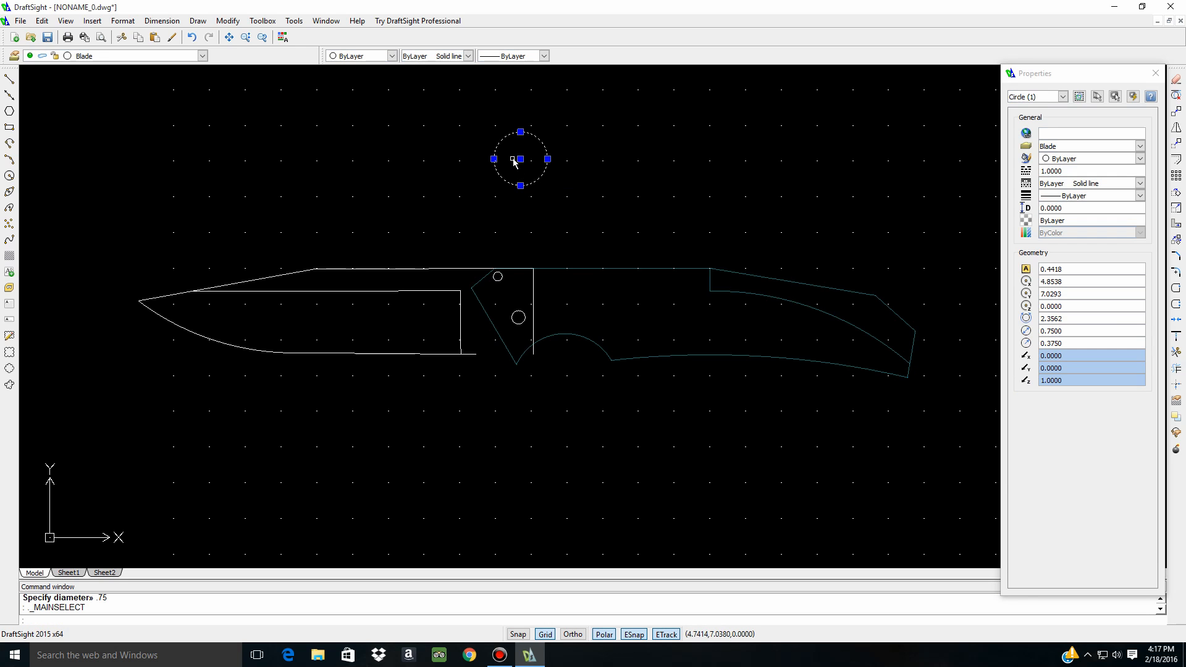
pyautogui.click(521, 159)
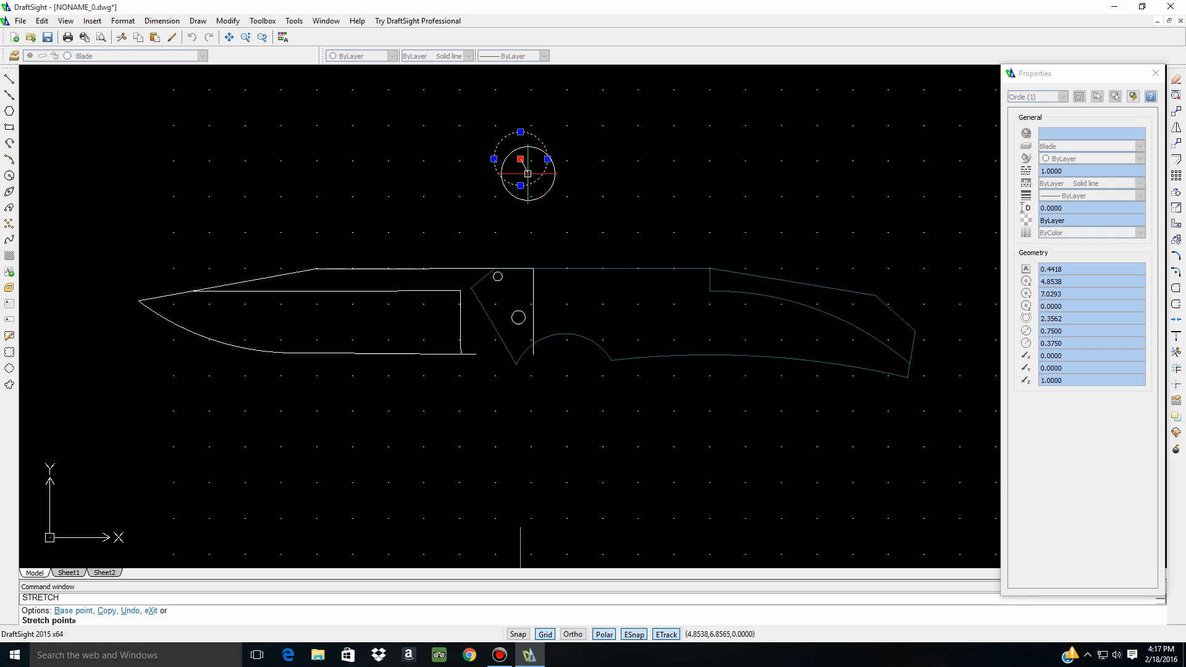
pyautogui.click(480, 378)
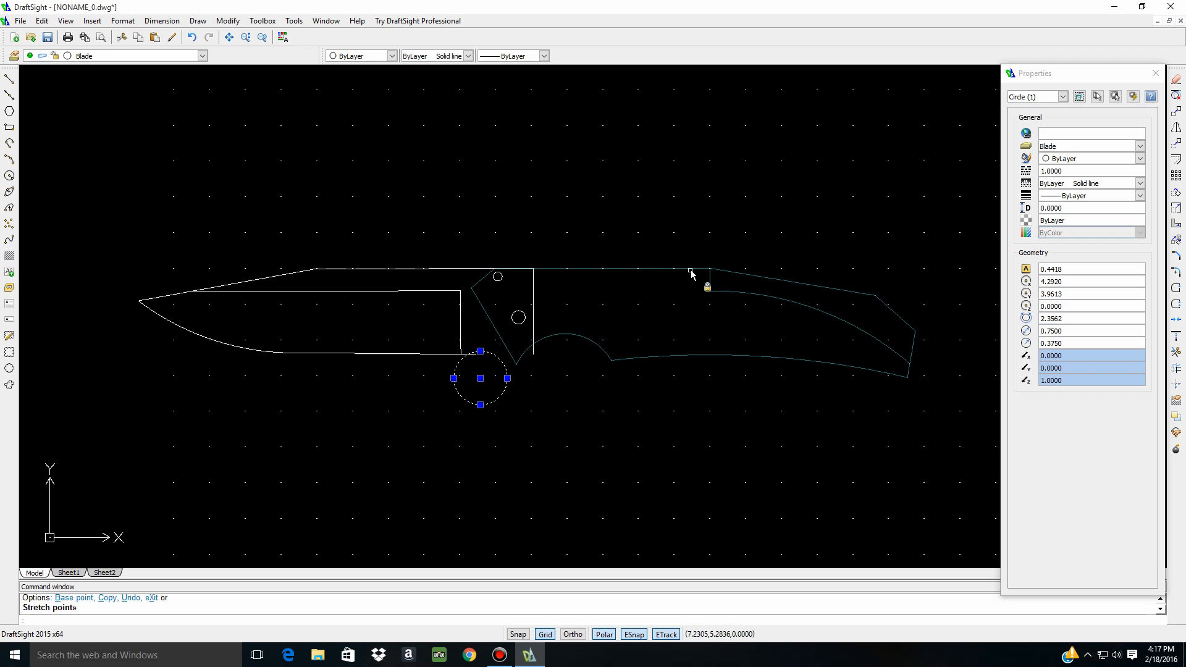
pyautogui.click(578, 166)
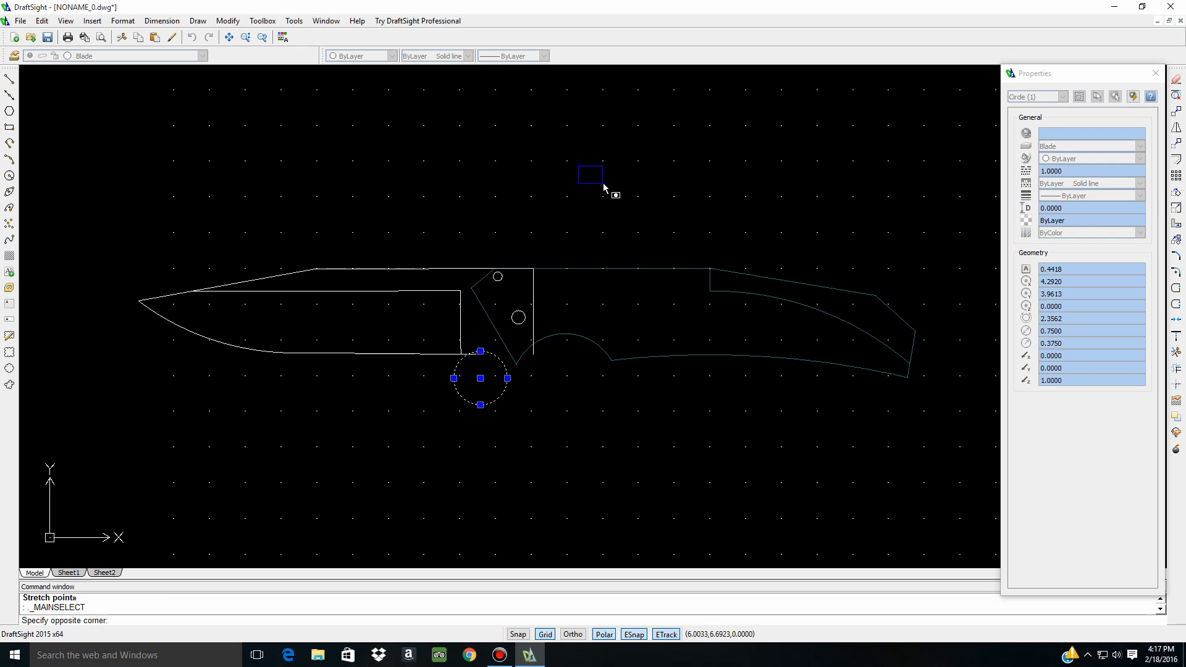
pyautogui.press('Escape')
pyautogui.press('Escape')
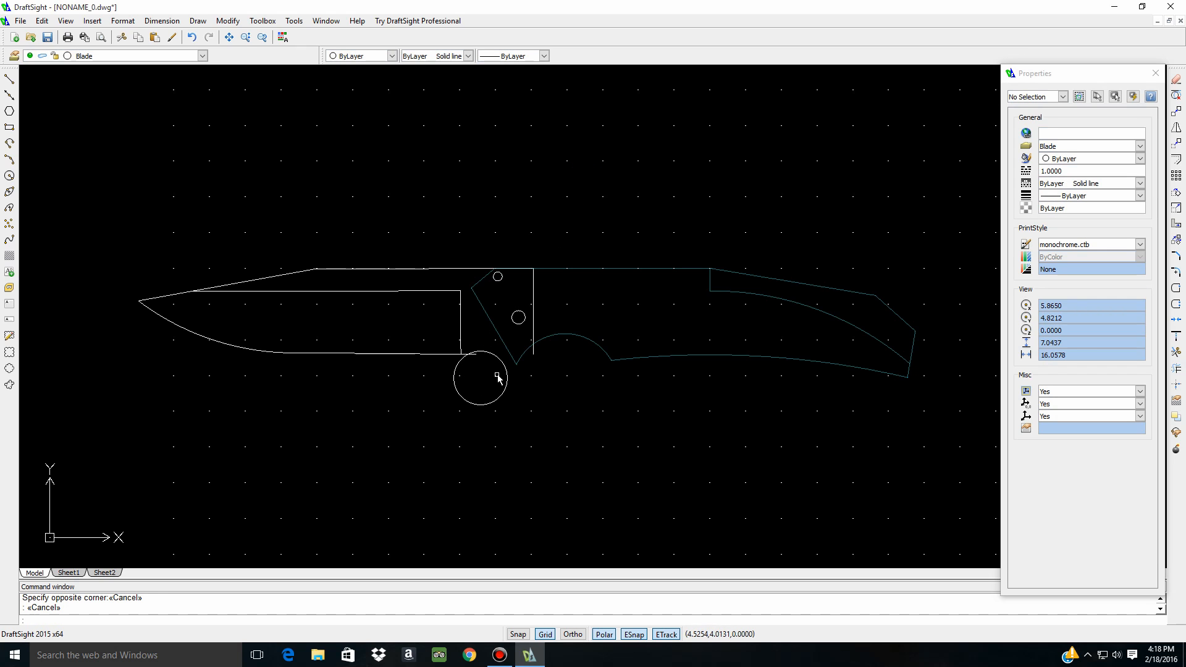
pyautogui.scroll(3, 498, 377)
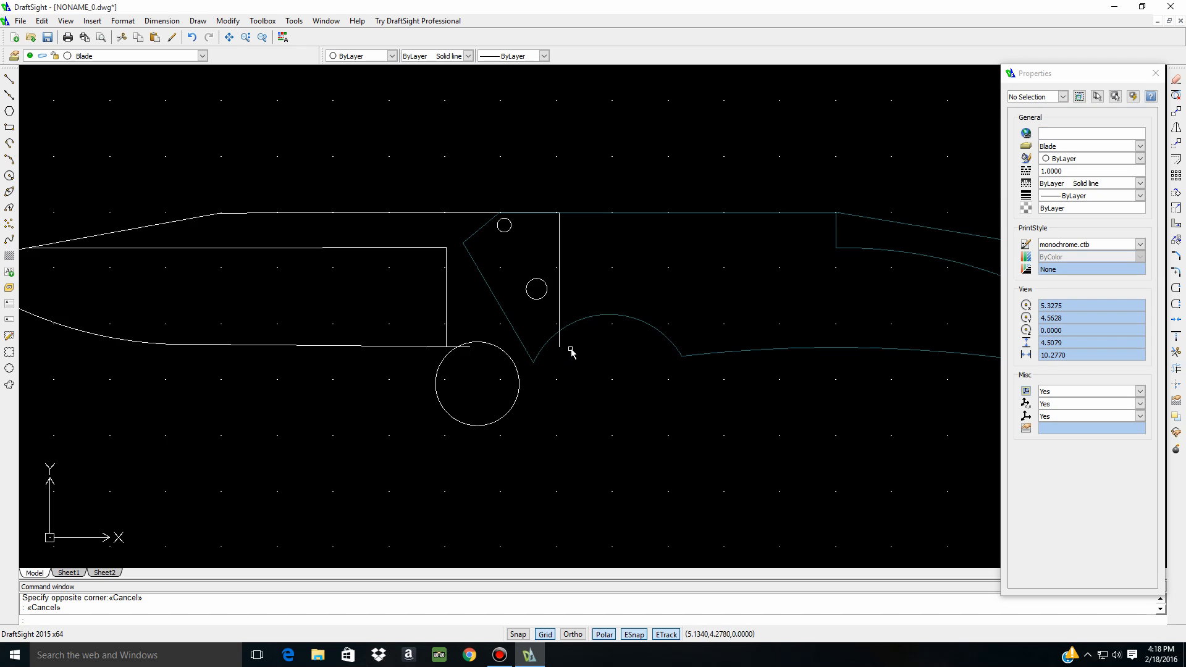
pyautogui.scroll(-2, 427, 363)
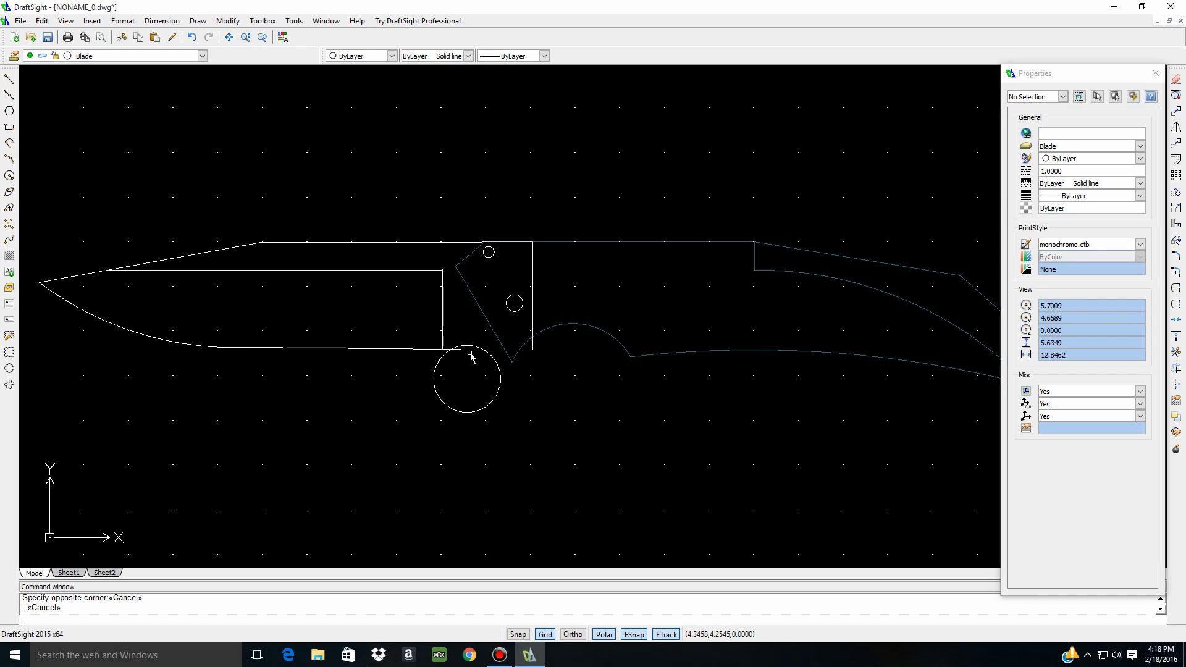
pyautogui.click(445, 358)
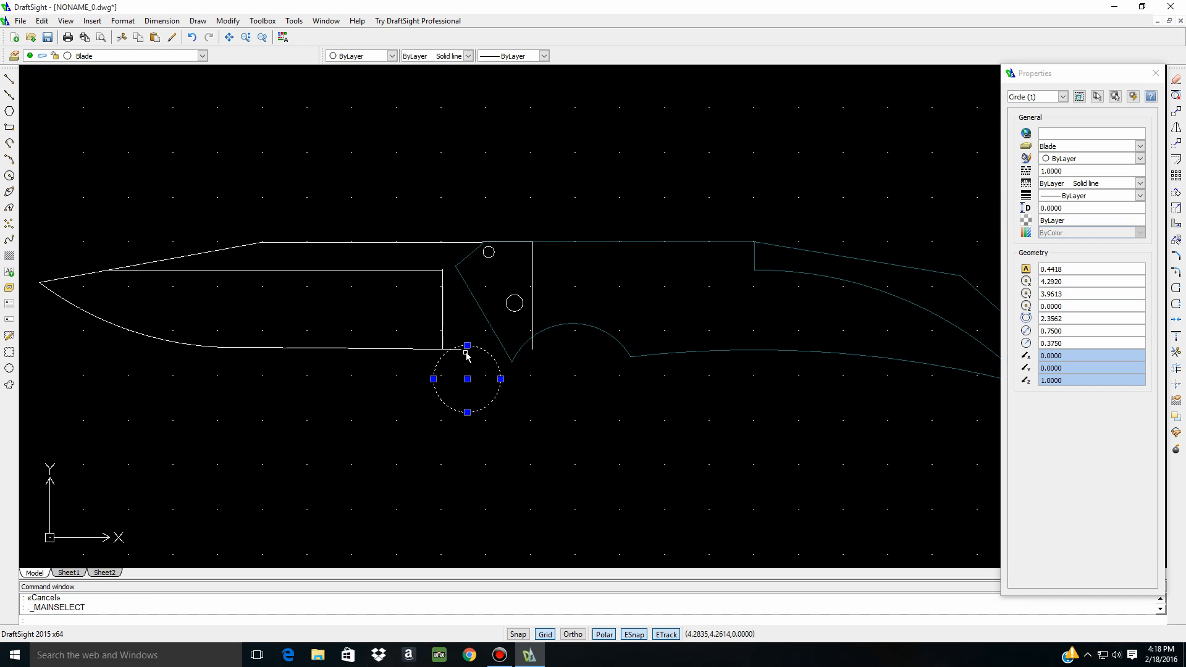
pyautogui.click(456, 350)
pyautogui.press('Escape')
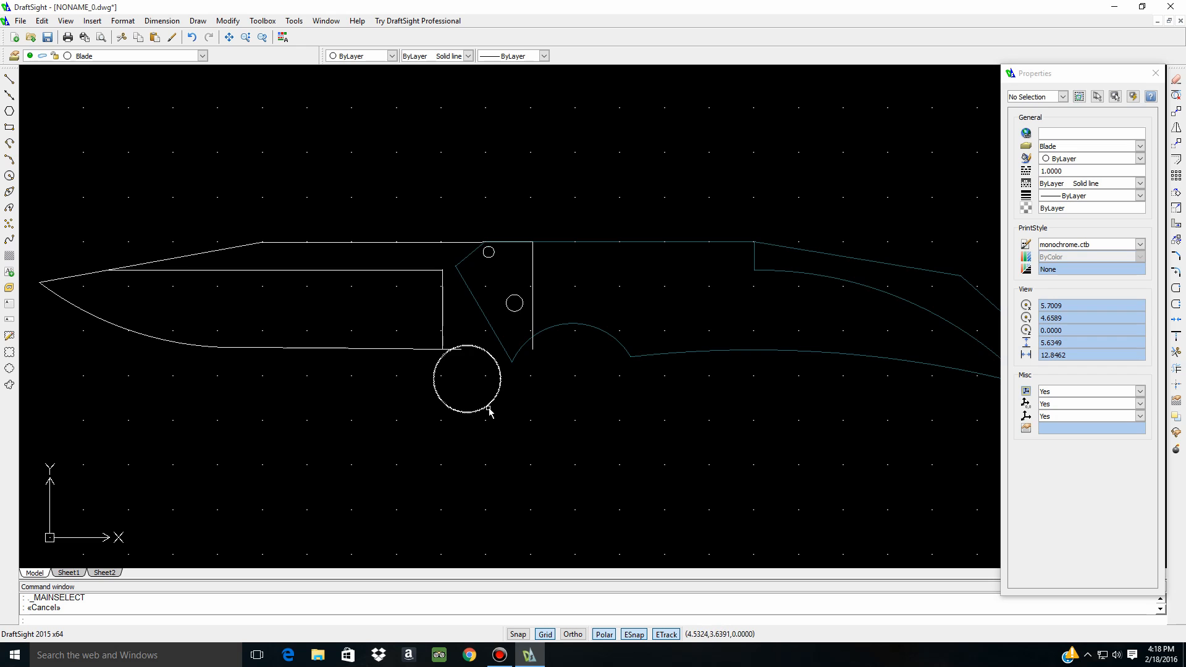
# Draw a diagonal line from where the circle crosses the blade's lower edge, through the circle's centre, ending beyond its far side
pyautogui.click(9, 79)
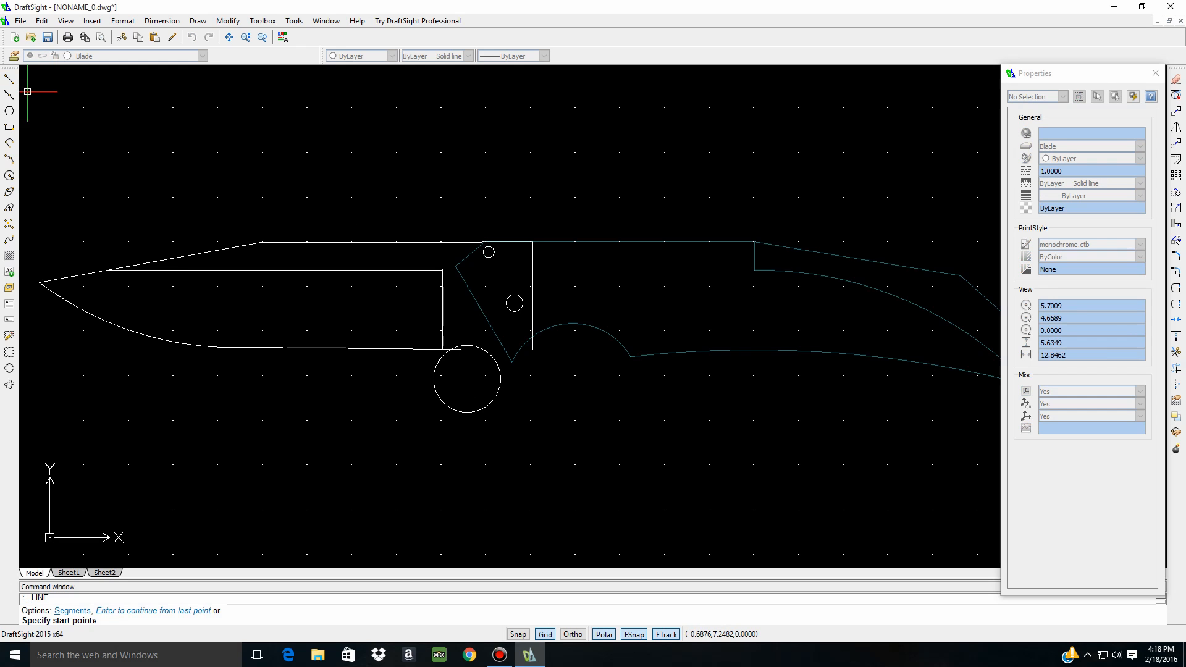
pyautogui.click(451, 349)
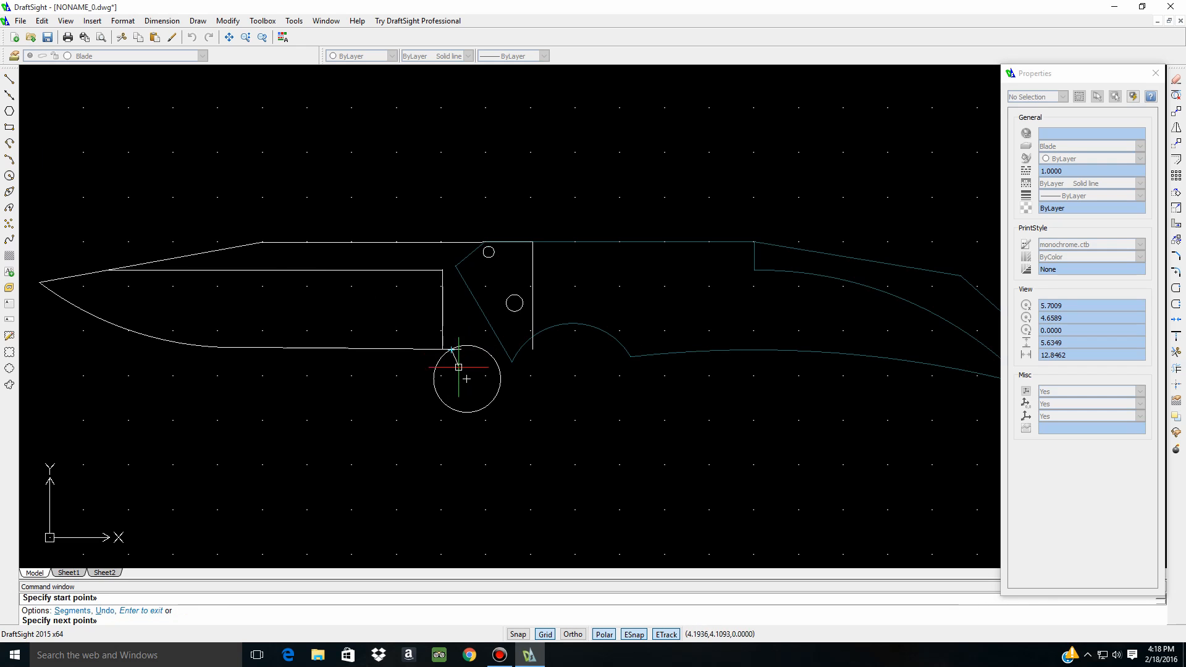
pyautogui.click(500, 436)
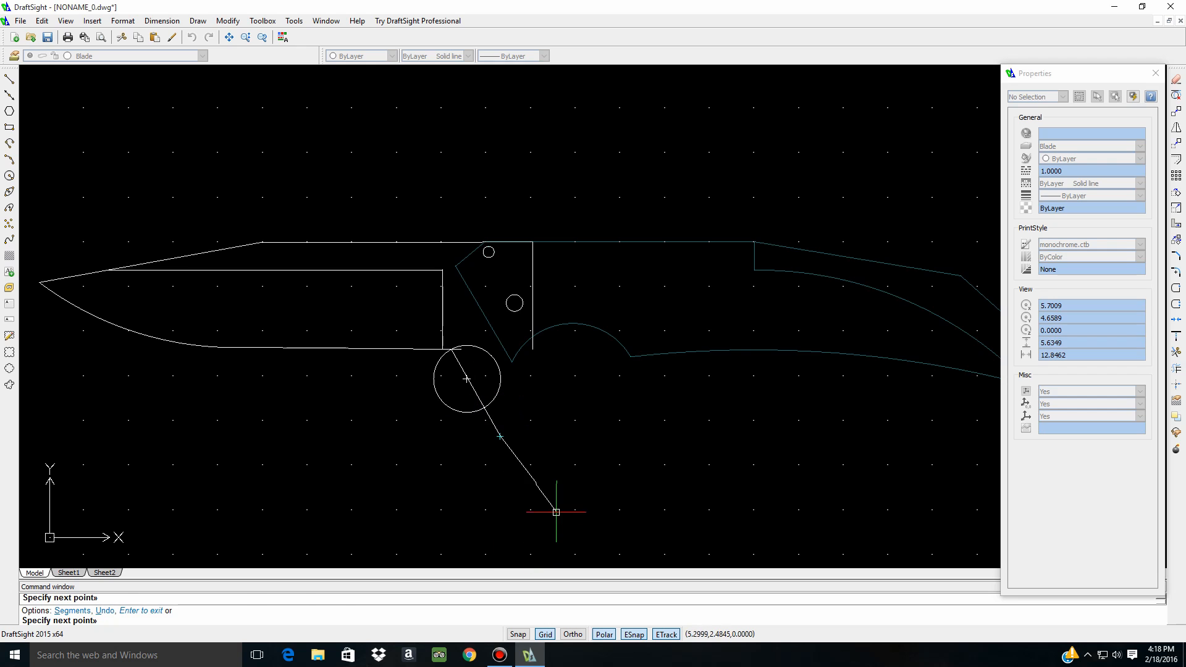
pyautogui.press('Escape')
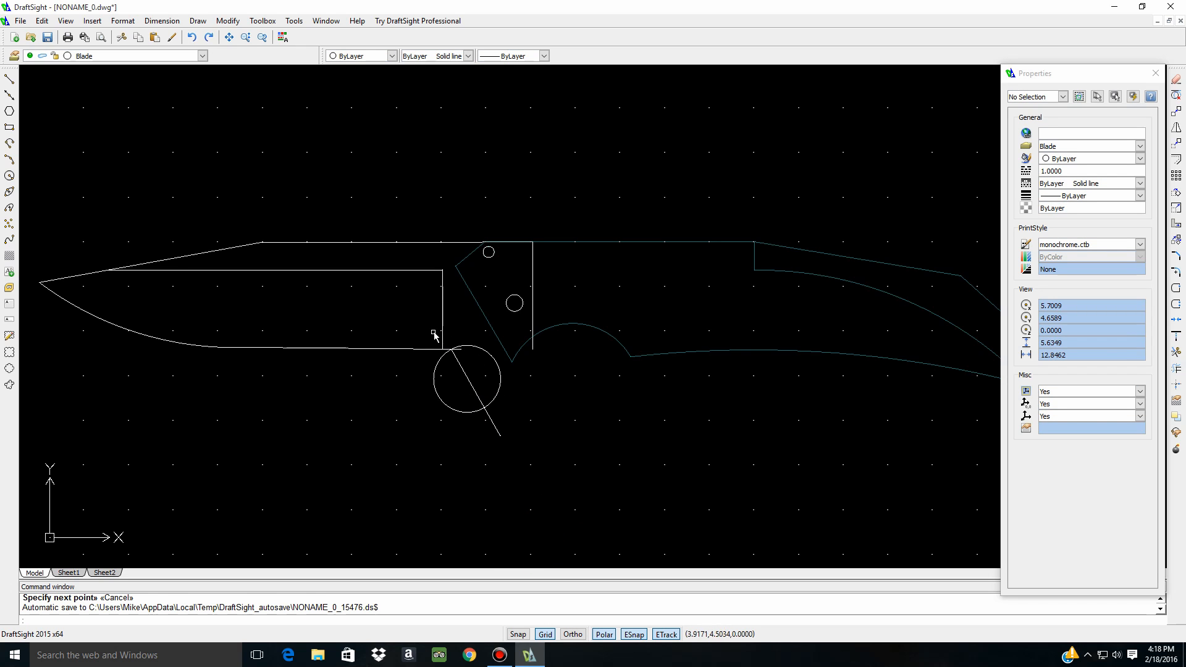
# Trim the circle's forward half along the diagonal line, and trim away the part of the line inside the circle
pyautogui.click(416, 328)
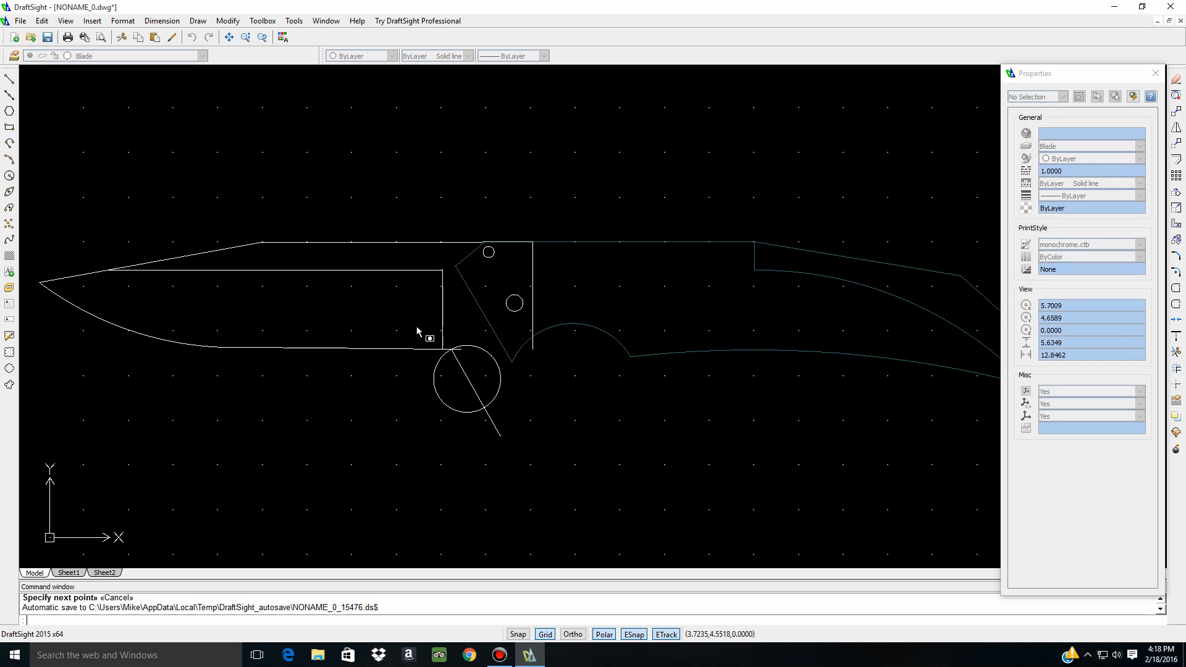
pyautogui.click(544, 467)
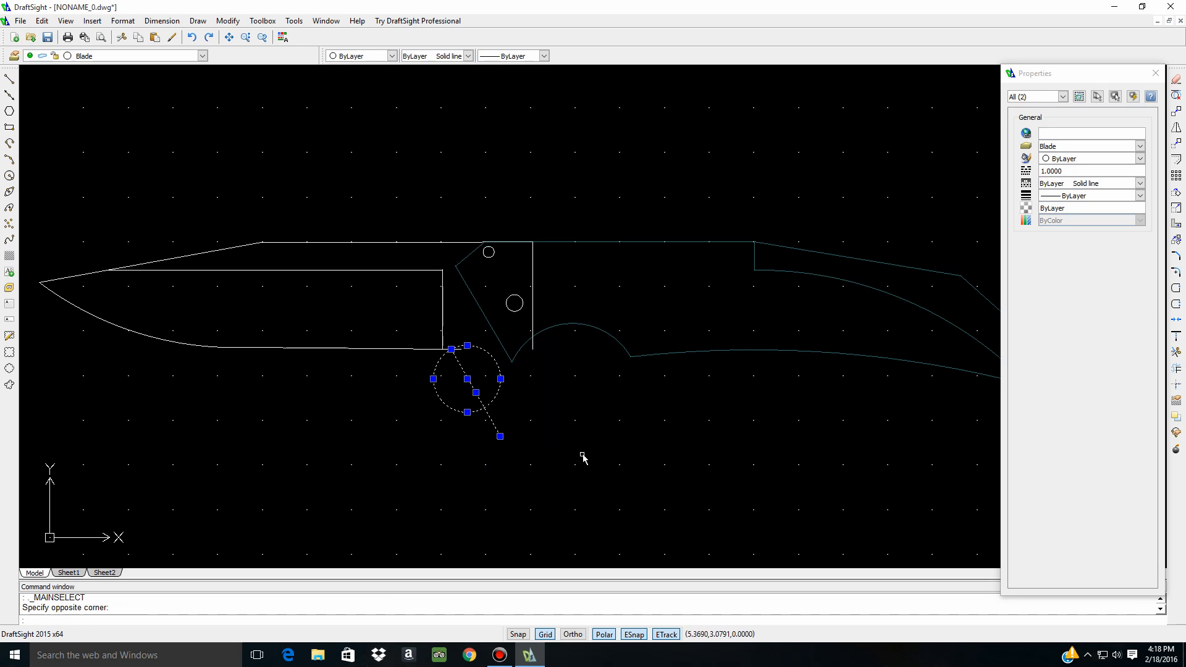
pyautogui.click(1177, 353)
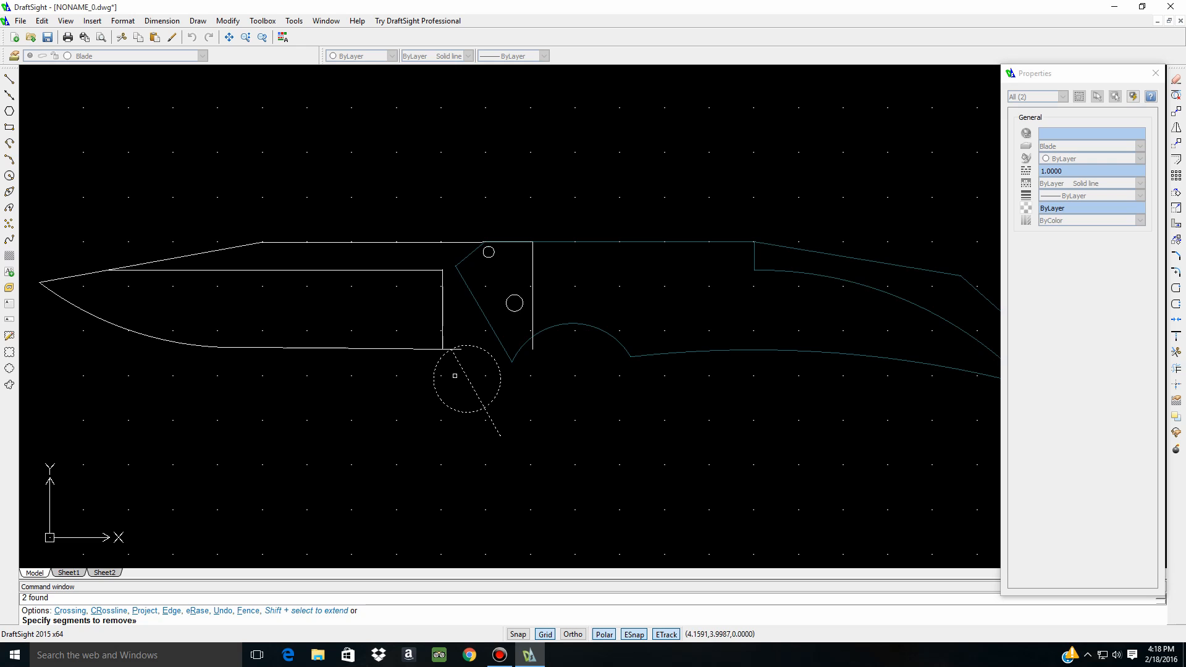
pyautogui.click(435, 372)
pyautogui.click(472, 390)
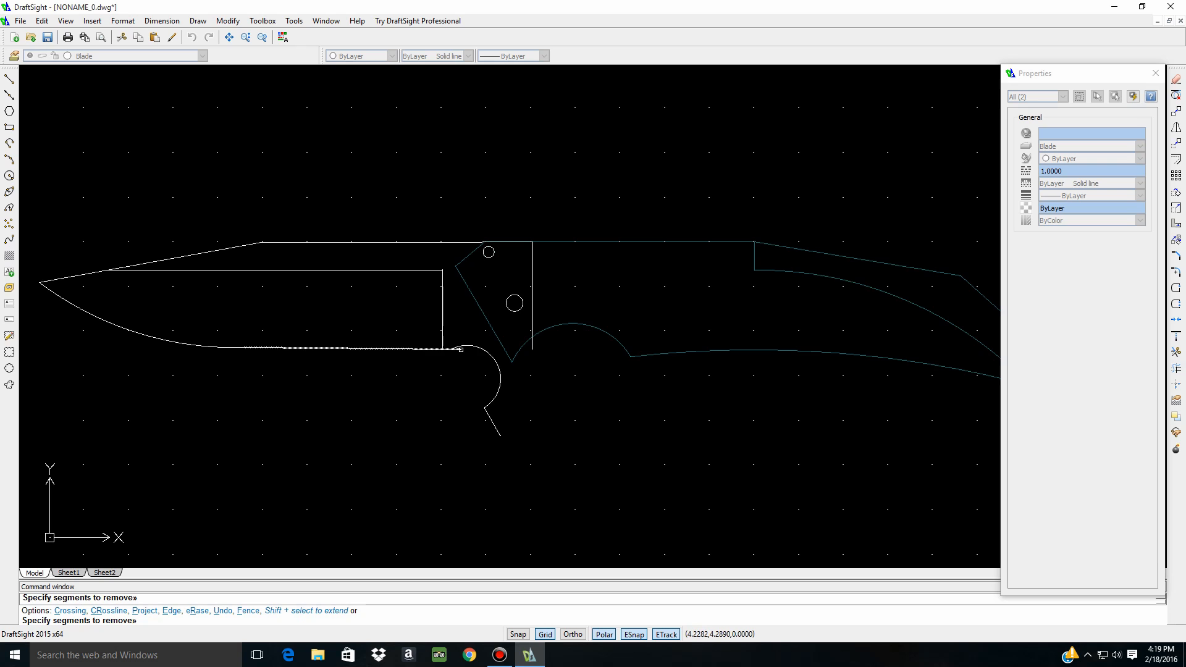
# Trim the short end of the blade's lower edge line that runs past the start of the arc
pyautogui.scroll(1, 461, 352)
pyautogui.scroll(4, 461, 353)
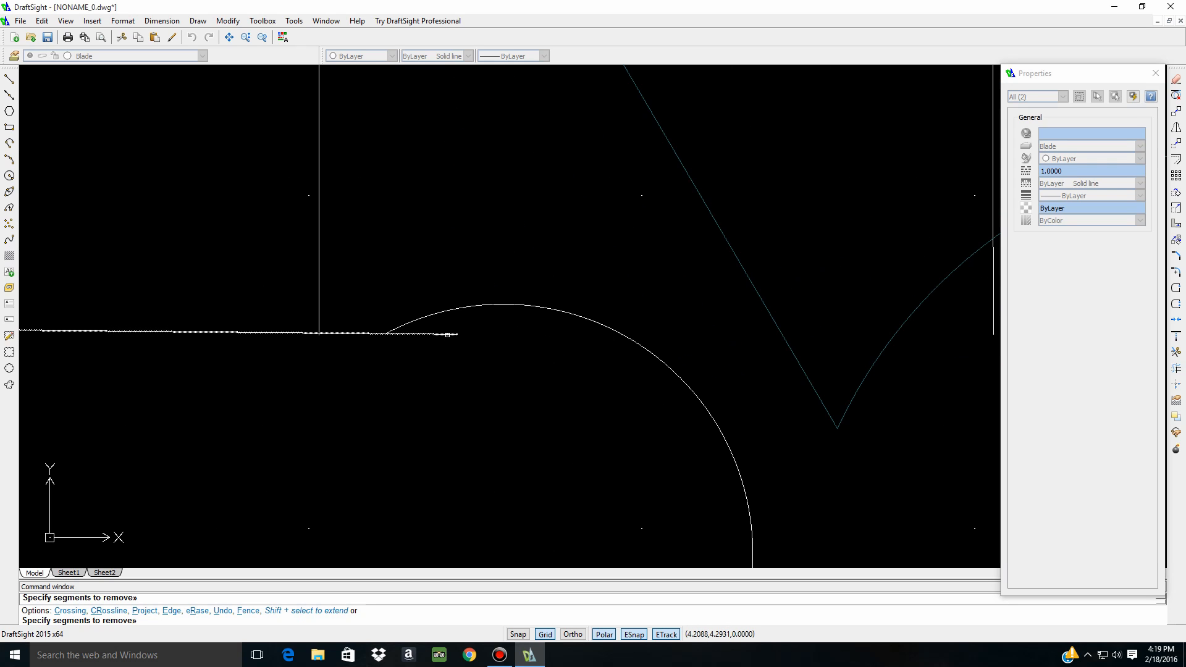
pyautogui.click(447, 335)
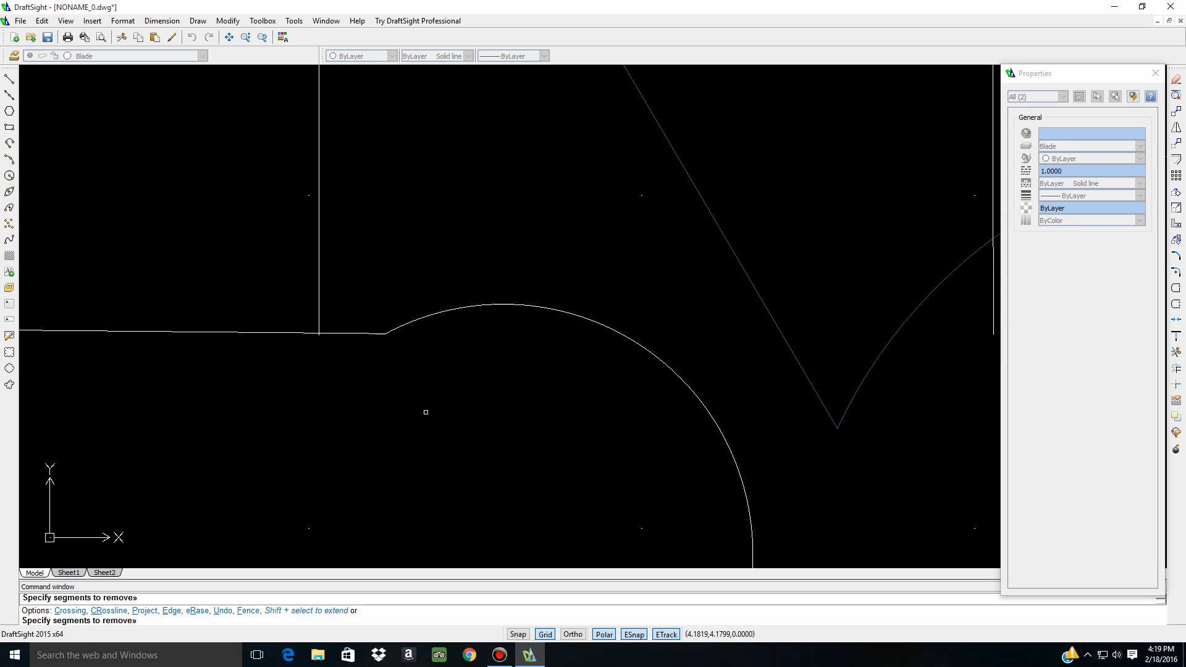
# Delete the leftover diagonal line stub hanging from the lower end of the arc
pyautogui.scroll(-5, 426, 412)
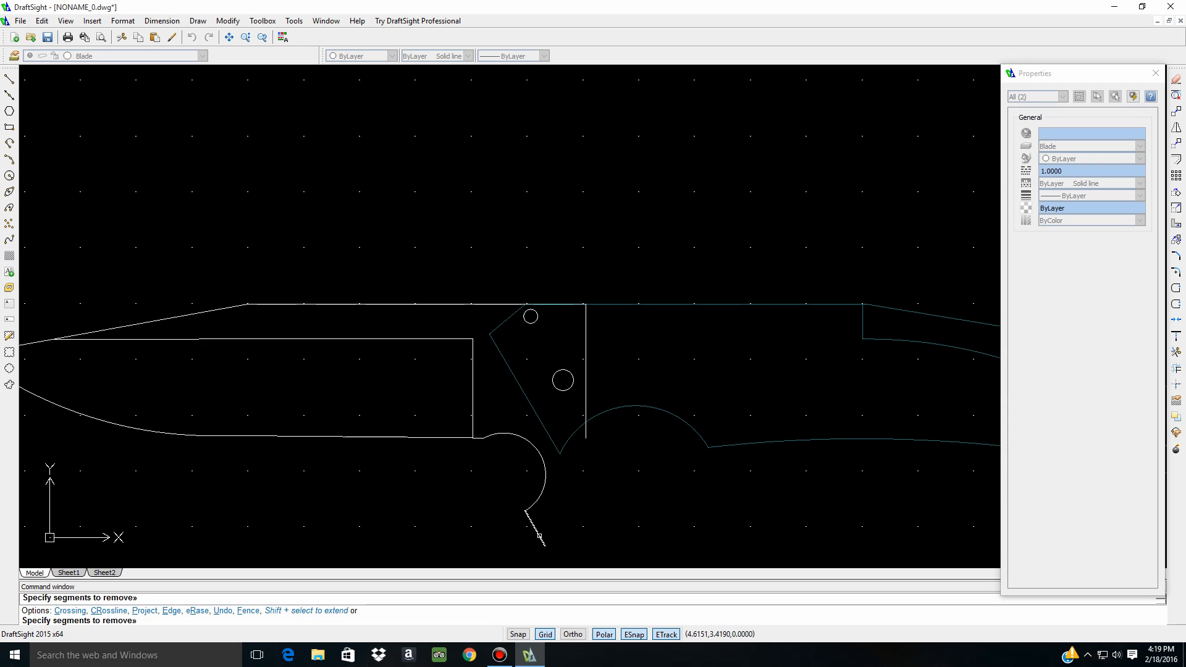
pyautogui.click(539, 536)
pyautogui.scroll(-3, 544, 531)
pyautogui.scroll(3, 556, 522)
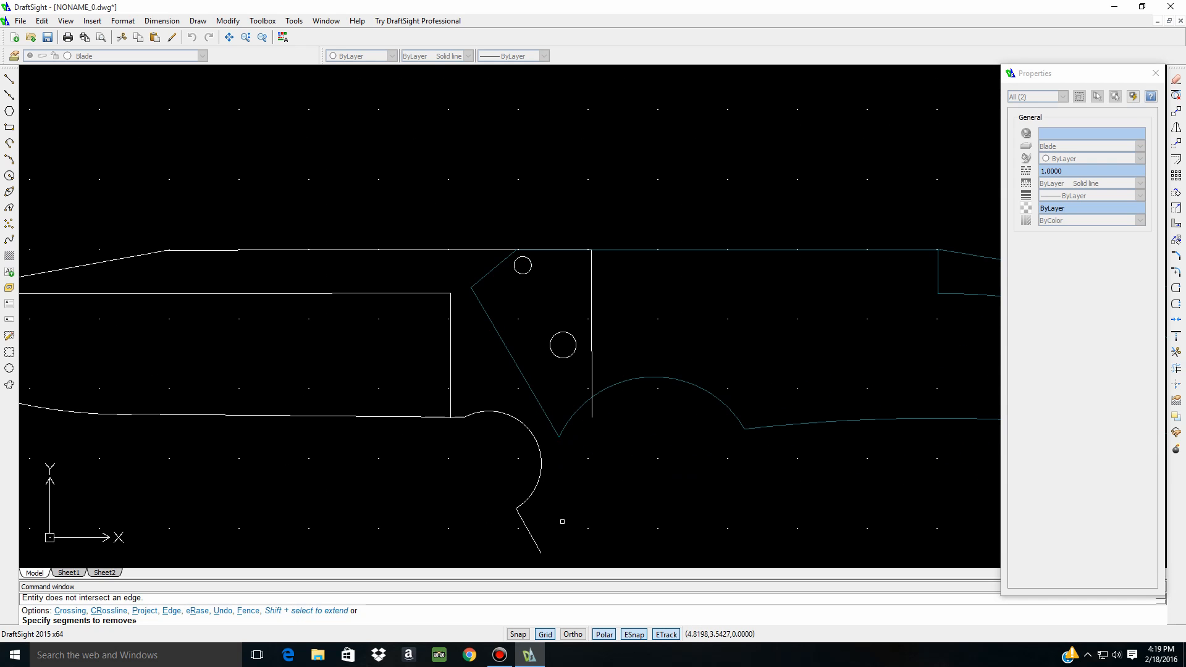
pyautogui.scroll(-1, 364, 527)
pyautogui.scroll(-1, 540, 183)
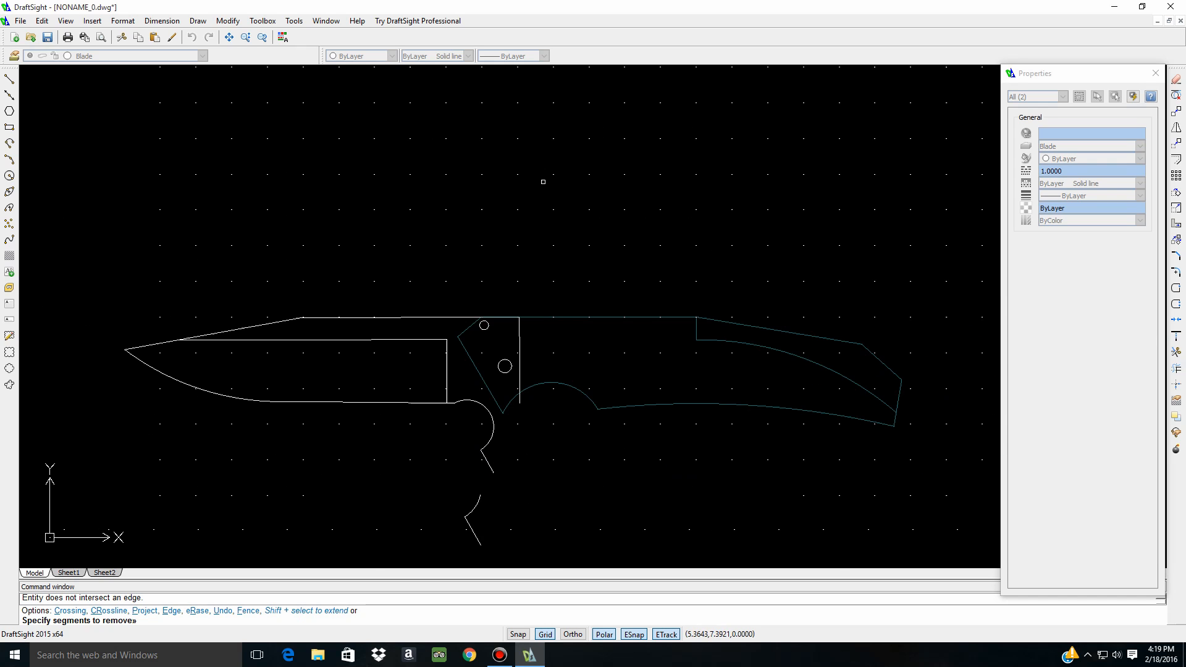
pyautogui.scroll(2, 492, 513)
pyautogui.scroll(2, 484, 477)
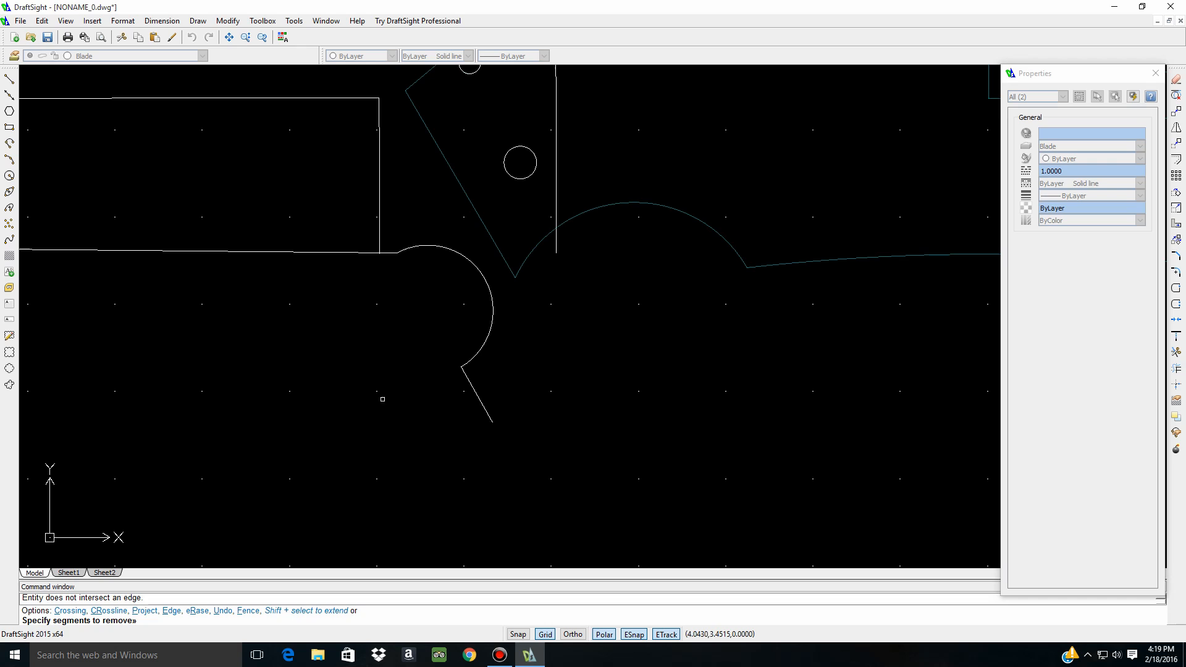
pyautogui.press('Escape')
pyautogui.press('Escape')
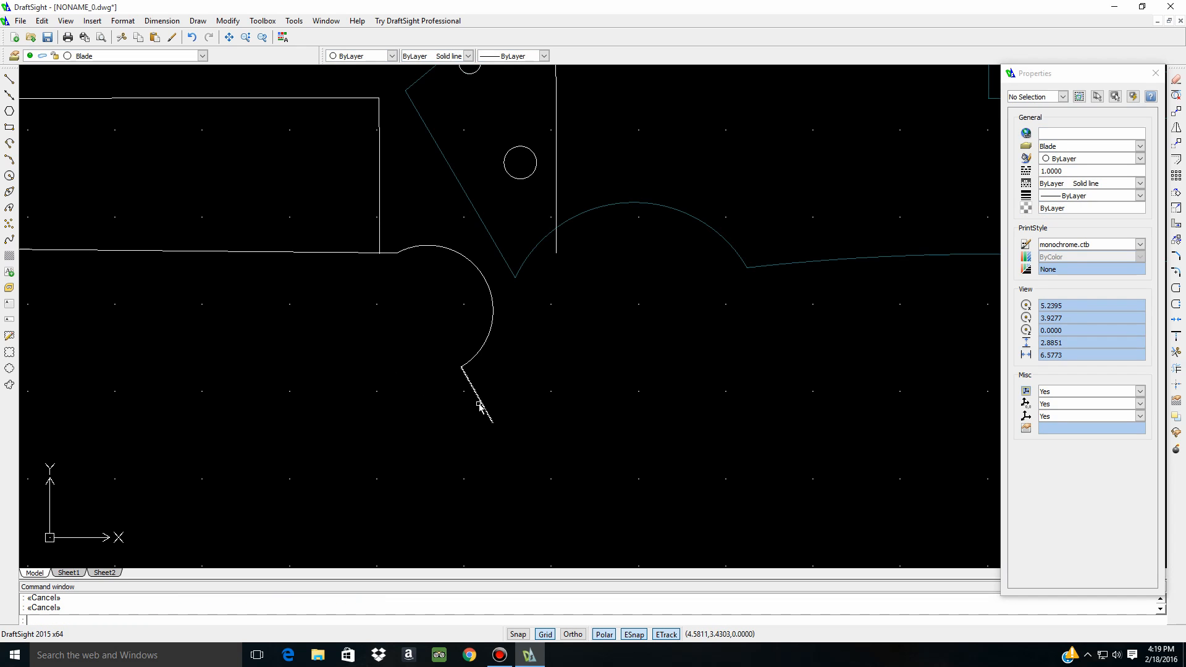
pyautogui.click(482, 406)
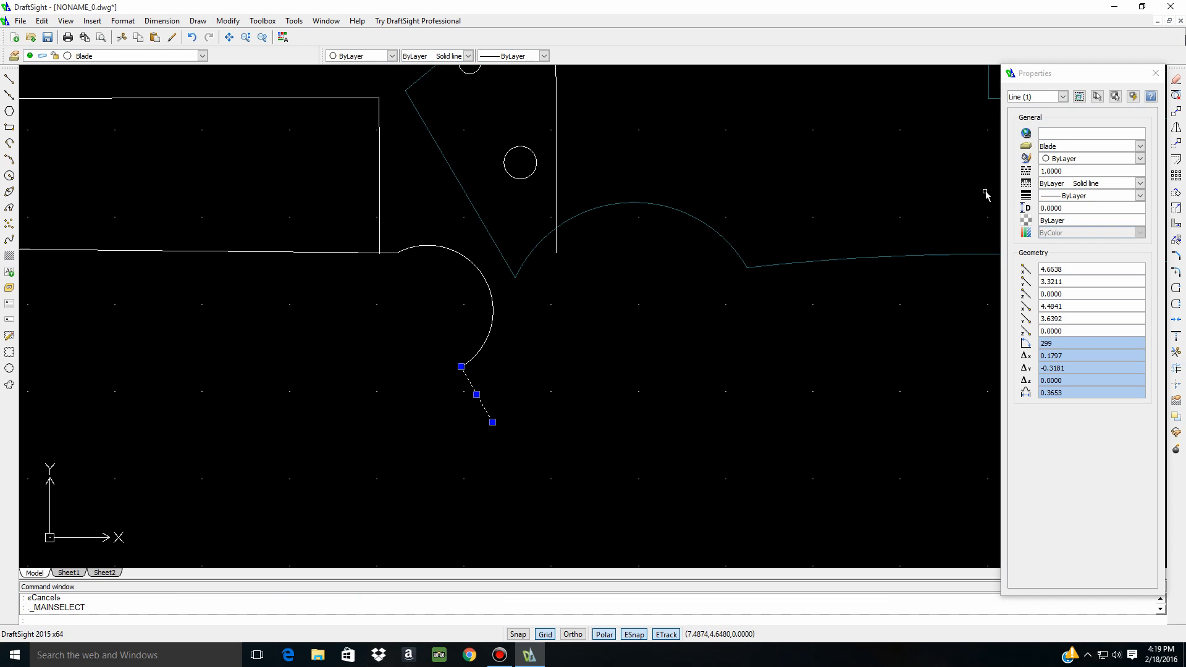
pyautogui.click(1177, 79)
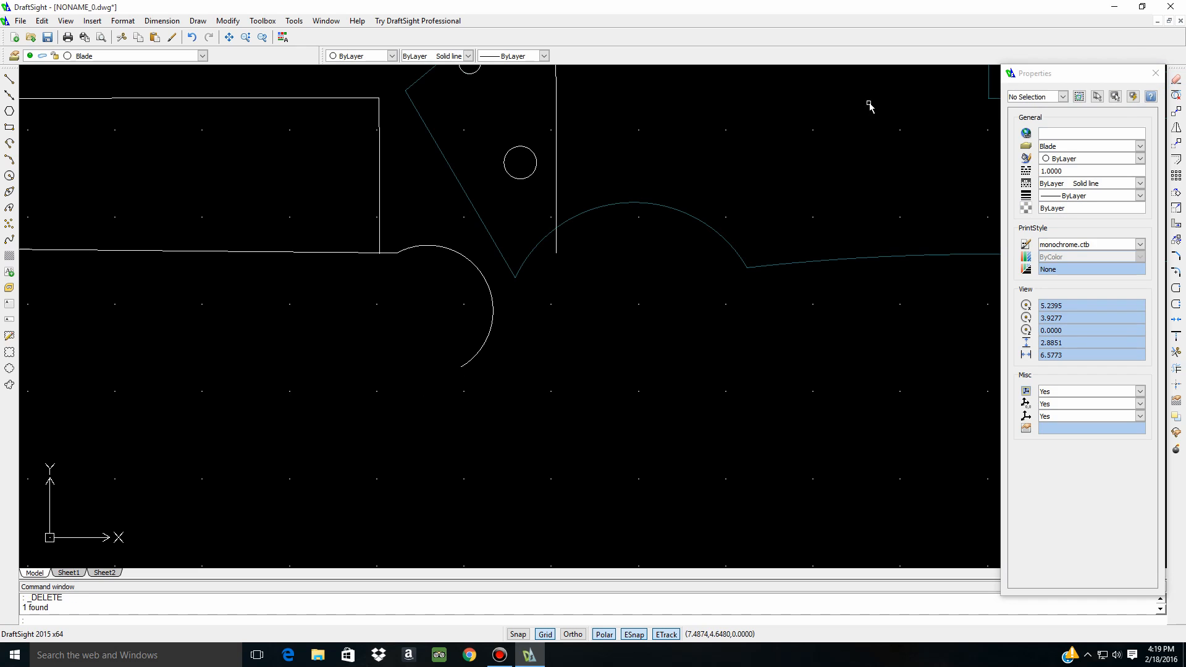
# Turn entity snaps off and shorten the arc by pulling its free lower end up to about (4.64, 3.81)
pyautogui.scroll(-4, 308, 404)
pyautogui.scroll(2, 381, 385)
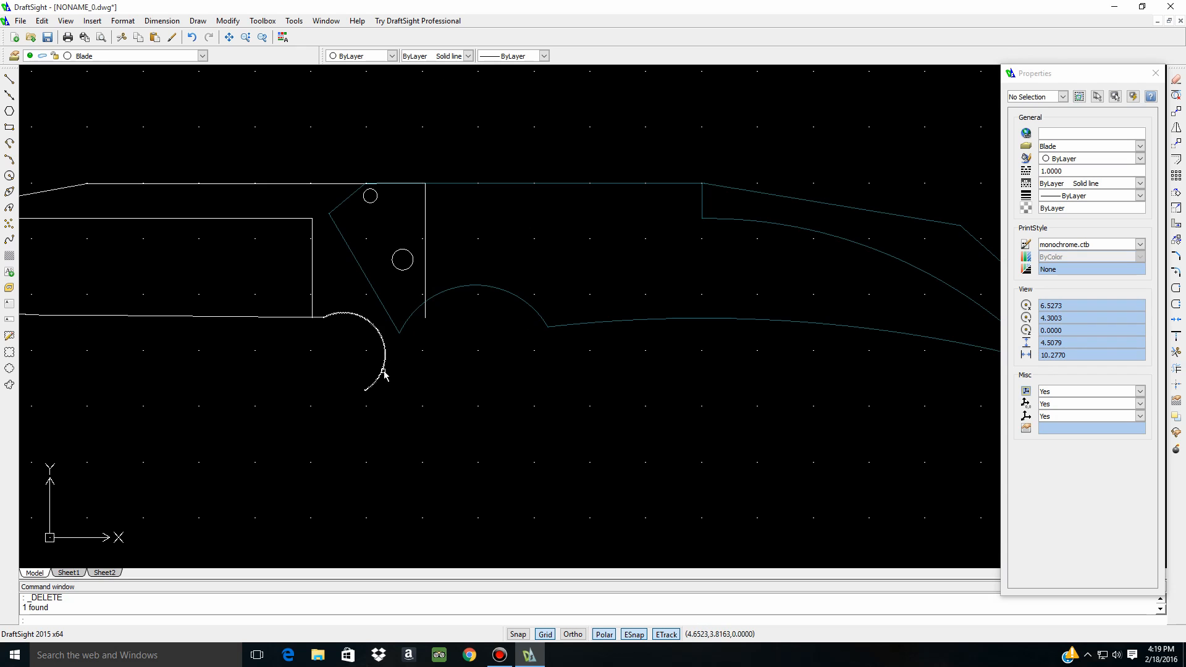
pyautogui.click(372, 389)
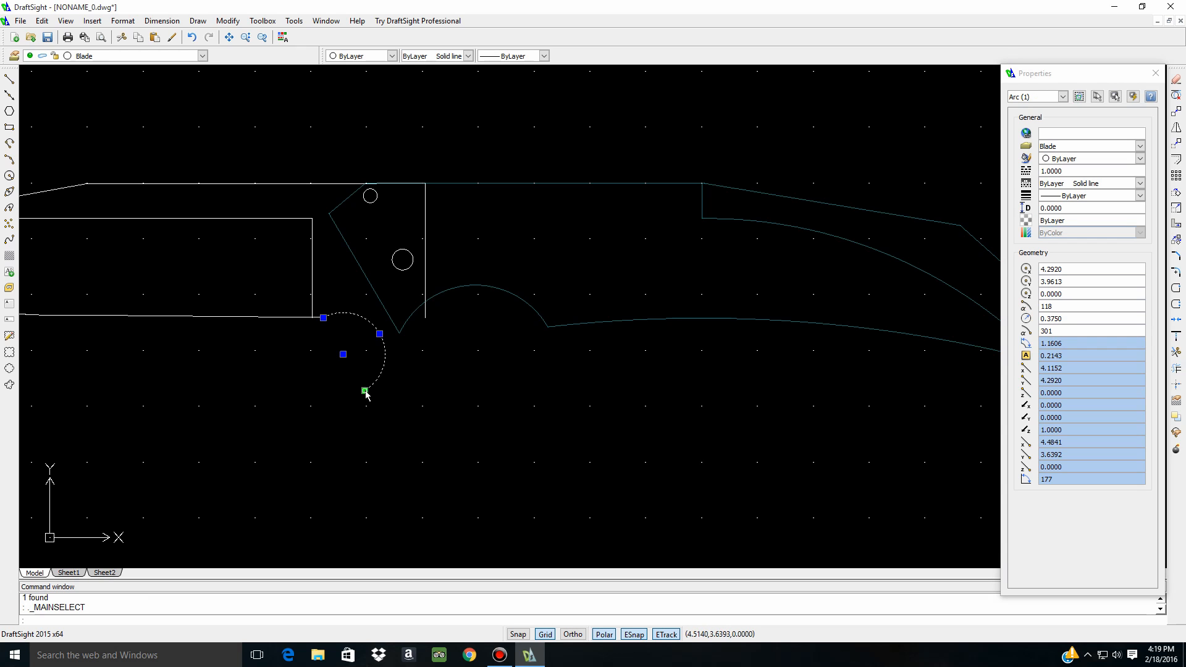
pyautogui.click(365, 391)
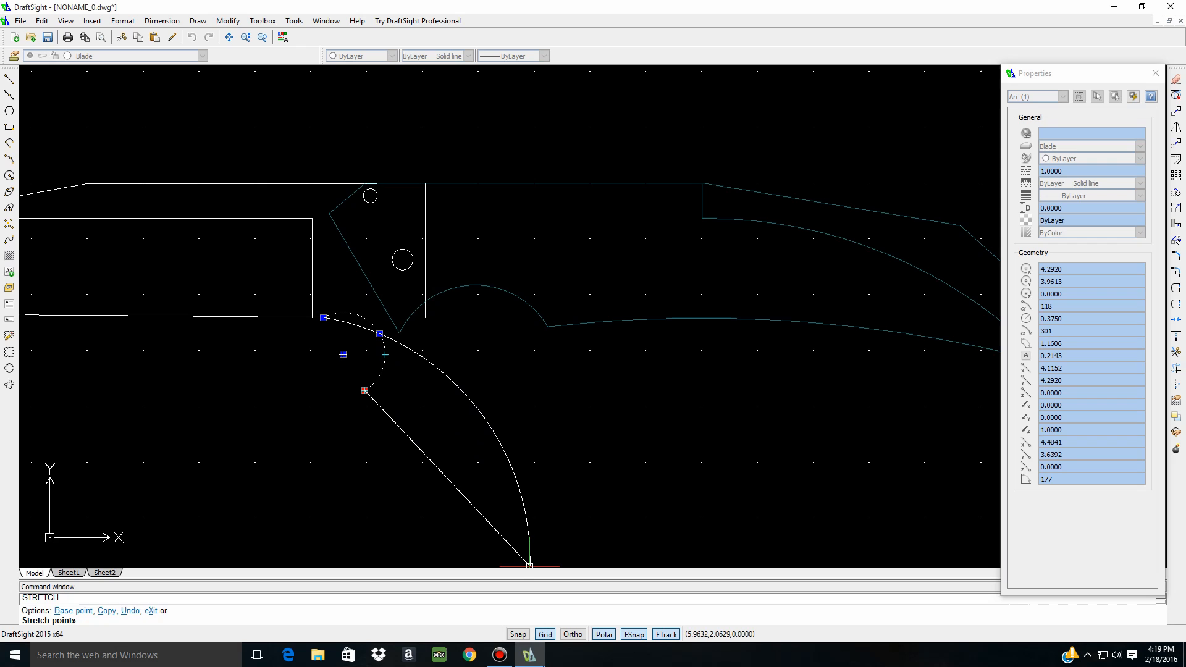
pyautogui.click(633, 634)
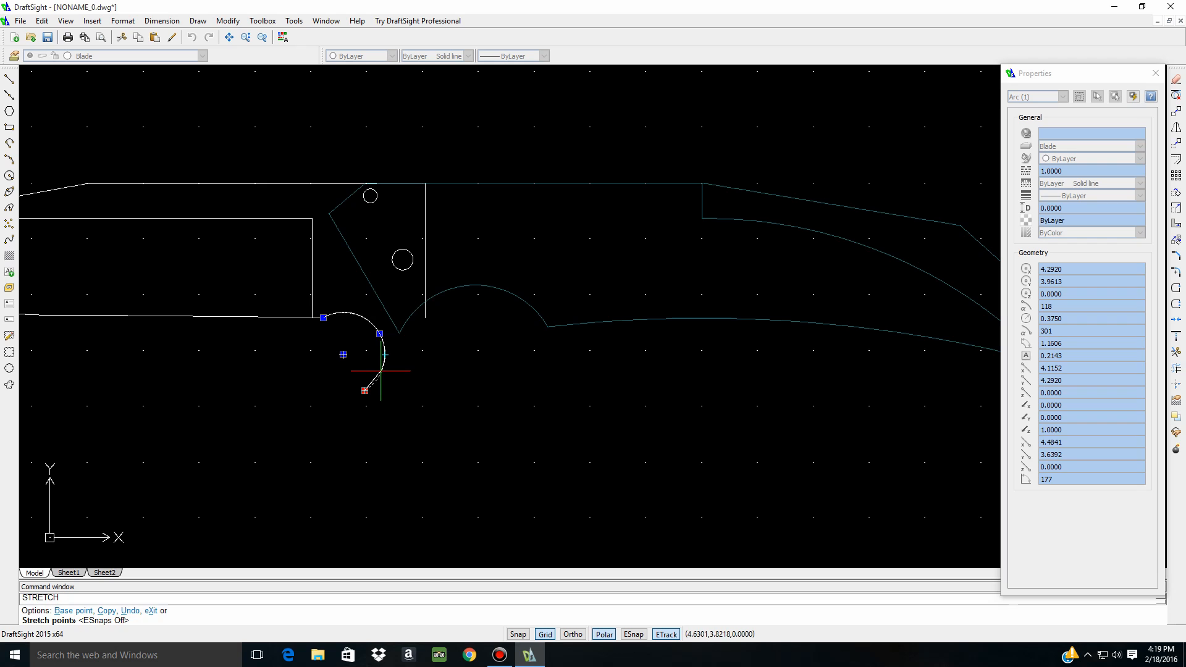
pyautogui.click(381, 371)
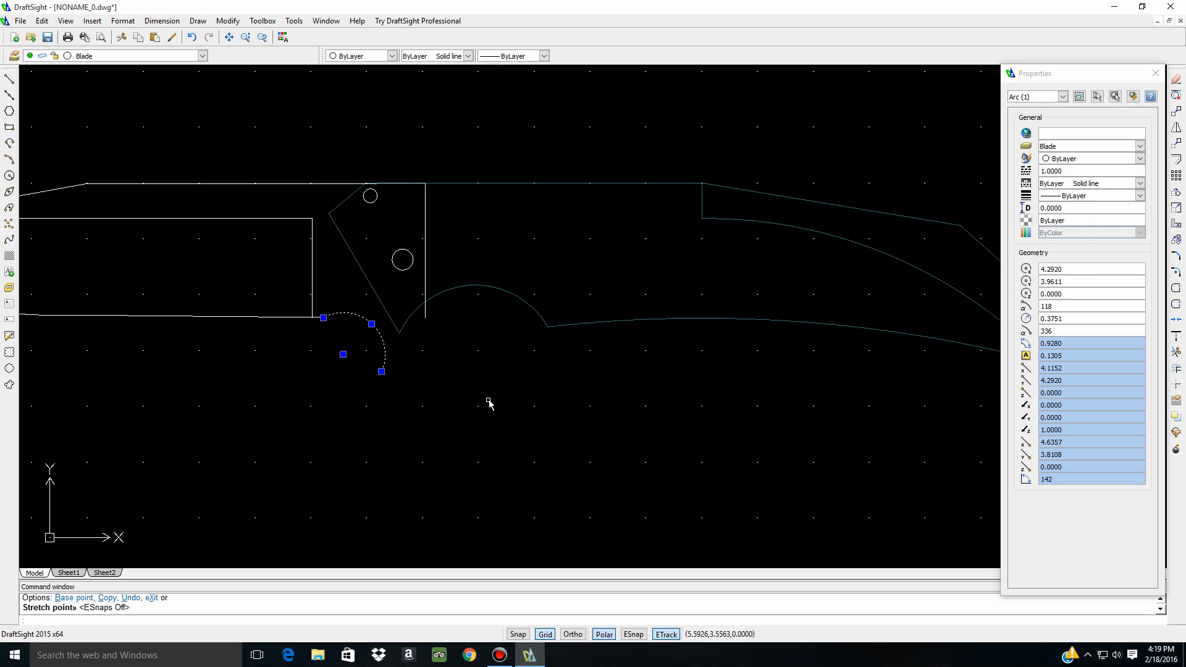
pyautogui.press('Escape')
# Turn entity snaps back on and draw a circle with a diameter of 0.75 above the blade, centred at about (3.07, 6.58)
pyautogui.scroll(-2, 856, 440)
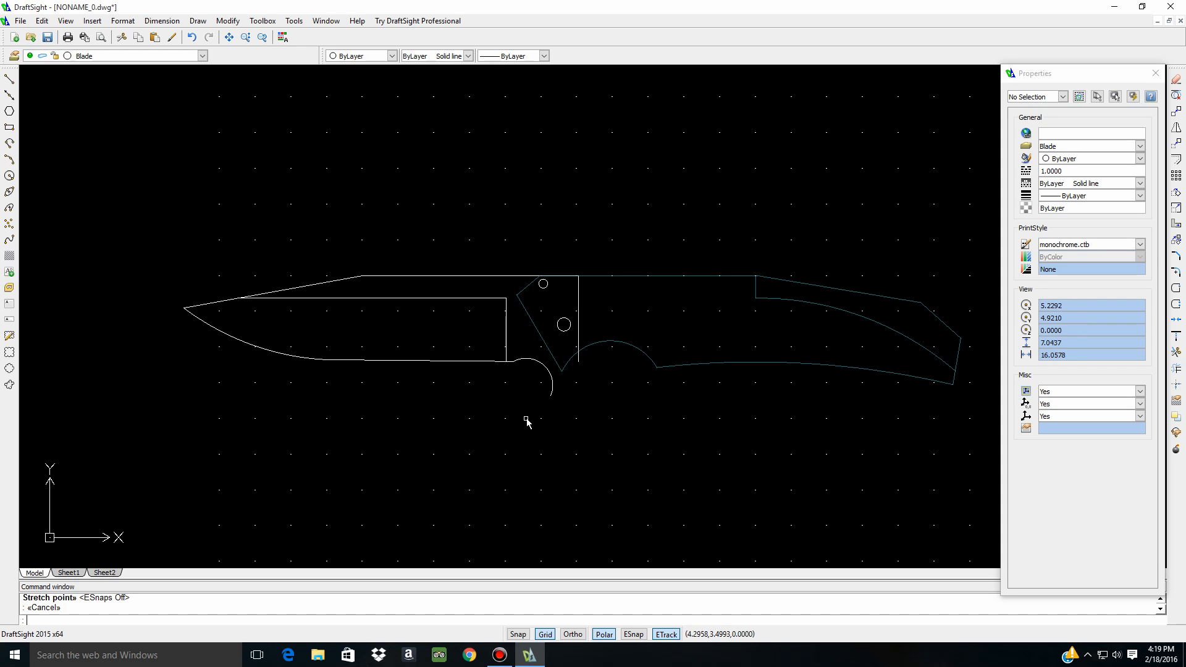
pyautogui.scroll(2, 527, 422)
pyautogui.scroll(-1, 526, 422)
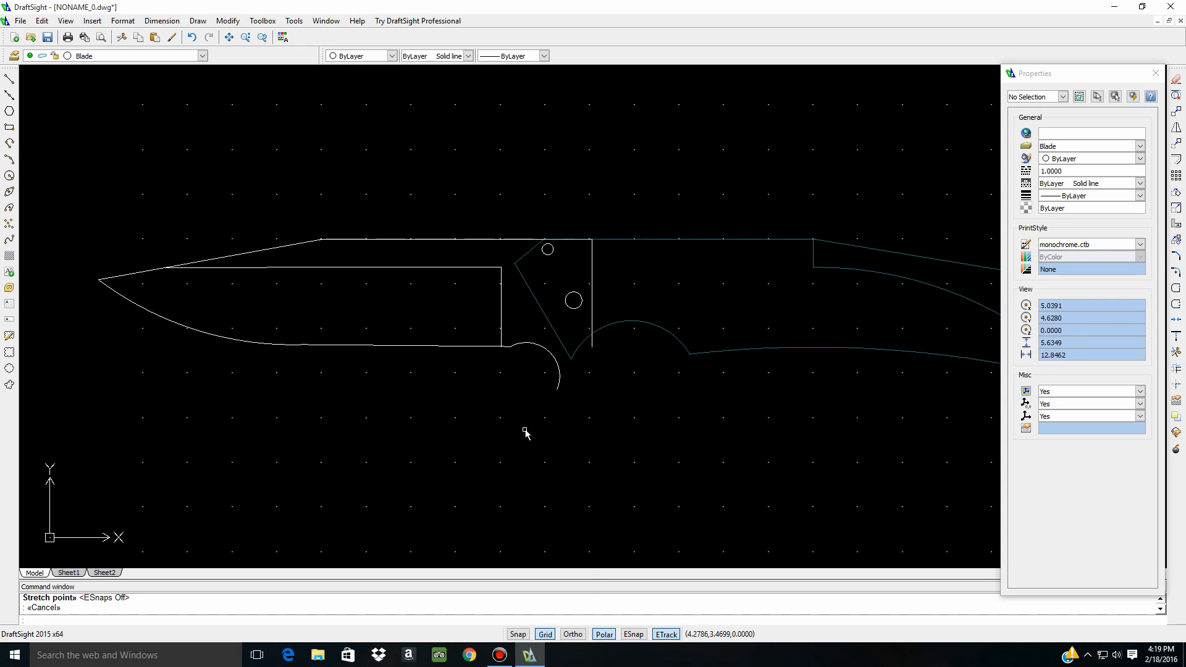
pyautogui.click(633, 634)
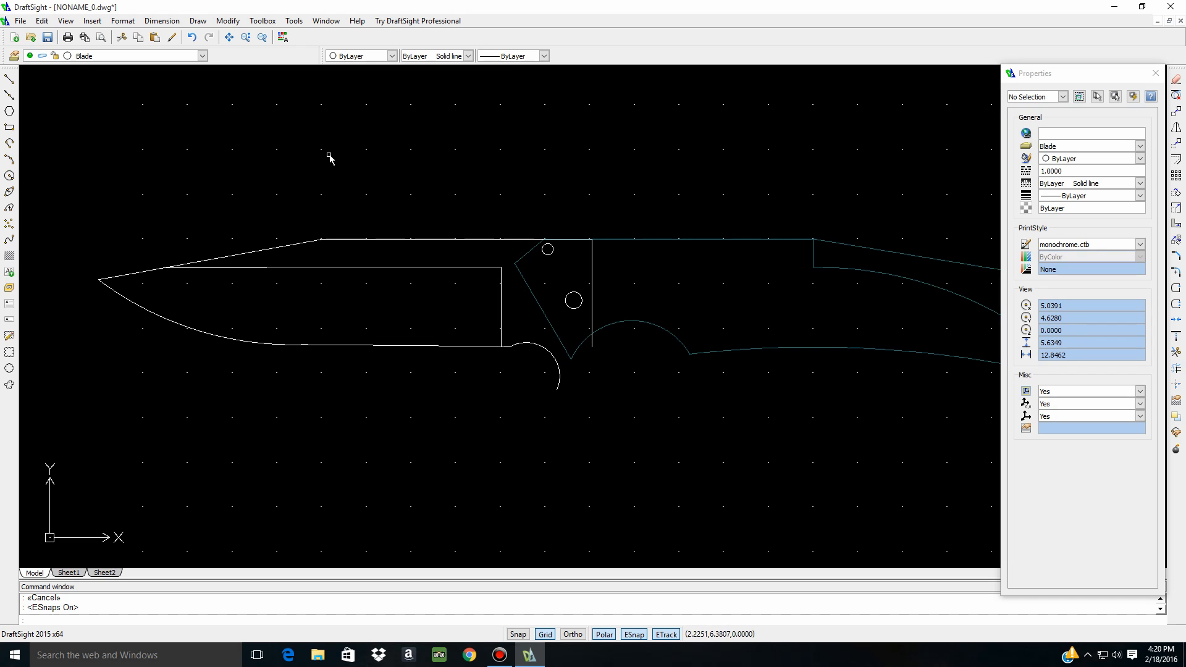
pyautogui.click(9, 175)
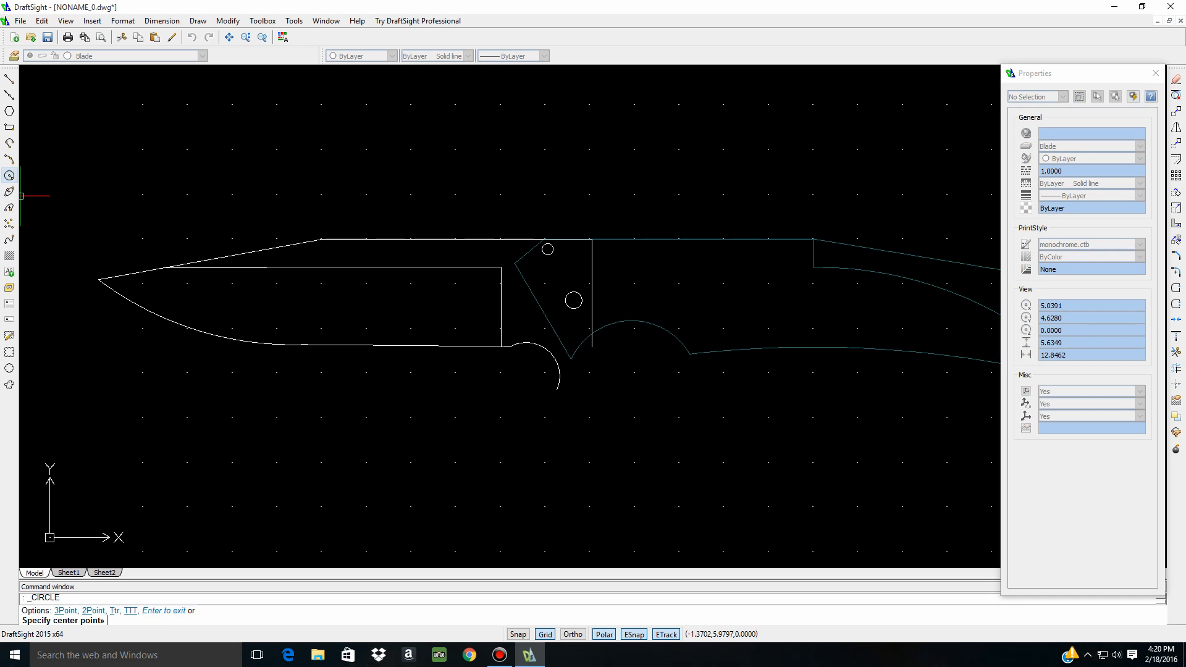
pyautogui.click(416, 142)
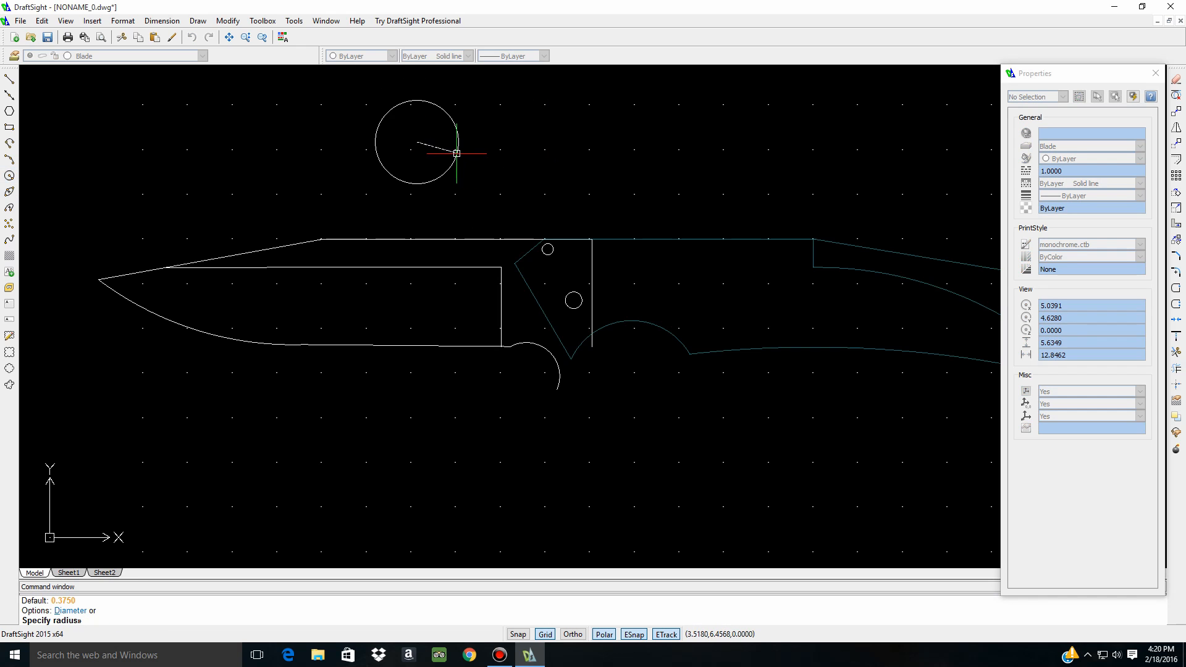
pyautogui.write('d')
pyautogui.press('Return')
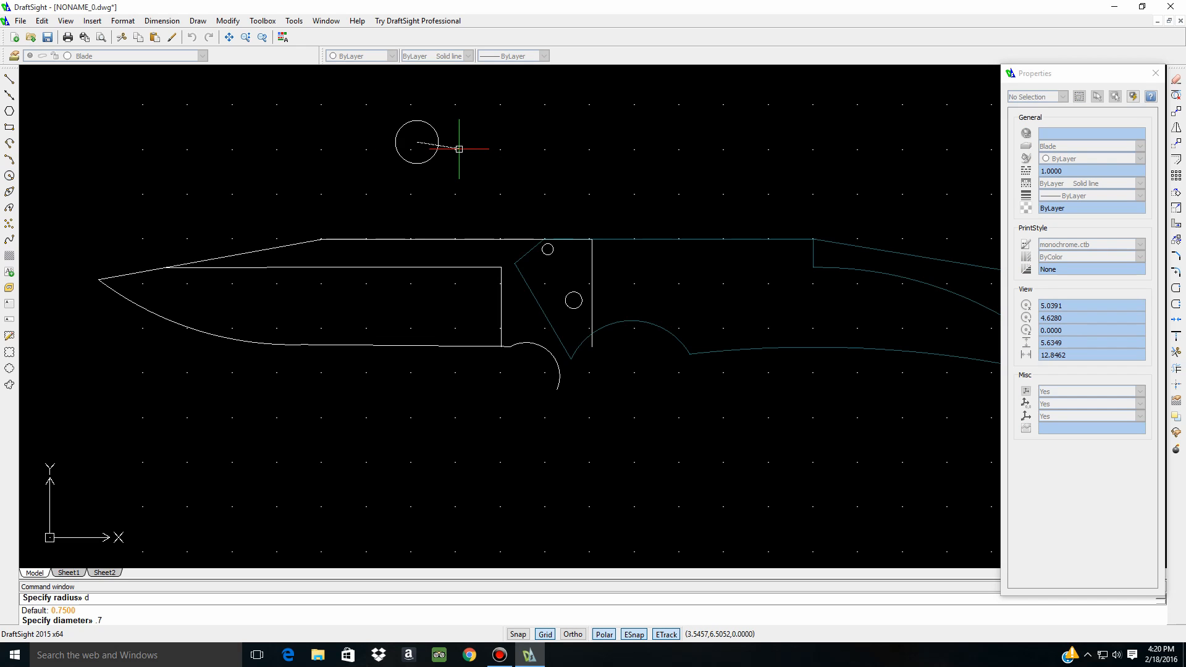
pyautogui.write('.75')
pyautogui.press('Return')
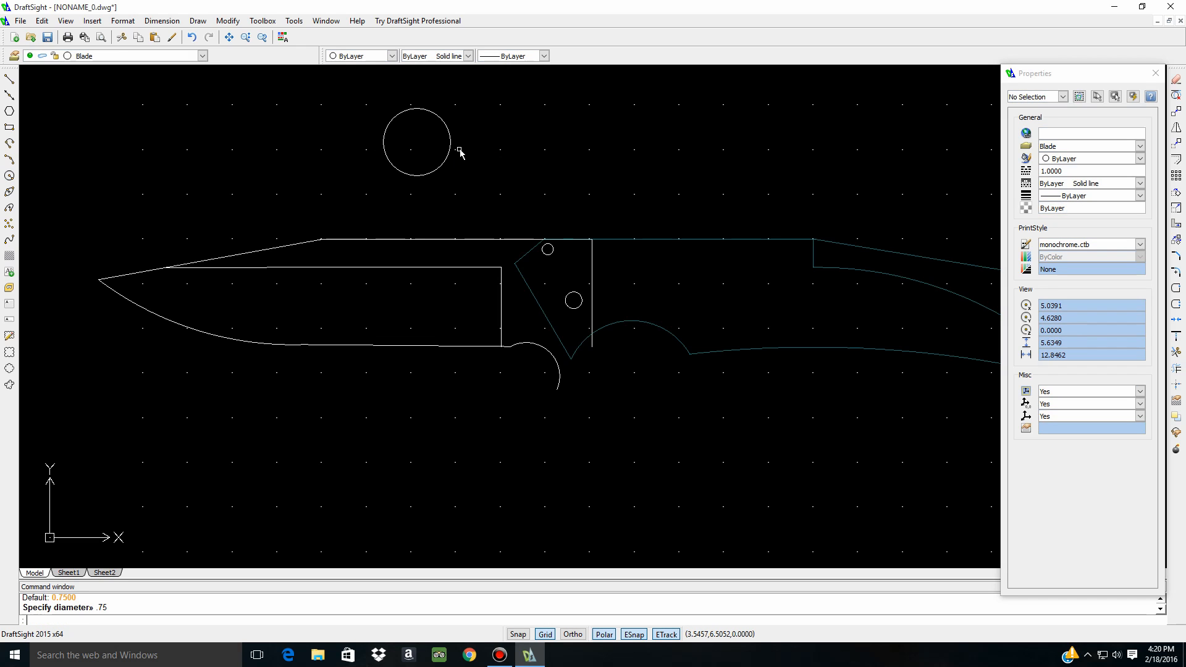
# Move the new 0.75 circle by its centre to about (5.19, 3.96), level with the arc's centre and behind the arc
pyautogui.click(418, 178)
pyautogui.click(417, 142)
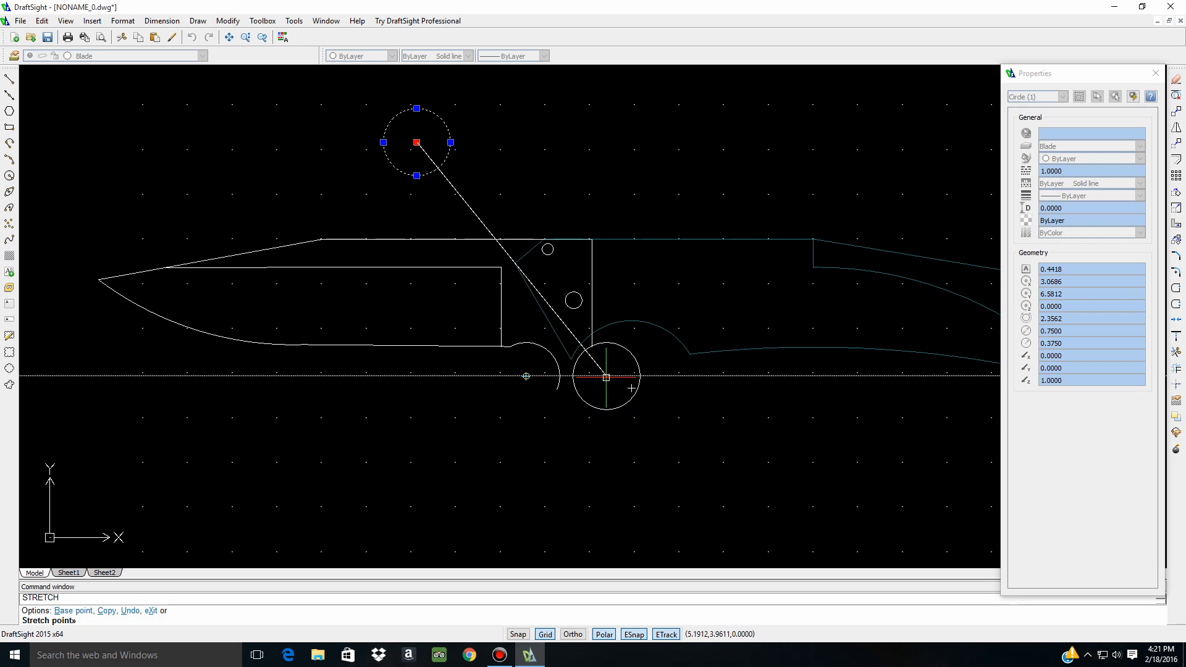
pyautogui.click(606, 376)
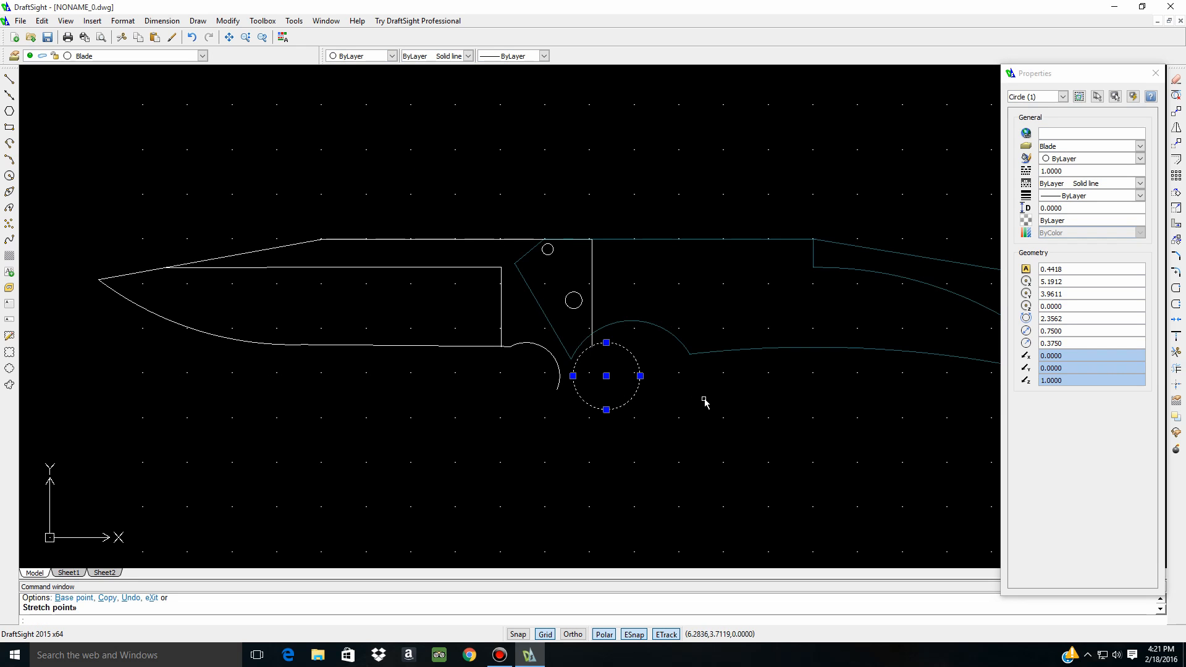
pyautogui.press('Escape')
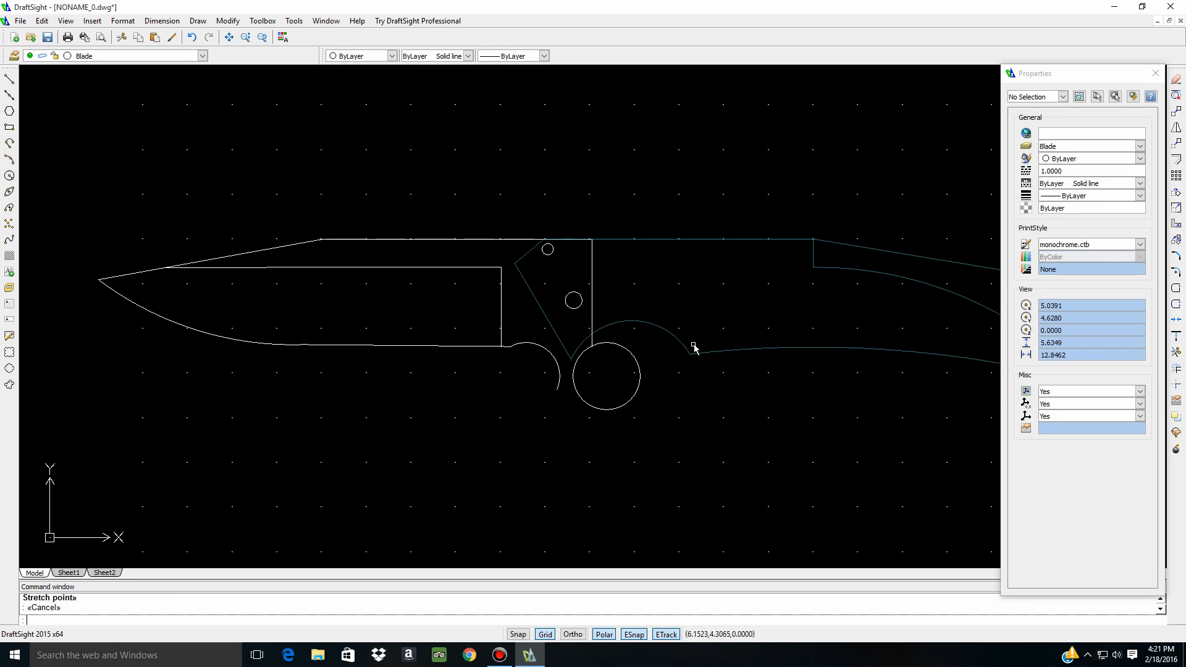
# Move the shared end of the blade's lower edge line and the arc to the foot of the inner vertical line, about (4.02, 4.29)
pyautogui.scroll(4, 561, 418)
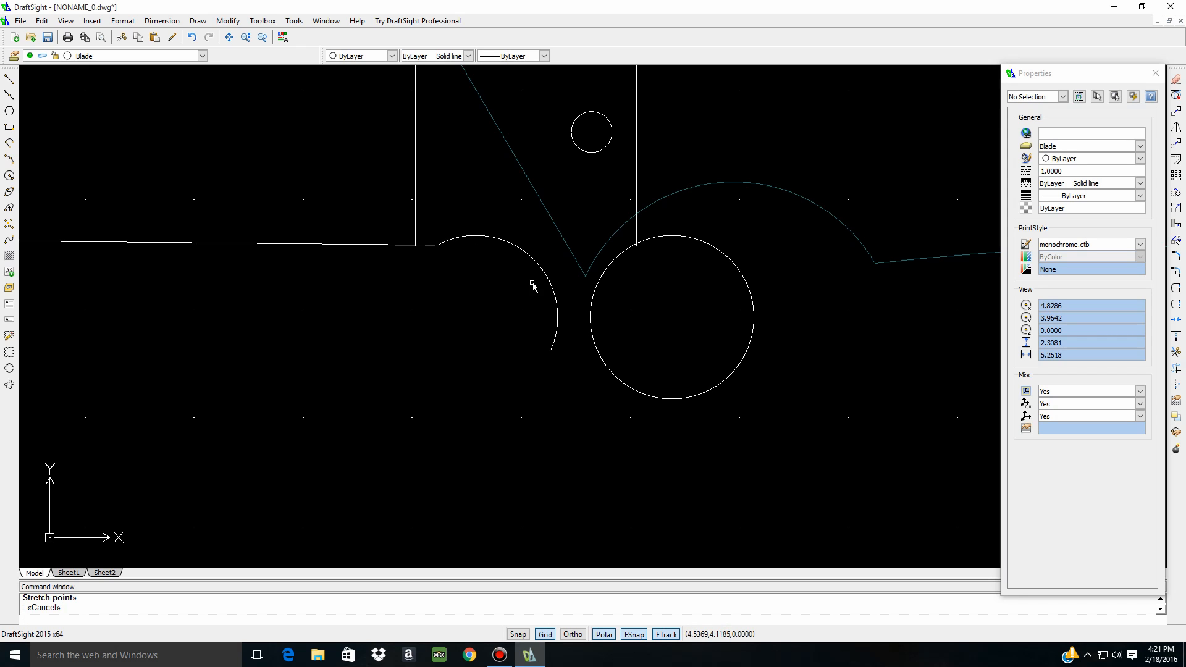
pyautogui.click(427, 245)
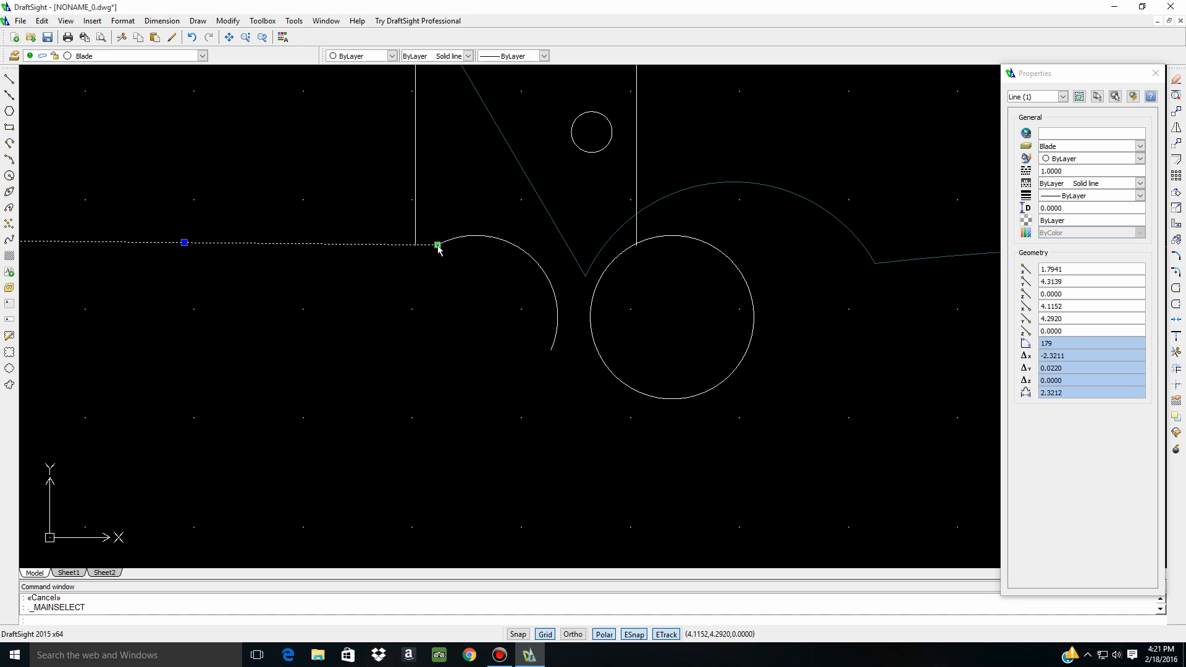
pyautogui.click(448, 241)
pyautogui.click(437, 244)
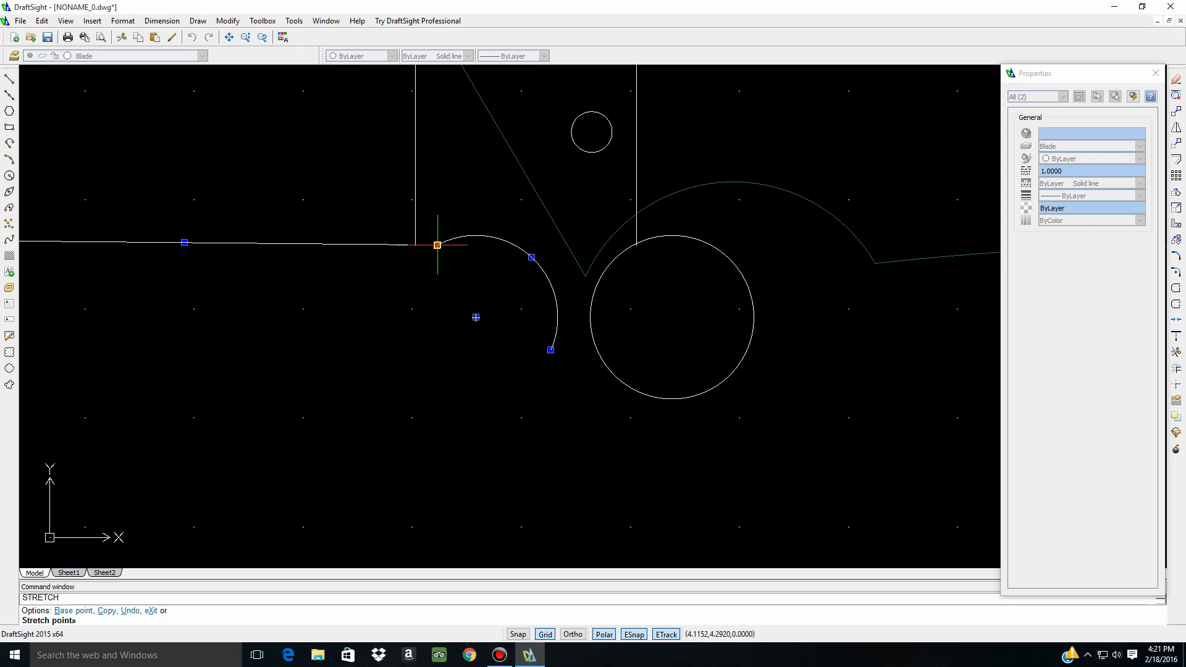
pyautogui.click(419, 246)
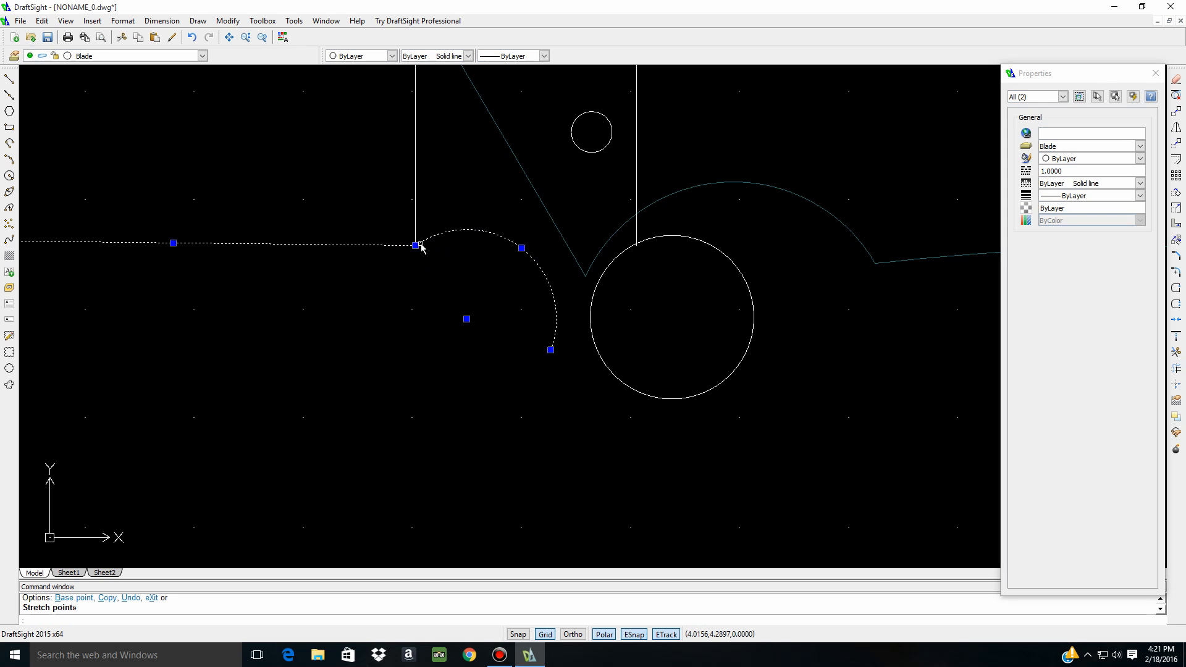
pyautogui.press('Escape')
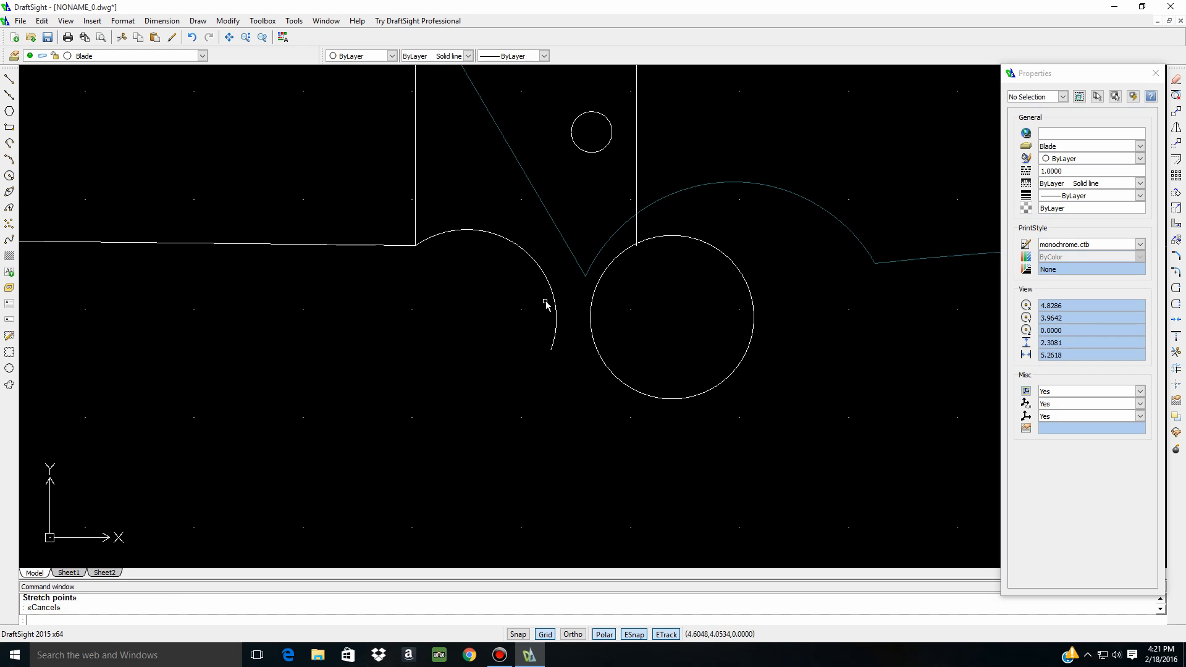
# Turn entity snaps off and stretch the blade arc's free lower end left to about (4.53, 3.81)
pyautogui.click(556, 335)
pyautogui.click(551, 350)
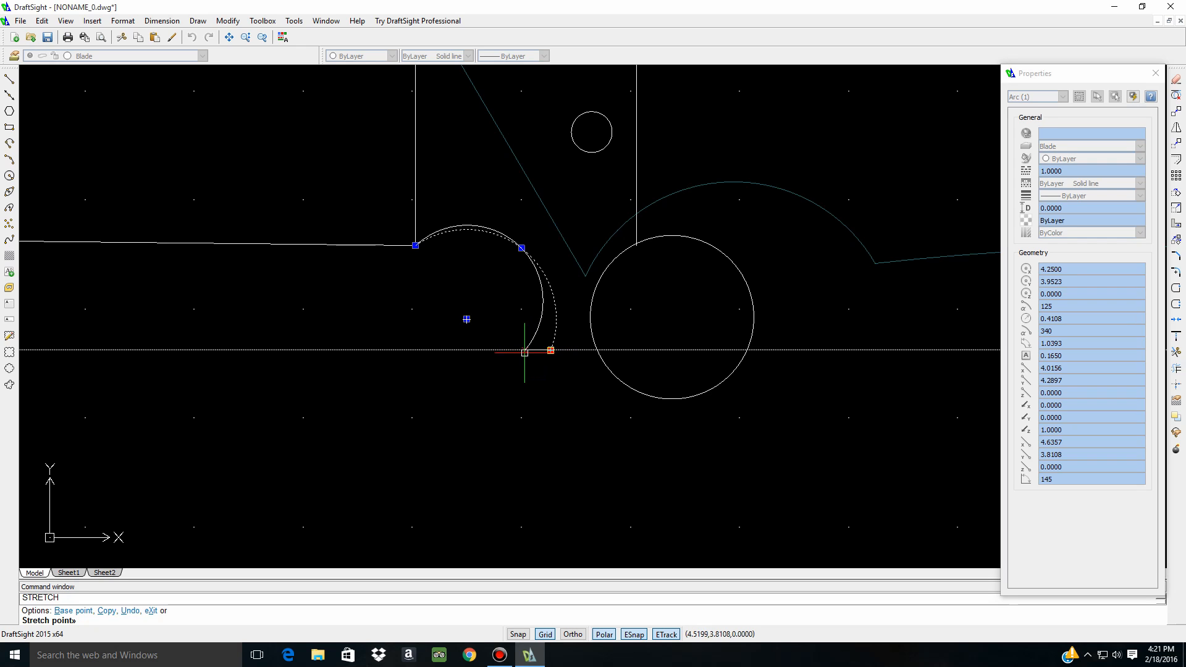
pyautogui.click(634, 635)
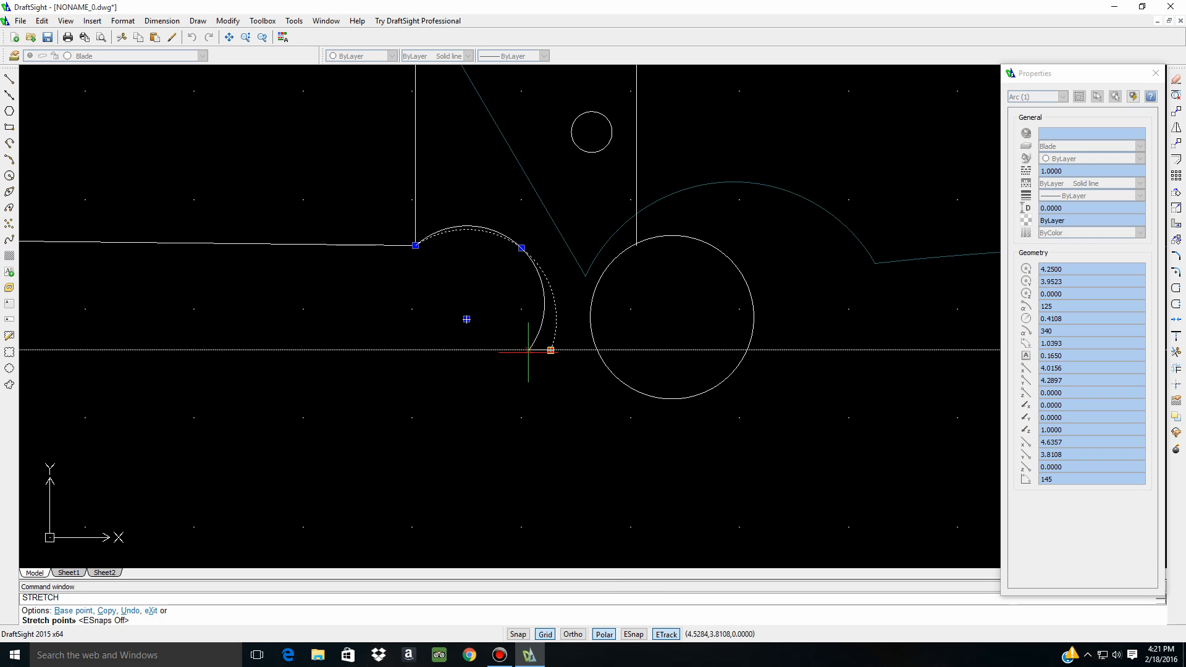
pyautogui.press('Escape')
pyautogui.press('Escape')
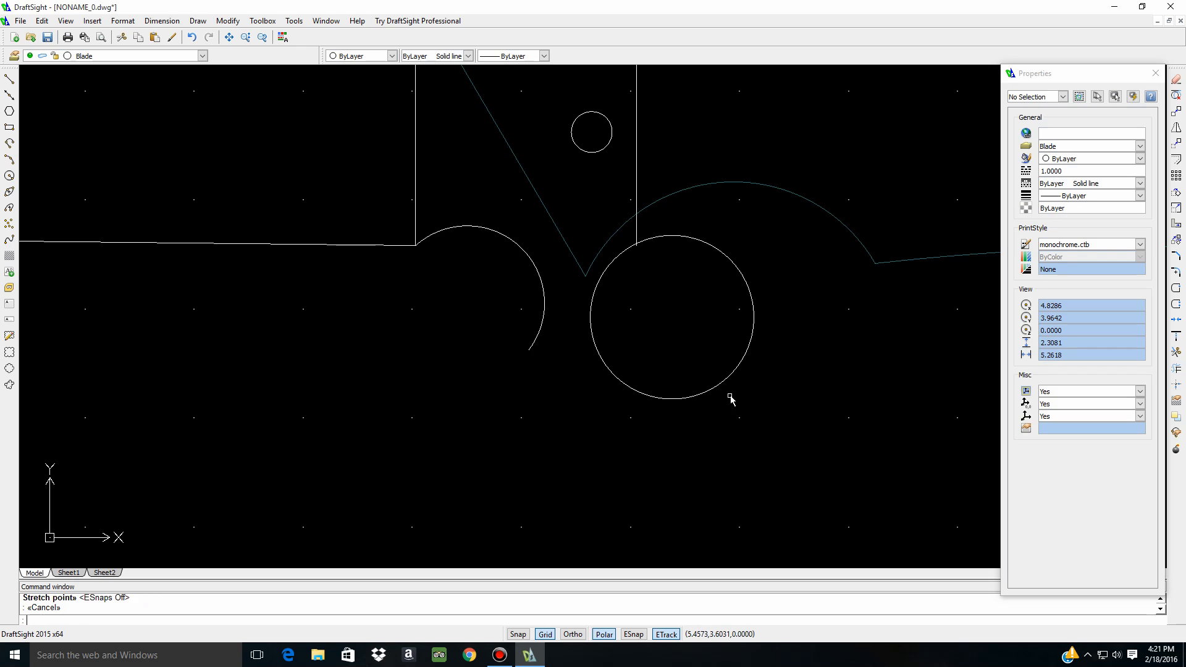
# Move the 0.75 circle by its centre up and left to about (5.14, 4.01), closer to the arc
pyautogui.scroll(-3, 405, 368)
pyautogui.scroll(2, 535, 309)
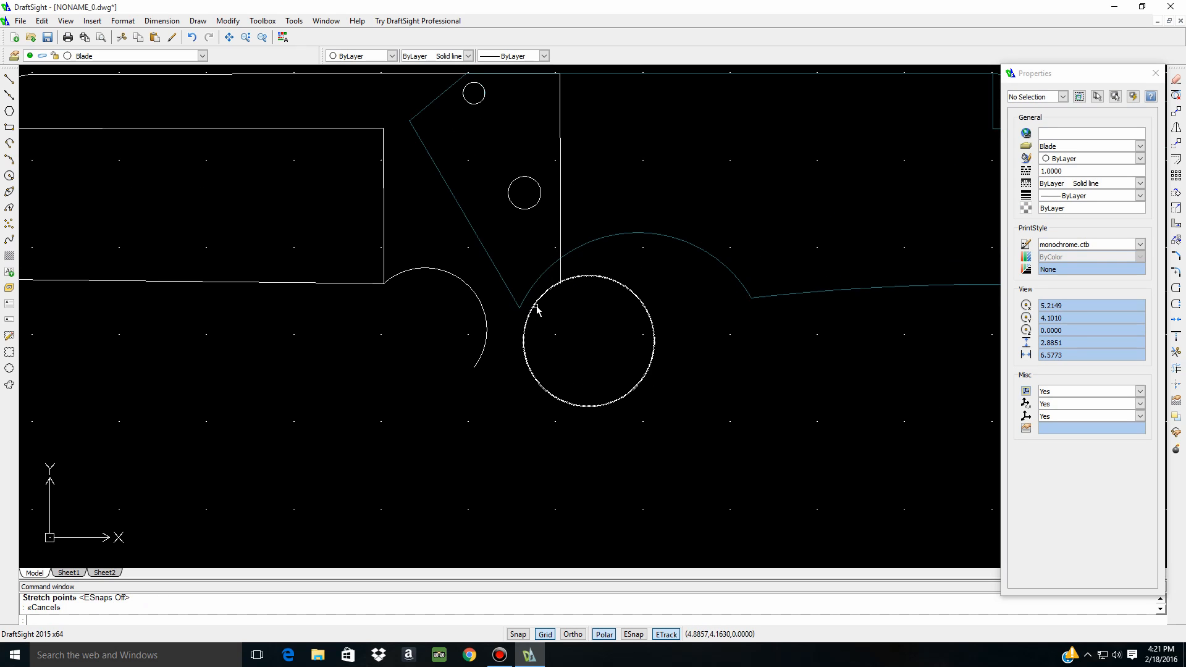
pyautogui.click(537, 304)
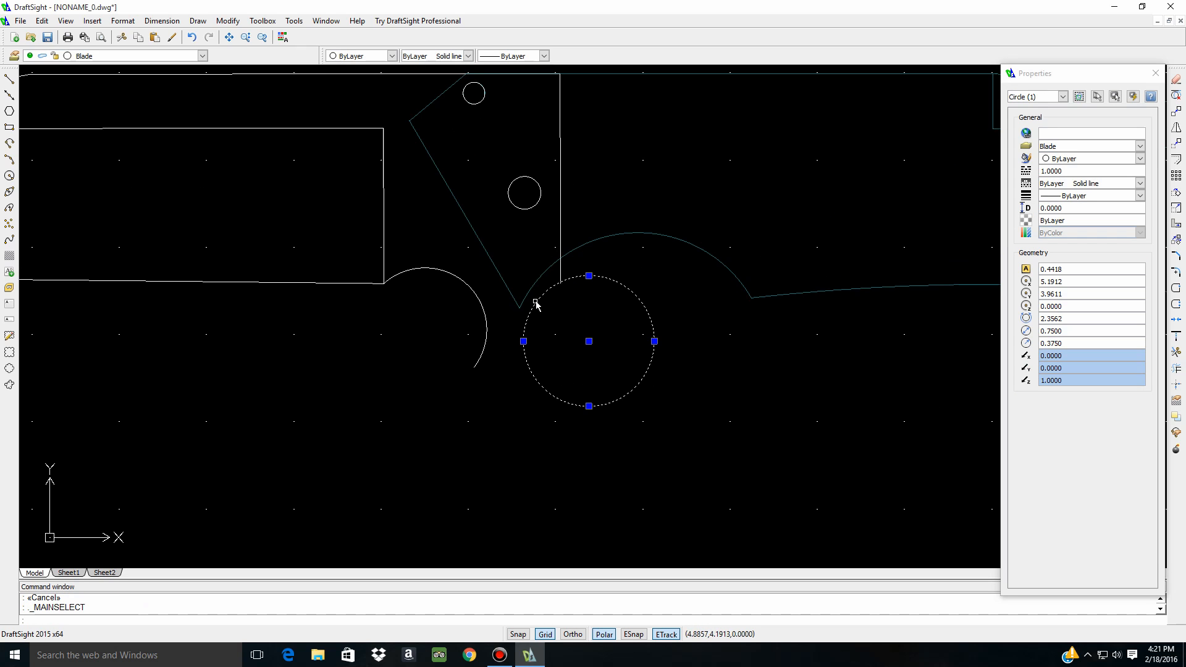
pyautogui.click(589, 341)
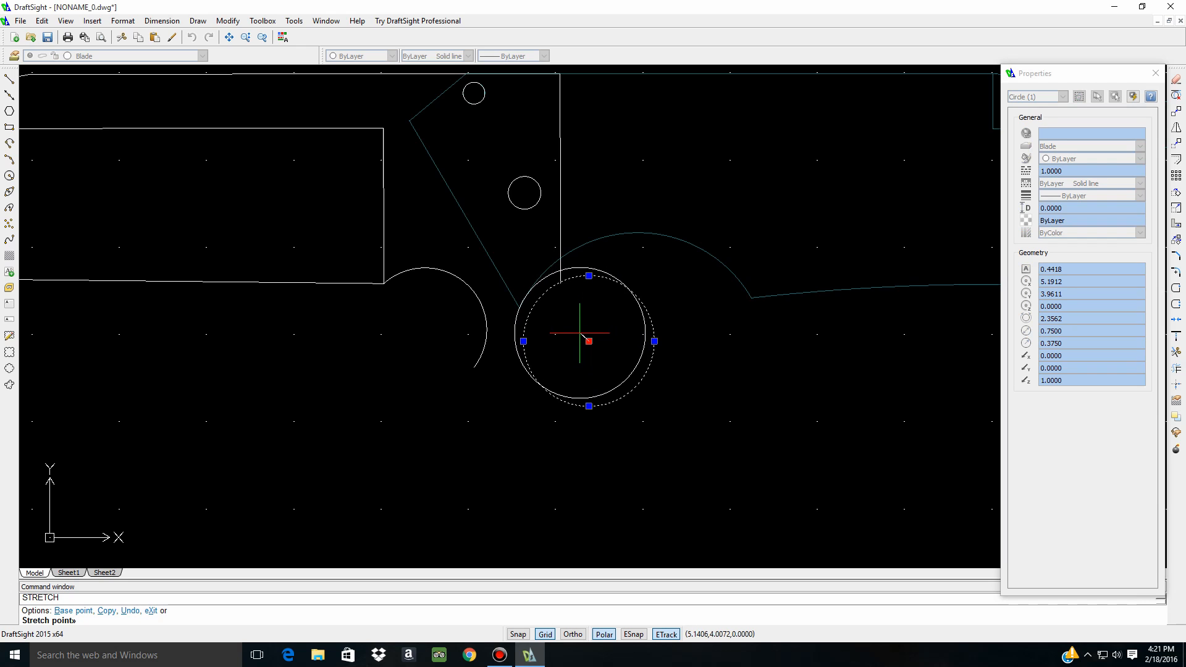
pyautogui.click(579, 333)
pyautogui.press('Escape')
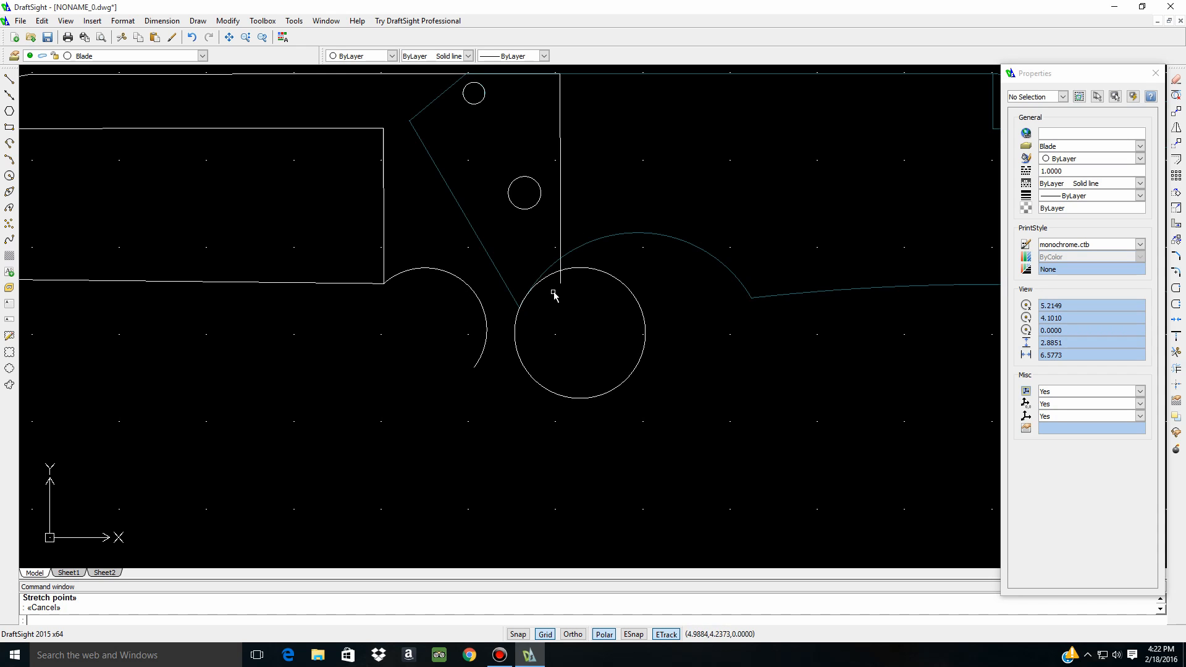
# Draw a slightly slanted, near-vertical line through the circle near its left edge, extending past the circle at both ends
pyautogui.click(9, 79)
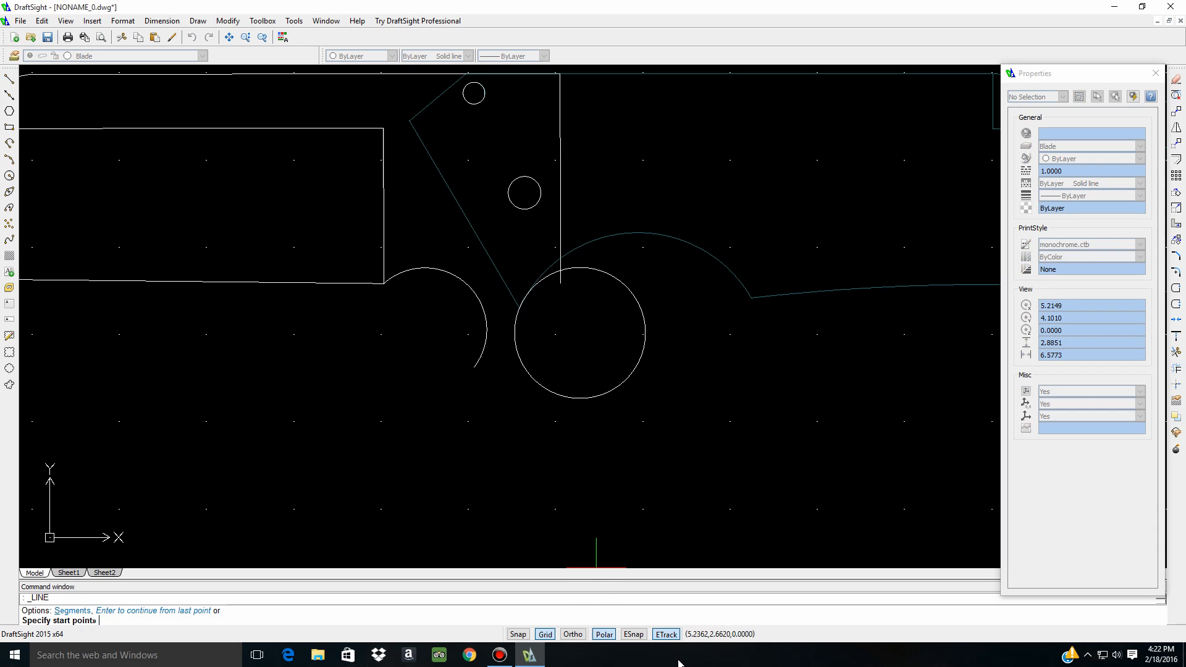
pyautogui.click(528, 280)
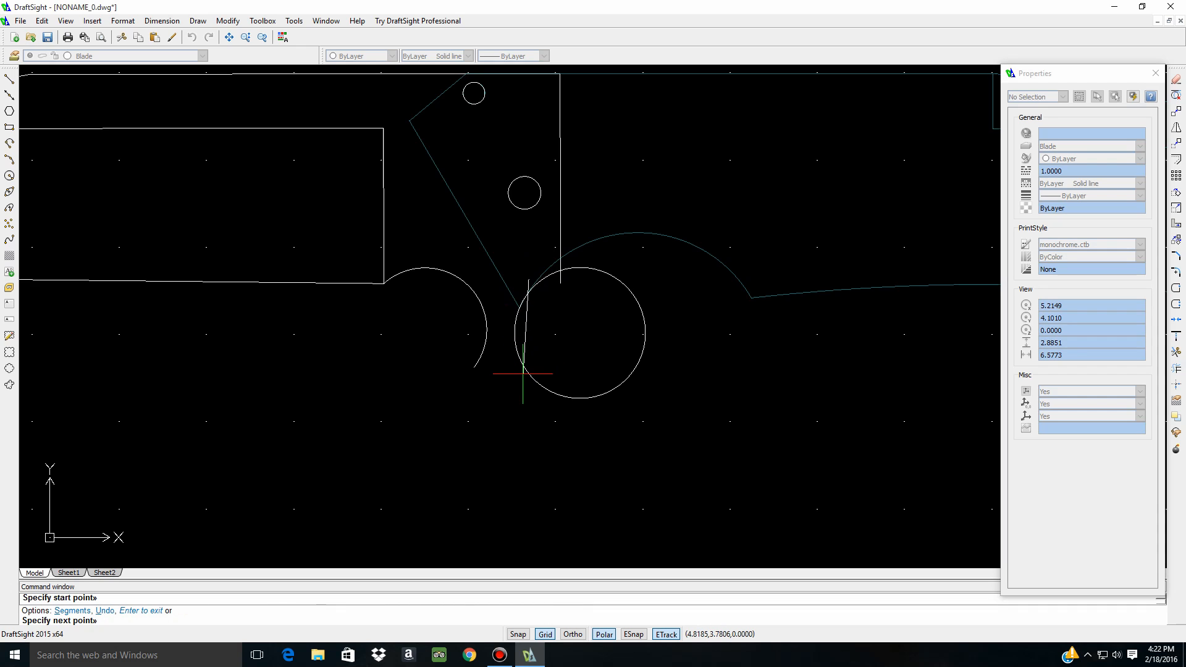
pyautogui.click(519, 396)
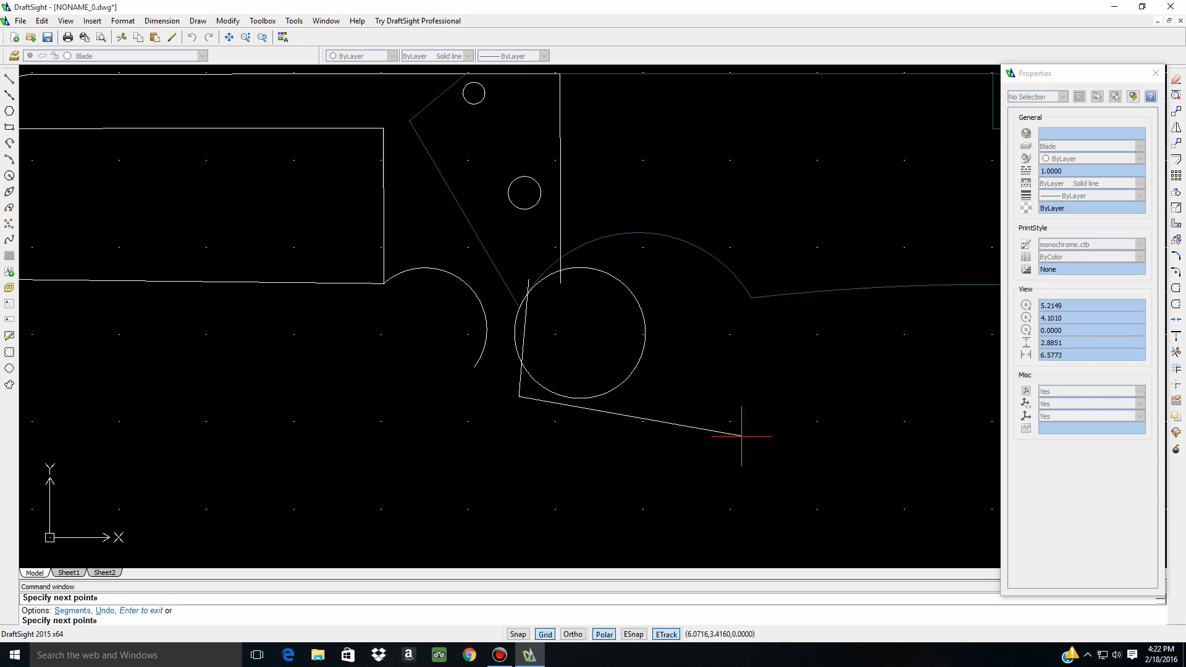
pyautogui.press('Escape')
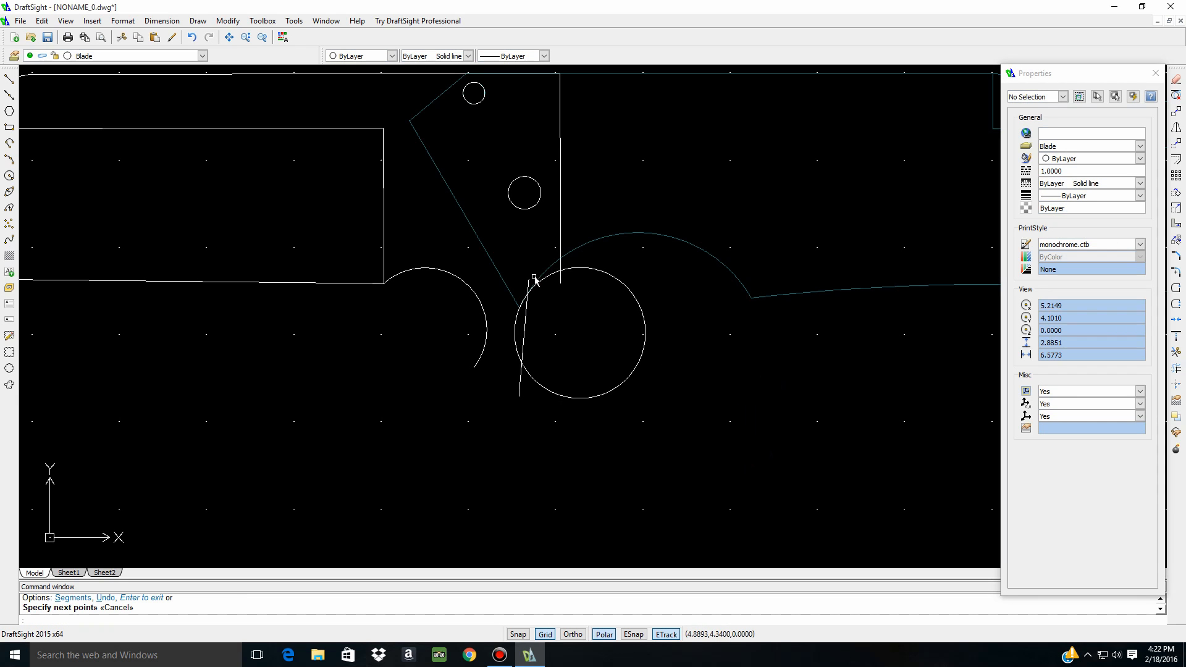
# Trim the circle and the slanted line against each other, removing the circle's large right portion and the line's segment inside it
pyautogui.click(494, 238)
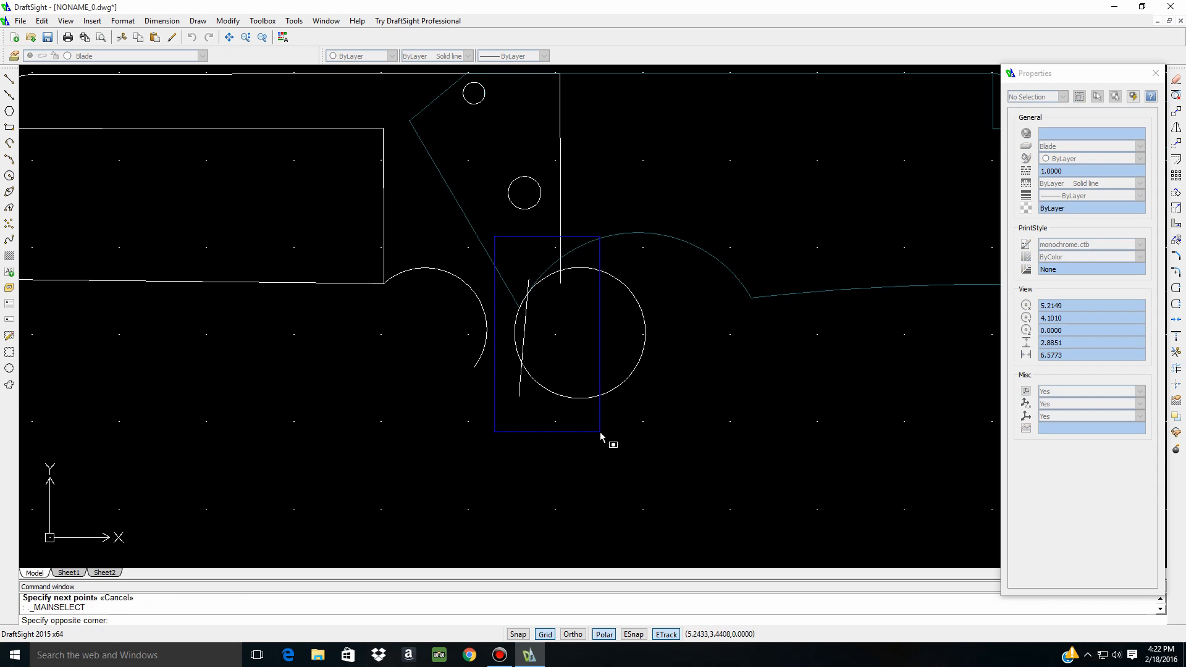
pyautogui.click(666, 431)
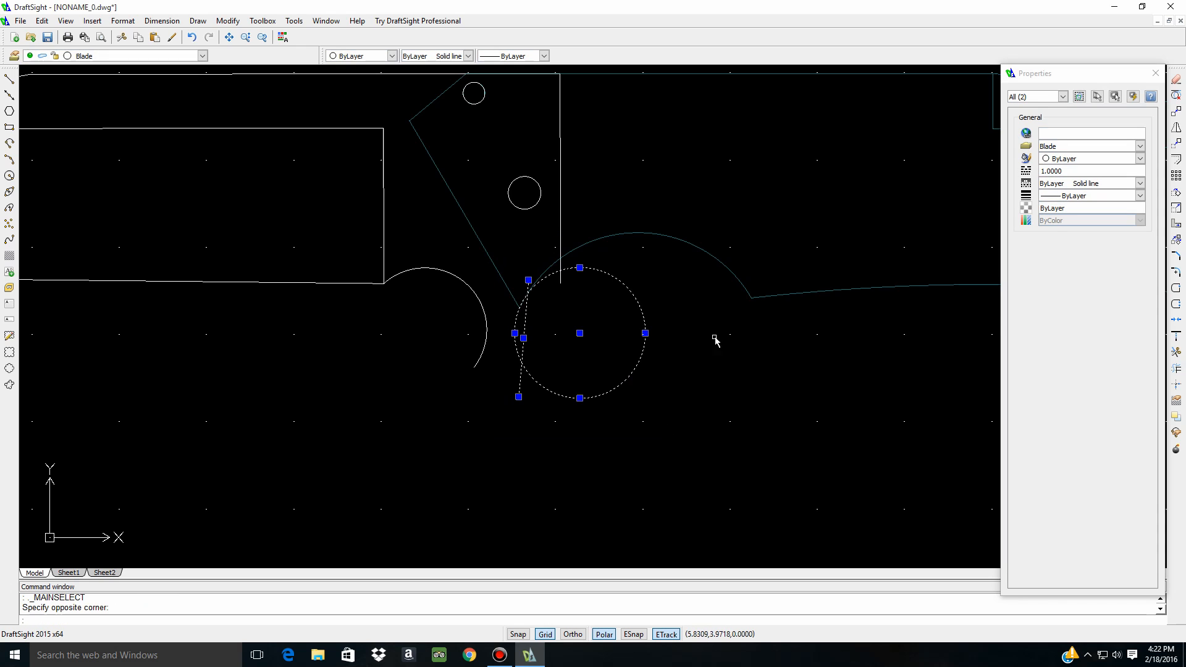
pyautogui.click(1176, 351)
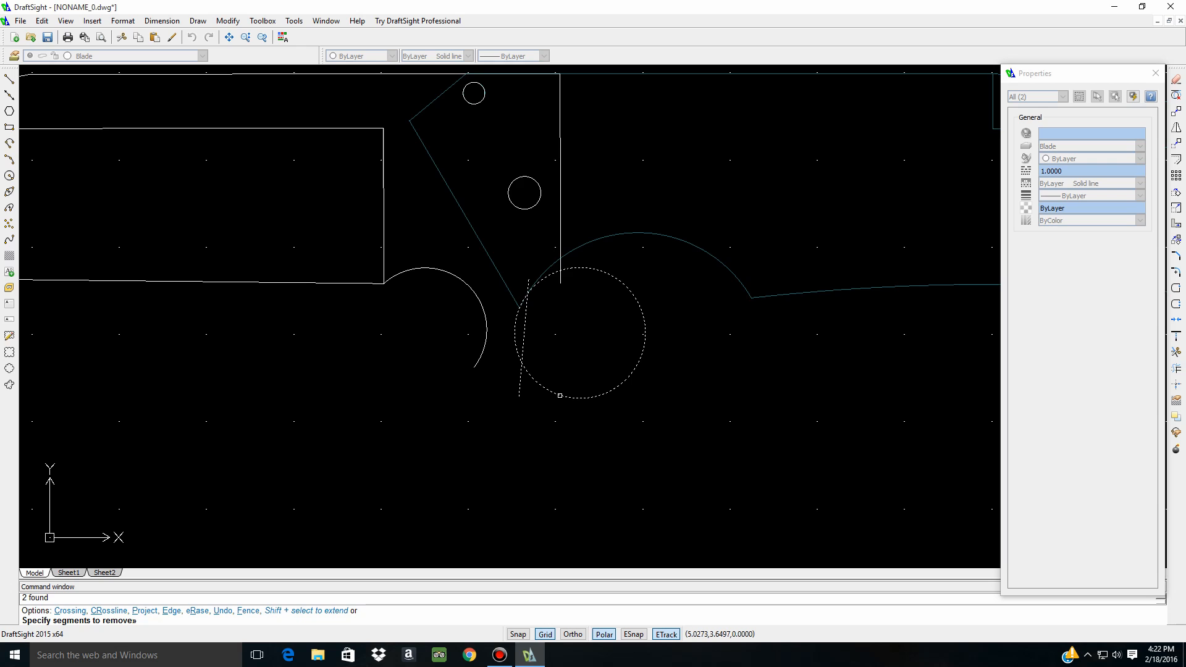
pyautogui.click(560, 394)
pyautogui.click(529, 286)
pyautogui.press('Escape')
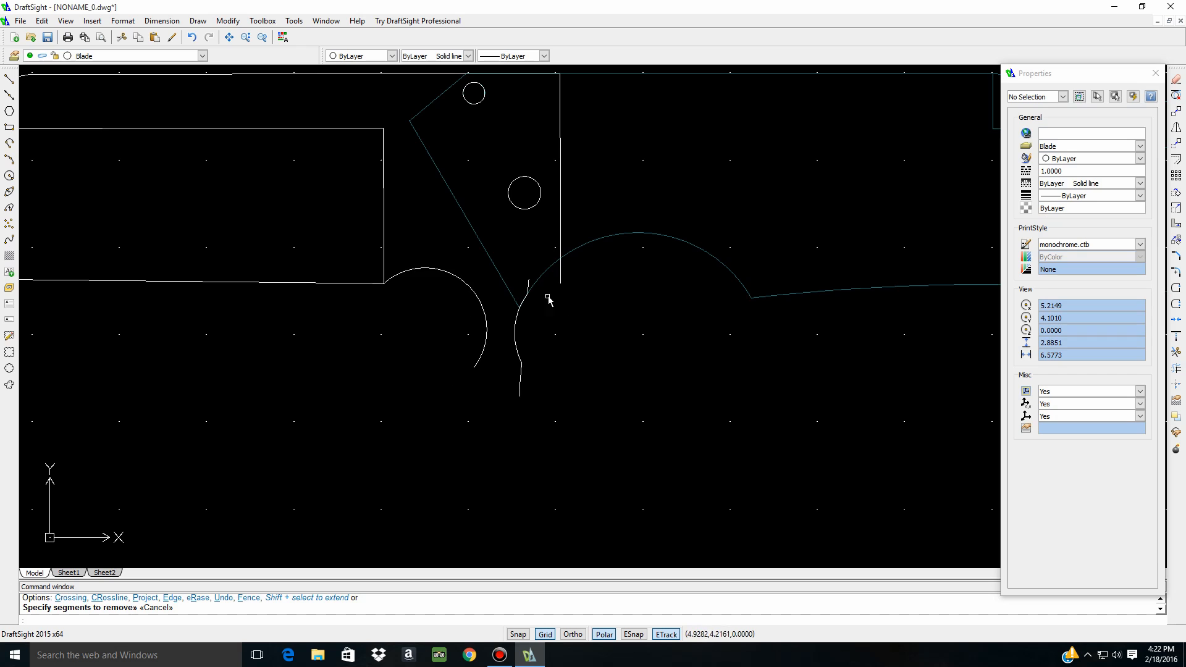
# Delete the two short leftover lines at the upper and lower ends of the guard's right-hand arc
pyautogui.click(520, 386)
pyautogui.click(528, 286)
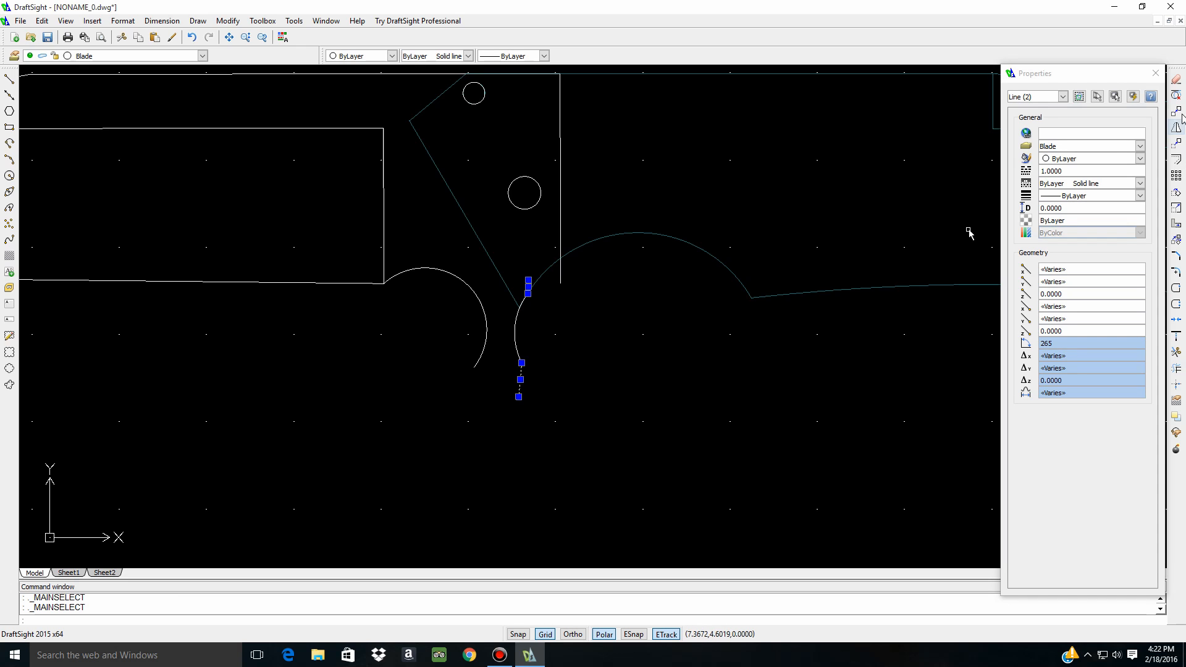
pyautogui.click(1176, 80)
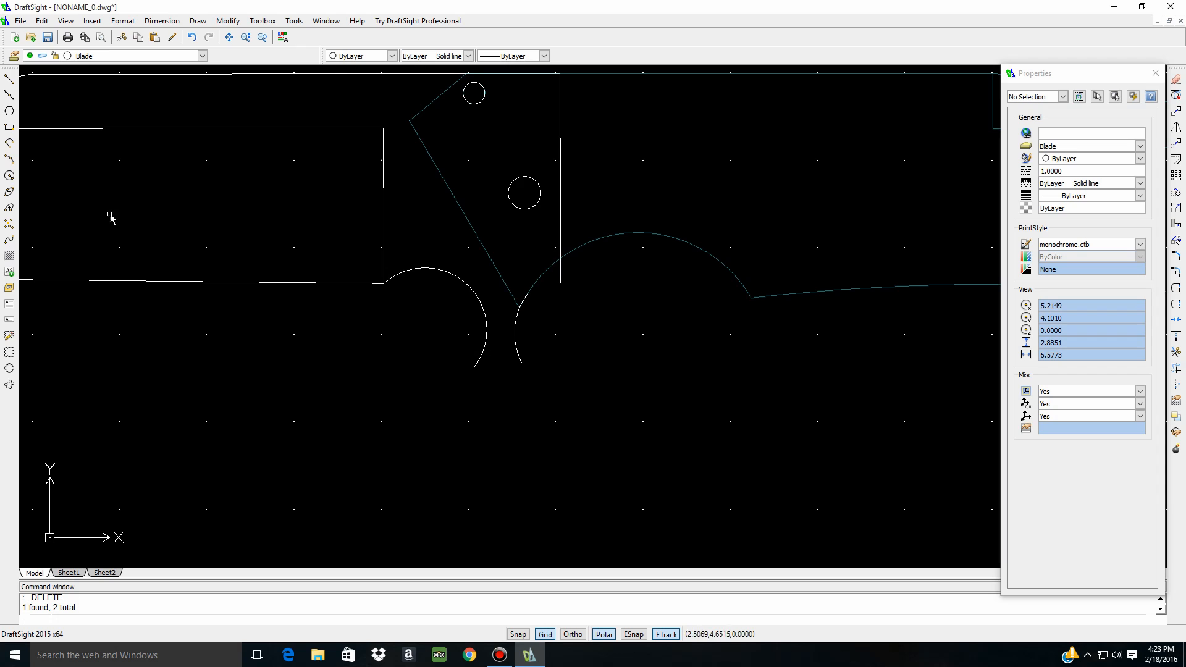
# Draw a circle of about 0.13 radius below the two guard arcs and move it between their lower ends
pyautogui.click(9, 175)
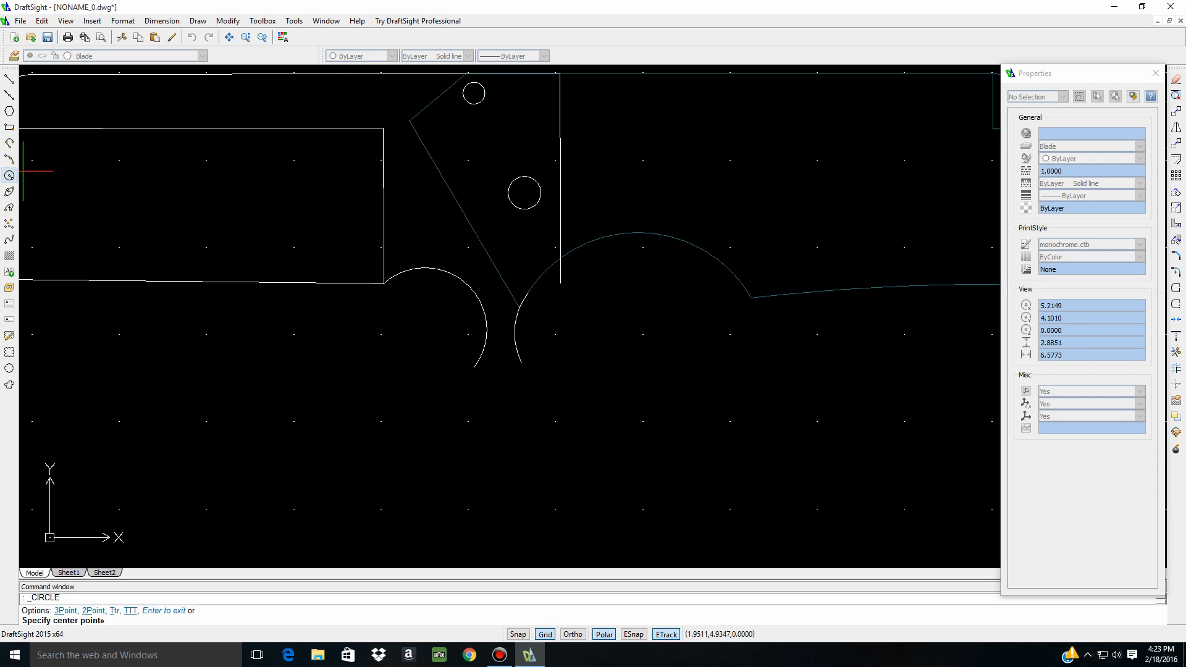
pyautogui.click(487, 402)
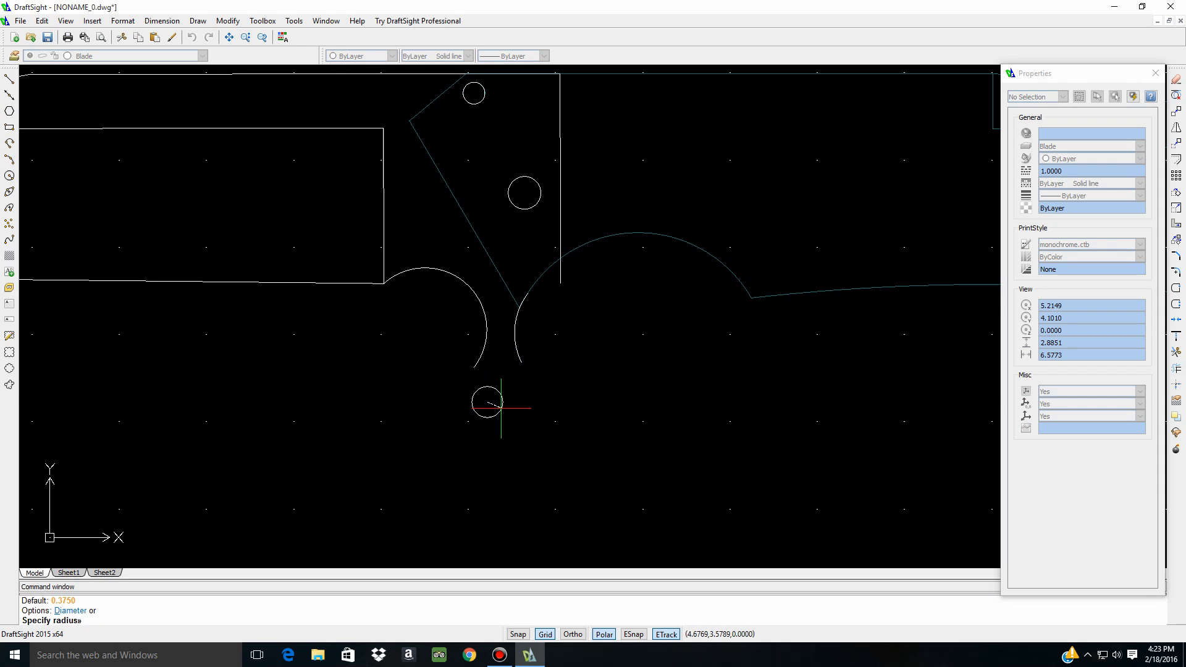
pyautogui.click(507, 412)
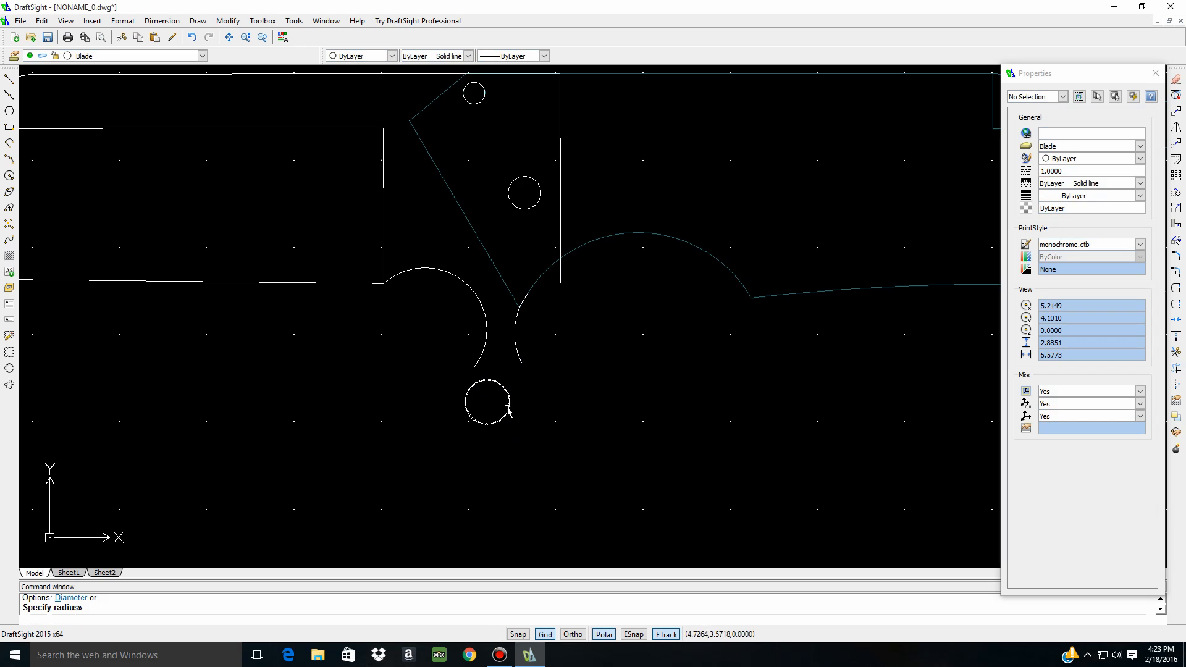
pyautogui.click(482, 420)
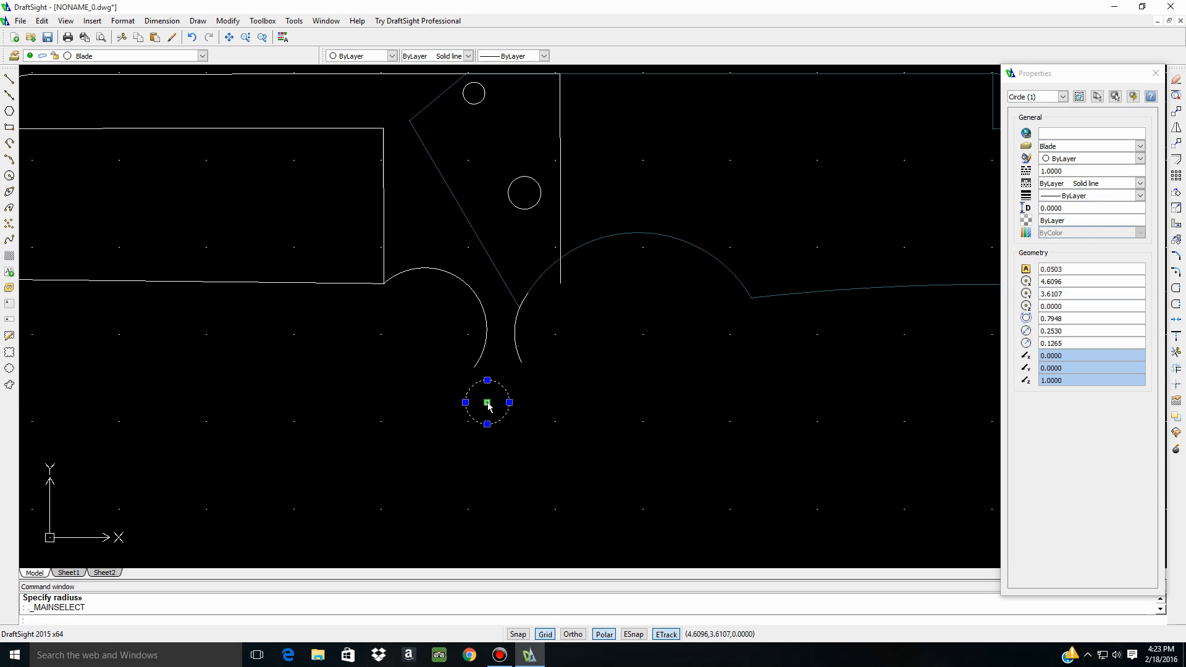
pyautogui.click(488, 403)
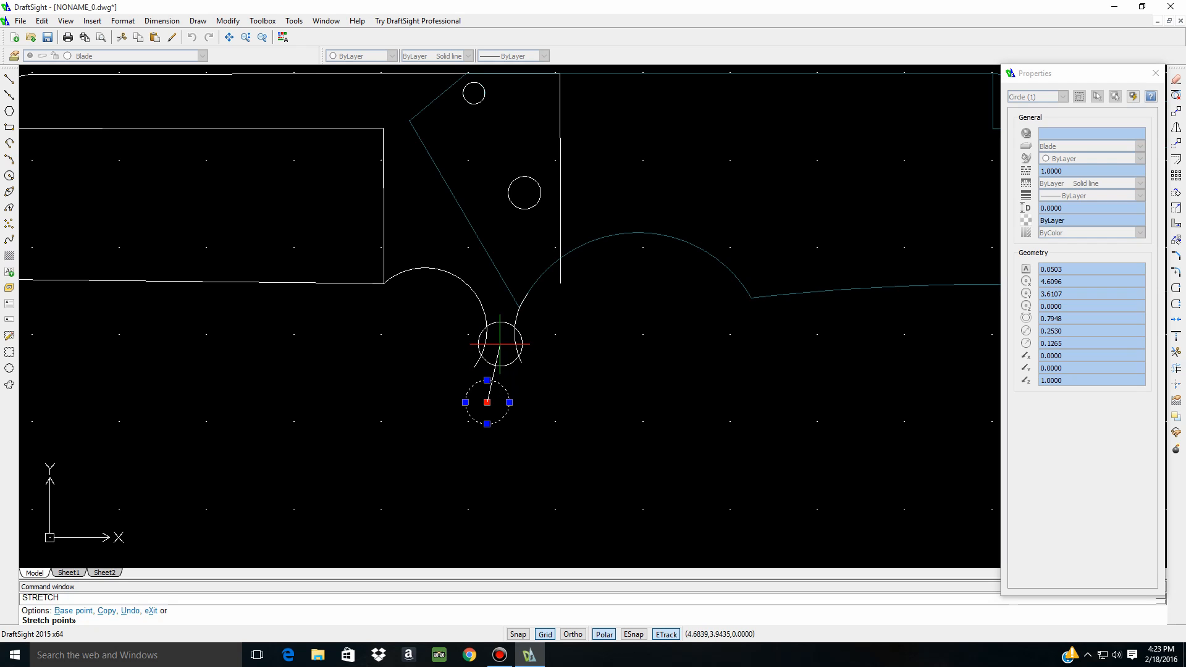
pyautogui.press('Escape')
pyautogui.press('Escape')
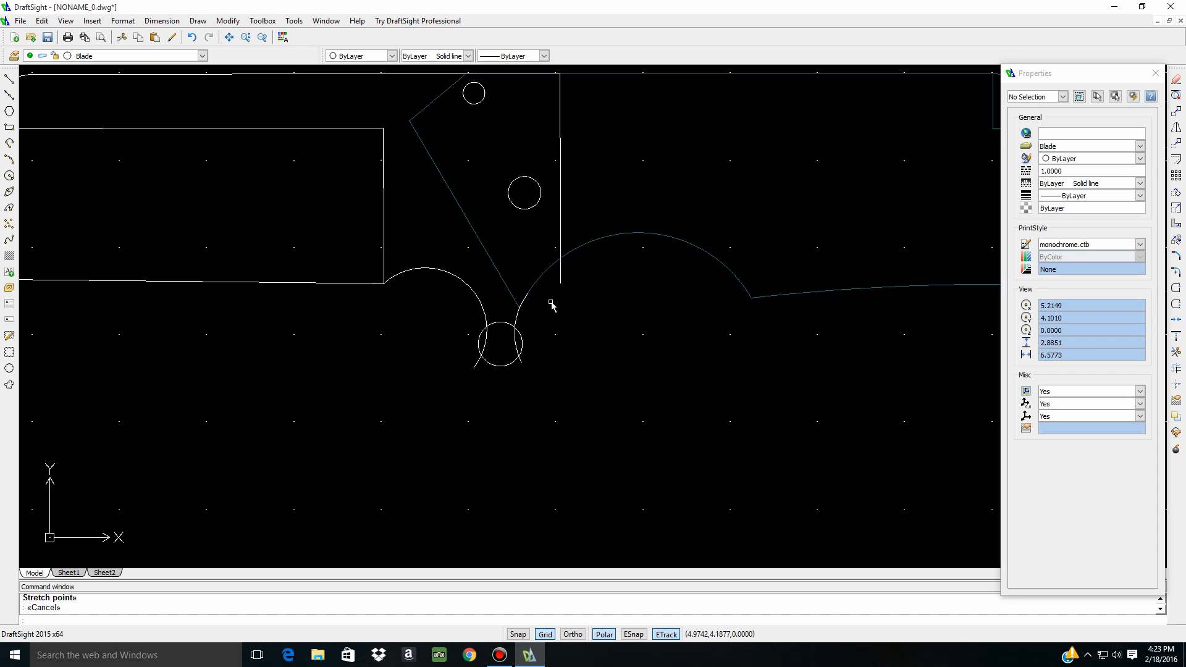
# Trim the lower ends of both guard arcs back to the small circle
pyautogui.click(450, 301)
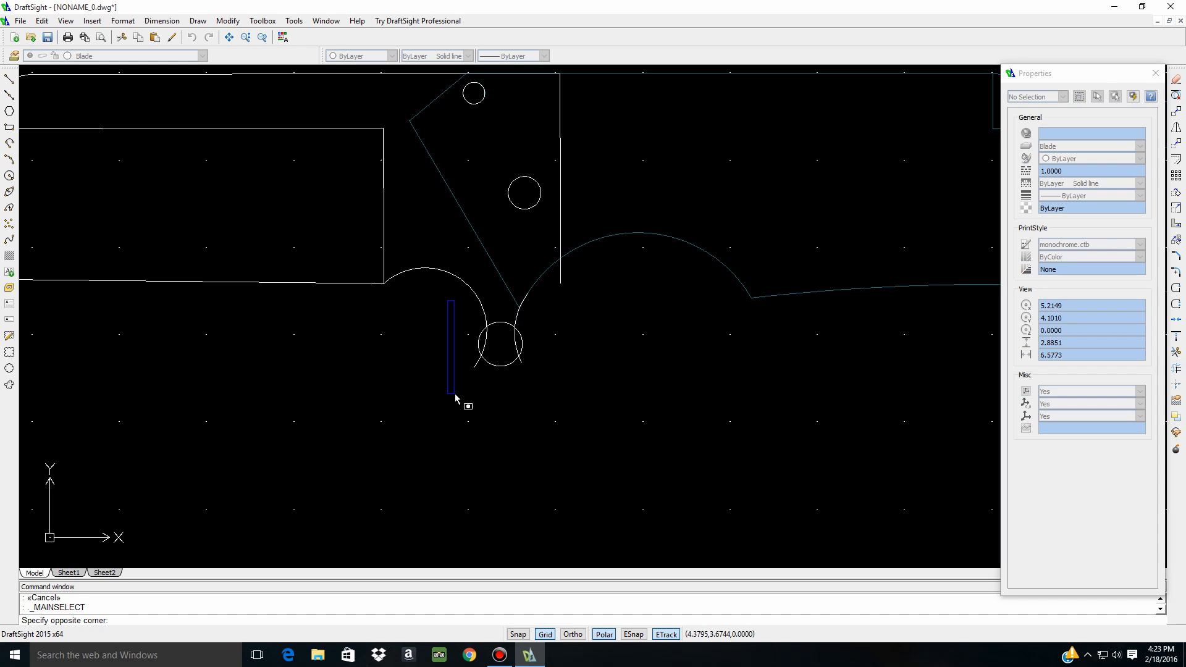
pyautogui.click(555, 399)
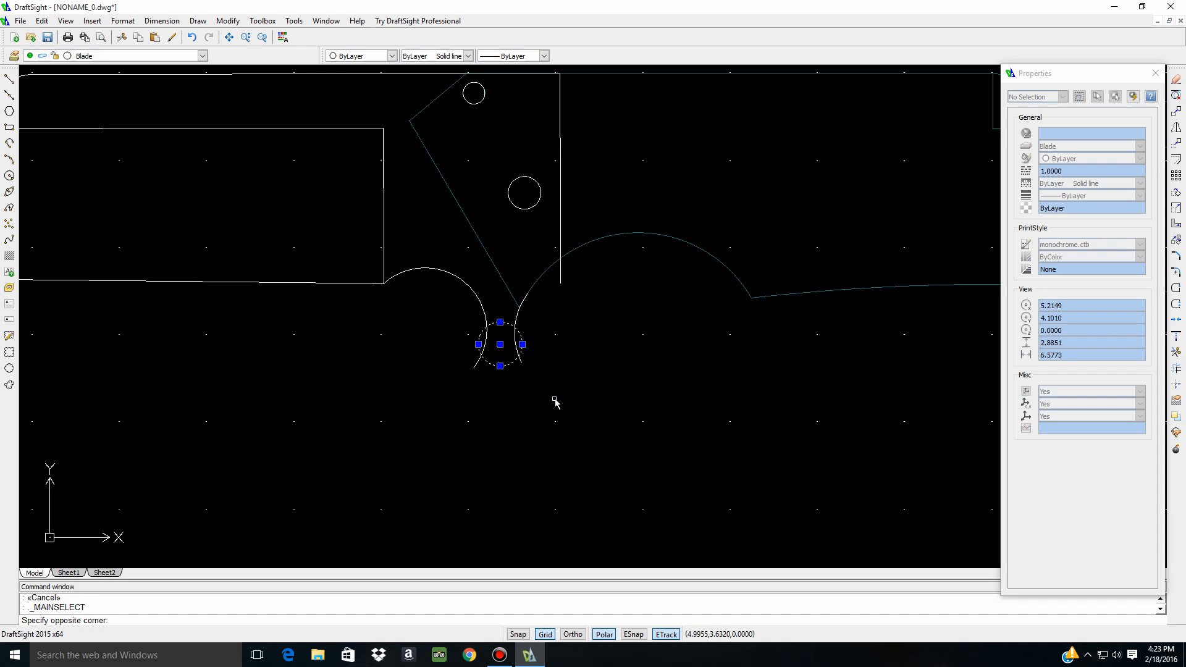
pyautogui.click(1176, 353)
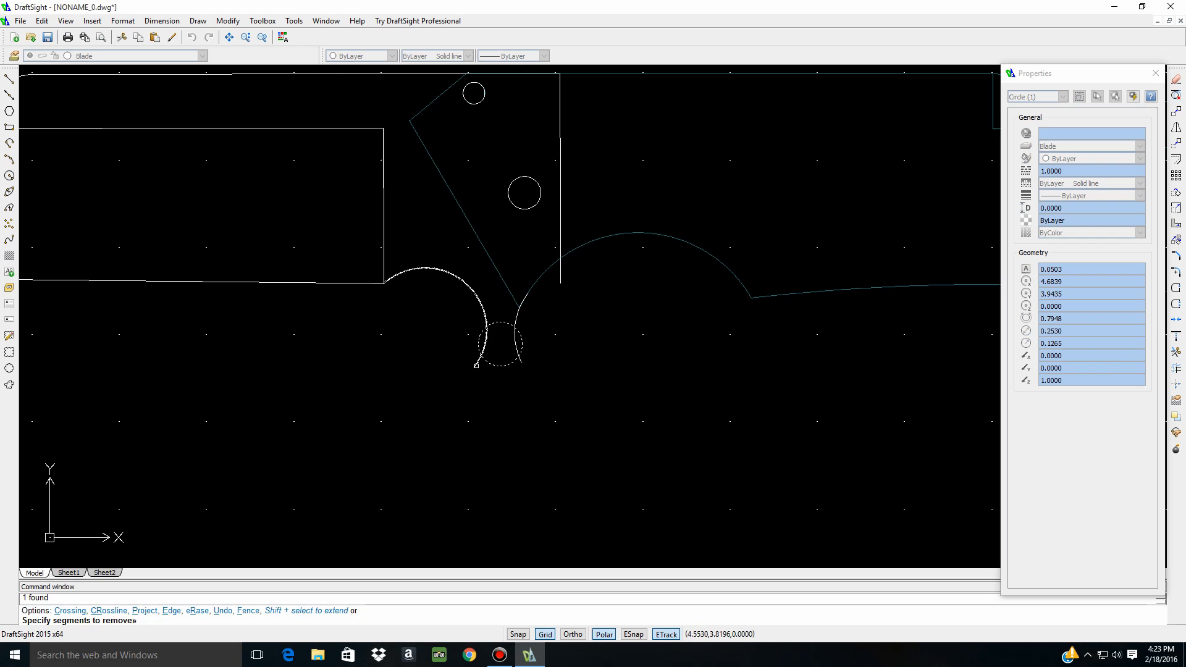
pyautogui.click(474, 367)
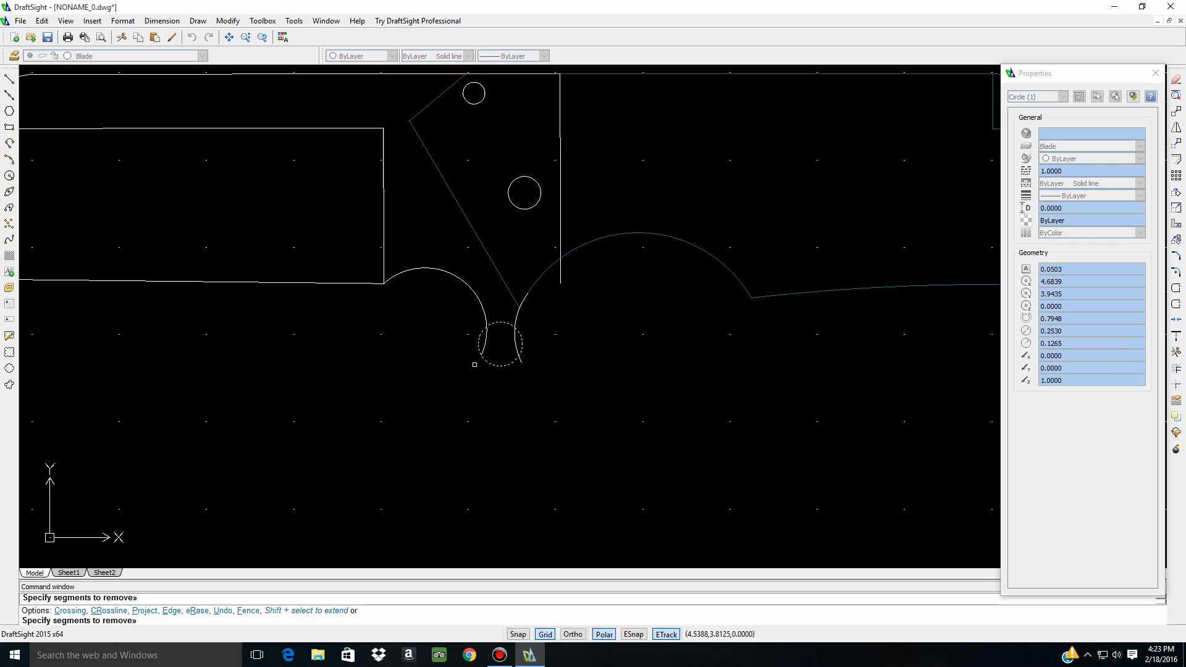
pyautogui.click(478, 334)
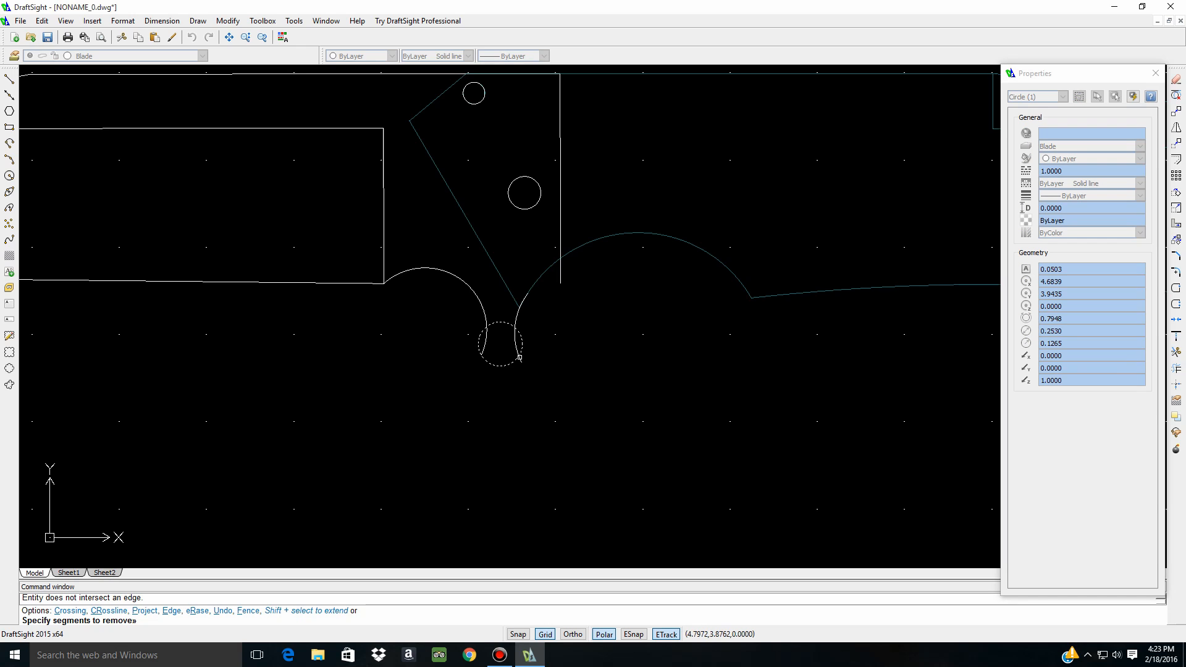
pyautogui.click(522, 362)
pyautogui.click(522, 344)
pyautogui.press('Escape')
# Try to trim the small circle using the guard's right-hand arc as a cutting edge
pyautogui.click(445, 293)
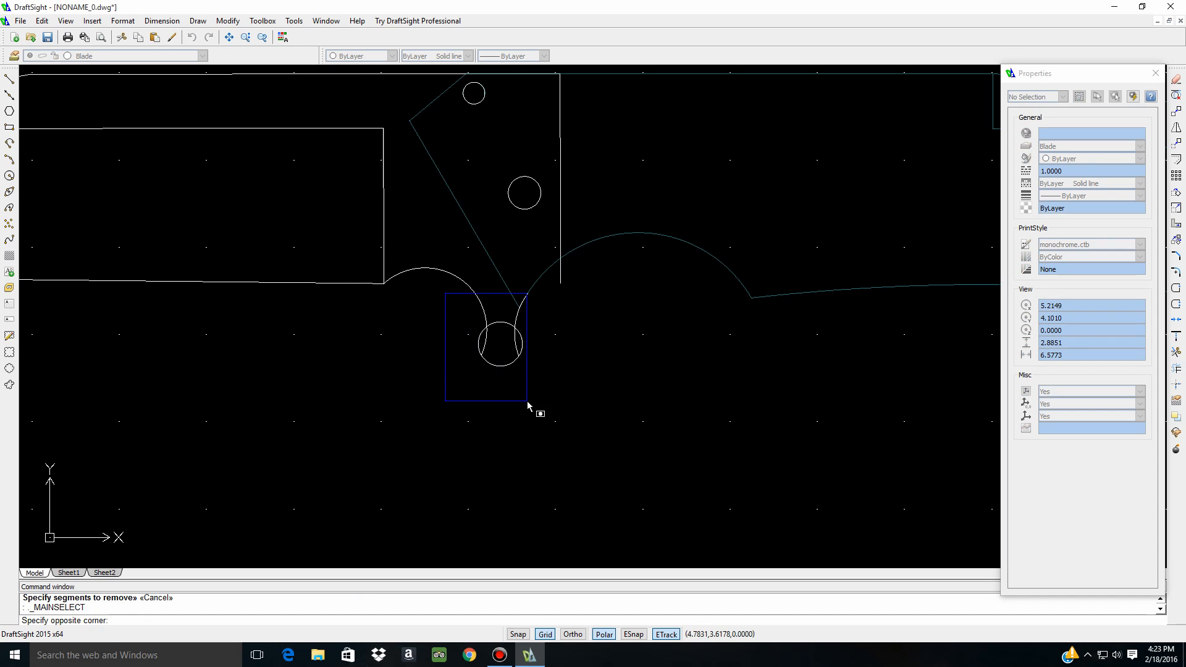
pyautogui.click(548, 397)
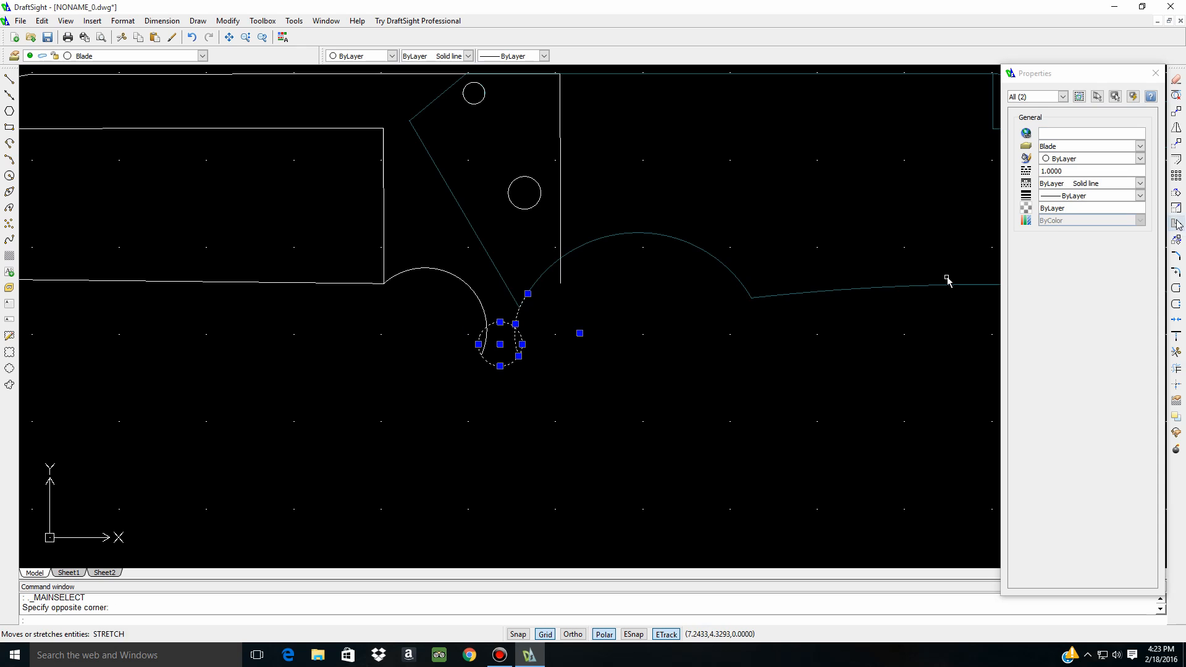
pyautogui.click(1176, 352)
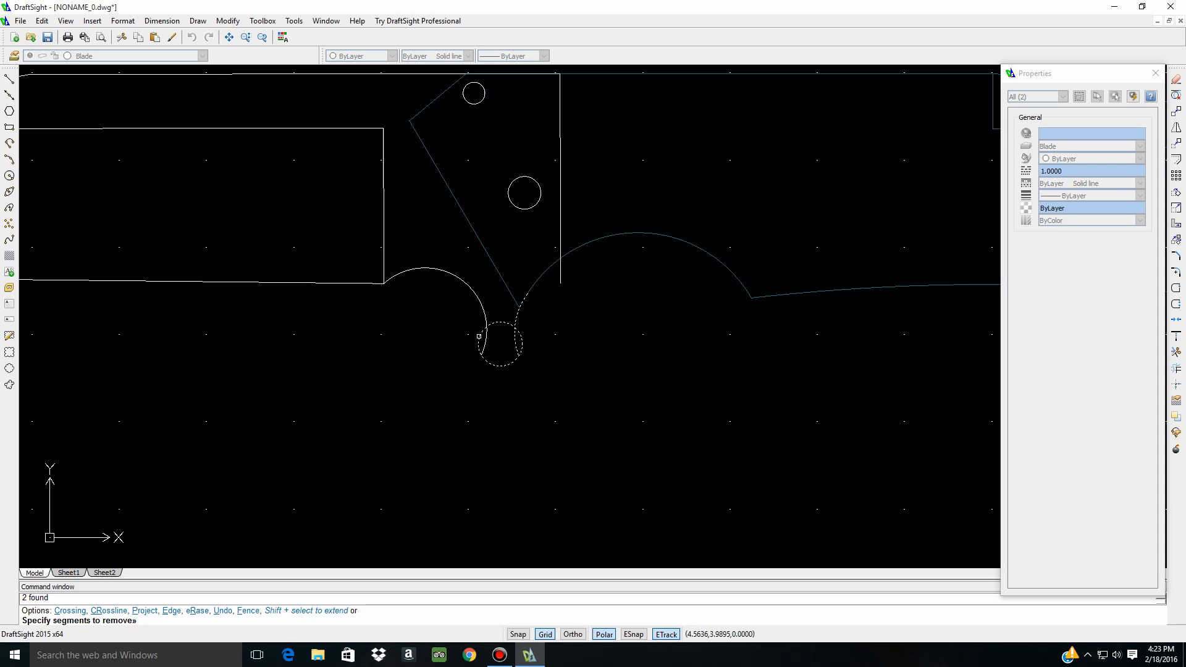
pyautogui.click(479, 340)
pyautogui.press('Escape')
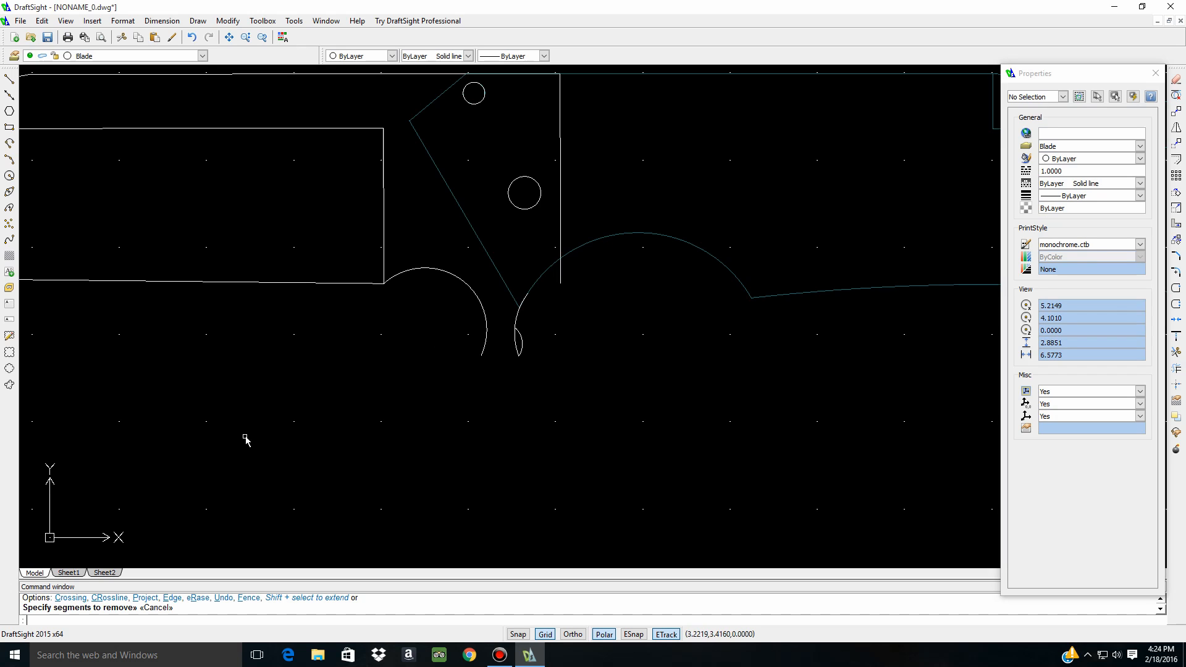
# Undo the last circle trim and delete the small circle between the guard arcs
pyautogui.hotkey('ctrl', 'z')
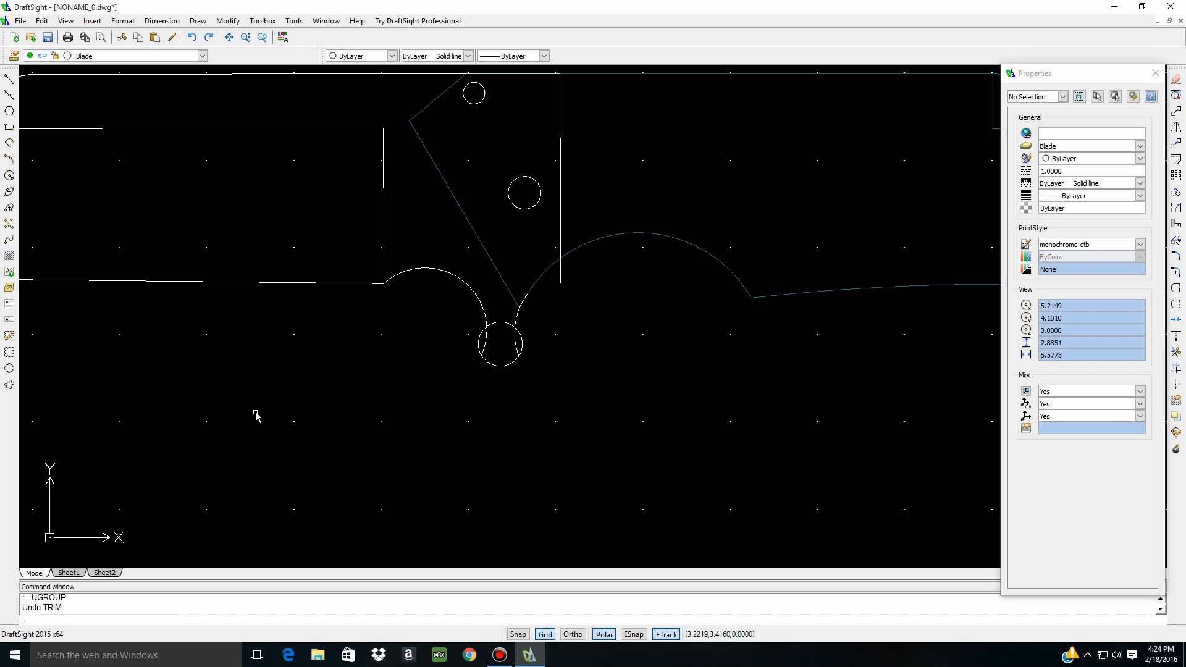
pyautogui.click(522, 340)
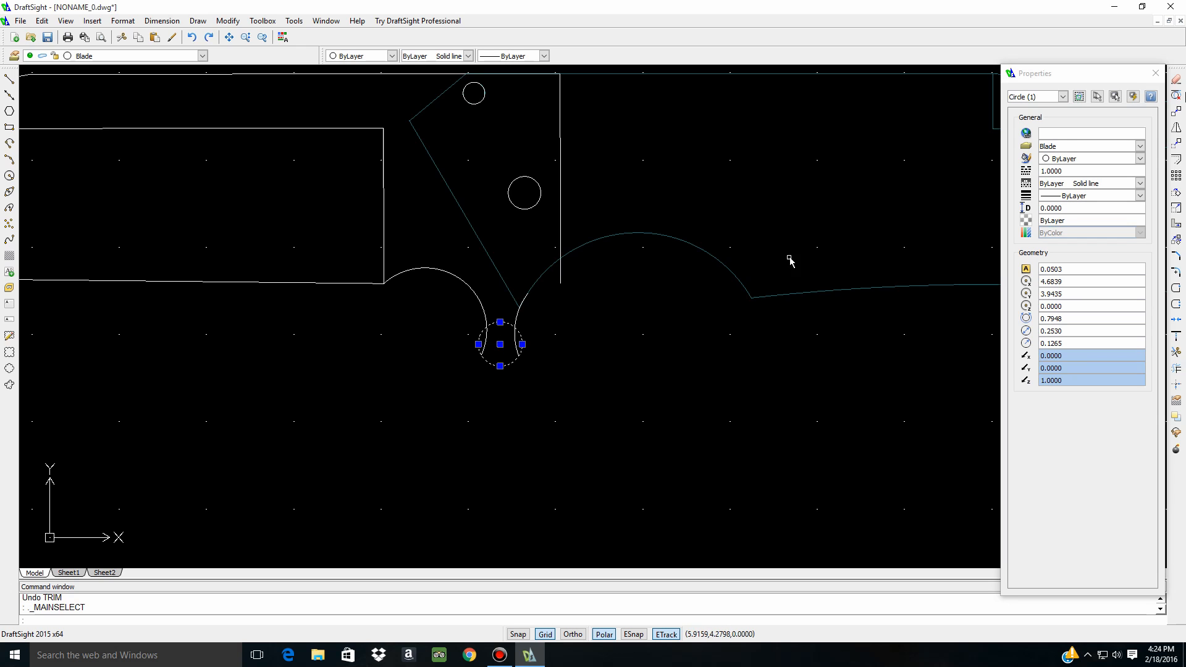
pyautogui.press('Delete')
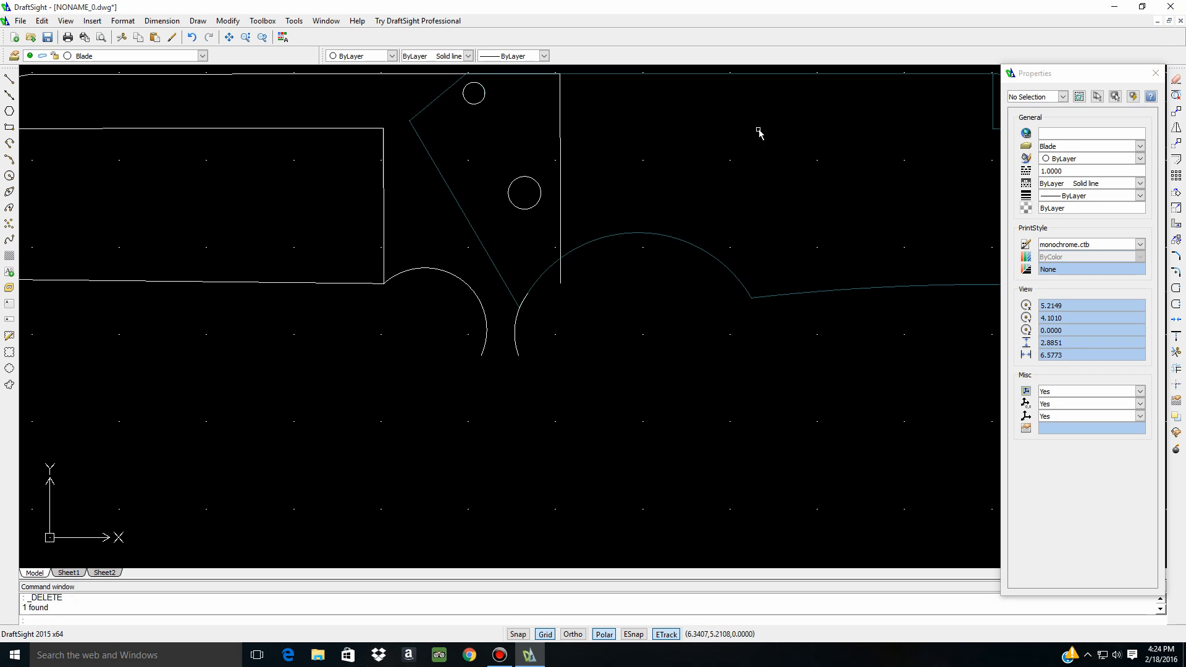
# Draw a downward-bulging three-point arc of about 0.13 radius across the lower ends of the two guard arcs
pyautogui.click(10, 159)
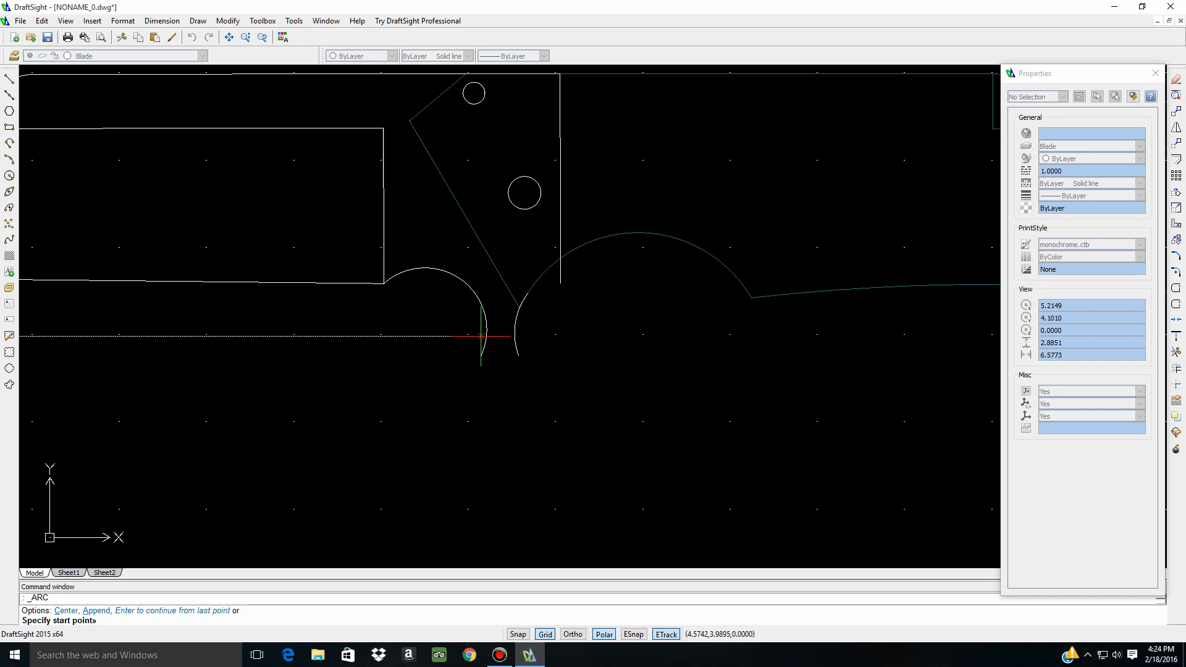
pyautogui.click(482, 336)
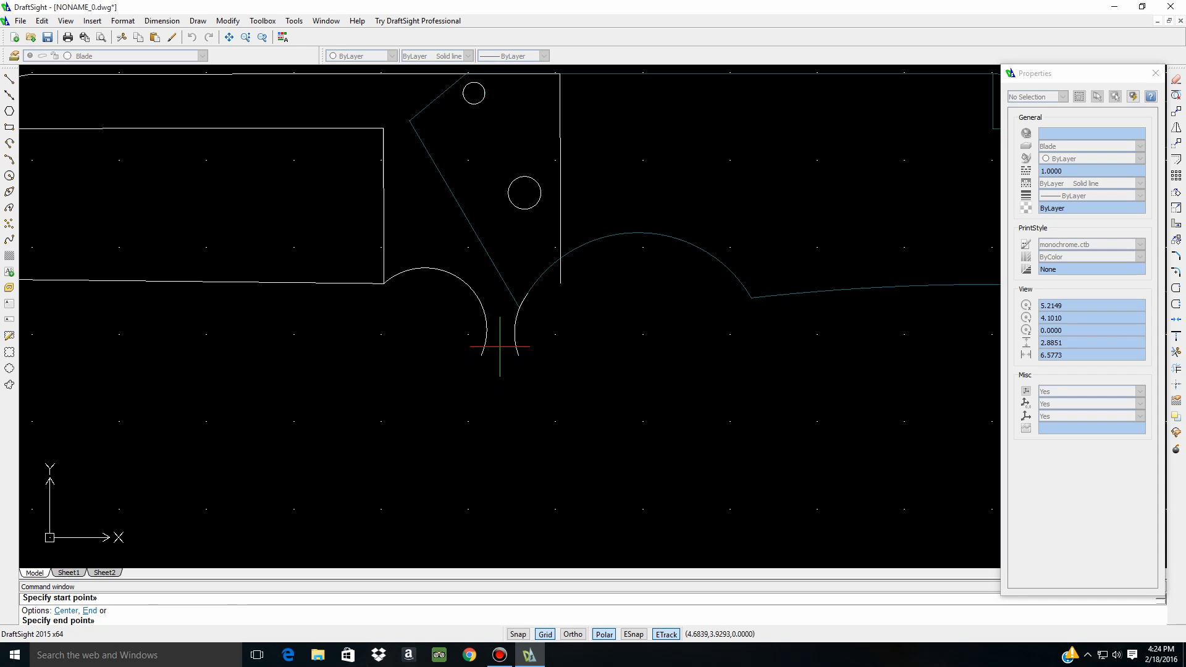
pyautogui.click(500, 346)
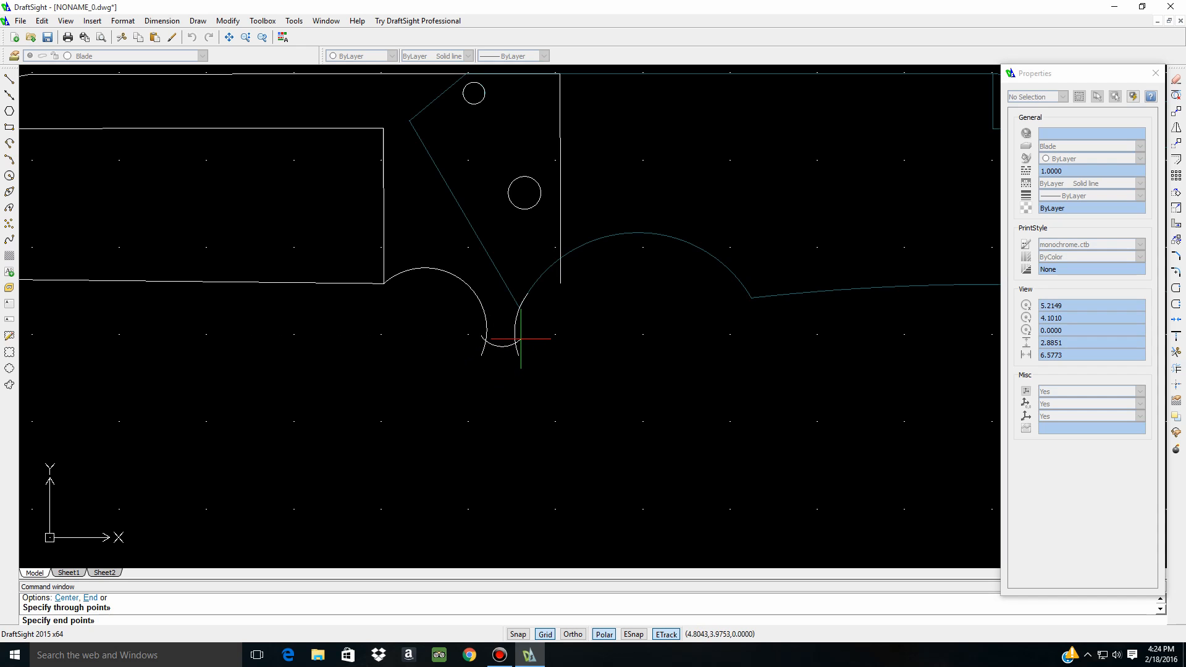
pyautogui.click(519, 338)
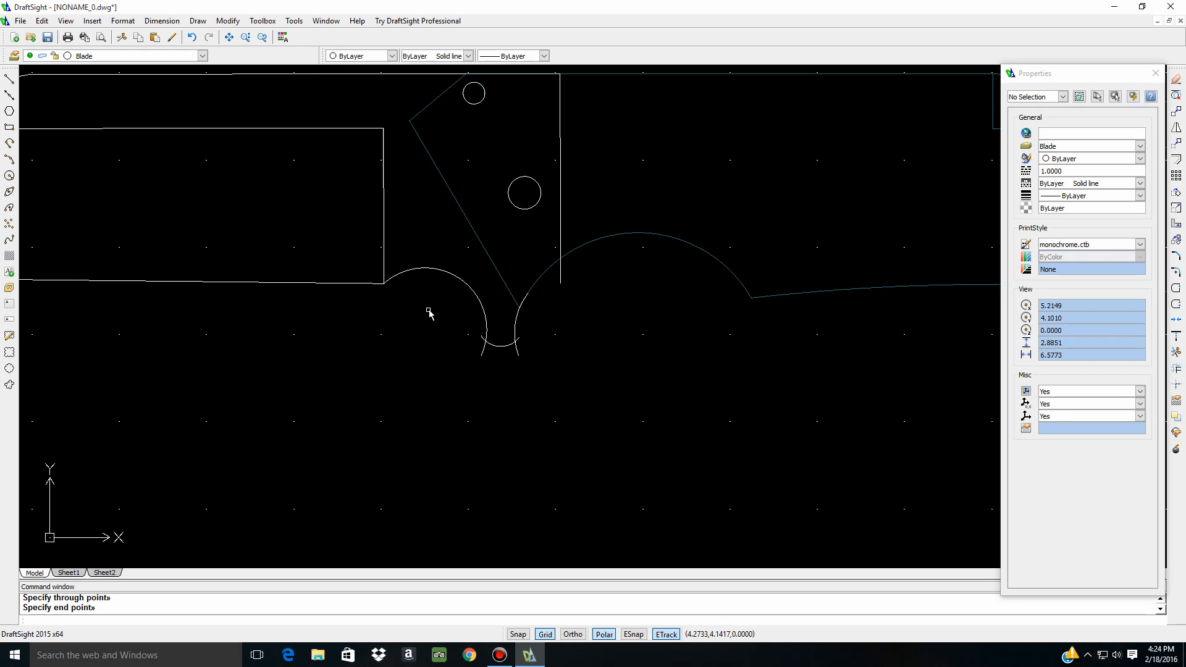
pyautogui.press('Escape')
# Trim the overlapping ends of the three guard arcs to form a closed, rounded guard tip
pyautogui.click(468, 319)
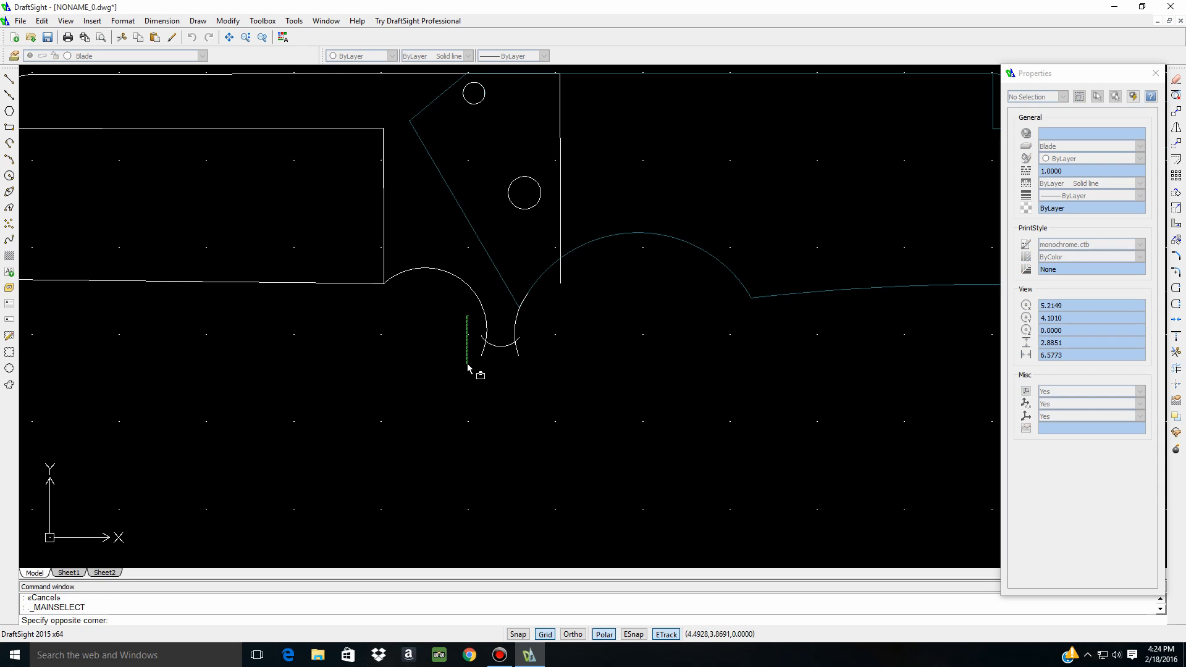
pyautogui.click(546, 379)
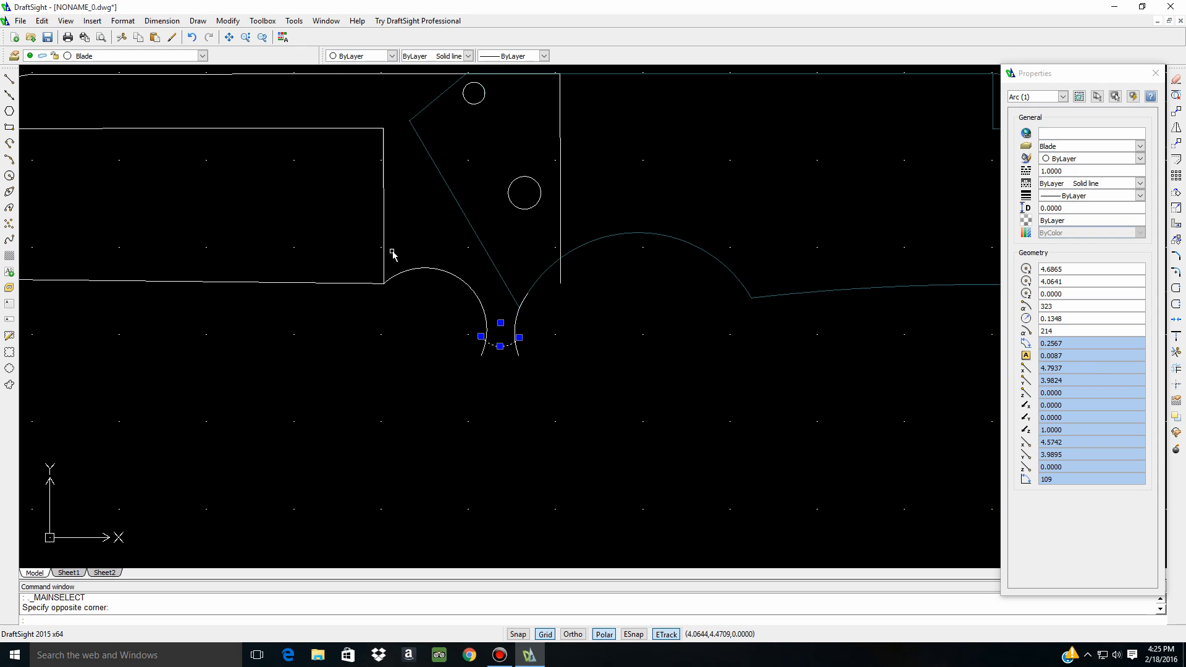
pyautogui.click(369, 248)
pyautogui.click(580, 389)
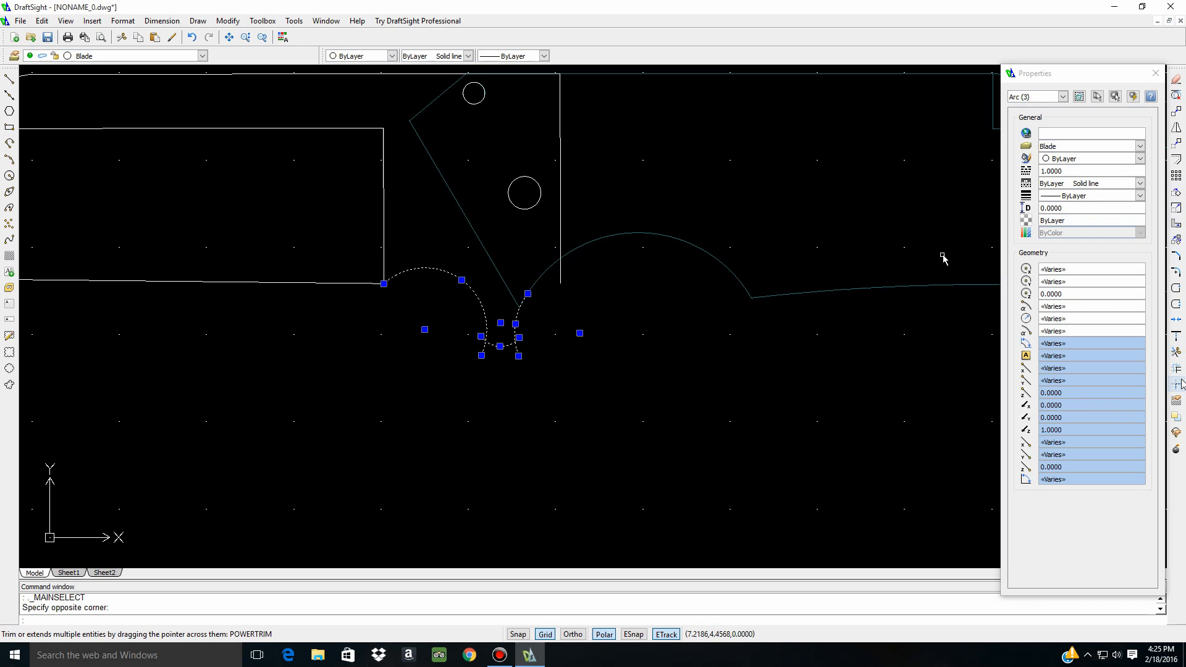
pyautogui.click(1176, 352)
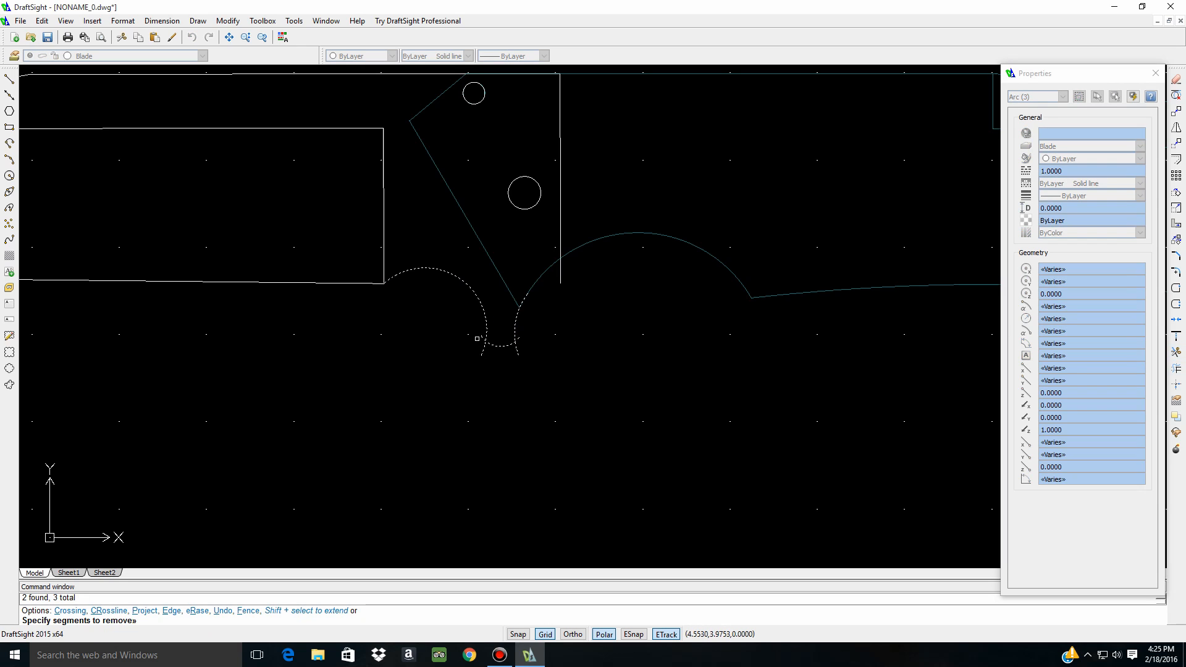
pyautogui.click(482, 335)
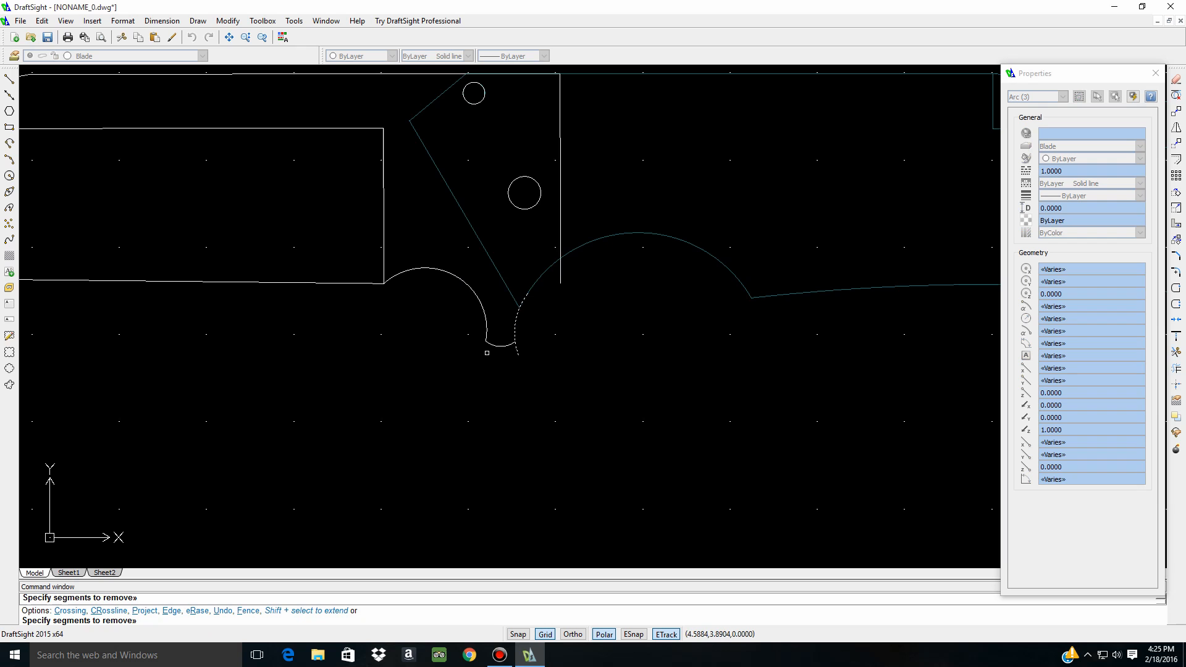
pyautogui.press('Escape')
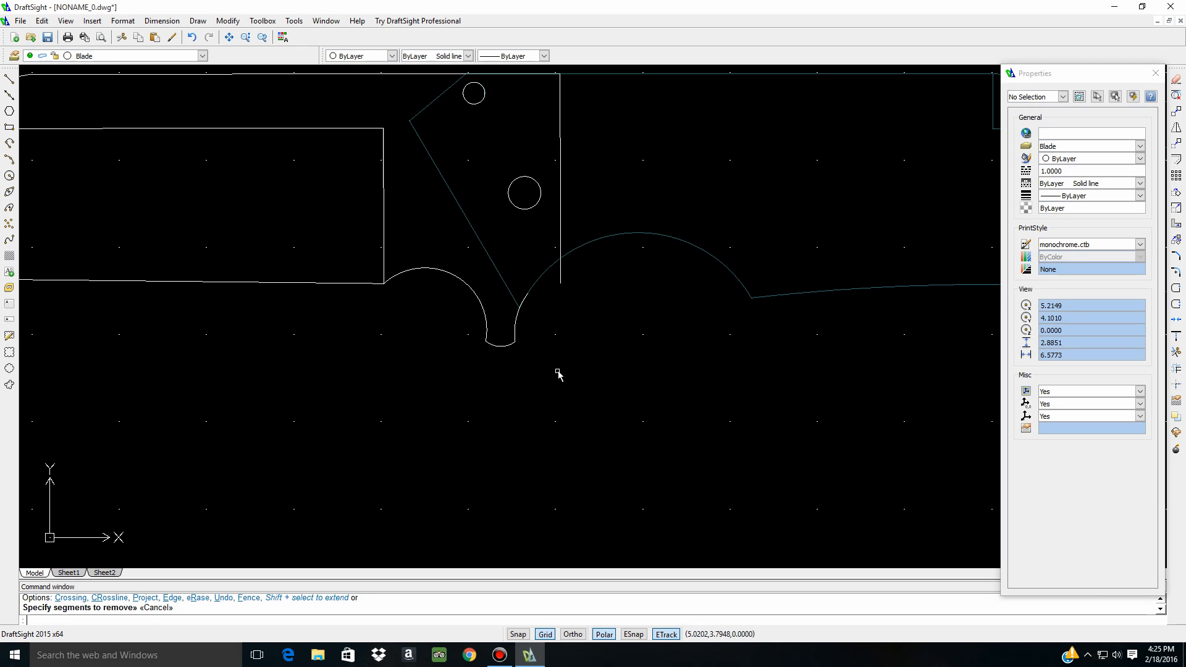
# Examine the guard tip and its fit within the overall blade and handle outline
pyautogui.scroll(-3, 476, 365)
pyautogui.scroll(-3, 342, 336)
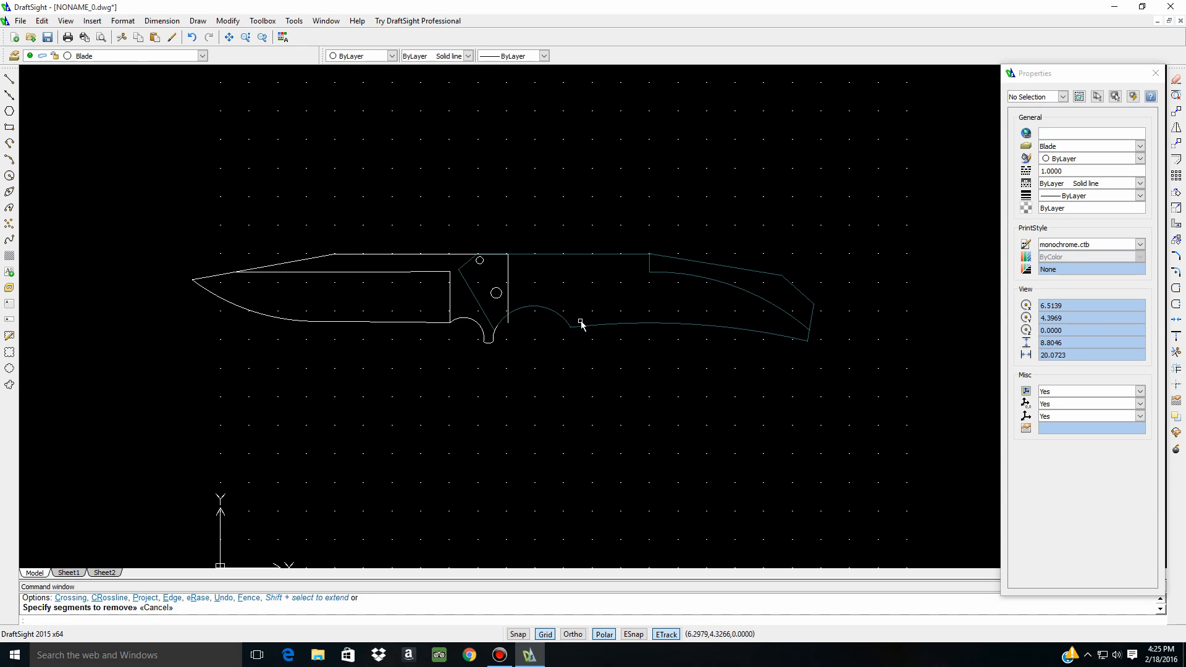
pyautogui.scroll(3, 531, 328)
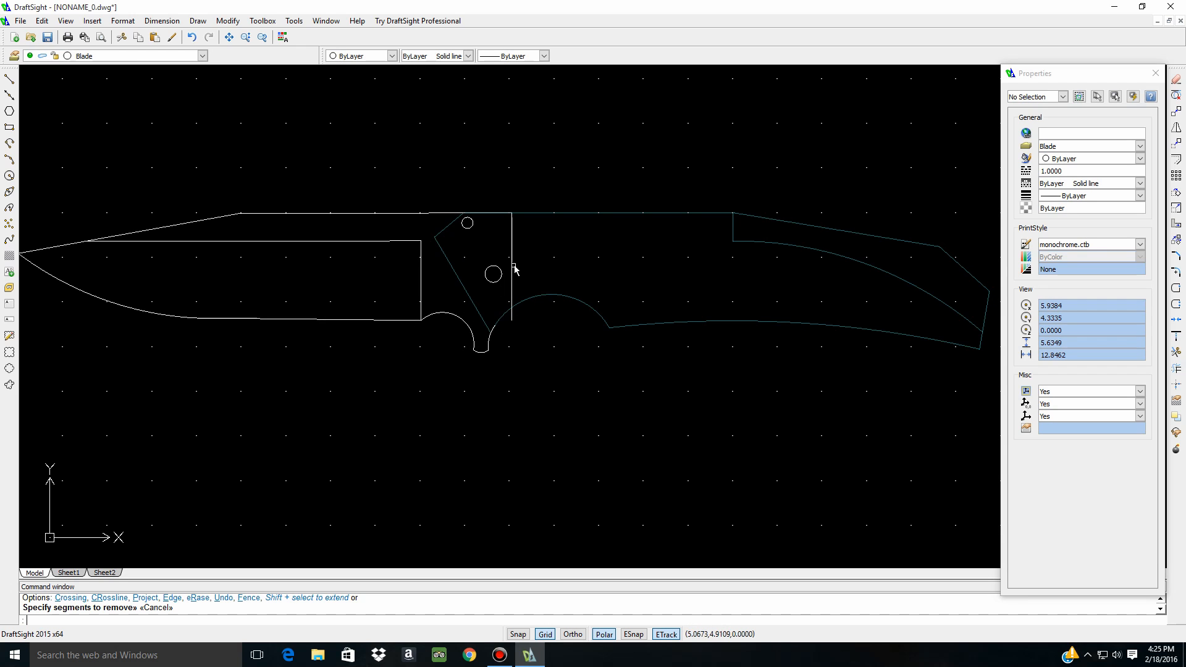
pyautogui.scroll(3, 535, 388)
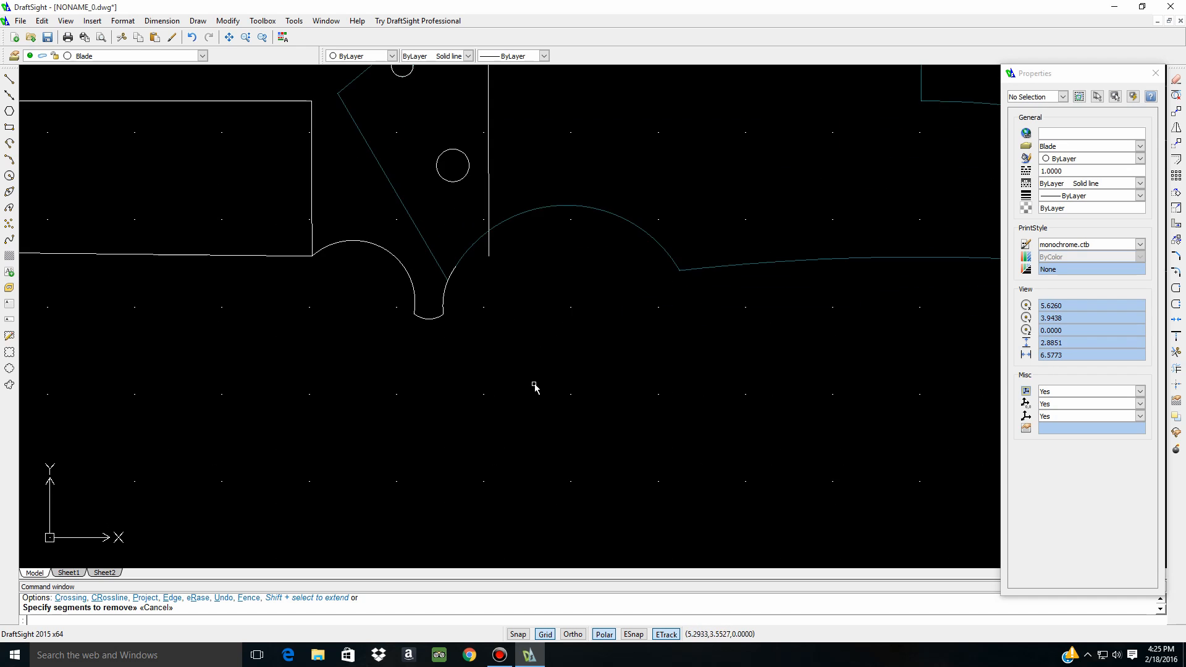
pyautogui.scroll(-2, 535, 387)
pyautogui.scroll(-2, 361, 317)
pyautogui.scroll(1, 545, 397)
pyautogui.scroll(1, 546, 397)
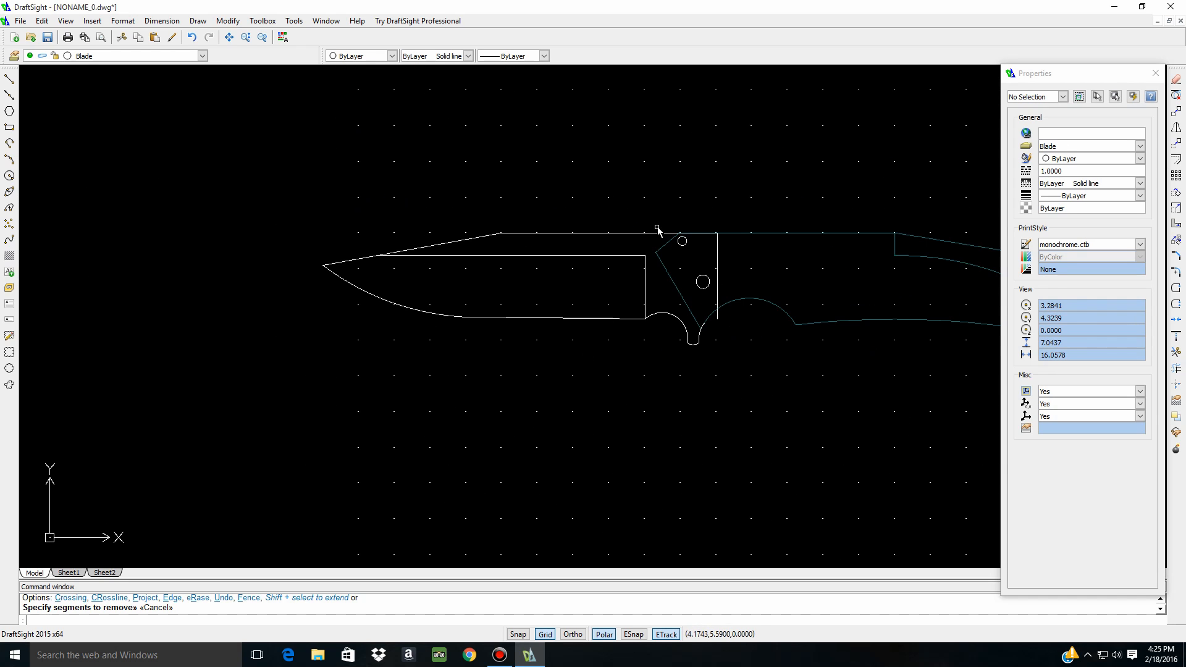
pyautogui.scroll(3, 717, 222)
pyautogui.scroll(-3, 569, 228)
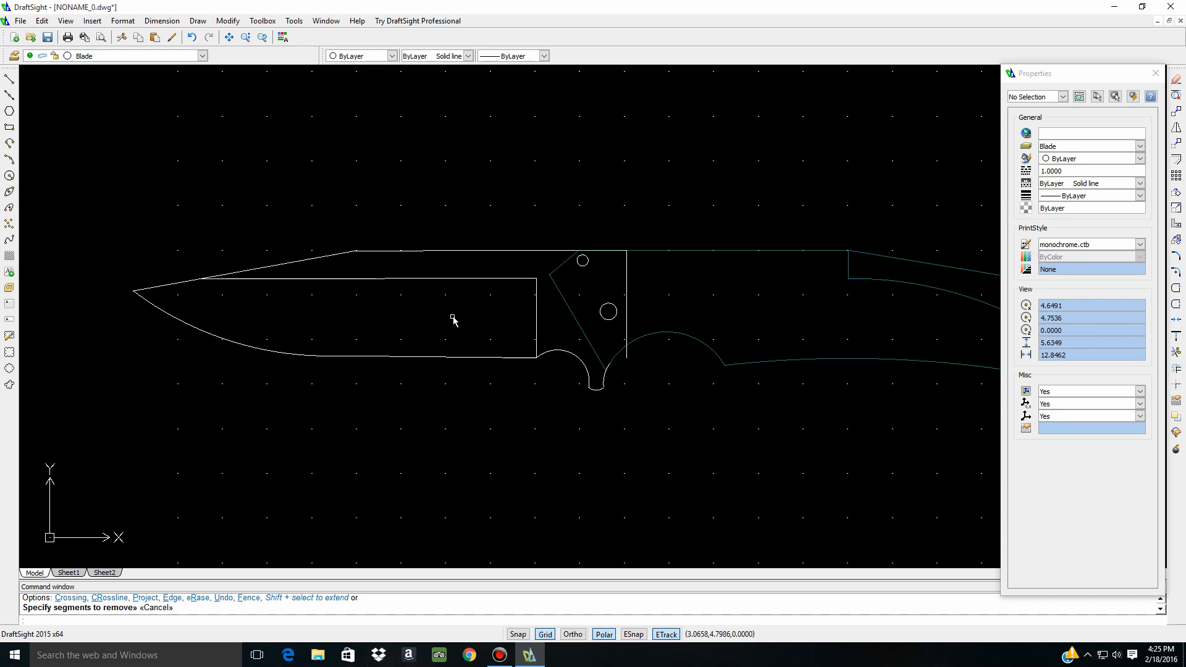
# Delete the vertical line that closes the rear end of the blade behind the two circles
pyautogui.scroll(-2, 685, 386)
pyautogui.scroll(1, 871, 409)
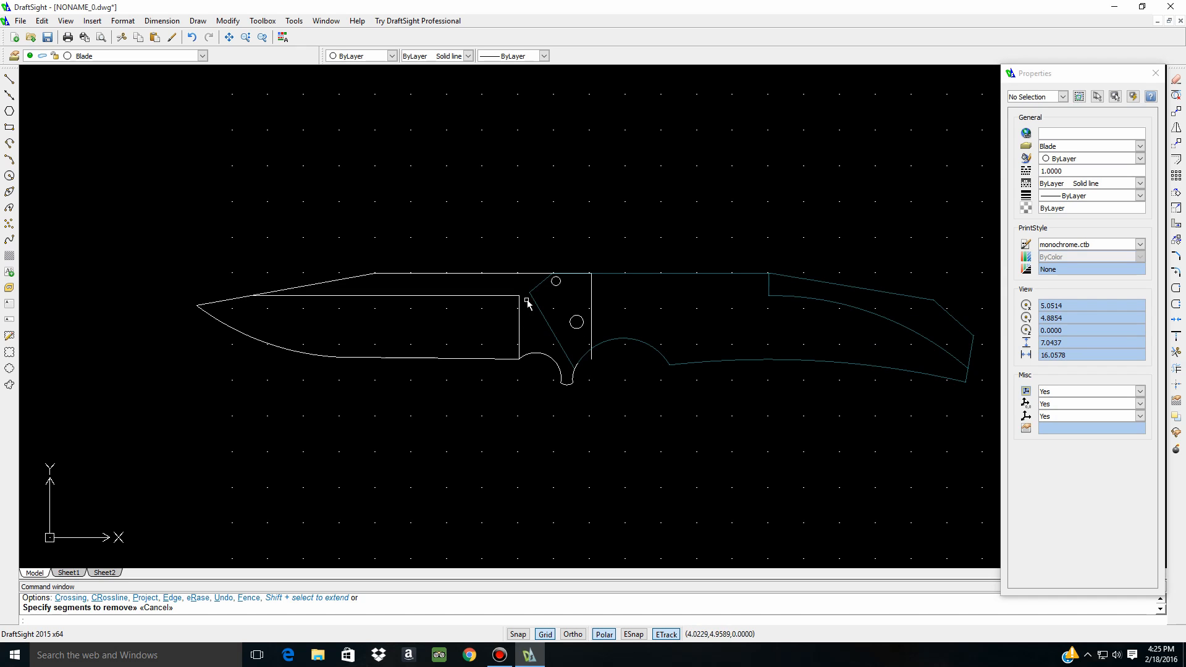
pyautogui.scroll(5, 561, 267)
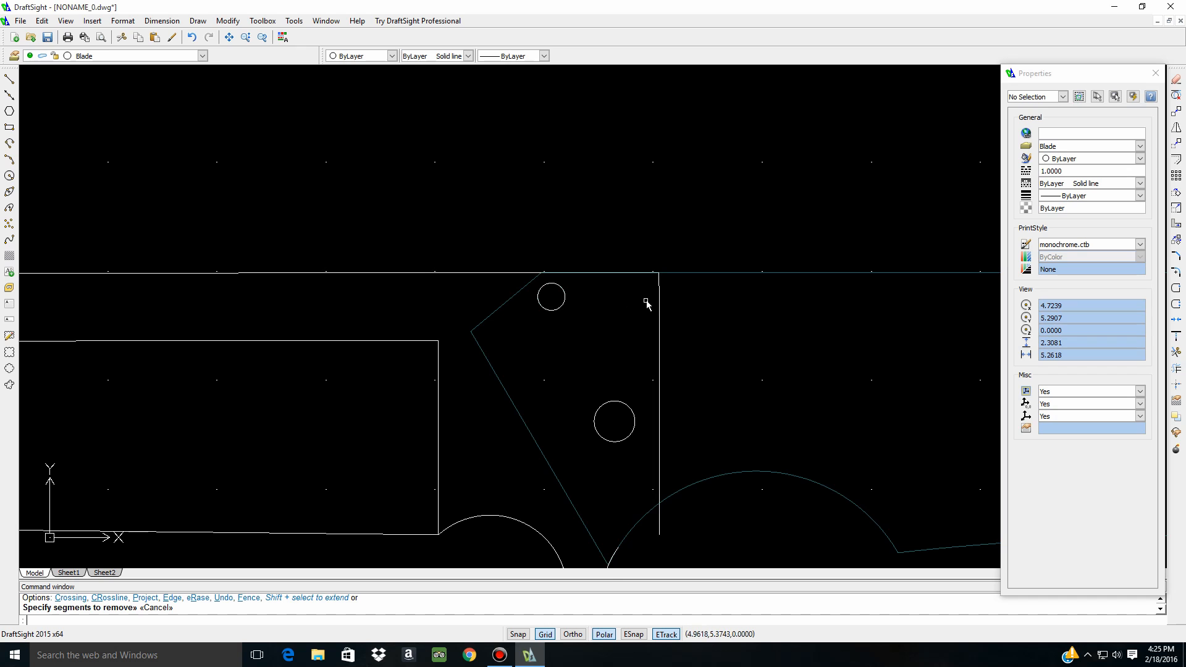
pyautogui.click(659, 320)
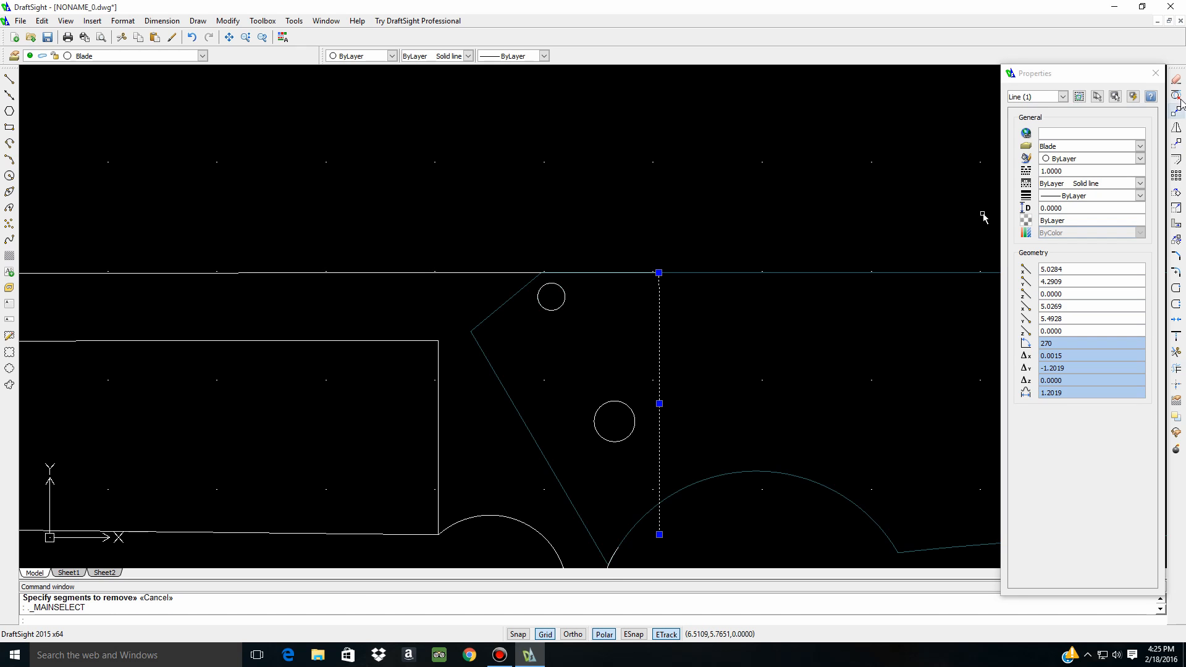
pyautogui.click(1175, 79)
pyautogui.scroll(-2, 783, 366)
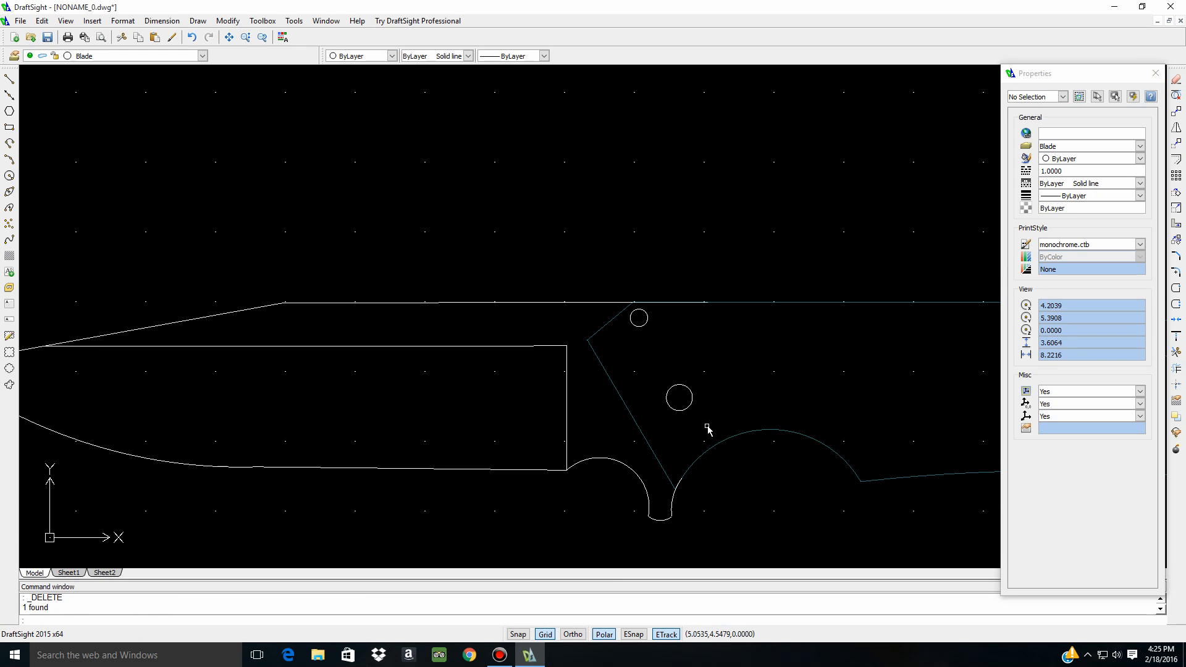
# Shorten the blade's spine line so its rear end stops just before the small circle, at about X 4.45
pyautogui.scroll(5, 630, 315)
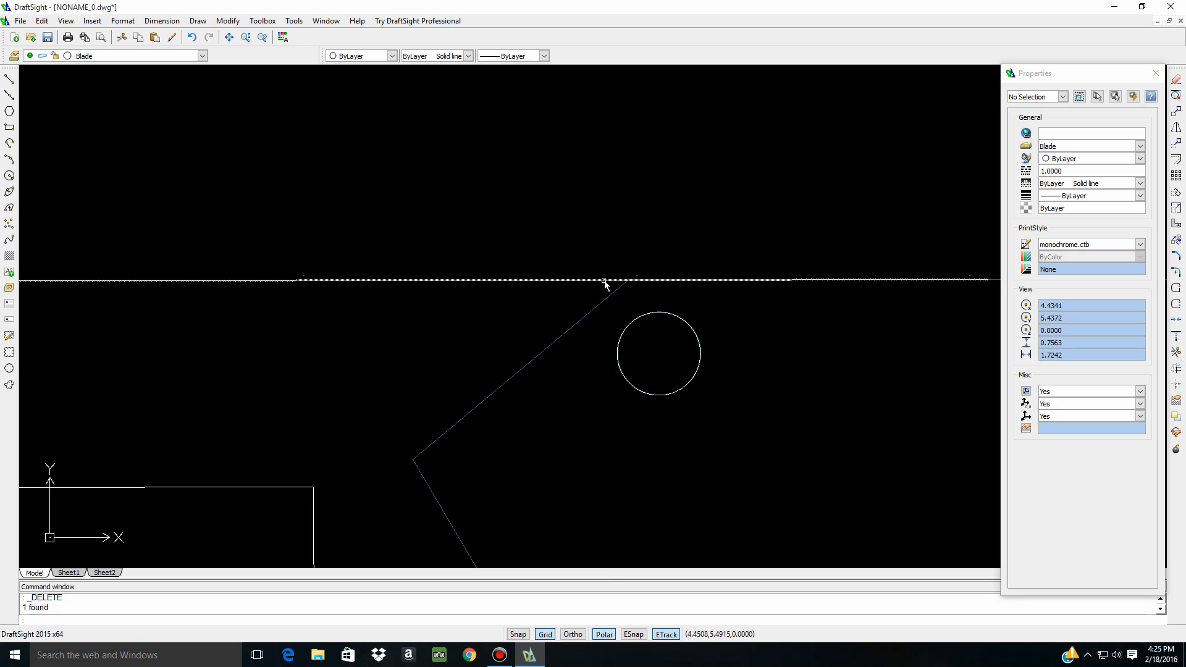
pyautogui.click(604, 281)
pyautogui.scroll(-2, 702, 324)
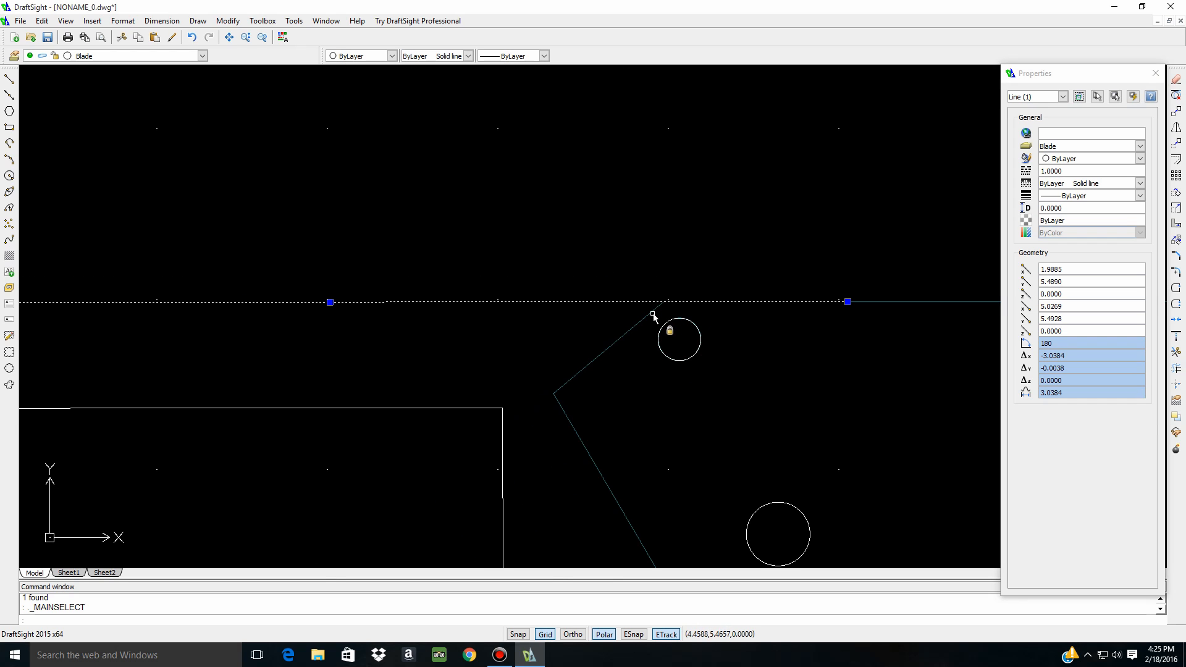
pyautogui.click(847, 301)
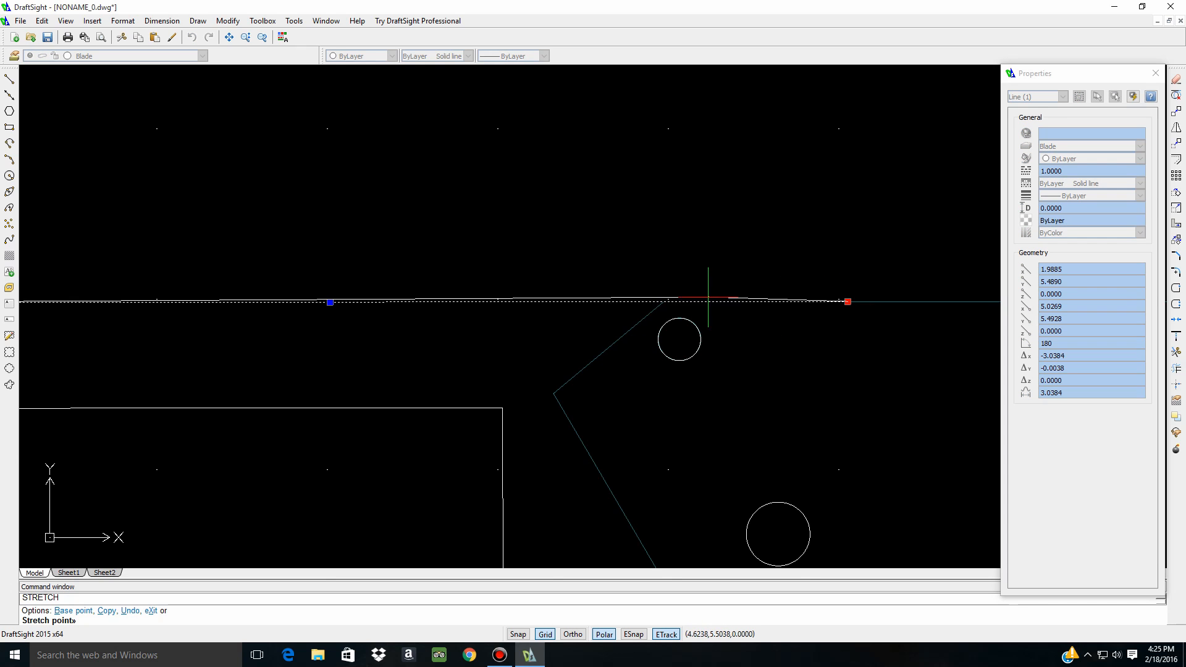
pyautogui.click(649, 301)
pyautogui.press('Escape')
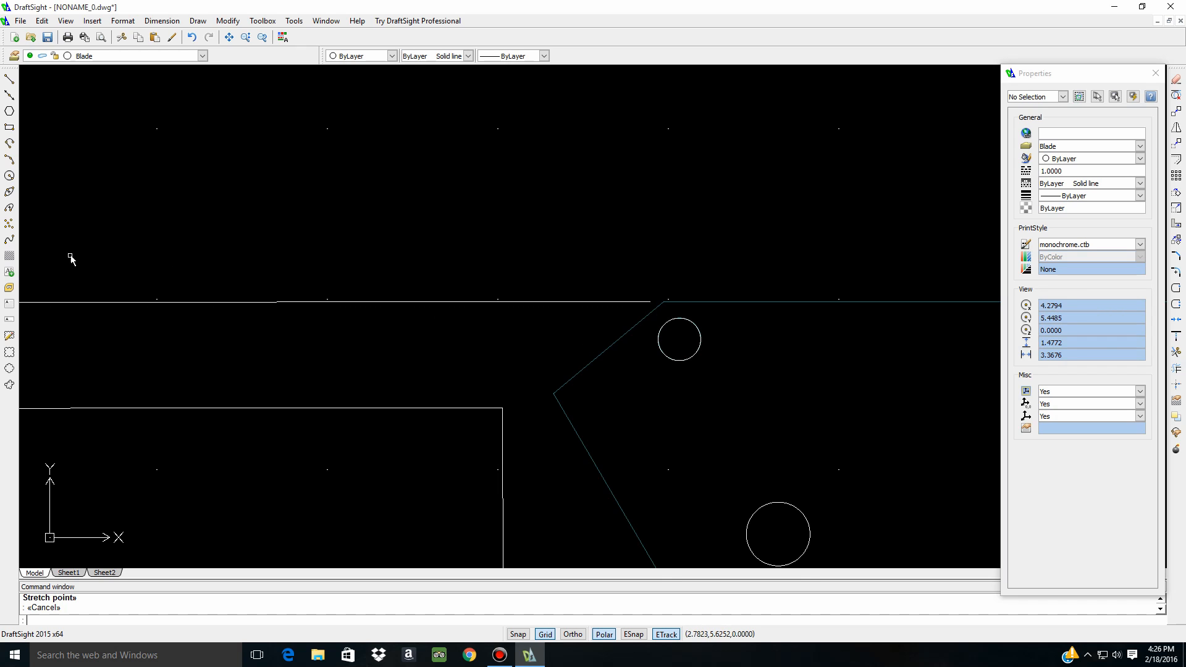
# With entity snap on, draw a vertical line about 0.19 long from the small circle's left quadrant up past the spine
pyautogui.click(9, 78)
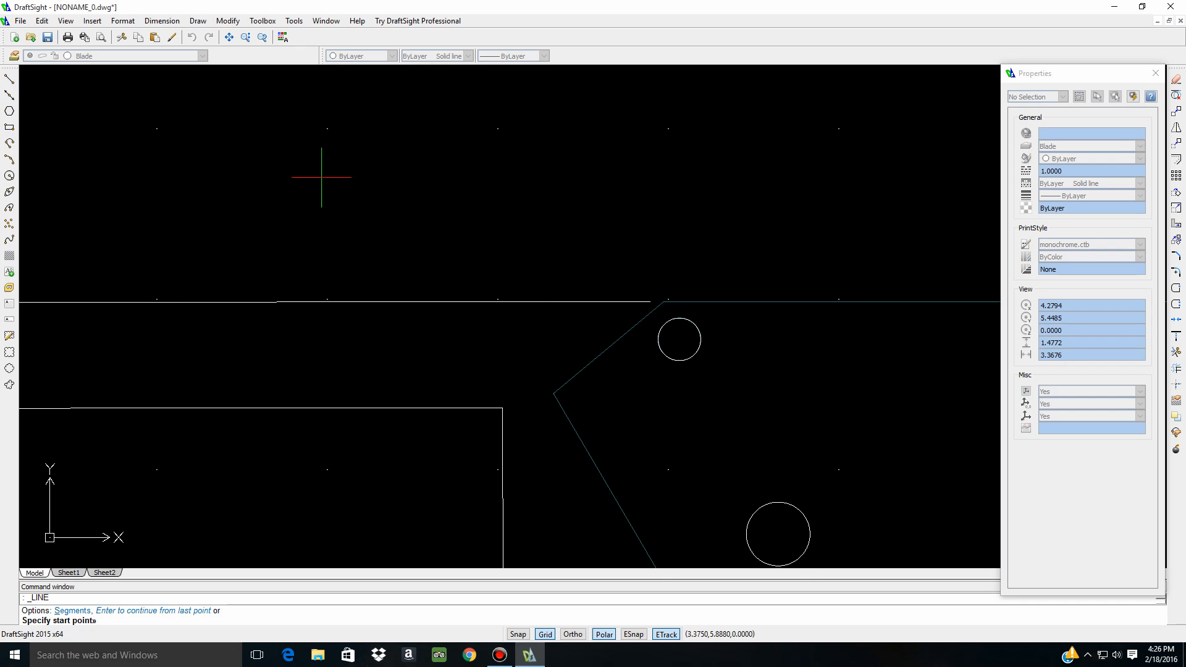
pyautogui.click(633, 634)
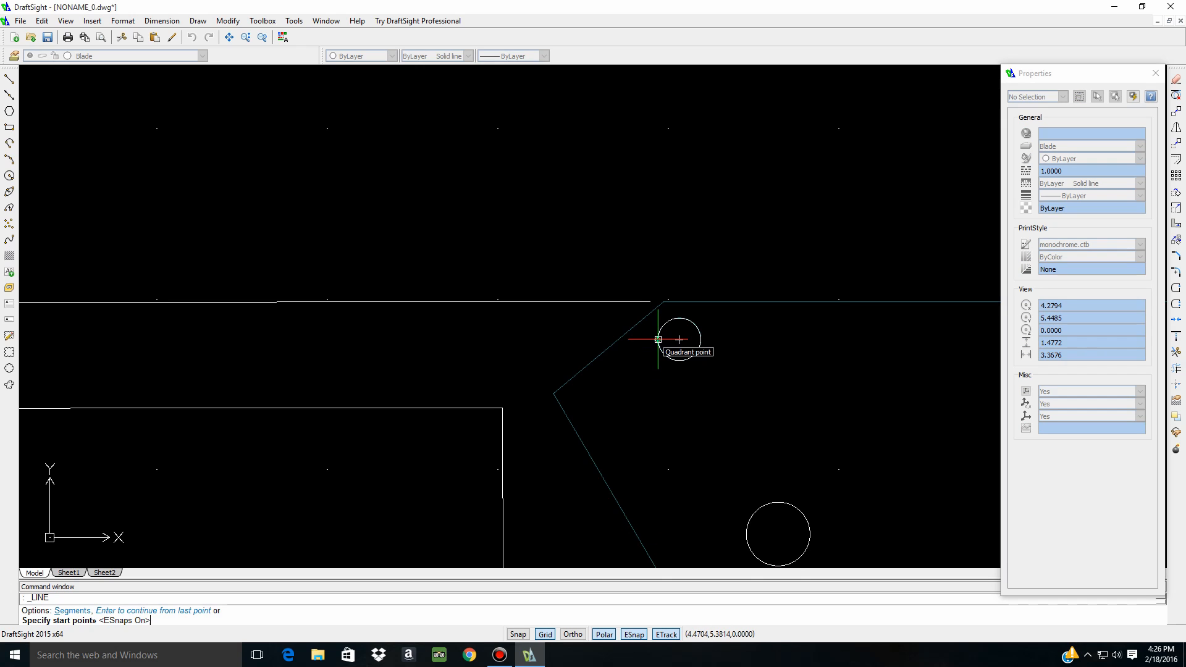
pyautogui.click(658, 339)
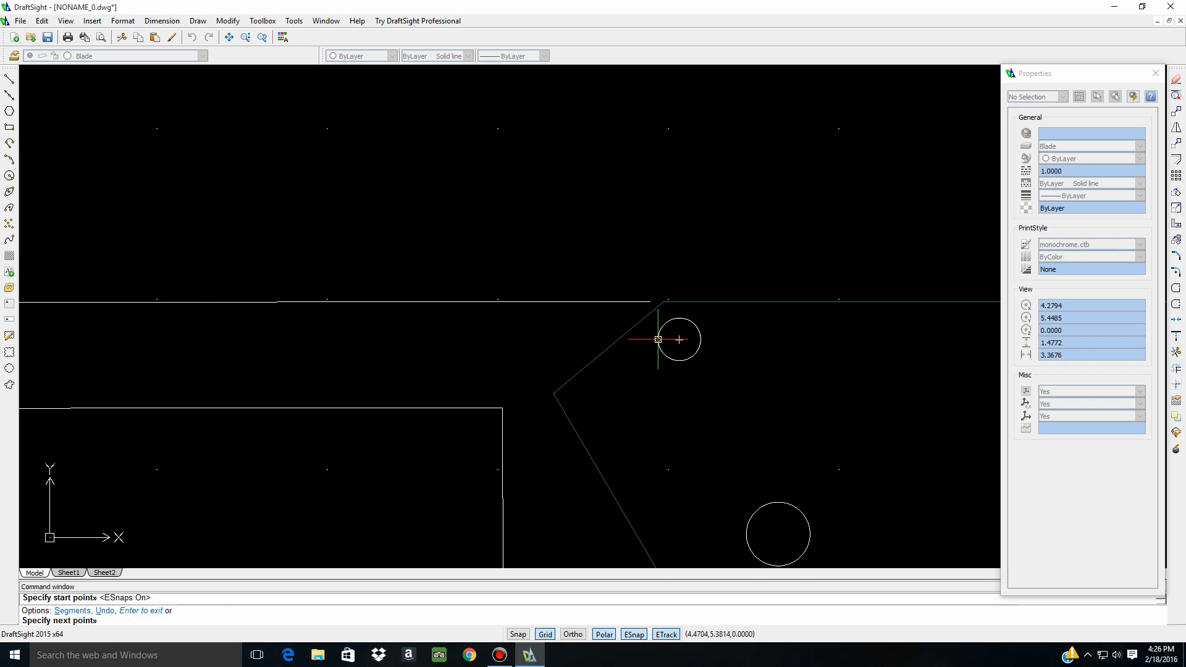
pyautogui.click(658, 275)
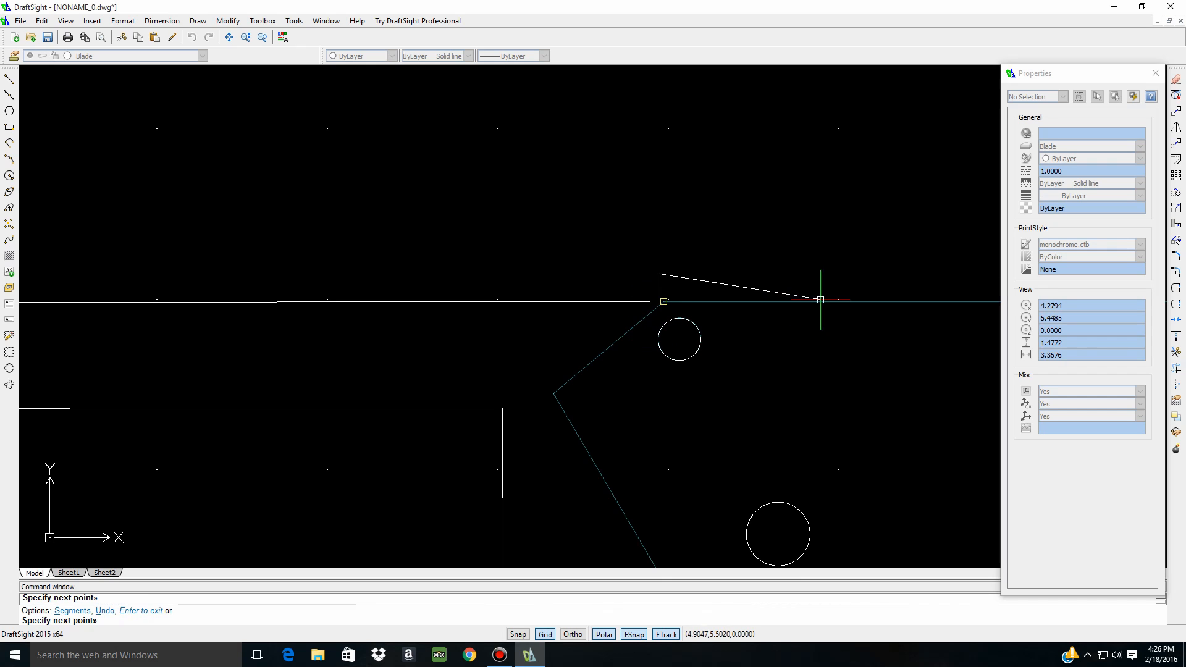
pyautogui.press('Escape')
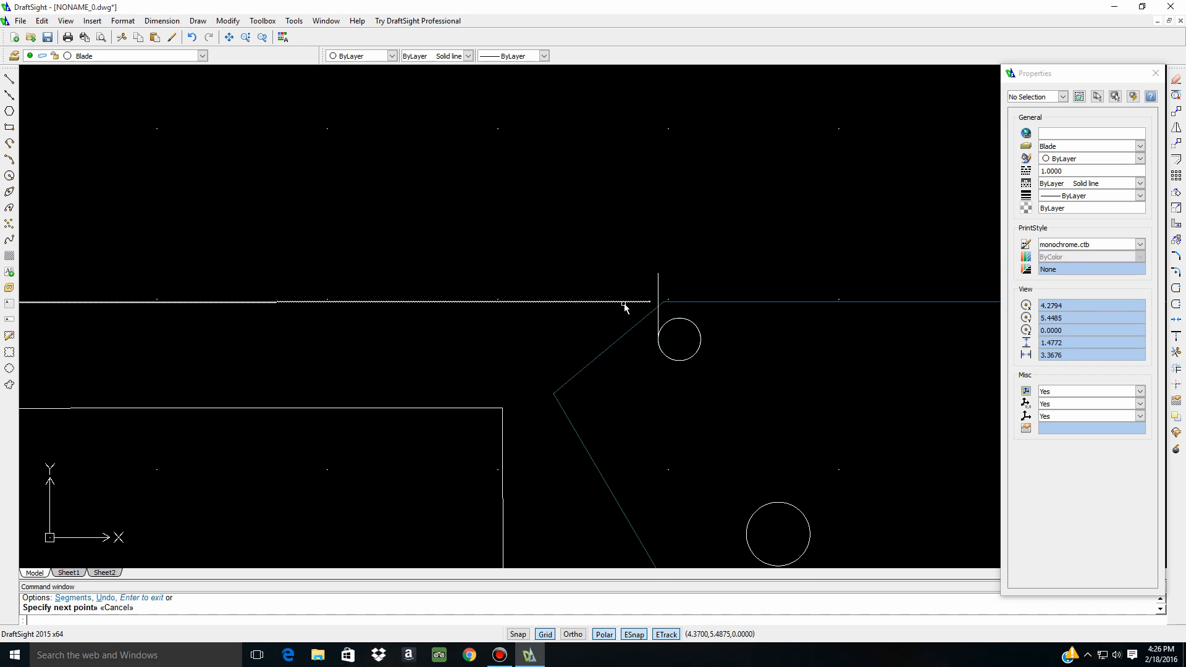
pyautogui.press('Escape')
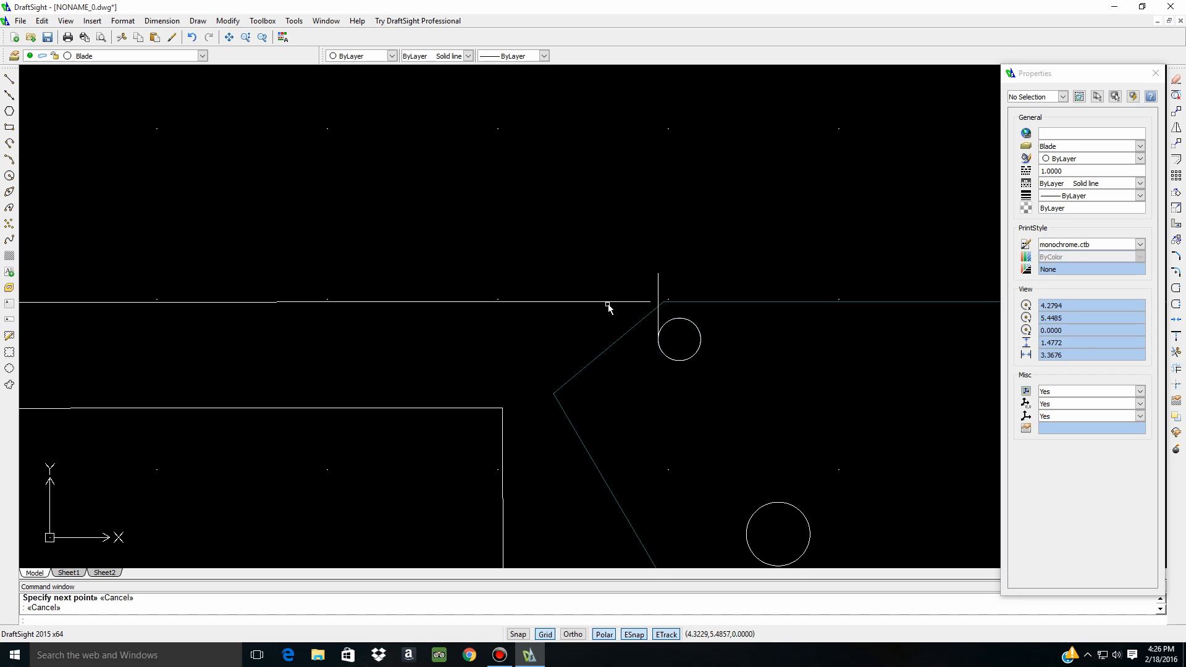
# Stretch the rear end of the spine line to meet the short vertical line at a perpendicular snap
pyautogui.click(611, 302)
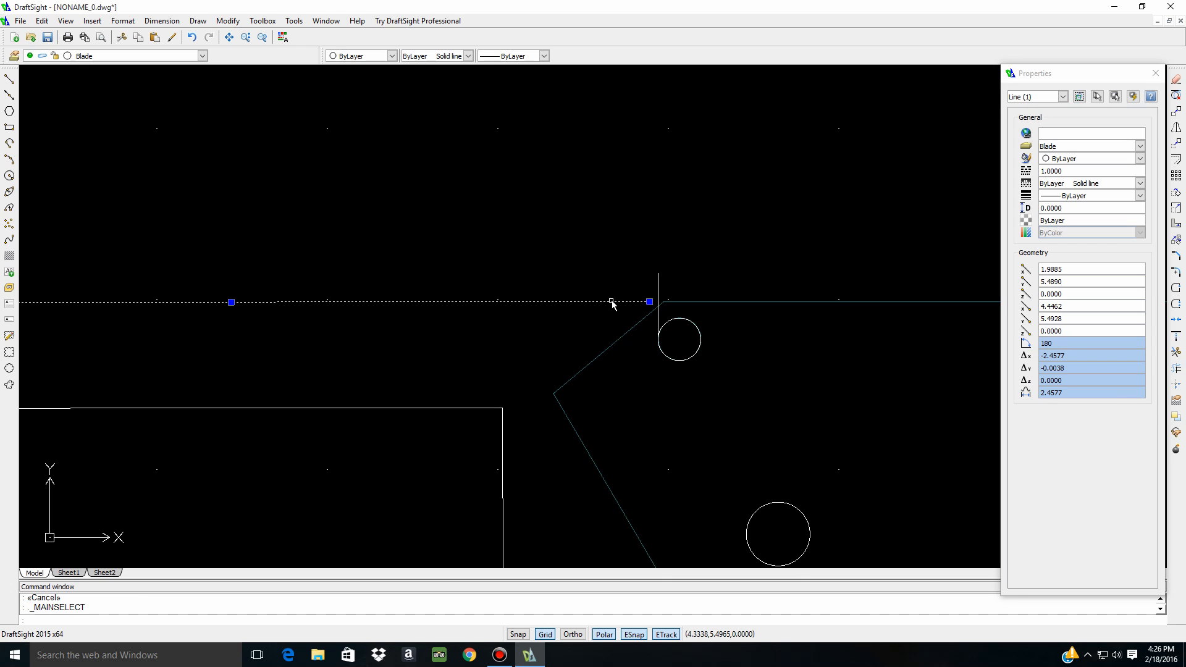
pyautogui.click(649, 302)
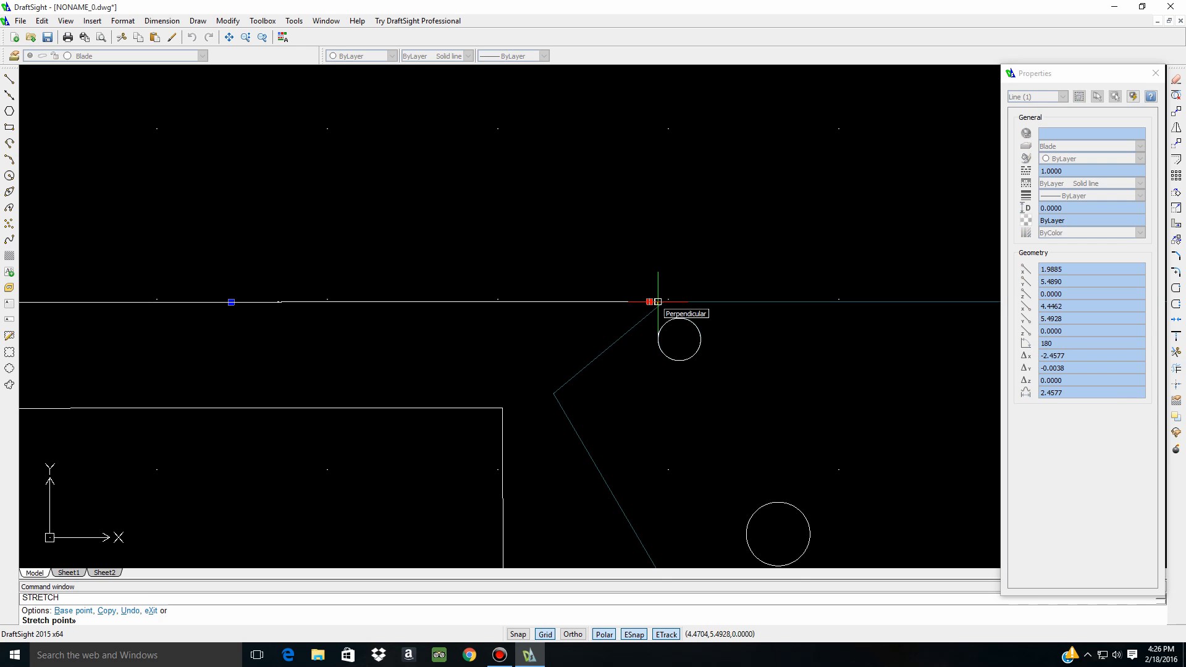
pyautogui.click(657, 302)
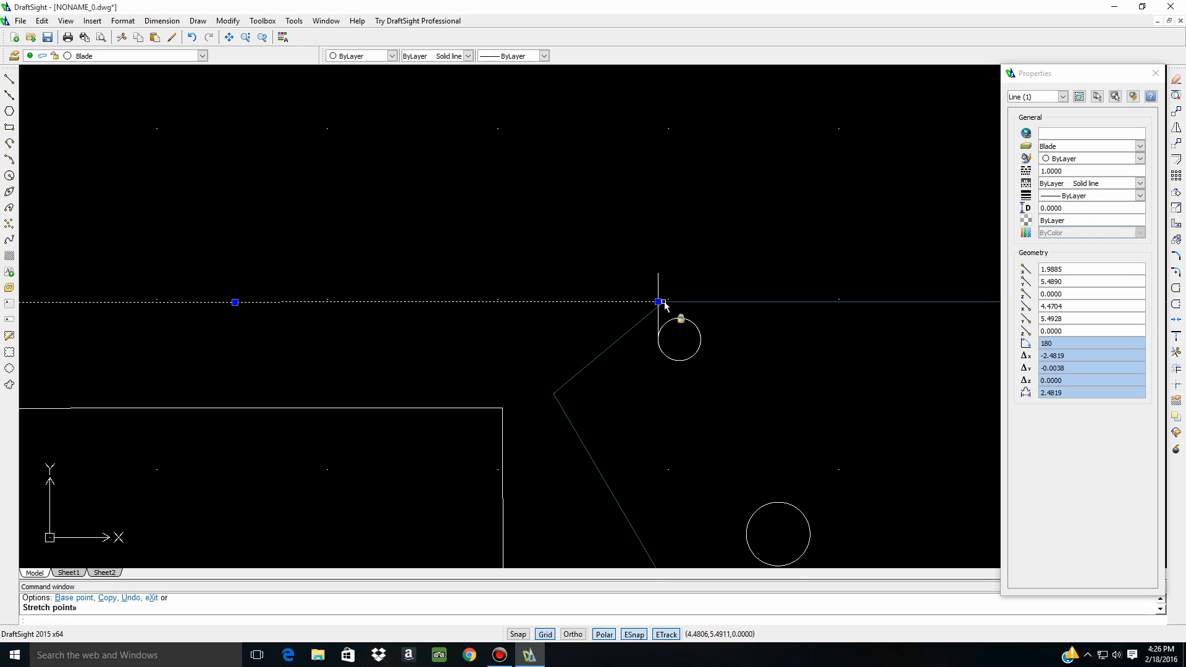
pyautogui.press('Escape')
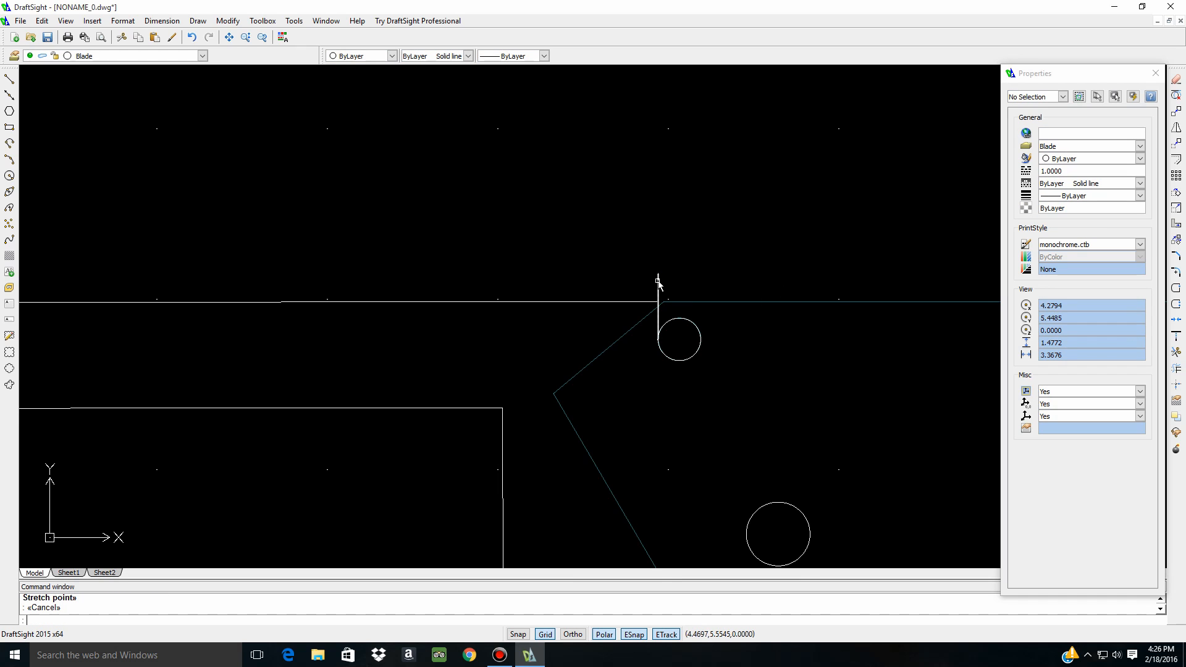
# Try to trim the part of the short vertical line that extends above the spine
pyautogui.click(624, 270)
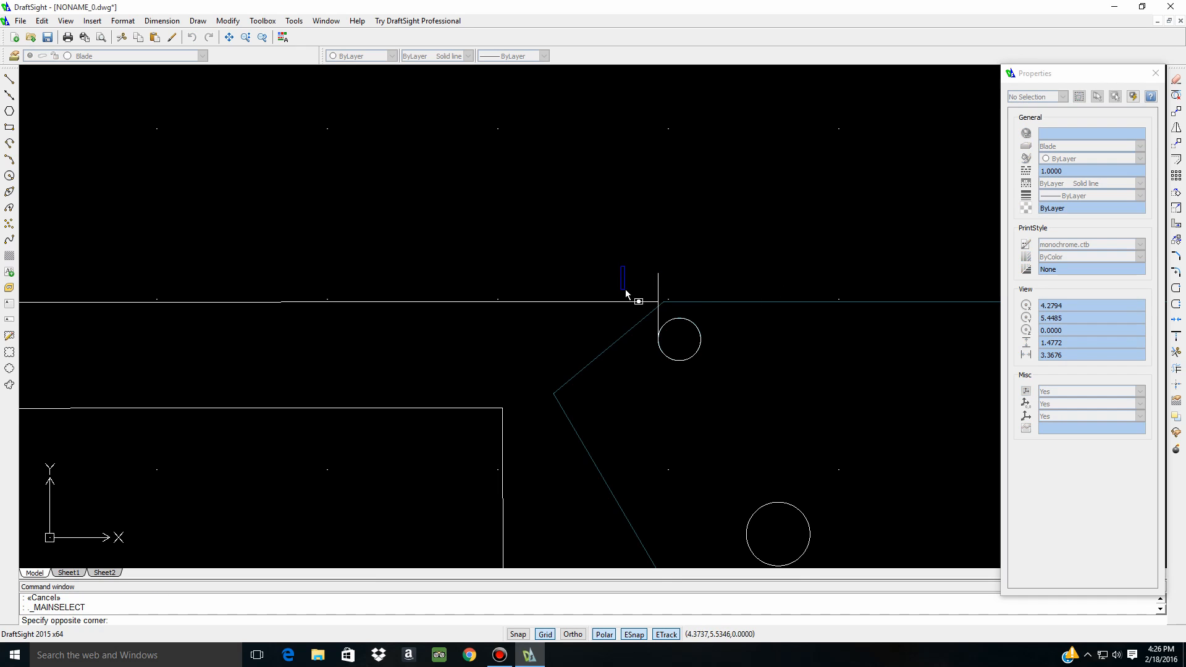
pyautogui.click(729, 398)
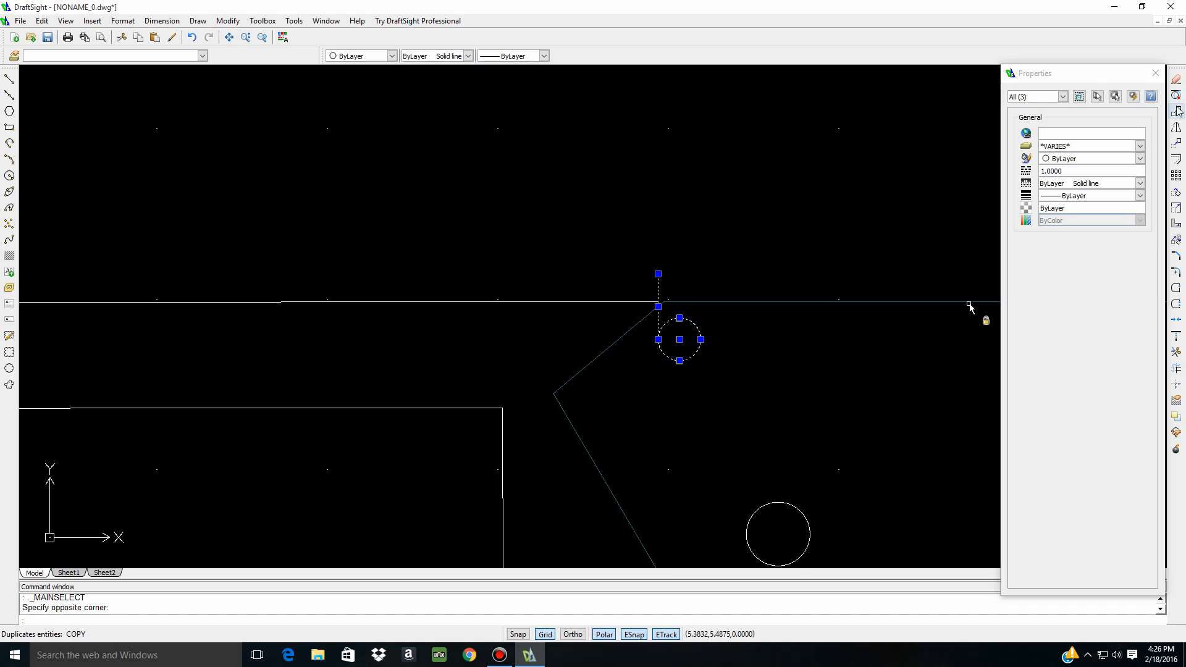
pyautogui.click(1177, 352)
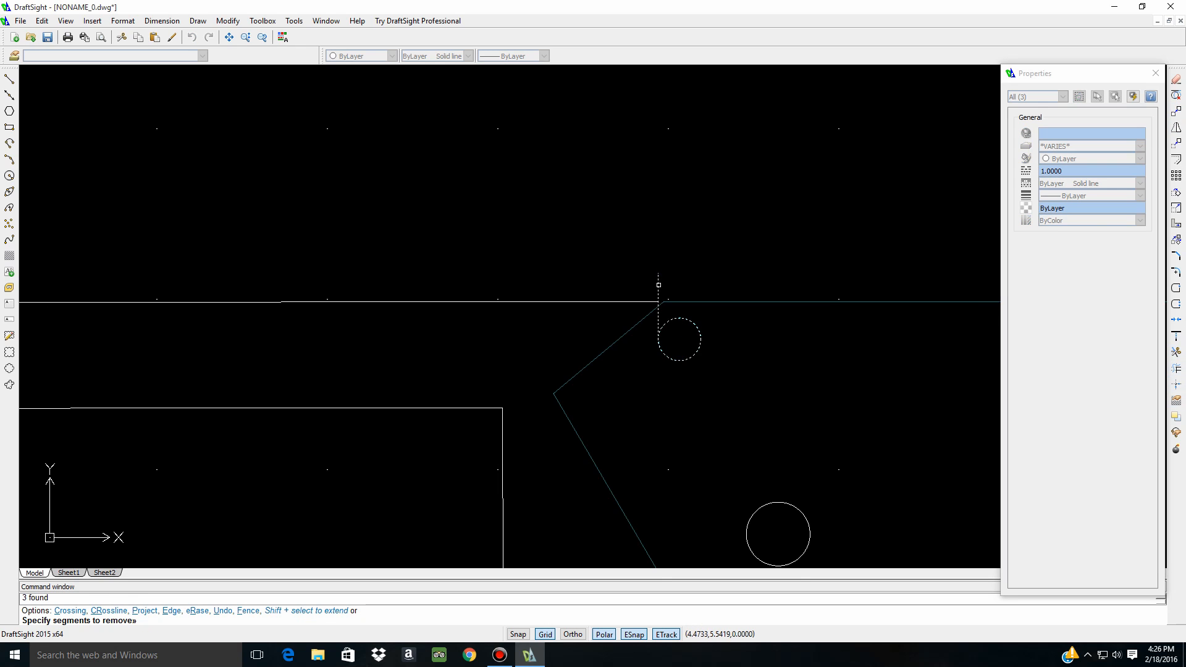
pyautogui.click(658, 285)
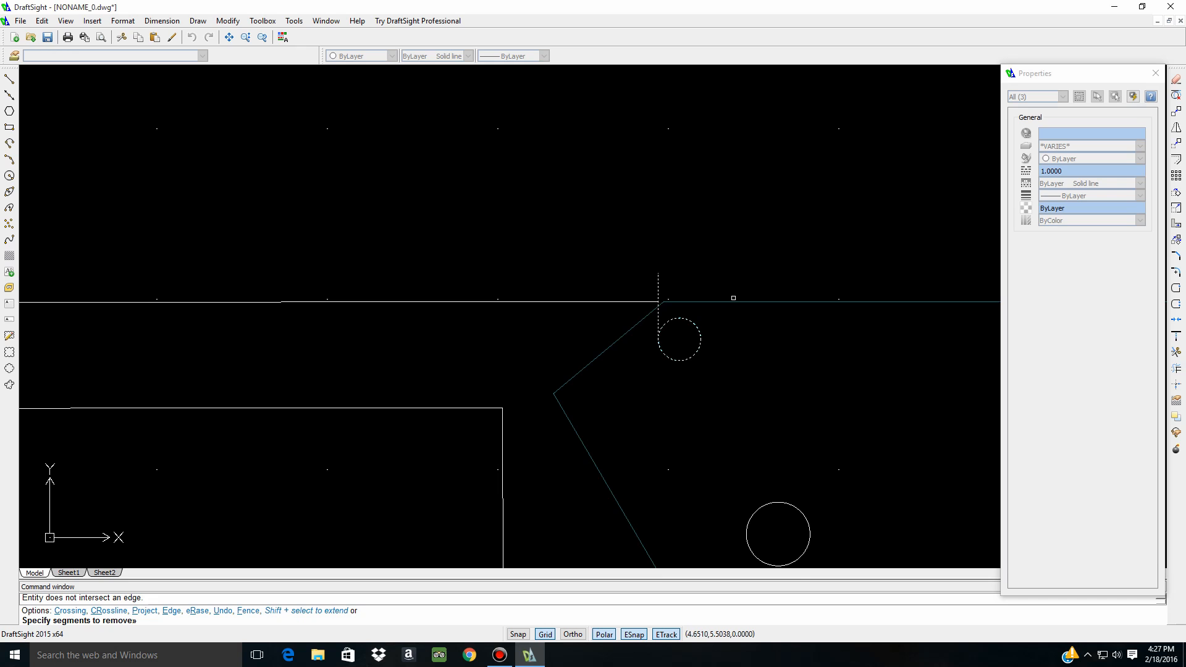
pyautogui.press('Escape')
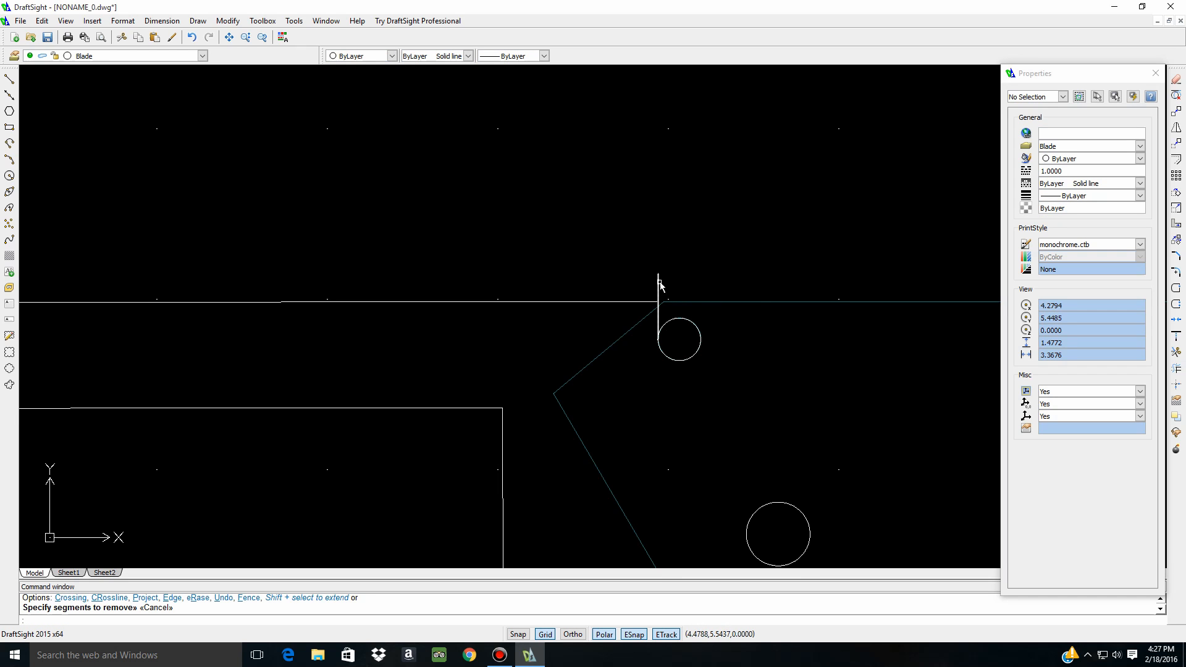
# Stretch the upper end of the short vertical line down to the rear endpoint of the spine line
pyautogui.click(658, 279)
pyautogui.click(658, 274)
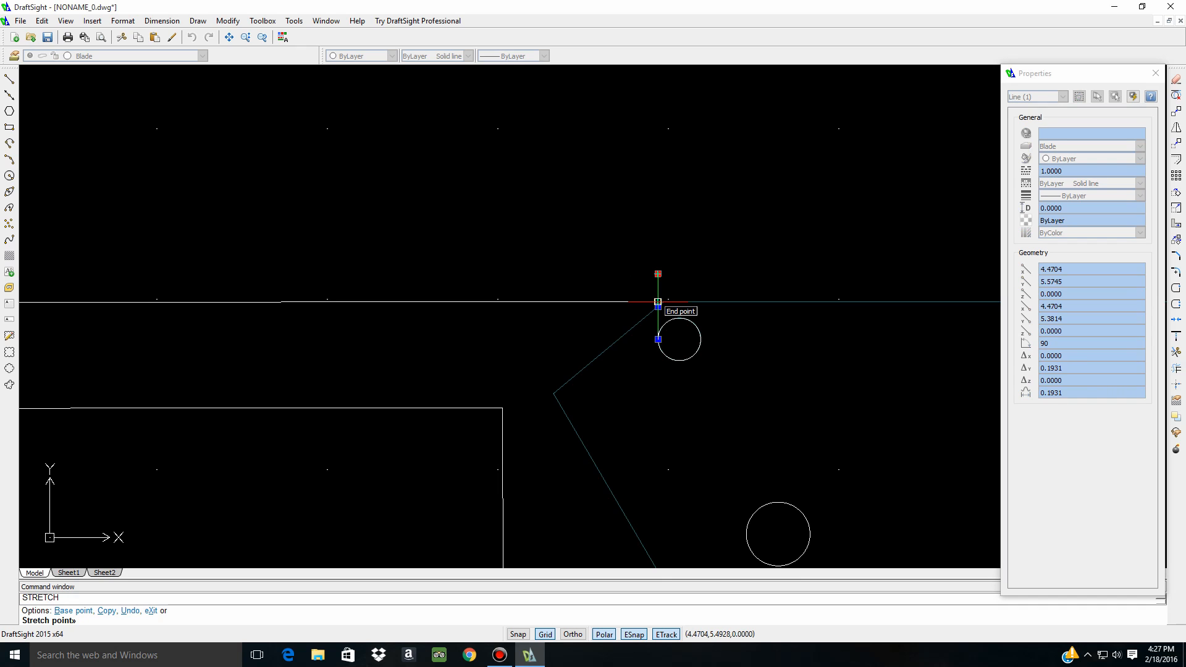
pyautogui.click(657, 301)
pyautogui.press('Escape')
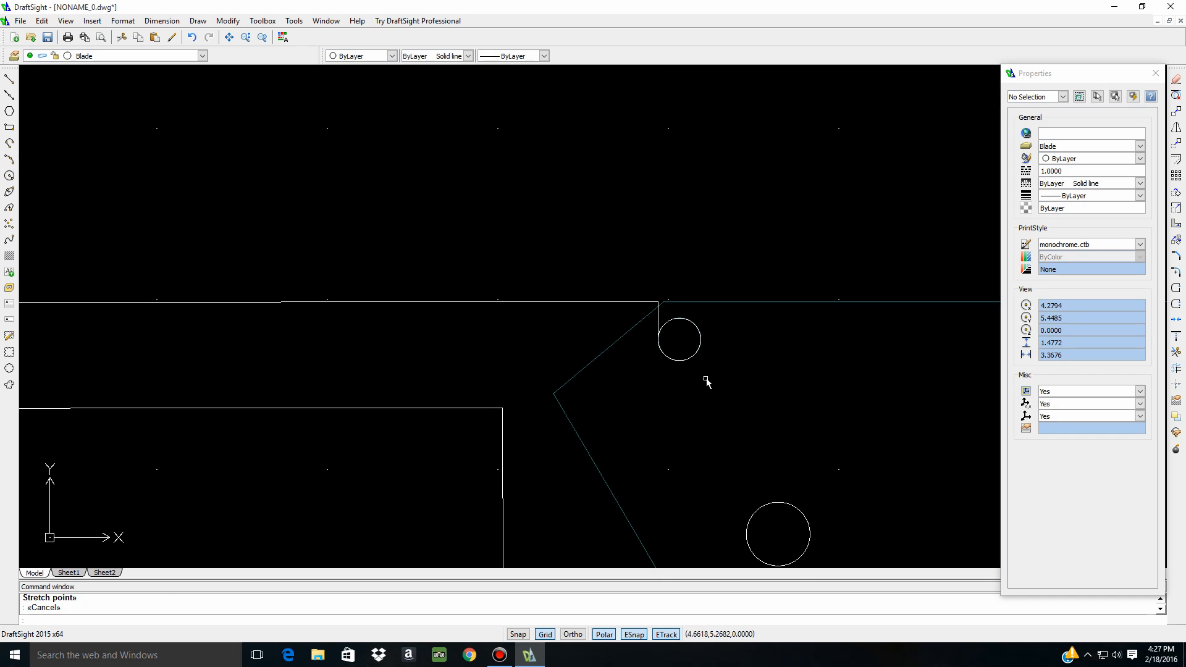
# Draw a gently descending line from the small circle's bottom quadrant toward the handle, ending at about (5.03, 5.23)
pyautogui.scroll(-3, 706, 381)
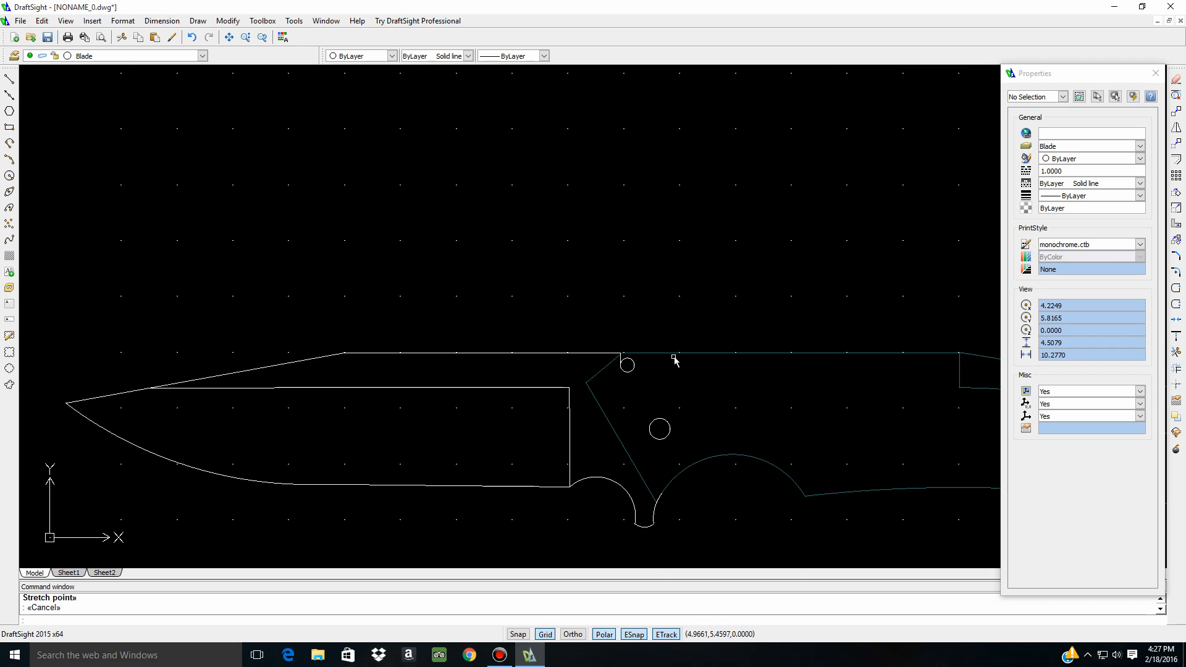
pyautogui.scroll(2, 630, 353)
pyautogui.scroll(-2, 619, 357)
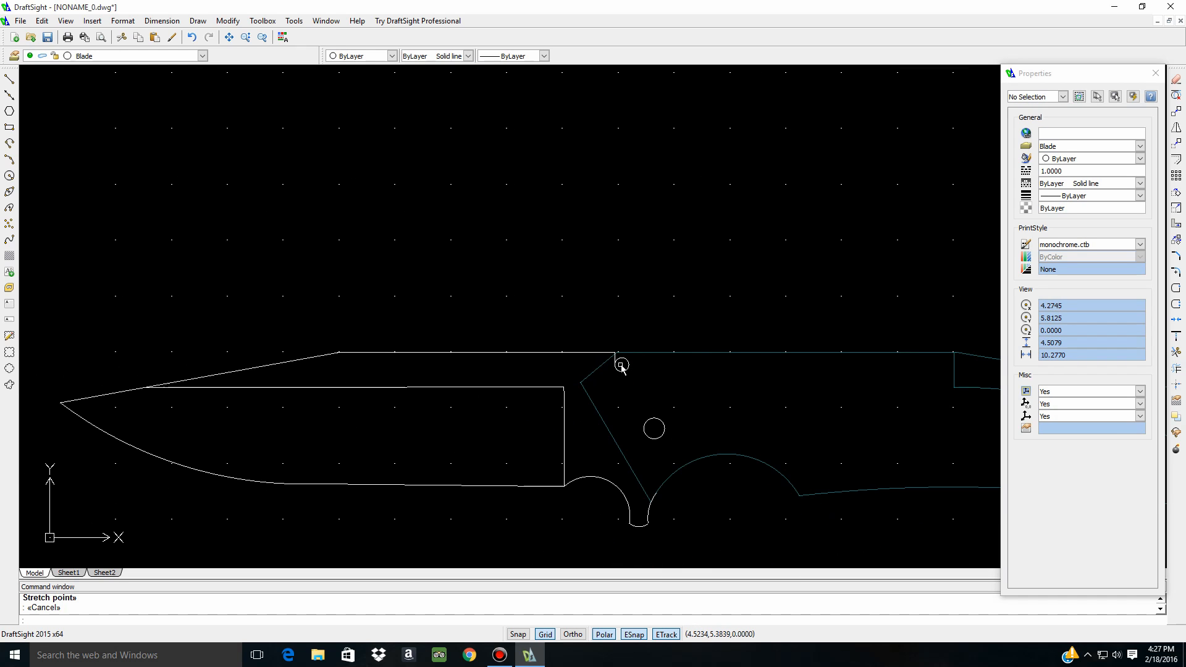
pyautogui.scroll(-1, 619, 361)
pyautogui.scroll(3, 619, 361)
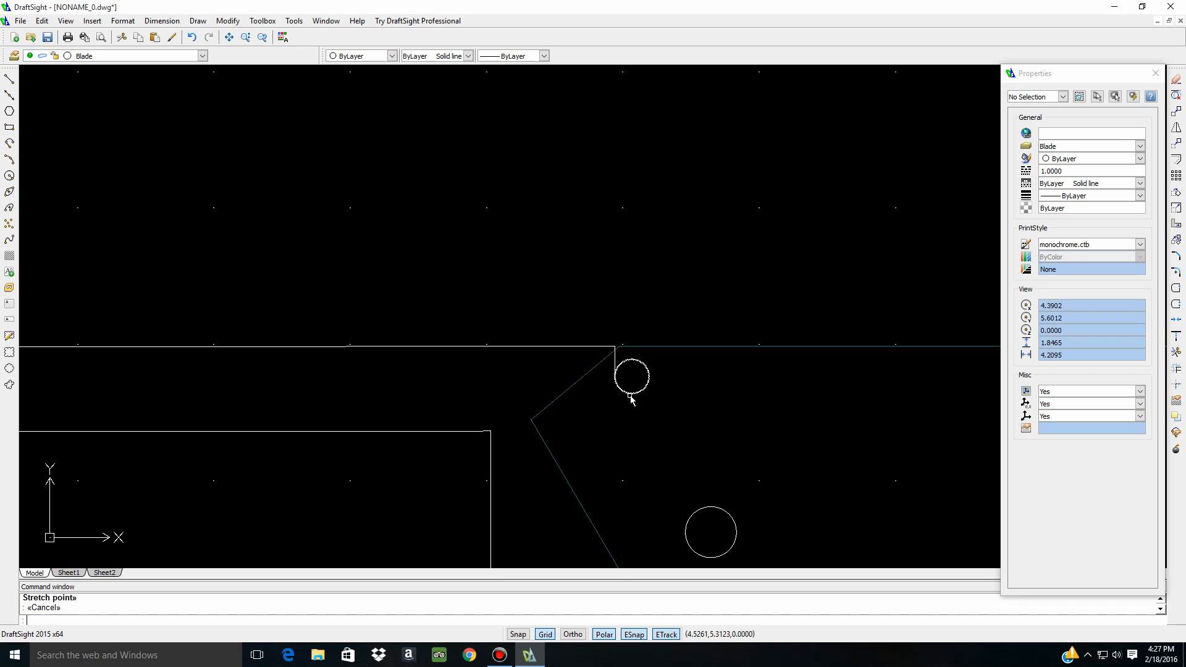
pyautogui.click(10, 79)
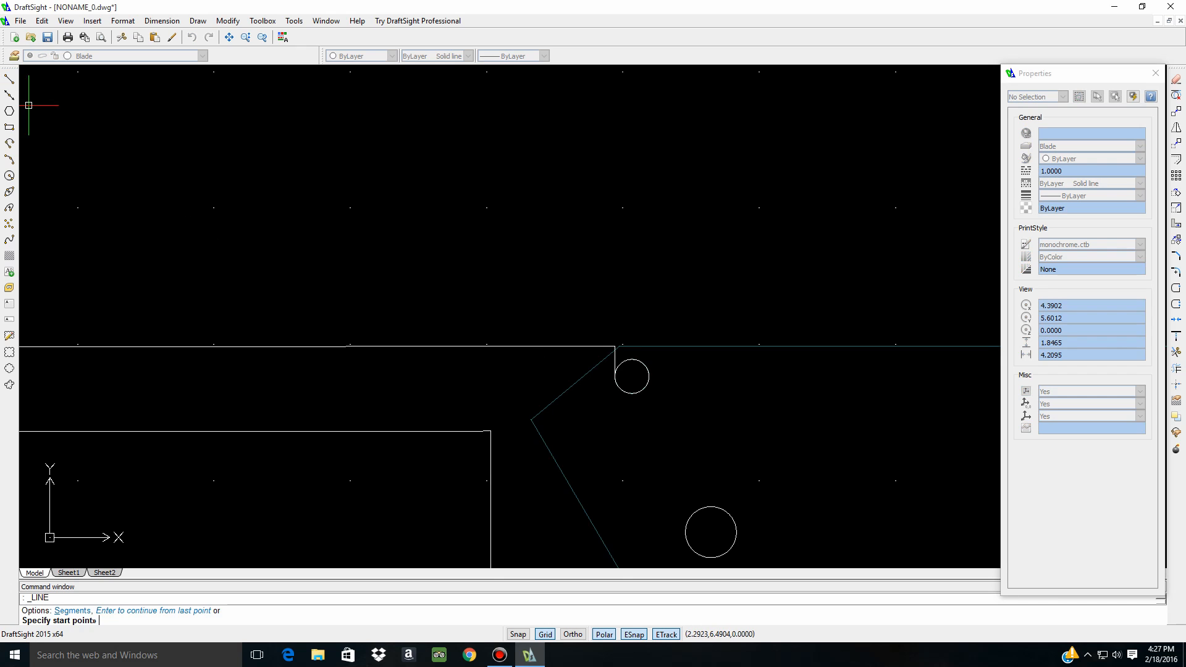
pyautogui.click(631, 393)
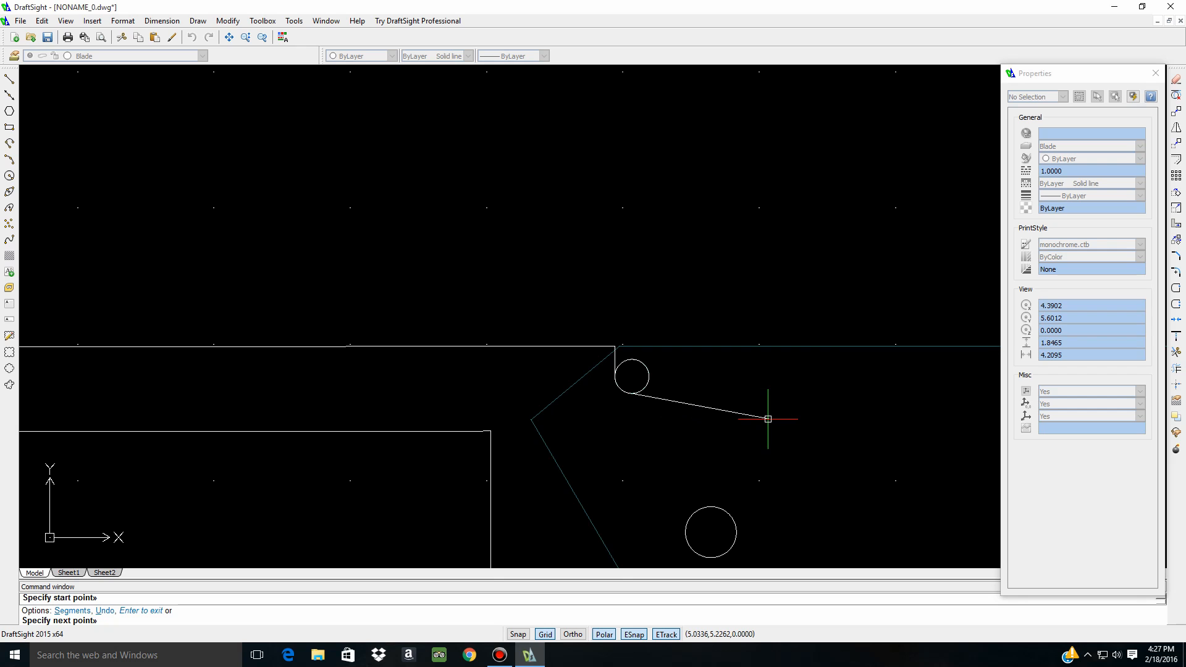
pyautogui.click(768, 419)
# Continue the line straight down from the descending line's rear end, ending about 1.19 units lower near (5.03, 4.04)
pyautogui.scroll(-4, 775, 457)
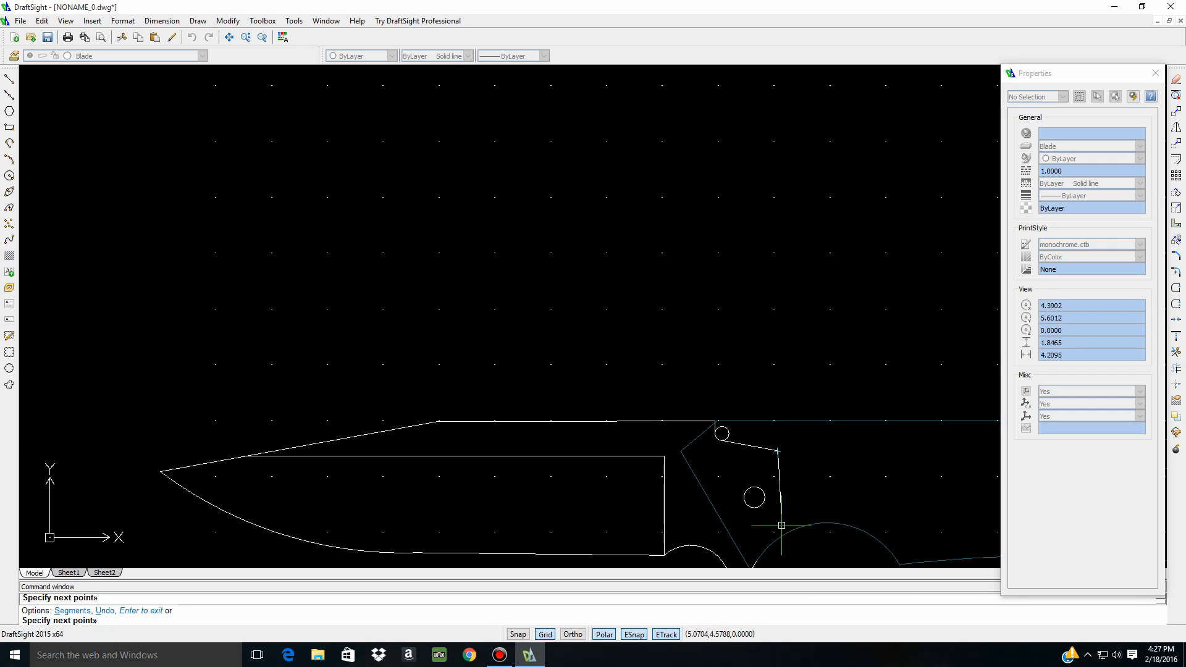
pyautogui.scroll(5, 777, 537)
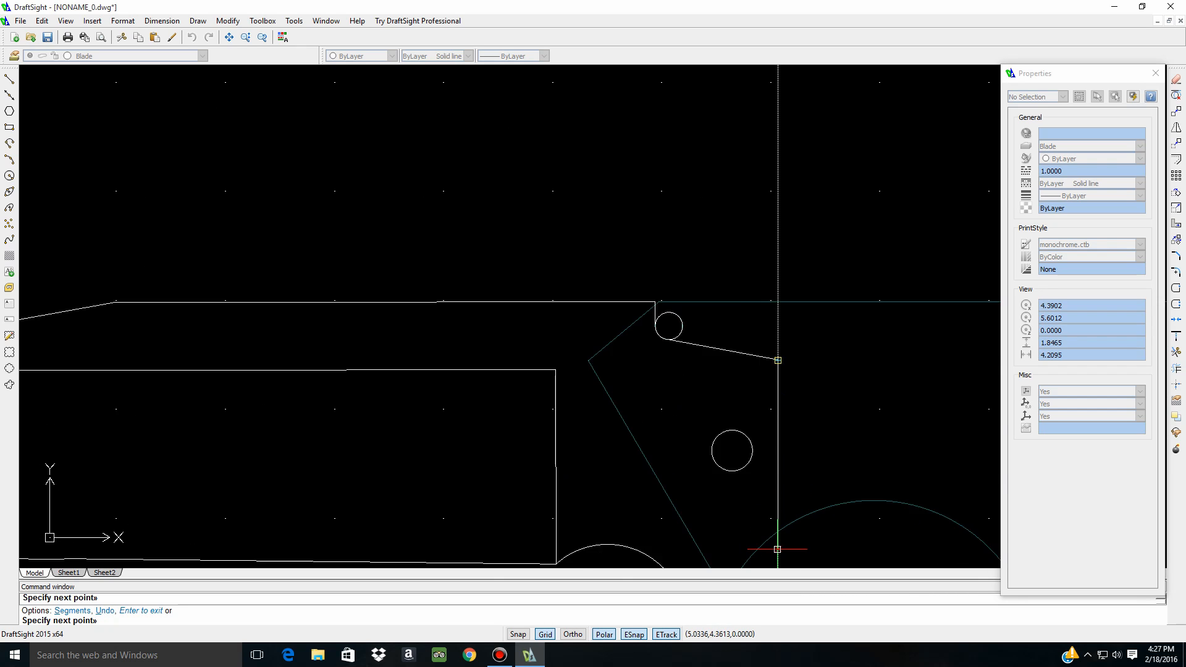
pyautogui.scroll(-5, 678, 392)
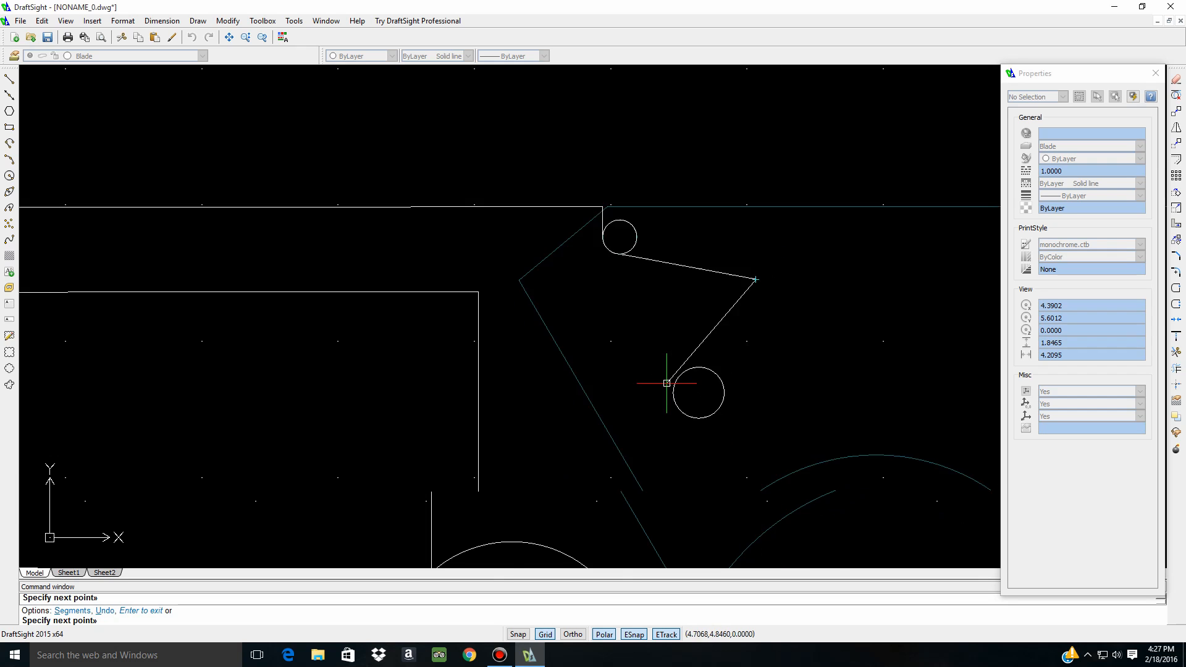
pyautogui.scroll(5, 657, 511)
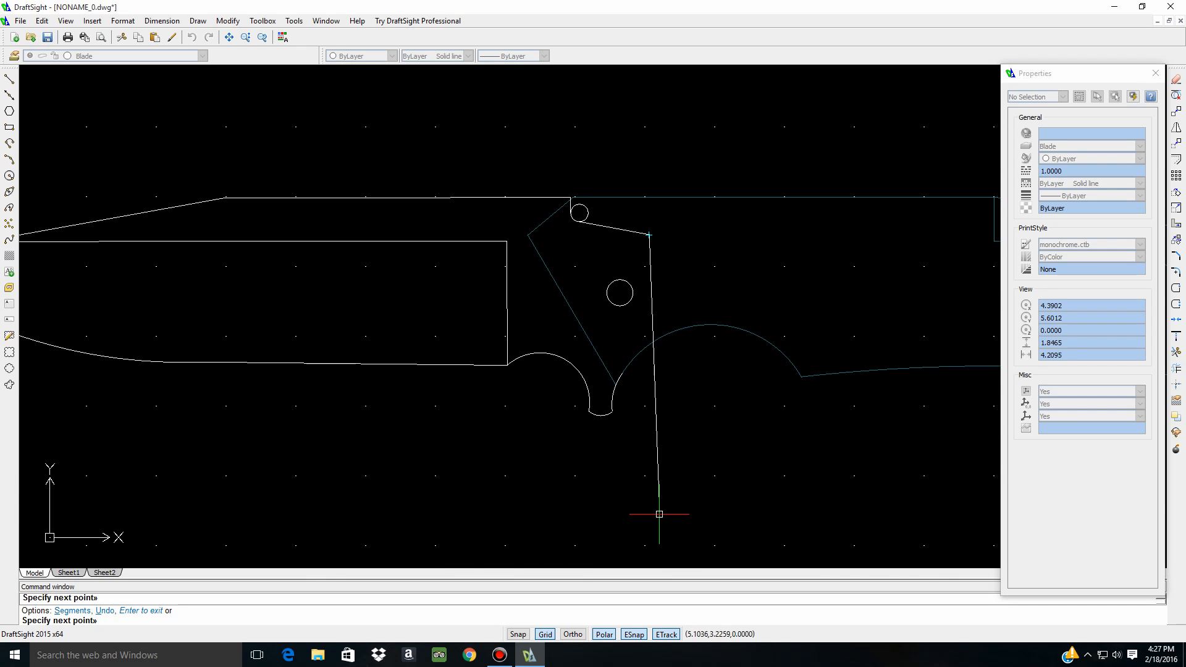
pyautogui.click(649, 401)
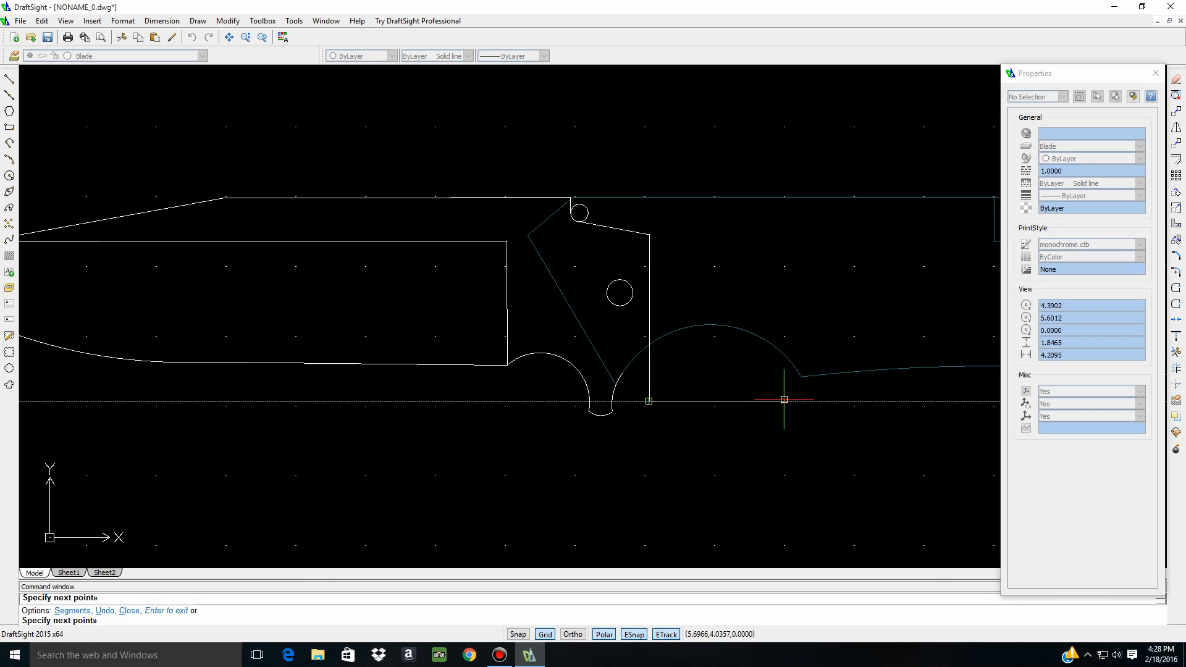
pyautogui.press('Escape')
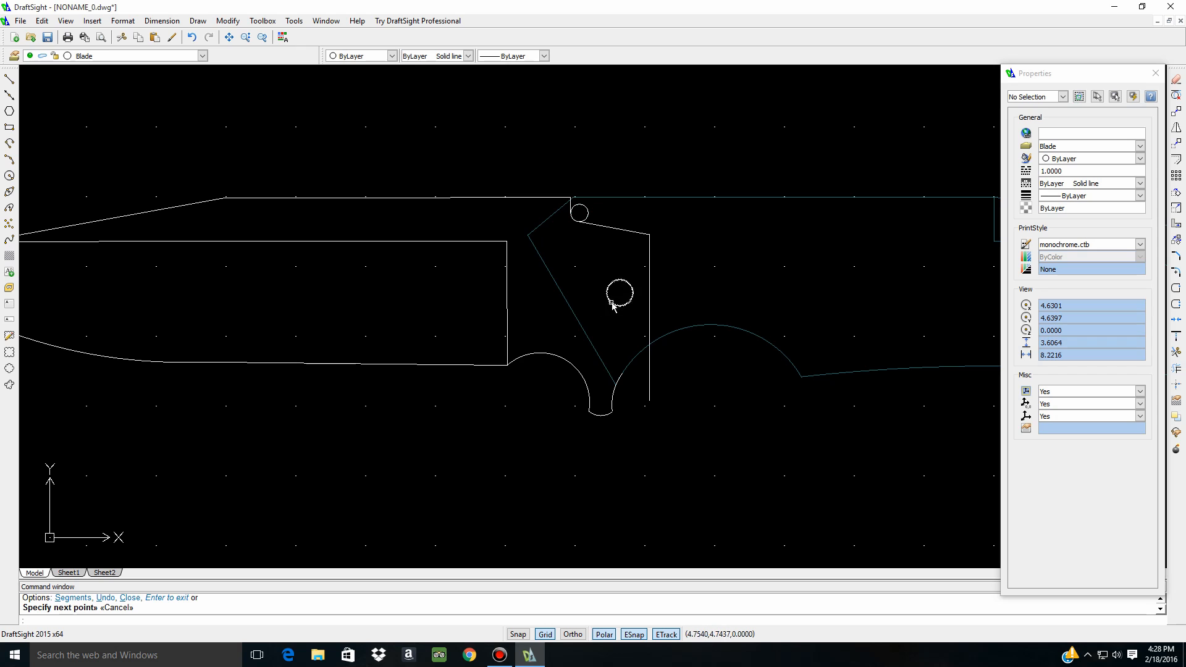
# Examine the new vertical rear line, the pivot circle and the crossing with the handle's finger arc against the whole knife outline
pyautogui.scroll(3, 631, 302)
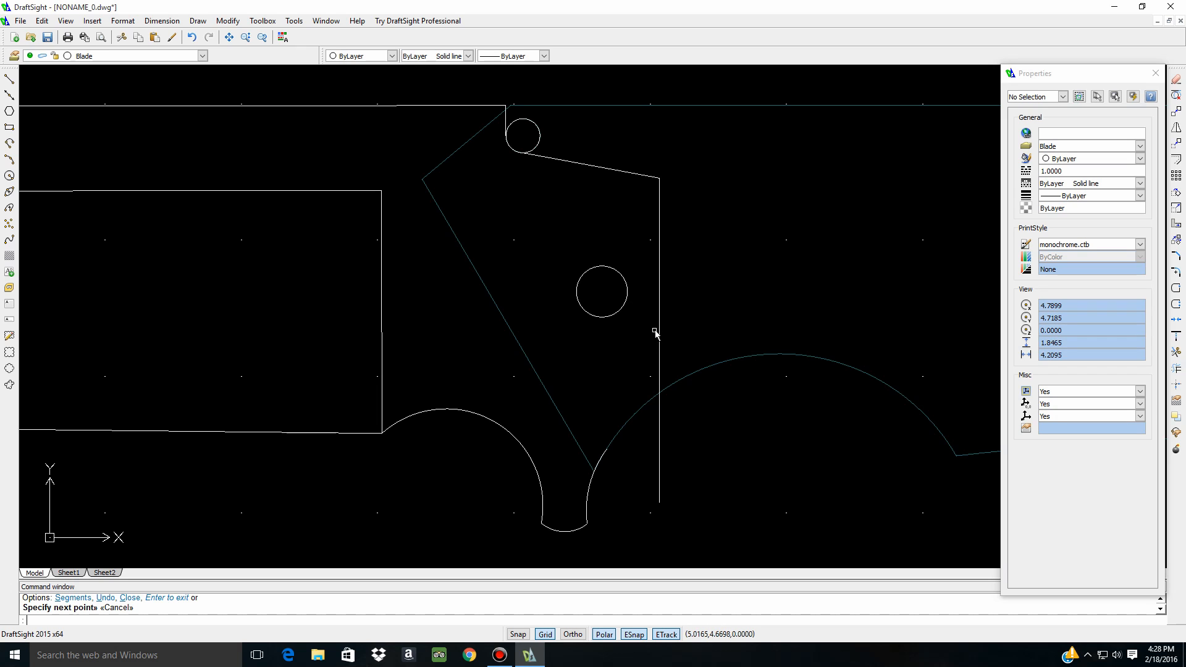
pyautogui.scroll(-2, 604, 458)
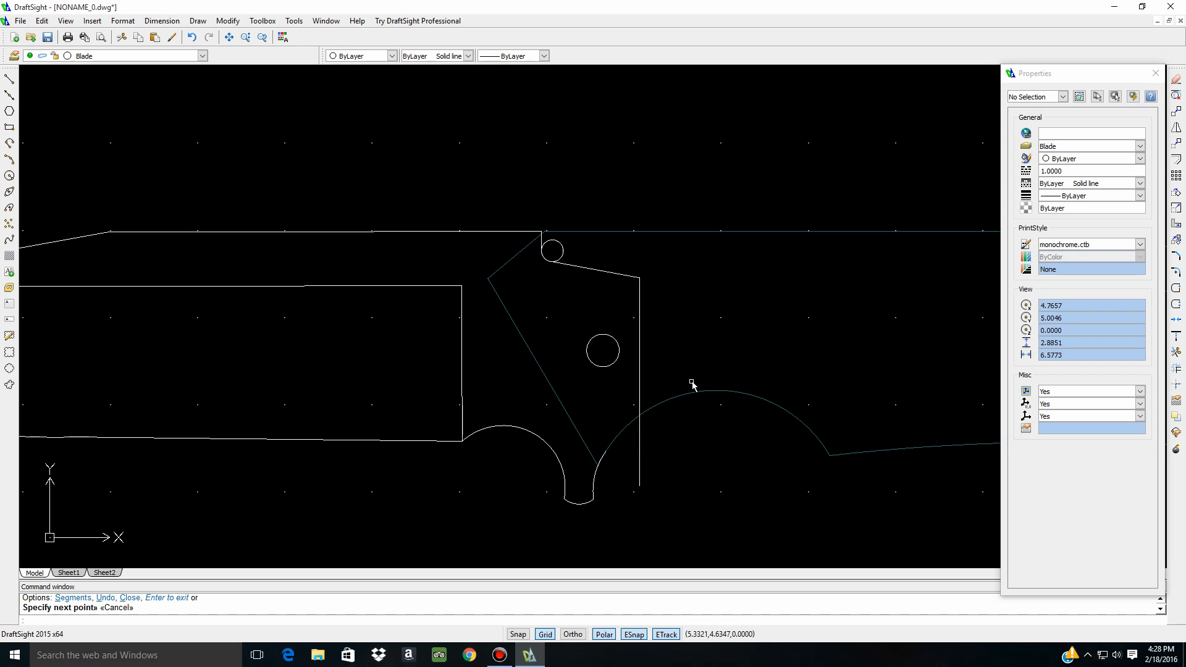
pyautogui.scroll(-2, 670, 396)
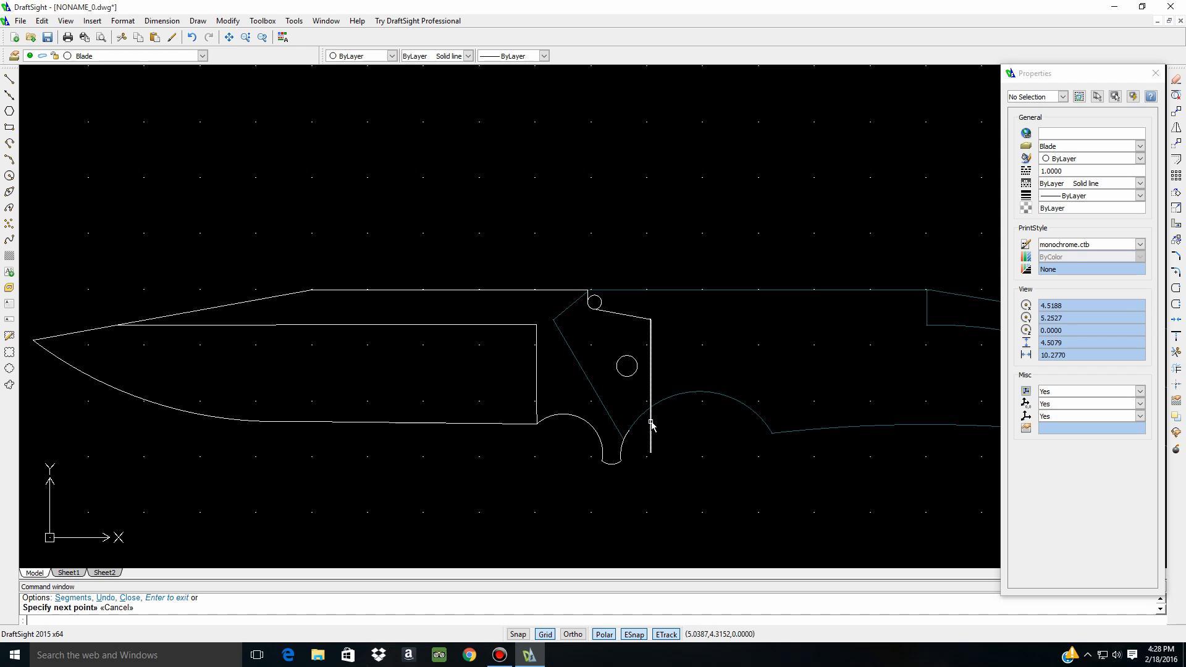
pyautogui.scroll(-1, 594, 418)
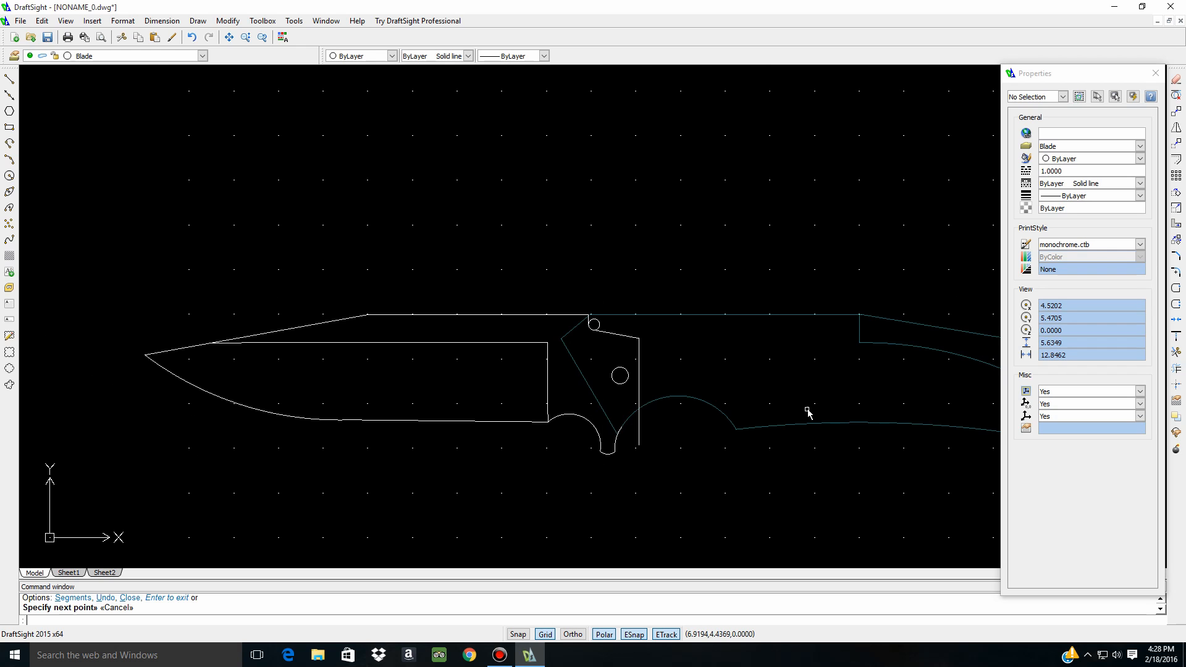
pyautogui.scroll(3, 807, 412)
pyautogui.scroll(-3, 340, 417)
pyautogui.scroll(-2, 993, 402)
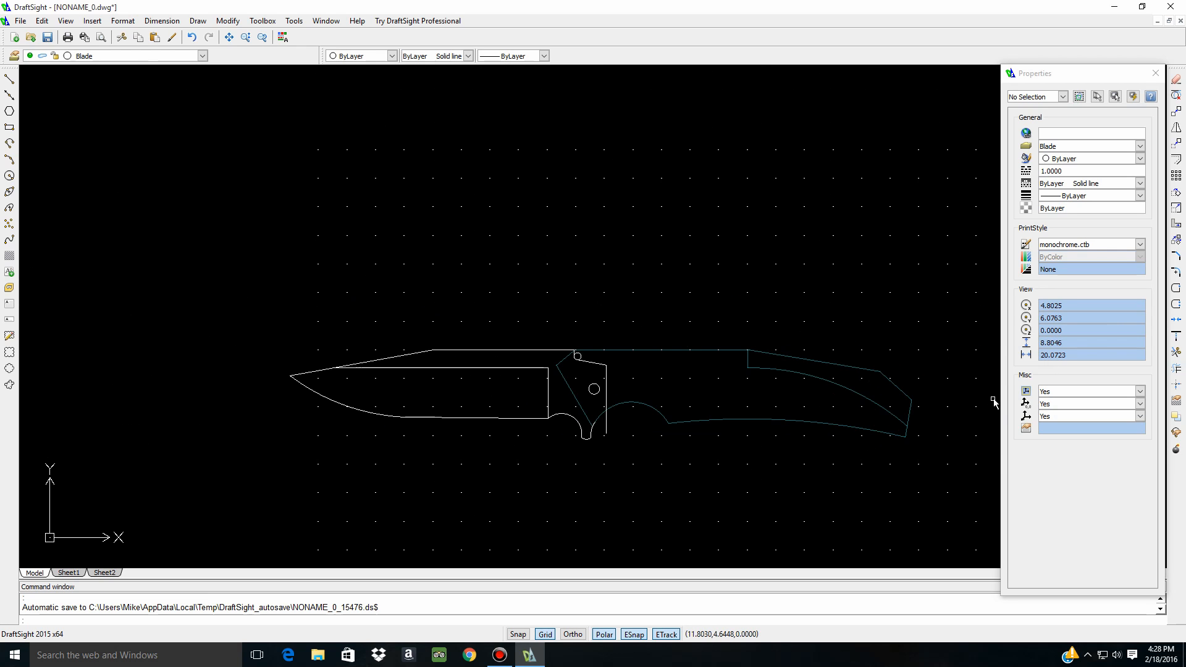
pyautogui.scroll(4, 610, 418)
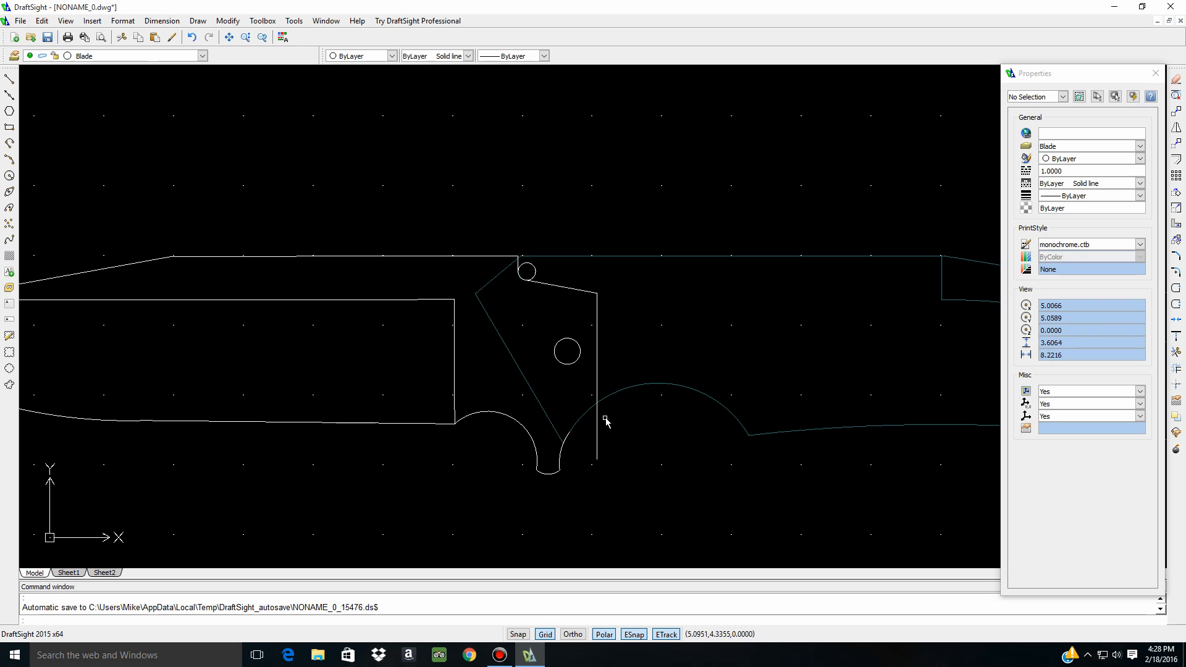
pyautogui.scroll(-2, 656, 418)
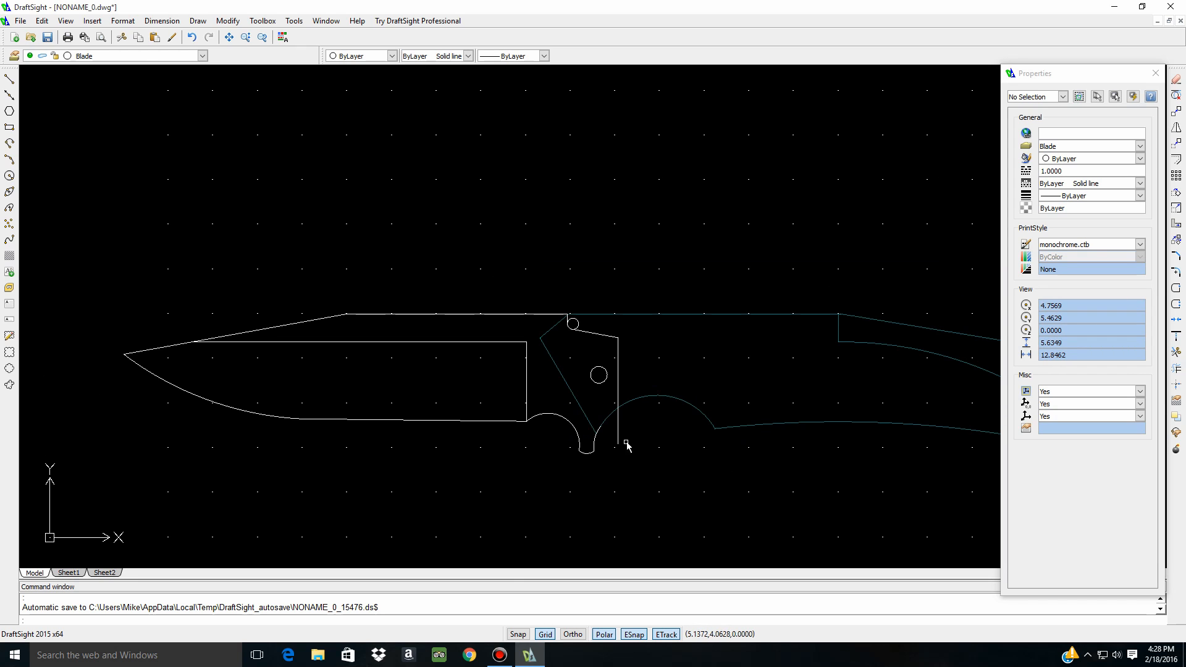
pyautogui.scroll(4, 617, 440)
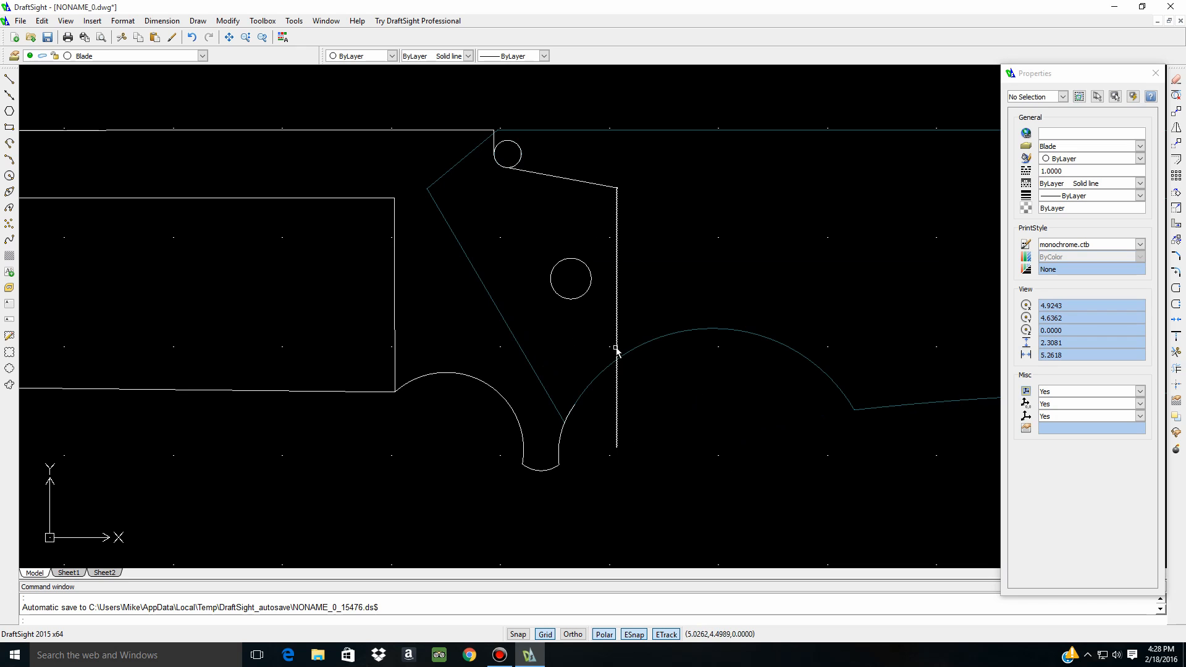
# Try to trim the part of the vertical rear line that extends below the handle's finger arc
pyautogui.click(595, 325)
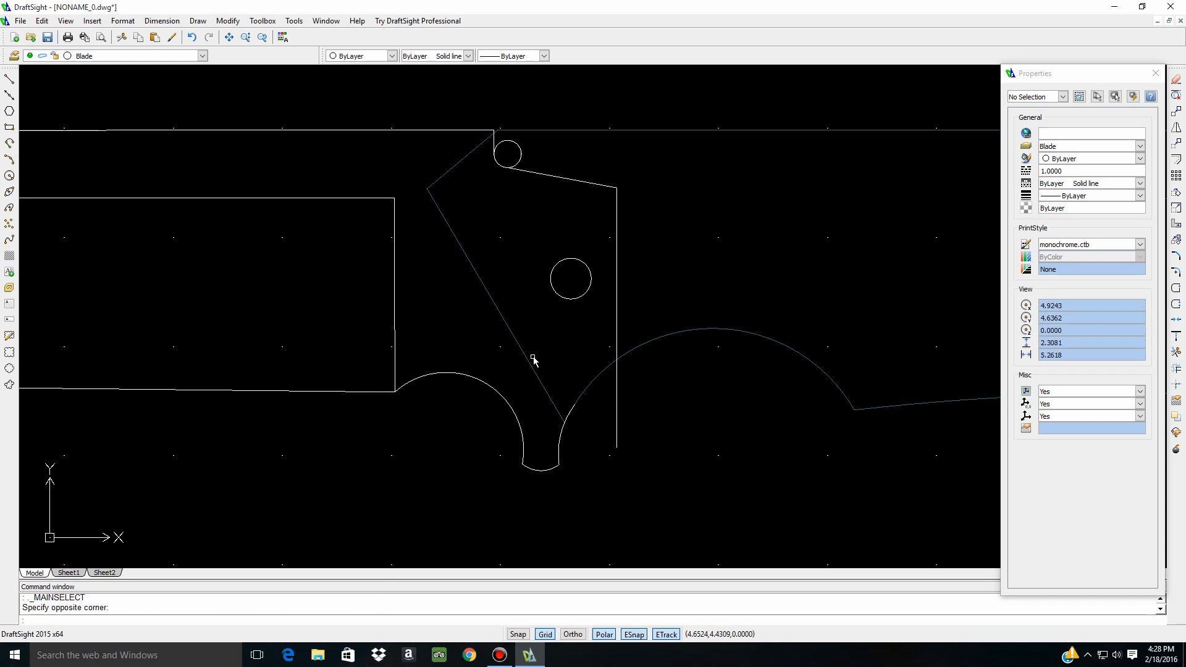
pyautogui.click(538, 105)
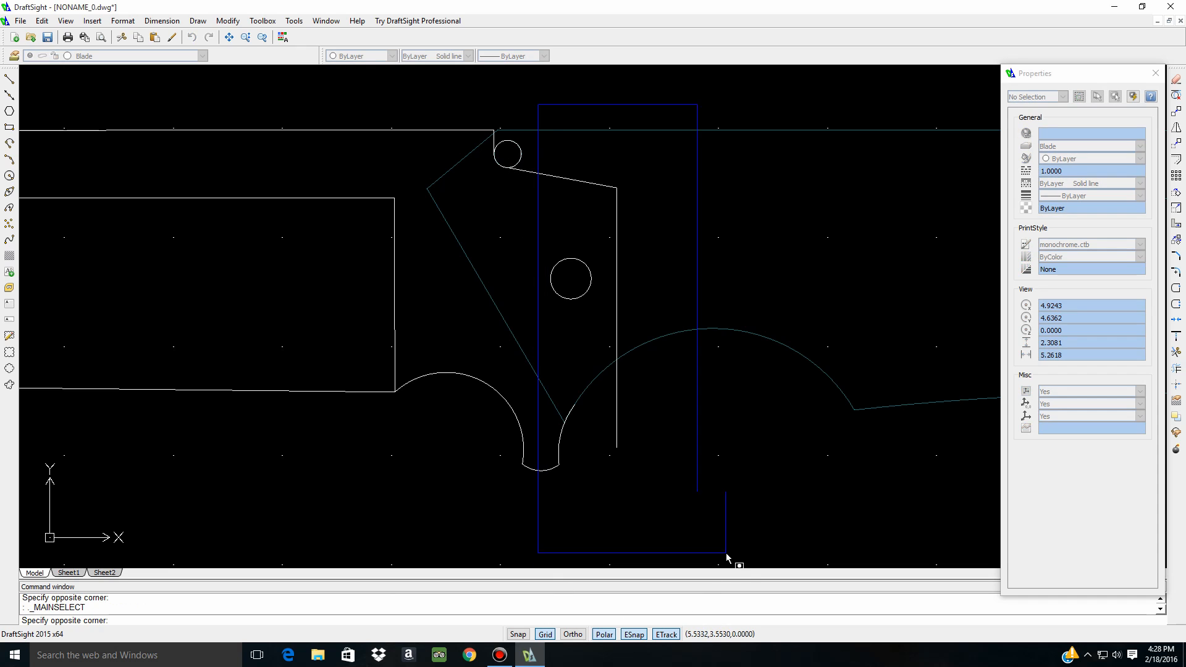
pyautogui.click(692, 517)
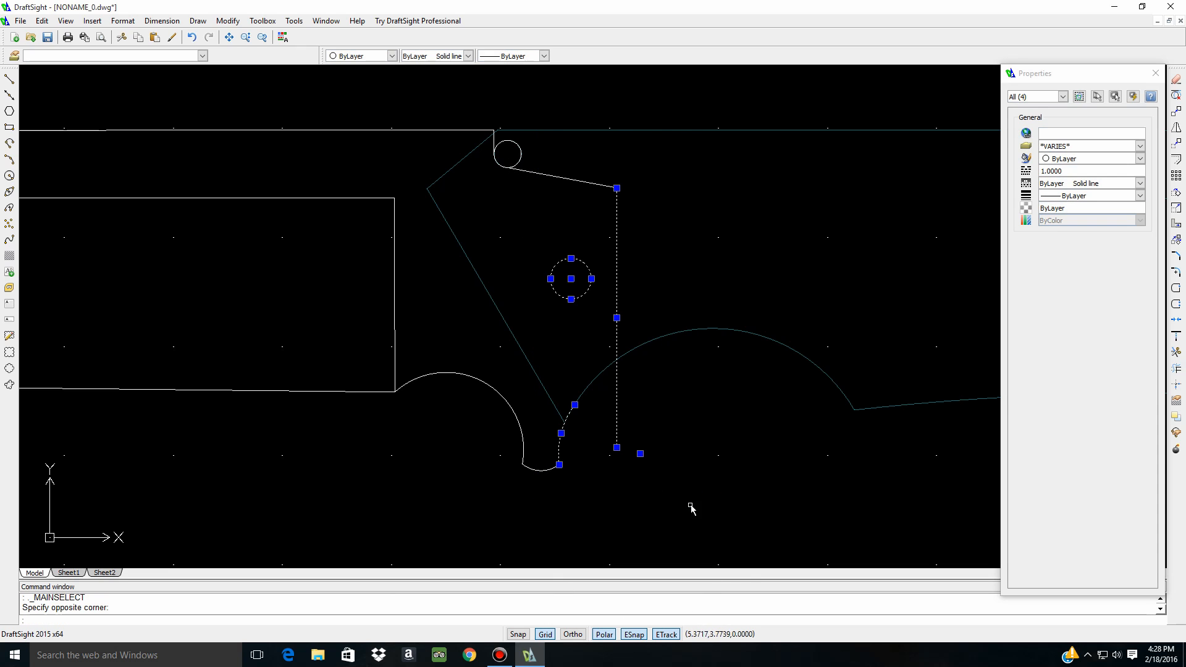
pyautogui.click(1176, 352)
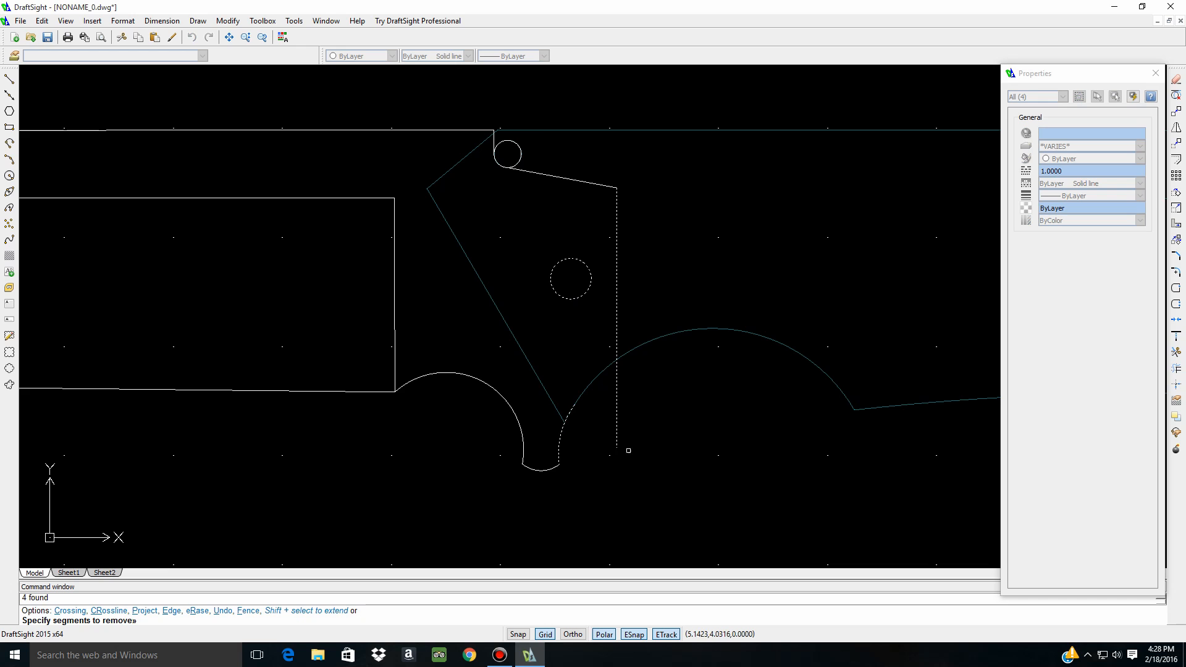
pyautogui.click(618, 434)
pyautogui.press('Escape')
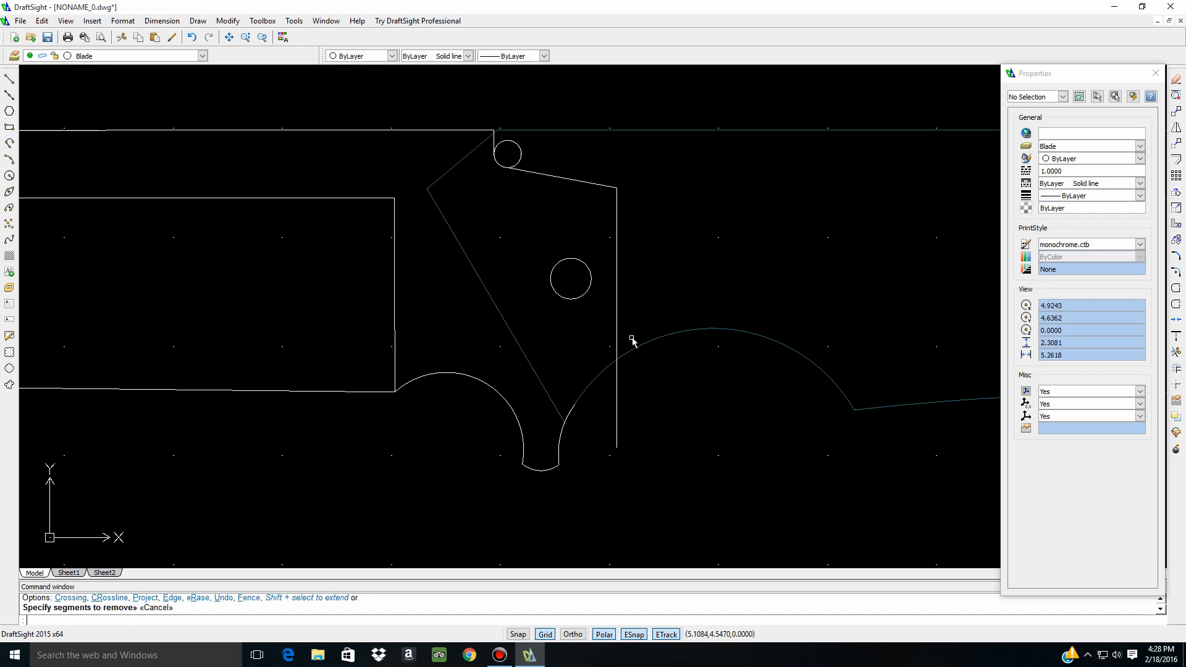
# Stretch the lower end of the vertical rear line up to its intersection with the handle's finger arc
pyautogui.click(617, 450)
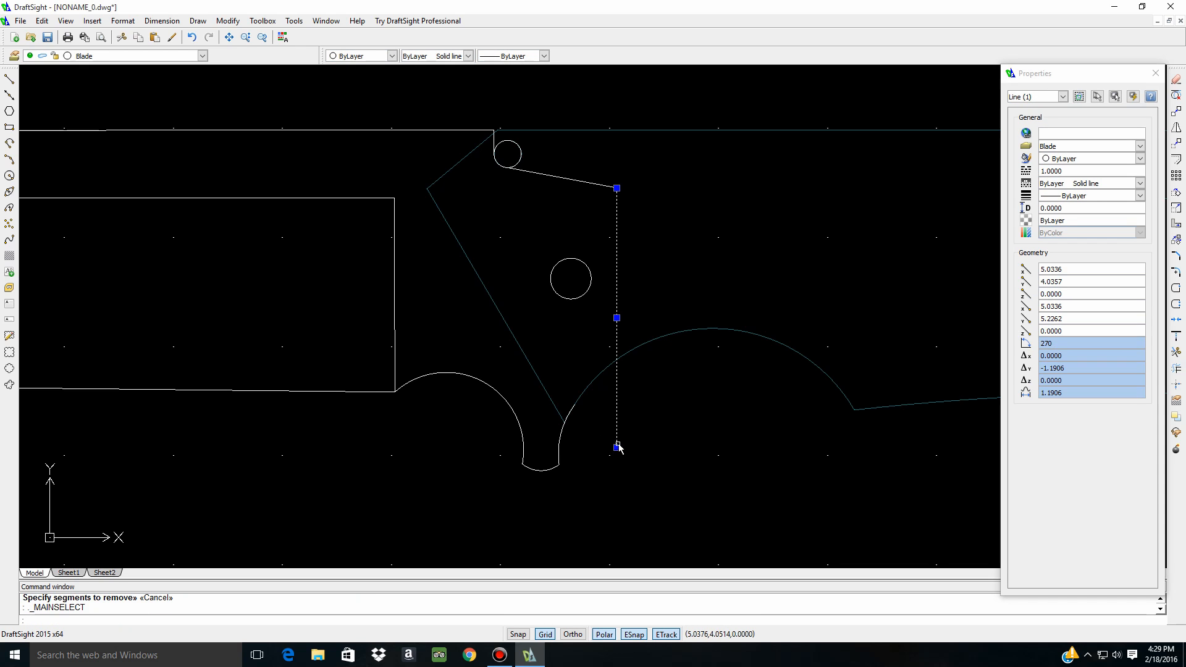
pyautogui.click(617, 444)
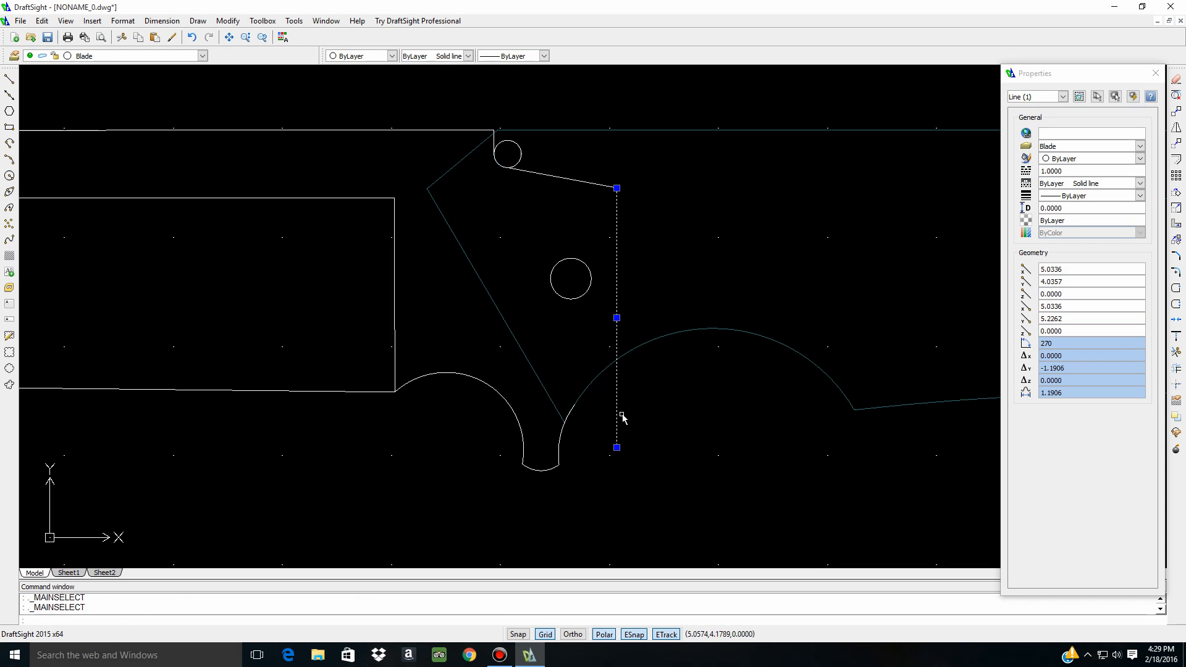
pyautogui.click(617, 447)
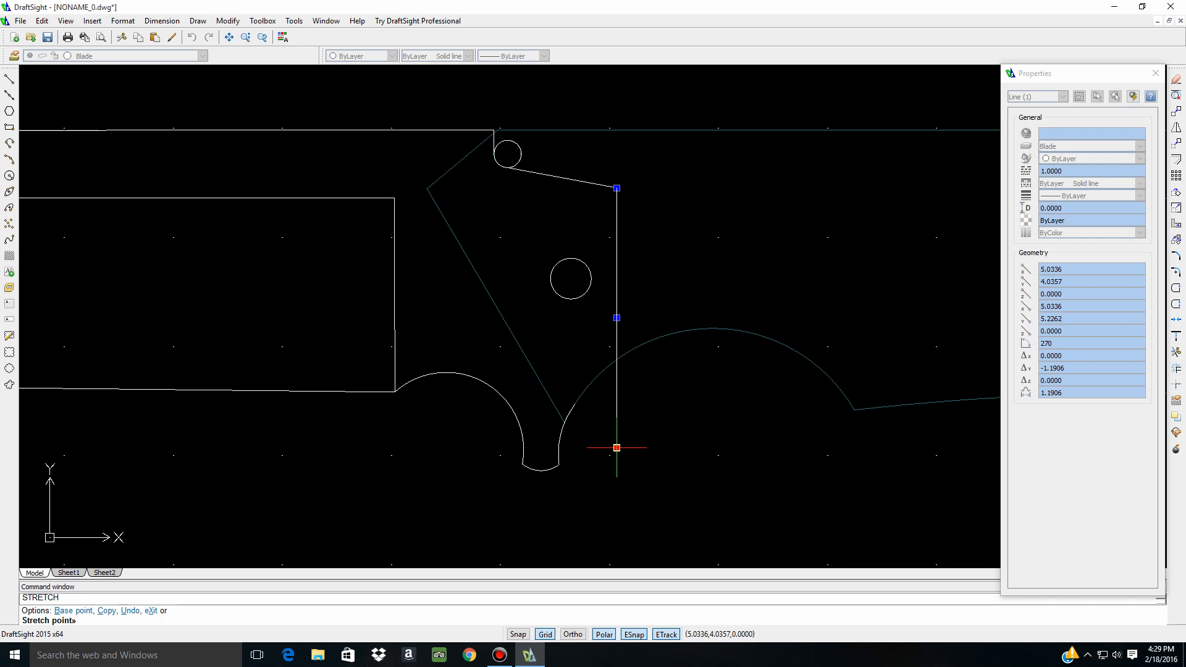
pyautogui.click(617, 359)
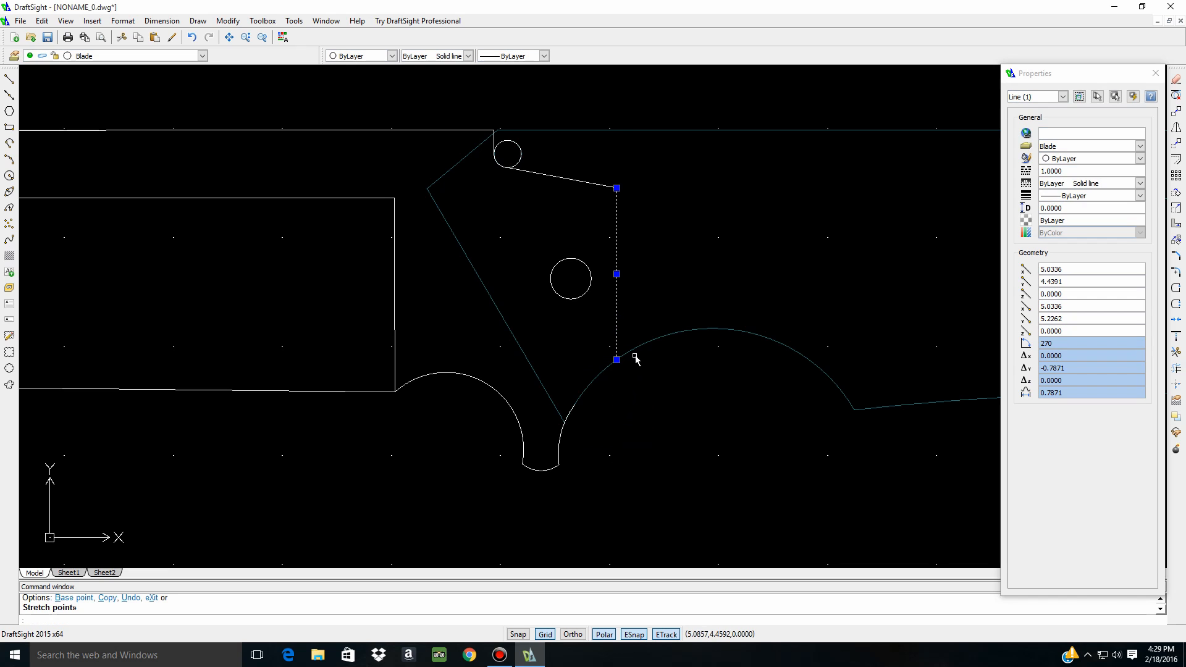
pyautogui.press('Escape')
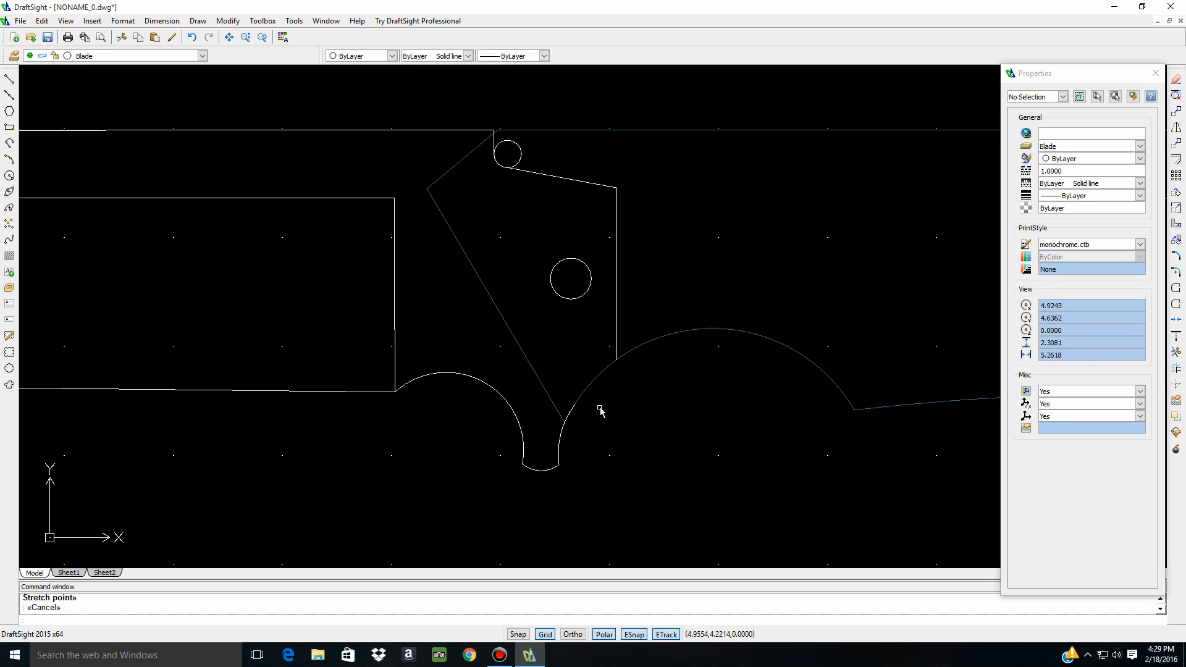
# Stretch the upper end of the finger guard's rear arc to the vertical line's lower end and its midpoint onto the handle's arc
pyautogui.scroll(5, 577, 410)
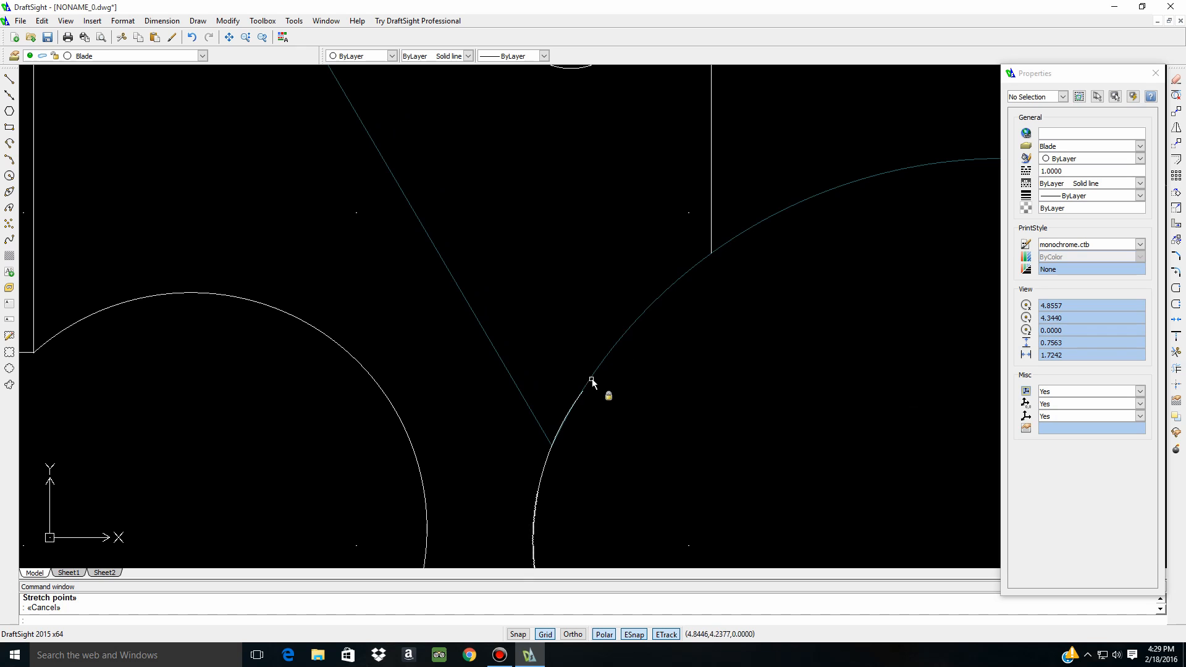
pyautogui.click(572, 400)
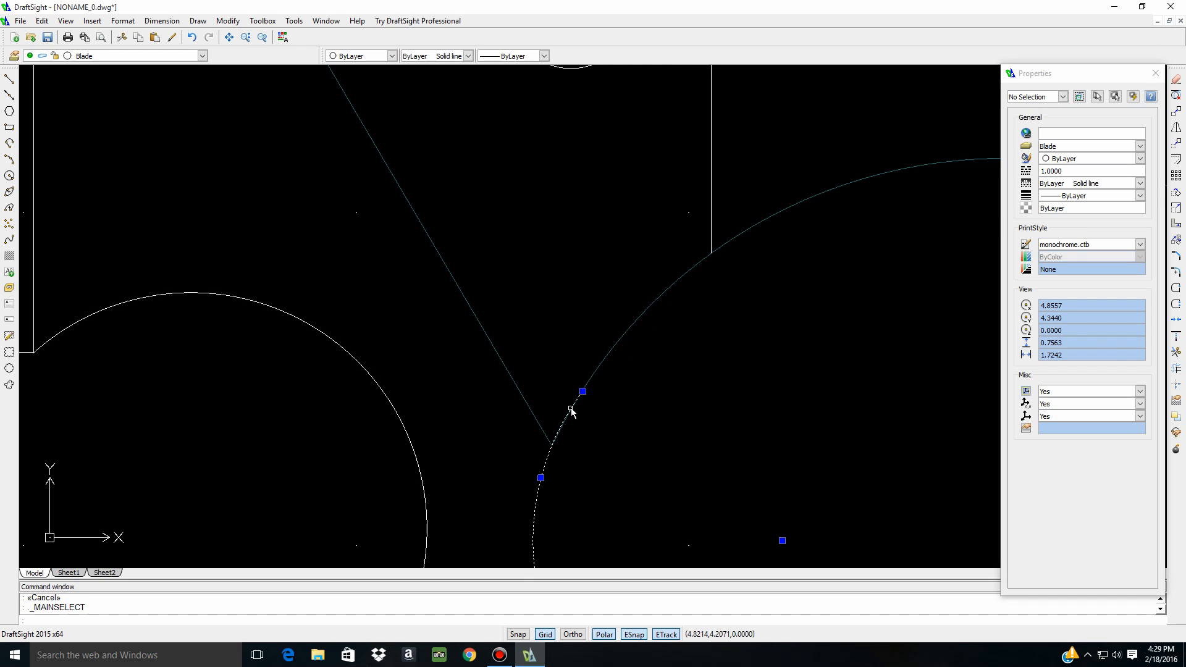
pyautogui.click(583, 391)
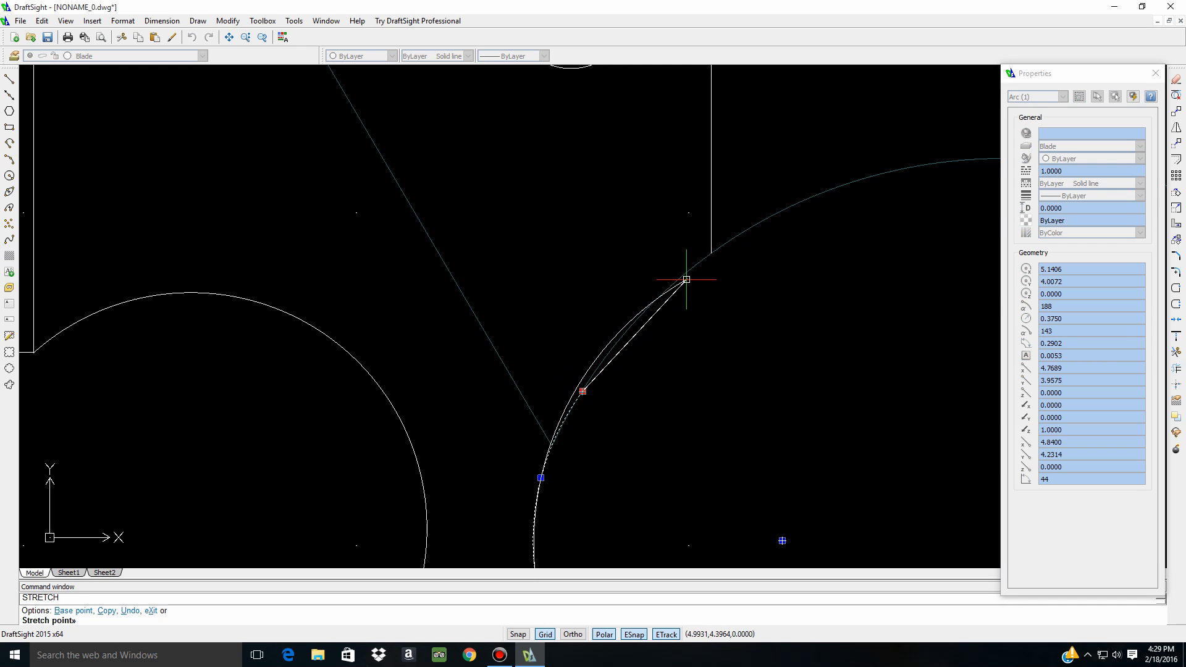
pyautogui.click(711, 252)
pyautogui.scroll(-4, 673, 407)
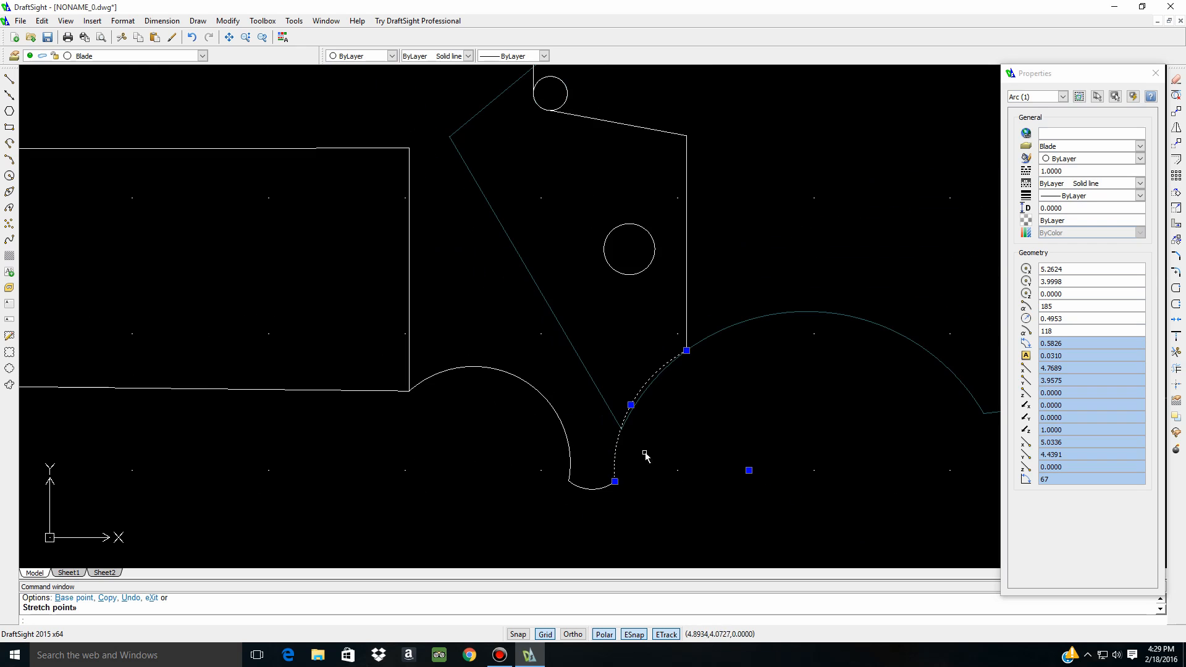
pyautogui.click(632, 405)
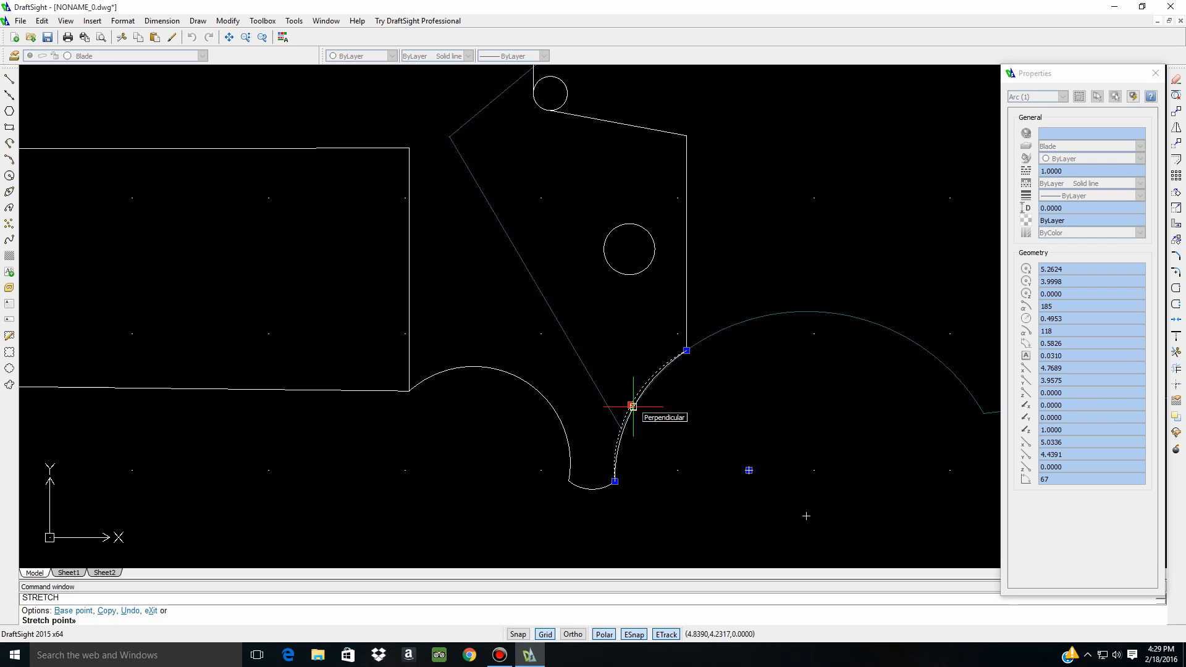
pyautogui.press('Escape')
pyautogui.press('Escape')
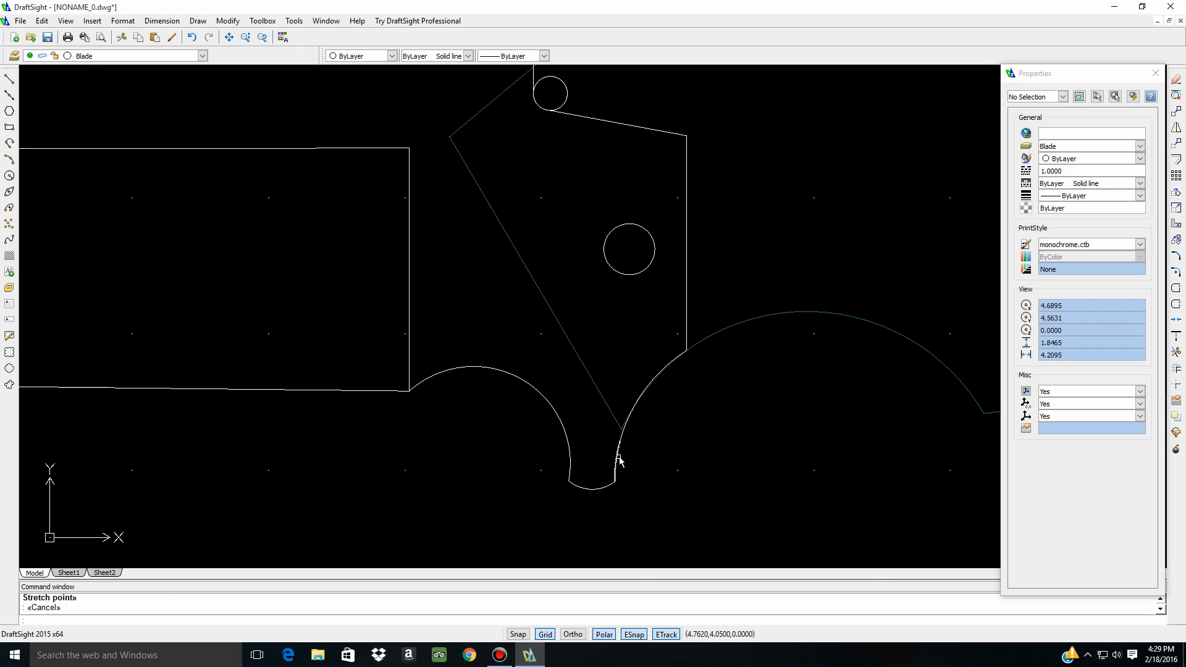
# Examine how closely the guard's rear arc follows the handle's arc and review the complete knife outline
pyautogui.scroll(3, 587, 444)
pyautogui.scroll(3, 645, 411)
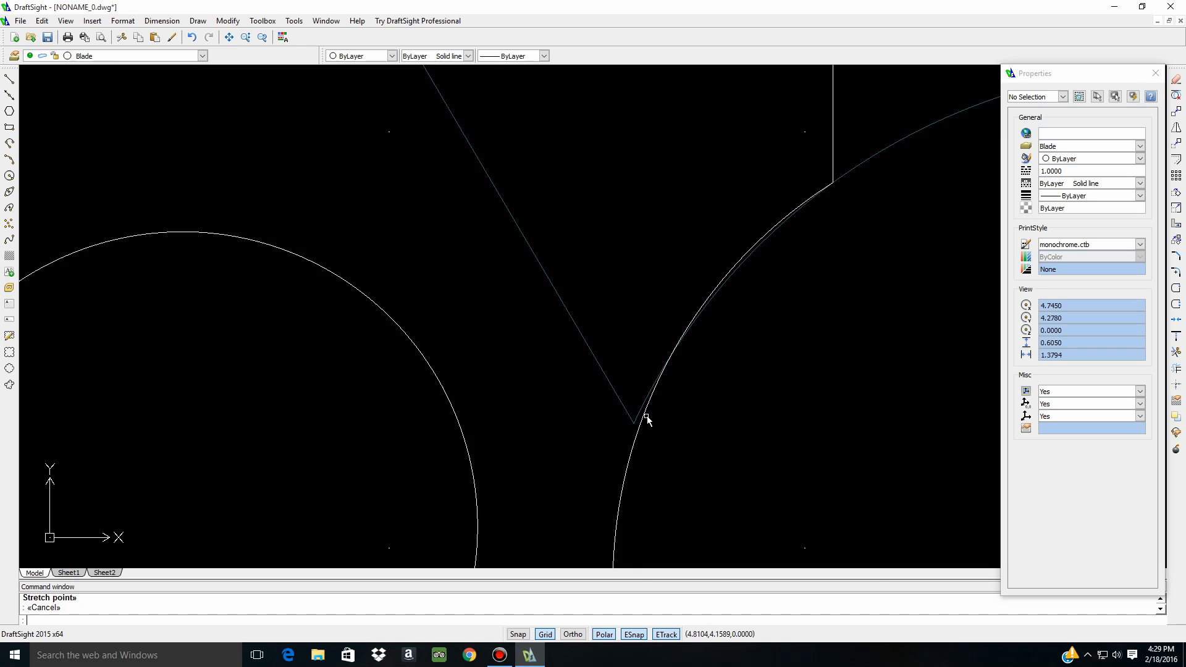
pyautogui.scroll(-2, 646, 411)
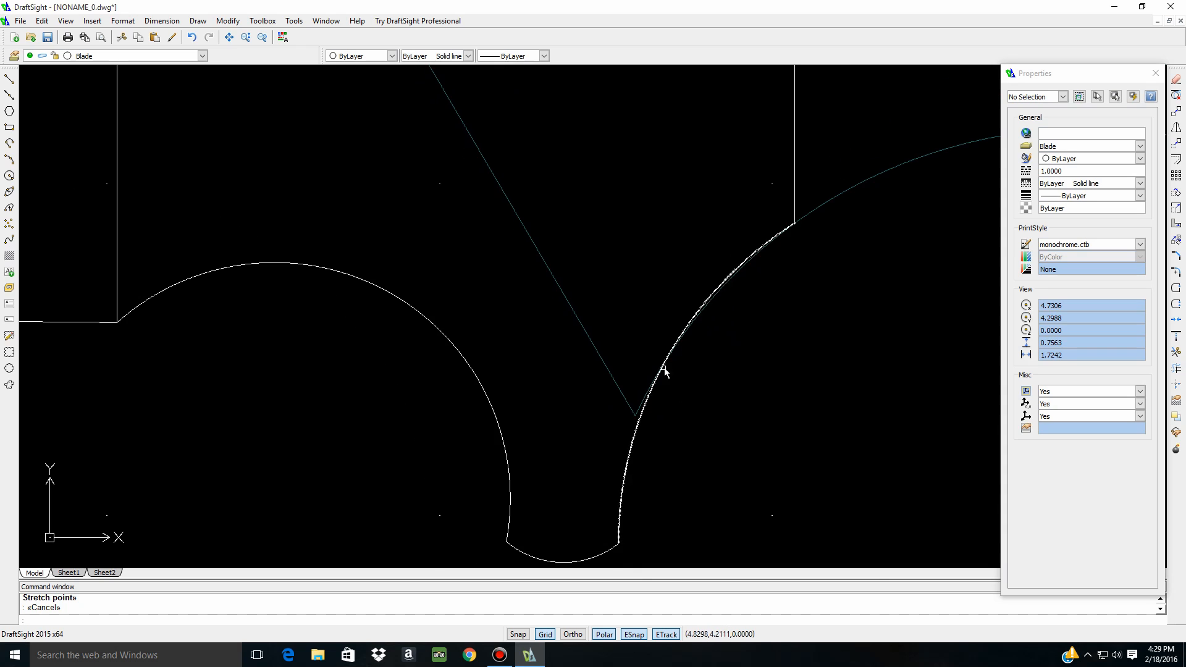
pyautogui.click(725, 284)
pyautogui.press('Escape')
pyautogui.scroll(-3, 530, 437)
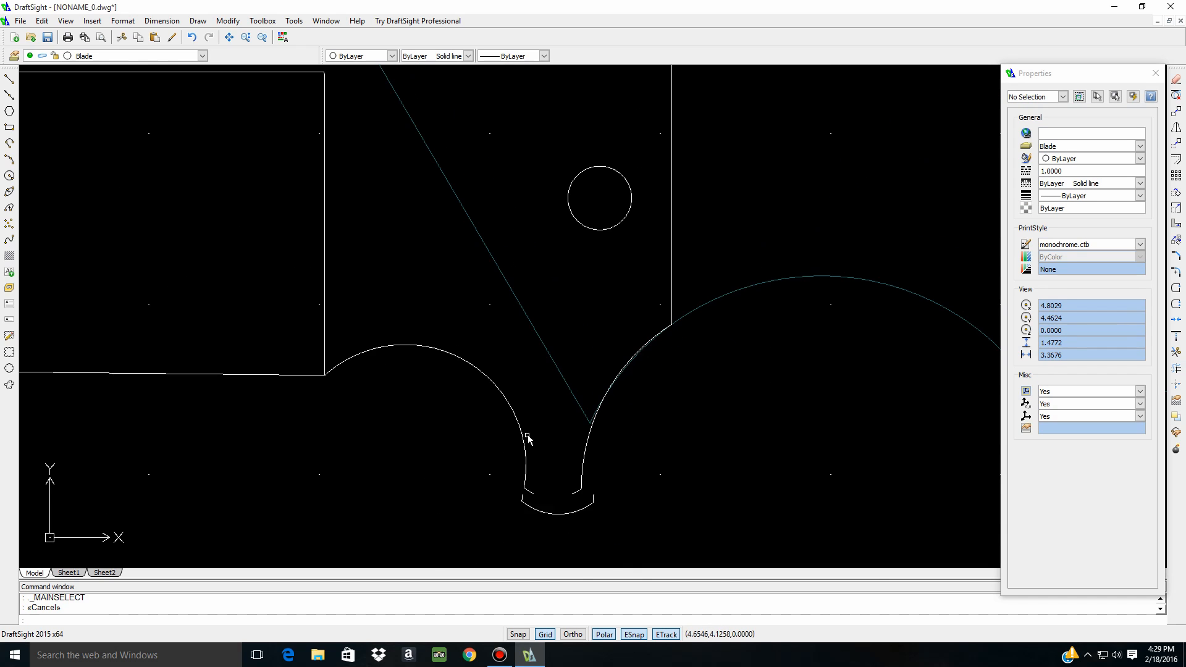
pyautogui.scroll(-3, 769, 410)
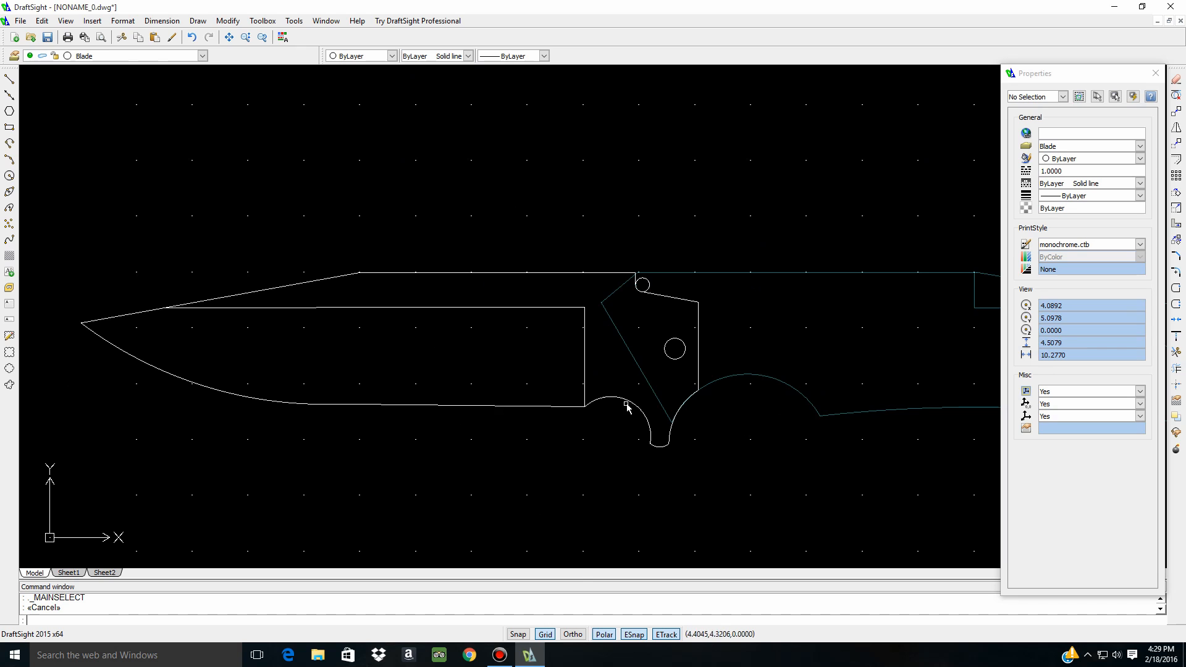
pyautogui.scroll(-2, 225, 445)
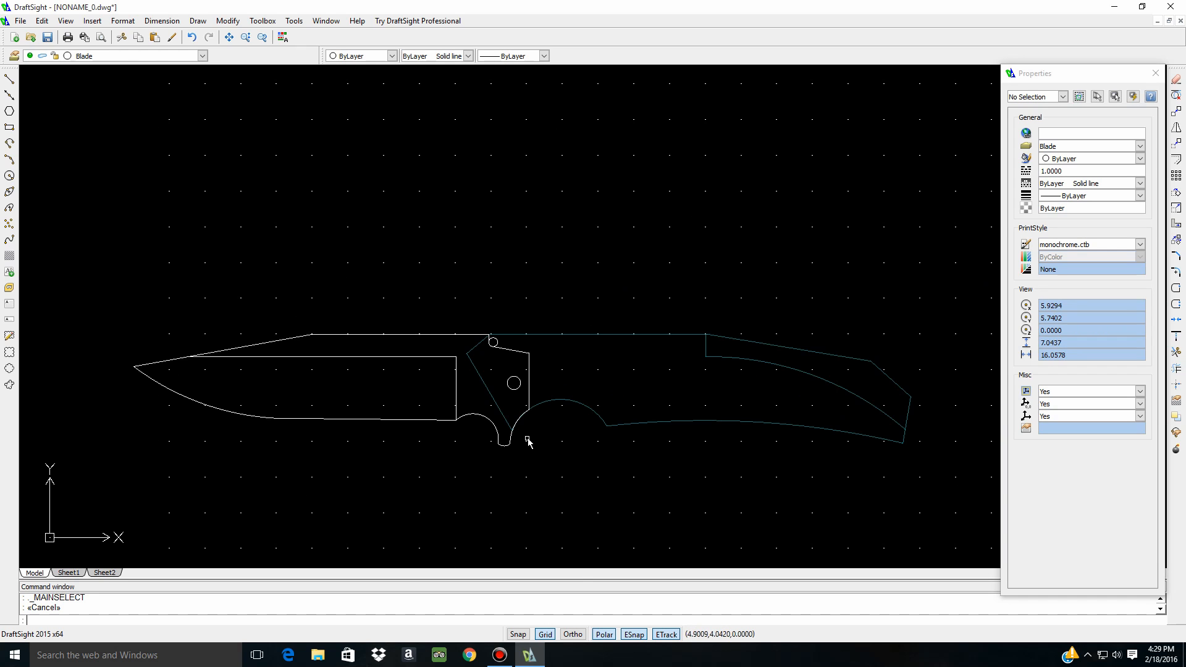
# Move the vertical rear line of the blade about 0.12 toward the handle, to X of about 5.15
pyautogui.scroll(1, 596, 442)
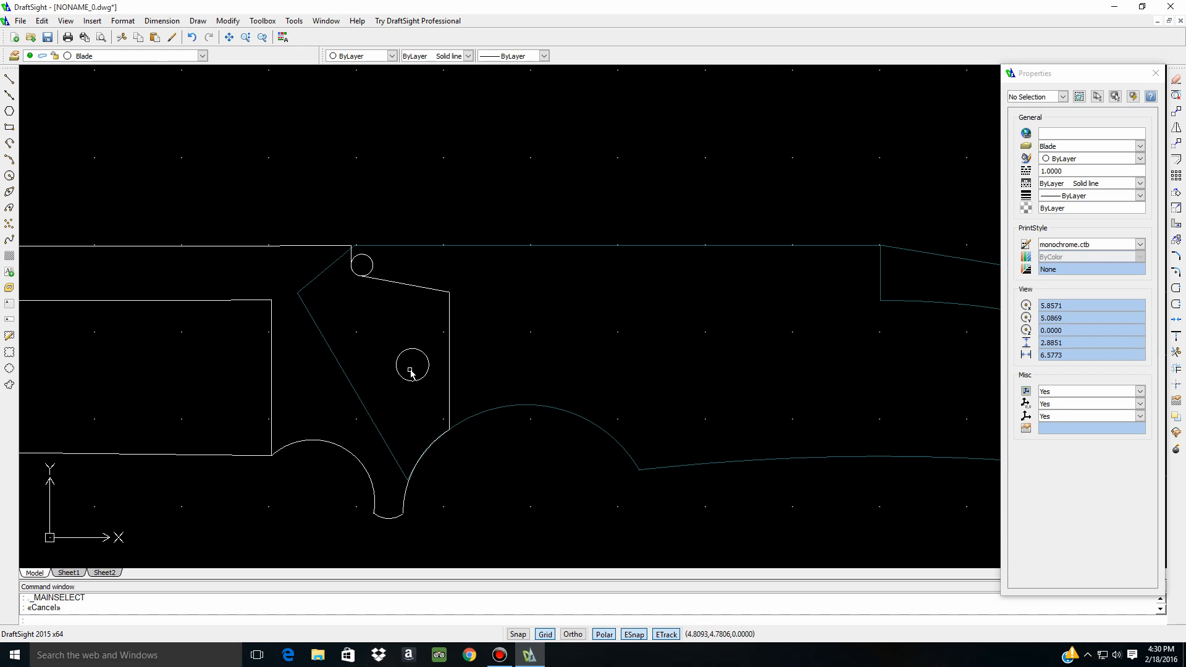
pyautogui.click(449, 361)
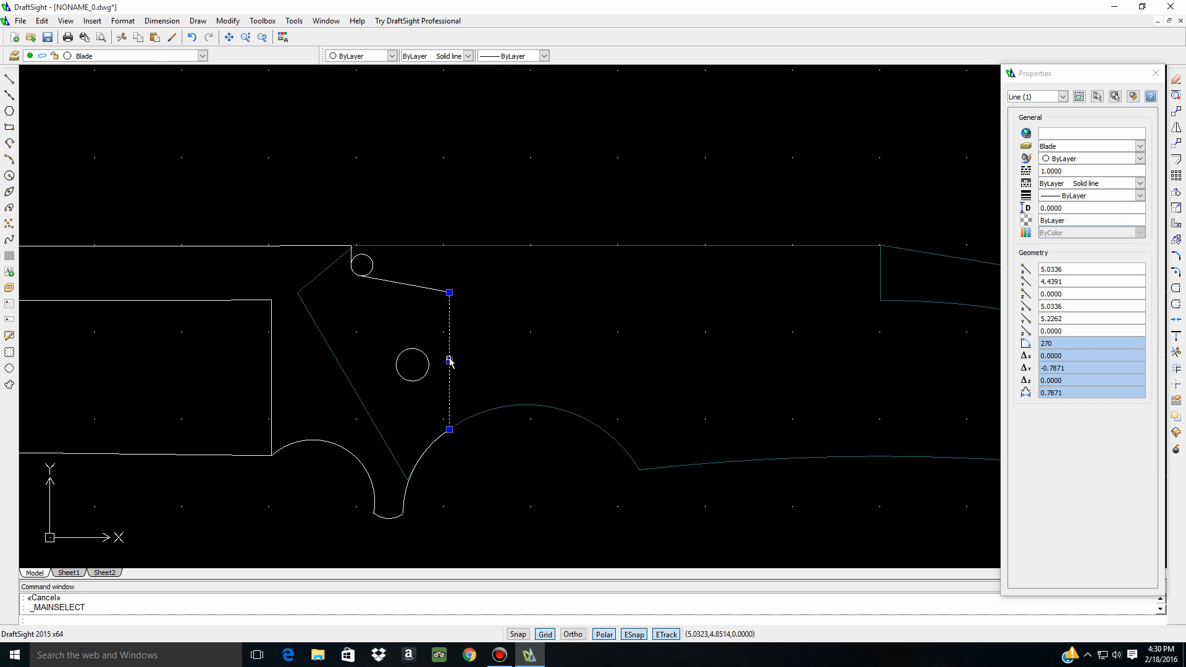
pyautogui.click(449, 360)
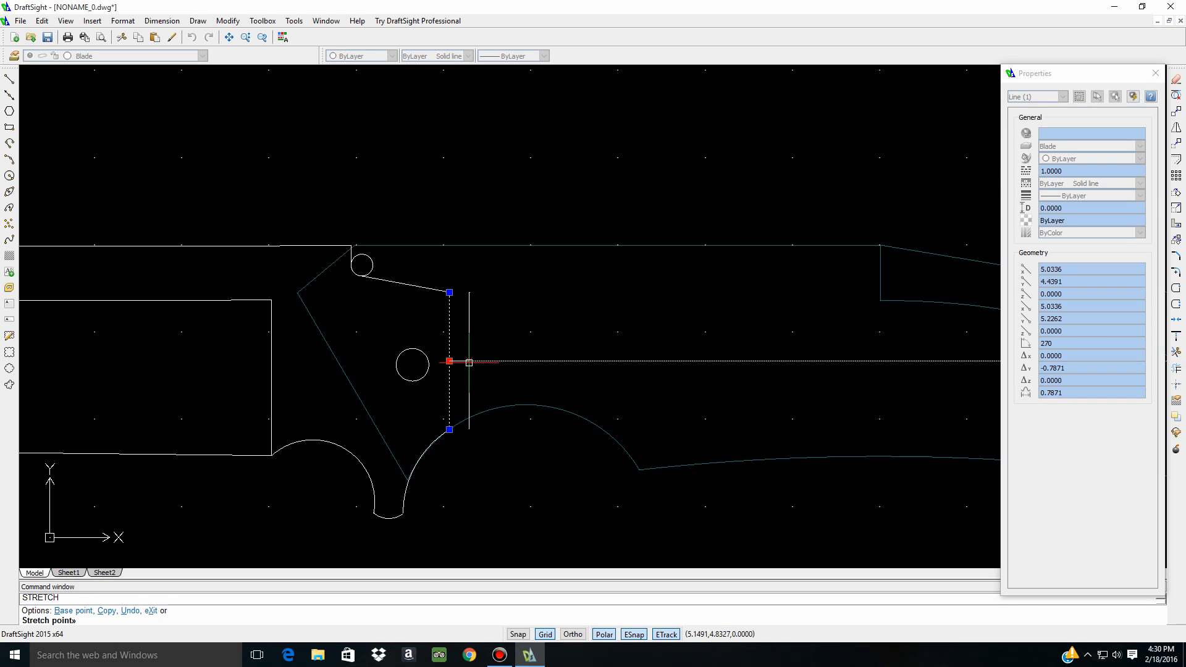
pyautogui.click(469, 362)
pyautogui.press('Escape')
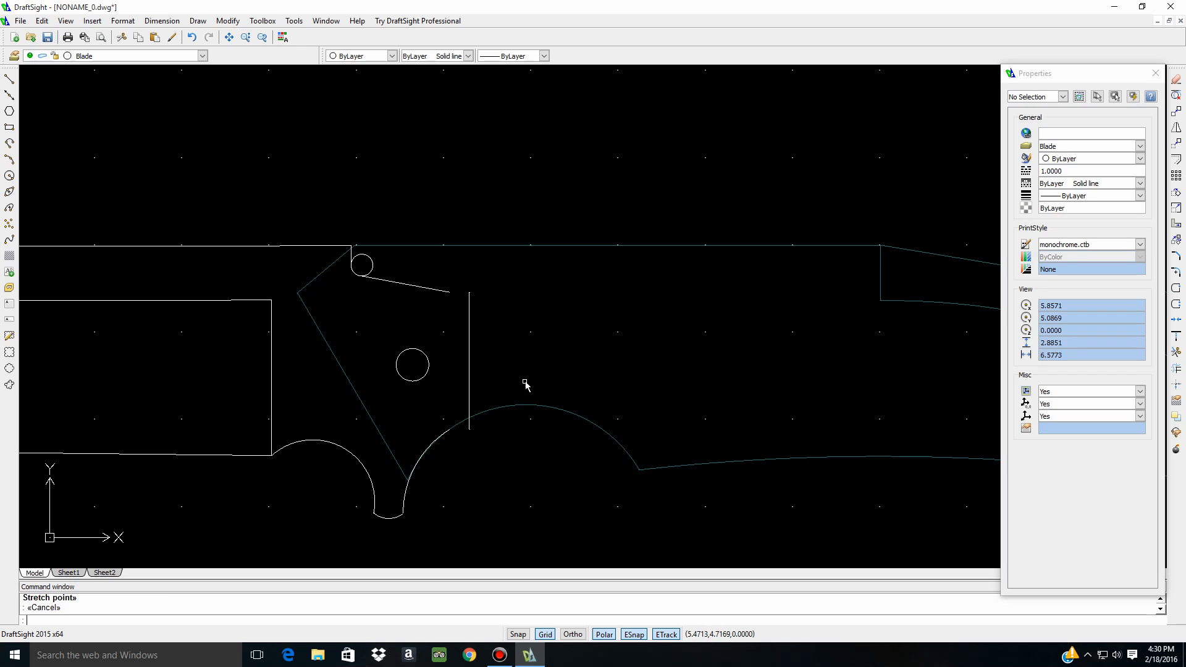
# Stretch the rear end of the sloped line below the small circle to the upper end of the vertical rear line
pyautogui.click(450, 291)
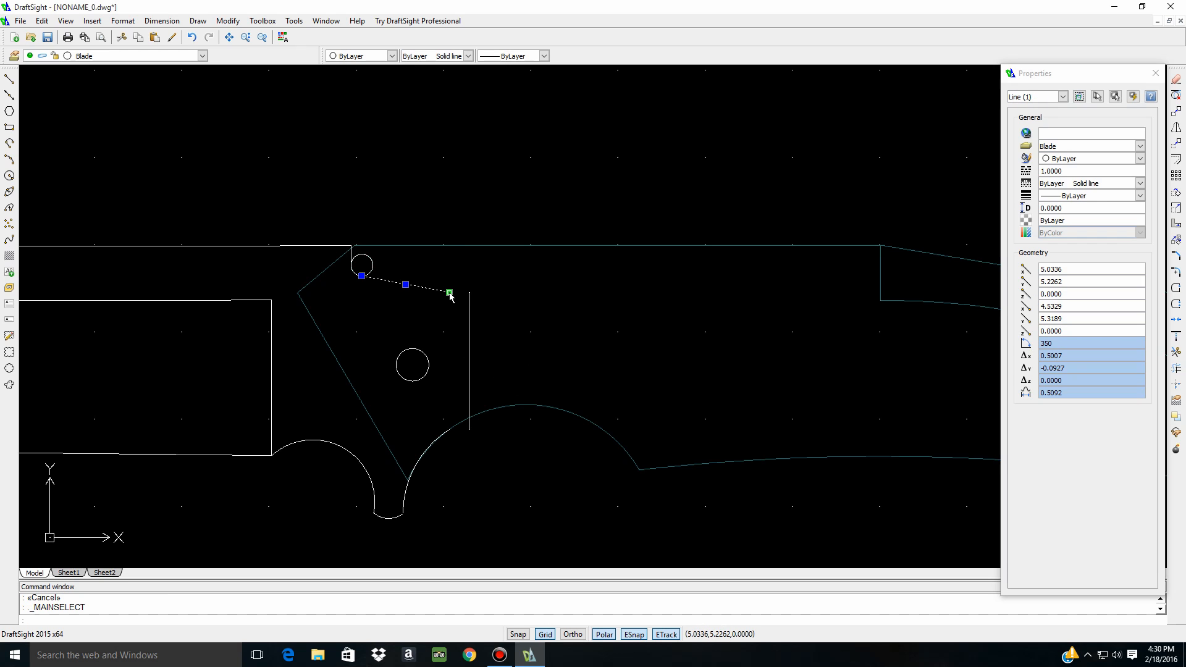
pyautogui.click(449, 292)
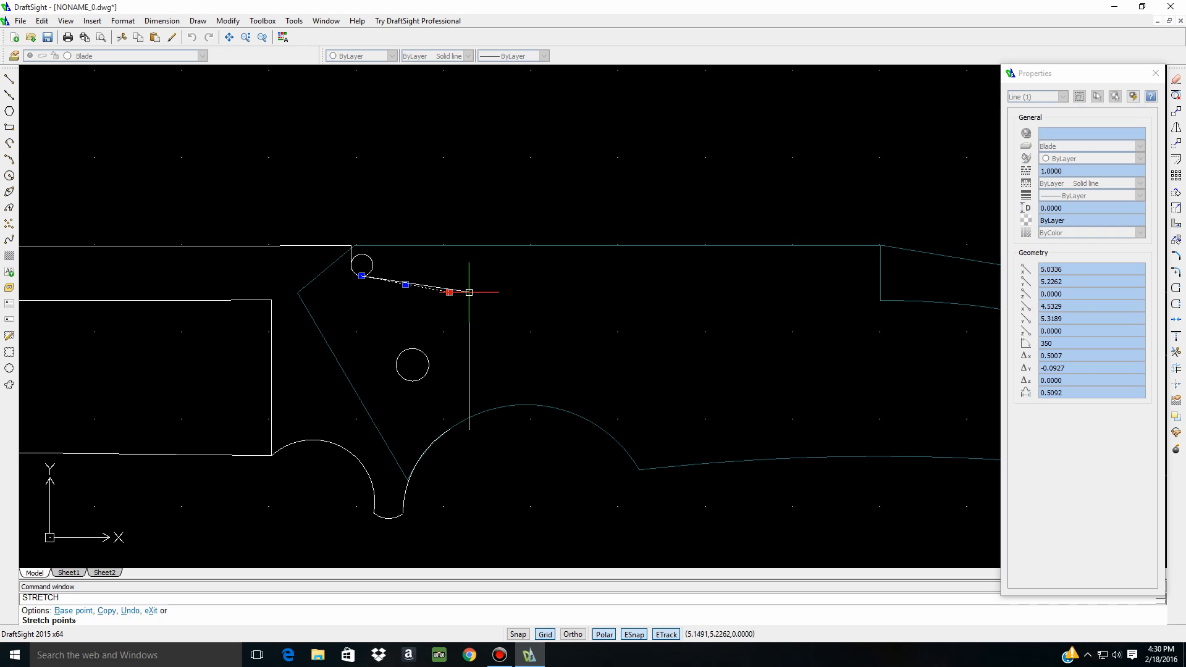
pyautogui.click(469, 292)
pyautogui.press('Escape')
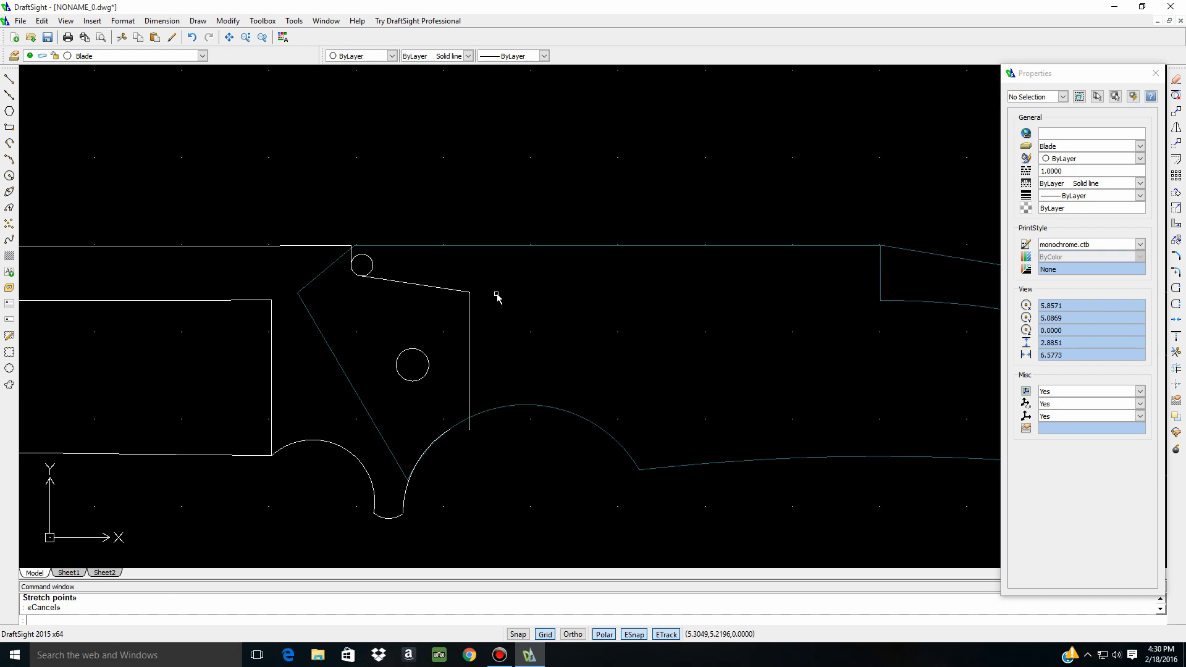
# Stretch the upper end of the guard's rear arc to where the vertical rear line crosses the handle's finger arc
pyautogui.click(450, 436)
pyautogui.click(449, 429)
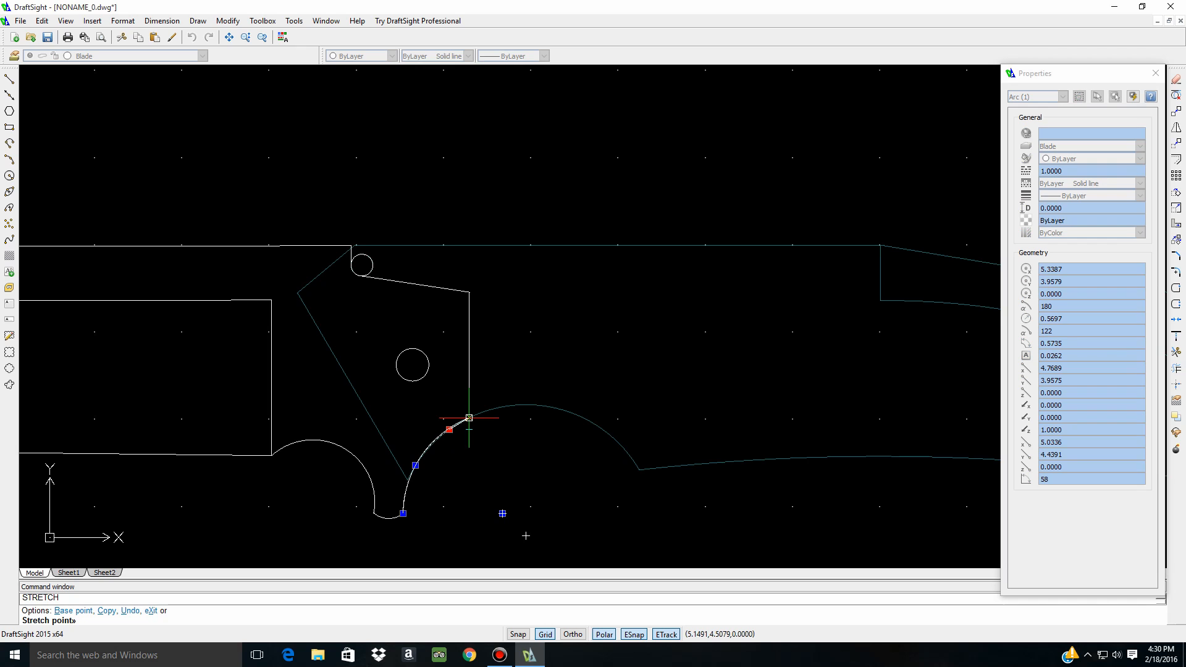
pyautogui.click(469, 417)
pyautogui.press('Escape')
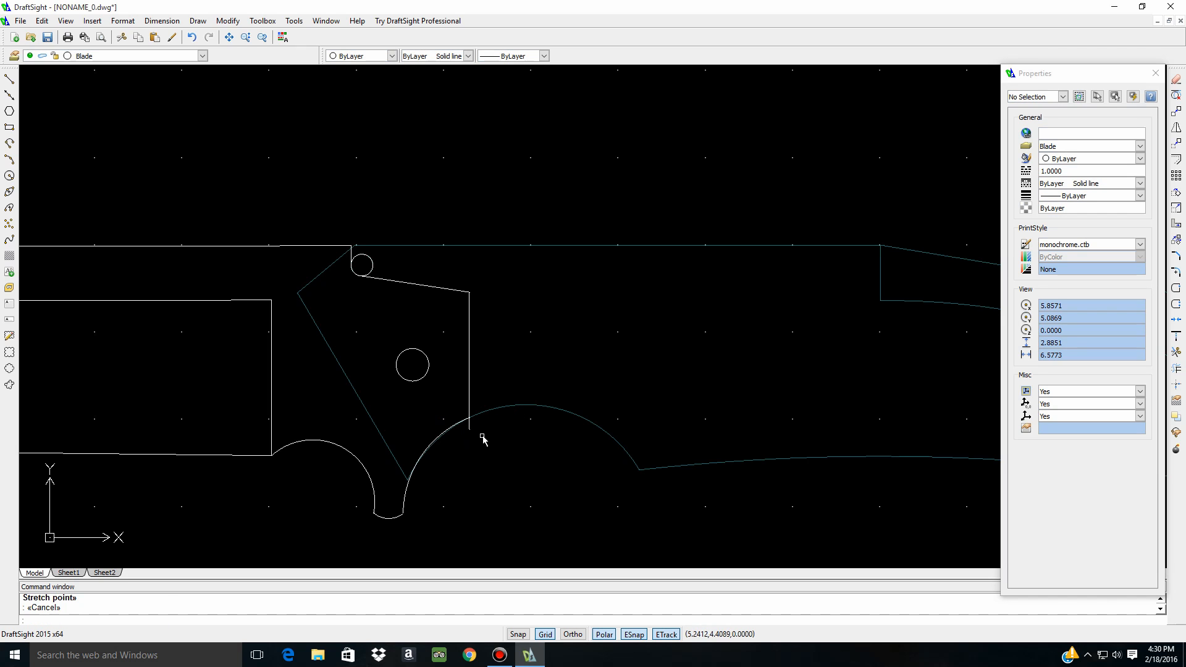
# Stretch the lower end of the vertical rear line up to the end of the guard's rear arc
pyautogui.scroll(5, 470, 435)
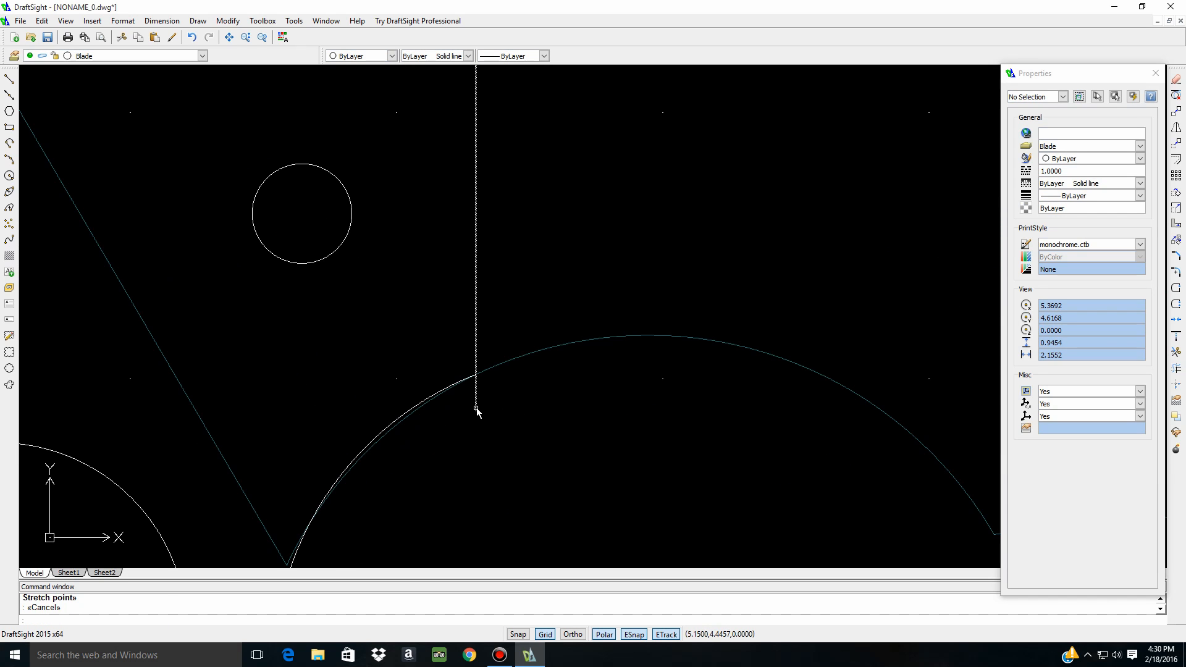
pyautogui.click(476, 409)
pyautogui.click(476, 410)
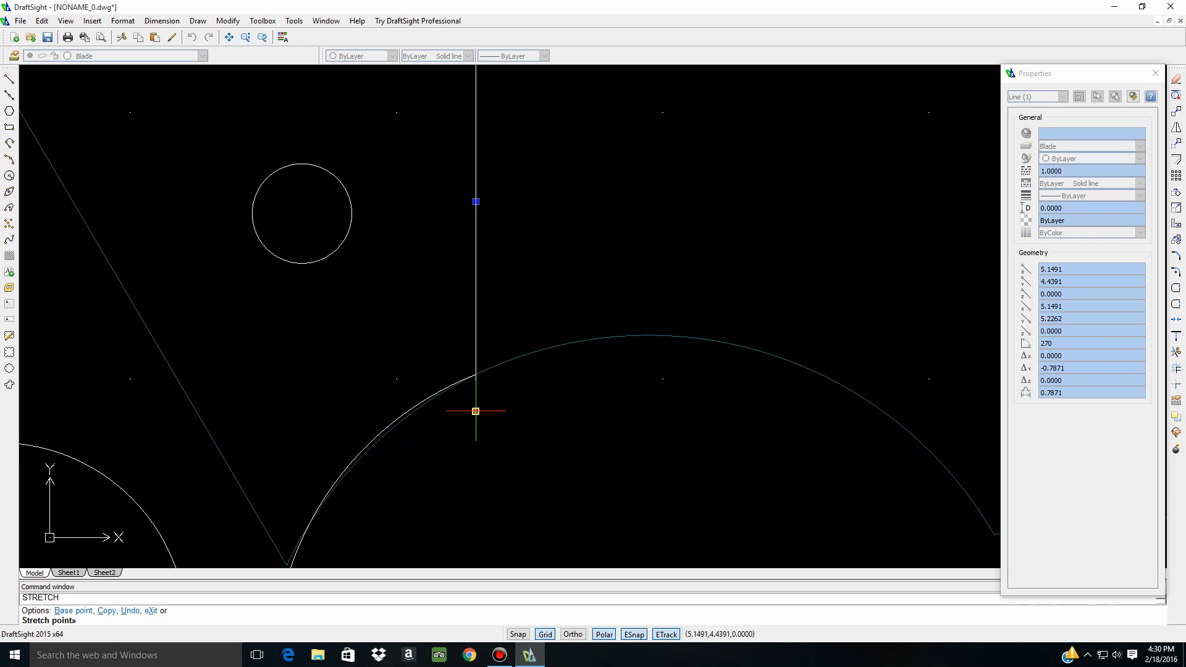
pyautogui.click(476, 374)
pyautogui.press('Escape')
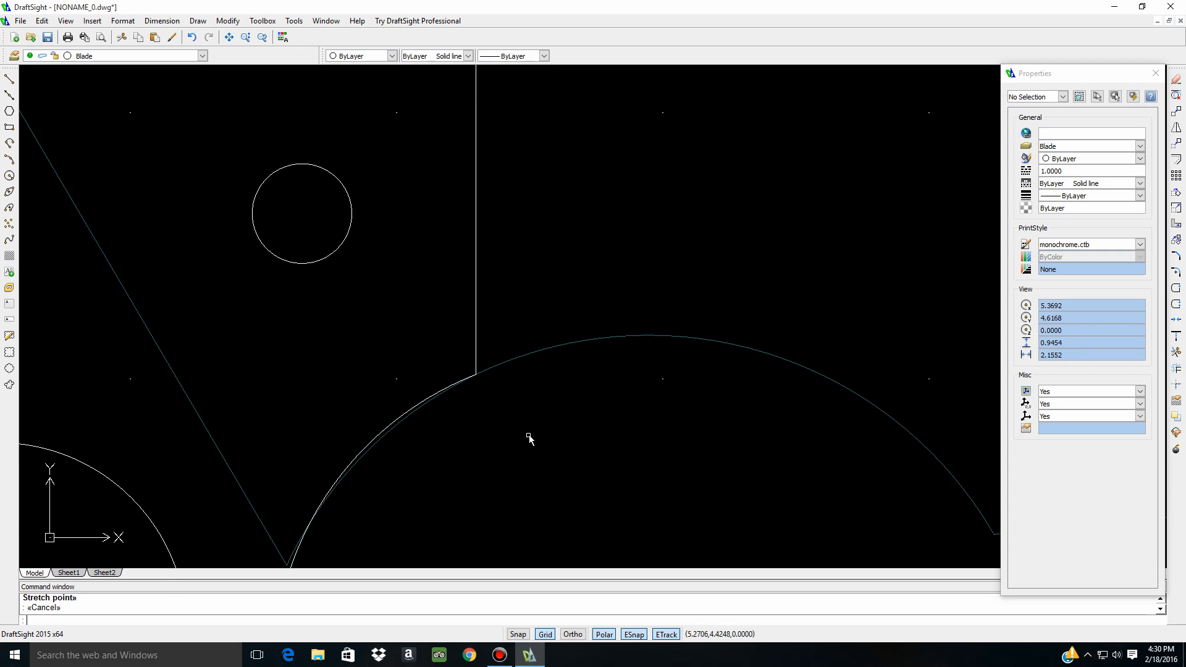
pyautogui.scroll(-10, 530, 438)
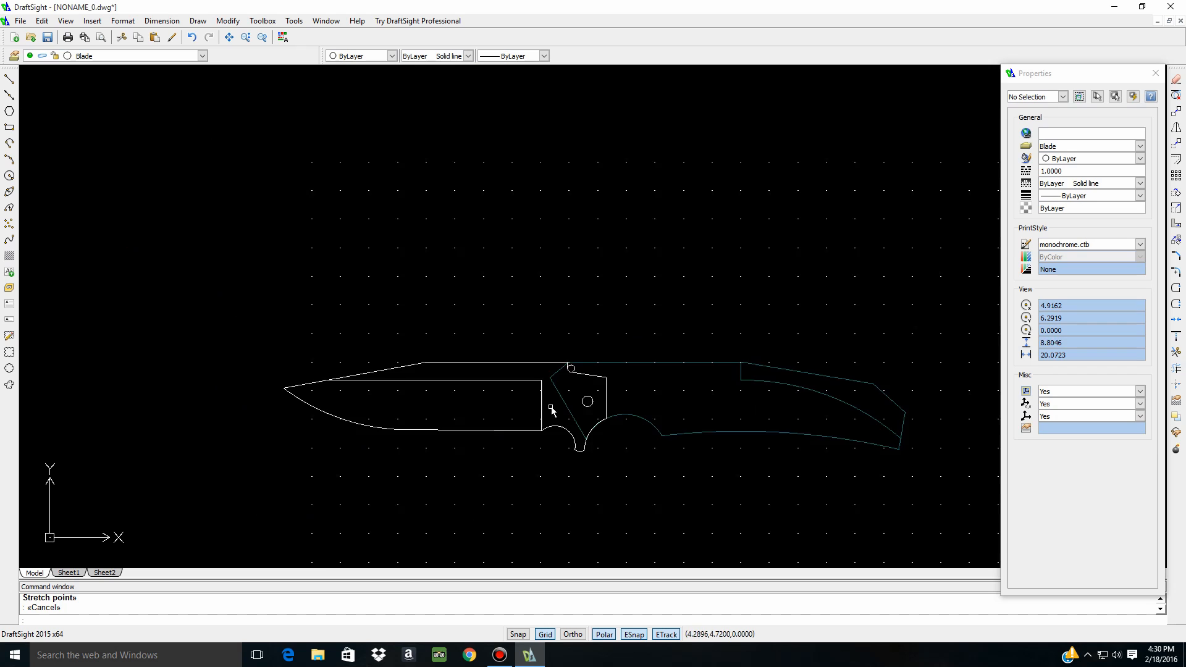
# Move the larger Blade-layer circle about 0.3 forward onto the handle's slanted front line
pyautogui.scroll(3, 551, 410)
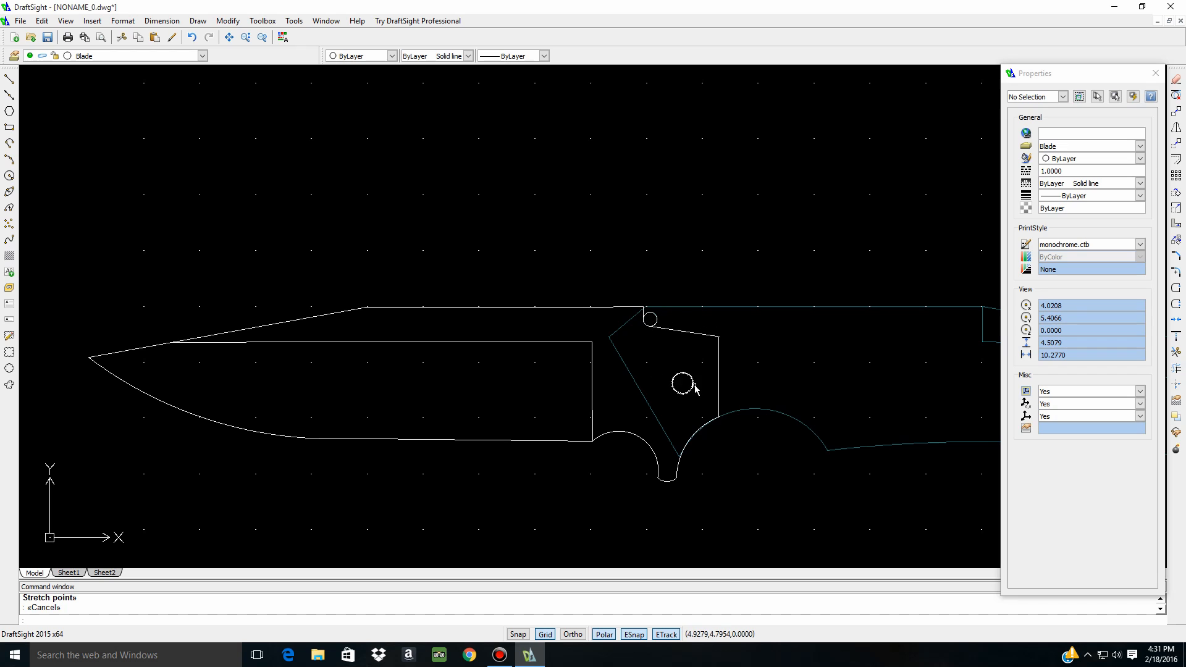
pyautogui.scroll(5, 674, 380)
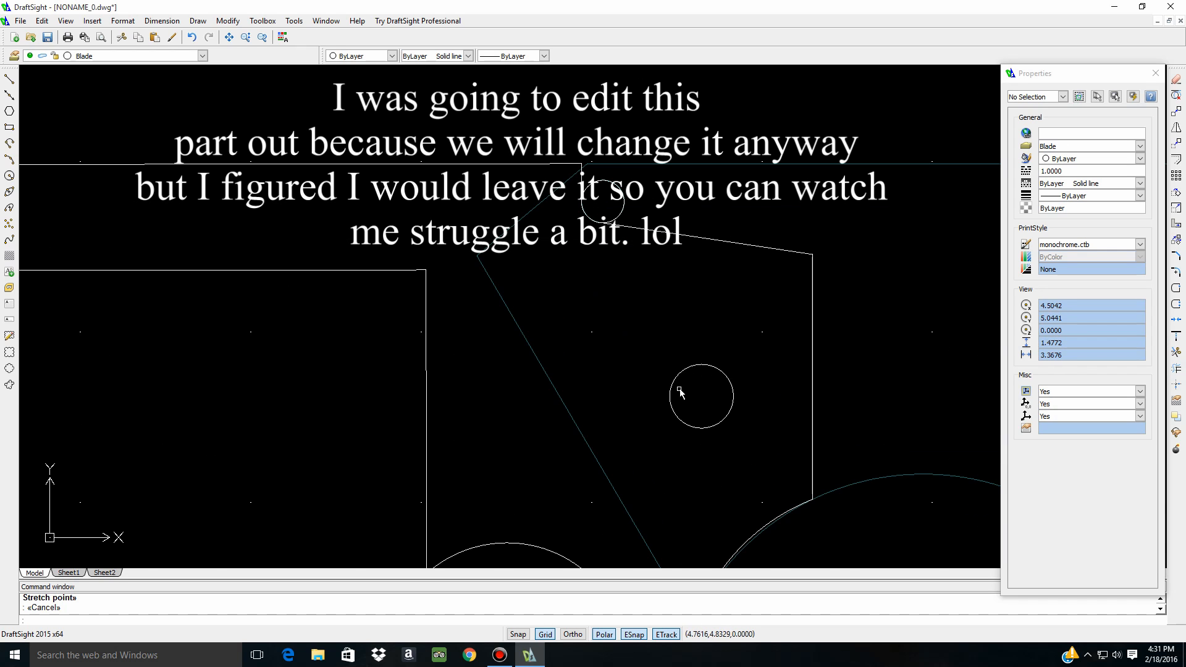
pyautogui.click(674, 383)
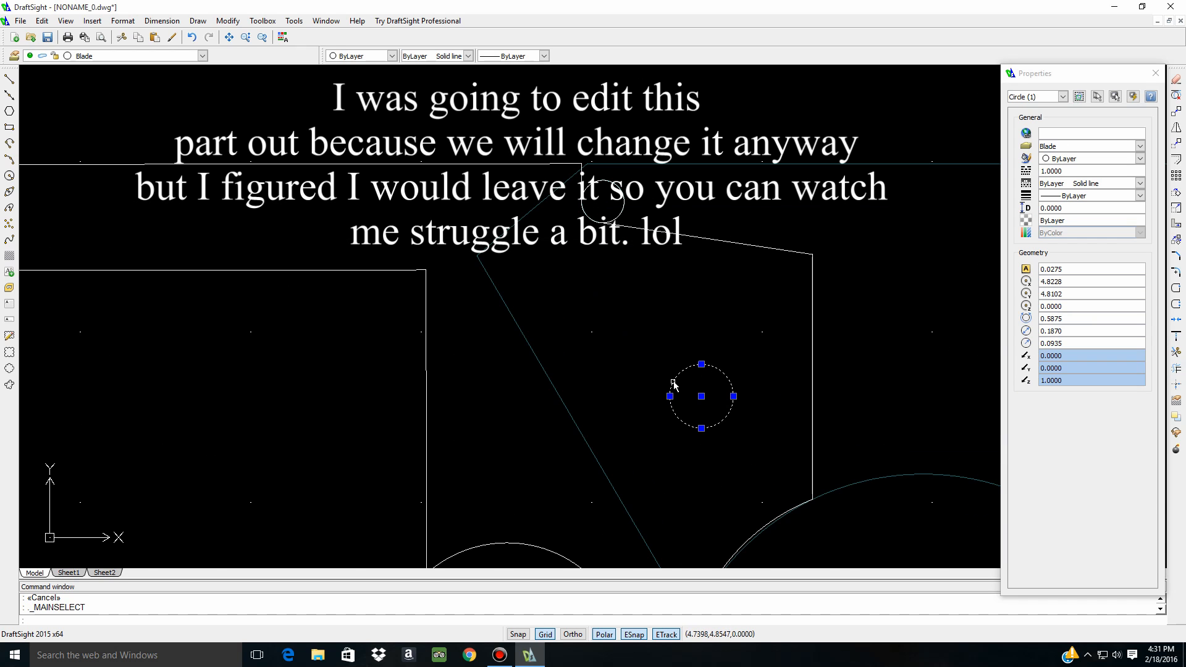
pyautogui.click(702, 396)
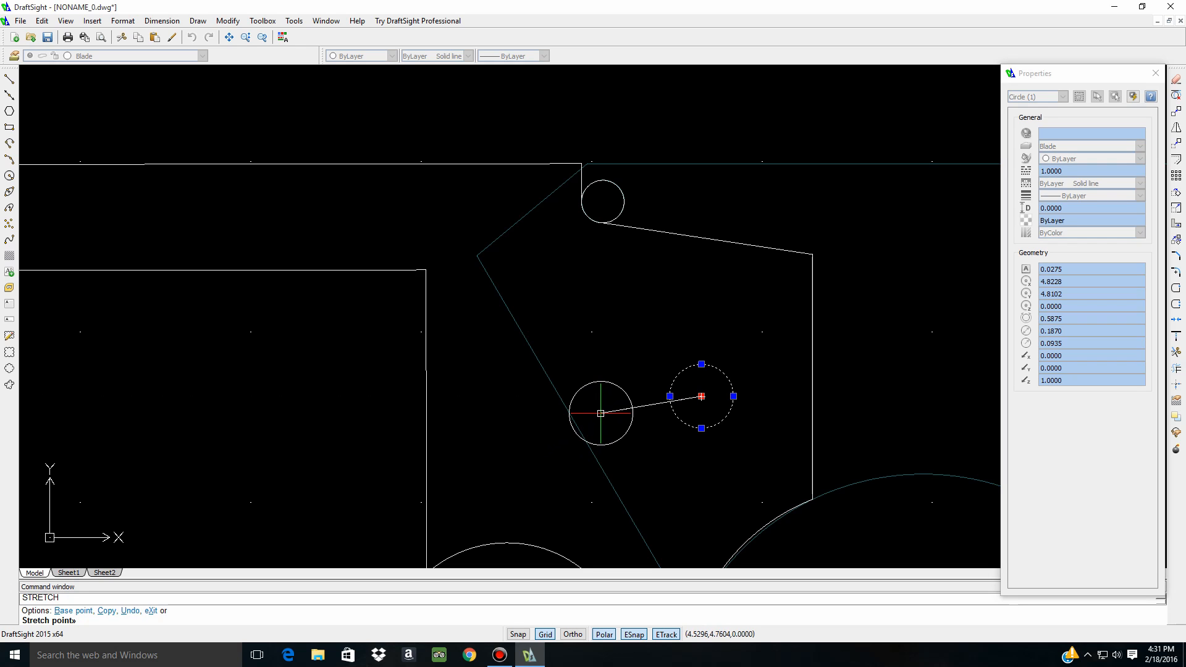
pyautogui.click(601, 413)
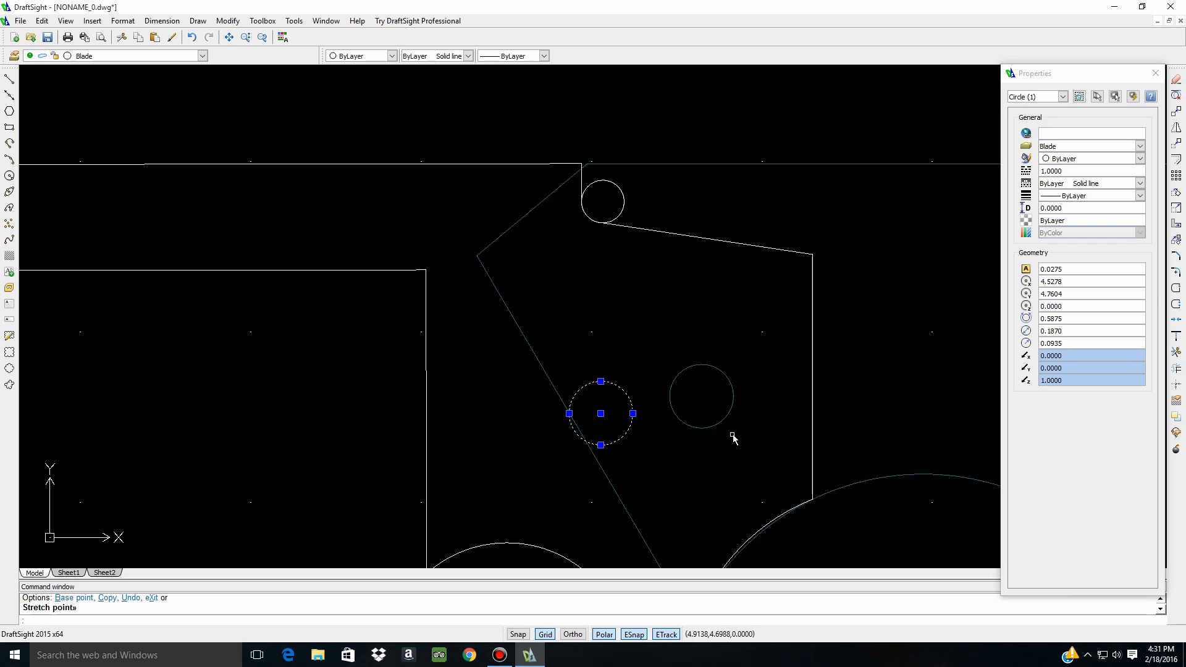
pyautogui.scroll(-3, 733, 438)
pyautogui.press('Escape')
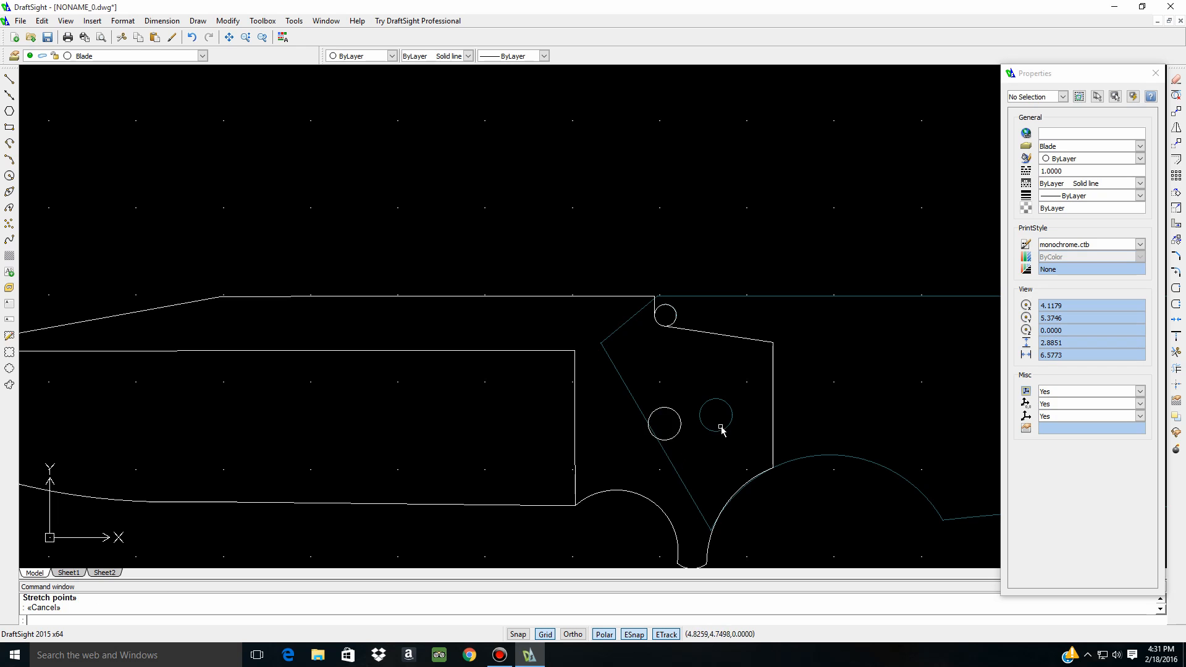
pyautogui.scroll(-3, 736, 432)
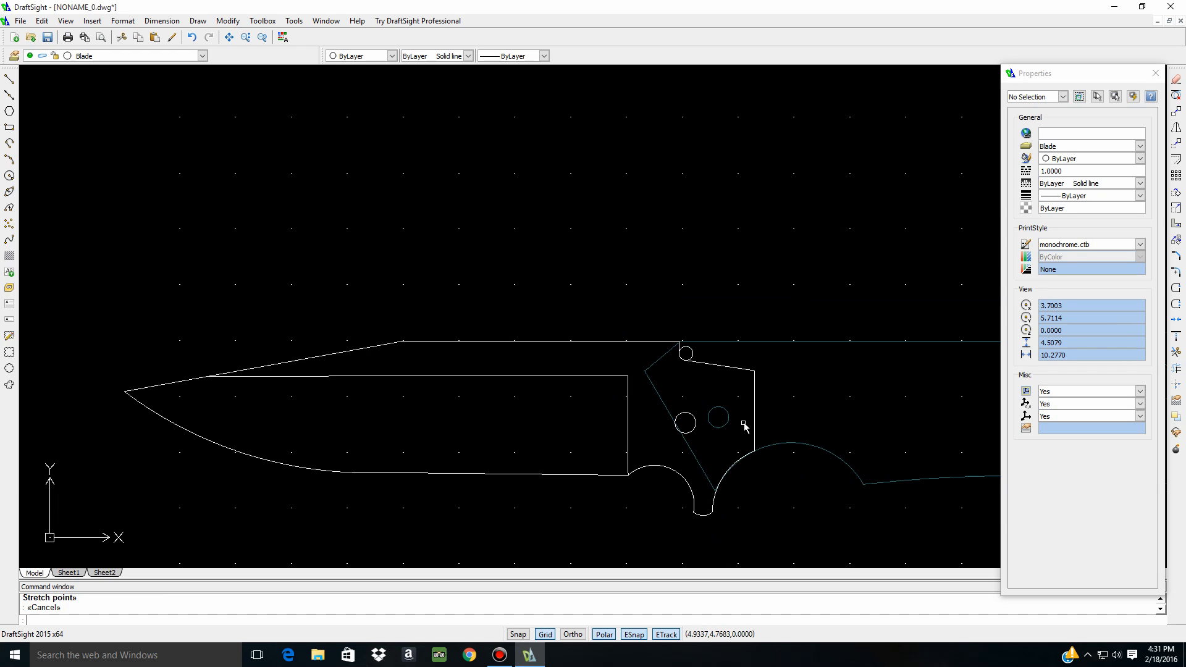
# With entity snaps turned off, shorten the sloped line below the small circle to about 0.15 long
pyautogui.scroll(3, 747, 484)
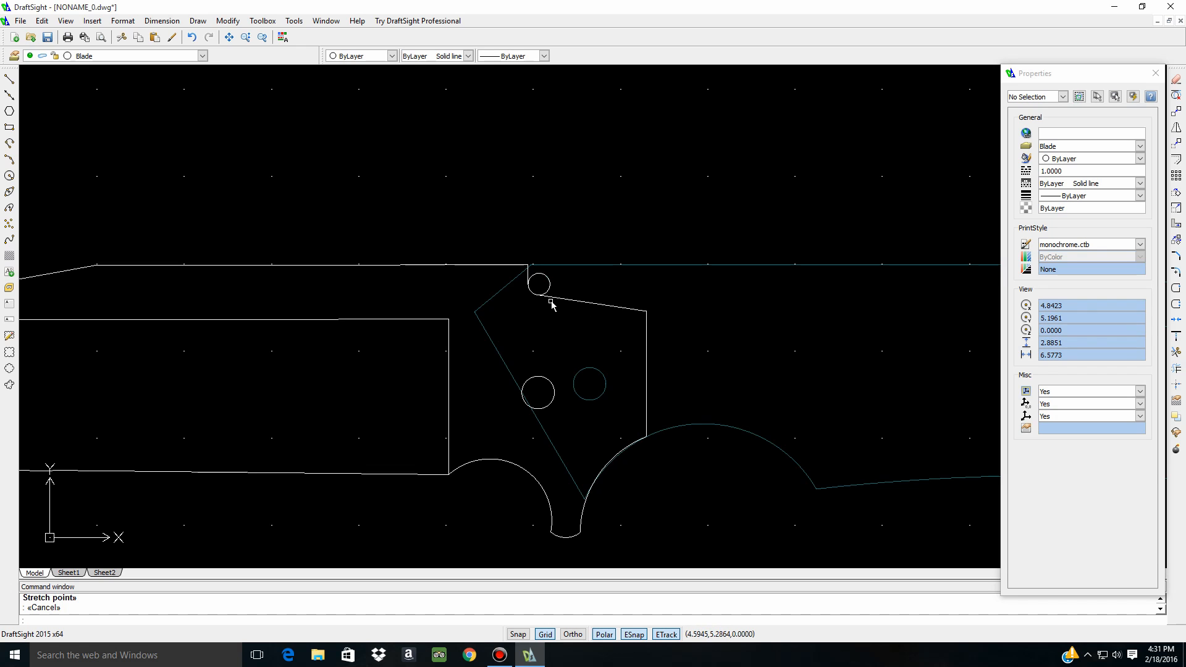
pyautogui.click(644, 314)
pyautogui.click(646, 312)
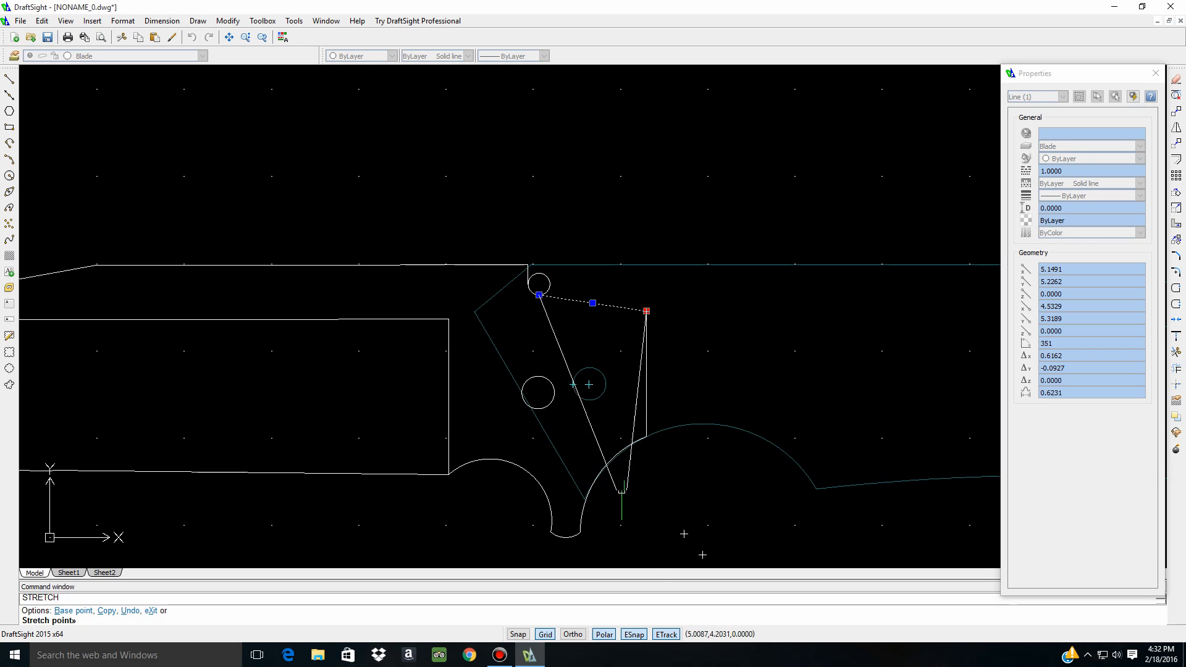
pyautogui.click(634, 634)
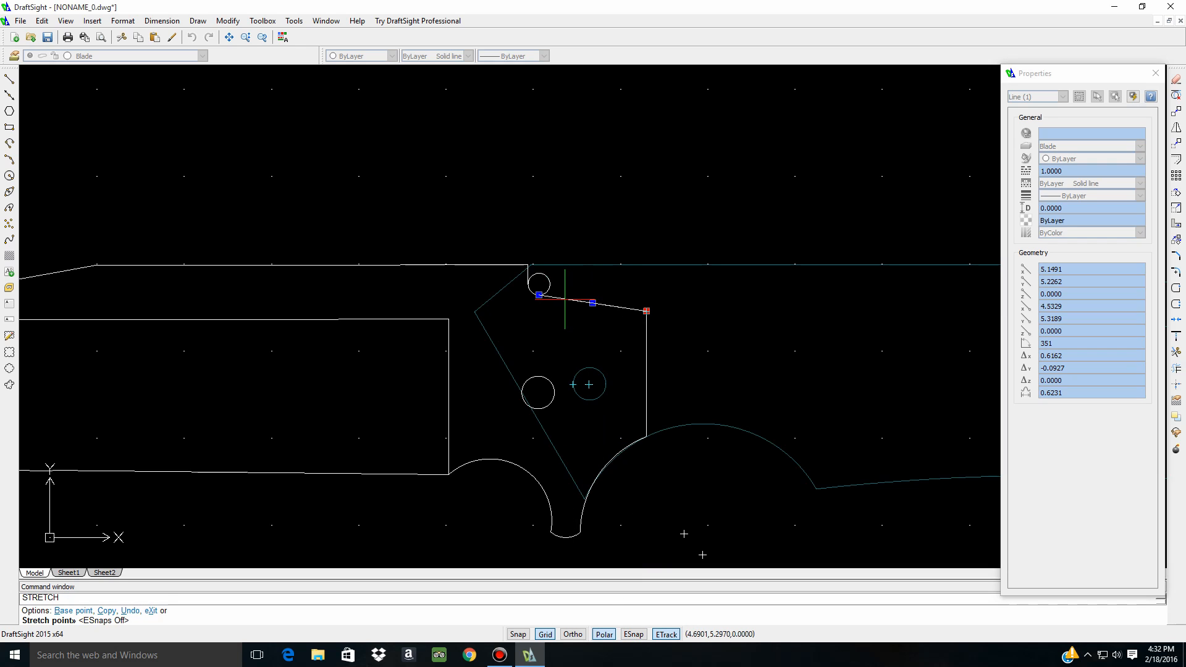
pyautogui.press('Escape')
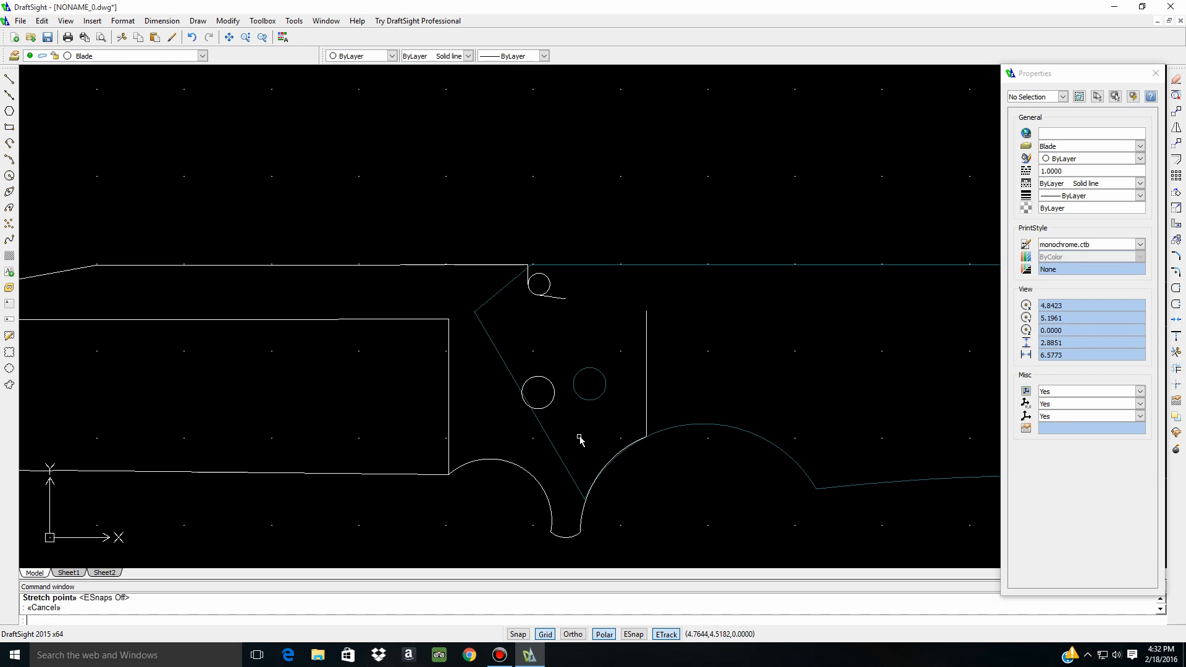
# Stretch the rear end of the shortened sloped line slightly rearward, to about X 4.78, Y 5.30
pyautogui.click(573, 300)
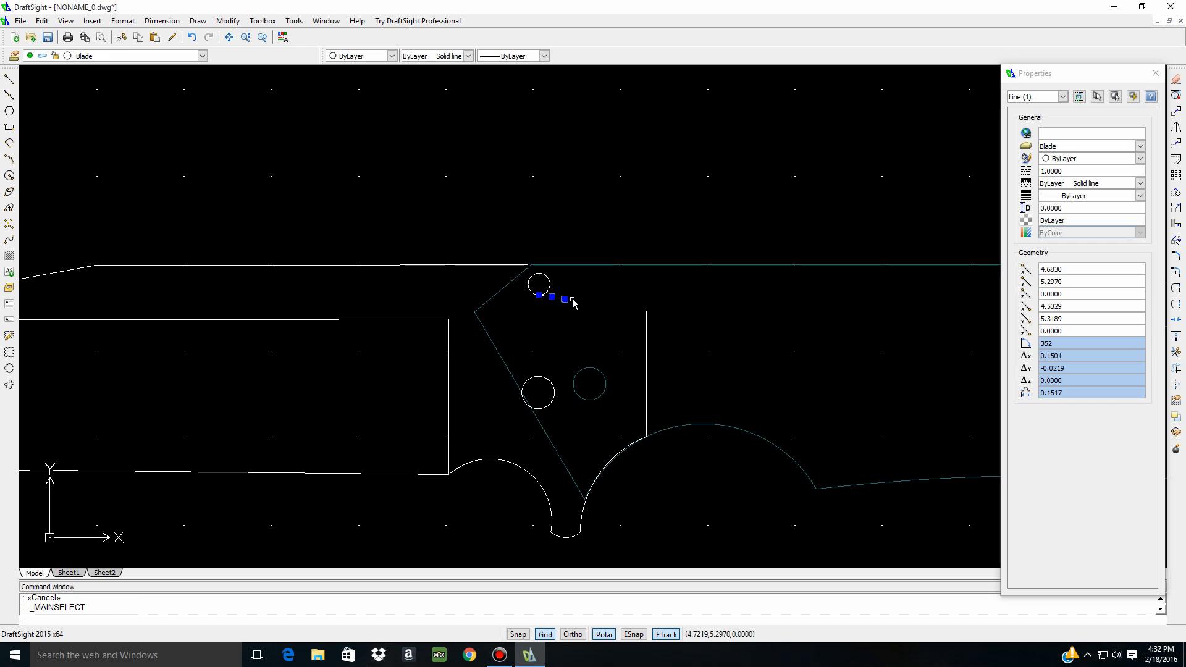
pyautogui.click(570, 302)
pyautogui.click(568, 303)
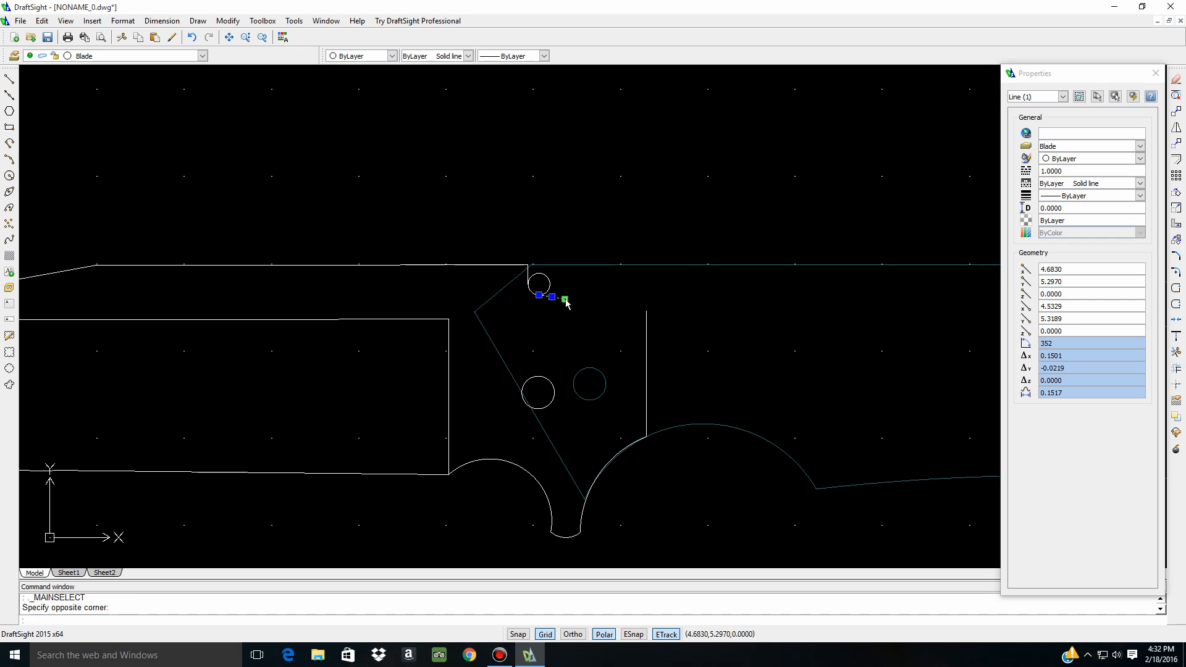
pyautogui.click(566, 300)
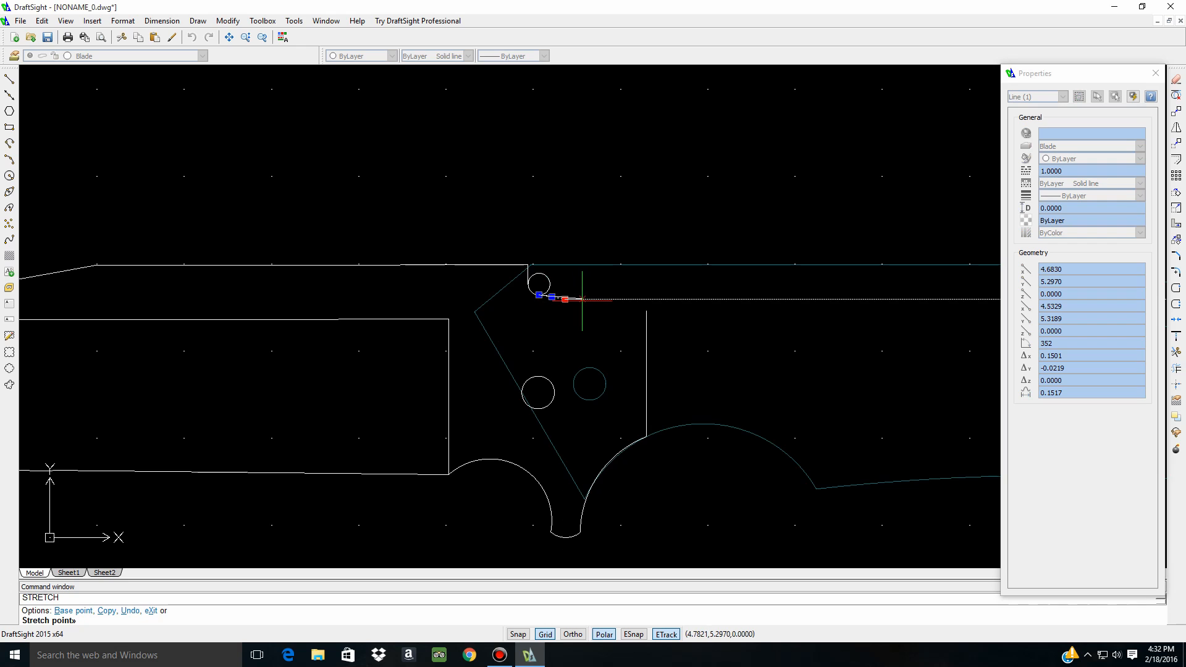
pyautogui.press('Escape')
pyautogui.press('Escape')
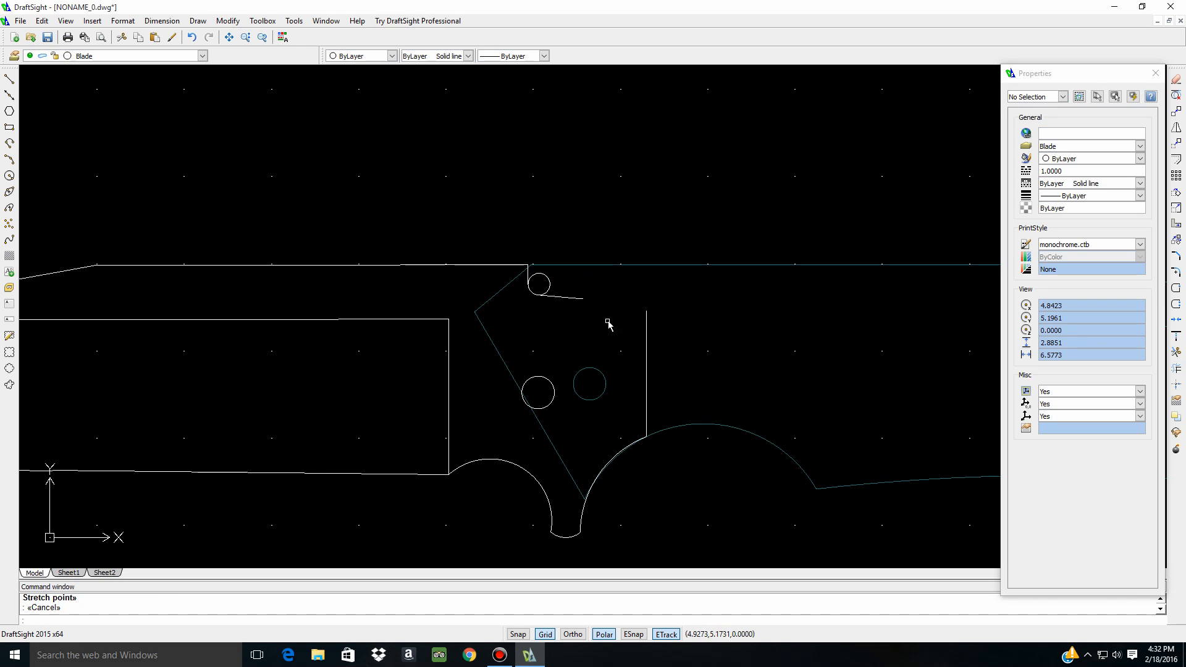
# Move the vertical rear line forward to X of about 4.91, beside the handle's circle
pyautogui.click(646, 364)
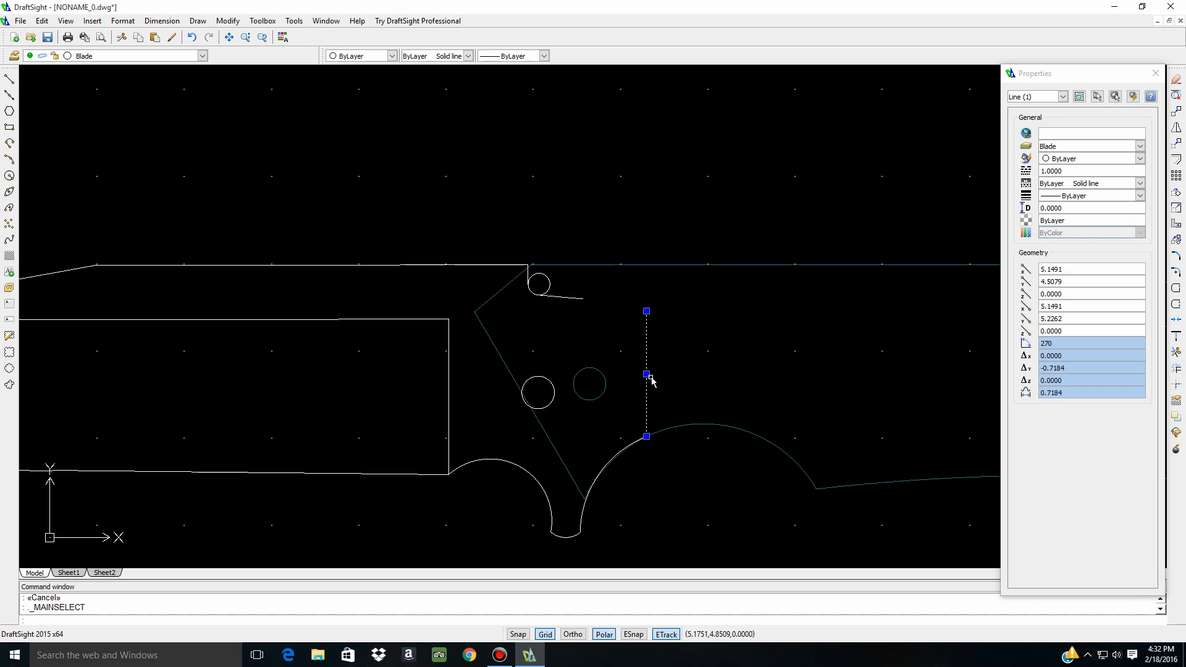
pyautogui.click(646, 374)
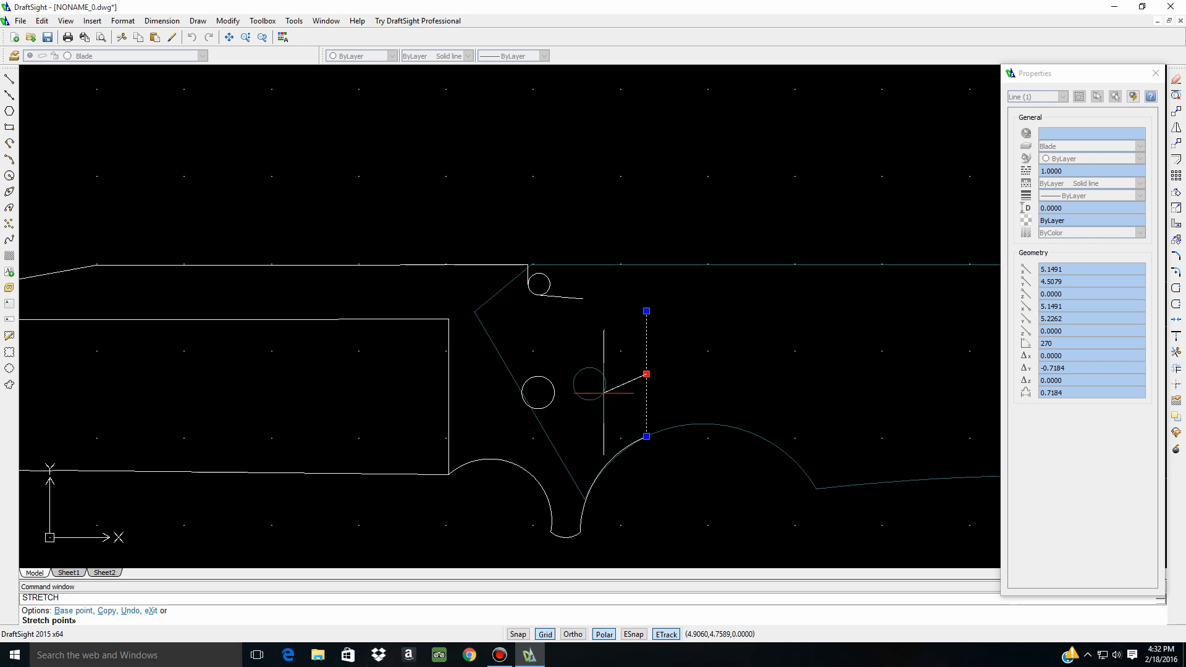
pyautogui.press('Escape')
pyautogui.press('Escape')
# With entity snaps turned on, stretch the lower end of the vertical rear line down past the finger-guard arc, to about Y 4.05
pyautogui.click(601, 452)
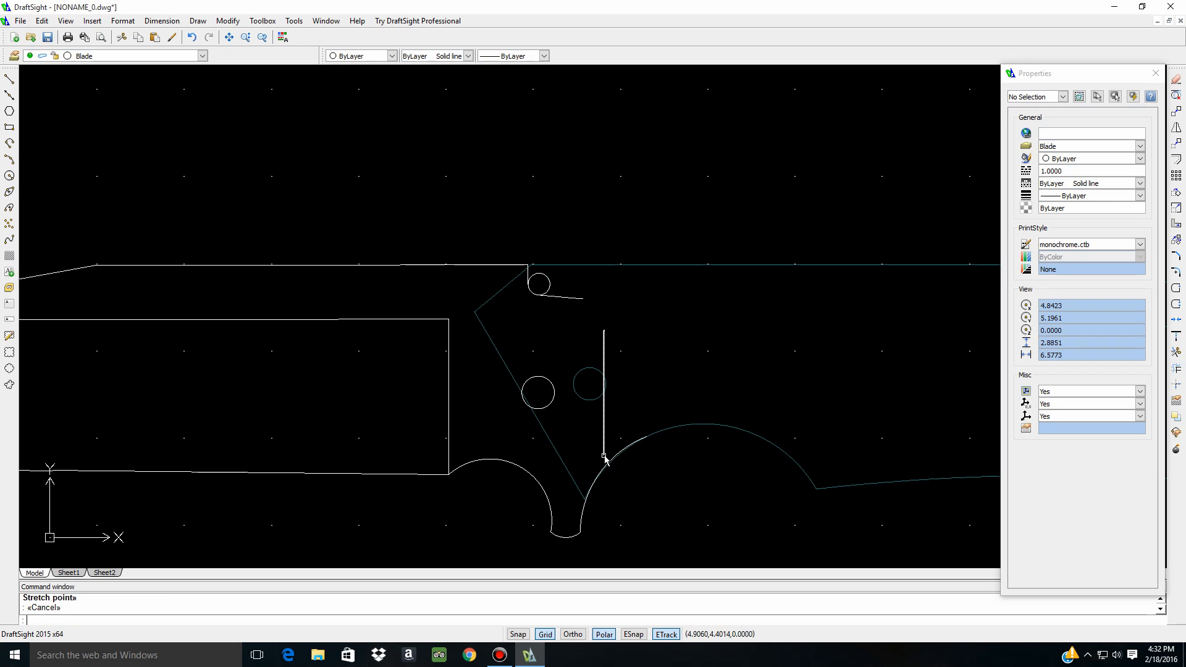
pyautogui.click(604, 456)
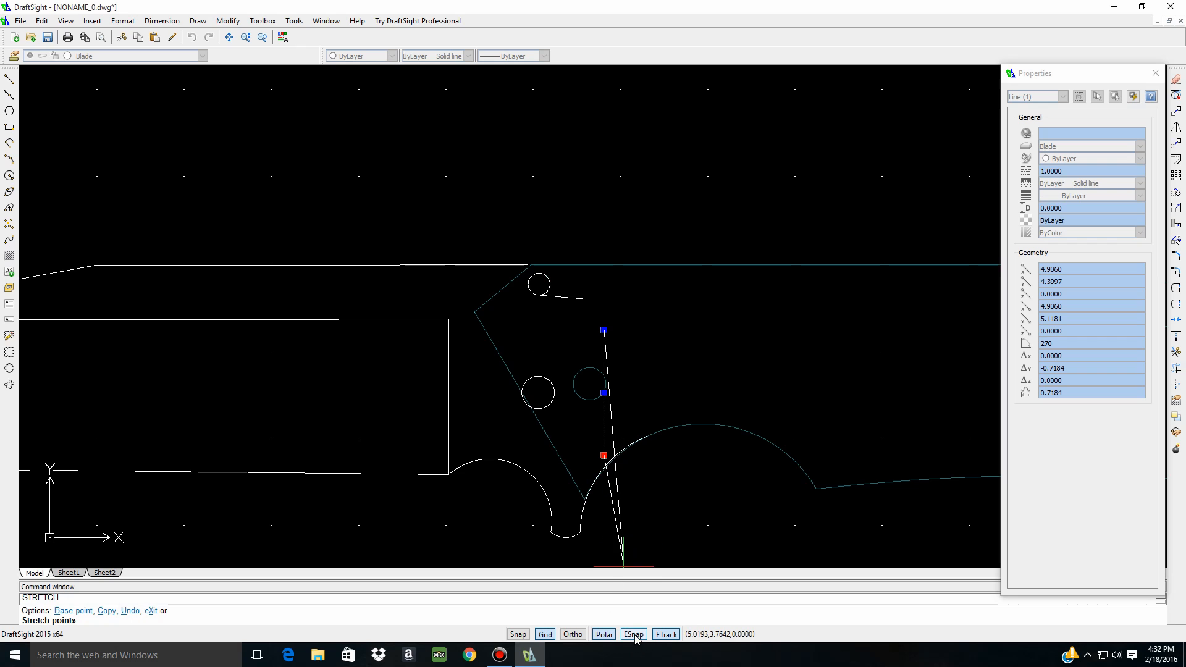
pyautogui.press('F3')
pyautogui.scroll(1, 635, 489)
pyautogui.scroll(2, 635, 489)
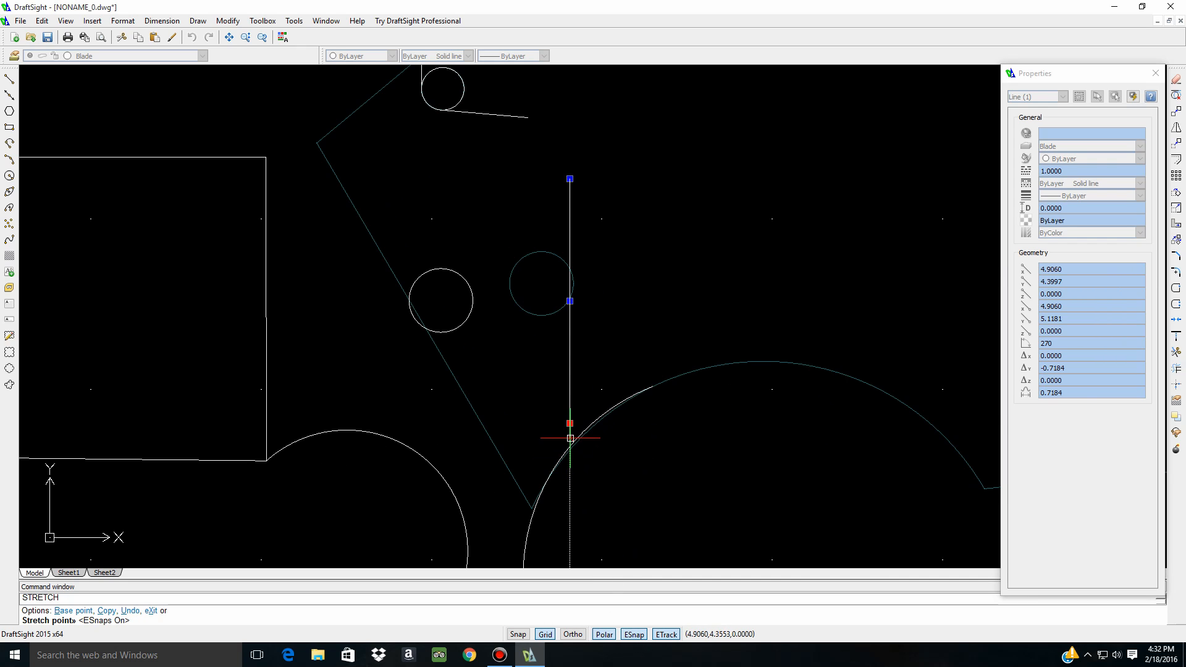
pyautogui.scroll(3, 563, 469)
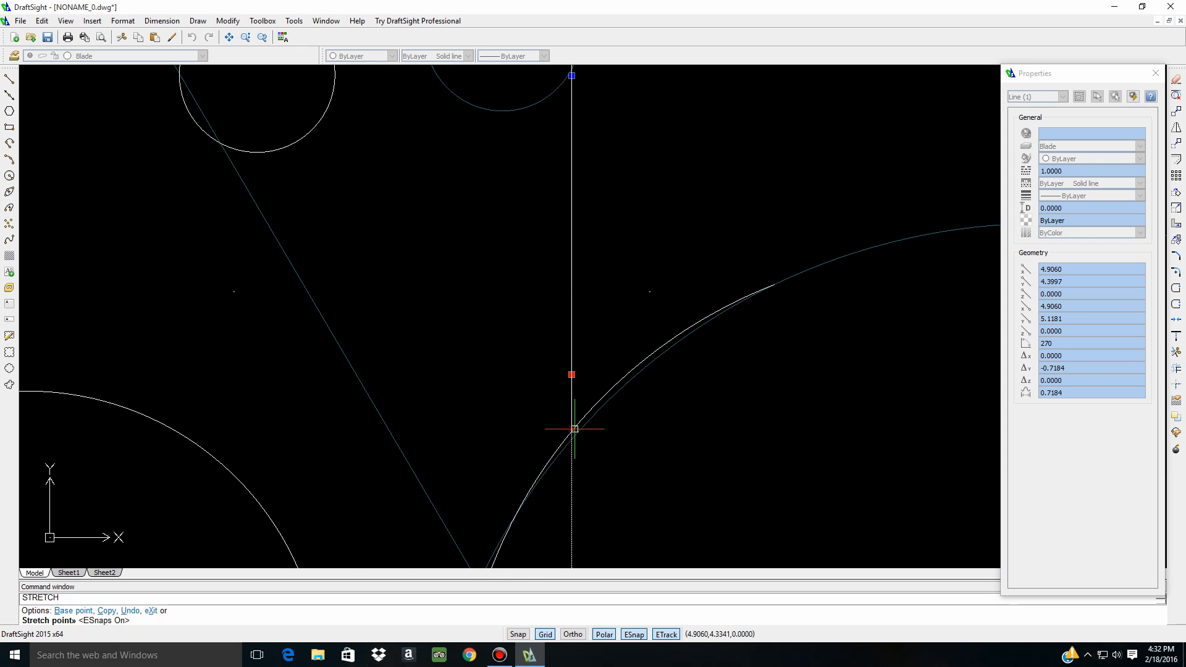
pyautogui.scroll(-3, 566, 488)
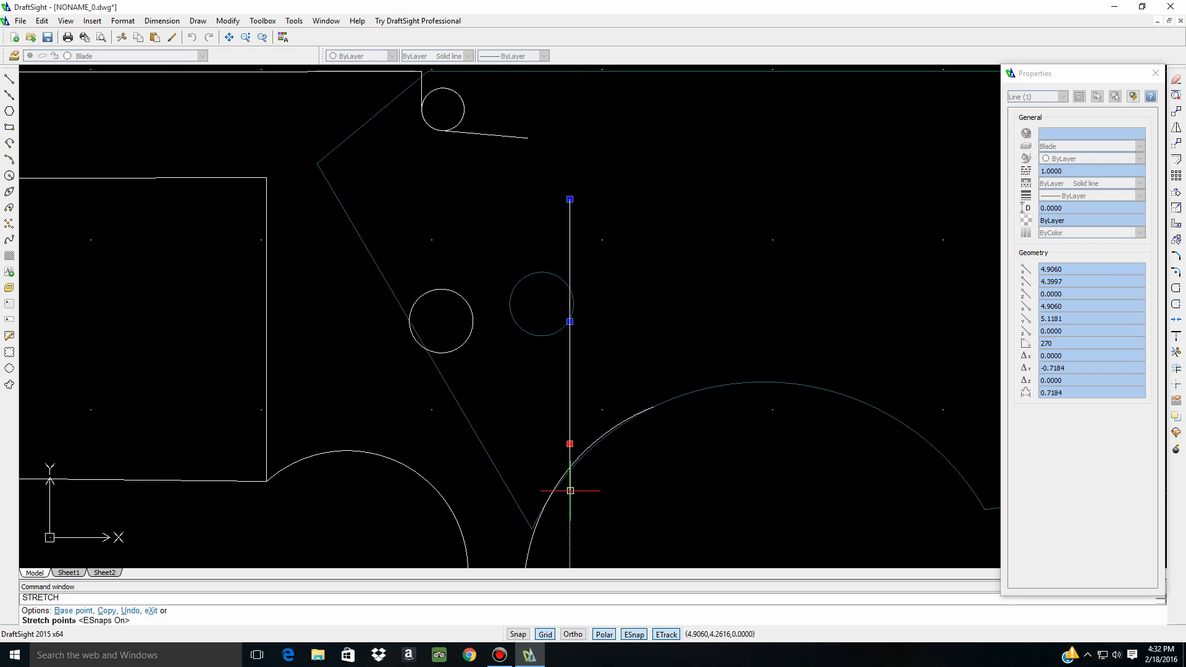
pyautogui.scroll(-3, 567, 488)
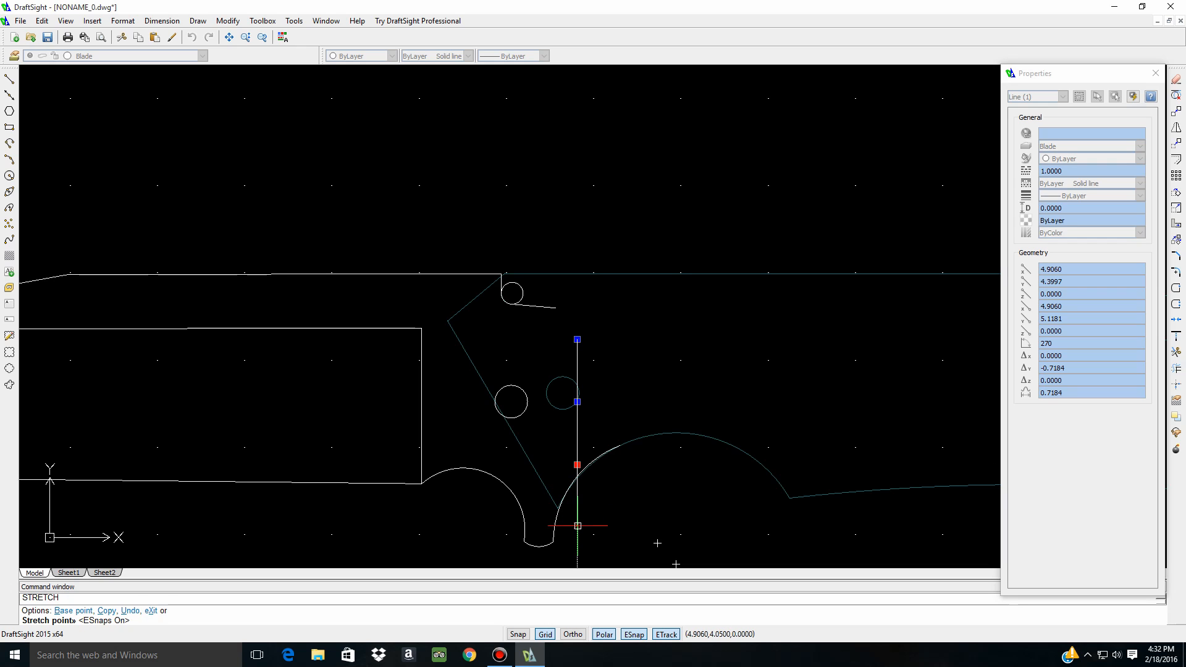
pyautogui.press('Escape')
pyautogui.press('Escape')
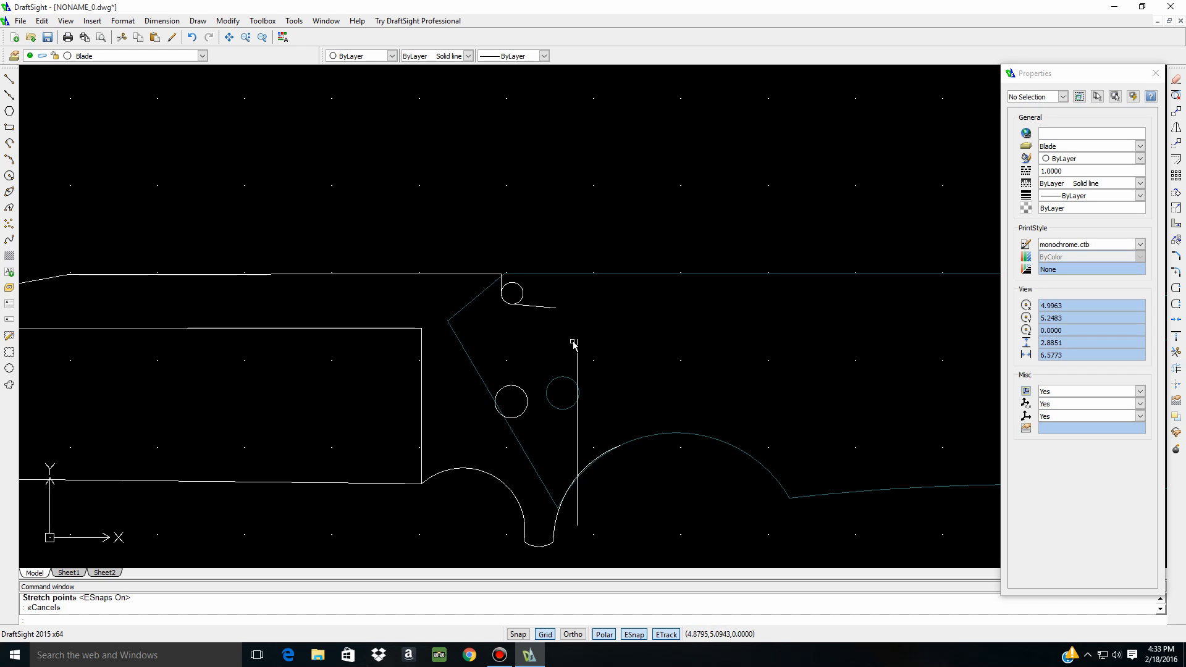
# Stretch the rear end of the sloped line below the small circle onto the upper end of the vertical rear line
pyautogui.click(553, 310)
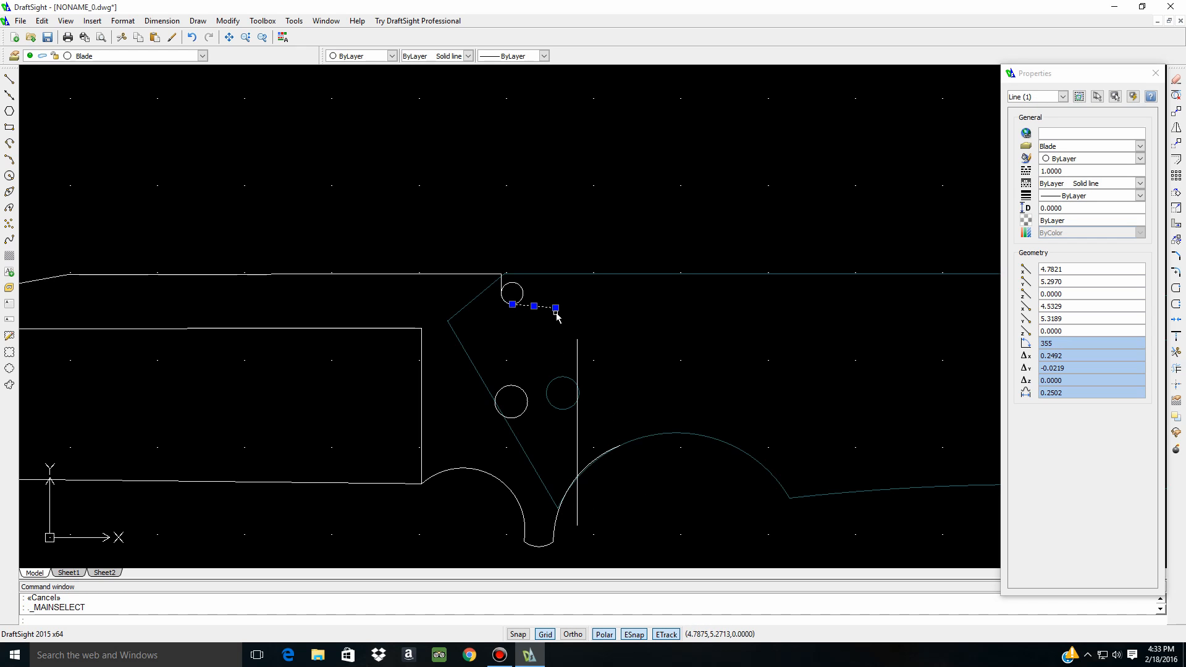
pyautogui.click(555, 307)
pyautogui.press('Escape')
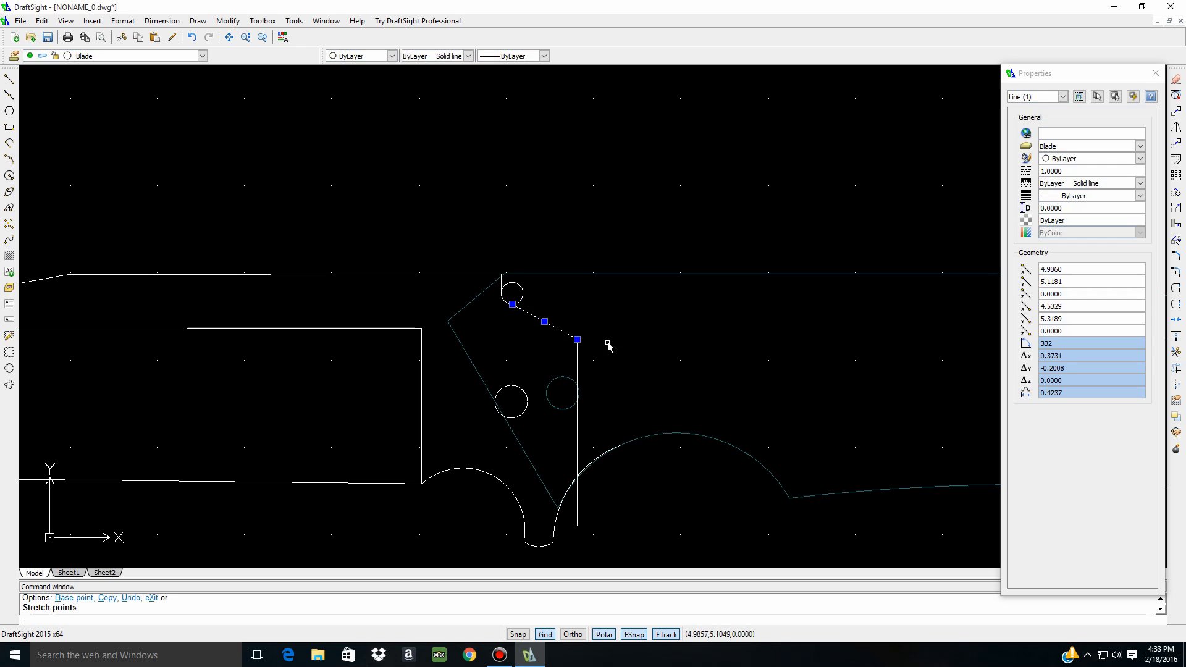
pyautogui.press('Escape')
pyautogui.scroll(-2, 547, 435)
pyautogui.scroll(2, 592, 404)
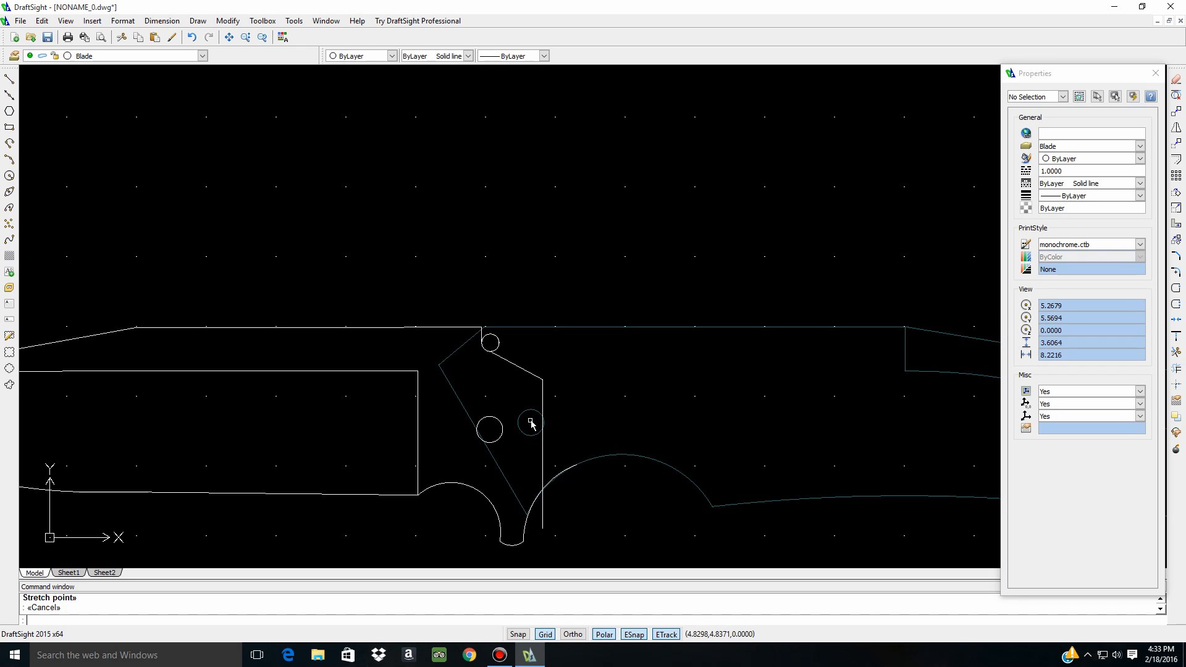
# Lock the Blade layer, unlock the Handle layer, and make Handle the active layer
pyautogui.scroll(-3, 680, 441)
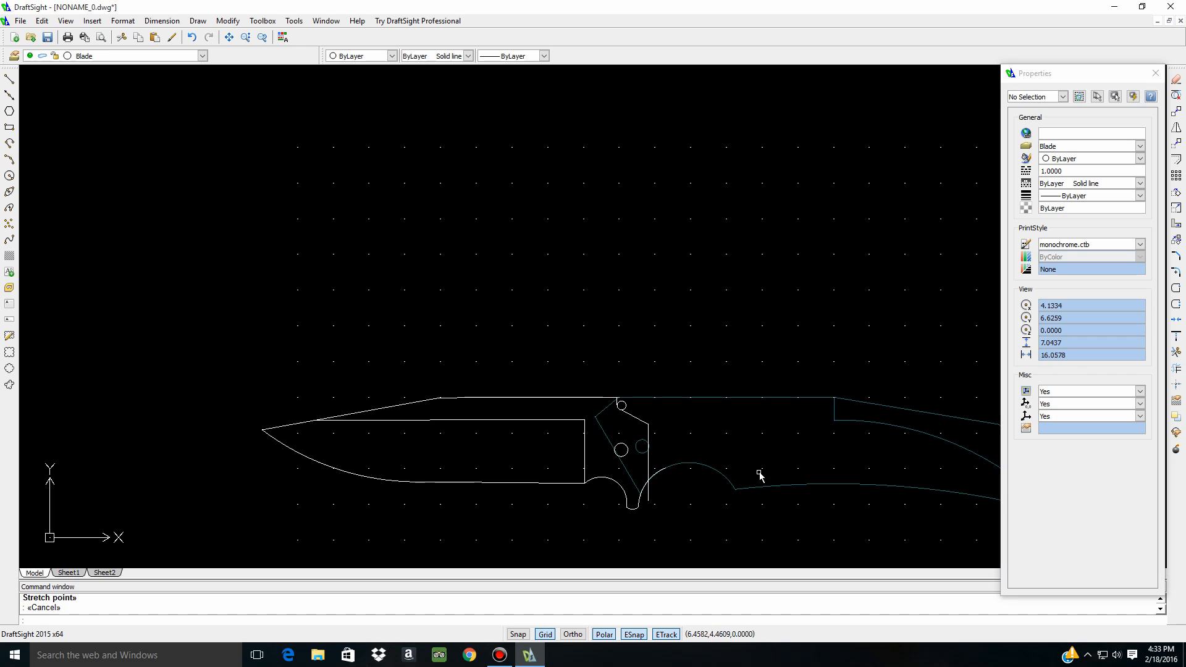
pyautogui.scroll(2, 508, 446)
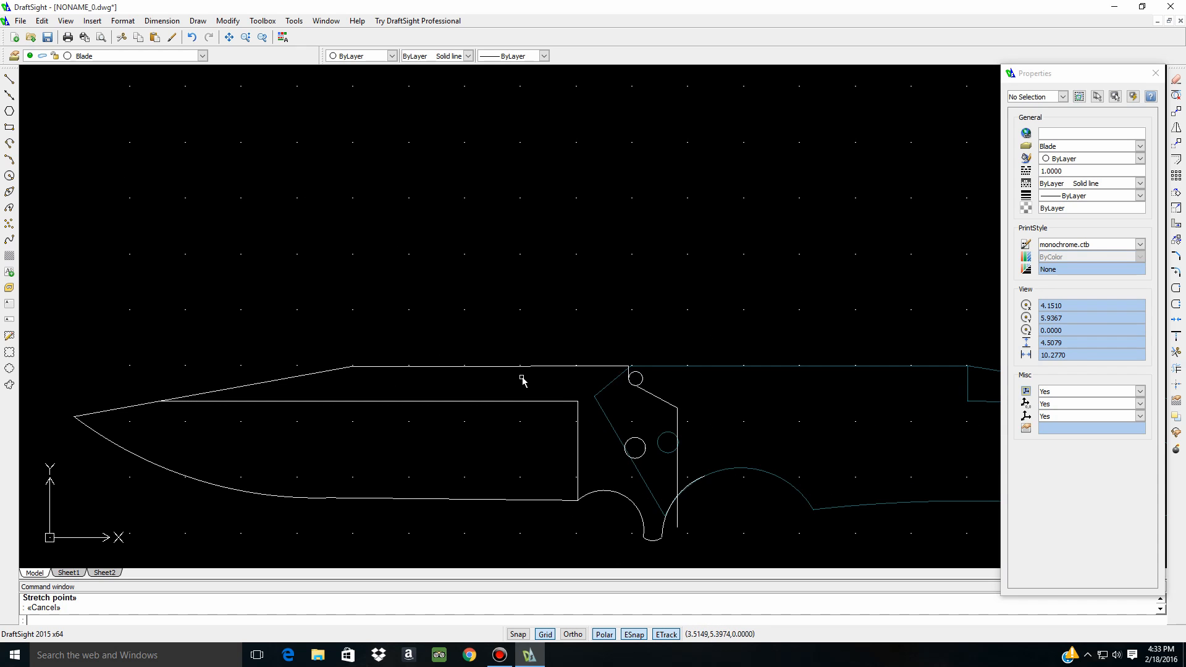
pyautogui.press('Escape')
pyautogui.click(202, 56)
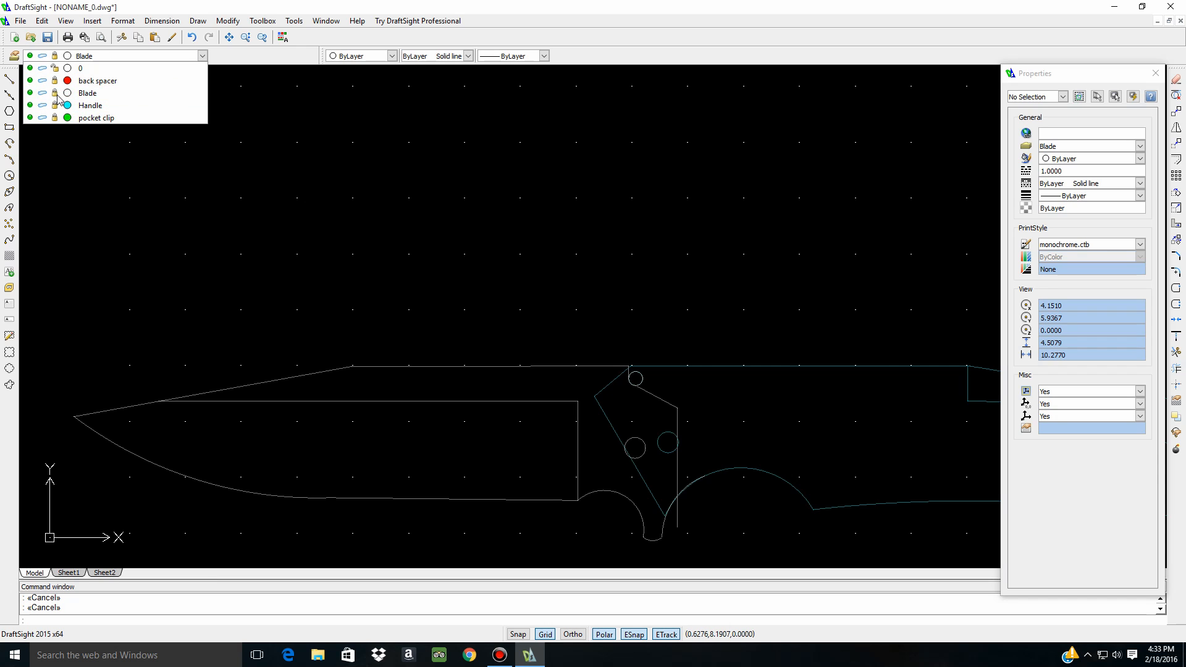
pyautogui.click(54, 106)
pyautogui.click(79, 105)
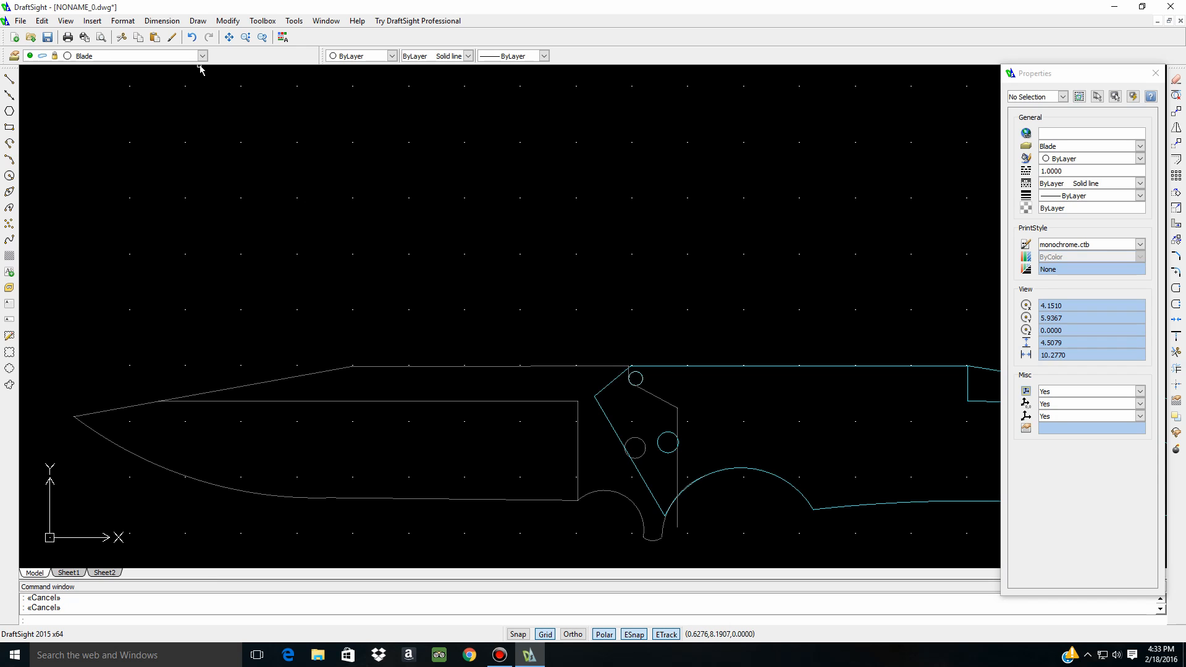
# With entity snaps off, draw connected lines from the handle's finger arc at about X 5.05, up to Y 4.87, across to X 7.62, down to Y 4.00
pyautogui.scroll(-5, 223, 336)
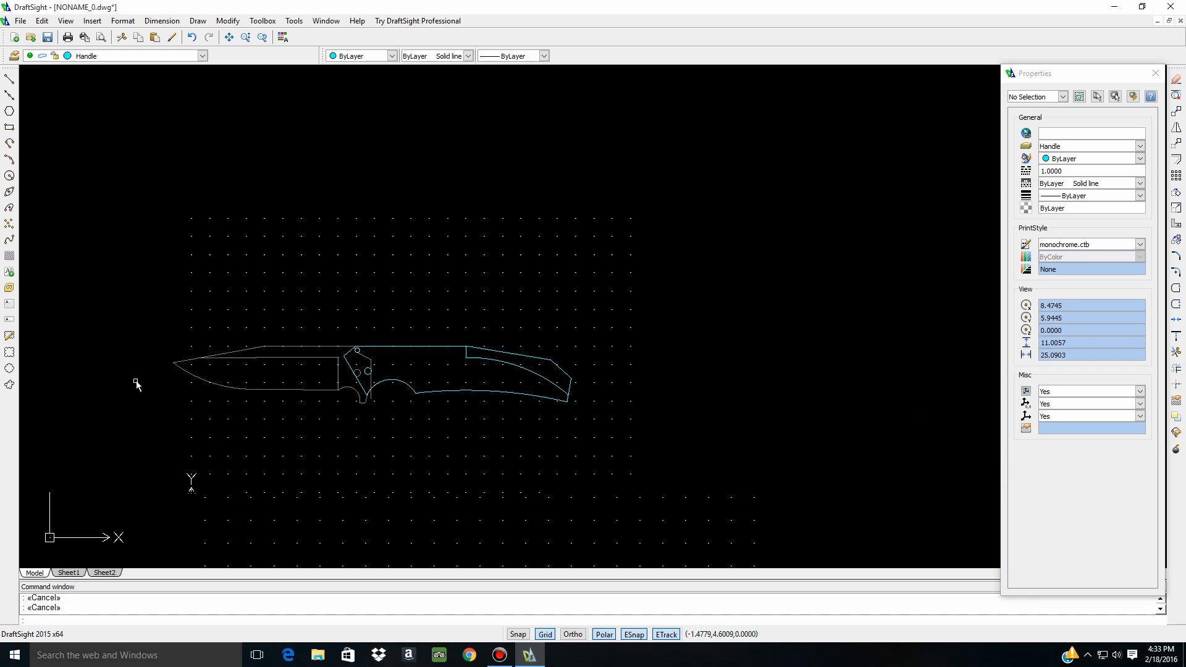
pyautogui.scroll(3, 599, 441)
pyautogui.scroll(-1, 571, 354)
pyautogui.scroll(-1, 868, 334)
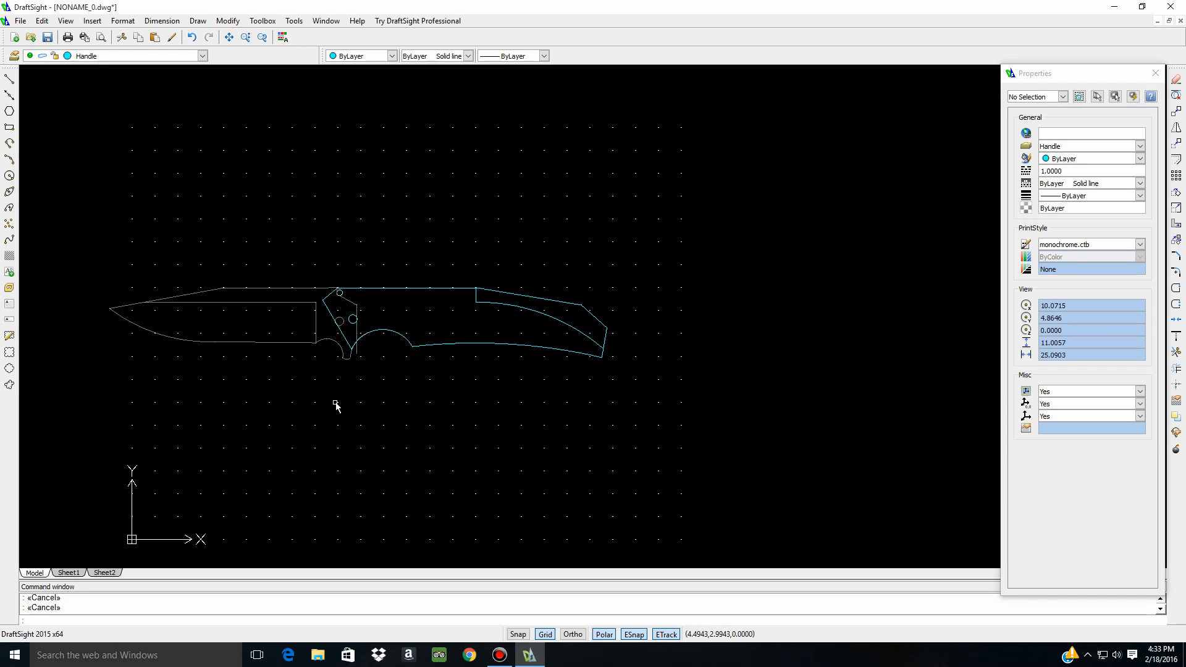
pyautogui.scroll(3, 368, 396)
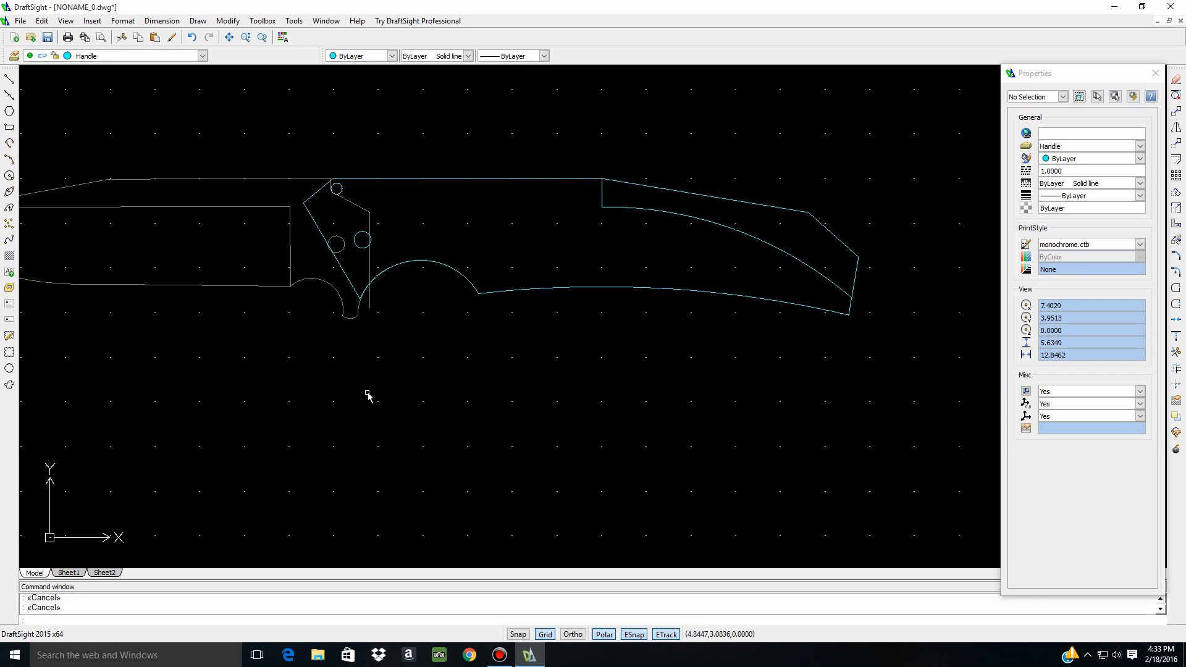
pyautogui.click(10, 79)
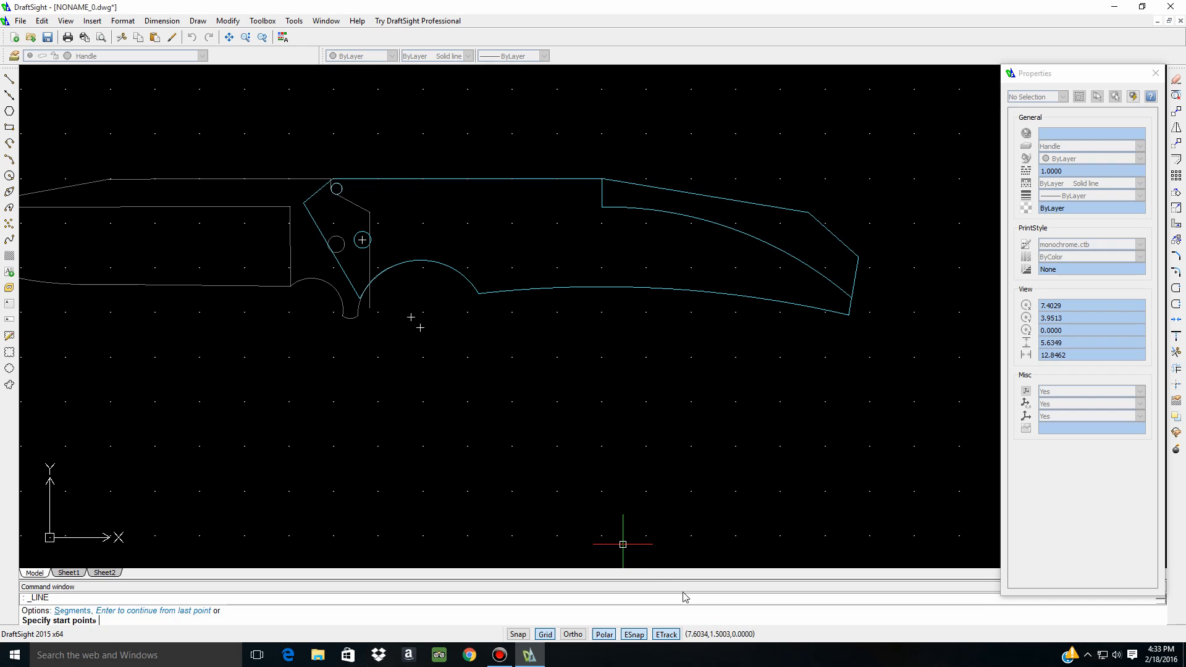
pyautogui.click(643, 636)
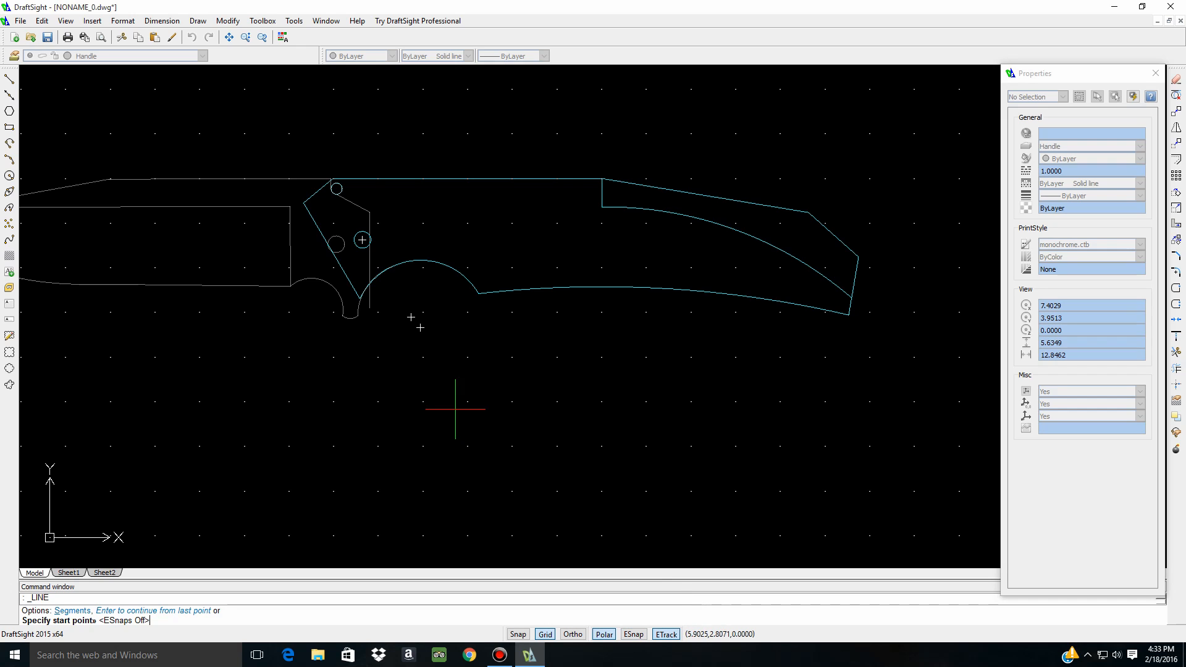
pyautogui.click(382, 282)
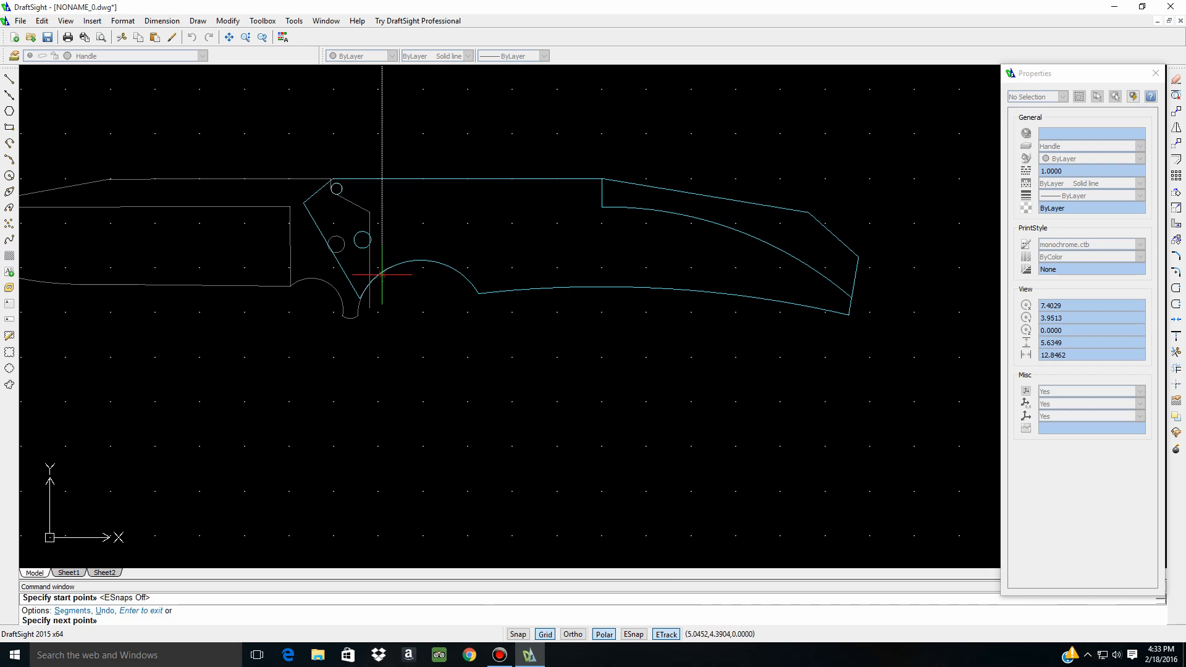
pyautogui.click(382, 235)
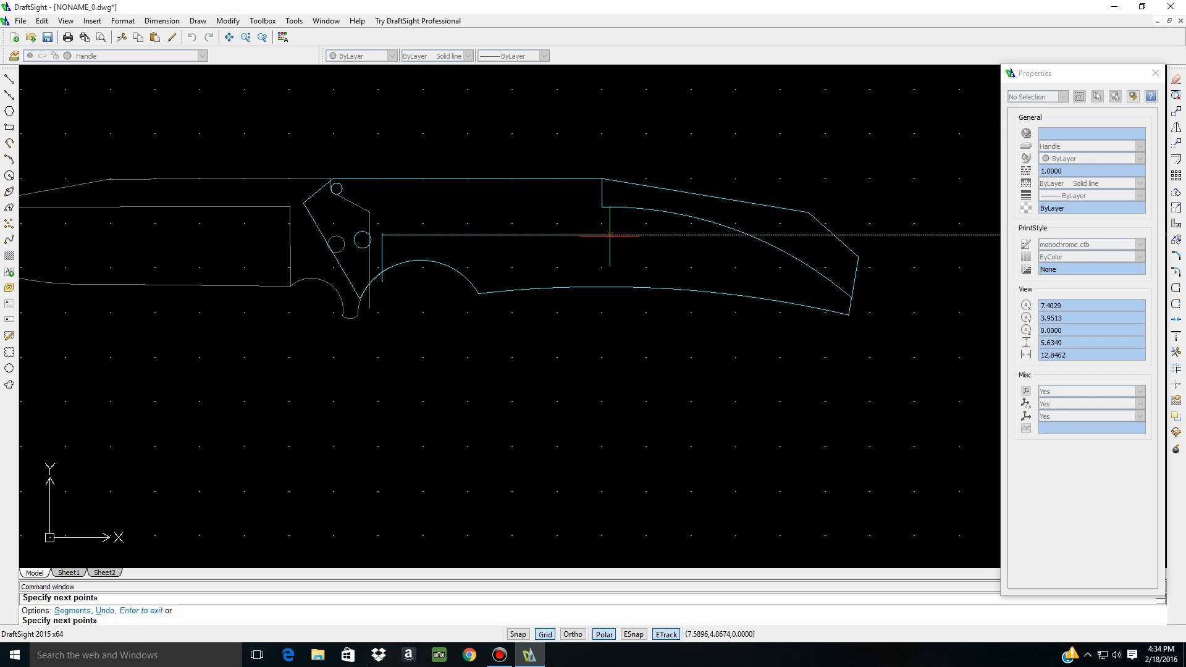
pyautogui.click(612, 235)
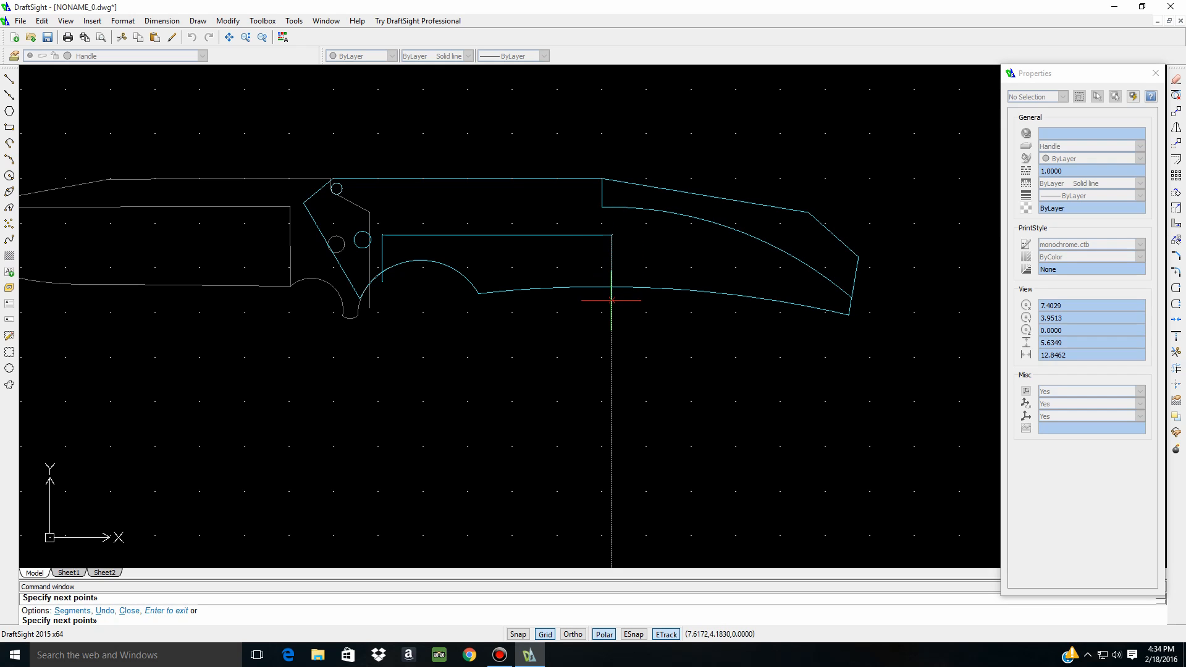
pyautogui.click(610, 312)
pyautogui.press('Escape')
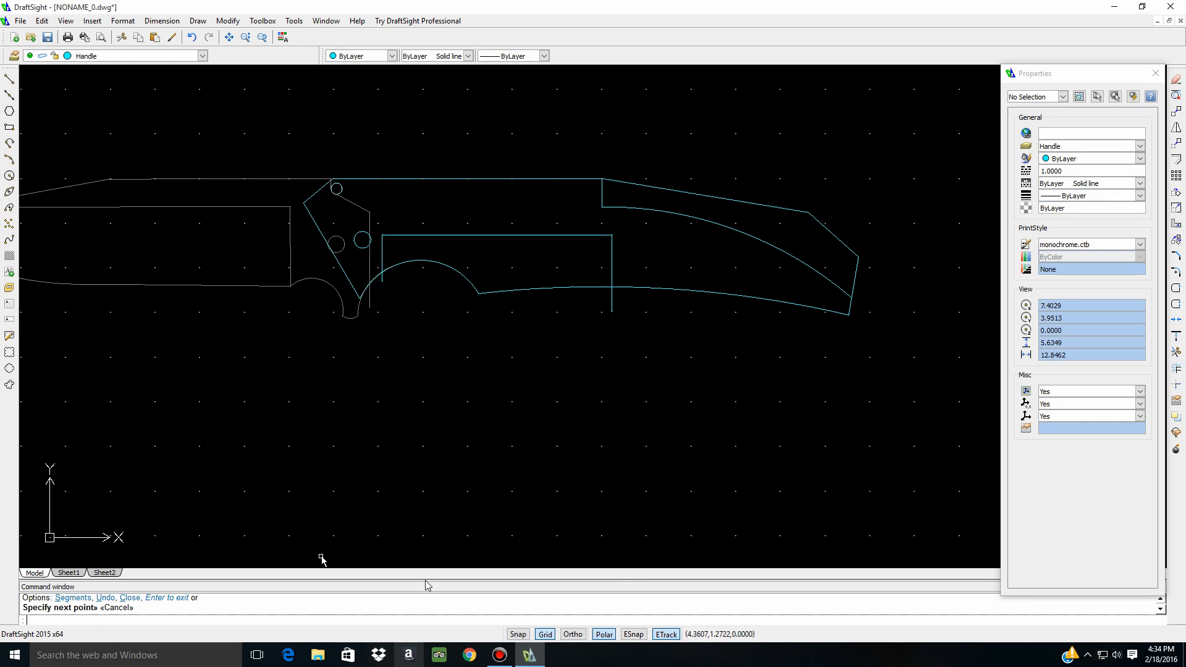
# With entity snaps on, draw a line from the new rear upper corner about 0.56 rearward, continuing vertically down past the handle's lower edge
pyautogui.click(11, 80)
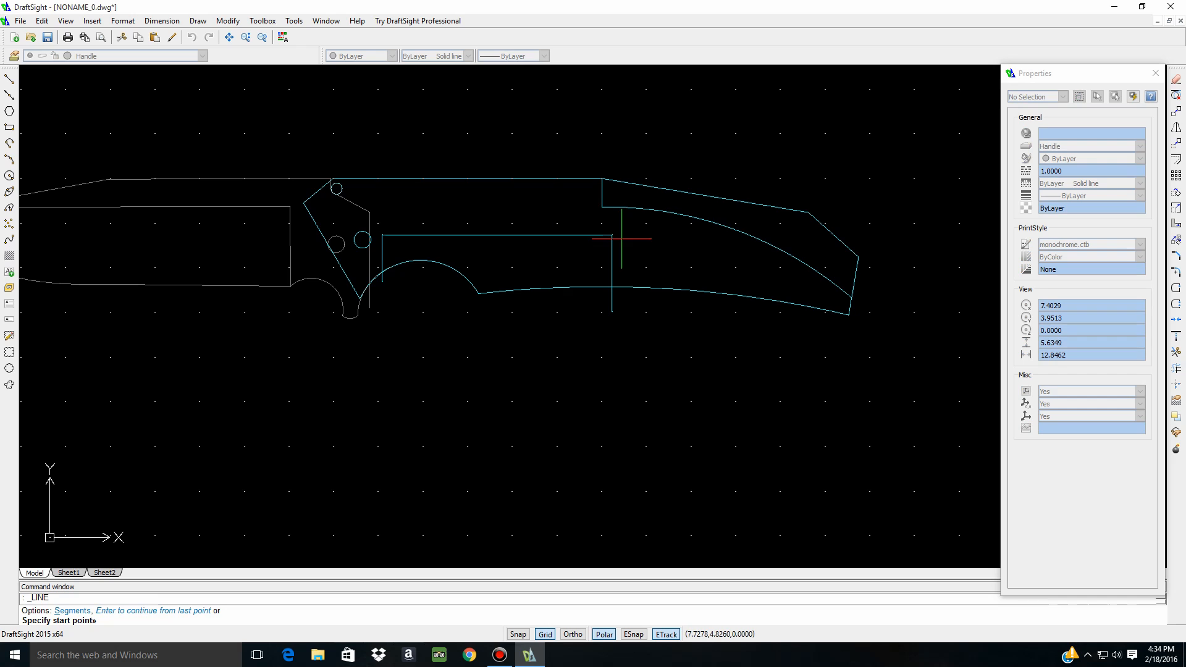
pyautogui.click(633, 635)
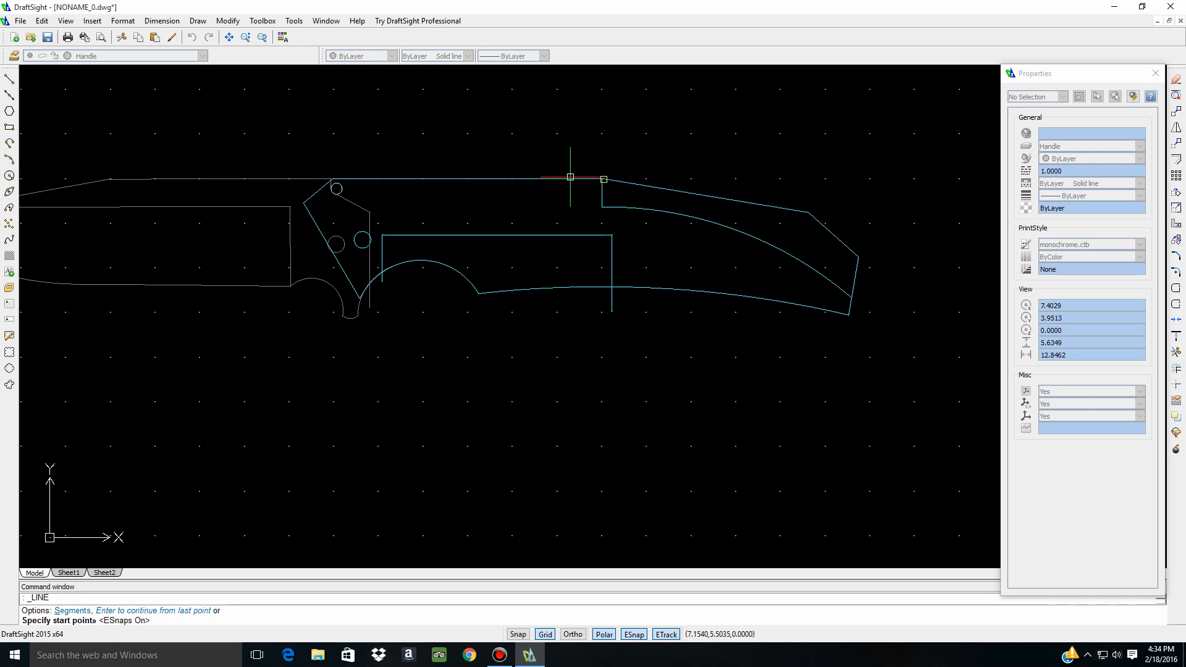
pyautogui.click(611, 235)
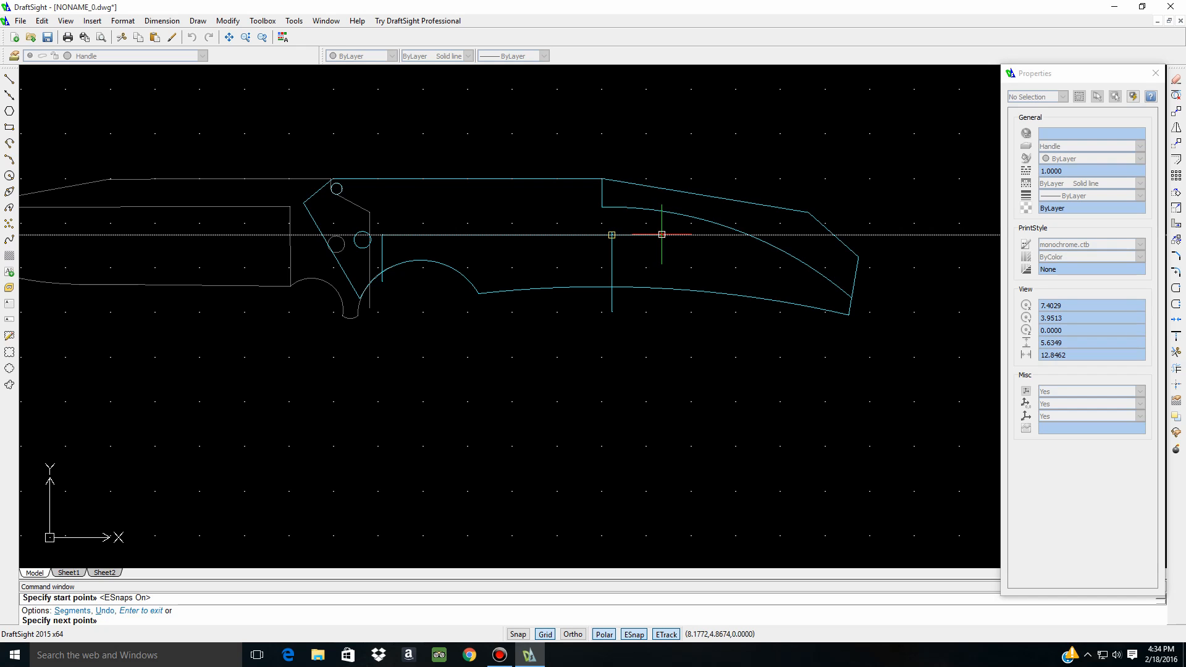
pyautogui.click(661, 235)
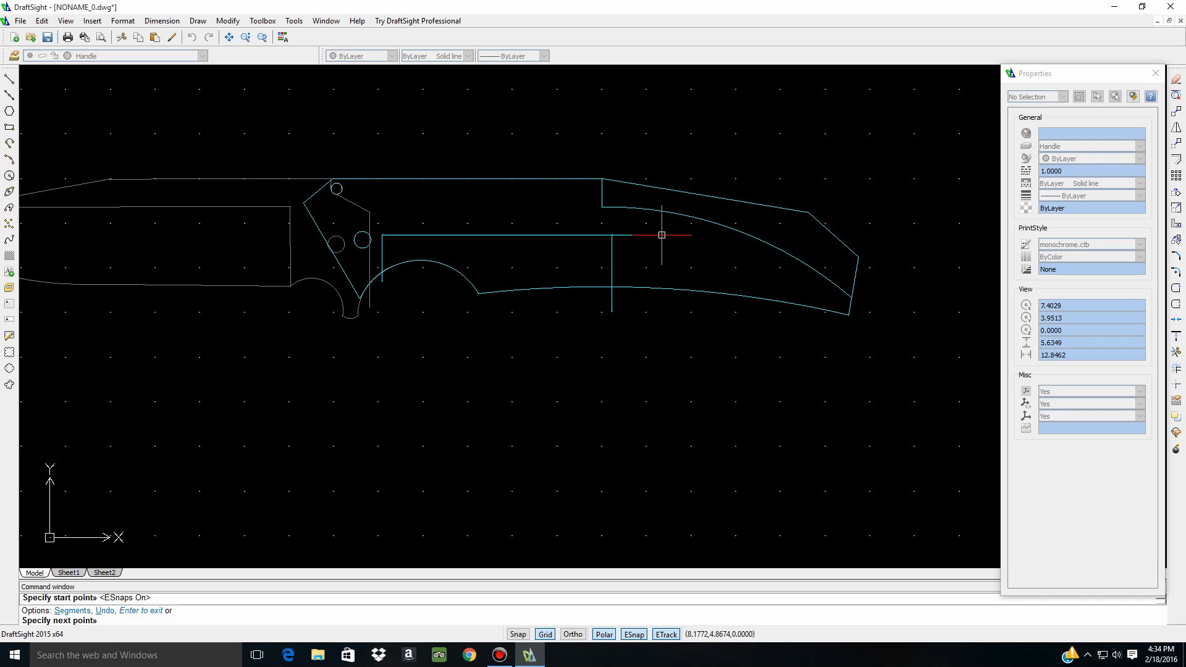
pyautogui.click(661, 312)
pyautogui.press('Escape')
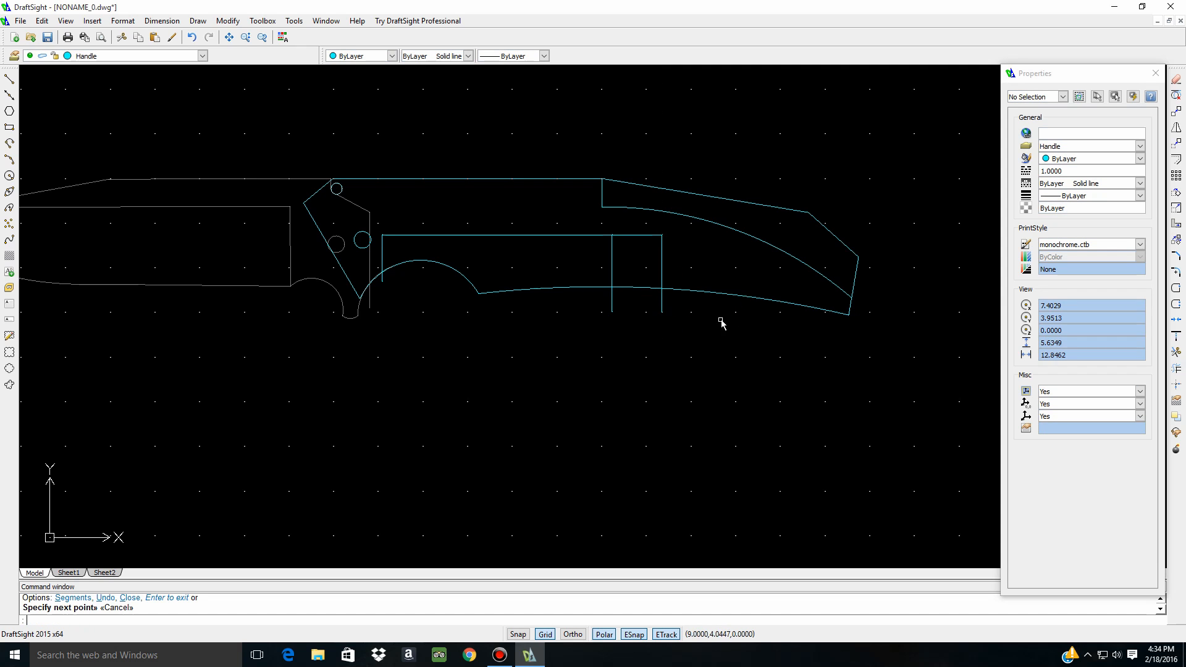
# Delete the inner vertical line at about X 7.62, keeping the one farther rearward
pyautogui.scroll(-4, 899, 344)
pyautogui.scroll(1, 658, 318)
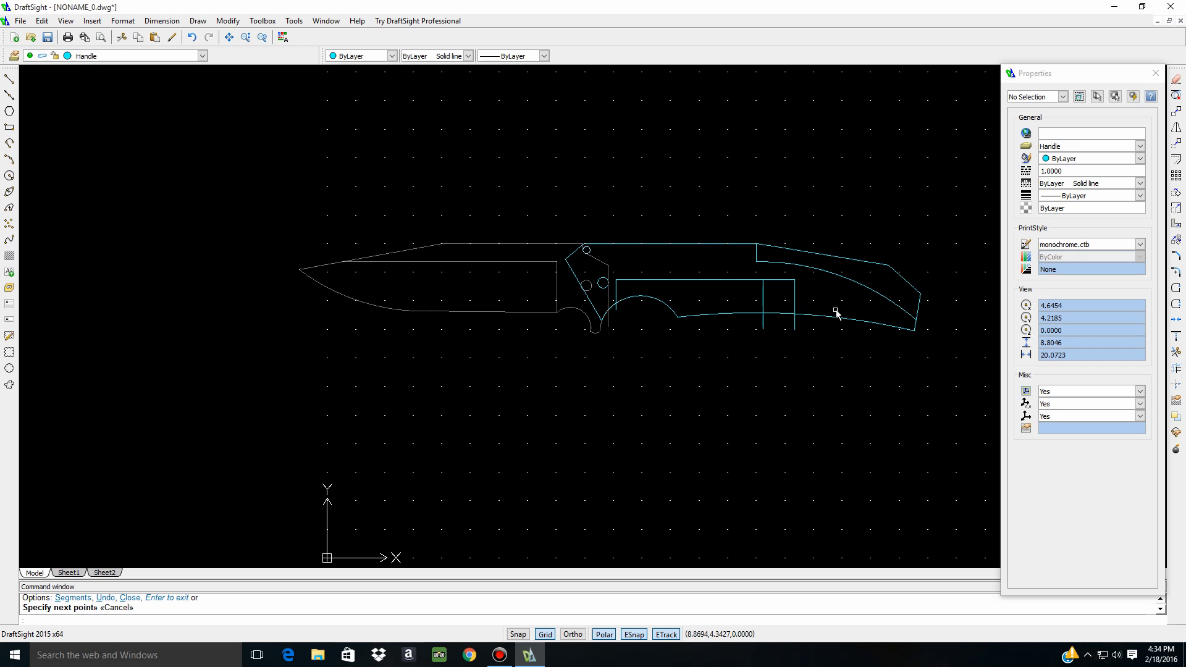
pyautogui.click(764, 305)
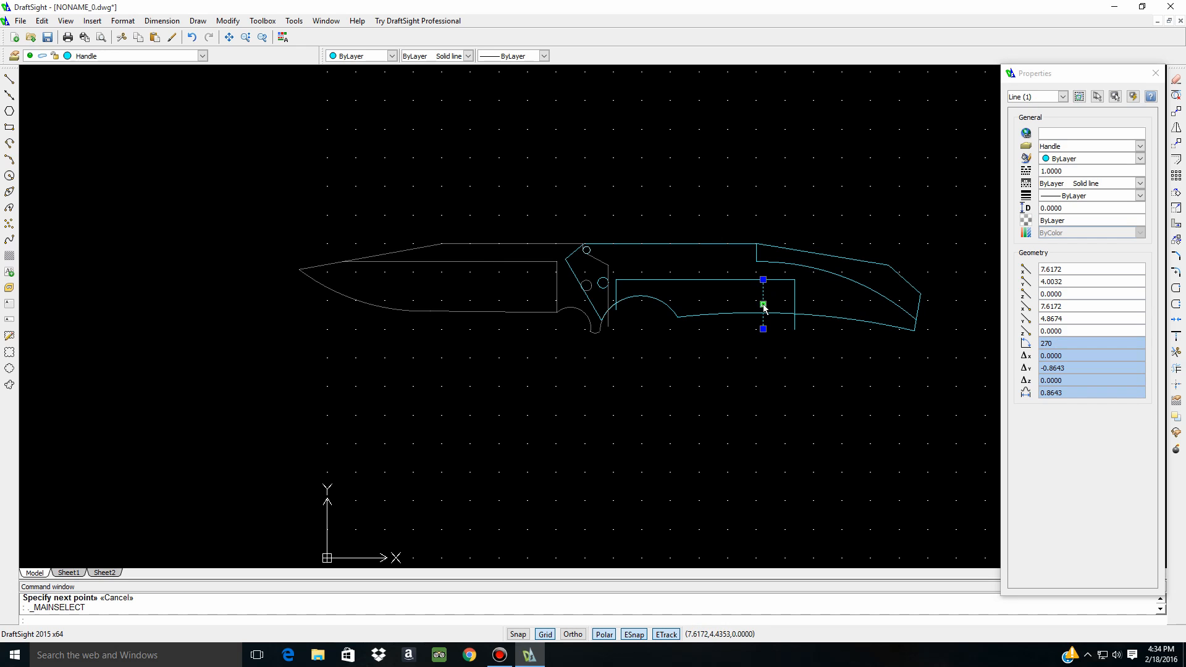
pyautogui.click(1176, 81)
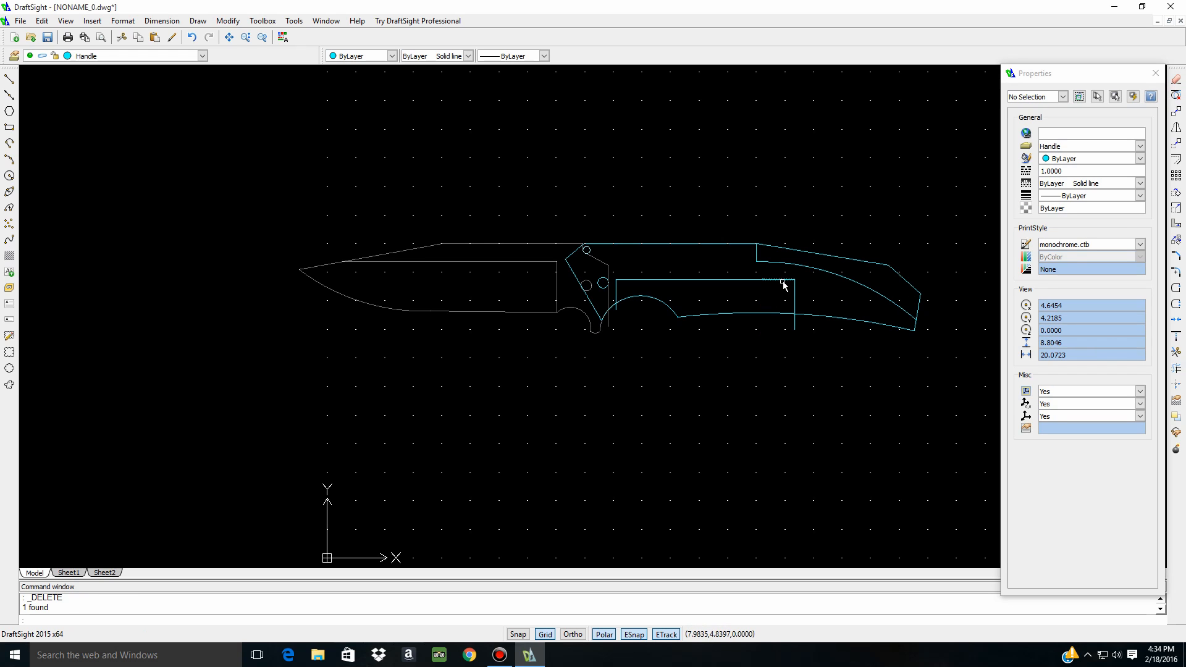
# Stretch the rear end of the short horizontal line inside the handle rearward to about X 8.63, making it about 1.02 long
pyautogui.scroll(3, 614, 374)
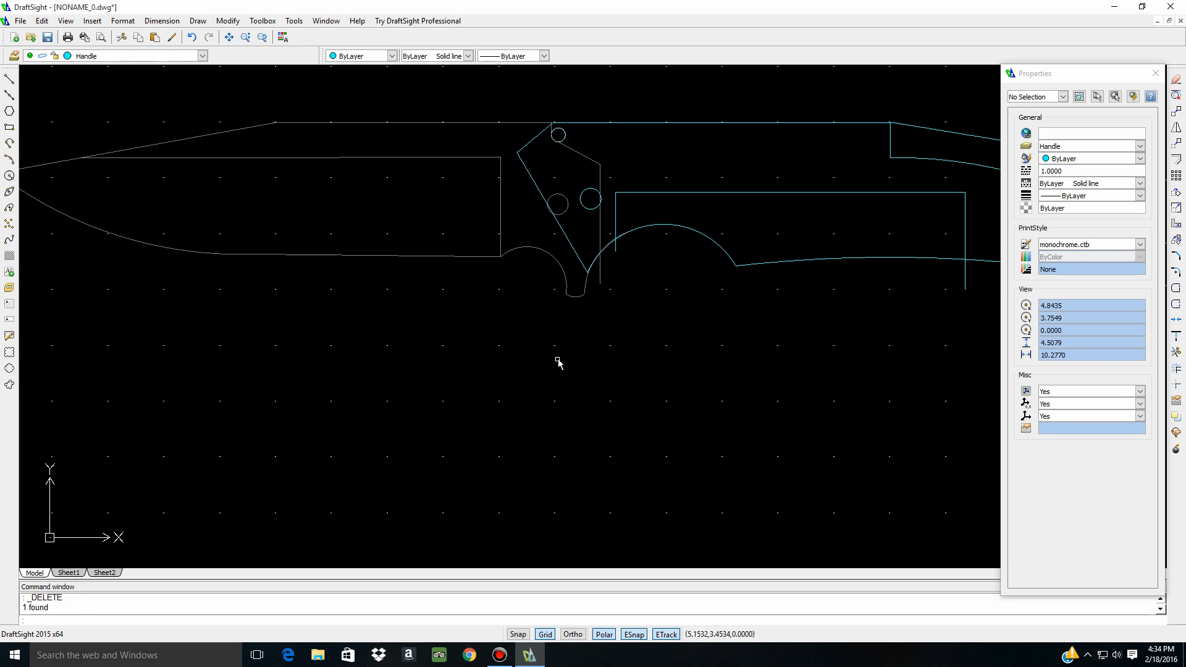
pyautogui.scroll(-3, 574, 363)
pyautogui.scroll(4, 696, 286)
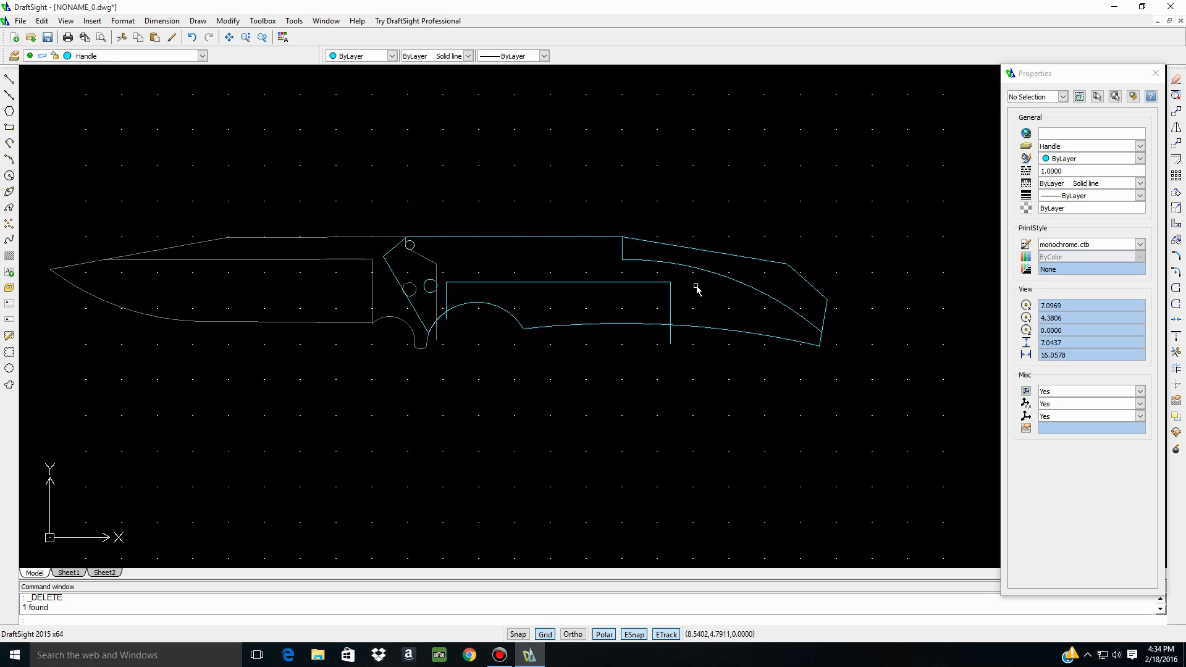
pyautogui.click(630, 280)
pyautogui.click(645, 280)
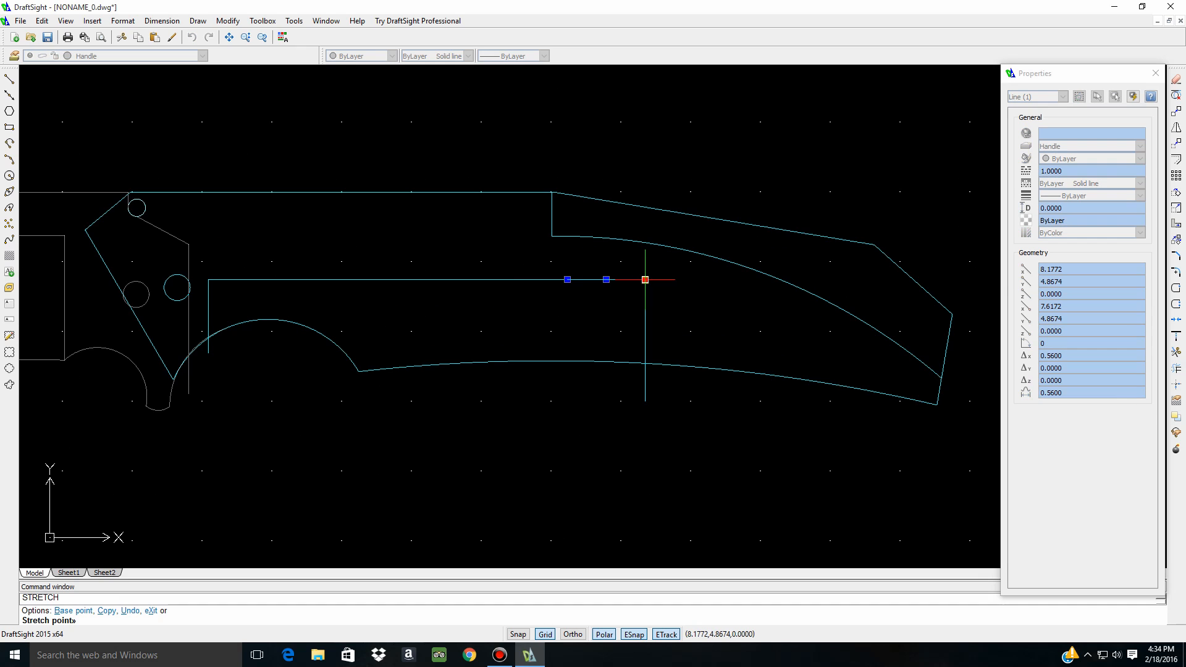
pyautogui.click(708, 280)
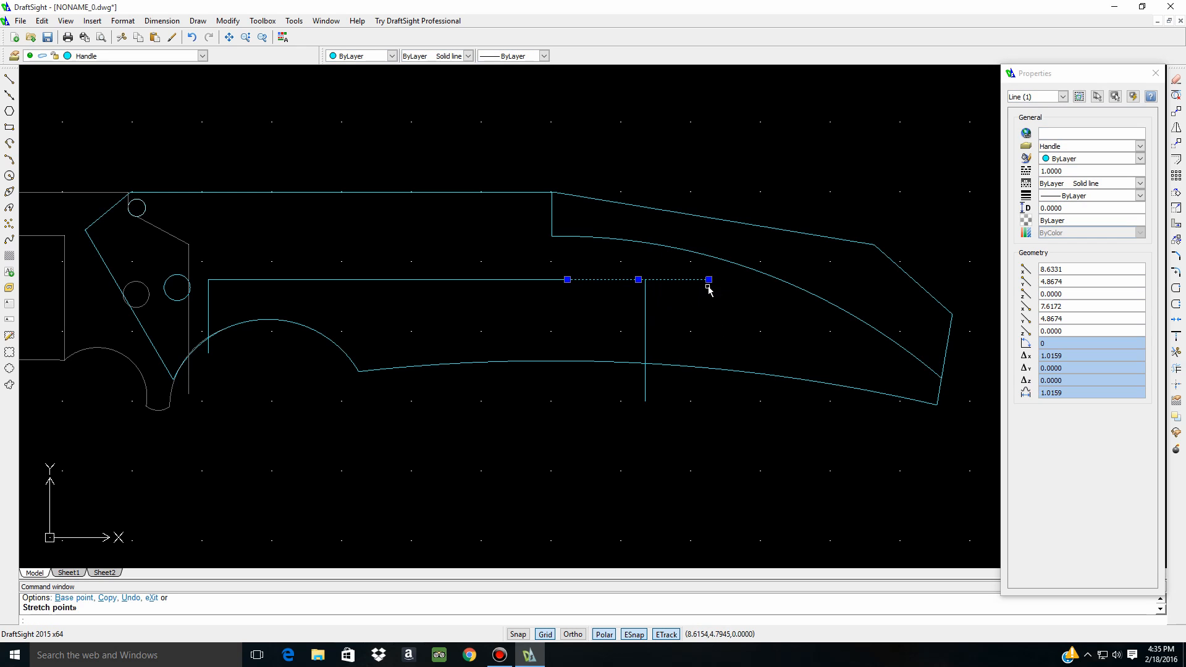
# Draw a vertical line from the horizontal inner line's rear end at about X 8.63 down past the handle's lower edge to about Y 3.97
pyautogui.press('Escape')
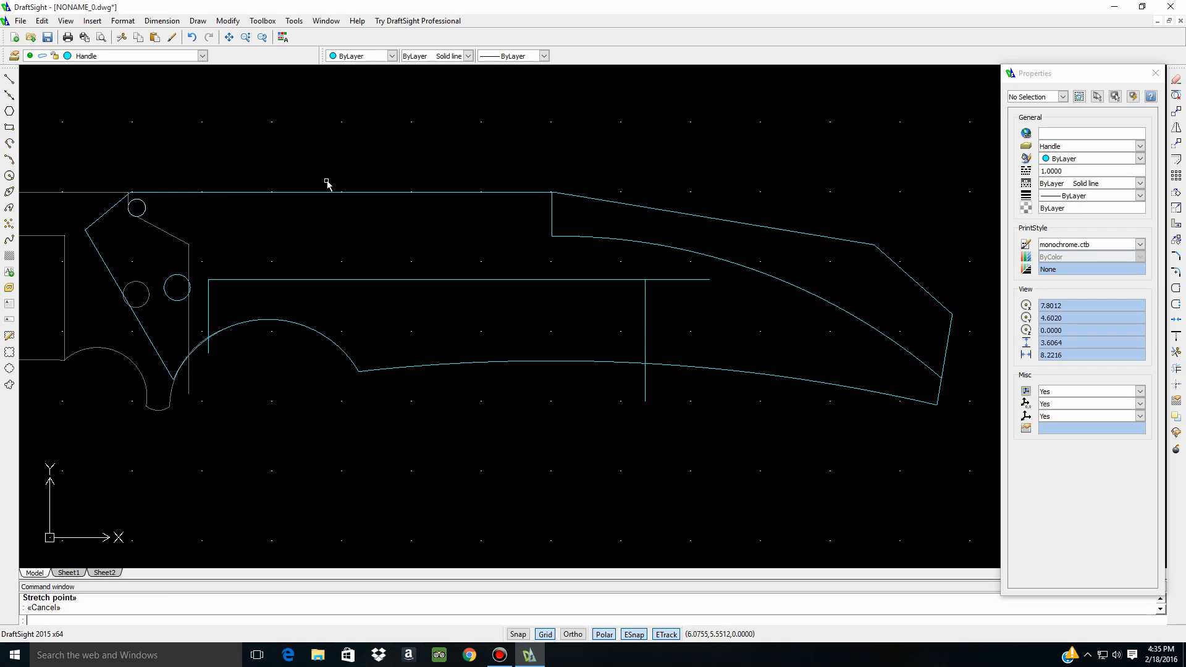
pyautogui.click(10, 79)
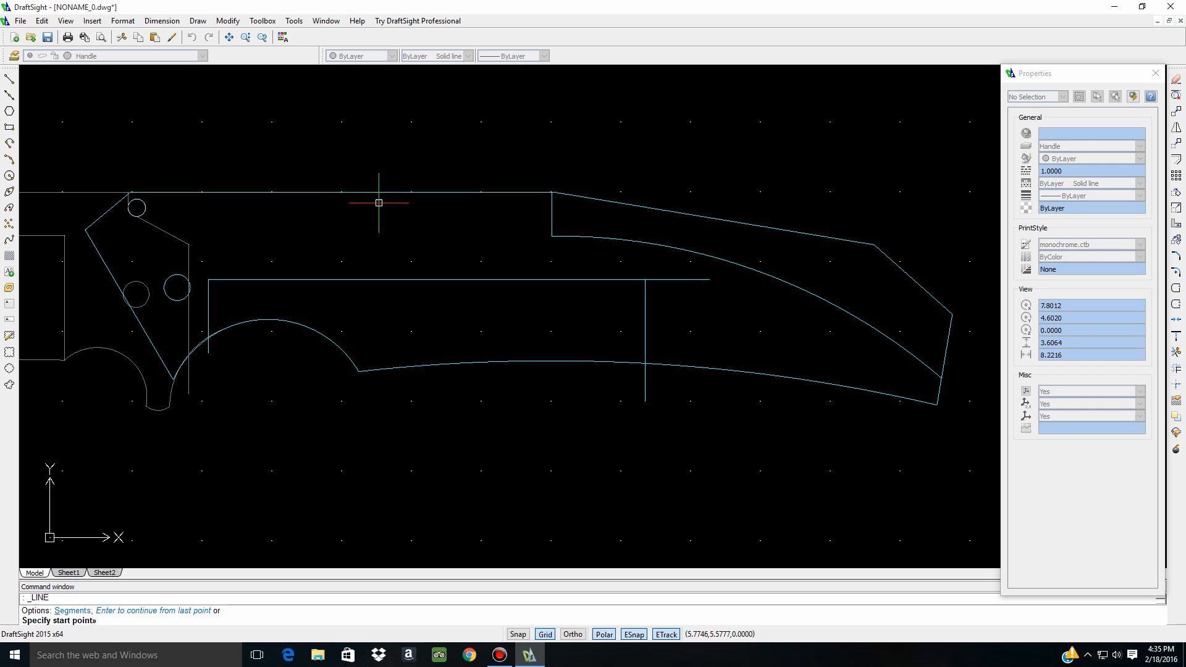
pyautogui.click(709, 280)
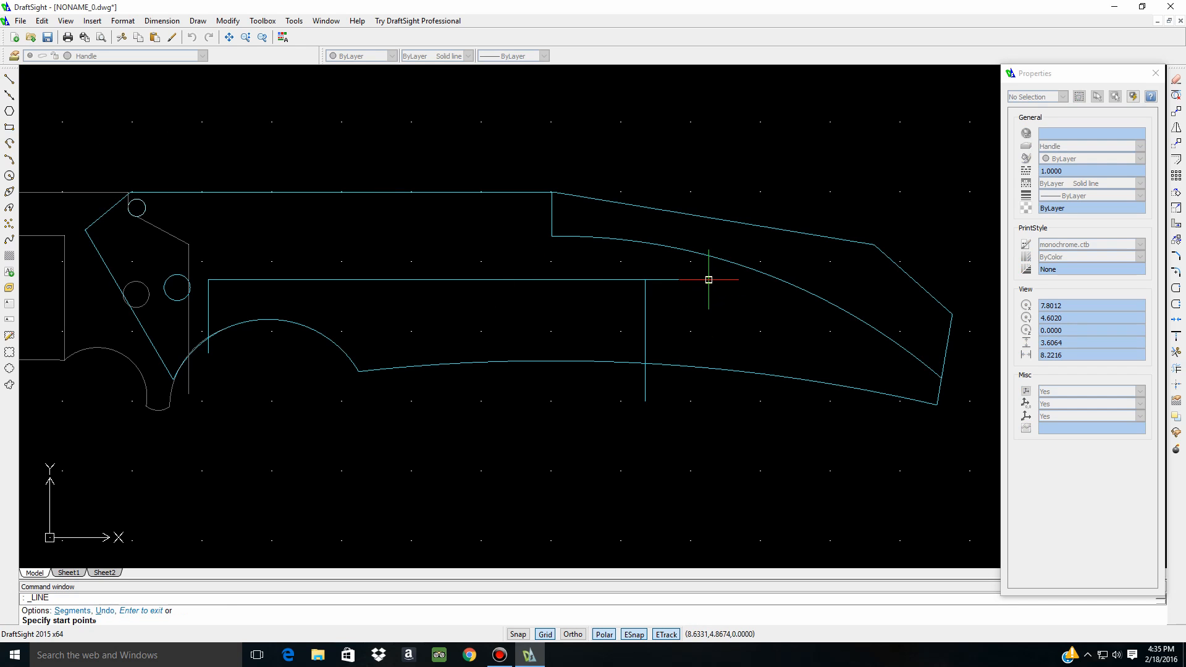
pyautogui.click(710, 405)
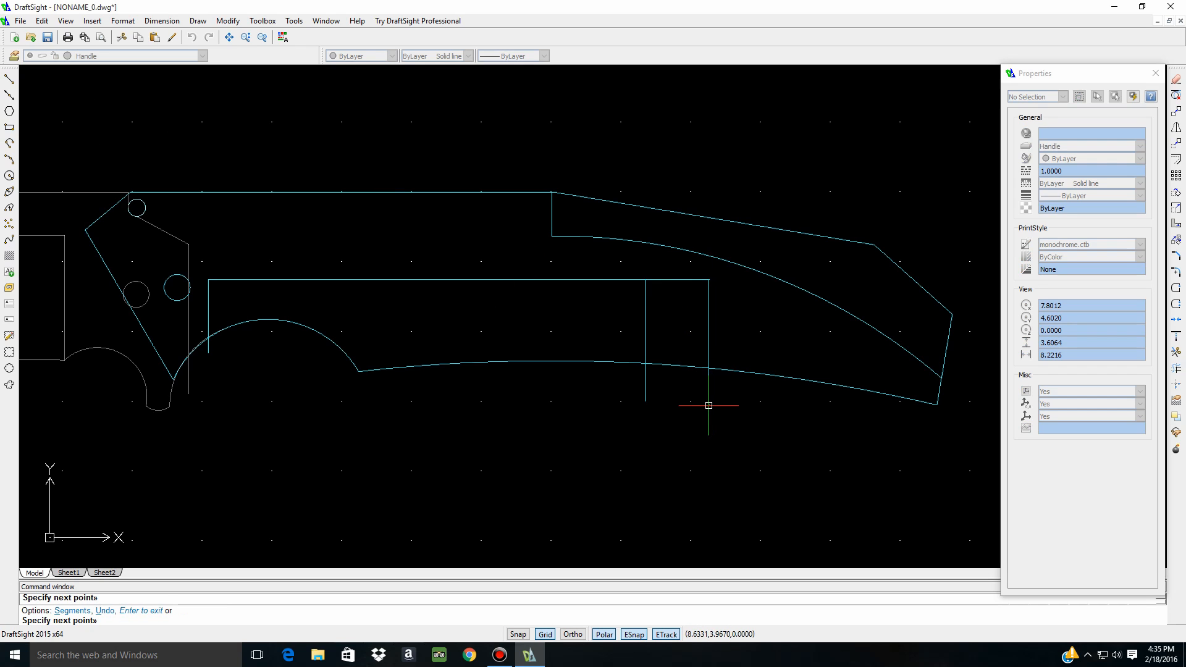
pyautogui.press('Escape')
# Trim the excess of the inner cutout's vertical lines extending past the handle's finger arc and lower edge
pyautogui.scroll(-4, 561, 403)
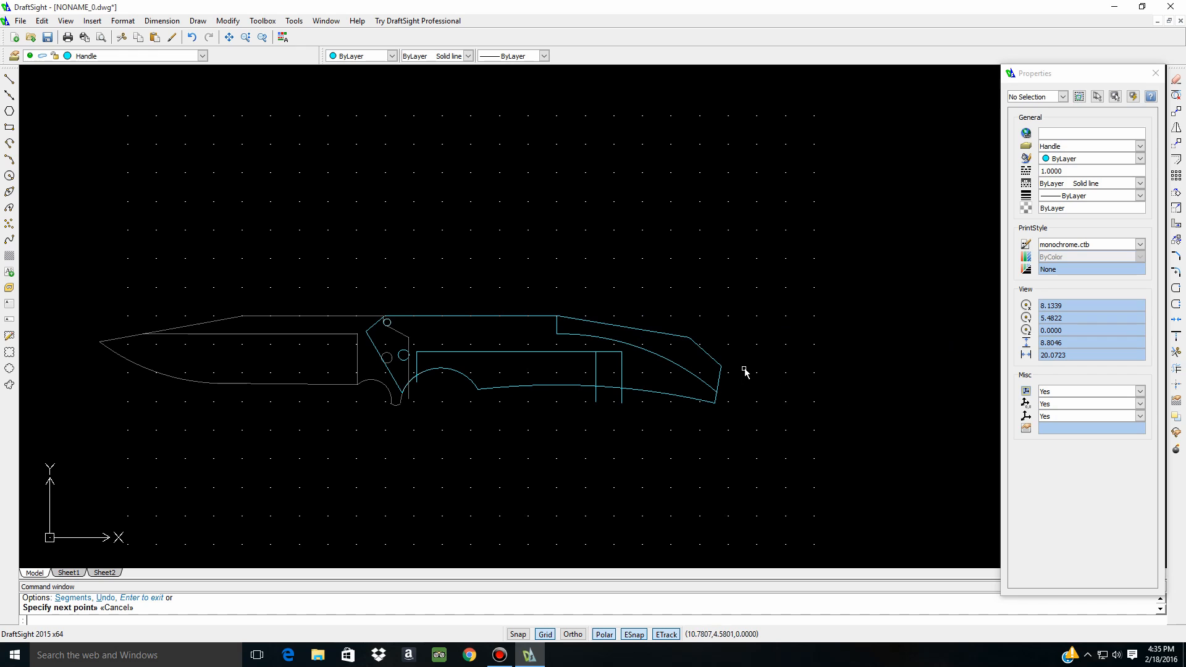
pyautogui.scroll(2, 417, 424)
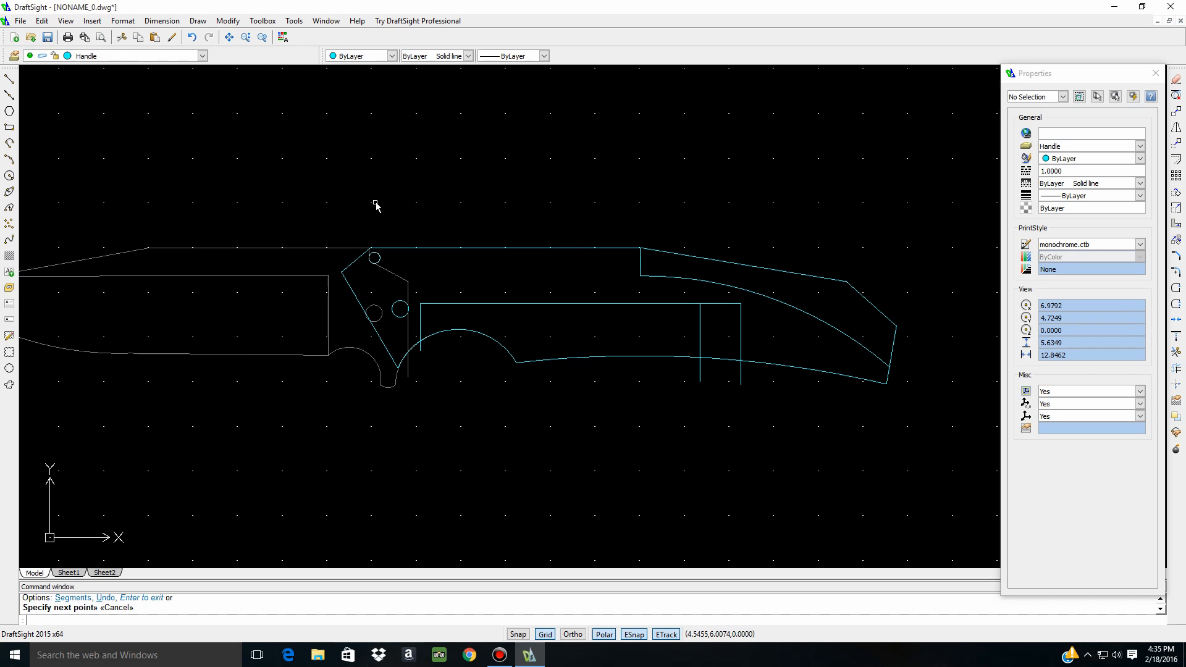
pyautogui.moveTo(376, 203); pyautogui.dragTo(892, 429)
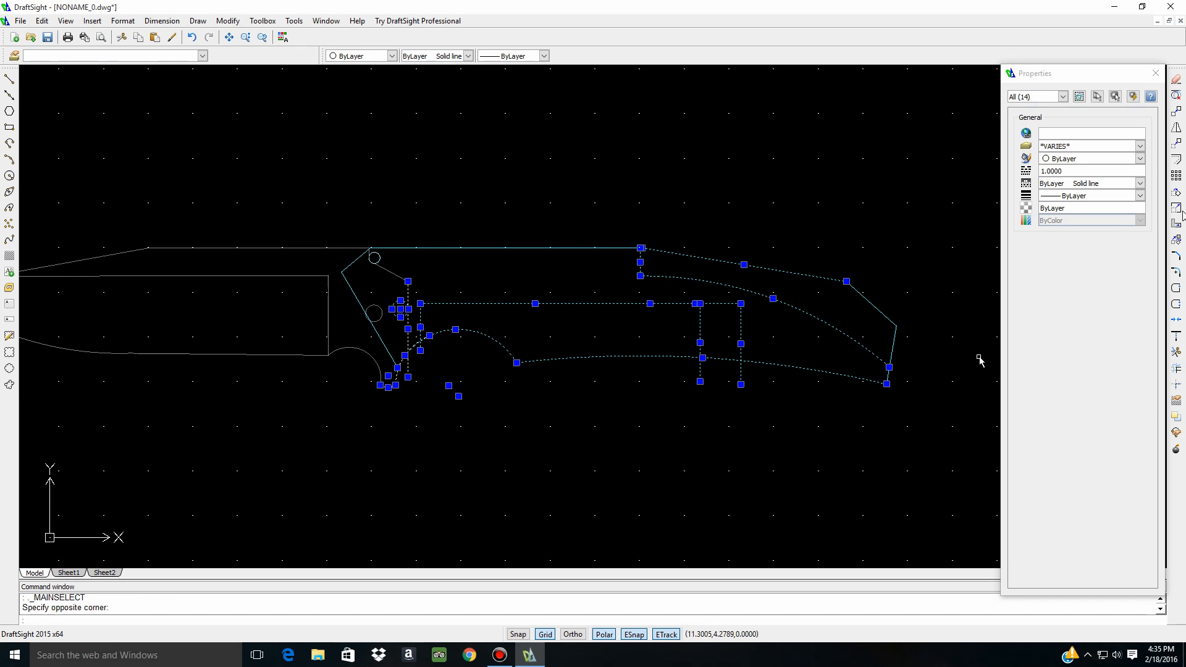
pyautogui.click(1176, 352)
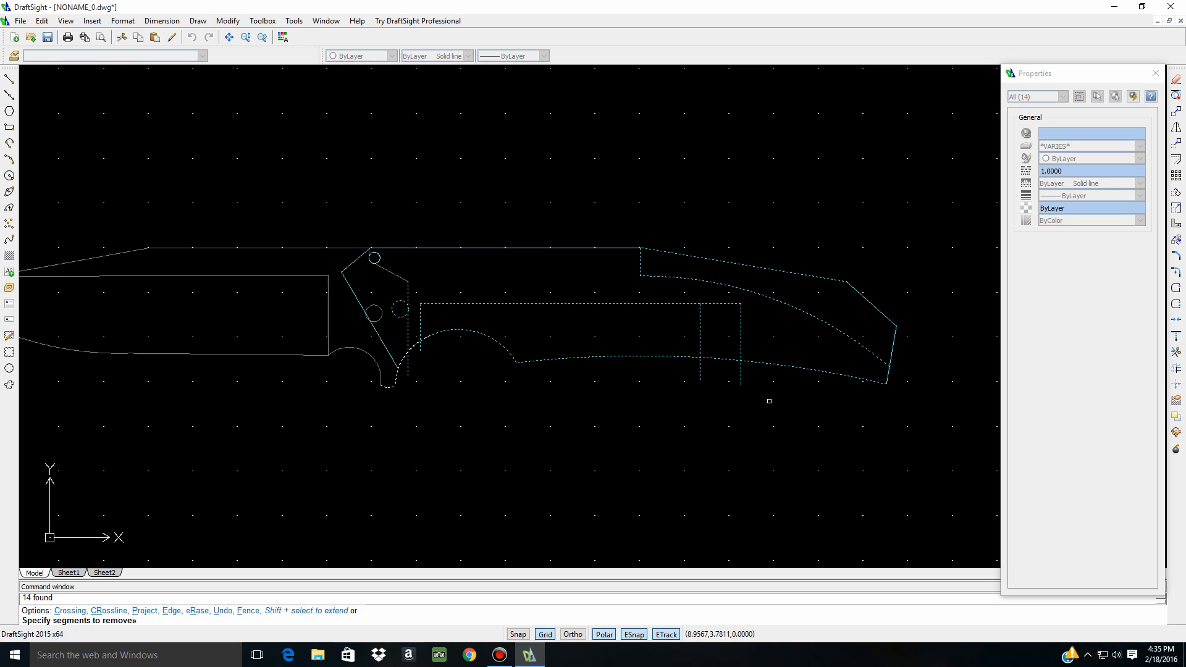
pyautogui.click(741, 375)
pyautogui.press('Escape')
# Examine the whole knife profile from the blade tip to the handle's rear end
pyautogui.scroll(-2, 719, 366)
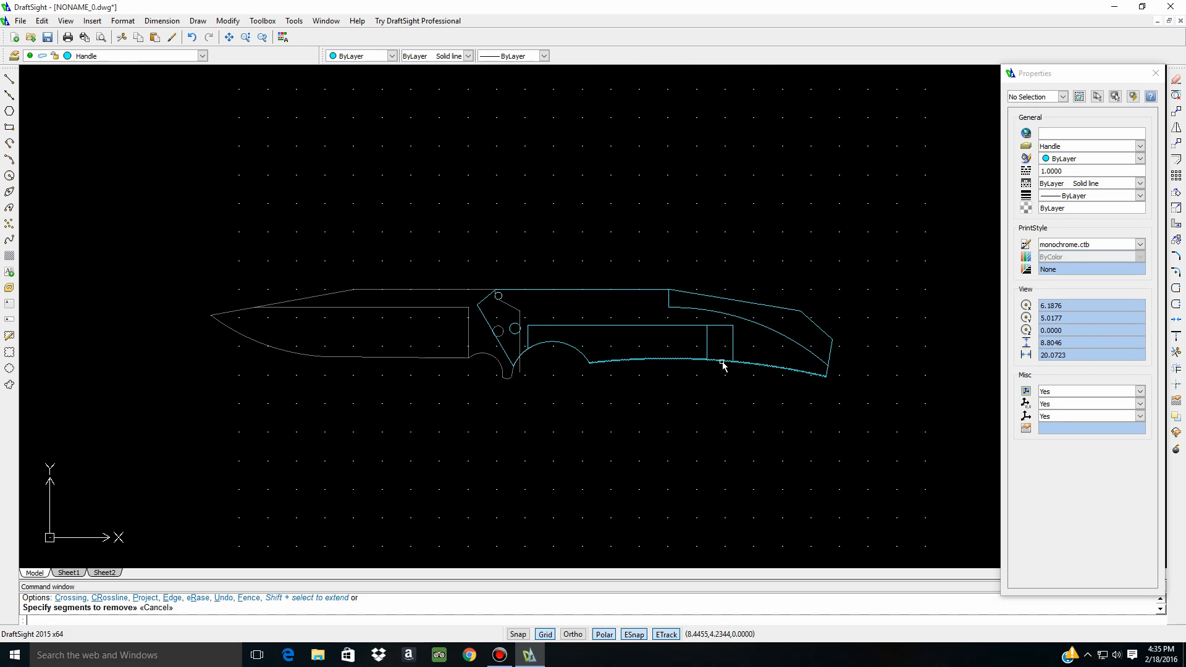
pyautogui.scroll(-2, 417, 383)
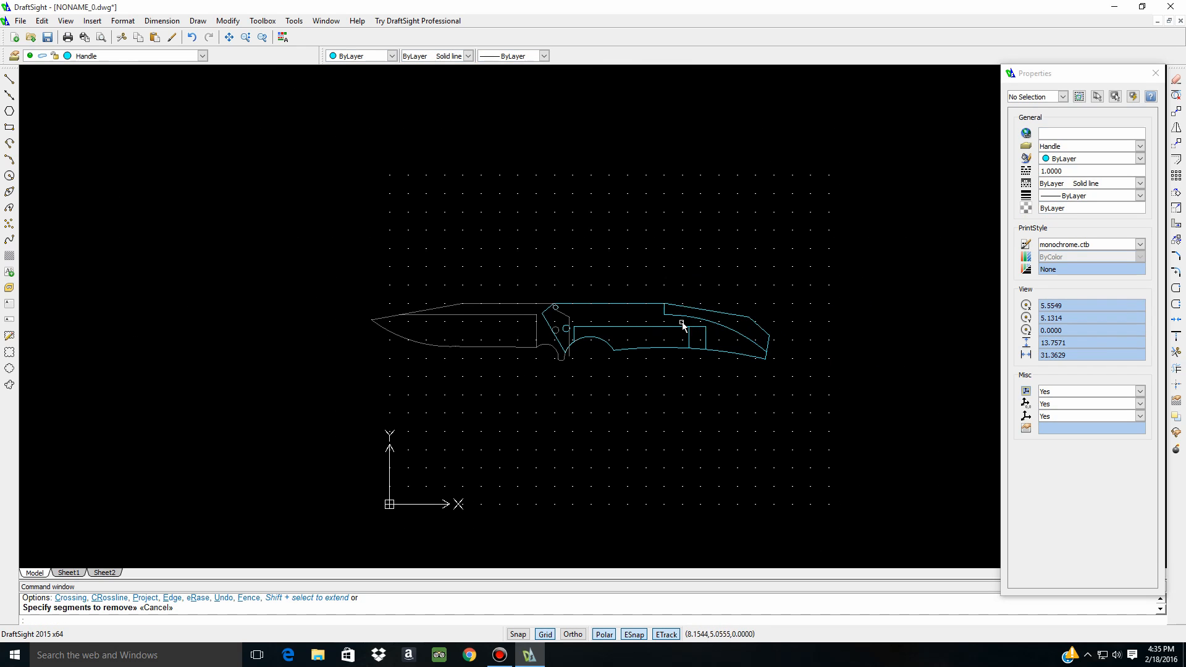
pyautogui.scroll(3, 396, 371)
pyautogui.scroll(2, 391, 343)
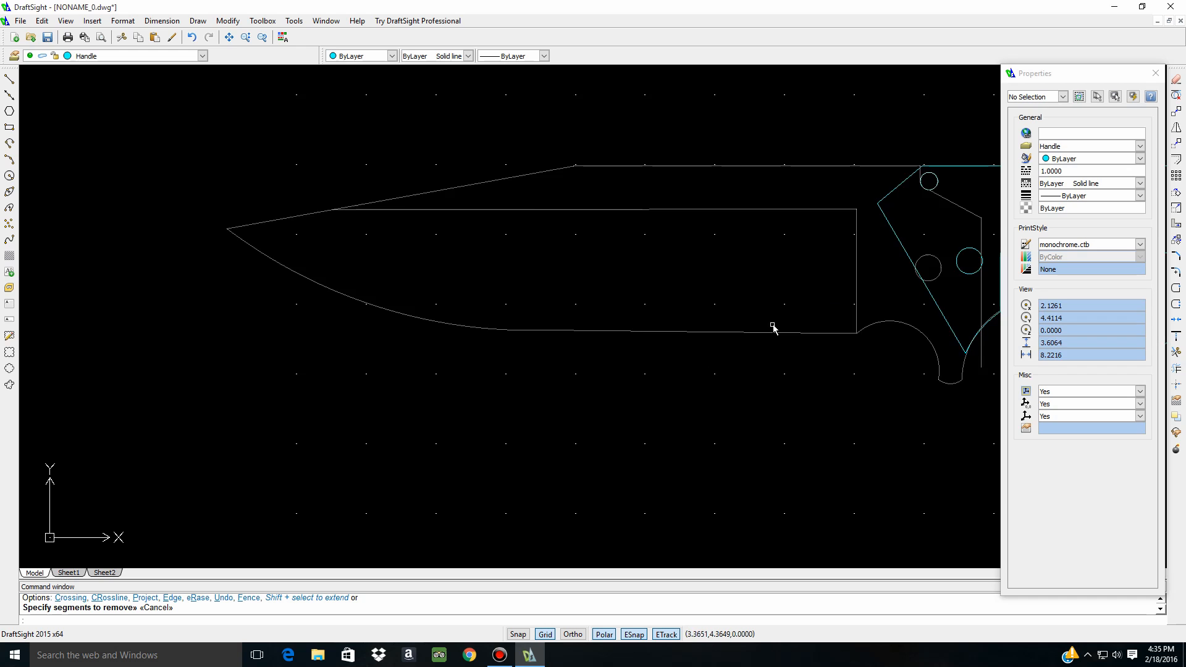
pyautogui.scroll(-2, 816, 344)
pyautogui.scroll(-2, 950, 334)
pyautogui.scroll(-2, 427, 344)
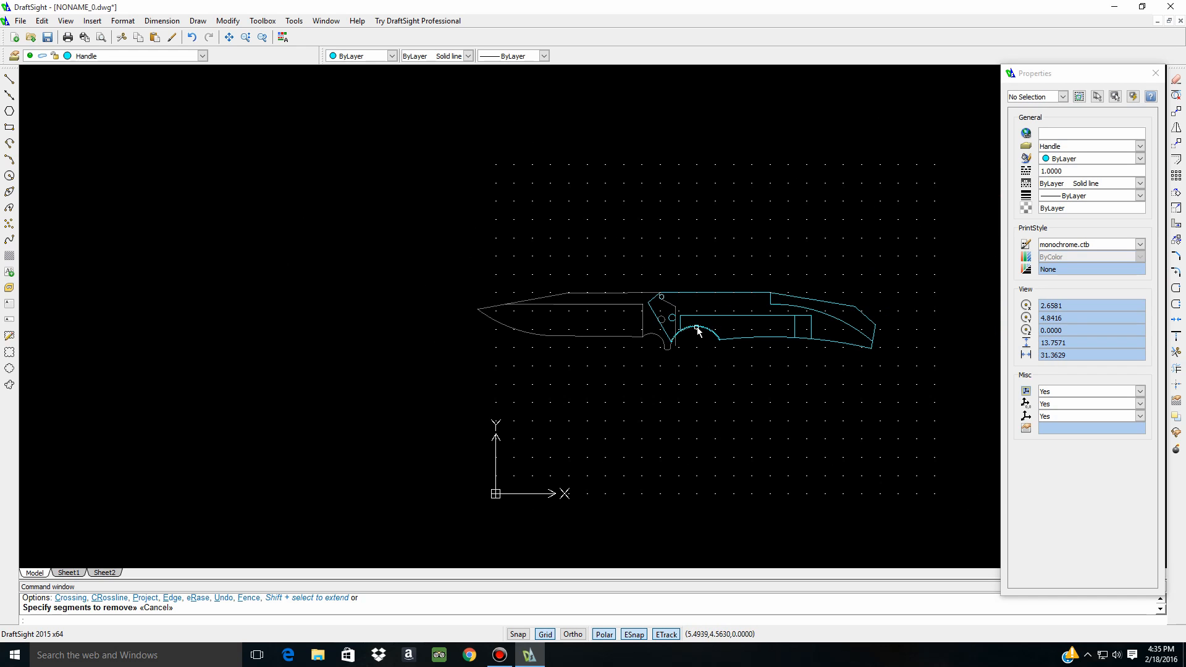
# Lock the Handle layer, unlock the Blade layer and make Blade the current layer
pyautogui.scroll(5, 696, 331)
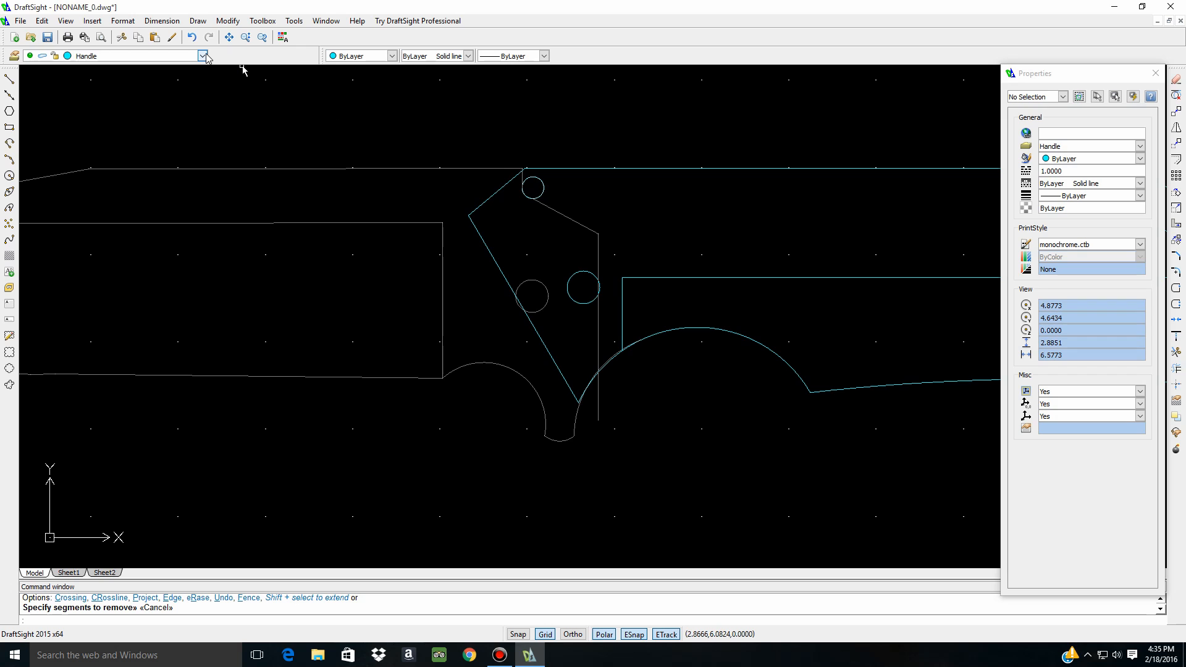
pyautogui.press('Escape')
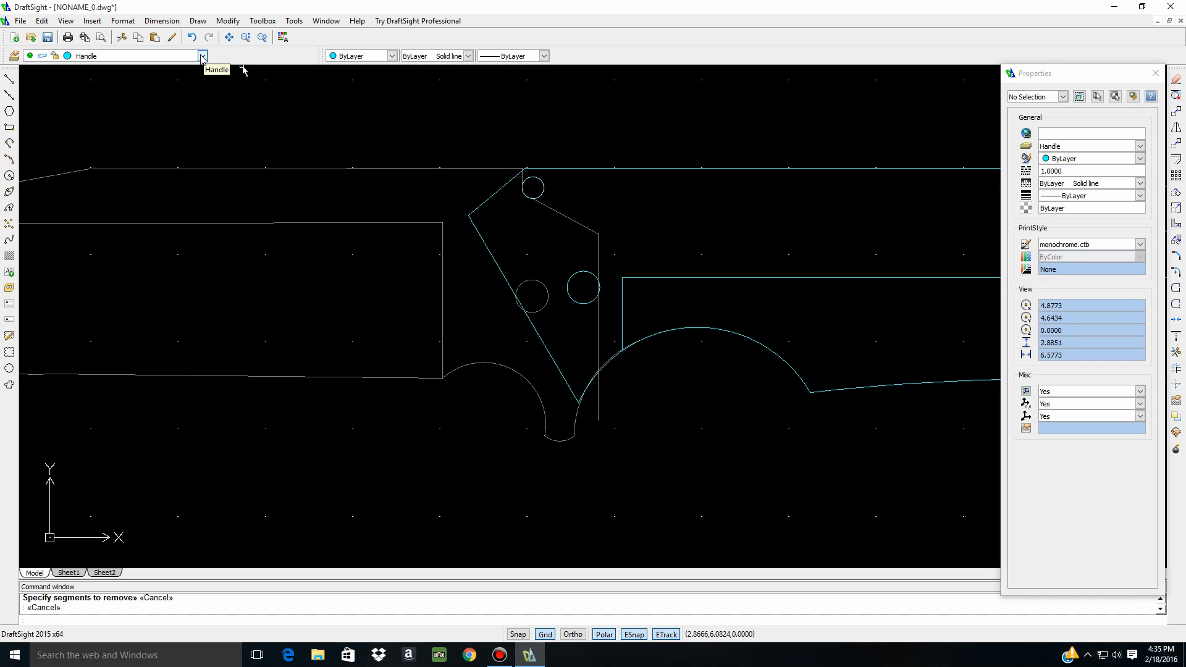
pyautogui.click(202, 56)
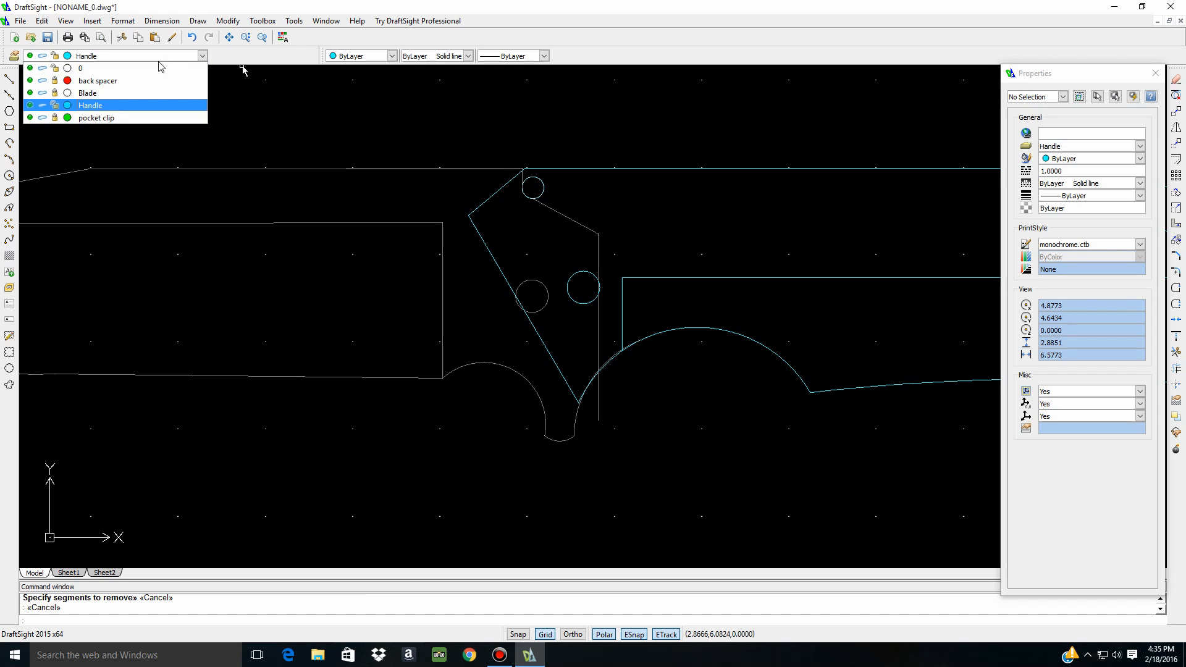
pyautogui.click(54, 105)
pyautogui.click(54, 93)
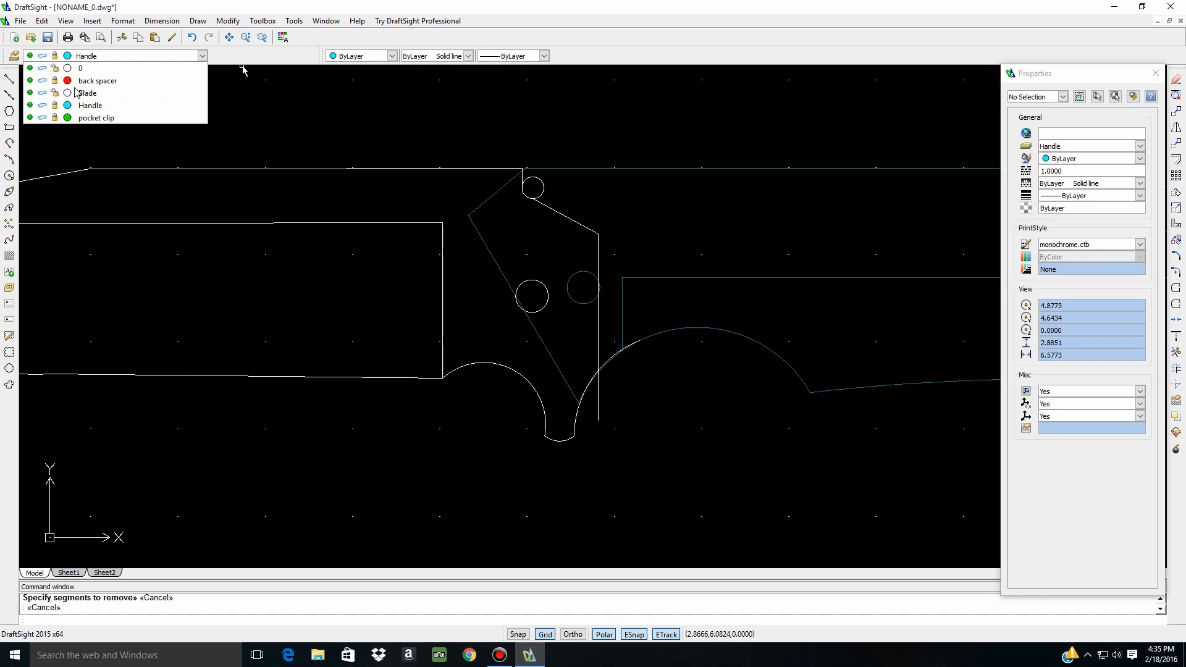
pyautogui.click(87, 94)
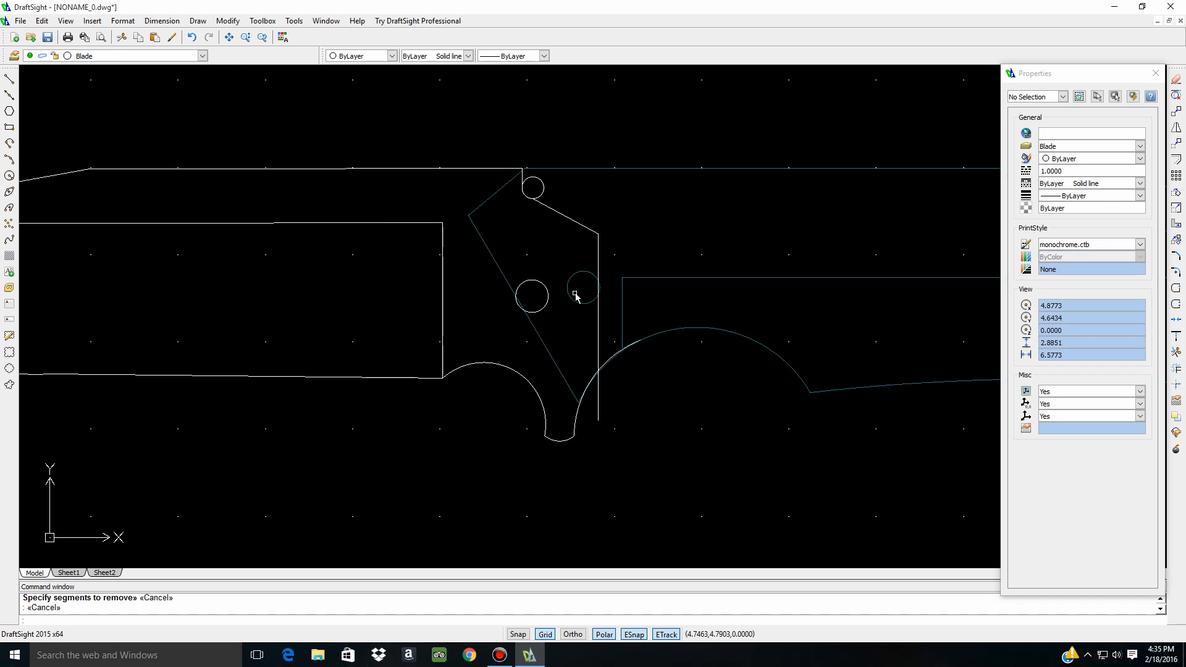
# Move the vertical line at the blade's rear end rearward onto the handle cutout's front line at about X 5.05
pyautogui.click(598, 315)
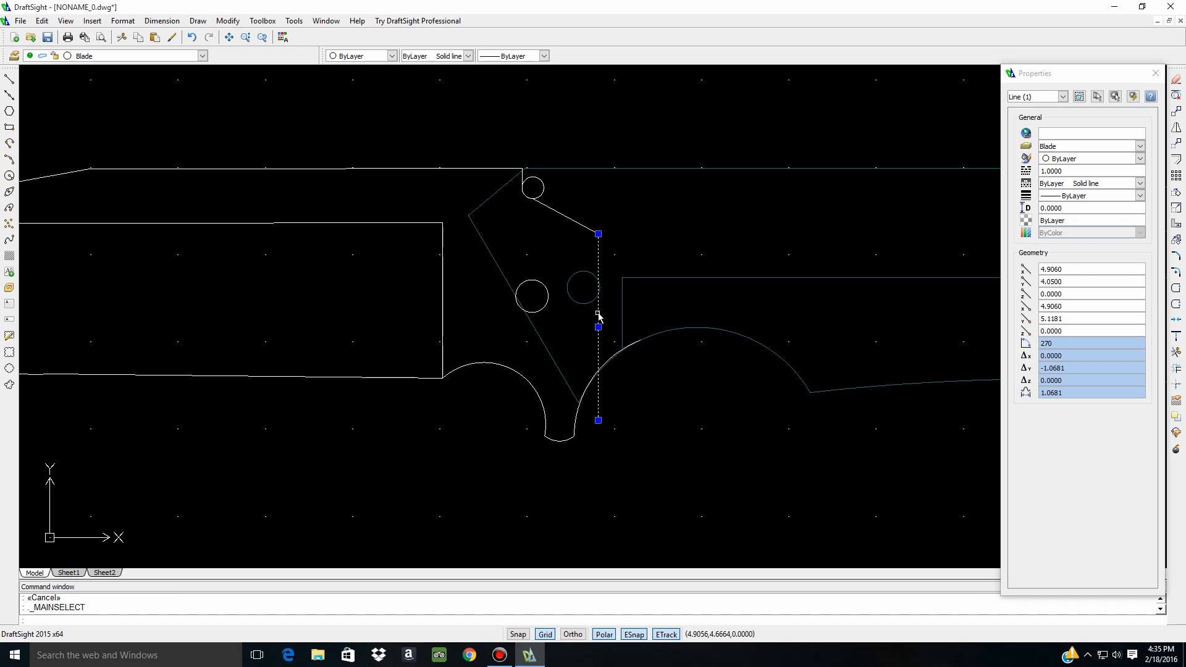
pyautogui.click(598, 326)
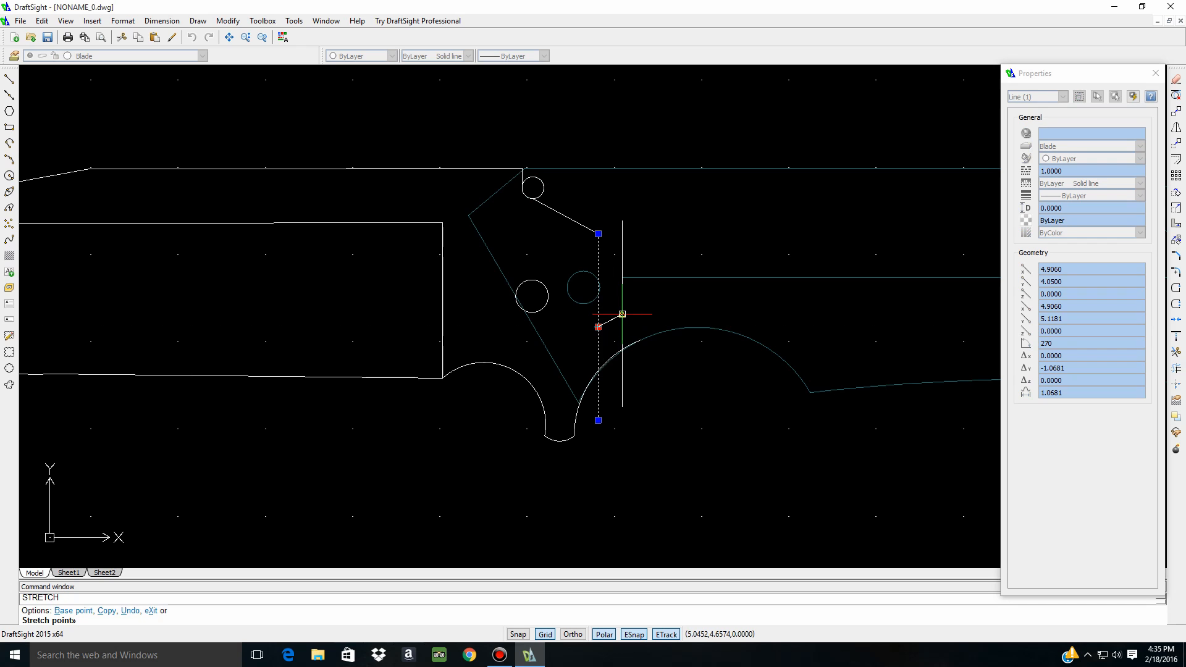
pyautogui.press('Escape')
pyautogui.press('Escape')
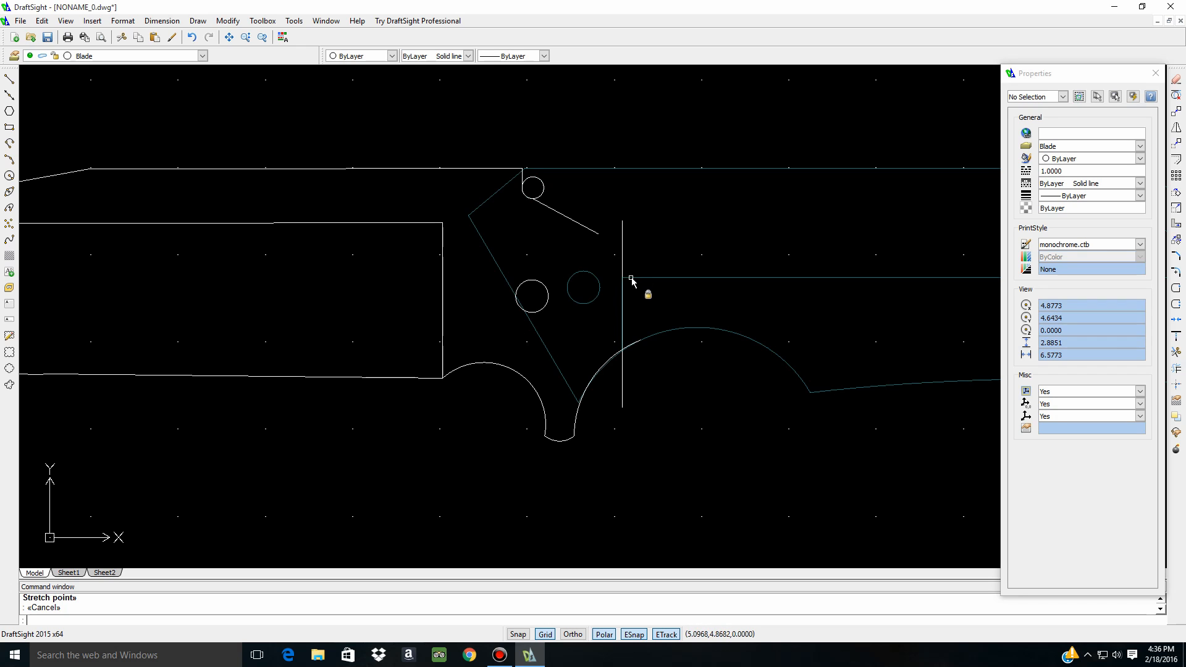
# Shorten the sloped line behind the blade's small upper circle by stretching its rear end to about X 4.64, Y 5.29
pyautogui.click(584, 231)
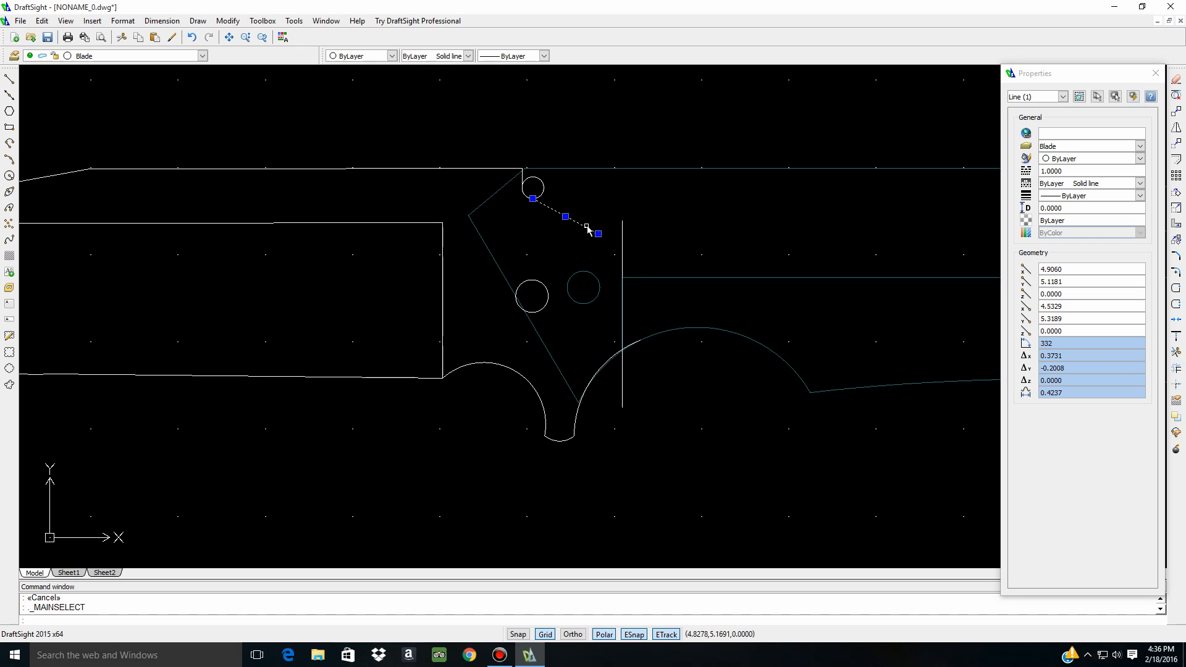
pyautogui.click(598, 234)
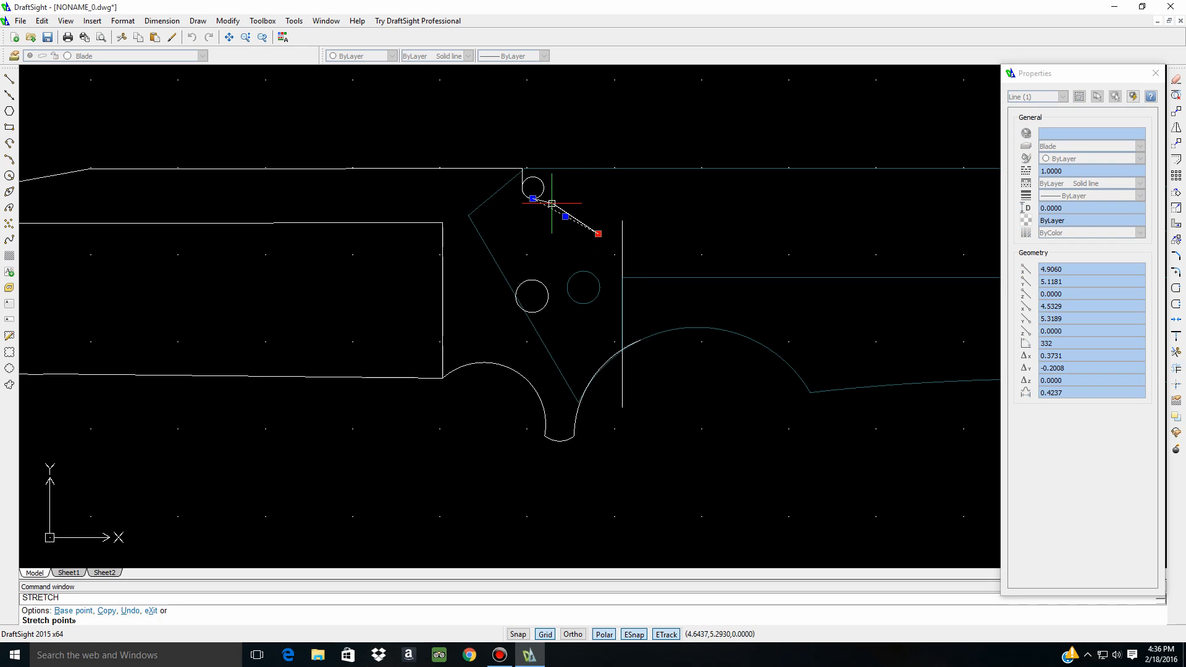
pyautogui.click(552, 203)
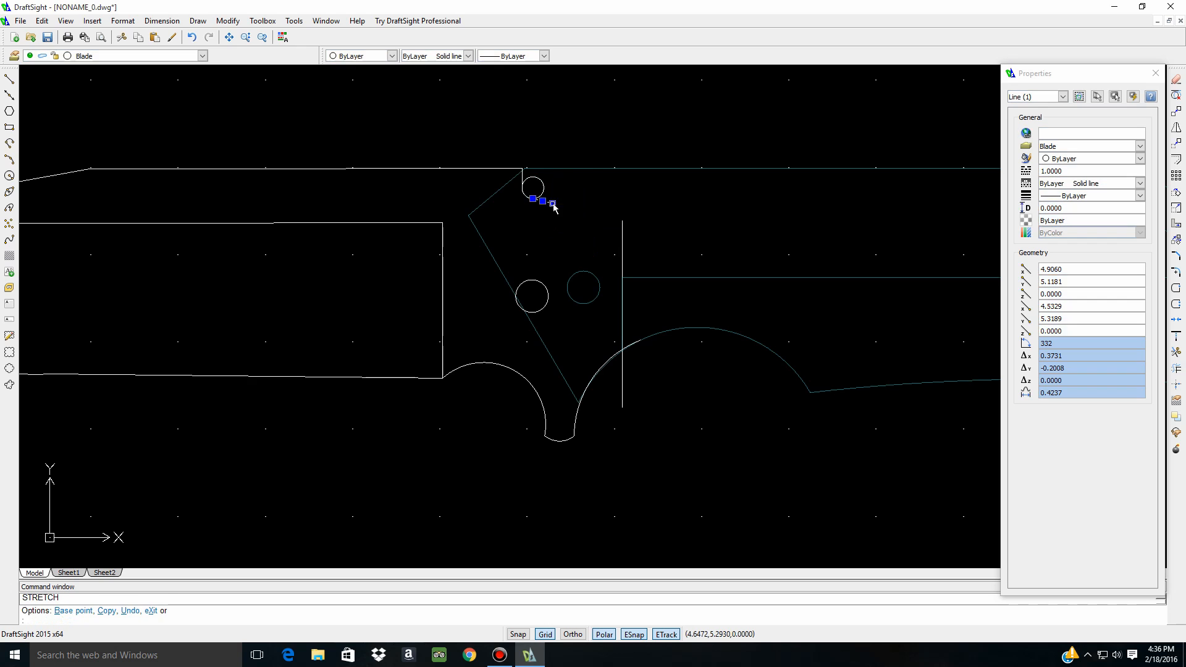
pyautogui.press('Escape')
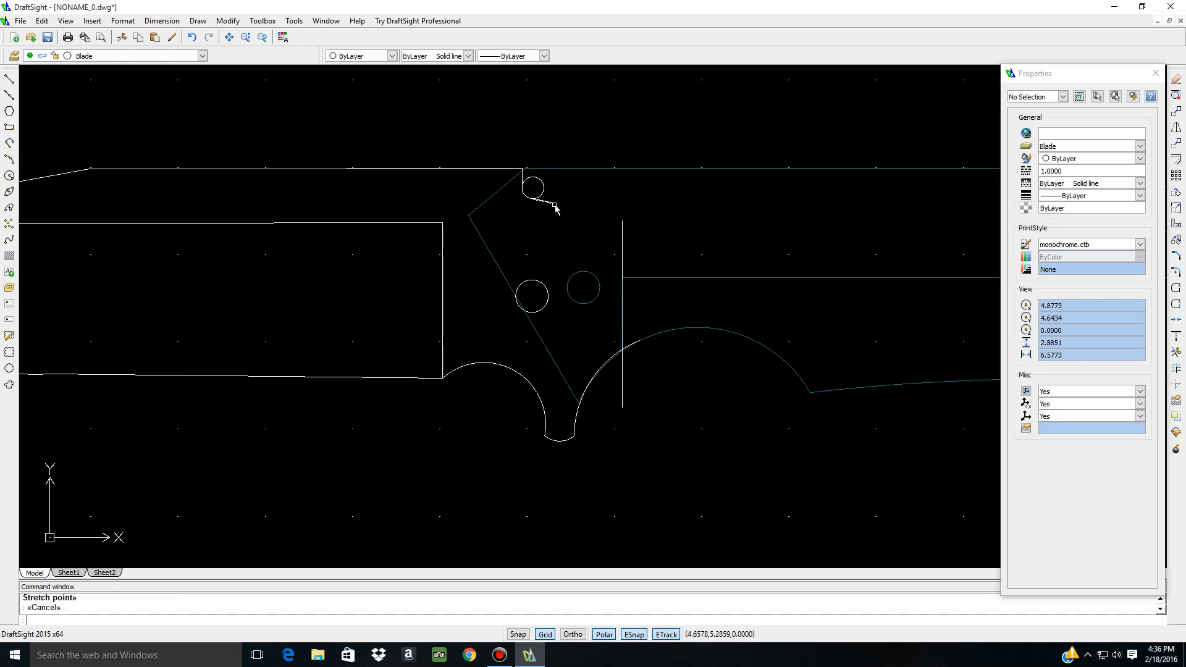
# Stretch the blade's rear vertical line so it runs from the cutout's upper corner at Y 4.87 down to the finger arc at Y 4.45
pyautogui.click(622, 262)
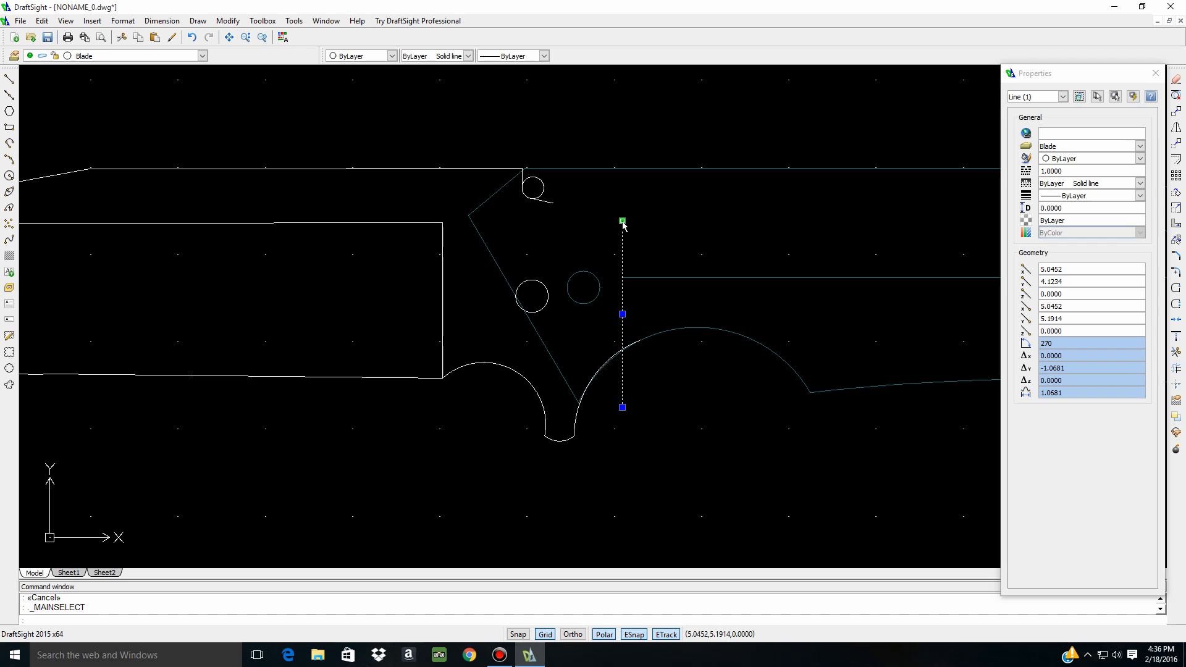
pyautogui.click(622, 221)
pyautogui.click(635, 278)
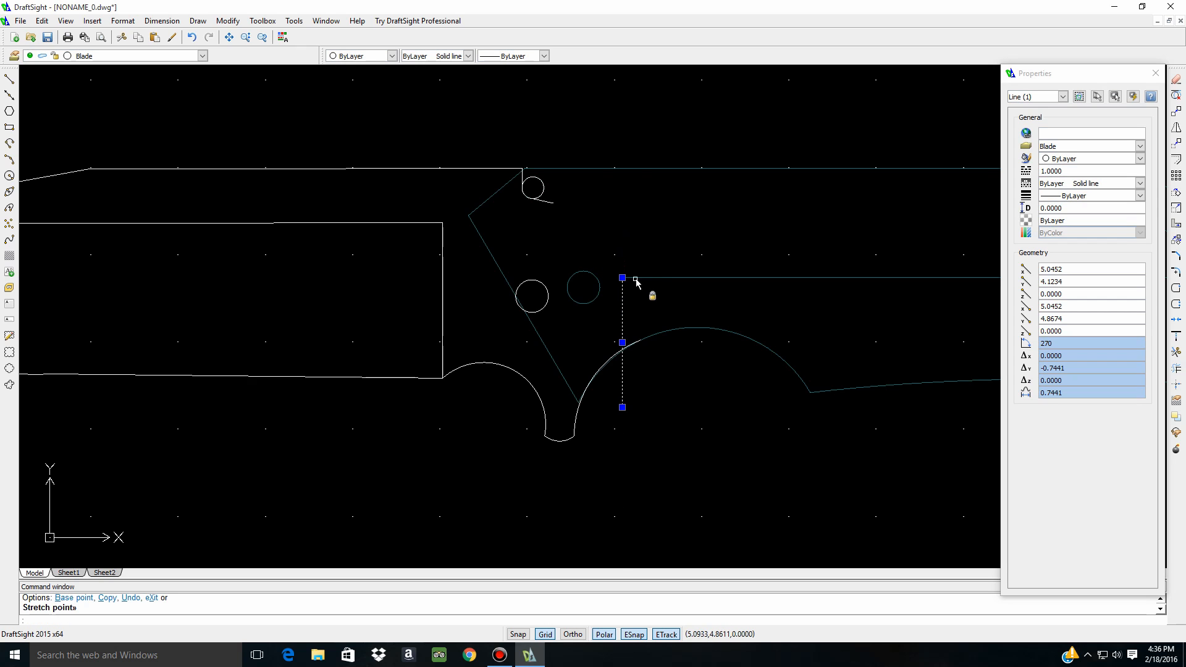
pyautogui.click(623, 409)
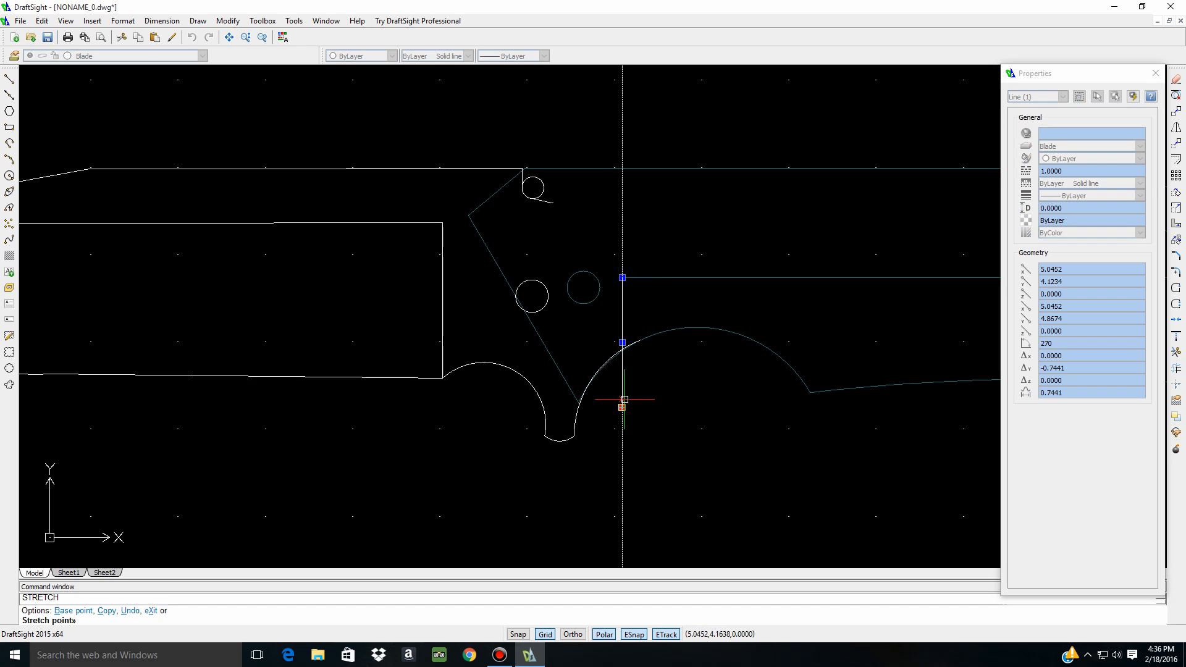
pyautogui.click(622, 350)
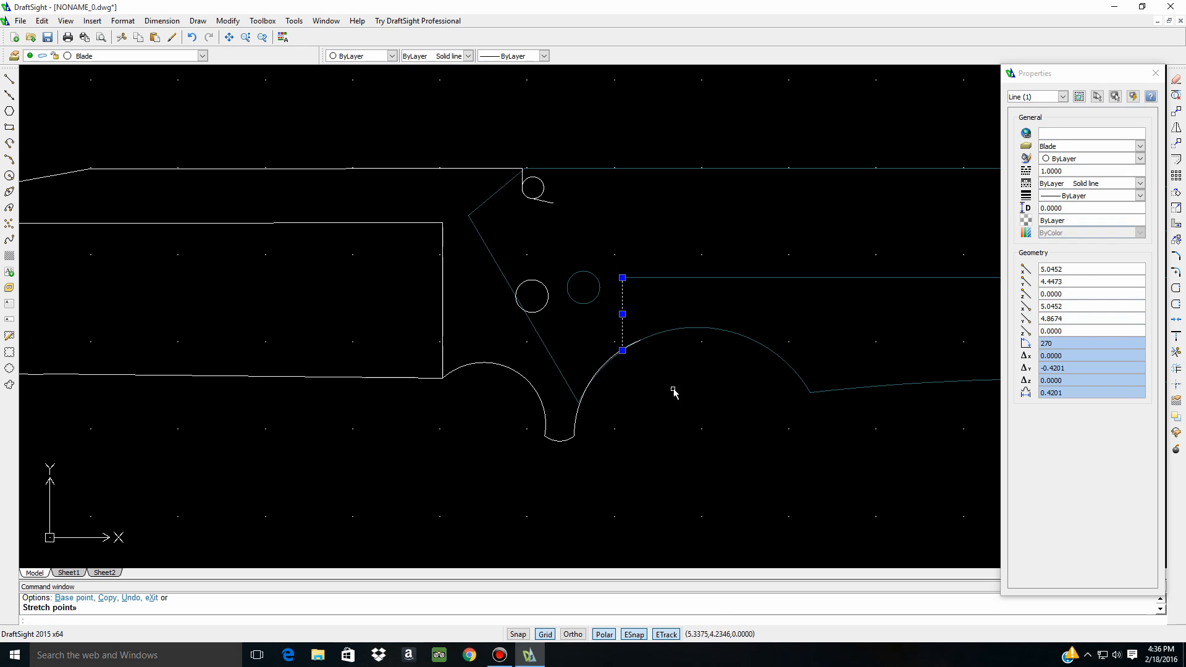
pyautogui.press('Escape')
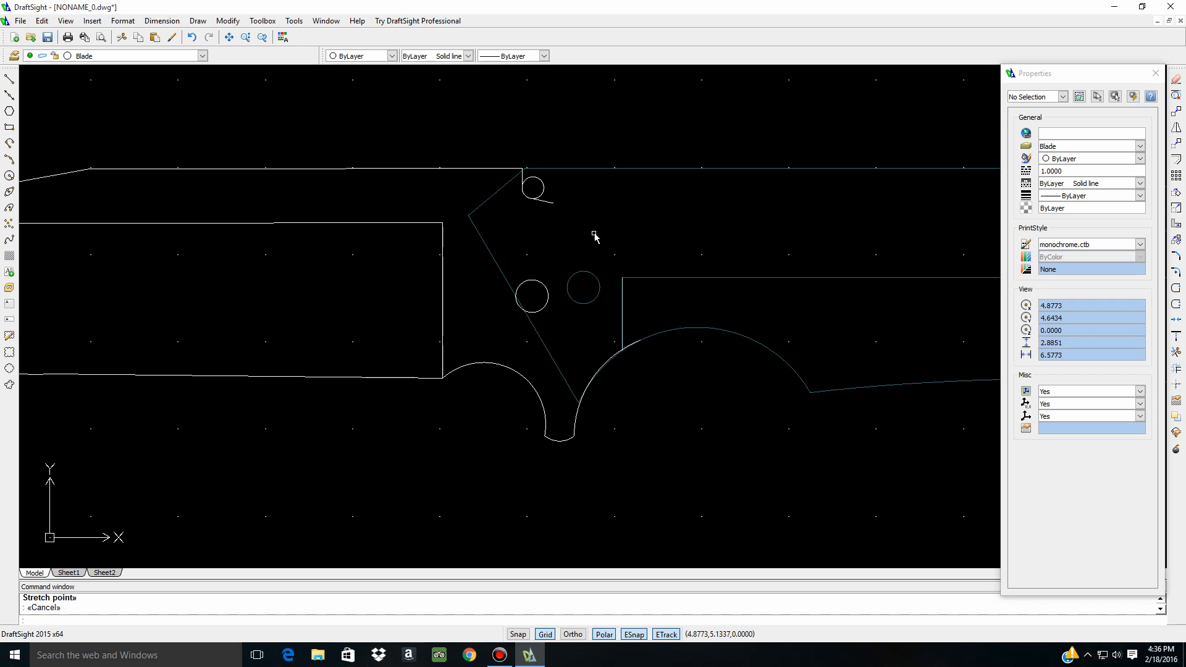
# Draw a three-point arc from the short sloped line's rear end through about X 4.85, Y 5.20 to the upper end of the blade's rear vertical line
pyautogui.click(9, 159)
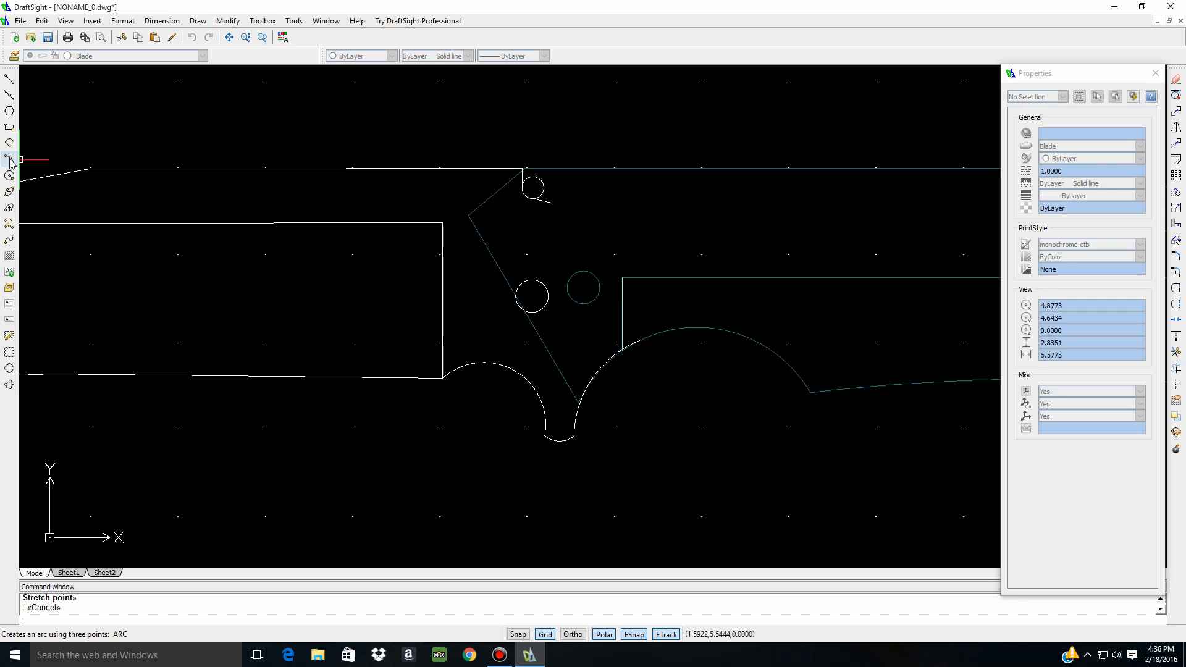
pyautogui.click(553, 203)
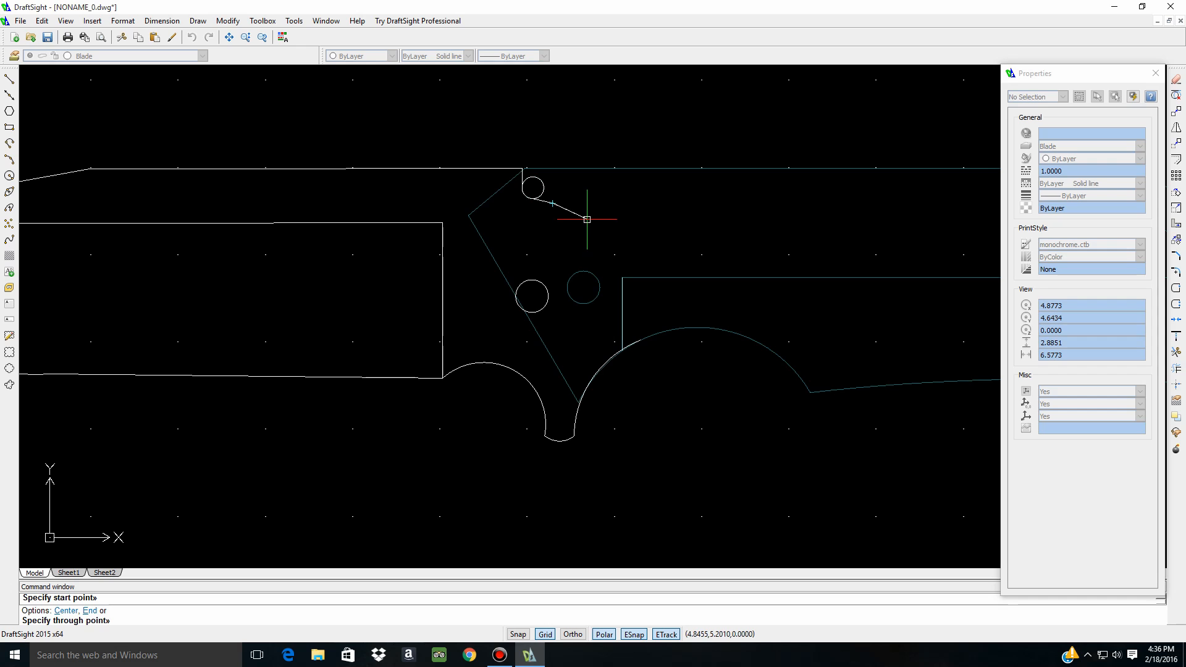
pyautogui.click(588, 220)
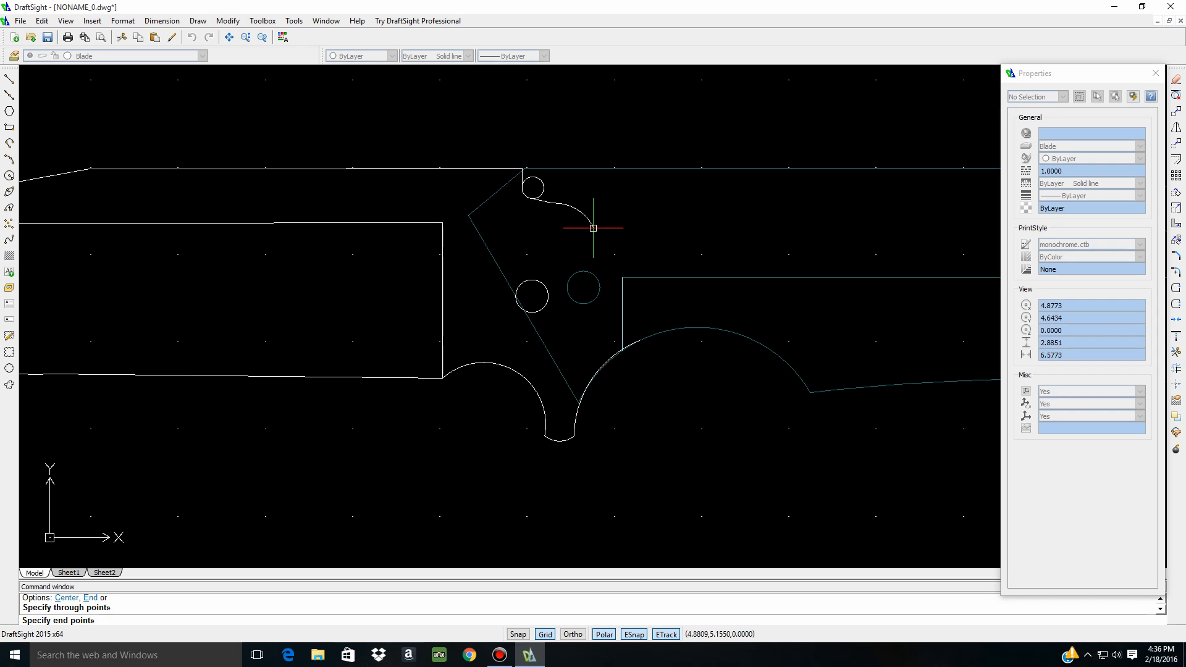
pyautogui.click(622, 277)
# Move the blade's larger pivot circle onto the centre of the handle's pivot hole at X 4.8228, Y 4.8102
pyautogui.scroll(-4, 448, 471)
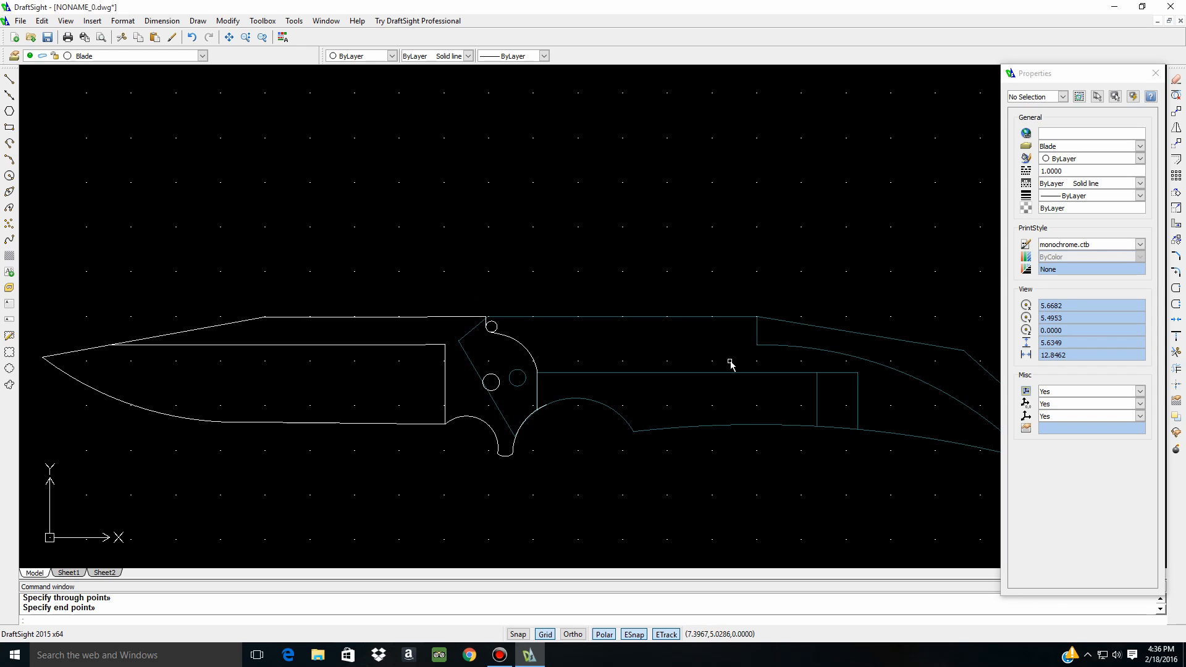
pyautogui.scroll(4, 548, 398)
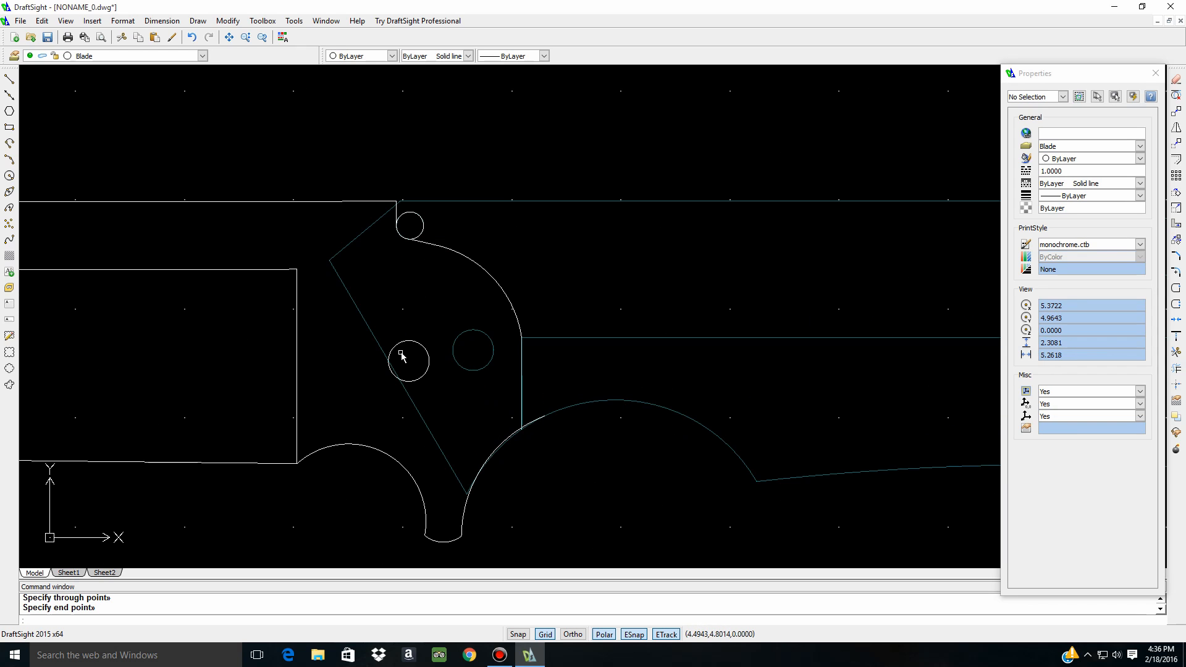
pyautogui.click(398, 350)
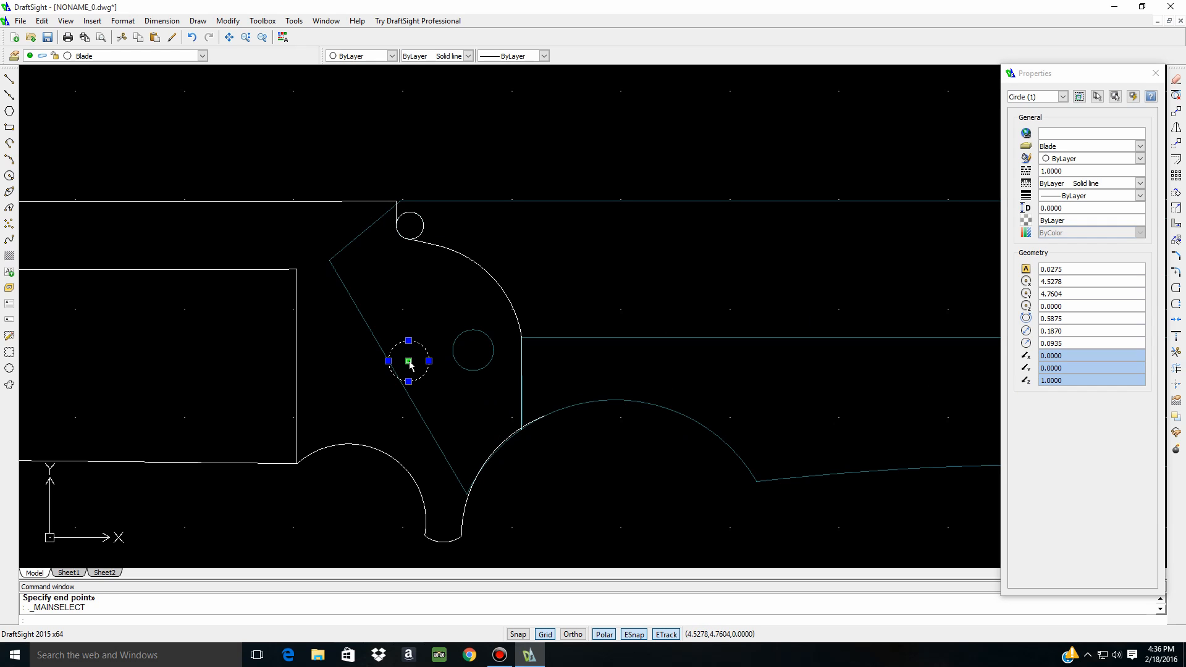
pyautogui.click(409, 362)
pyautogui.click(473, 350)
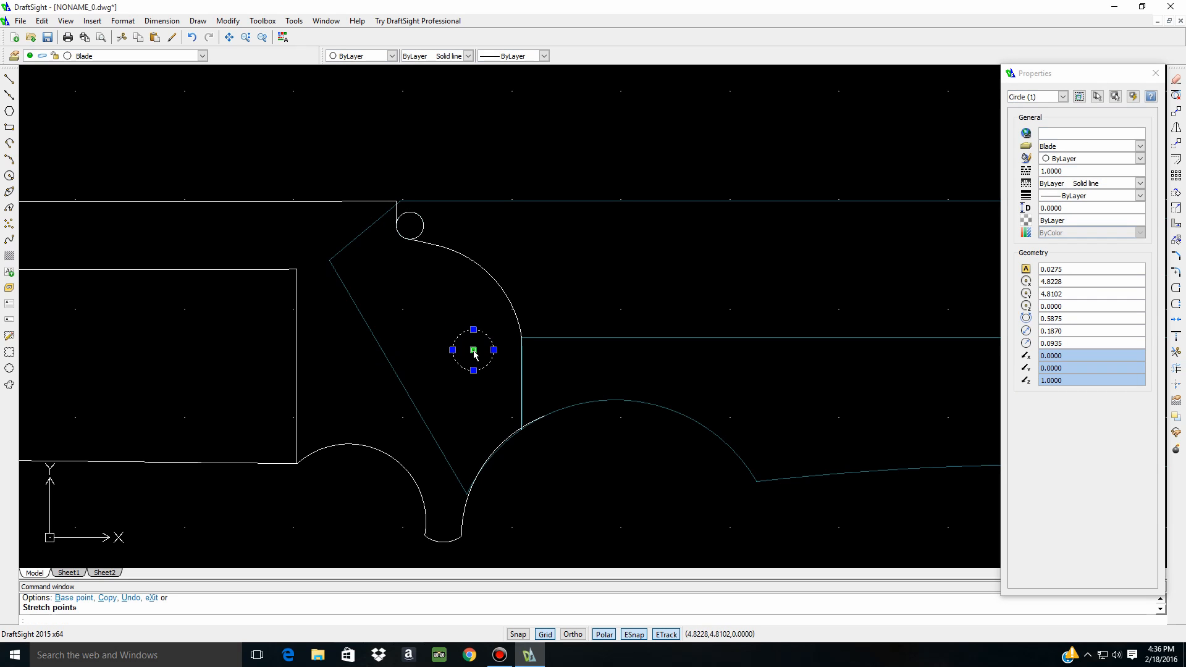
pyautogui.press('Escape')
pyautogui.scroll(-7, 849, 400)
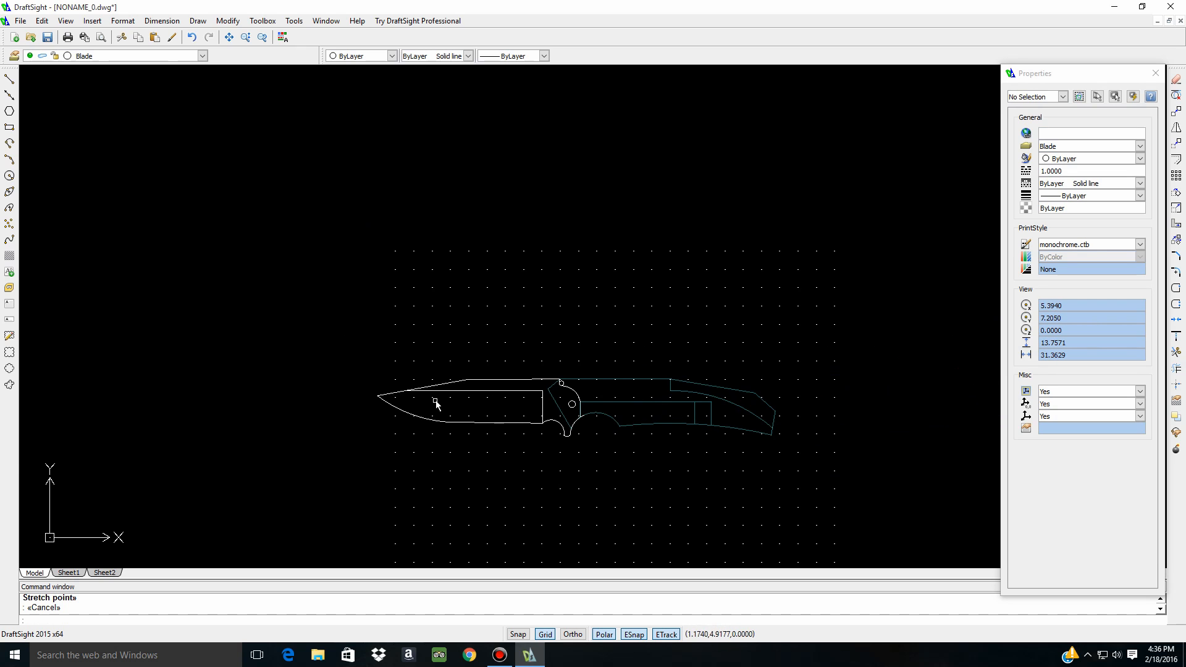
# Rotate all the Blade layer geometry about 39 degrees around the pivot hole's centre, swinging the tip down below the handle
pyautogui.scroll(4, 648, 362)
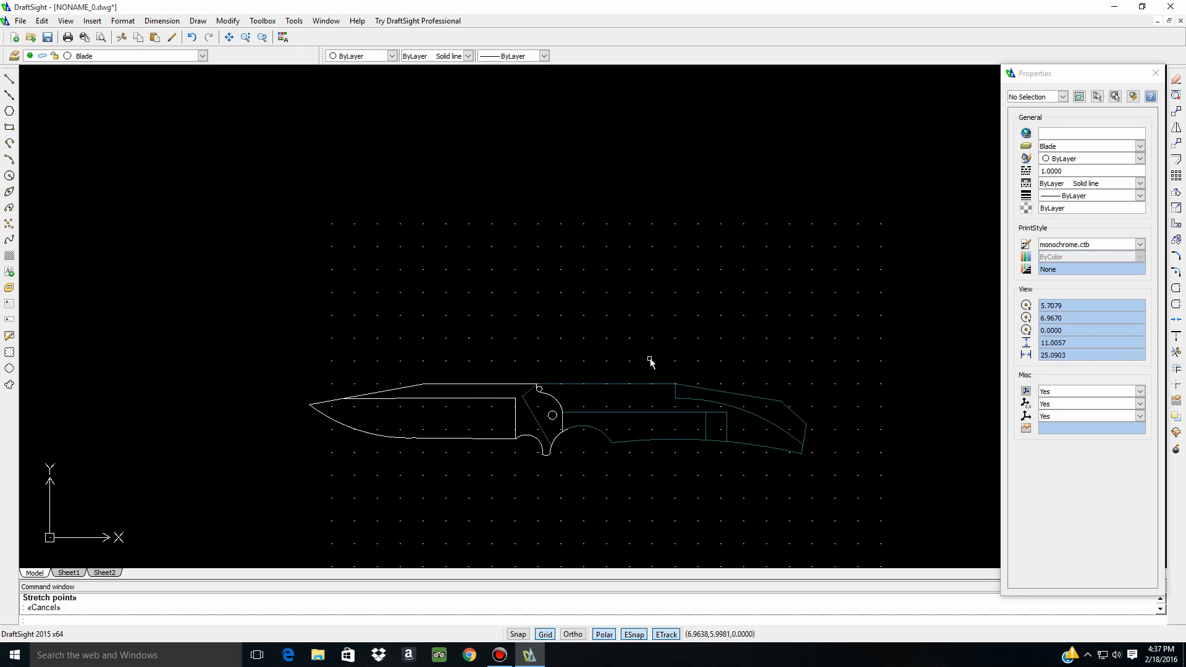
pyautogui.click(203, 56)
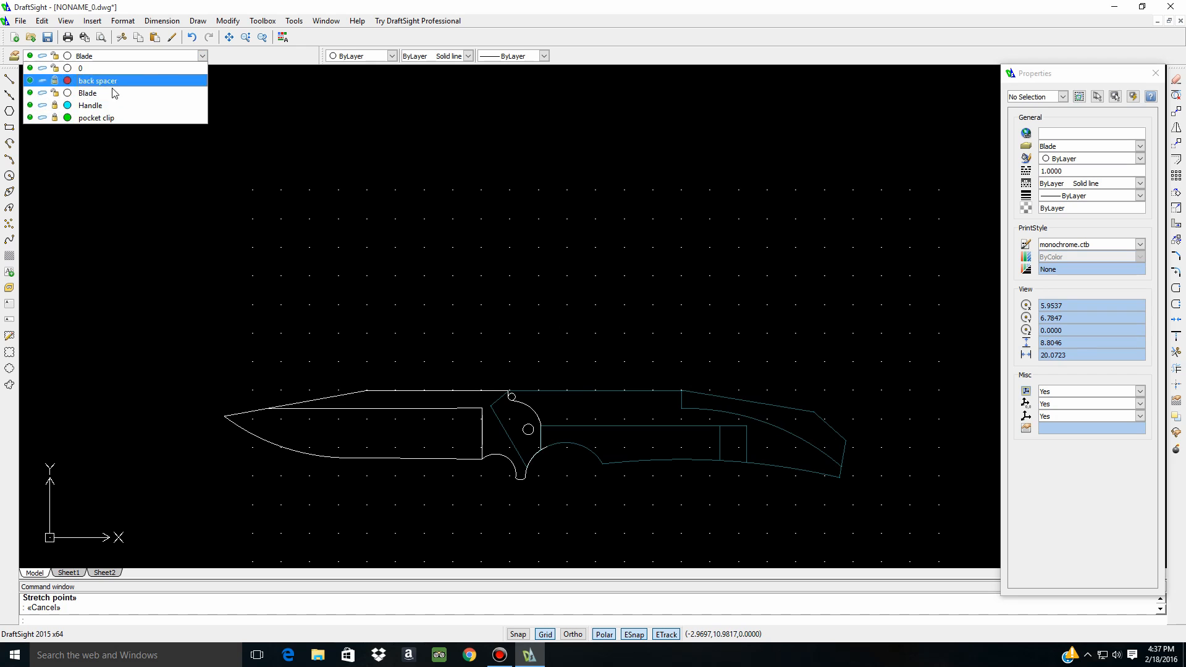
pyautogui.click(87, 93)
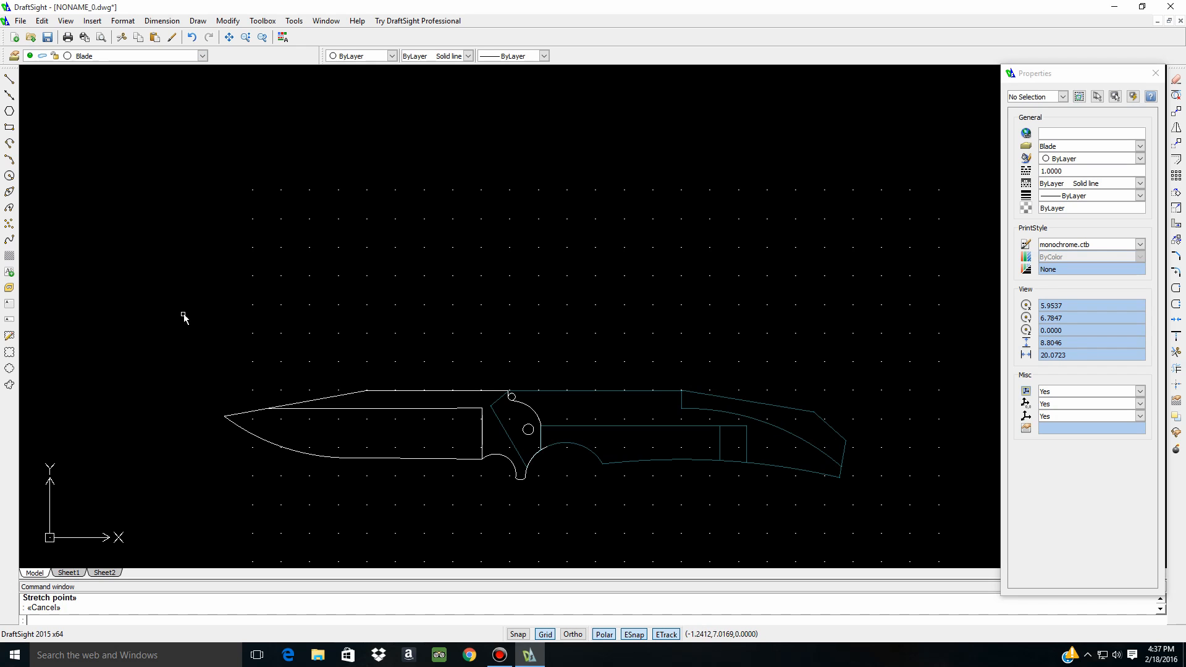
pyautogui.click(209, 343)
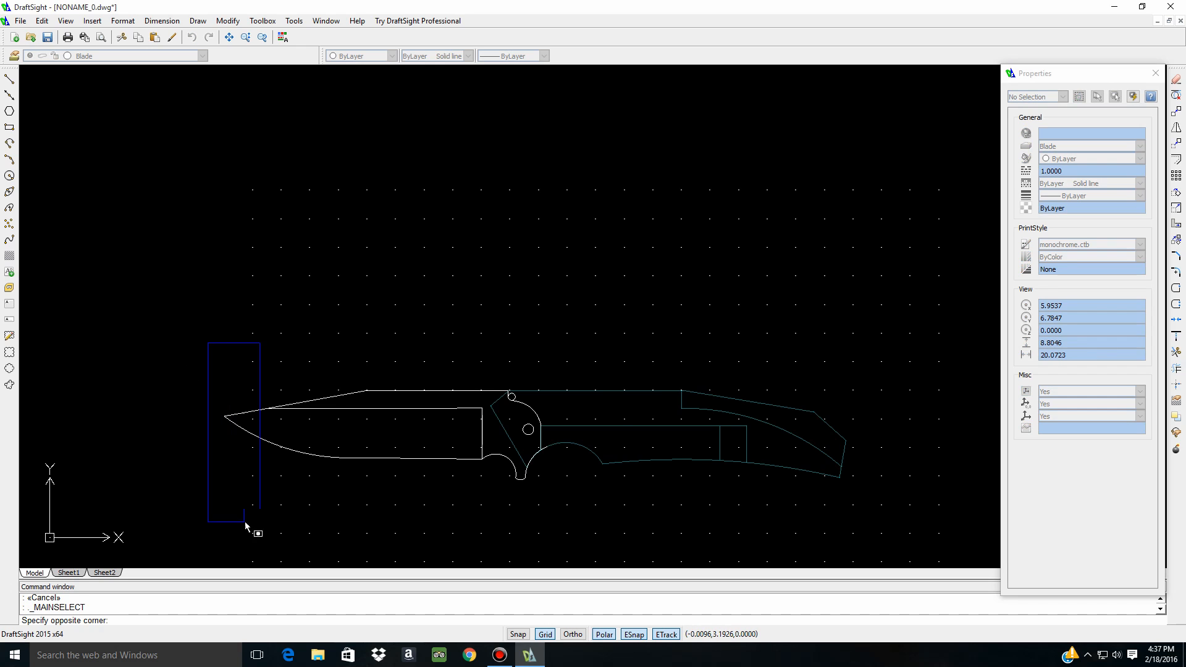
pyautogui.click(892, 540)
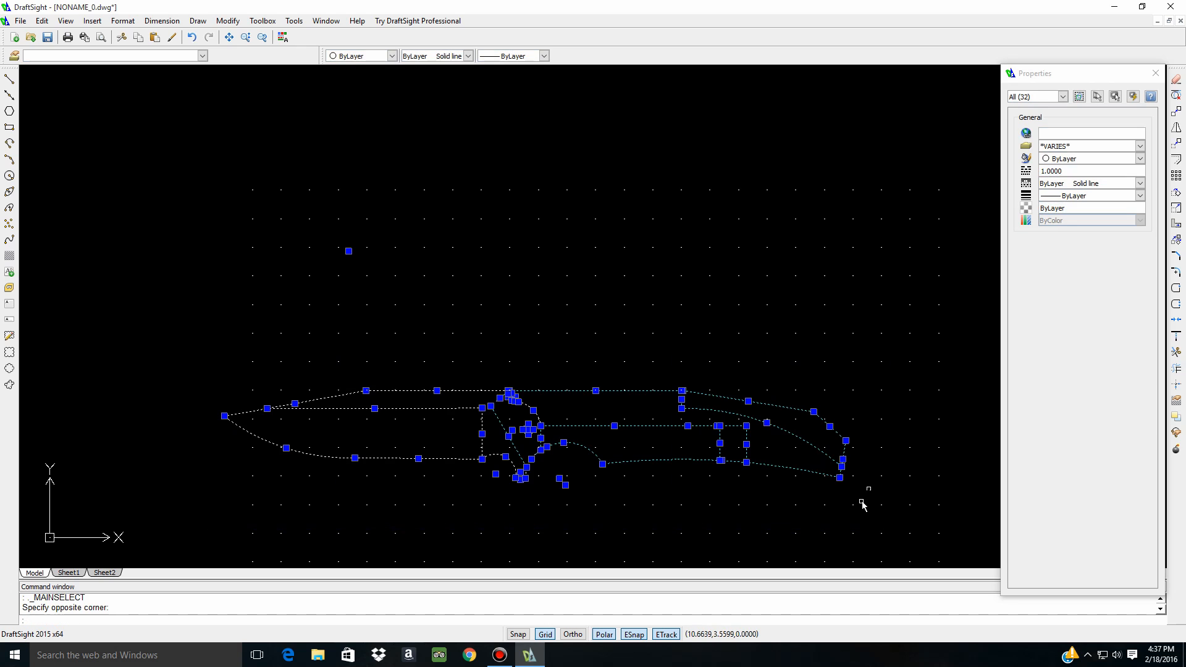
pyautogui.click(1176, 195)
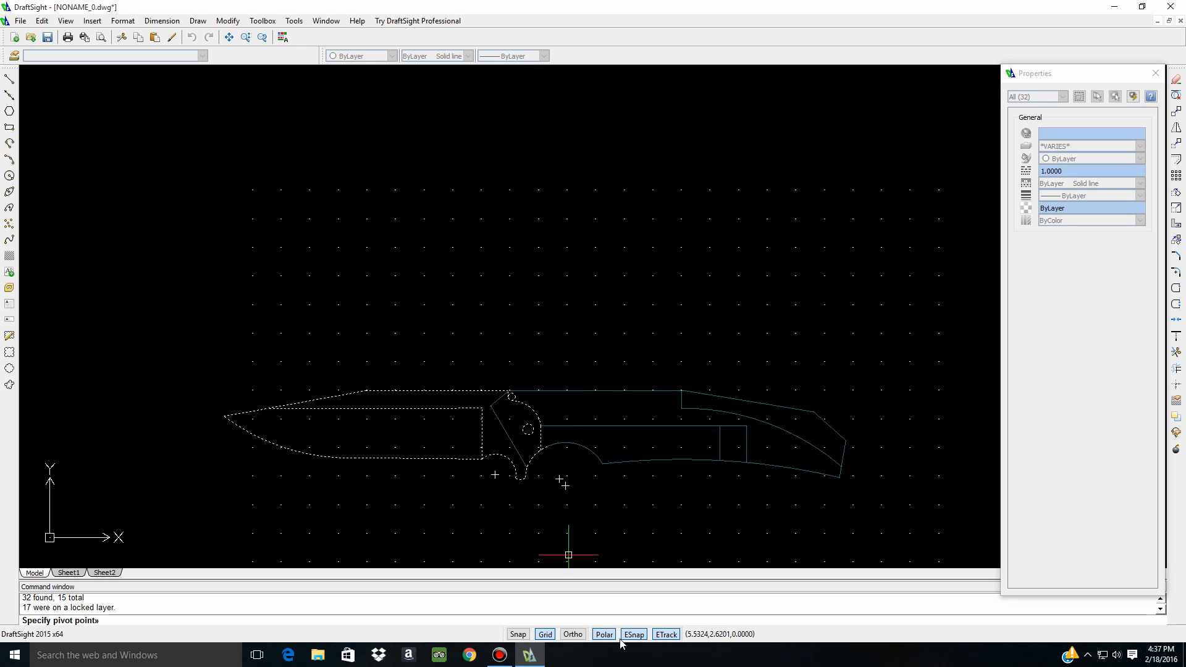
pyautogui.scroll(3, 526, 415)
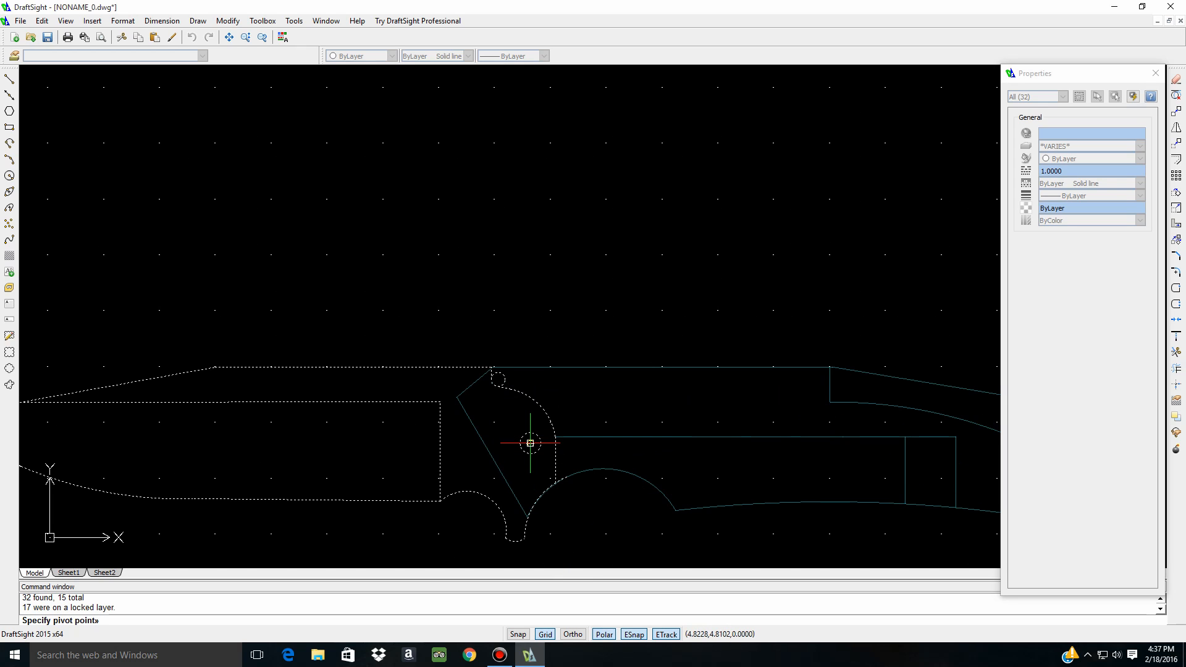
pyautogui.click(531, 444)
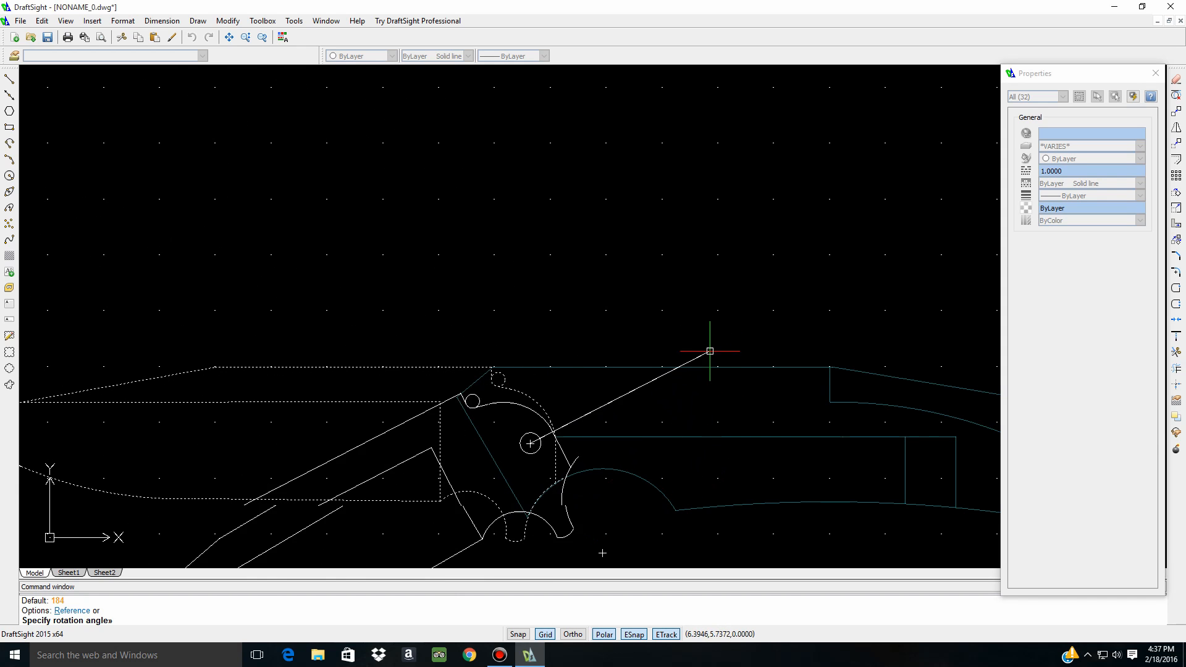
pyautogui.scroll(2, 718, 437)
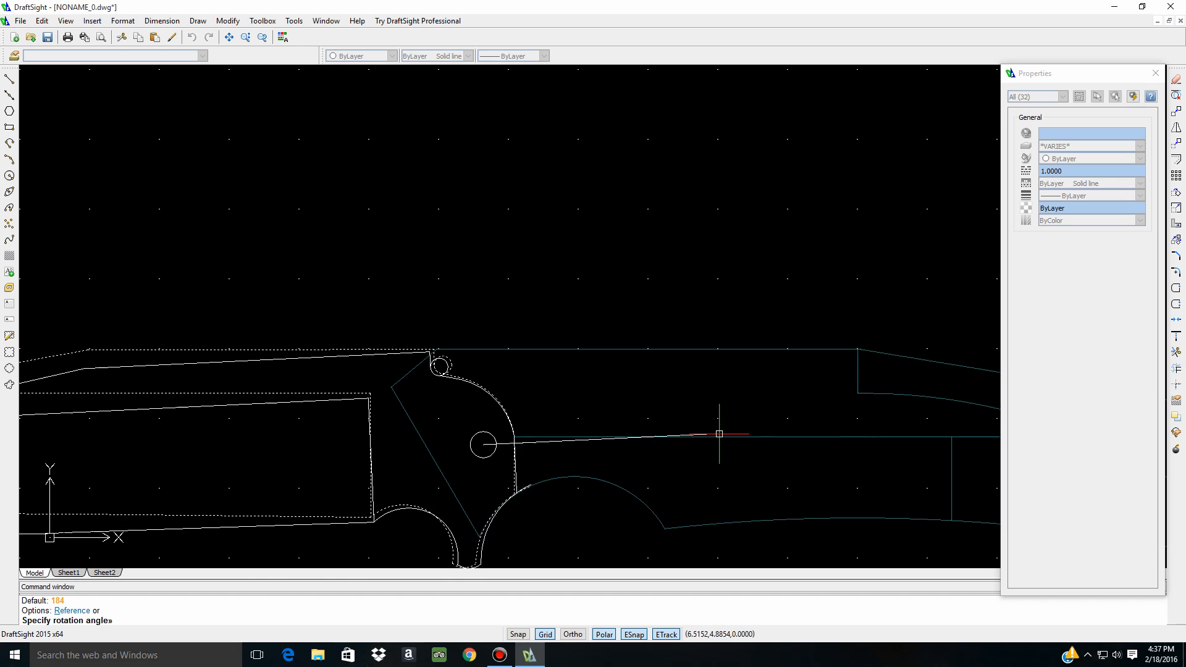
pyautogui.scroll(3, 717, 432)
pyautogui.scroll(-3, 636, 394)
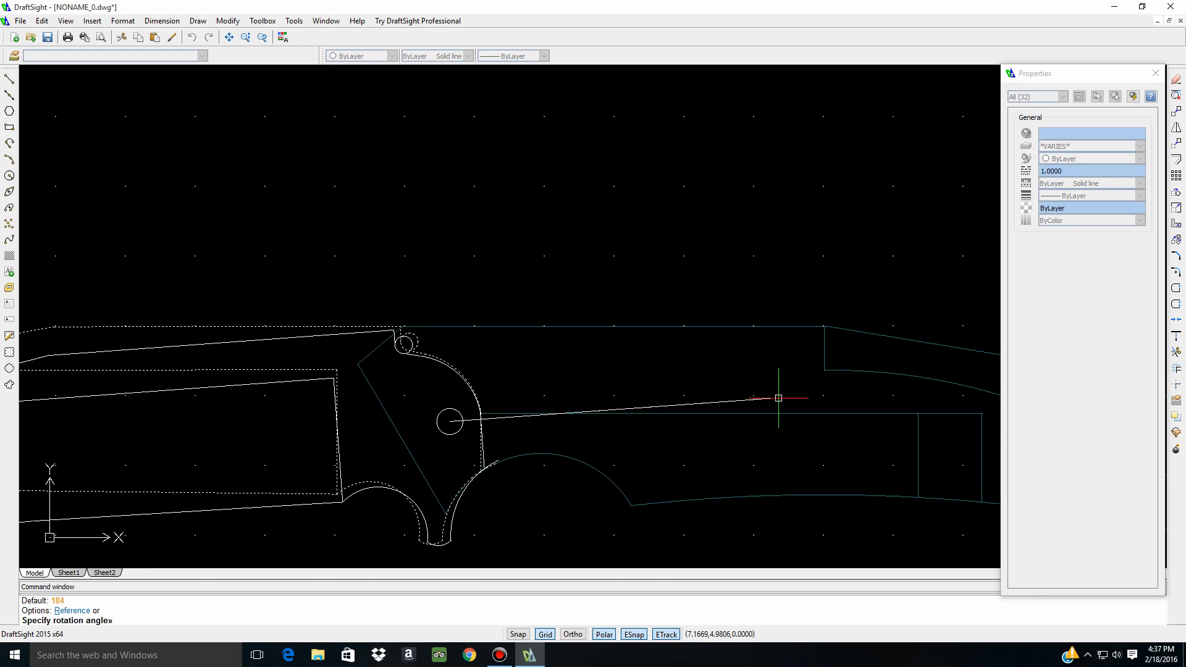
pyautogui.click(676, 240)
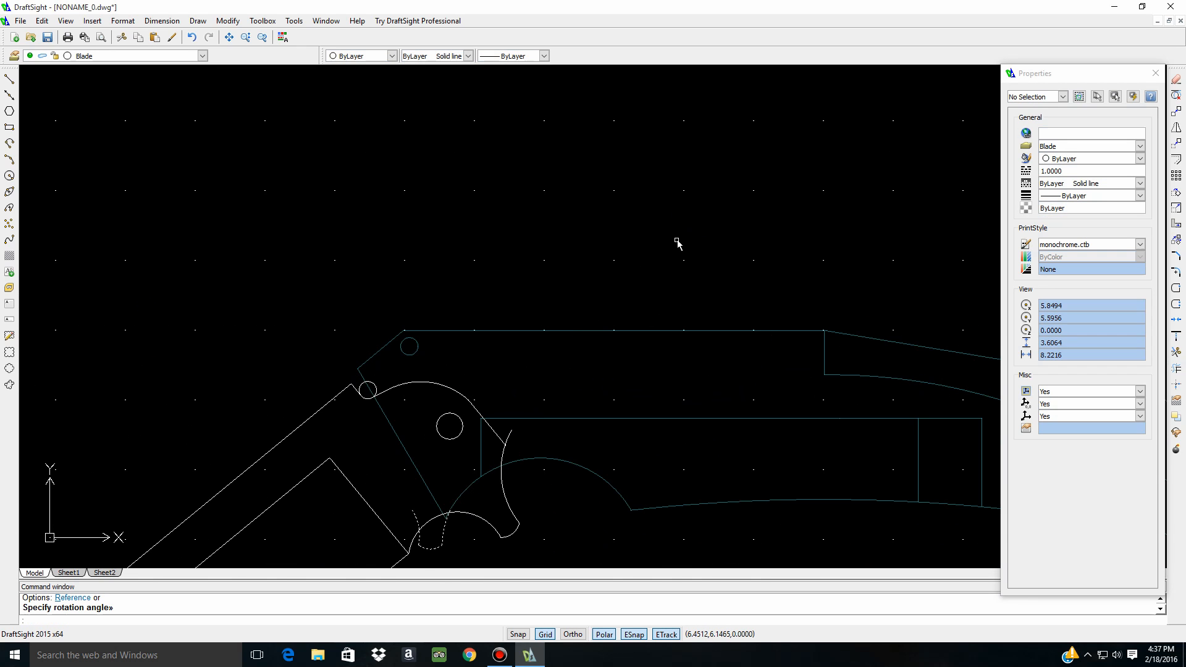
# Delete the blade's small circle between the spine's rear end and the curved tang
pyautogui.scroll(-3, 767, 415)
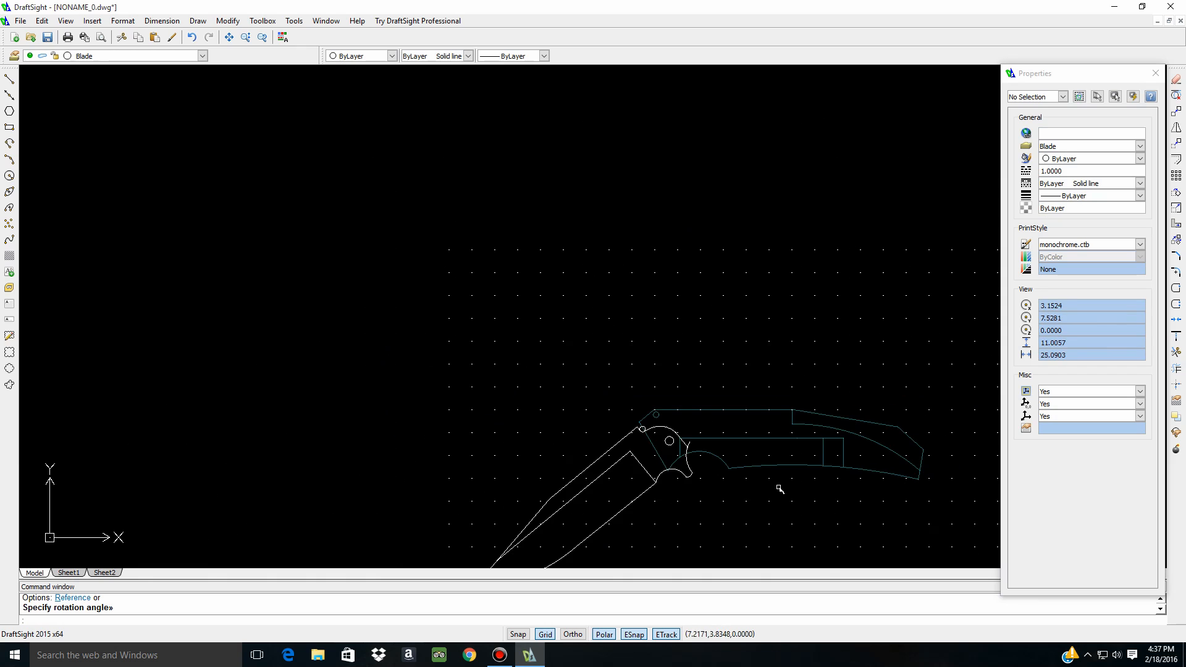
pyautogui.scroll(3, 661, 415)
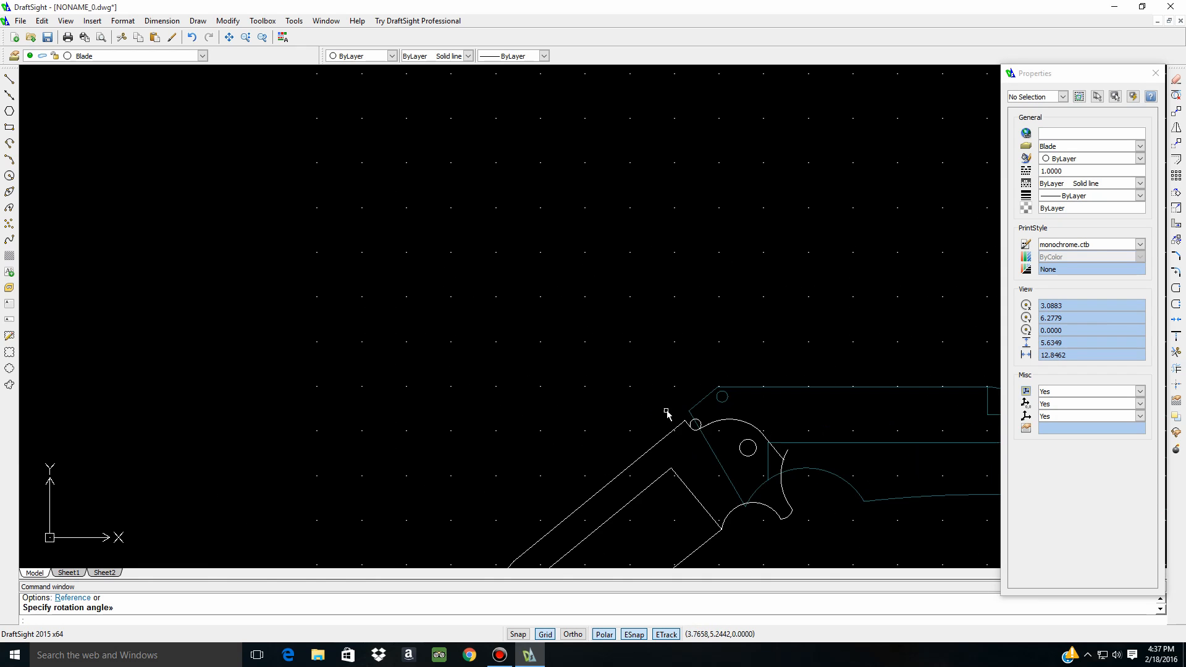
pyautogui.click(705, 428)
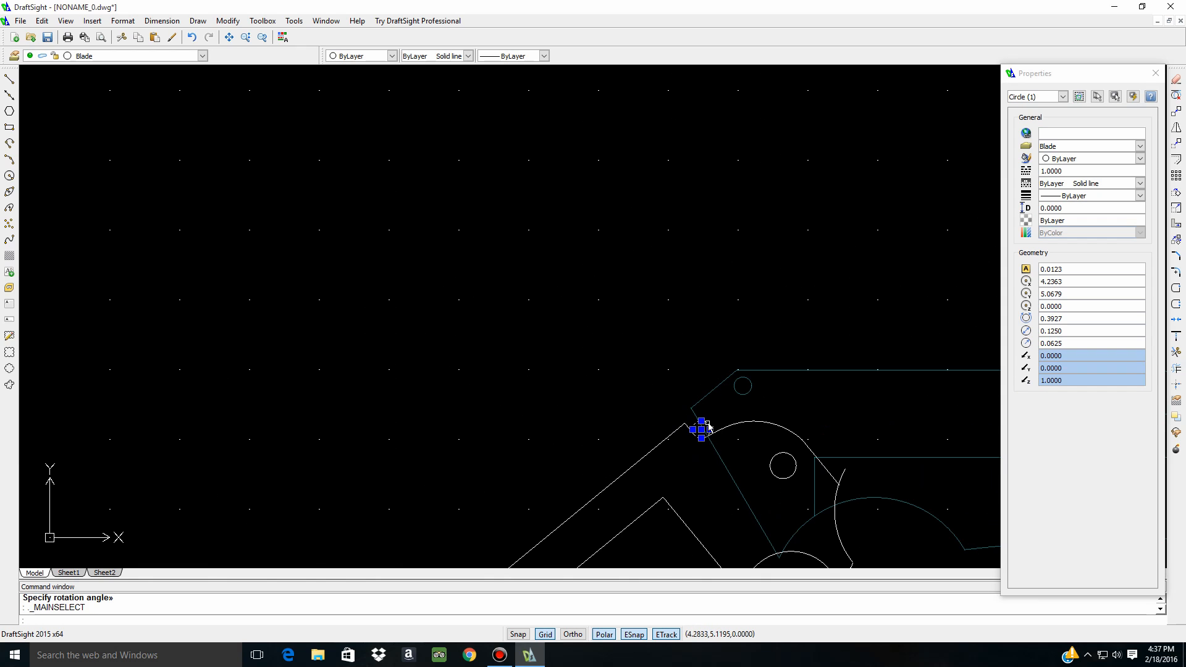
pyautogui.press('Delete')
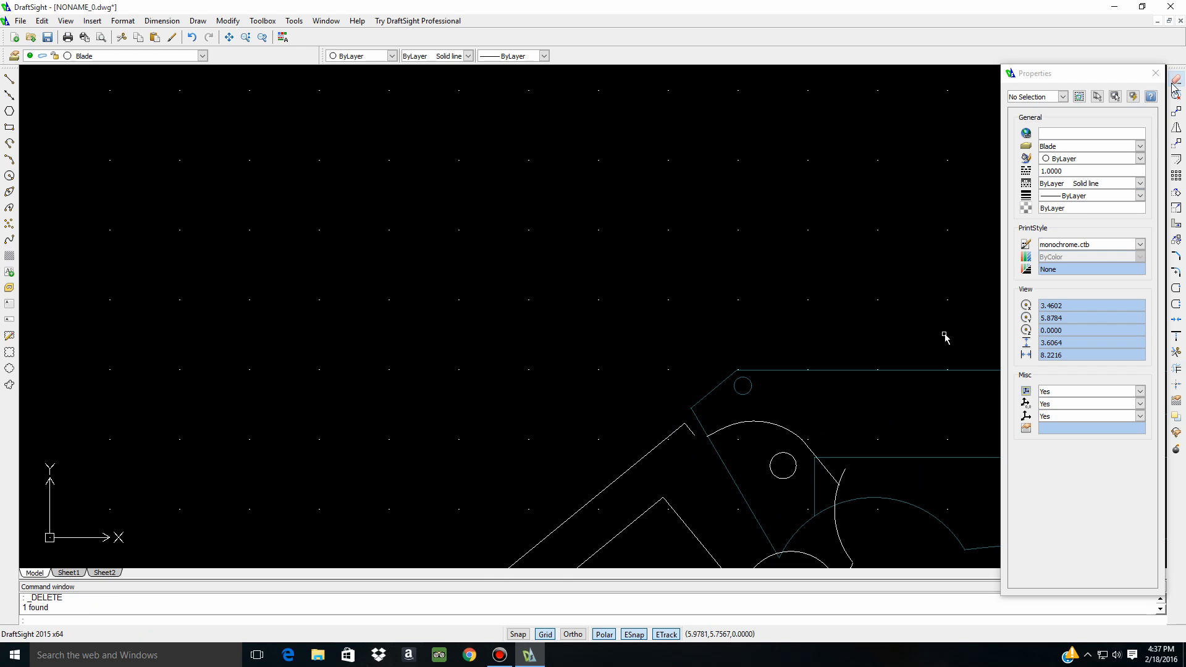
# Examine how the rotated blade sits against the handle, from the whole knife down to the area around the pivot
pyautogui.scroll(-1, 746, 468)
pyautogui.scroll(-5, 746, 467)
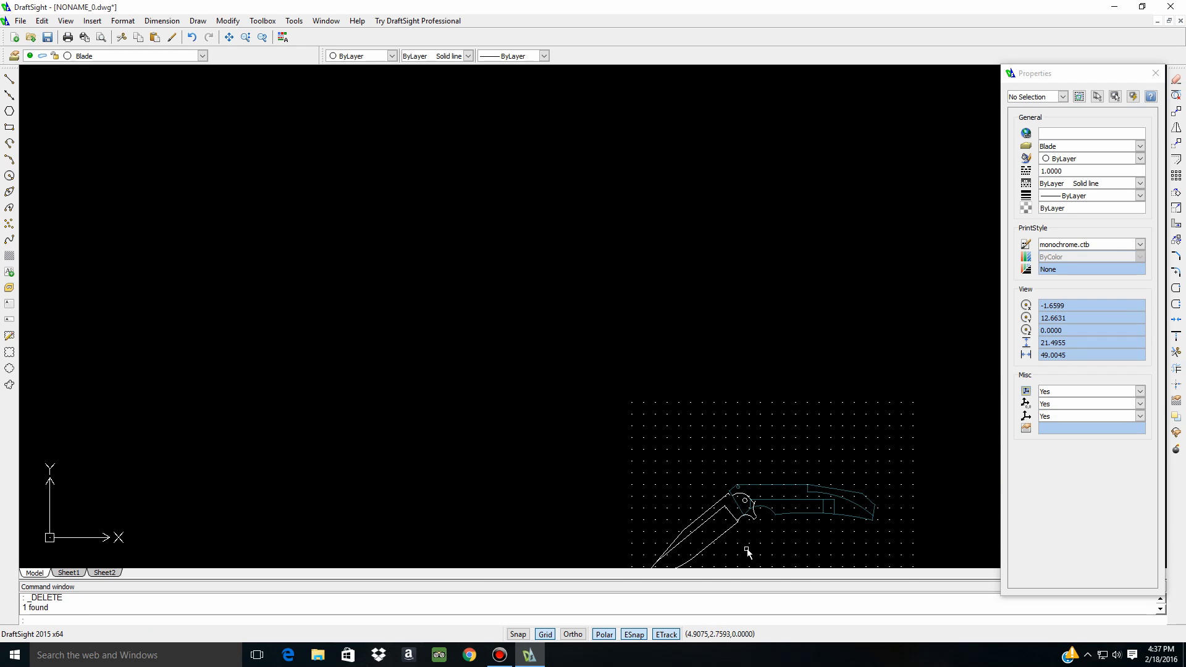
pyautogui.scroll(-1, 657, 389)
pyautogui.scroll(4, 683, 524)
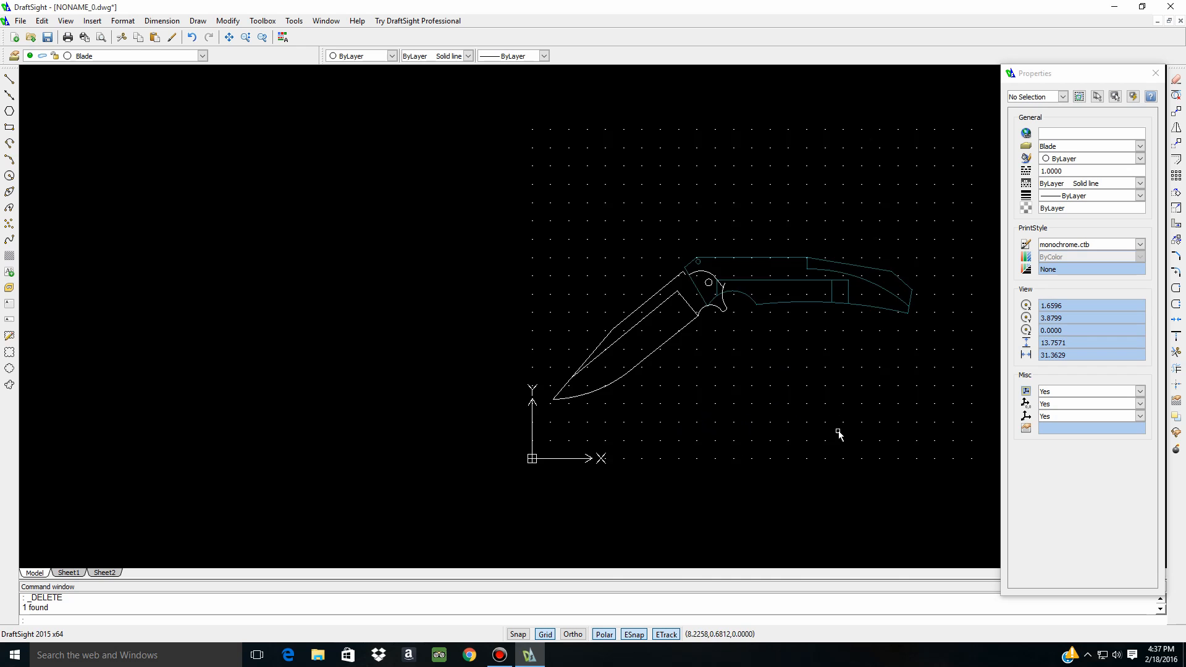
pyautogui.scroll(1, 384, 416)
pyautogui.scroll(-2, 643, 413)
pyautogui.scroll(-2, 980, 344)
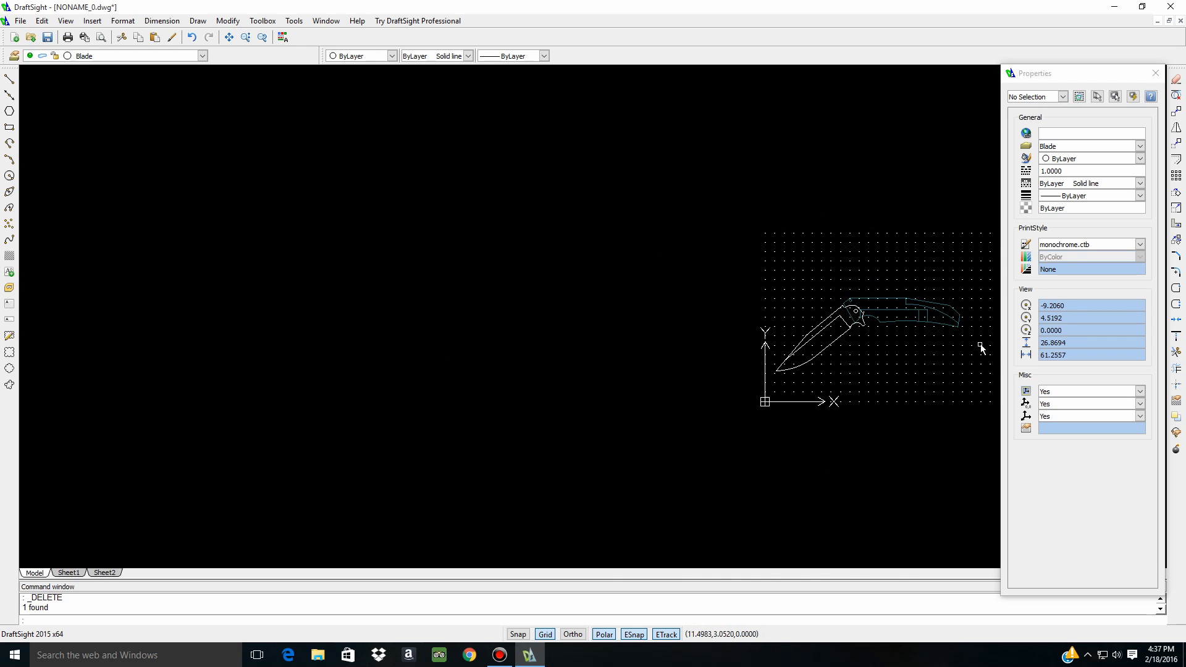
pyautogui.scroll(-3, 432, 376)
pyautogui.scroll(6, 683, 376)
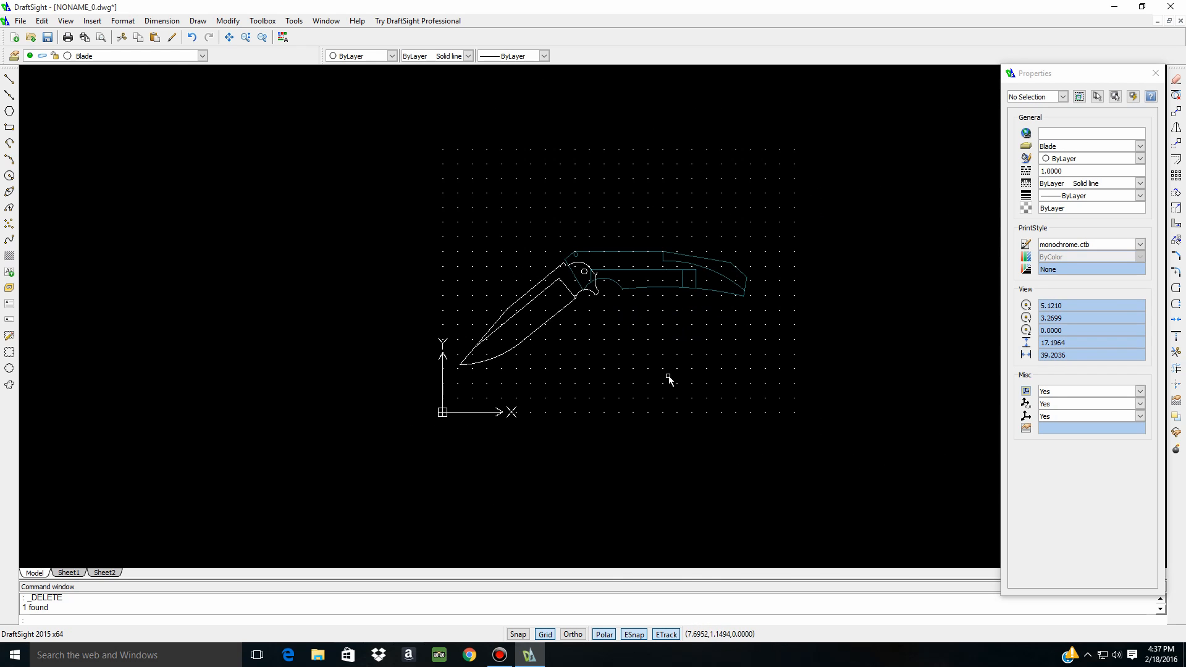
pyautogui.scroll(-4, 516, 344)
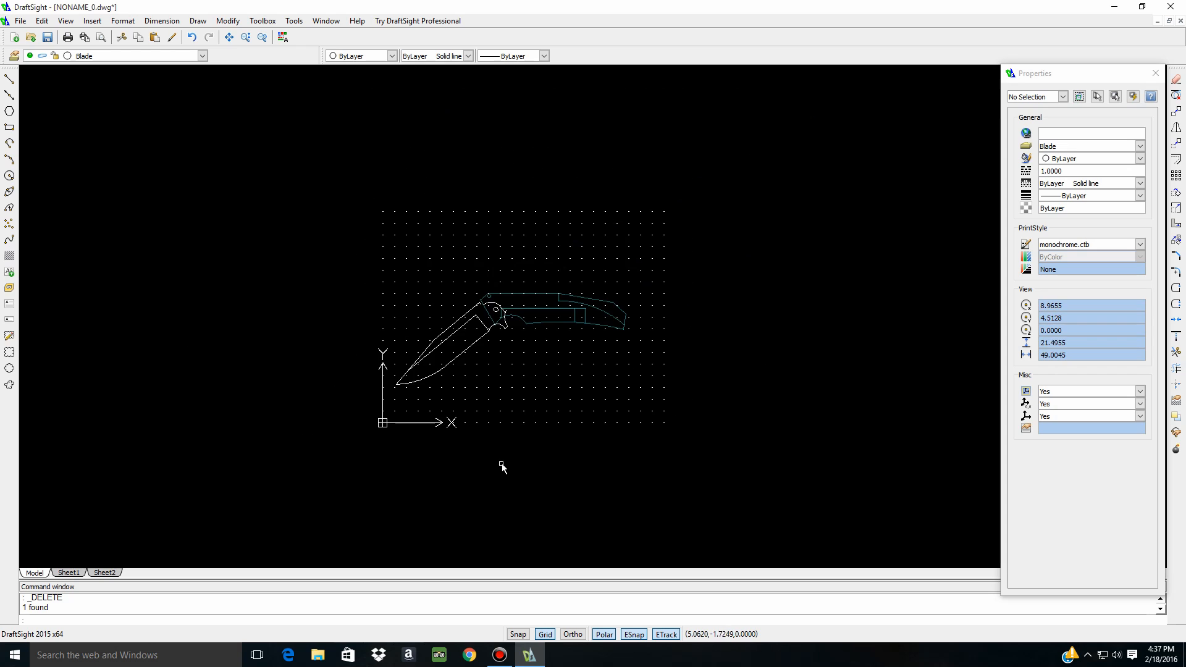
pyautogui.scroll(1, 525, 212)
pyautogui.scroll(1, 484, 392)
pyautogui.scroll(2, 467, 507)
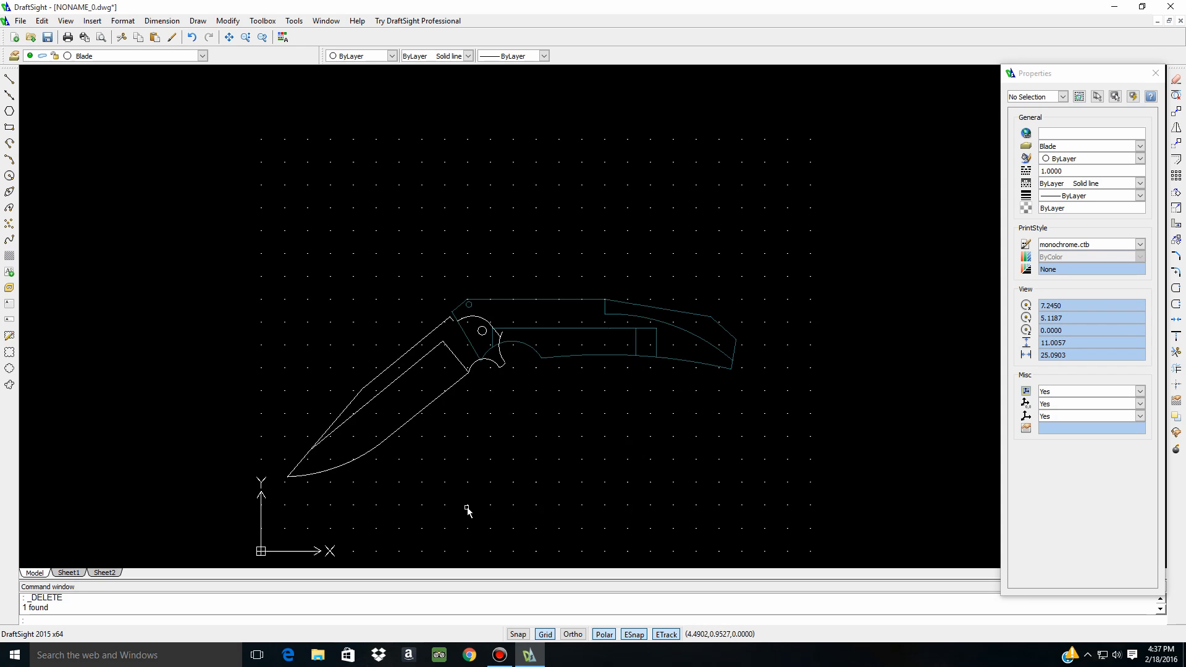
pyautogui.scroll(1, 470, 500)
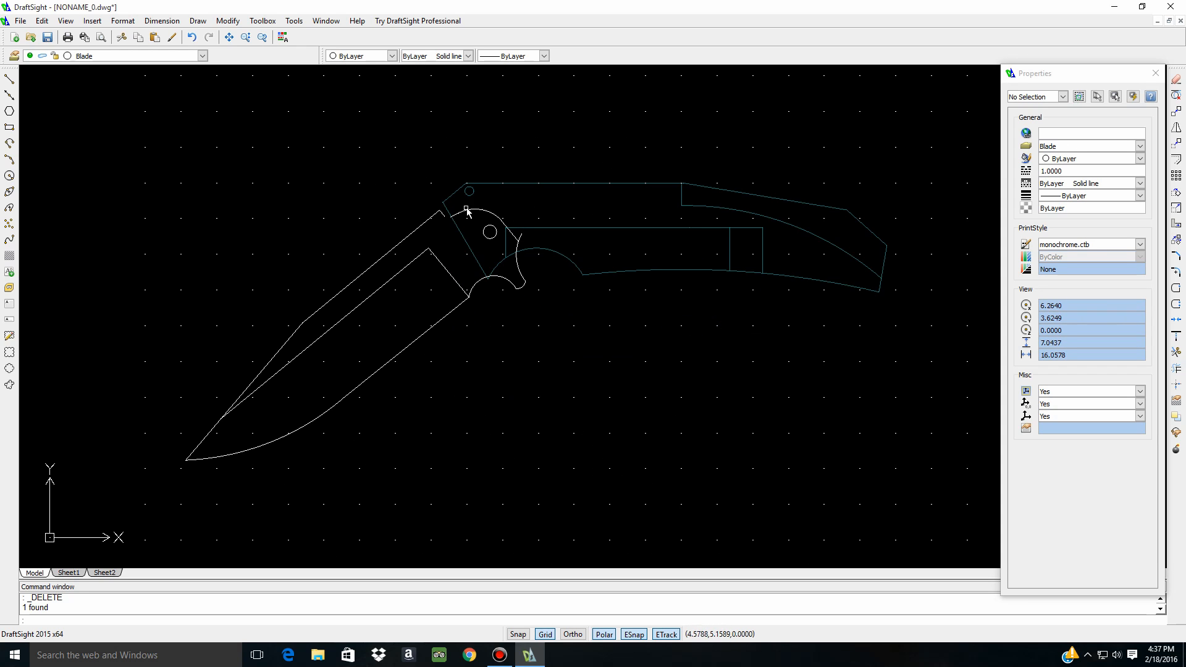
pyautogui.scroll(2, 449, 236)
pyautogui.scroll(1, 449, 222)
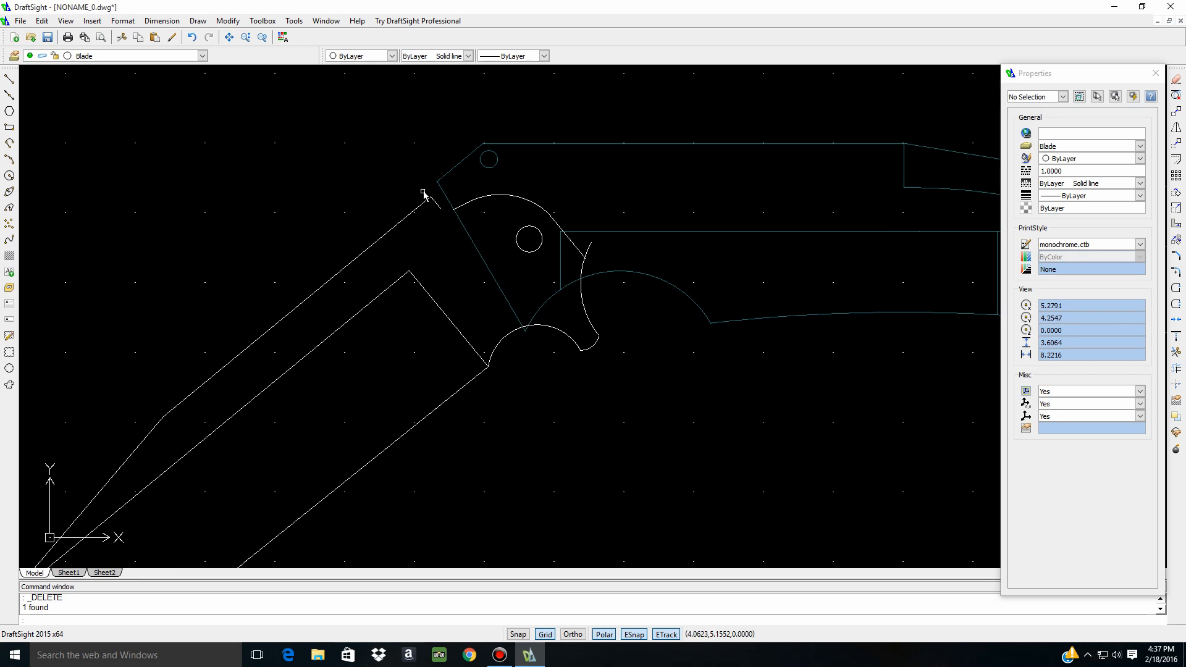
# Undo the deletion of the blade's small circle
pyautogui.moveTo(423, 194); pyautogui.dragTo(678, 420, button='middle')
pyautogui.hotkey('ctrl', 'z')
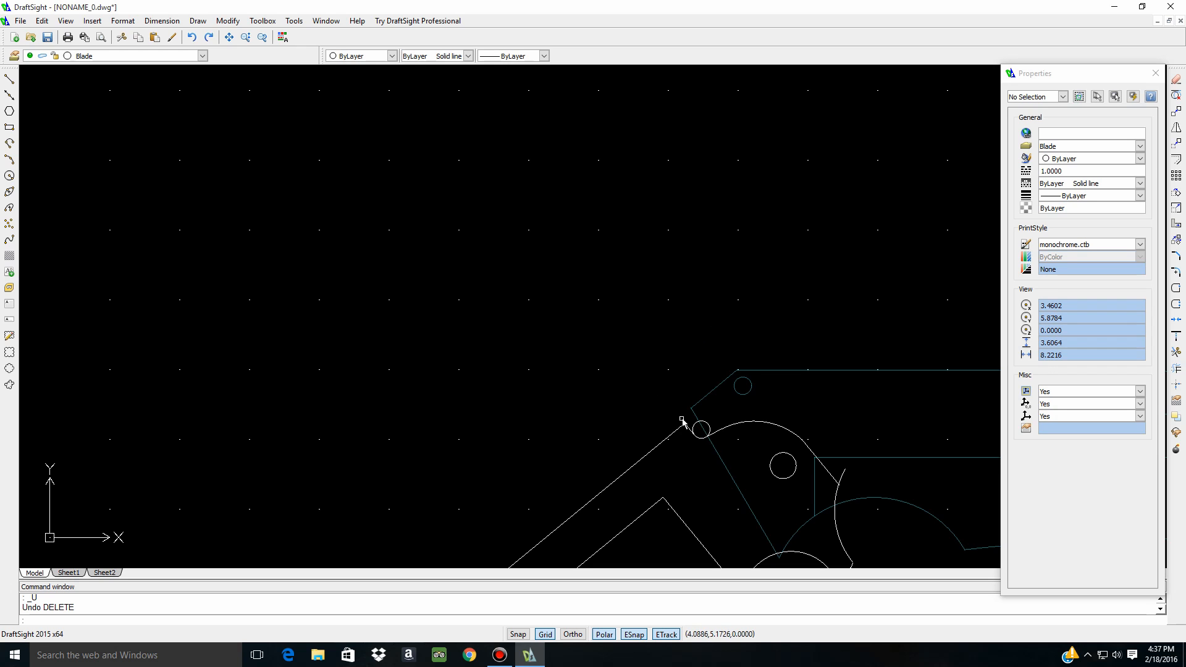
# Trim the blade's small circle against the two short lines touching it, keeping only the lower arc as a rounded notch
pyautogui.click(658, 402)
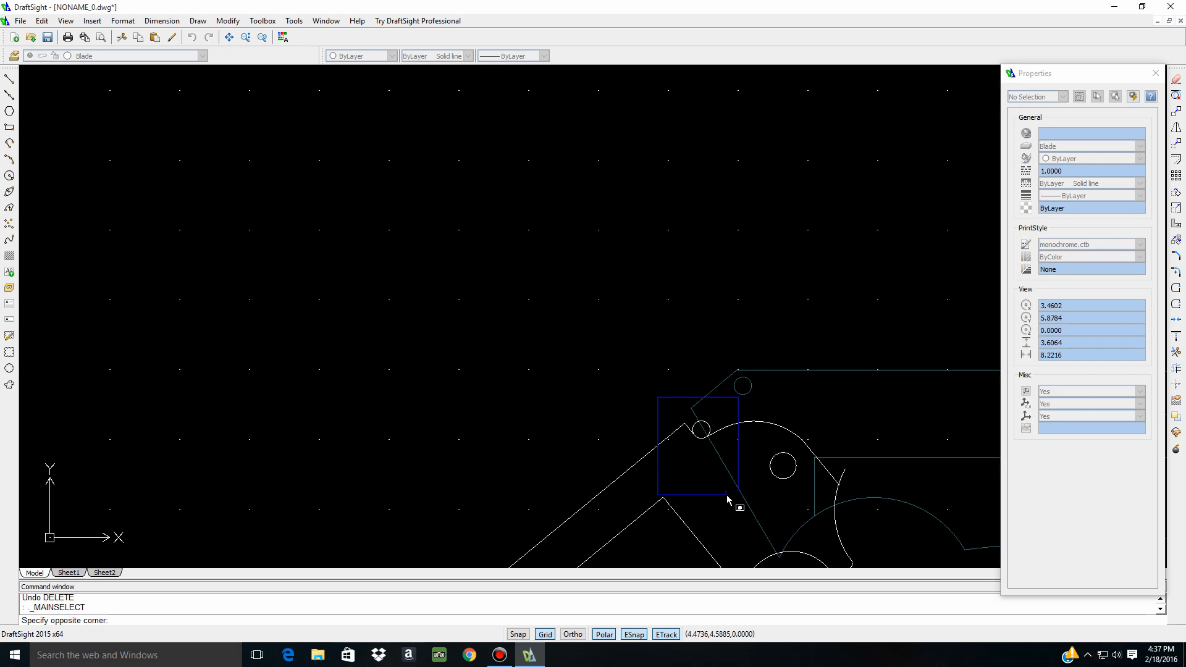
pyautogui.click(740, 462)
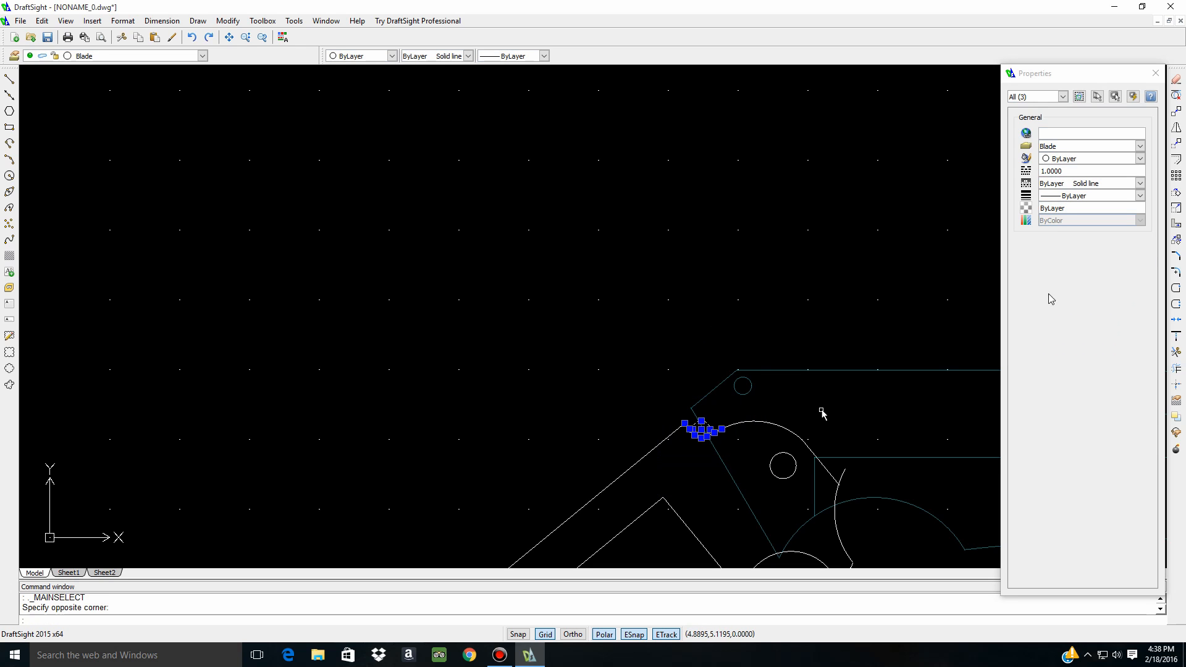
pyautogui.click(1176, 351)
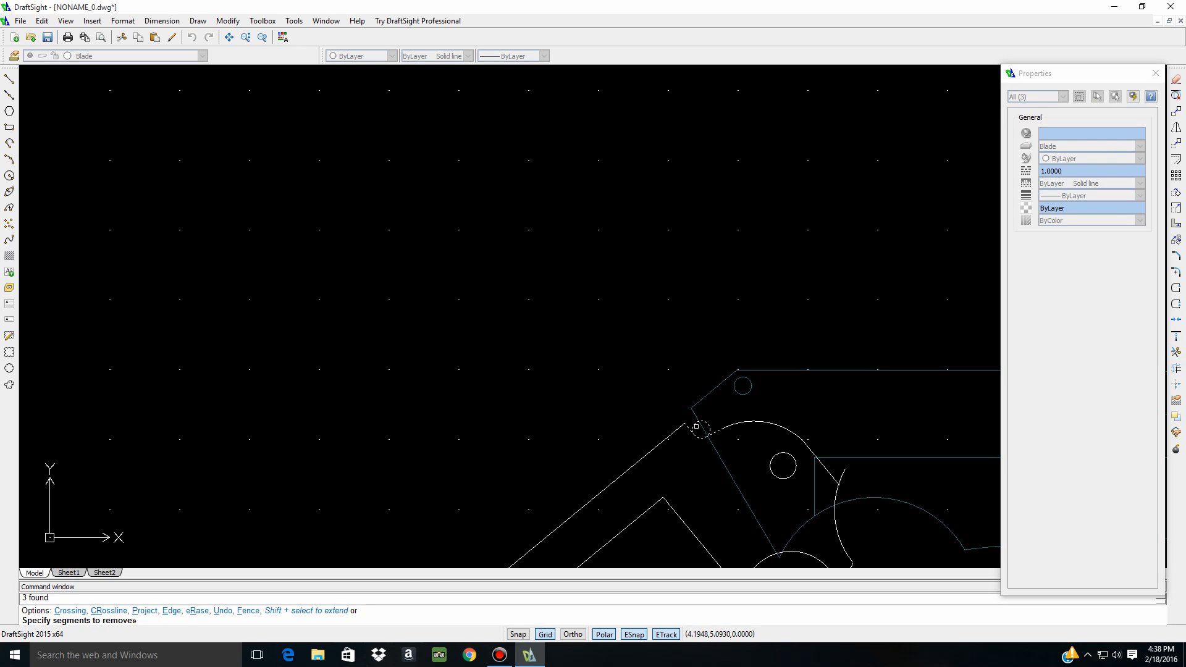
pyautogui.click(694, 427)
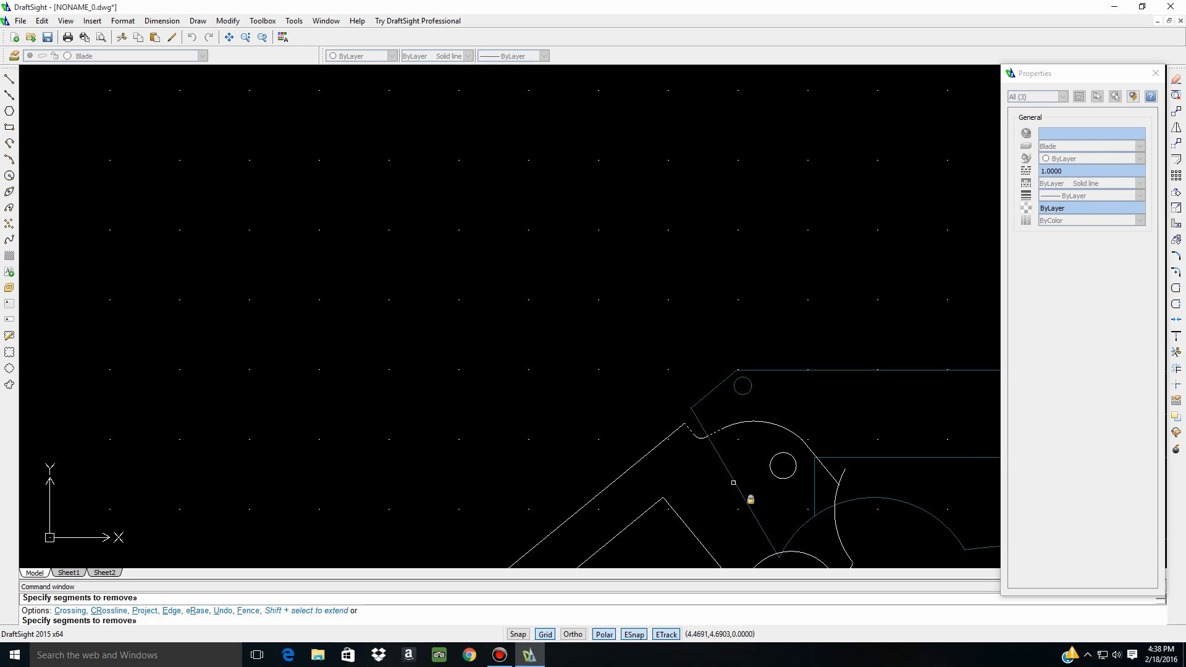
pyautogui.press('Escape')
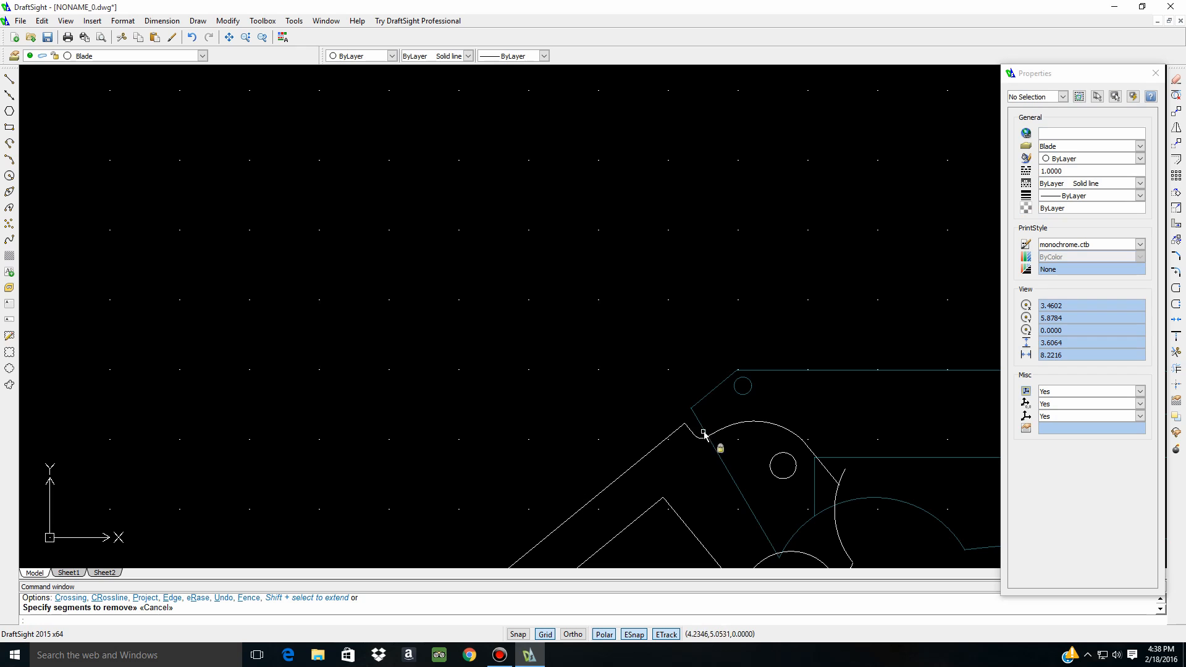
pyautogui.scroll(-4, 611, 410)
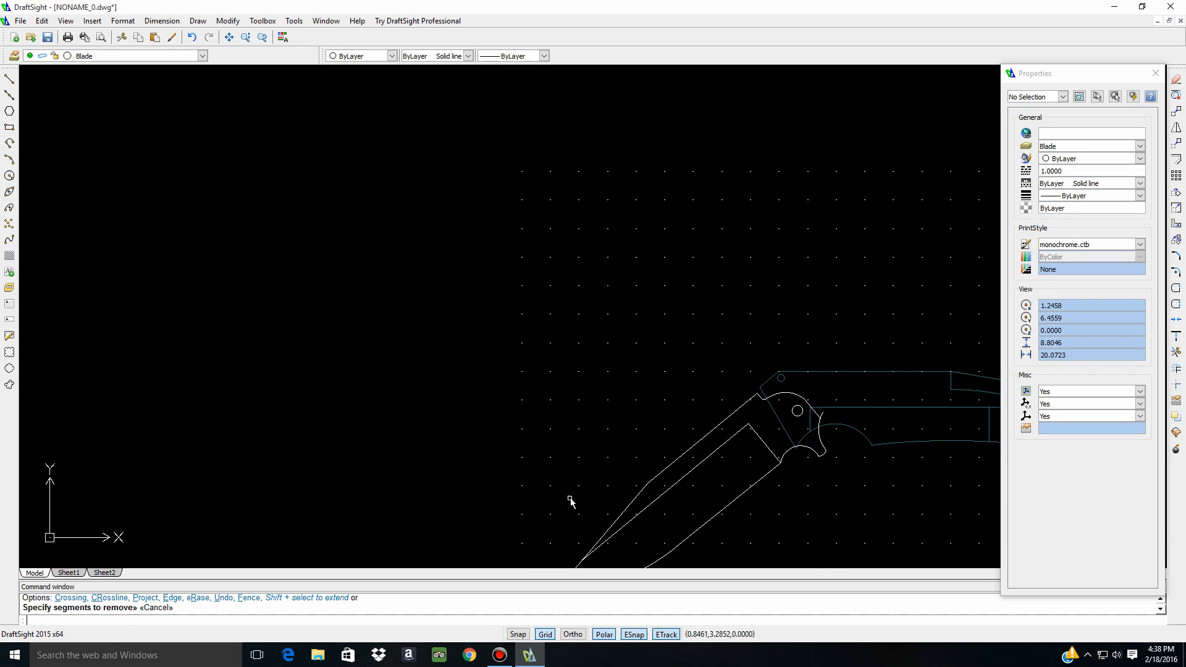
# Trim the end of the blade's concave tang arc that extends past the short slanted line beside the pivot hole
pyautogui.scroll(6, 844, 423)
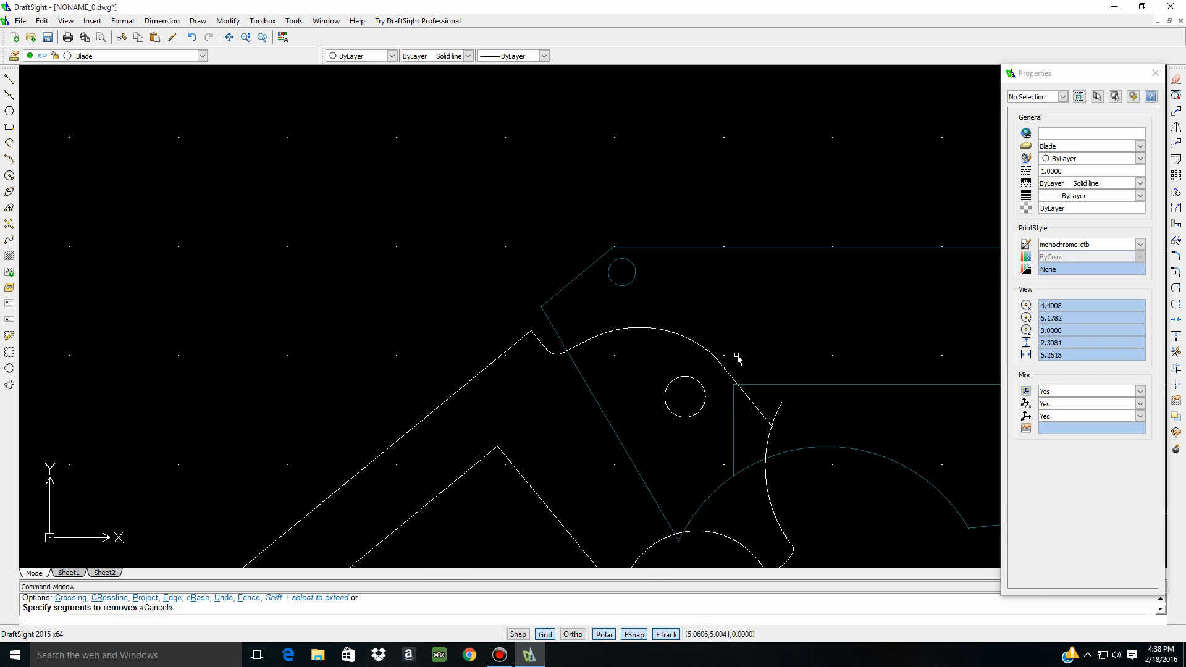
pyautogui.click(737, 357)
pyautogui.click(842, 519)
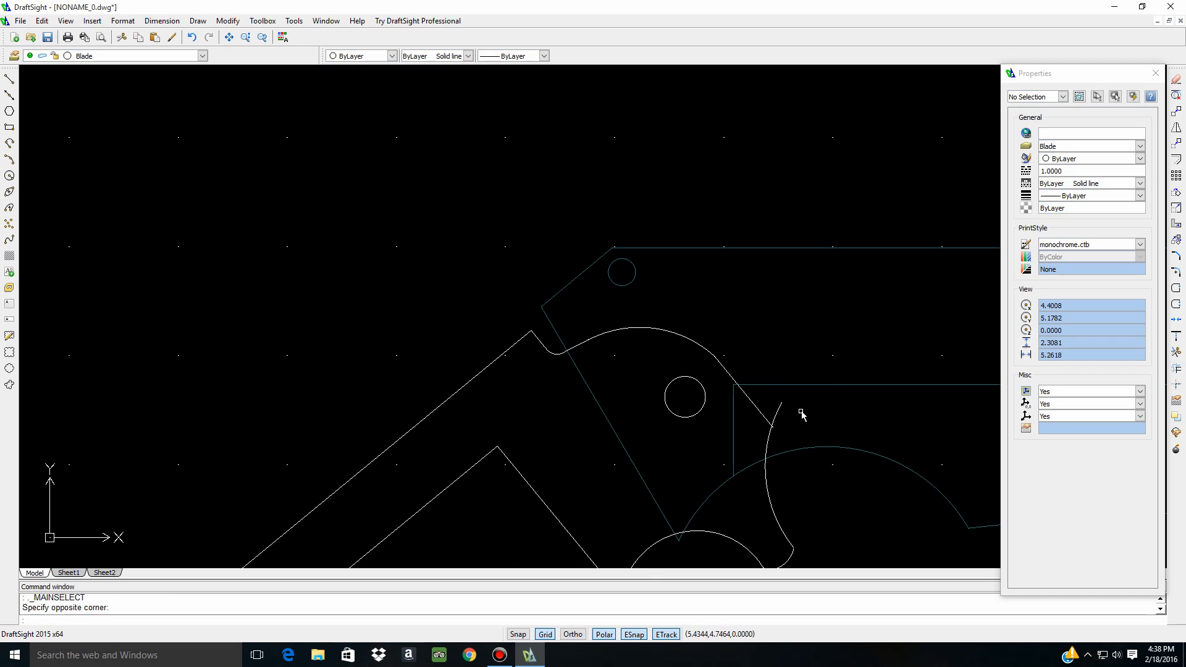
pyautogui.click(682, 313)
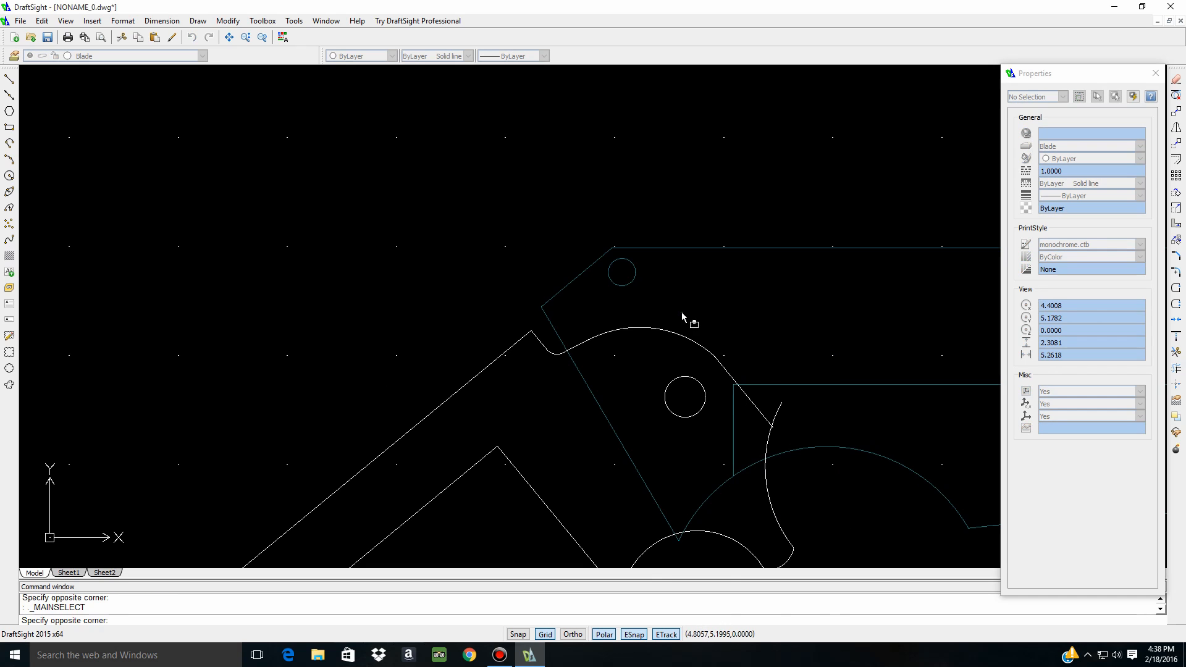
pyautogui.click(881, 564)
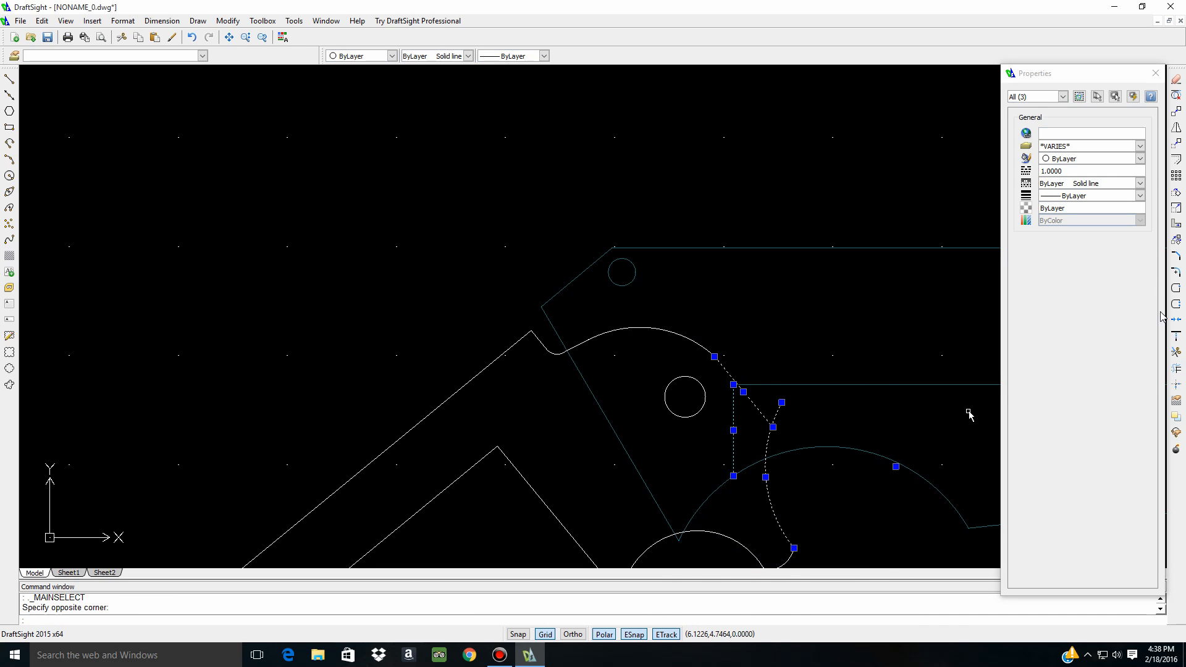
pyautogui.click(1176, 351)
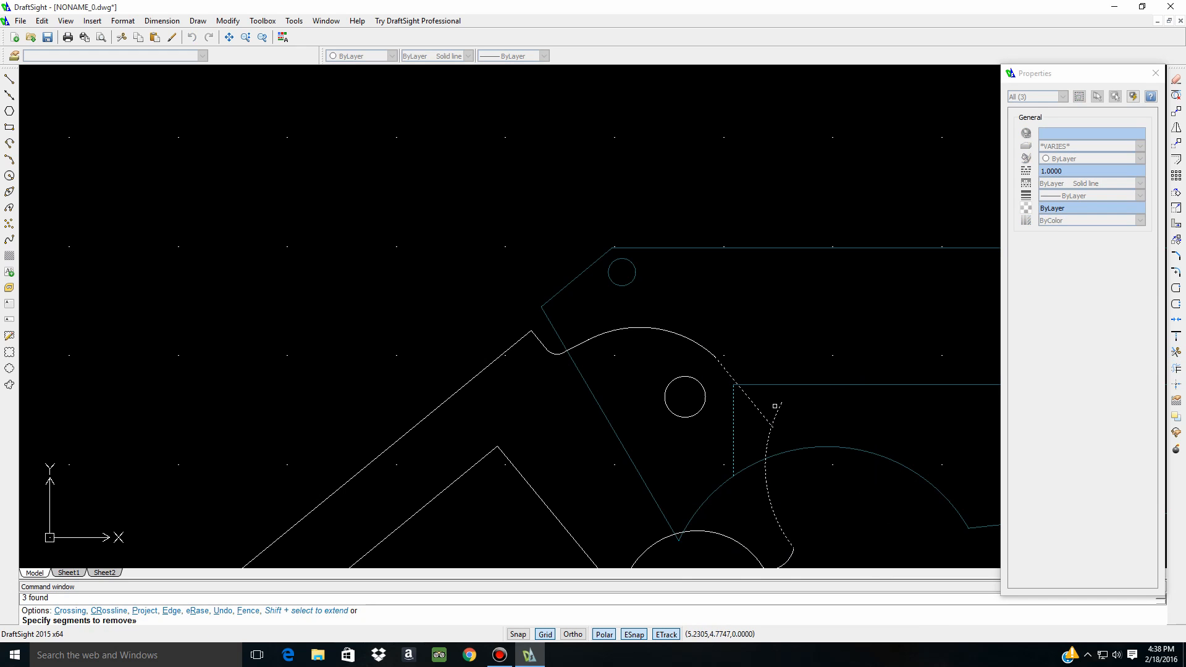
pyautogui.click(780, 405)
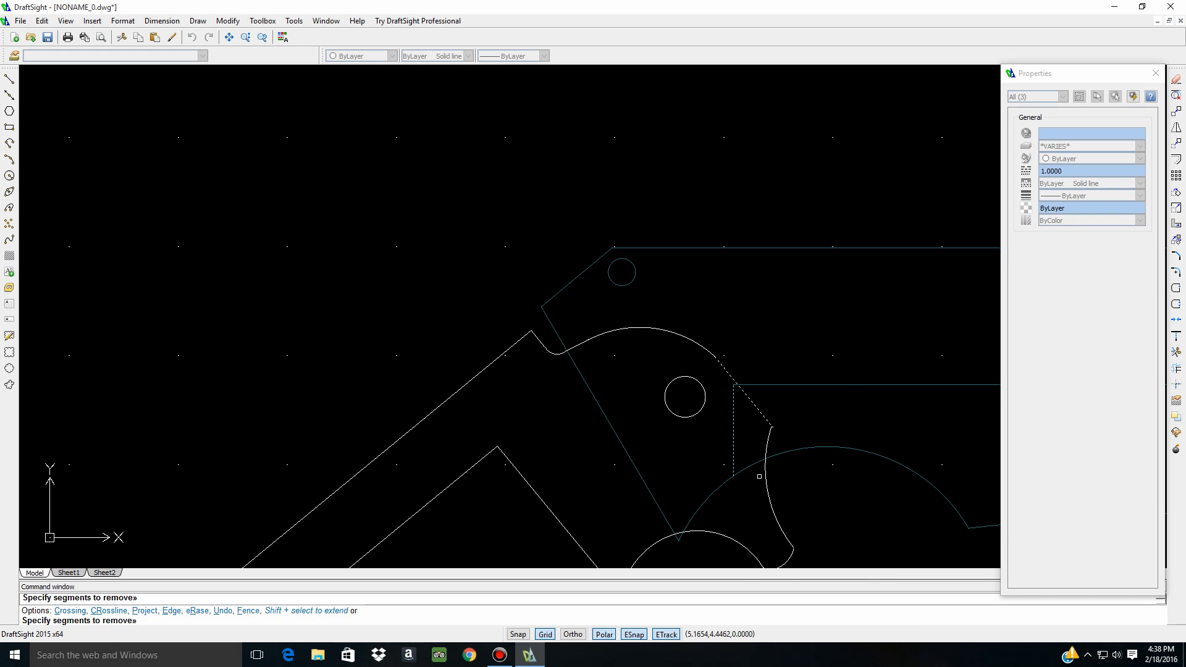
pyautogui.press('Escape')
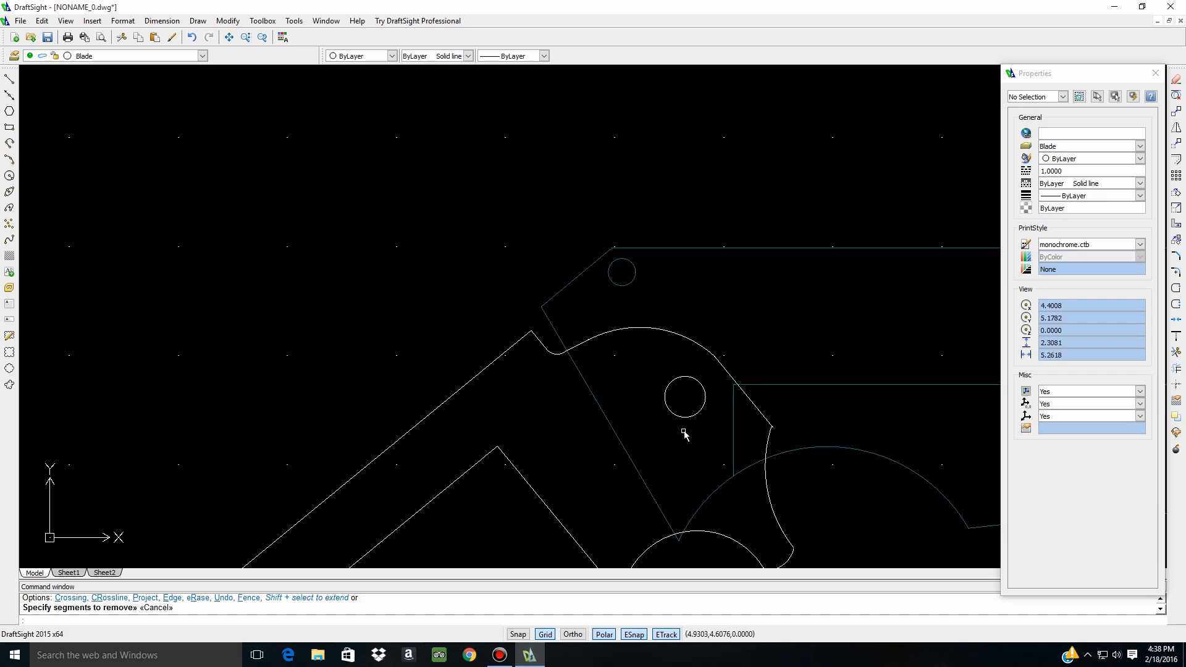
# Rotate the whole blade about the pivot hole's center until it lies folded into the handle
pyautogui.scroll(-8, 684, 434)
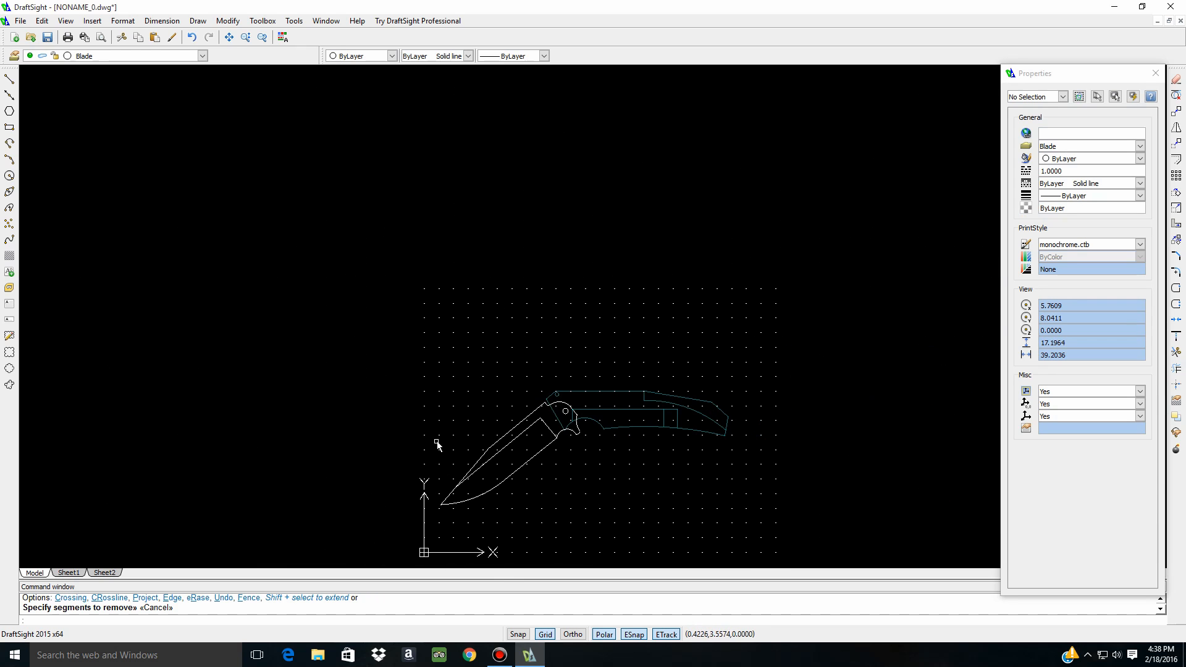
pyautogui.click(422, 389)
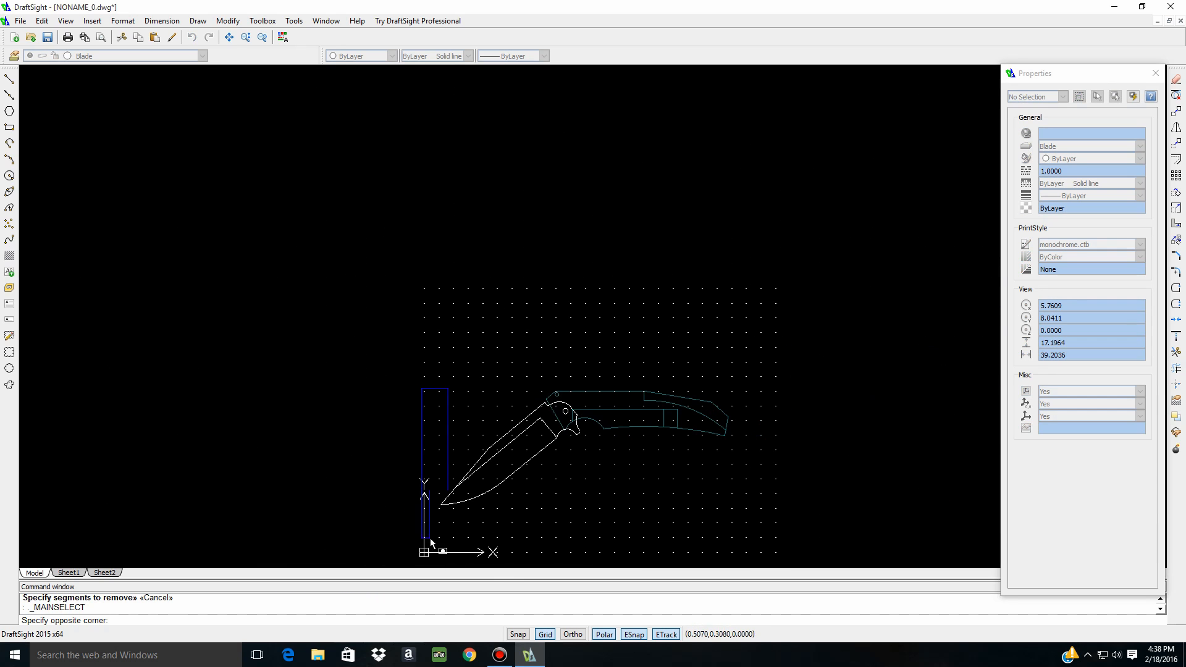
pyautogui.click(614, 518)
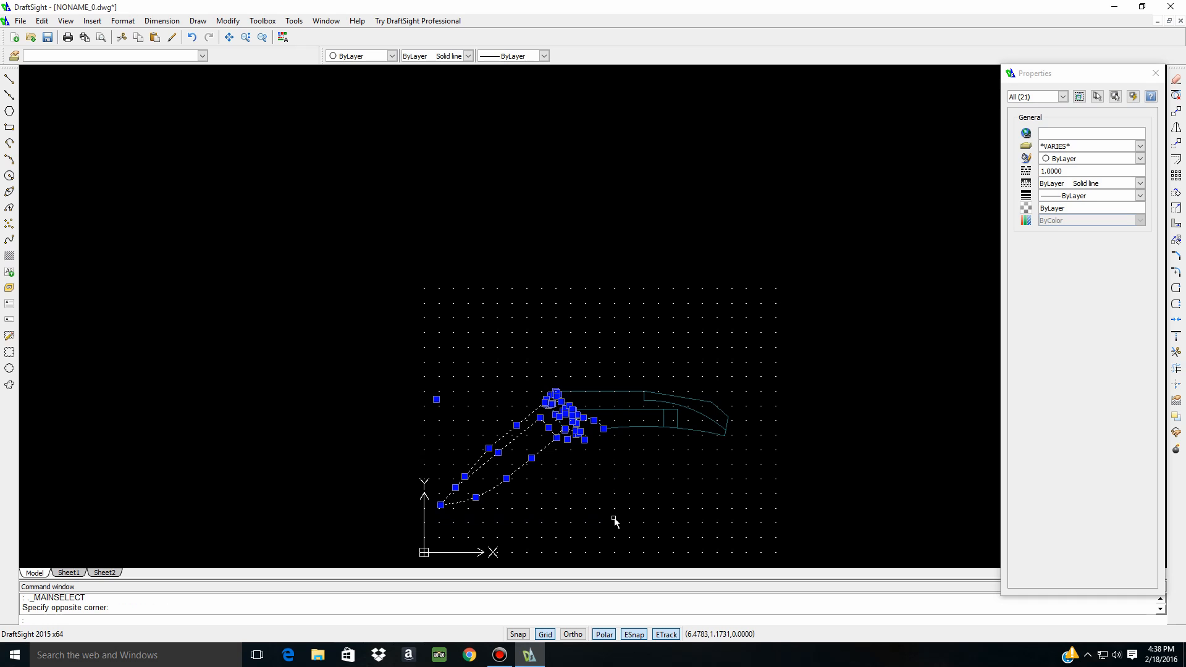
pyautogui.click(1176, 196)
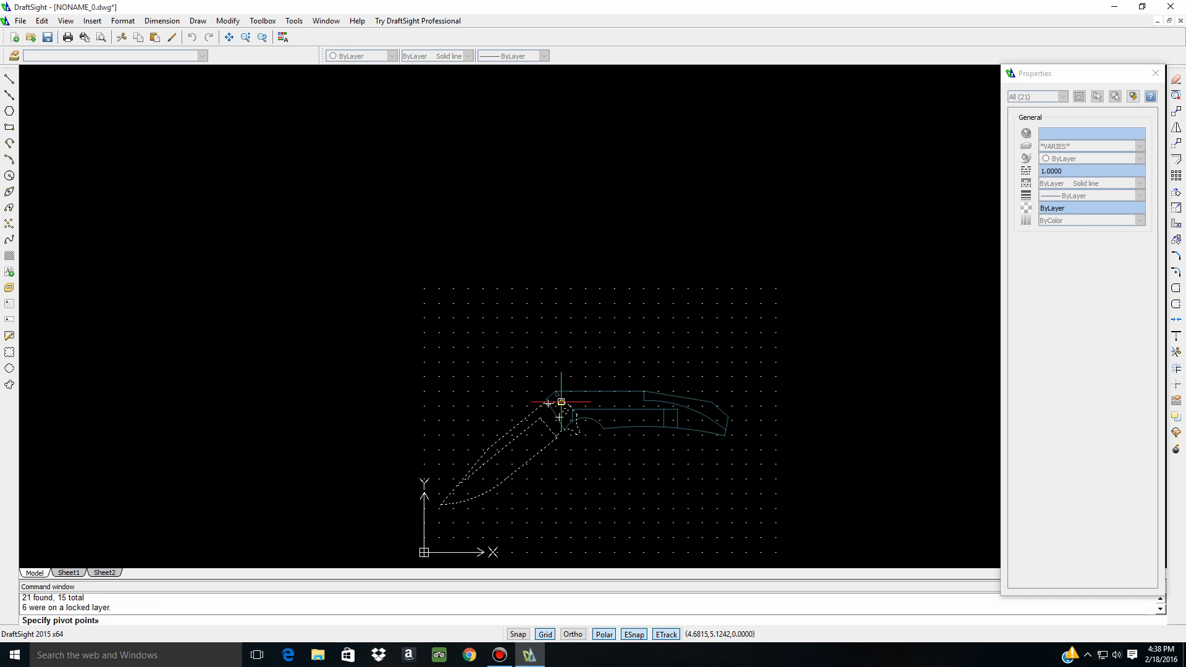
pyautogui.scroll(2, 559, 427)
pyautogui.scroll(3, 559, 428)
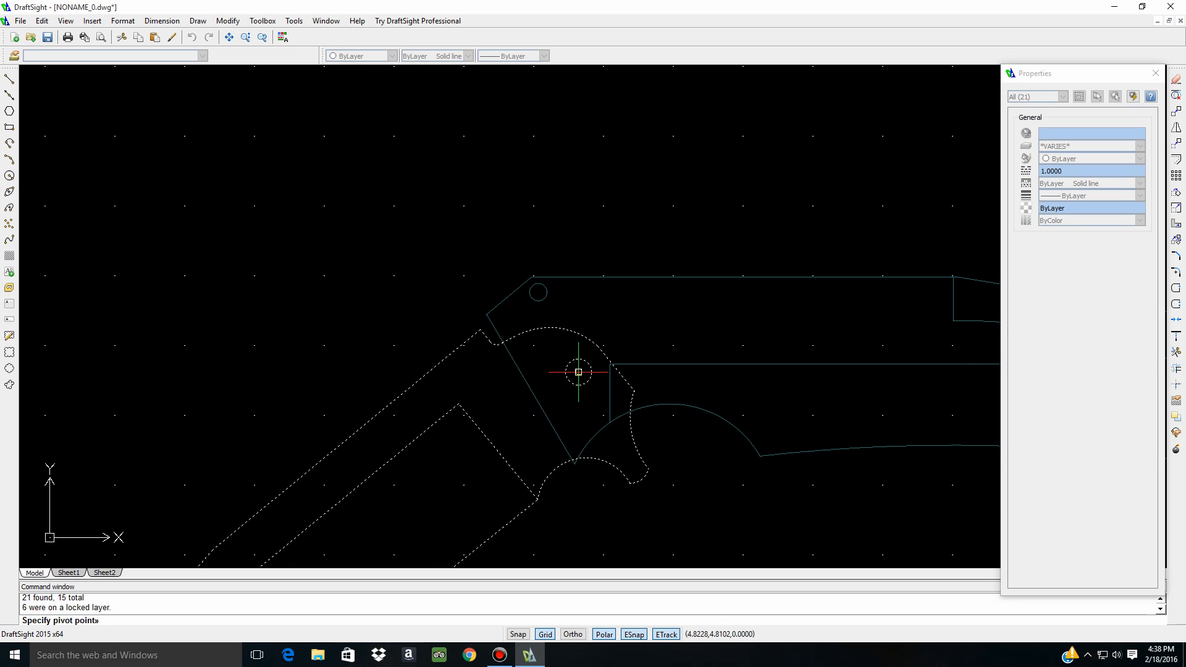
pyautogui.click(578, 371)
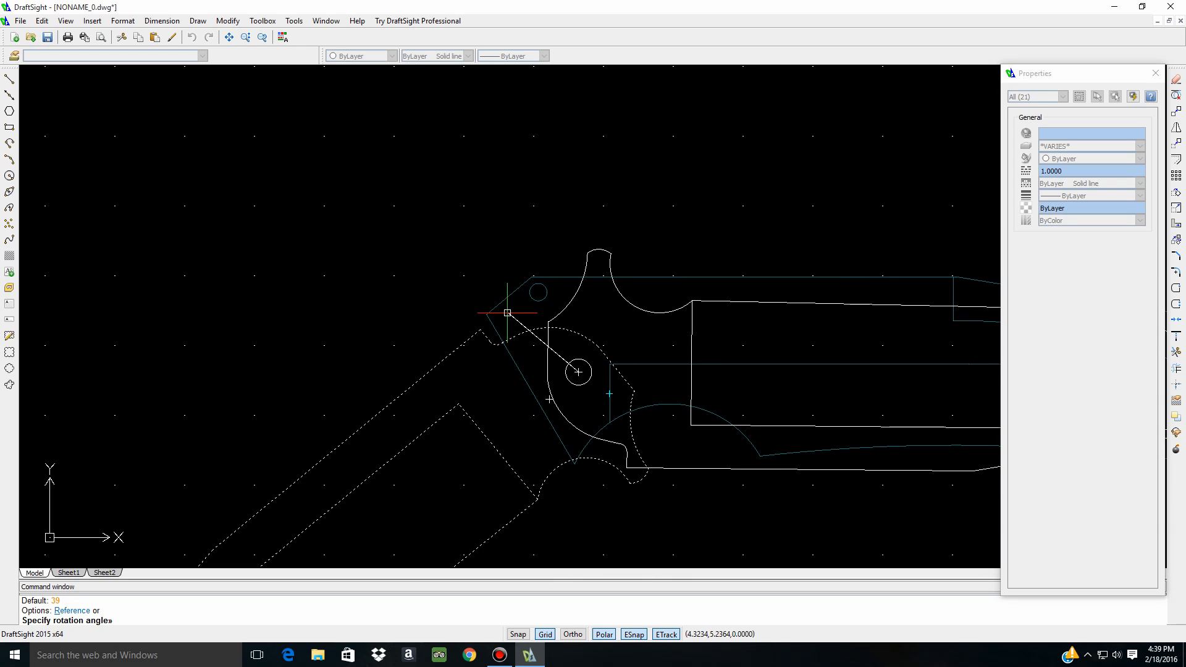
pyautogui.scroll(-4, 575, 332)
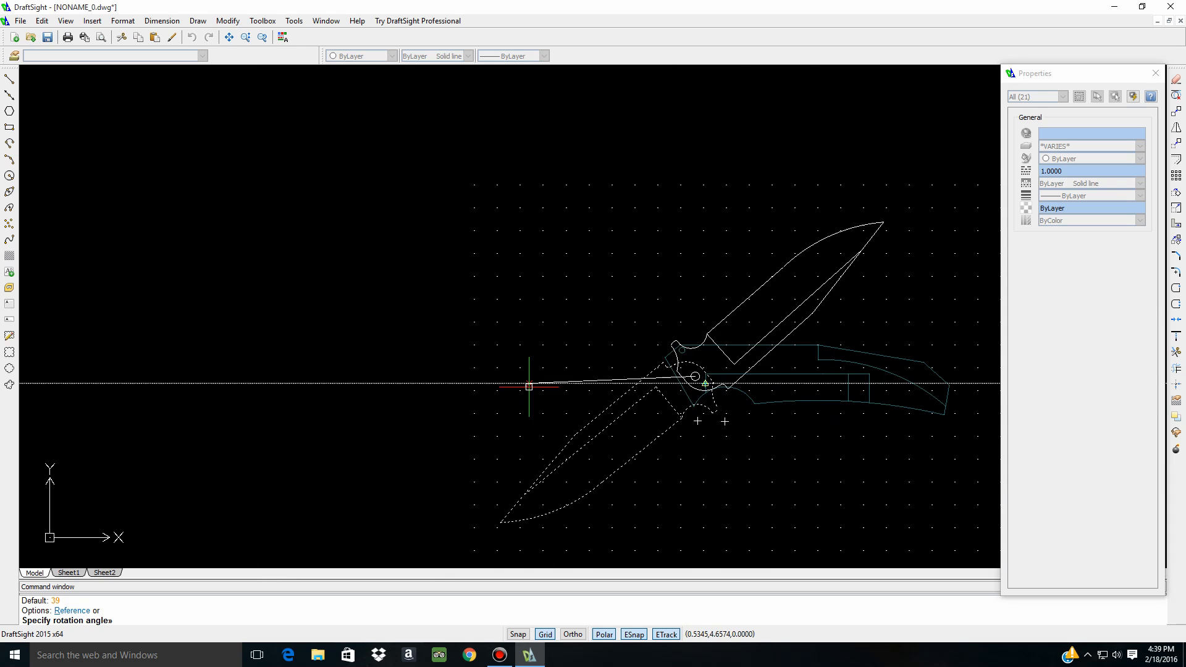
pyautogui.scroll(-3, 544, 397)
pyautogui.scroll(4, 805, 397)
pyautogui.scroll(2, 693, 392)
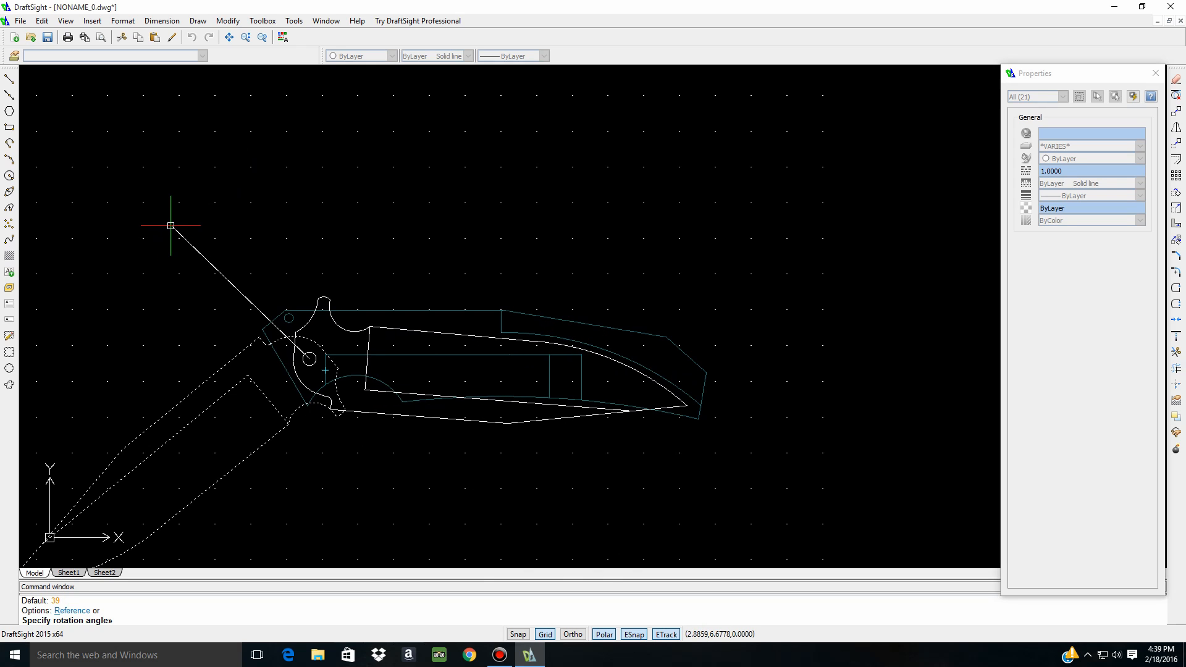
pyautogui.press('Escape')
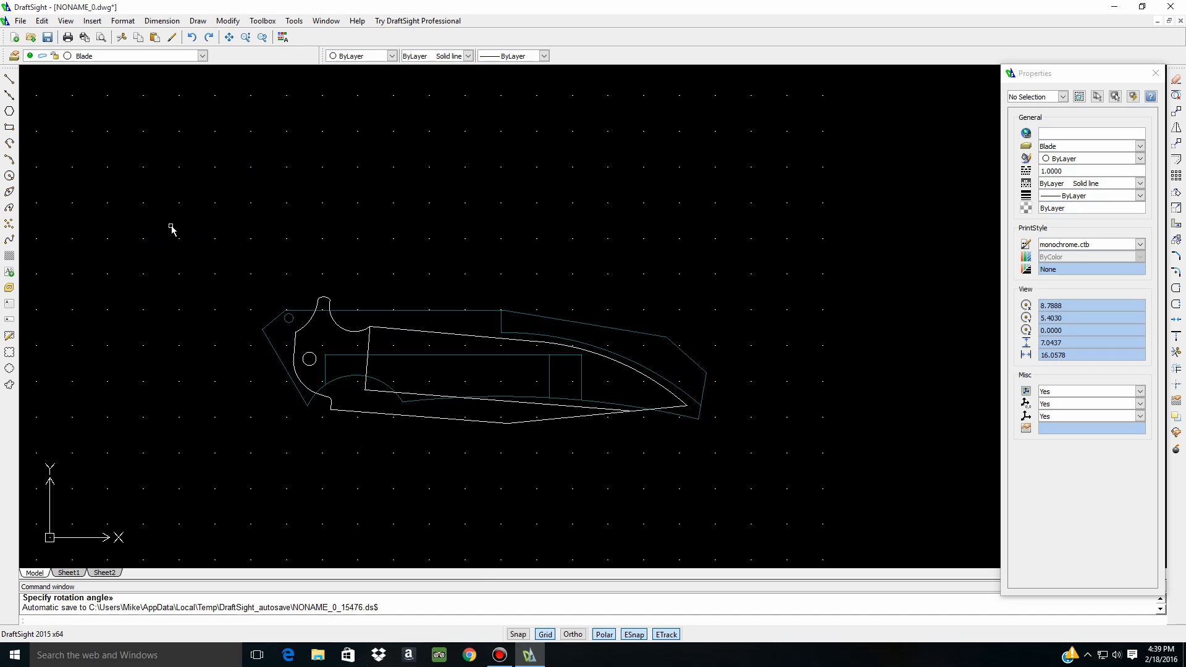
# Examine how the folded blade fits within the handle outline, from the whole knife down to the area around the pivot
pyautogui.scroll(-4, 512, 484)
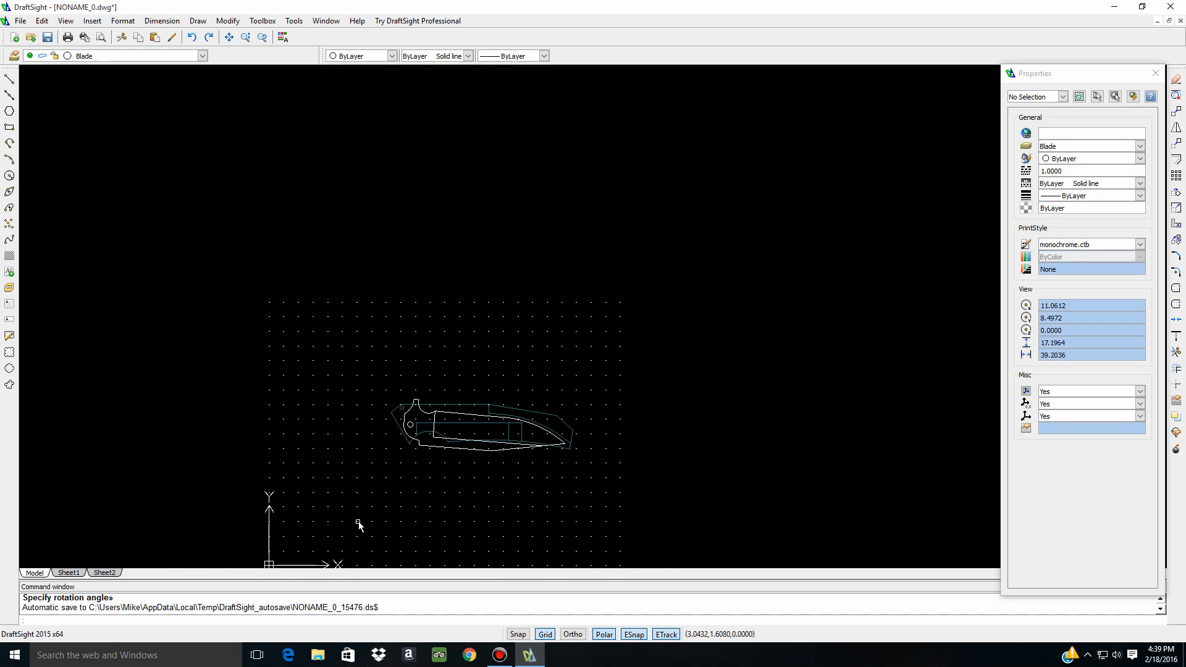
pyautogui.scroll(4, 369, 507)
pyautogui.scroll(4, 483, 227)
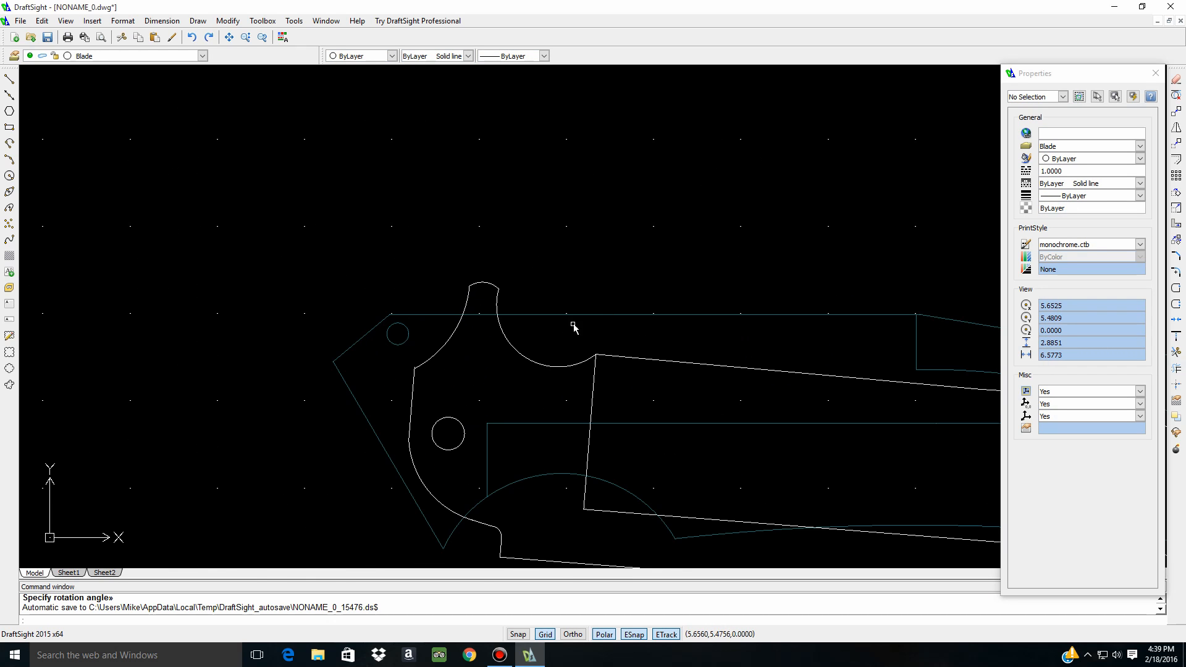
pyautogui.scroll(-3, 275, 387)
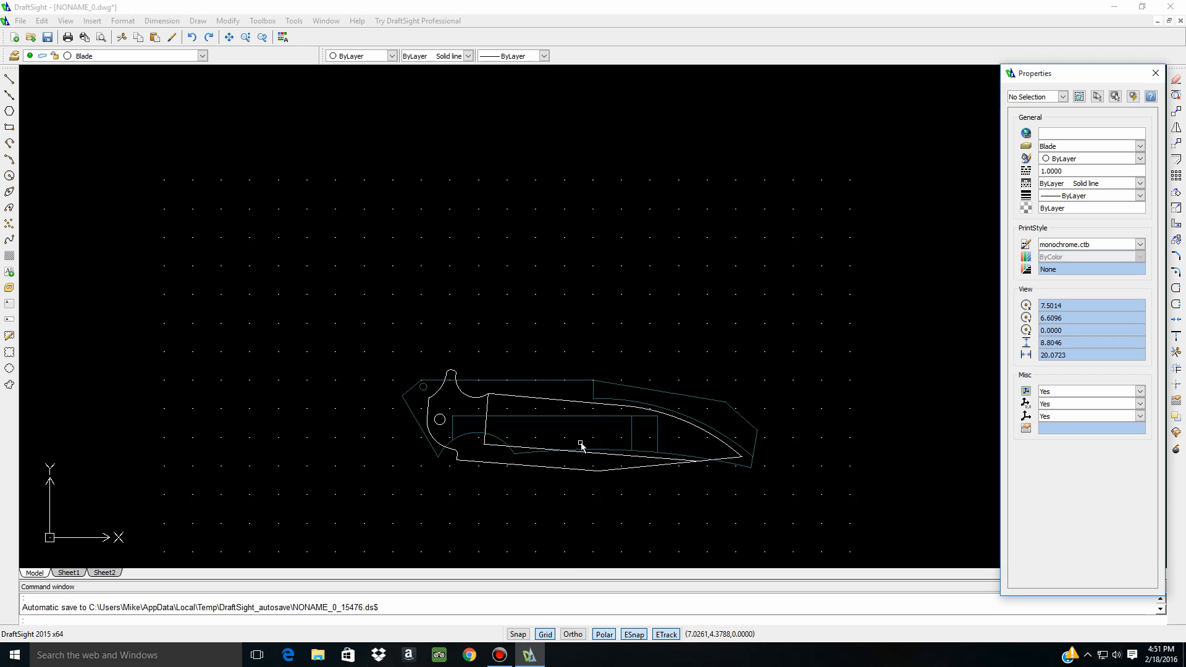
pyautogui.scroll(-1, 552, 336)
pyautogui.scroll(-1, 785, 379)
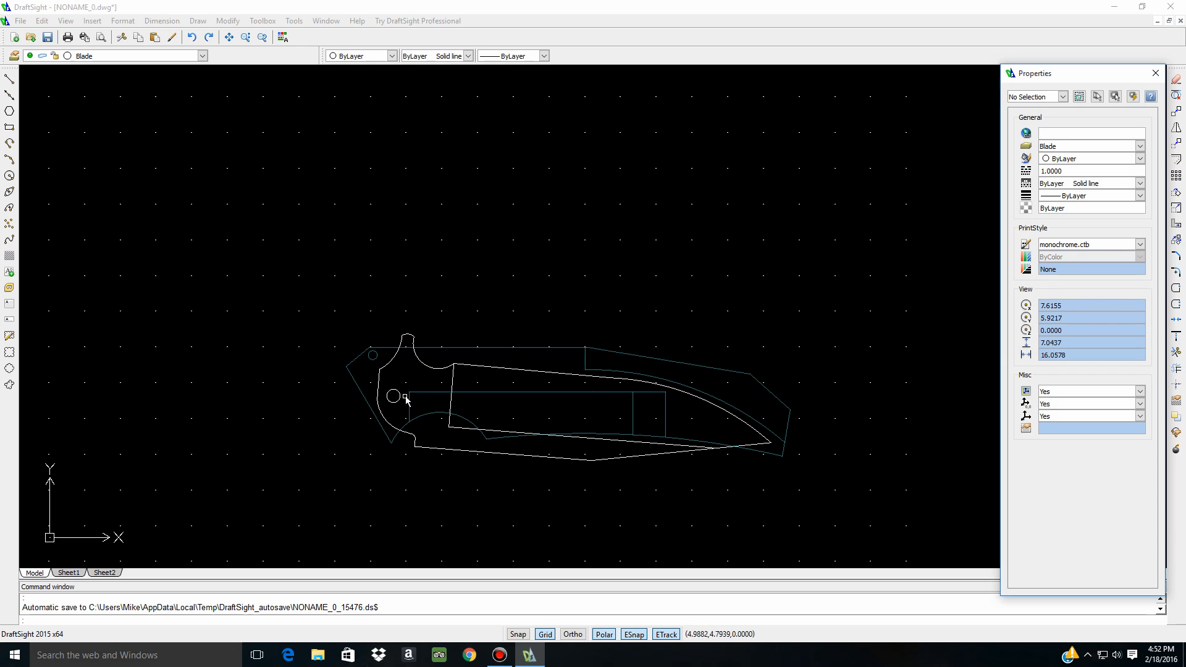
pyautogui.scroll(6, 392, 411)
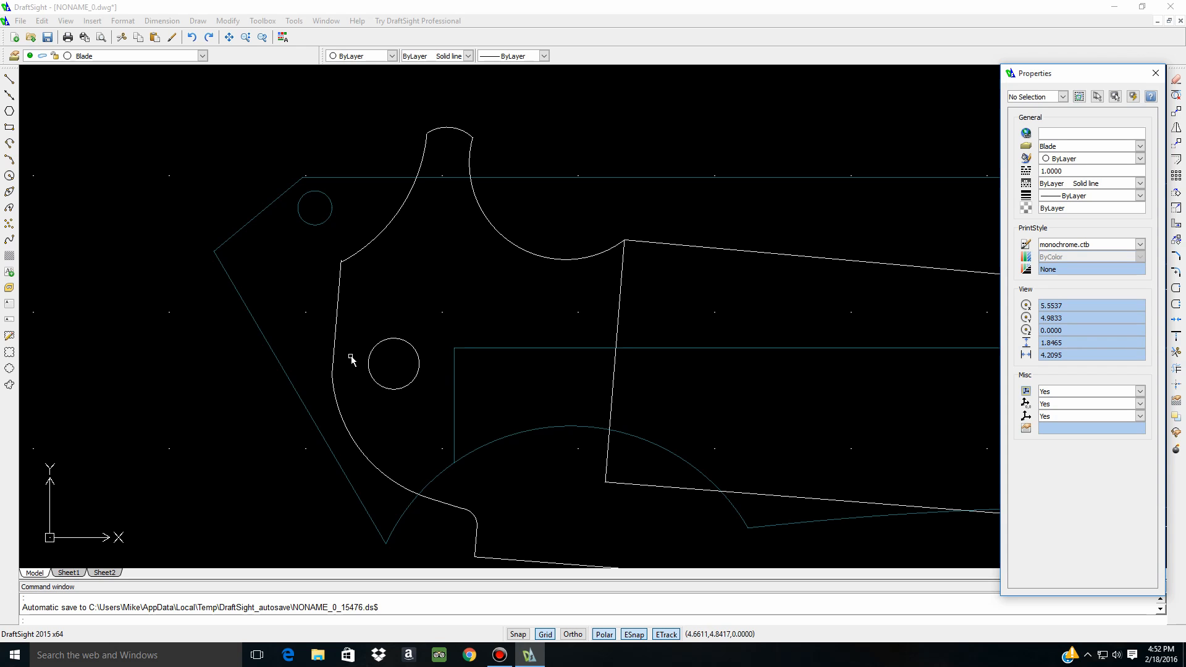
# Measure the material between the tang's straight rear edge and the pivot hole with a linear dimension, with entity snaps off
pyautogui.click(223, 121)
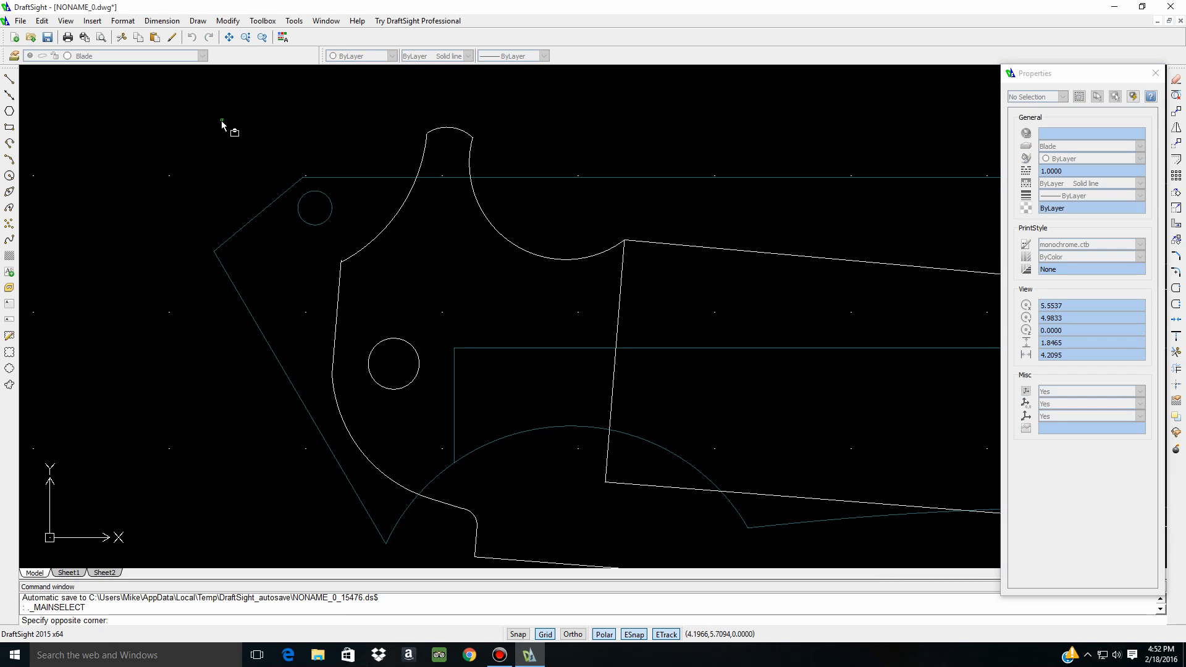
pyautogui.click(181, 25)
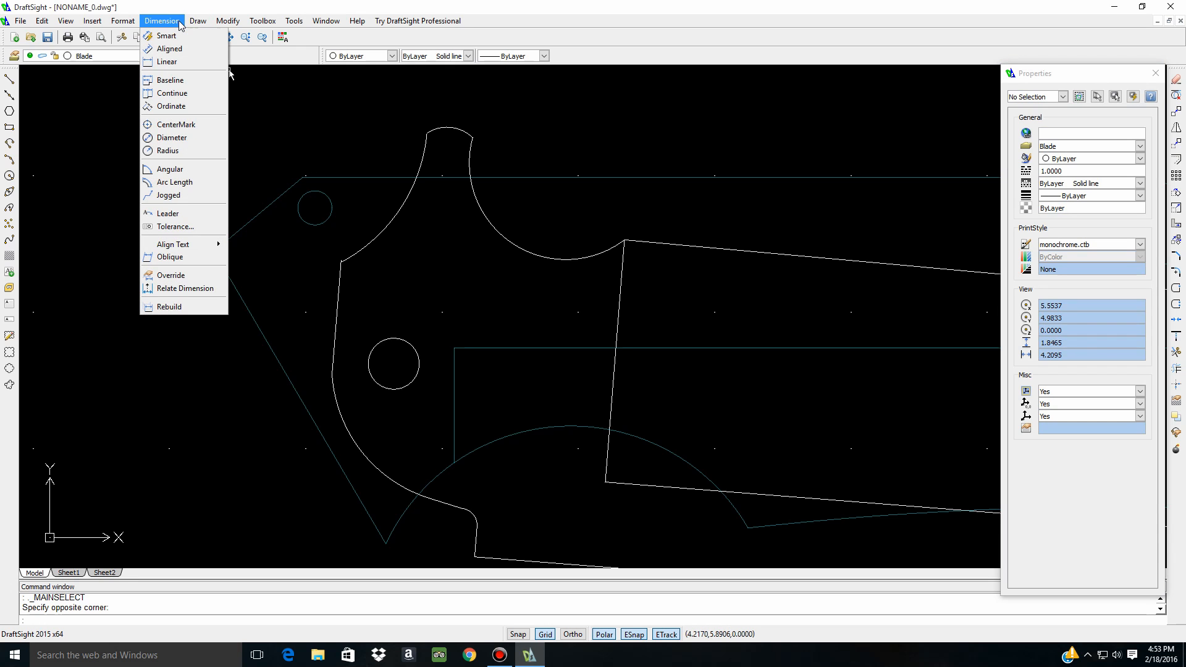
pyautogui.click(167, 62)
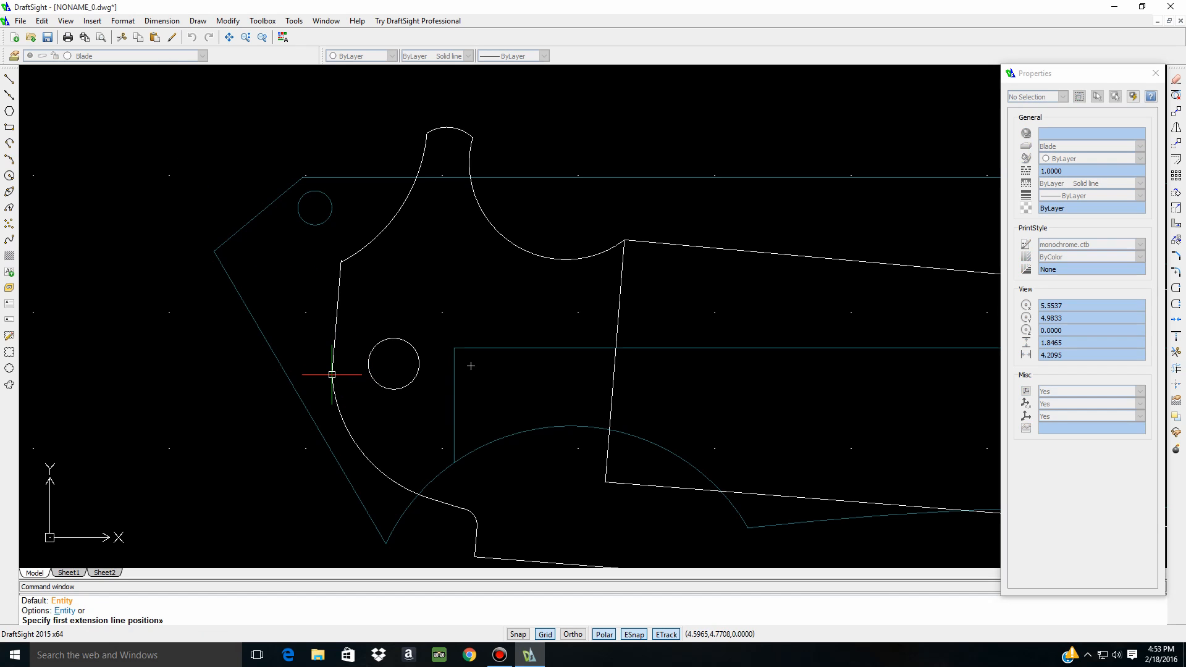
pyautogui.click(640, 638)
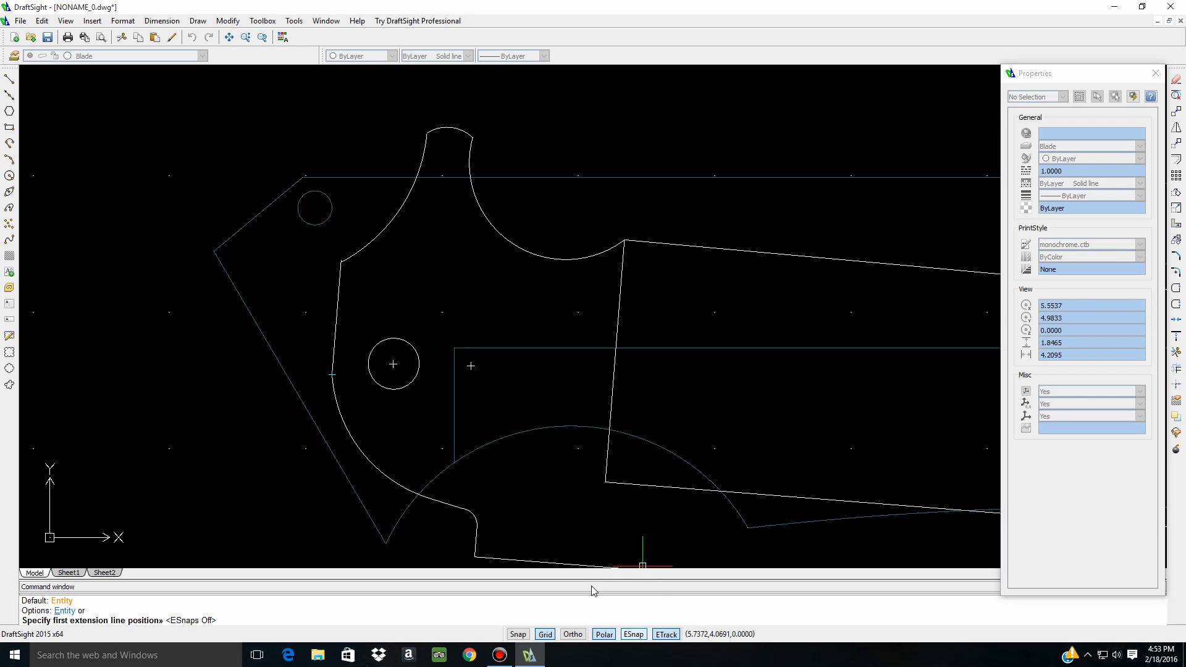
pyautogui.click(333, 350)
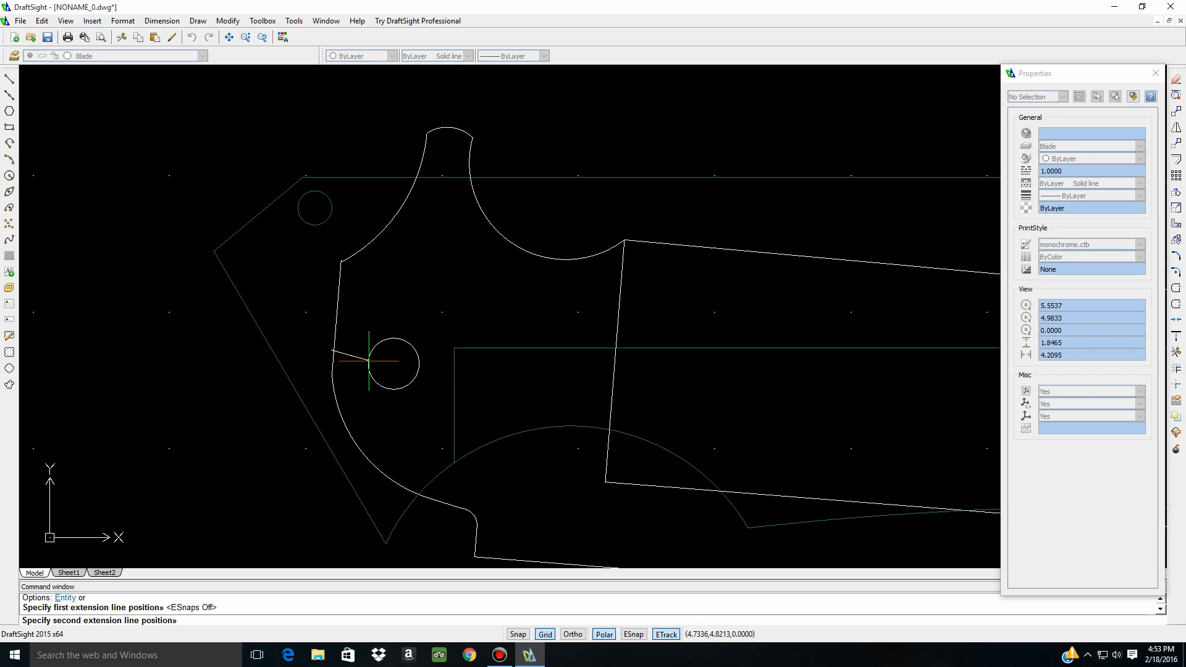
pyautogui.click(368, 361)
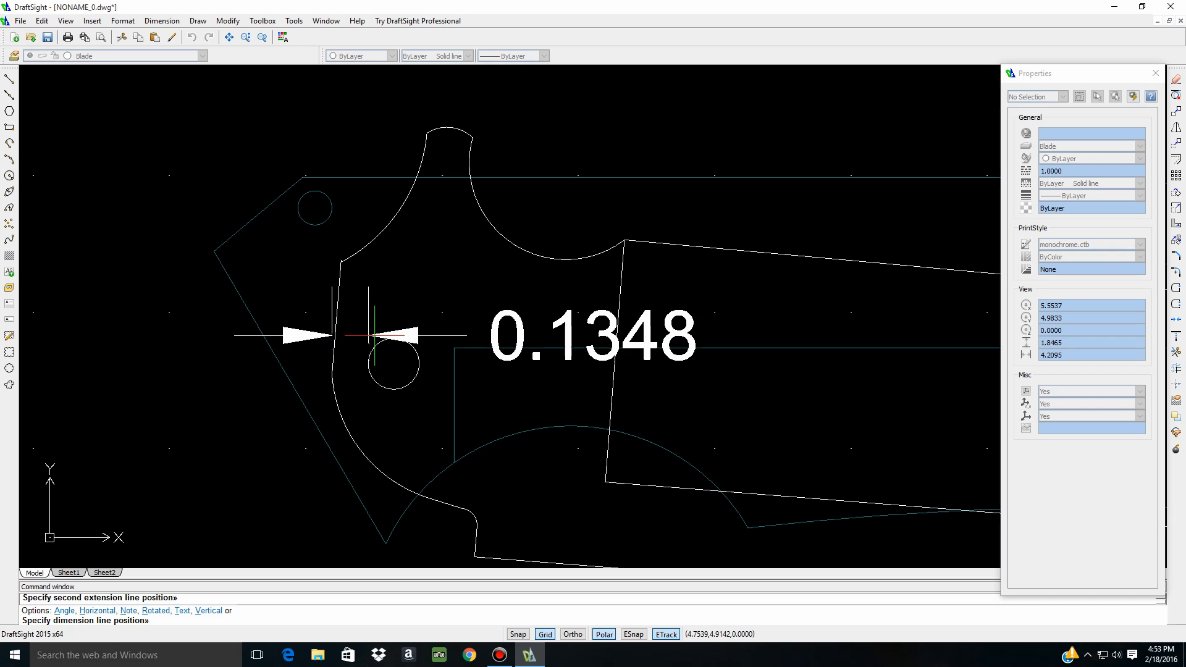
pyautogui.press('Escape')
# Measure the handle's overall length with a linear dimension between its two end corners, with entity snaps on
pyautogui.scroll(-4, 312, 371)
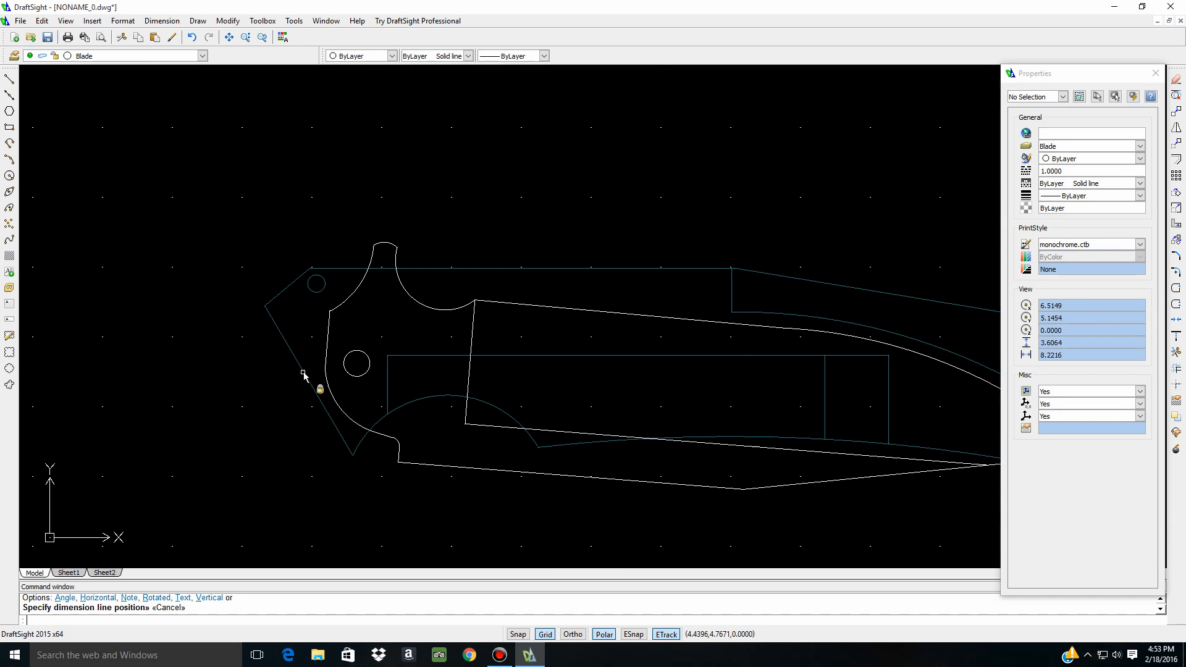
pyautogui.scroll(2, 462, 431)
pyautogui.scroll(-3, 462, 431)
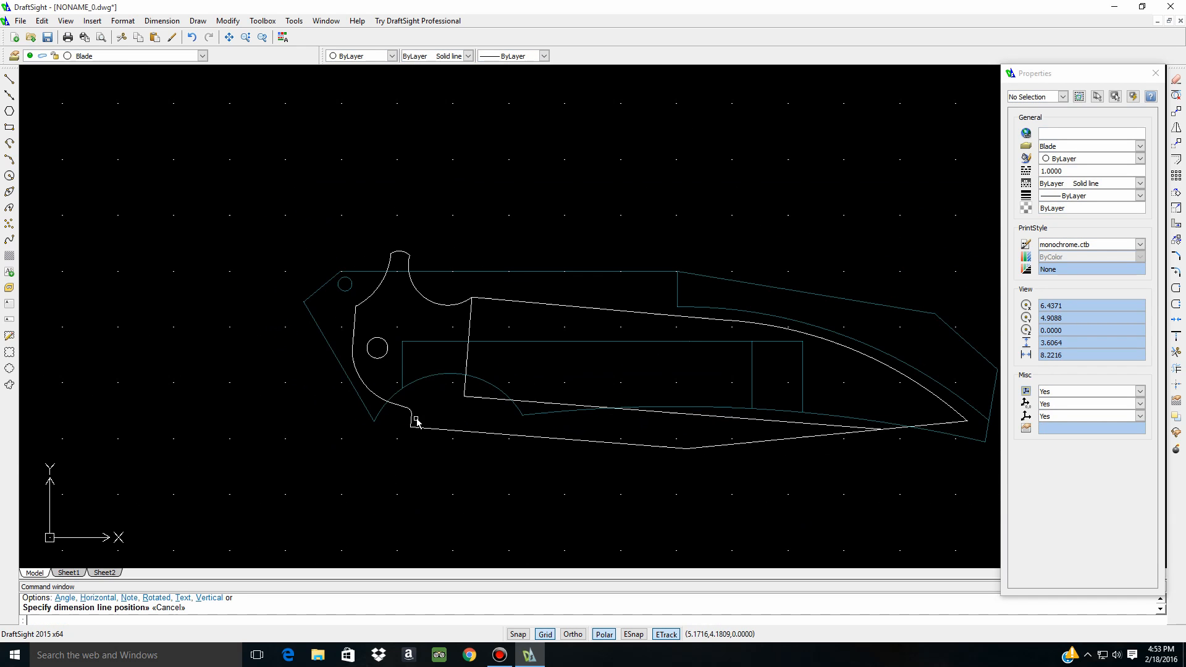
pyautogui.scroll(2, 441, 369)
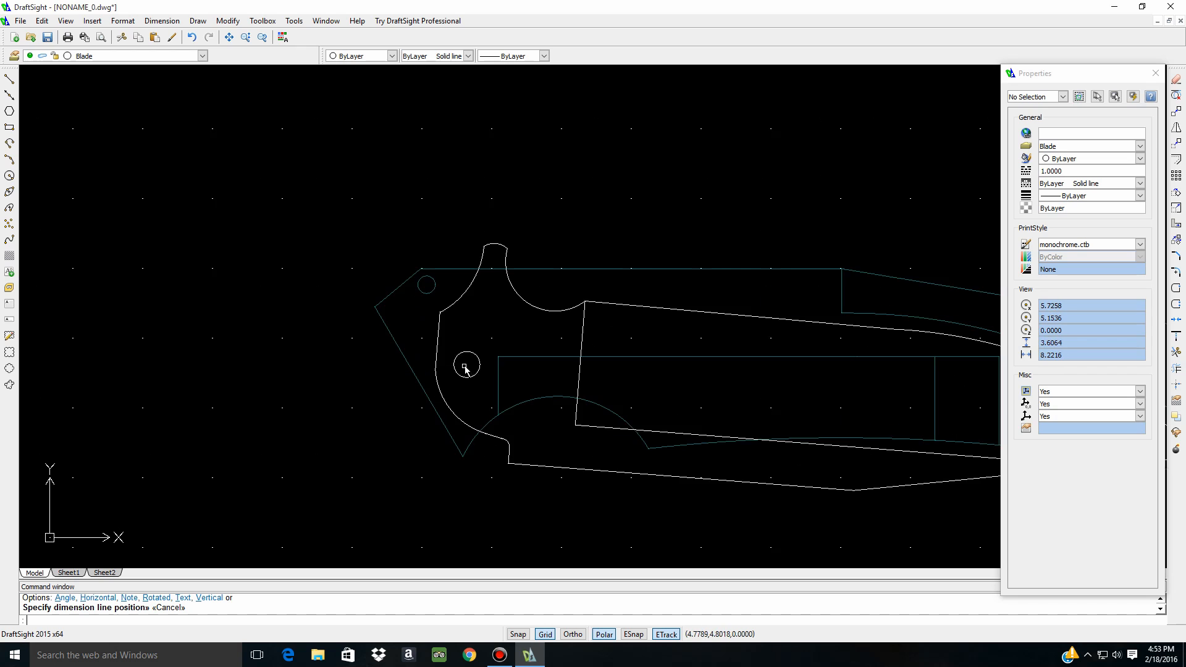
pyautogui.scroll(-1, 375, 352)
pyautogui.scroll(-2, 318, 354)
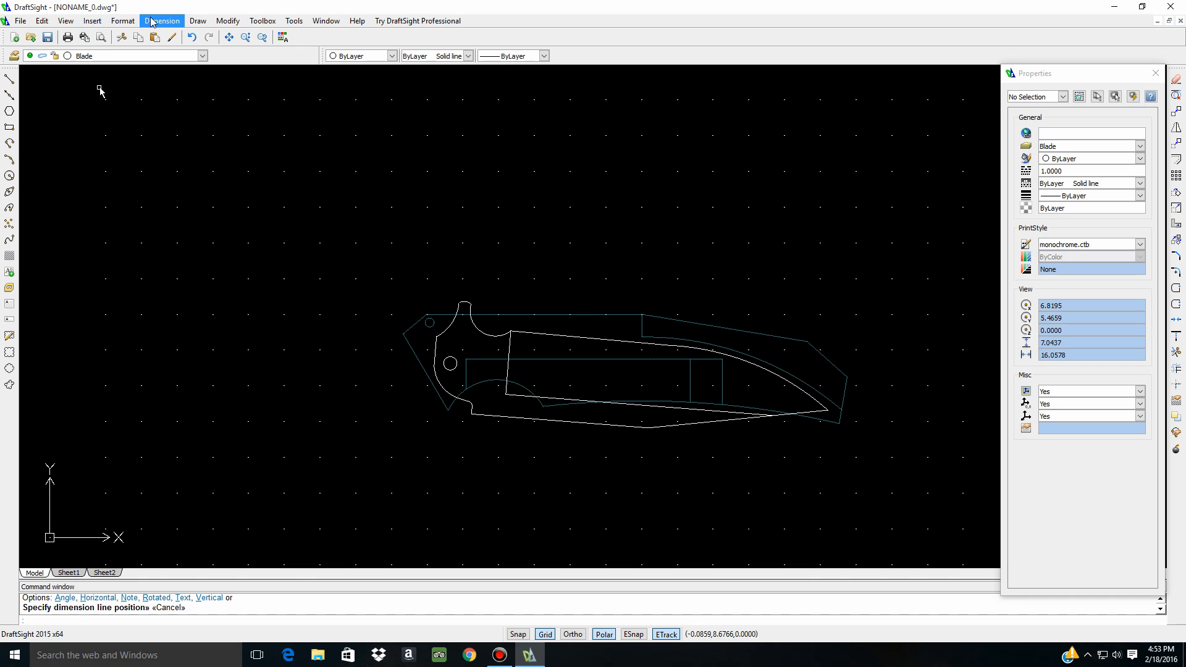
pyautogui.click(197, 20)
pyautogui.moveTo(162, 21)
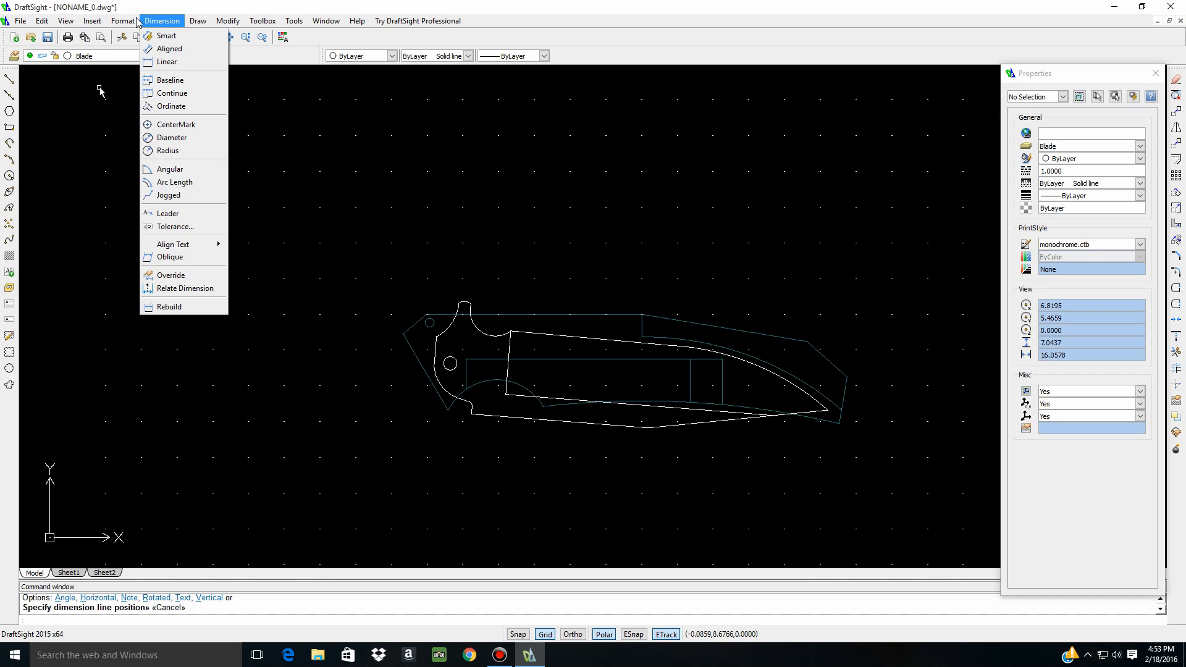
pyautogui.click(169, 63)
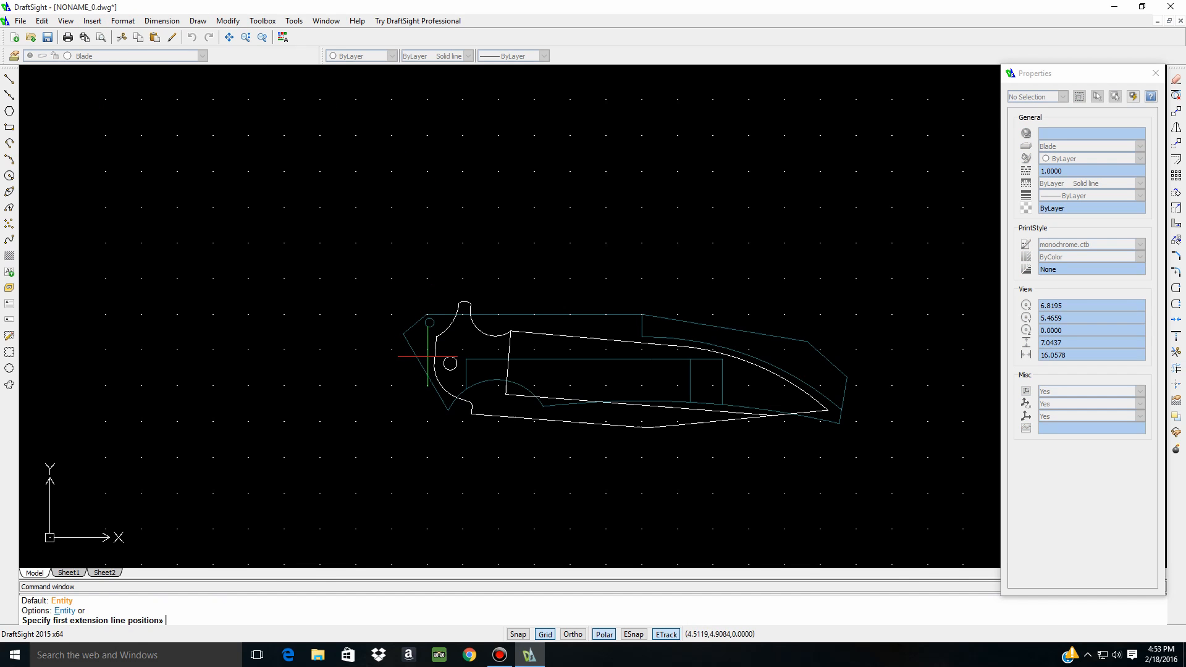
pyautogui.click(634, 634)
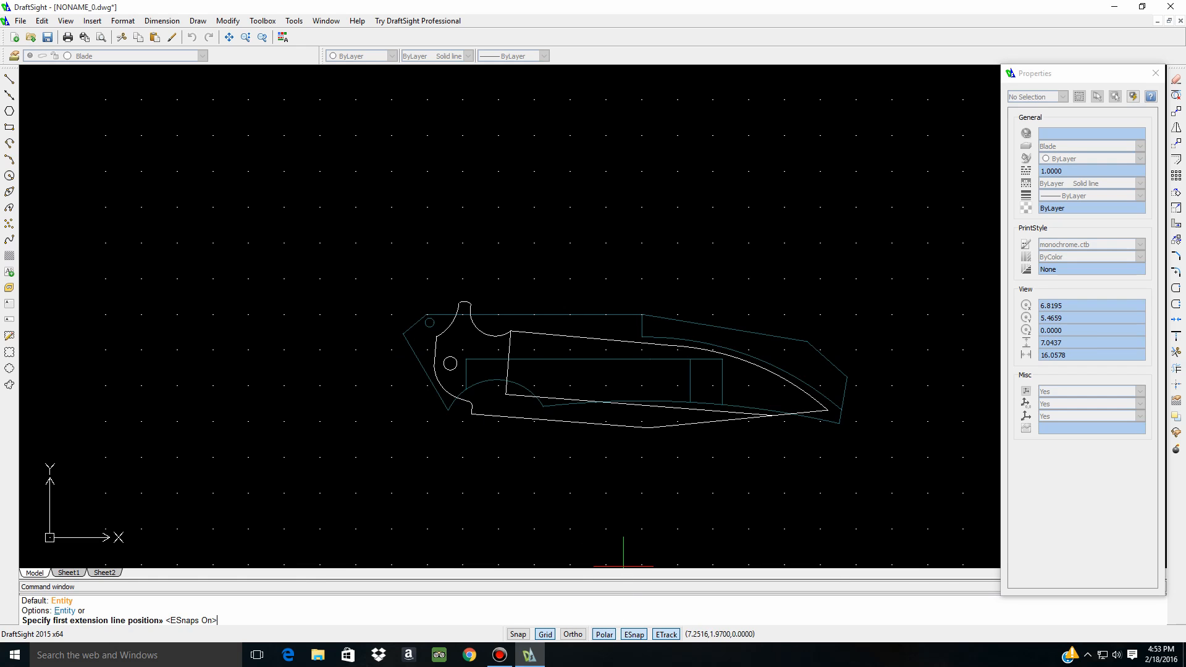
pyautogui.click(402, 333)
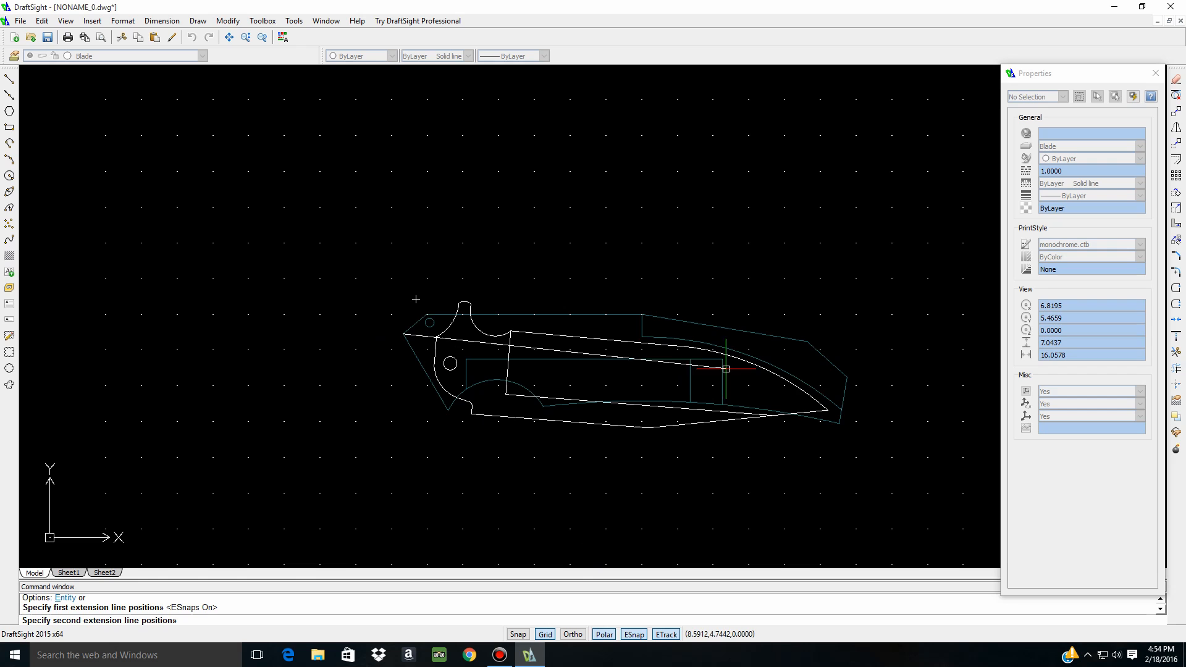
pyautogui.click(845, 384)
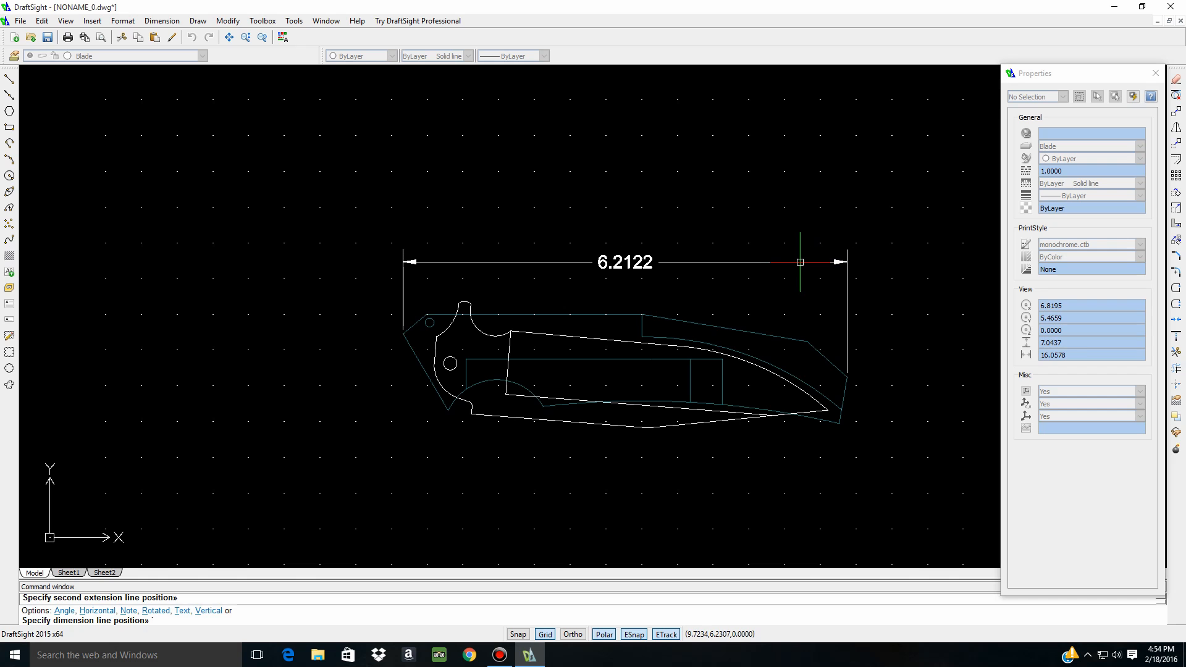
pyautogui.press('Escape')
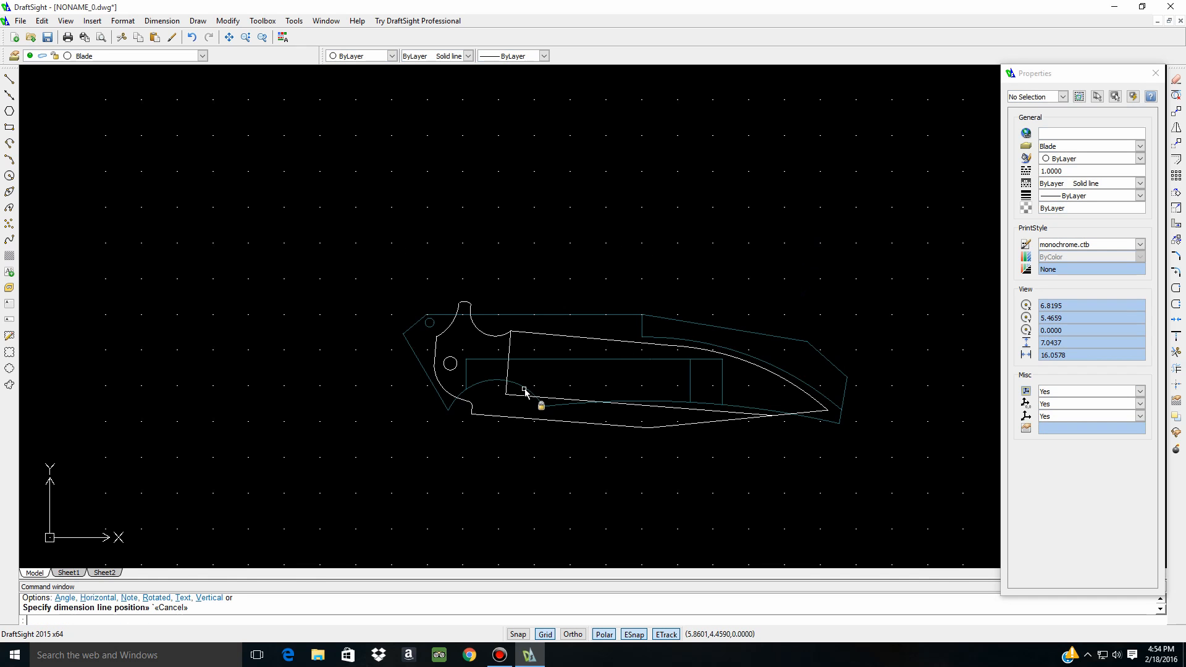
# Examine how the folded blade sits in the handle outline, from the tang to the blade tip
pyautogui.scroll(-1, 659, 357)
pyautogui.scroll(-1, 532, 378)
pyautogui.scroll(4, 562, 387)
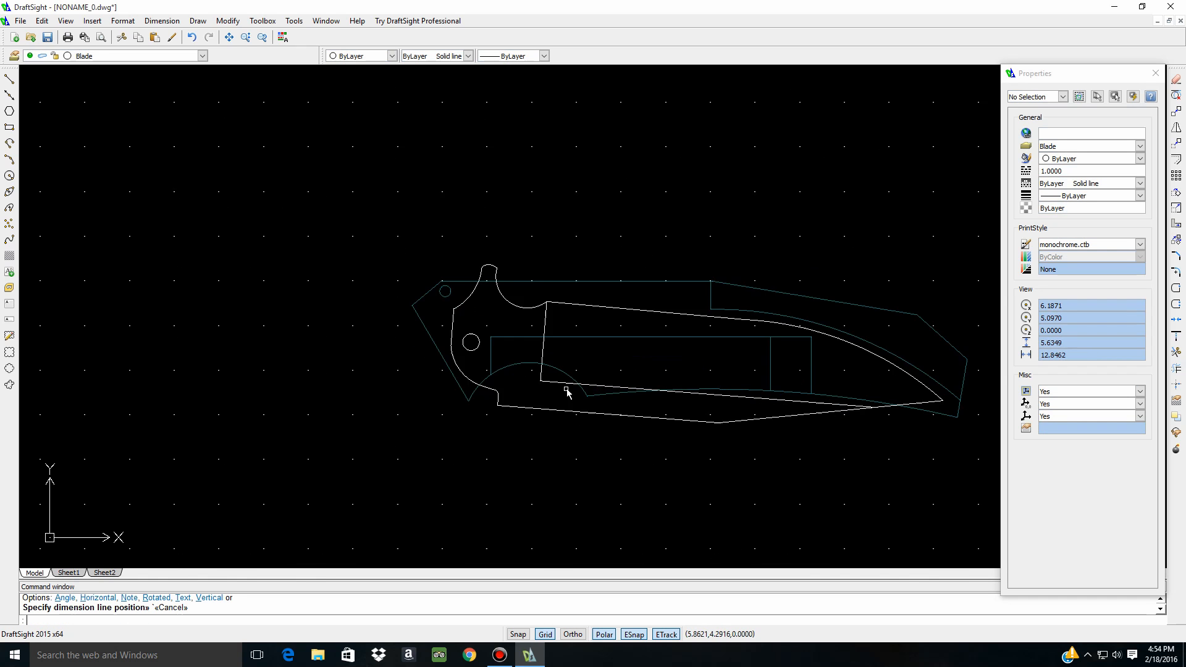
pyautogui.scroll(-1, 862, 343)
pyautogui.scroll(-2, 683, 344)
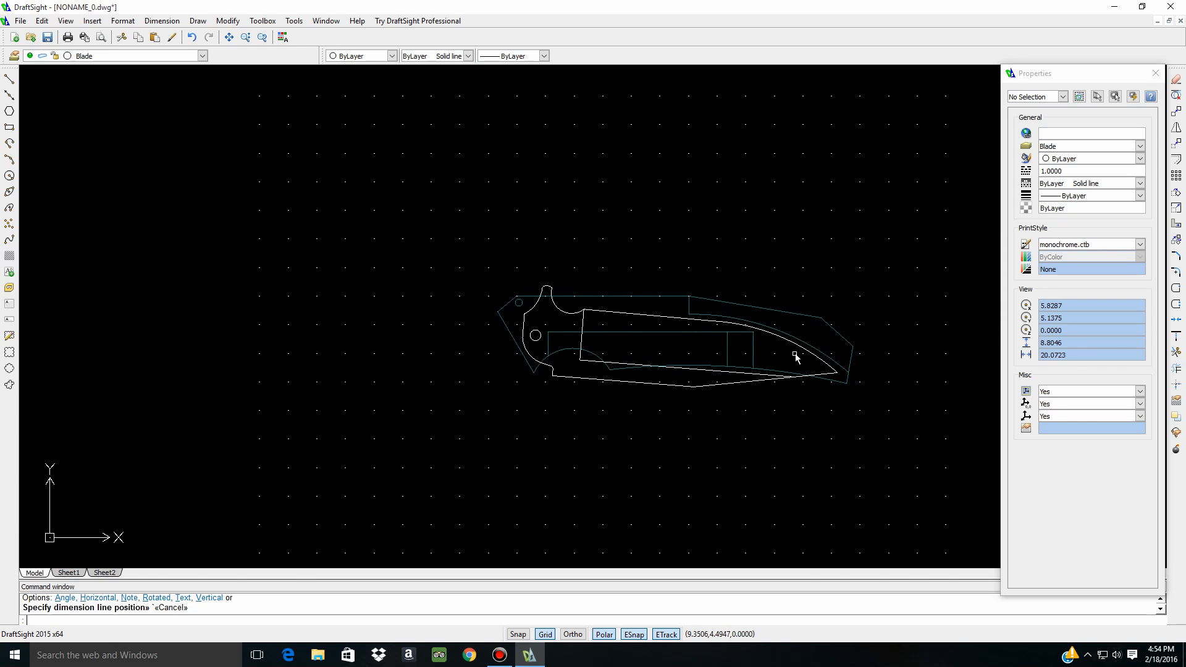
pyautogui.scroll(1, 556, 335)
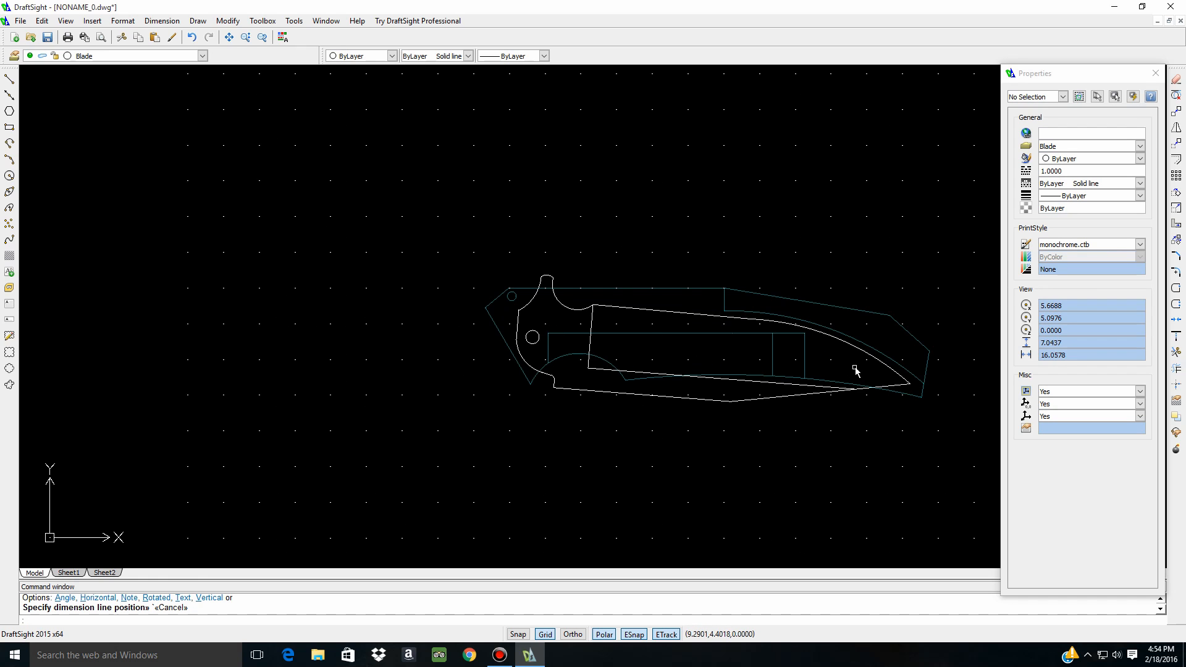
pyautogui.scroll(-2, 321, 321)
pyautogui.scroll(2, 534, 355)
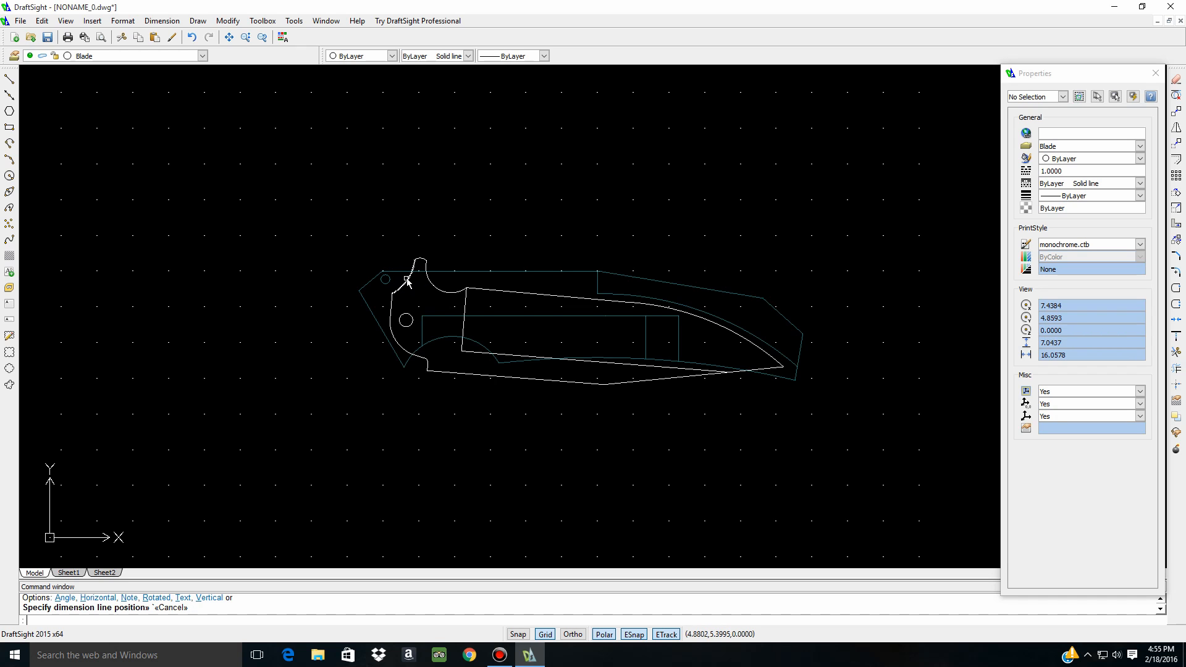
# On the Blade layer, widen the protruding tang tab by stretching the shared endpoint of its rear and top arcs to about 4.835, 5.6705
pyautogui.scroll(2, 411, 281)
pyautogui.scroll(4, 411, 281)
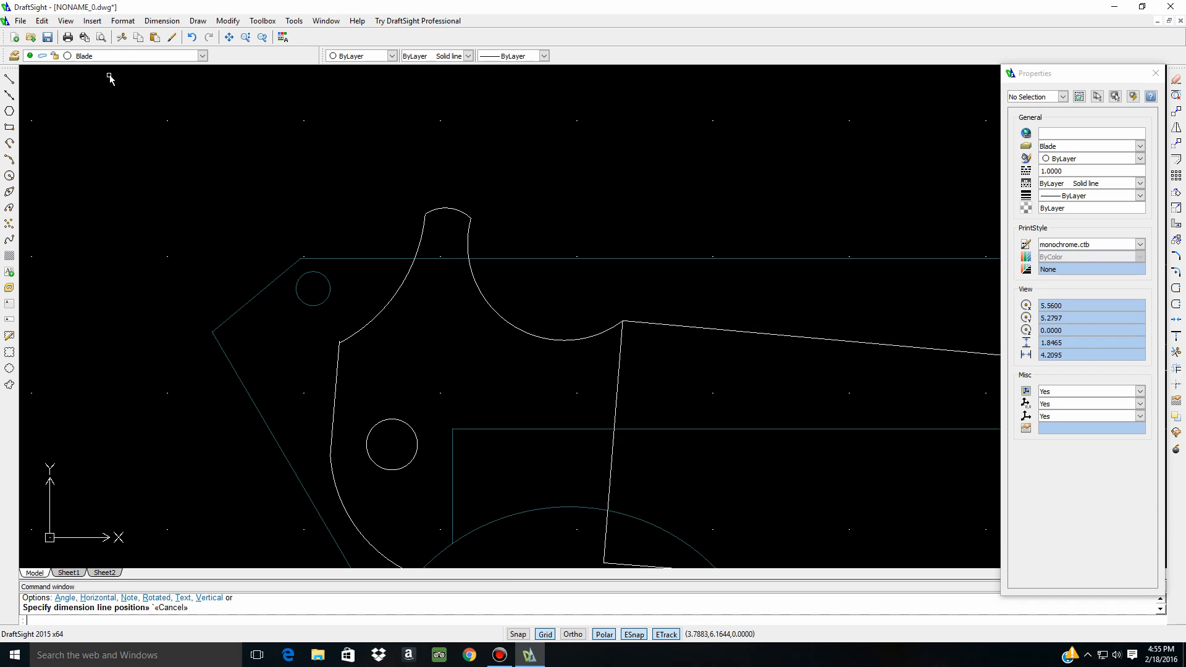
pyautogui.click(202, 55)
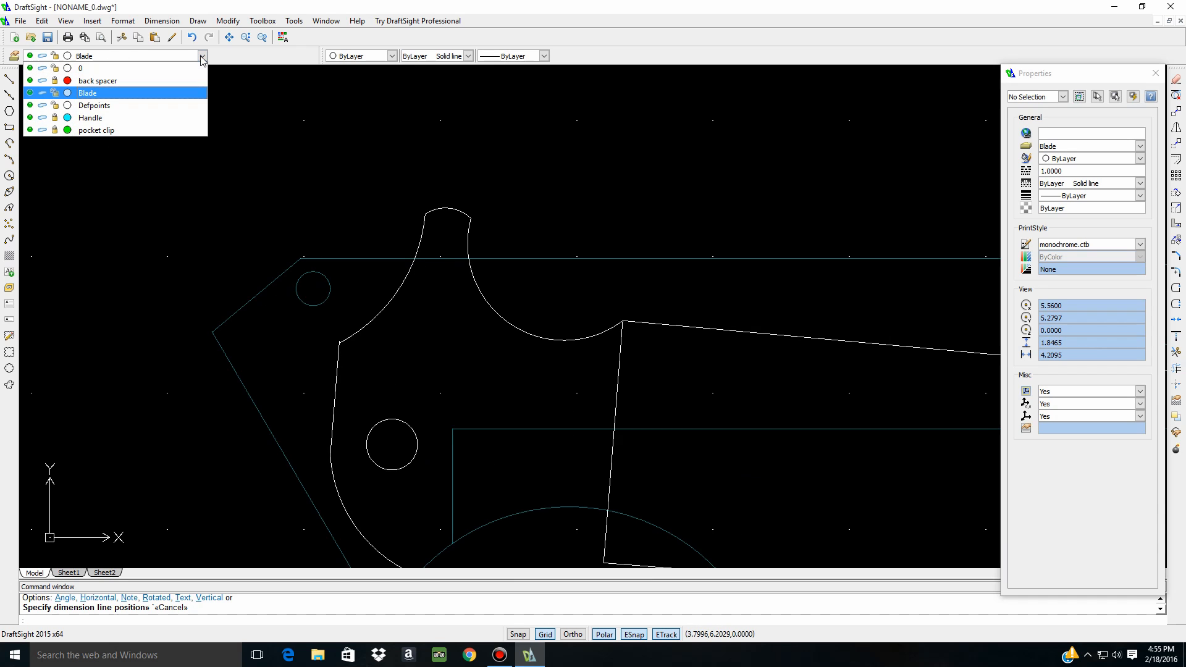
pyautogui.click(87, 93)
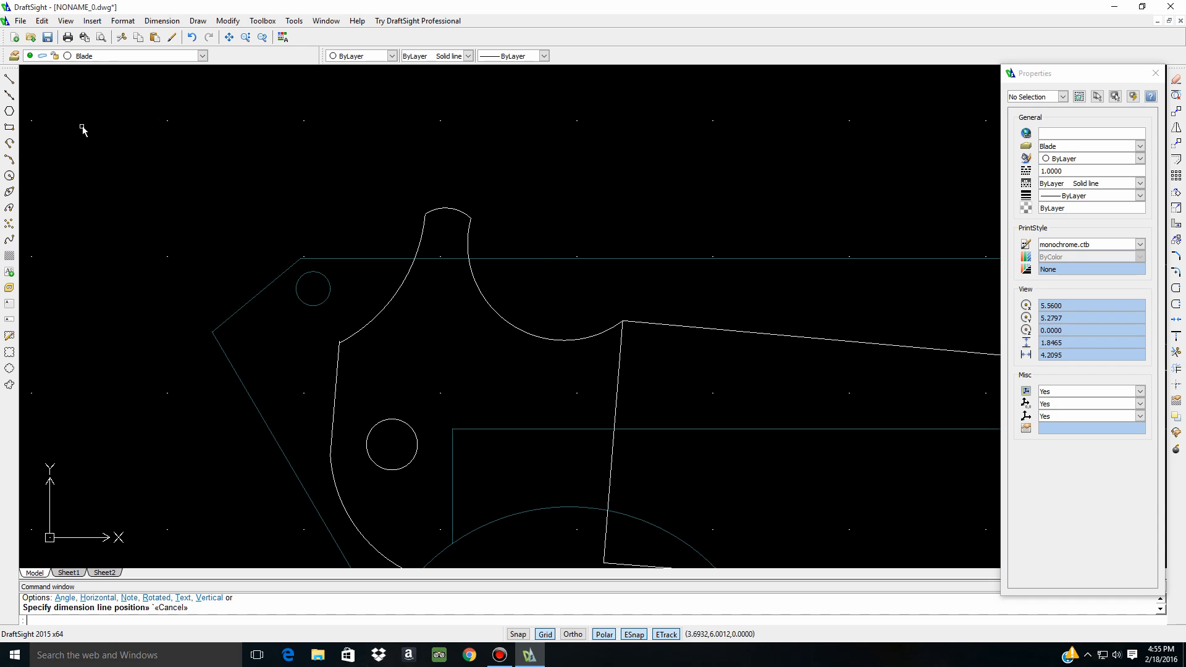
pyautogui.click(421, 249)
pyautogui.click(428, 216)
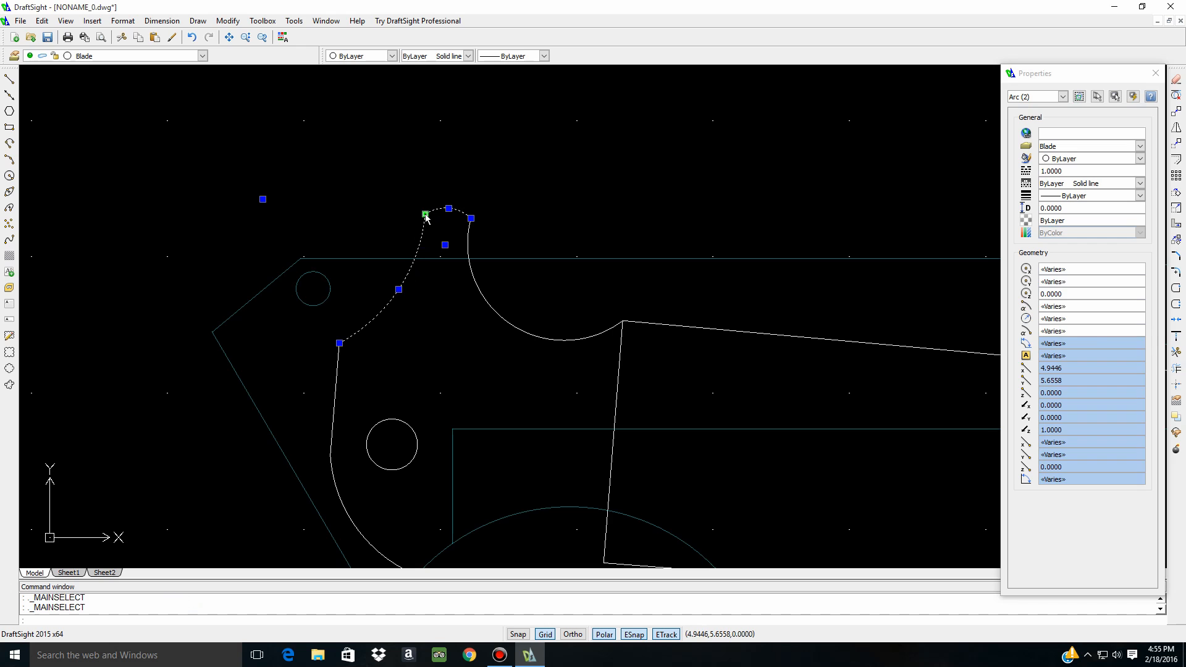
pyautogui.click(425, 214)
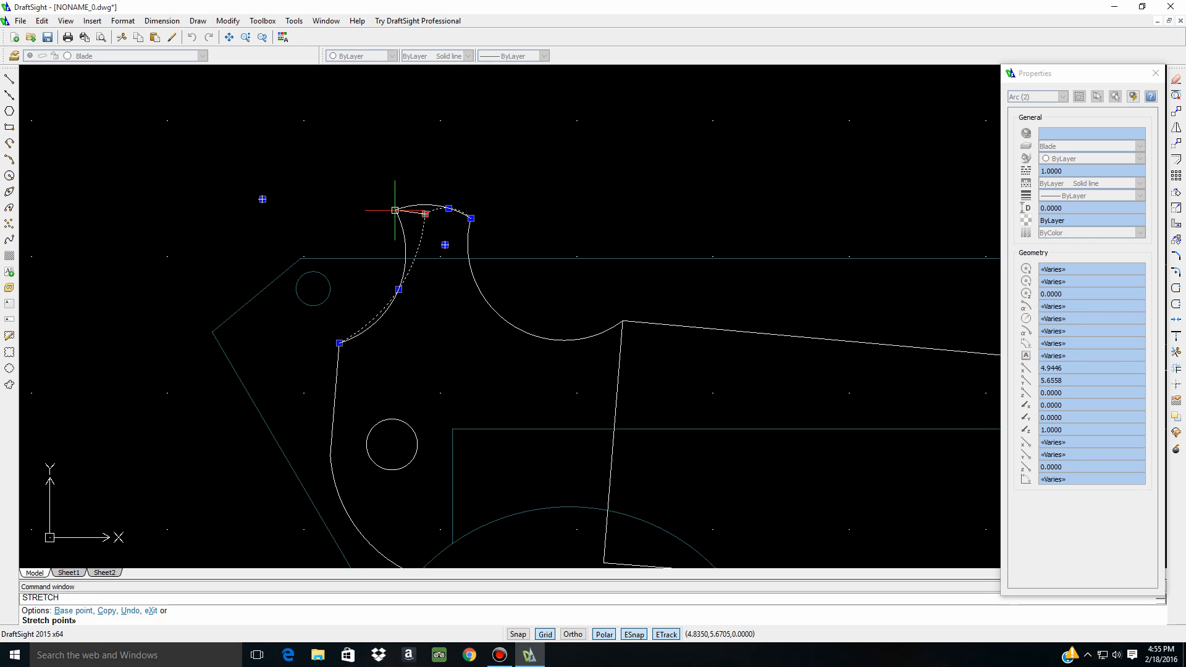
pyautogui.click(395, 210)
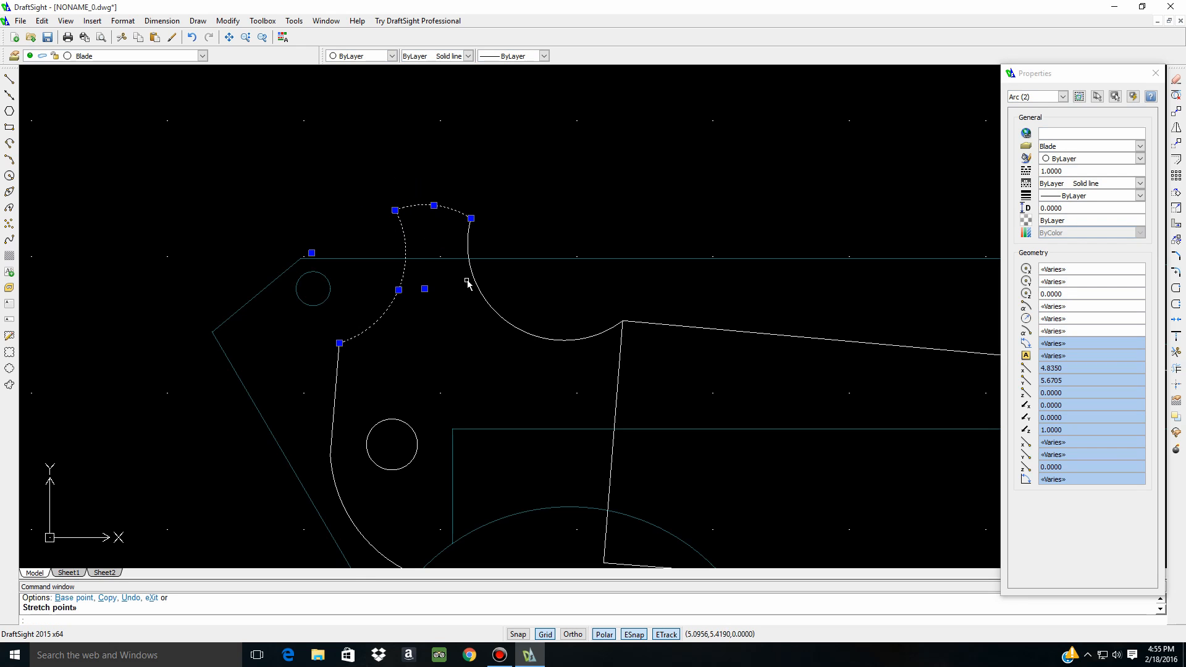
# Flatten the tab's concave rear arc by stretching its midpoint toward the small handle hole, to about 4.767, 5.405
pyautogui.click(399, 290)
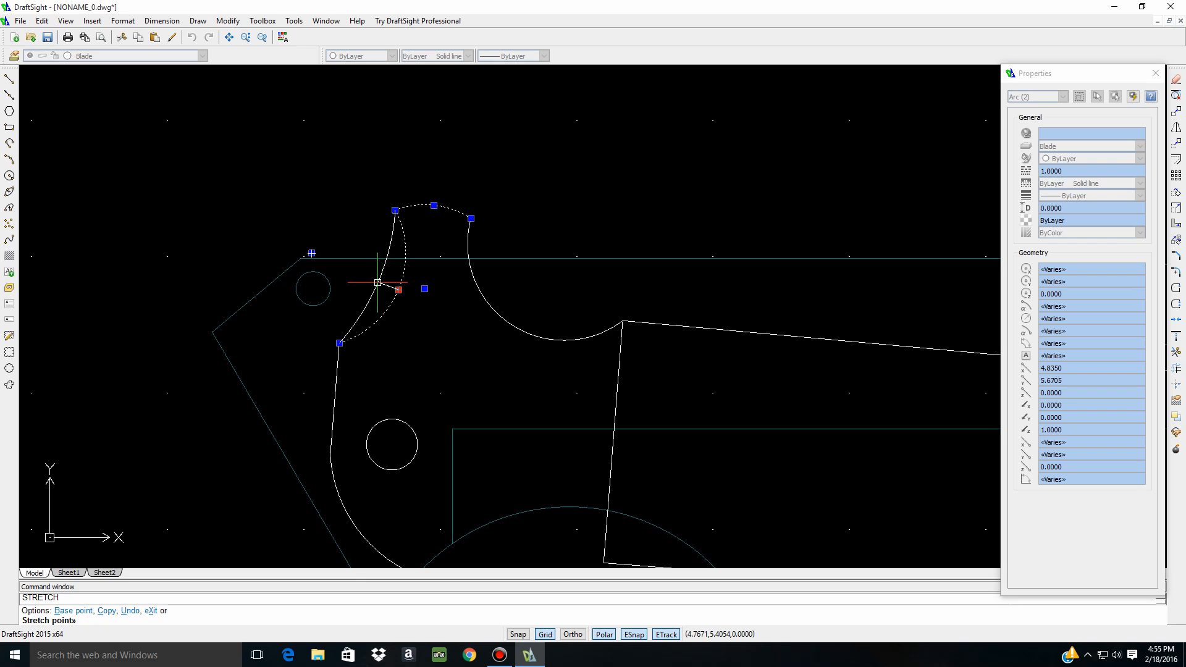
pyautogui.click(377, 282)
pyautogui.scroll(-3, 269, 338)
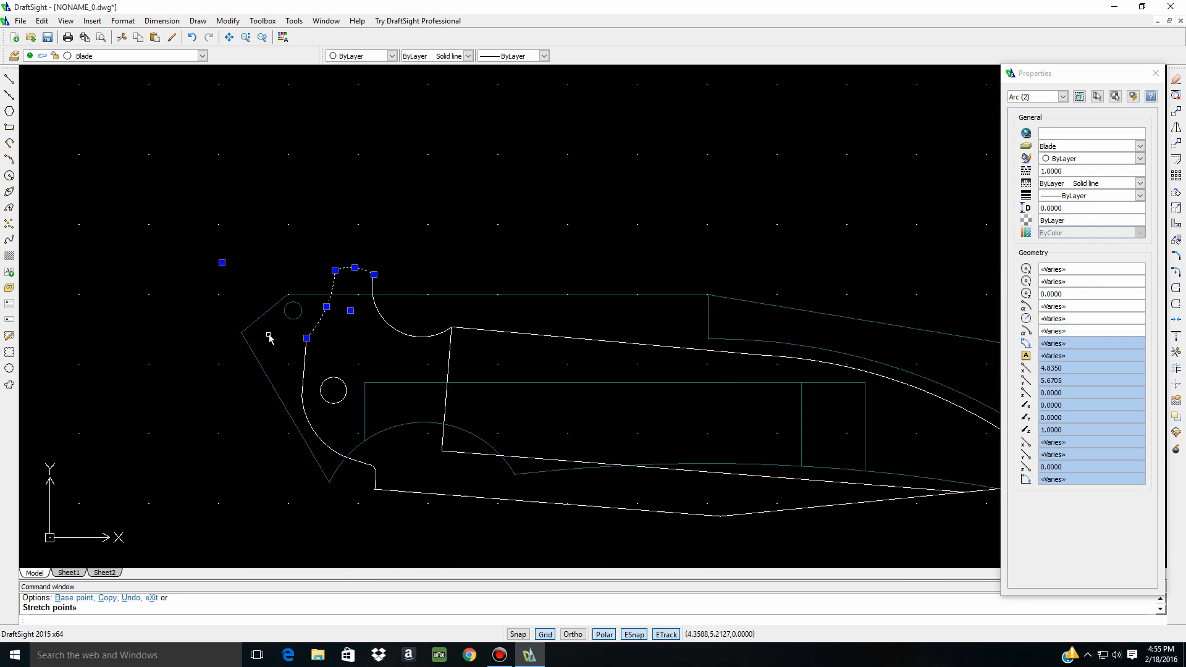
pyautogui.scroll(-1, 301, 332)
pyautogui.scroll(1, 376, 324)
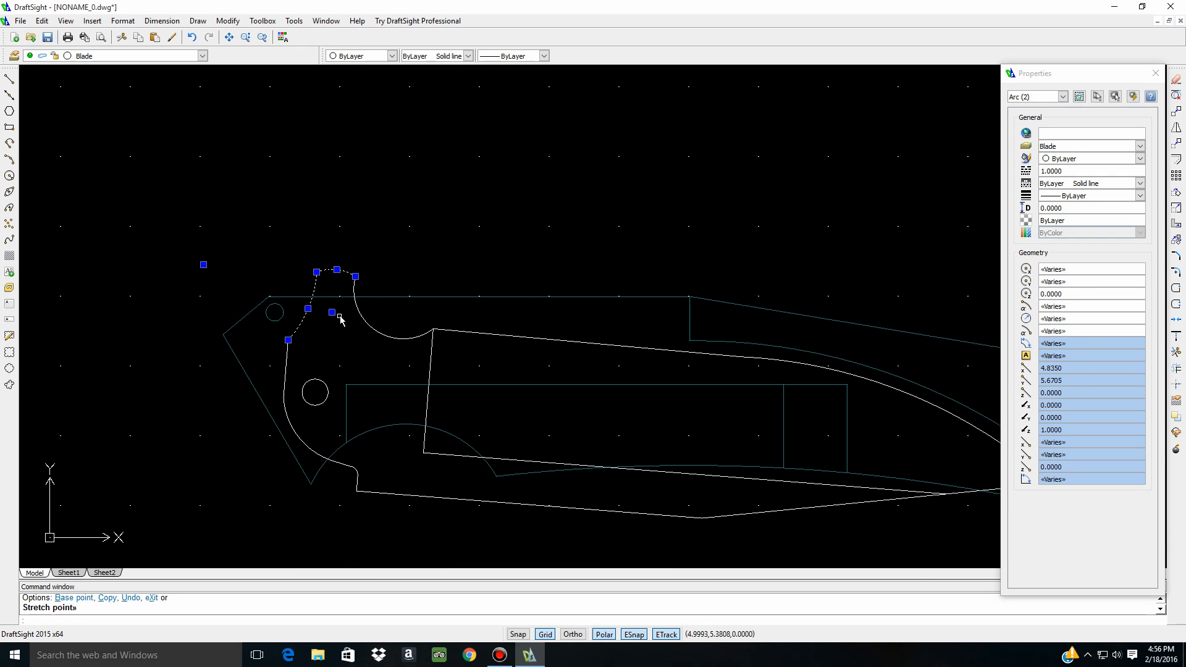
pyautogui.press('Escape')
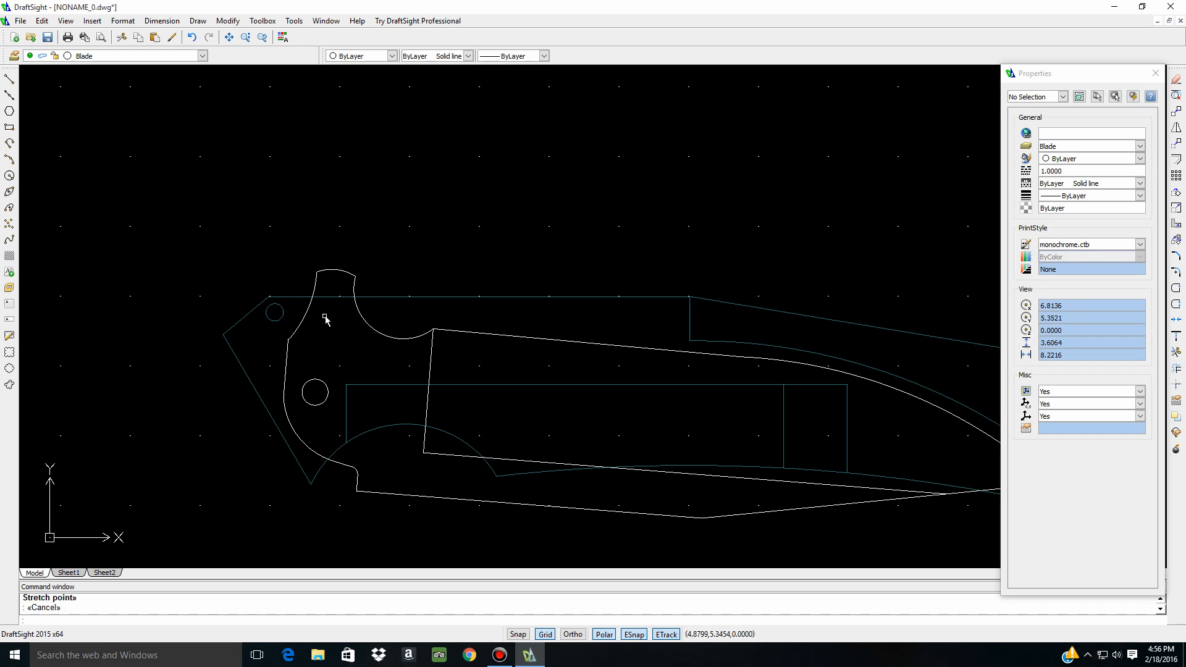
# Lock the Blade layer, unlock the Handle layer and make Handle the active layer
pyautogui.scroll(-1, 355, 351)
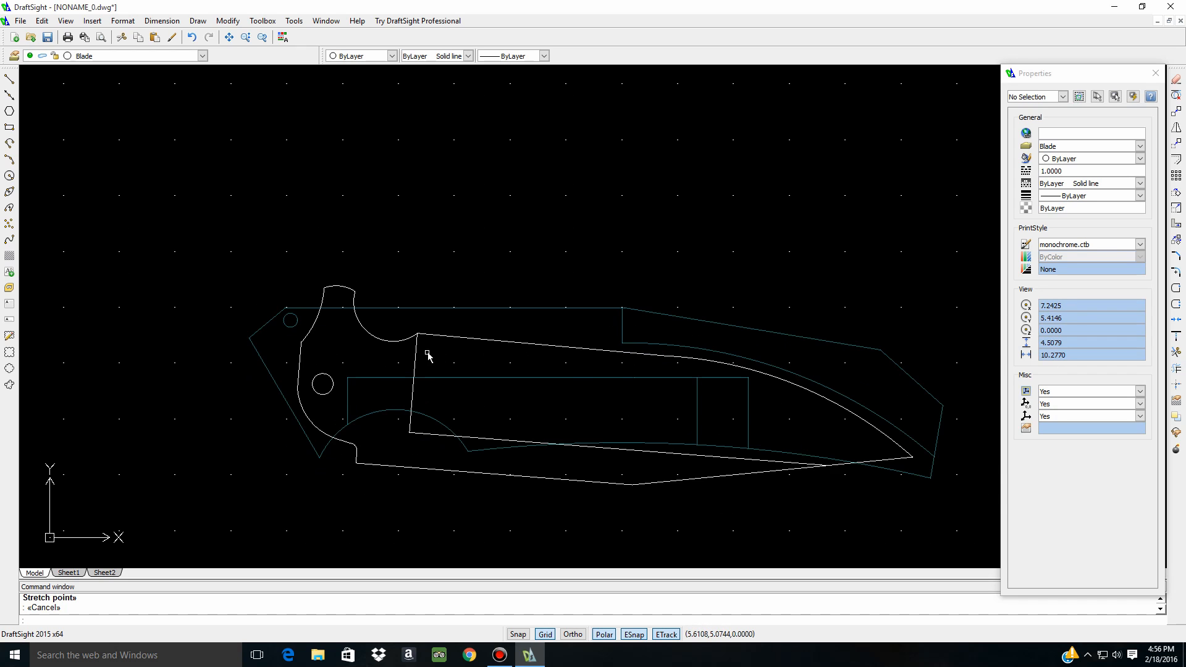
pyautogui.scroll(1, 454, 347)
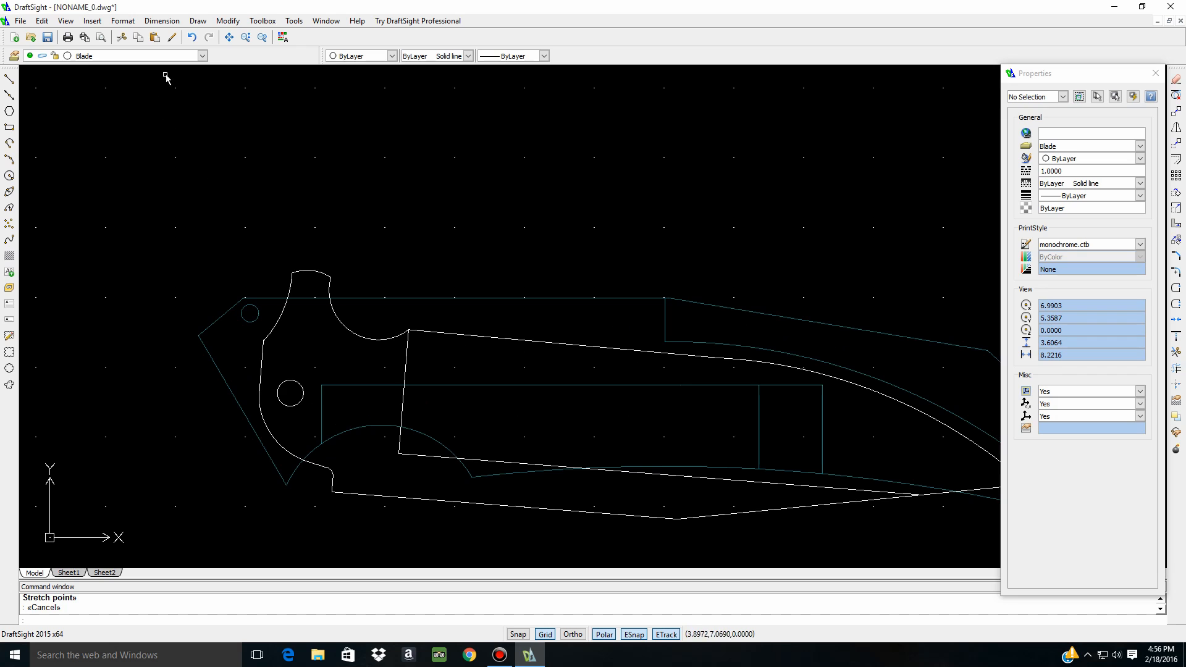
pyautogui.press('Escape')
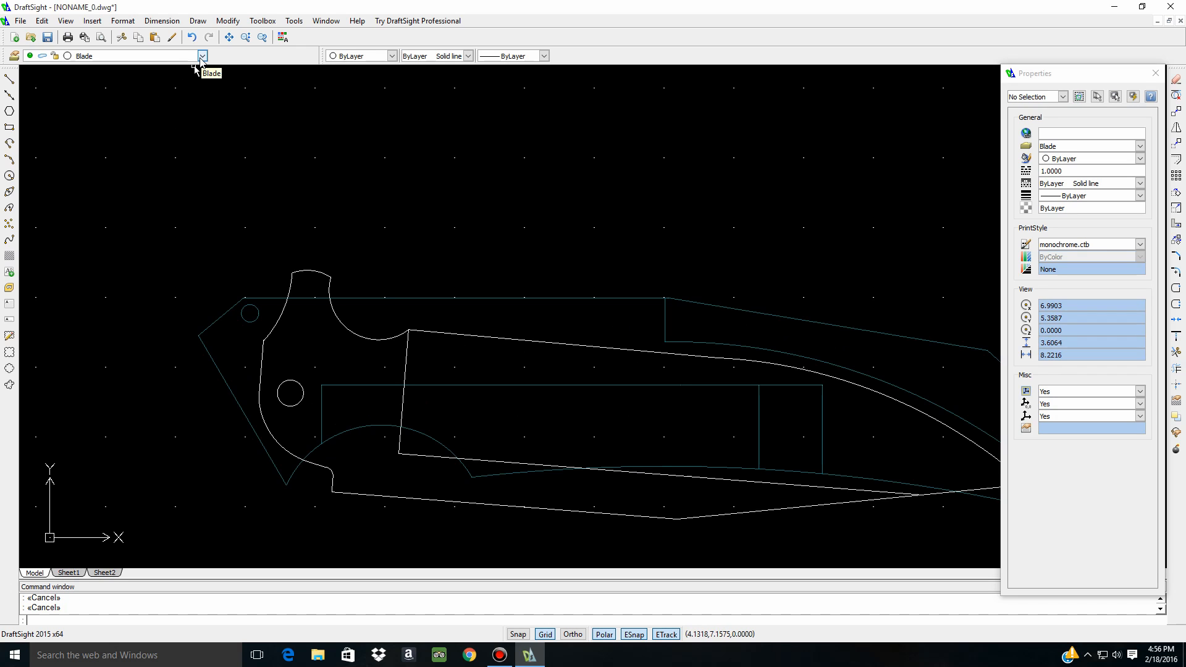
pyautogui.click(201, 56)
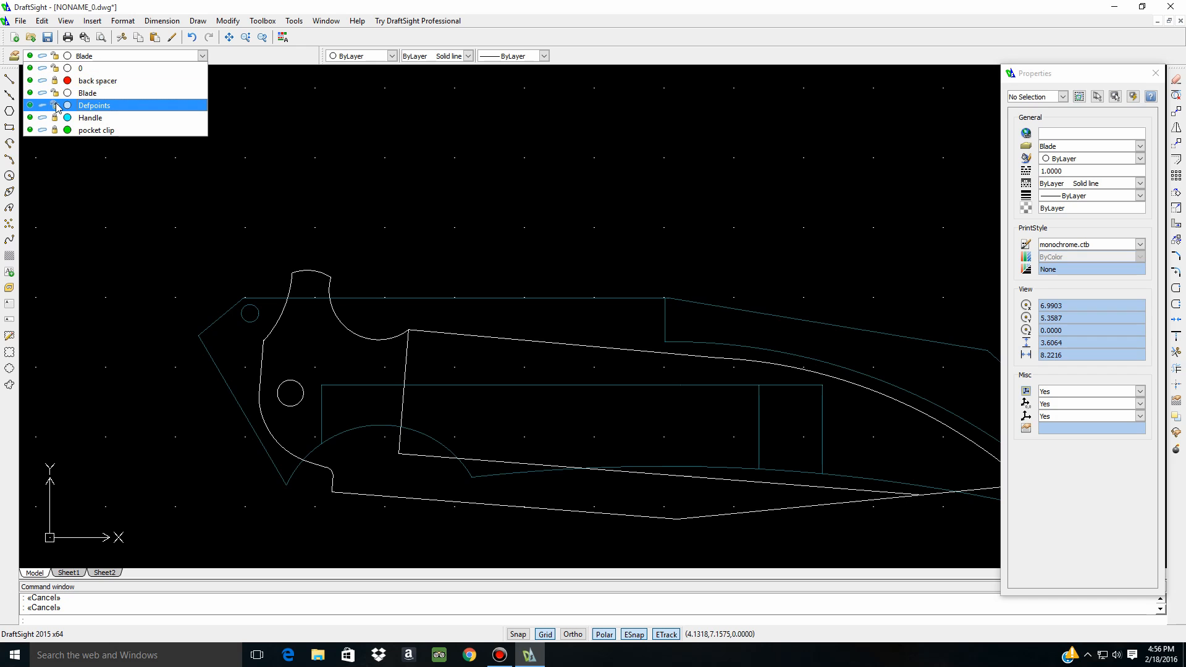
pyautogui.click(55, 93)
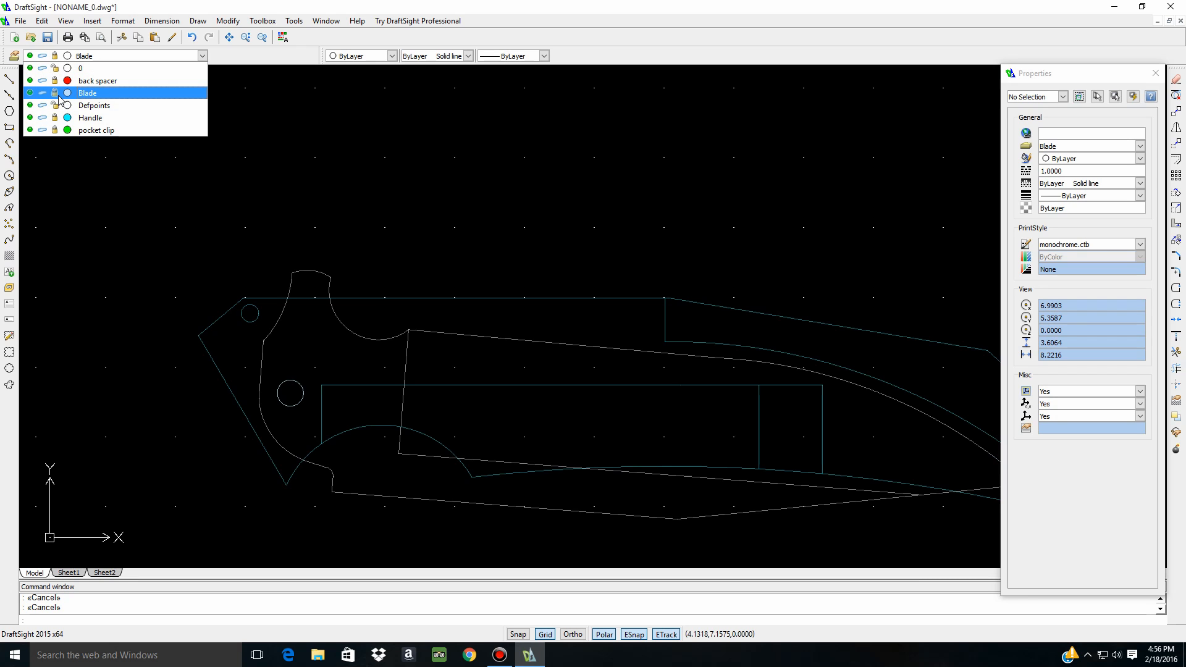
pyautogui.click(55, 118)
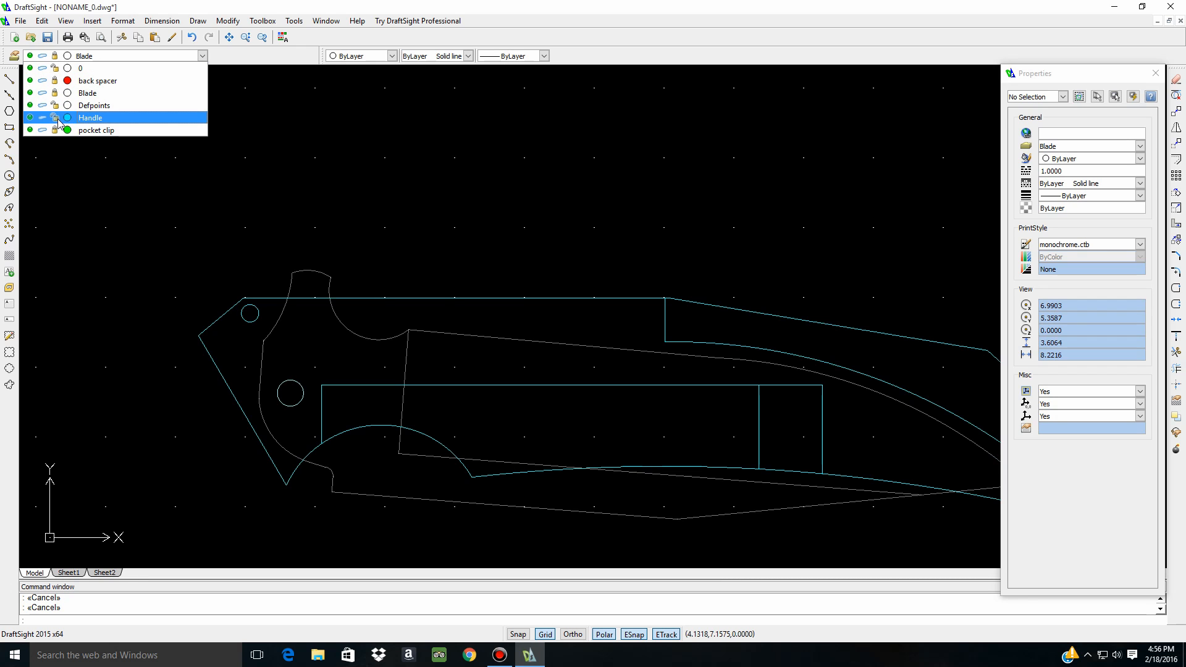
pyautogui.click(92, 118)
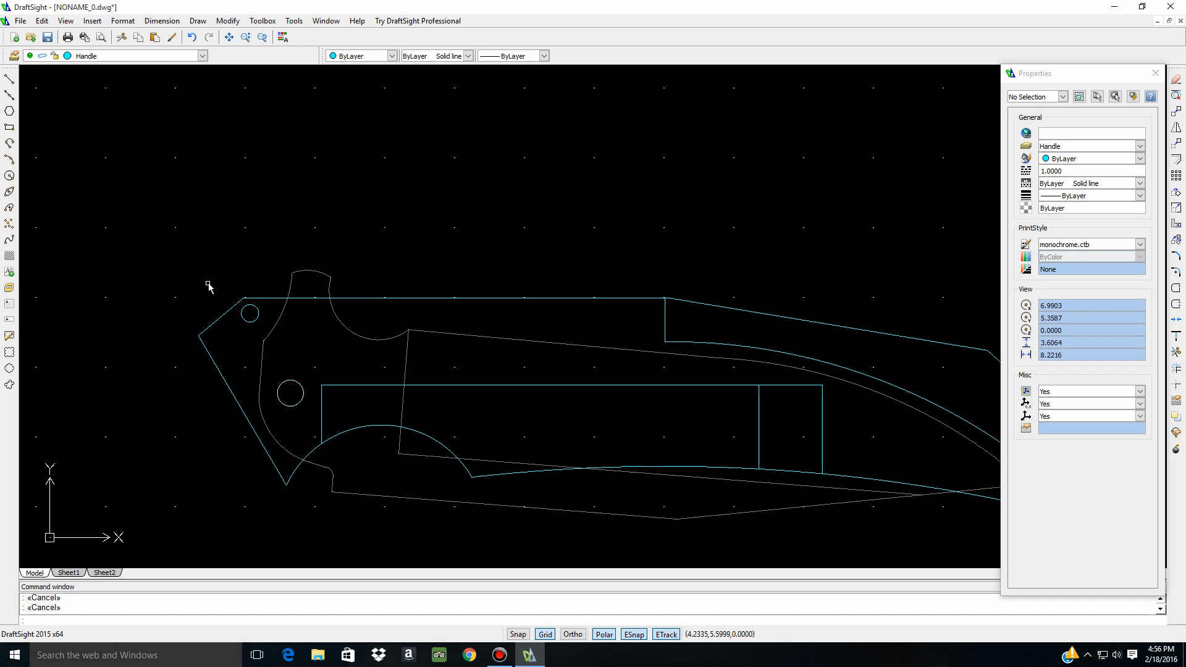
# Move the small handle hole toward the tang tab's rear arc, placing its centre at about 4.661, 5.327
pyautogui.click(252, 321)
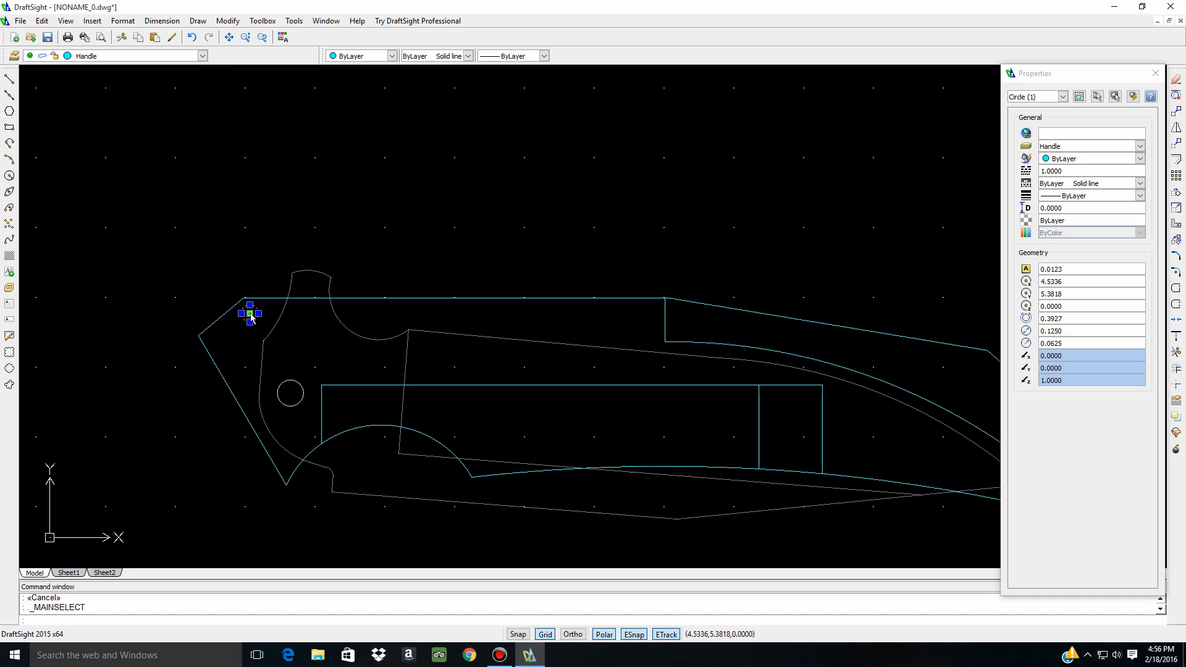
pyautogui.click(250, 314)
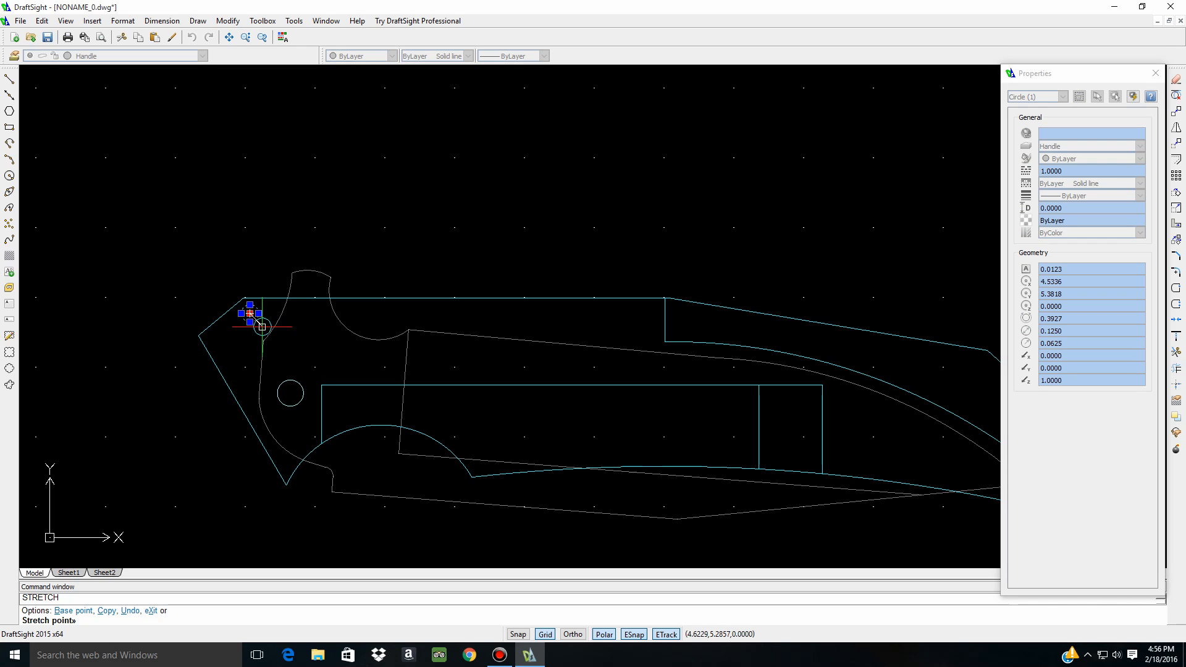
pyautogui.scroll(2, 264, 346)
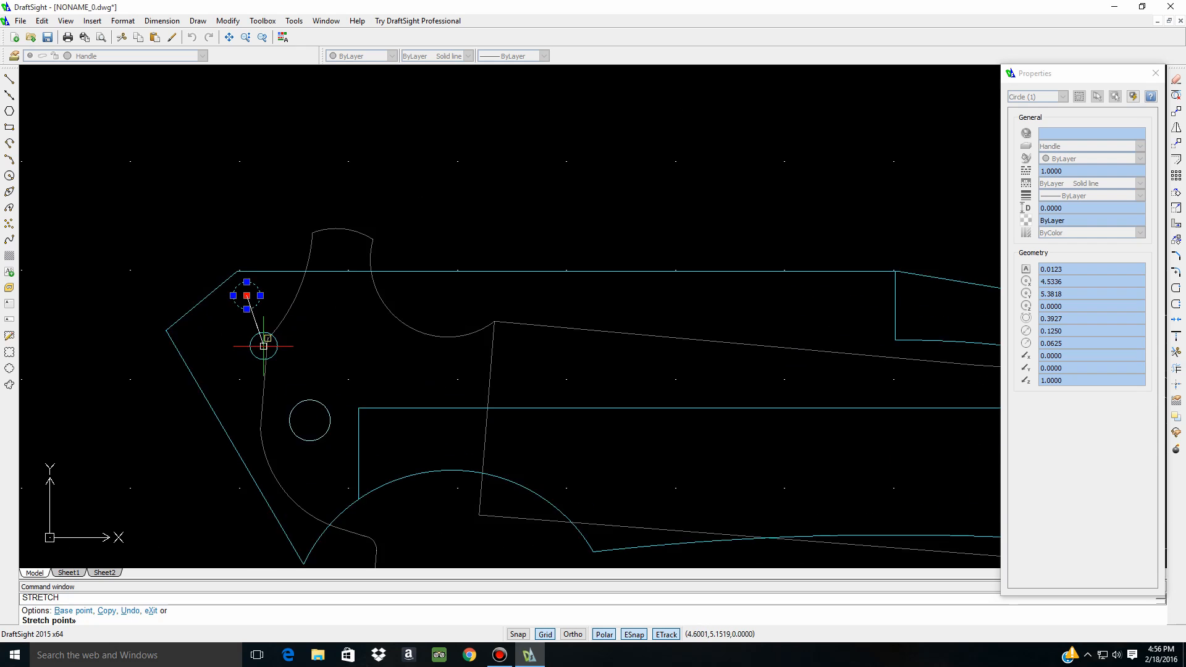
pyautogui.scroll(1, 264, 346)
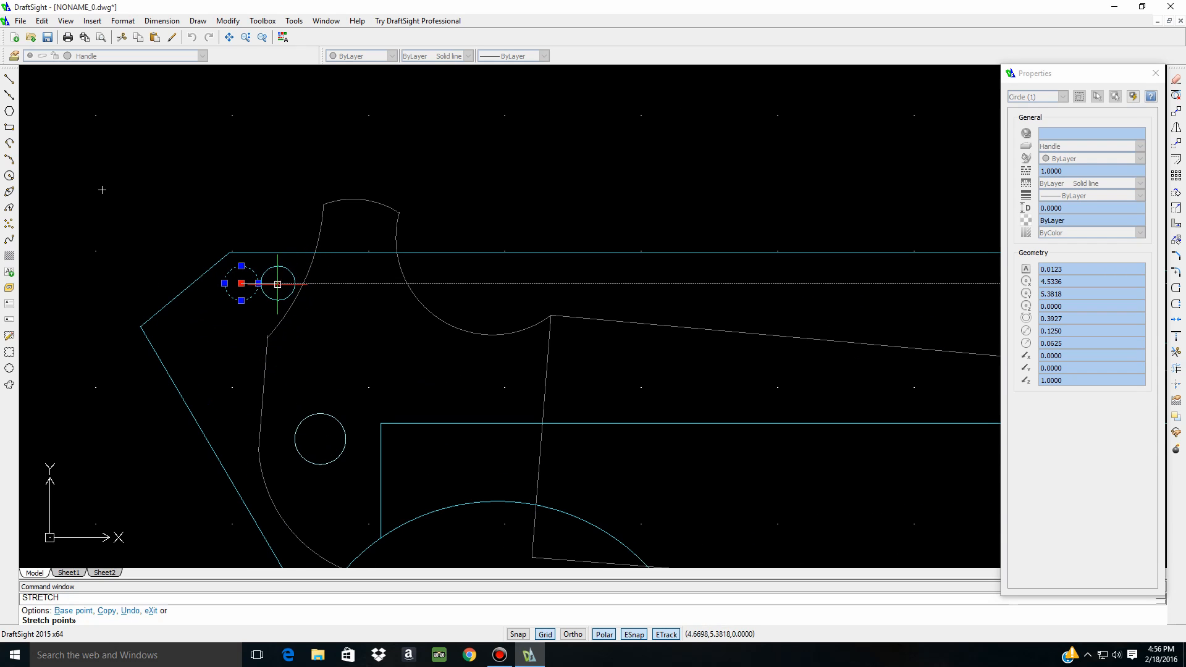
pyautogui.scroll(-5, 334, 488)
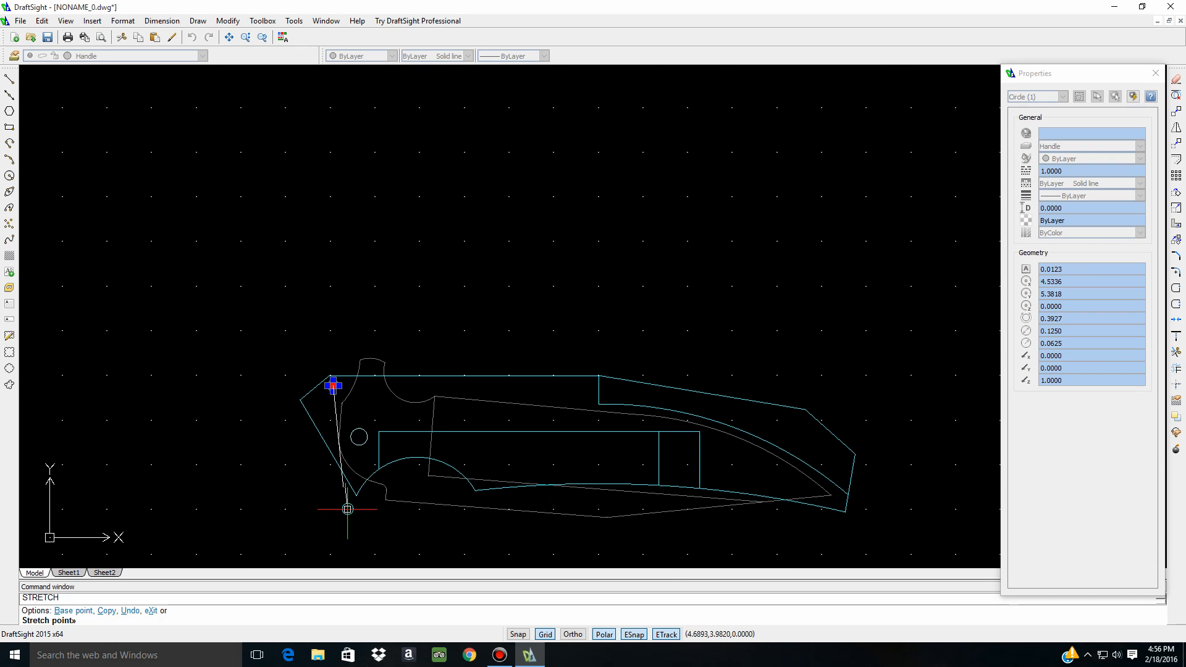
pyautogui.scroll(3, 323, 374)
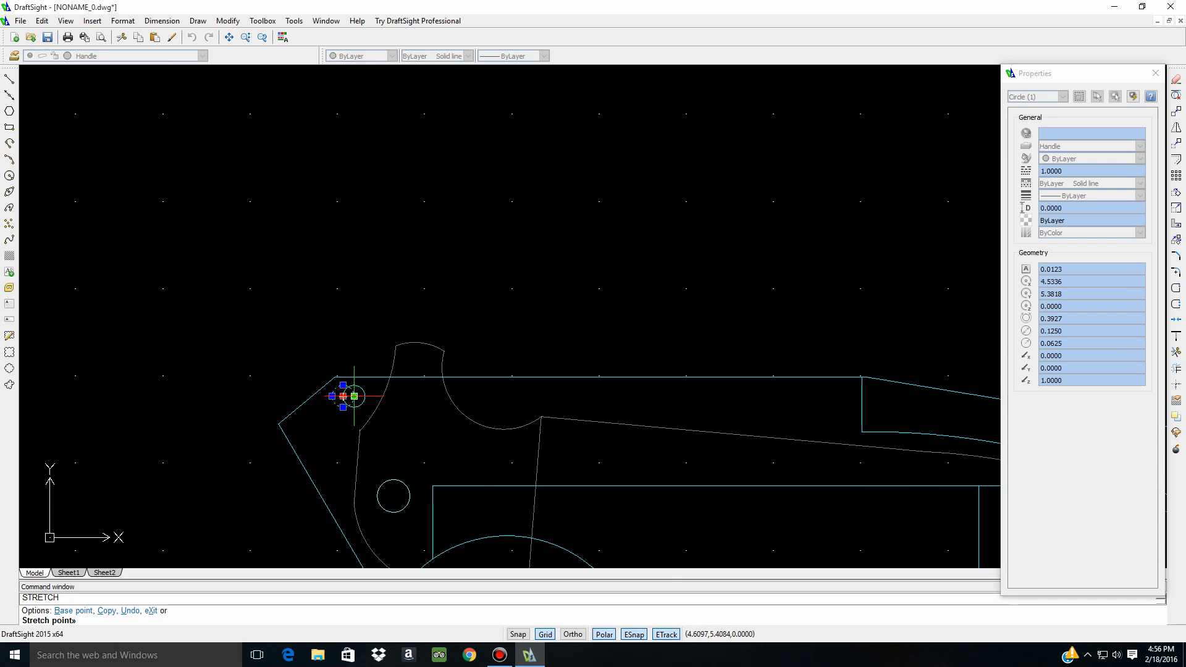
pyautogui.scroll(3, 354, 398)
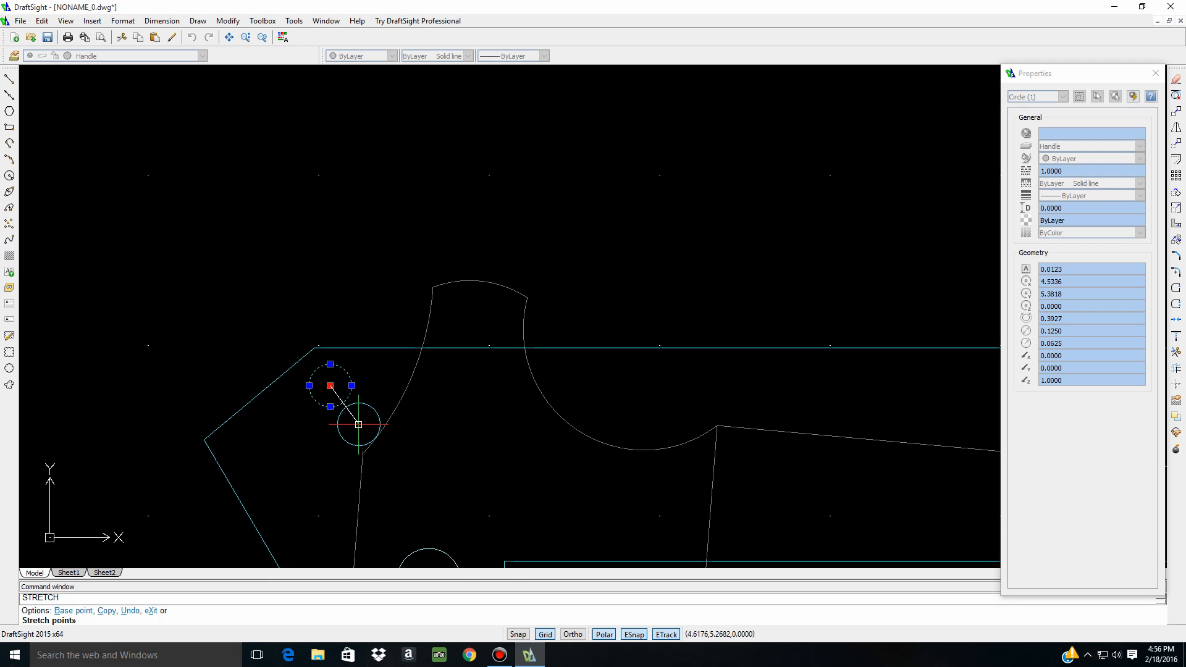
pyautogui.scroll(4, 358, 424)
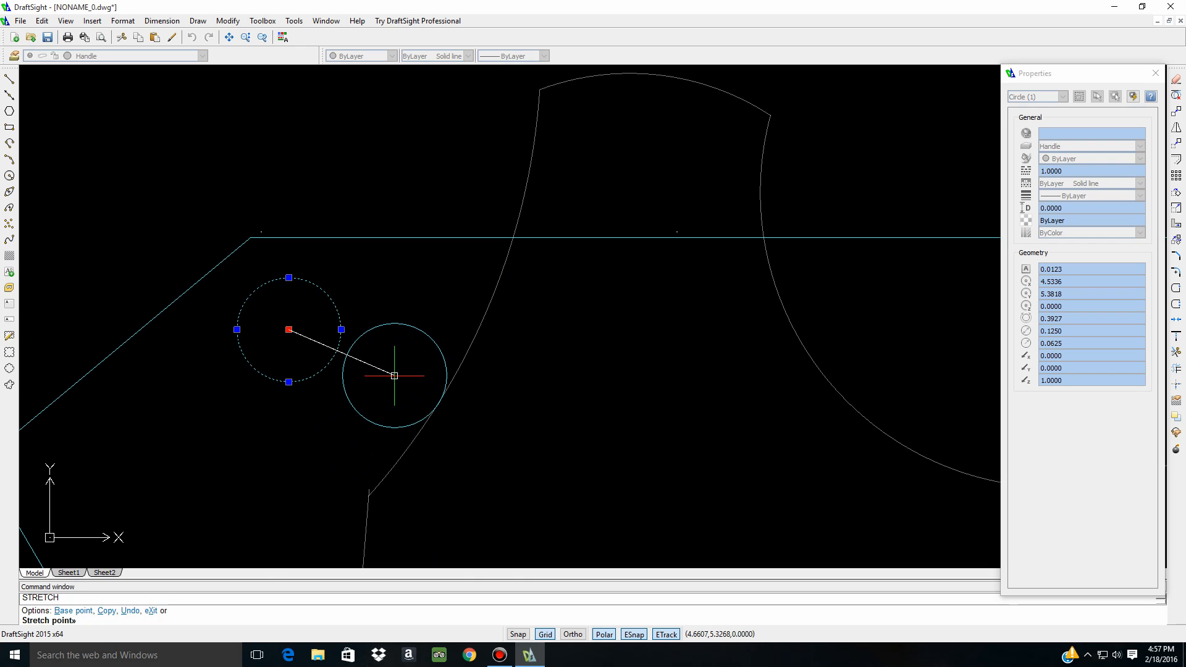
pyautogui.click(394, 375)
pyautogui.scroll(-3, 238, 469)
pyautogui.scroll(-2, 439, 445)
pyautogui.press('Escape')
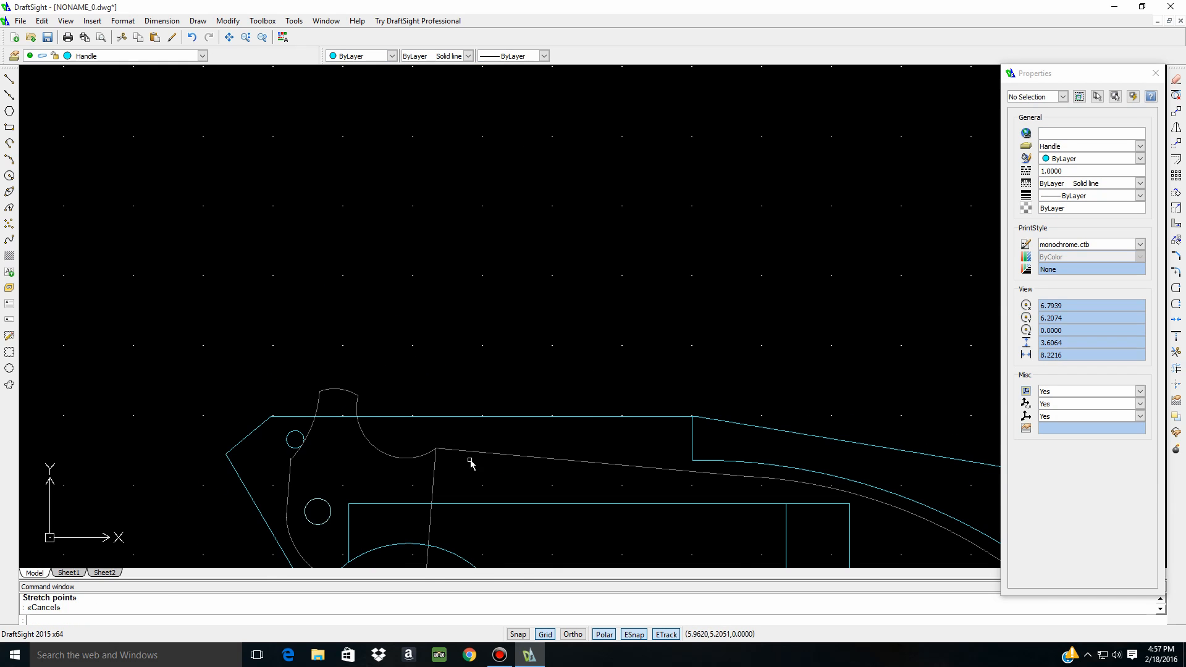
# Examine the whole folded knife outline with the small handle hole in its new position
pyautogui.scroll(-2, 204, 460)
pyautogui.scroll(-2, 308, 522)
pyautogui.scroll(-2, 543, 498)
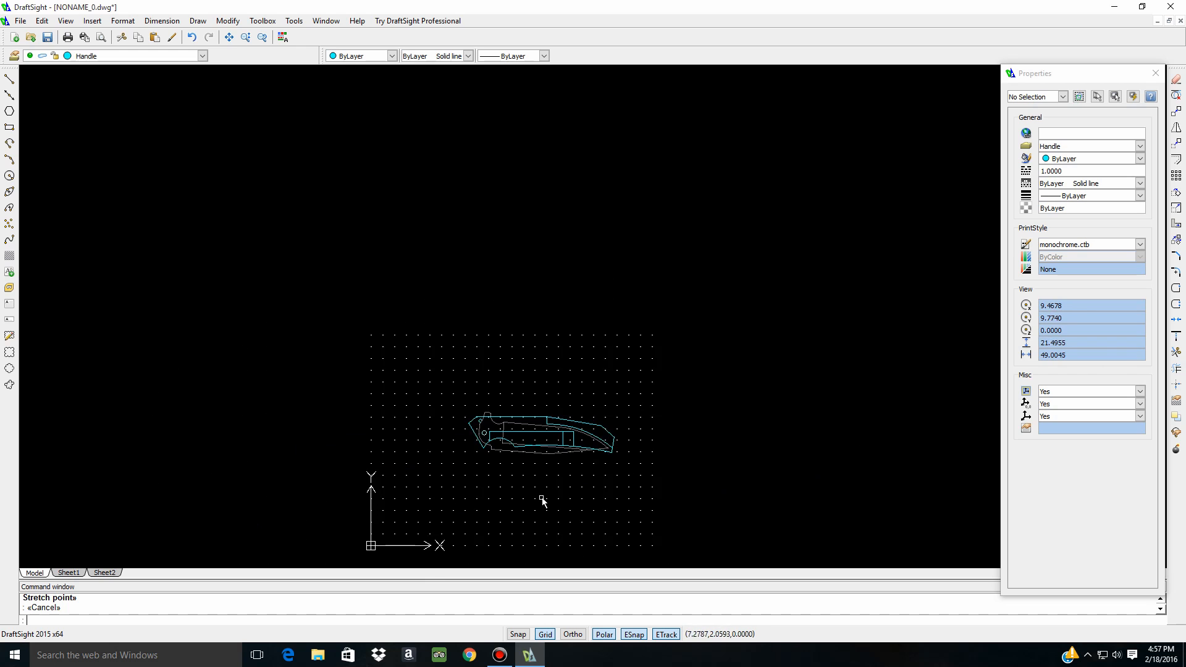
pyautogui.scroll(3, 567, 450)
pyautogui.scroll(2, 644, 339)
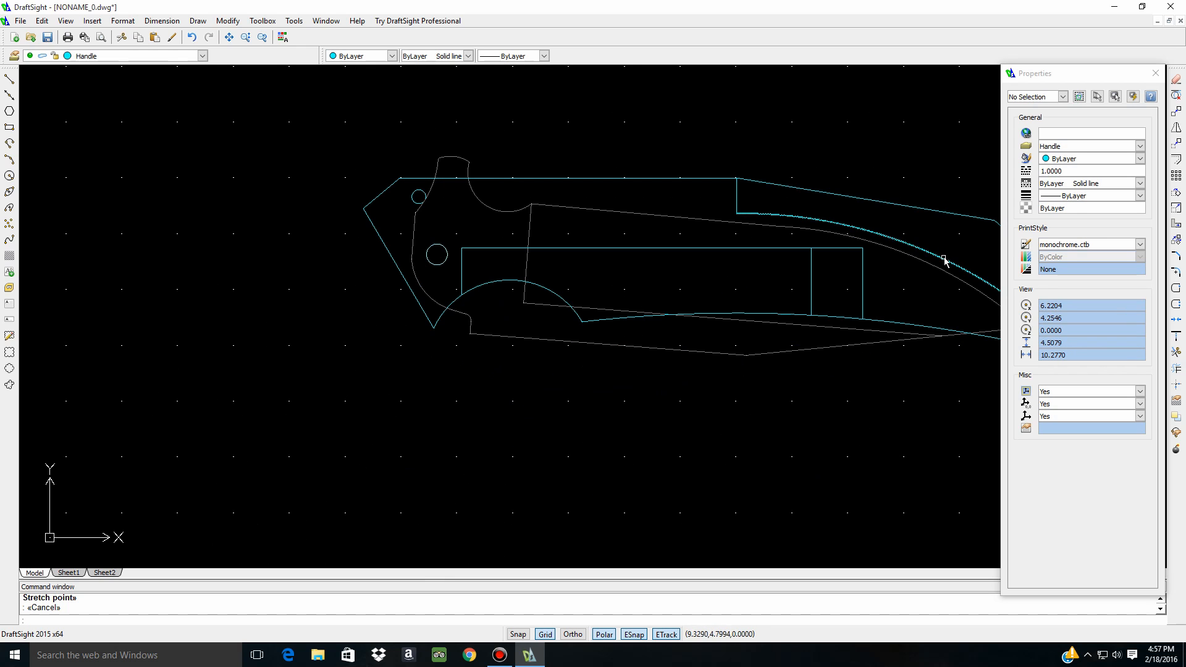
pyautogui.scroll(-1, 379, 331)
pyautogui.scroll(-1, 673, 324)
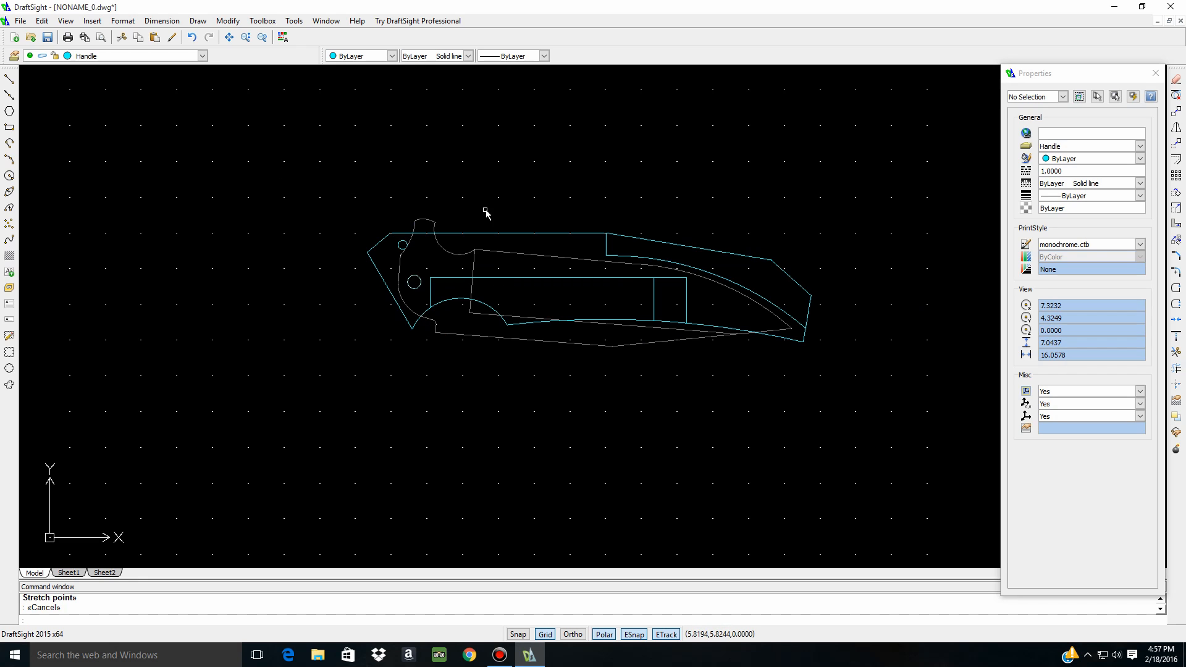
pyautogui.click(202, 56)
pyautogui.click(198, 66)
pyautogui.press('Escape')
pyautogui.click(331, 204)
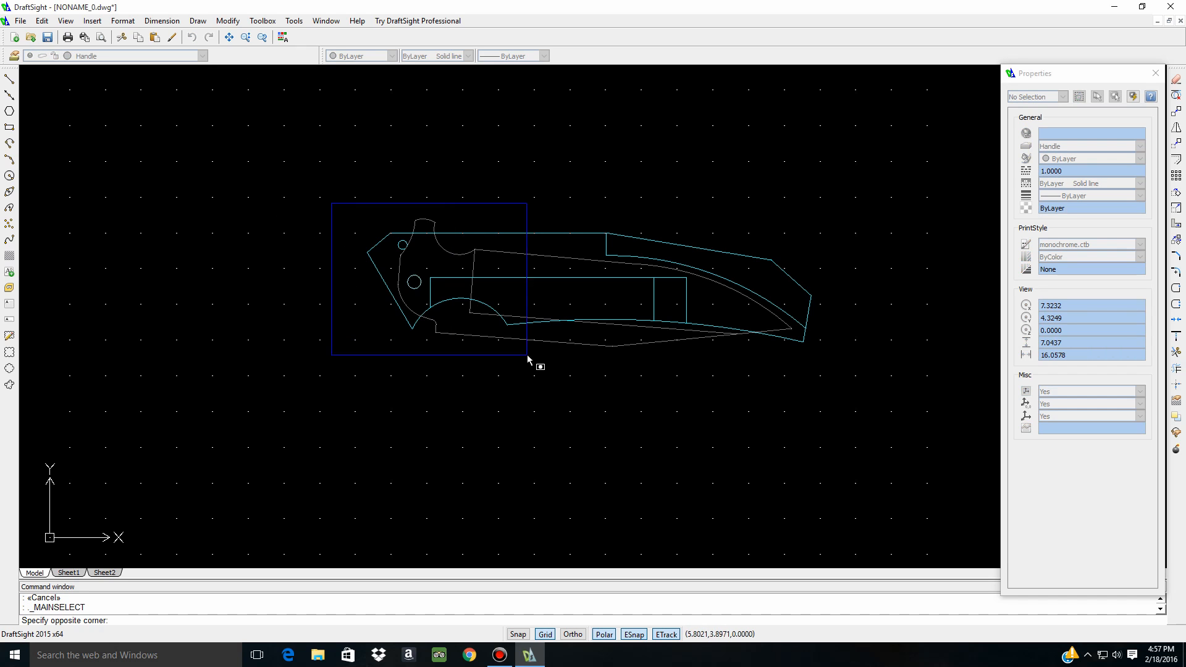
pyautogui.click(921, 392)
pyautogui.press('Escape')
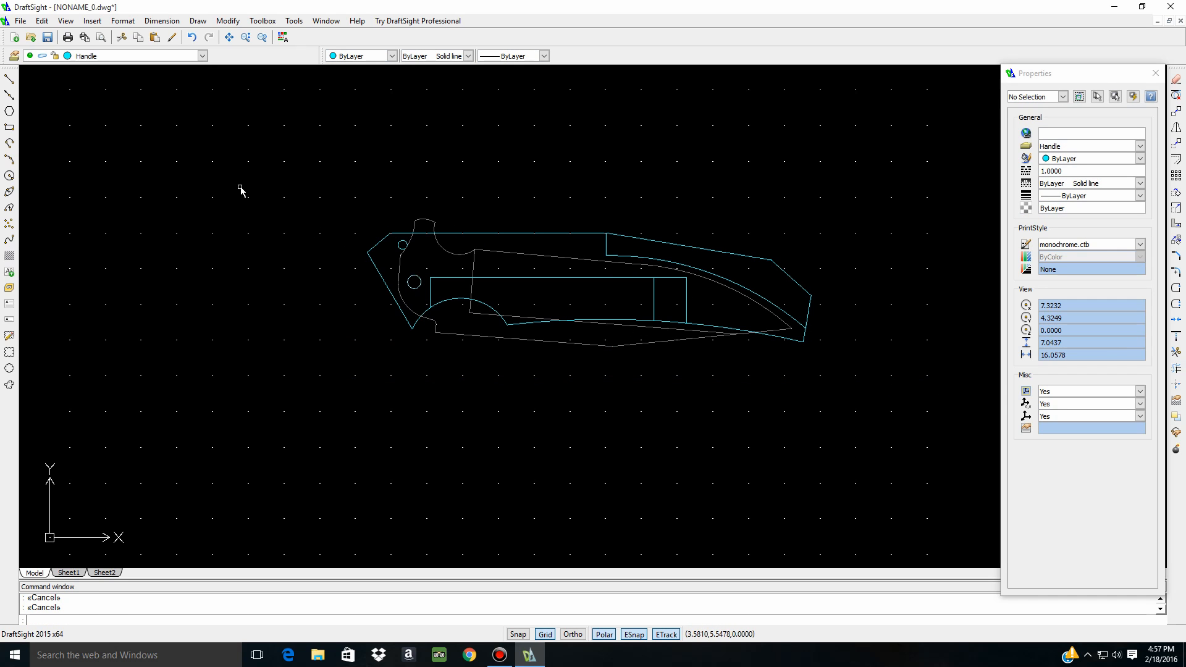
# Lock the Handle layer, unlock the Blade layer and make Blade the active layer
pyautogui.click(202, 55)
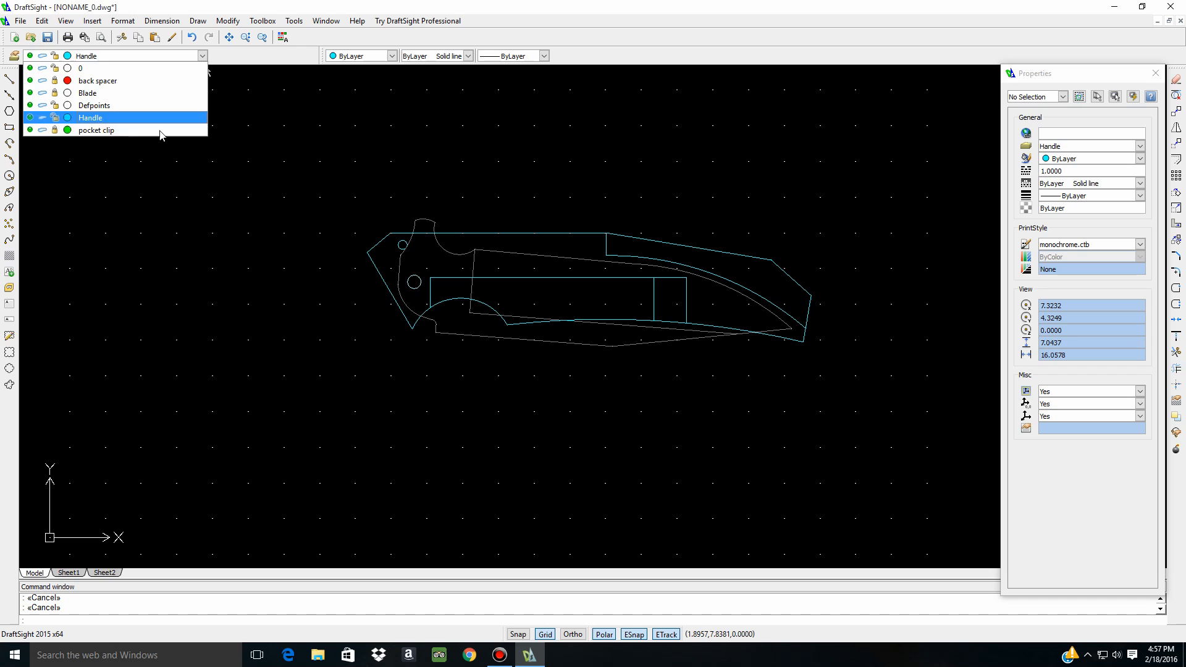
pyautogui.click(55, 118)
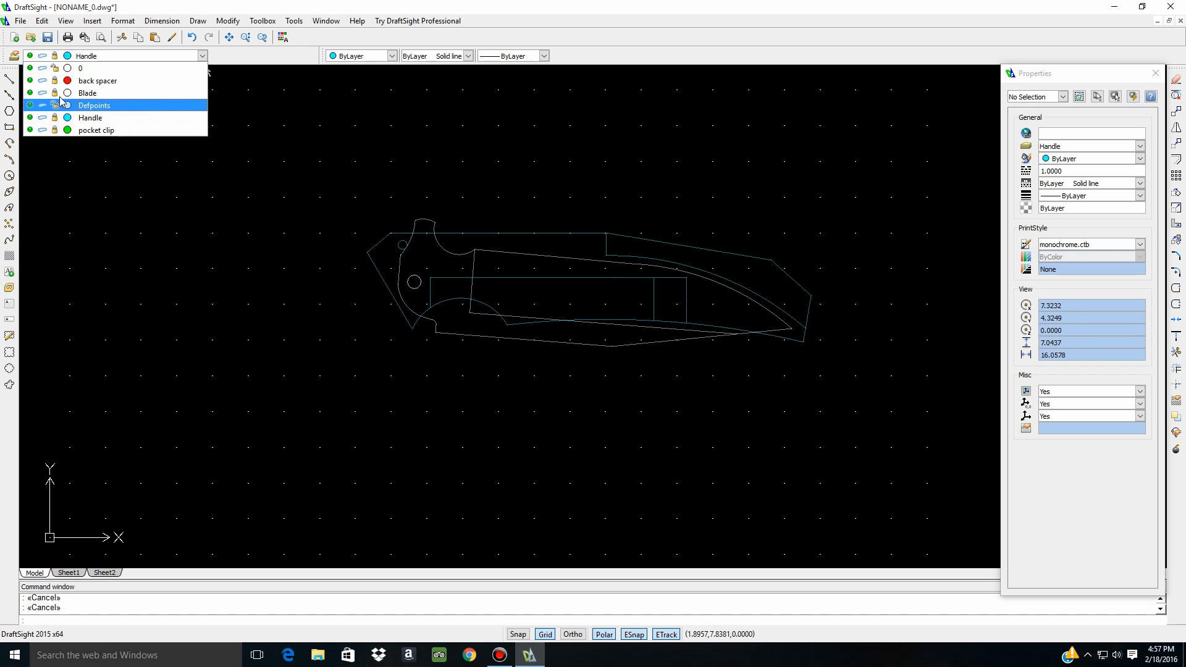
pyautogui.click(55, 93)
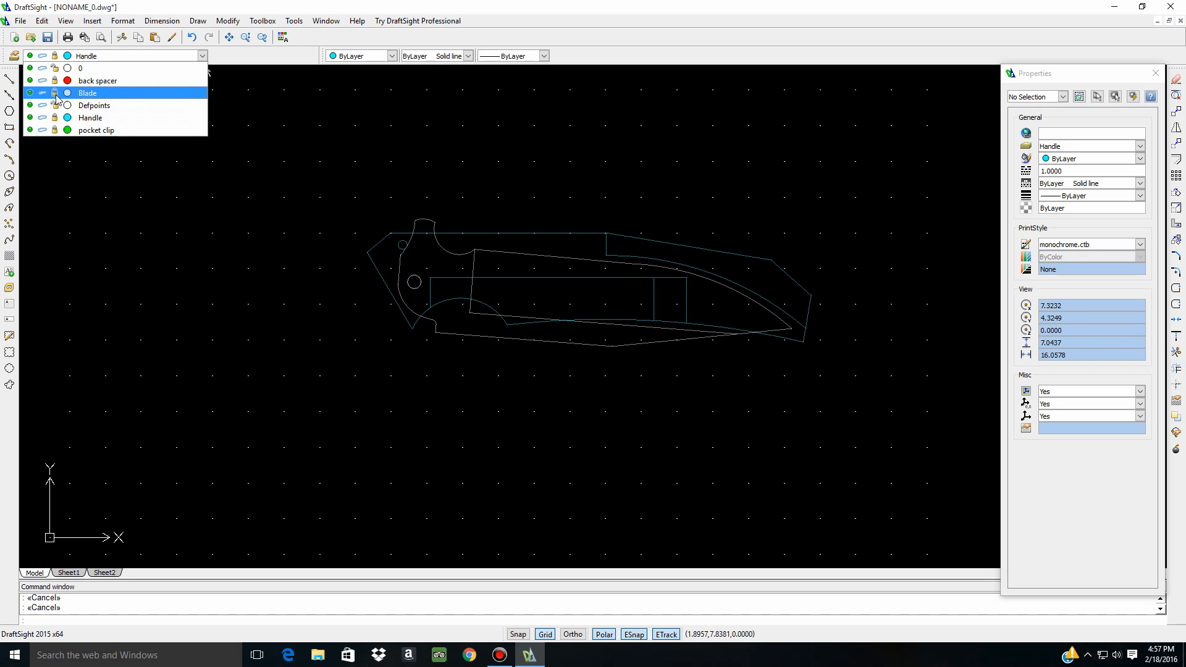
pyautogui.click(86, 93)
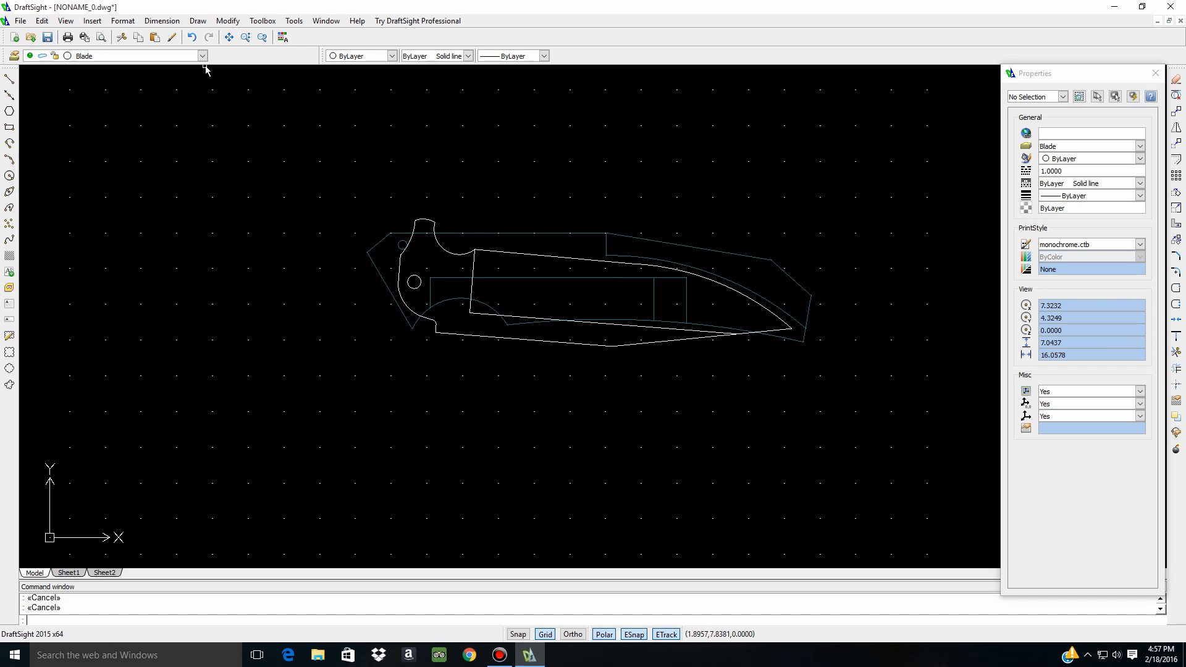
# Rotate all Blade layer entities about the pivot hole's centre to swing the blade open, in line with the handle
pyautogui.click(311, 183)
pyautogui.click(827, 422)
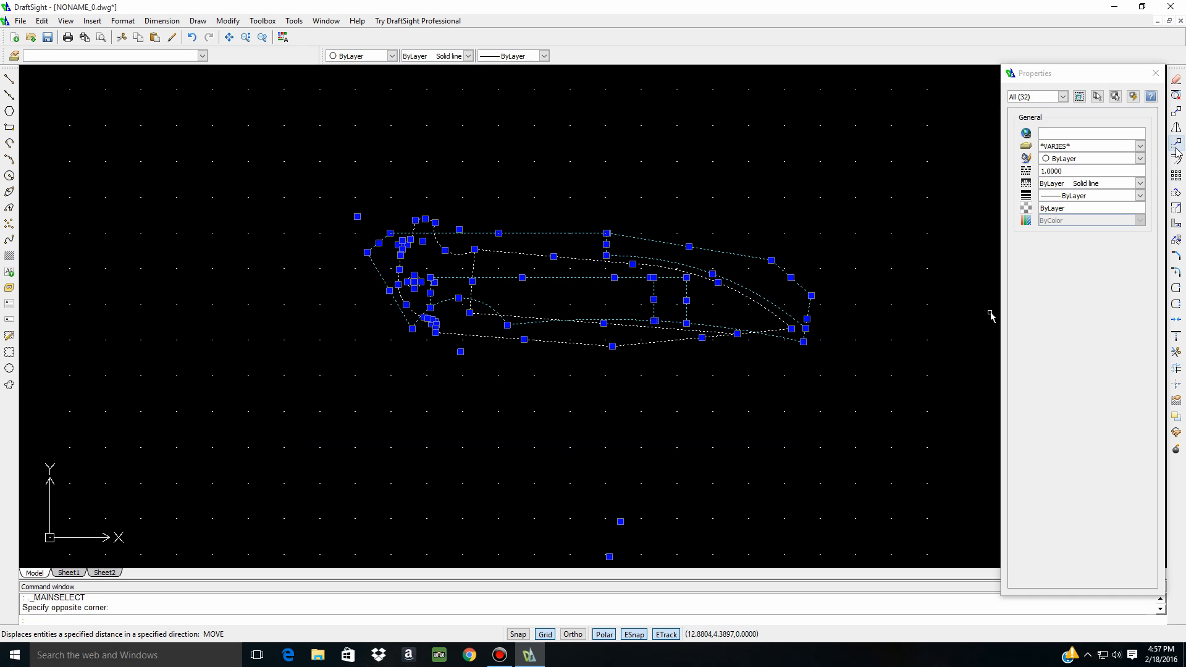
pyautogui.click(1175, 193)
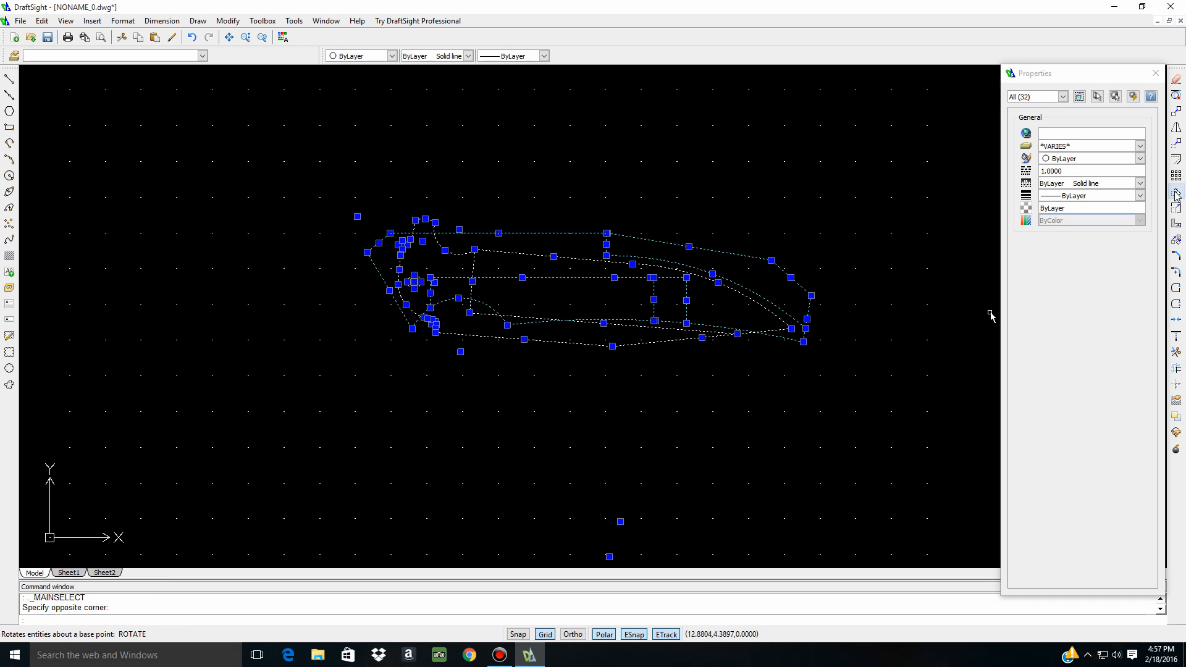
pyautogui.click(414, 282)
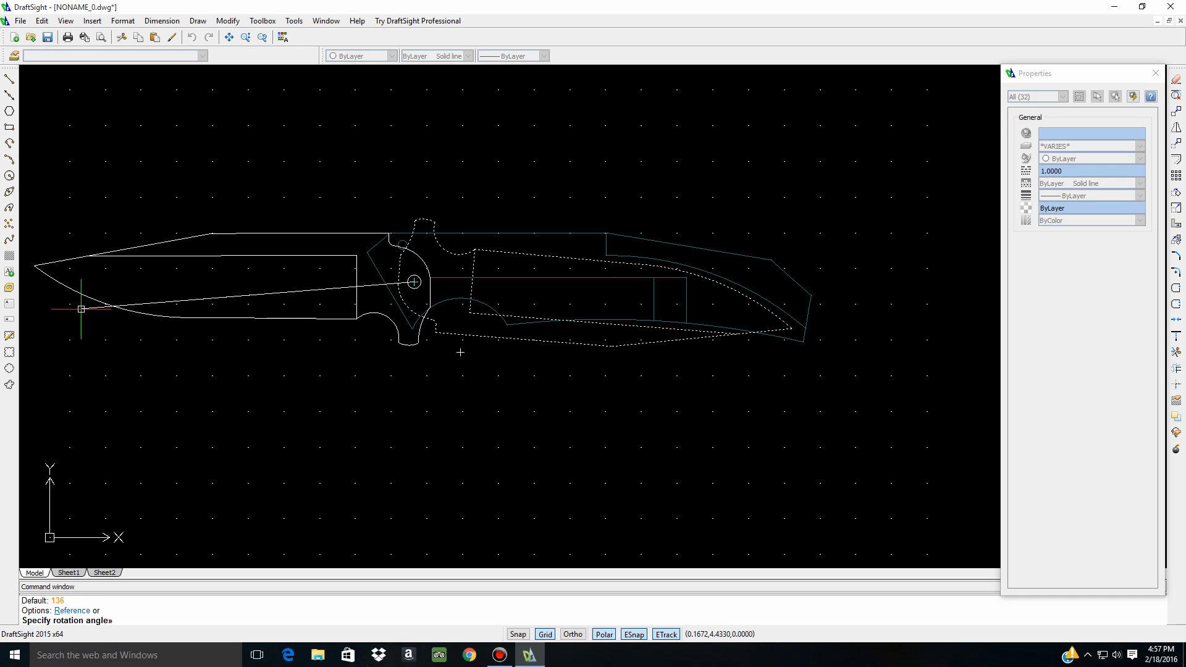
pyautogui.click(81, 309)
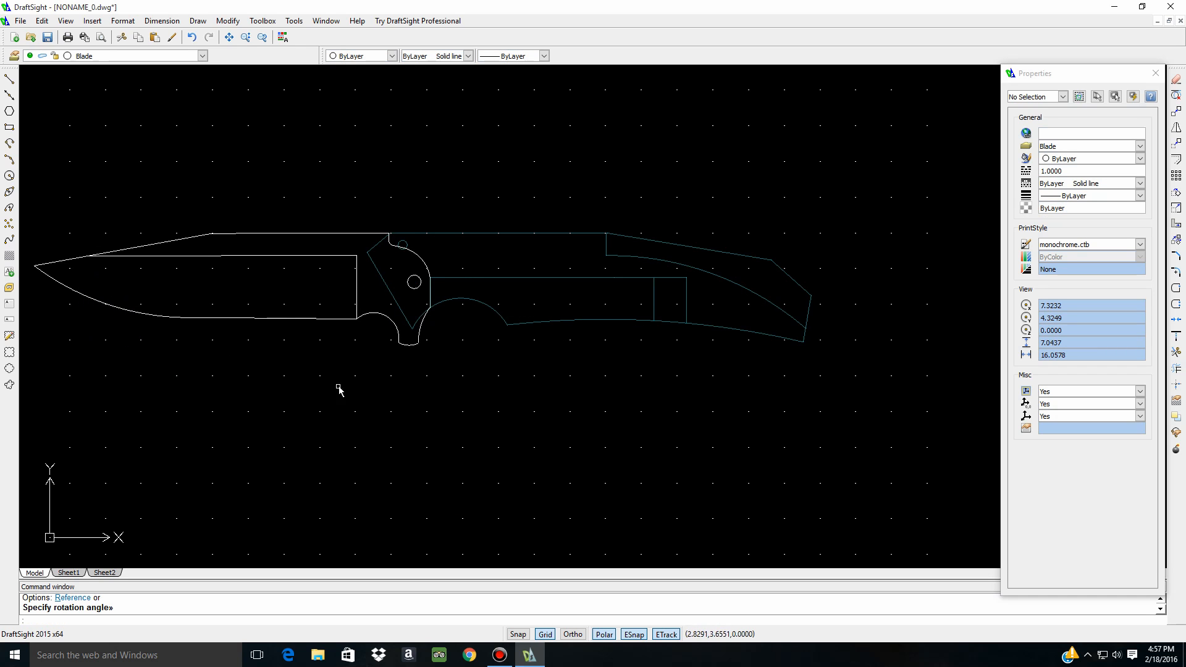
pyautogui.scroll(-1, 533, 248)
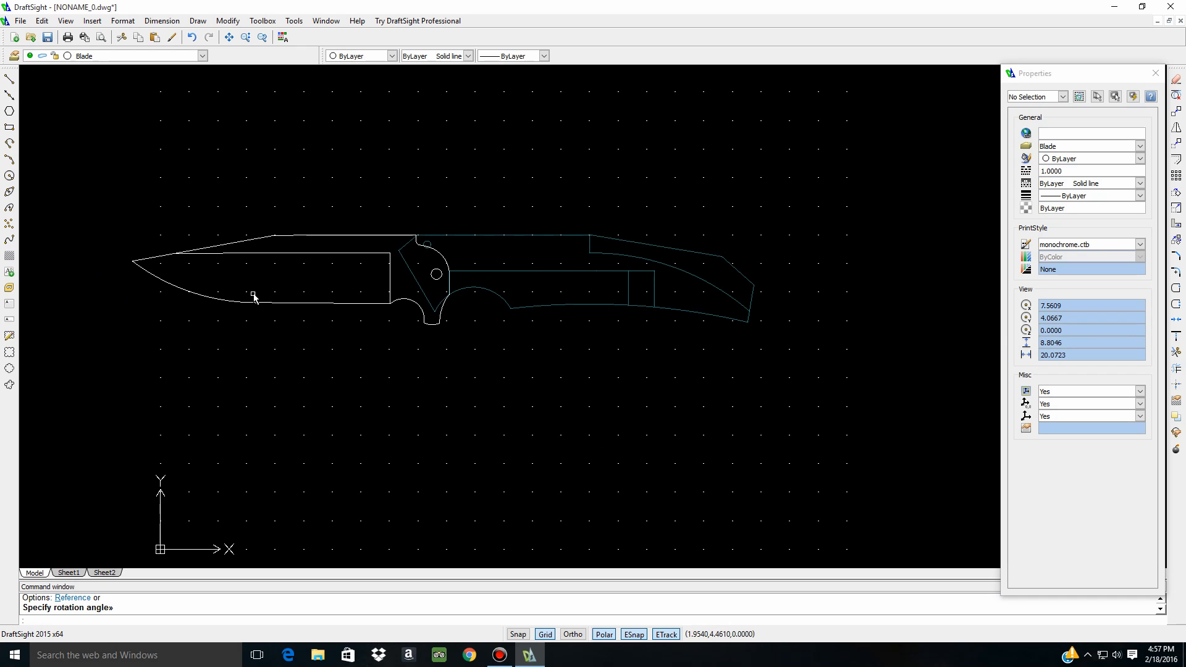
pyautogui.scroll(2, 212, 283)
pyautogui.scroll(2, 569, 265)
pyautogui.scroll(3, 517, 241)
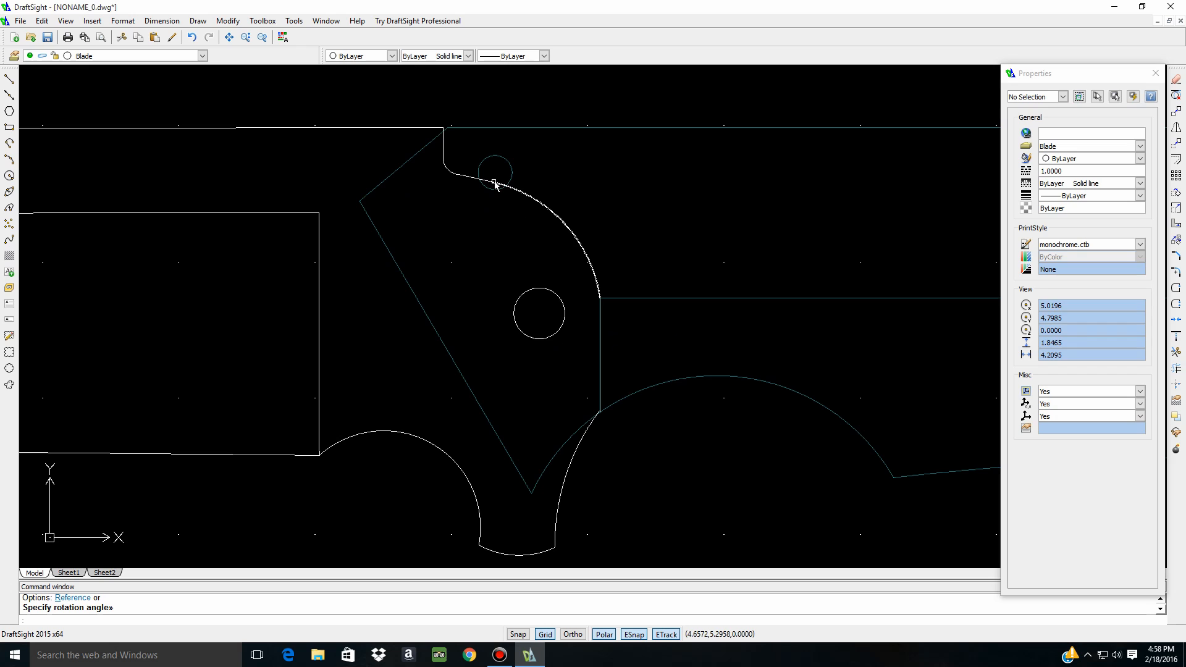
pyautogui.click(444, 154)
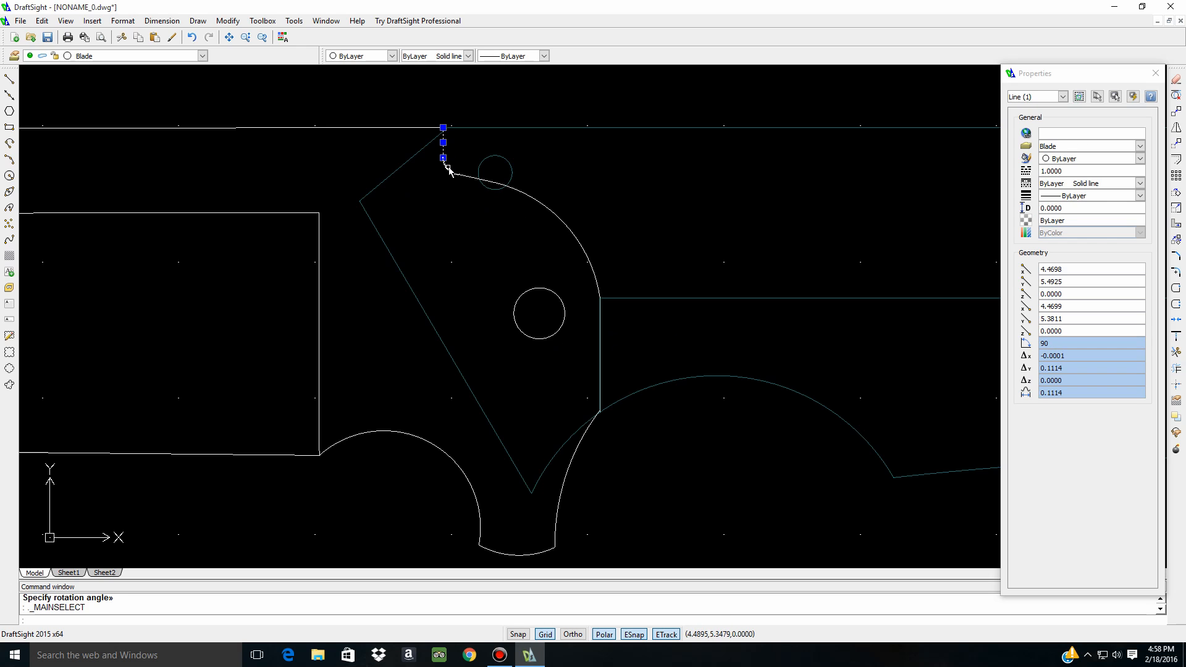
pyautogui.click(450, 171)
pyautogui.click(476, 180)
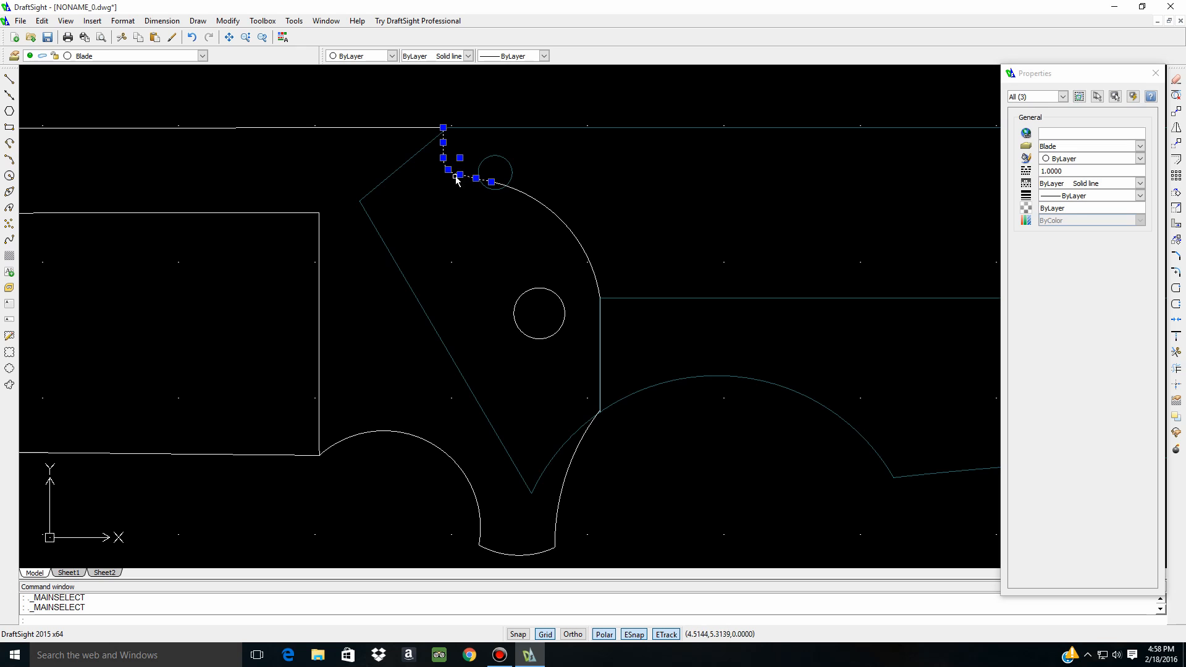
pyautogui.press('Escape')
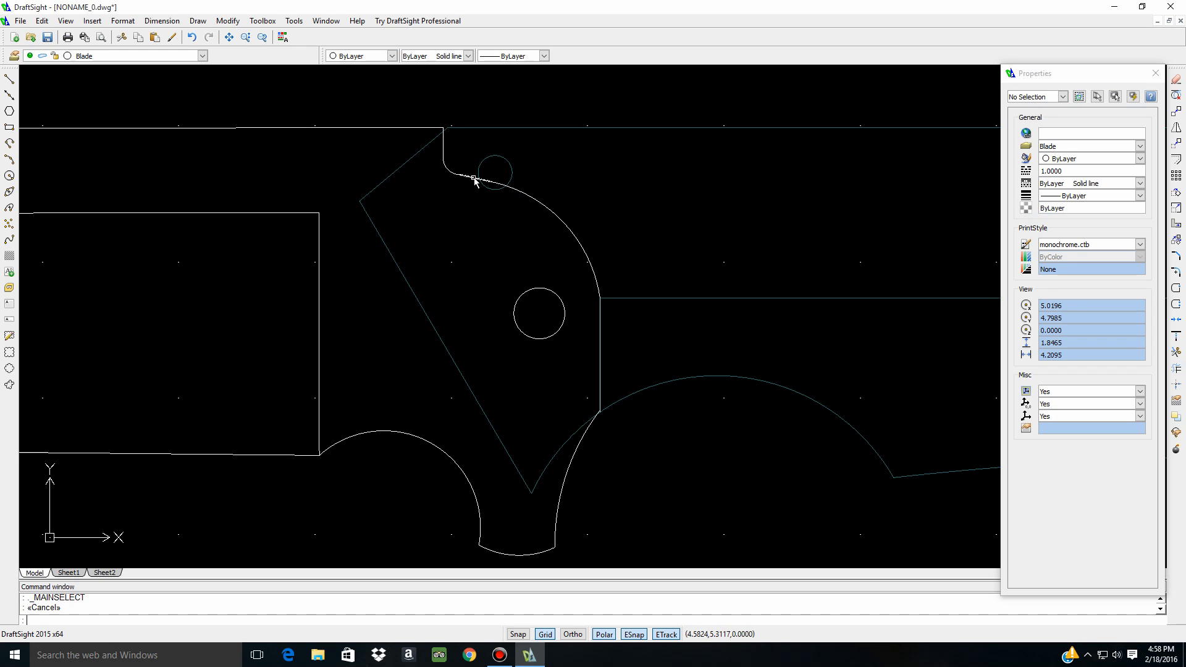
# Delete the tang's large arc around the pivot, the short line joined to it, and the small fillet arc below the blade spine
pyautogui.click(507, 188)
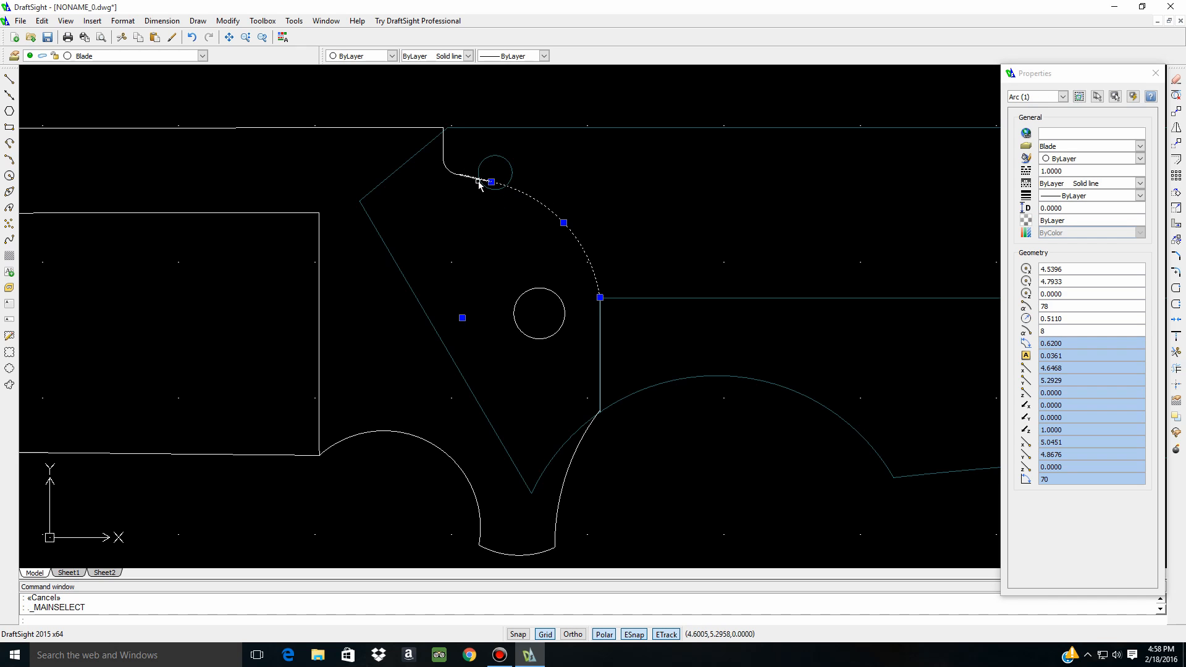
pyautogui.click(479, 179)
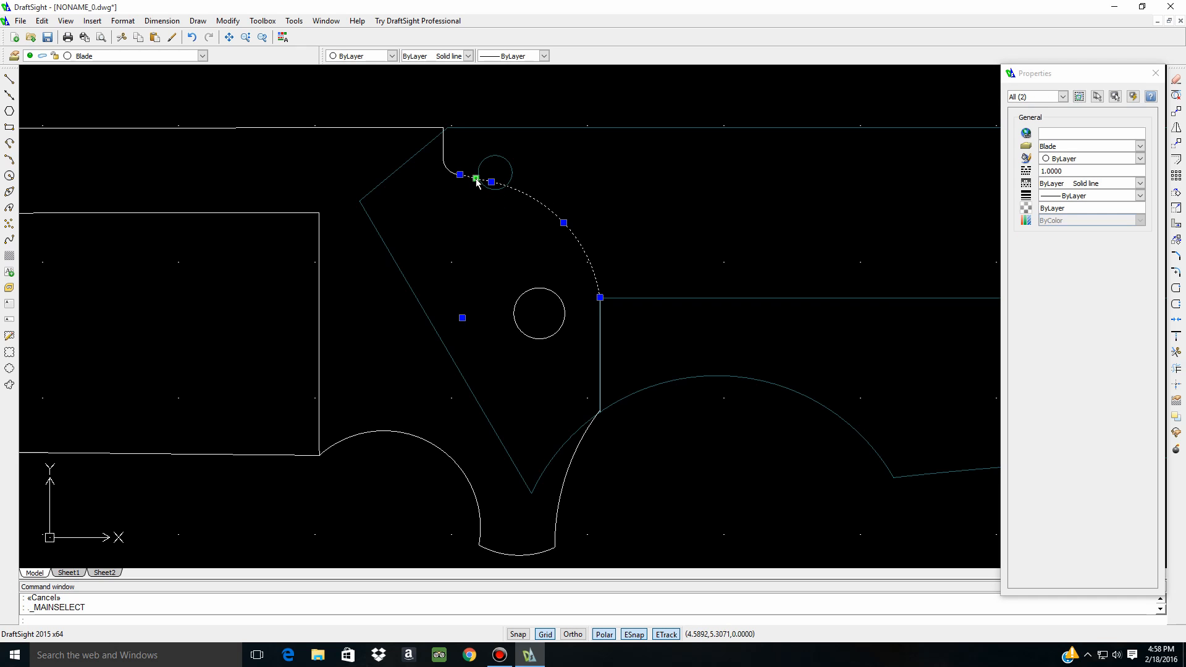
pyautogui.click(1177, 82)
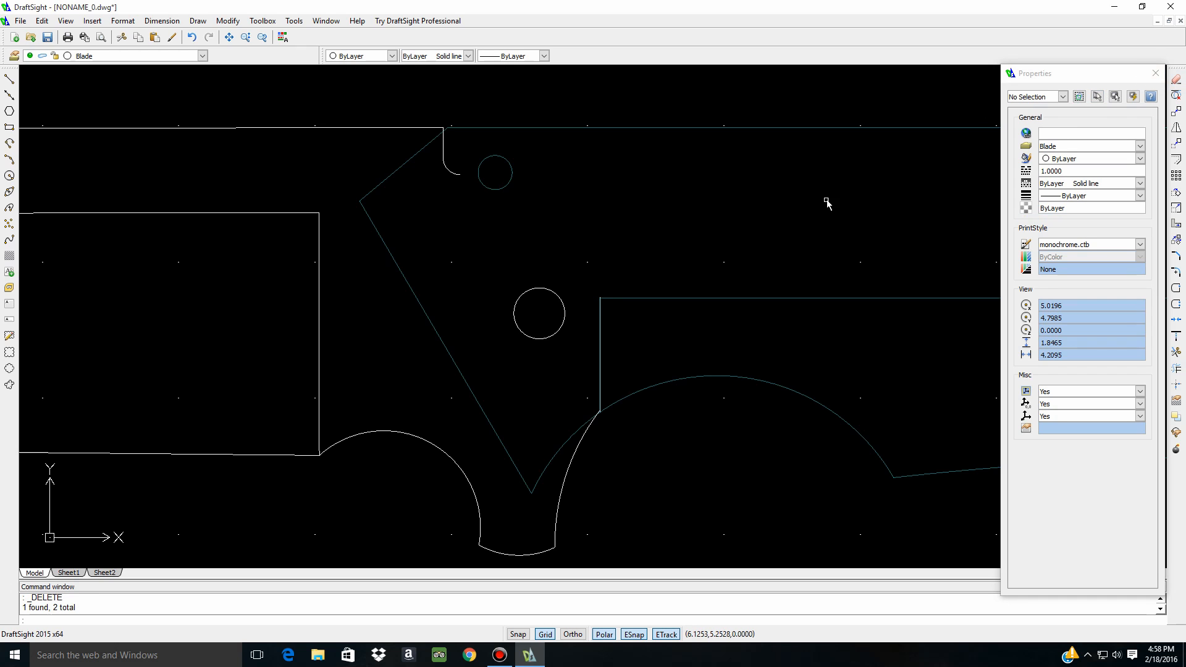
pyautogui.click(450, 172)
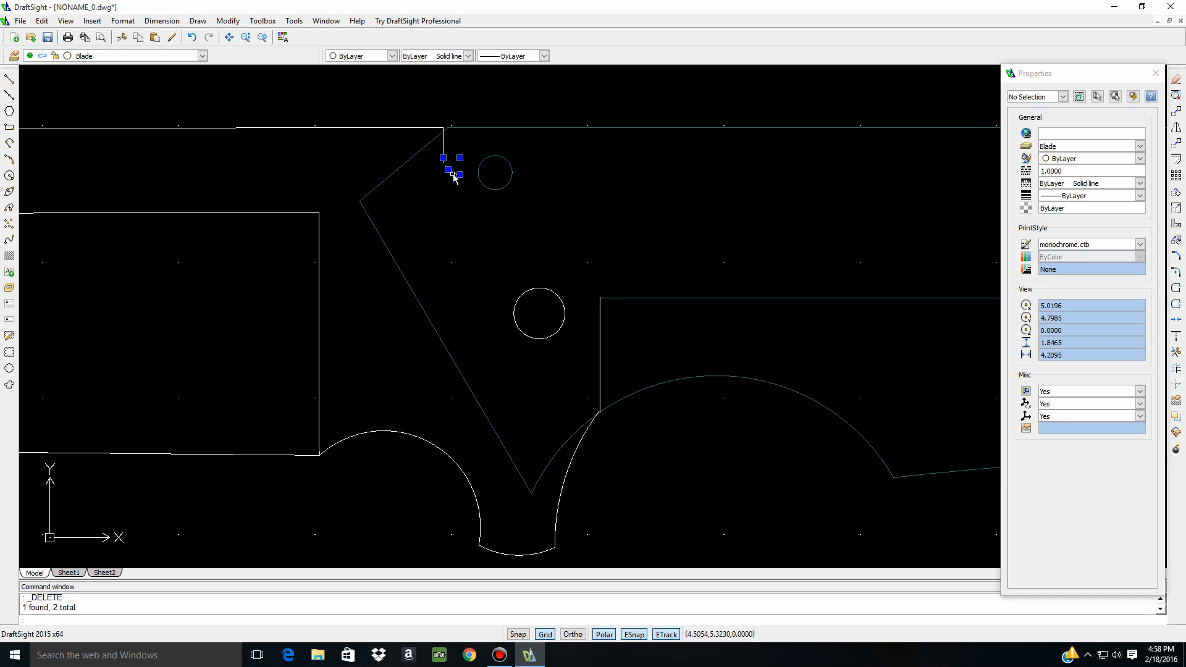
pyautogui.click(1176, 82)
# Draw a 0.125 diameter circle on the Blade layer, in the open space between the small handle hole and the handle's rectangular cutout
pyautogui.click(9, 176)
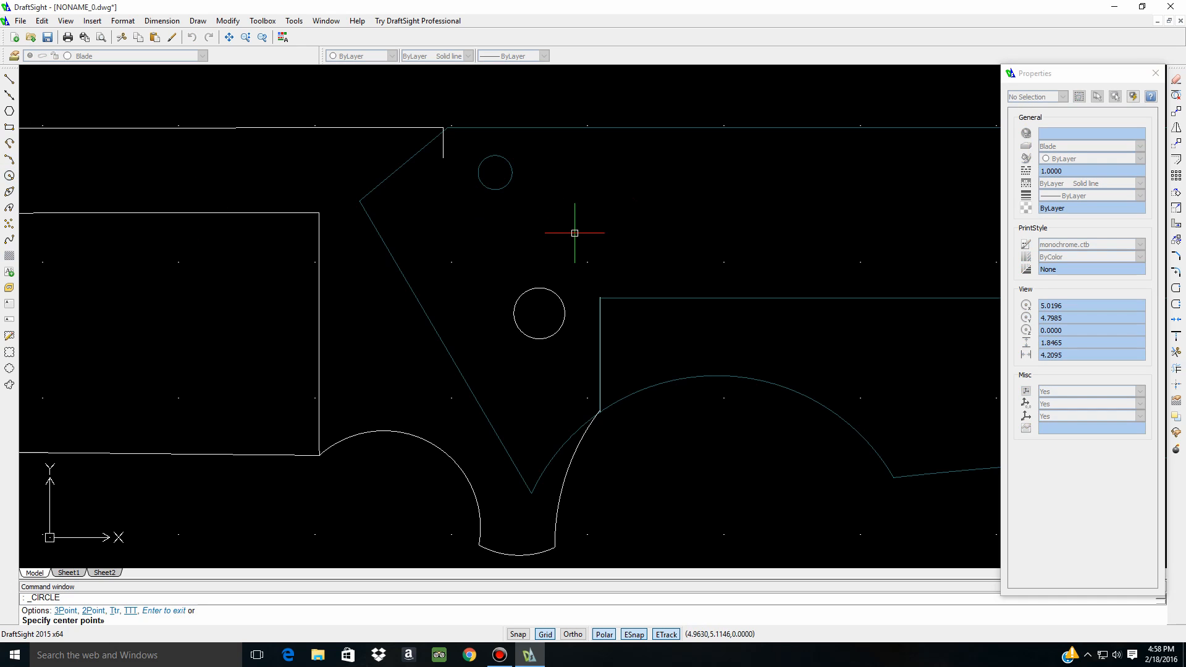
pyautogui.click(621, 207)
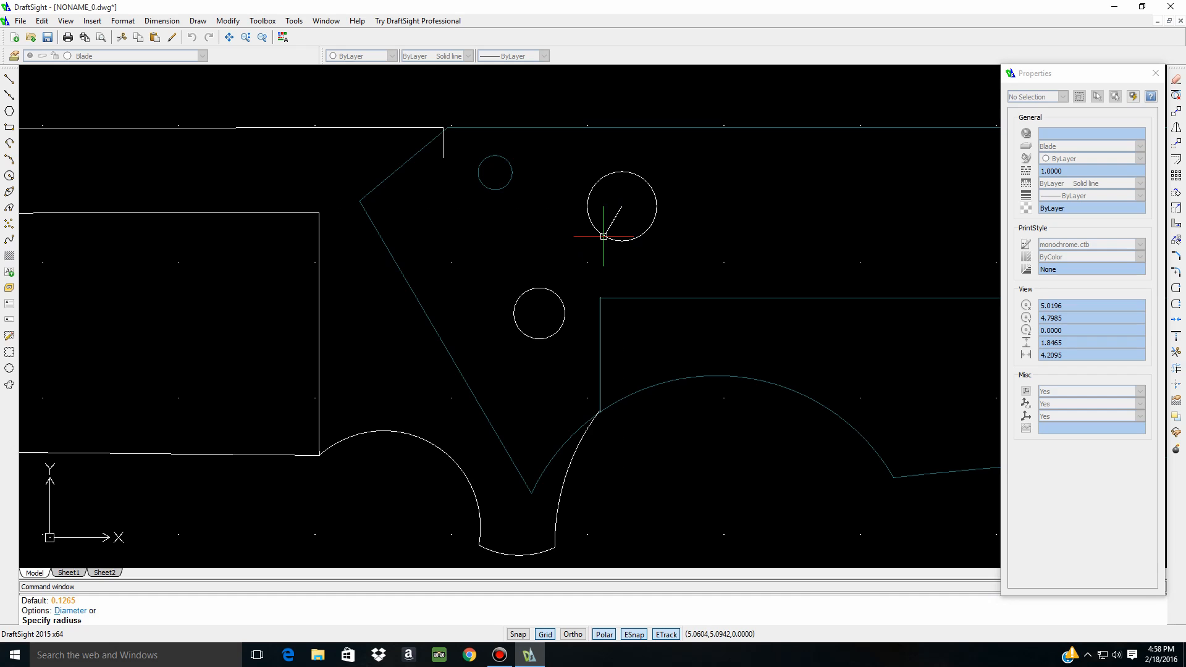
pyautogui.write('d')
pyautogui.press('Return')
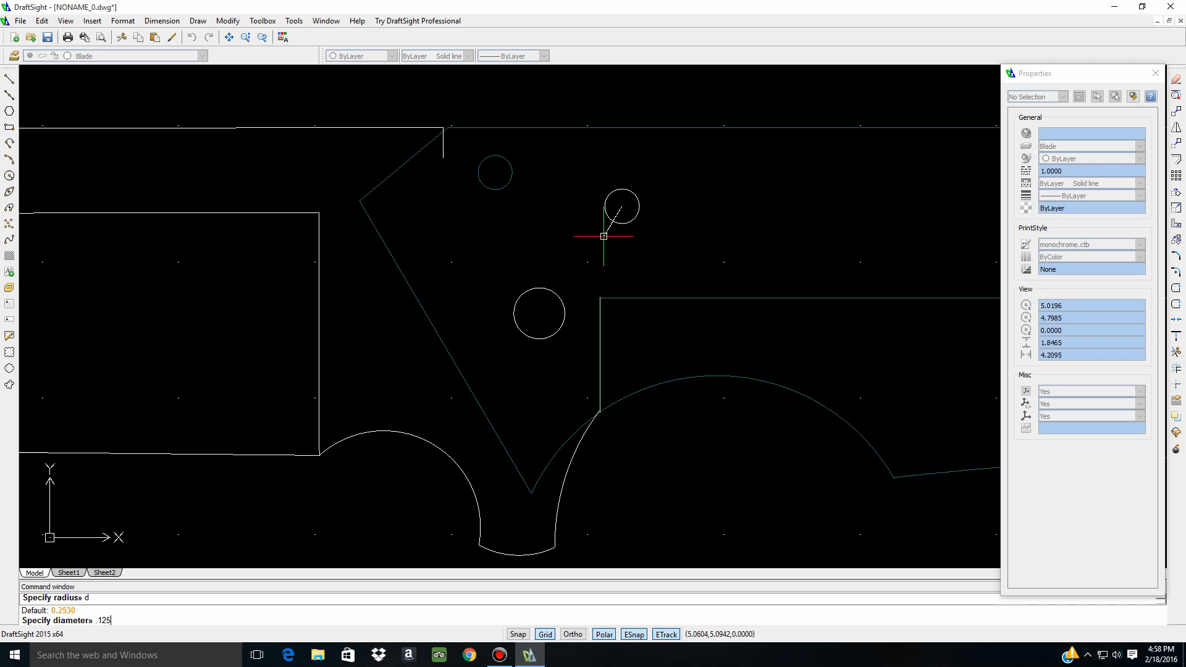
pyautogui.write('.125')
pyautogui.press('Return')
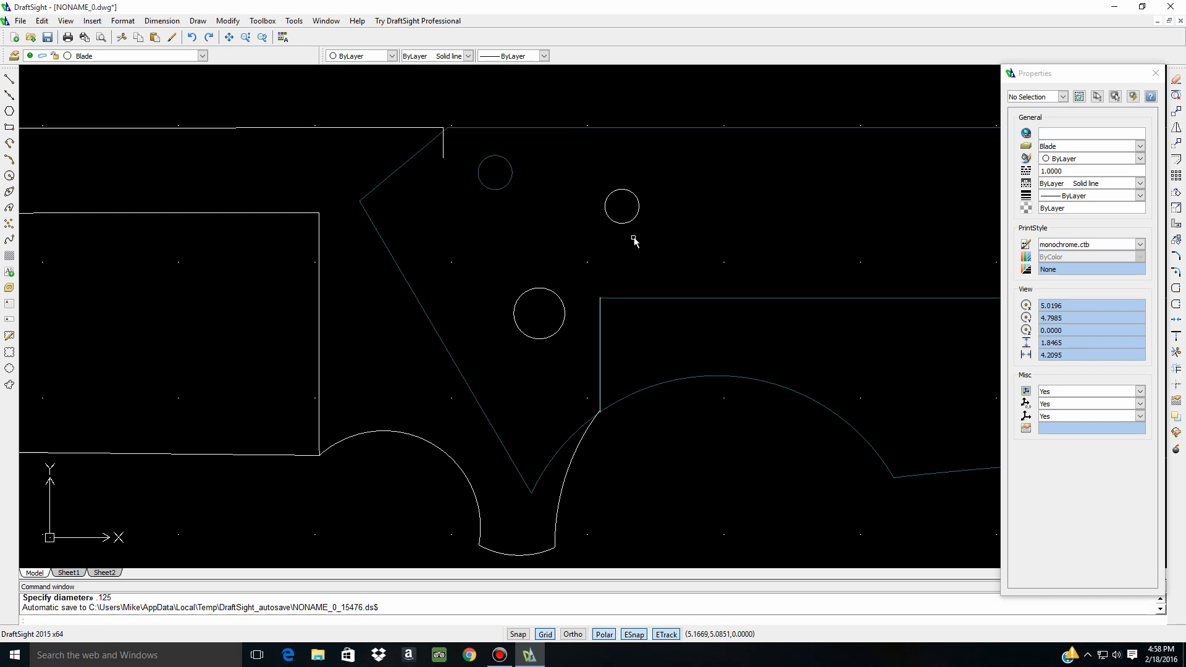
# Move the new 0.125 diameter Blade circle so its centre sits on the centre of the small handle hole
pyautogui.click(627, 223)
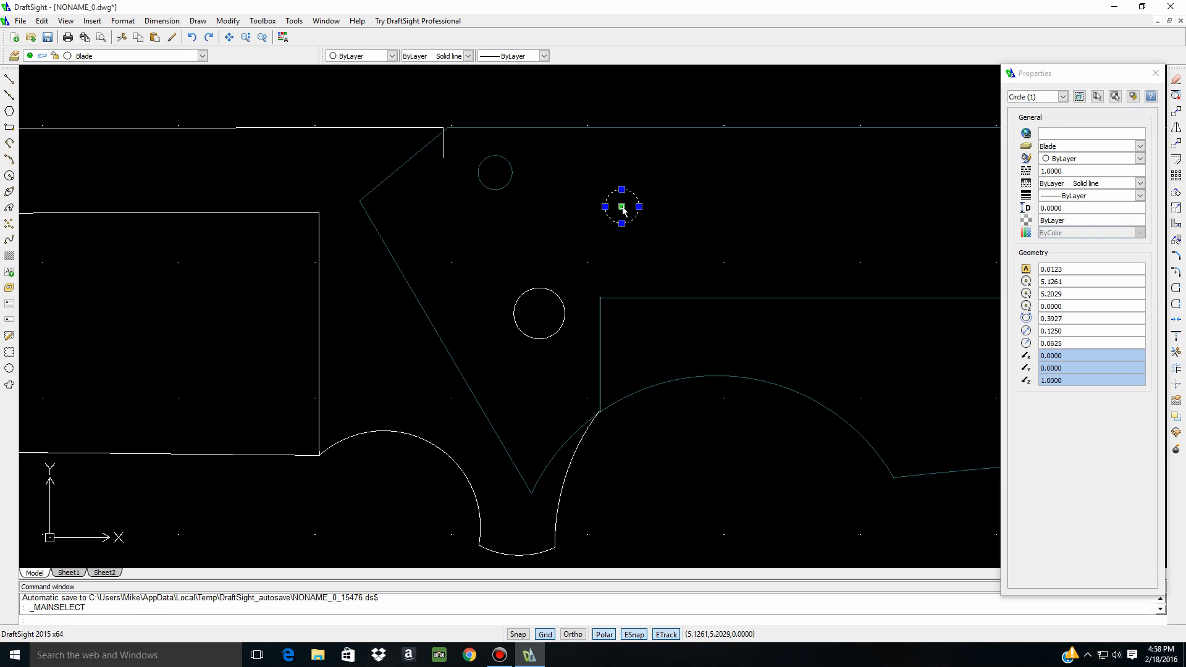
pyautogui.click(621, 206)
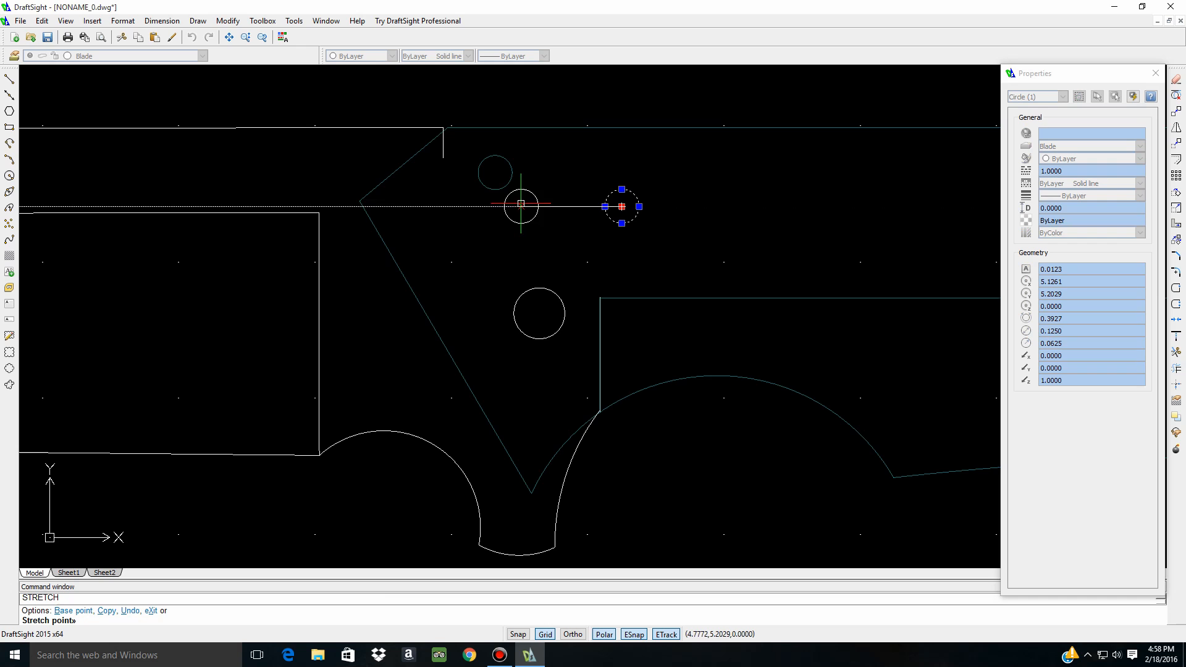
pyautogui.click(495, 173)
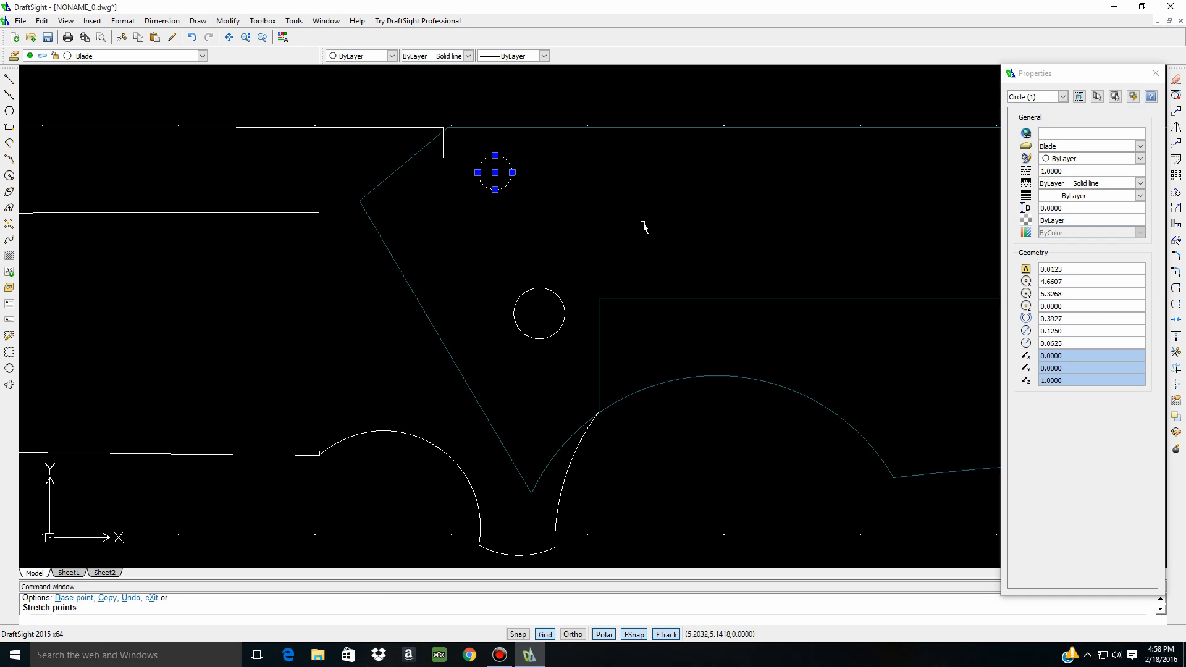
pyautogui.press('Escape')
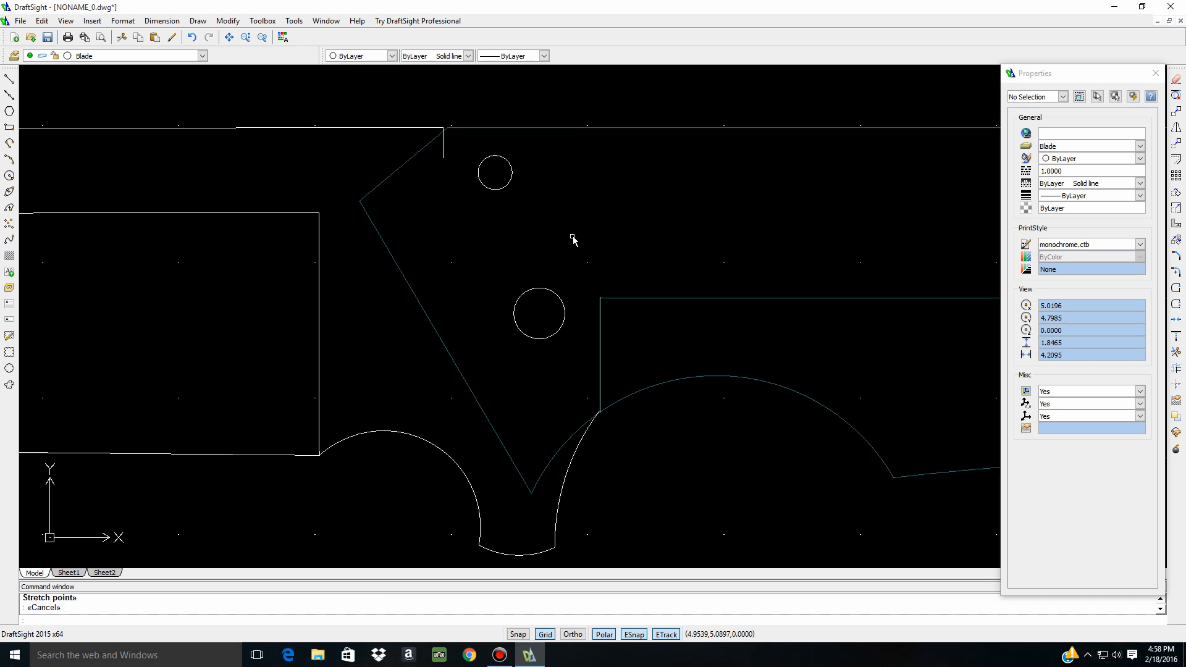
# Delete the short vertical line hanging from the tang end of the blade spine
pyautogui.click(444, 145)
pyautogui.click(444, 143)
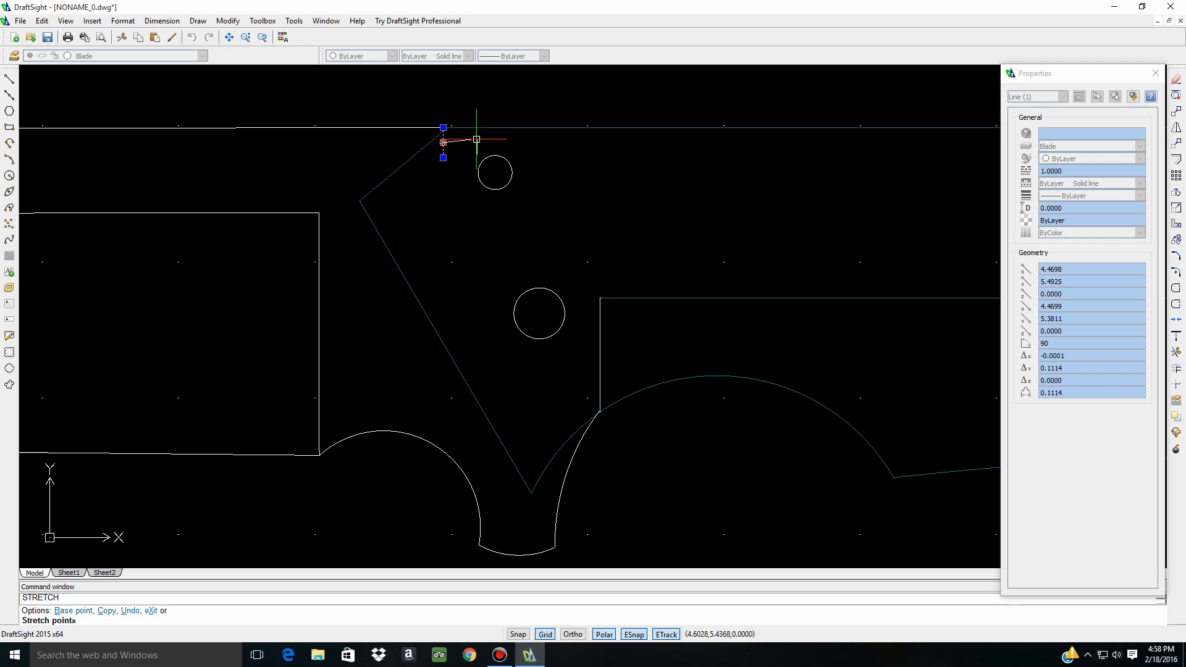
pyautogui.press('Escape')
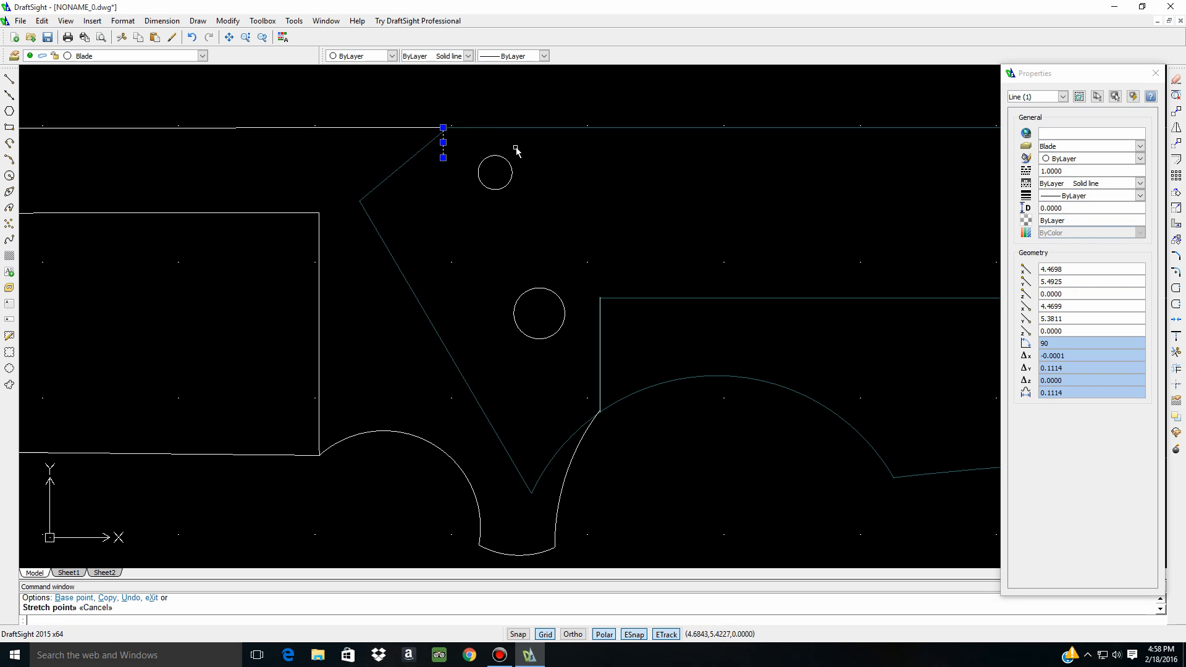
pyautogui.click(1177, 81)
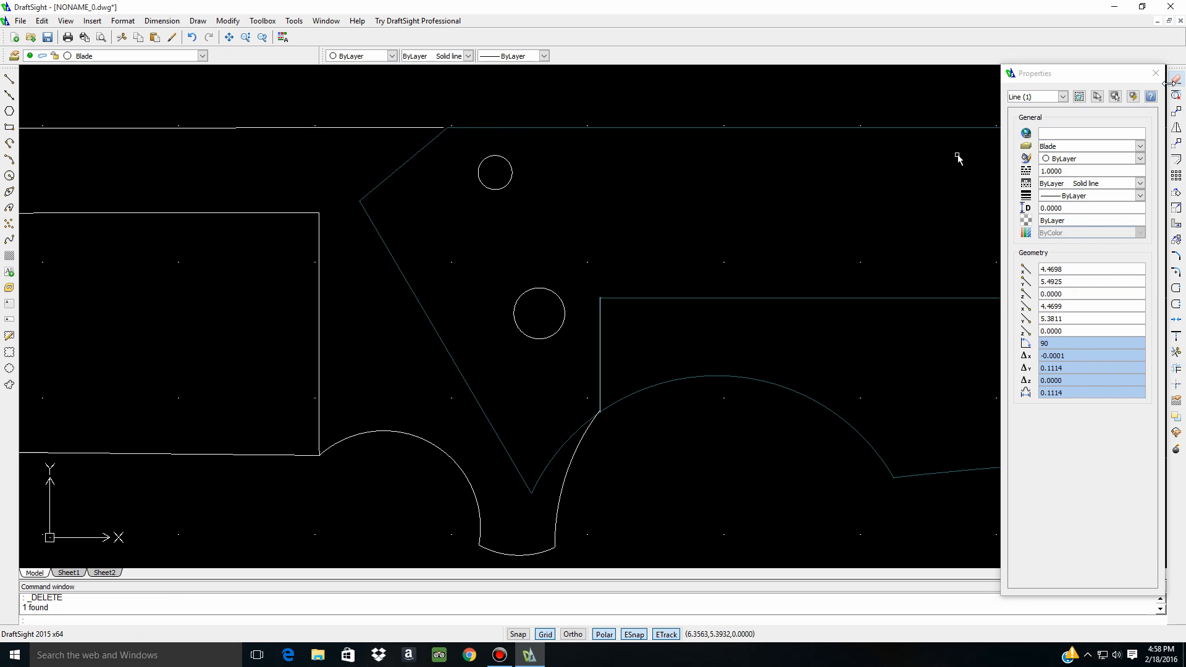
# Stretch the tang end of the straight spine line along the handle's top edge to a line length of about 2.60, roughly above the small circle's blade-side edge
pyautogui.click(436, 129)
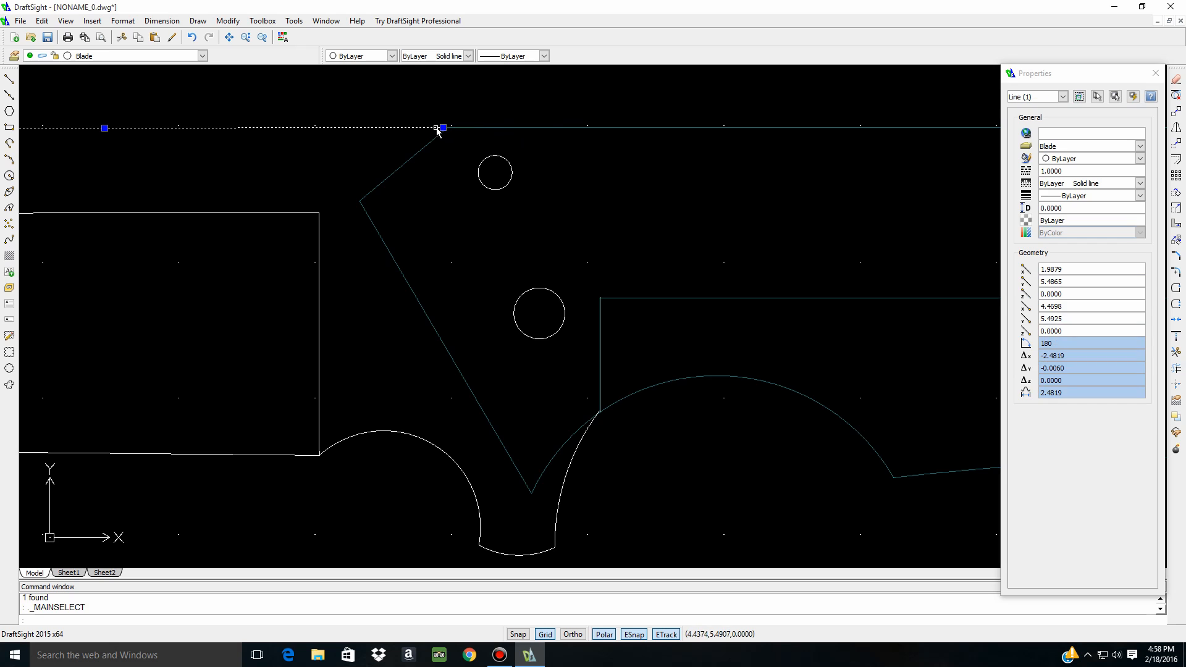
pyautogui.click(443, 128)
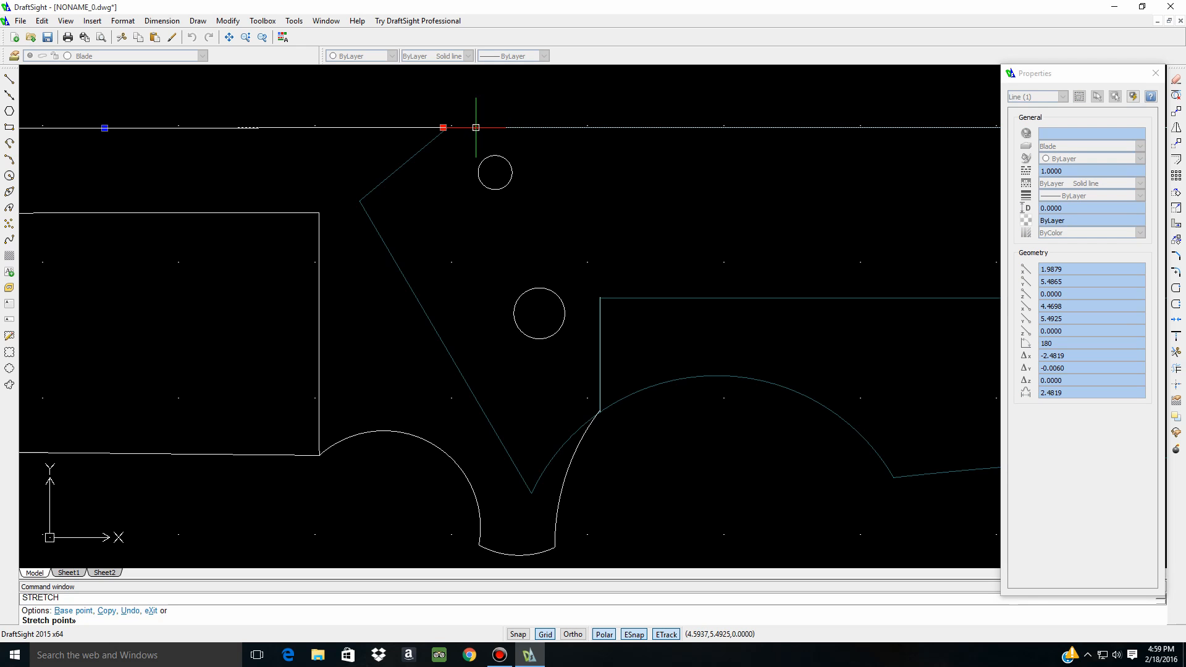
pyautogui.press('Escape')
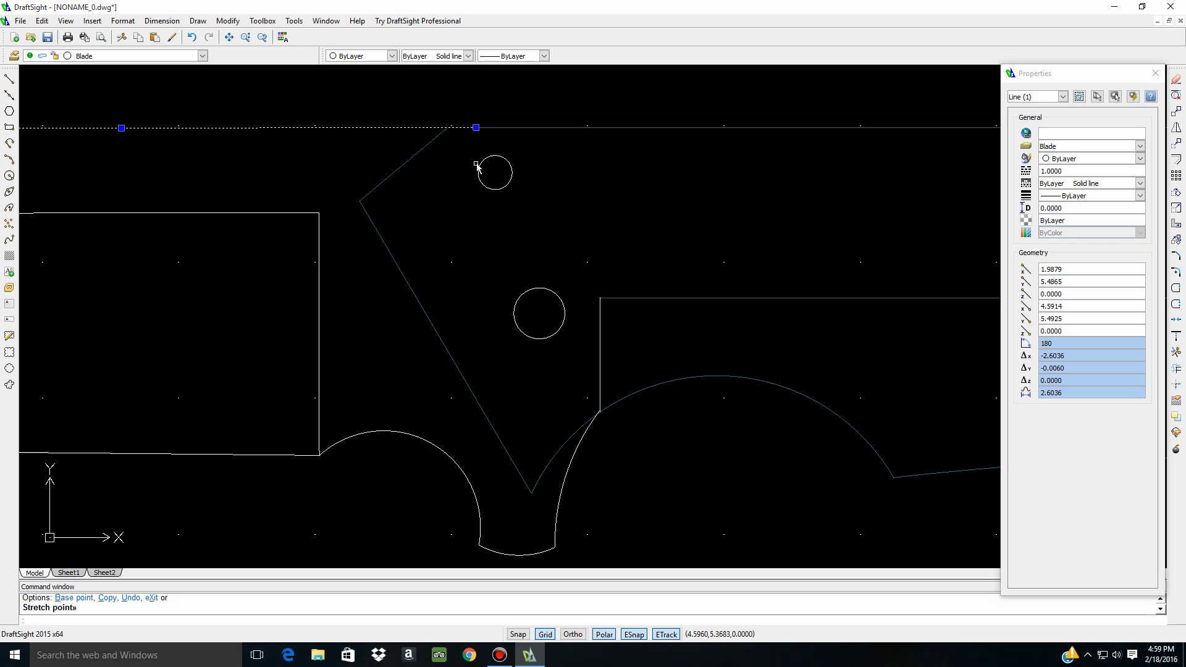
pyautogui.press('Escape')
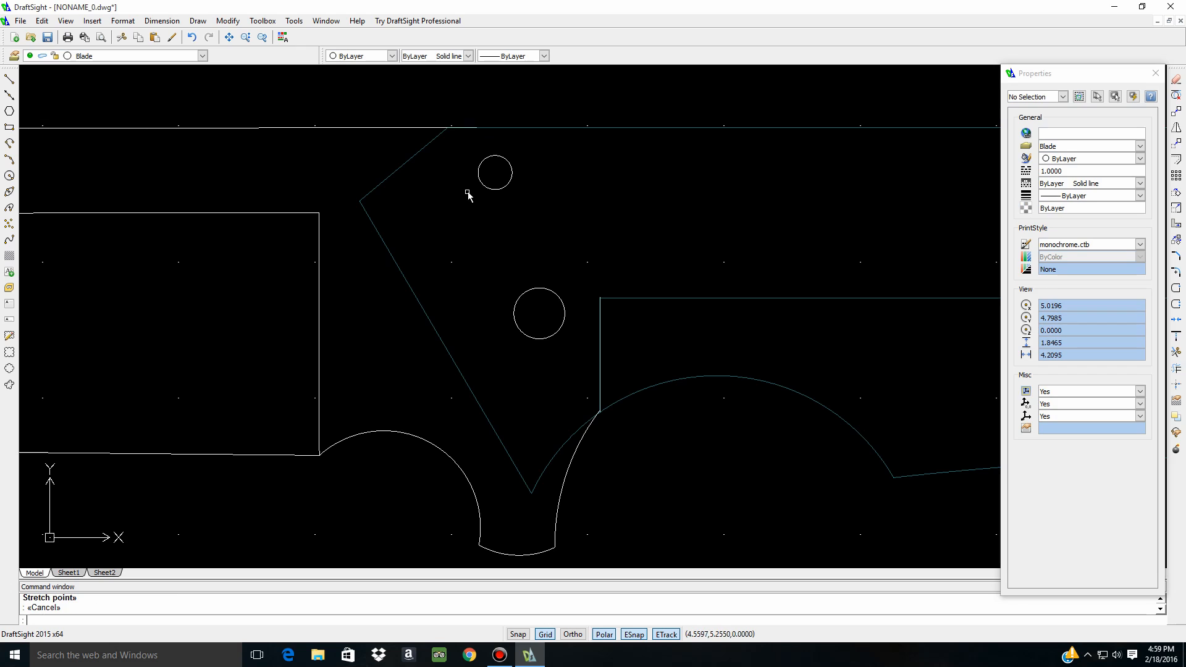
# Draw a line about 0.17 long from the spine's tang end down to the blade-side quadrant of the small circle
pyautogui.click(9, 79)
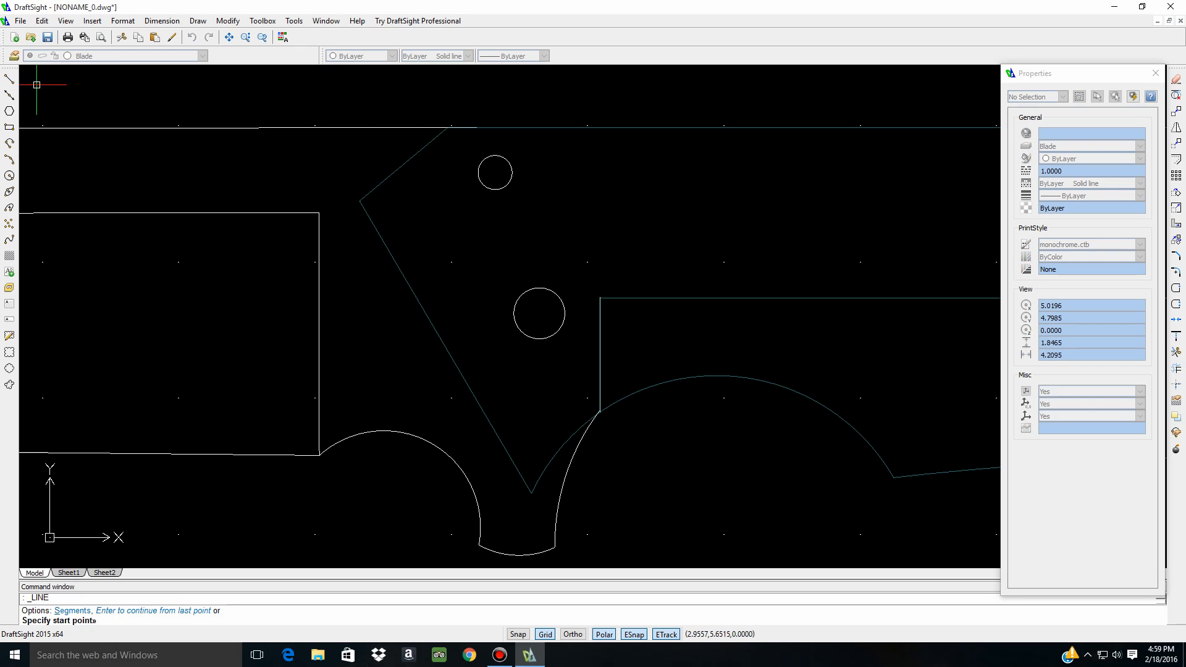
pyautogui.click(475, 127)
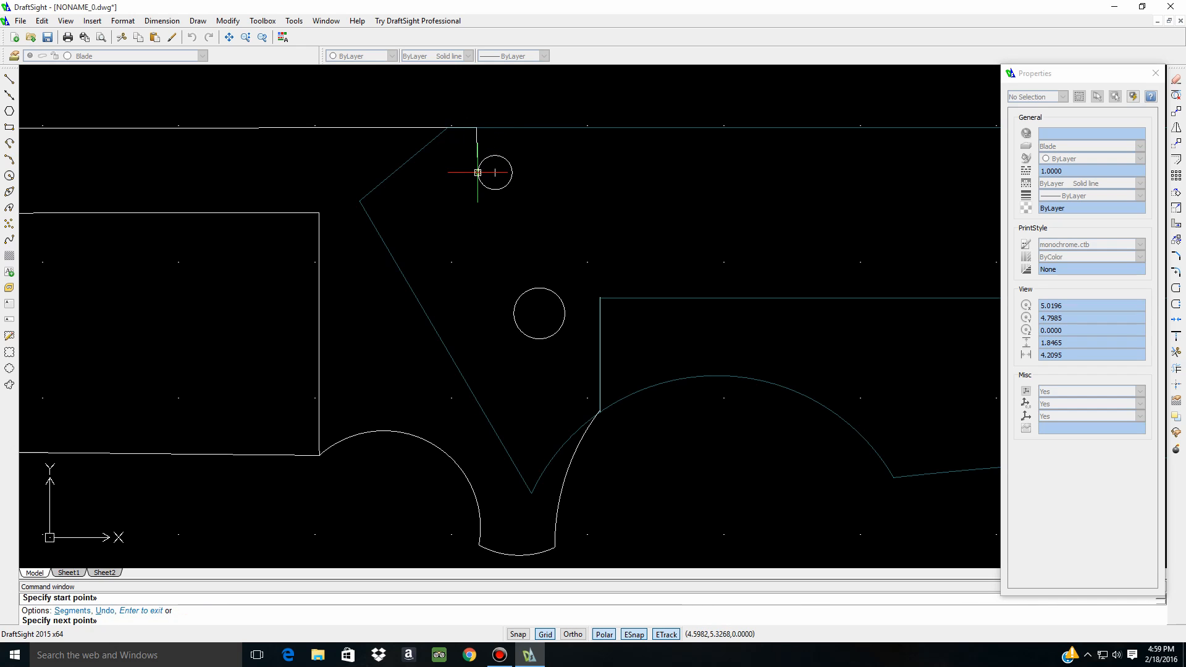
pyautogui.click(478, 172)
pyautogui.press('Escape')
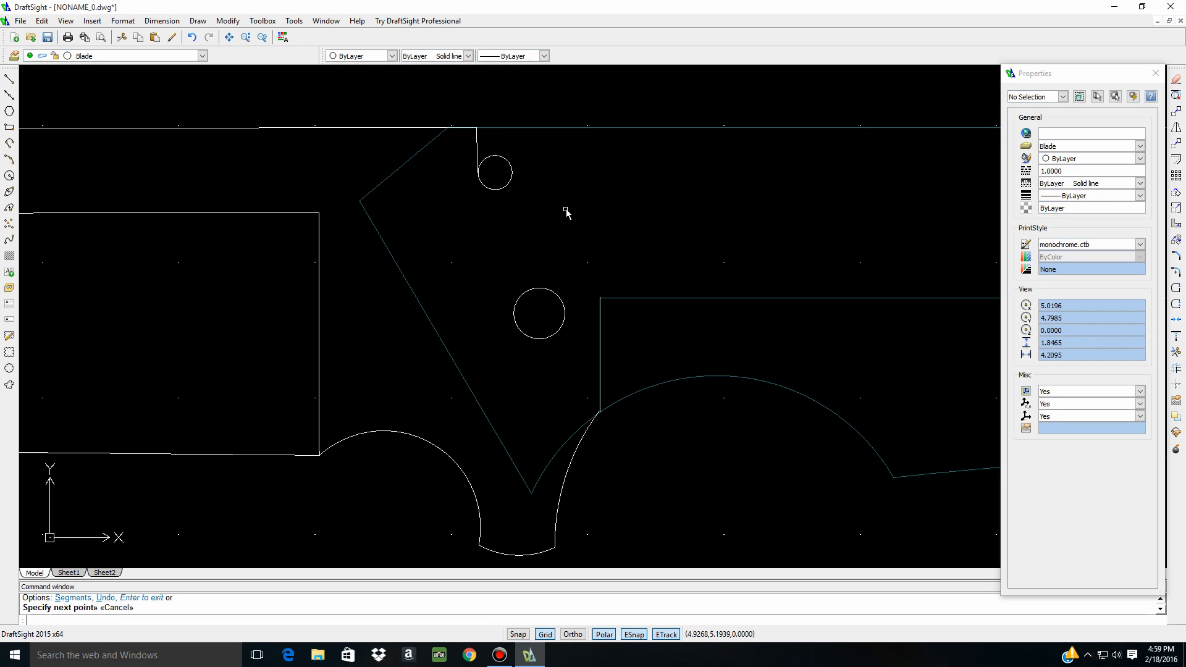
# With entity snaps off, stretch the shared corner of the spine and the short line along the handle's top edge until the short line is vertical
pyautogui.click(476, 149)
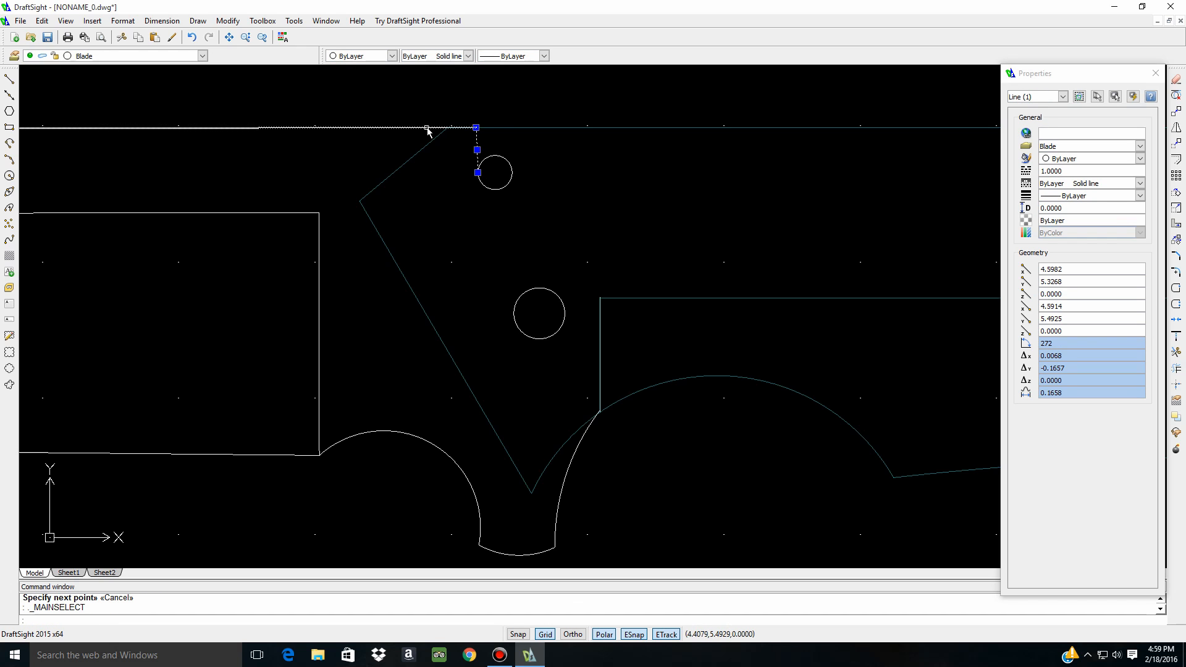
pyautogui.click(425, 128)
pyautogui.click(476, 127)
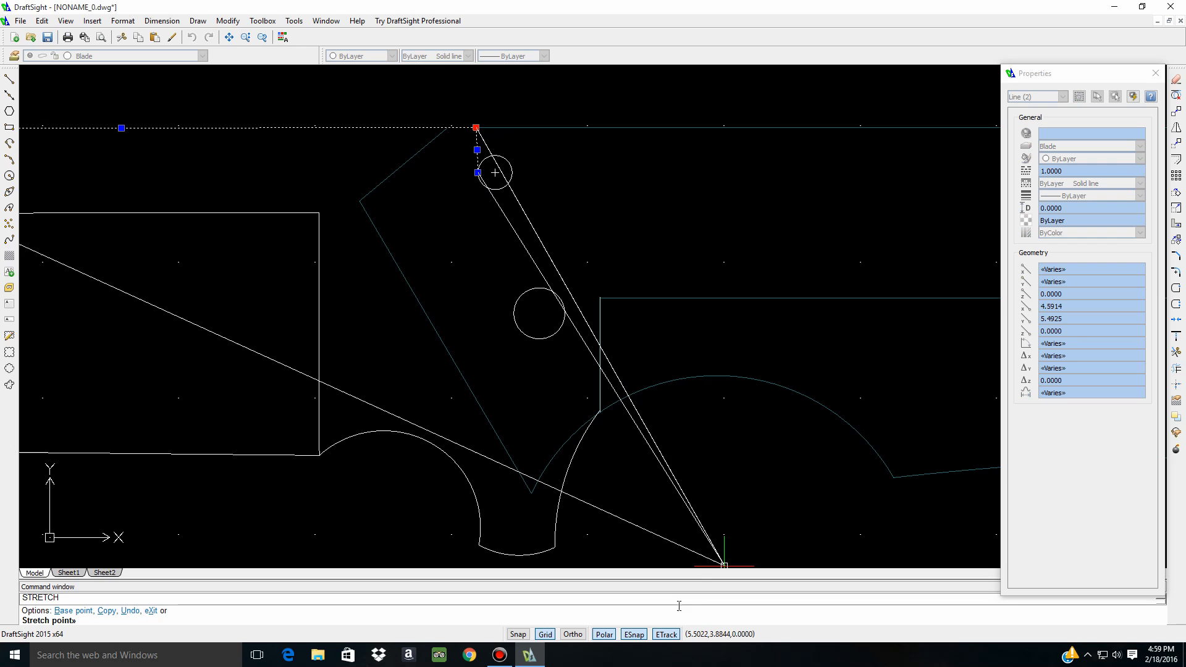
pyautogui.click(633, 634)
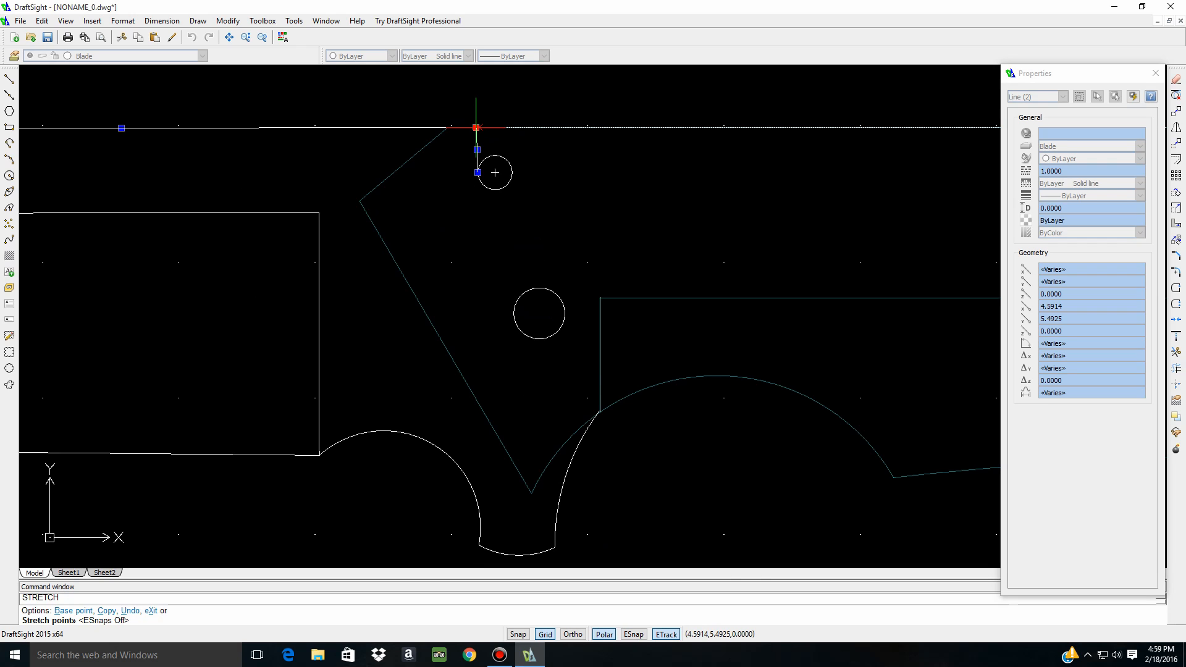
pyautogui.scroll(4, 477, 127)
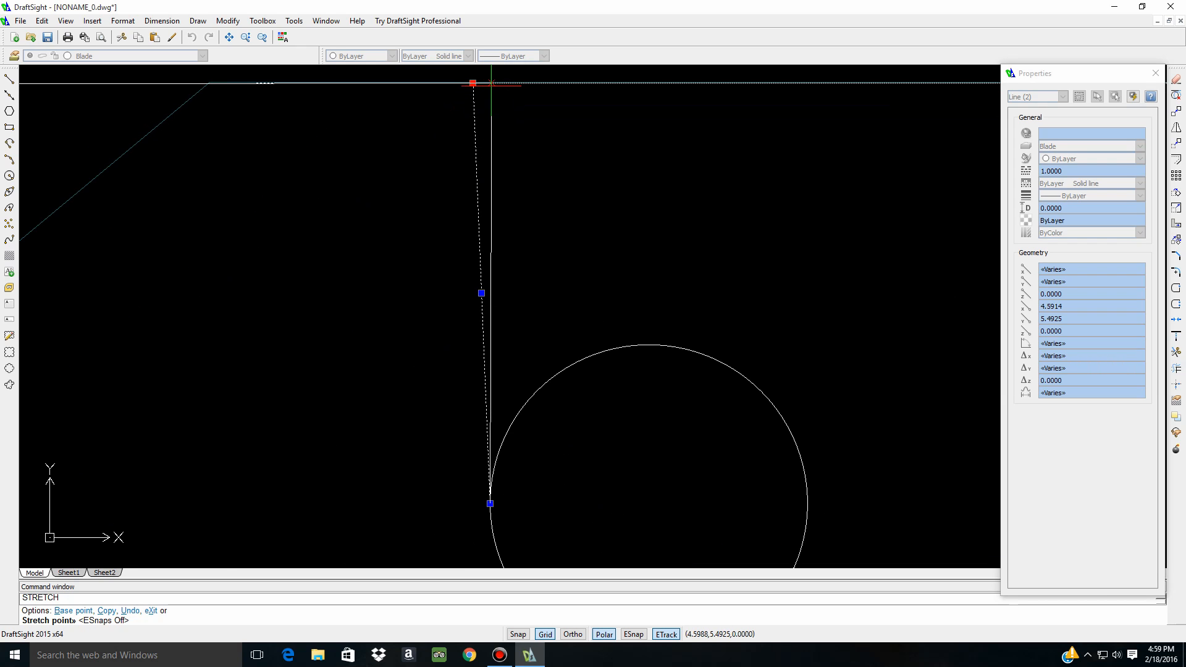
pyautogui.click(491, 83)
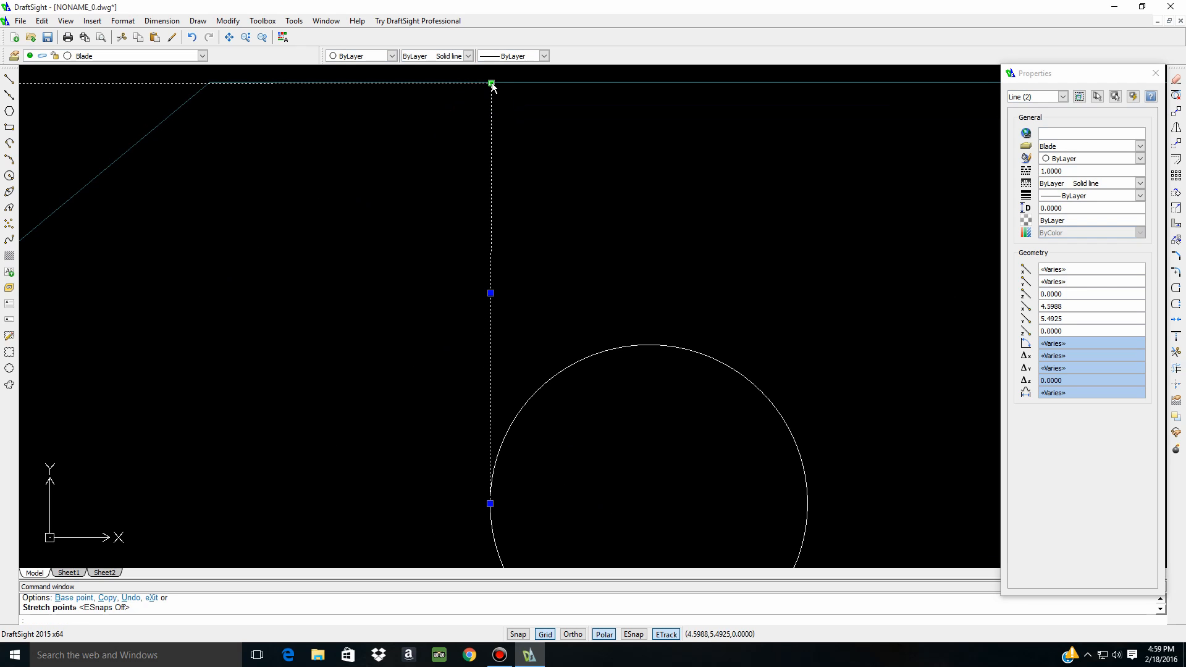
pyautogui.scroll(-5, 418, 269)
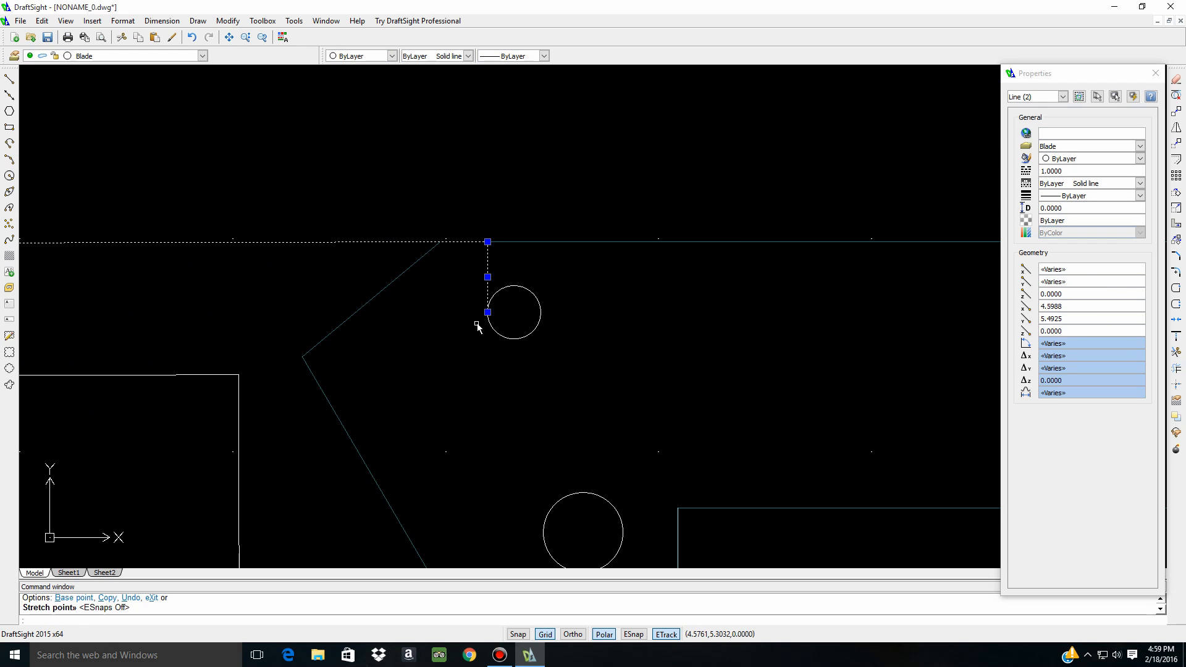
pyautogui.press('Escape')
# With entity snaps on, draw a three-point arc from the small circle's lowest point, bulging around the pivot hole, to the upper corner of the handle's rectangular cutout
pyautogui.scroll(-3, 476, 350)
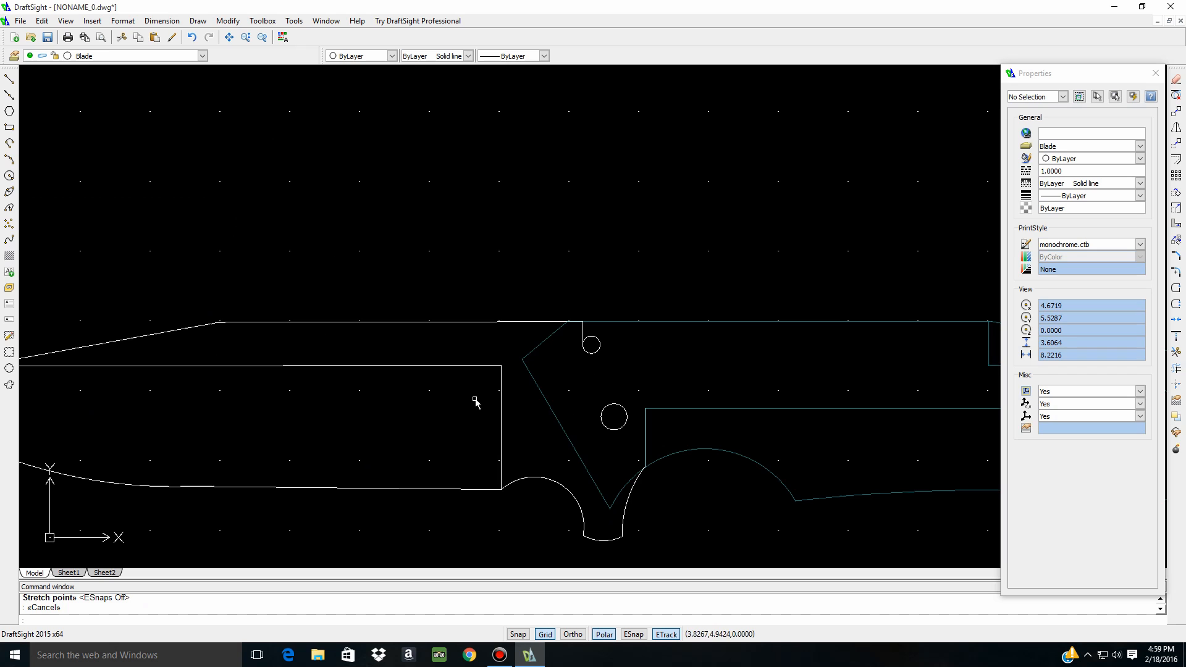
pyautogui.scroll(3, 612, 366)
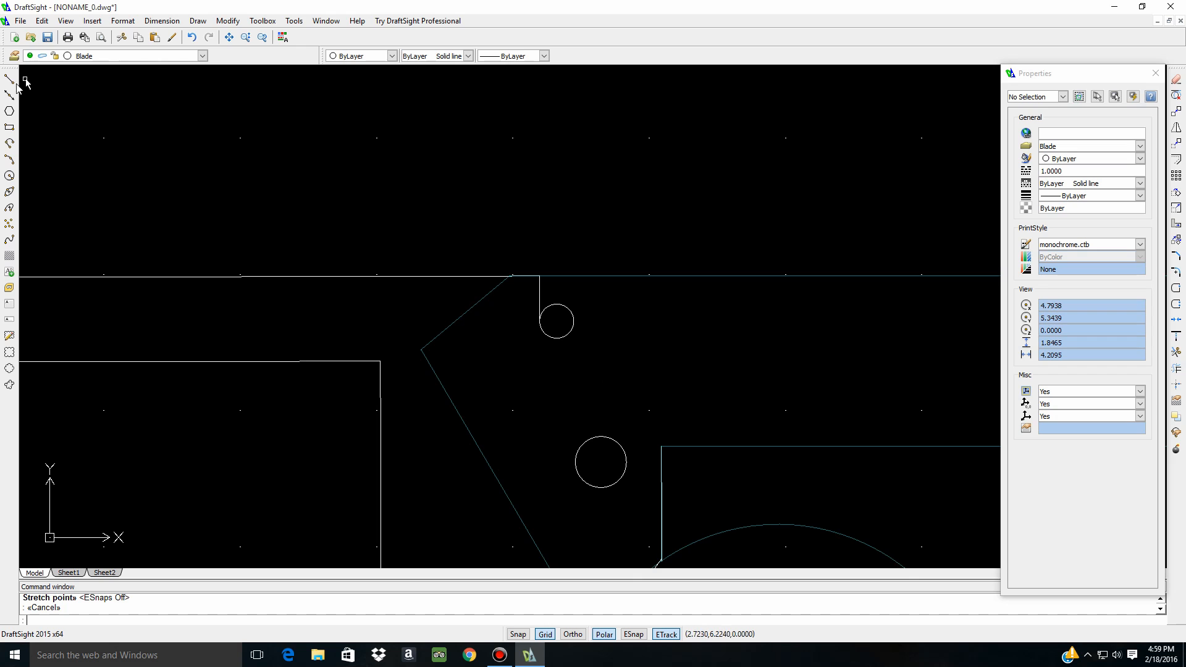
pyautogui.click(10, 160)
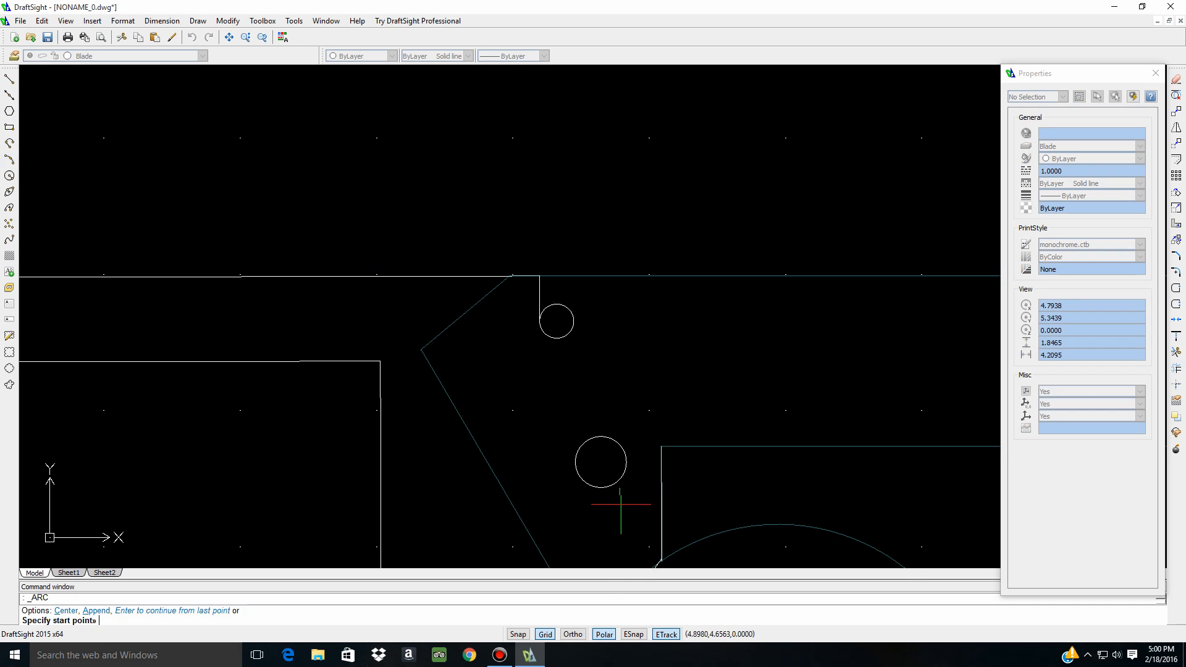
pyautogui.click(633, 634)
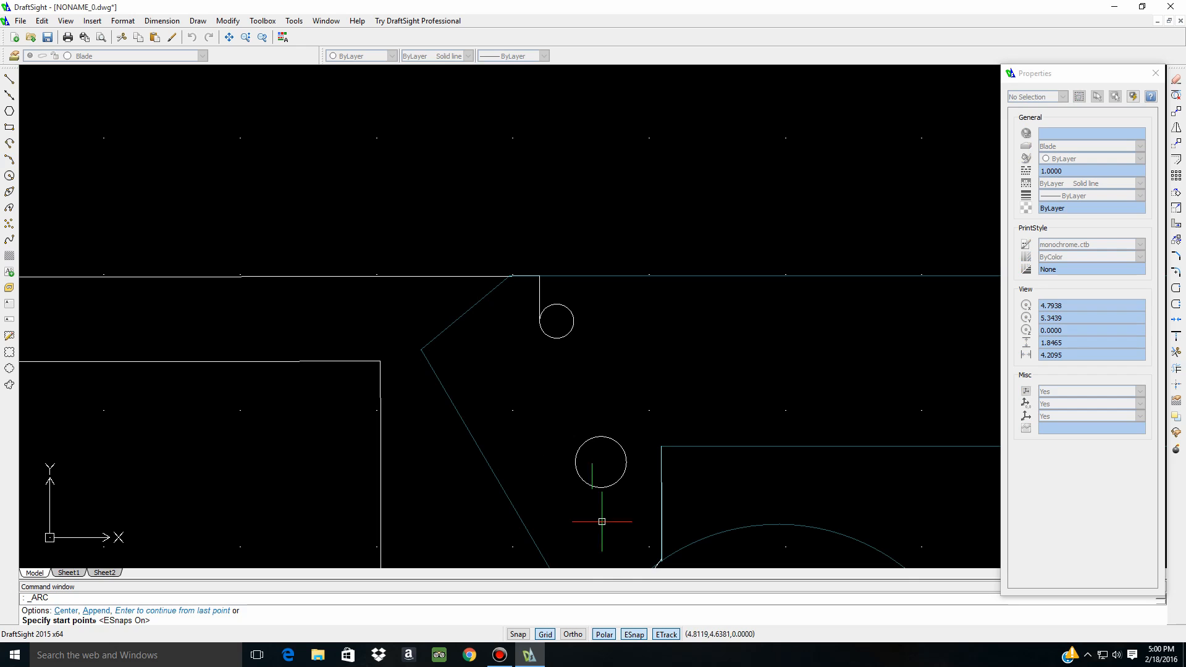
pyautogui.click(556, 338)
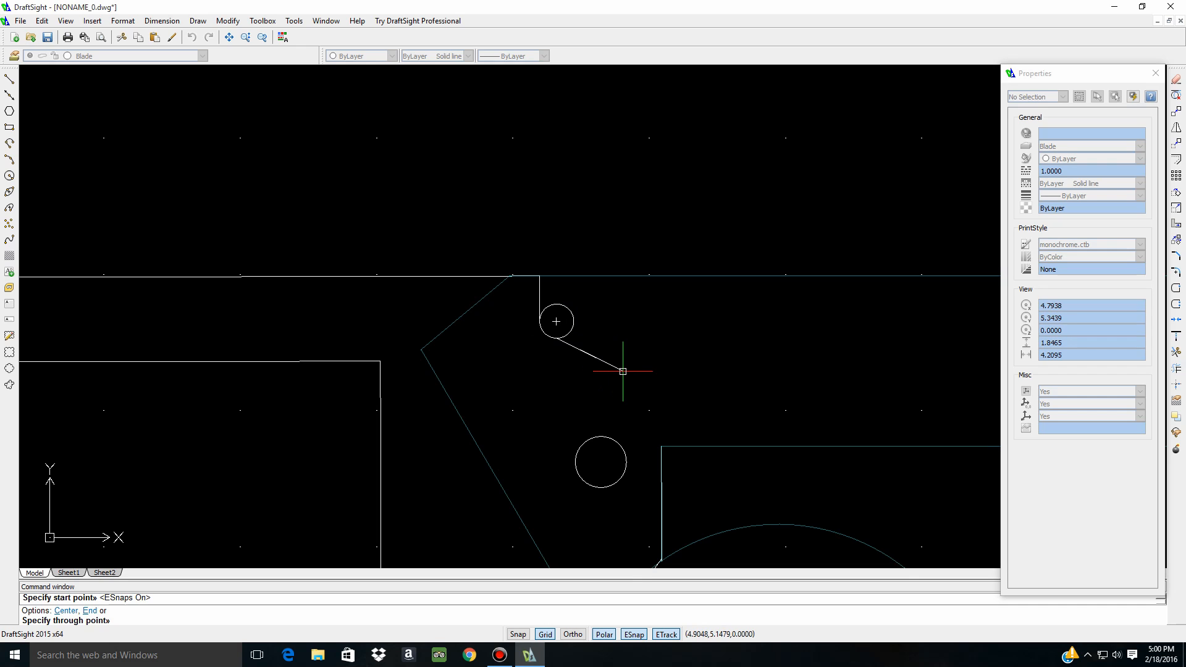
pyautogui.click(622, 371)
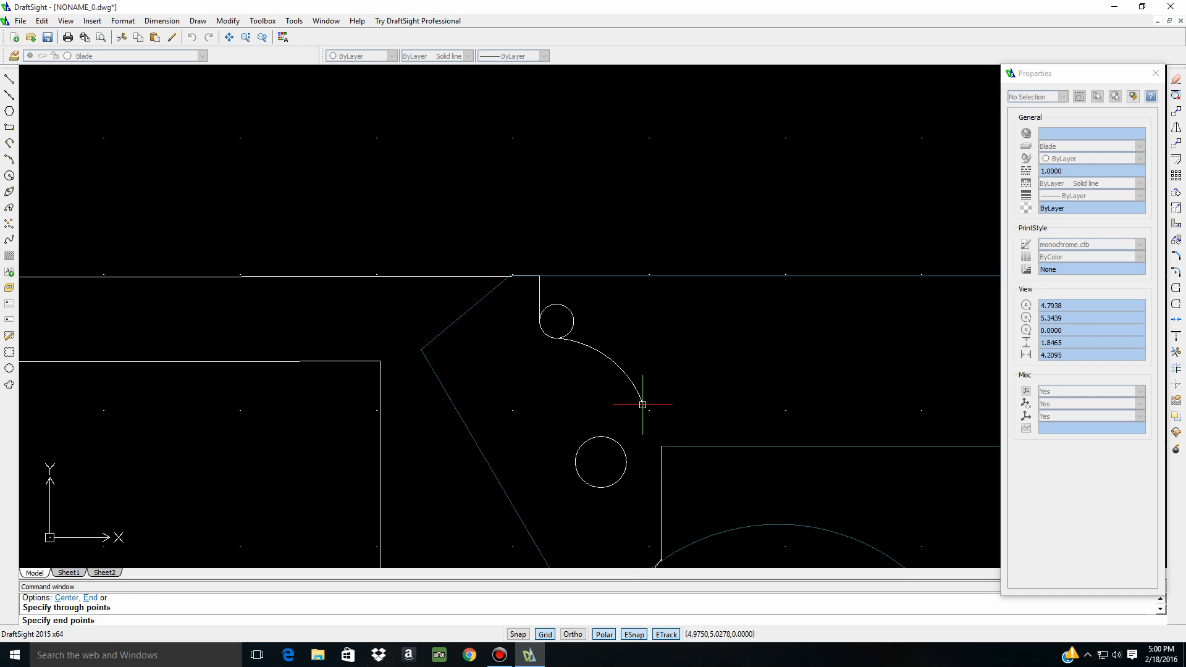
pyautogui.click(661, 446)
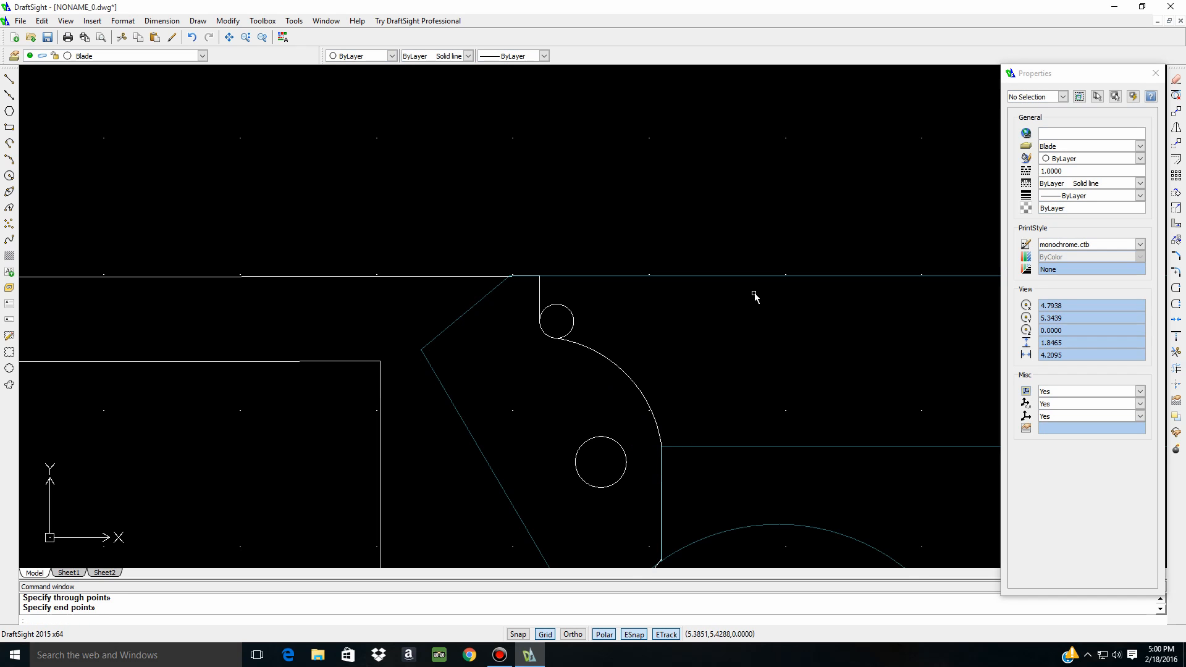
pyautogui.press('Escape')
pyautogui.scroll(-5, 677, 408)
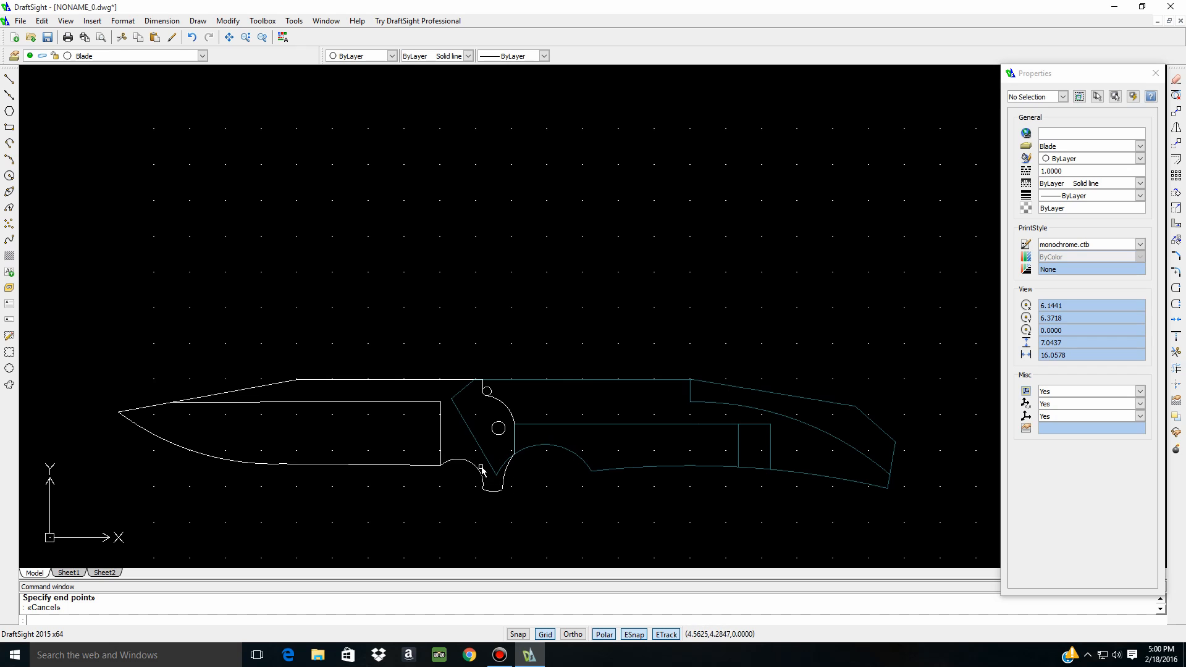
pyautogui.scroll(5, 511, 457)
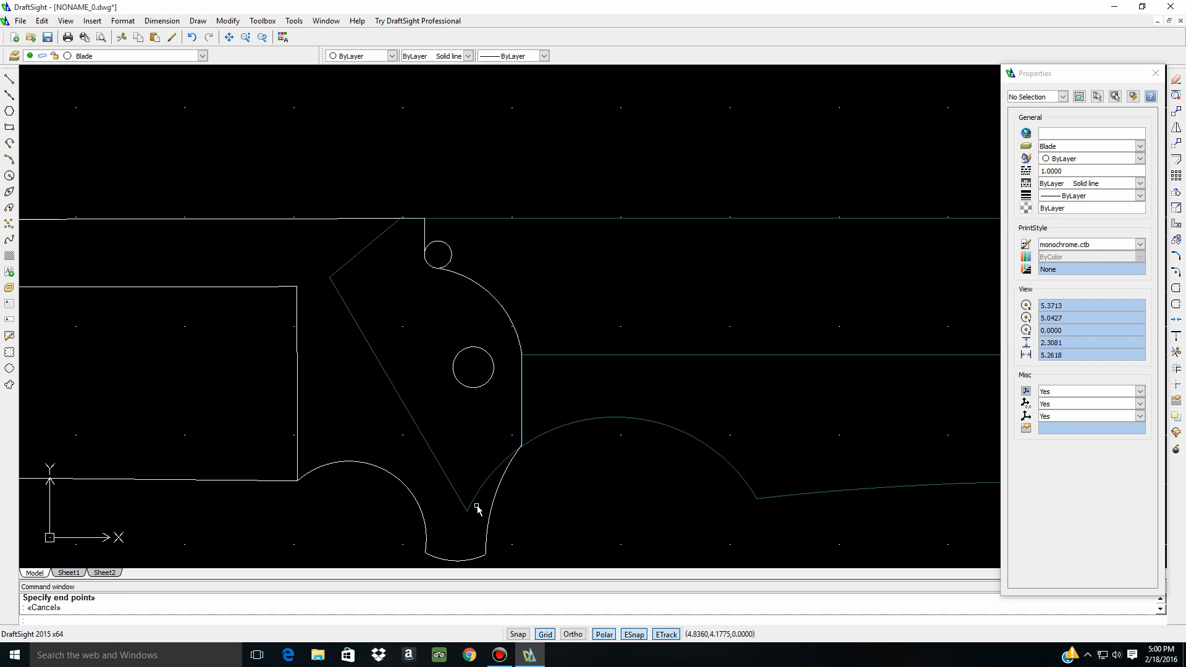
# Rotate the blade about 317° around the centre of its pivot hole, into a partly folded position
pyautogui.scroll(2, 524, 466)
pyautogui.scroll(-4, 495, 445)
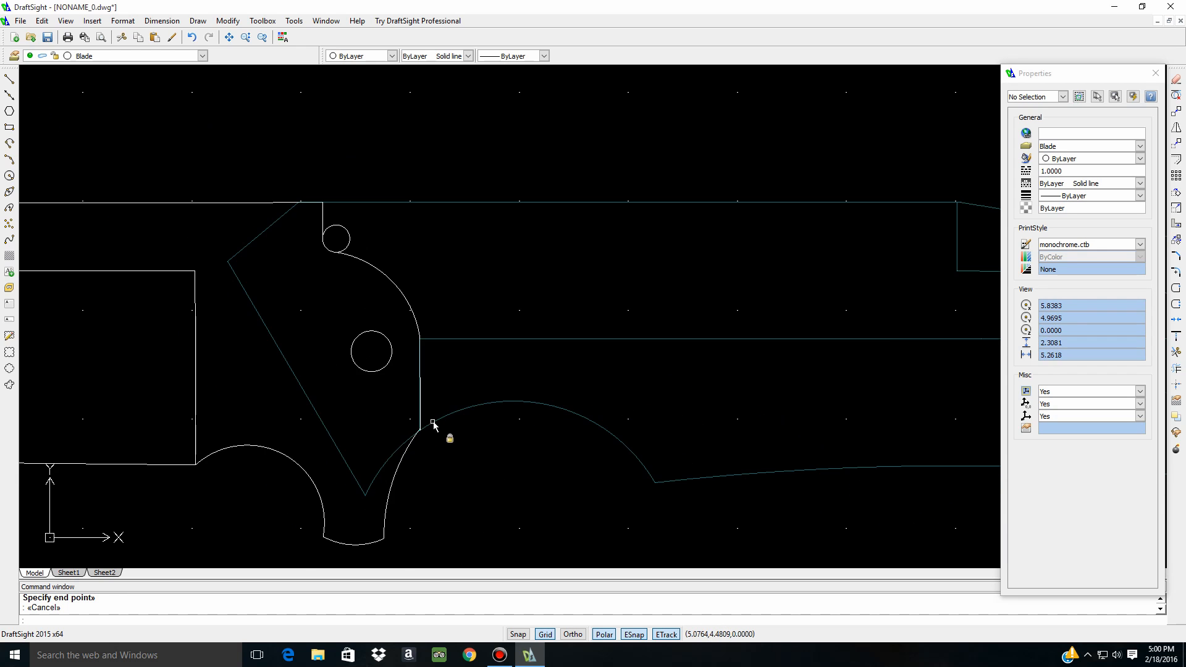
pyautogui.scroll(-1, 645, 422)
pyautogui.scroll(-2, 643, 337)
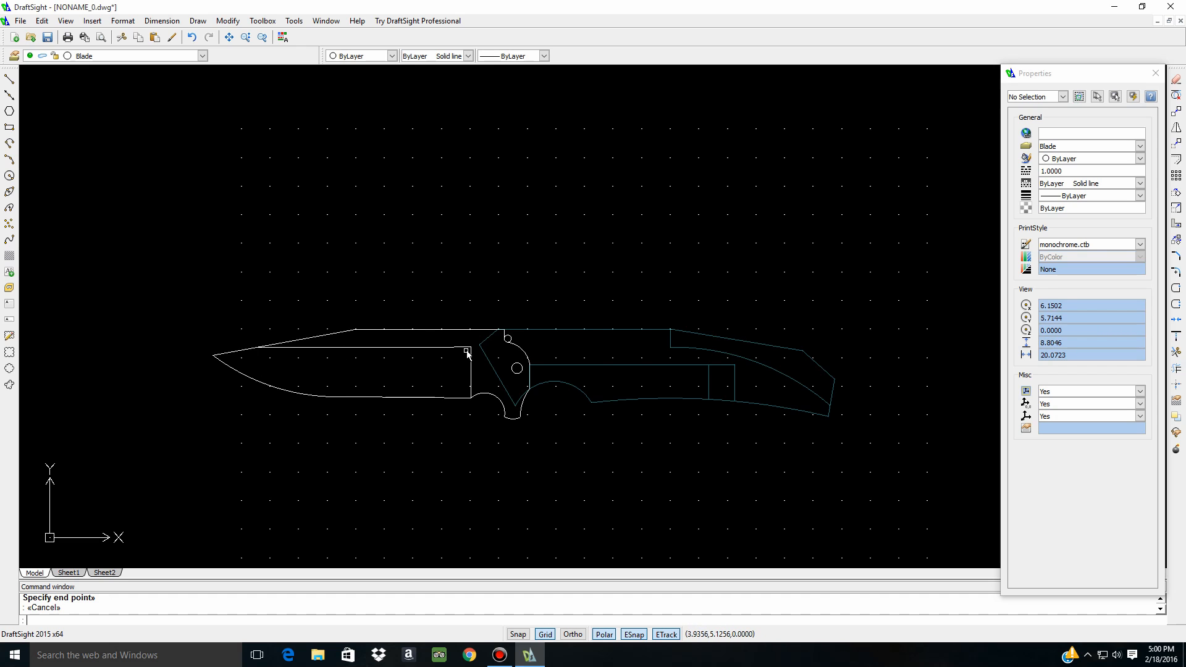
pyautogui.click(189, 288)
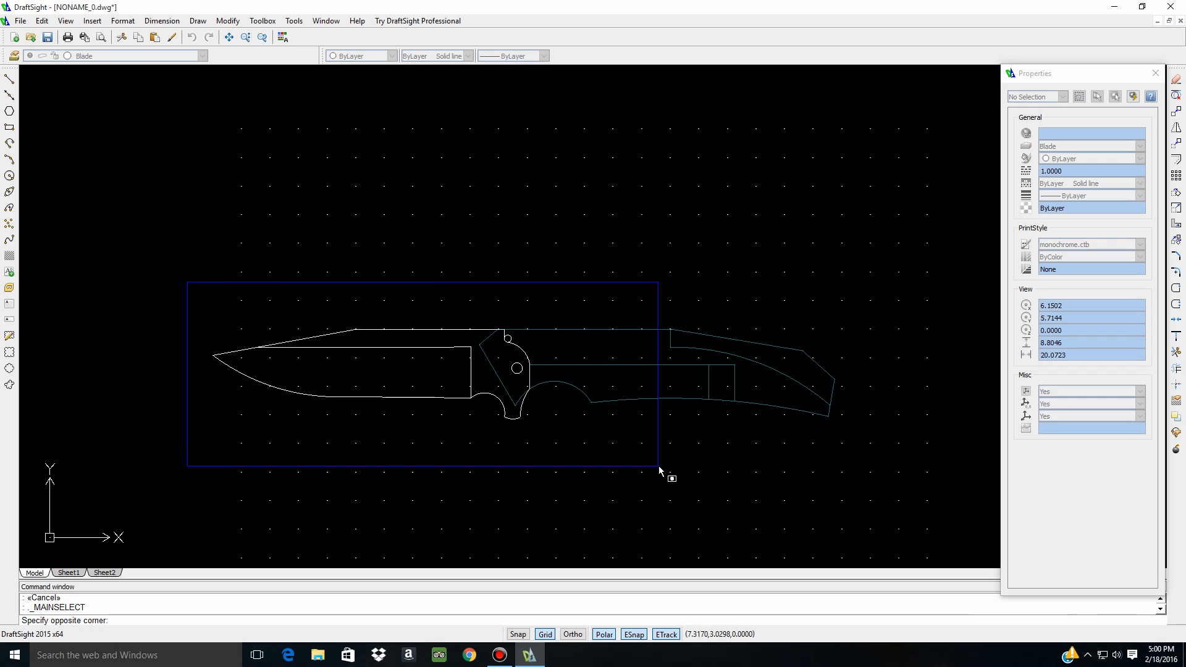
pyautogui.click(551, 444)
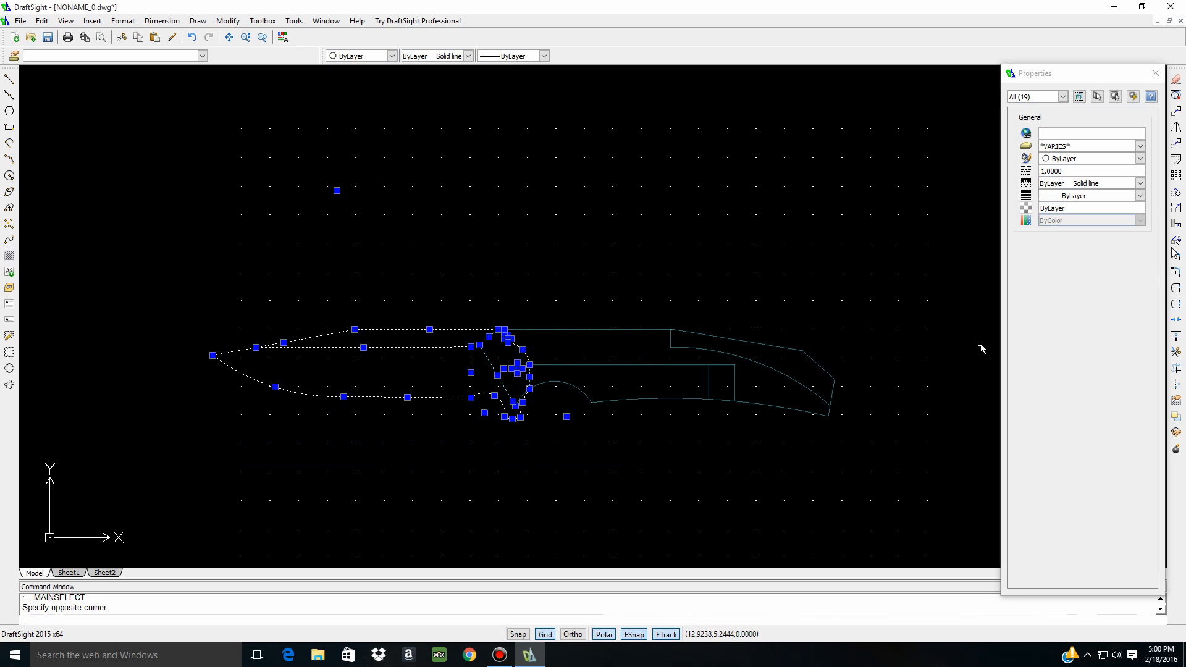
pyautogui.click(1177, 196)
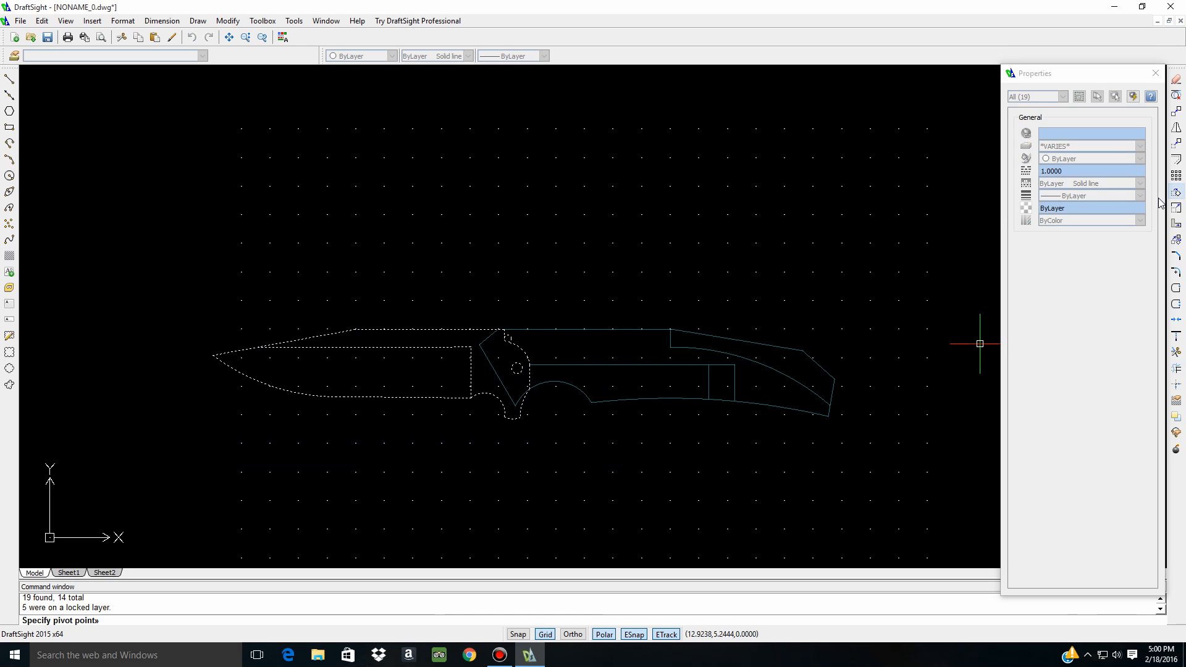
pyautogui.click(517, 368)
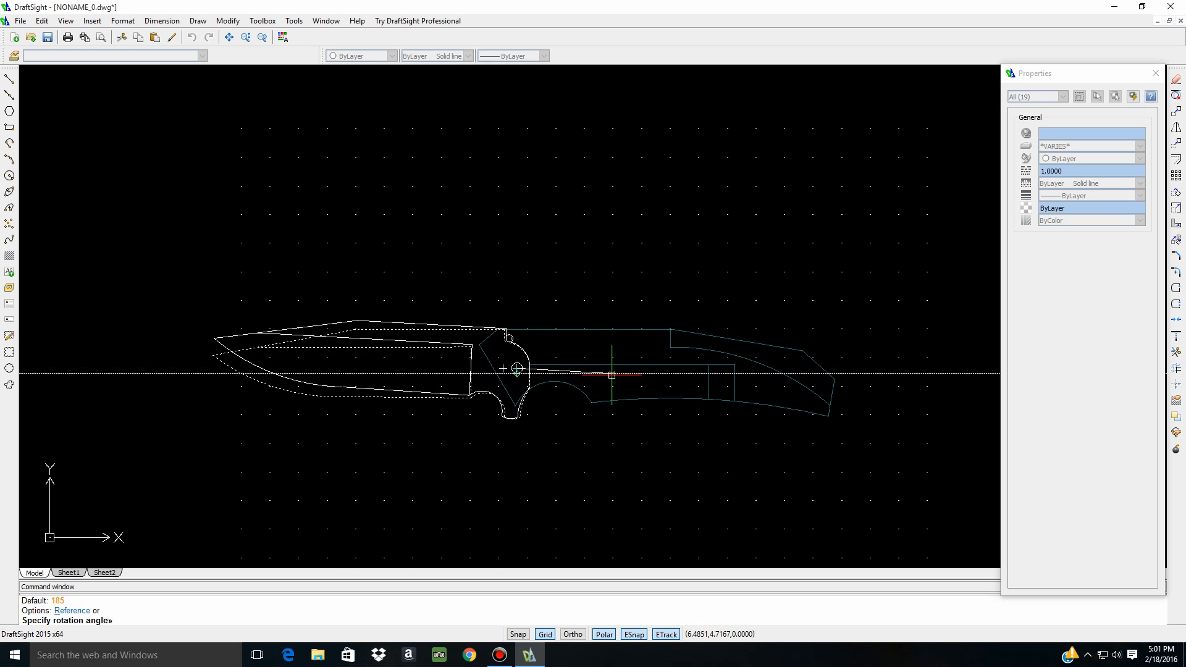
pyautogui.click(616, 462)
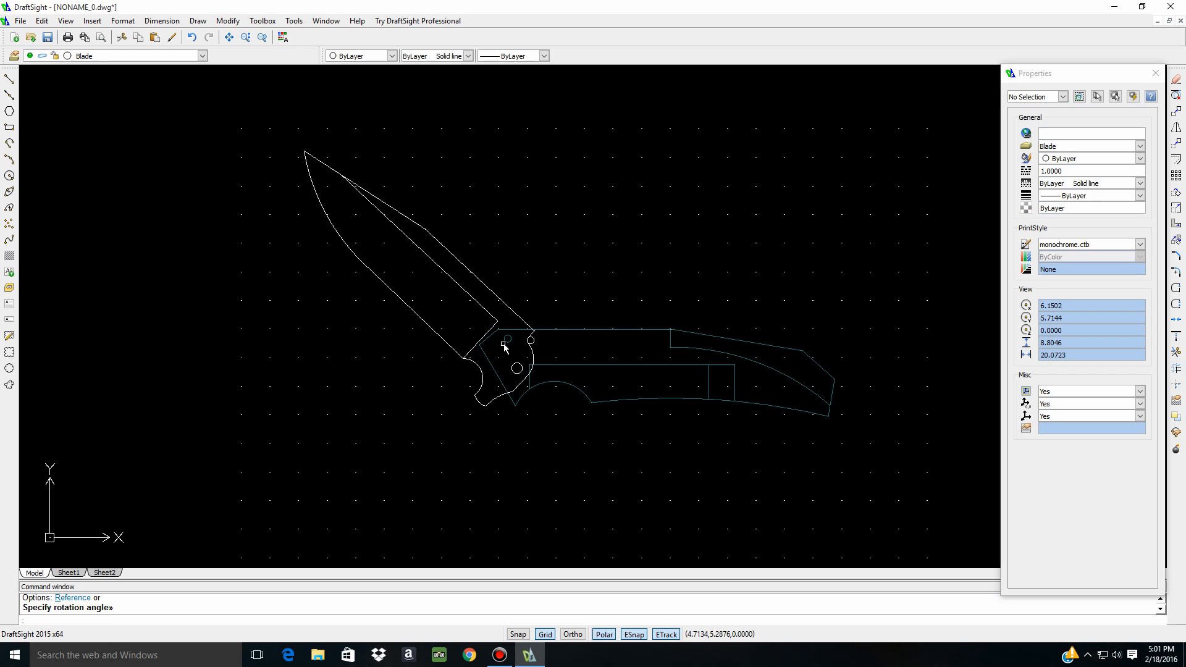
# Try to trim the small stop-pin circle on the blade, using the circle and the adjoining short straight edge as cutting edges
pyautogui.scroll(5, 506, 338)
pyautogui.click(588, 294)
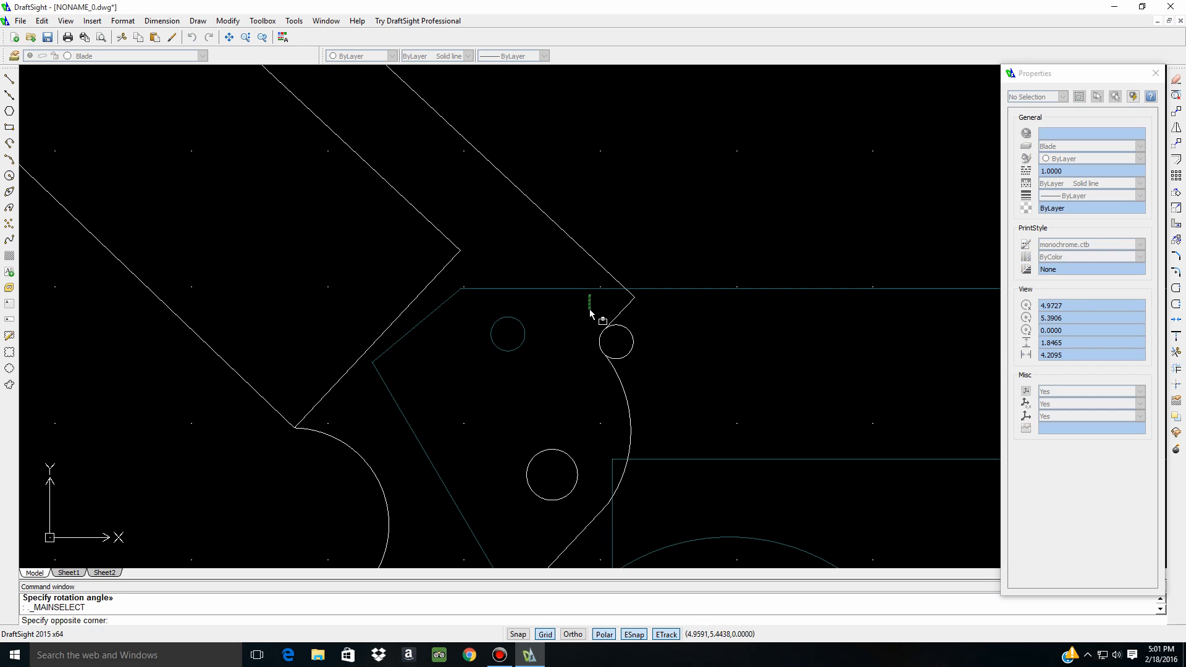
pyautogui.click(659, 398)
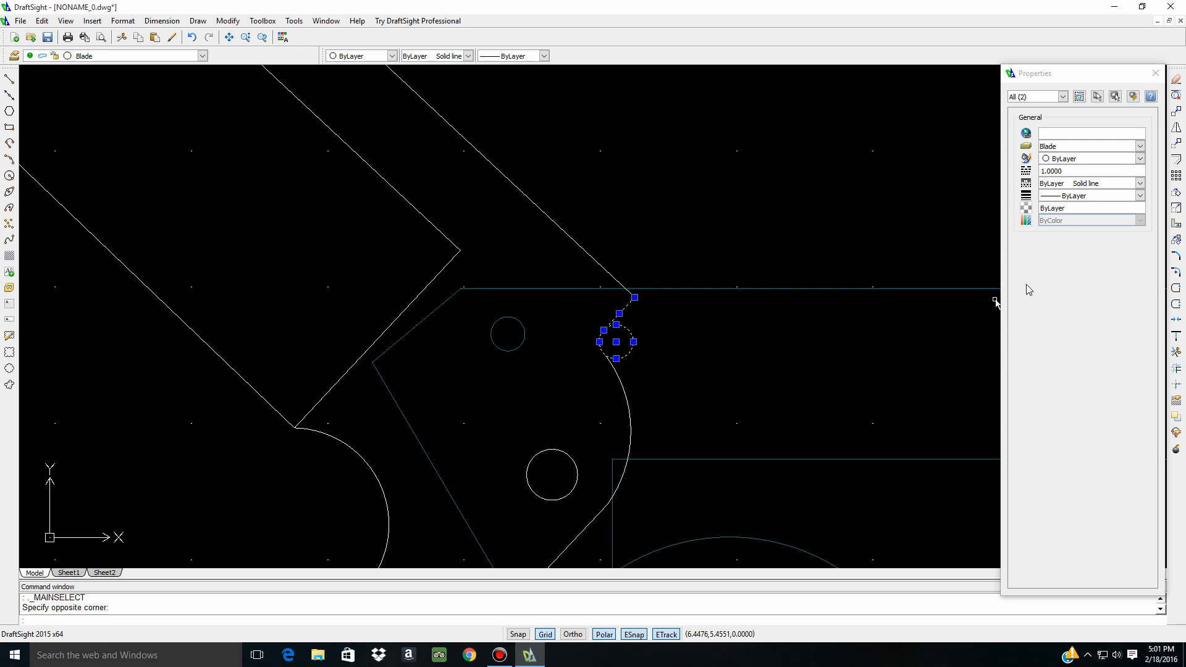
pyautogui.click(1176, 352)
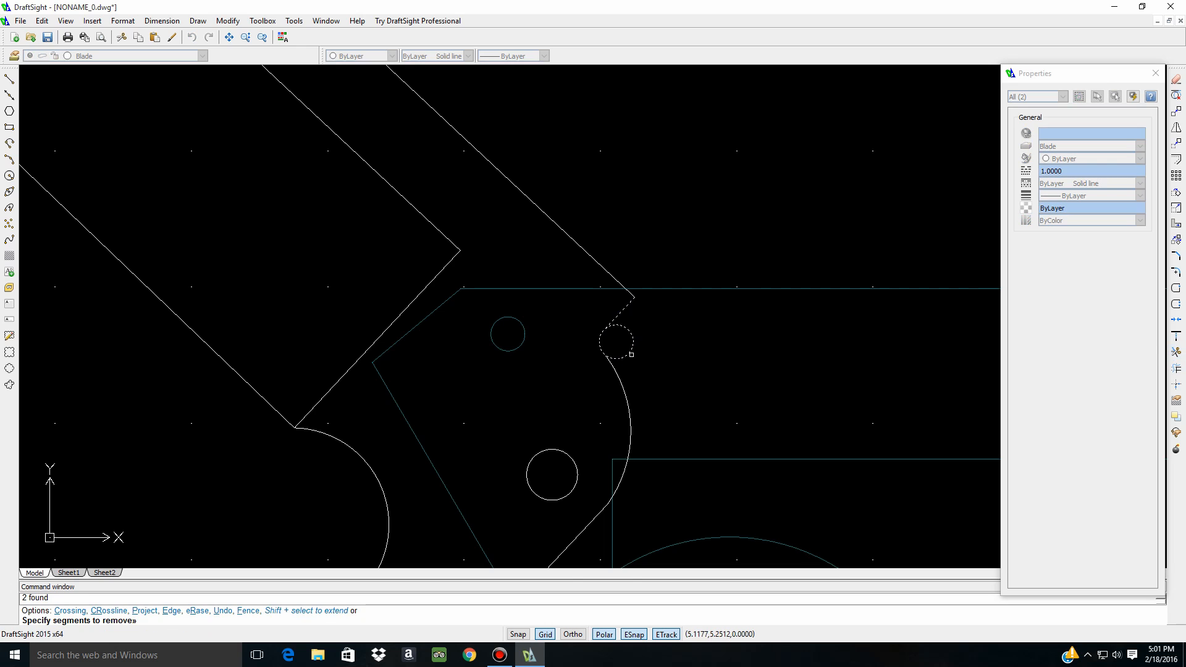
pyautogui.click(628, 353)
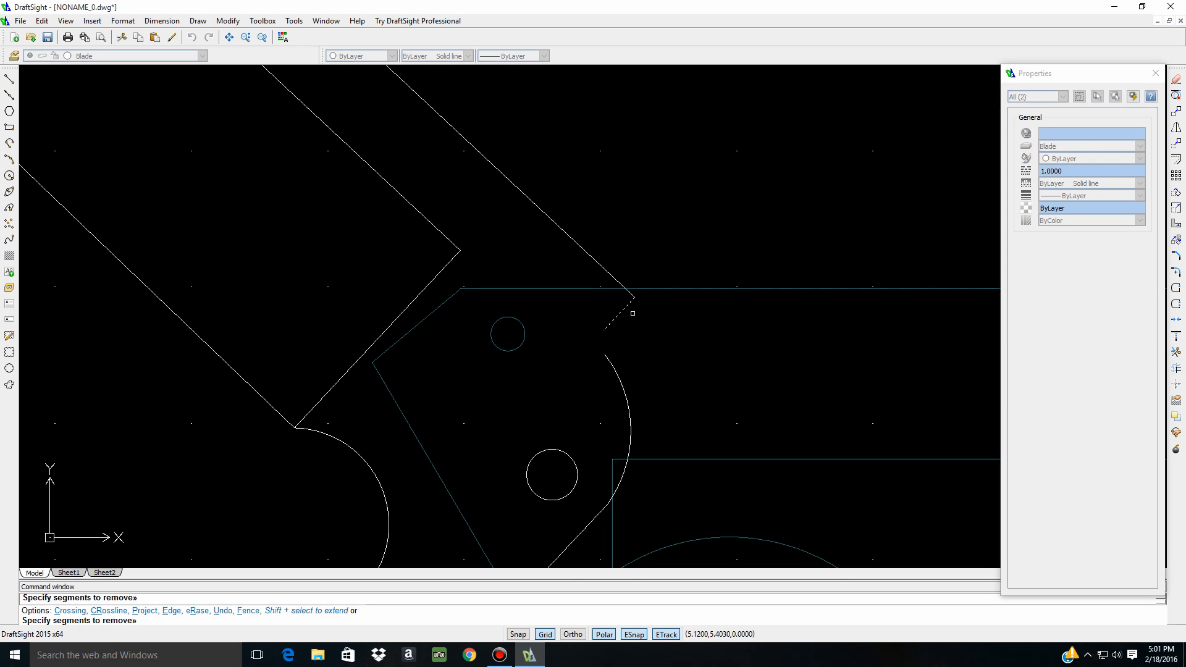
pyautogui.hotkey('ctrl', 'z')
pyautogui.press('Escape')
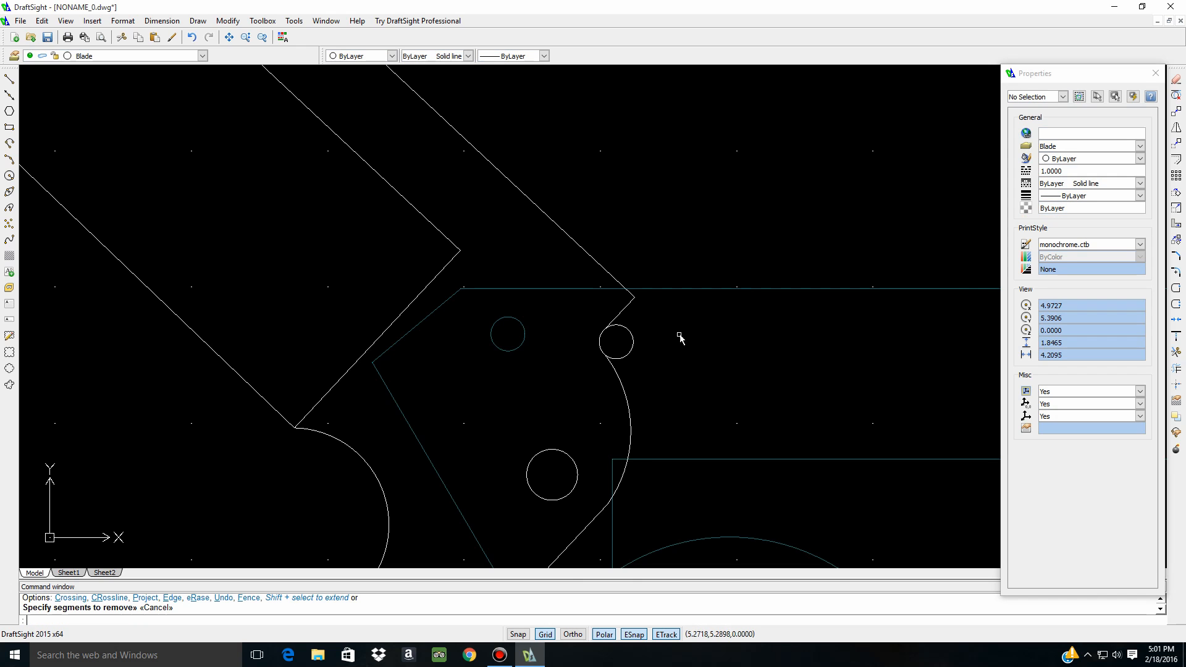
# Trim the small stop-pin circle against the tang arc and the short straight edge, leaving only the rounded notch in the blade
pyautogui.click(622, 392)
pyautogui.click(616, 359)
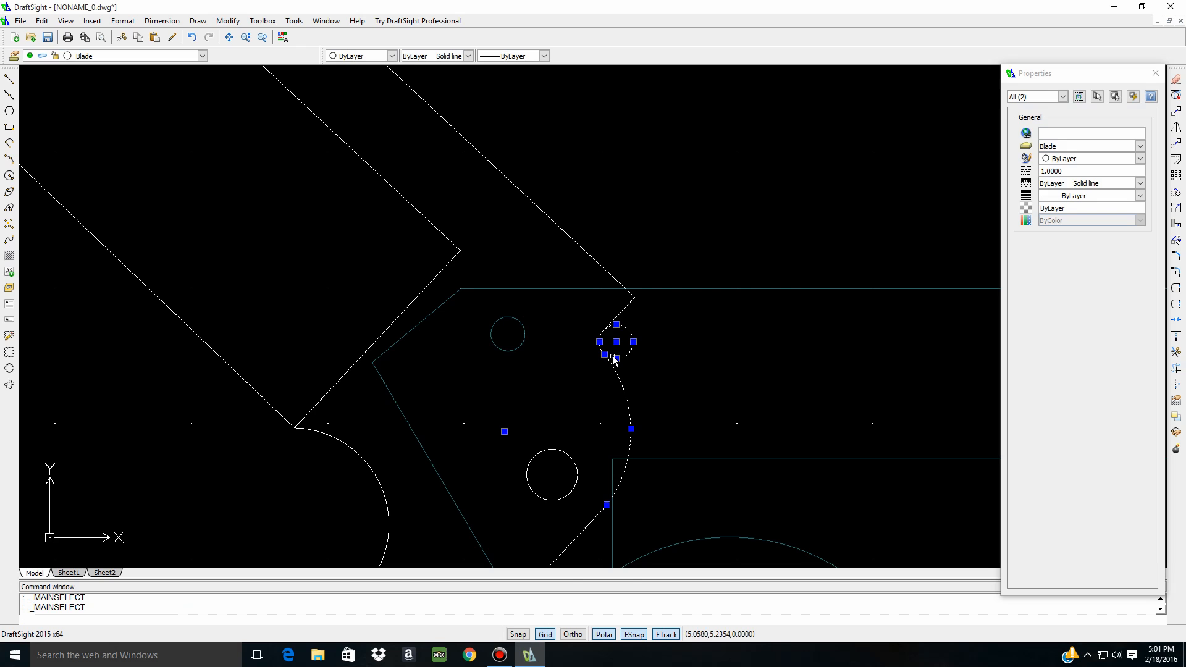
pyautogui.click(624, 313)
pyautogui.click(1178, 353)
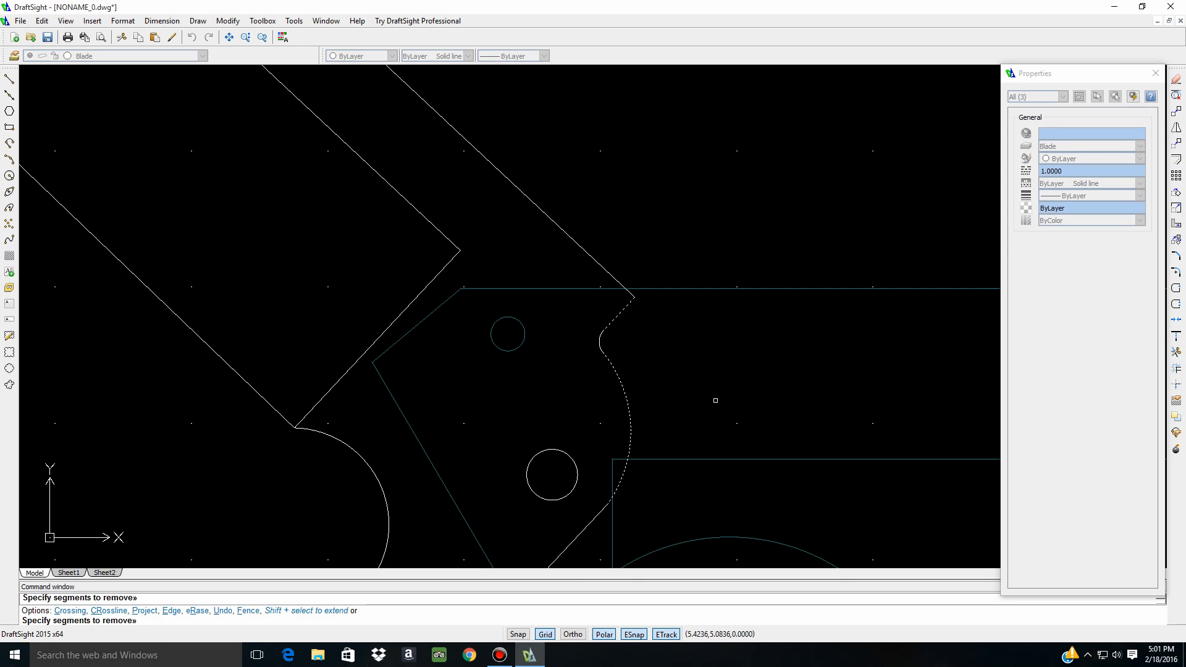
pyautogui.press('Escape')
# Rotate the blade about 218° around the centre of its pivot hole, into the closed position over the handle
pyautogui.scroll(-3, 756, 361)
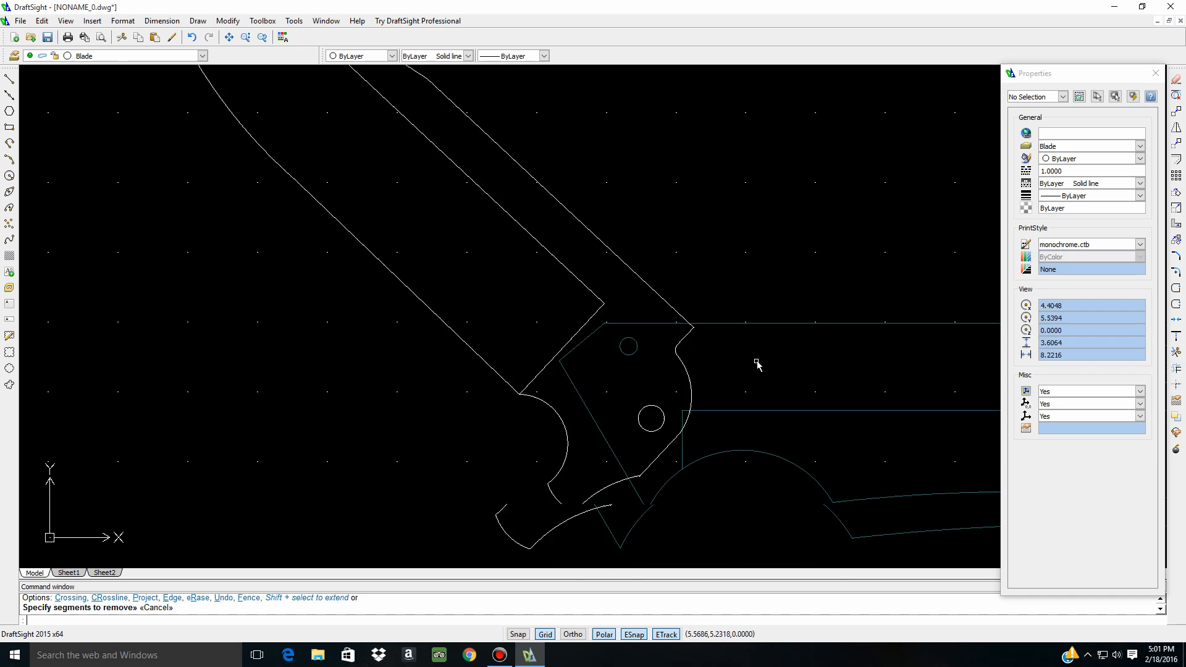
pyautogui.scroll(-1, 757, 365)
pyautogui.scroll(-2, 472, 318)
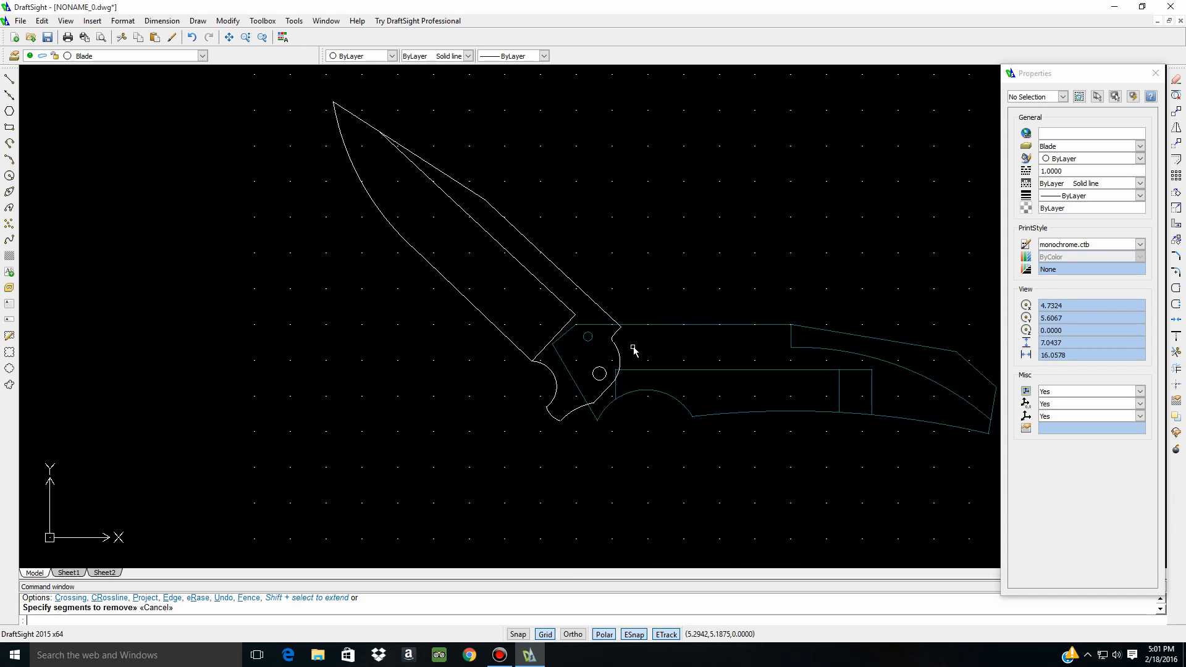
pyautogui.scroll(3, 646, 331)
pyautogui.scroll(-4, 570, 358)
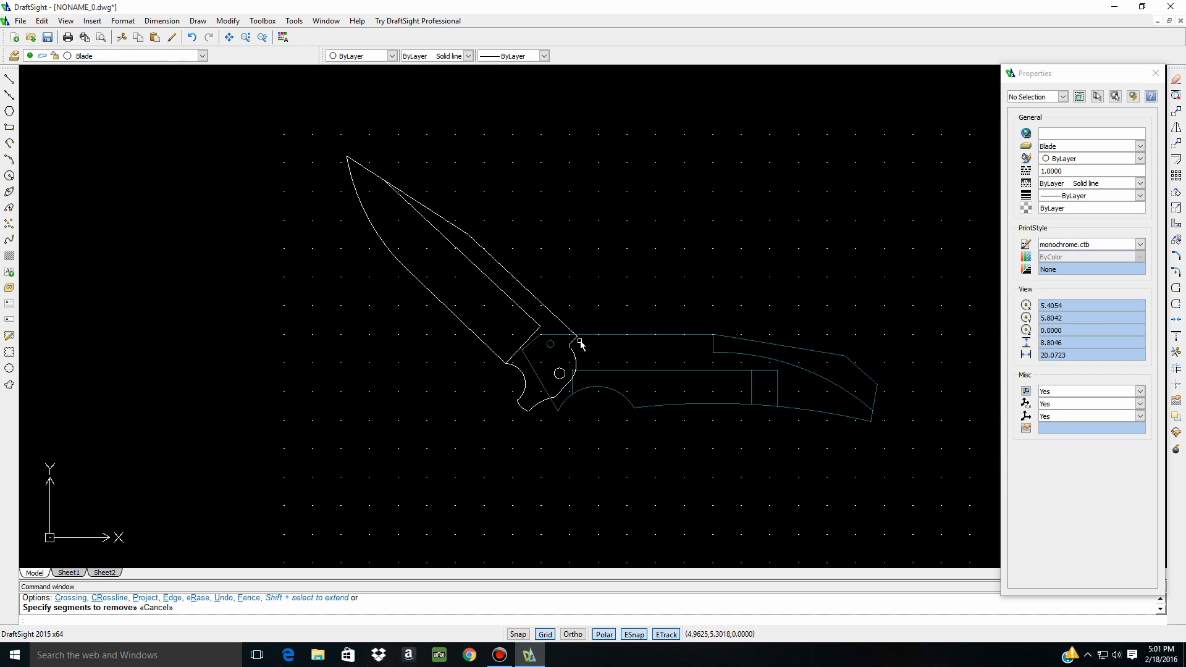
pyautogui.click(328, 142)
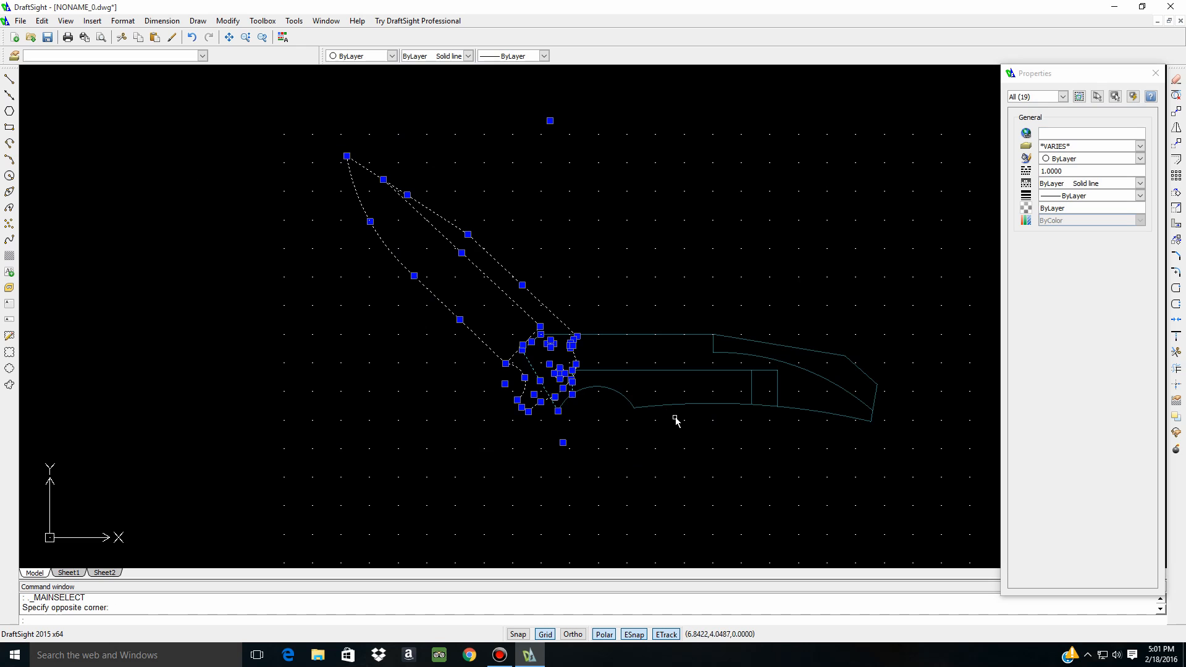
pyautogui.click(1176, 193)
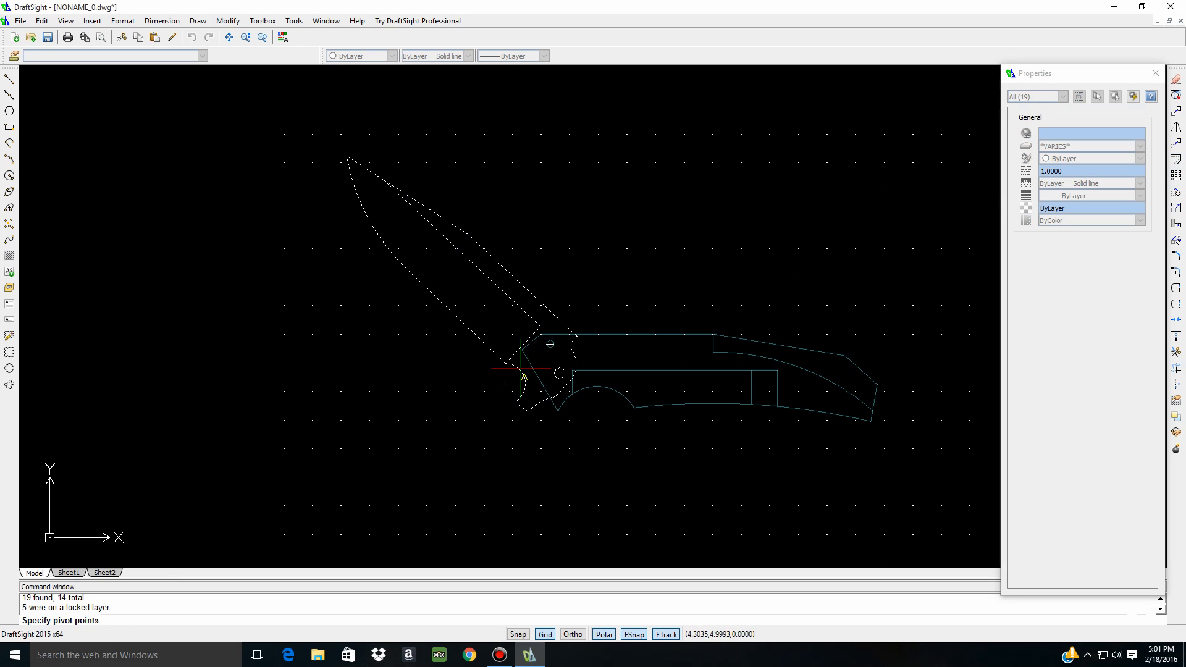
pyautogui.click(559, 374)
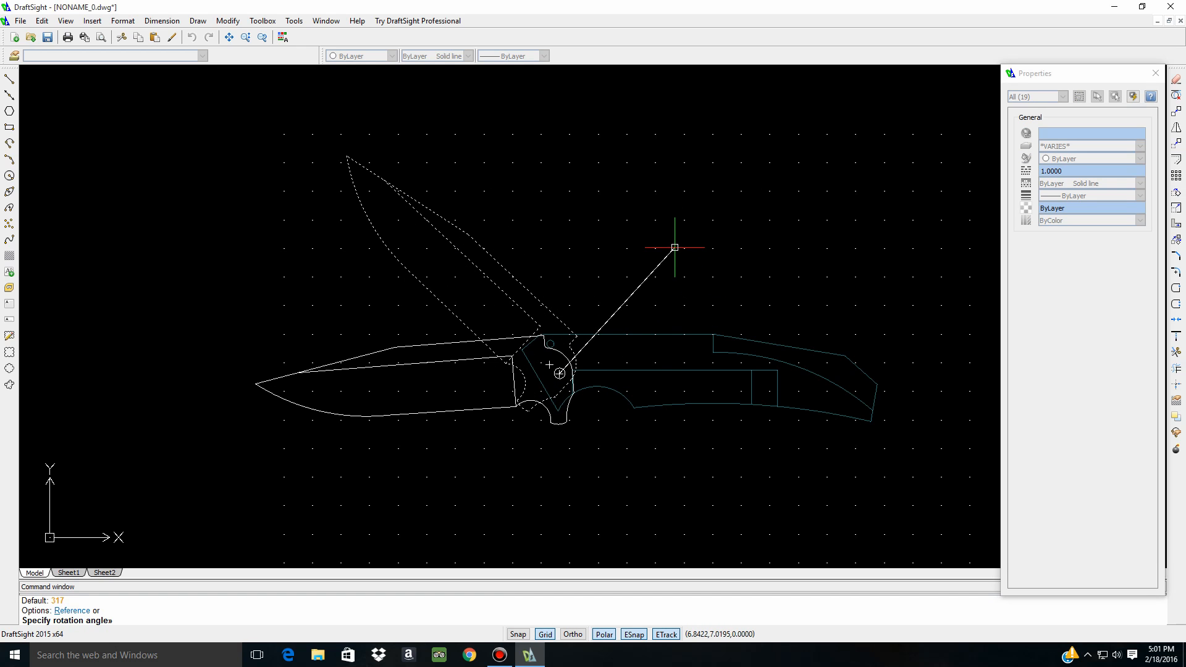
pyautogui.scroll(6, 625, 319)
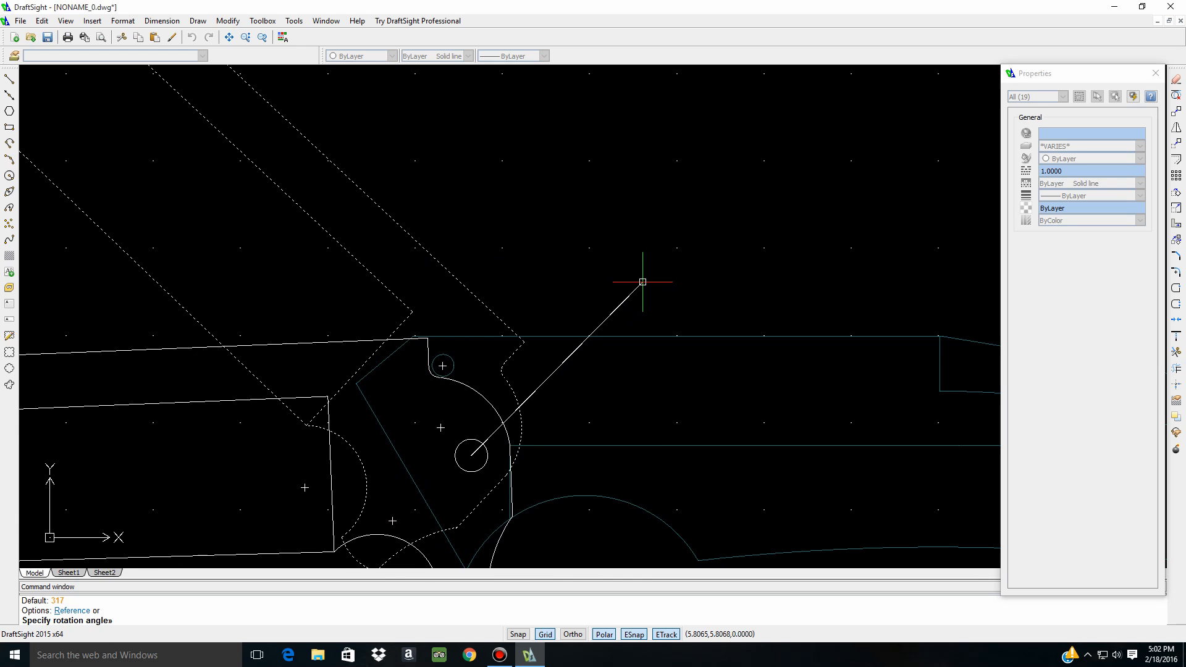
pyautogui.scroll(3, 642, 283)
pyautogui.scroll(-3, 634, 311)
pyautogui.scroll(1, 465, 417)
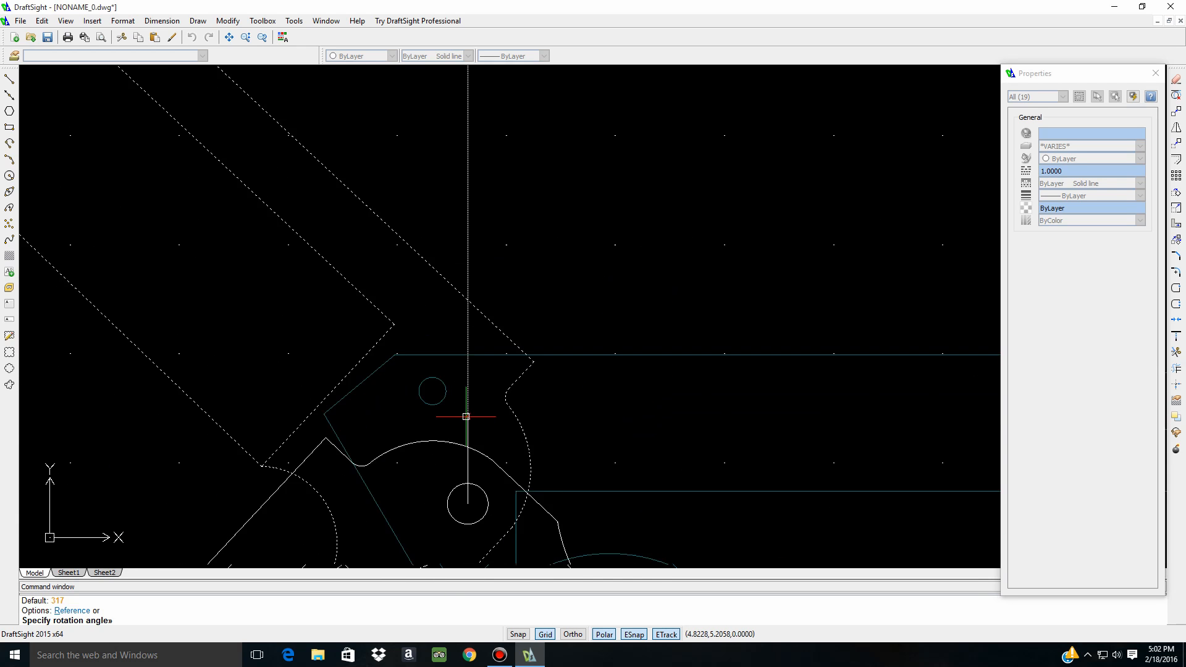
pyautogui.scroll(3, 466, 417)
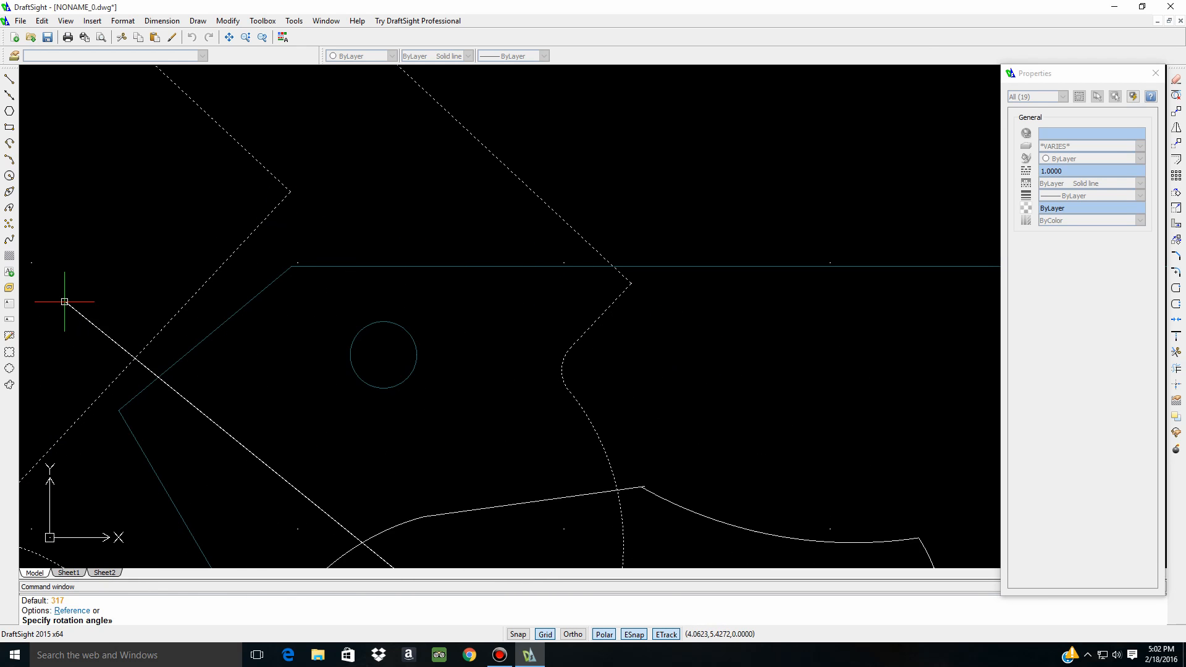
pyautogui.scroll(-3, 289, 535)
pyautogui.scroll(-5, 290, 536)
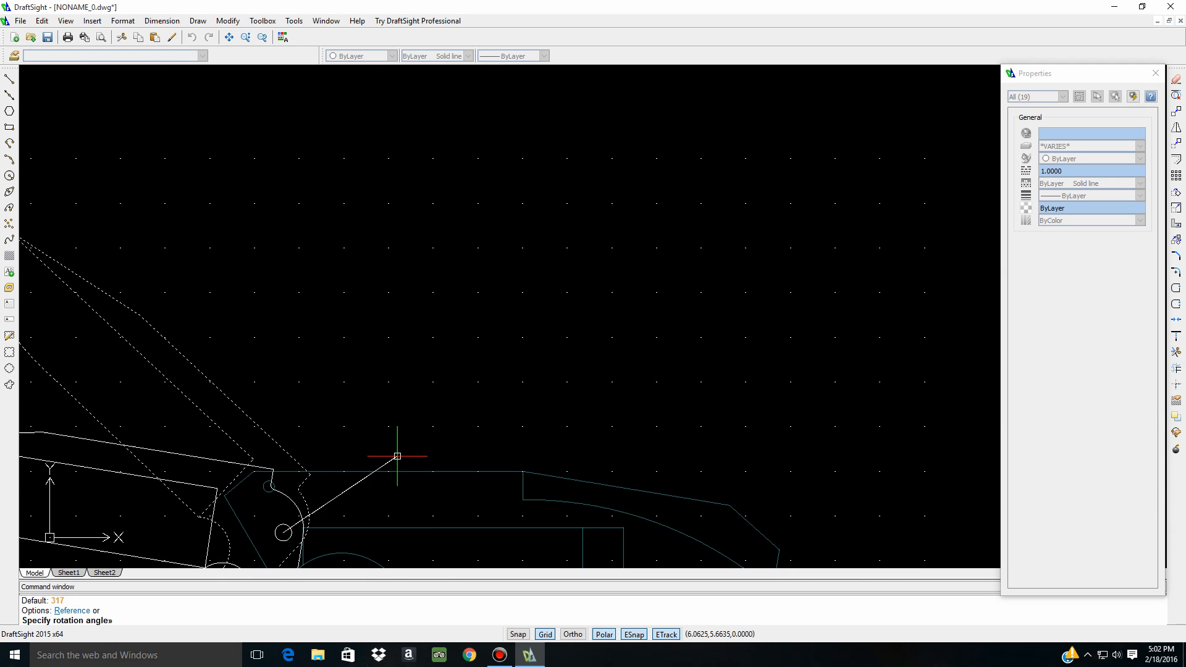
pyautogui.scroll(-3, 586, 297)
pyautogui.scroll(5, 397, 339)
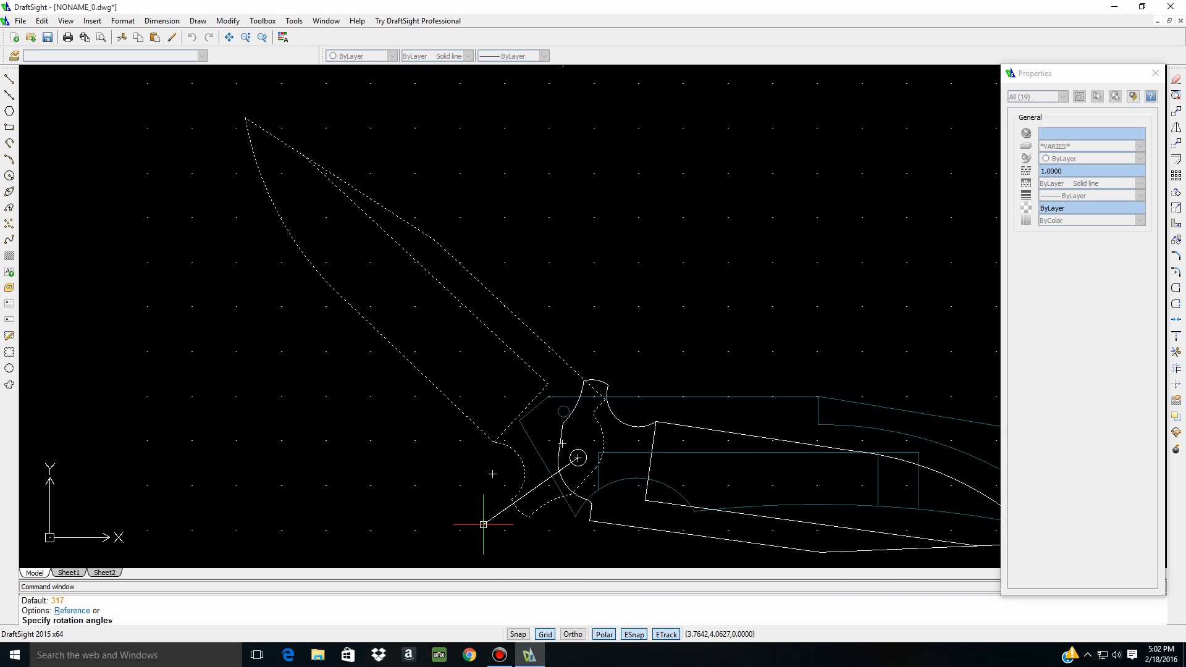
pyautogui.scroll(4, 488, 519)
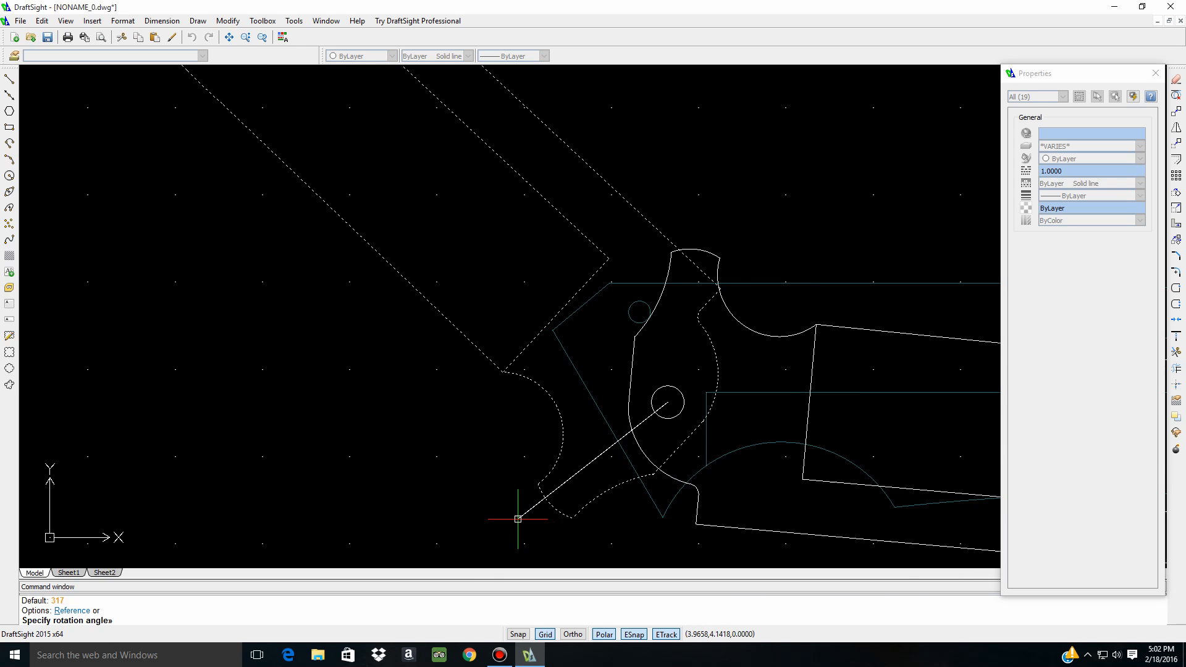
pyautogui.click(518, 519)
pyautogui.scroll(-5, 318, 446)
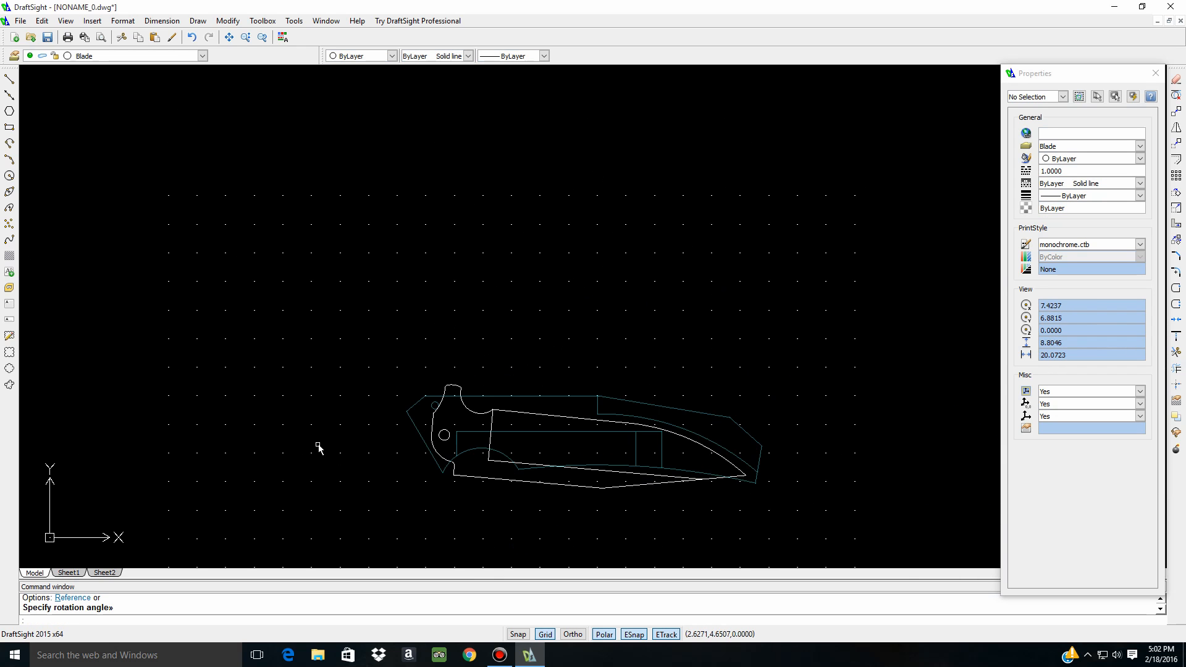
# Rotate the whole blade by 170° around the centre of its pivot hole, swinging it out of the handle
pyautogui.scroll(4, 735, 513)
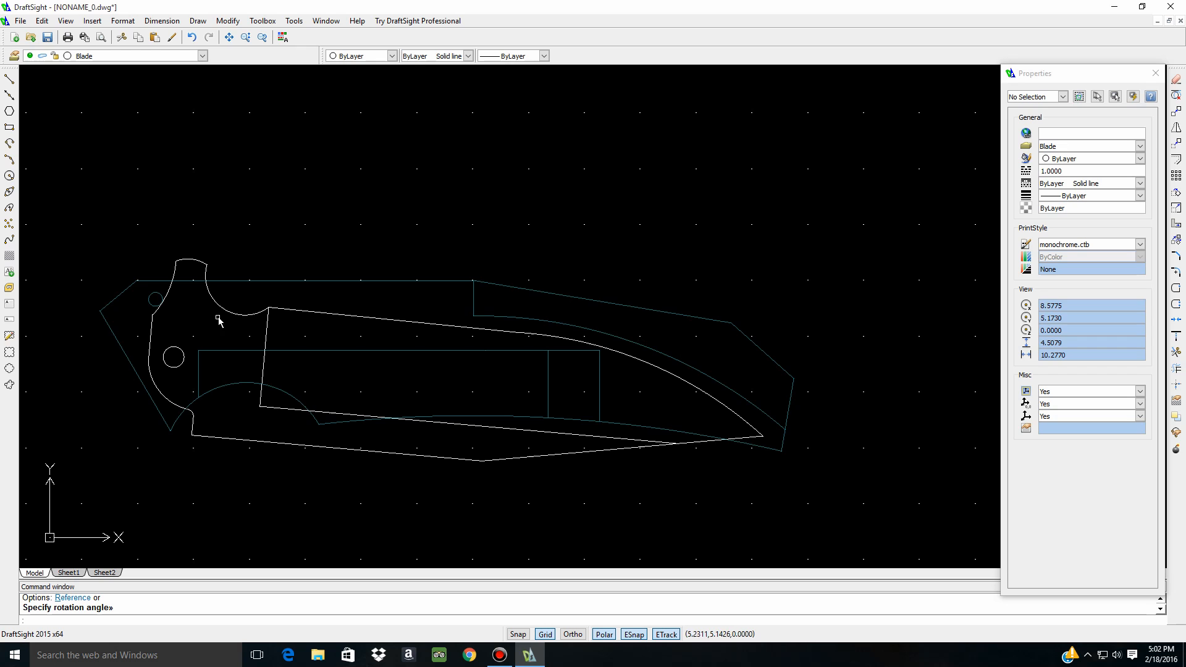
pyautogui.scroll(-3, 588, 265)
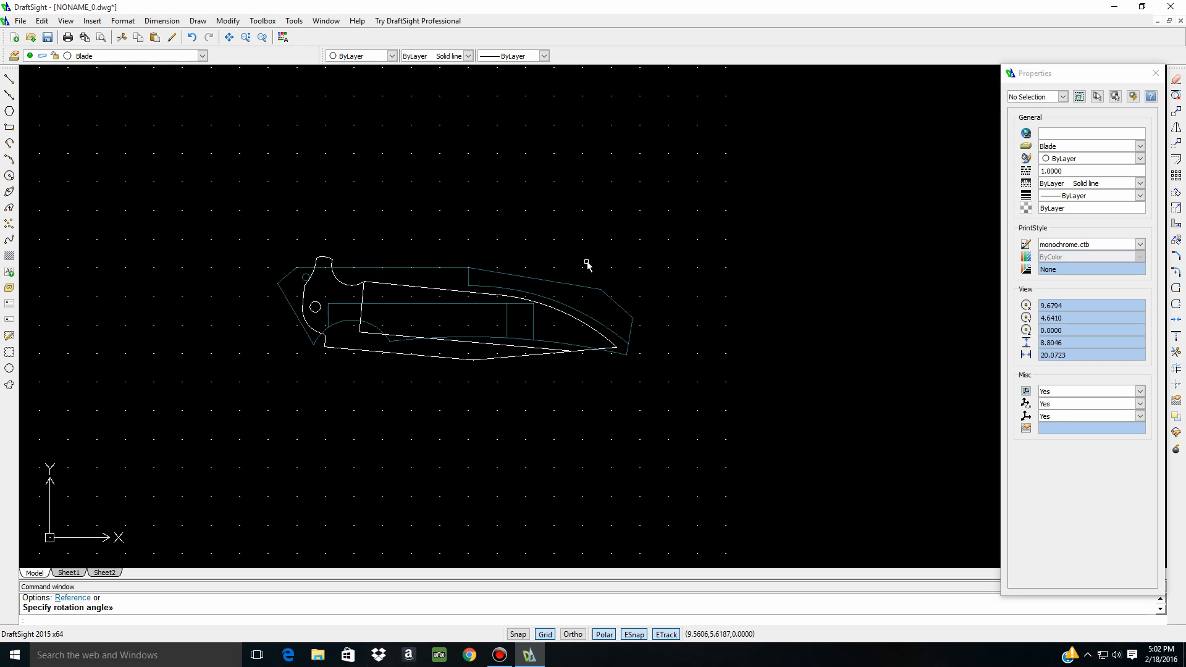
pyautogui.scroll(1, 463, 252)
pyautogui.scroll(1, 636, 260)
pyautogui.scroll(-1, 603, 308)
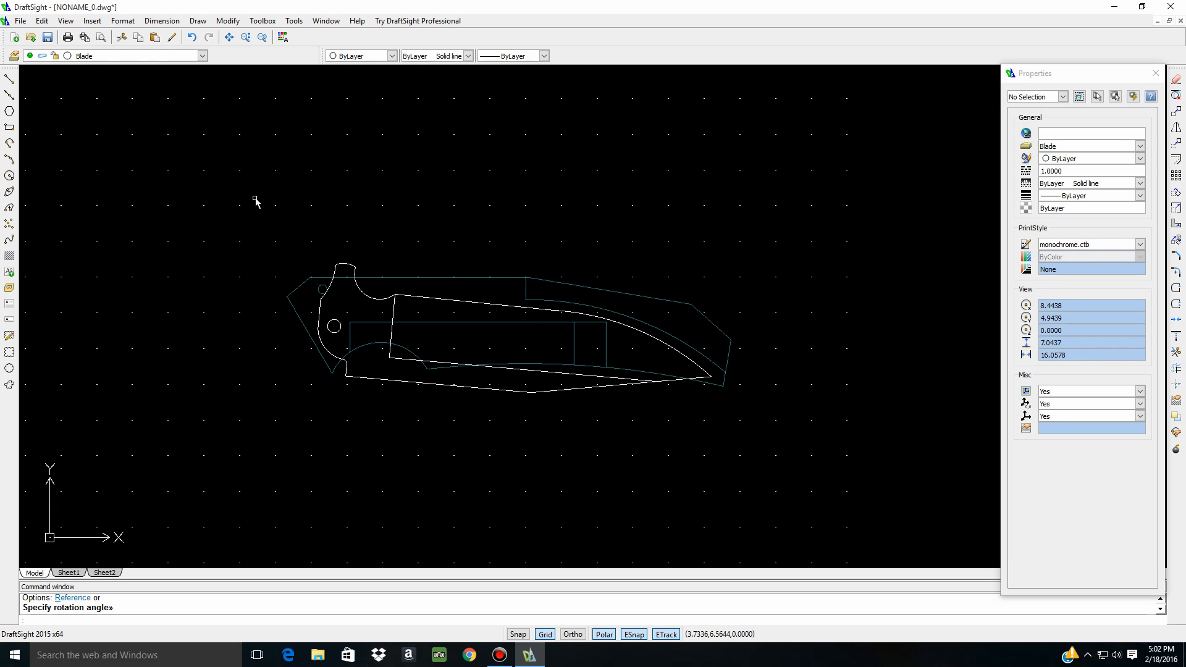
pyautogui.press('Escape')
pyautogui.click(252, 234)
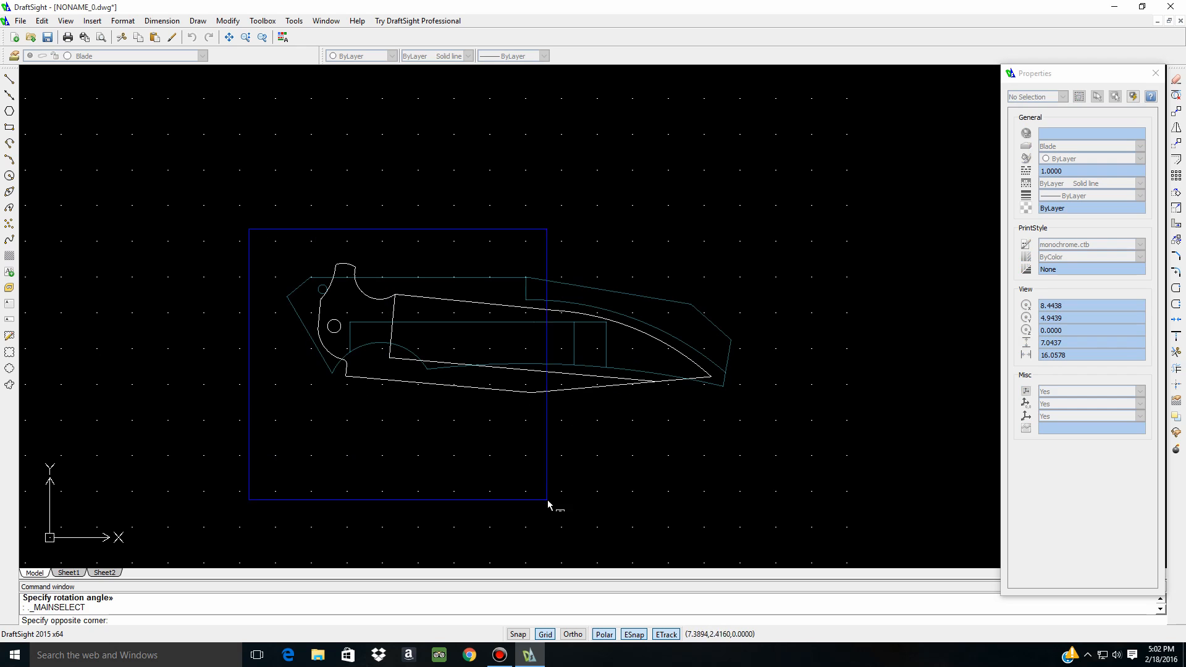
pyautogui.click(752, 431)
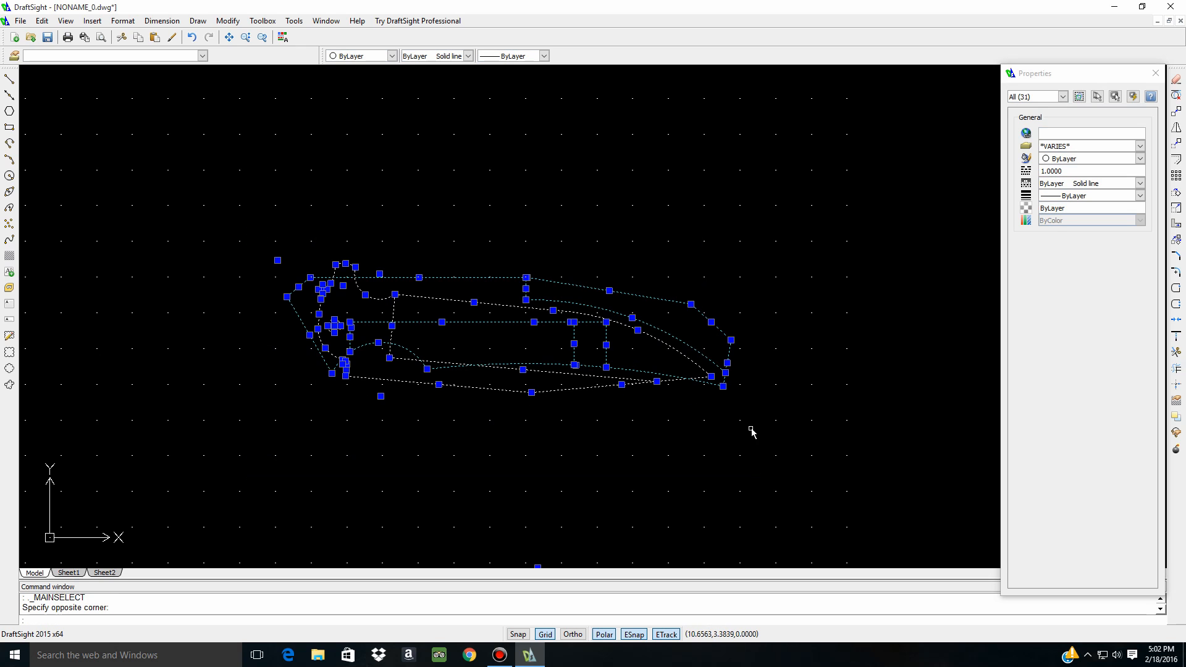
pyautogui.click(1175, 194)
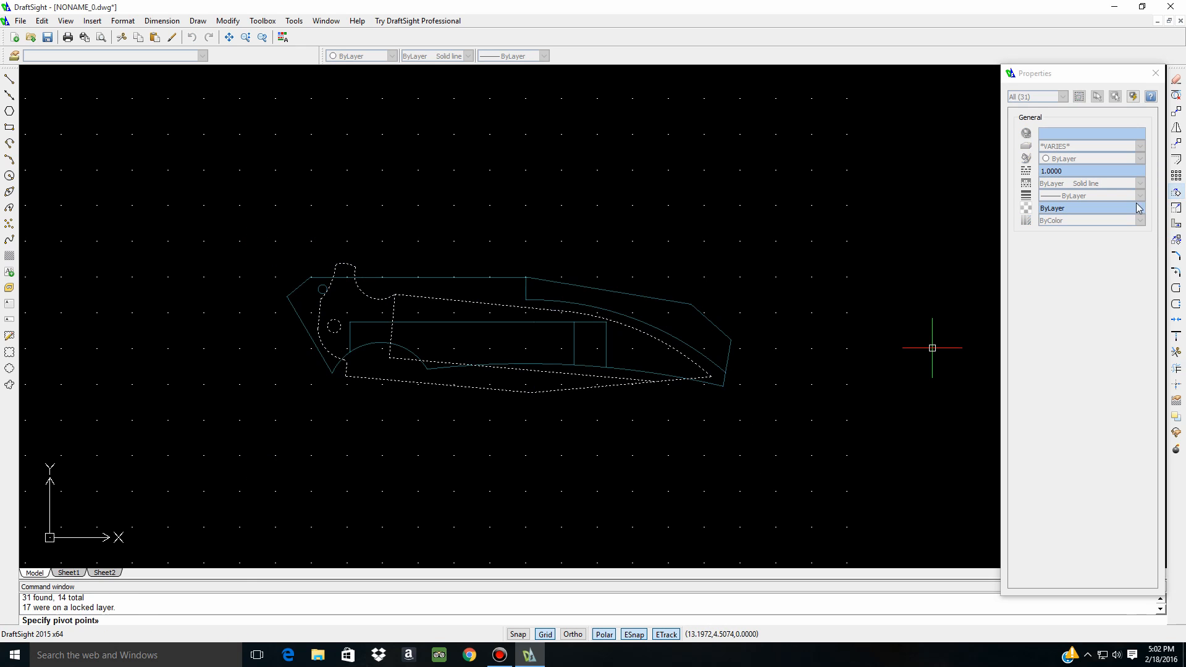
pyautogui.click(334, 325)
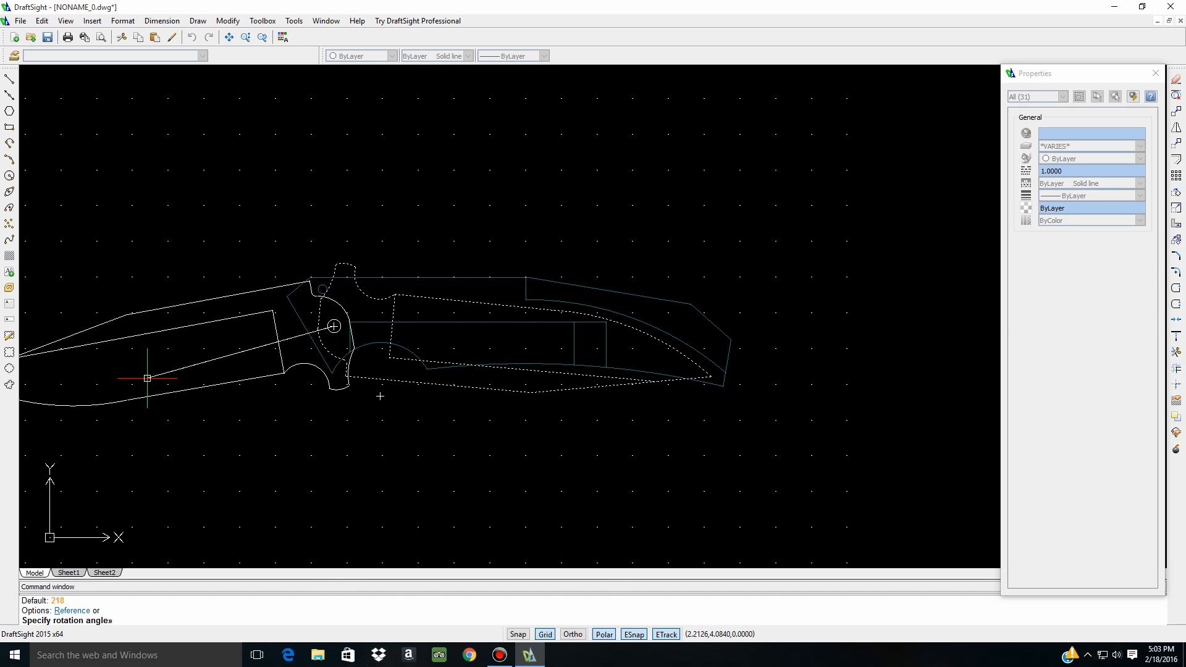
pyautogui.scroll(3, 325, 383)
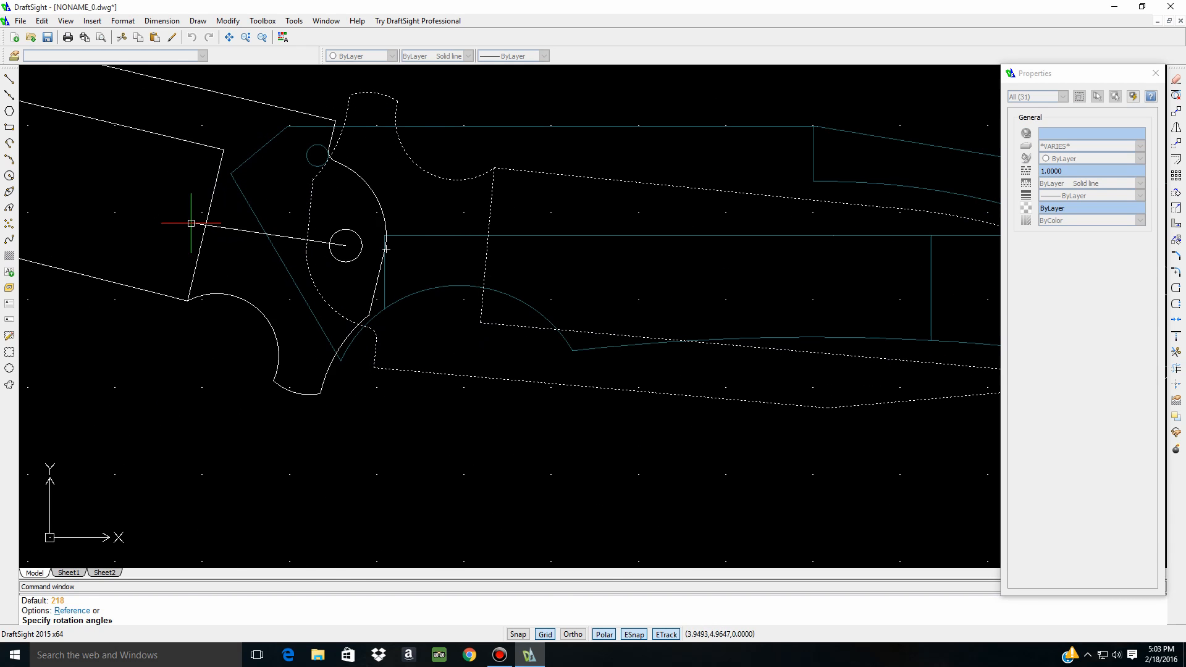
pyautogui.scroll(-5, 321, 316)
pyautogui.scroll(9, 356, 243)
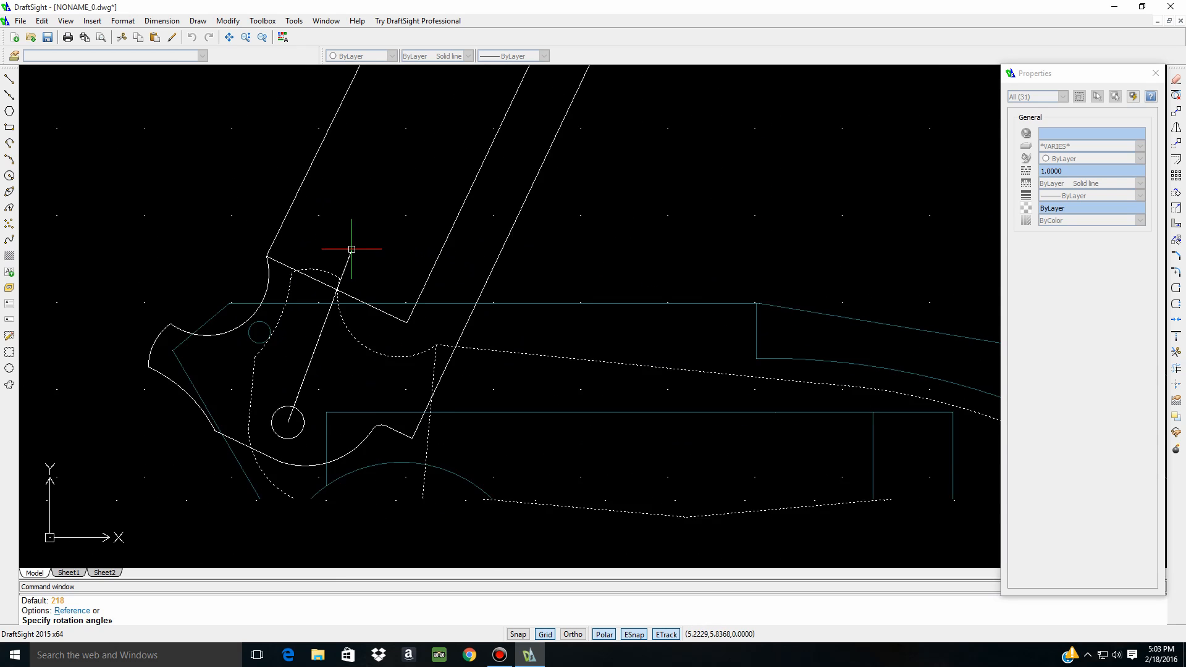
pyautogui.scroll(-4, 687, 405)
pyautogui.scroll(5, 501, 392)
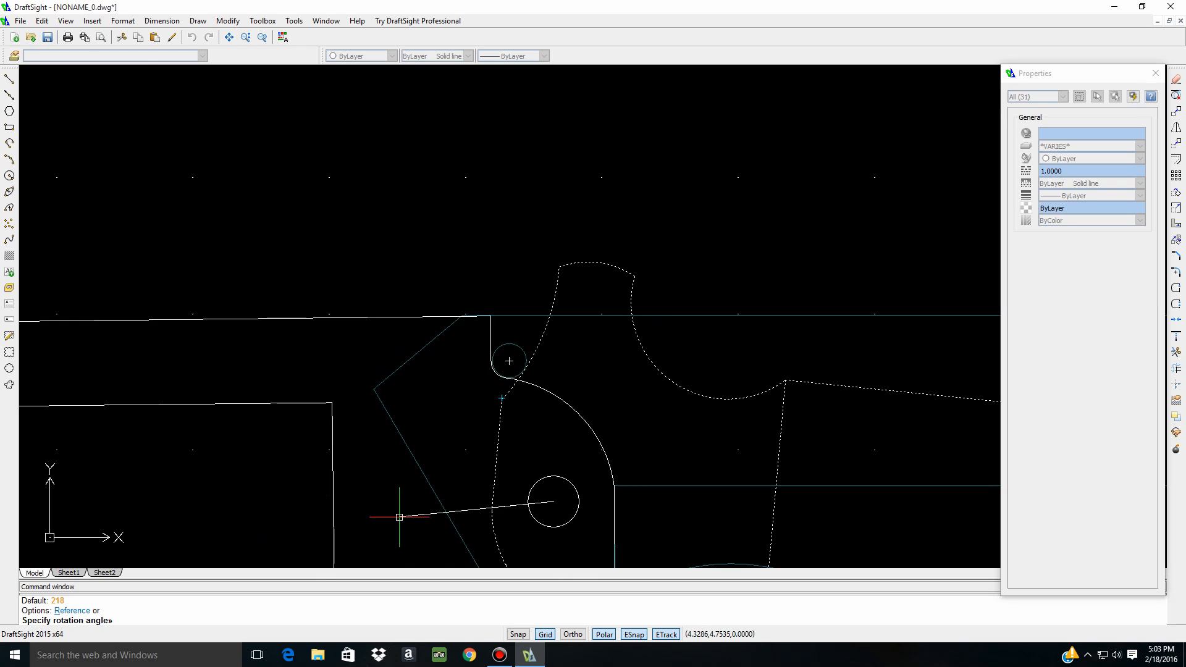
pyautogui.scroll(-6, 420, 518)
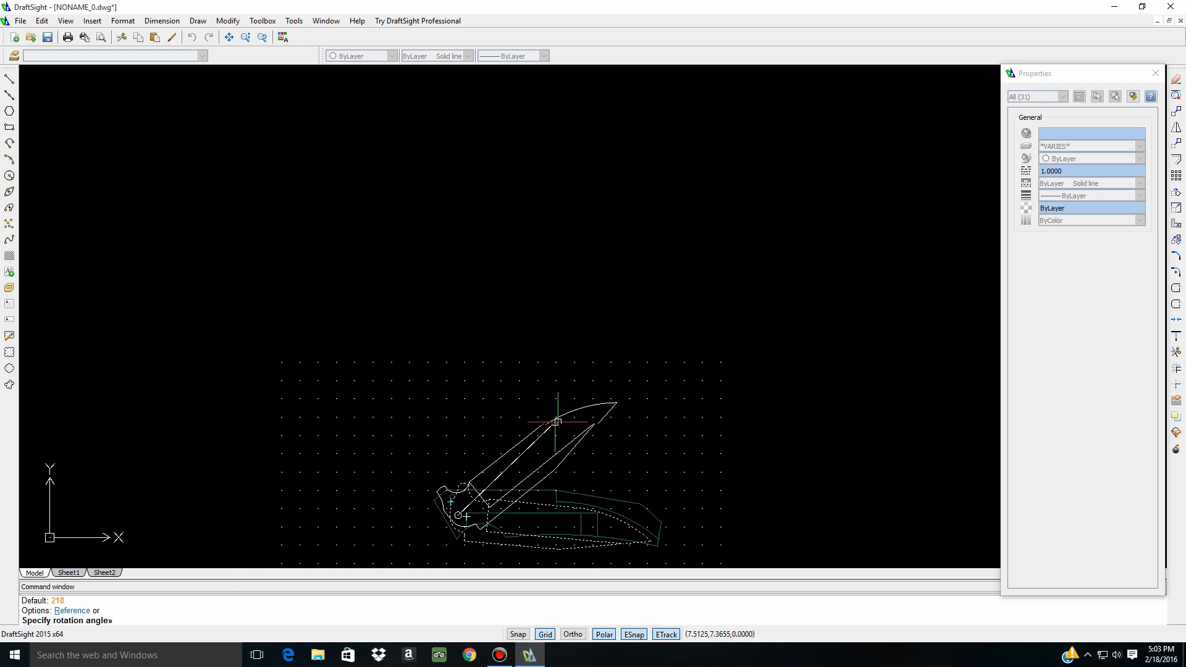
pyautogui.scroll(-5, 609, 443)
pyautogui.scroll(6, 616, 498)
pyautogui.scroll(2, 616, 498)
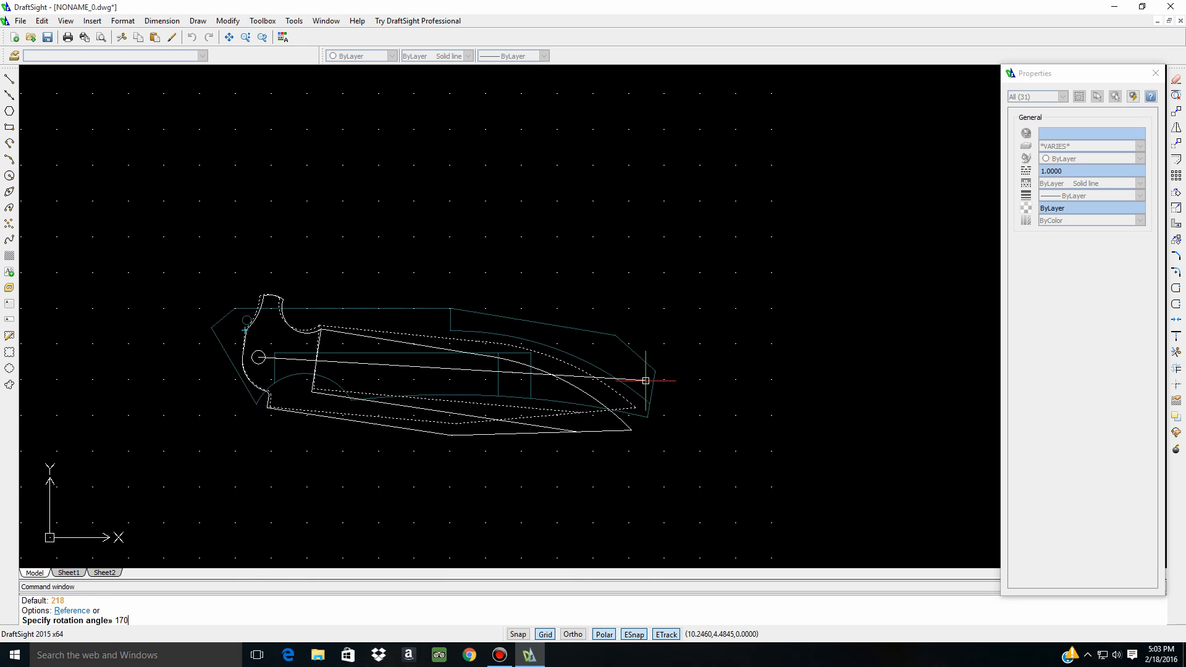
pyautogui.press('Return')
# Rotate the blade around its pivot hole's centre into the fully open position, with the notch seated against the stop pin
pyautogui.scroll(-1, 311, 314)
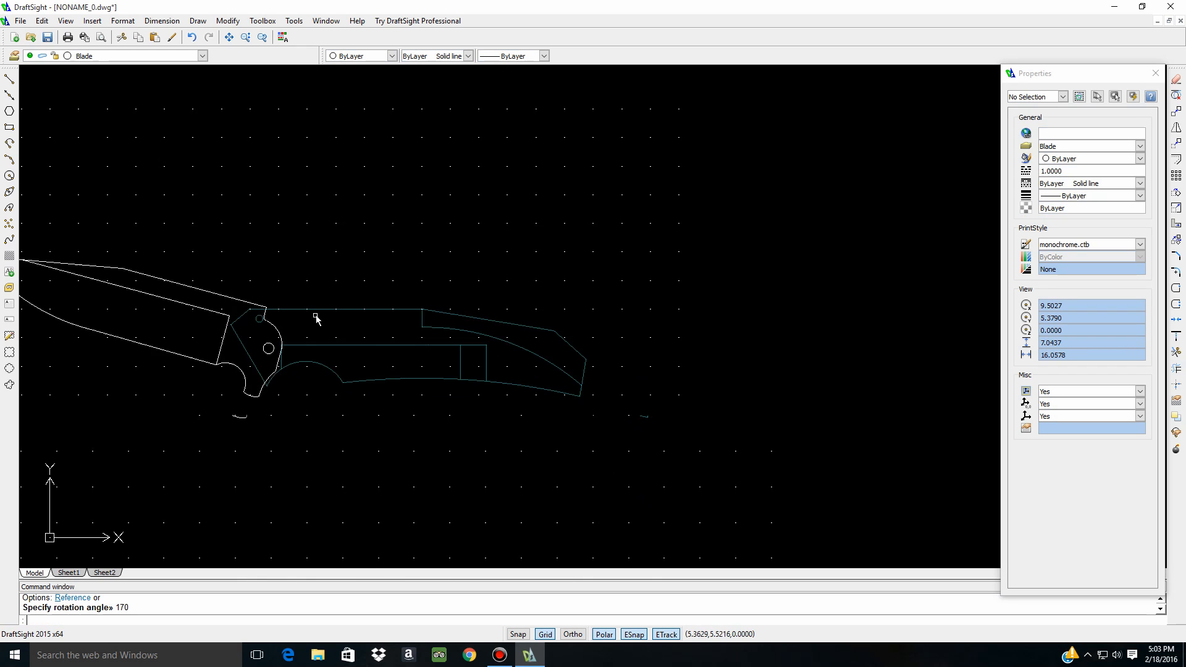
pyautogui.scroll(-2, 639, 319)
pyautogui.scroll(-1, 403, 315)
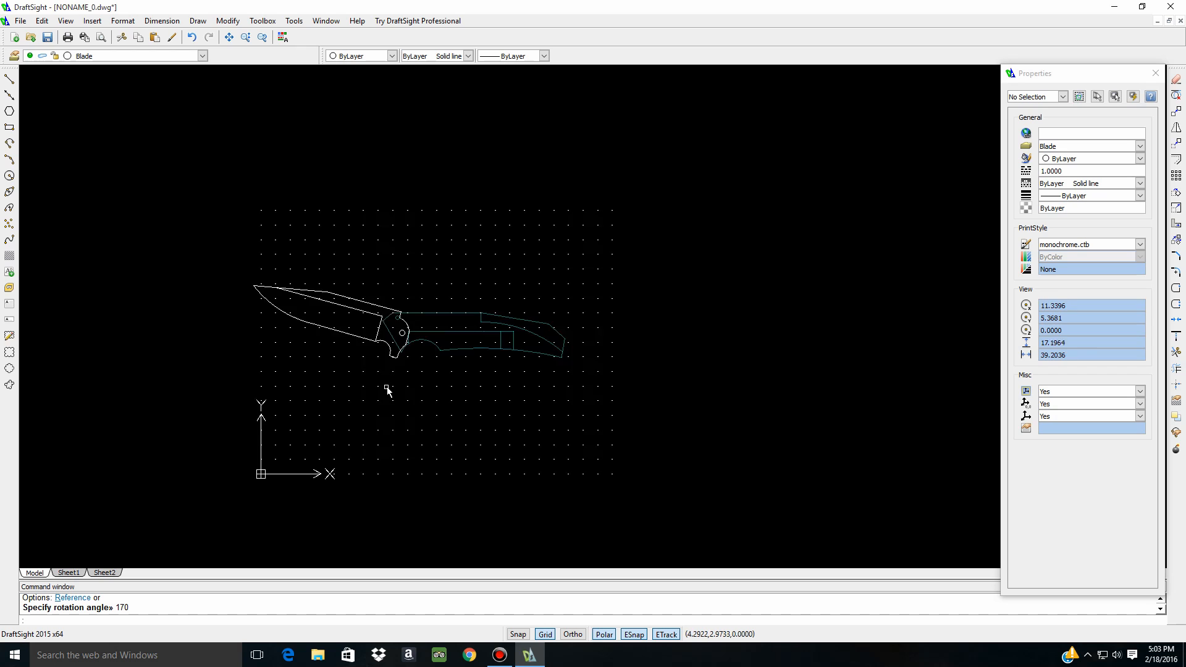
pyautogui.scroll(2, 389, 392)
pyautogui.scroll(2, 265, 285)
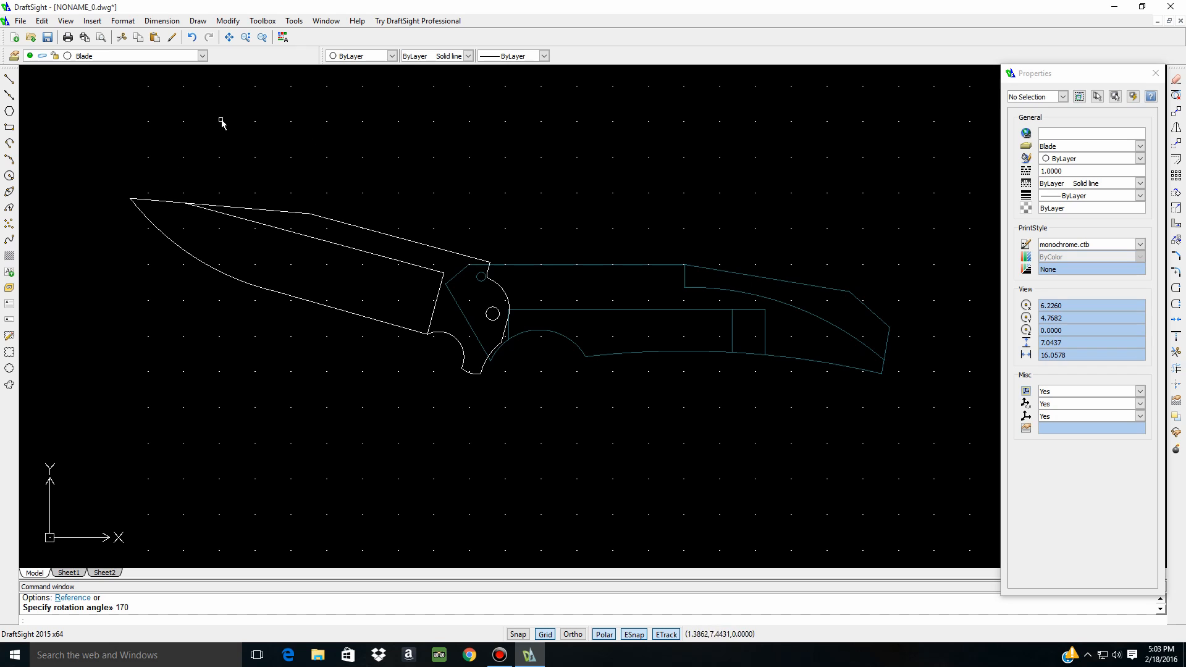
pyautogui.click(113, 163)
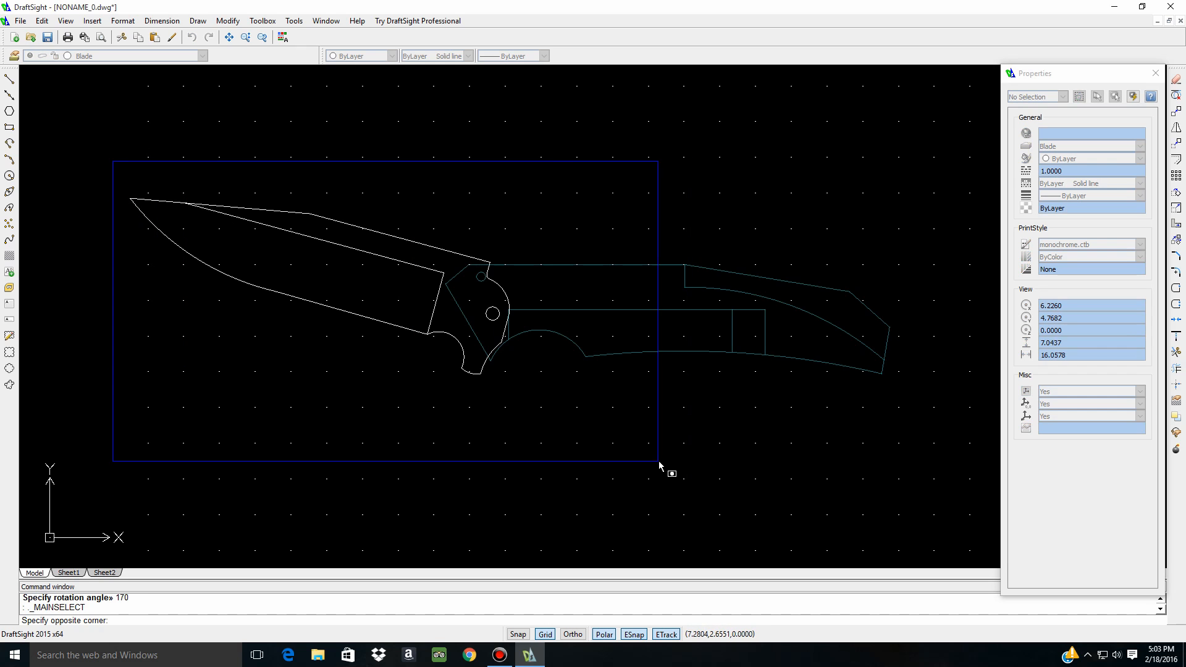
pyautogui.click(563, 398)
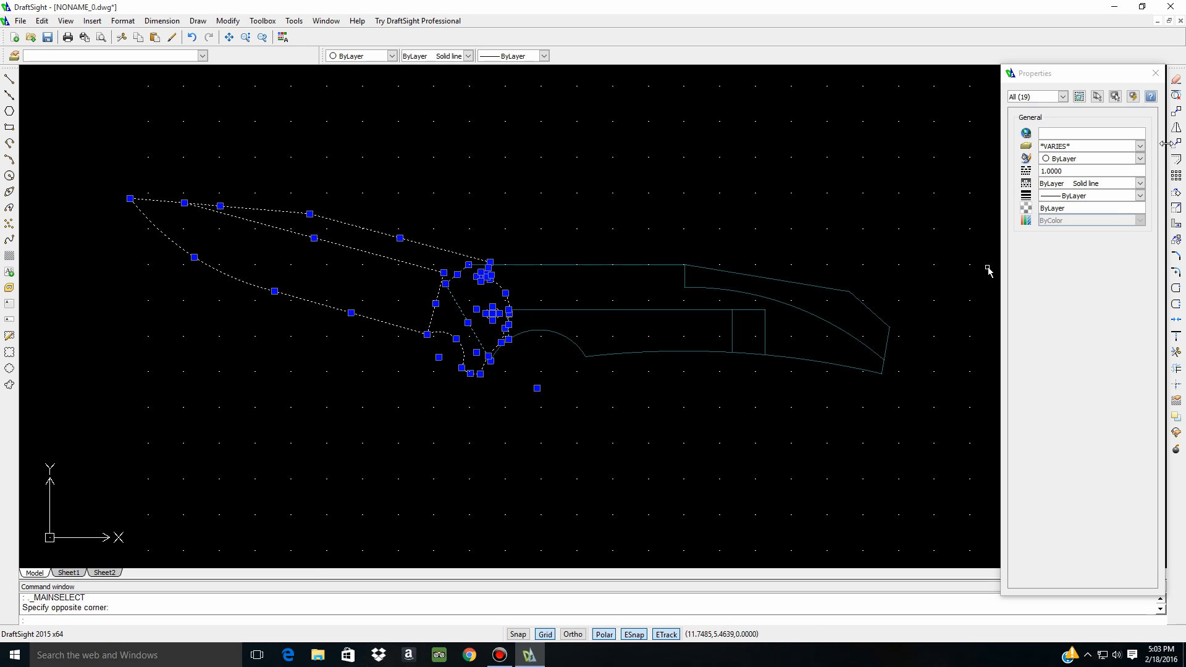
pyautogui.click(1176, 192)
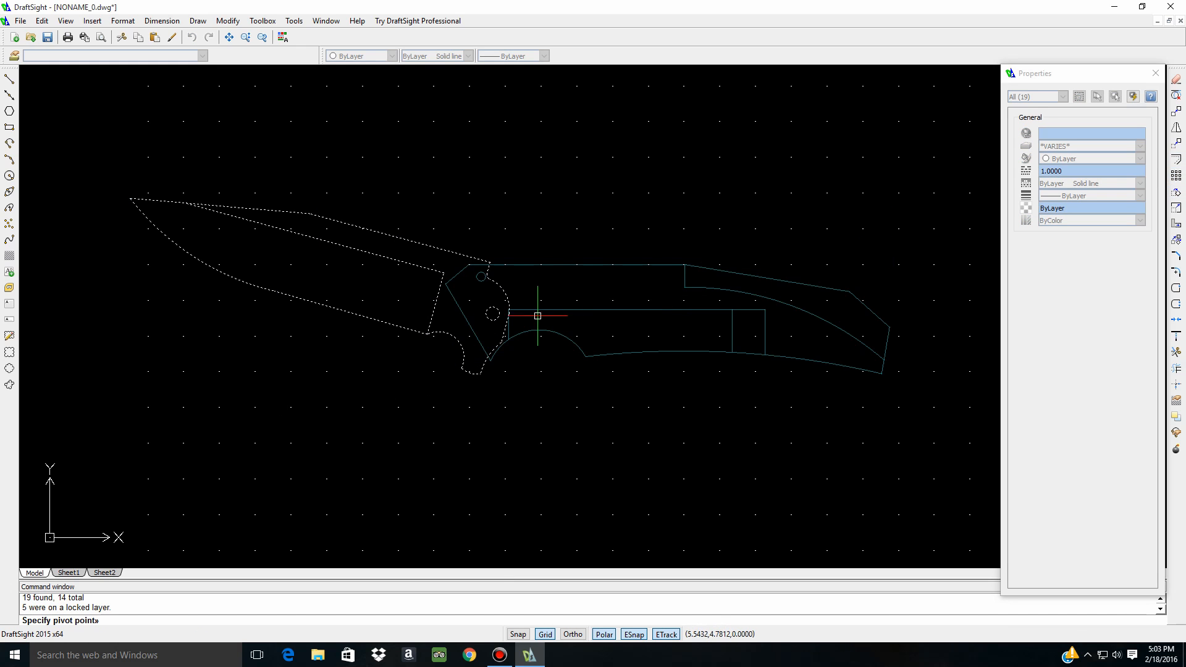
pyautogui.click(492, 314)
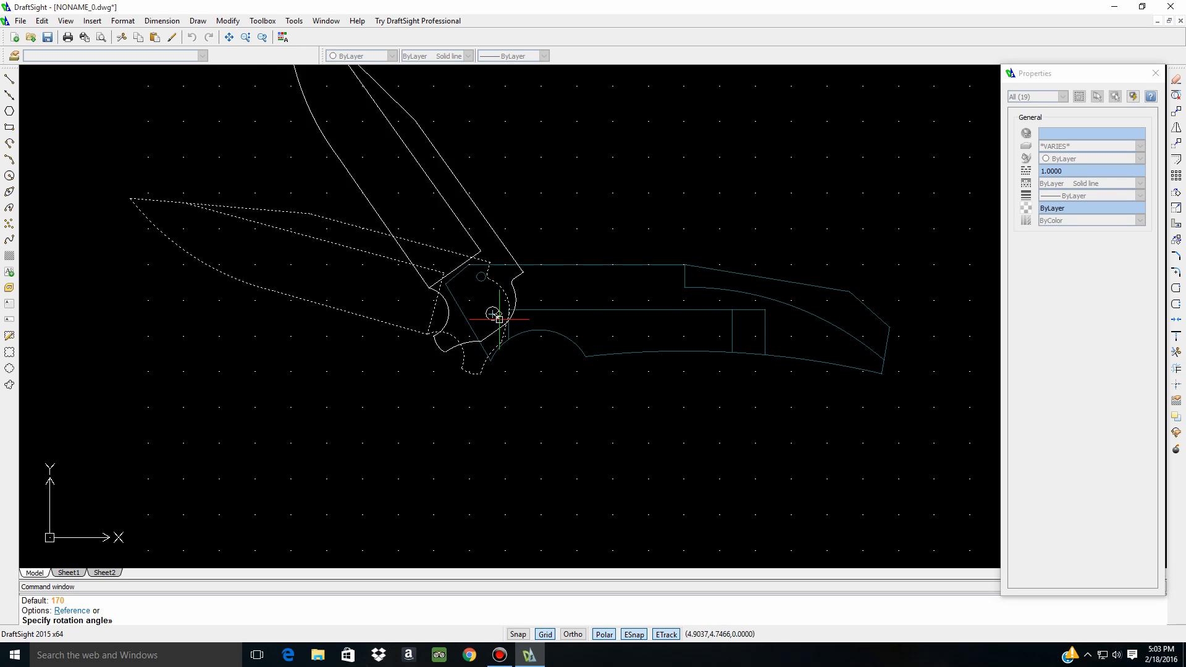
pyautogui.scroll(2, 890, 204)
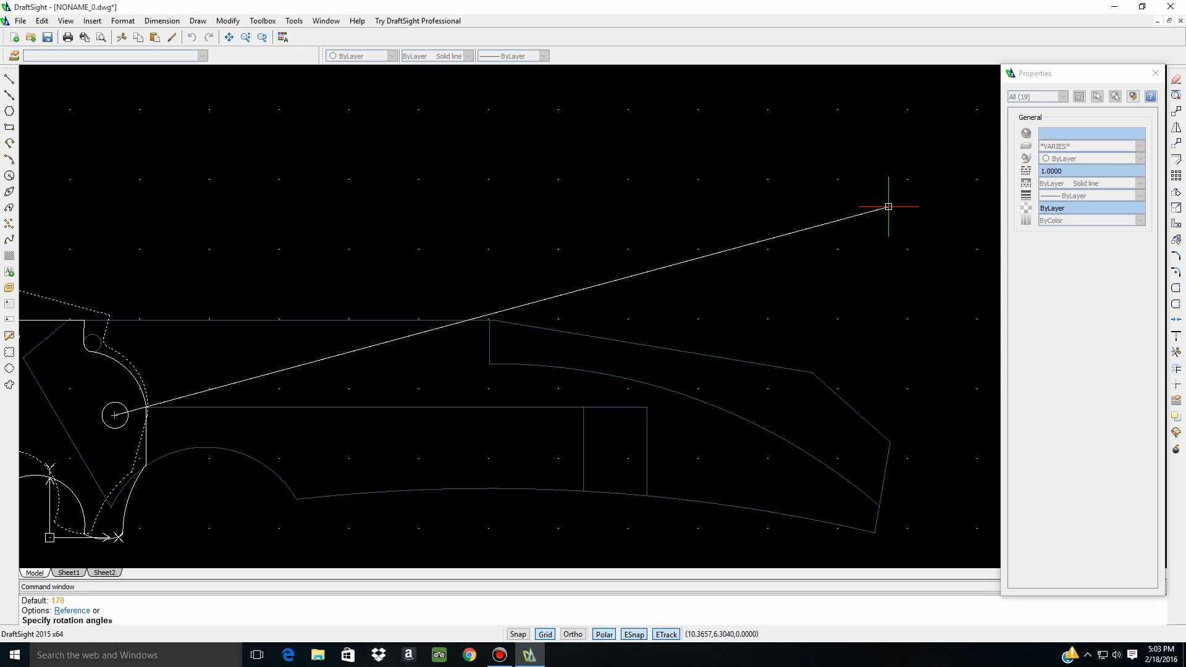
pyautogui.scroll(-7, 320, 414)
pyautogui.scroll(6, 422, 446)
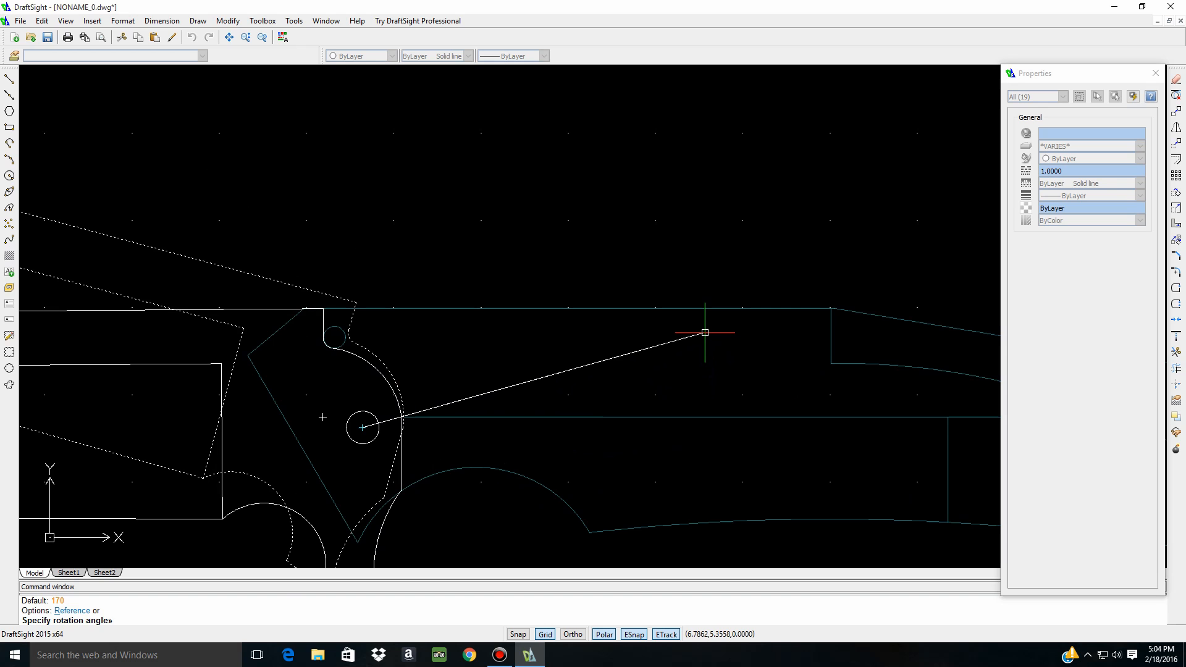
pyautogui.click(705, 332)
# Examine the open knife, checking the blade's fit against the handle around the stop pin, pivot and tang
pyautogui.scroll(-4, 699, 371)
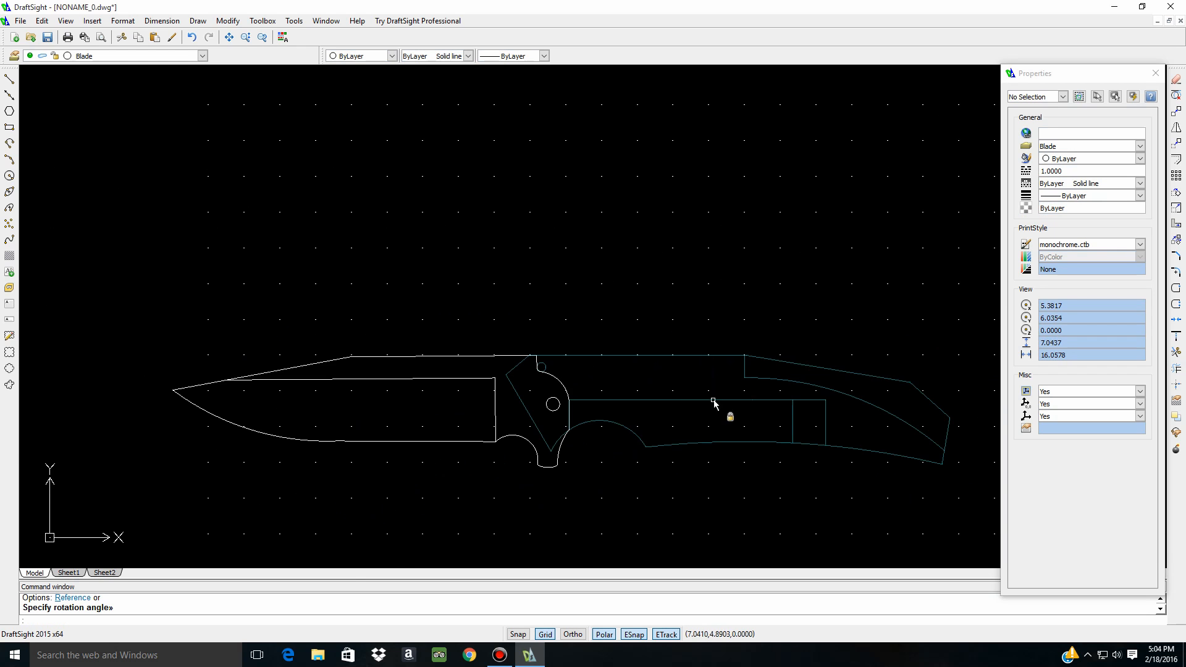
pyautogui.scroll(2, 516, 467)
pyautogui.scroll(-3, 409, 433)
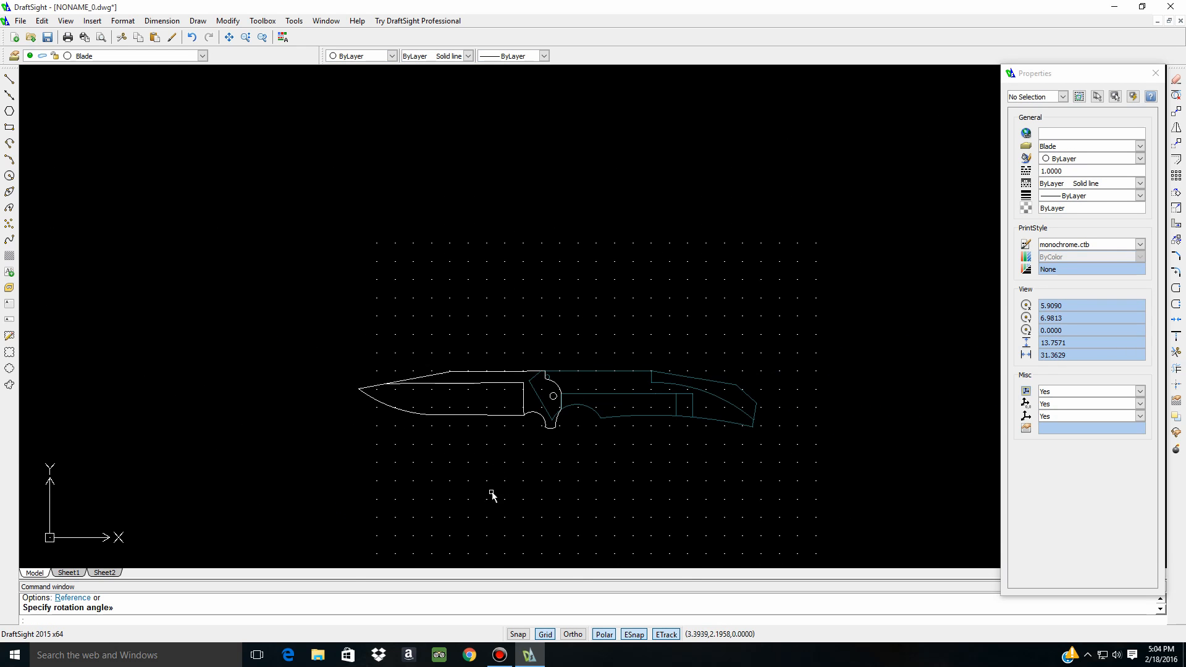
pyautogui.scroll(2, 463, 488)
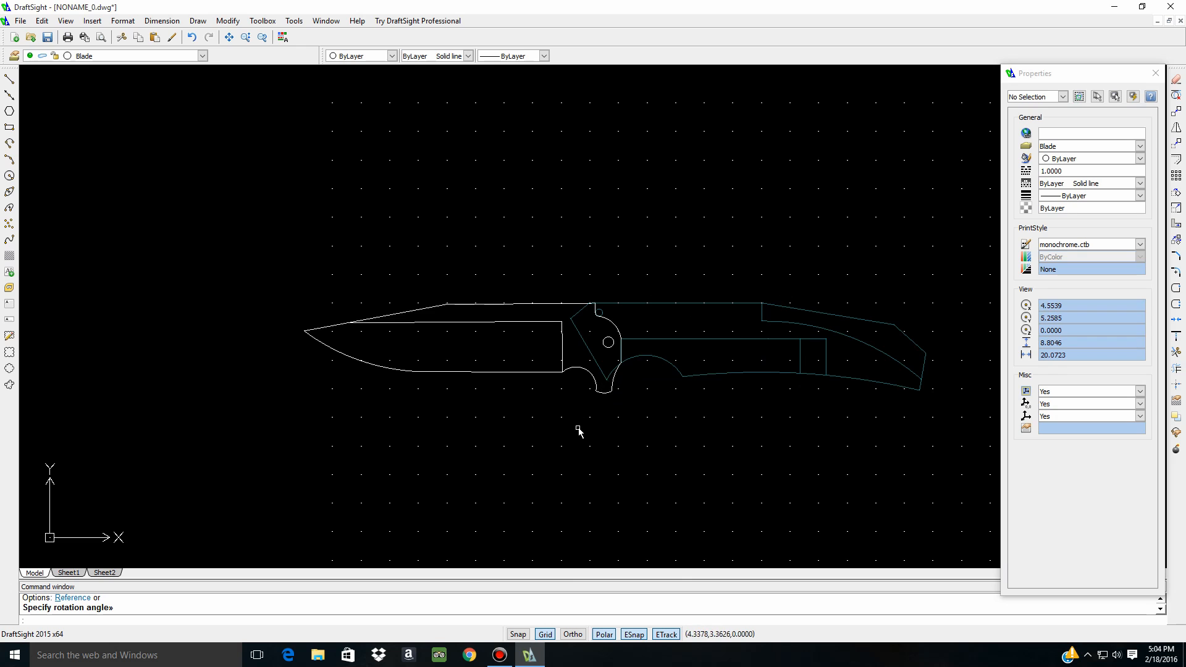
pyautogui.scroll(2, 642, 382)
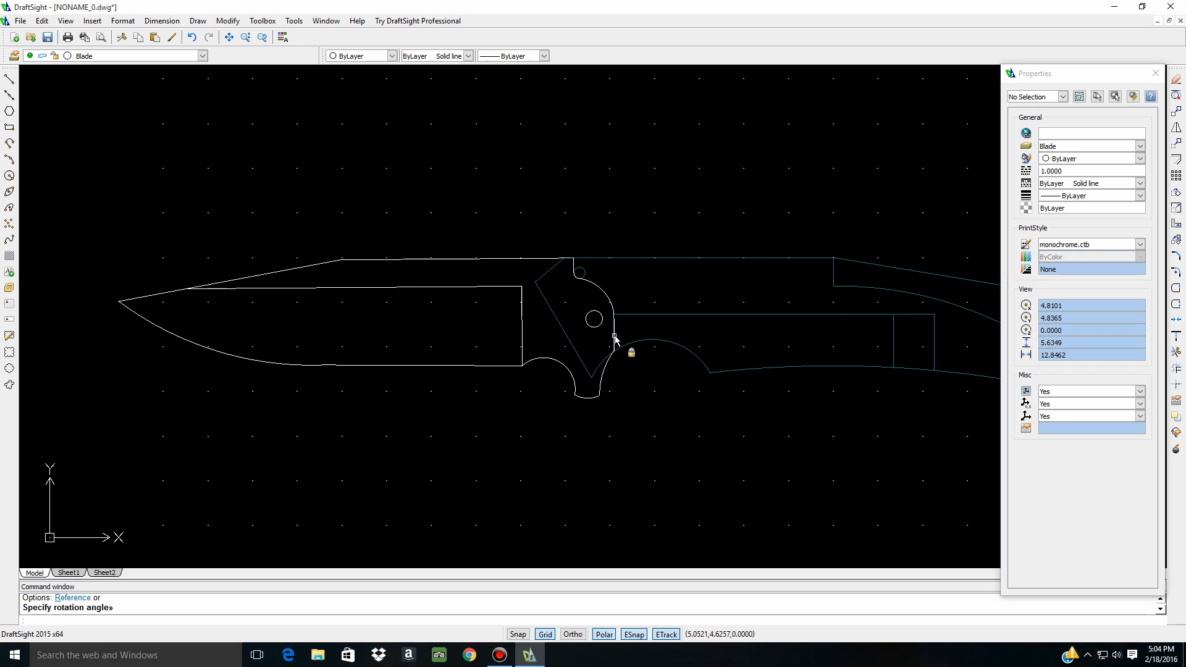
pyautogui.scroll(2, 615, 335)
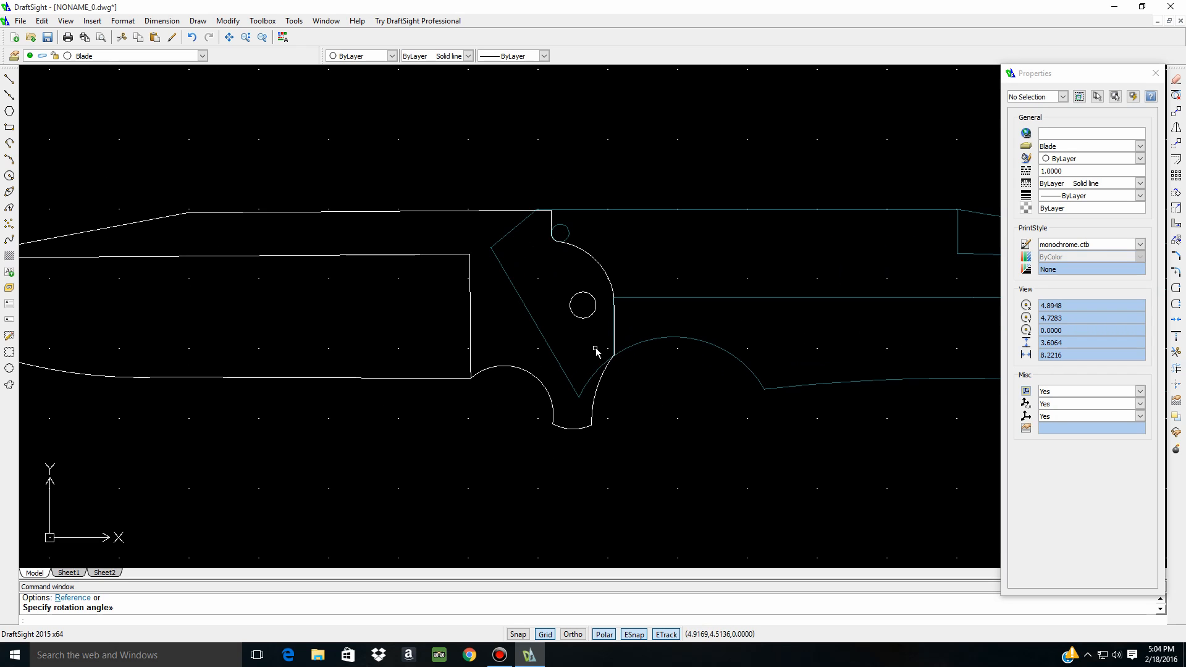
pyautogui.scroll(-2, 619, 343)
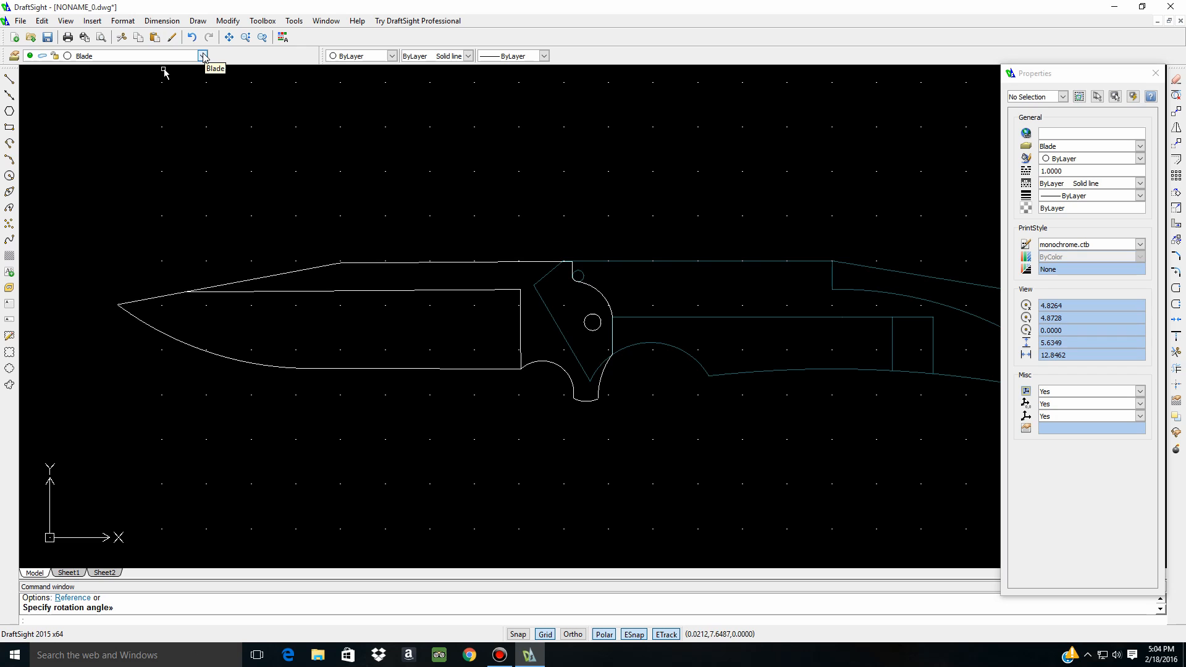
# Lock the Blade layer, unlock the Handle layer and make Handle the current layer
pyautogui.press('Escape')
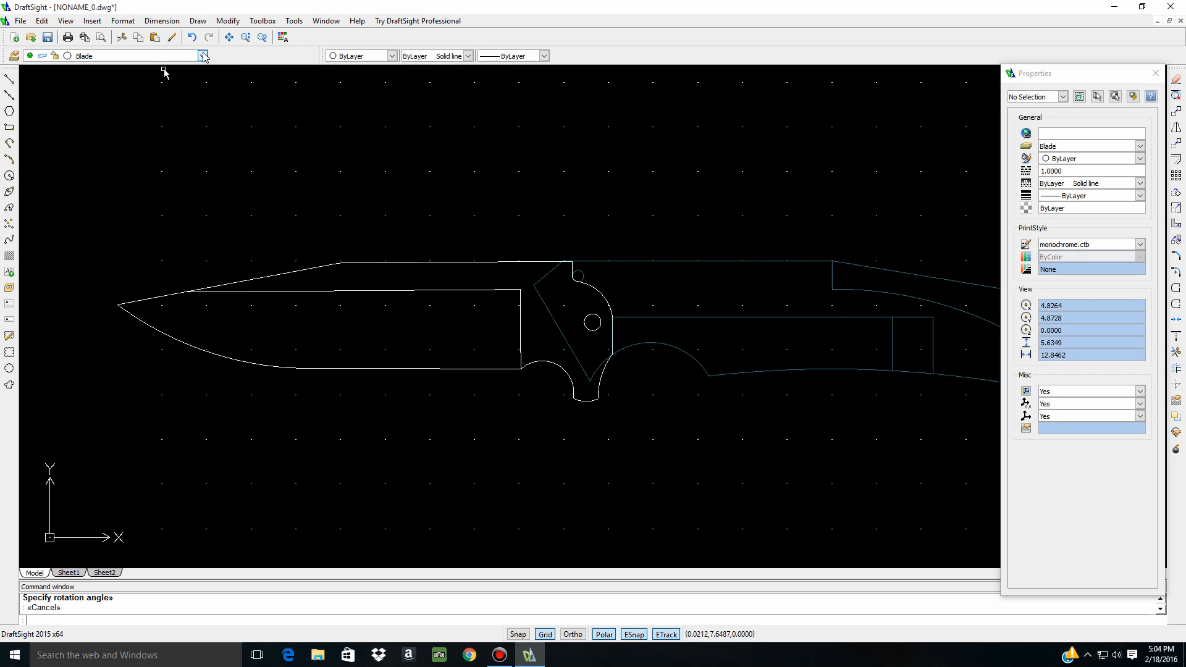
pyautogui.click(202, 56)
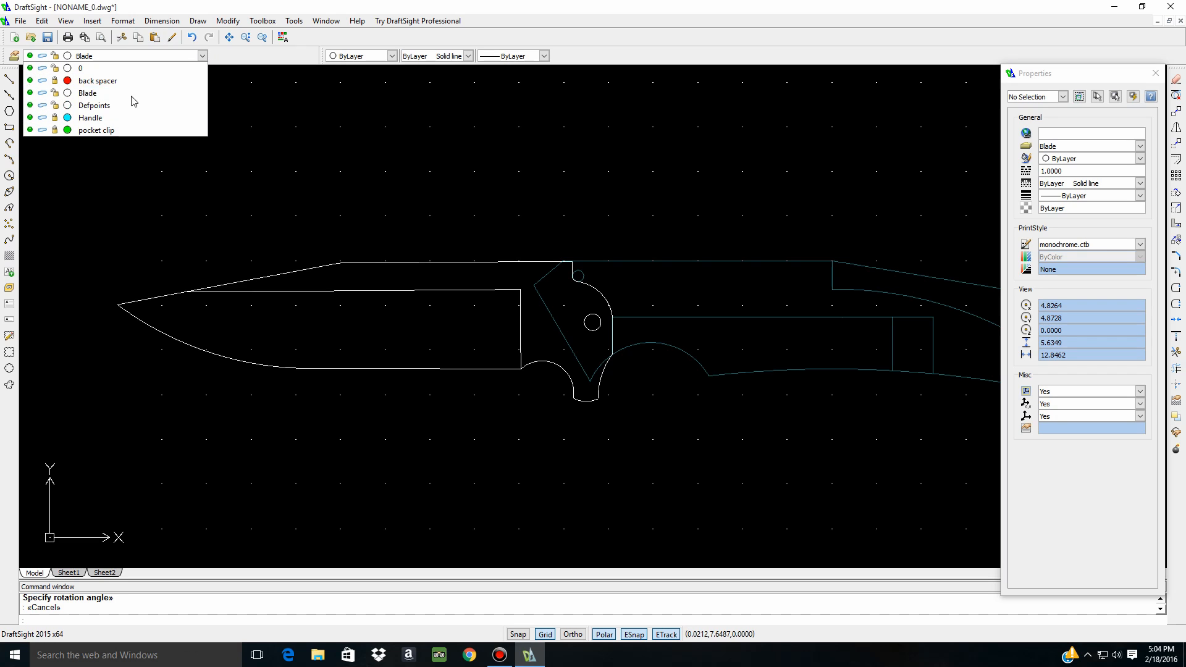
pyautogui.click(54, 93)
pyautogui.click(55, 117)
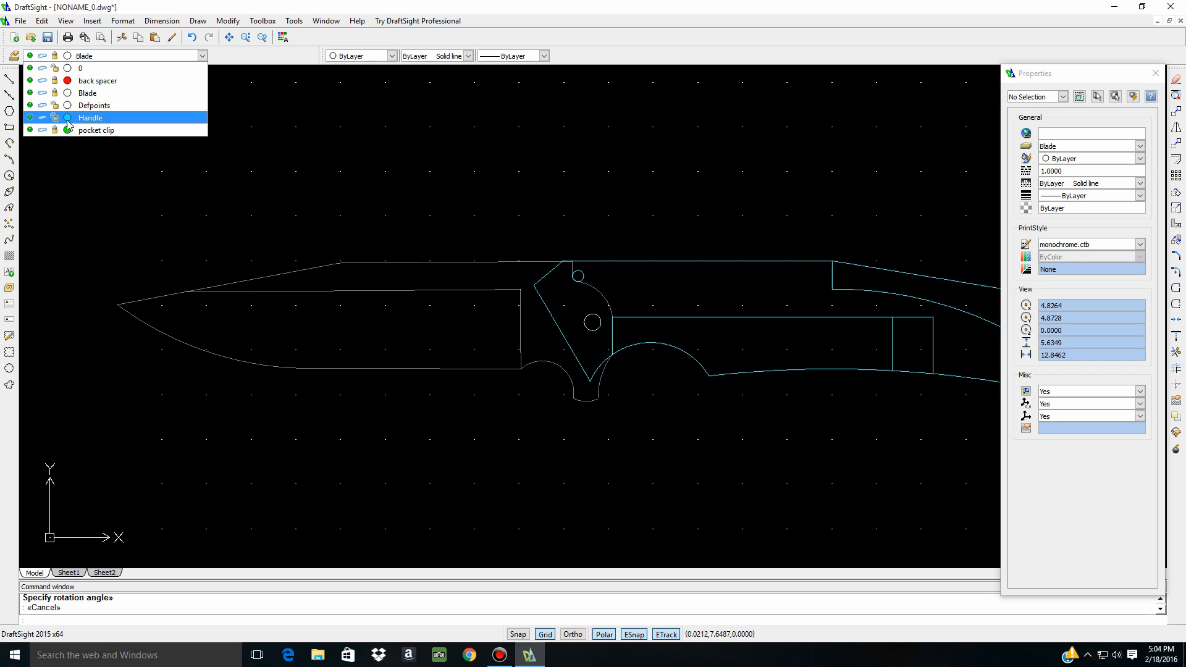
pyautogui.click(89, 118)
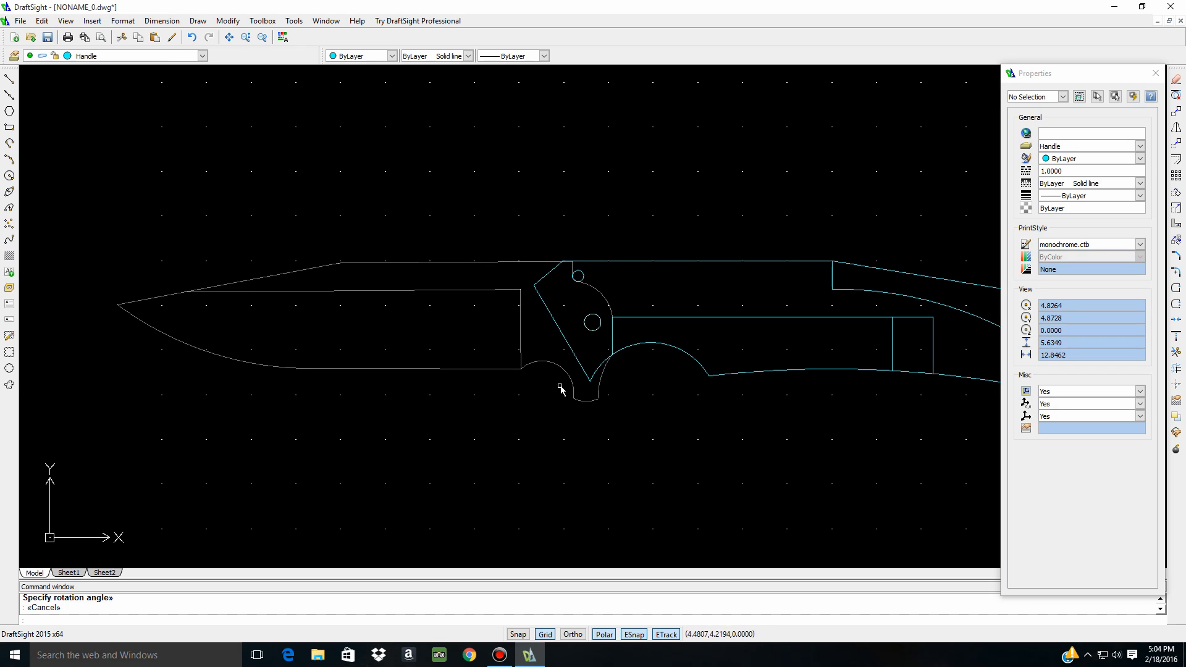
pyautogui.scroll(5, 623, 345)
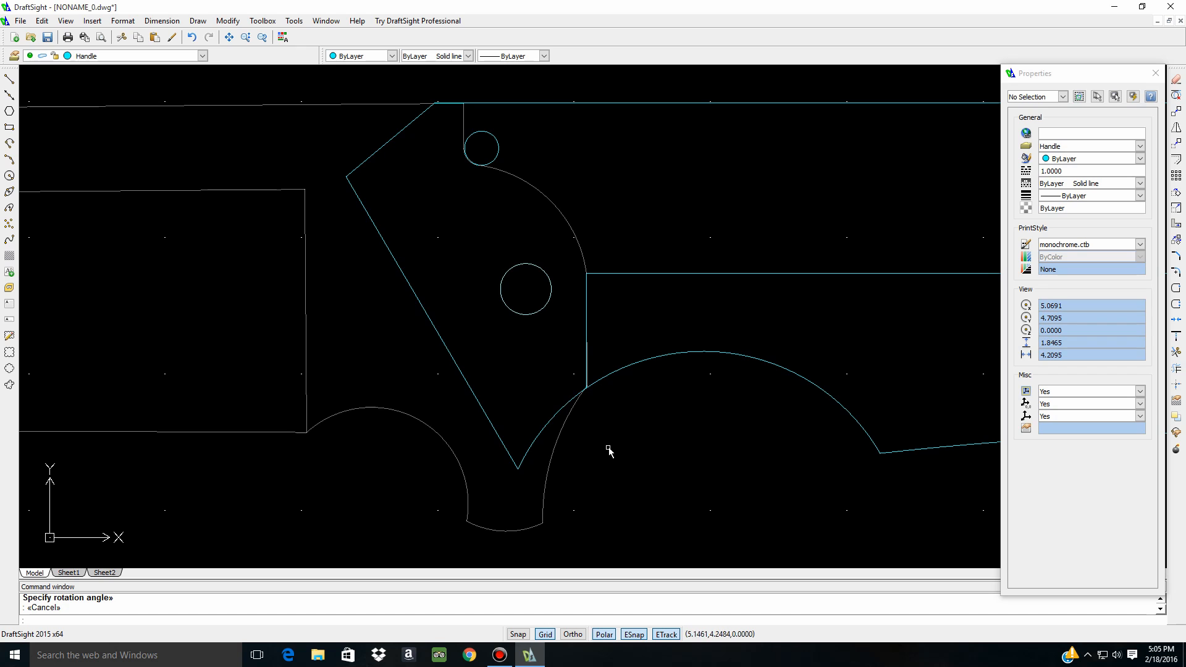
pyautogui.scroll(-2, 254, 490)
pyautogui.scroll(-2, 575, 396)
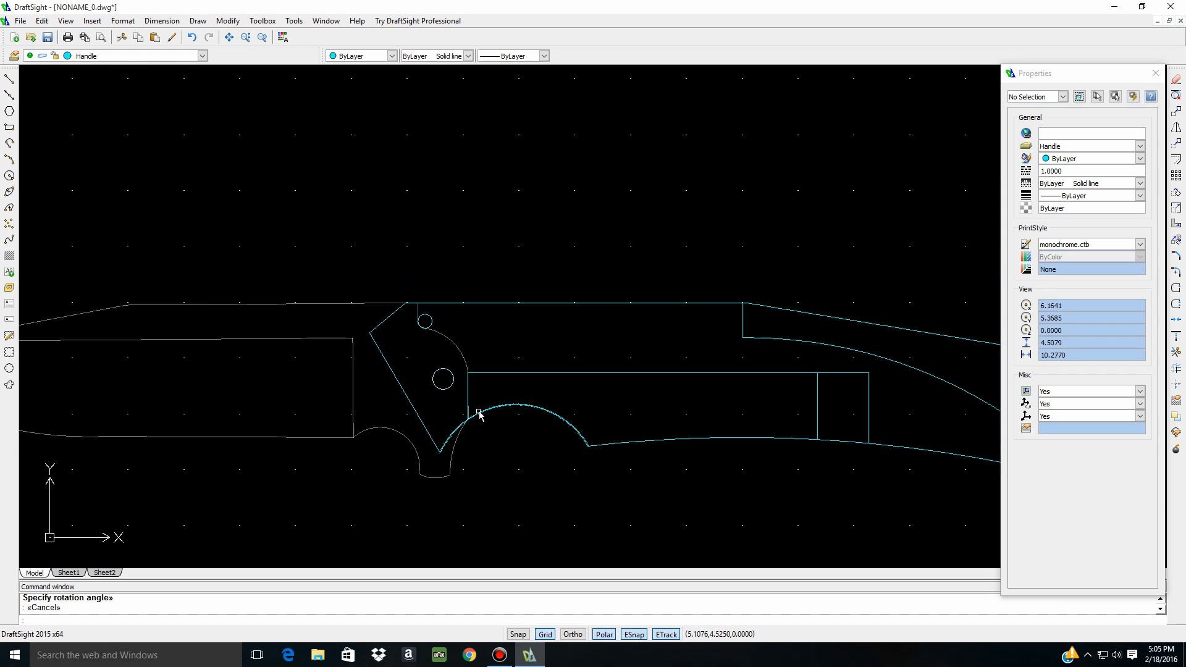
pyautogui.click(428, 207)
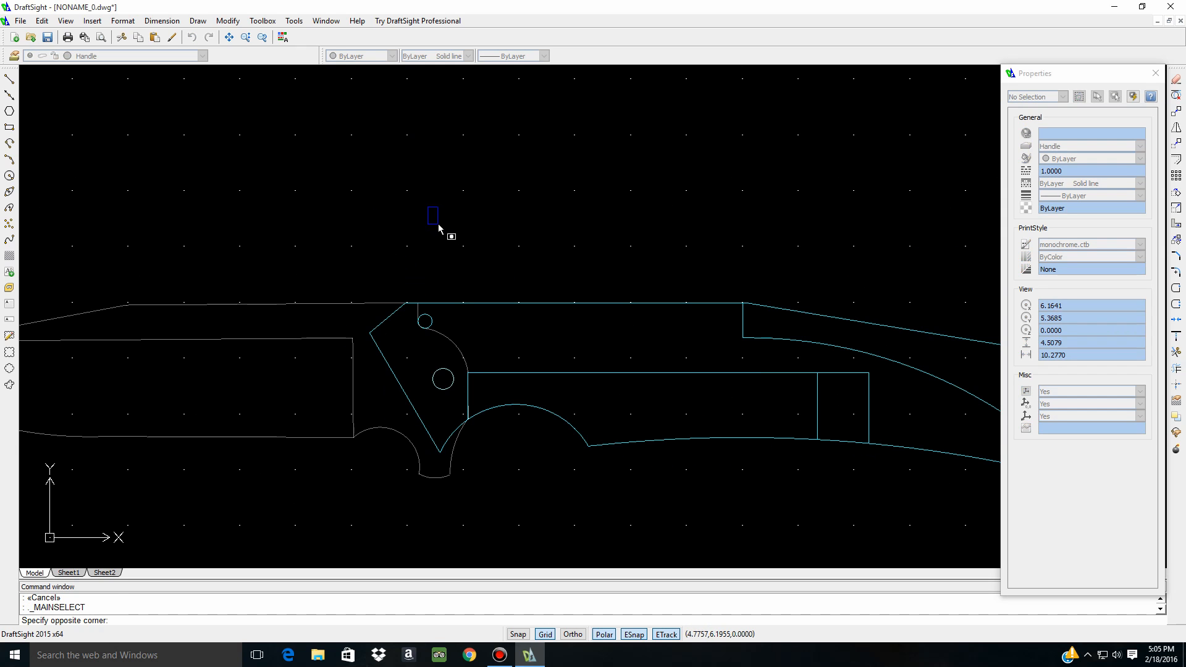
pyautogui.press('Escape')
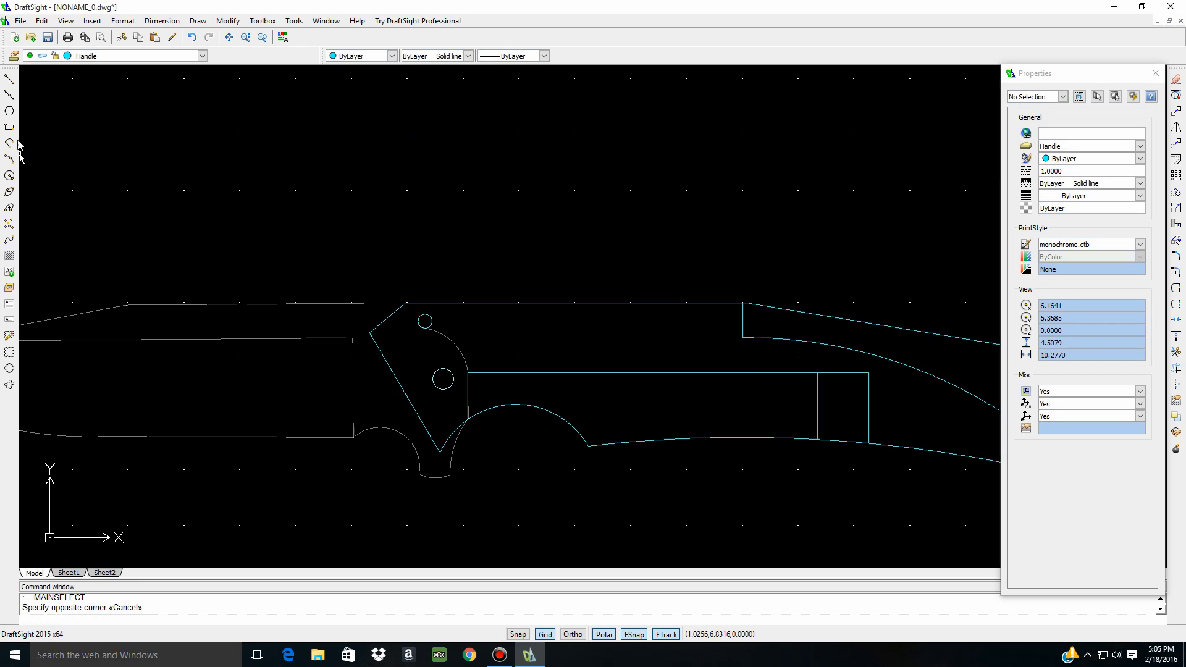
# Draw a circle about 0.38 in diameter above the knife and move it concentric with the pivot hole
pyautogui.click(9, 177)
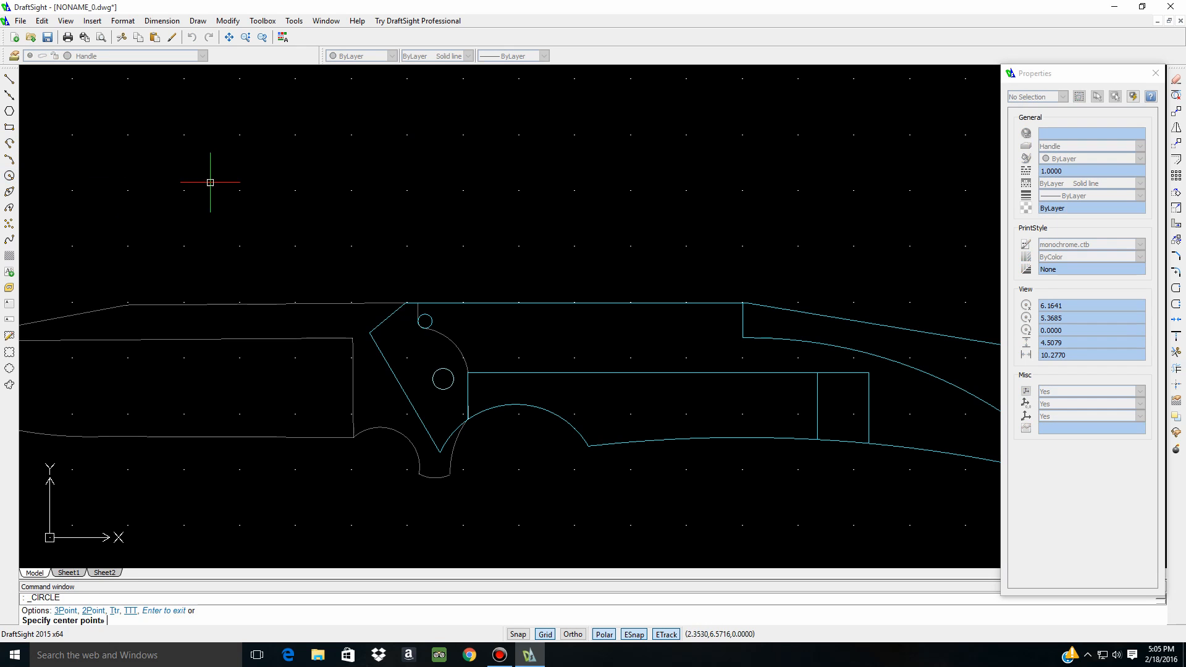
pyautogui.click(338, 183)
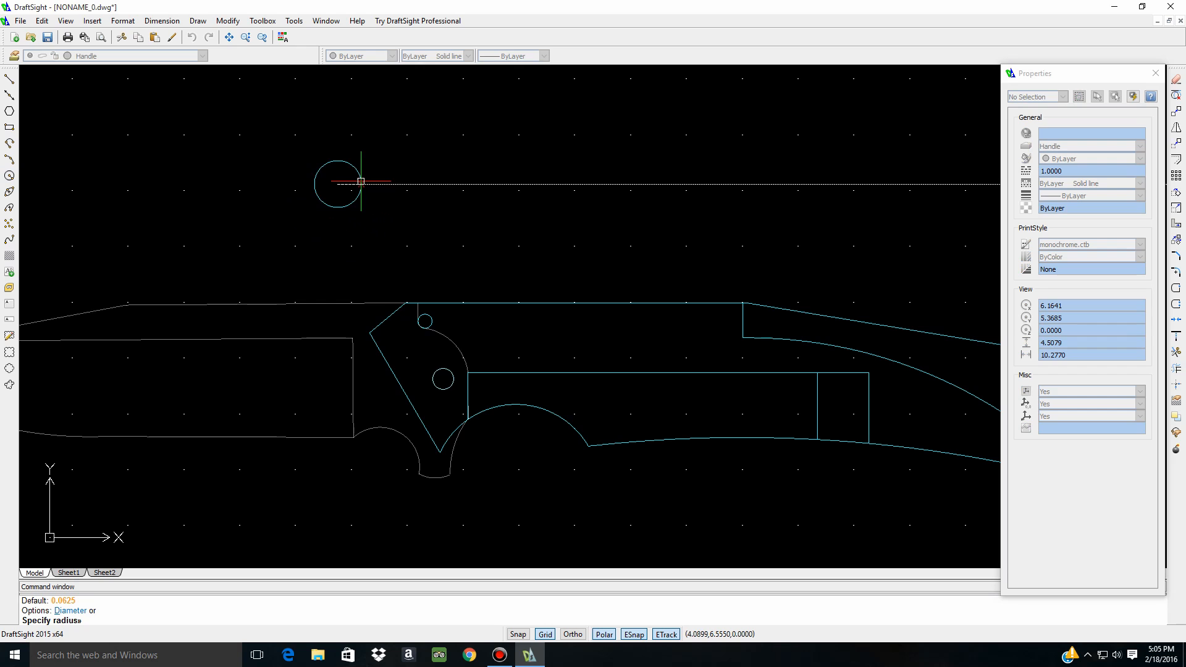
pyautogui.click(359, 185)
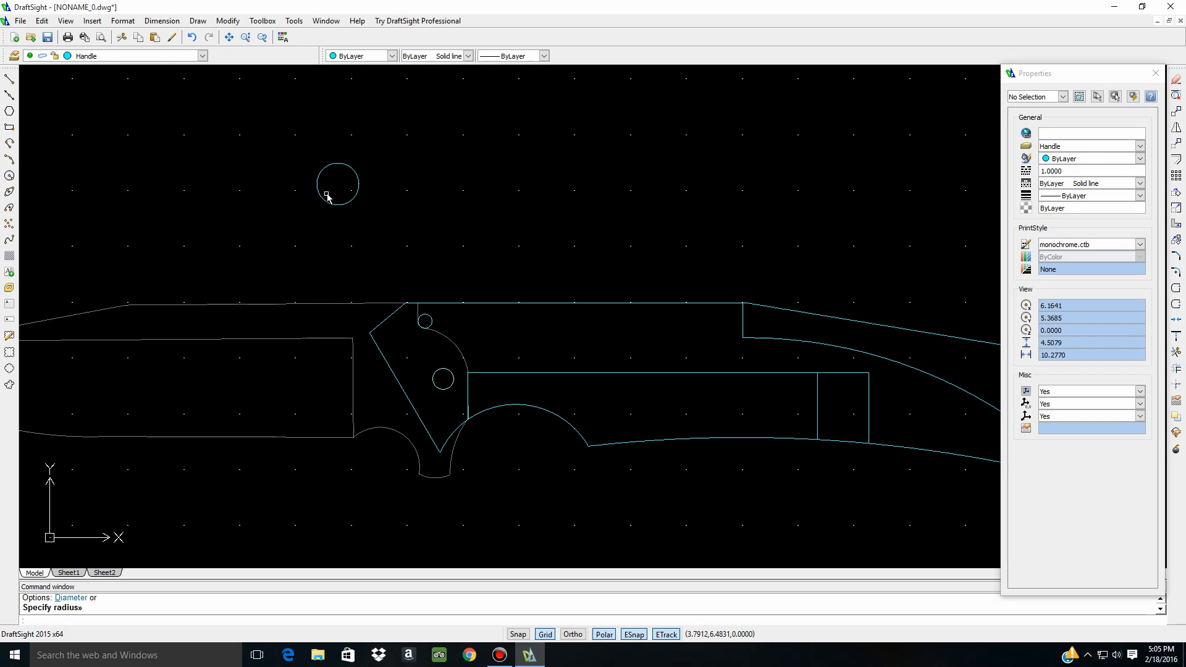
pyautogui.click(332, 198)
pyautogui.click(338, 185)
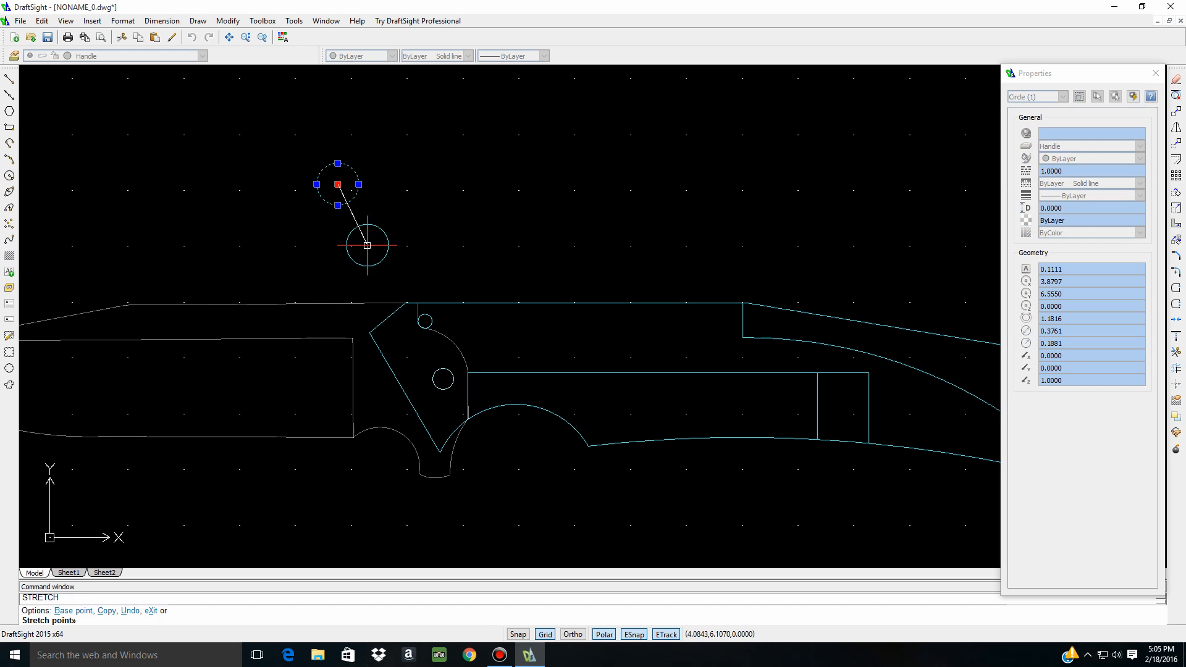
pyautogui.click(443, 379)
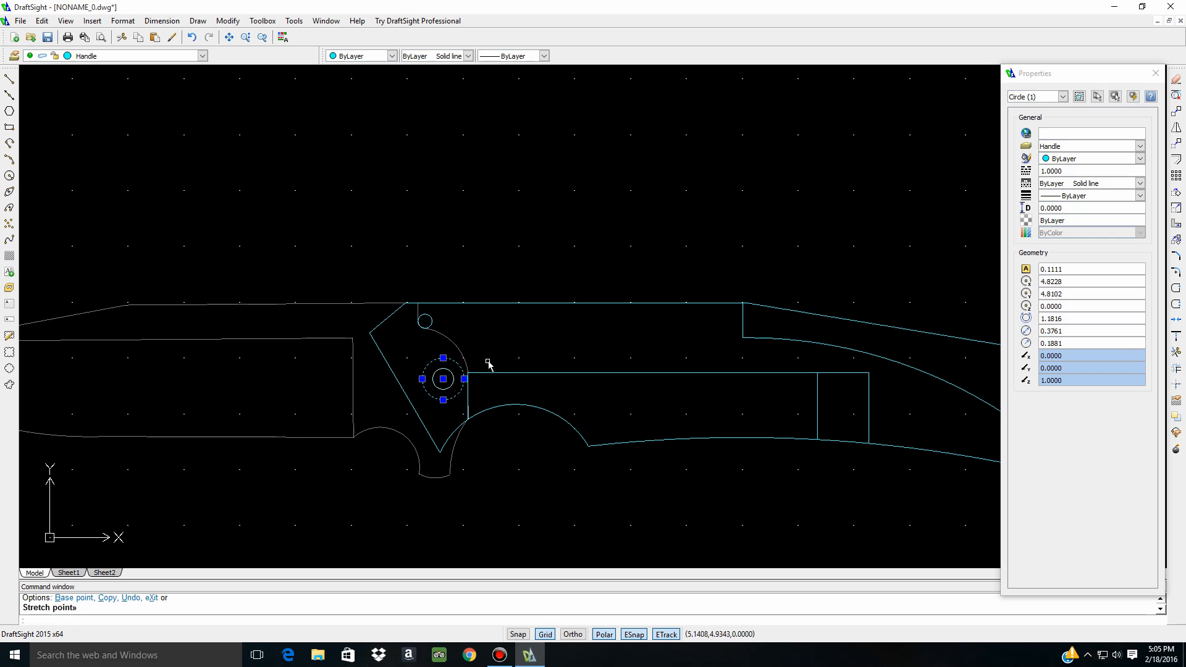
pyautogui.press('Escape')
# Draw a circle with a diameter of 0.080 in the empty area above the knife
pyautogui.scroll(-3, 516, 383)
pyautogui.scroll(6, 514, 386)
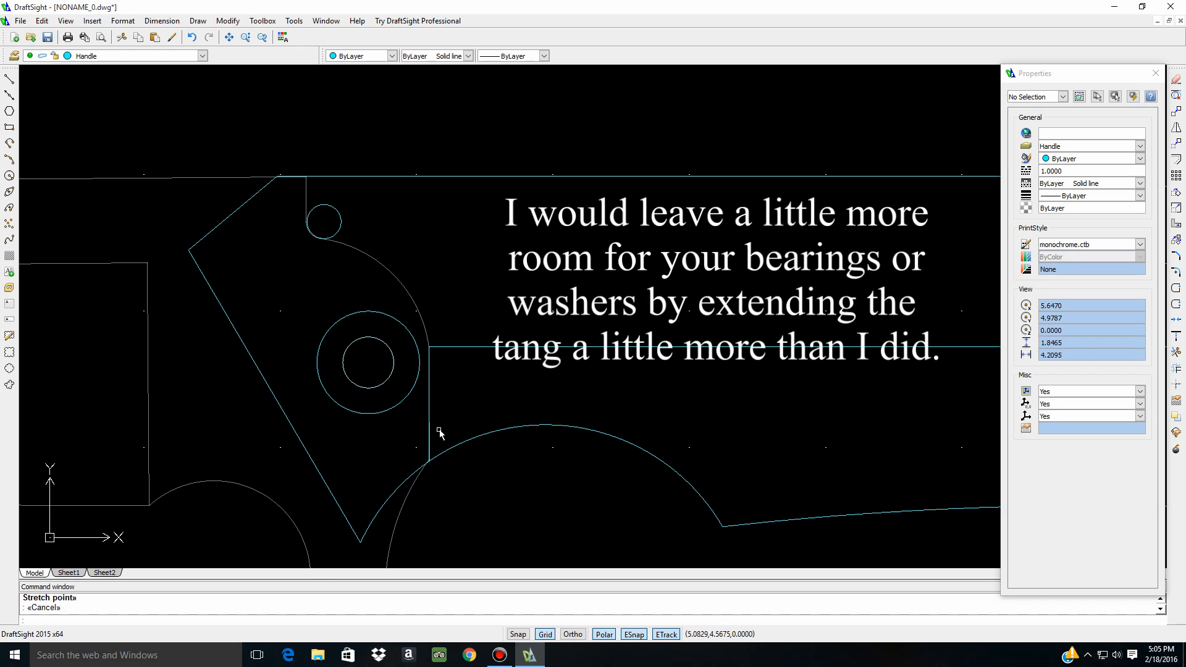
pyautogui.scroll(-4, 584, 463)
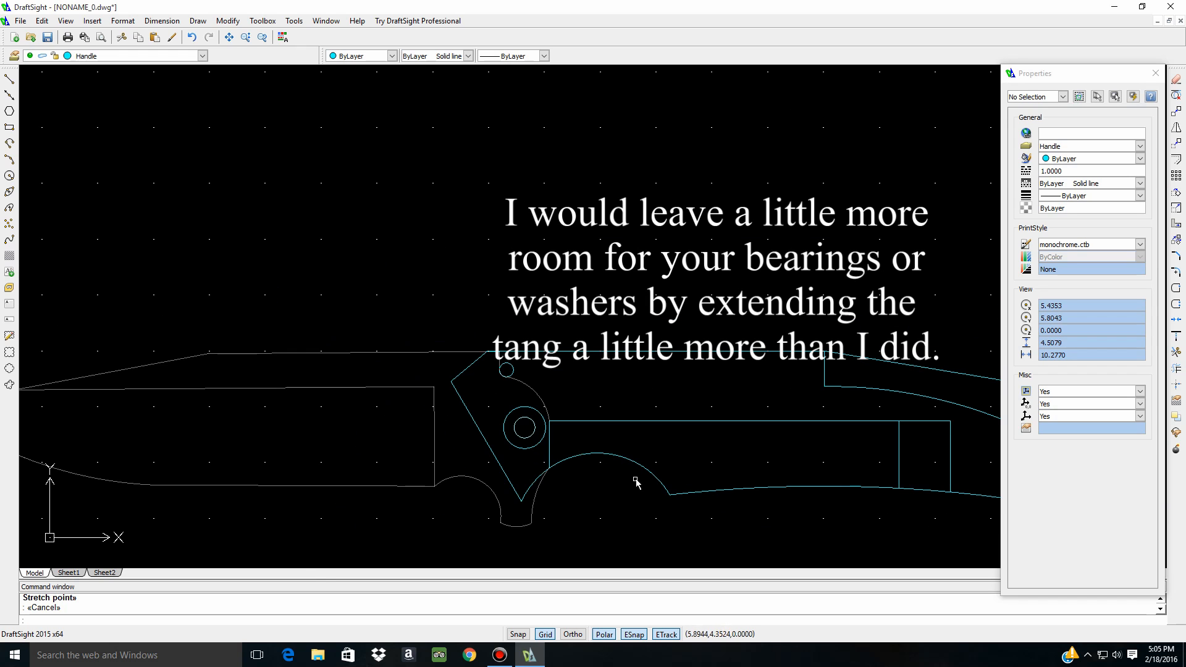
pyautogui.scroll(2, 467, 475)
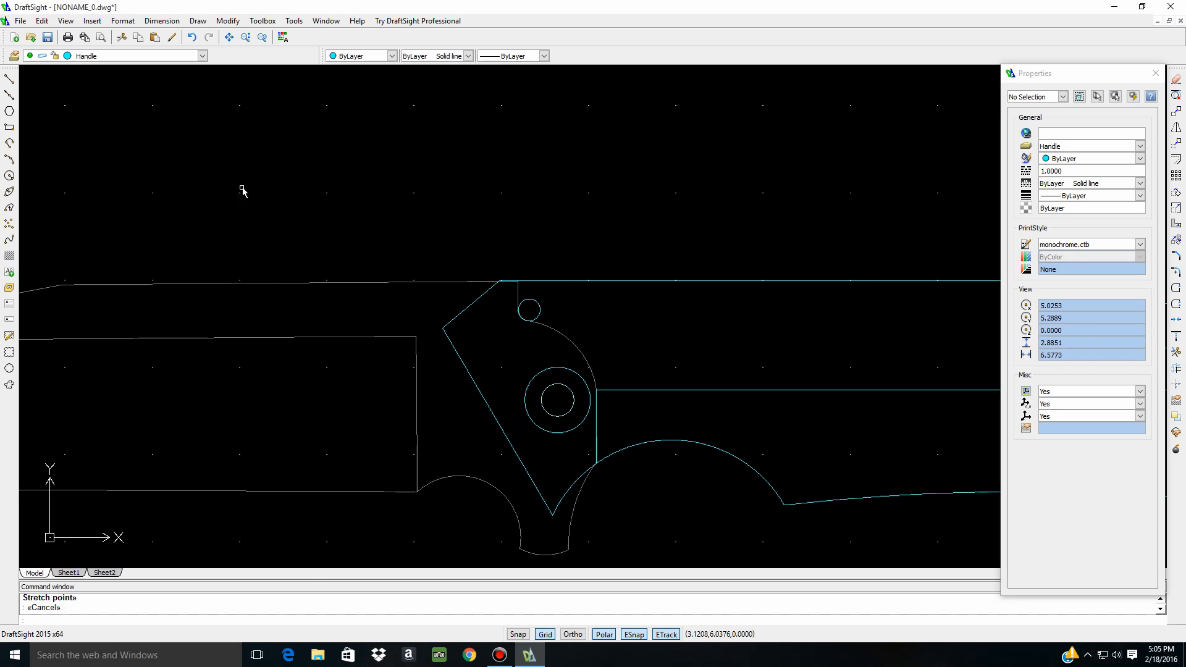
pyautogui.click(10, 176)
pyautogui.click(451, 200)
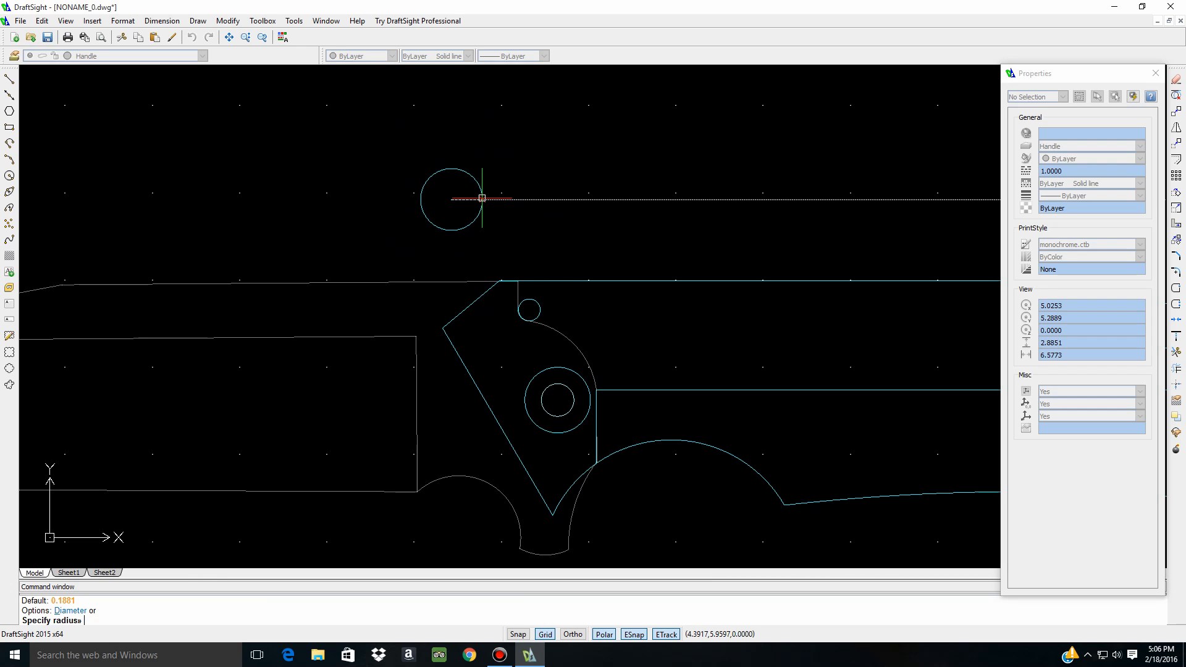
pyautogui.press('Return')
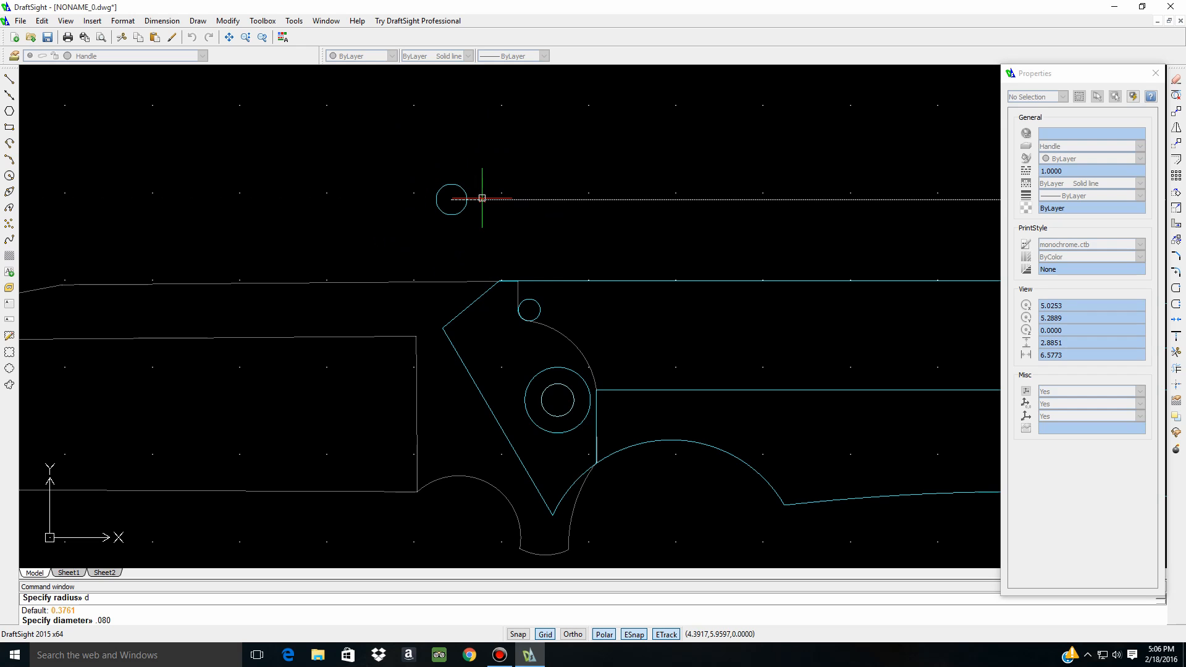
pyautogui.press('Return')
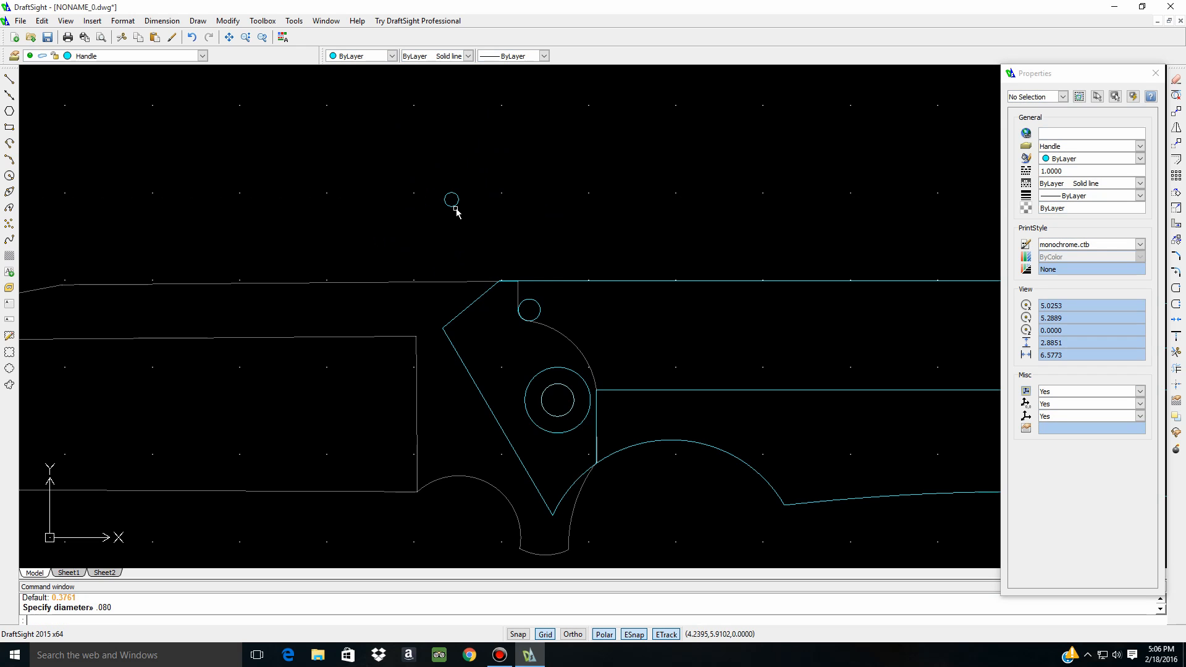
# Move the 0.080 circle onto the handle's lock bar, just behind its vertical front edge and above the finger cutout
pyautogui.click(457, 204)
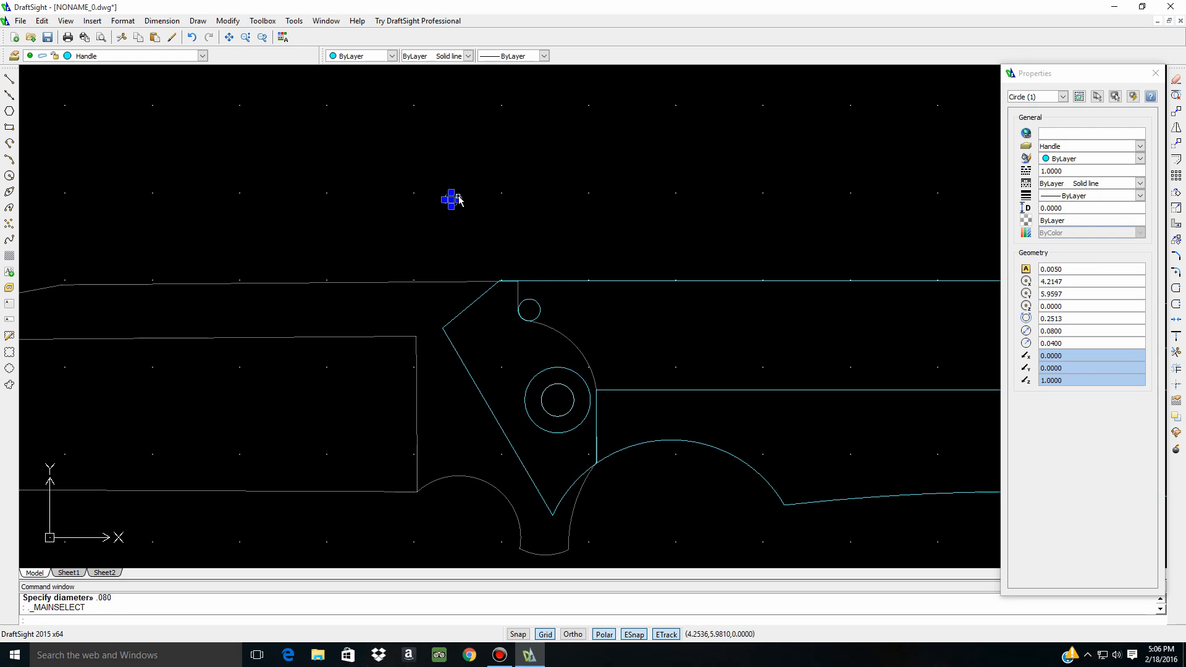
pyautogui.click(452, 201)
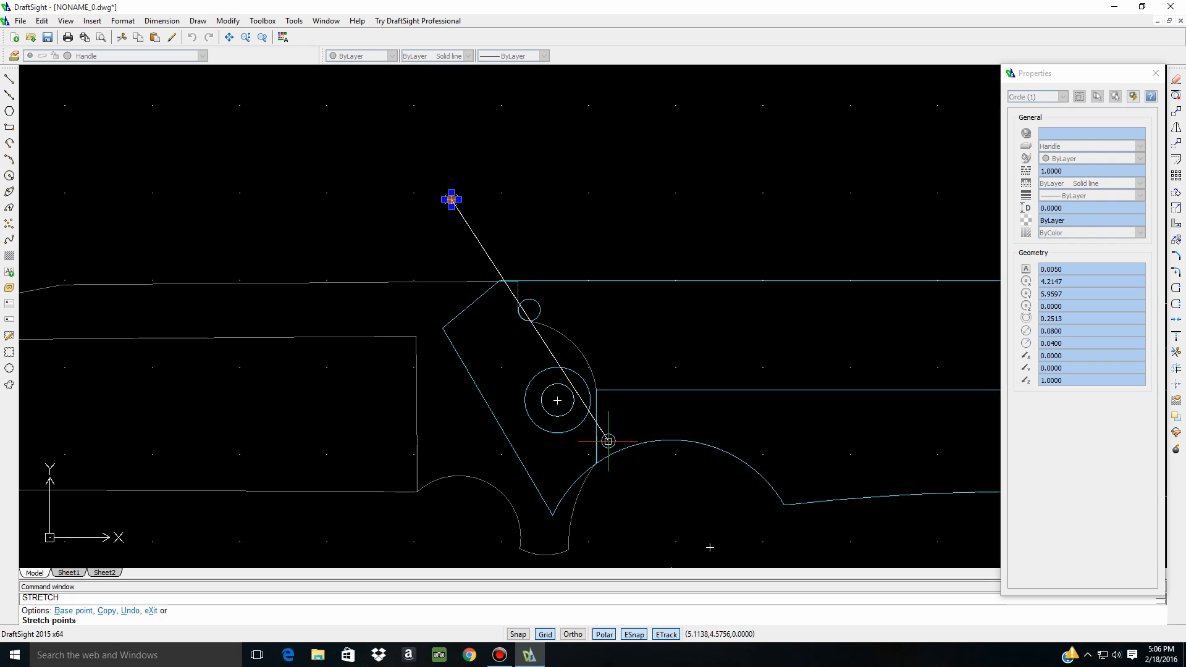
pyautogui.click(607, 441)
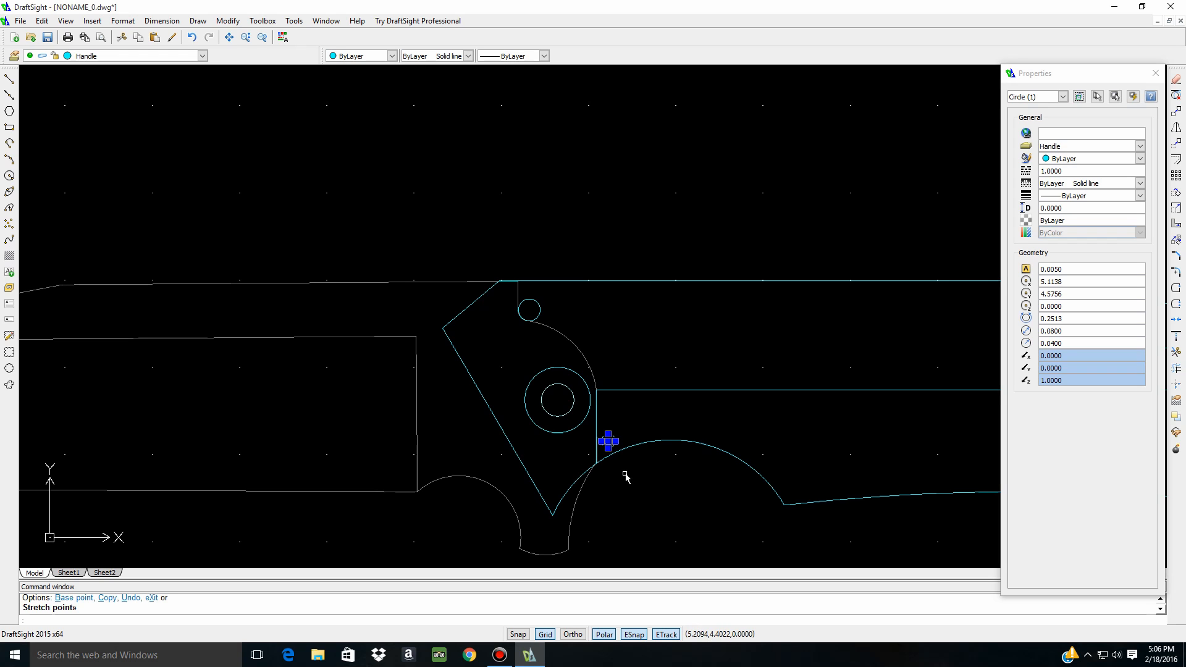
pyautogui.press('Escape')
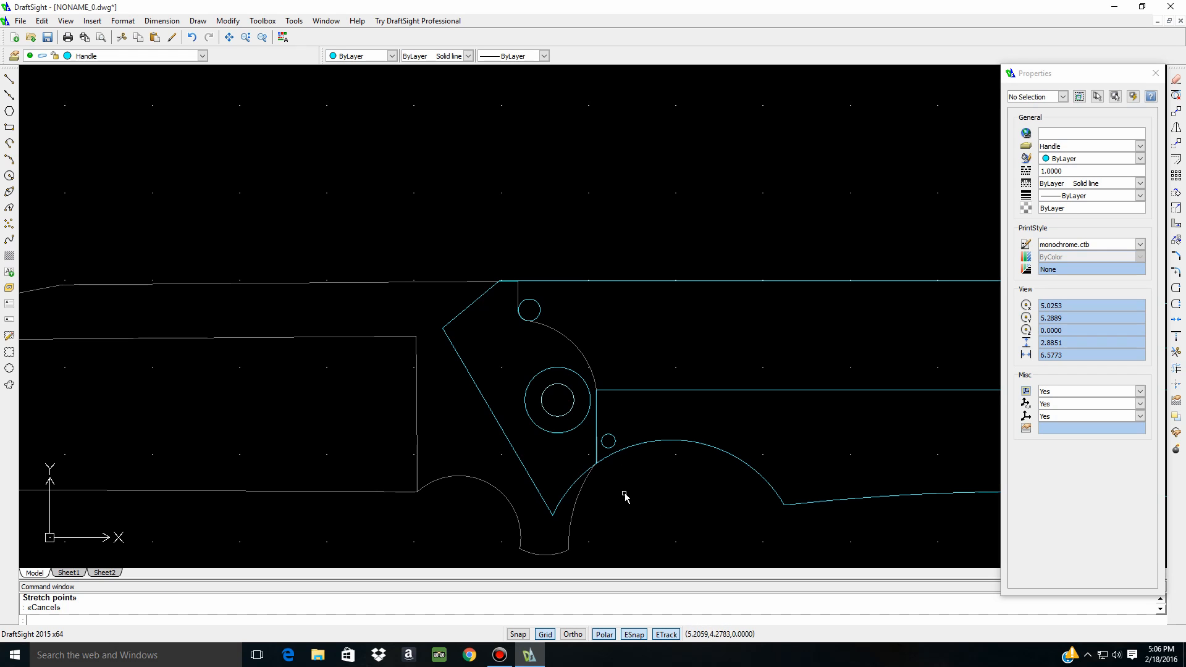
# Lock the Handle layer, unlock the Blade layer and make Blade the current layer
pyautogui.scroll(2, 627, 491)
pyautogui.scroll(-1, 575, 385)
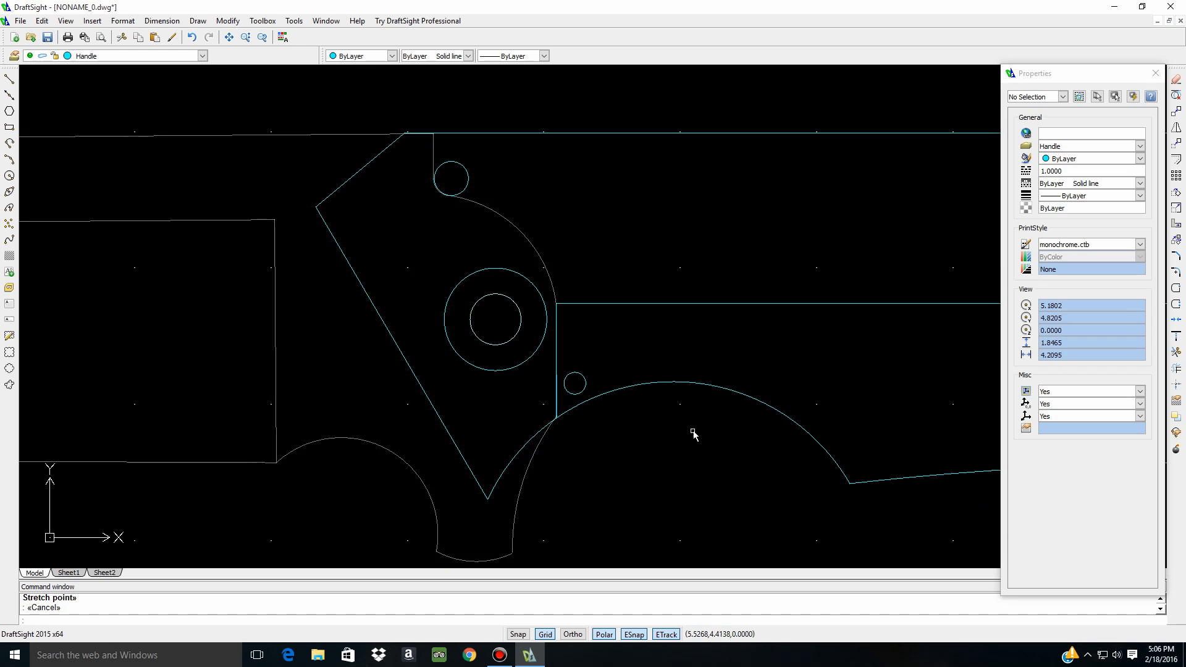
pyautogui.scroll(-3, 694, 434)
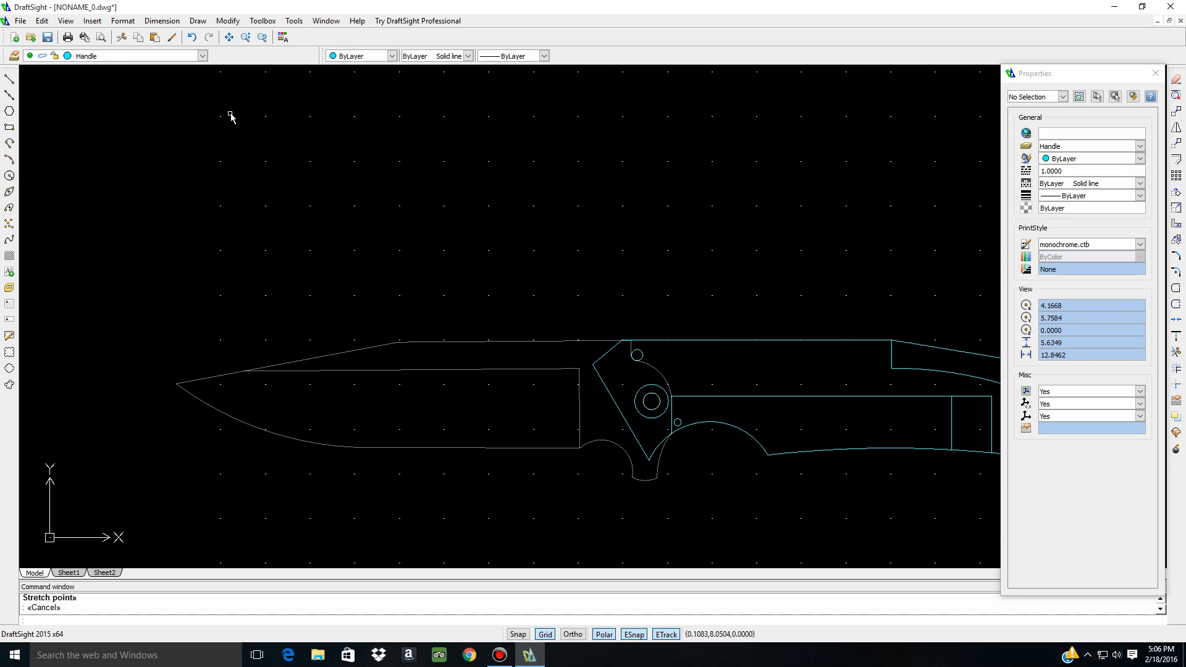
pyautogui.press('Escape')
pyautogui.click(202, 56)
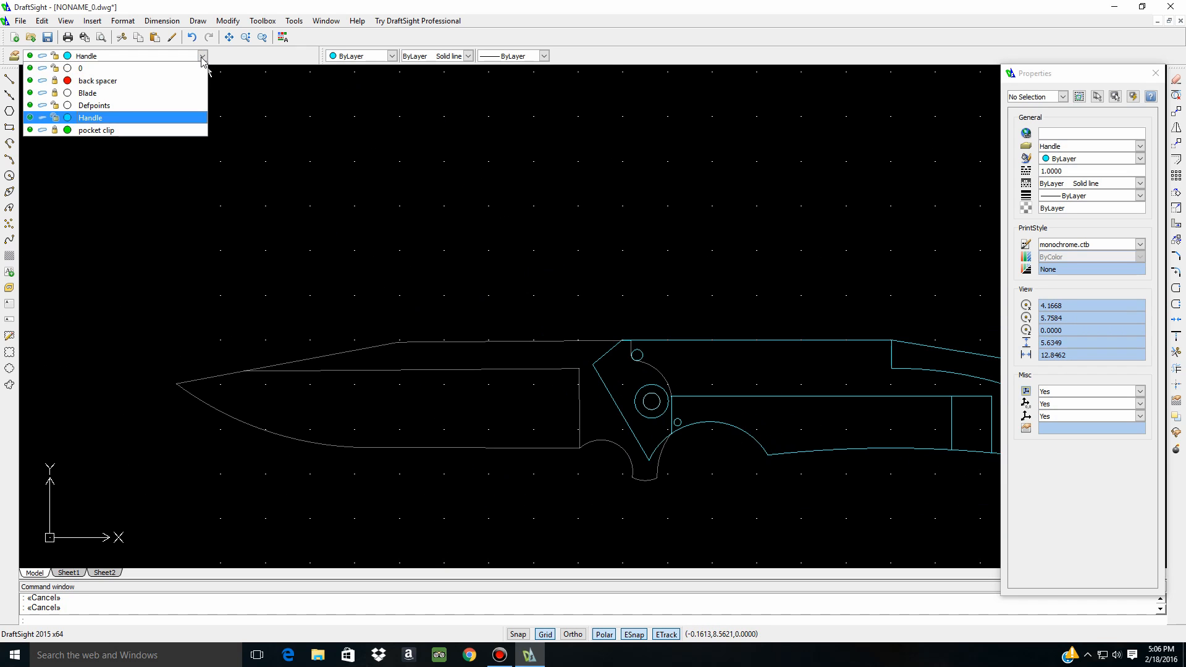
pyautogui.click(54, 118)
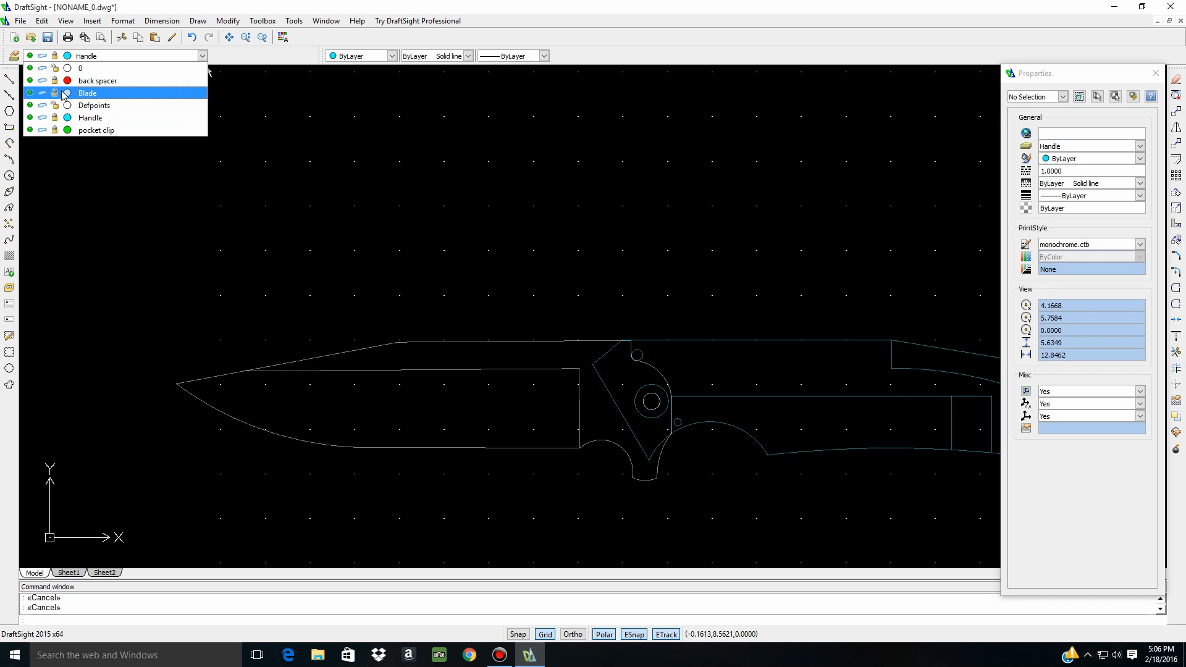
pyautogui.click(55, 93)
pyautogui.click(86, 93)
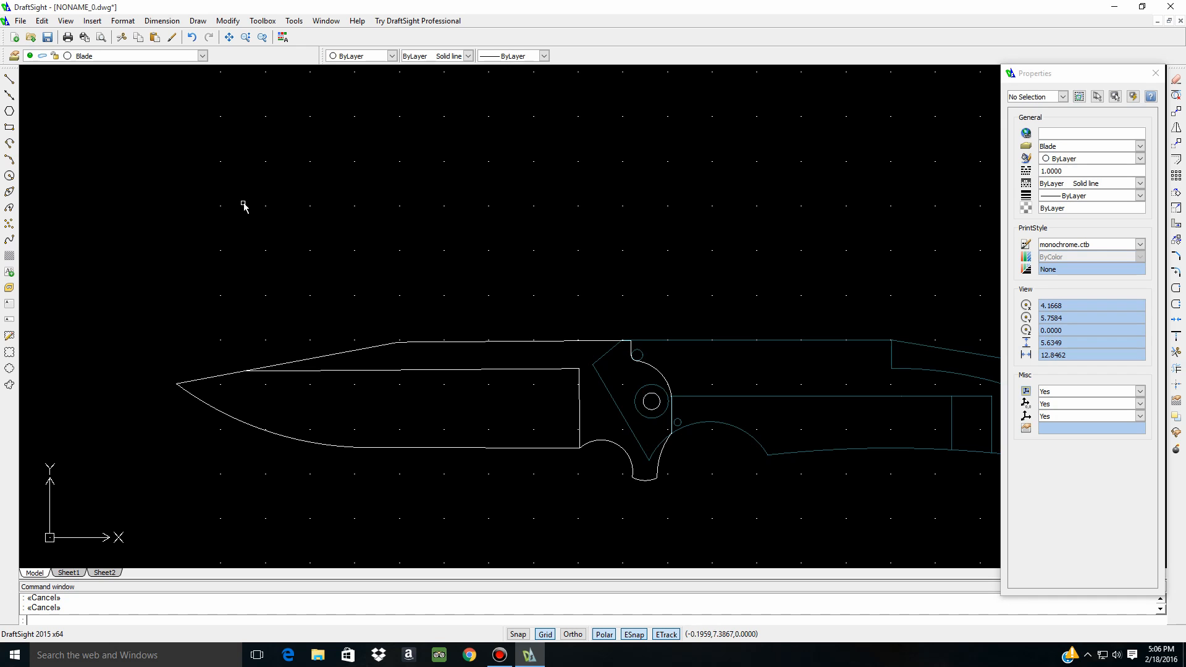
# Rotate the whole blade around its pivot hole's centre into the closed position, with the tang against the stop pin
pyautogui.click(123, 275)
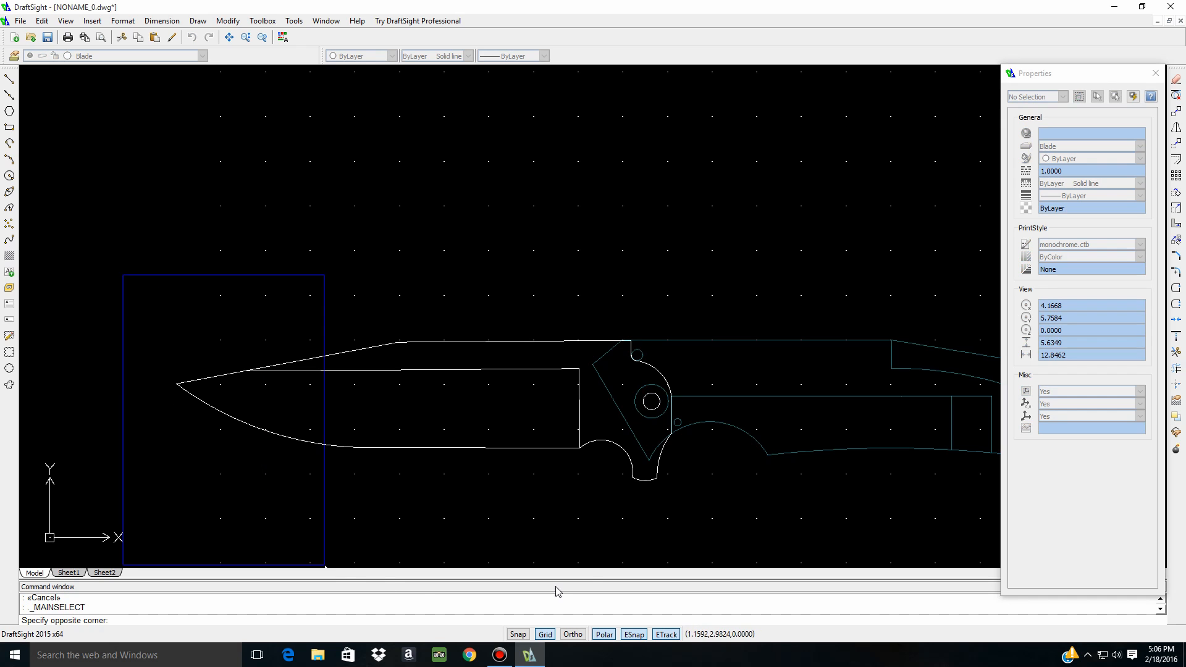
pyautogui.click(741, 513)
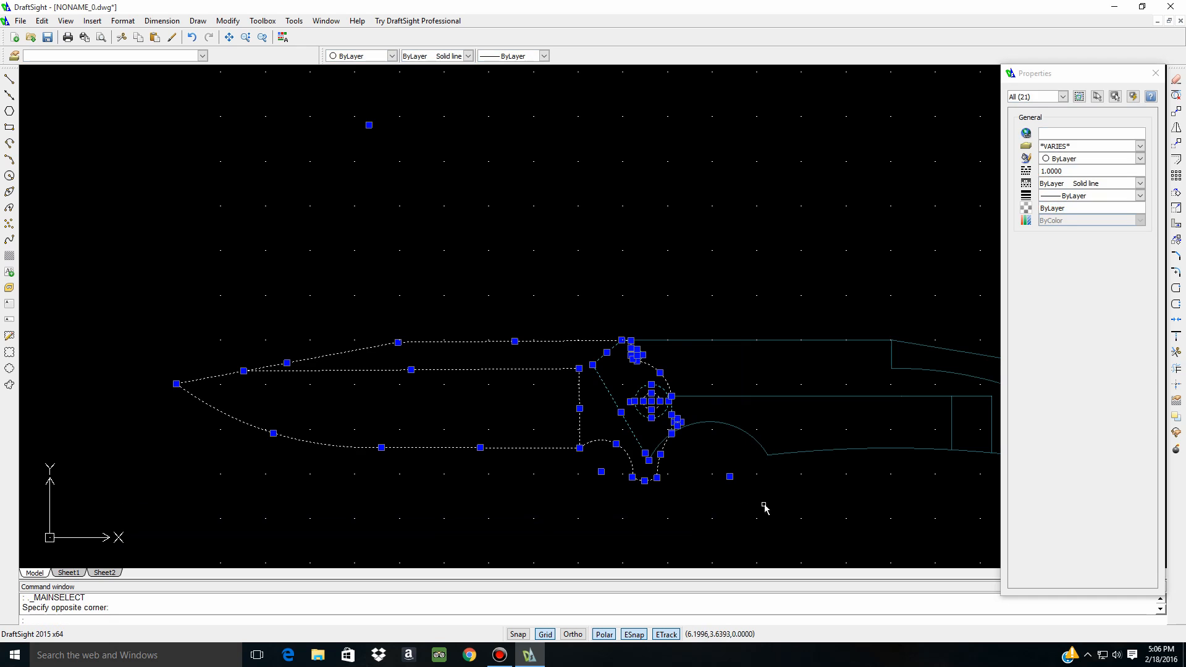
pyautogui.click(1176, 196)
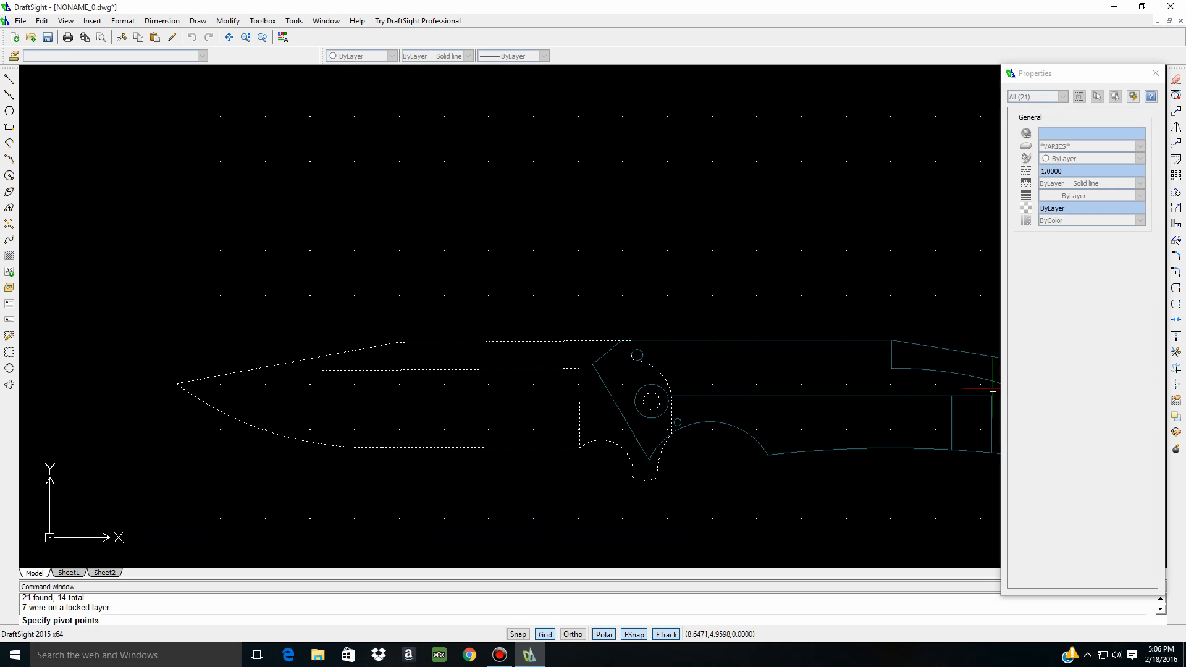
pyautogui.click(650, 402)
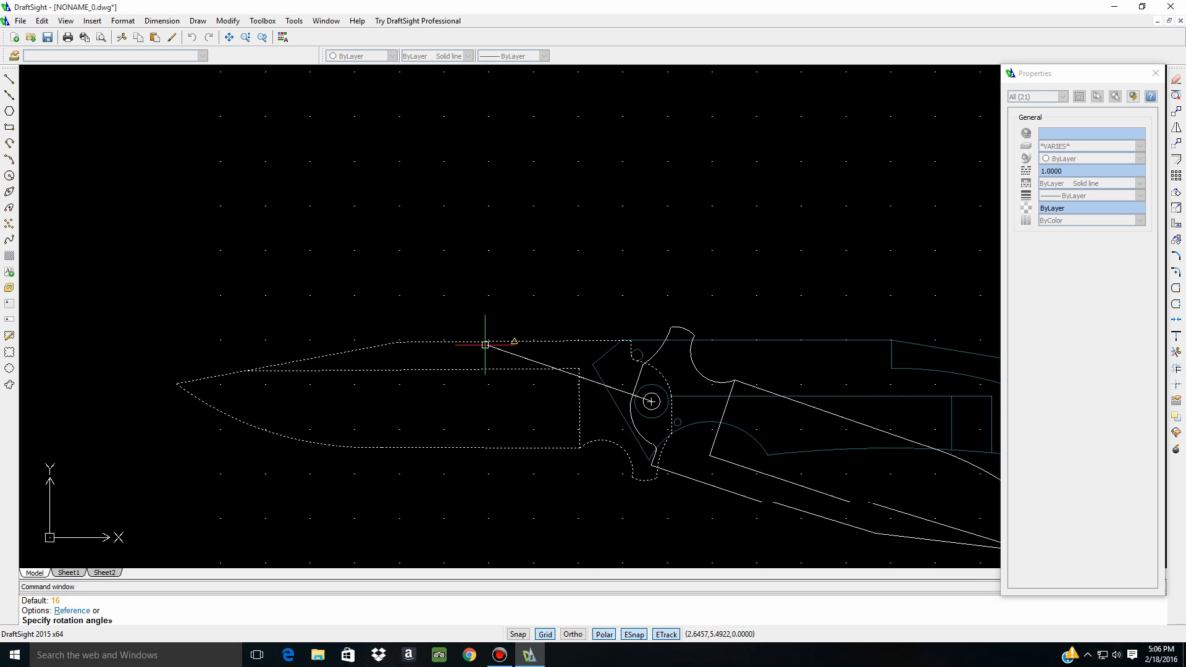
pyautogui.scroll(4, 638, 374)
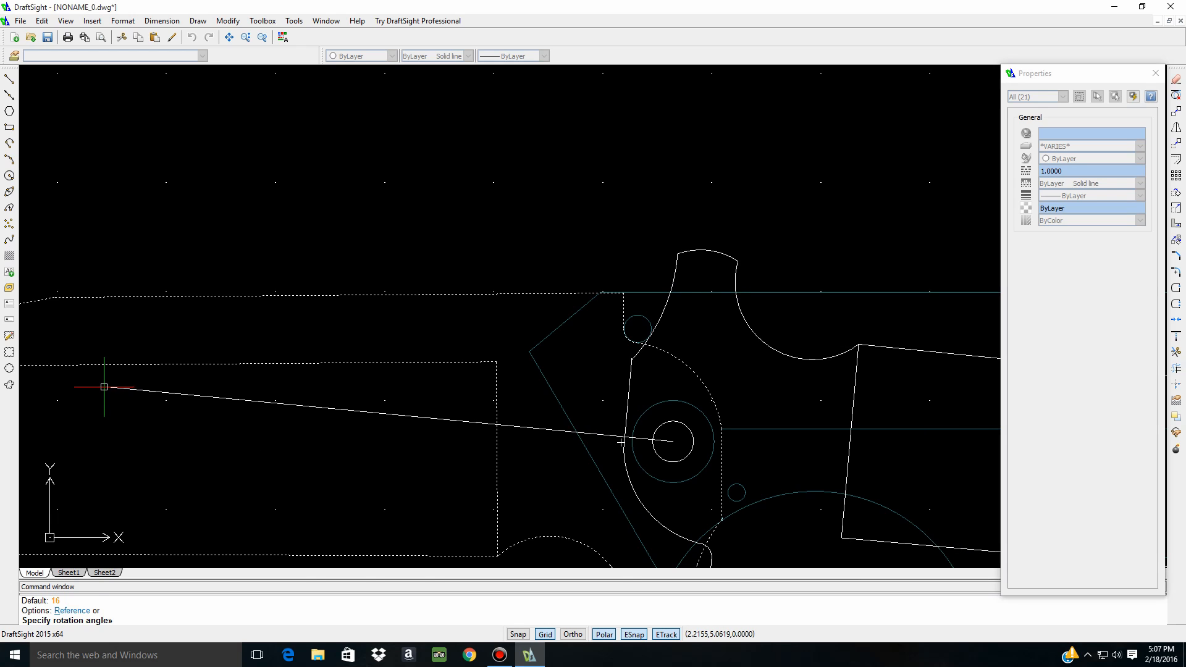
pyautogui.click(104, 385)
# Draw a circle with a diameter of 0.080 on the Blade layer, in the empty area above the knife
pyautogui.scroll(-5, 337, 424)
pyautogui.scroll(4, 497, 457)
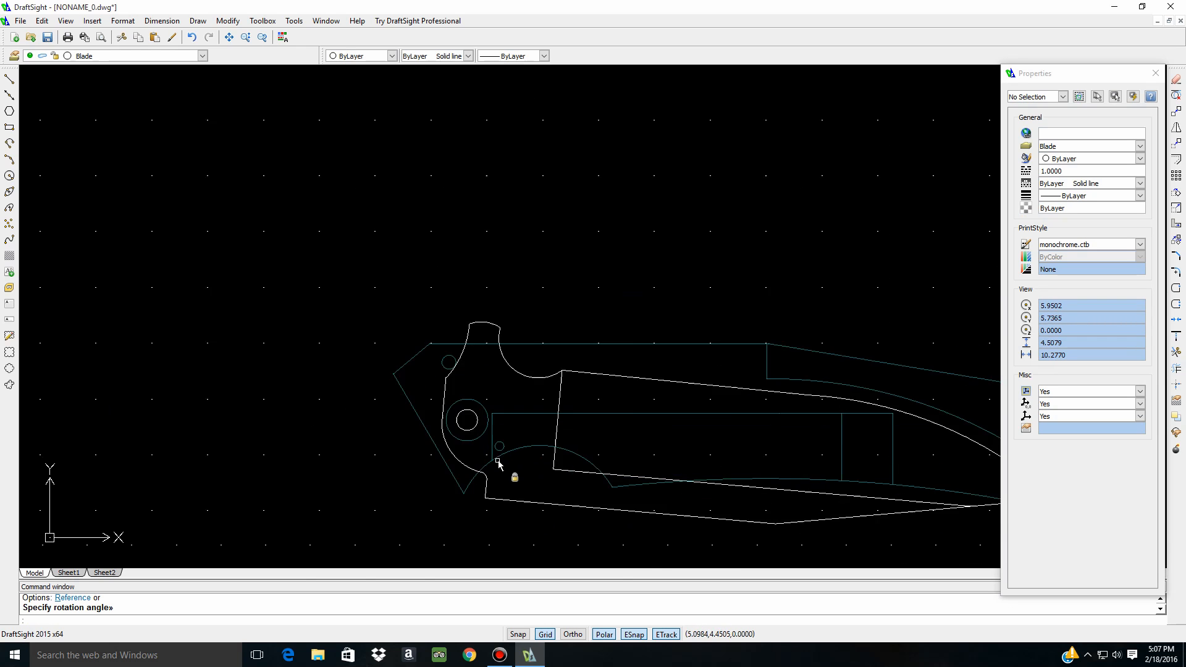
pyautogui.click(9, 175)
pyautogui.click(304, 173)
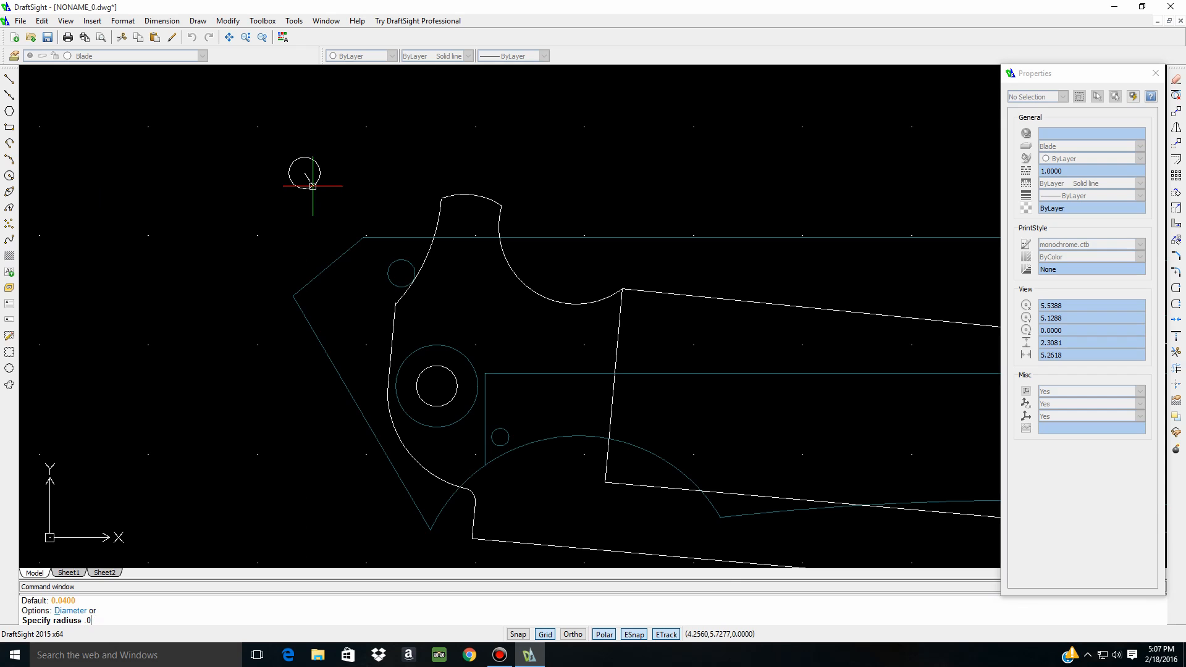
pyautogui.write('d')
pyautogui.press('Return')
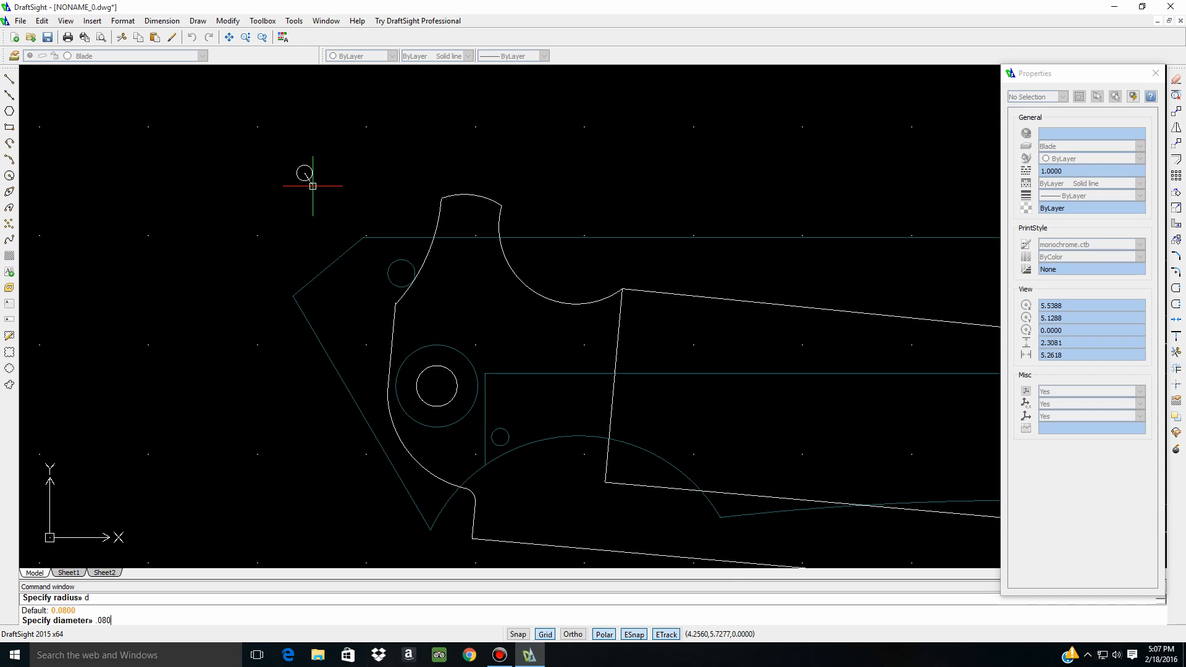
pyautogui.press('Return')
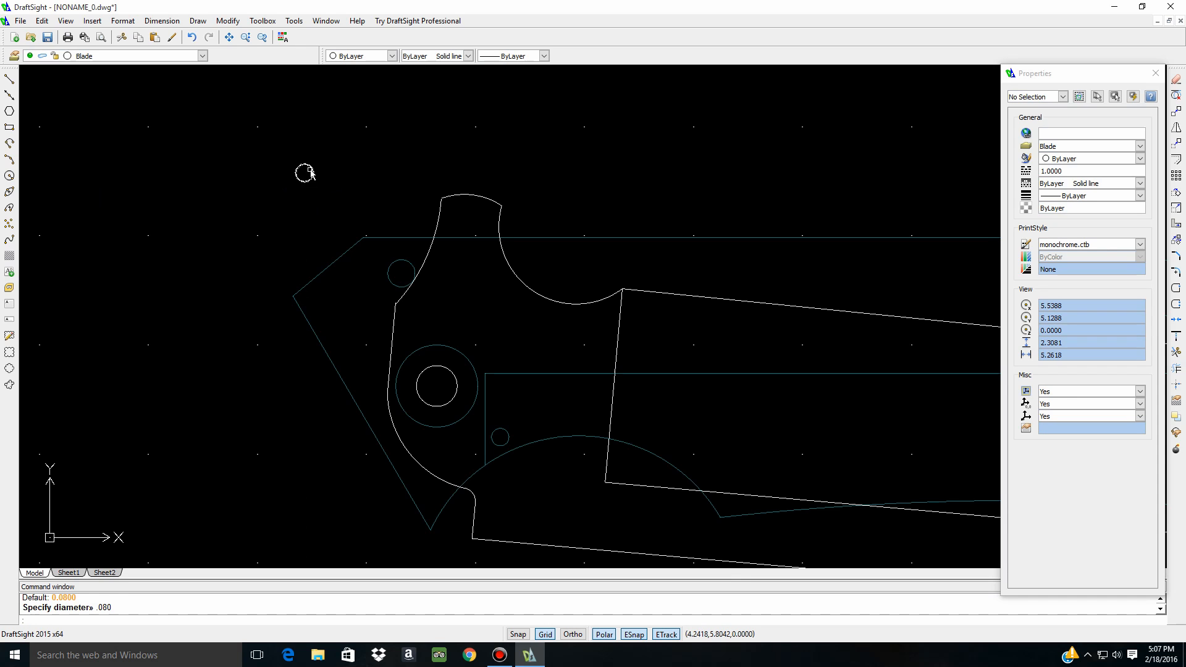
# Move the new blade circle onto the centre of the small circle on the handle's lock bar
pyautogui.click(302, 176)
pyautogui.click(303, 173)
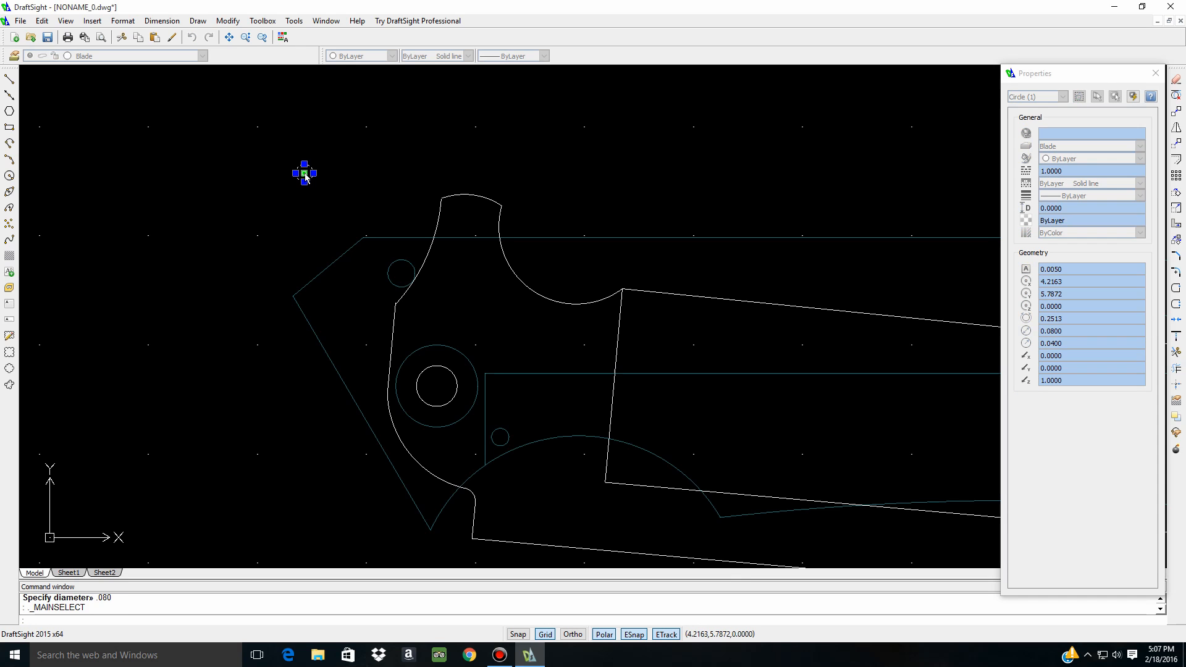
pyautogui.click(500, 437)
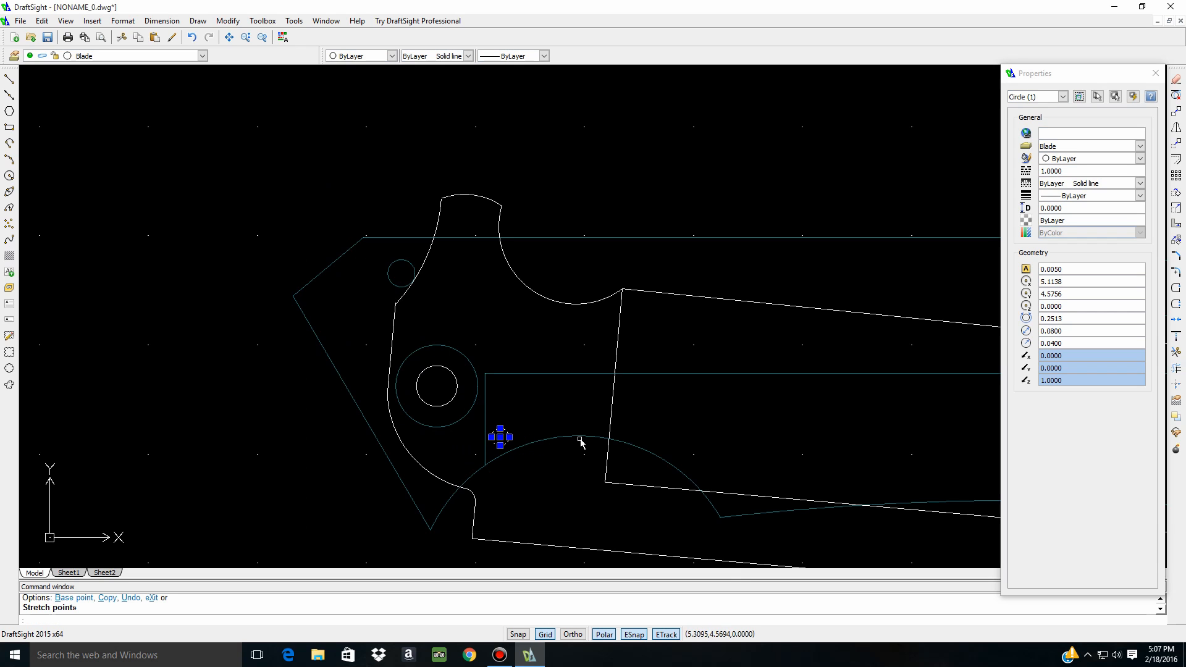
pyautogui.press('Escape')
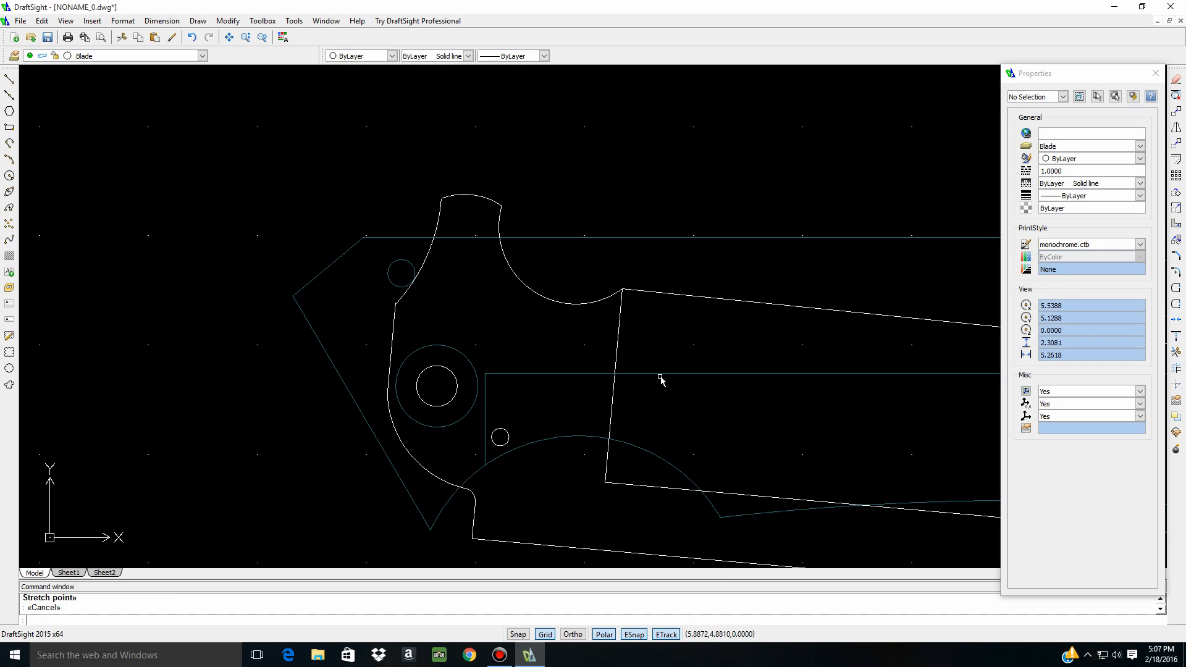
# Rotate the whole blade around its pivot hole's centre into the open position, with the tang's notch against the stop pin
pyautogui.scroll(-3, 411, 434)
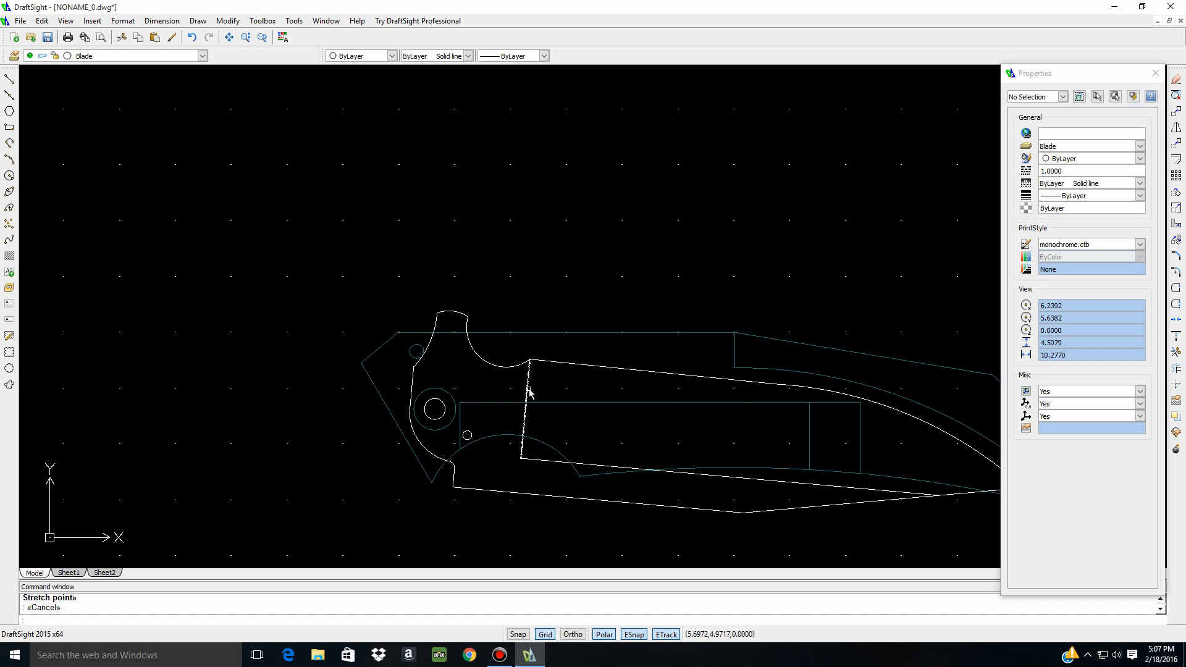
pyautogui.scroll(-3, 238, 388)
pyautogui.scroll(1, 318, 378)
pyautogui.scroll(4, 389, 434)
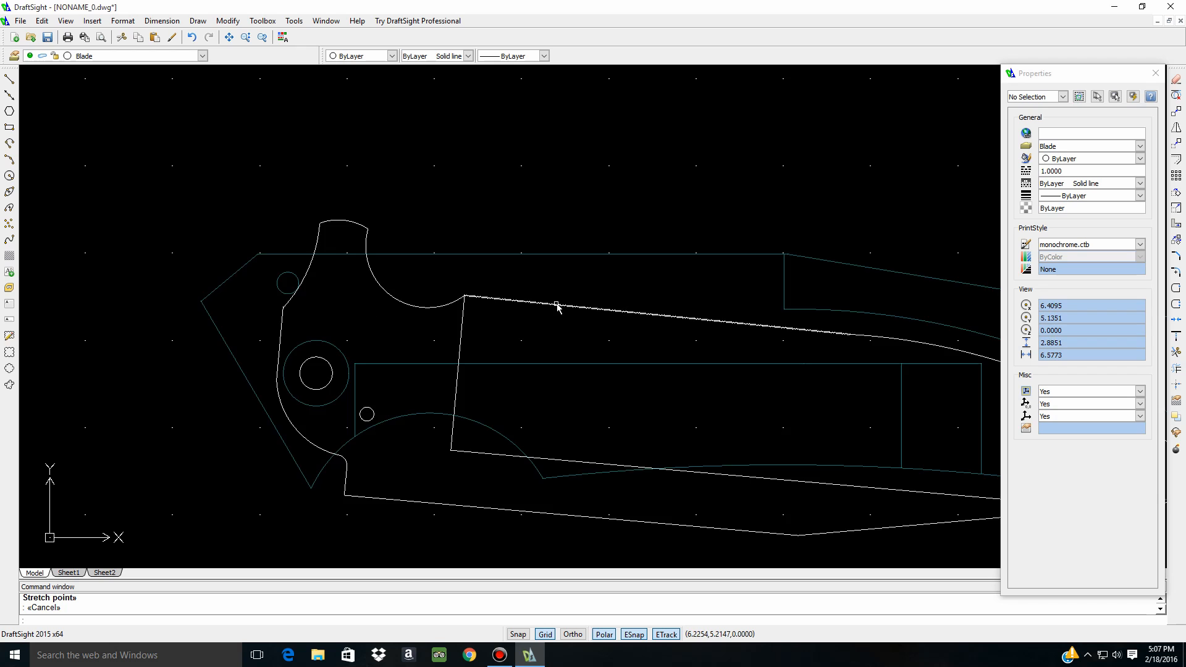
pyautogui.scroll(-4, 502, 312)
pyautogui.click(367, 222)
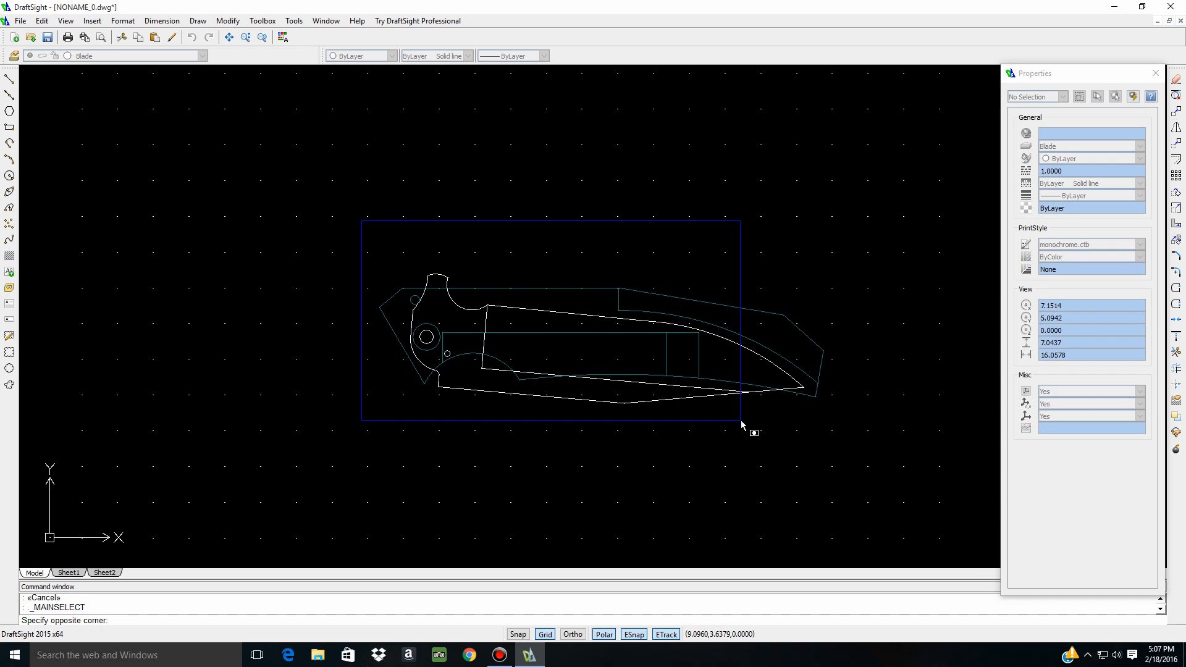
pyautogui.click(846, 443)
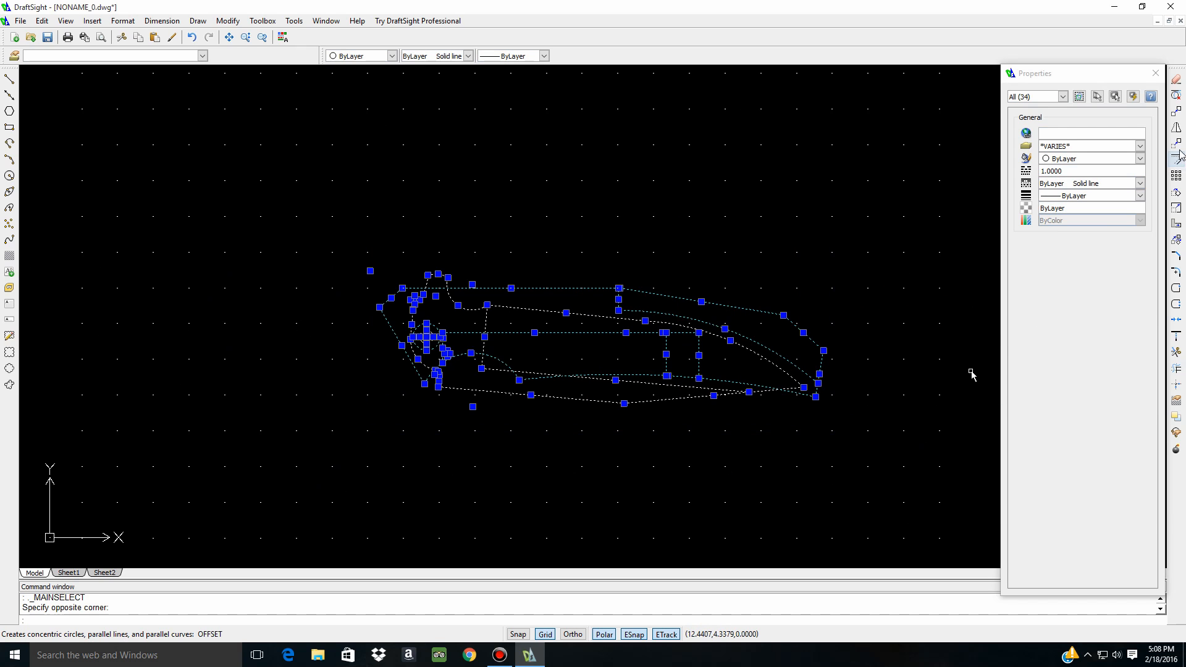
pyautogui.click(1176, 194)
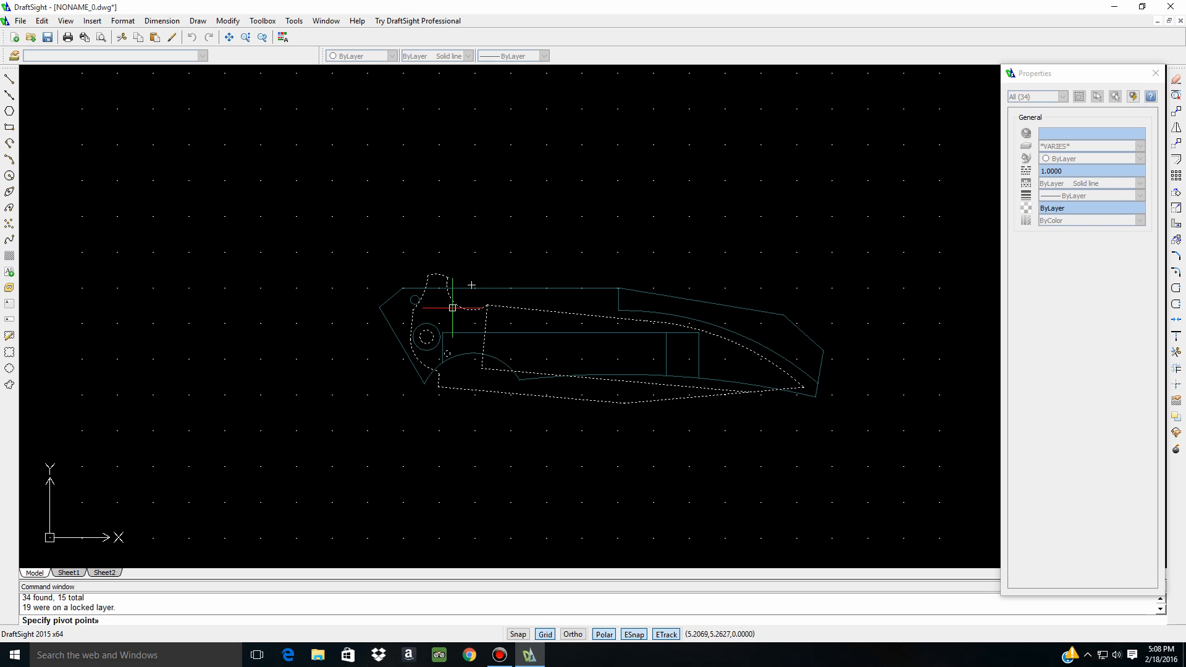
pyautogui.click(427, 337)
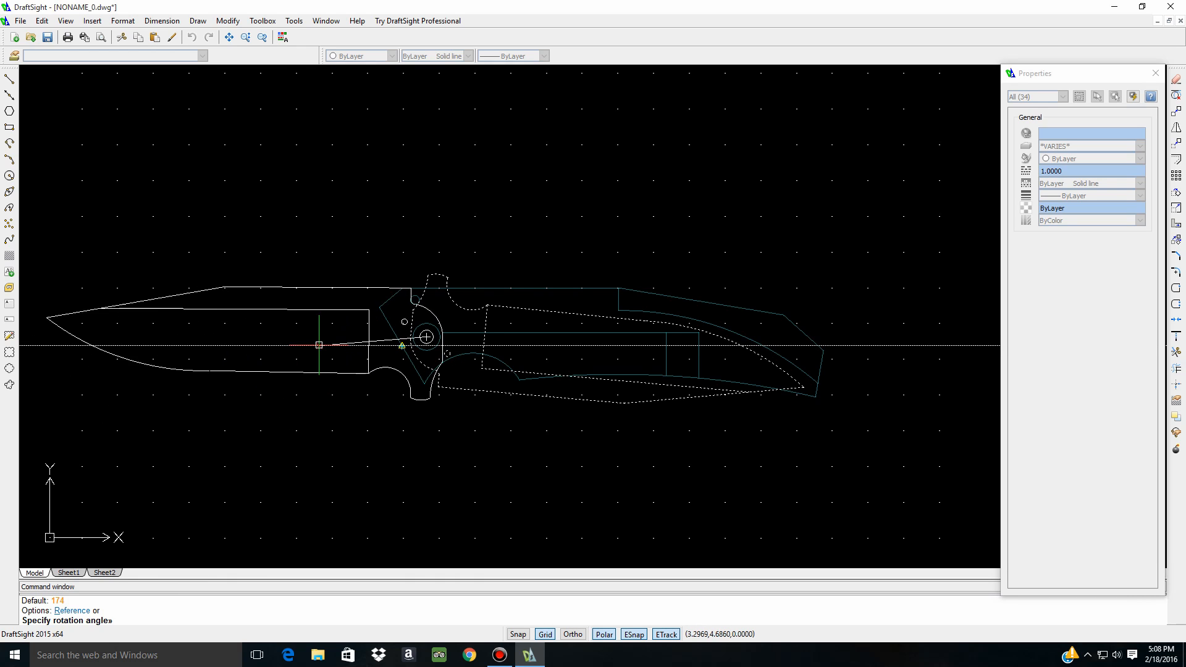
pyautogui.scroll(2, 327, 343)
pyautogui.scroll(3, 330, 342)
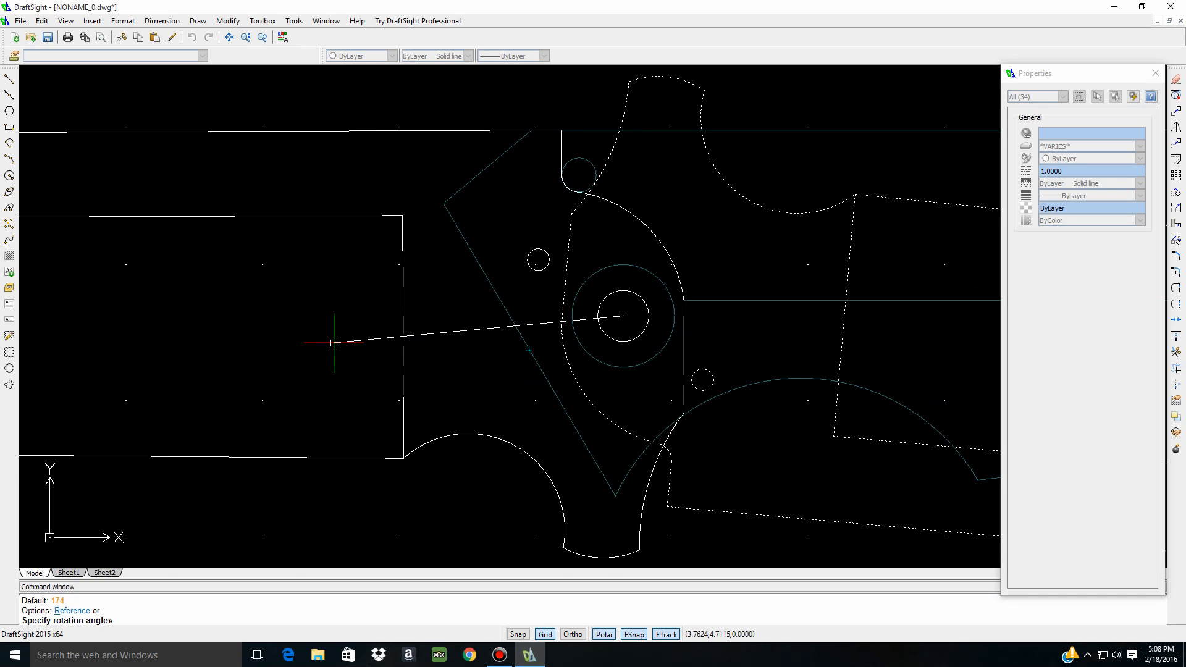
pyautogui.click(334, 343)
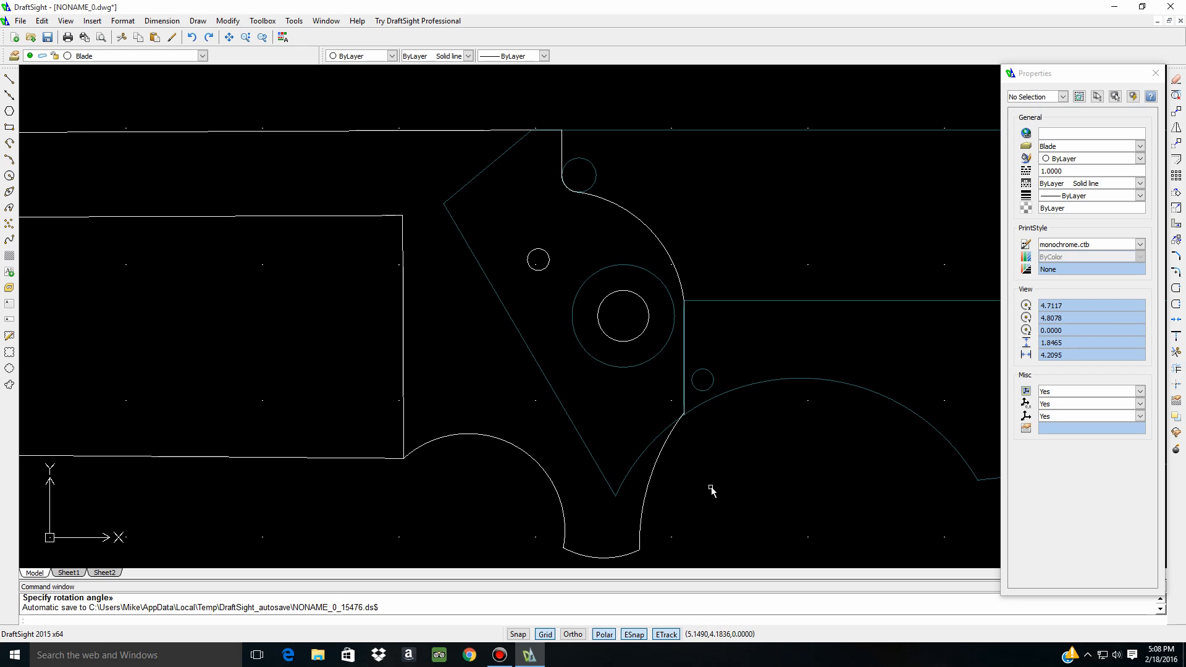
pyautogui.press('Escape')
# Lock the Blade layer, unlock the Handle layer and make Handle the current layer
pyautogui.scroll(-5, 593, 408)
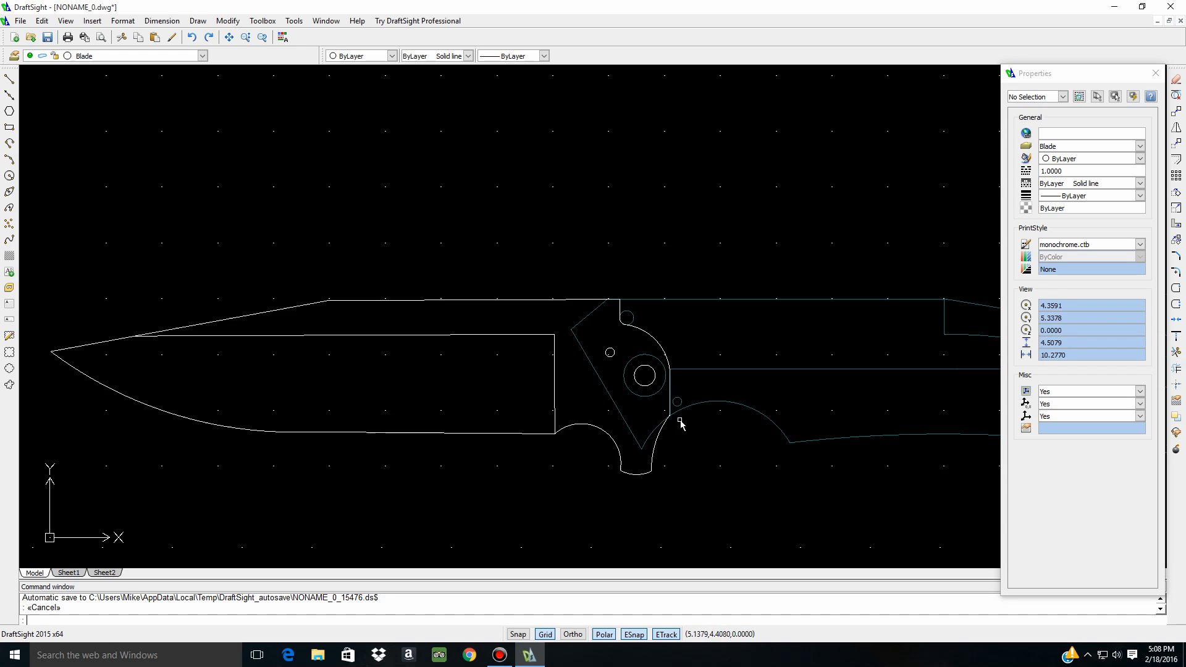
pyautogui.click(203, 56)
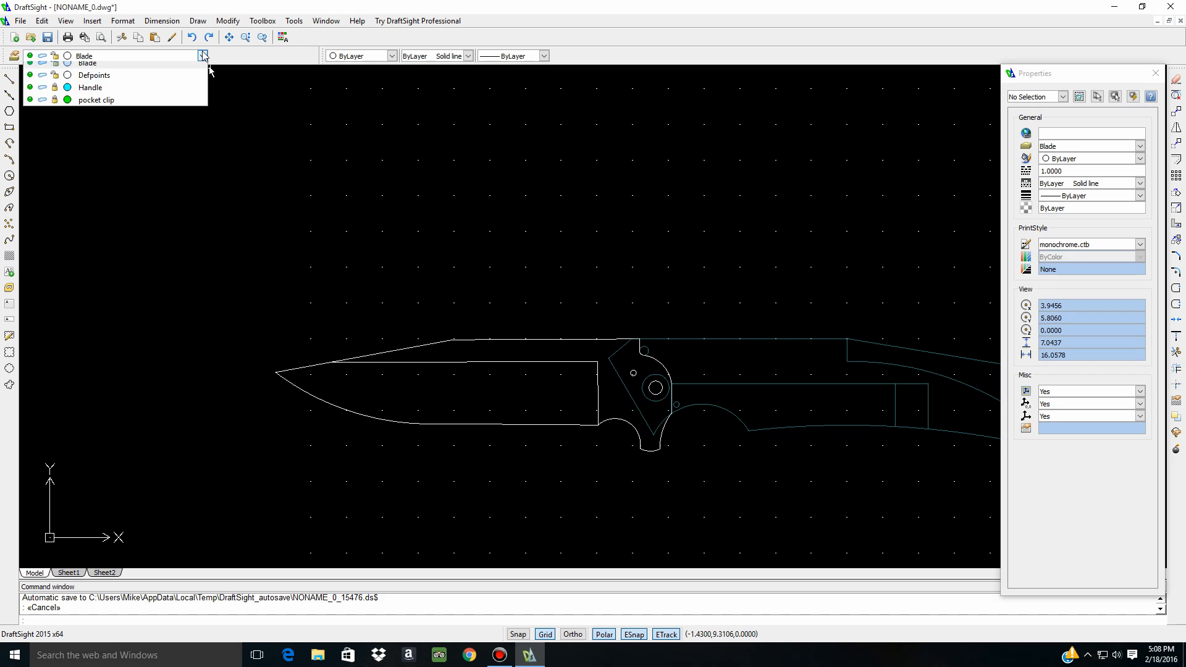
pyautogui.click(55, 93)
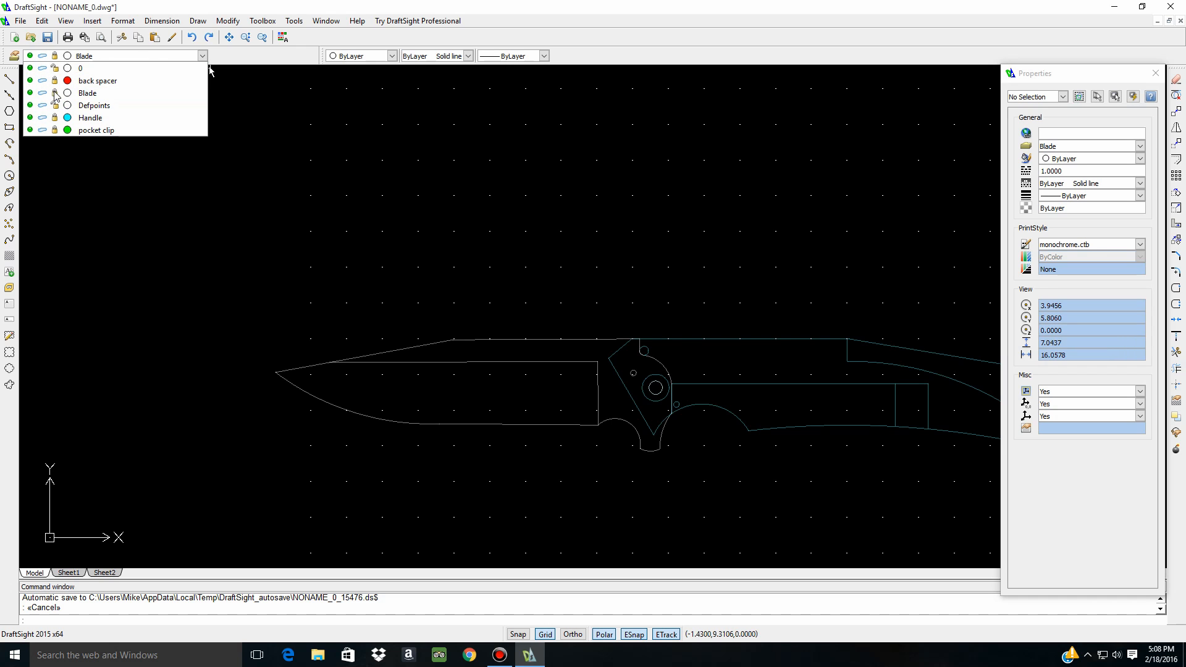
pyautogui.click(54, 118)
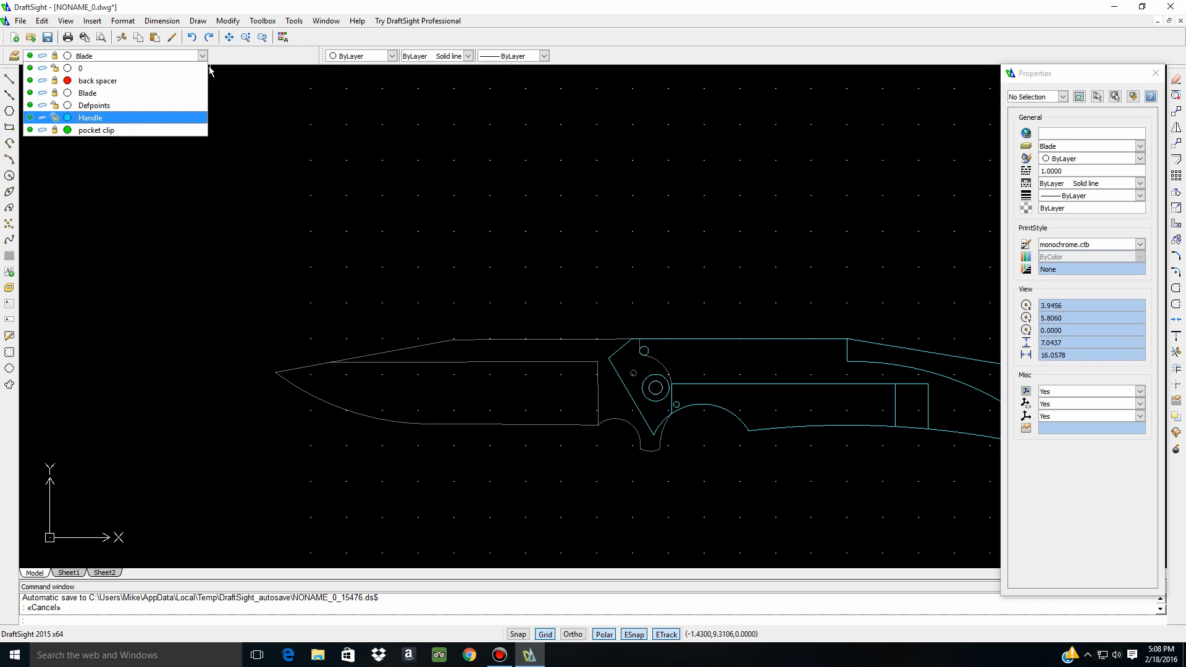
pyautogui.click(209, 68)
# Try to stretch the handle's lower front corner, shared by the slanted line and the finger-groove arc, onto the blade's edge below the pivot
pyautogui.scroll(4, 671, 369)
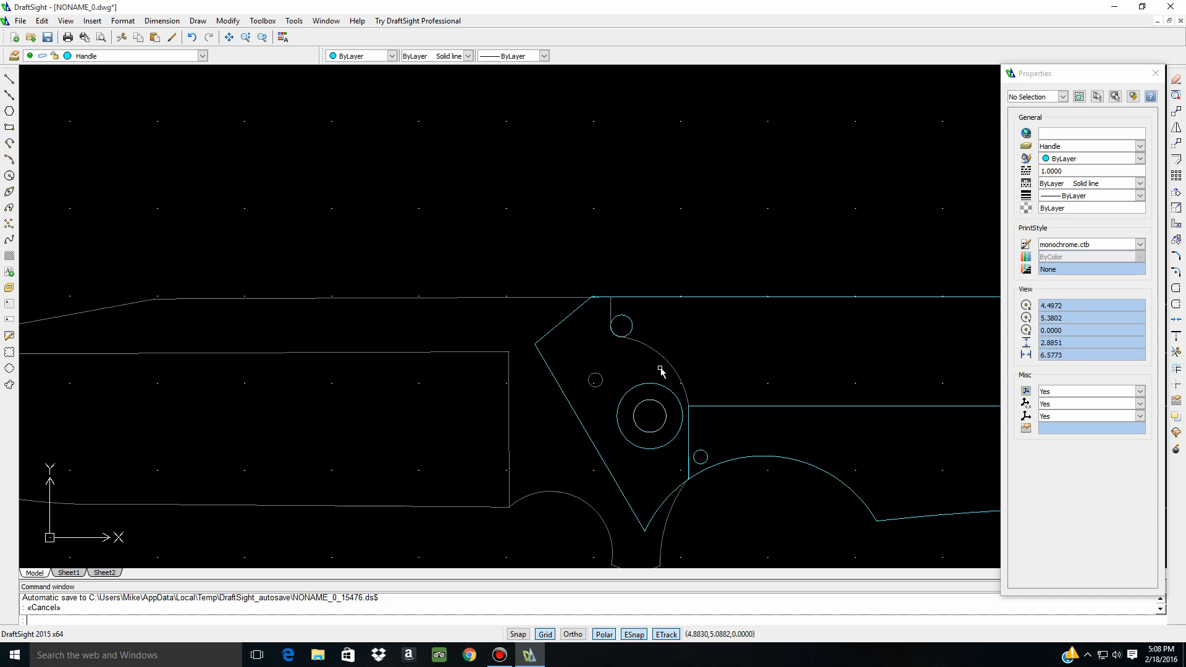
pyautogui.click(551, 373)
pyautogui.click(542, 340)
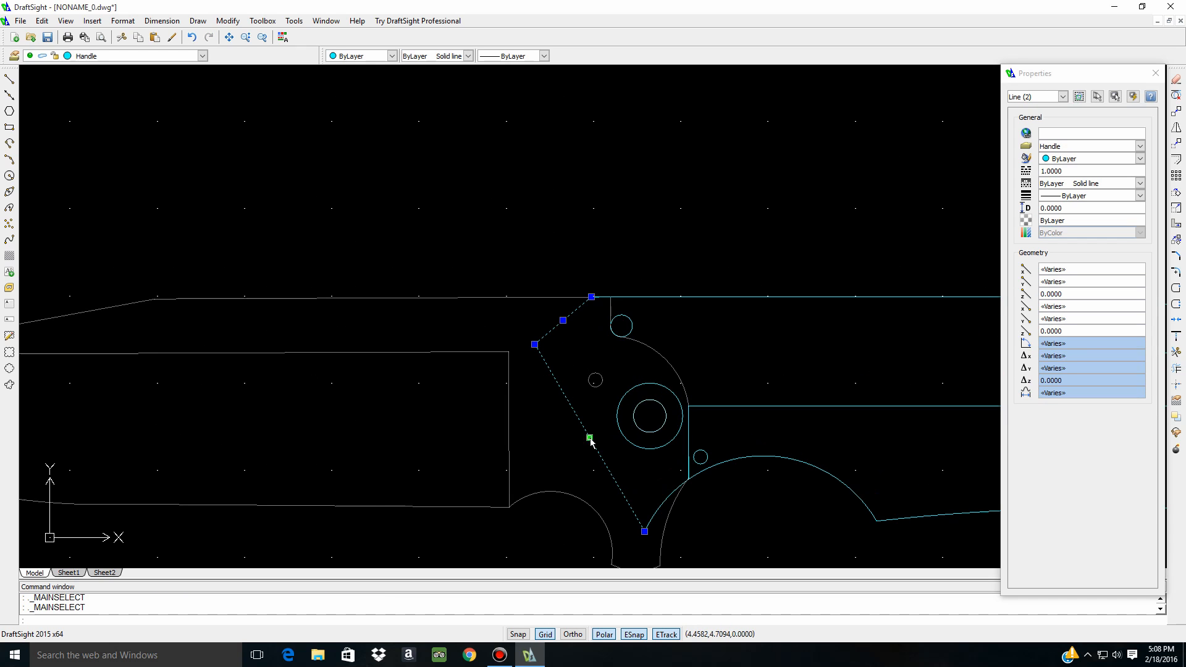
pyautogui.click(654, 522)
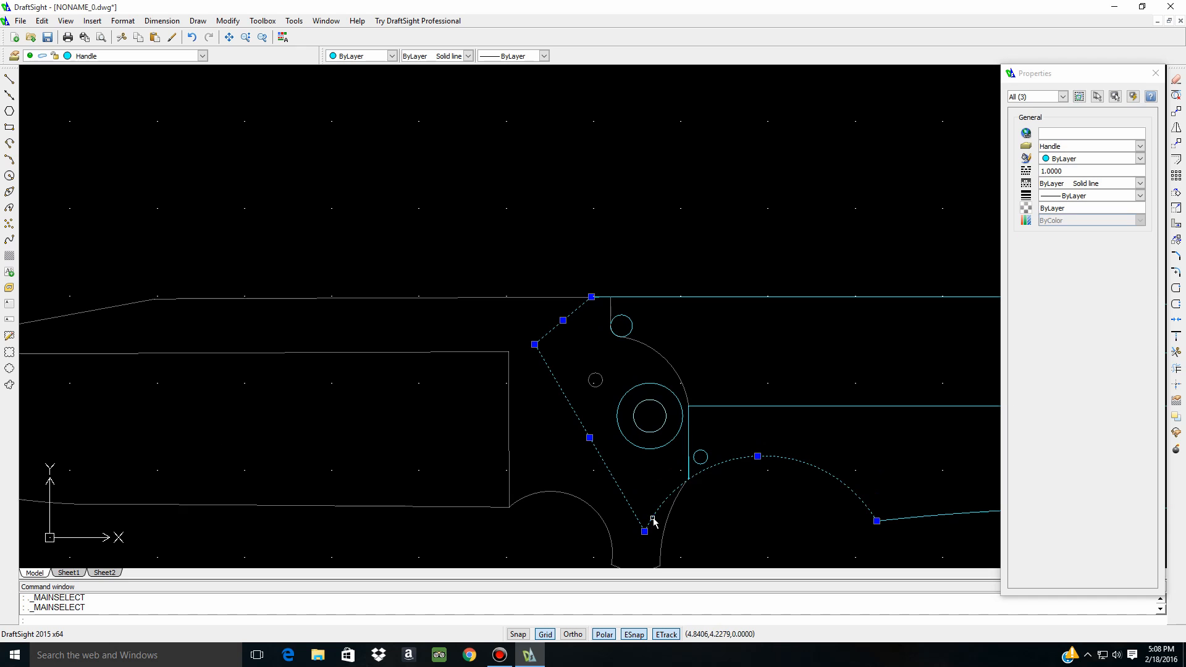
pyautogui.click(644, 531)
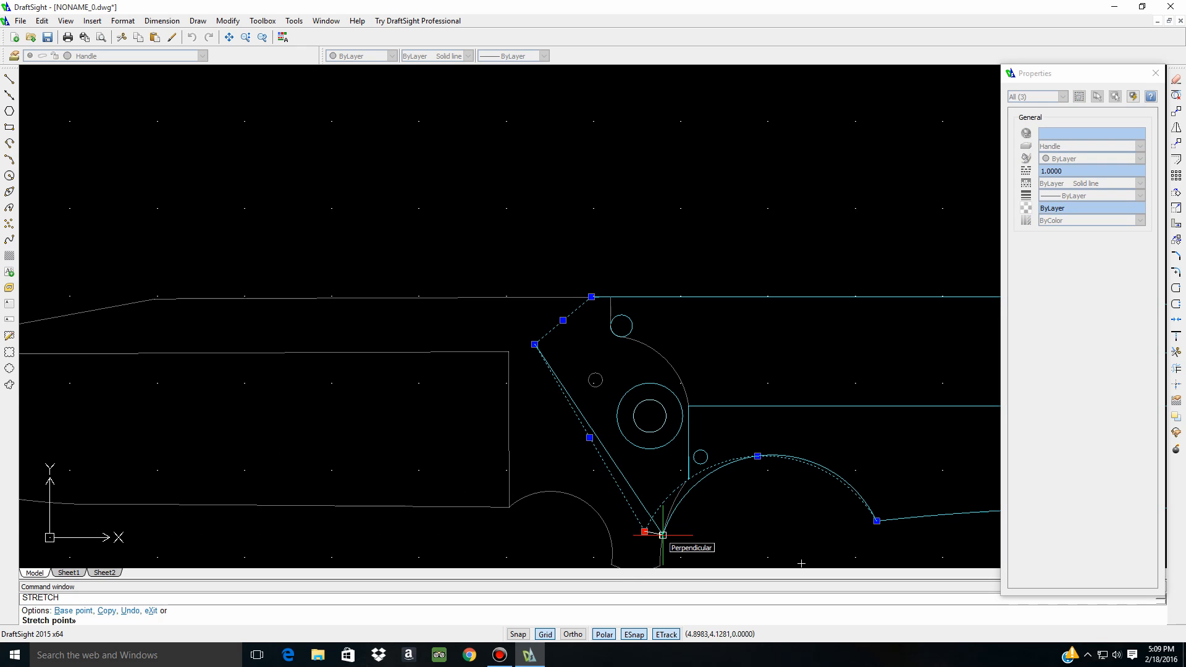
pyautogui.click(662, 535)
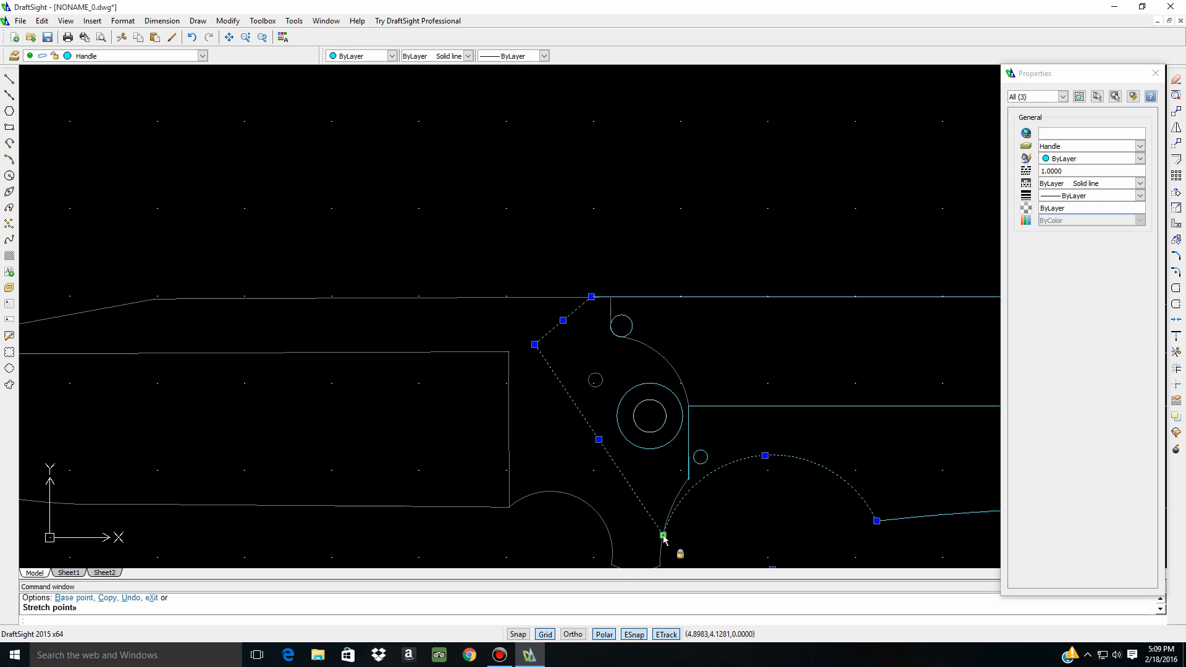
pyautogui.click(702, 480)
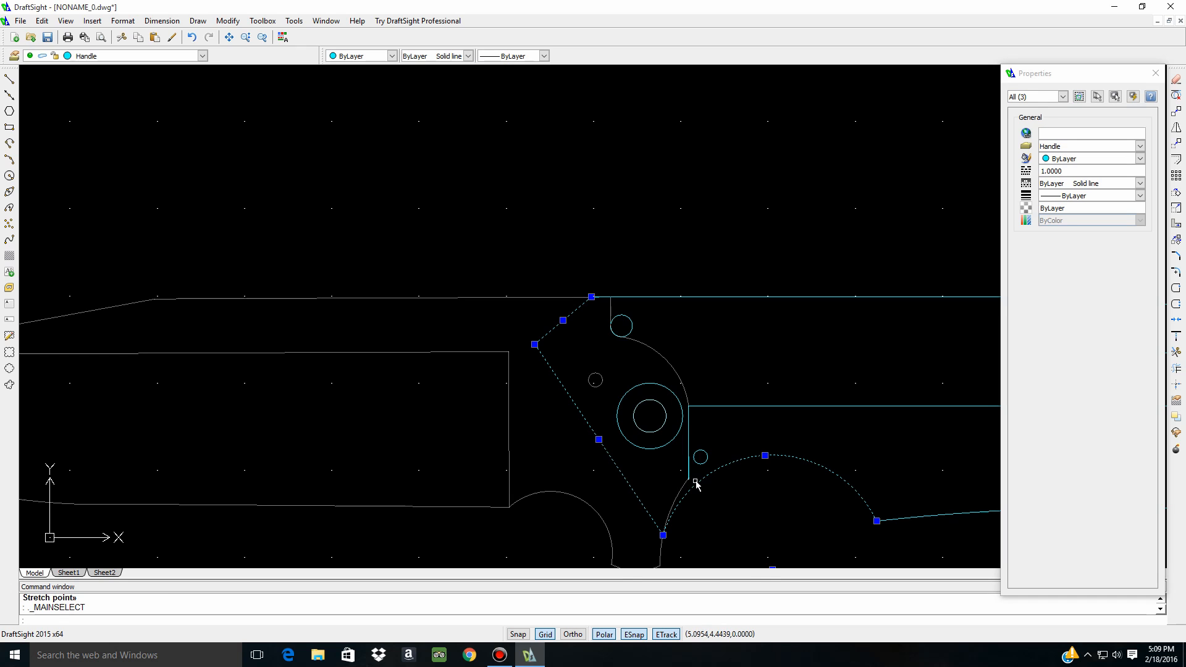
pyautogui.click(765, 455)
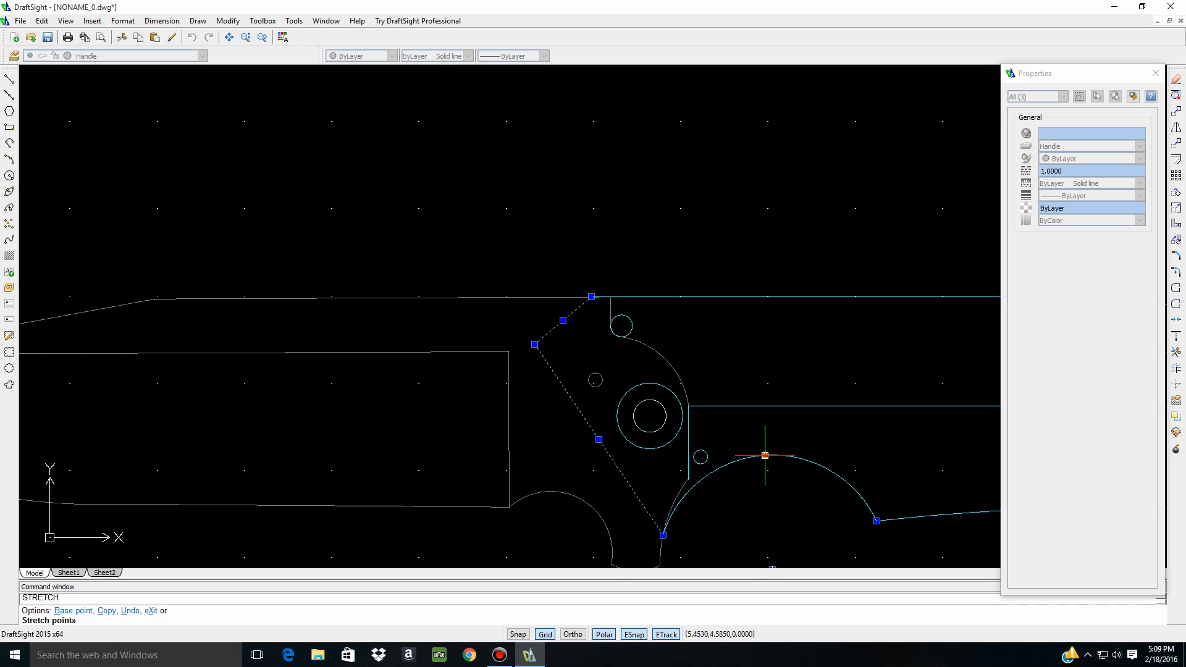
pyautogui.press('Escape')
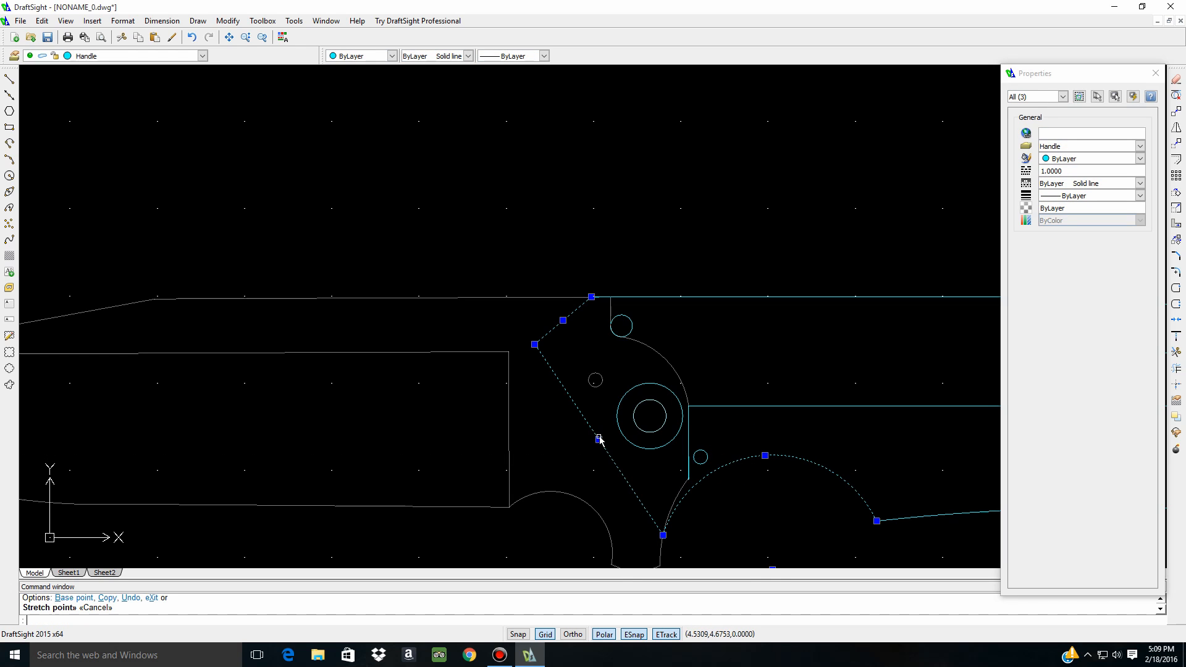
pyautogui.hotkey('ctrl', 'z')
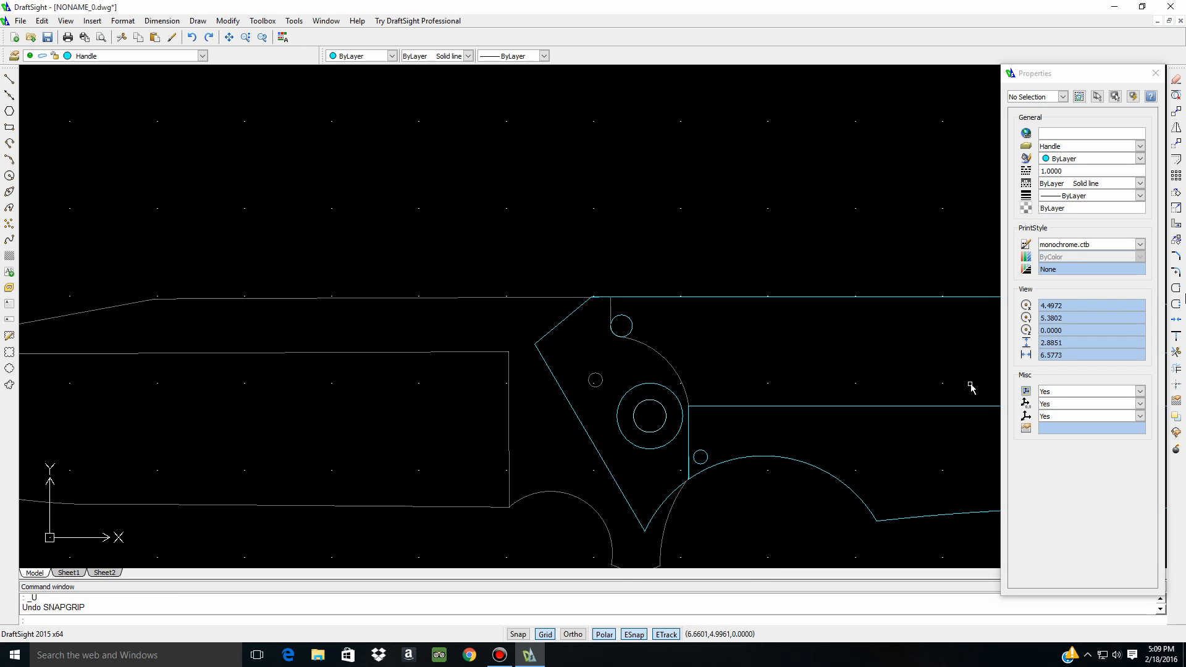
# Shift the handle's long slanted front line slightly away from the pivot and stretch the short upper line's end to meet it
pyautogui.click(591, 441)
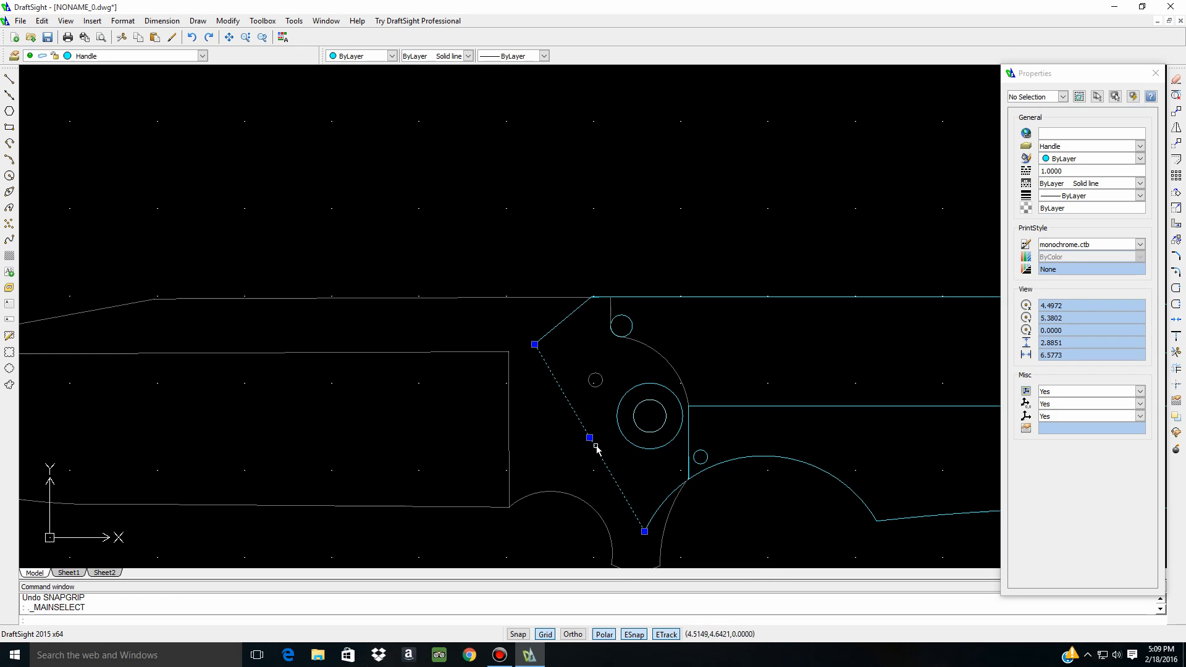
pyautogui.click(590, 439)
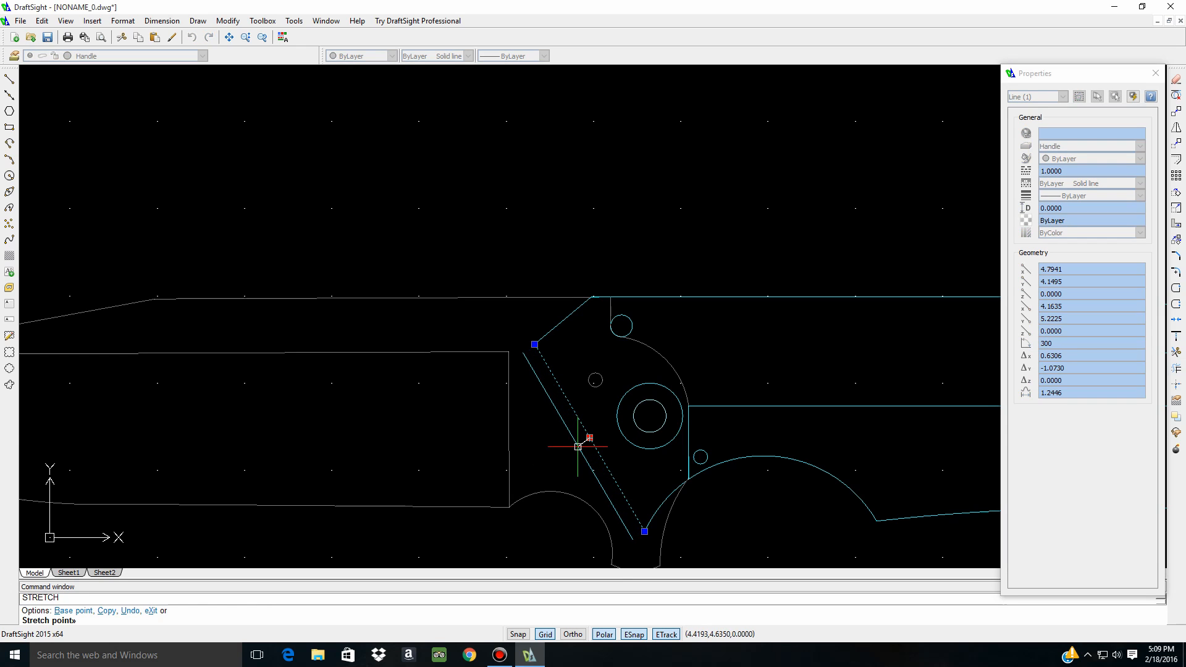
pyautogui.click(577, 446)
pyautogui.click(536, 344)
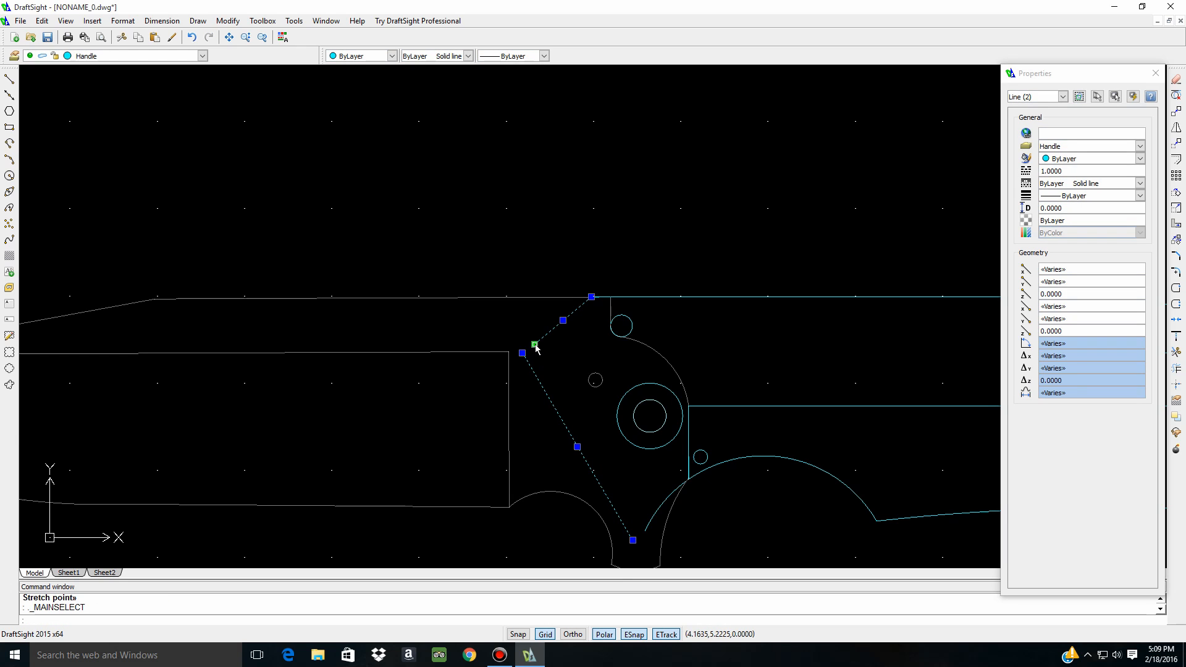
pyautogui.click(535, 345)
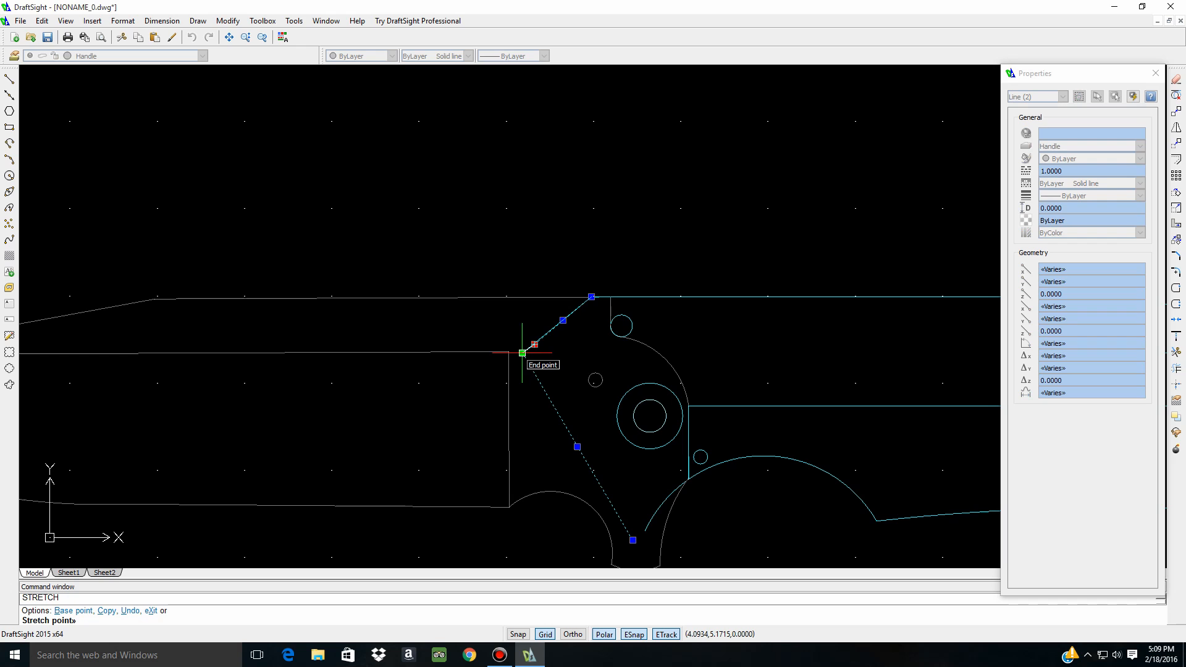
pyautogui.click(522, 352)
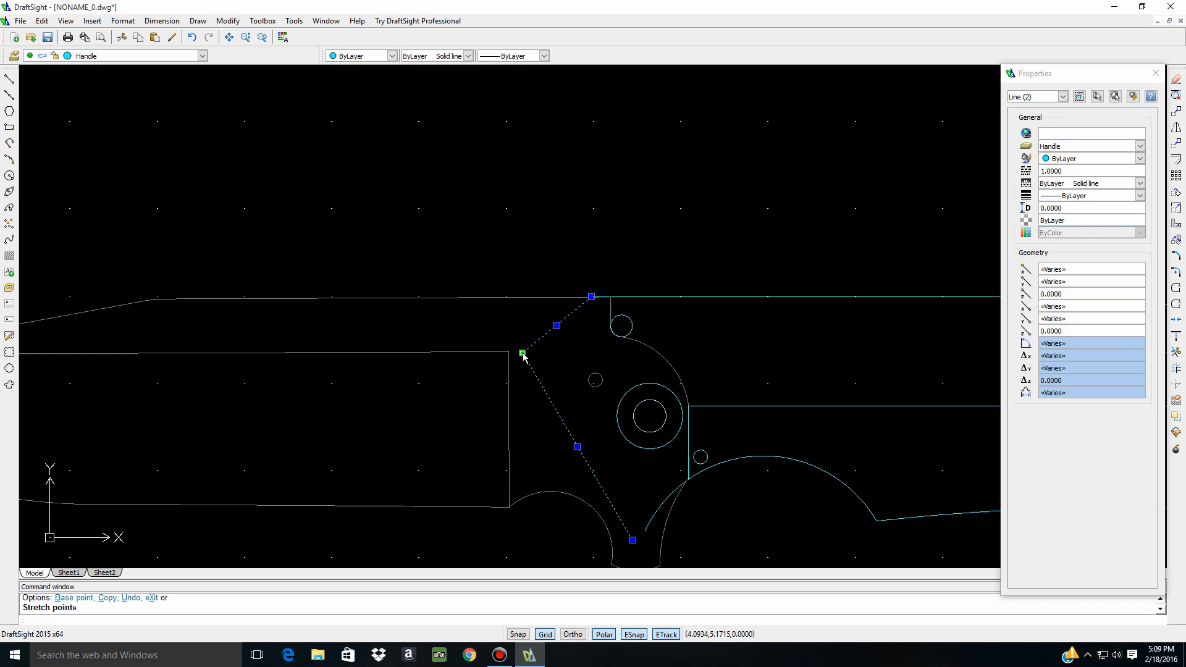
# Stretch the finger-groove arc's front end onto the blade's curved edge below the pivot
pyautogui.click(647, 529)
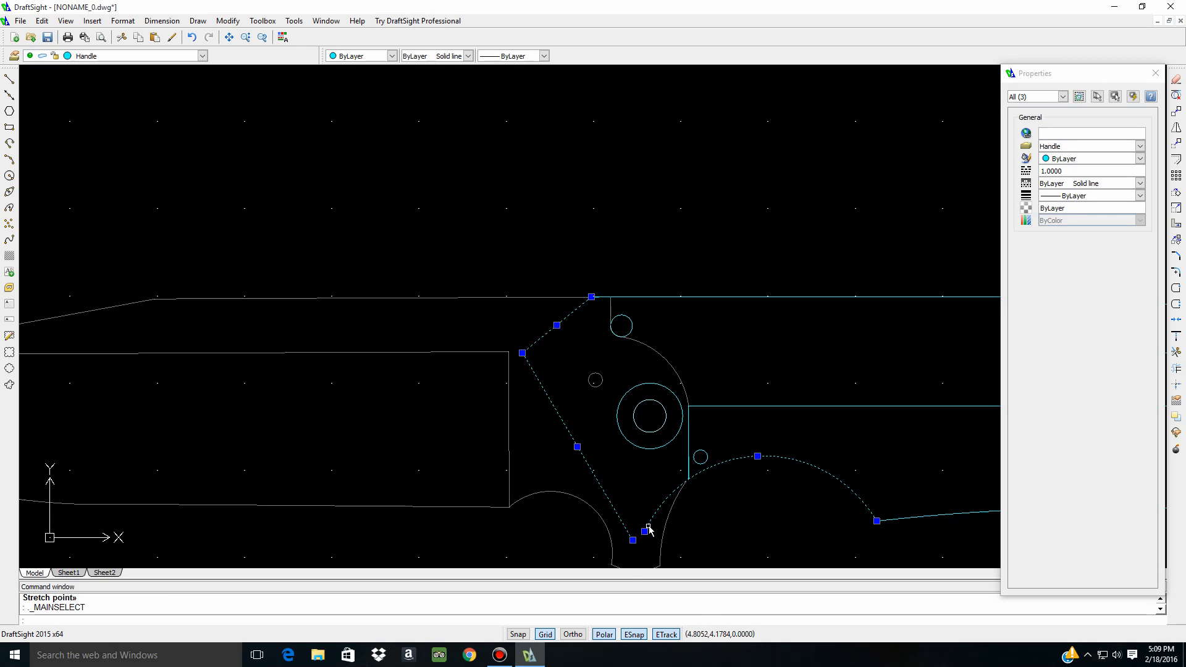
pyautogui.click(645, 532)
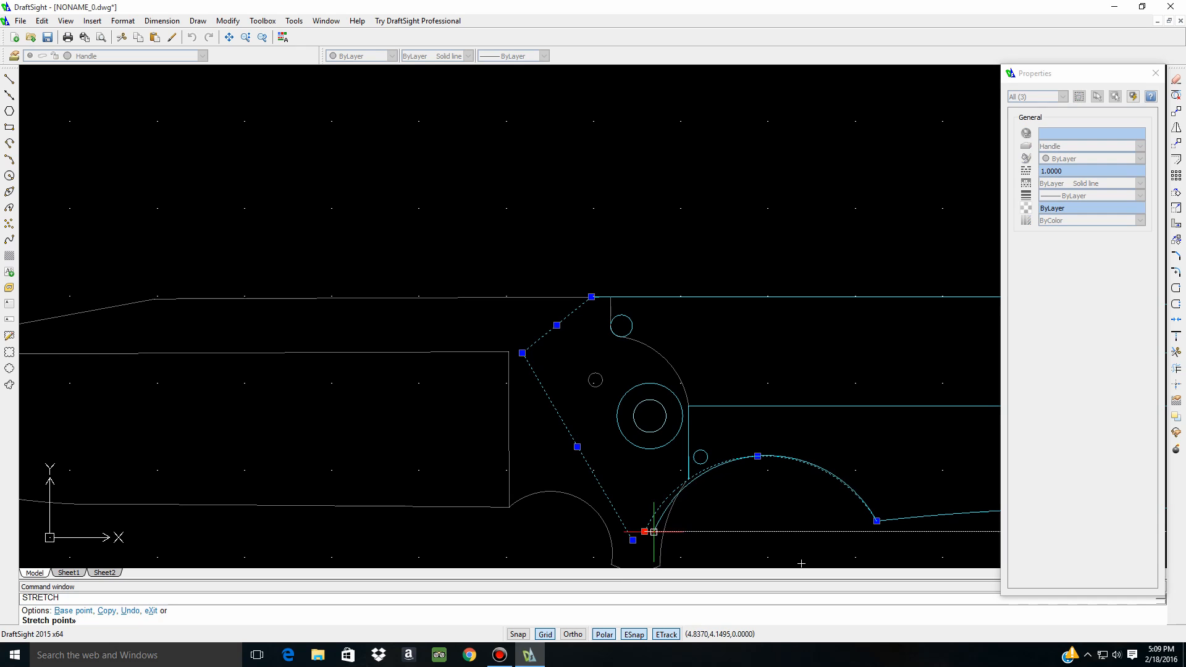
pyautogui.click(663, 535)
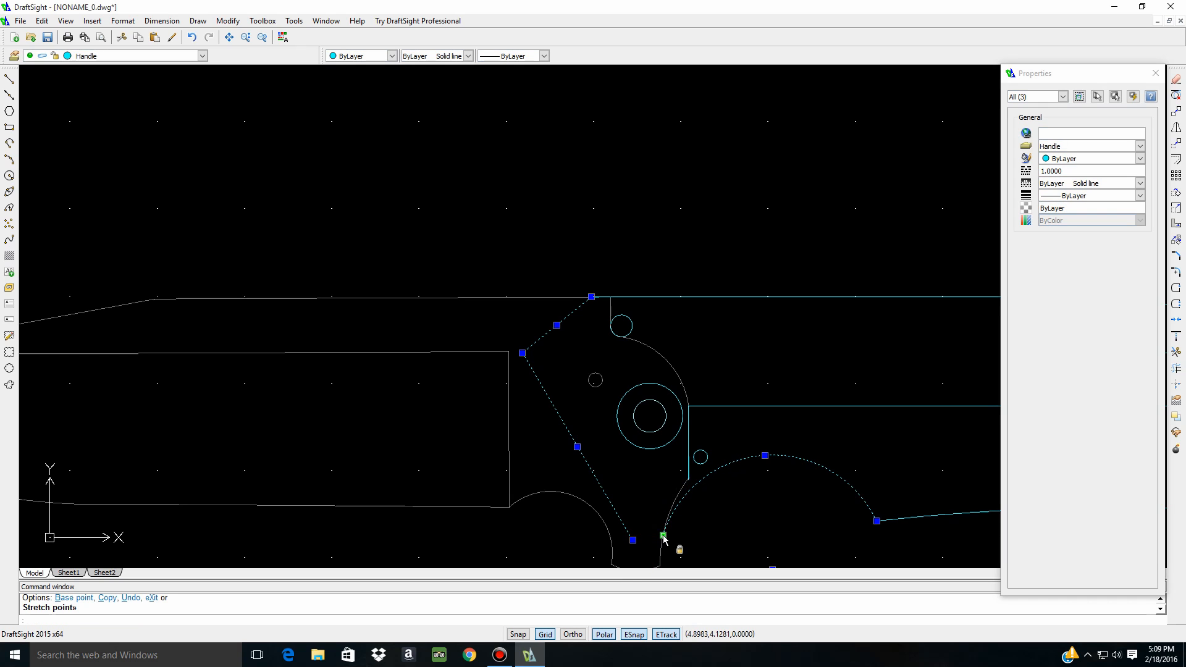
pyautogui.press('Escape')
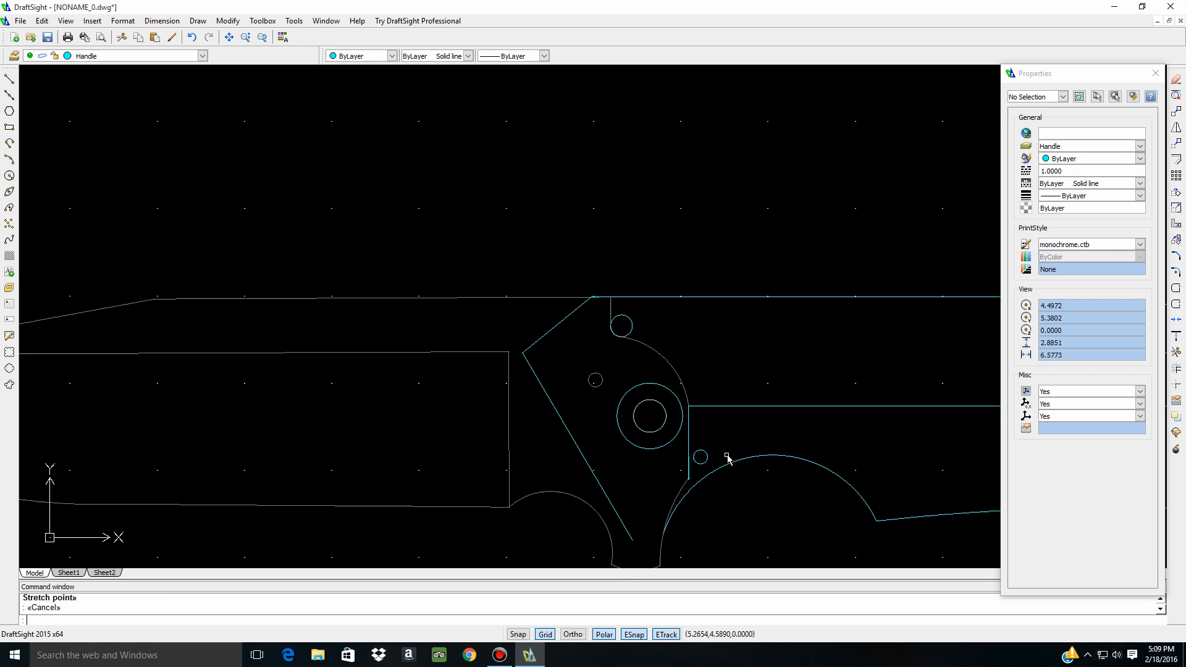
# Delete the handle's finger-groove arc below the lock bar
pyautogui.click(727, 466)
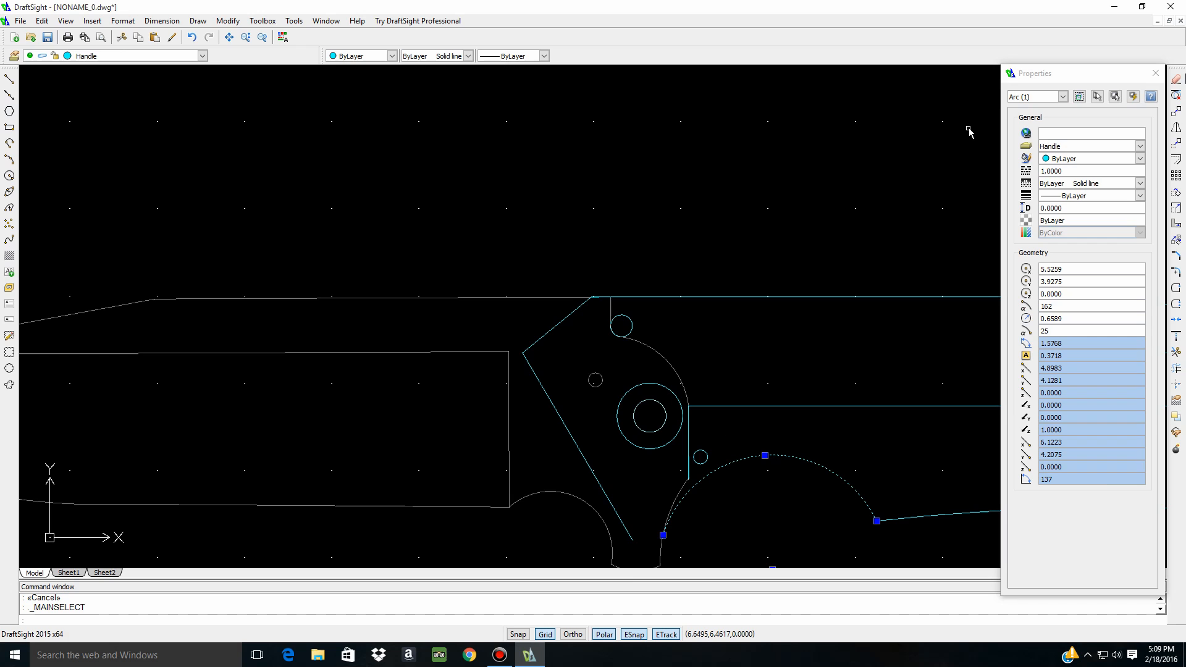
pyautogui.click(1176, 82)
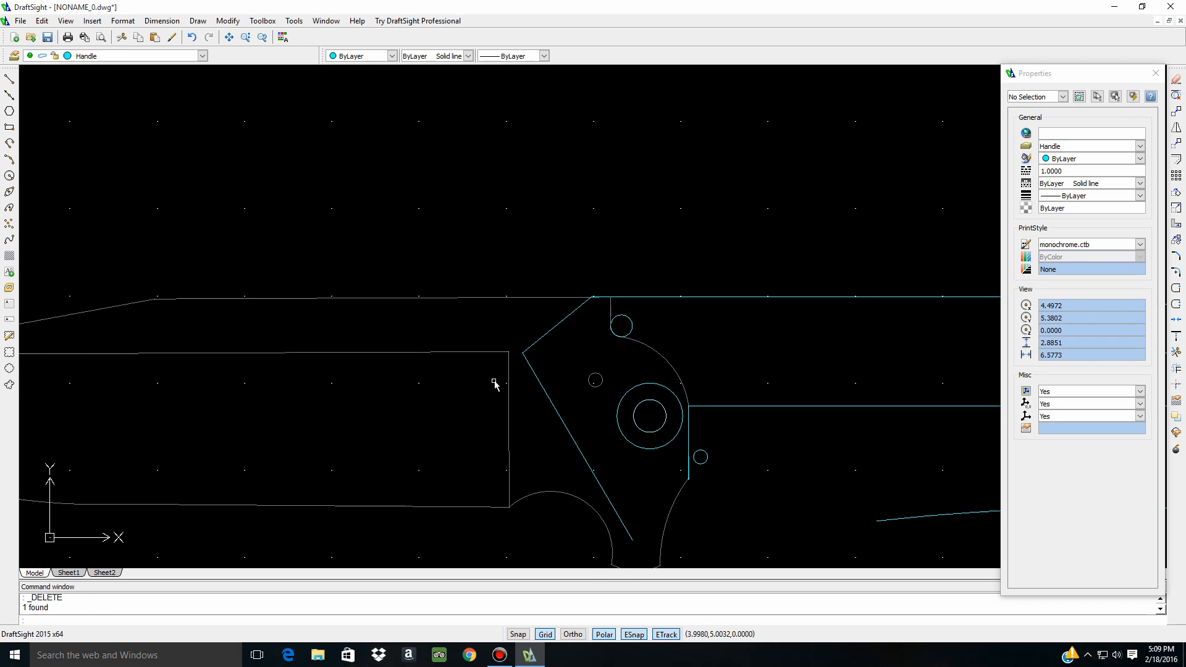
pyautogui.click(10, 176)
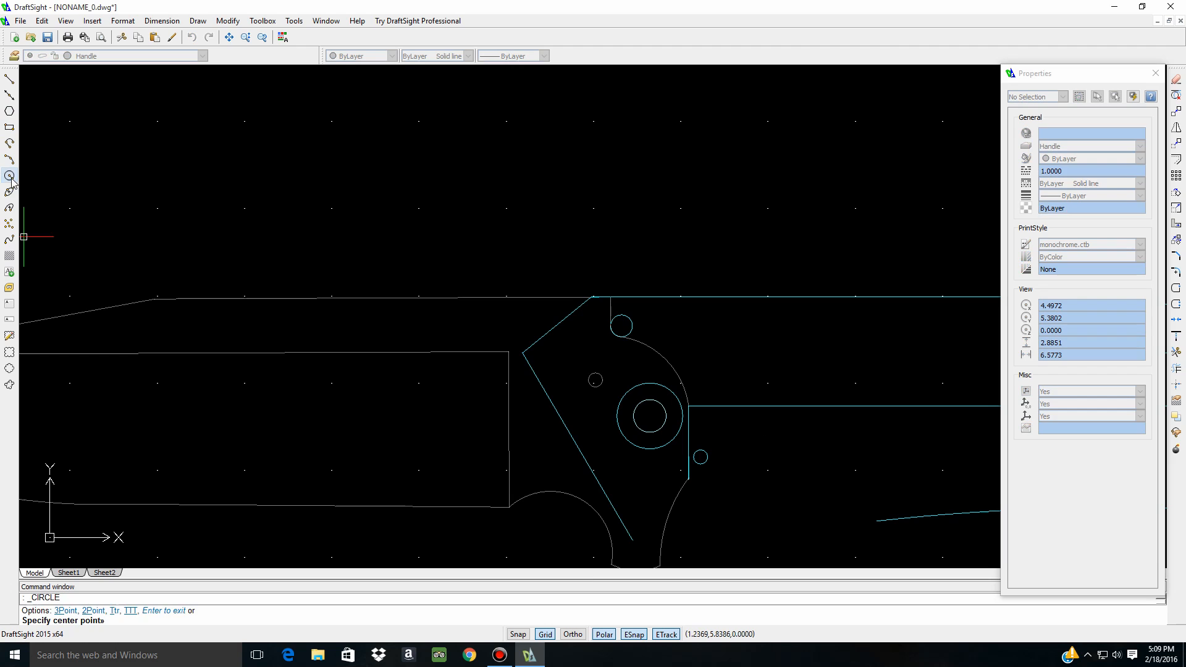
pyautogui.click(666, 520)
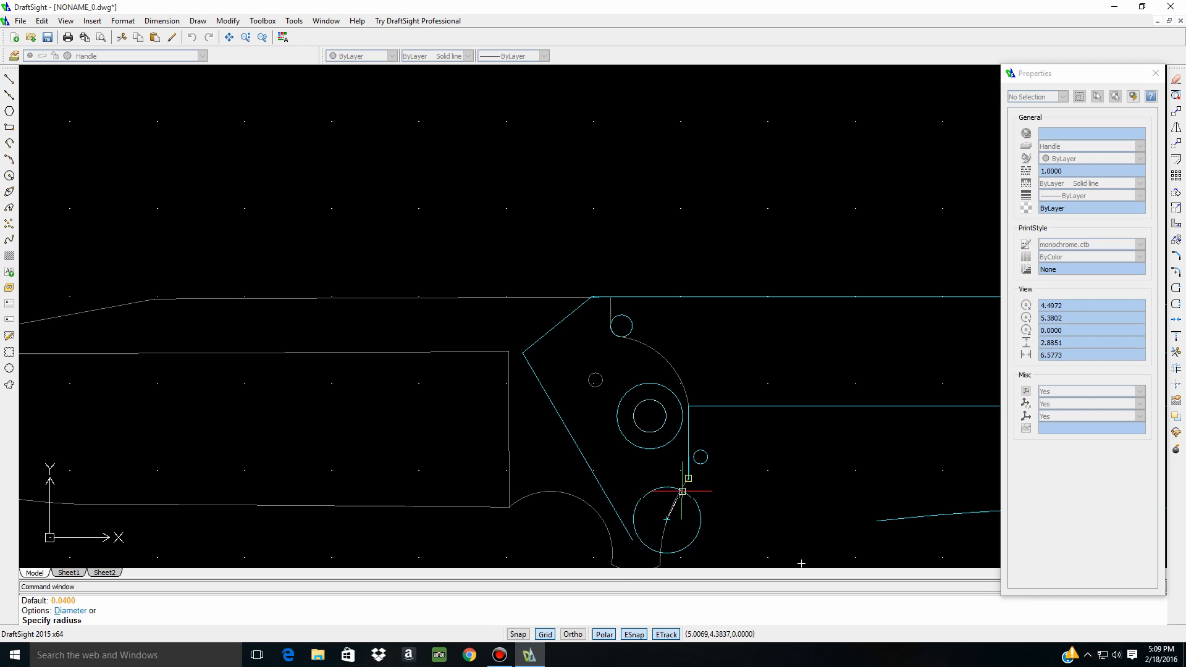
pyautogui.press('Escape')
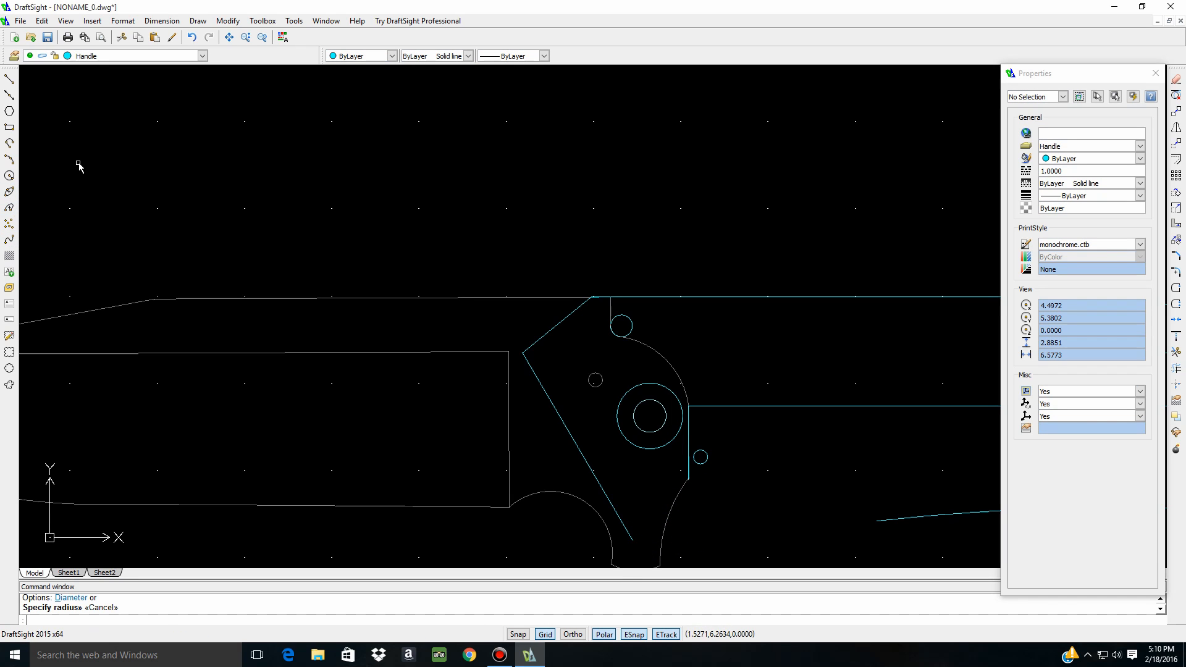
# Draw a three-point finger-groove arc of about 0.96 radius from the blade's curved edge to the front end of the handle's lower edge
pyautogui.click(9, 158)
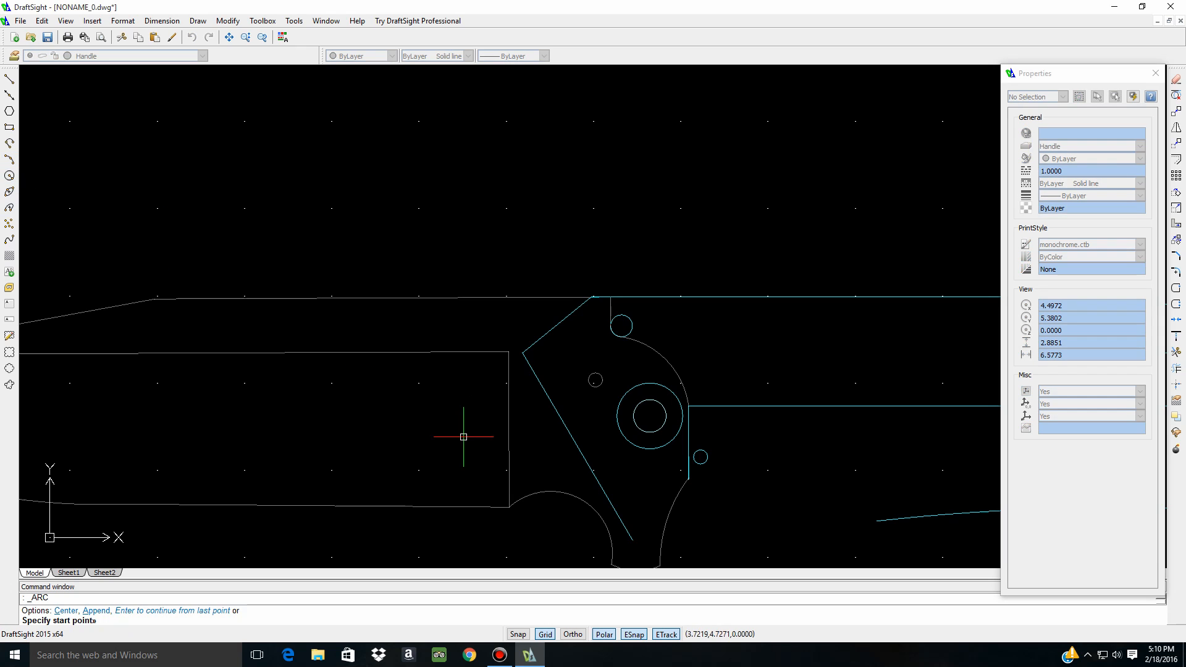
pyautogui.click(666, 518)
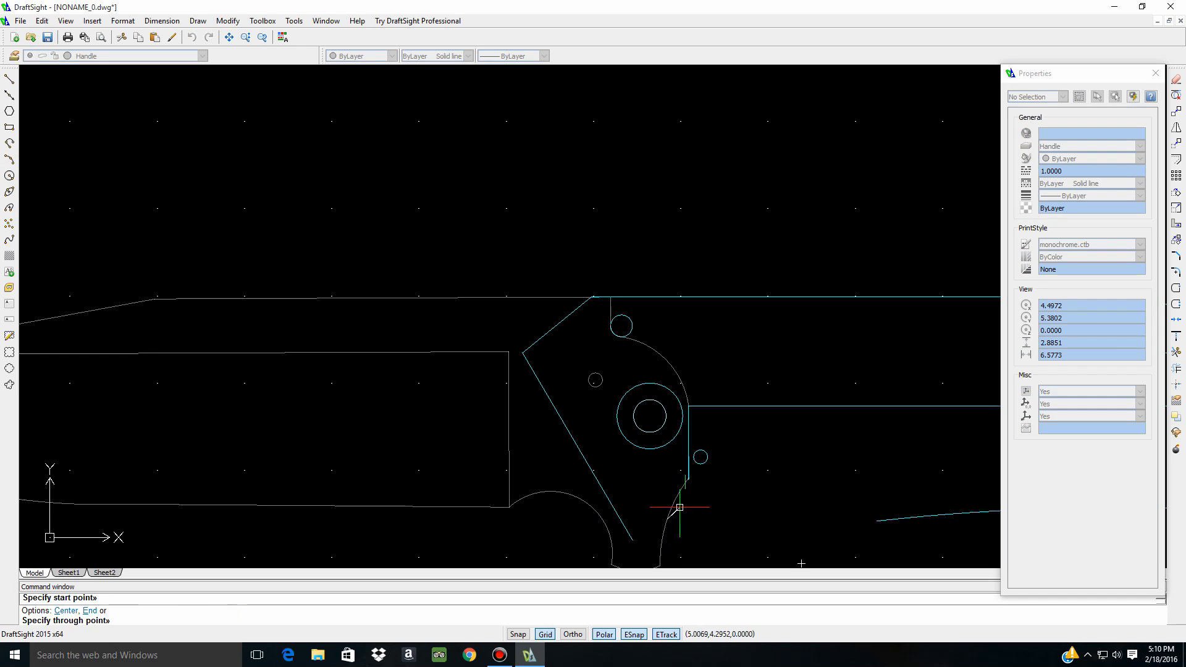
pyautogui.click(734, 488)
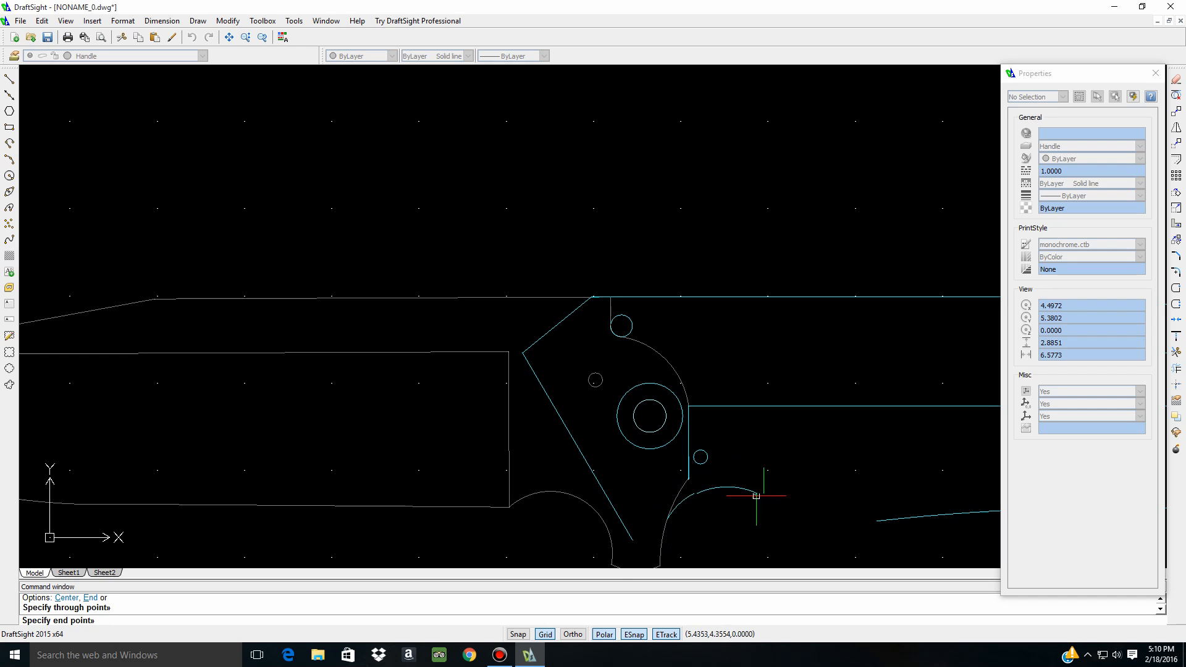
pyautogui.click(877, 521)
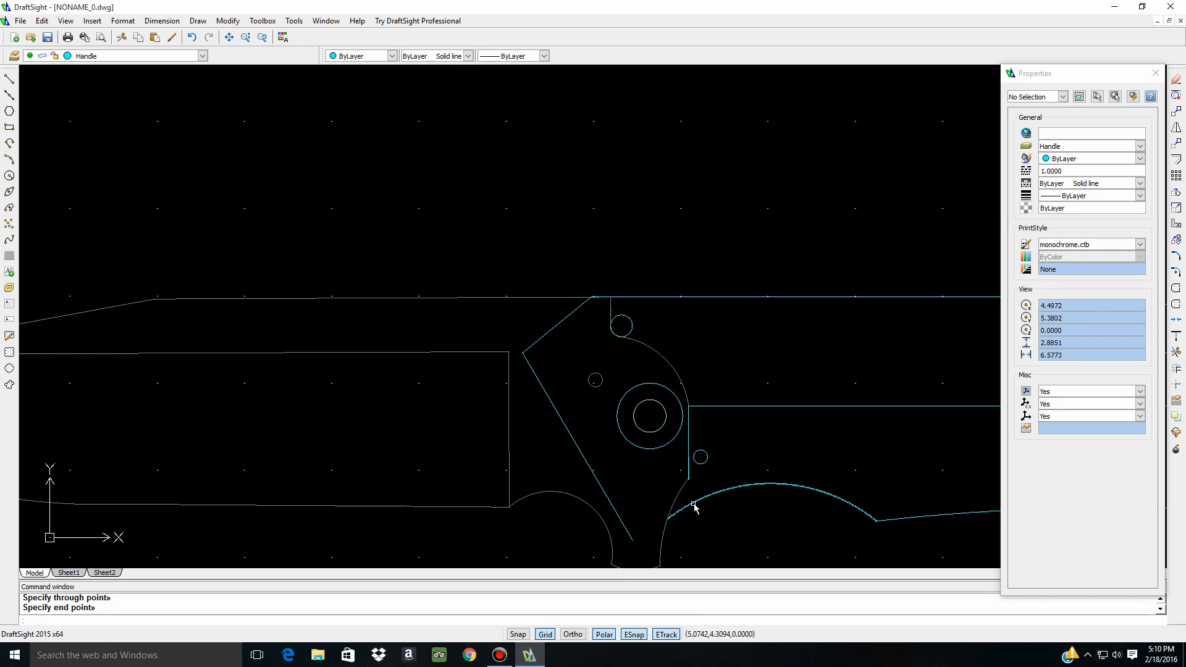
pyautogui.click(694, 506)
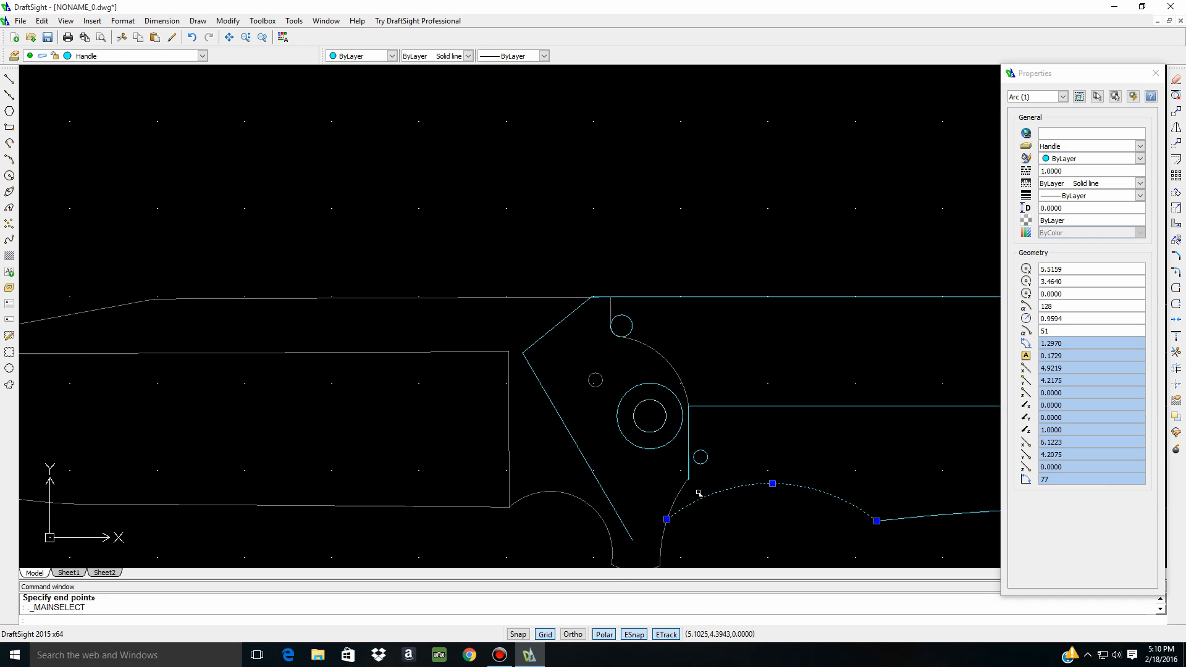
pyautogui.press('Escape')
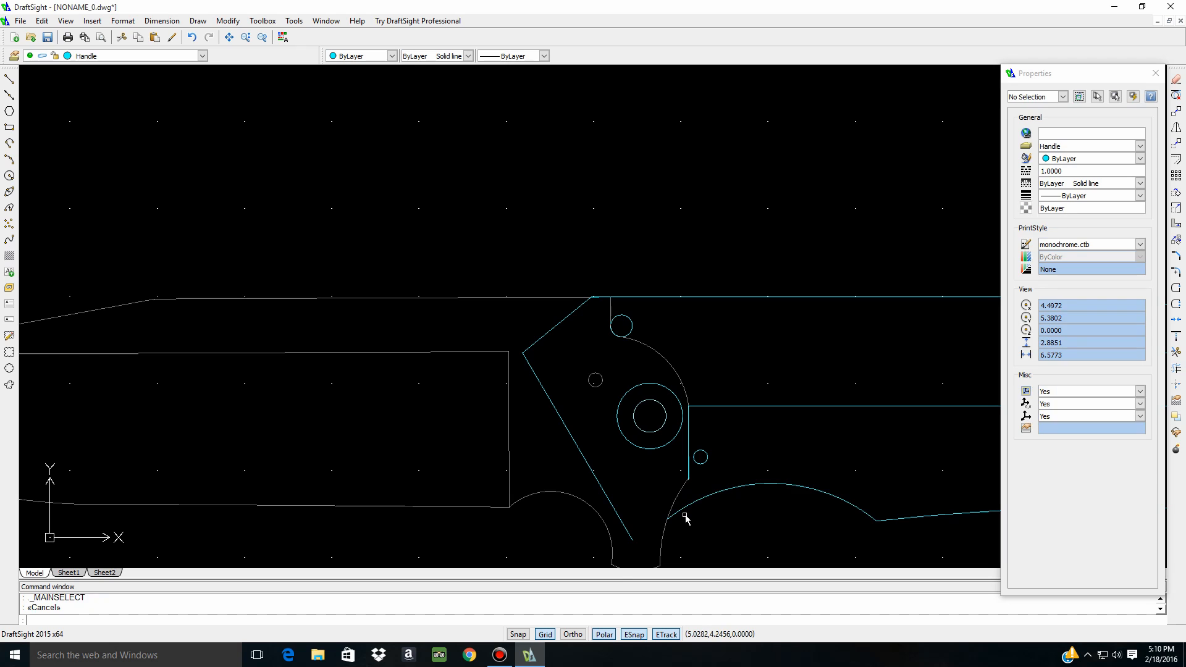
# Stretch the finger-groove arc's front end to the lower end of the short vertical line behind the pivot
pyautogui.click(675, 517)
pyautogui.click(667, 519)
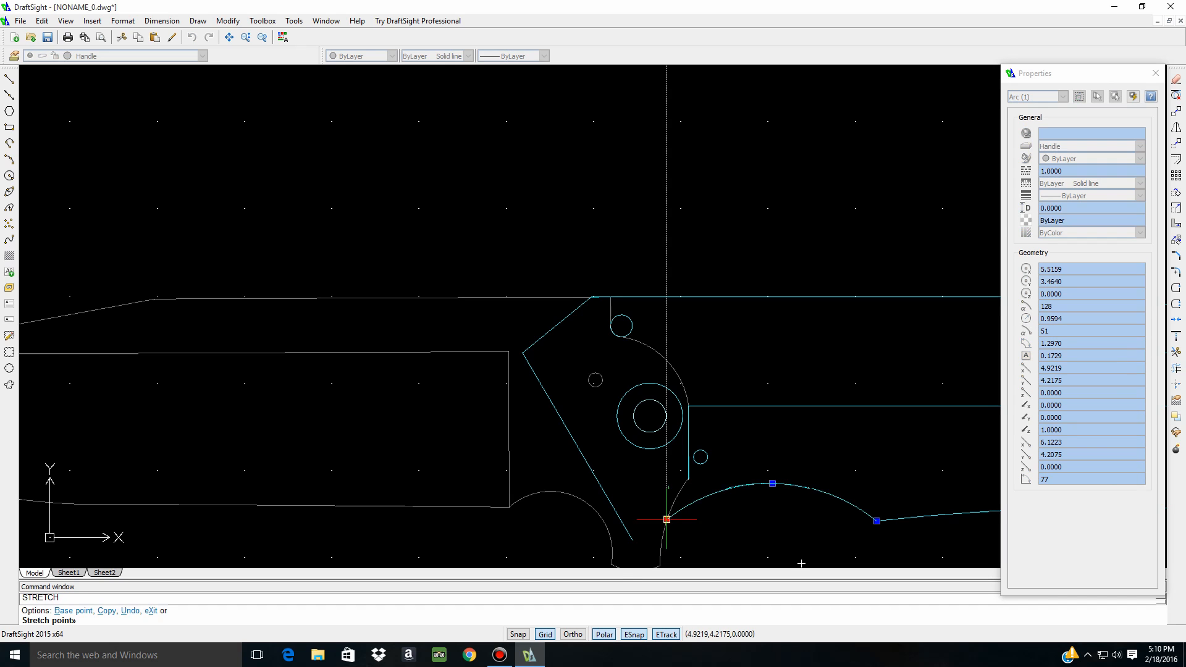
pyautogui.click(688, 479)
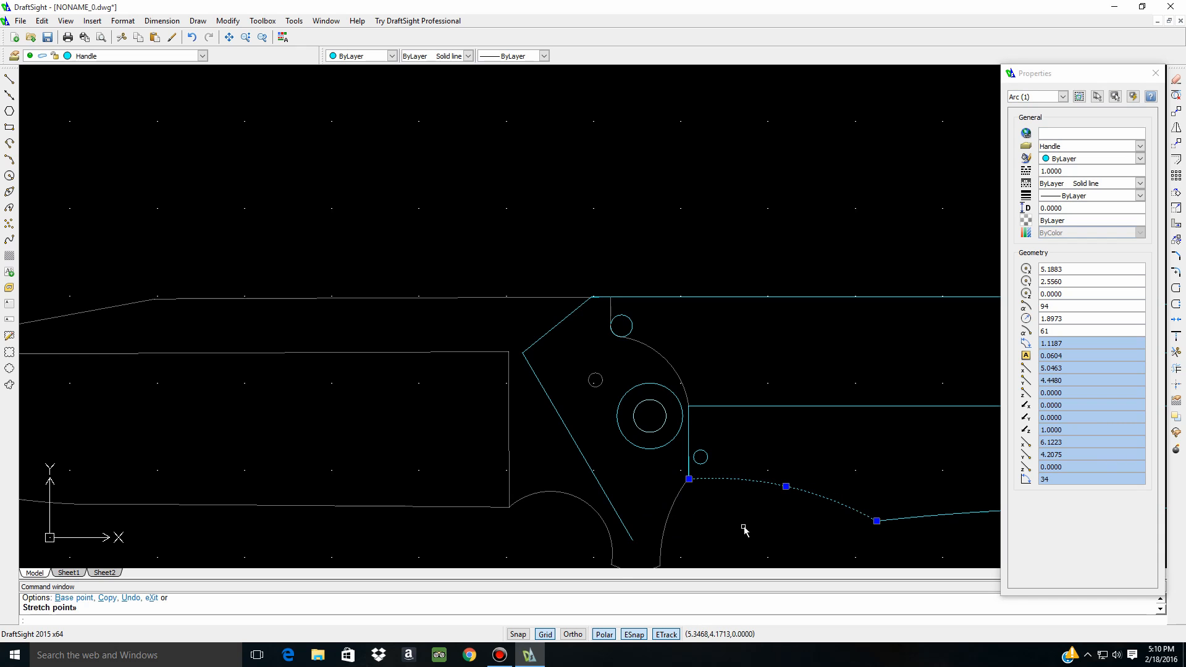
pyautogui.scroll(-3, 744, 530)
pyautogui.scroll(3, 807, 529)
pyautogui.press('Escape')
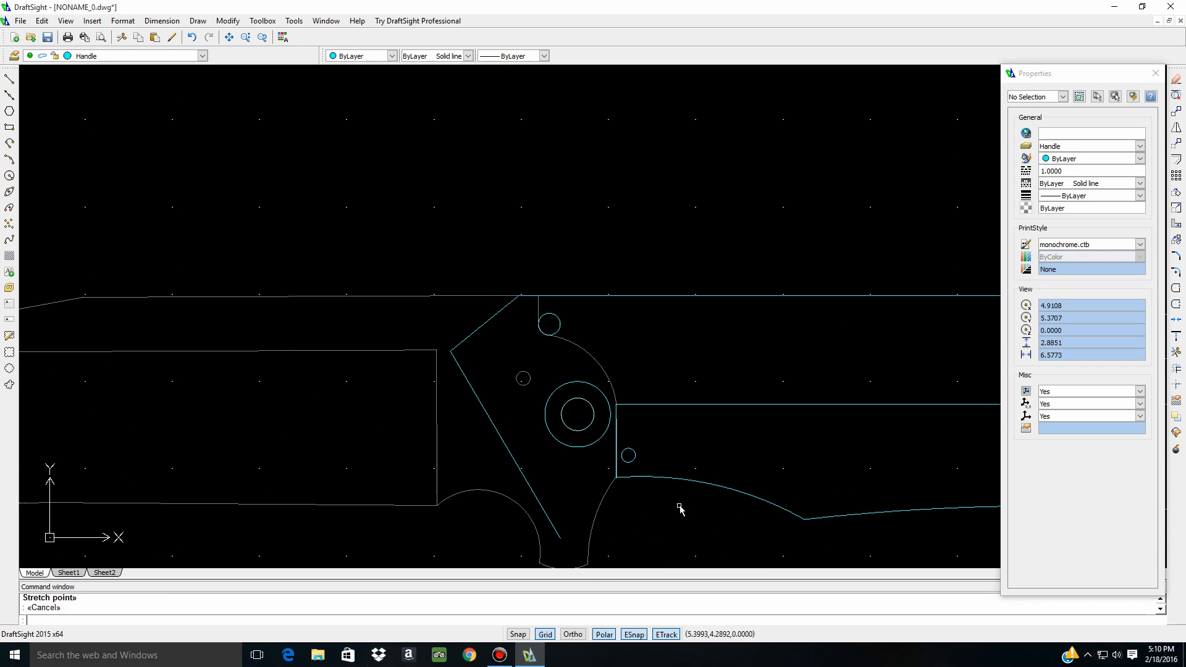
pyautogui.scroll(-1, 582, 506)
pyautogui.scroll(1, 582, 512)
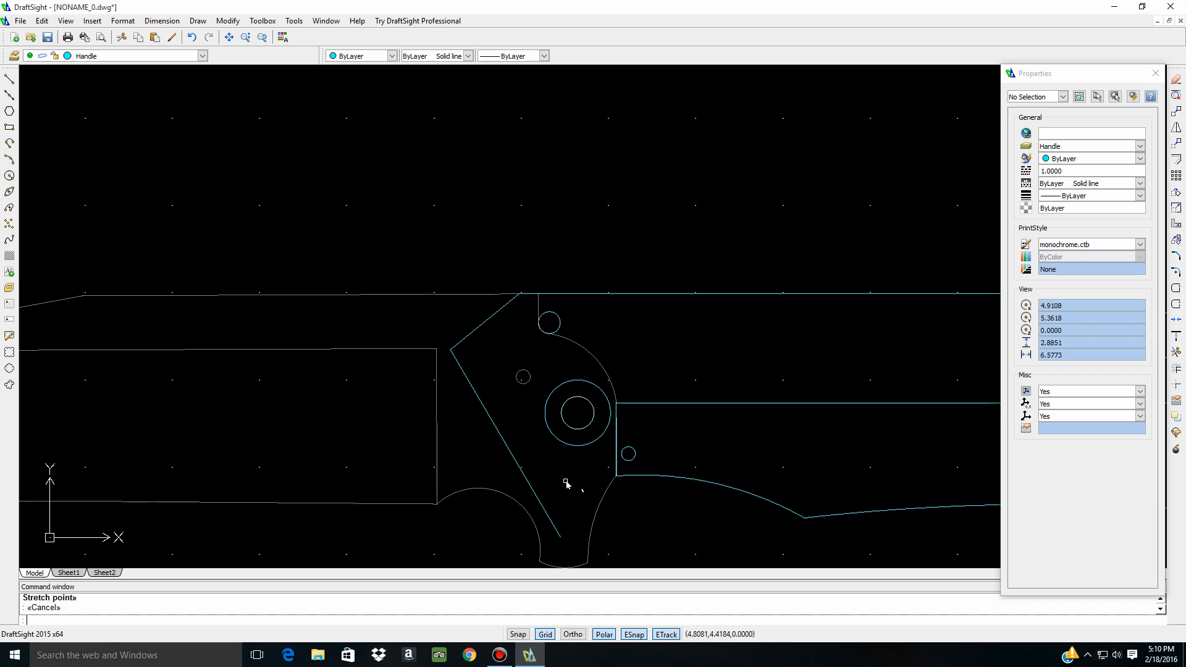
pyautogui.click(9, 159)
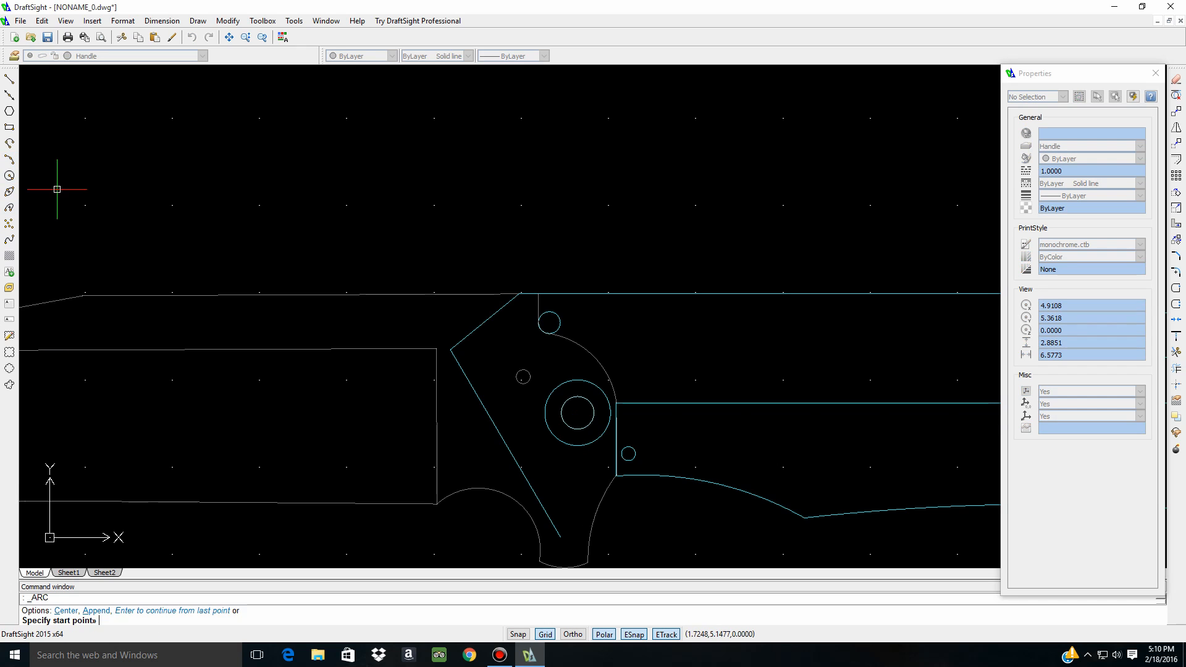
pyautogui.click(595, 515)
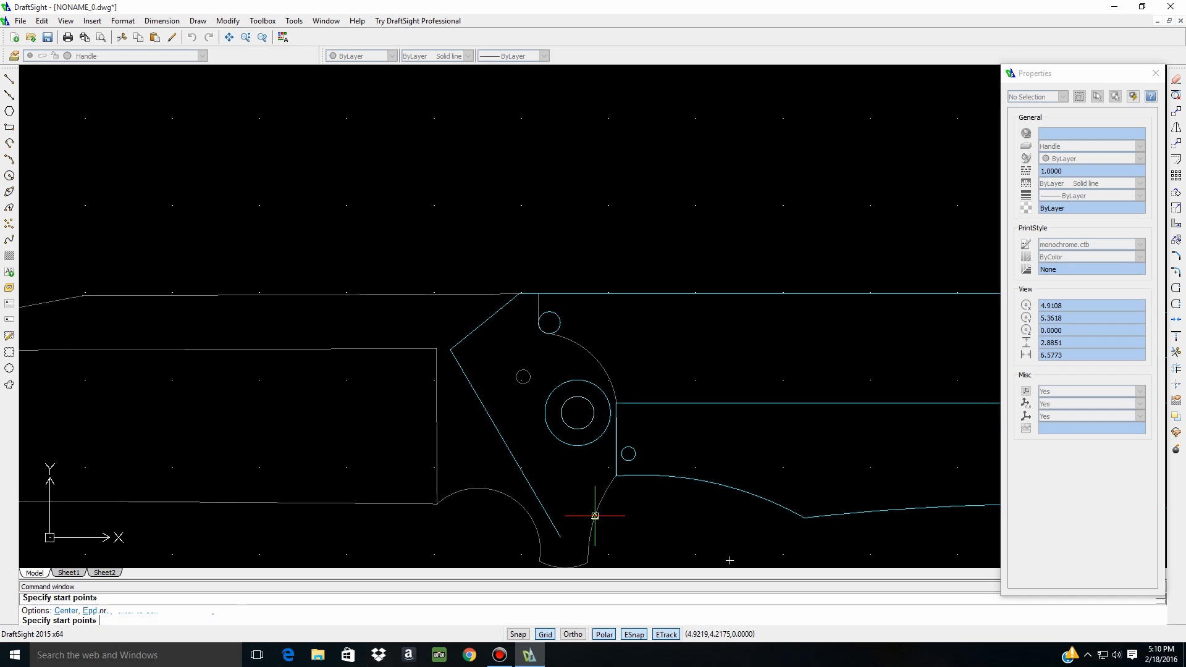
pyautogui.click(616, 477)
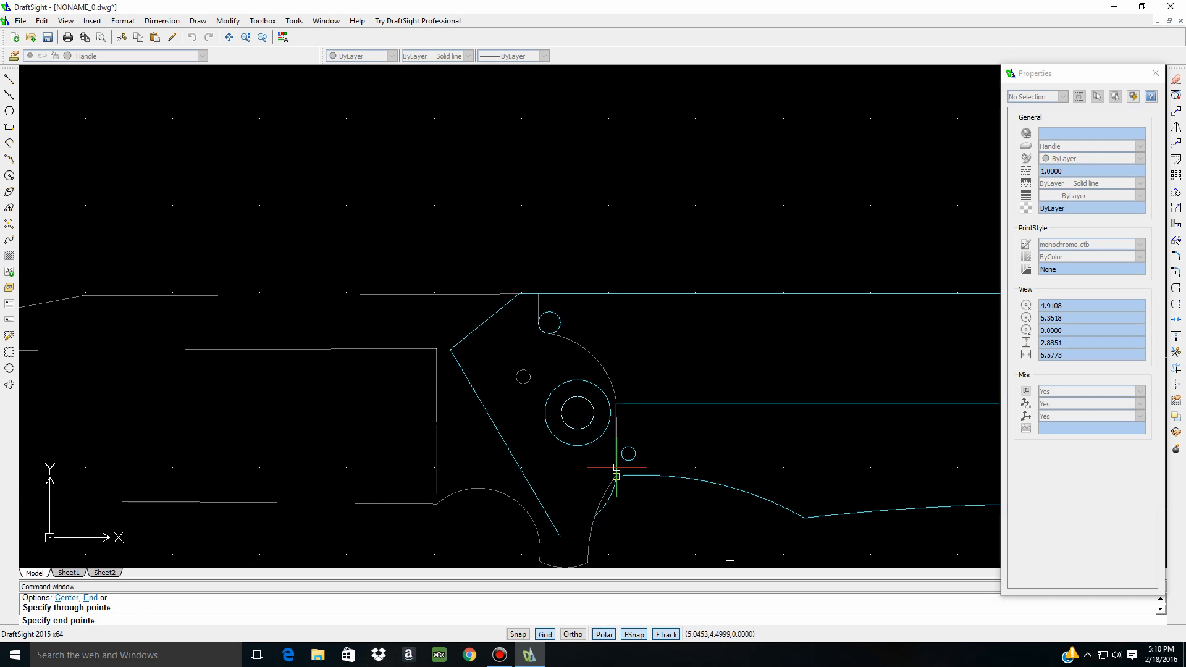
pyautogui.press('Escape')
# Delete the finger-groove arc between the short vertical line and the handle's lower edge
pyautogui.click(651, 477)
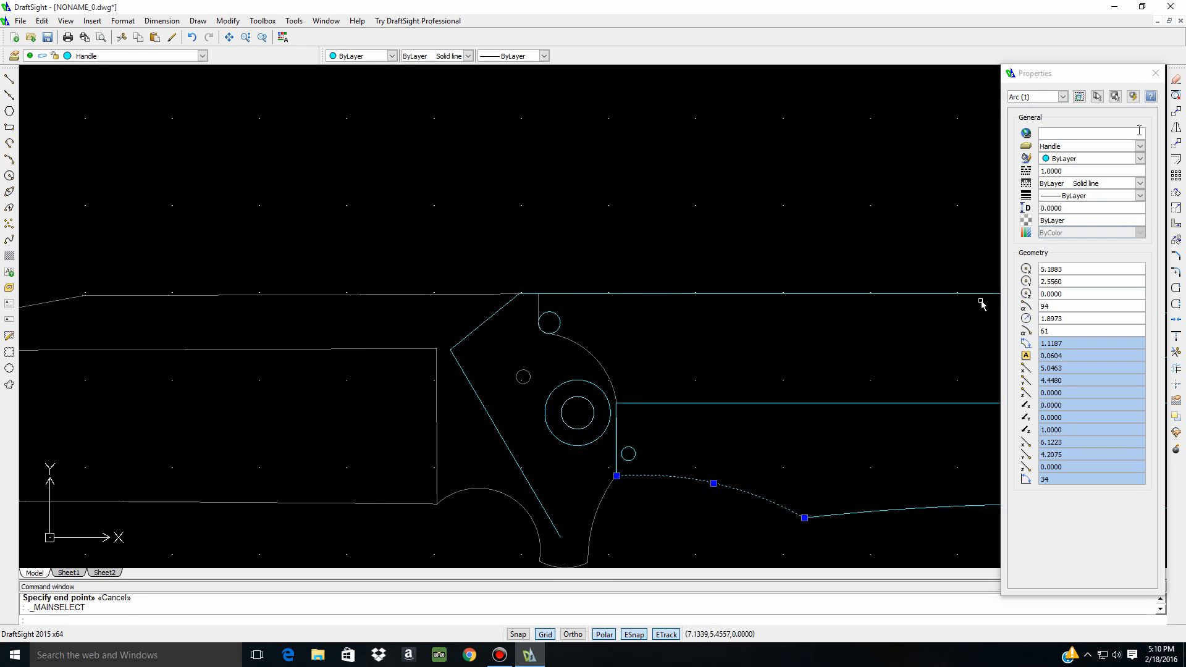
pyautogui.press('Delete')
pyautogui.scroll(-1, 697, 456)
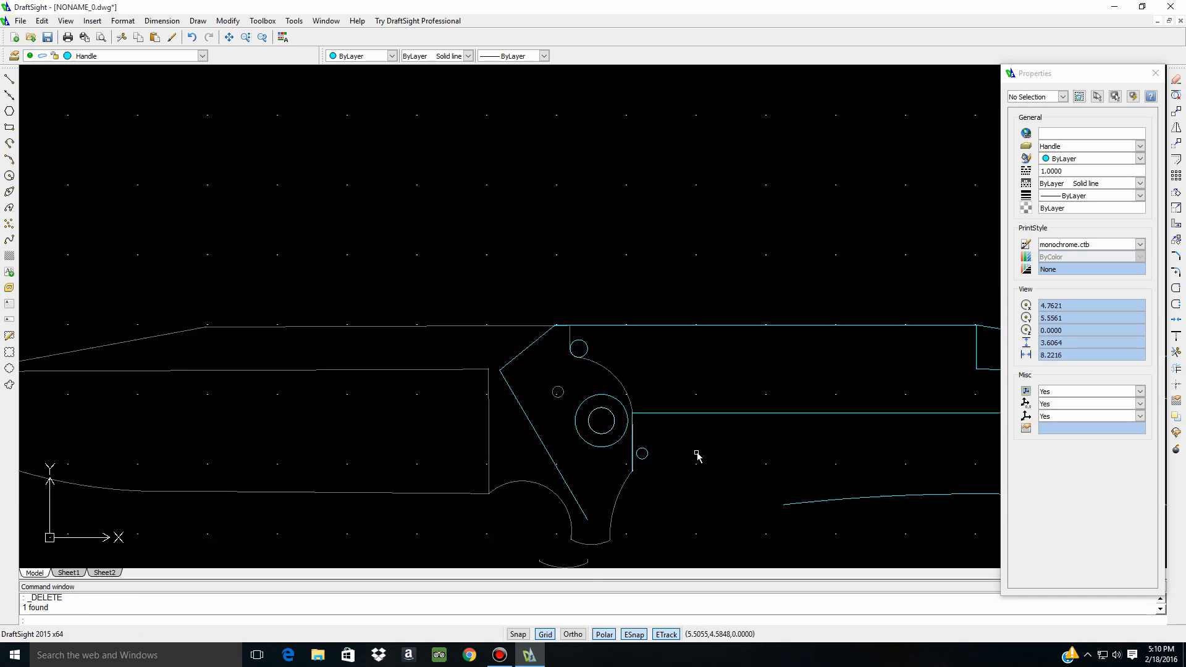
pyautogui.scroll(1, 691, 475)
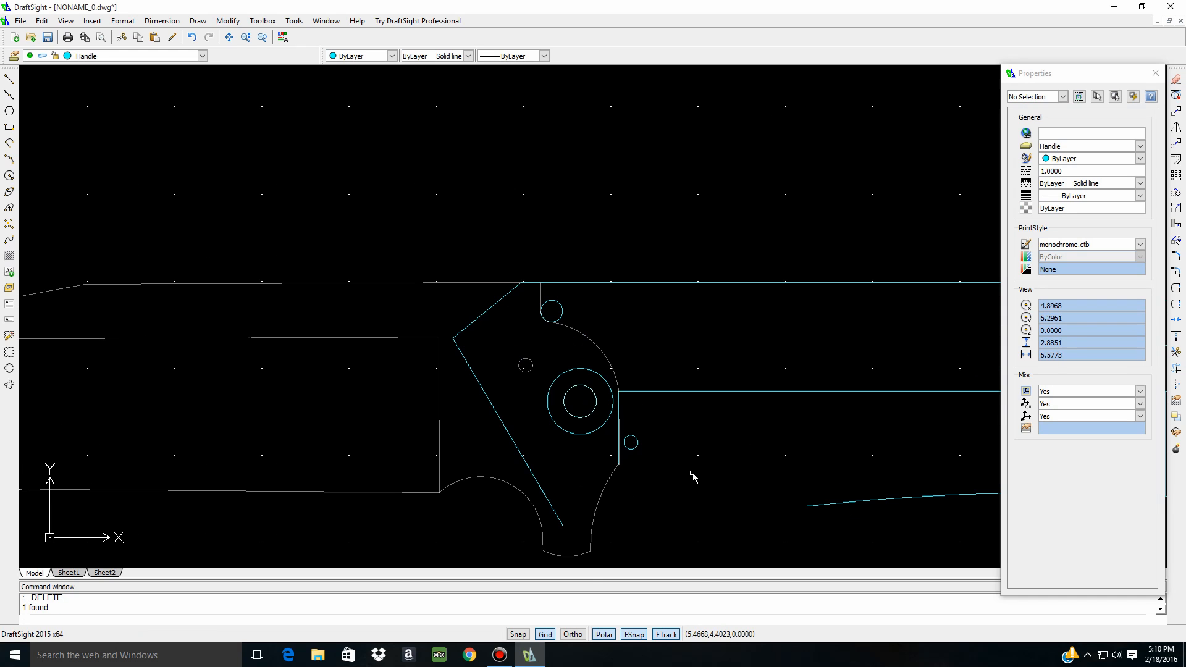
# Draw a circle with a diameter of 1 in the empty space above the knife
pyautogui.click(10, 175)
pyautogui.click(386, 157)
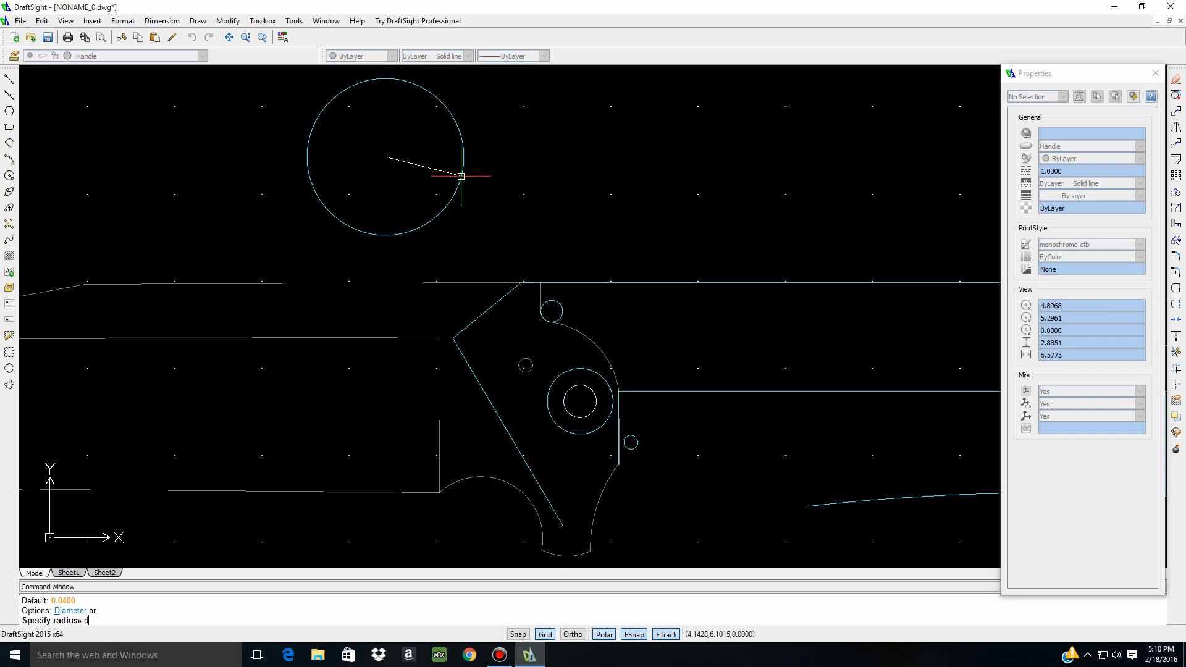
pyautogui.write('d')
pyautogui.press('Return')
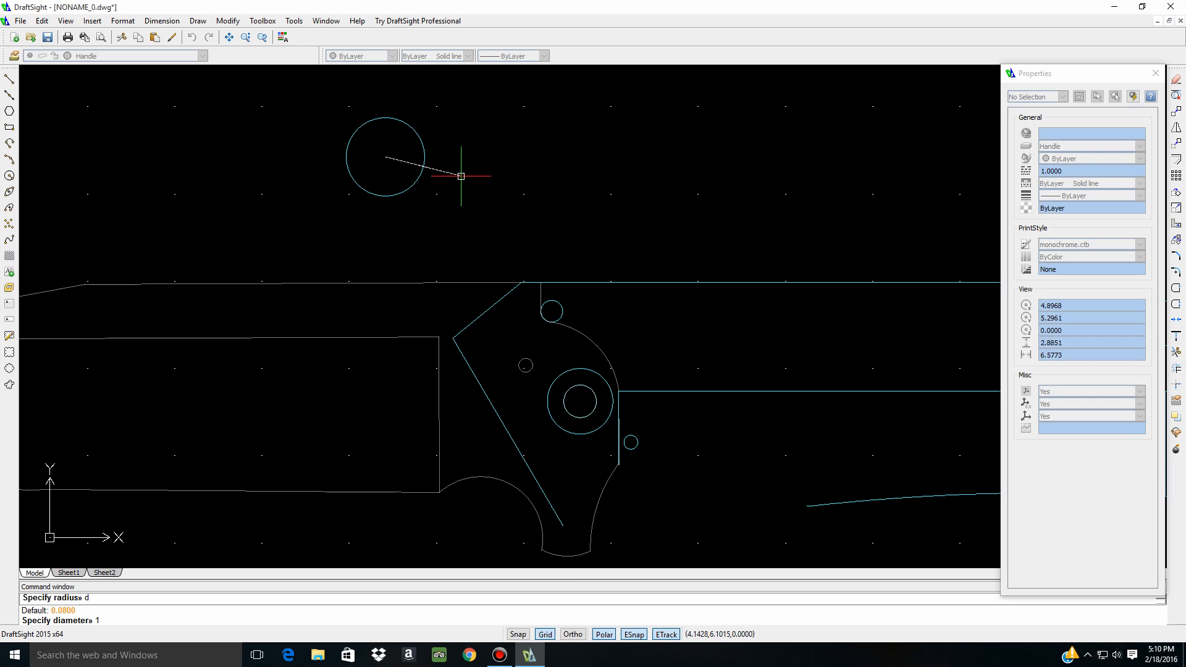
pyautogui.press('Return')
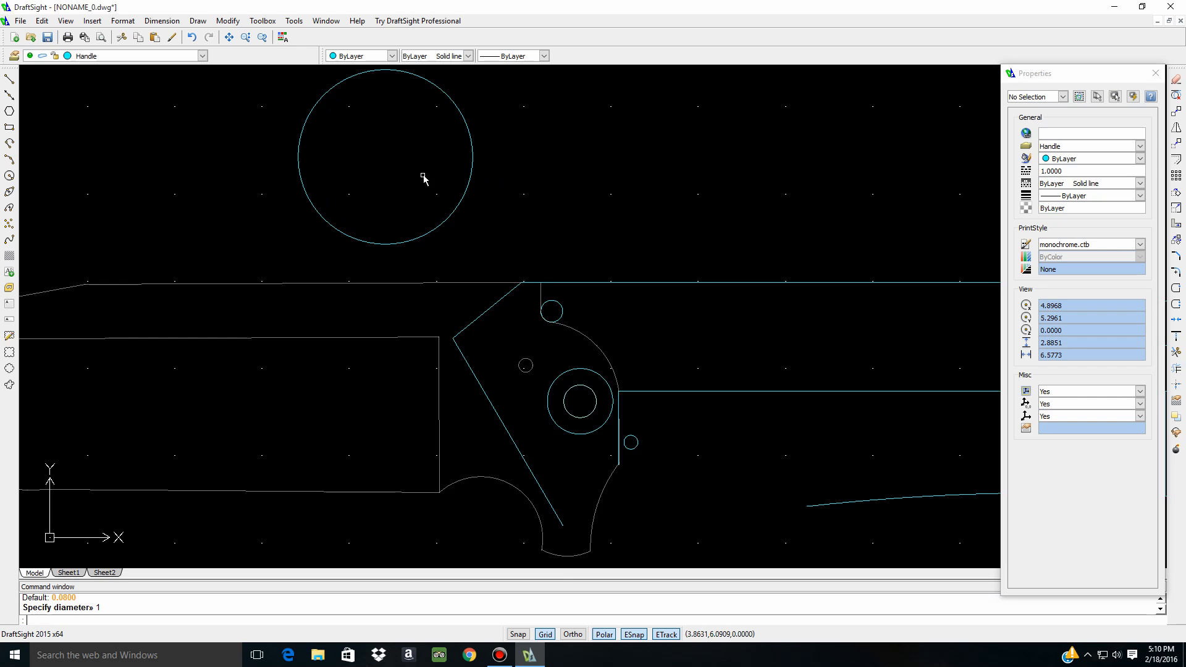
# Move the circle by its center to about (5.41, 4.11), against the blade's curved edge below the pivot
pyautogui.scroll(-4, 753, 241)
pyautogui.click(604, 245)
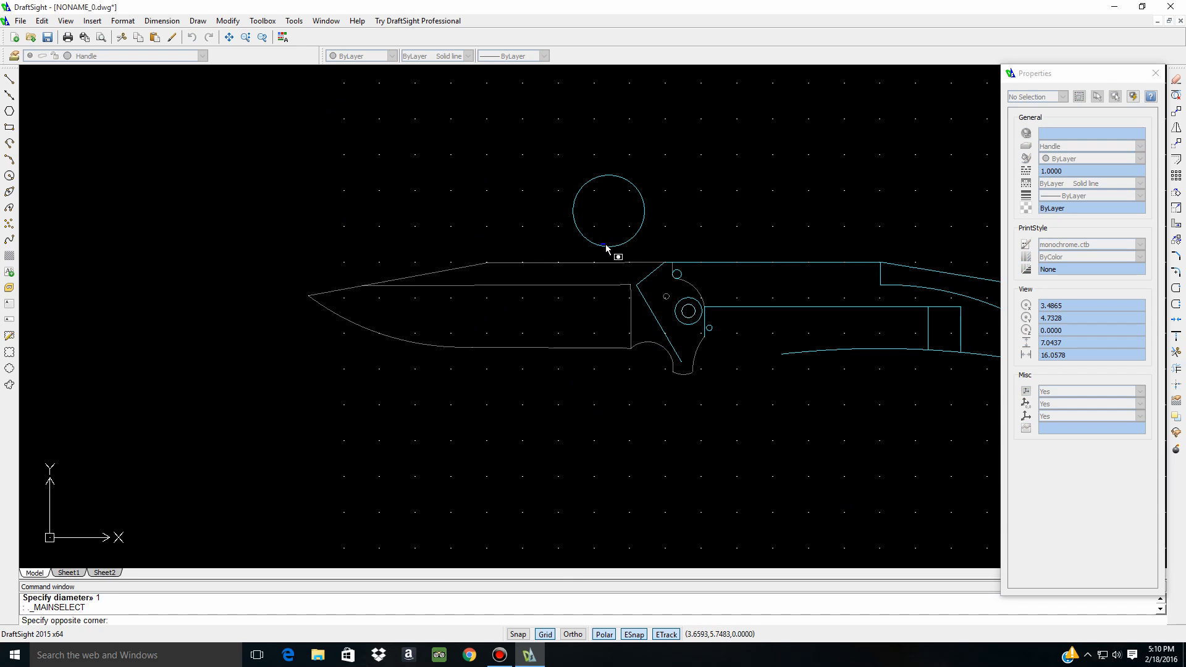
pyautogui.click(616, 245)
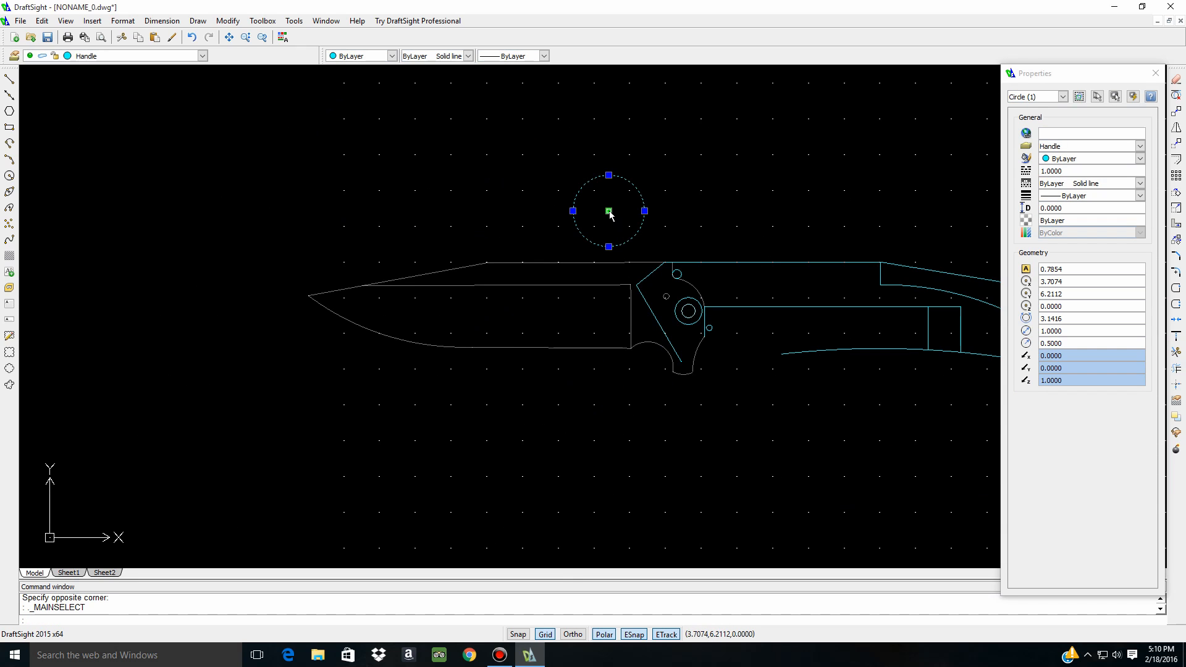
pyautogui.click(608, 211)
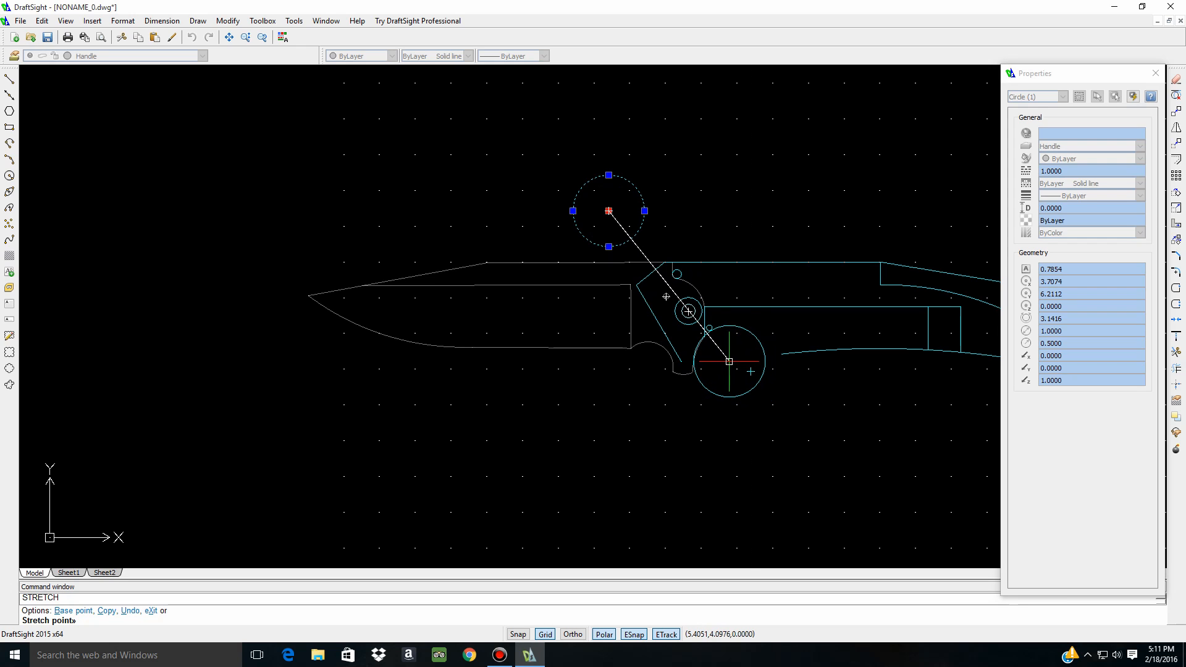
pyautogui.scroll(5, 729, 362)
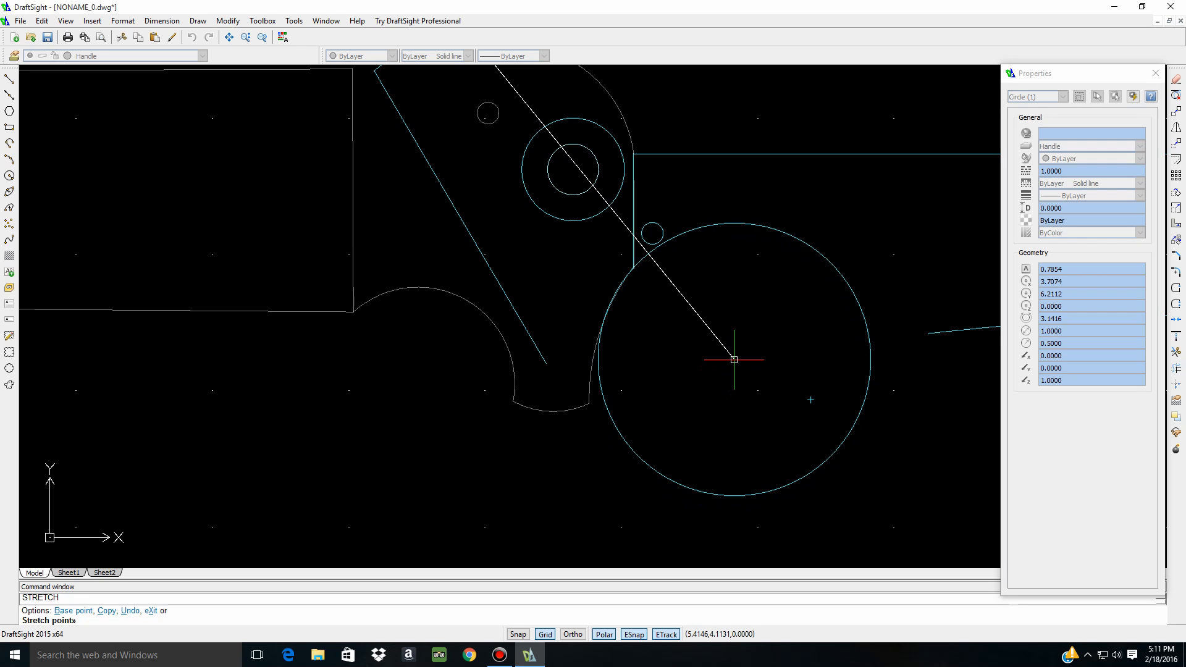
pyautogui.click(734, 359)
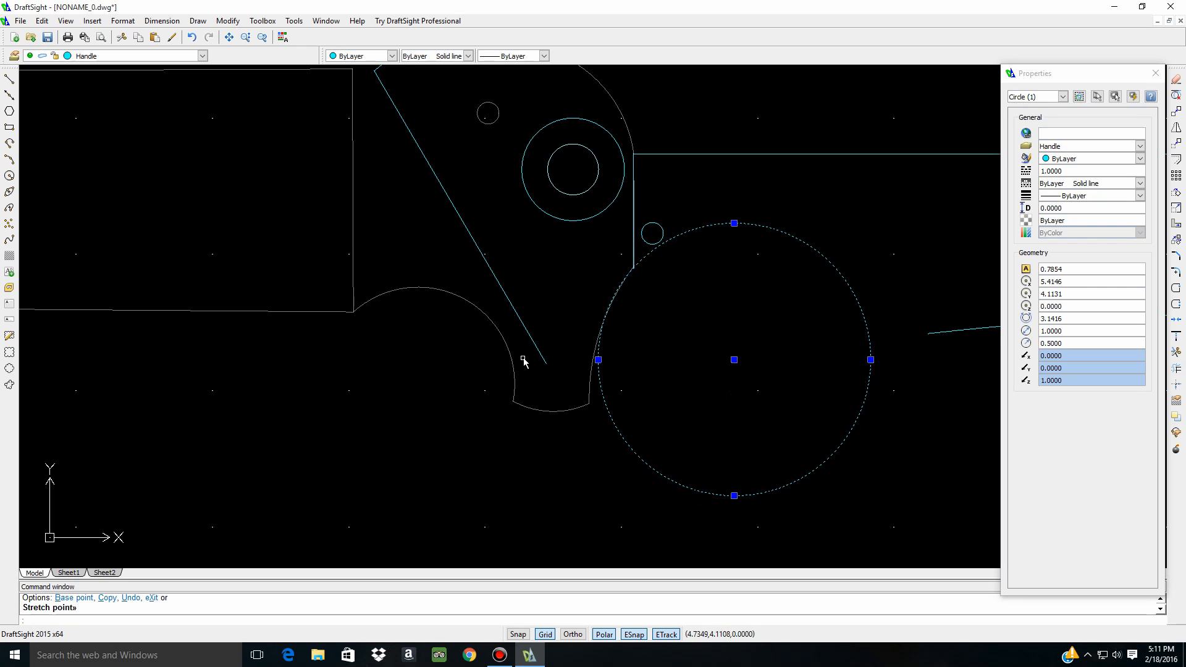
# Draw a line from the slanted front line's lower end to the front end of the handle's lower edge
pyautogui.click(9, 78)
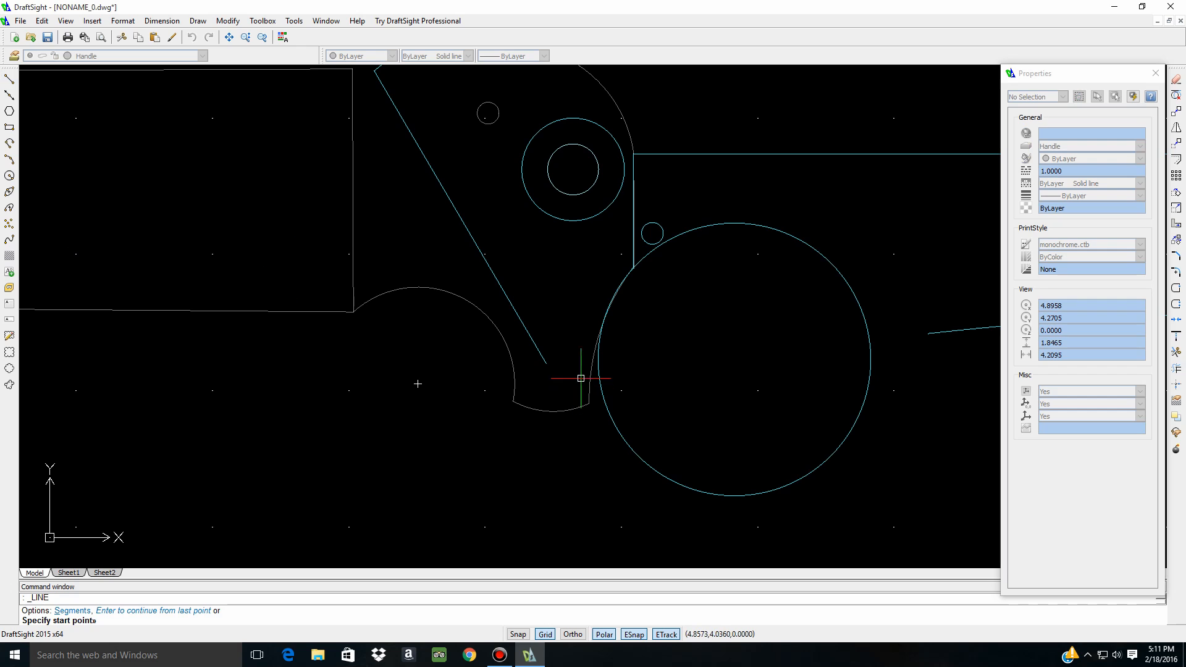
pyautogui.click(546, 362)
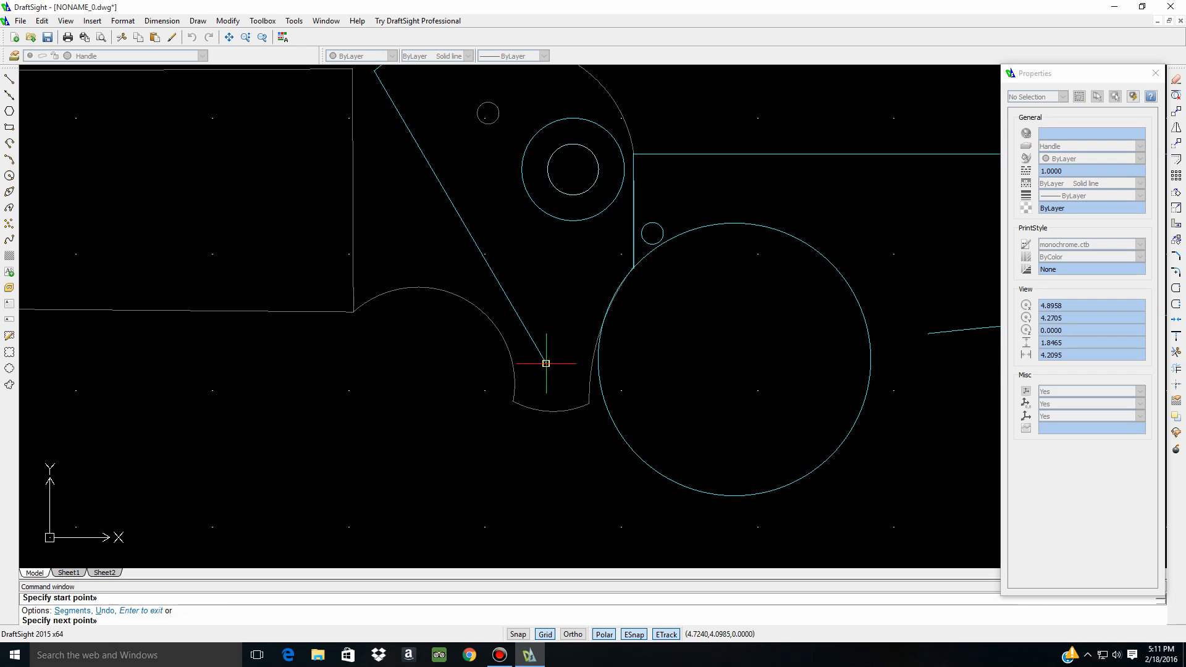
pyautogui.click(927, 334)
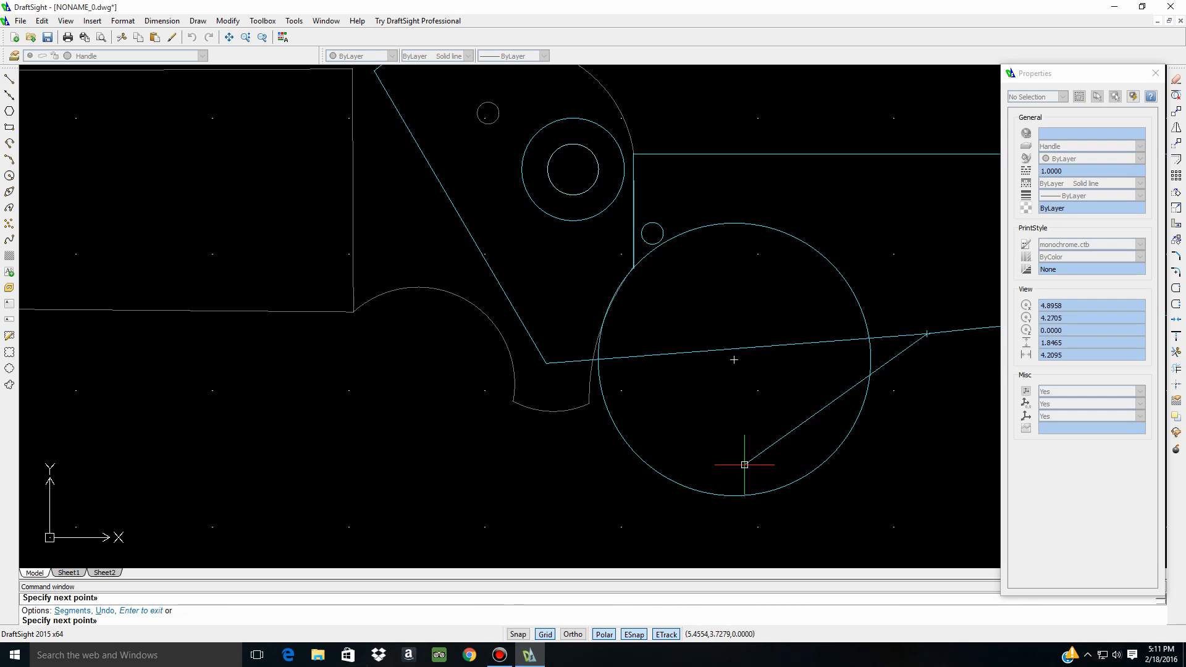
pyautogui.press('Escape')
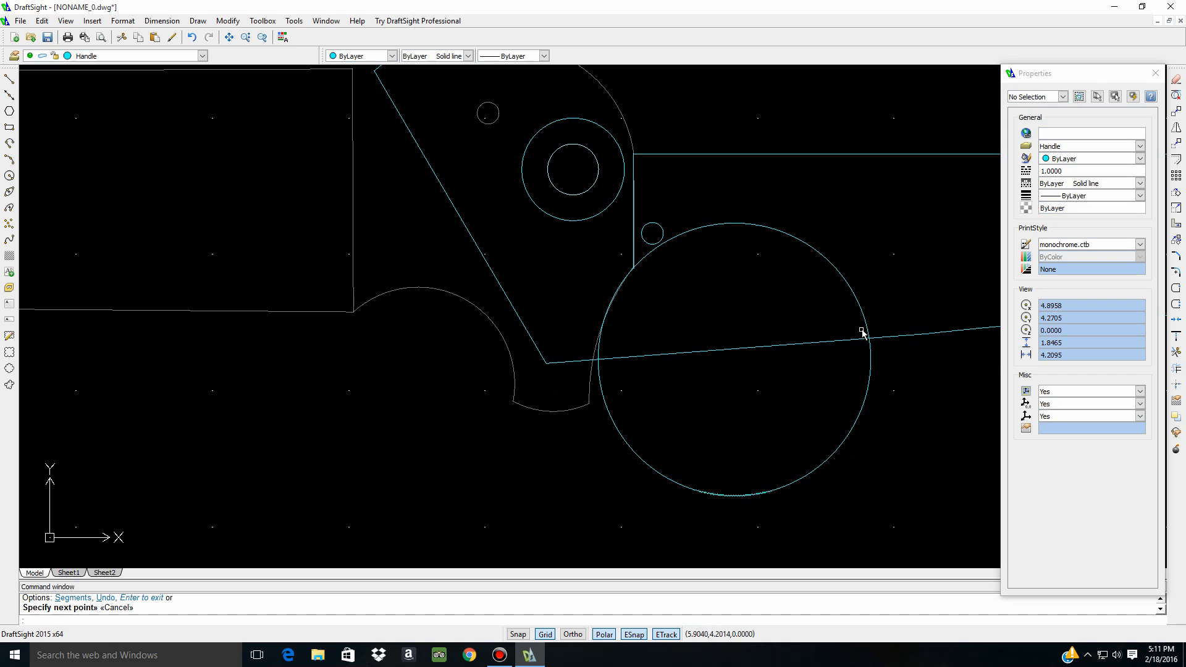
# Trim away the circle's portion below the new line and the line's segment inside the circle to form the finger groove
pyautogui.click(507, 239)
pyautogui.click(902, 525)
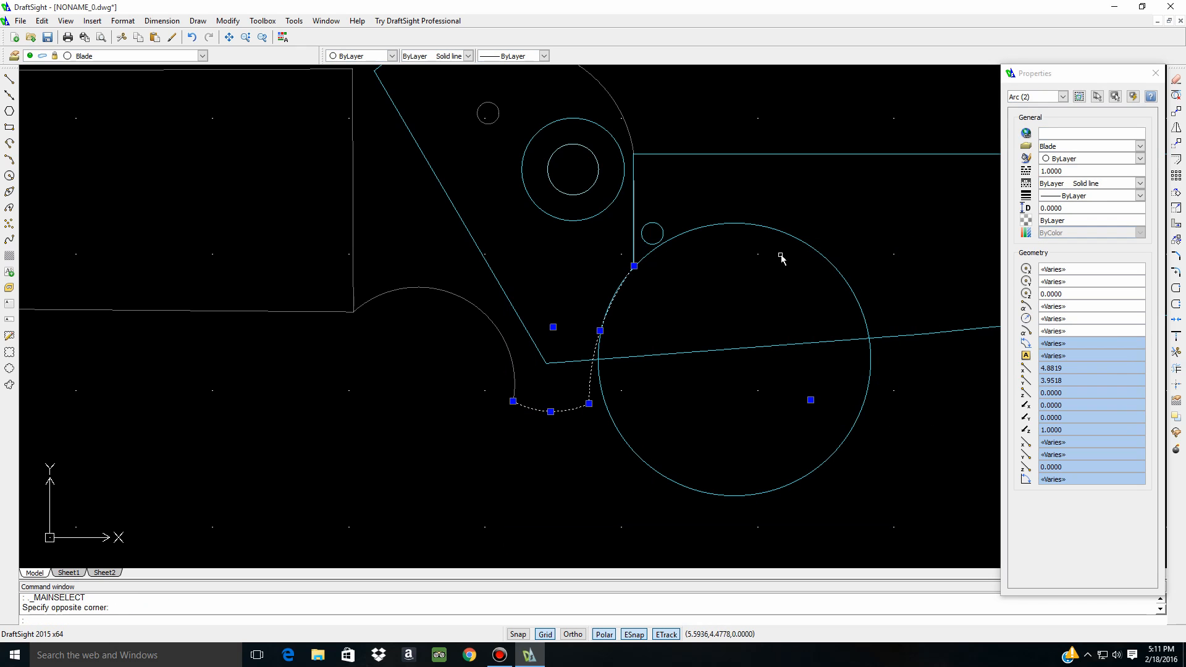
pyautogui.click(919, 182)
pyautogui.click(584, 538)
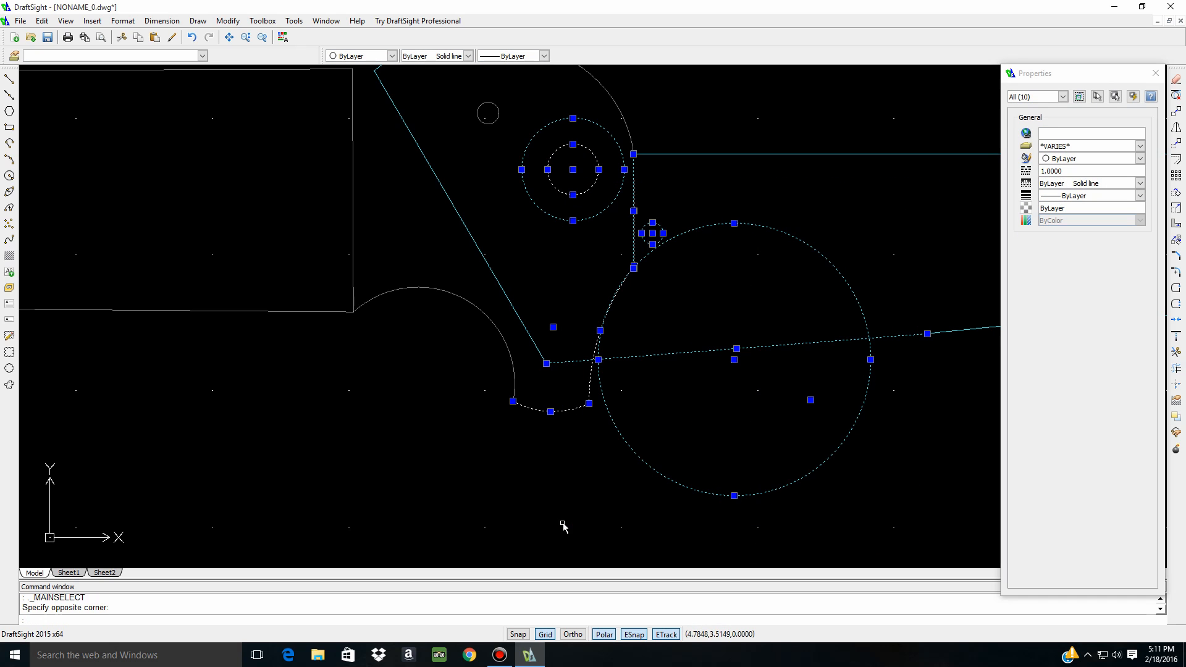
pyautogui.click(1176, 353)
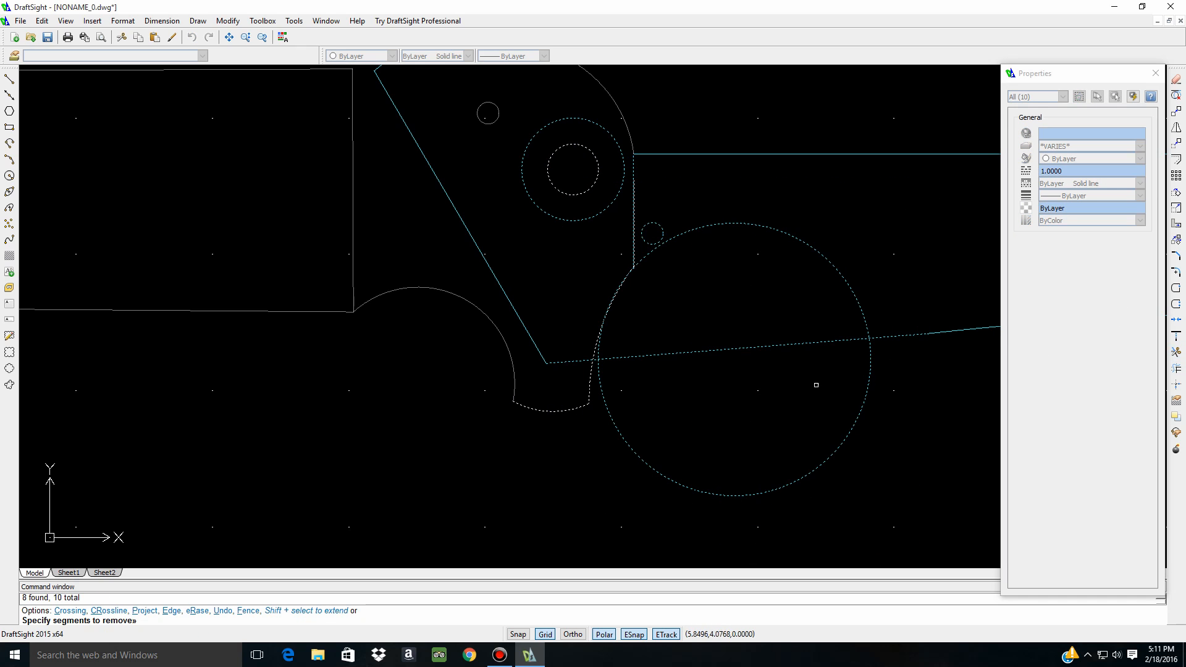
pyautogui.click(746, 497)
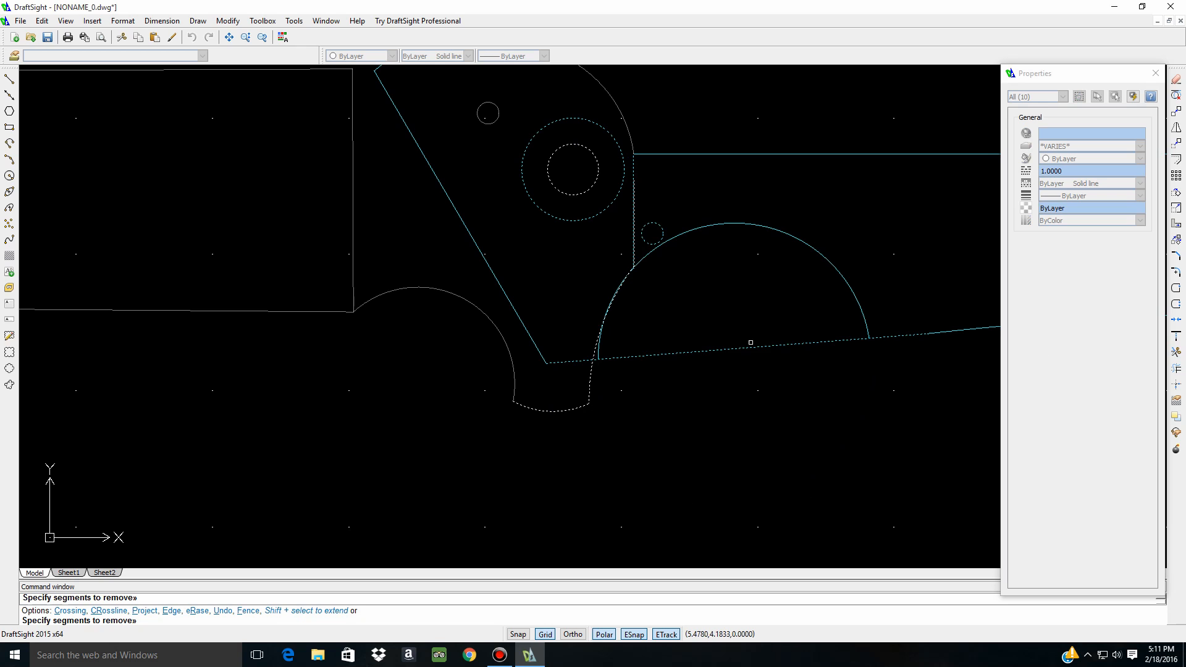
pyautogui.click(748, 348)
pyautogui.scroll(-5, 672, 292)
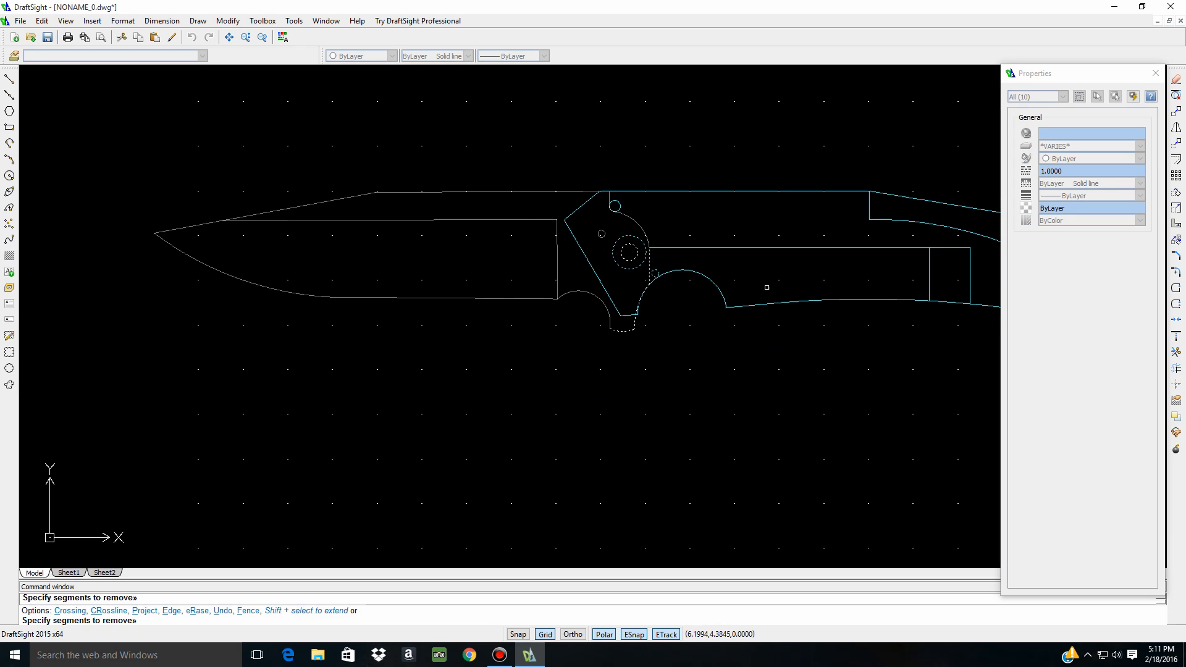
pyautogui.scroll(5, 746, 293)
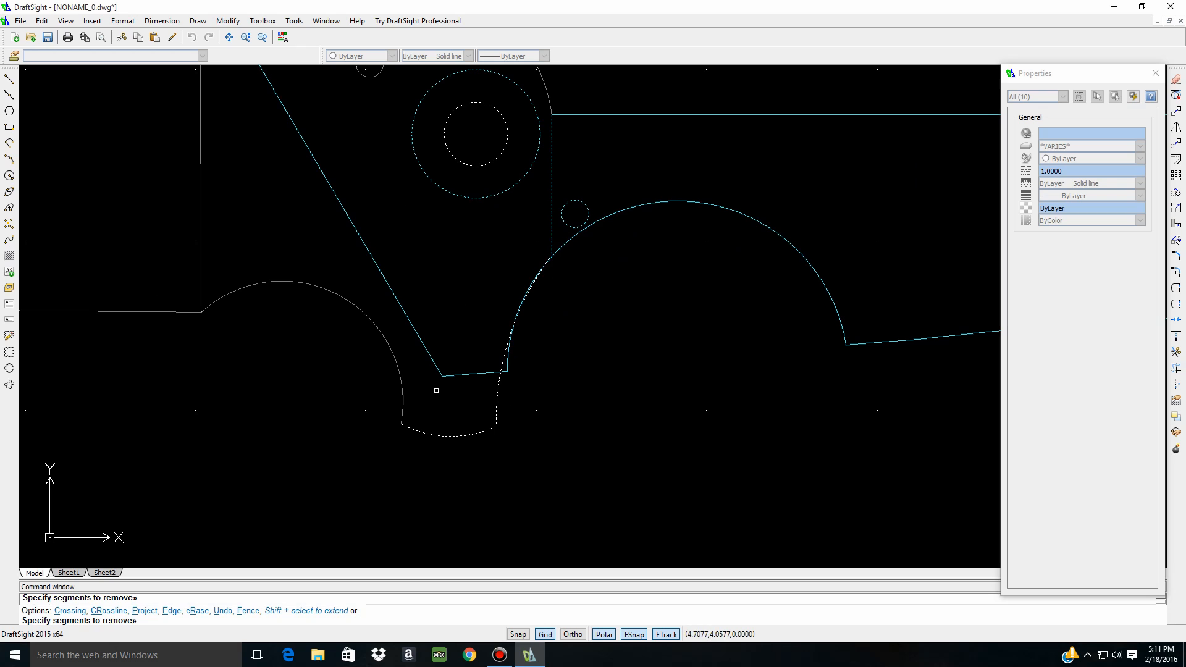
pyautogui.press('Escape')
# Flatten the finger groove arc by stretching its midpoint downward to a radius of about 0.55
pyautogui.click(672, 202)
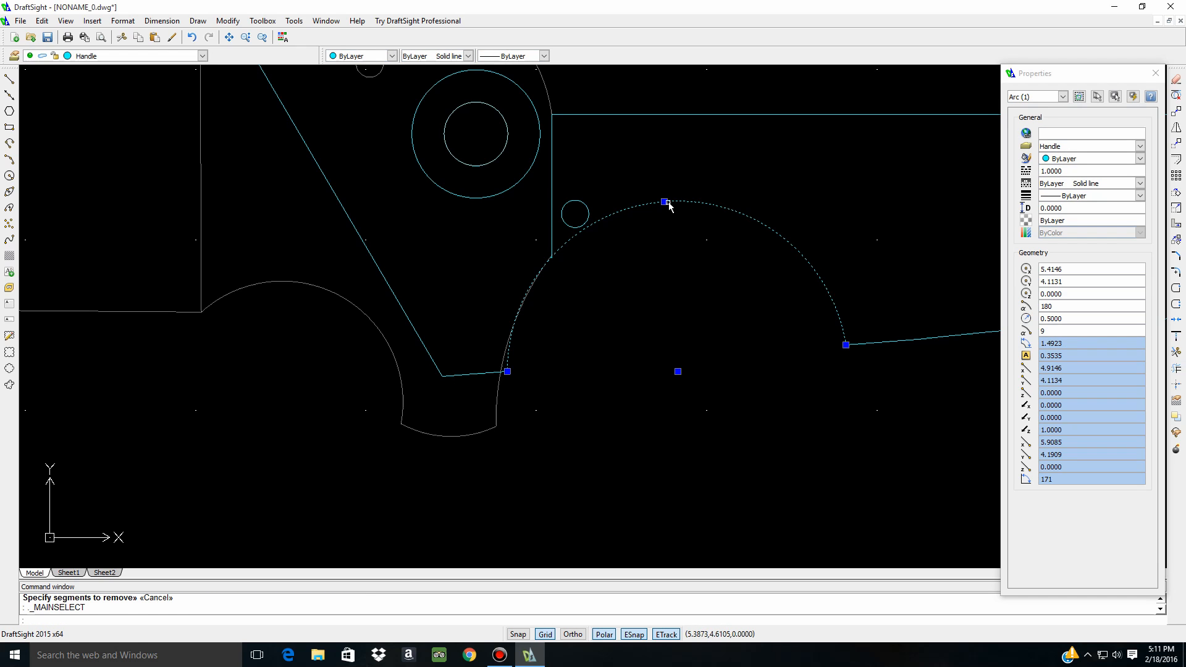
pyautogui.click(664, 202)
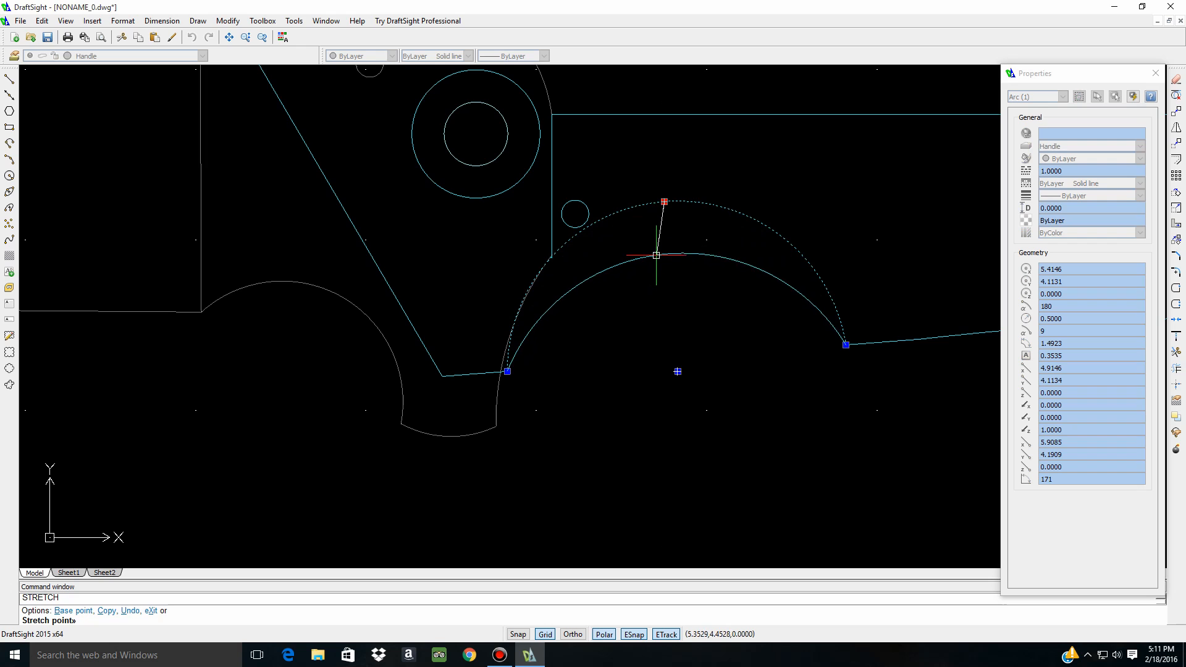
pyautogui.click(667, 250)
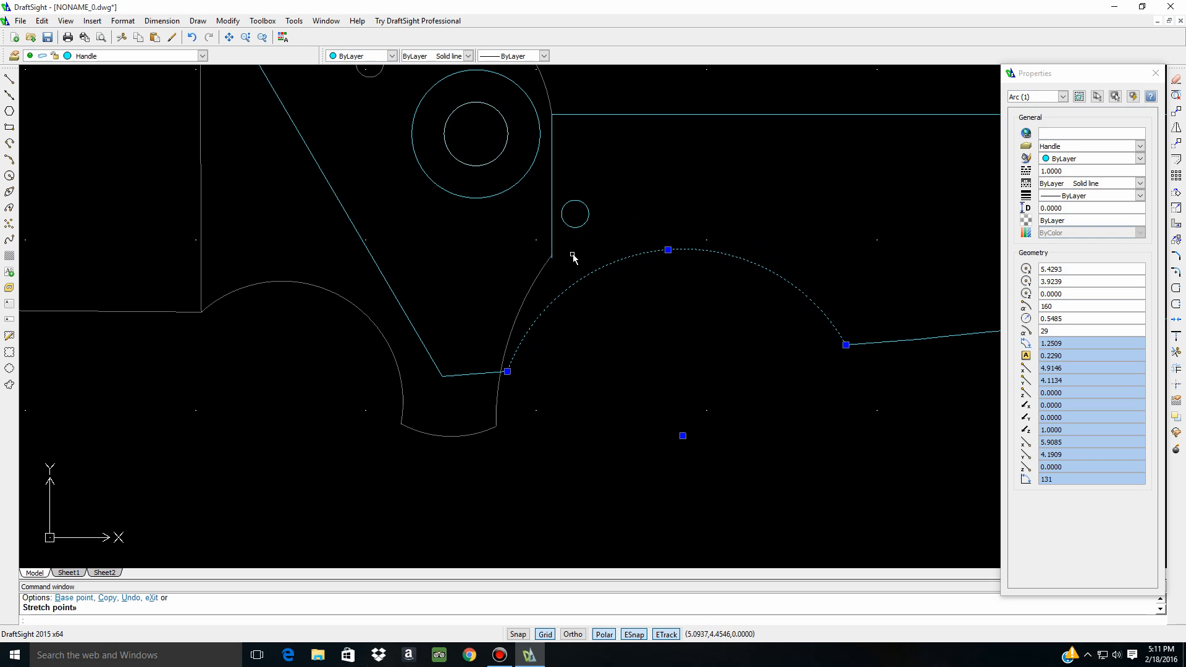
pyautogui.press('Escape')
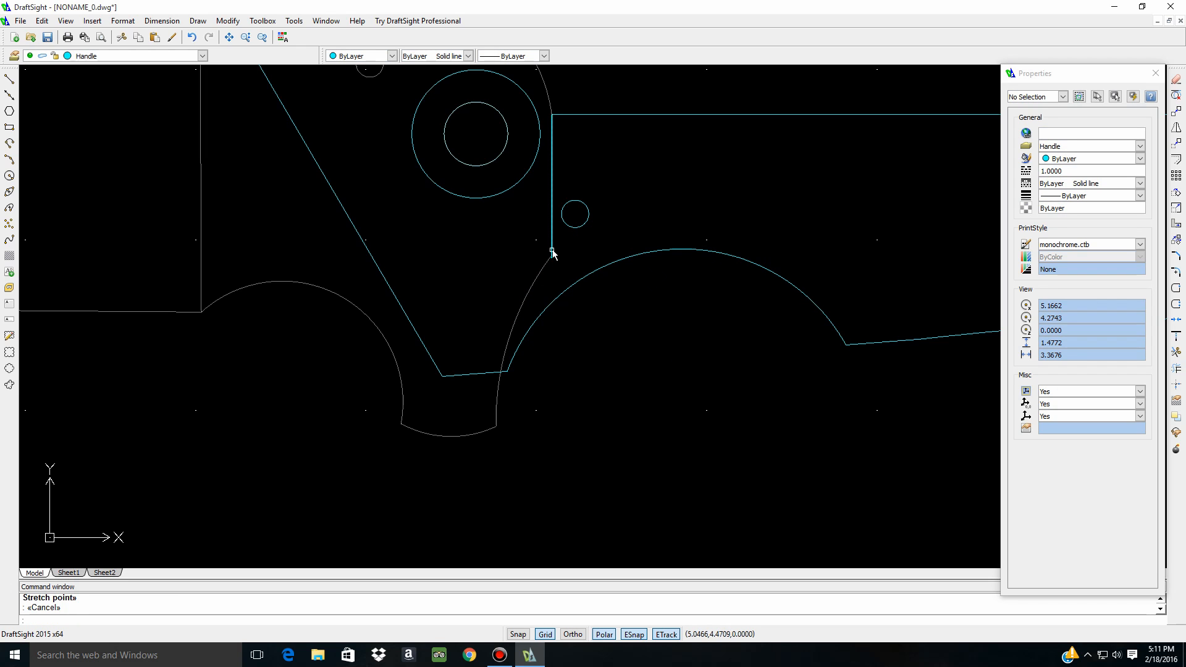
# Stretch the lower end of the vertical line behind the pivot straight down to meet the finger groove arc
pyautogui.click(553, 256)
pyautogui.click(552, 258)
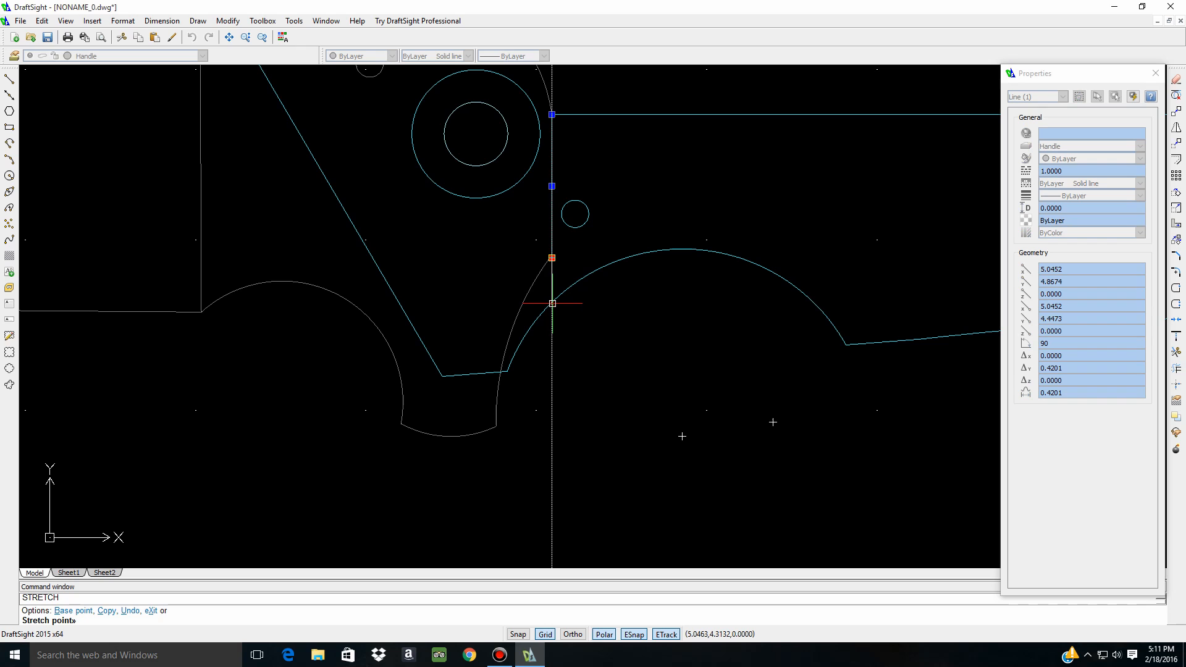
pyautogui.press('Escape')
pyautogui.press('Escape')
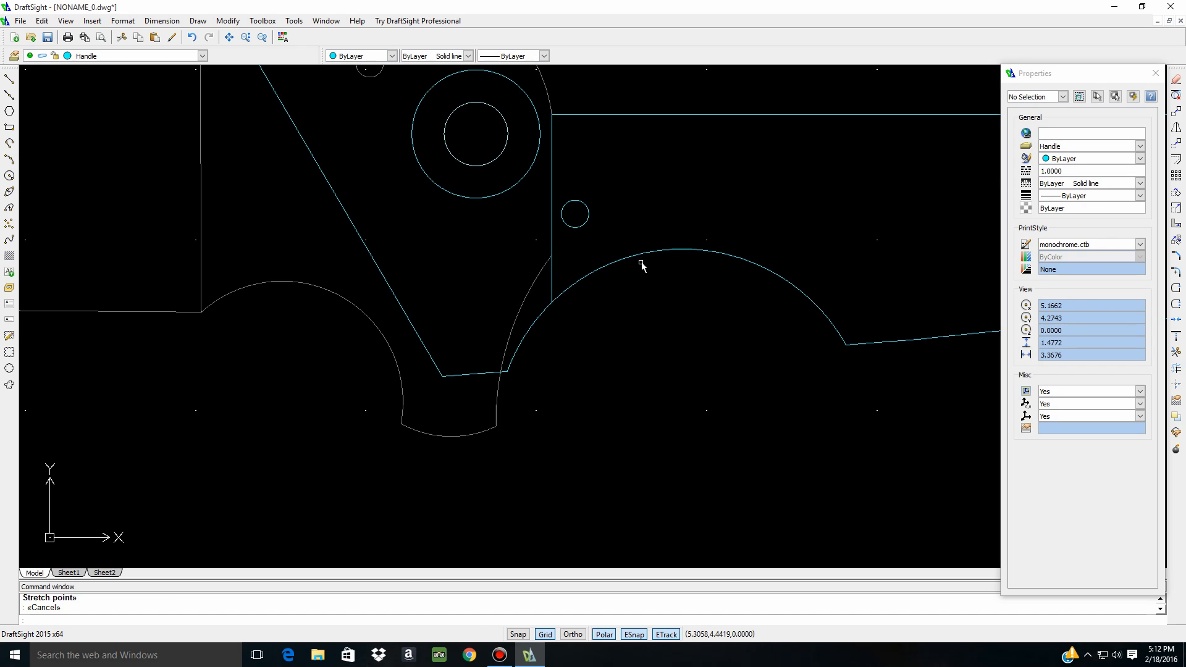
# Flatten the finger groove arc further by stretching its midpoint down to a radius of about 0.61
pyautogui.scroll(-4, 537, 310)
pyautogui.scroll(3, 588, 286)
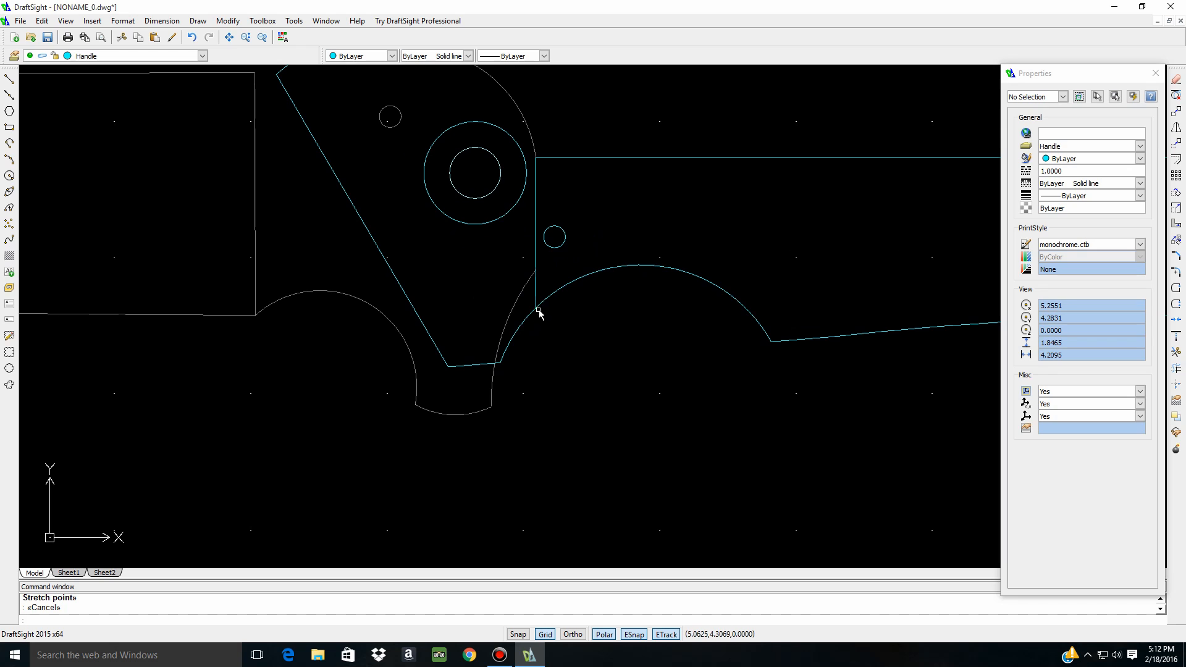
pyautogui.scroll(-2, 587, 326)
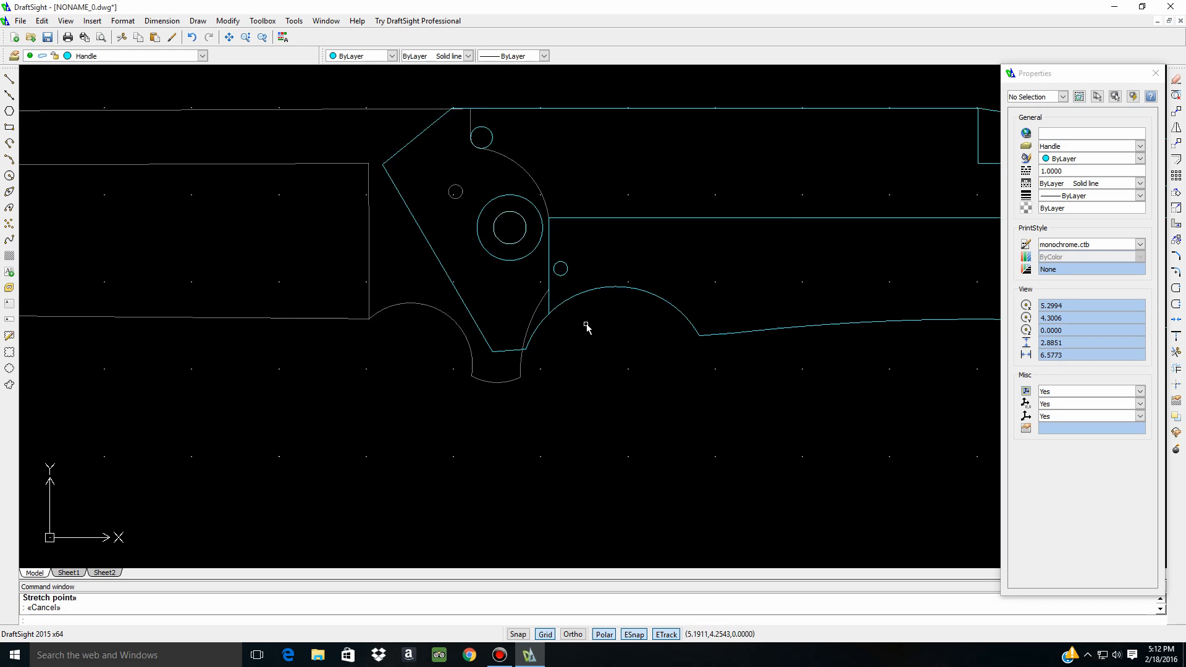
pyautogui.scroll(-3, 586, 326)
pyautogui.scroll(-1, 416, 303)
pyautogui.scroll(-1, 605, 307)
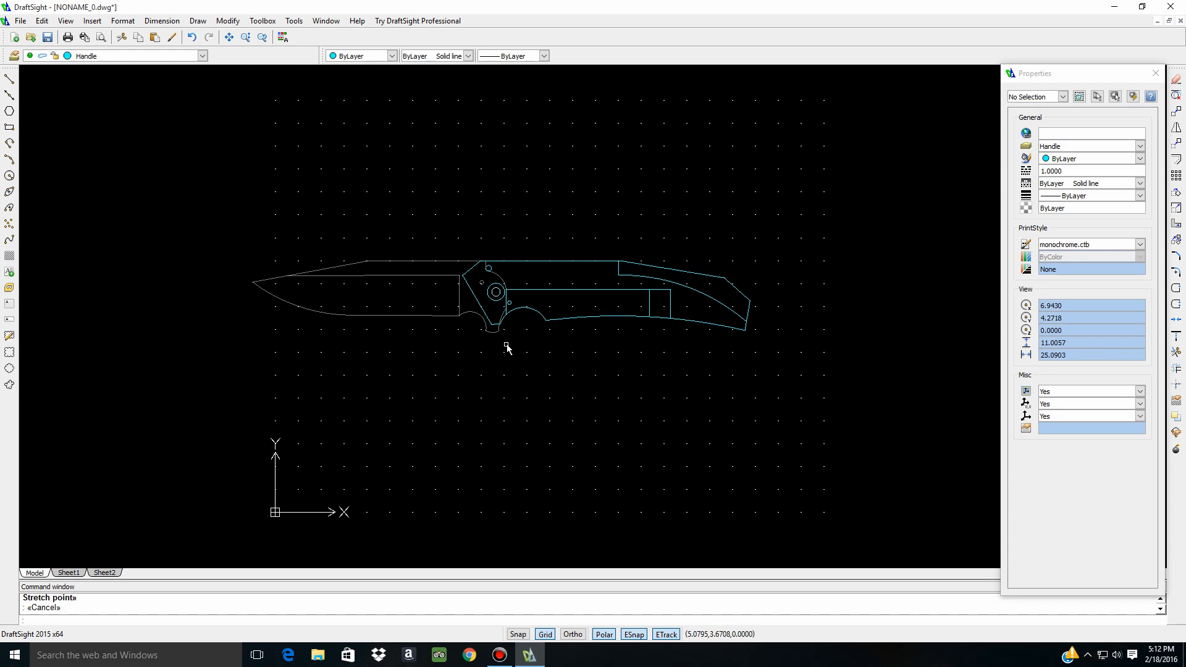
pyautogui.scroll(5, 511, 296)
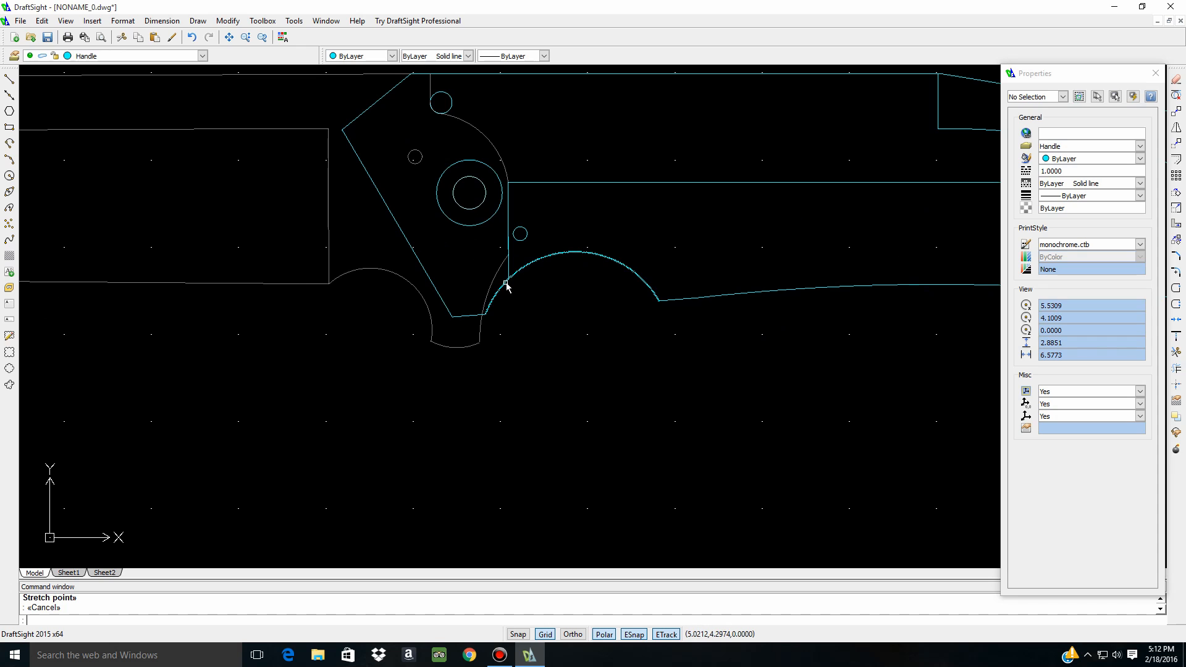
pyautogui.click(505, 284)
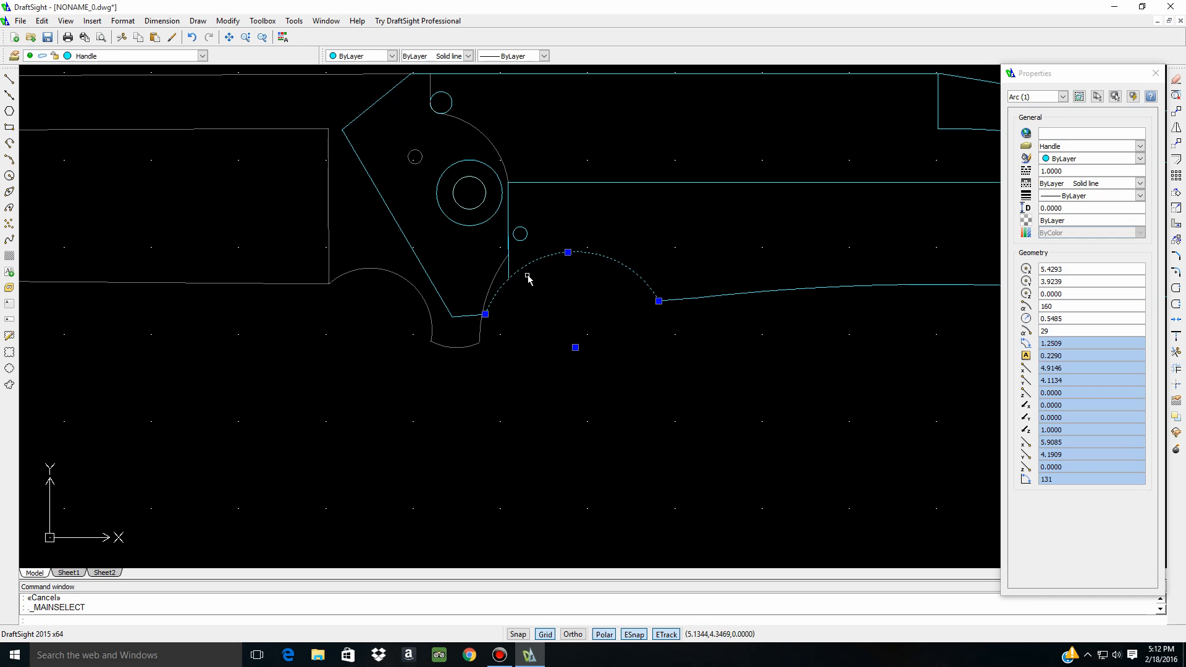
pyautogui.scroll(2, 528, 277)
pyautogui.click(590, 240)
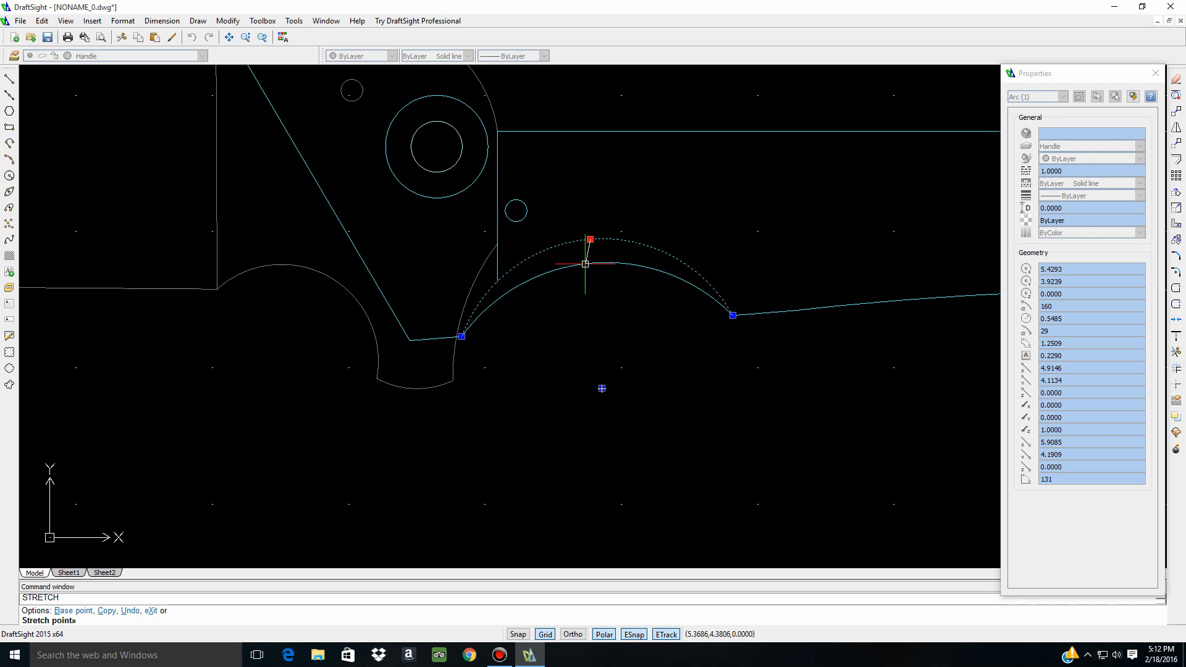
pyautogui.press('Escape')
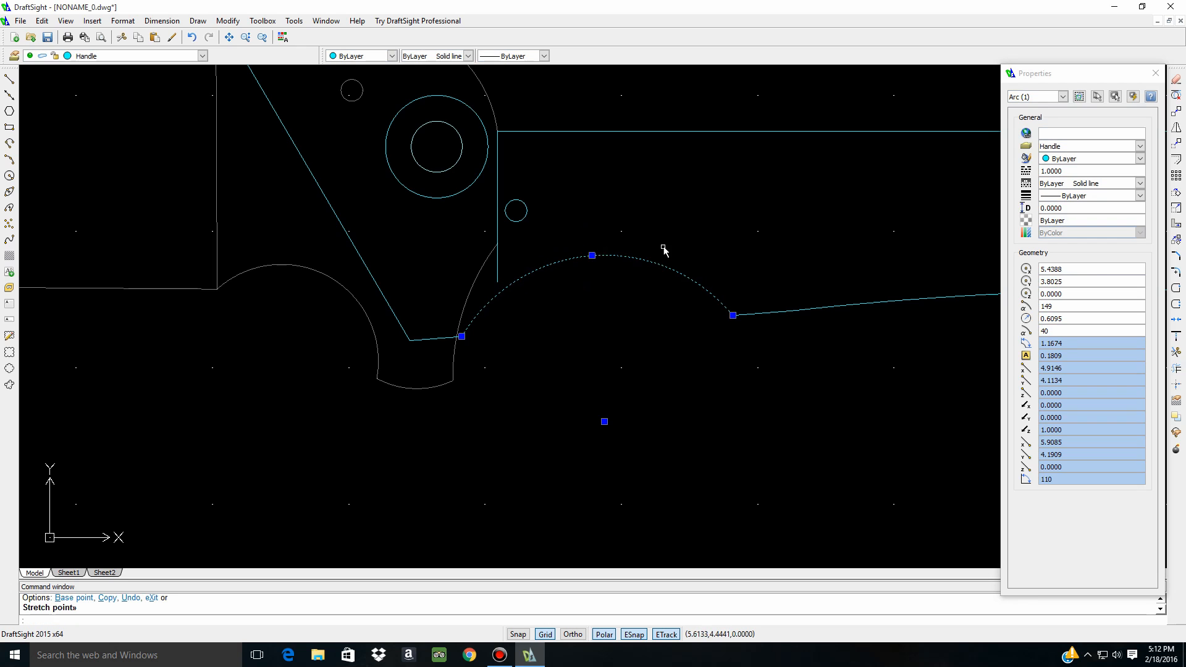
pyautogui.press('Escape')
# Stretch the vertical line's lower end past the flattened groove arc and trim off the part extending below it
pyautogui.click(496, 279)
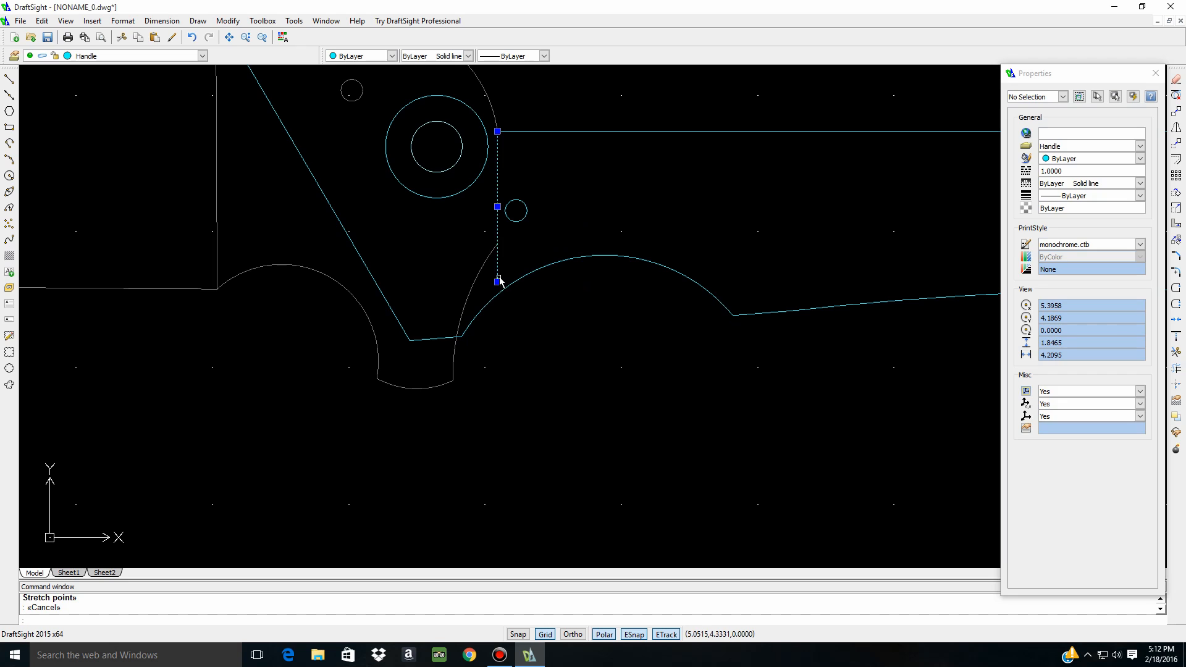
pyautogui.click(497, 282)
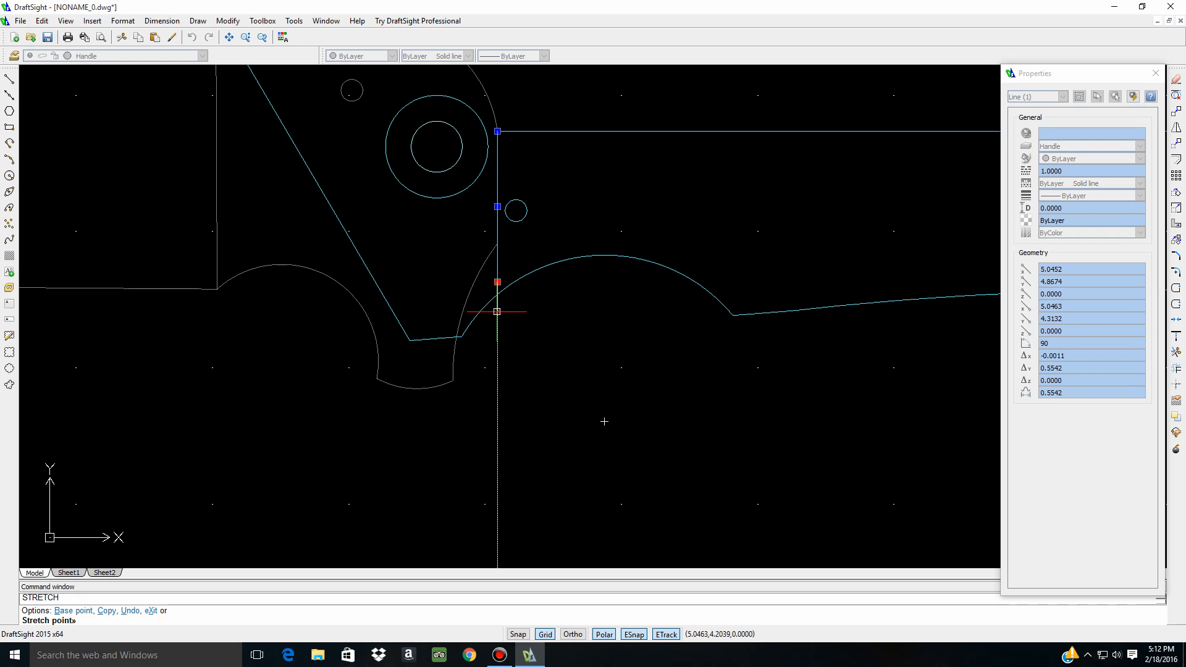
pyautogui.press('Escape')
pyautogui.press('Escape')
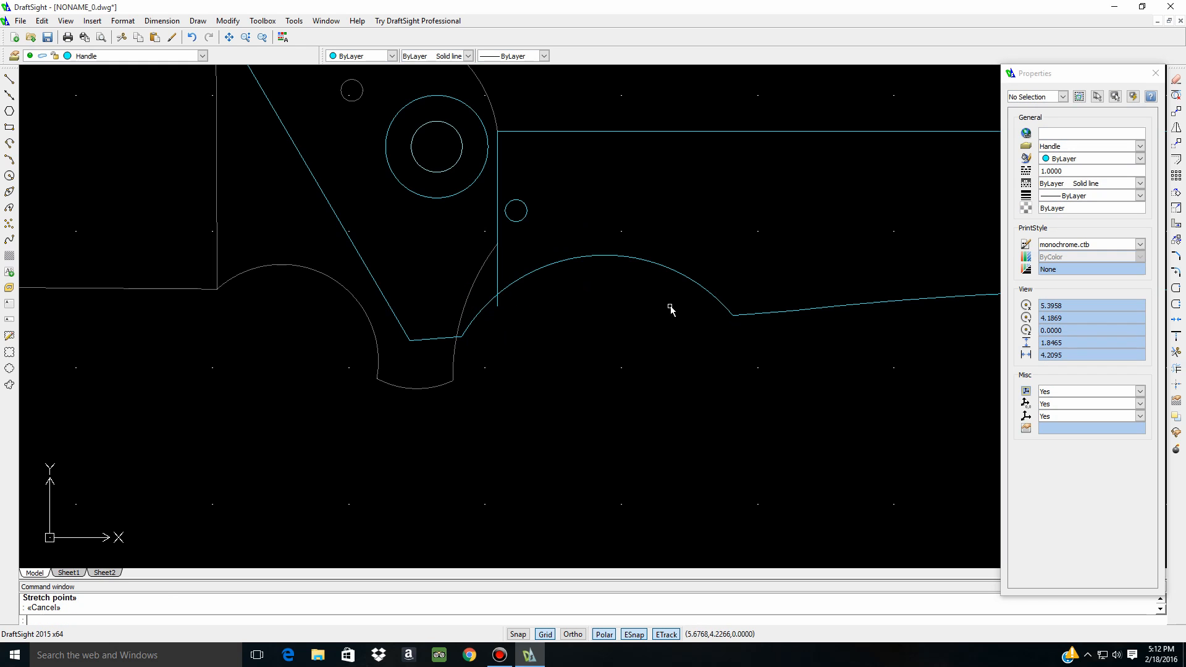
pyautogui.click(494, 297)
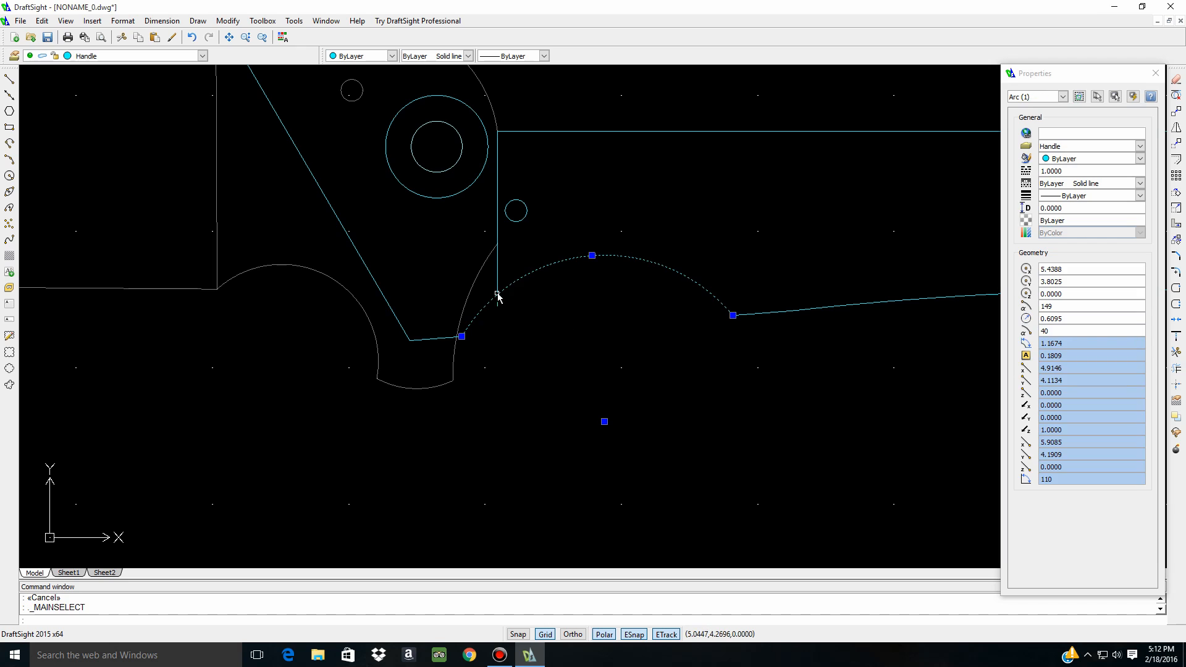
pyautogui.click(1176, 352)
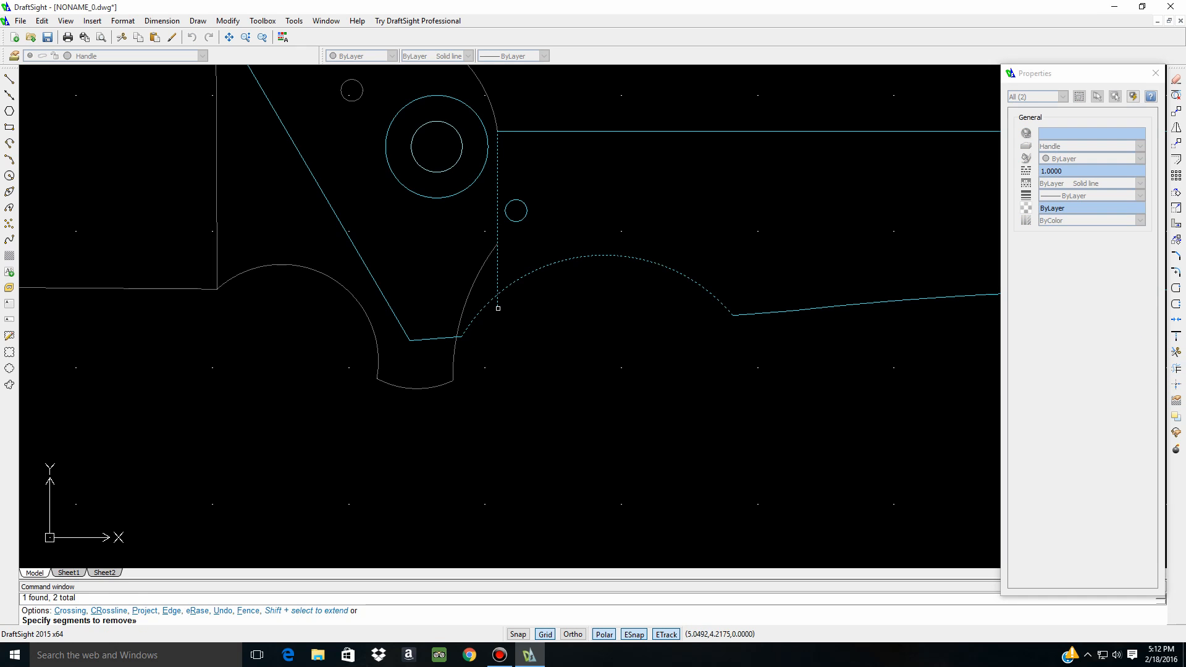
pyautogui.press('Escape')
# Stretch the shared corner of the handle's top edge and upper front slant about 0.1 toward the blade tip along the top edge
pyautogui.scroll(-4, 604, 369)
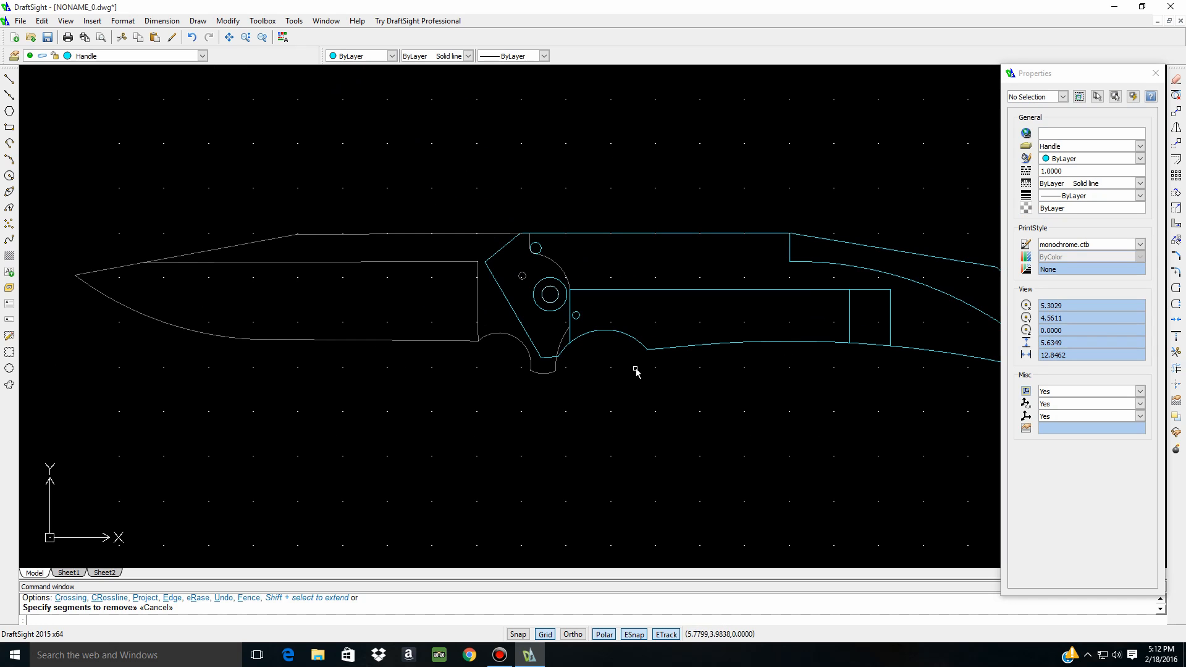
pyautogui.scroll(-1, 528, 370)
pyautogui.scroll(4, 604, 358)
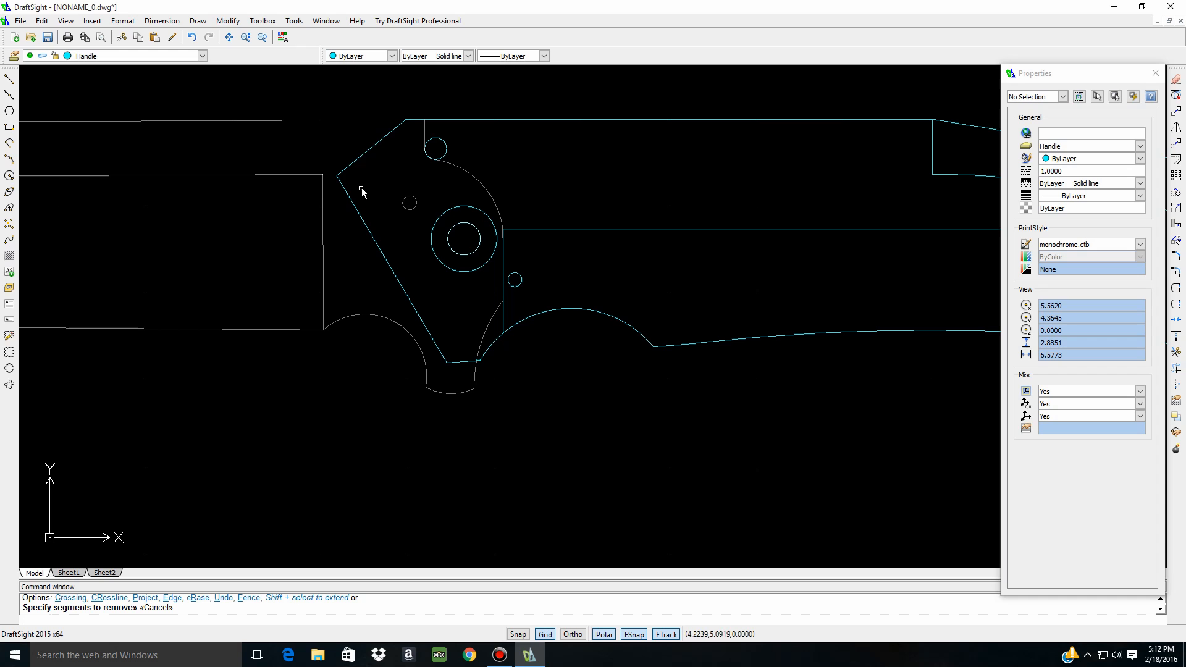
pyautogui.scroll(4, 451, 139)
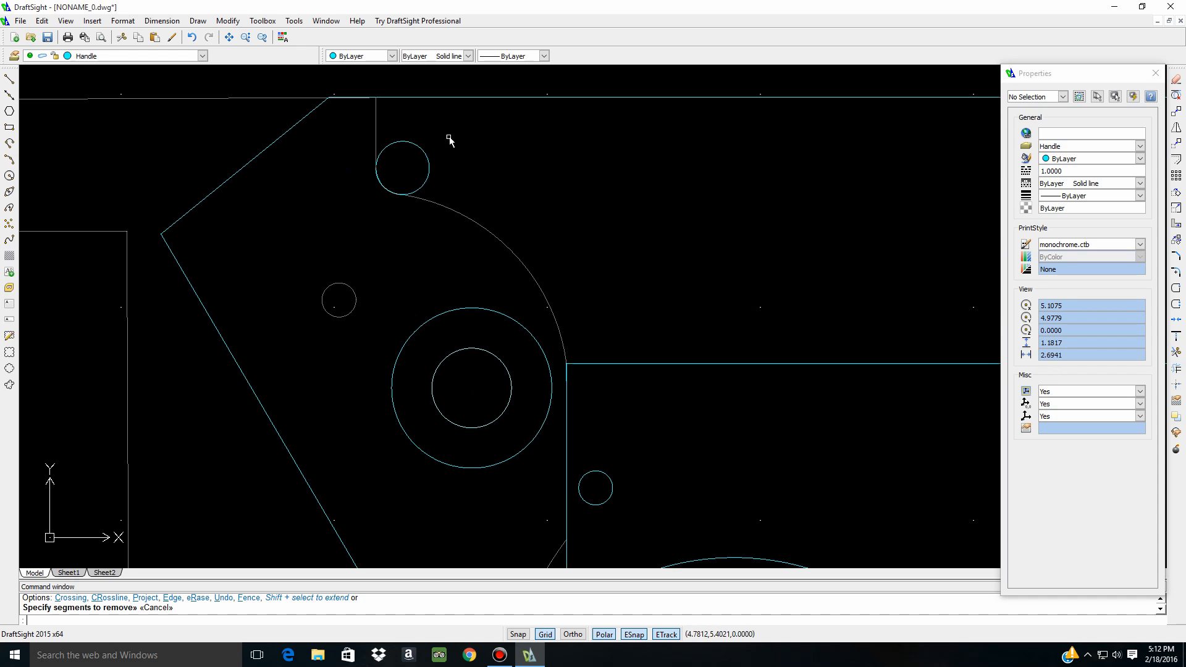
pyautogui.scroll(-3, 748, 184)
pyautogui.scroll(2, 828, 229)
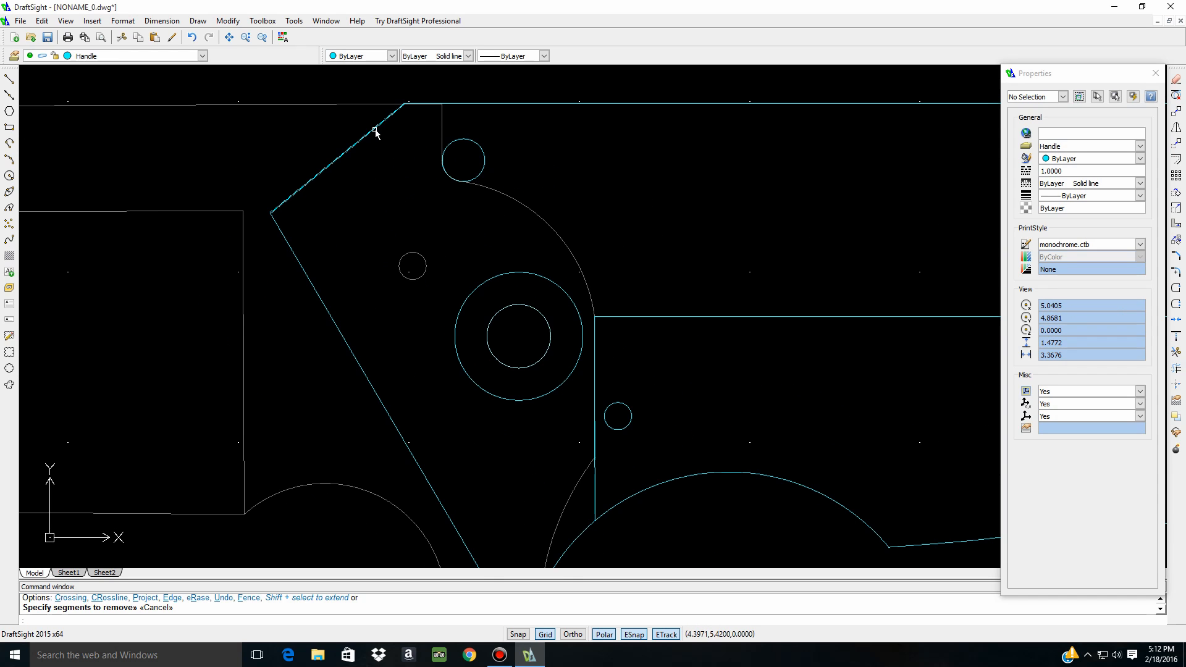
pyautogui.click(375, 132)
pyautogui.click(419, 105)
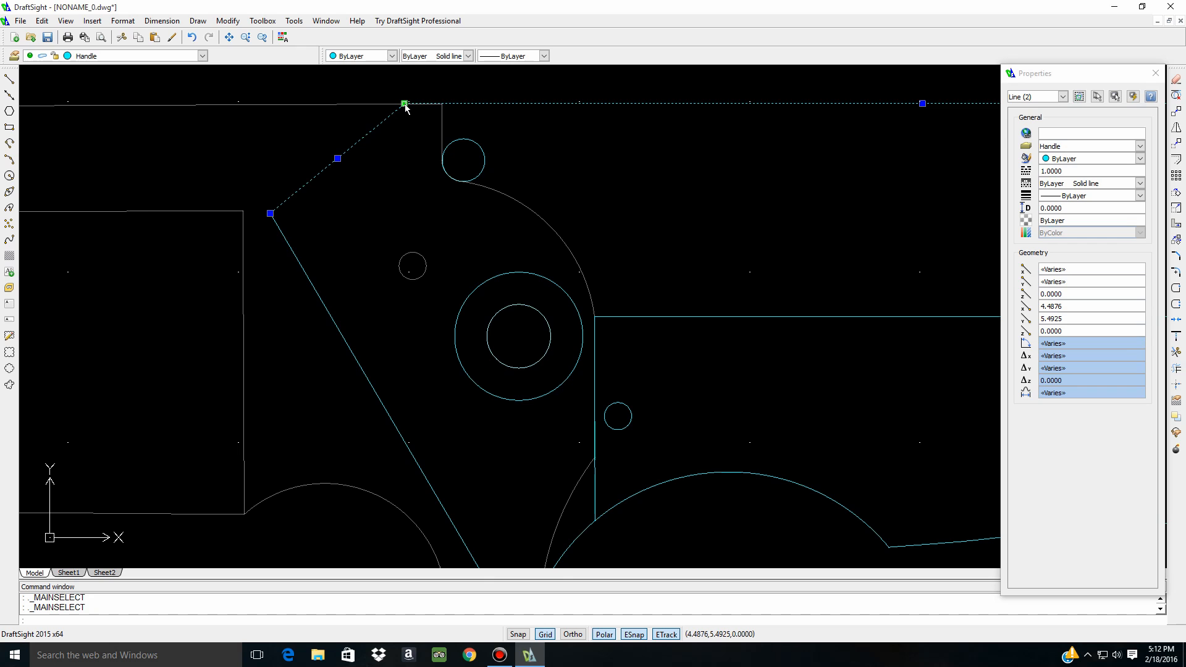
pyautogui.click(404, 103)
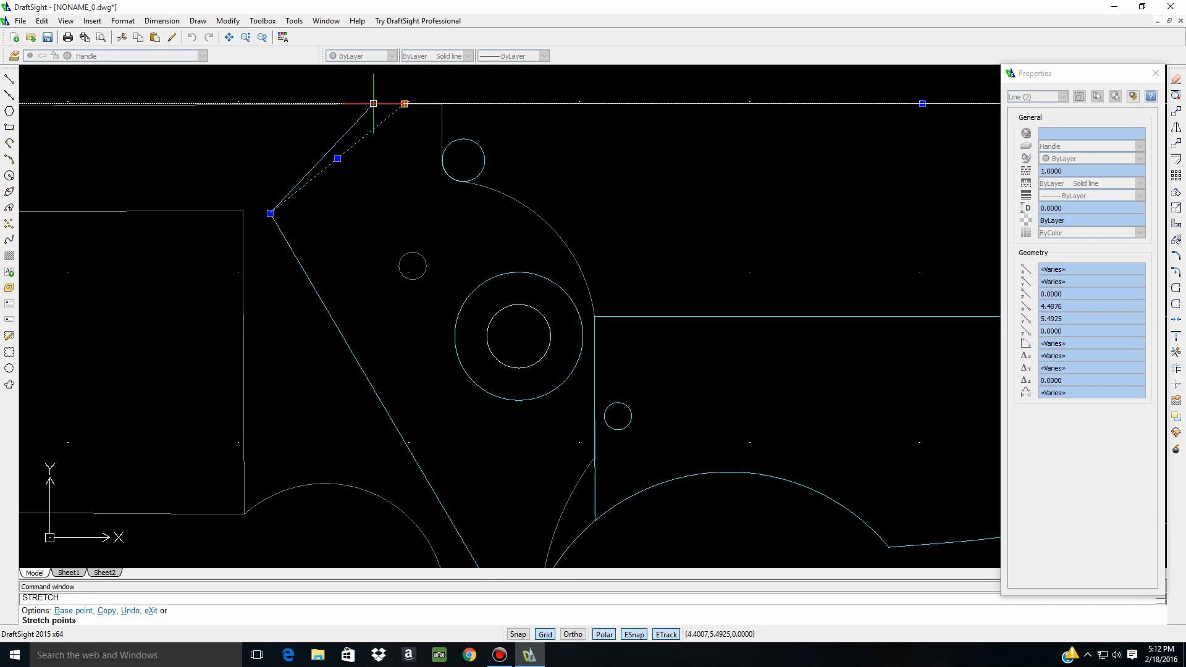
pyautogui.press('Escape')
pyautogui.press('Escape')
# Draw a circle with a diameter of 0.161 in the empty space above the blade
pyautogui.scroll(-5, 378, 245)
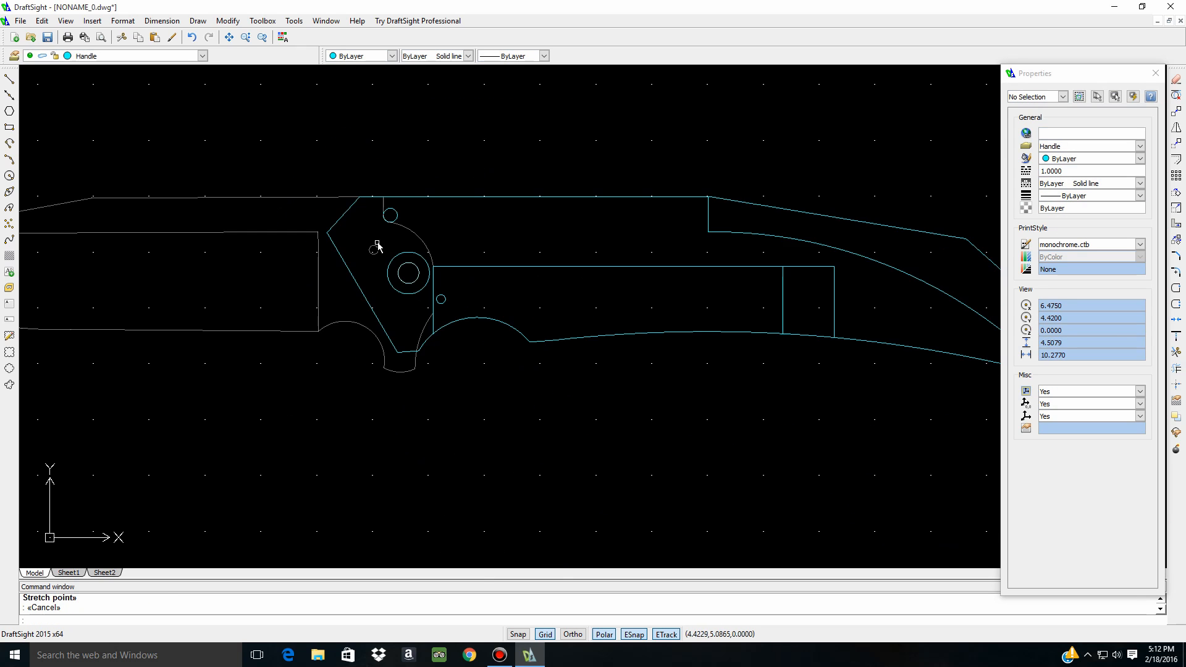
pyautogui.scroll(-2, 571, 250)
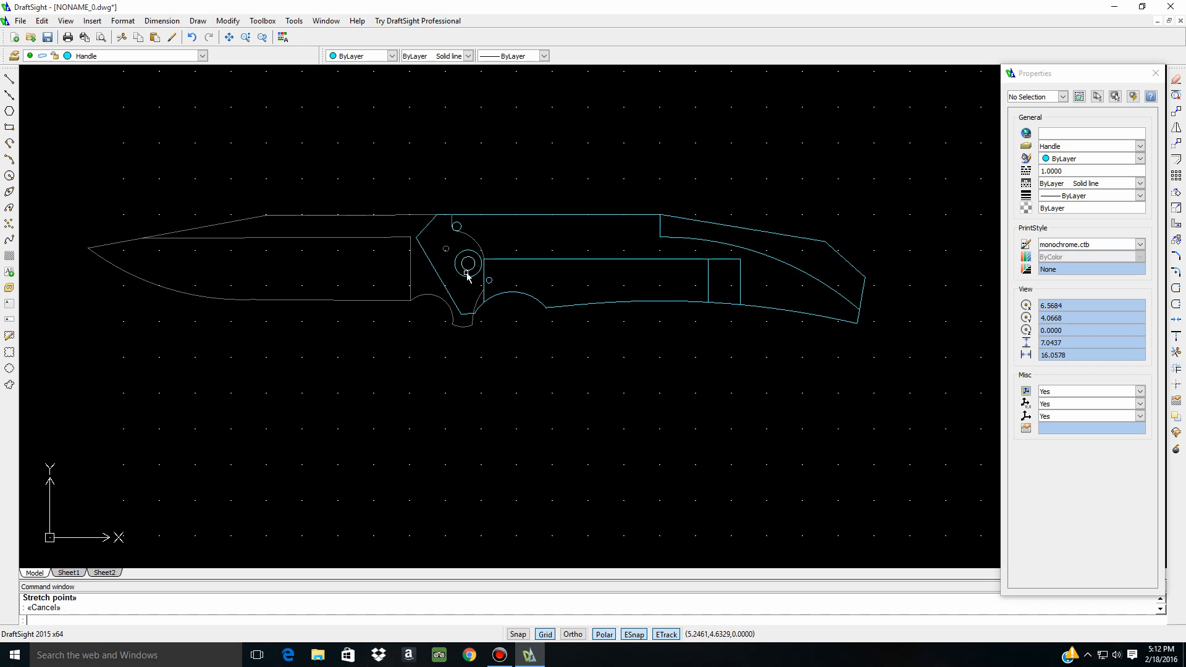
pyautogui.scroll(-1, 779, 312)
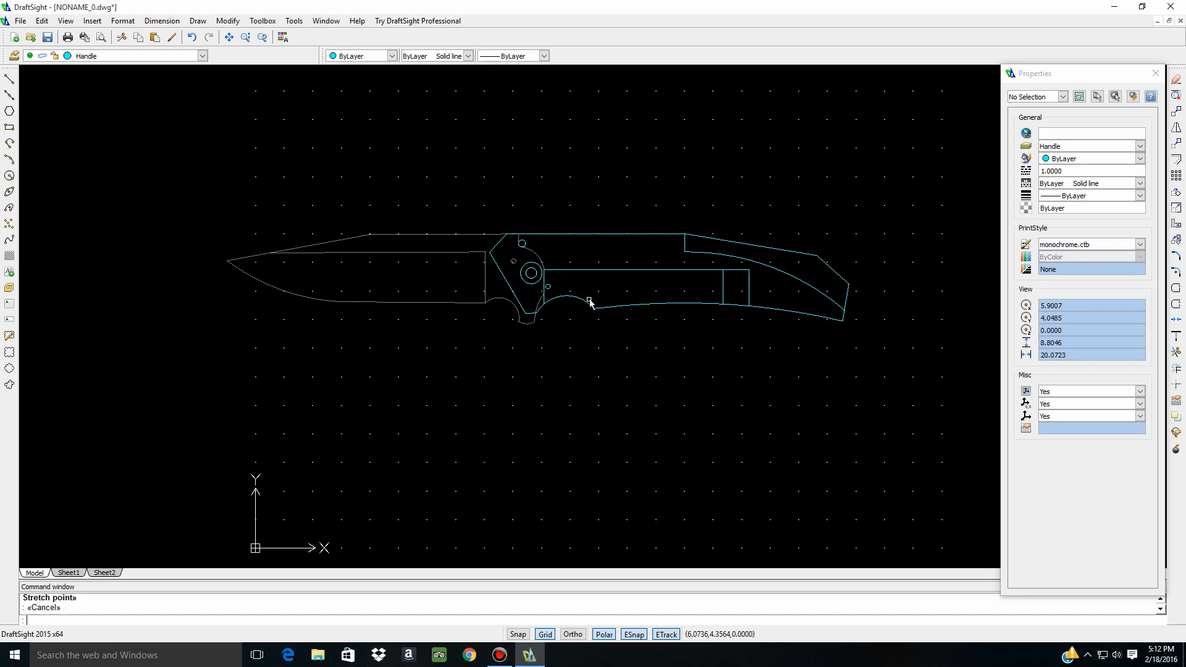
pyautogui.scroll(2, 531, 304)
pyautogui.scroll(-2, 253, 239)
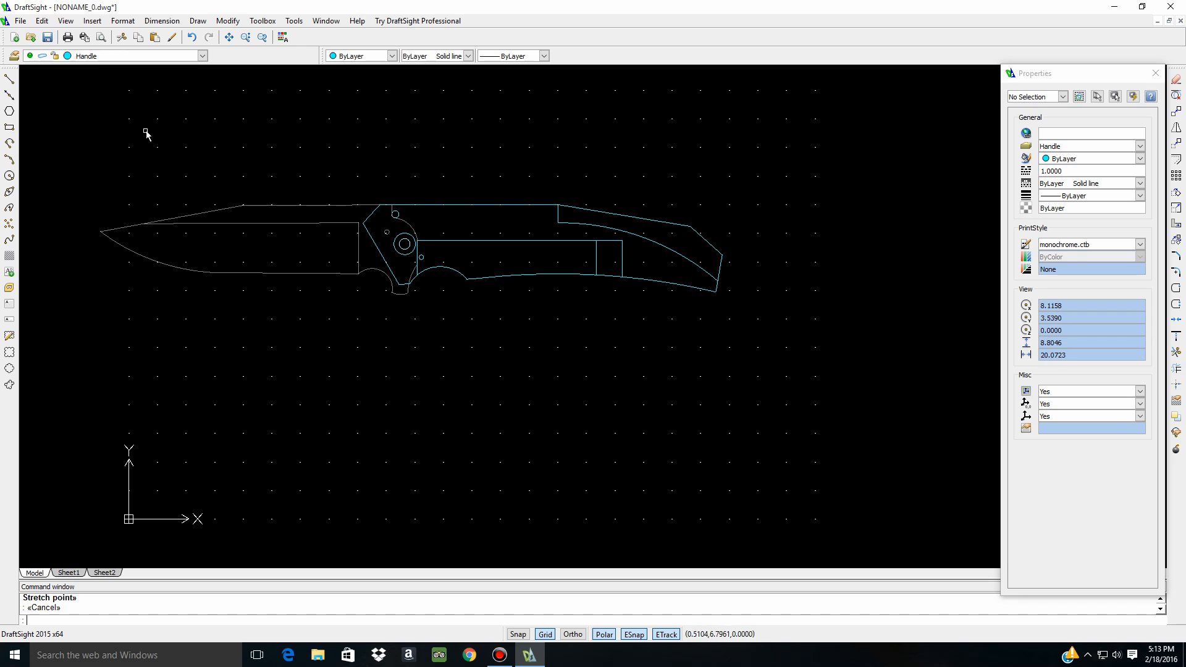
pyautogui.click(10, 177)
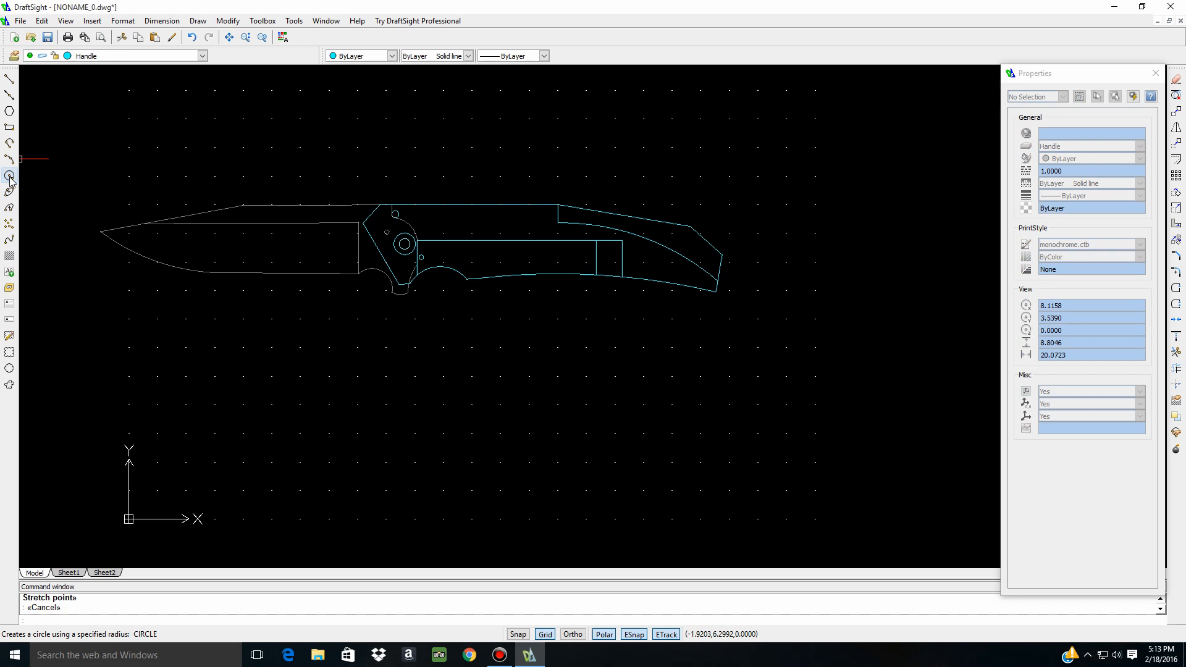
pyautogui.click(341, 152)
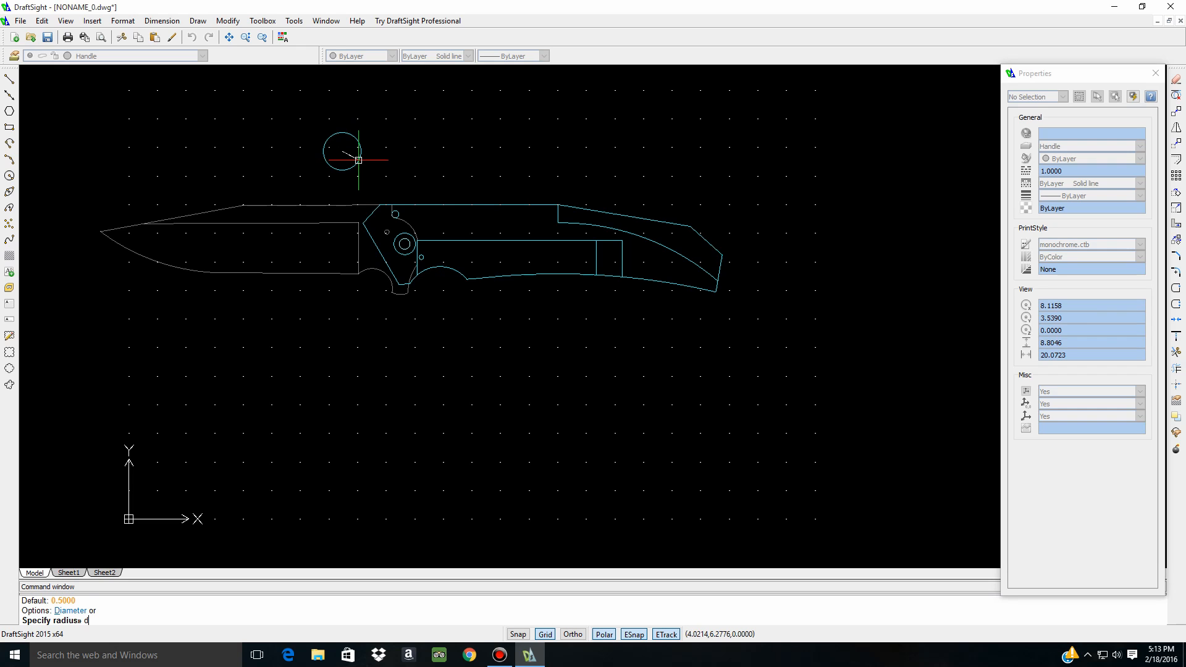
pyautogui.press('Return')
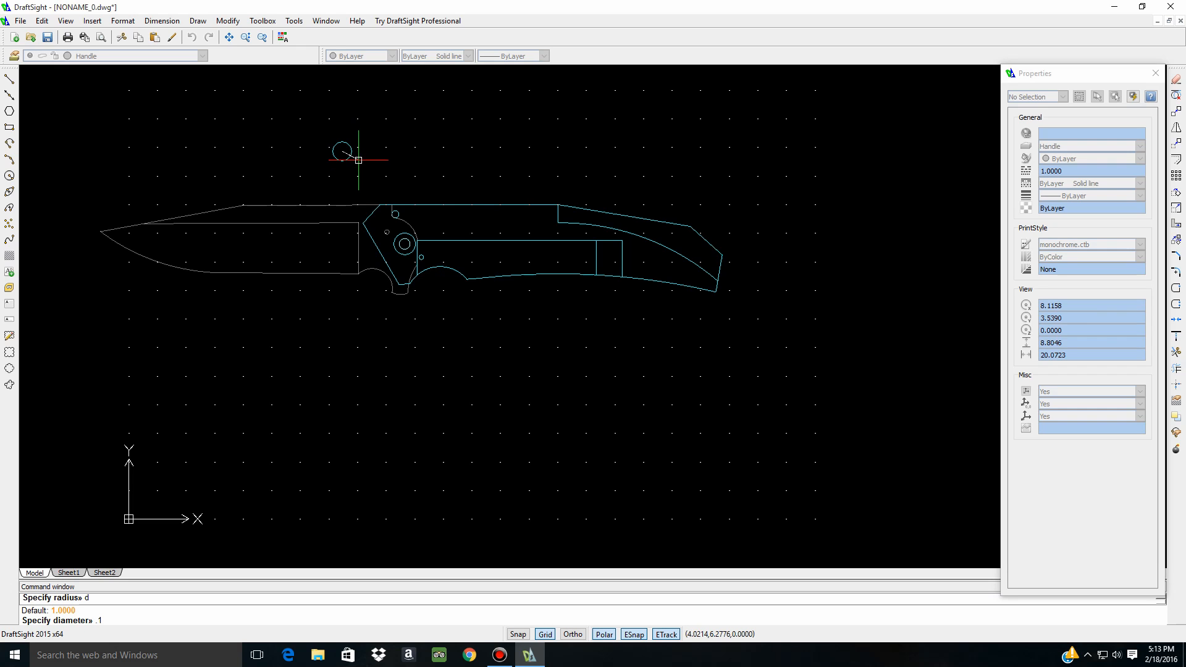
pyautogui.press('Return')
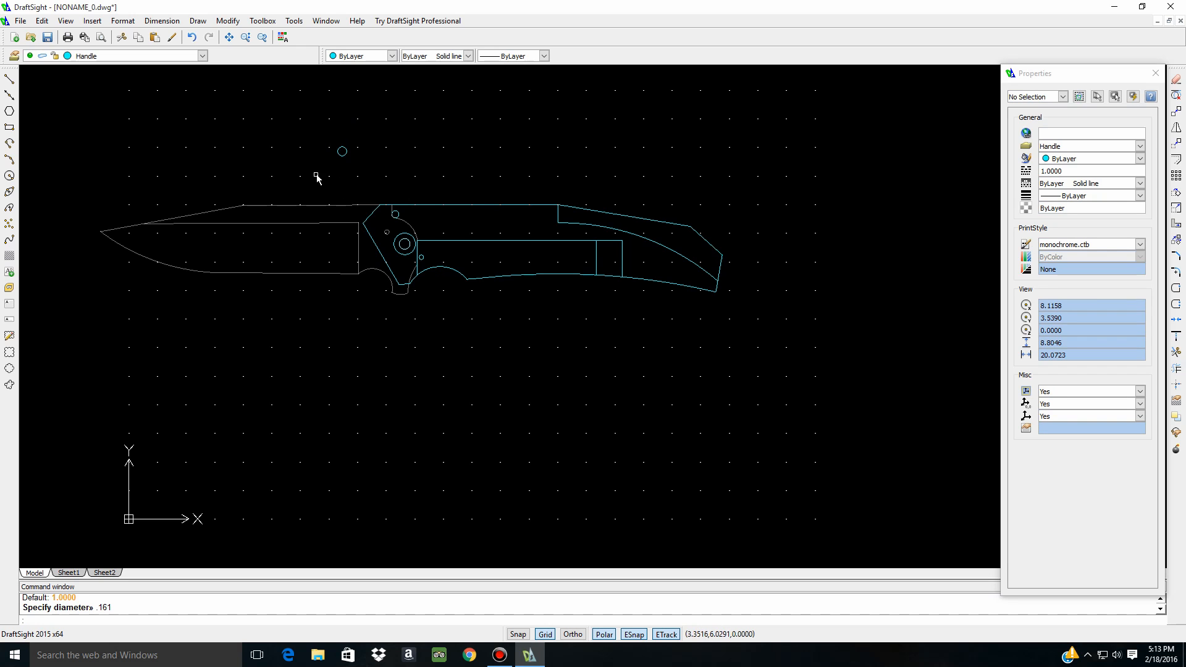
# Copy the 0.161-diameter circle above the blade once, horizontally toward the handle at a spacing of about 0.54
pyautogui.click(342, 150)
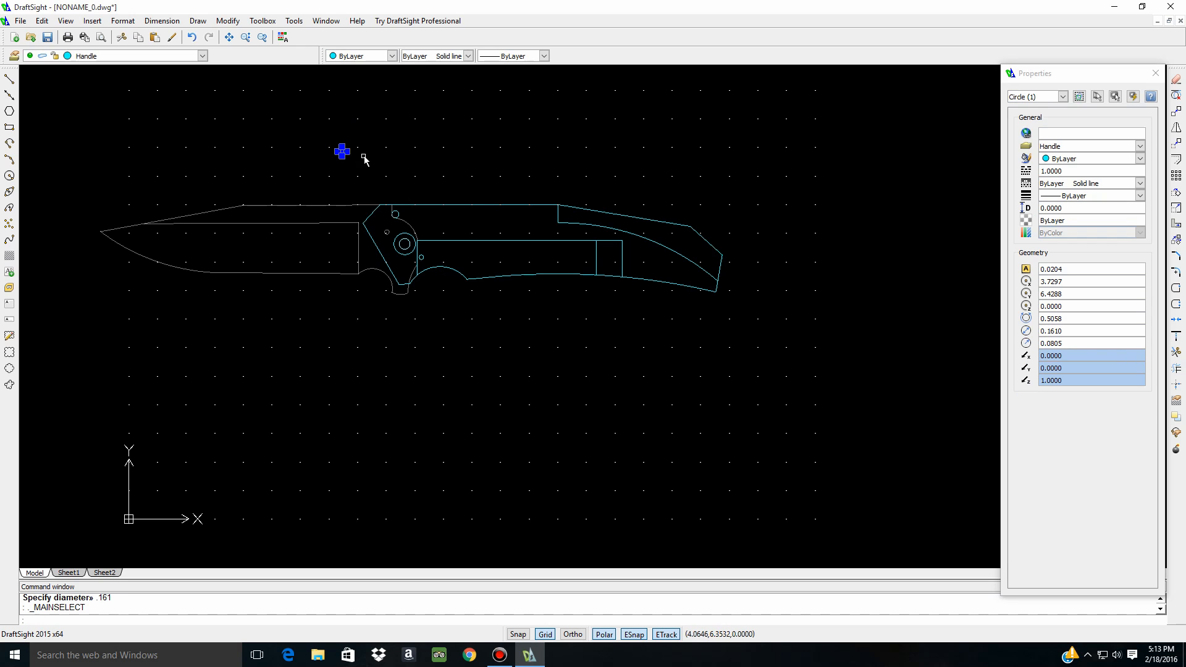
pyautogui.click(1177, 112)
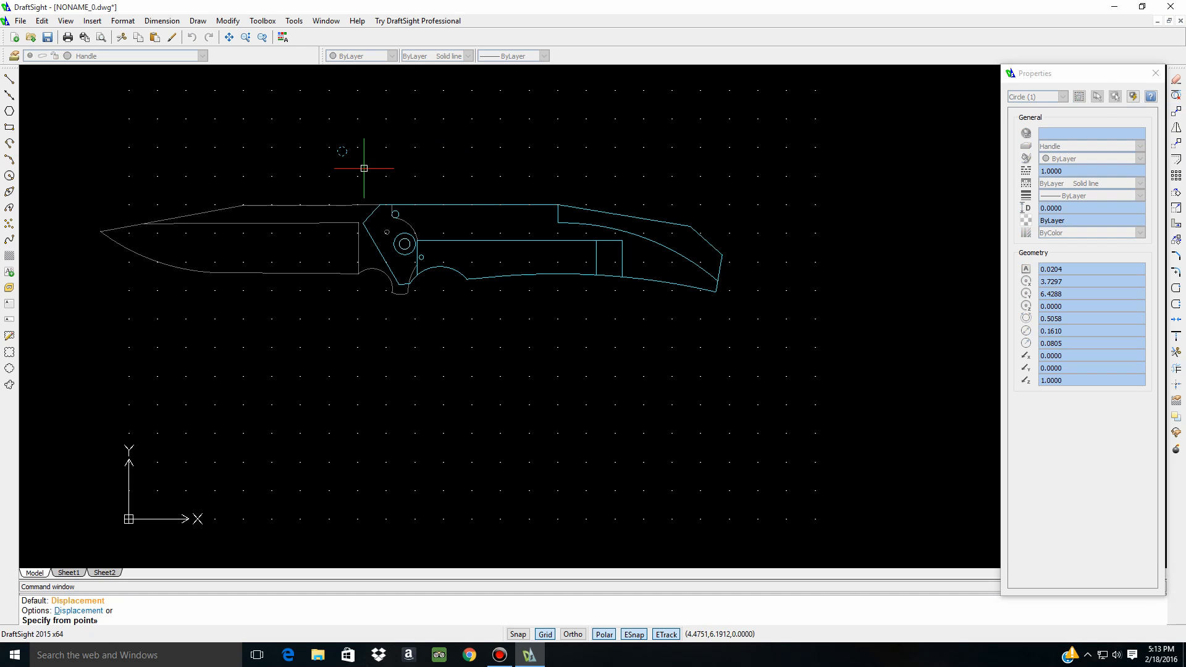
pyautogui.click(343, 151)
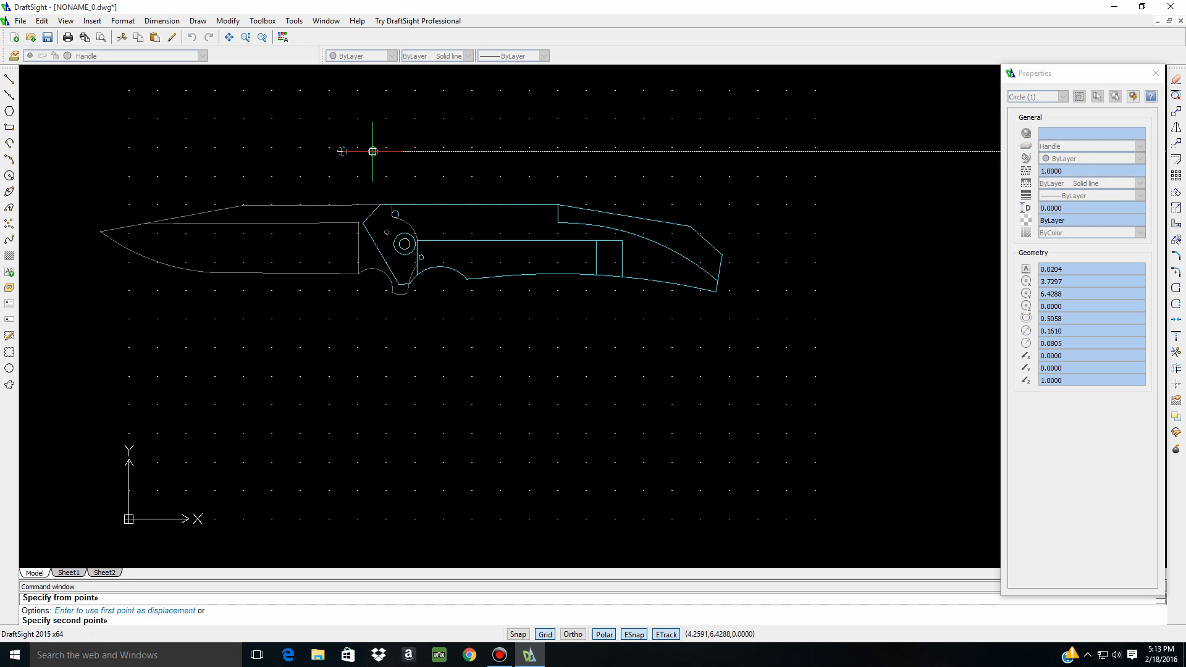
pyautogui.click(372, 151)
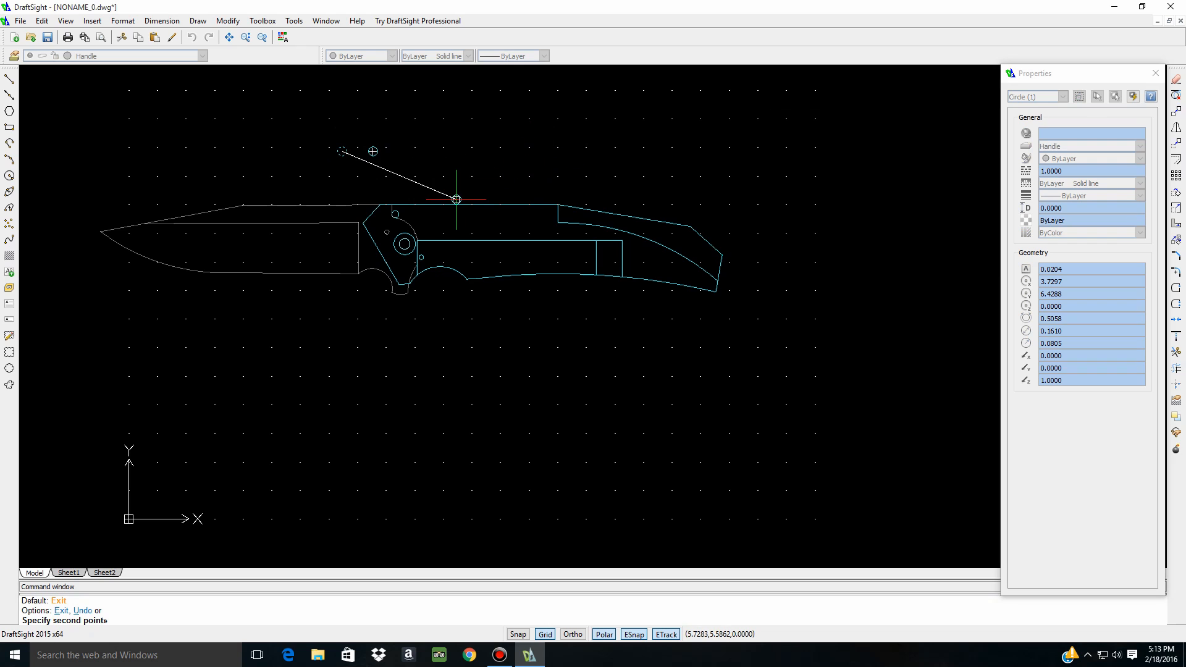
pyautogui.press('Escape')
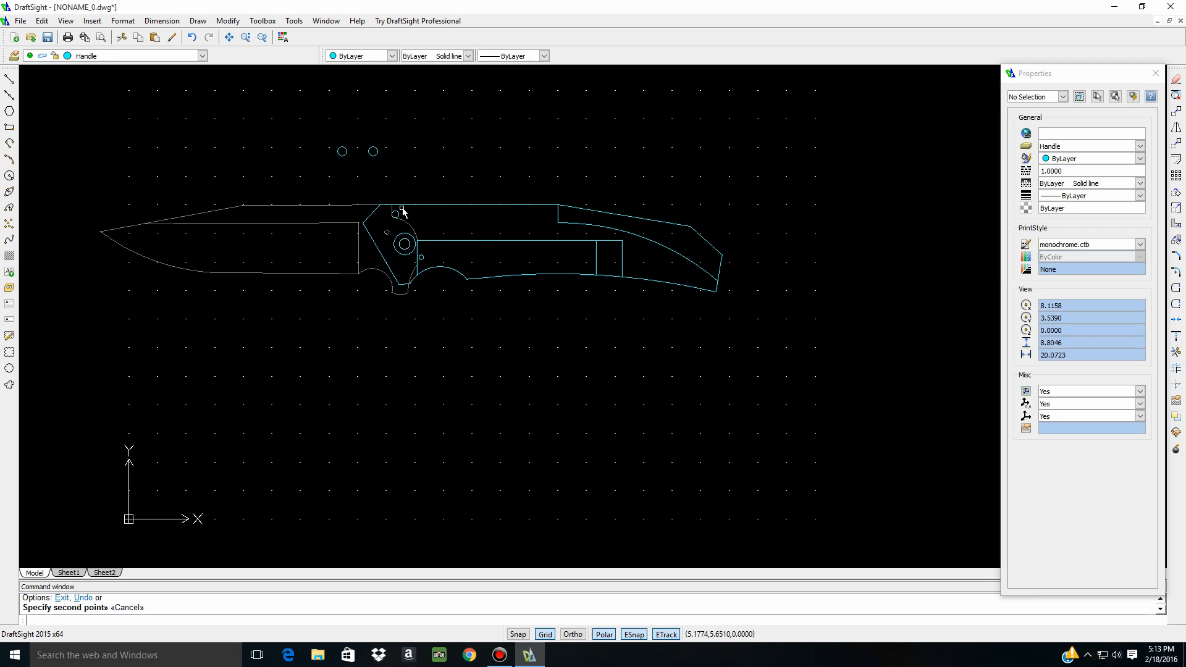
# Move the original 0.161-diameter circle into the handle's rear spacer area, between the sloped top edge and the curved line
pyautogui.click(344, 156)
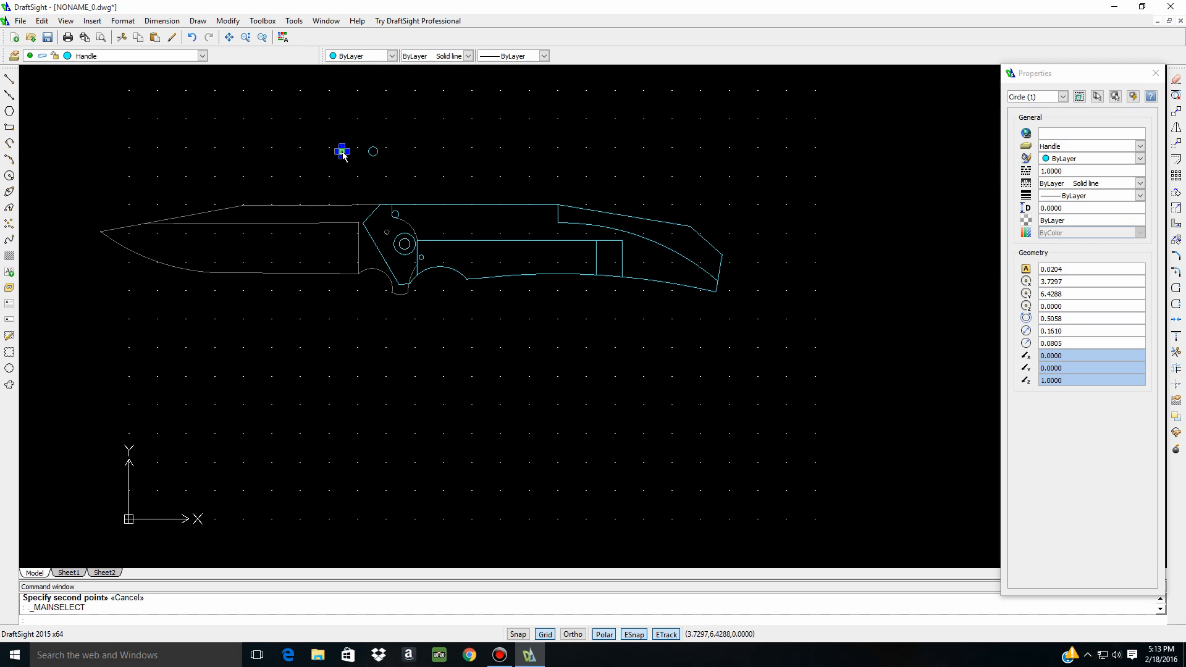
pyautogui.click(342, 152)
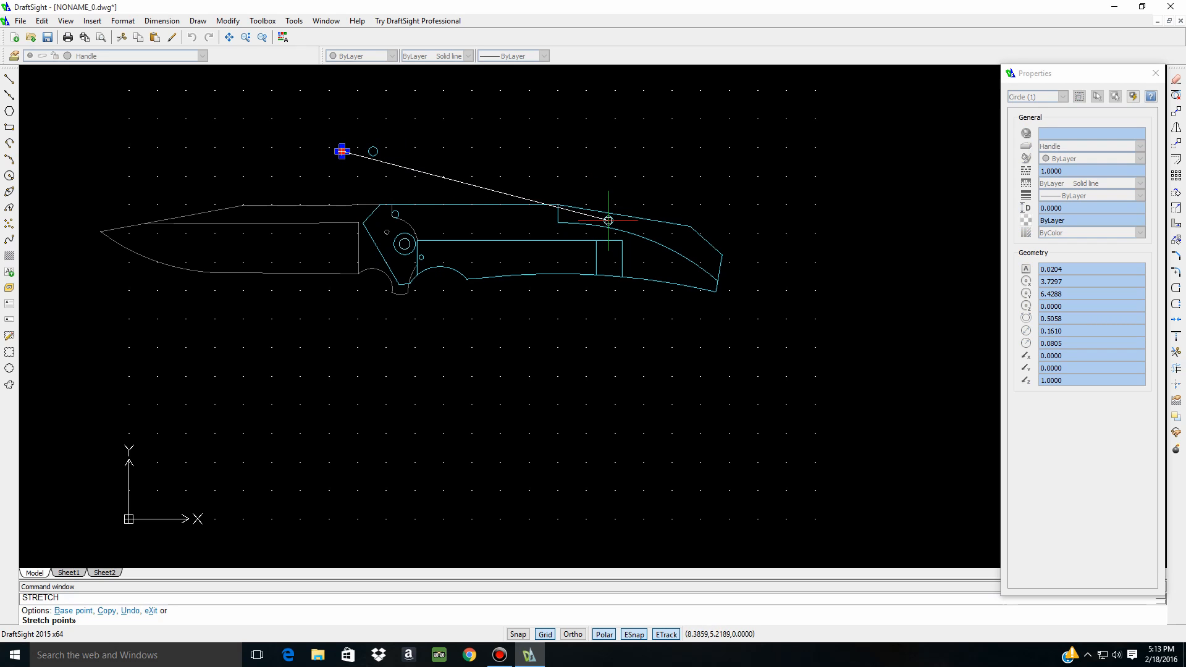
pyautogui.scroll(5, 609, 221)
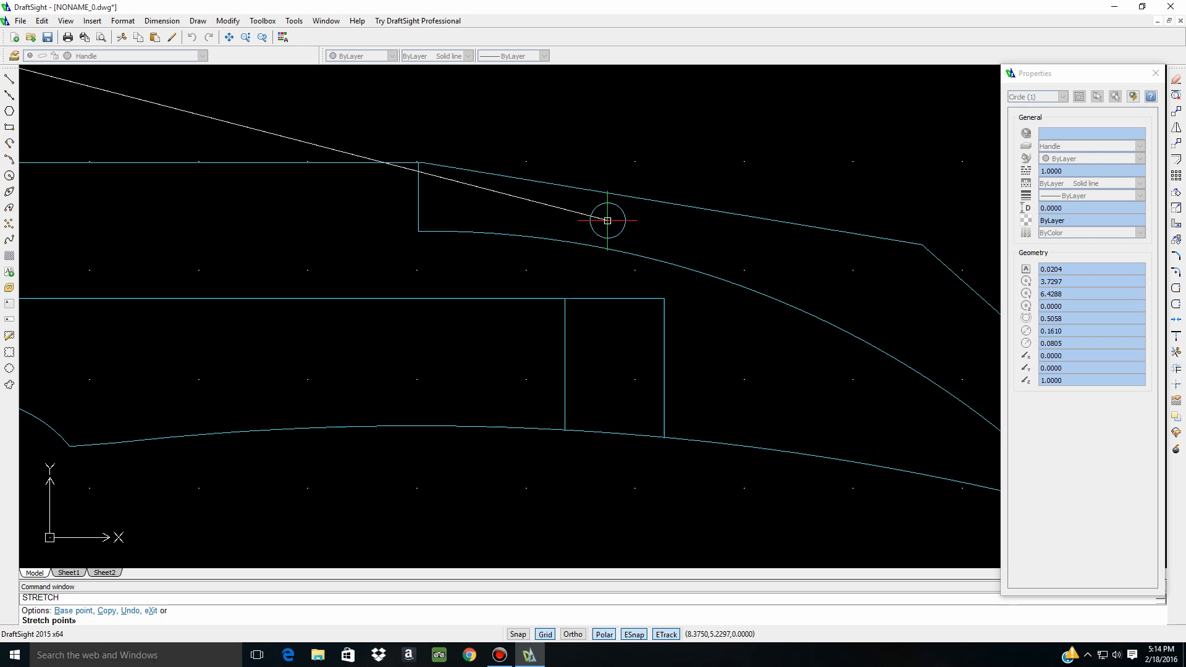
pyautogui.press('Escape')
pyautogui.scroll(-2, 392, 324)
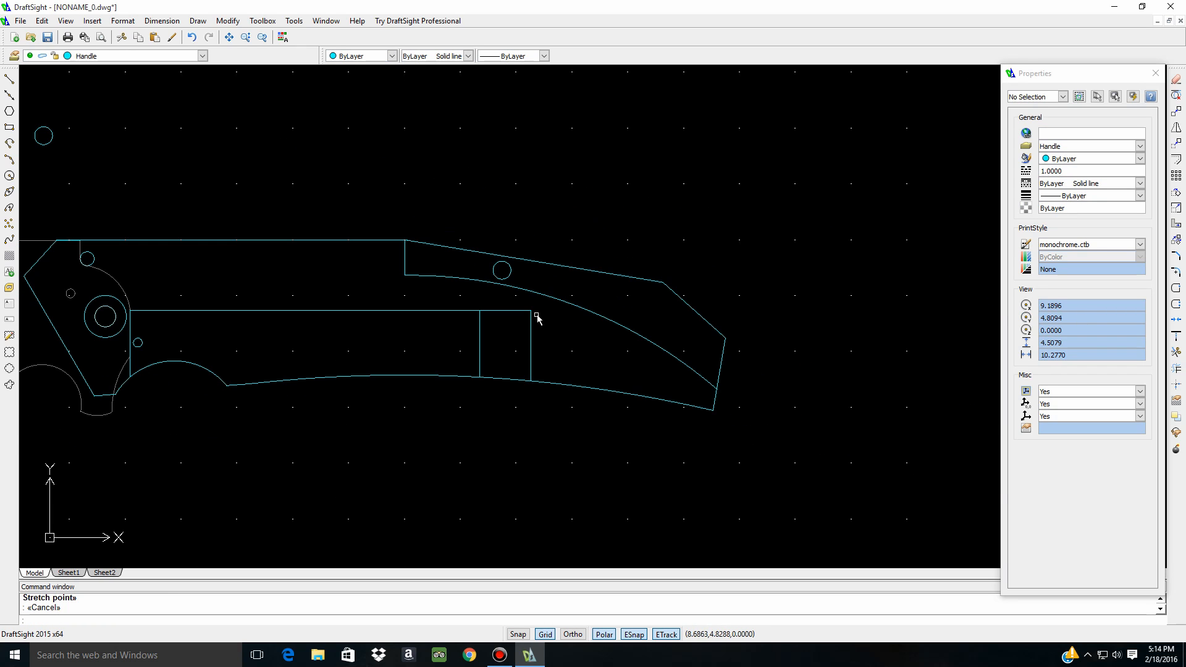
# Move the copied 0.161-diameter circle into the rear spacer area, near the handle's butt between the slope and the curve
pyautogui.scroll(-3, 816, 344)
pyautogui.click(417, 238)
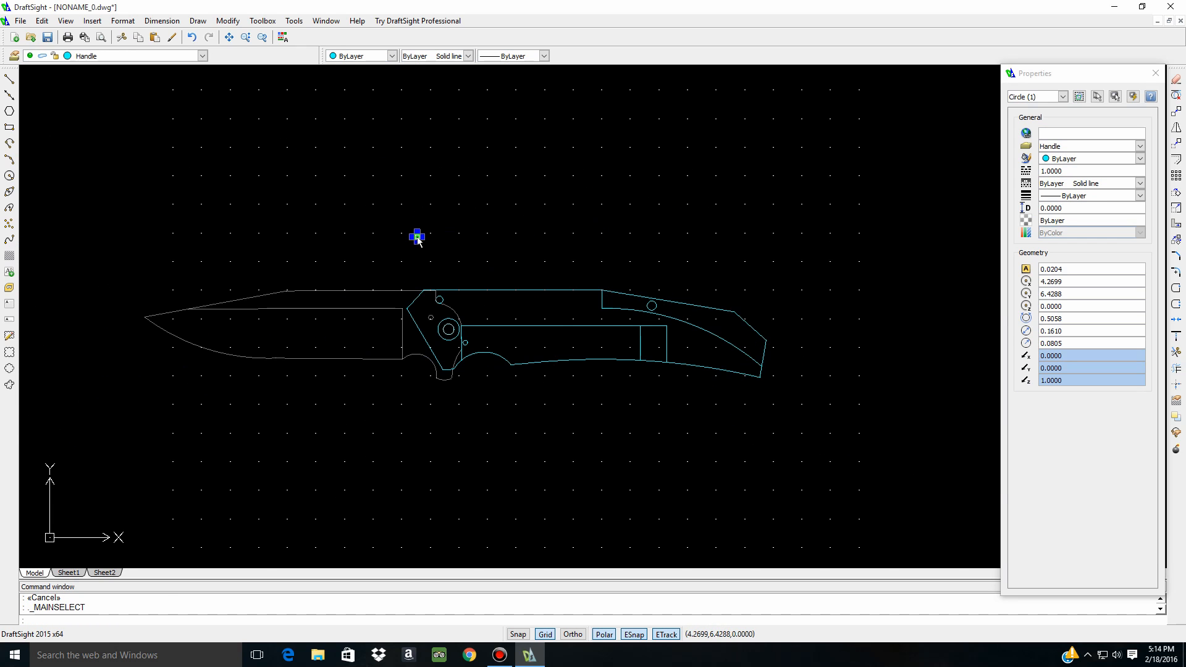
pyautogui.click(417, 236)
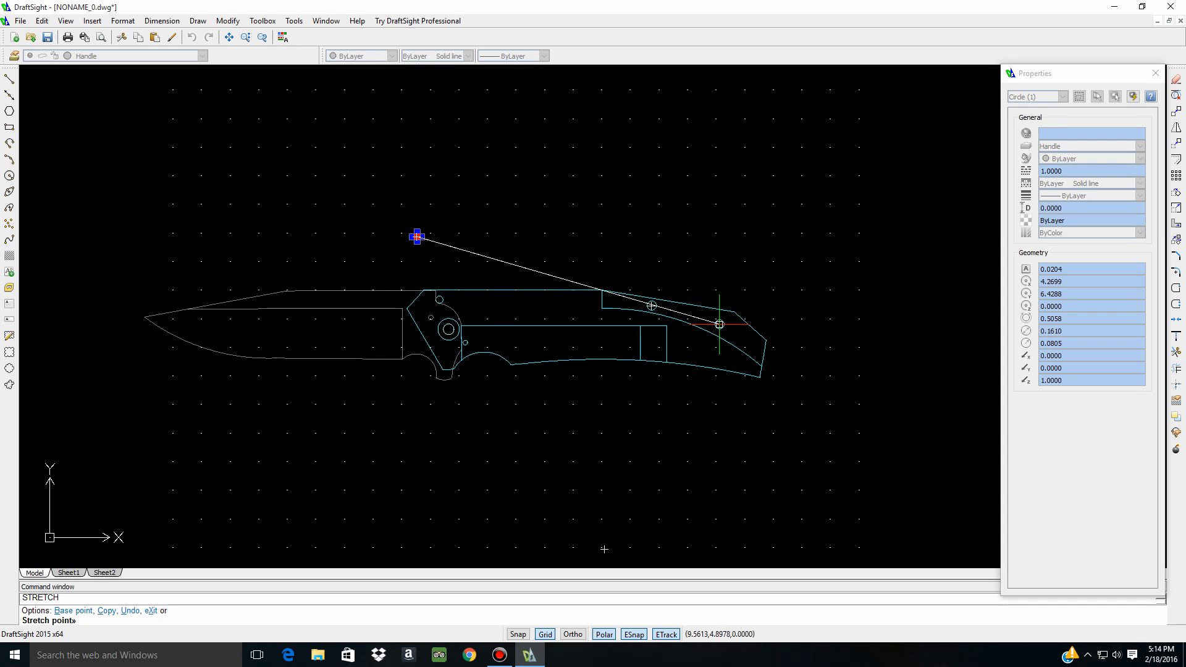
pyautogui.press('Escape')
pyautogui.scroll(-3, 709, 364)
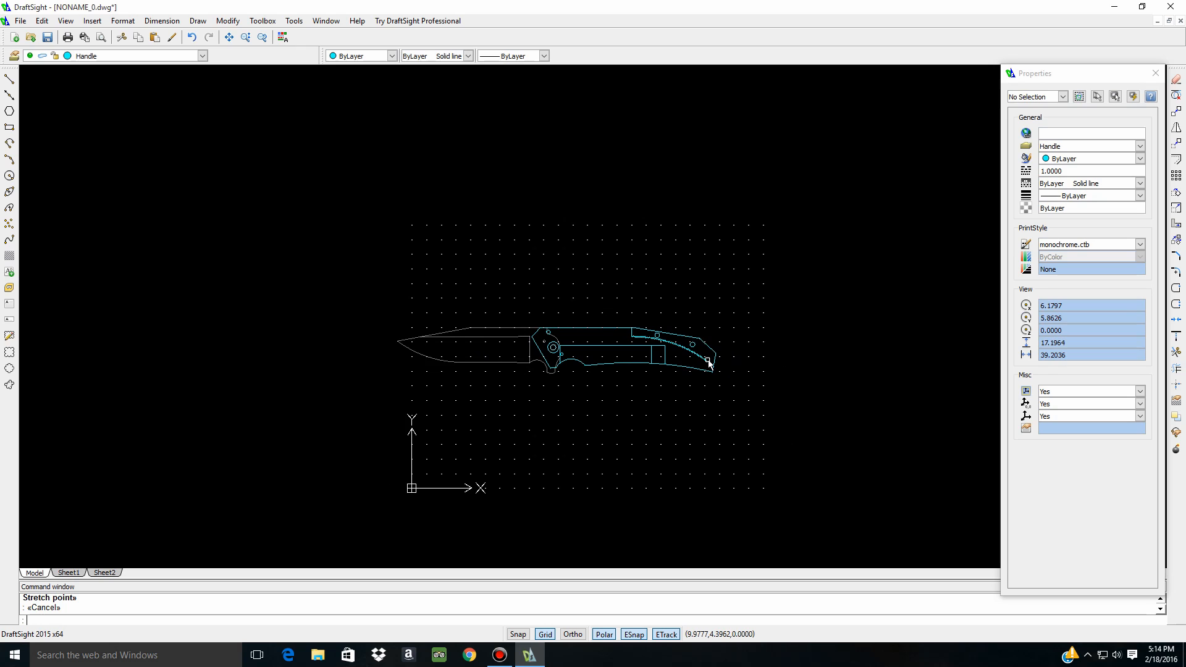
pyautogui.scroll(5, 709, 364)
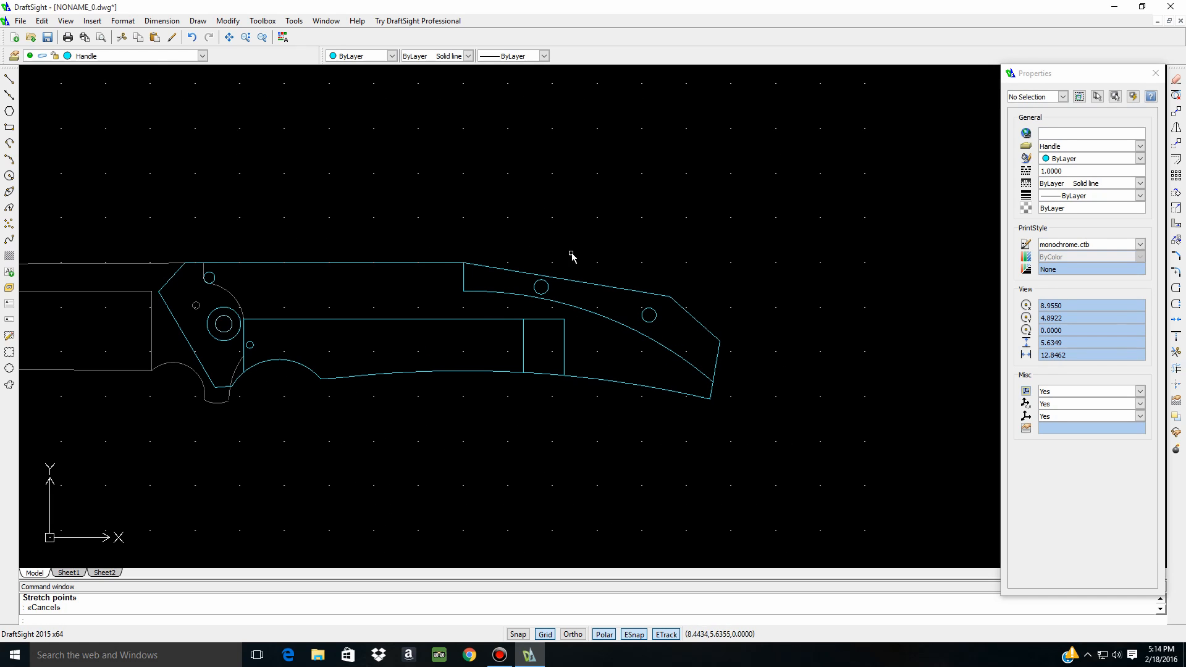
# Draw a circle overlapping the pivot area, centred on the handle above the lower small hole and reaching just past it
pyautogui.scroll(-3, 669, 390)
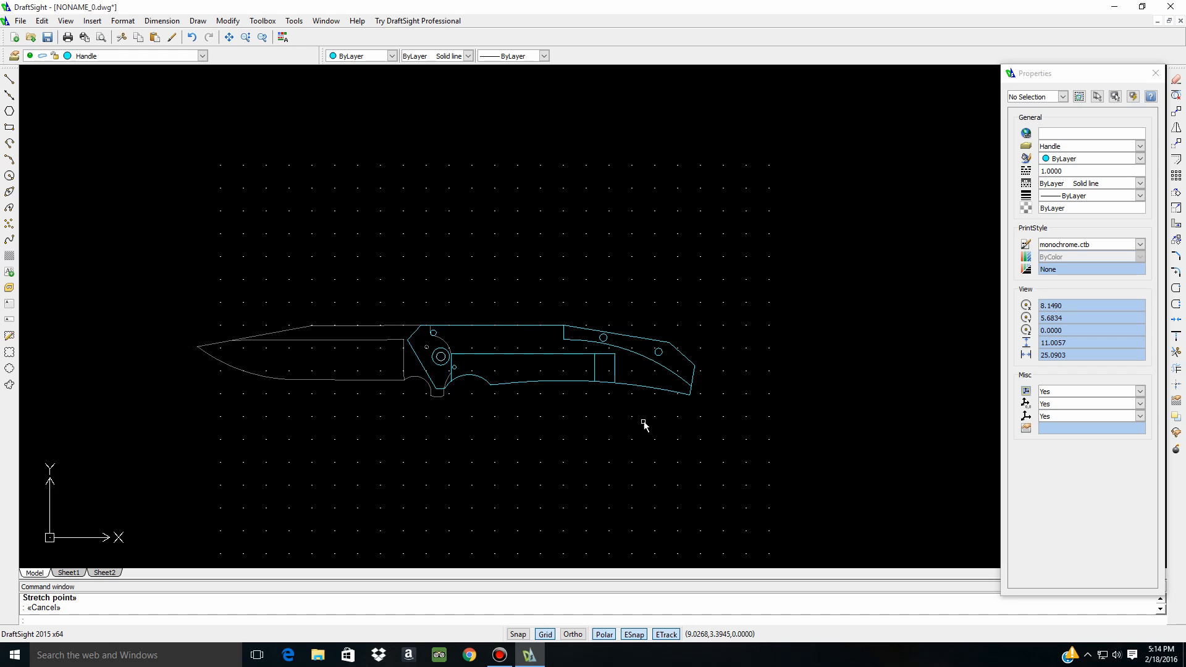
pyautogui.scroll(1, 463, 434)
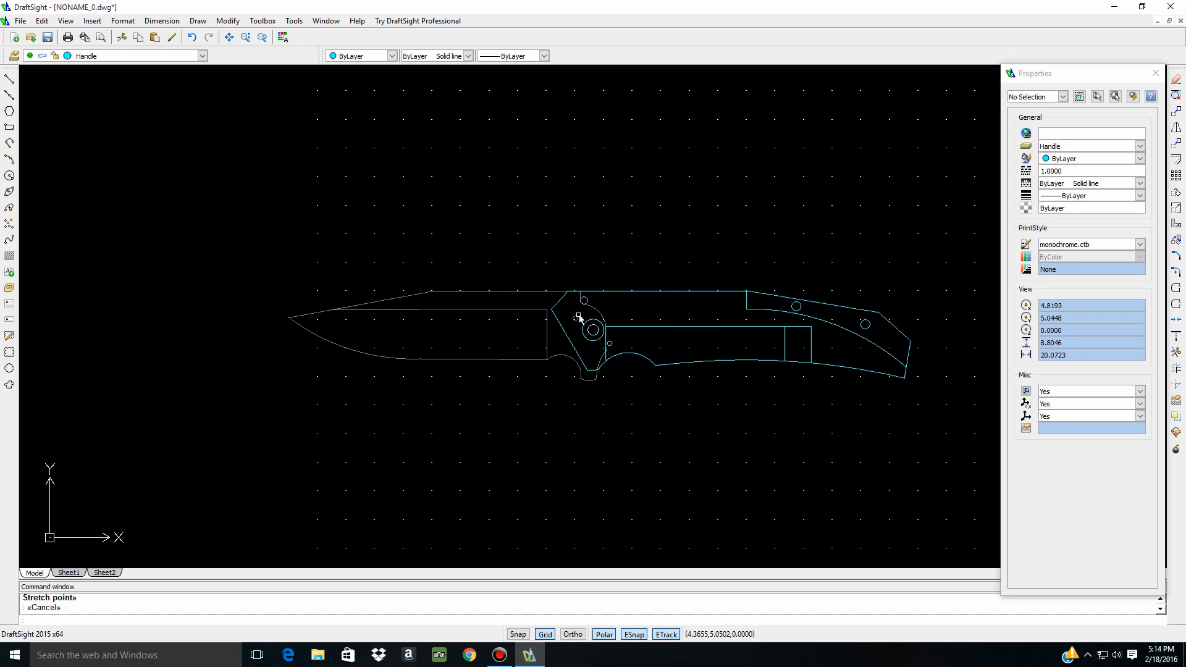
pyautogui.scroll(7, 575, 318)
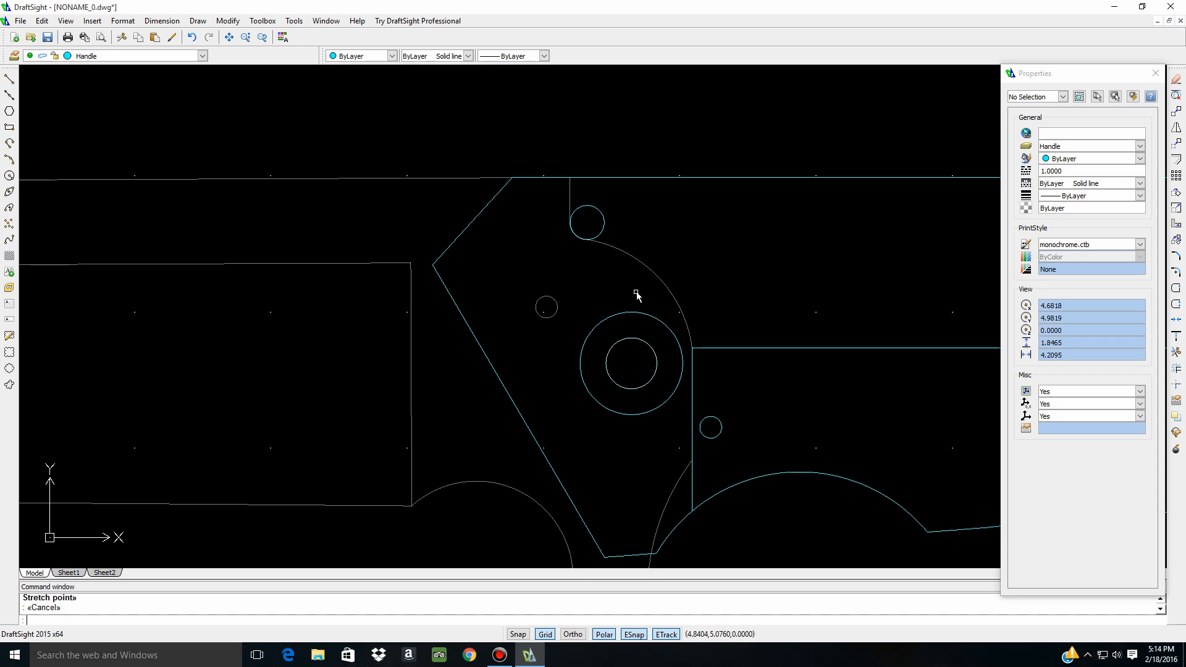
pyautogui.click(10, 176)
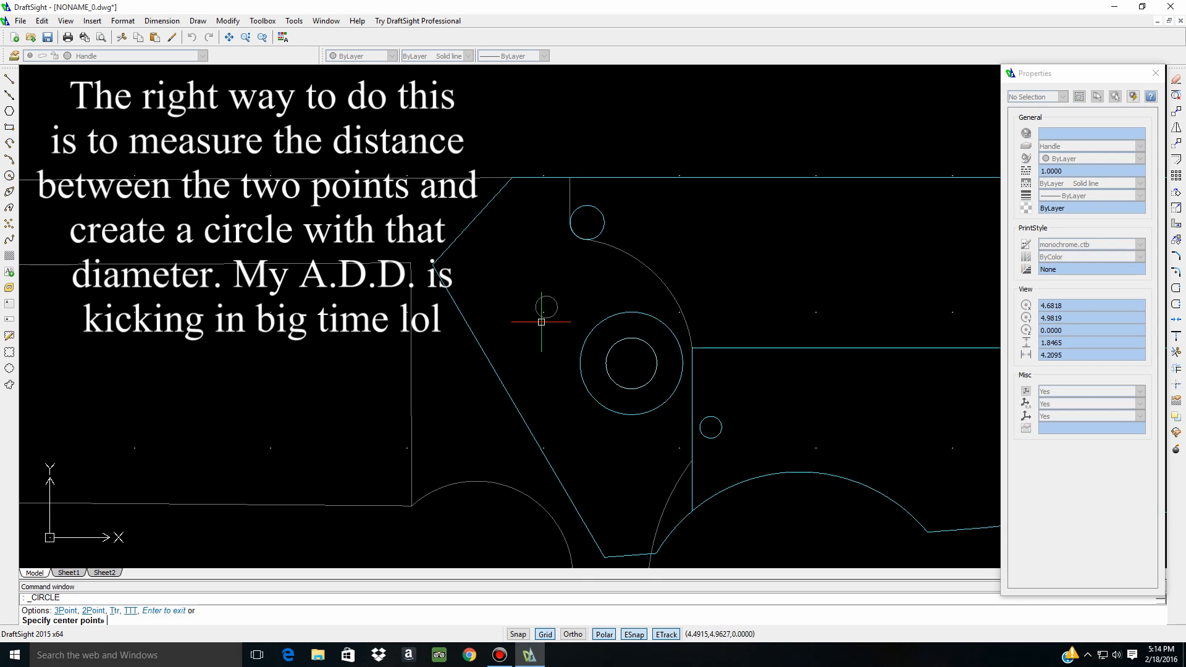
pyautogui.click(710, 291)
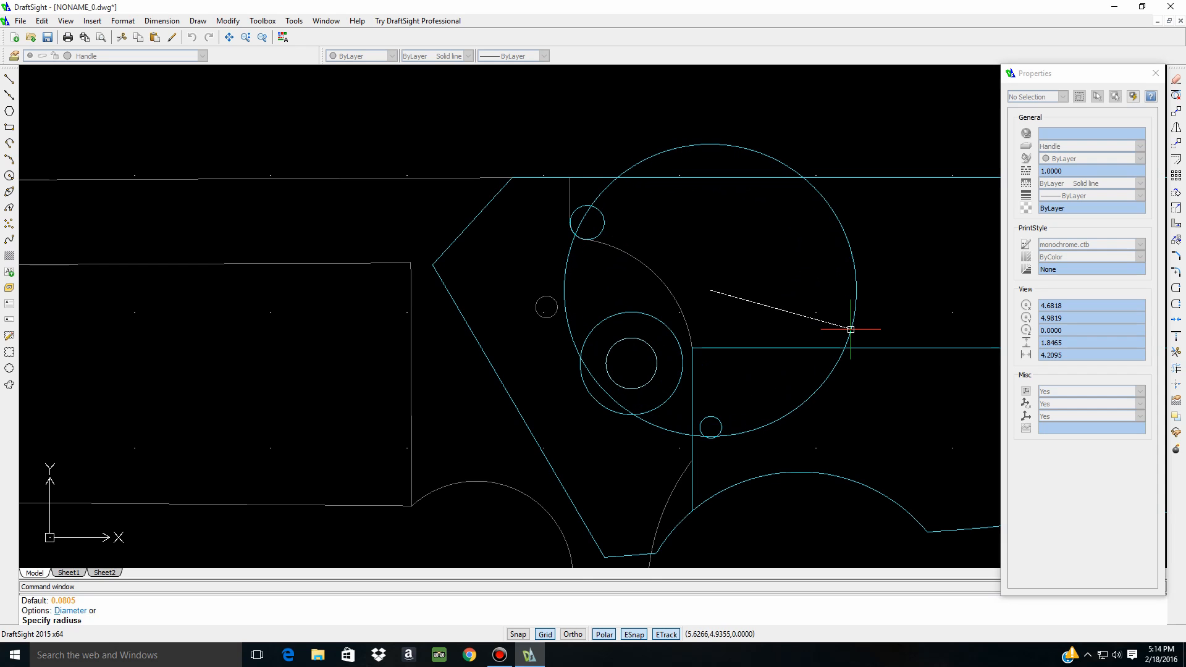
pyautogui.click(849, 328)
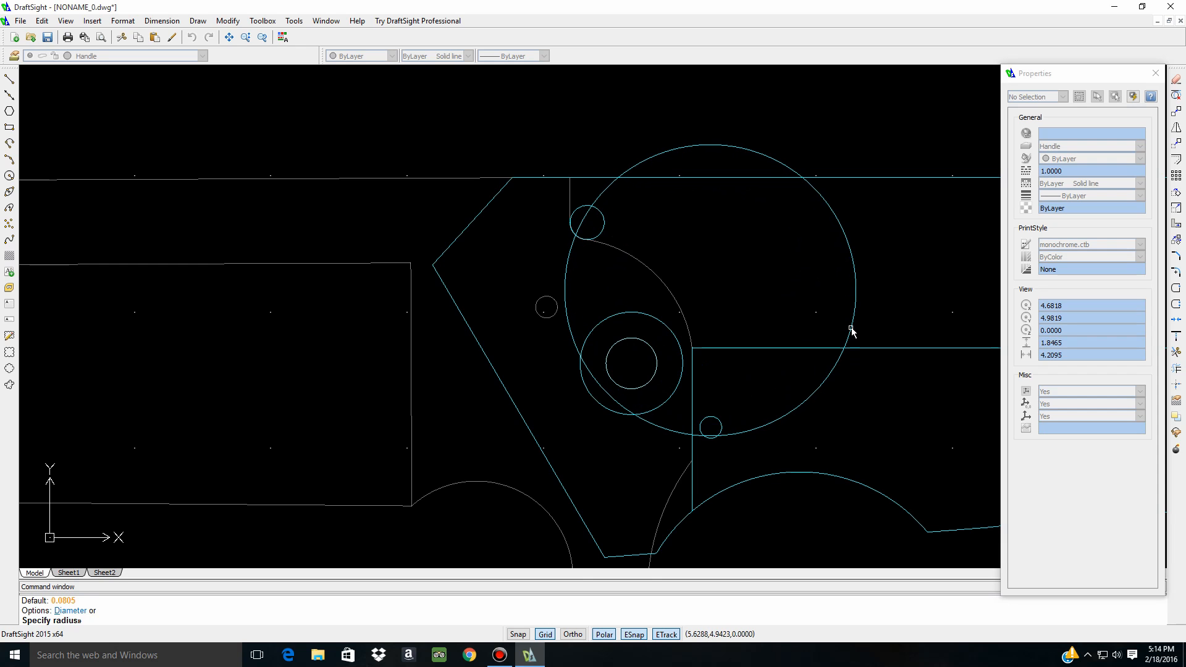
# Stretch the large circle's edge to the lower small hole's centre, and to the blade's small hole for a radius of about 0.60
pyautogui.click(772, 423)
pyautogui.click(710, 436)
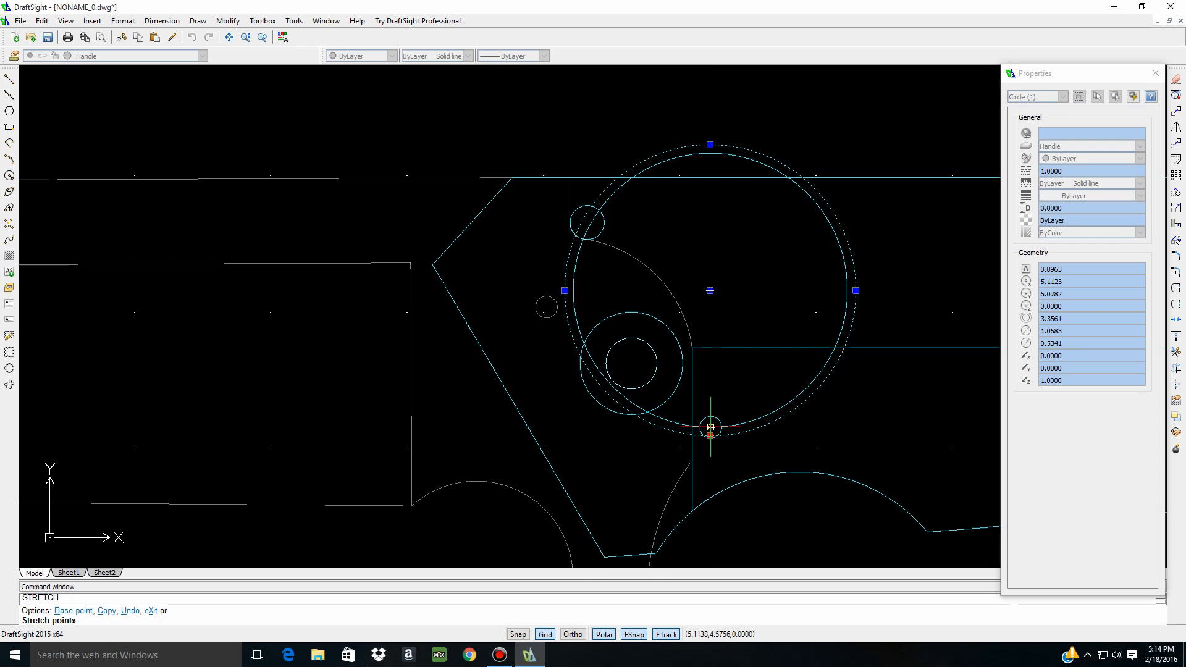
pyautogui.click(711, 427)
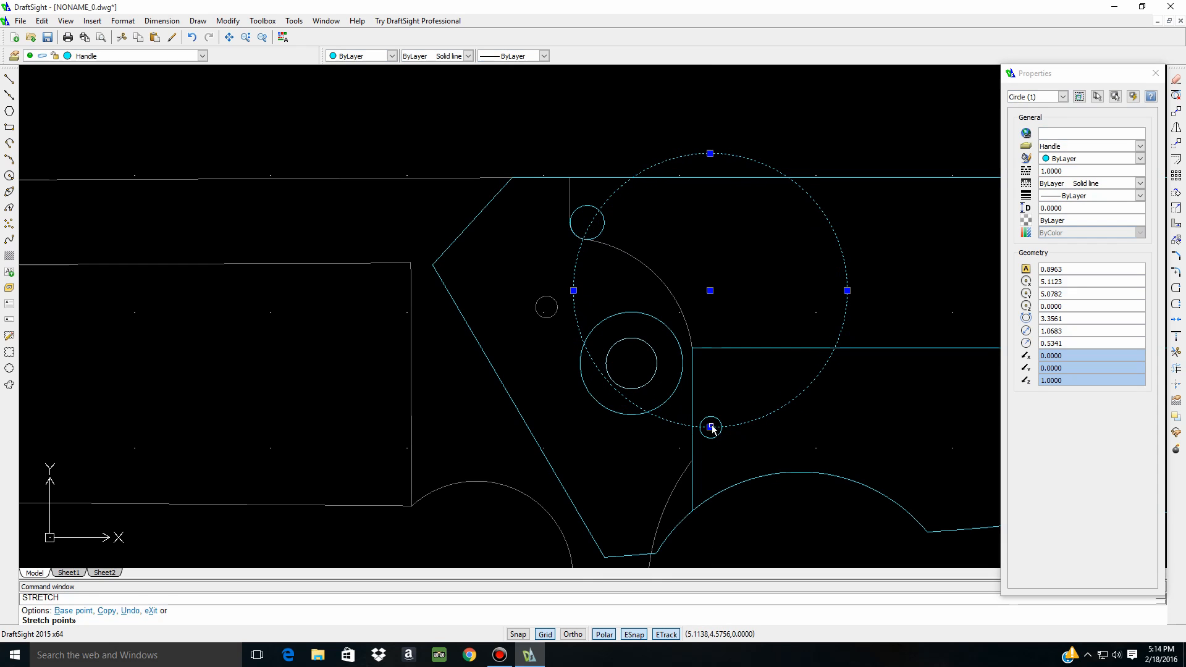
pyautogui.click(573, 291)
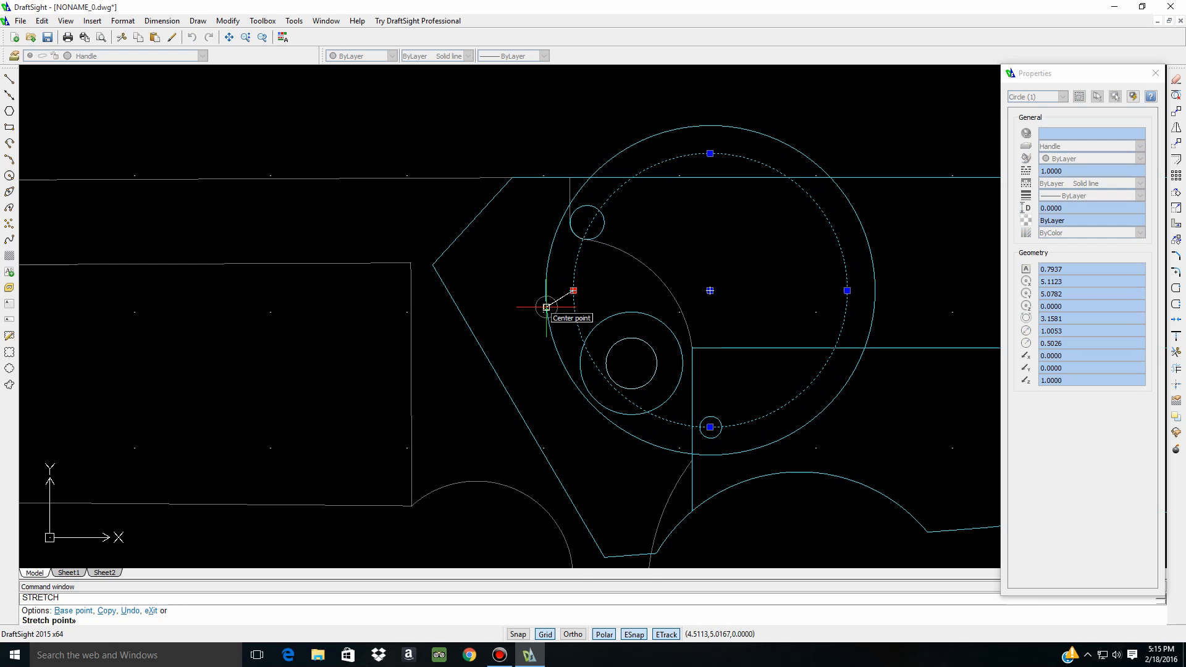
pyautogui.click(546, 307)
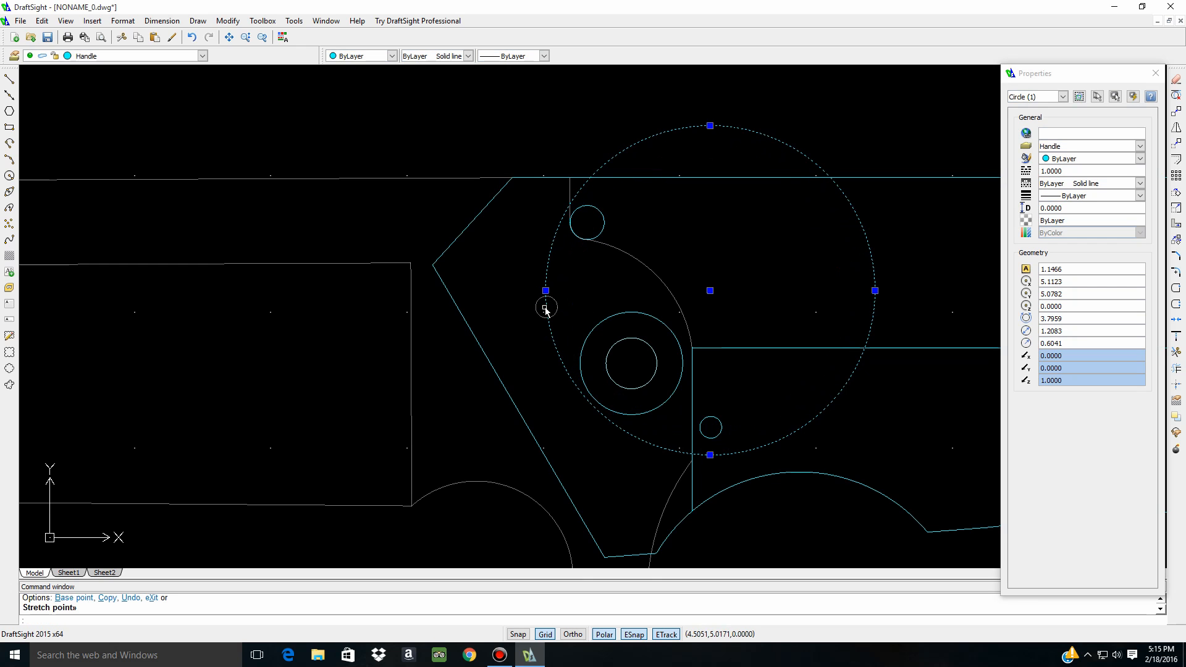
# Shrink the large circle to a radius of about 0.50
pyautogui.click(875, 290)
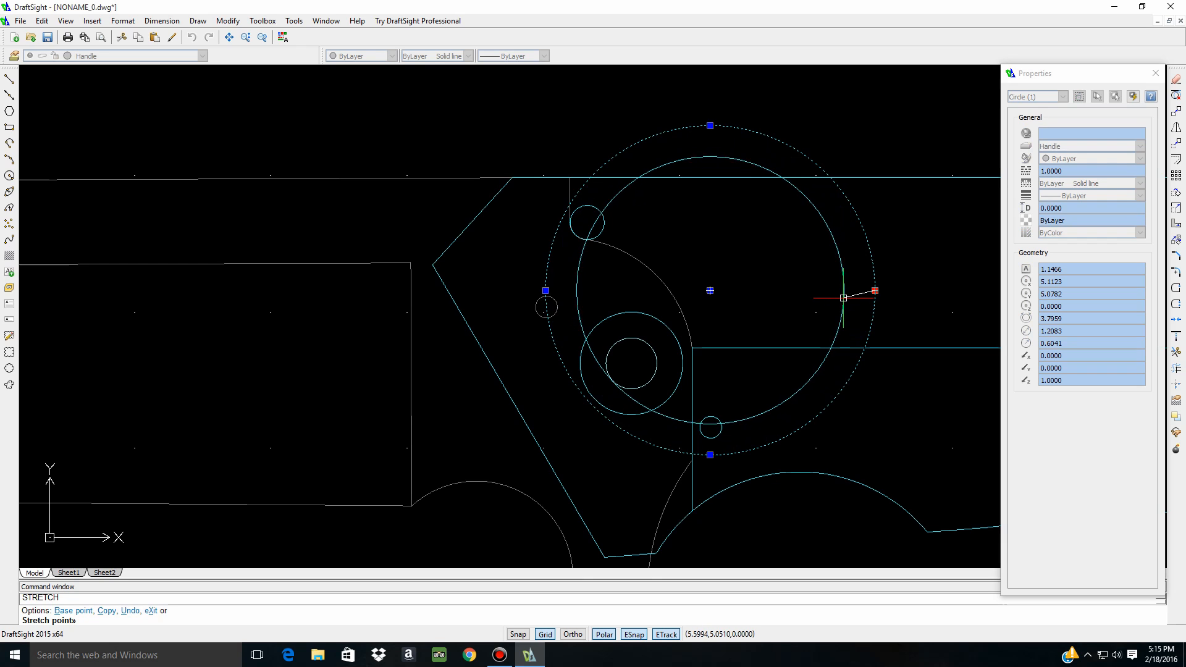
pyautogui.click(848, 298)
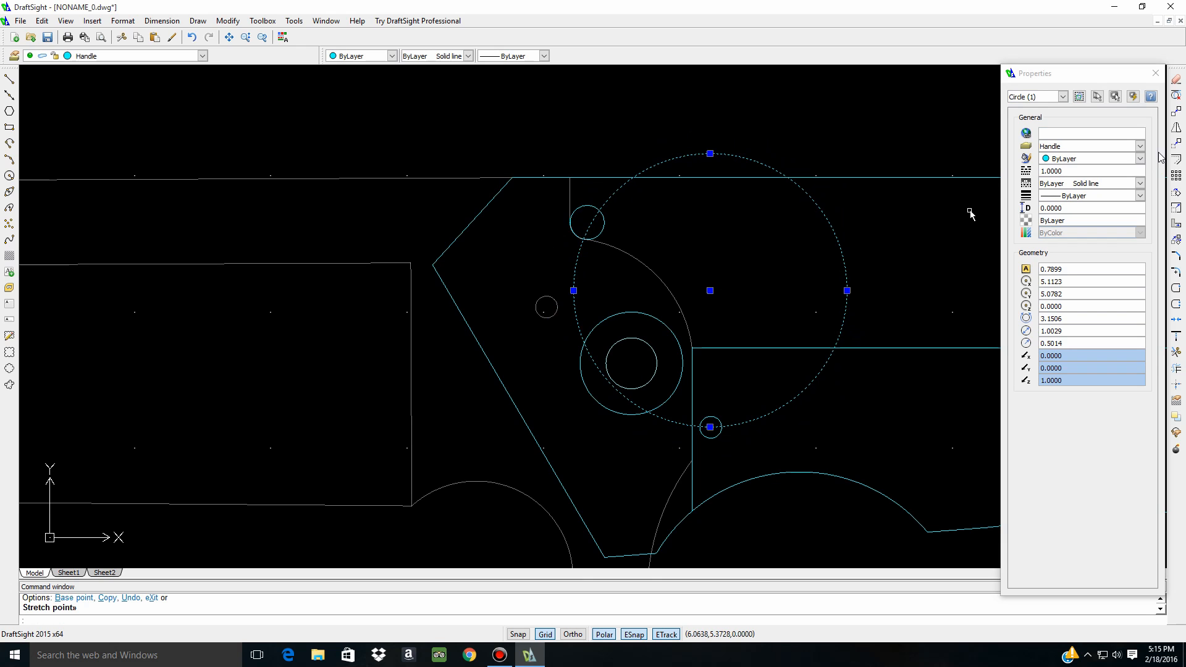
pyautogui.press('Escape')
pyautogui.press('Escape')
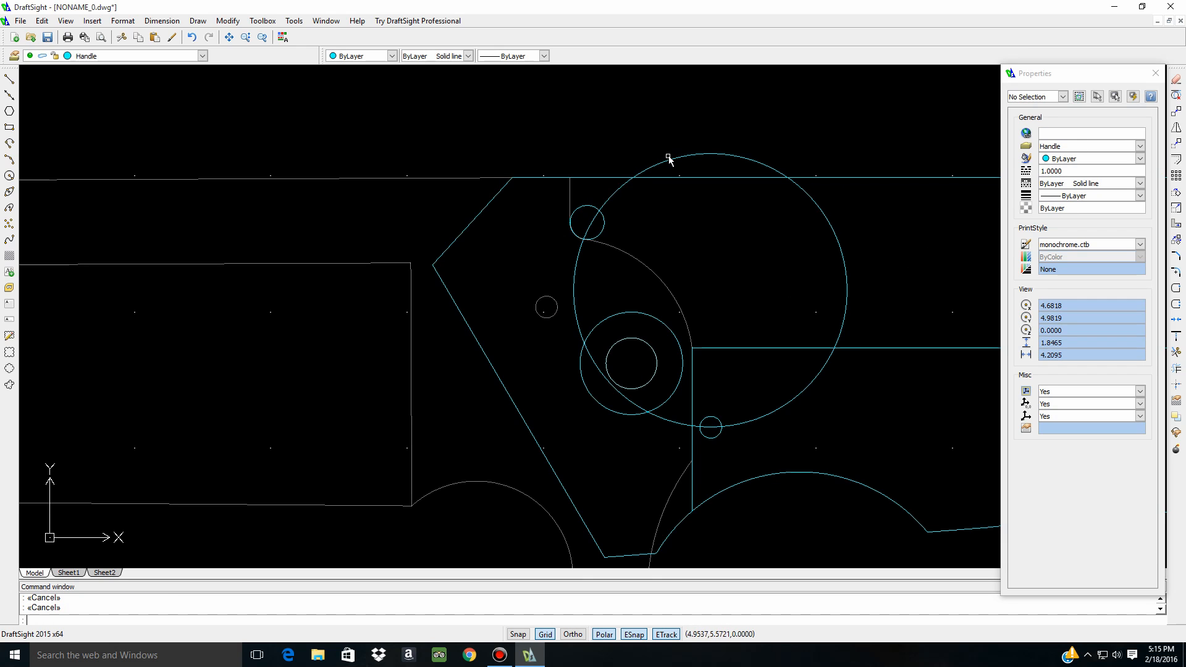
# Move the large circle horizontally about 0.09 toward the blade
pyautogui.click(850, 291)
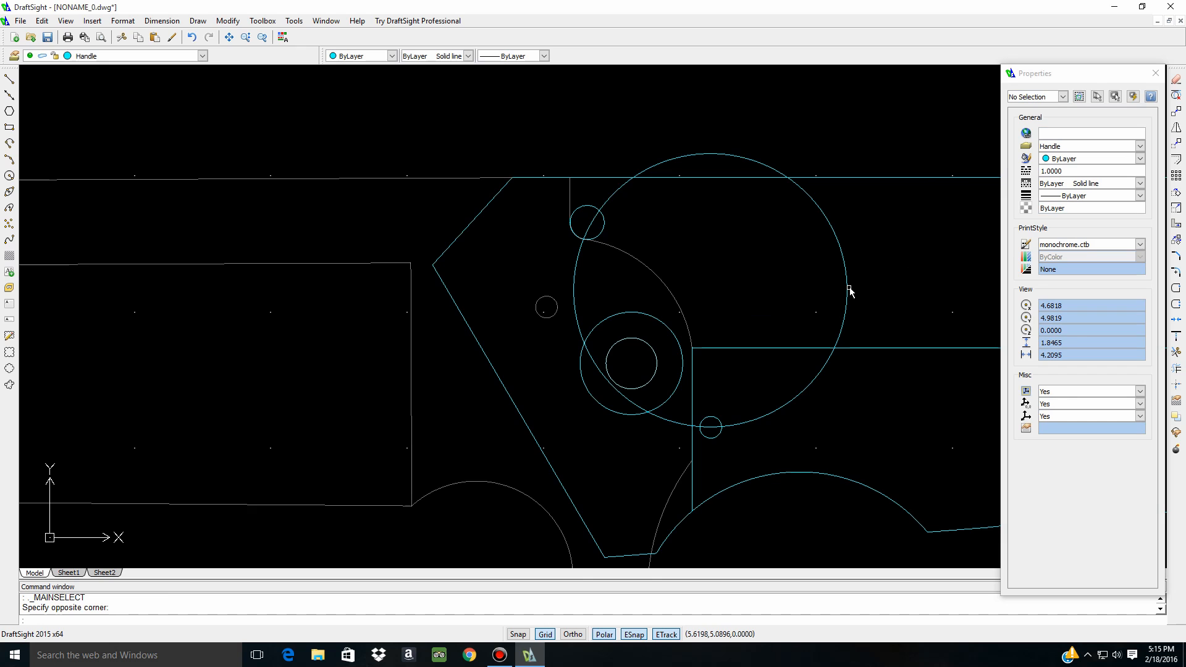
pyautogui.click(847, 288)
pyautogui.click(710, 290)
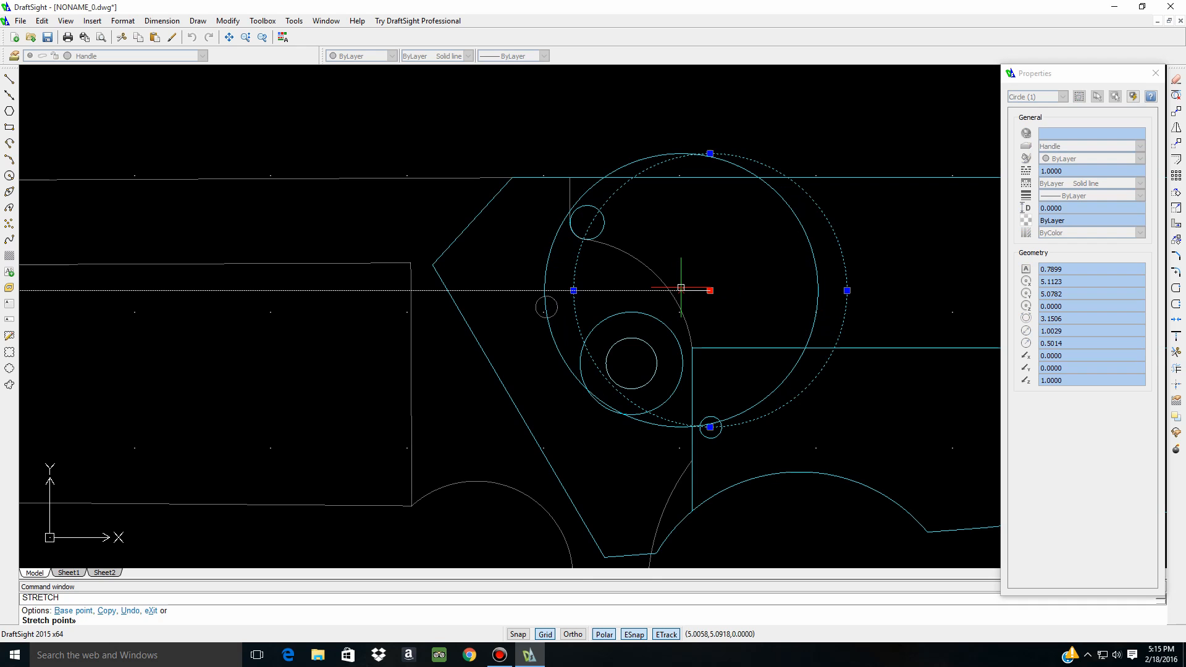
pyautogui.click(685, 291)
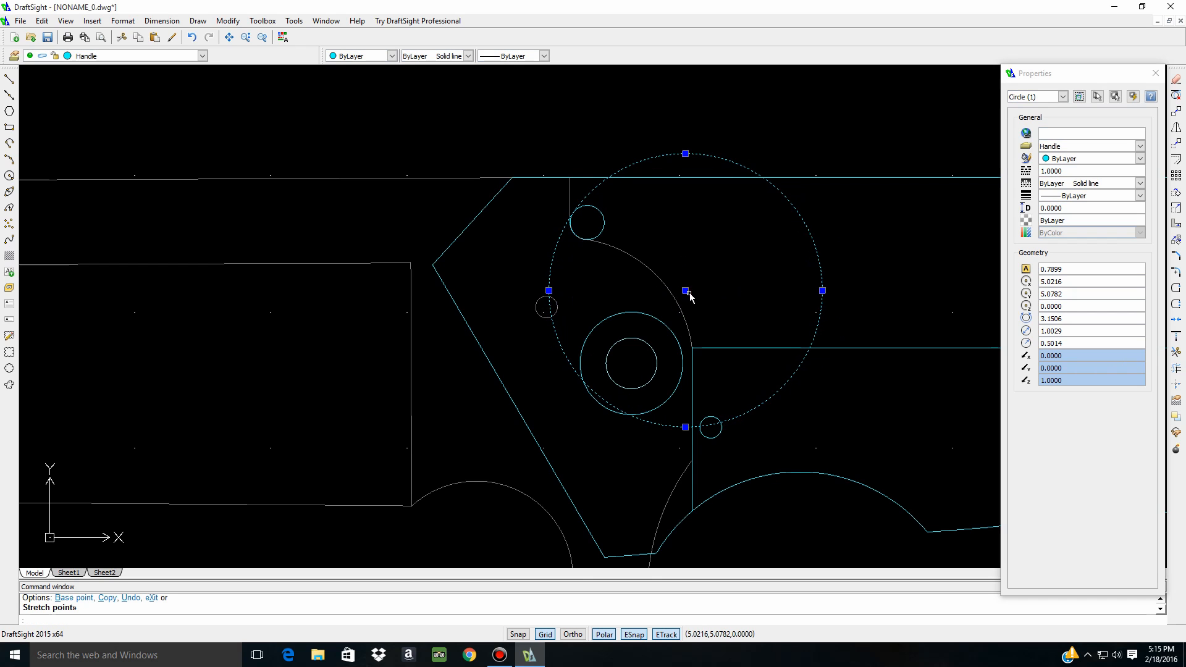
# Stretch the large circle's quadrants to the centres of the blade's small hole and the lower small hole, ending at radius about 0.51
pyautogui.click(548, 290)
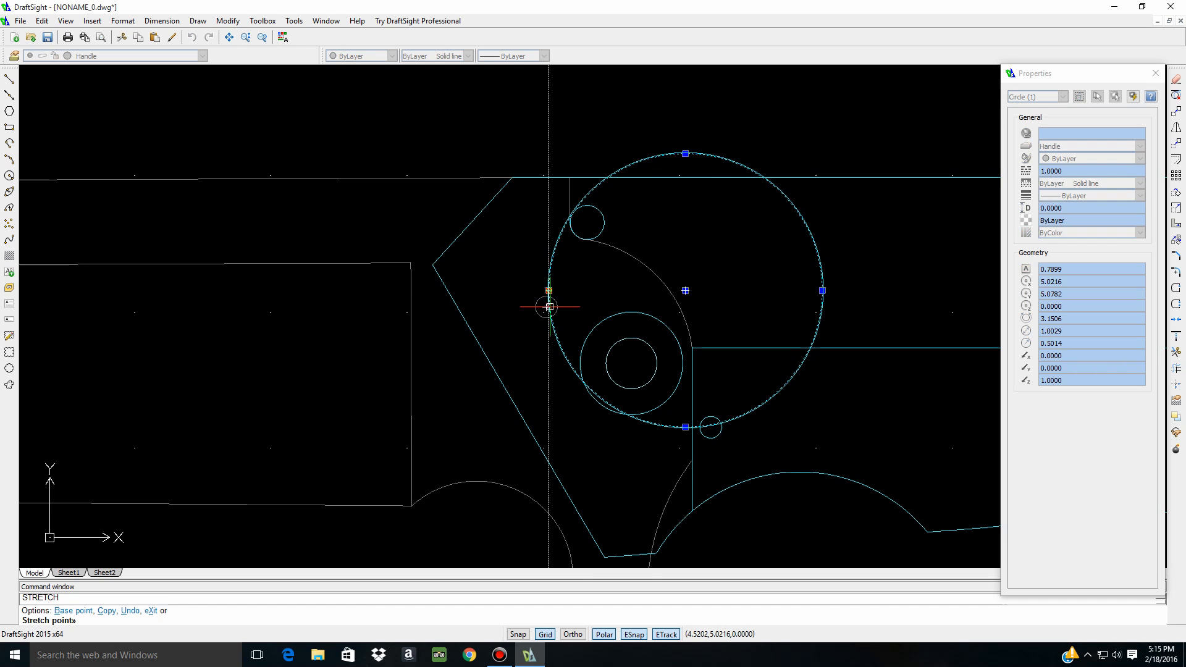
pyautogui.click(546, 307)
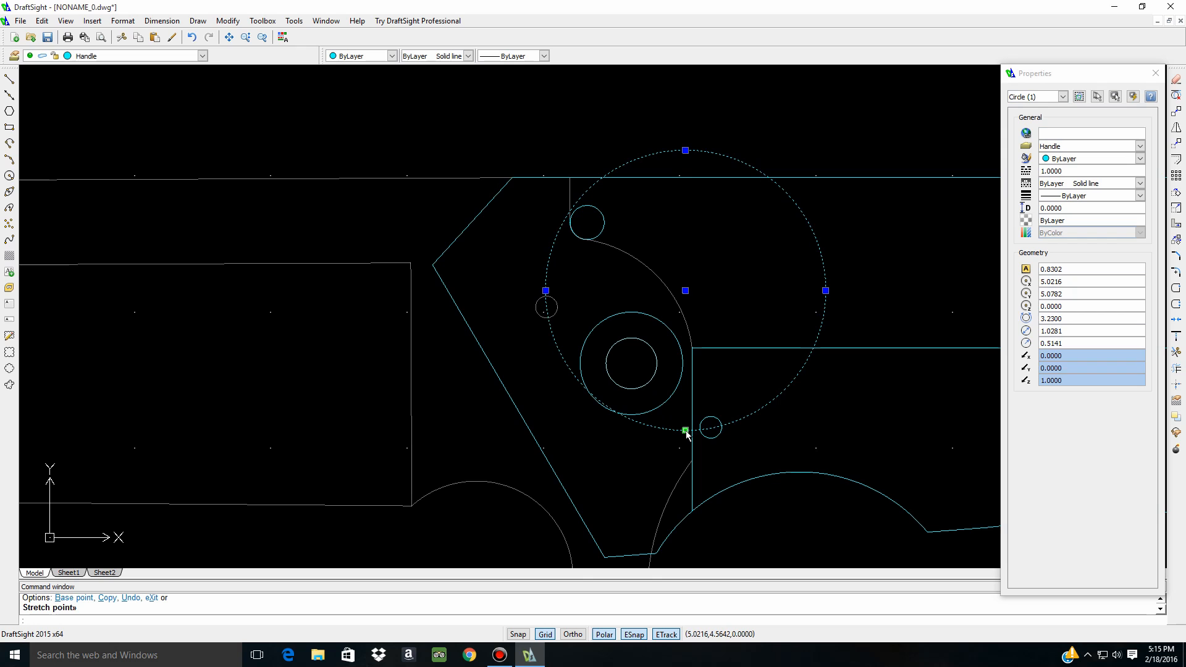
pyautogui.click(685, 430)
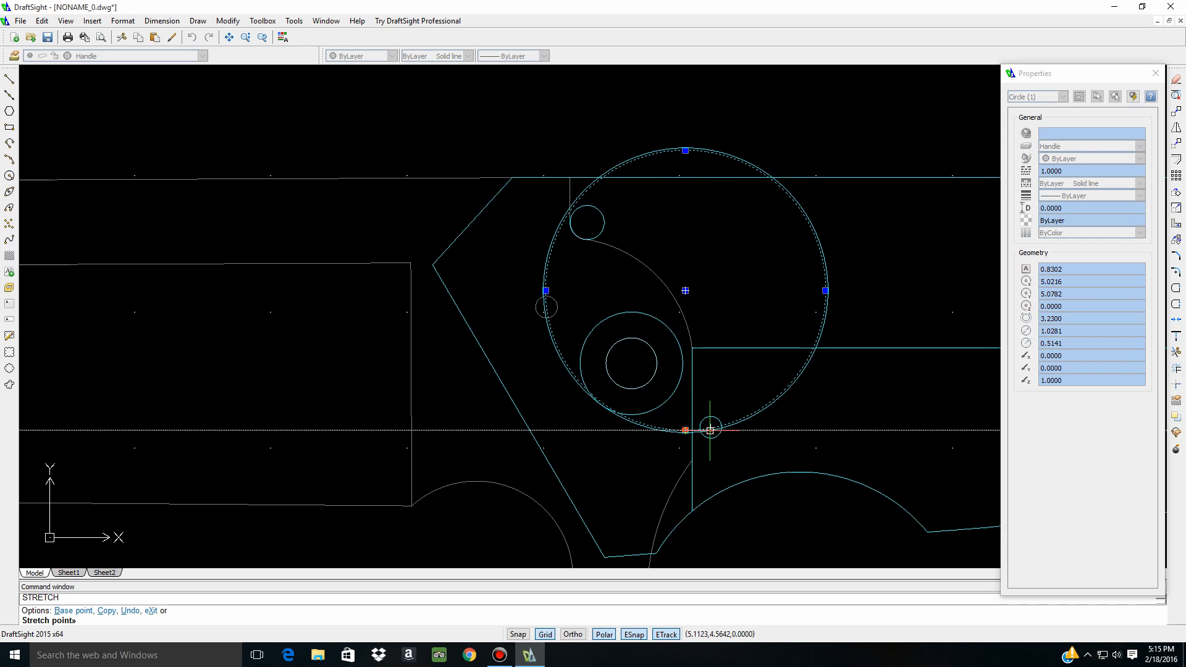
pyautogui.click(711, 428)
pyautogui.scroll(-3, 812, 432)
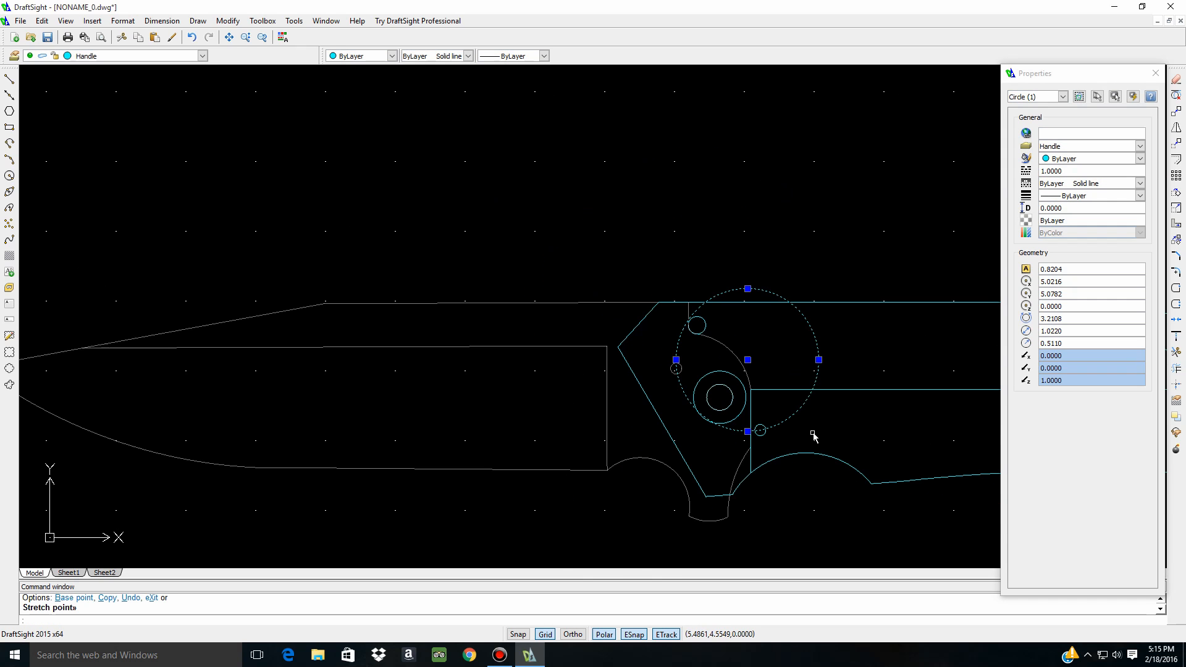
pyautogui.scroll(3, 813, 436)
pyautogui.press('Escape')
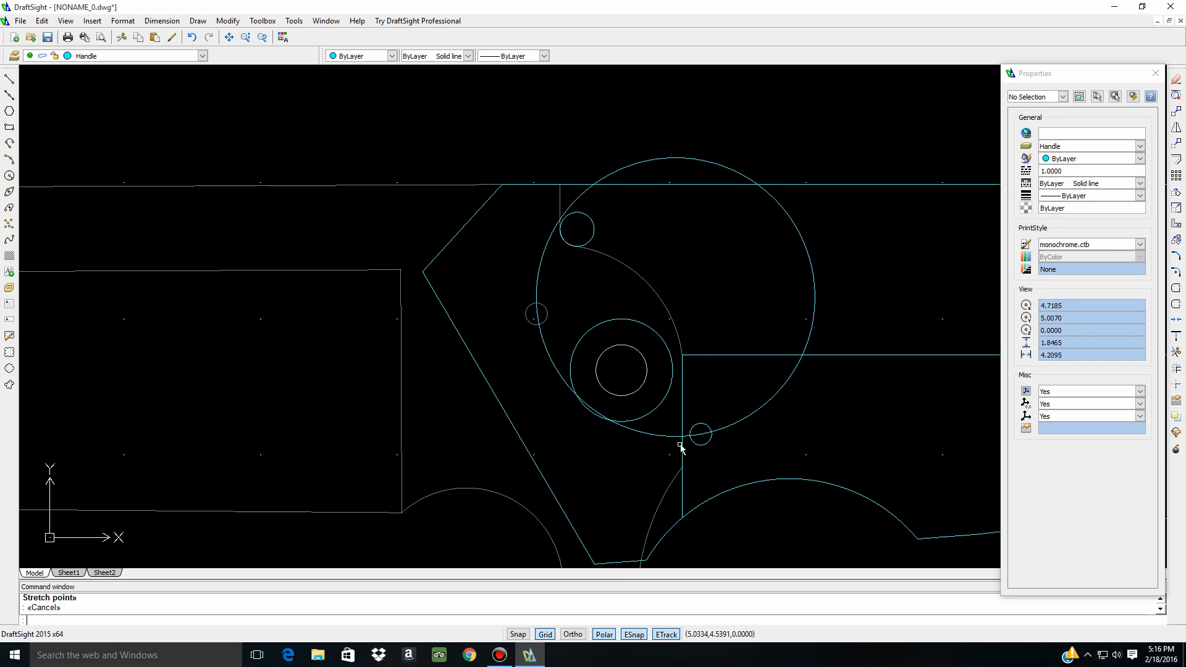
# Delete the large circle around the pivot and move the handle's lower small hole straight down about 0.06
pyautogui.click(721, 430)
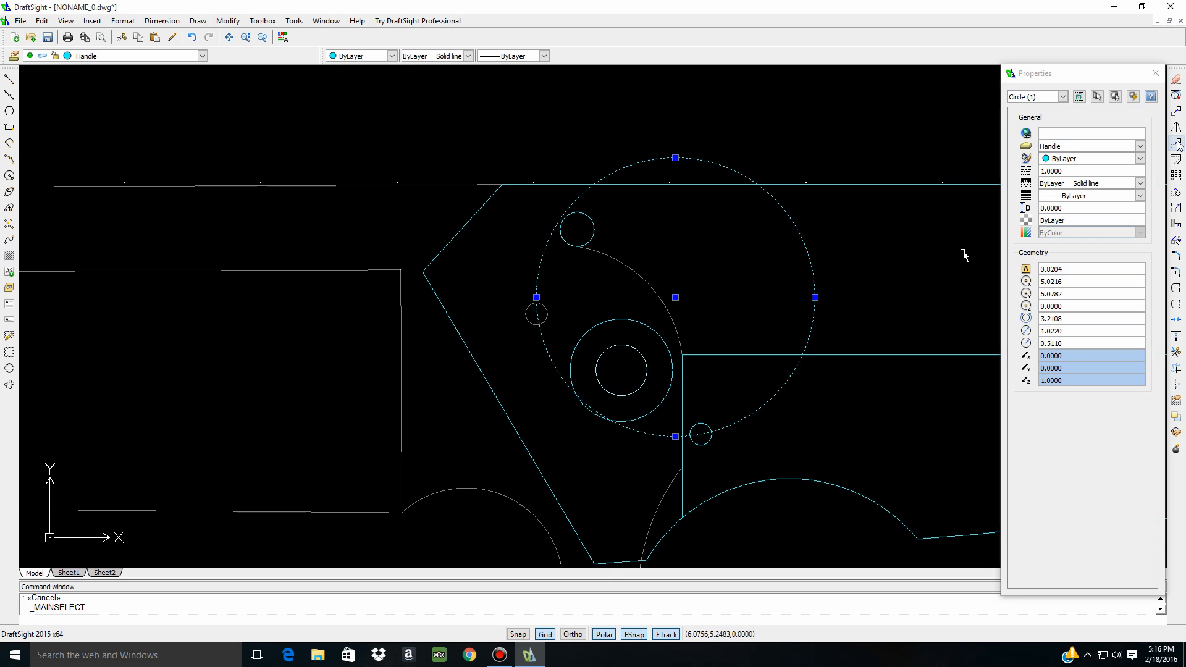
pyautogui.click(1177, 82)
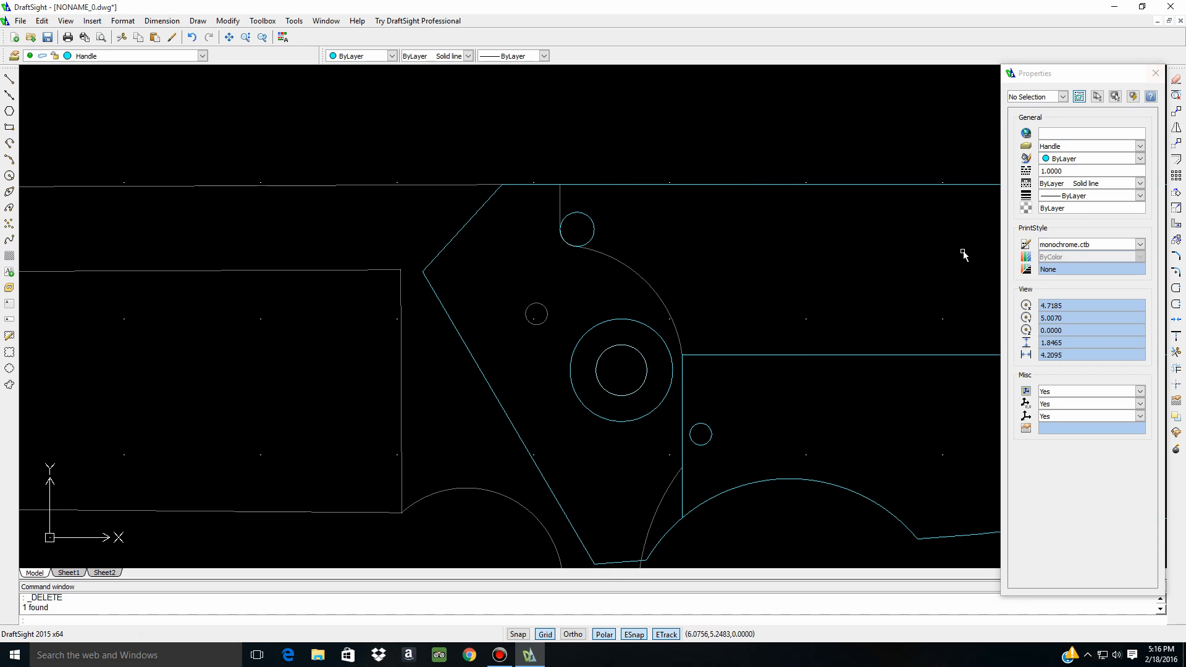
pyautogui.click(703, 440)
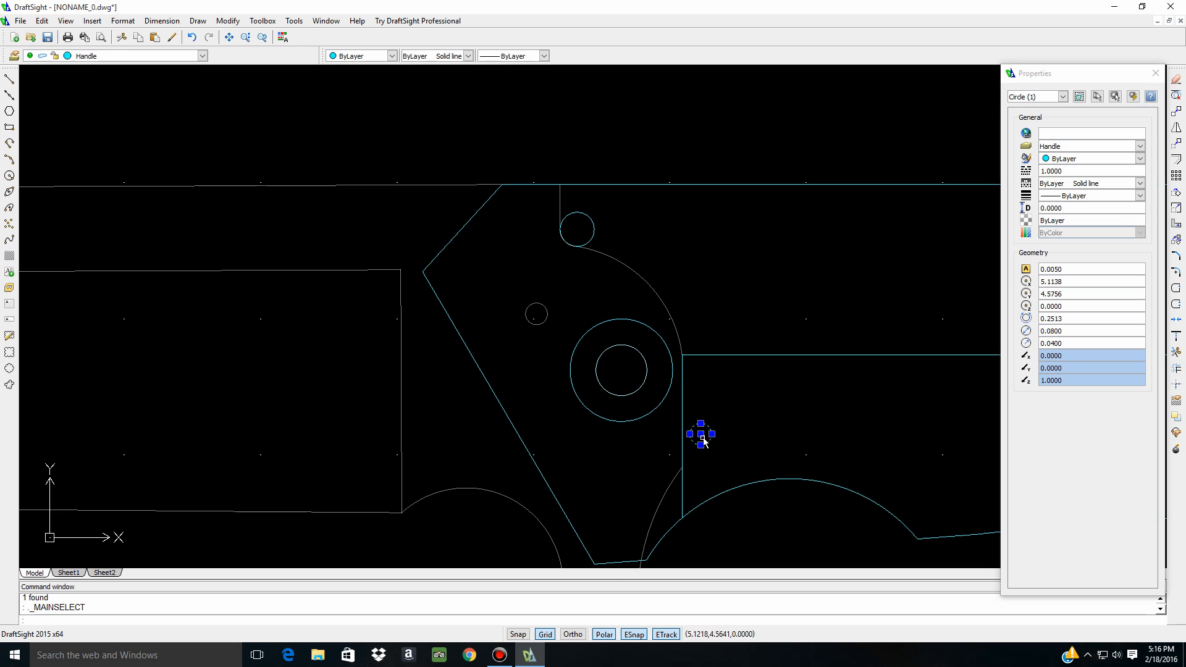
pyautogui.click(701, 435)
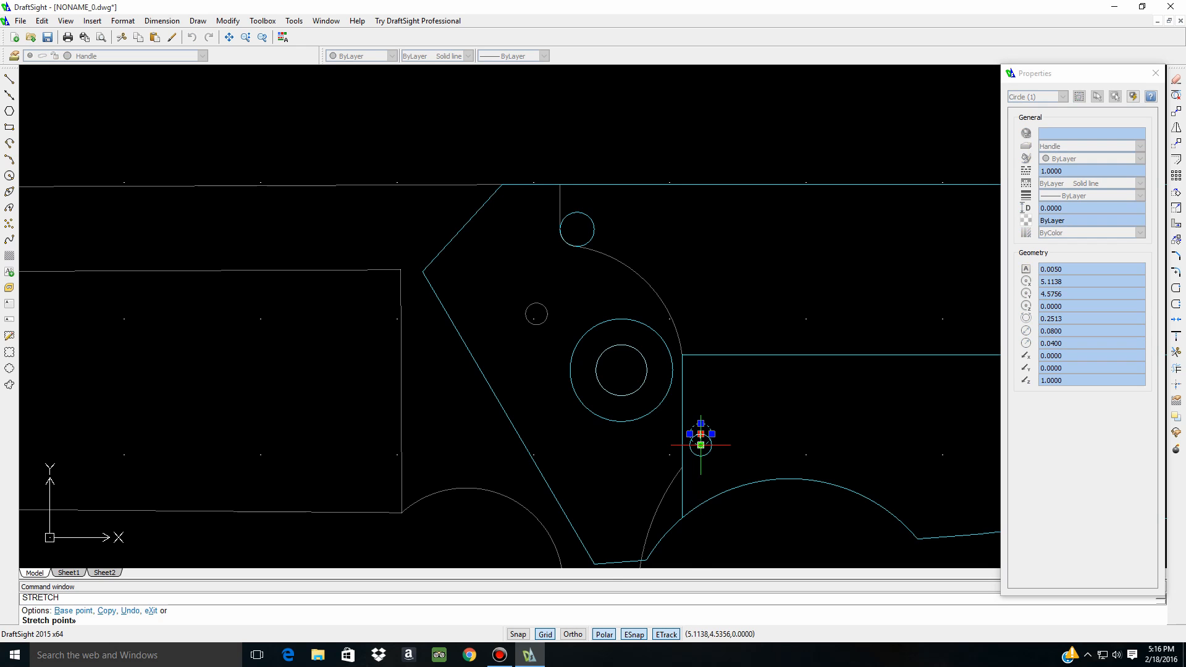
pyautogui.click(700, 450)
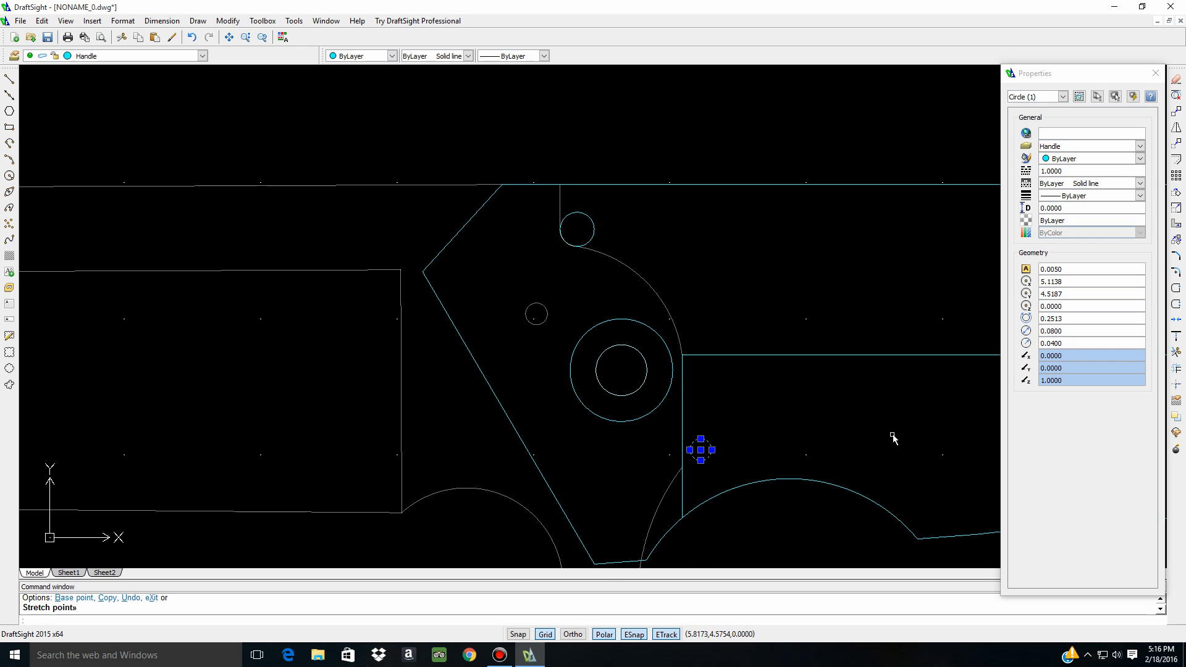
pyautogui.press('Escape')
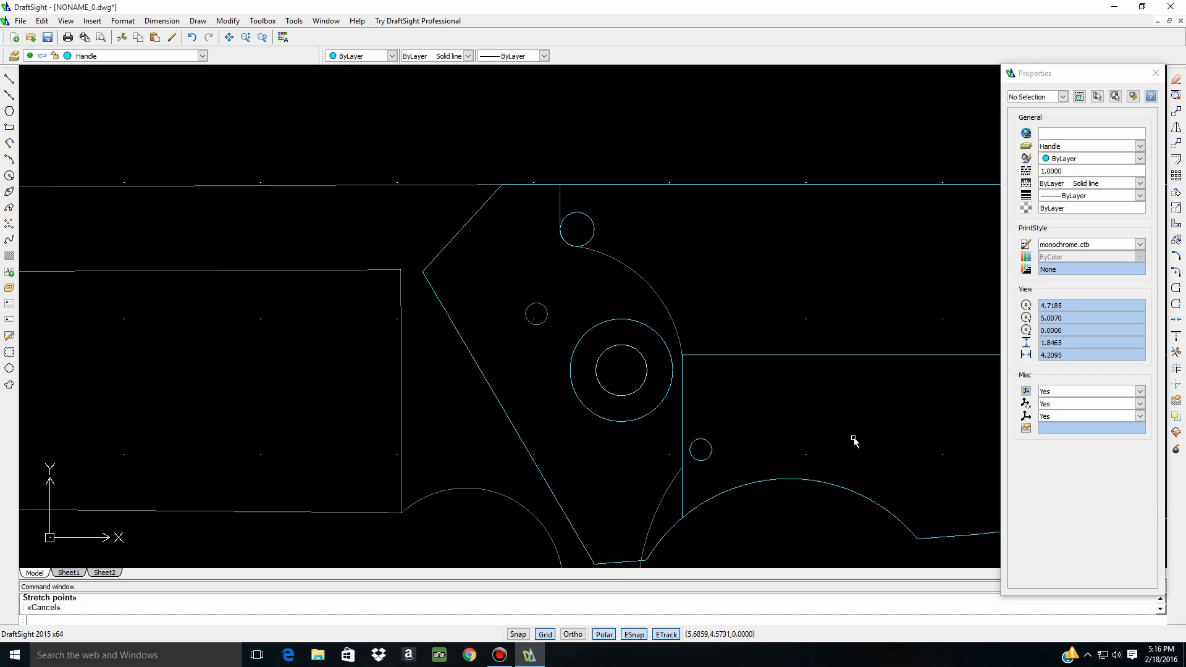
# Lock the Handle layer, unlock the Blade layer and make Blade the current layer
pyautogui.scroll(-3, 538, 454)
pyautogui.scroll(3, 531, 414)
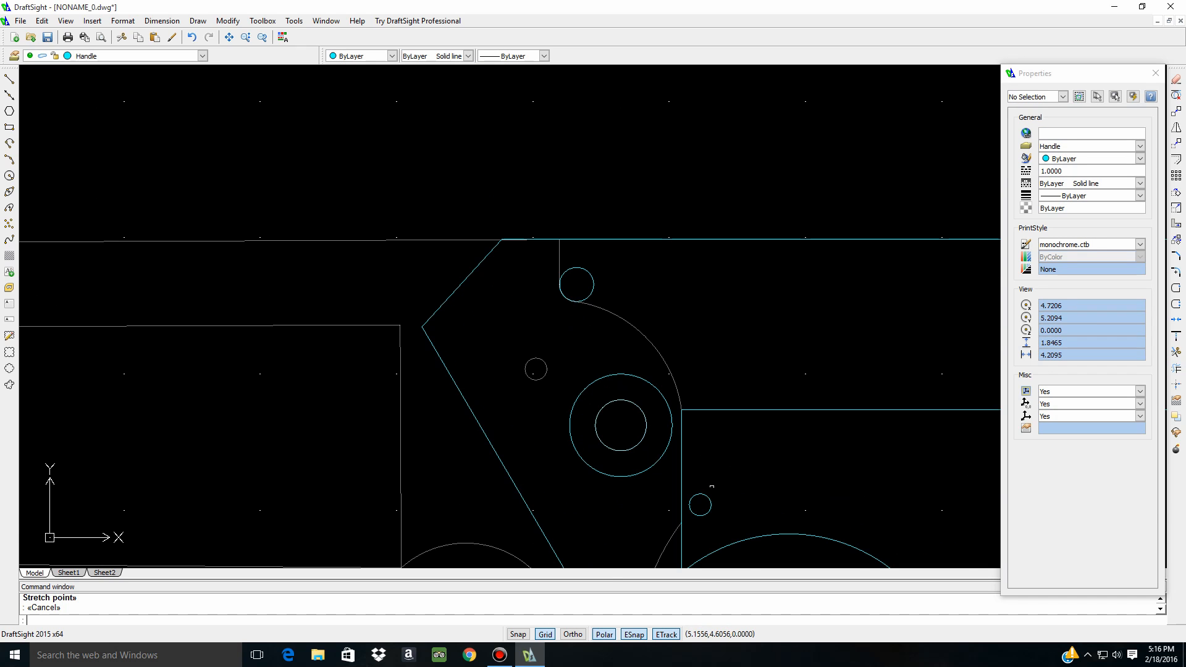
pyautogui.scroll(-3, 437, 439)
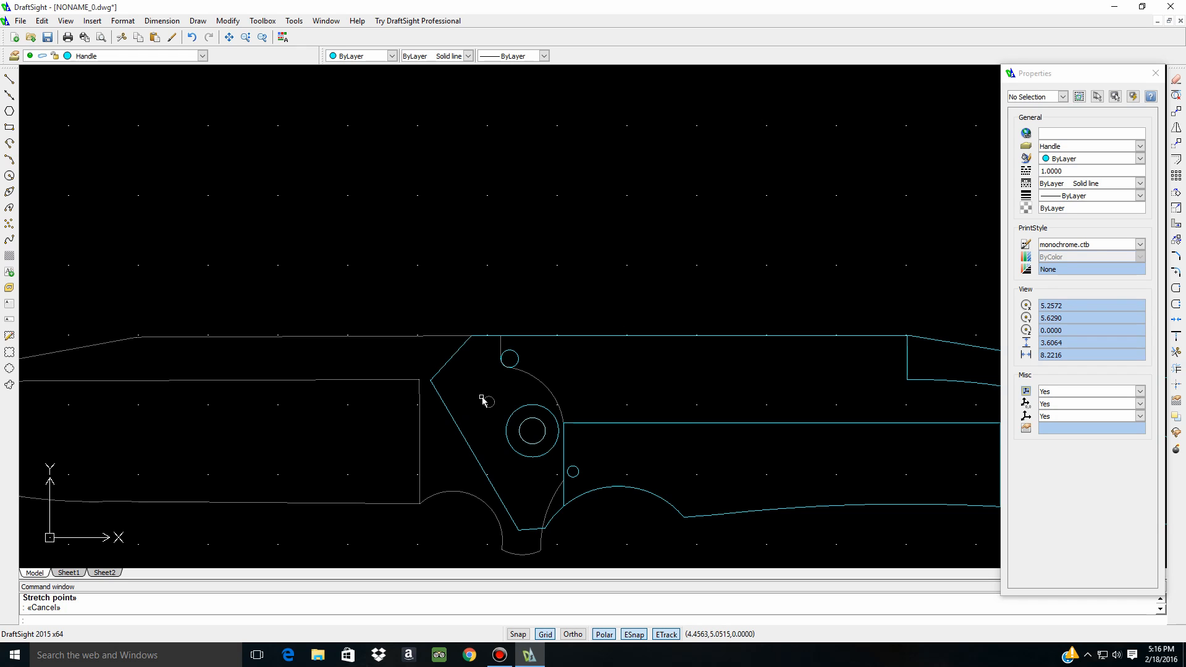
pyautogui.scroll(-2, 902, 477)
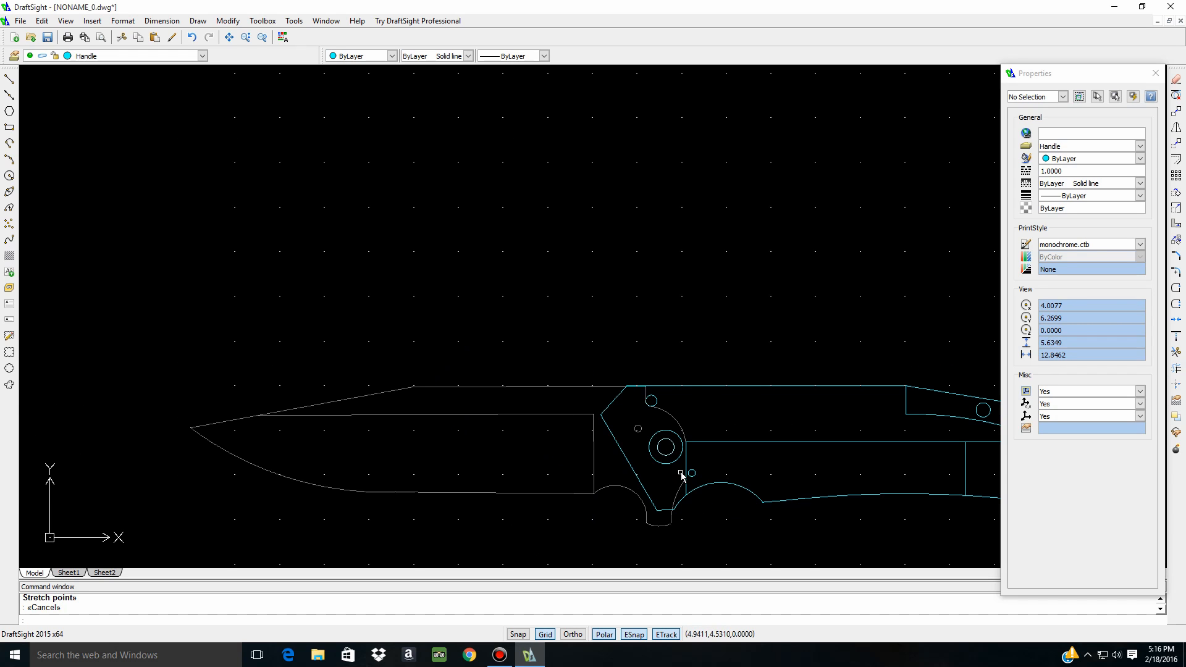
pyautogui.scroll(-3, 627, 474)
pyautogui.scroll(1, 599, 470)
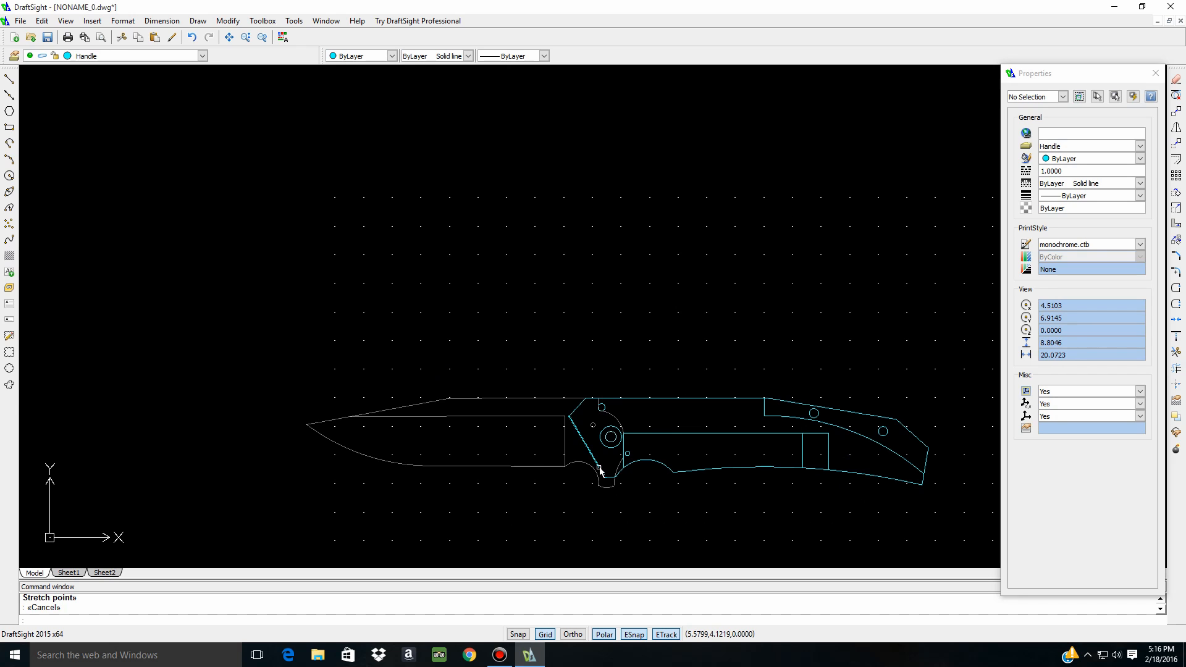
pyautogui.click(202, 56)
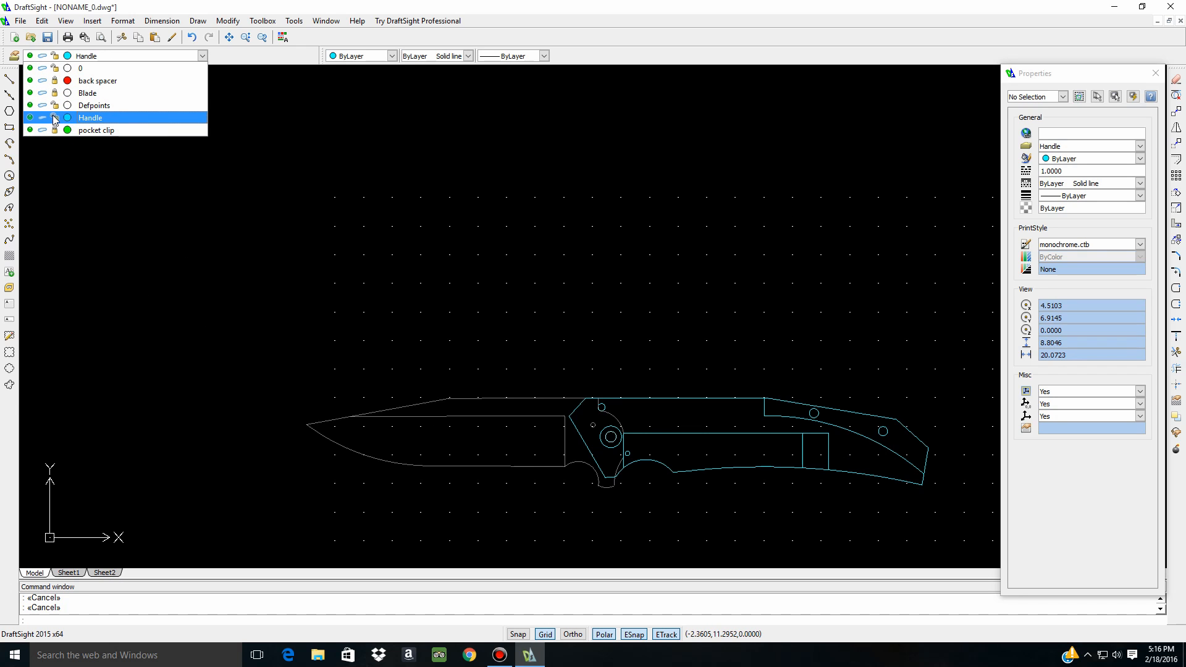
pyautogui.click(55, 117)
pyautogui.click(54, 92)
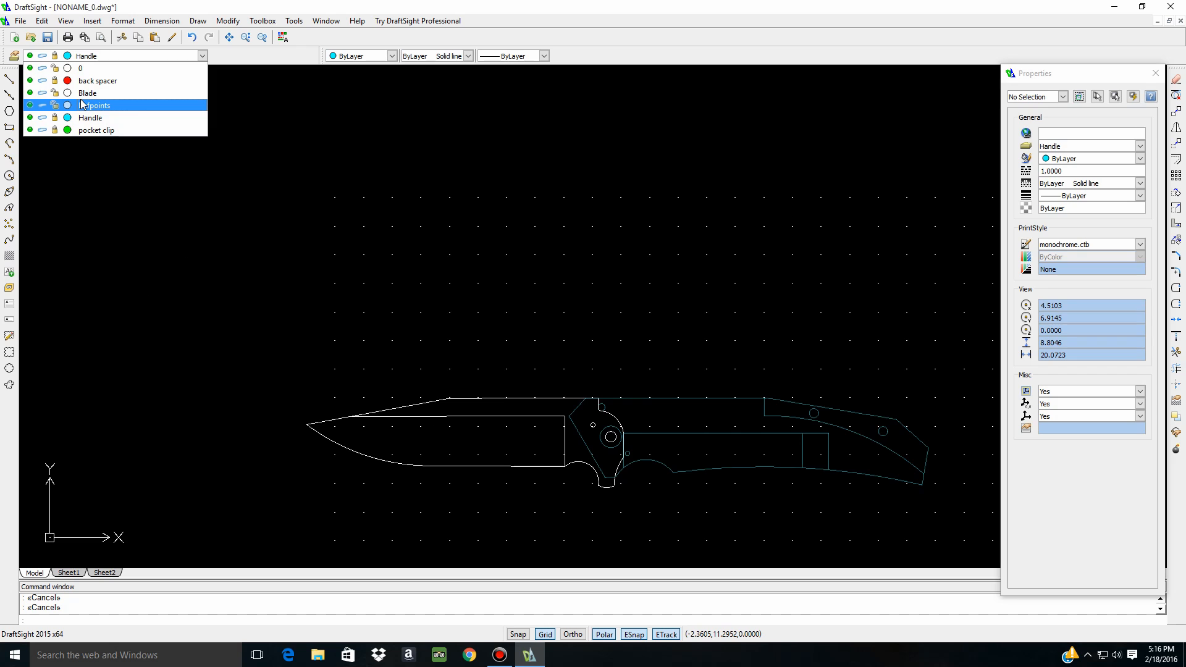
pyautogui.click(84, 94)
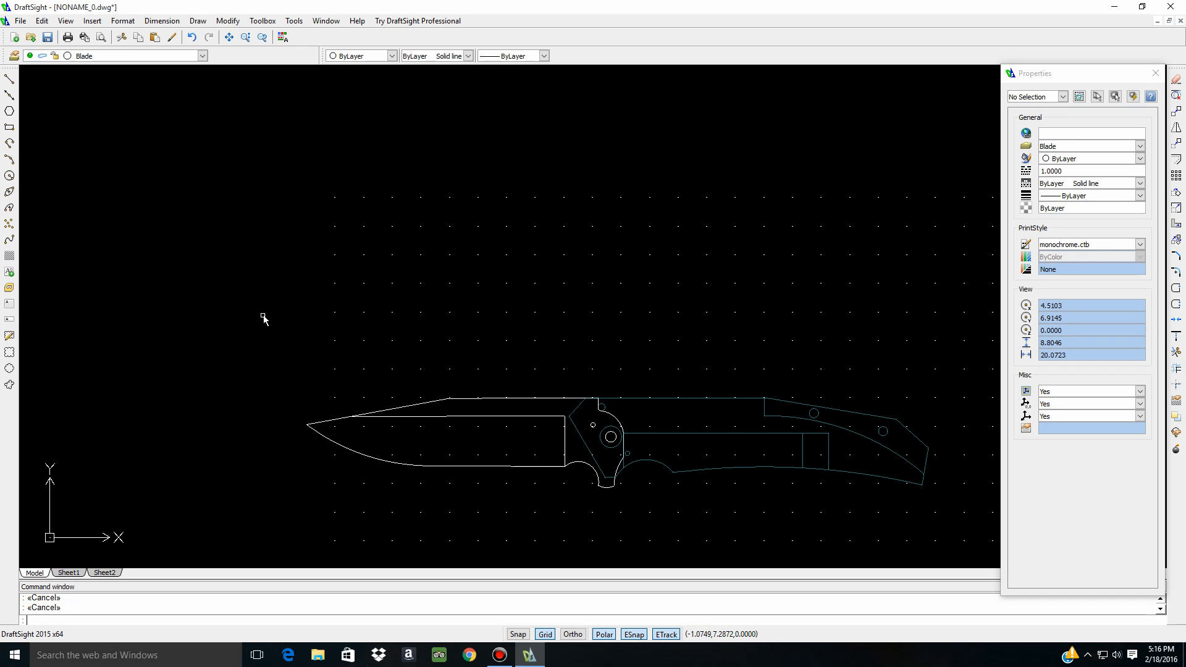
# Rotate the blade geometry about 174 degrees around the pivot hole's centre to fold it into the handle
pyautogui.click(294, 370)
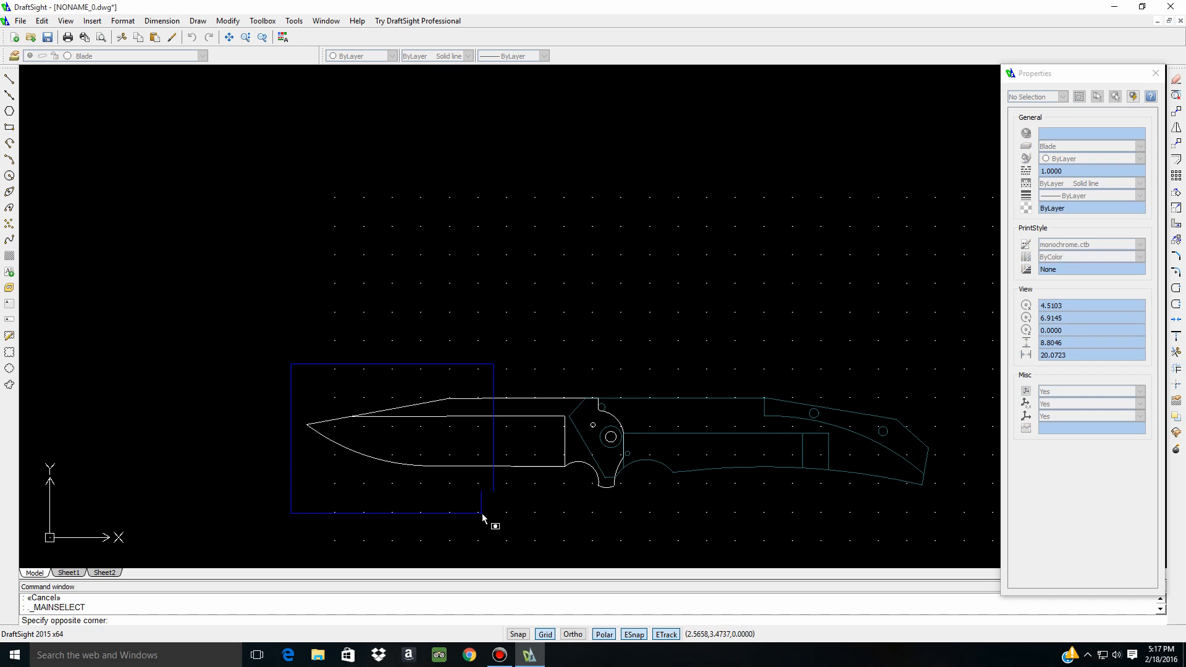
pyautogui.click(670, 525)
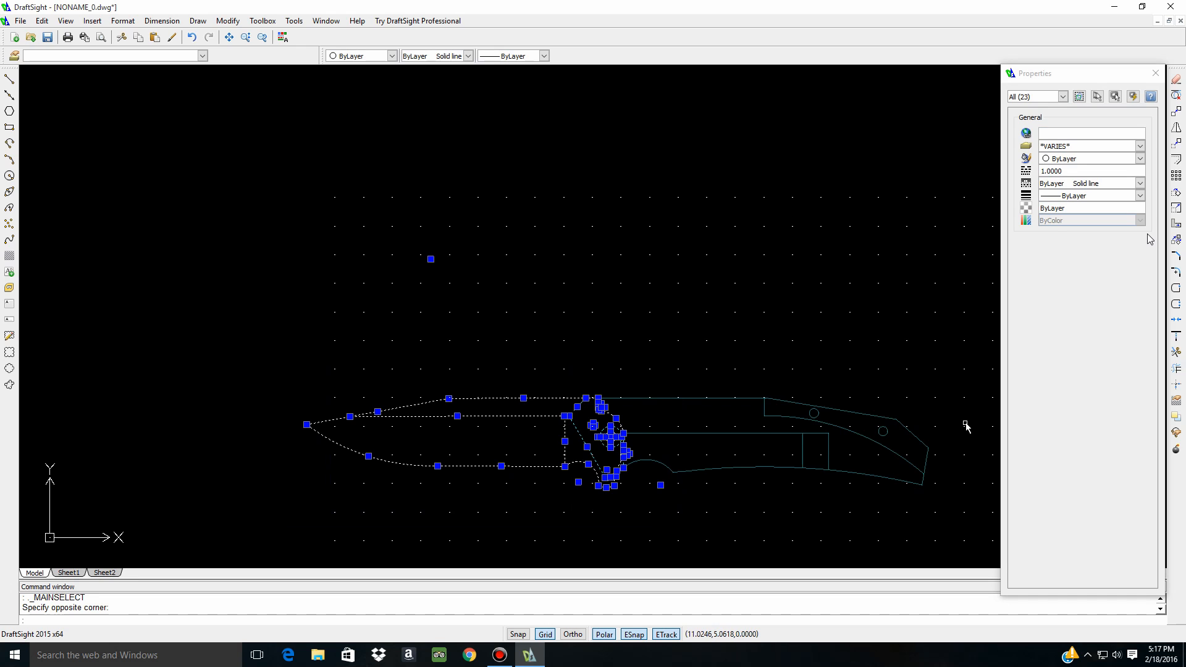
pyautogui.click(1176, 192)
pyautogui.click(610, 436)
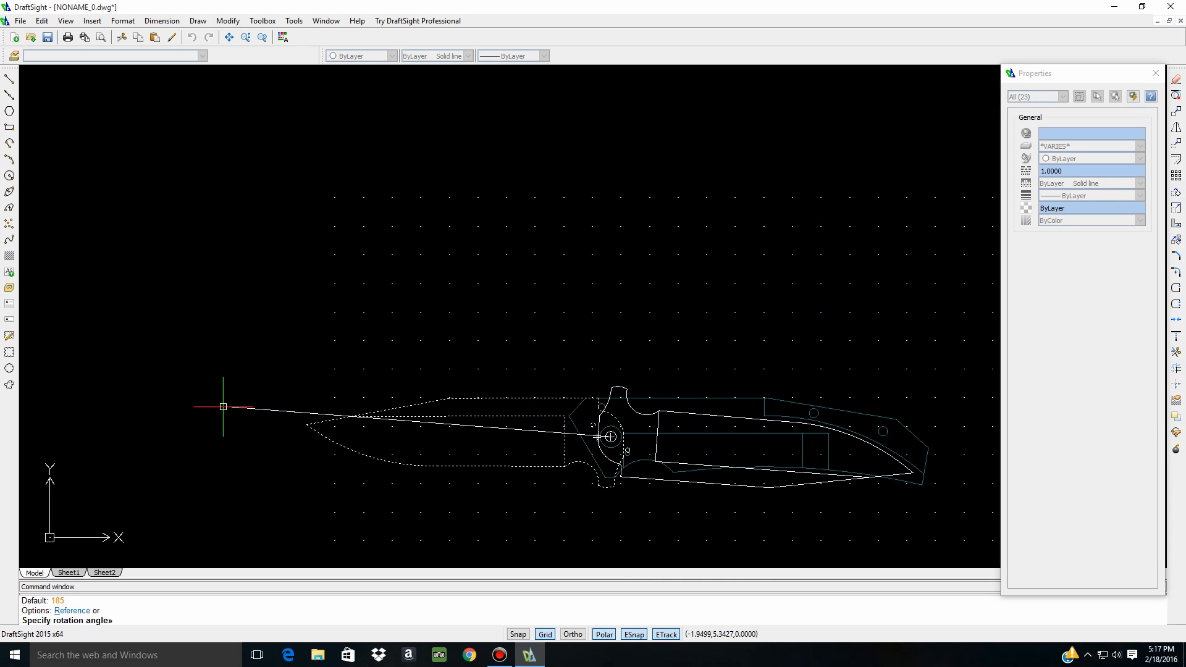
pyautogui.scroll(2, 223, 406)
pyautogui.scroll(2, 626, 408)
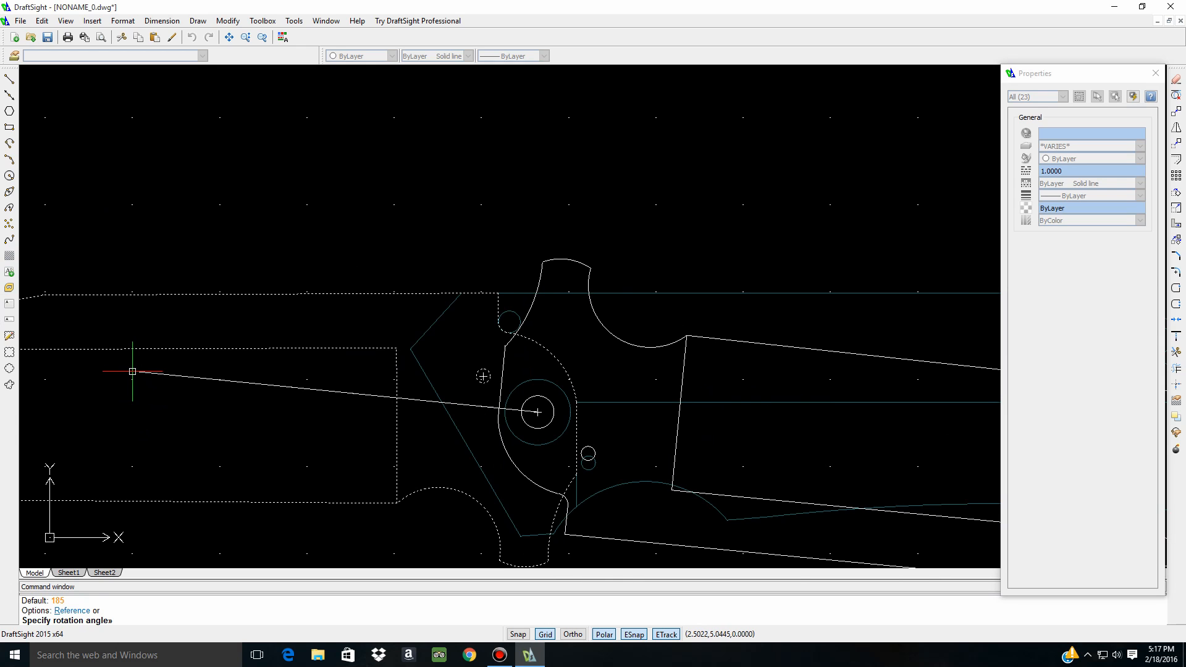
pyautogui.press('Escape')
# Move the blade's small hole onto the centre of the handle's lower small hole
pyautogui.click(588, 453)
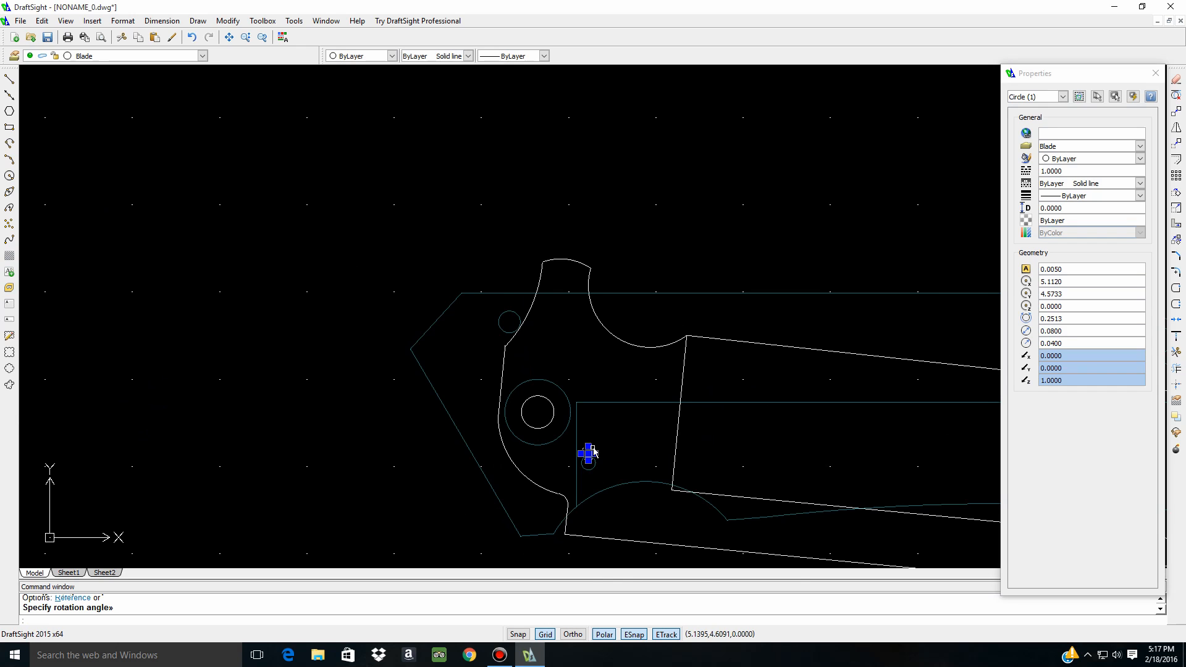
pyautogui.click(588, 453)
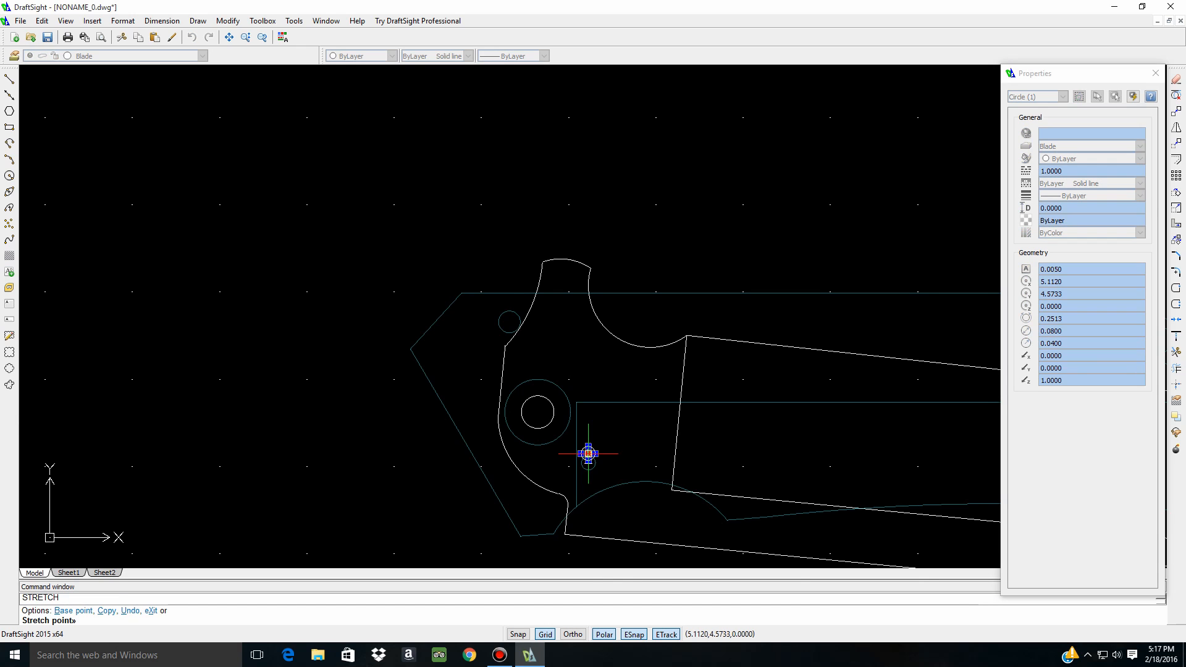
pyautogui.press('Escape')
# Preview the blade swinging around the pivot centre to examine its small hole's travel between the closed and open positions
pyautogui.scroll(-3, 419, 424)
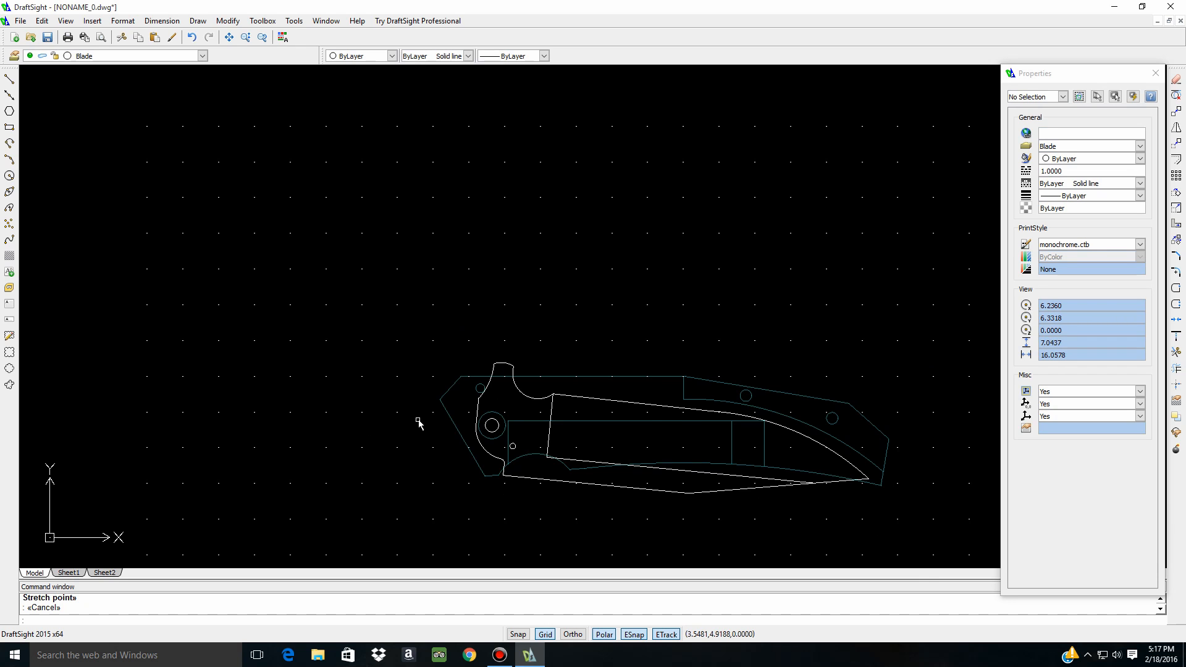
pyautogui.scroll(-1, 628, 431)
pyautogui.click(459, 326)
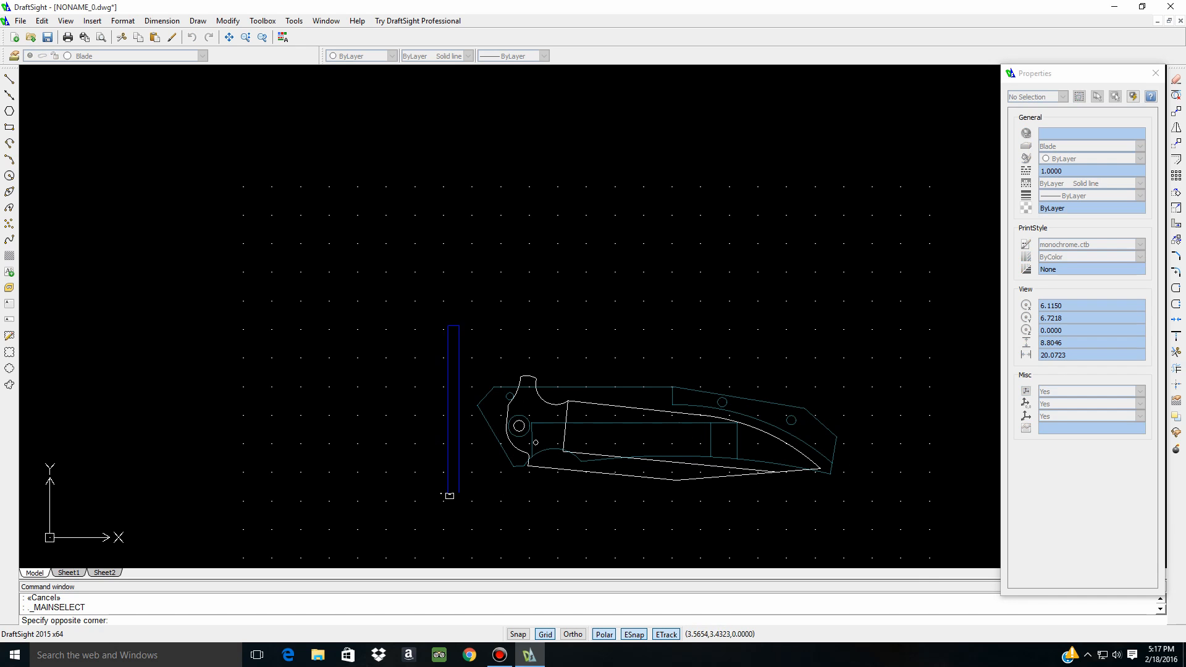
pyautogui.click(930, 501)
pyautogui.click(1176, 192)
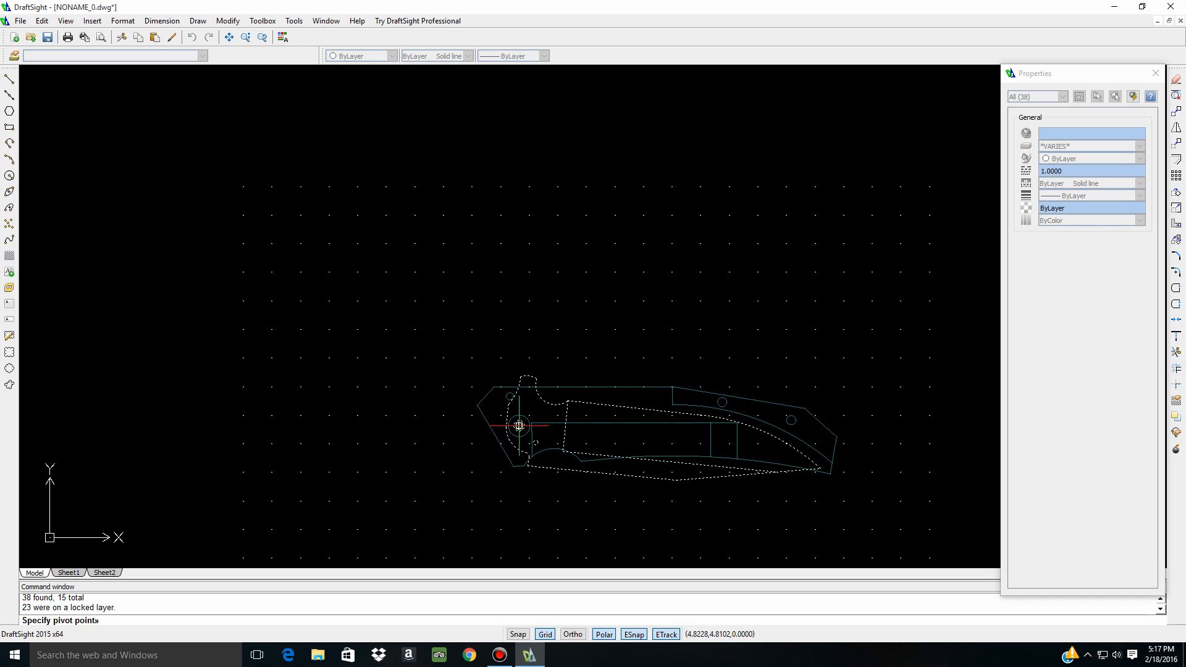
pyautogui.click(519, 426)
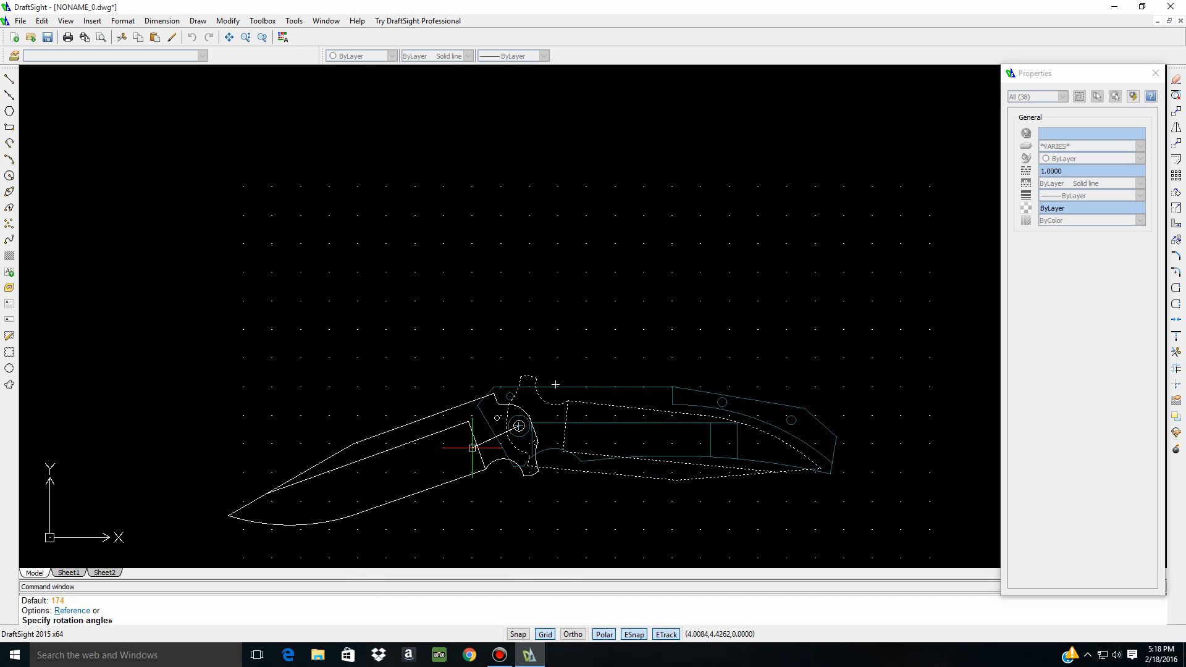
pyautogui.scroll(5, 527, 447)
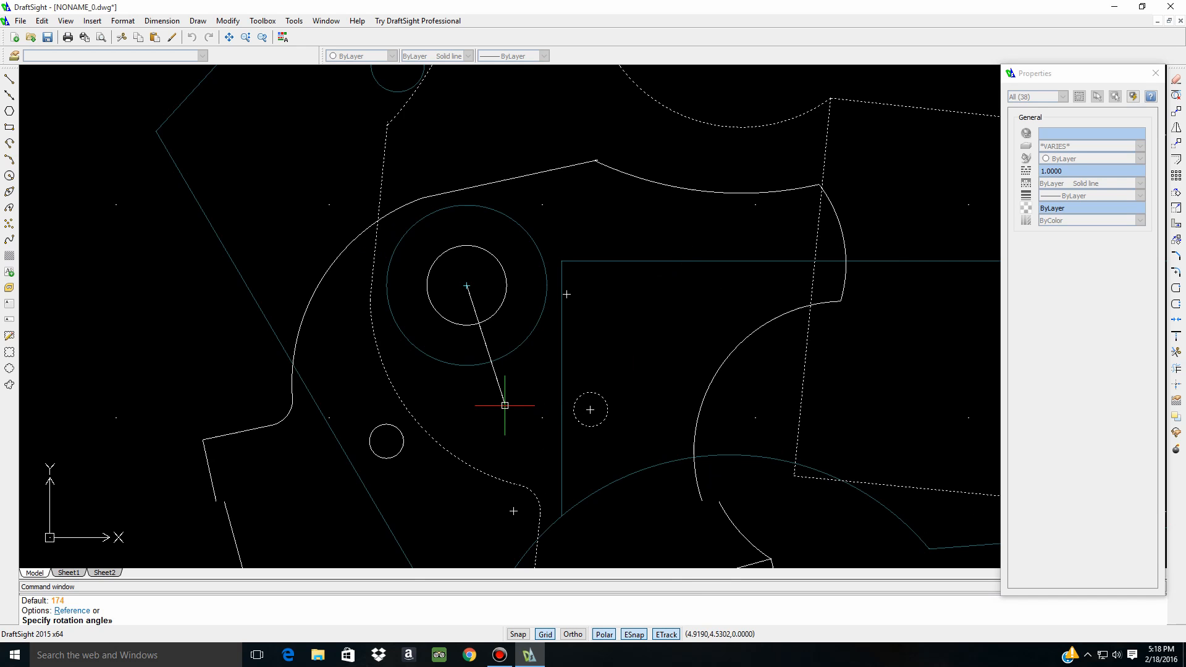
pyautogui.scroll(-5, 505, 405)
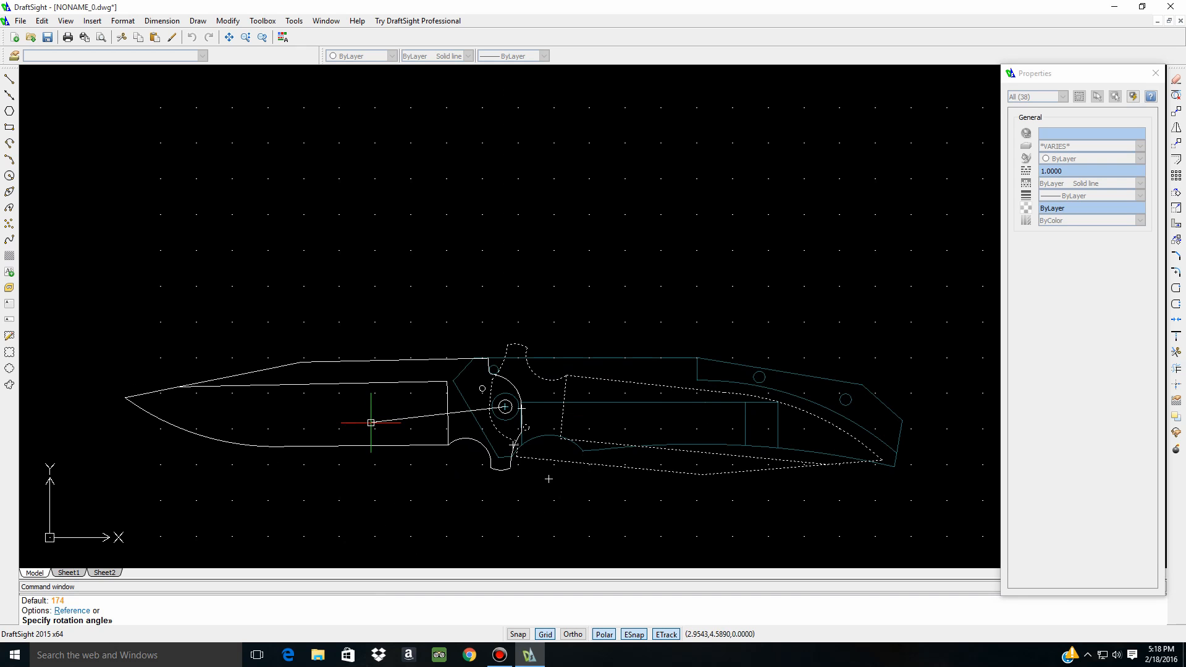
pyautogui.press('Escape')
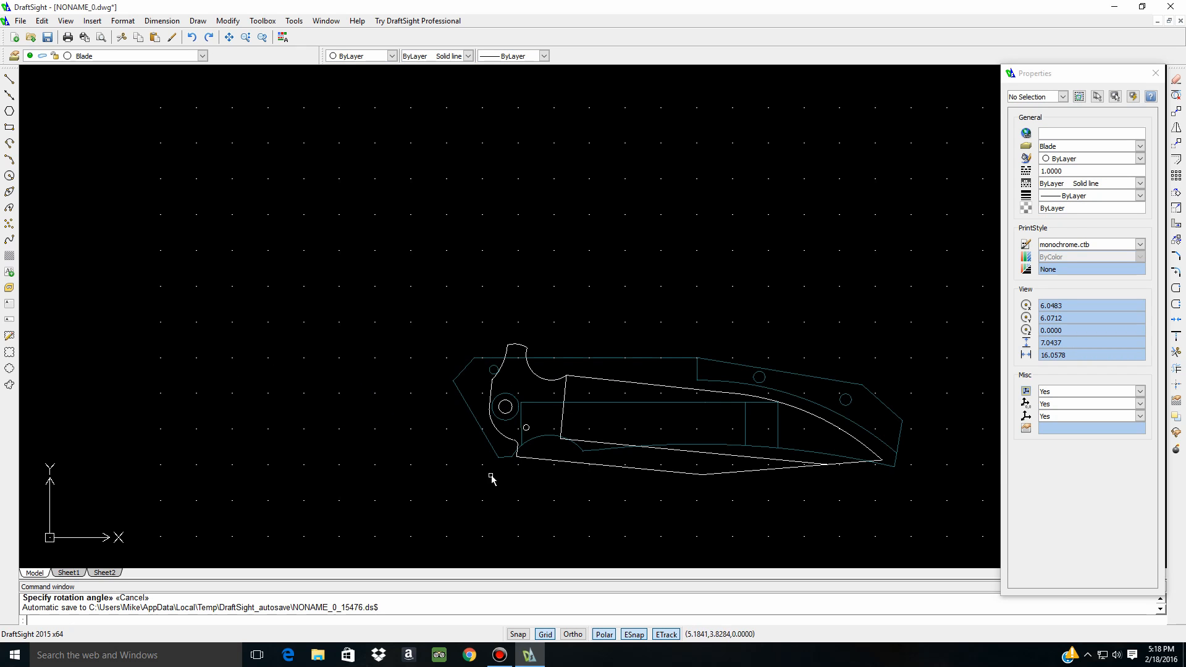
# Rotate the closed blade 157 degrees around the pivot hole's centre
pyautogui.scroll(1, 564, 445)
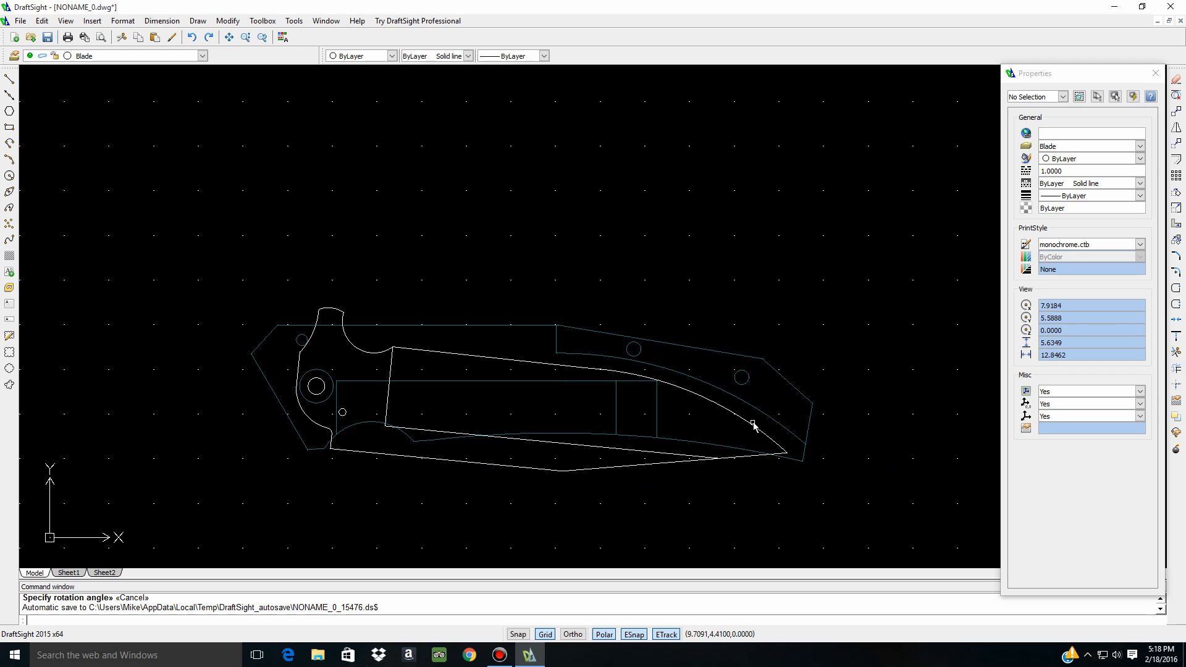
pyautogui.scroll(-1, 754, 426)
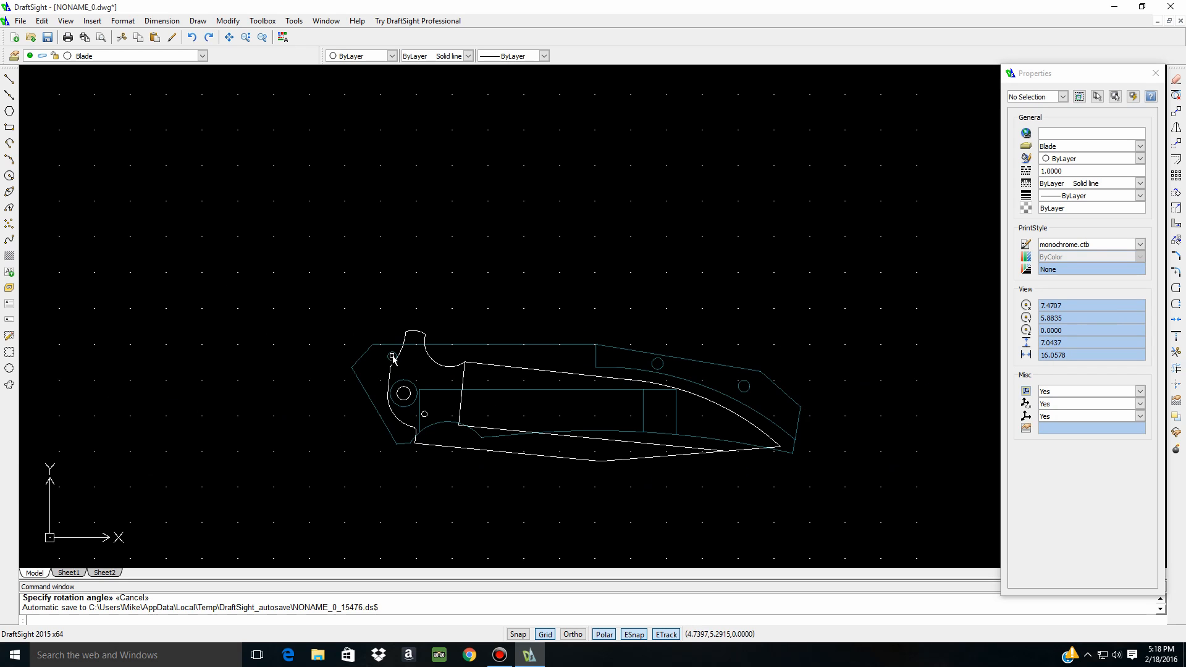
pyautogui.click(333, 300)
pyautogui.click(855, 548)
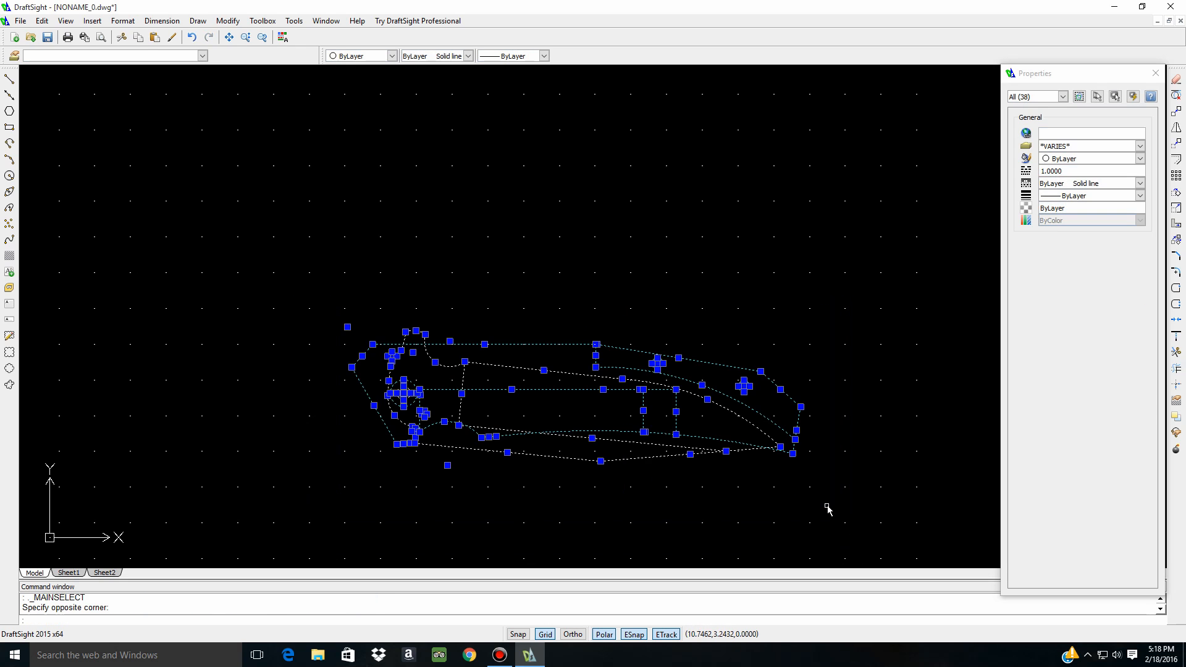
pyautogui.click(1175, 193)
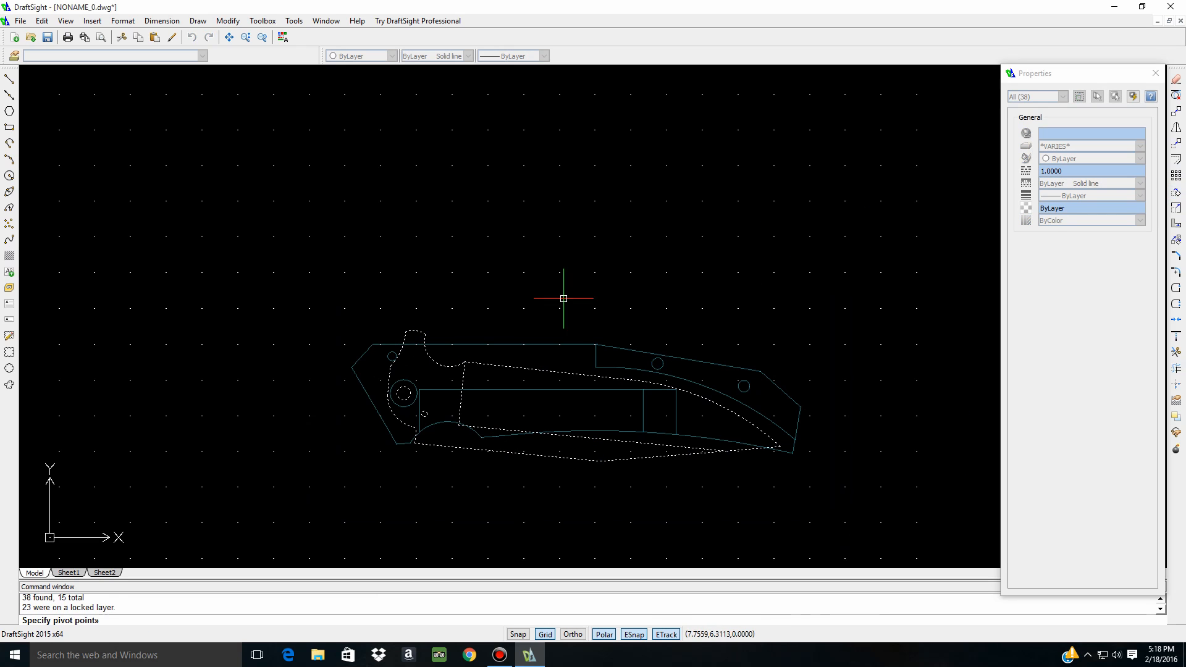
pyautogui.click(404, 393)
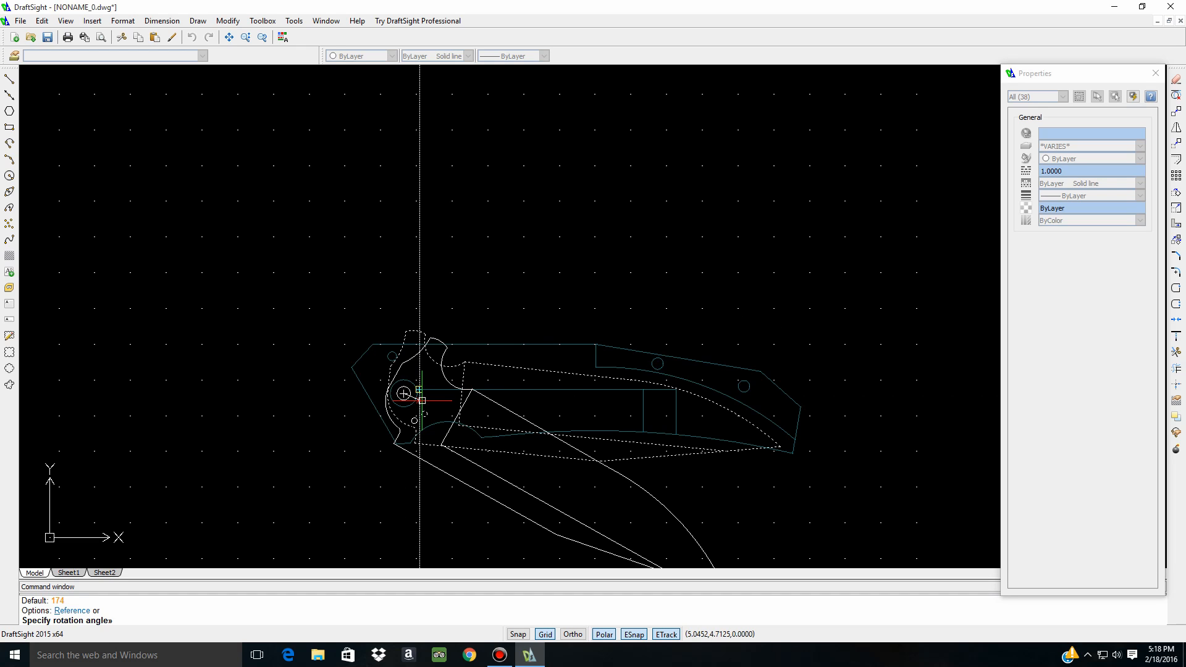
pyautogui.write('157')
pyautogui.press('Return')
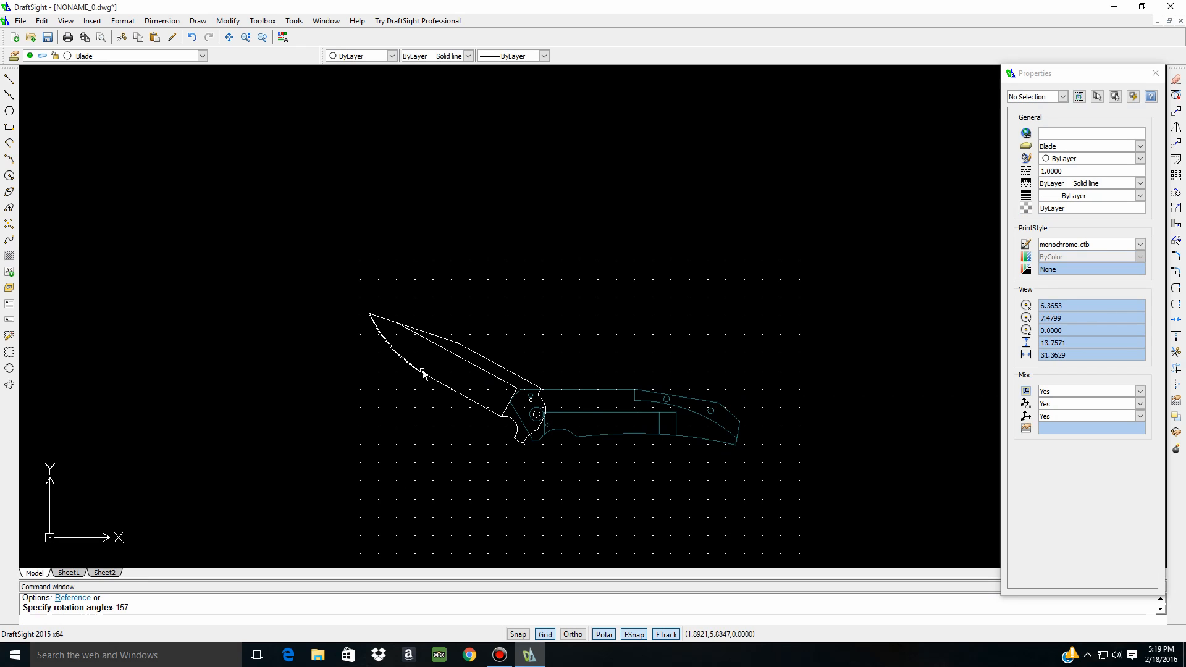
# Rotate the blade around the pivot hole's centre from its partly open position to the fully open position in line with the handle
pyautogui.click(354, 294)
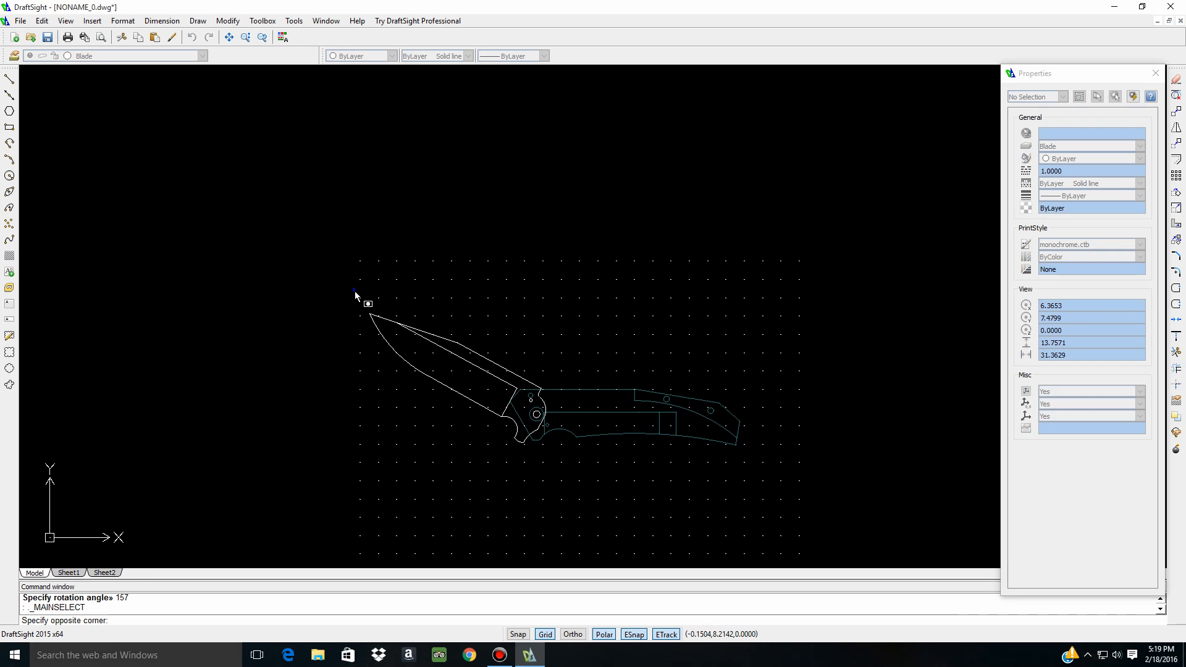
pyautogui.click(578, 491)
pyautogui.press('Return')
pyautogui.scroll(4, 548, 442)
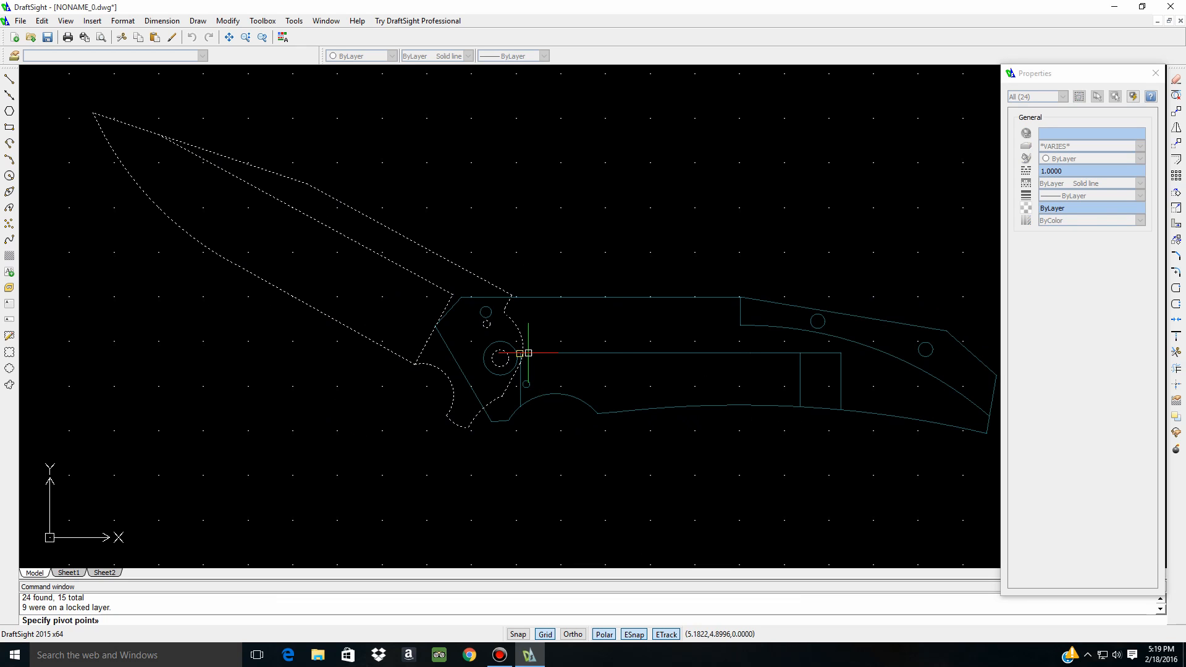
pyautogui.click(499, 358)
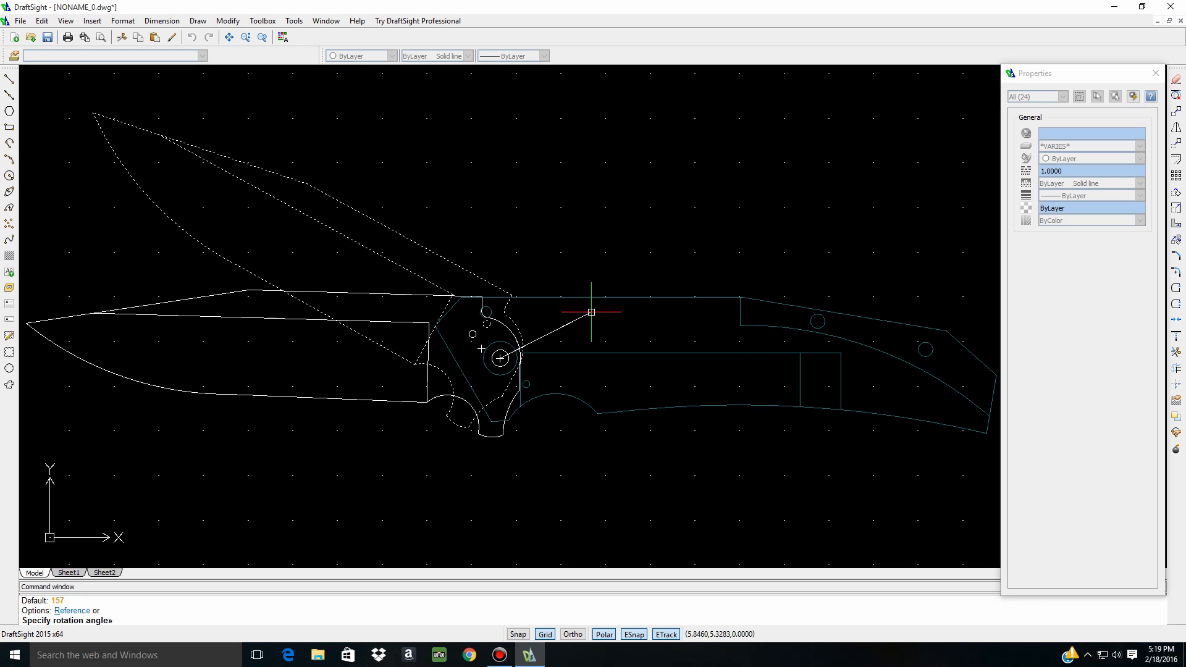
pyautogui.press('Escape')
pyautogui.scroll(-4, 592, 494)
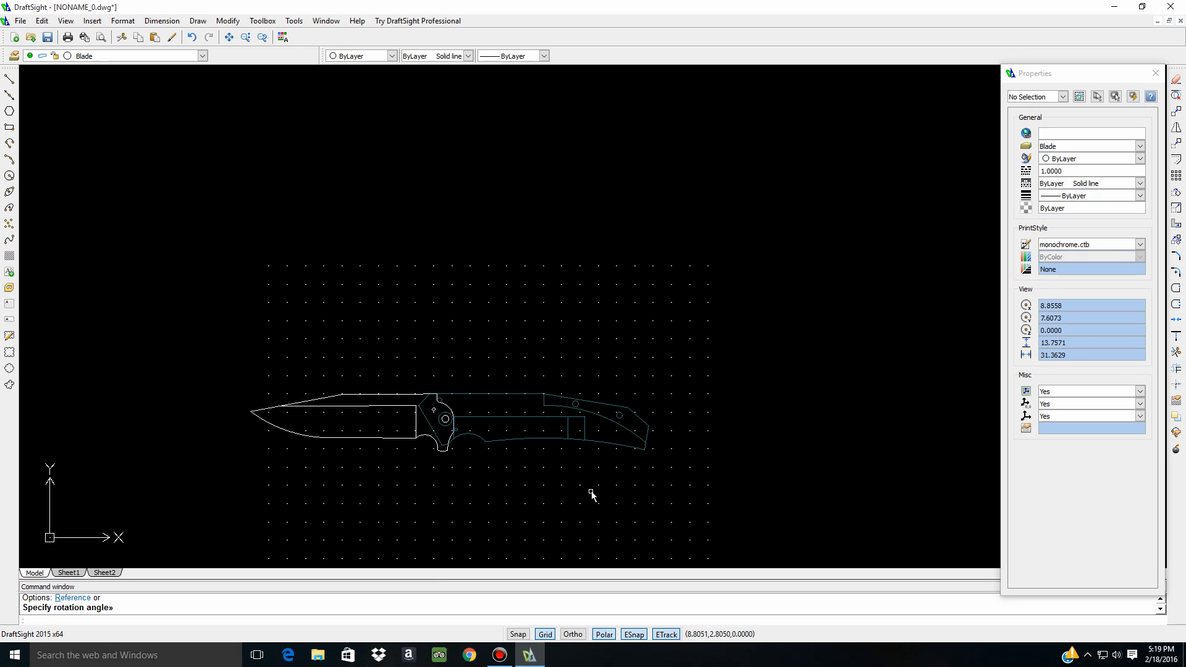
pyautogui.scroll(1, 591, 494)
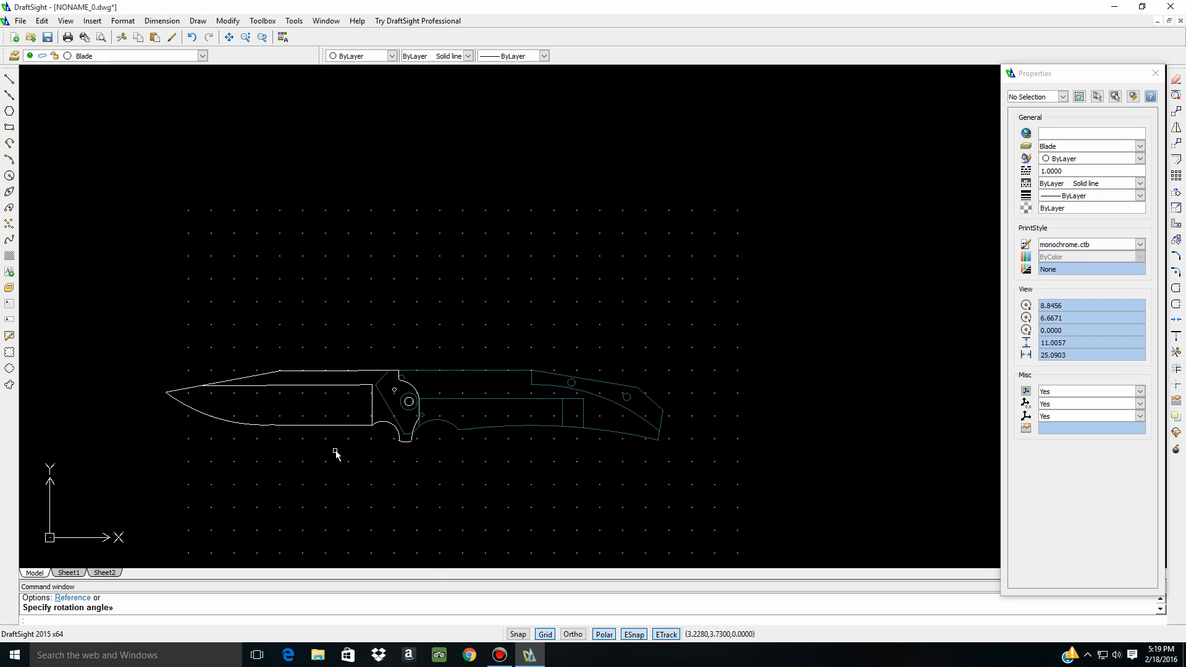
pyautogui.moveTo(735, 461); pyautogui.dragTo(632, 474, button='middle')
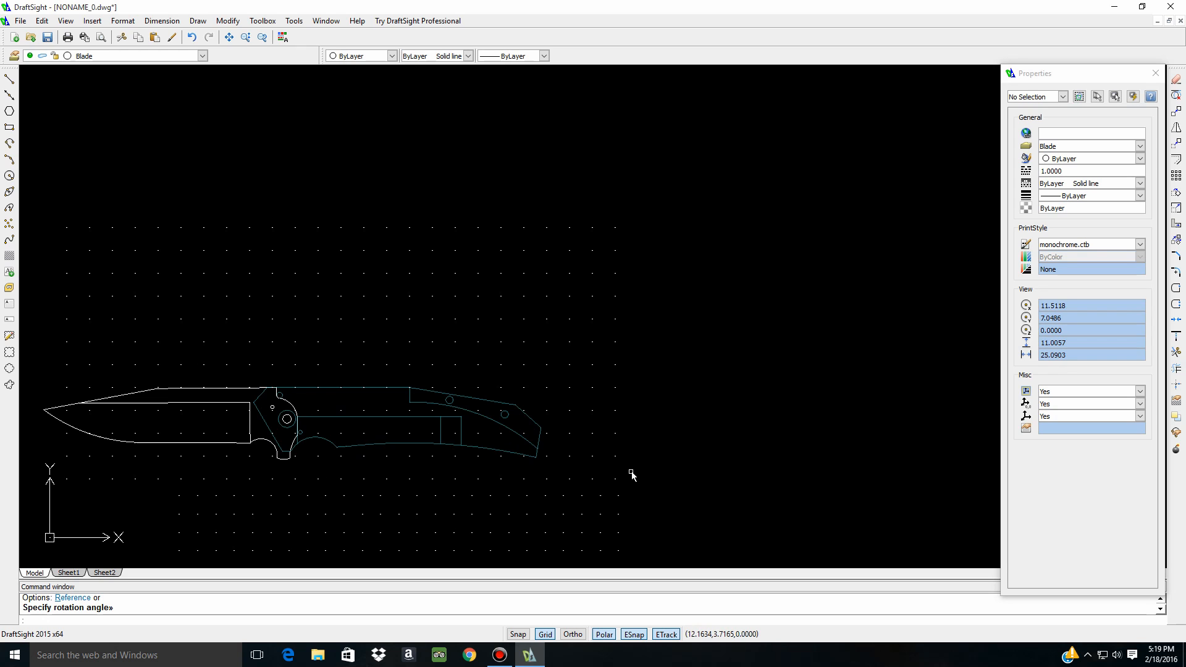
pyautogui.scroll(1, 632, 474)
pyautogui.scroll(-2, 220, 494)
pyautogui.scroll(-1, 752, 437)
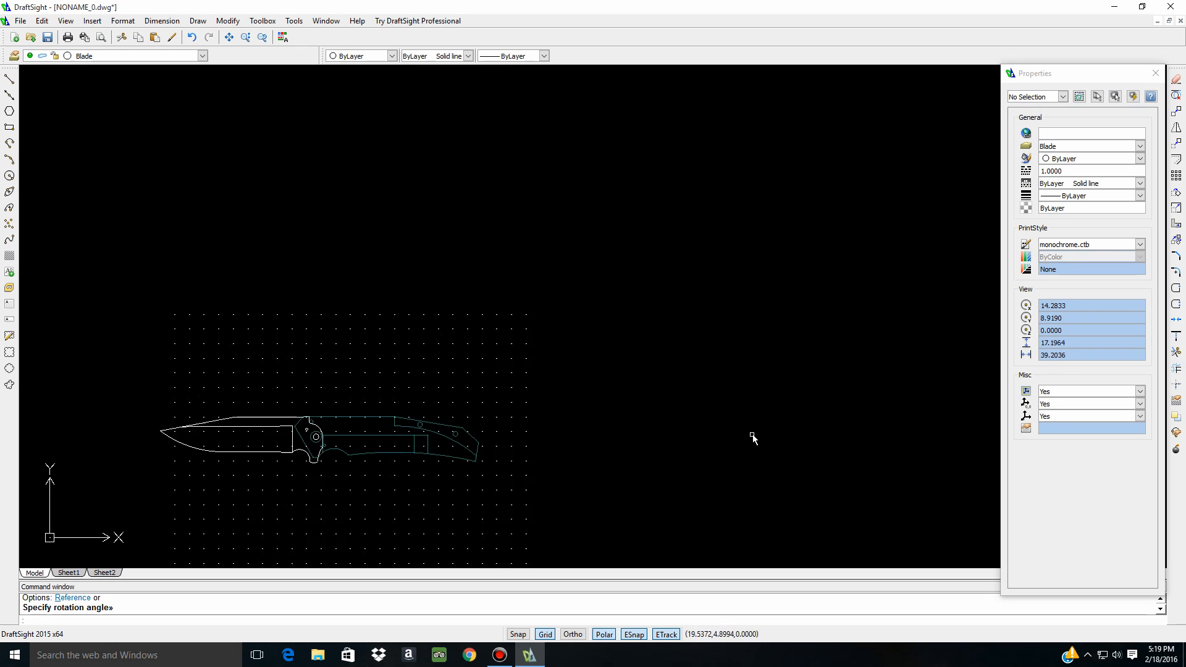
pyautogui.scroll(-1, 751, 437)
pyautogui.scroll(3, 342, 508)
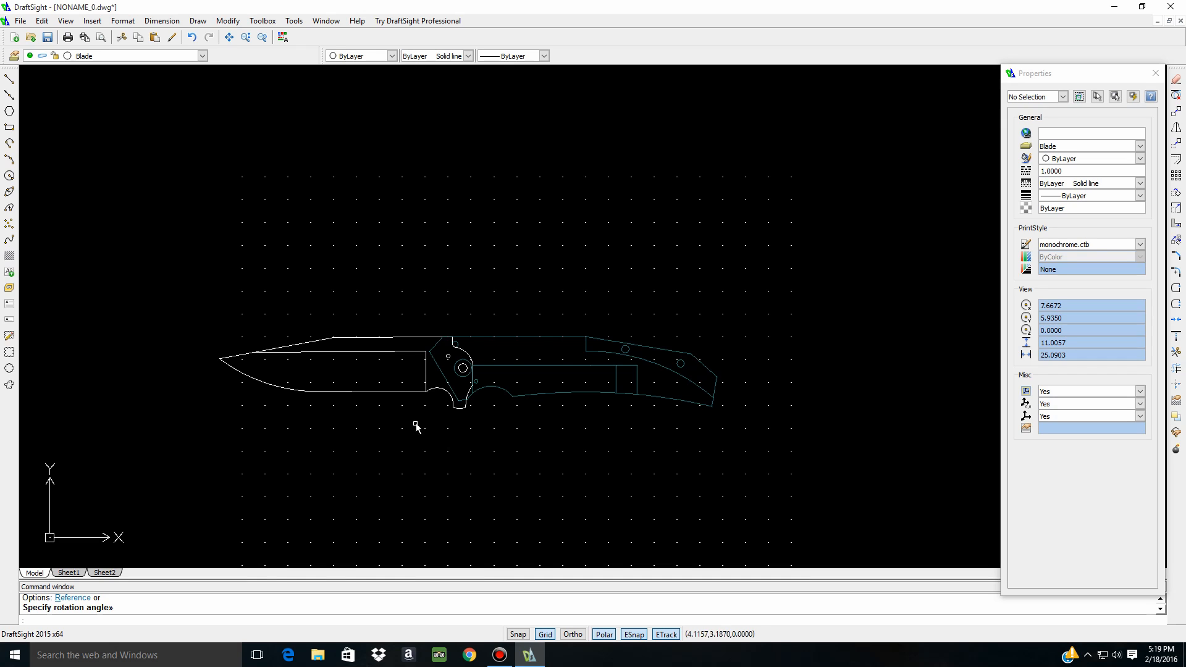
# Keep the Blade layer active and copy the complete blade to the empty area above the assembled knife
pyautogui.click(93, 55)
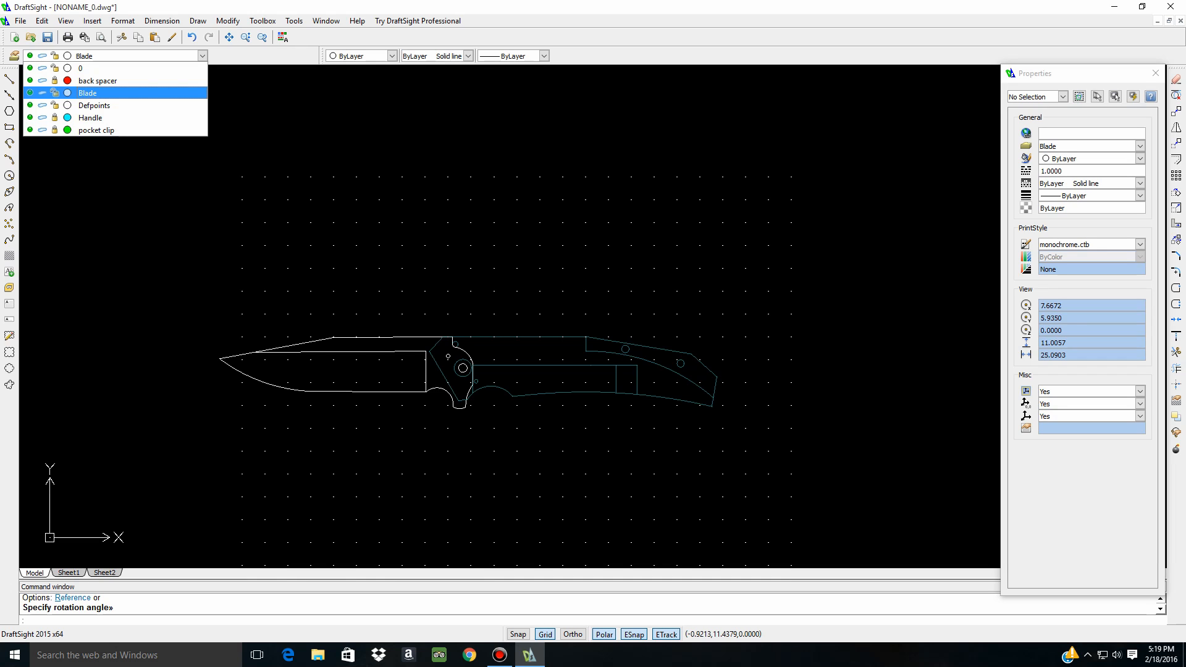
pyautogui.click(88, 94)
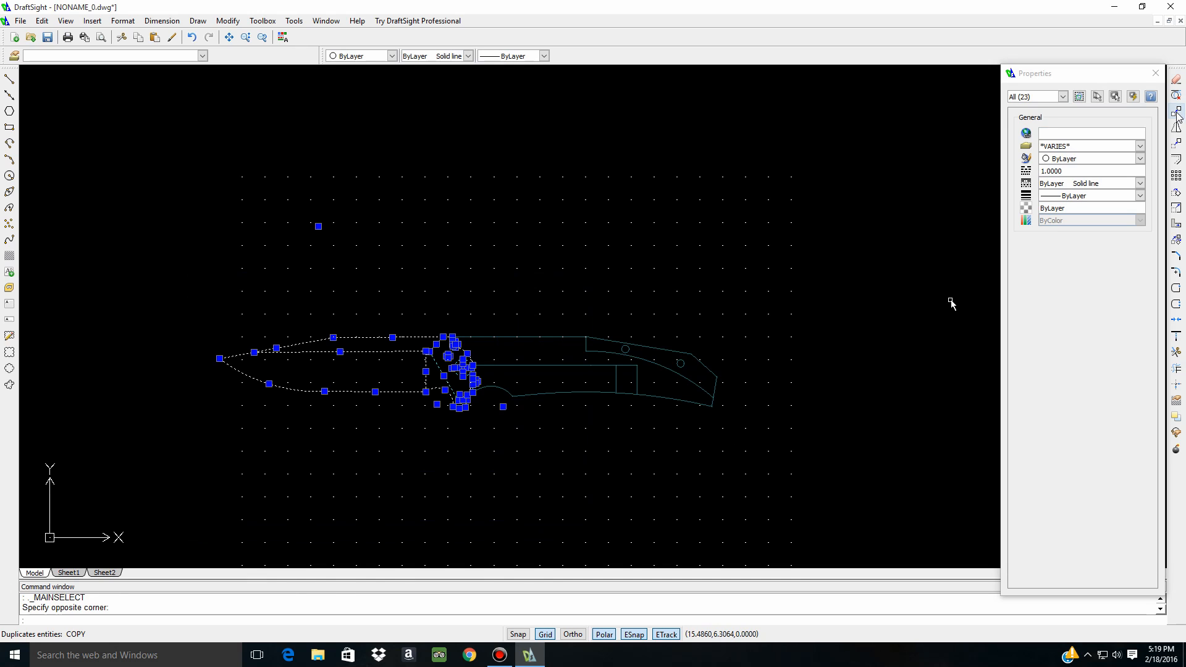
pyautogui.click(1178, 114)
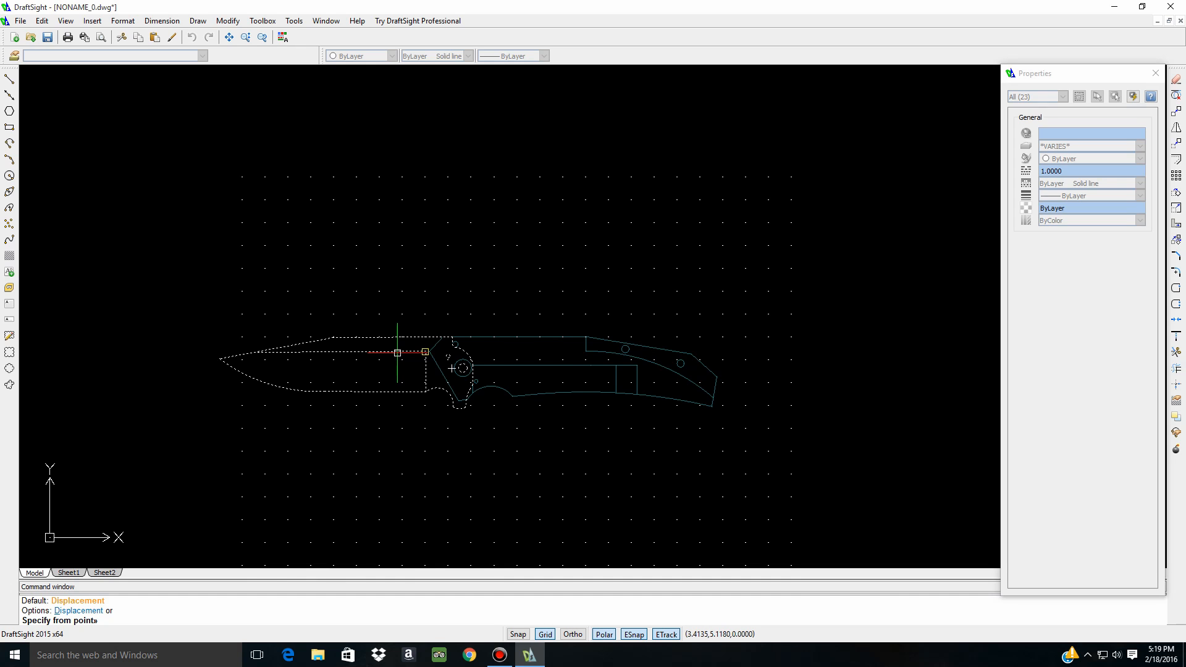
pyautogui.click(425, 352)
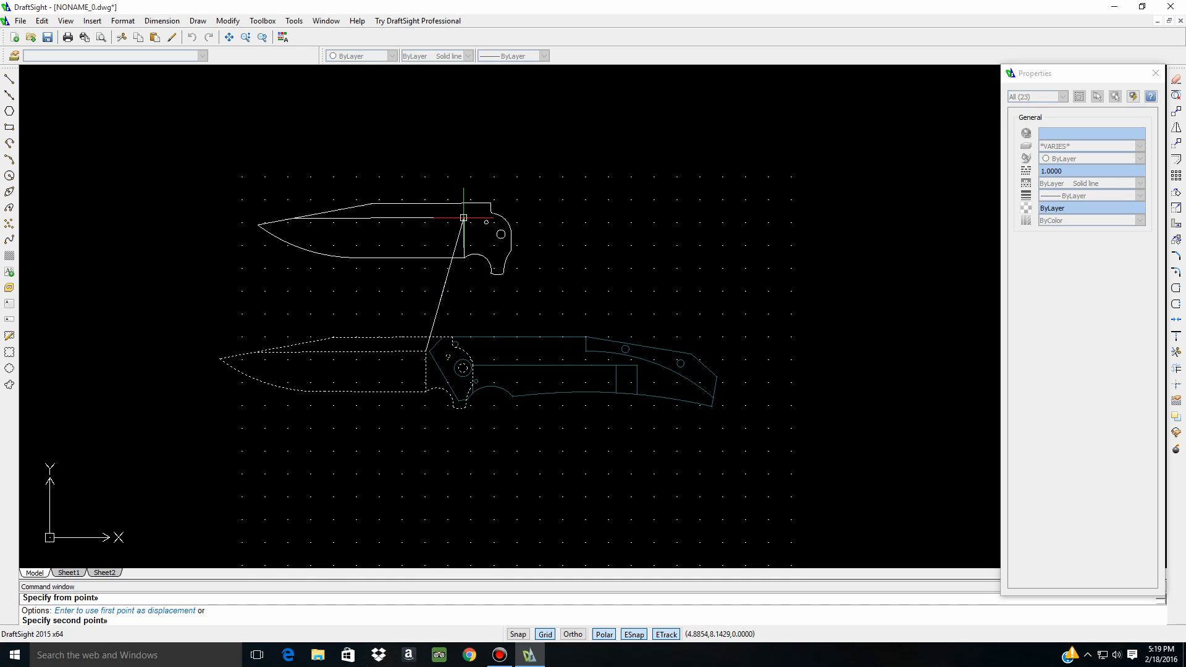
pyautogui.click(489, 219)
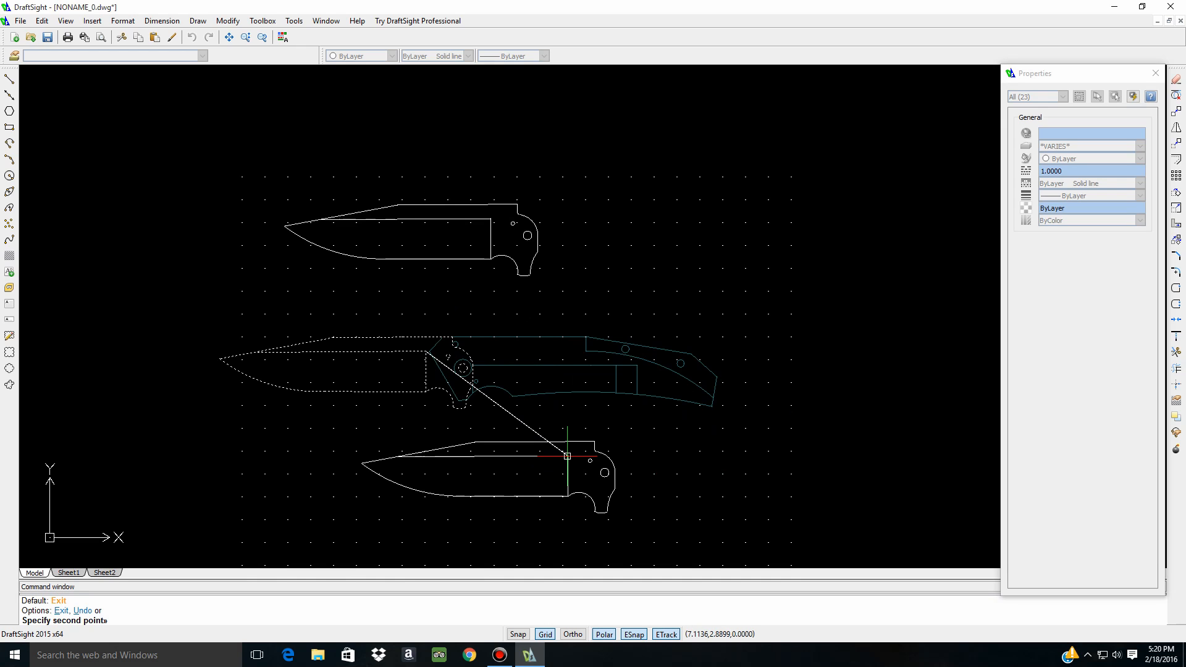
pyautogui.press('Escape')
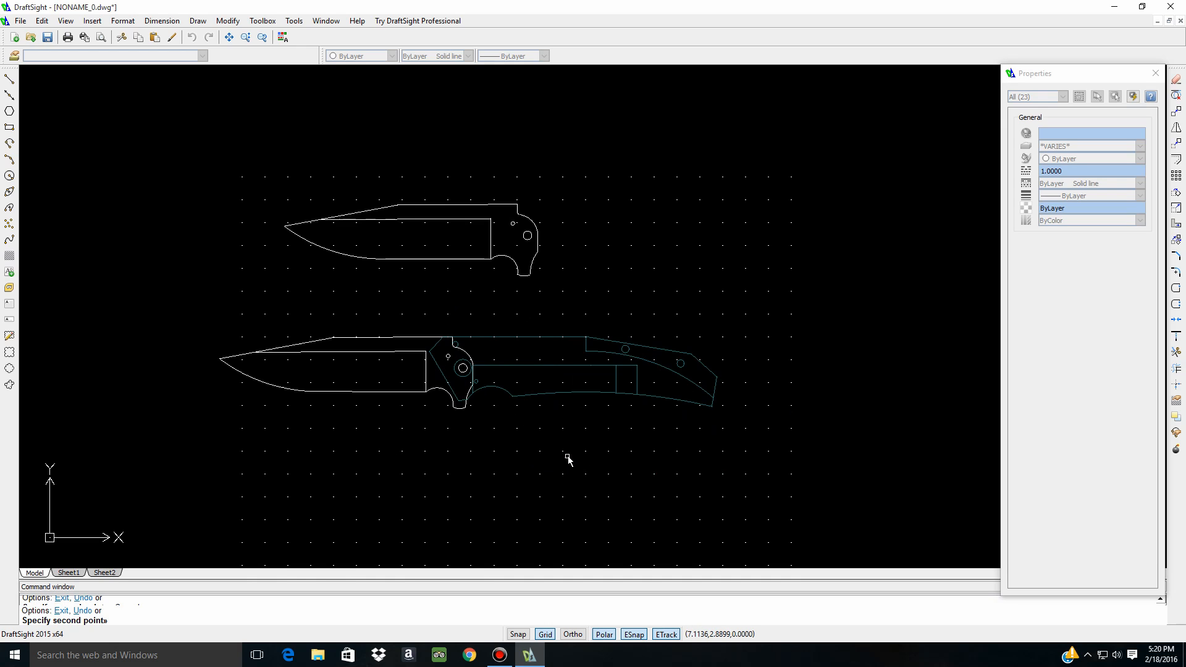
# Make the Handle layer active and unlocked with Blade locked, and copy the handle to the empty area below the assembled knife
pyautogui.click(202, 56)
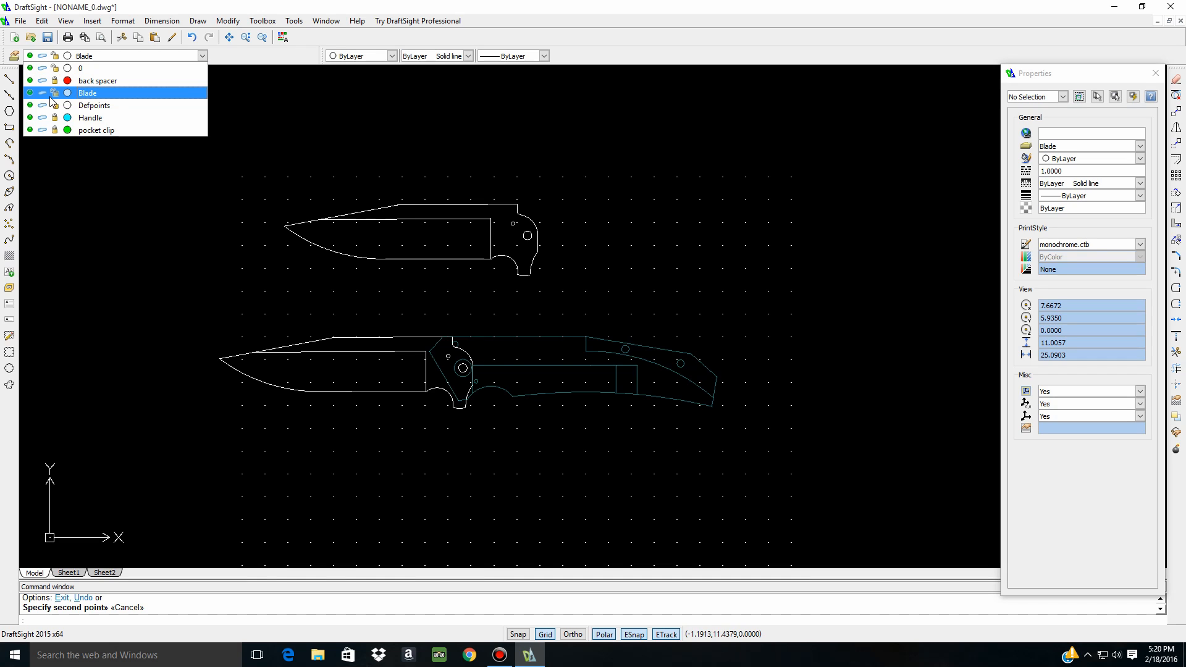
pyautogui.click(90, 117)
pyautogui.click(415, 300)
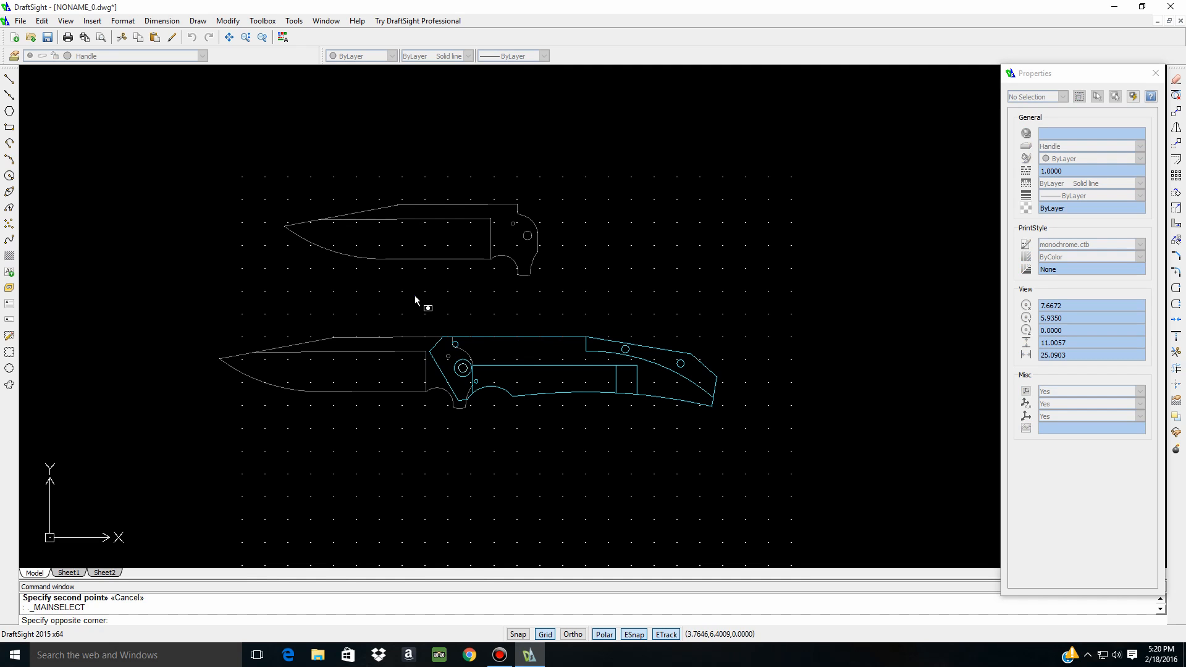
pyautogui.click(768, 478)
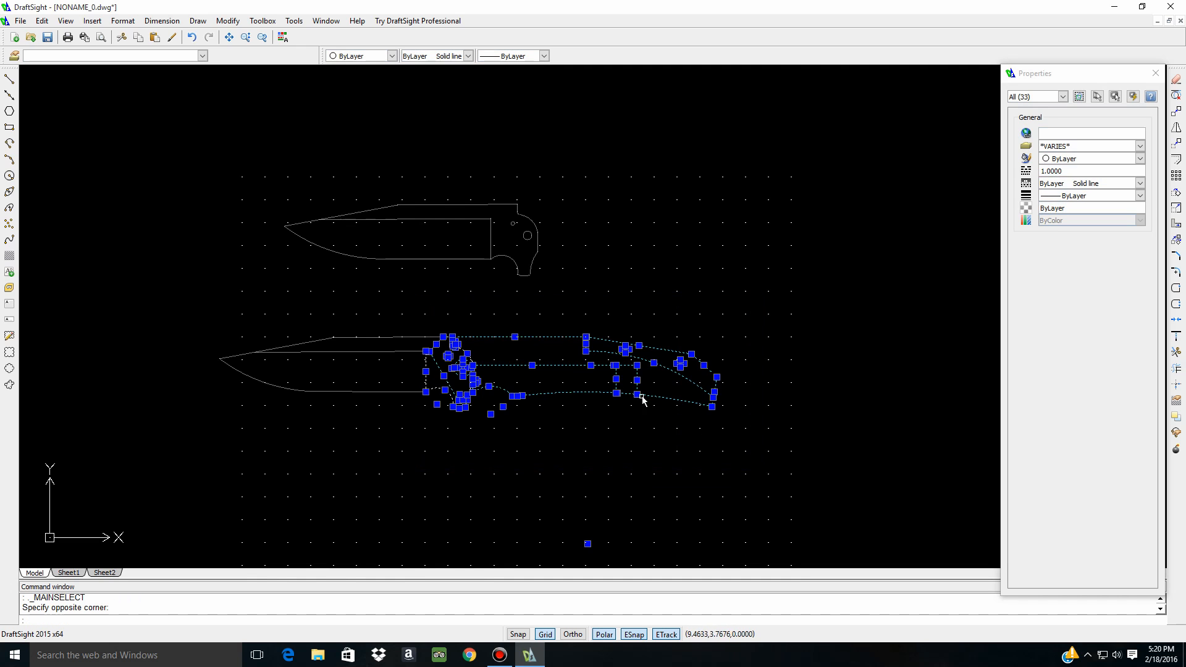
pyautogui.click(1178, 113)
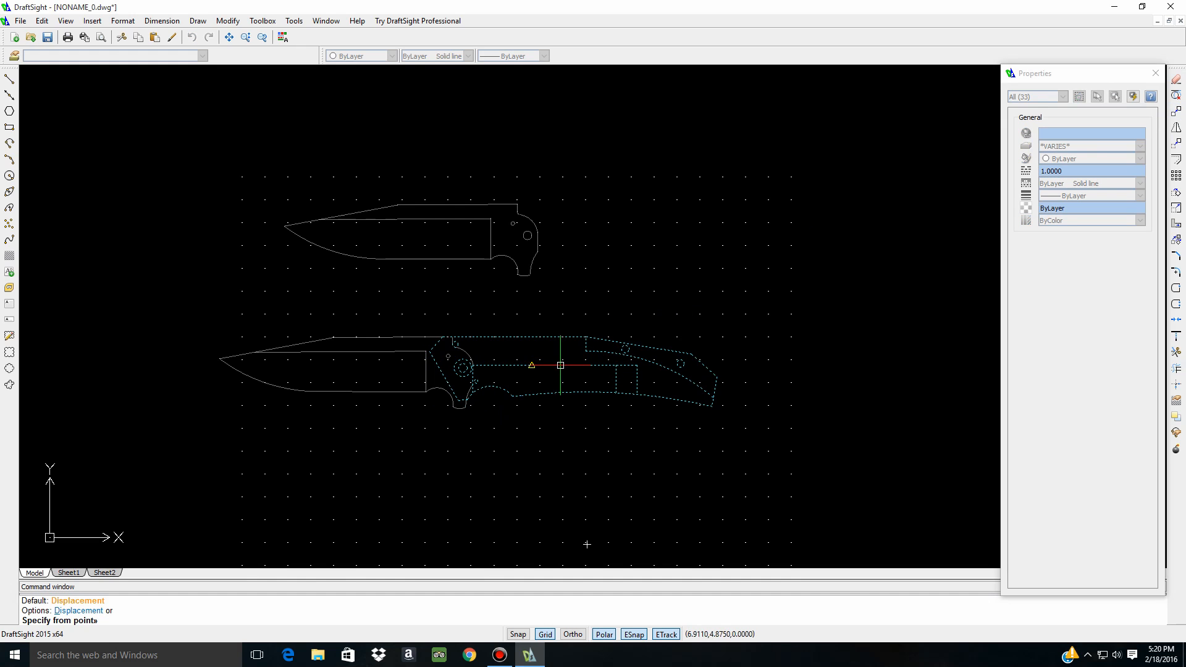
pyautogui.click(591, 365)
pyautogui.click(656, 467)
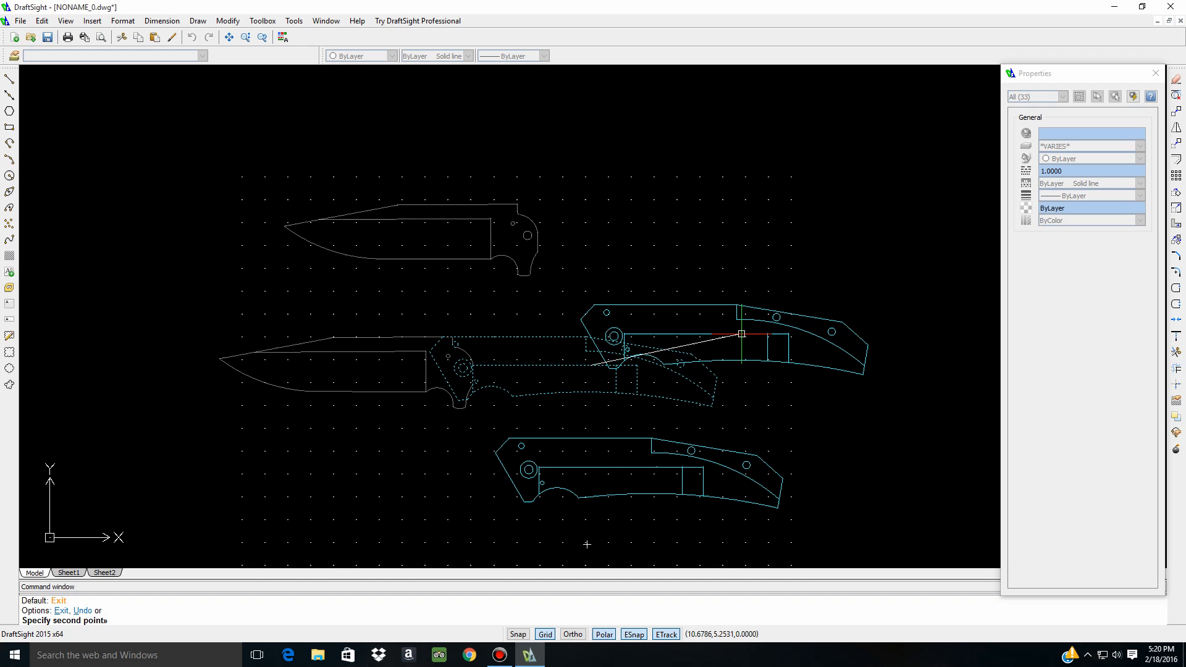
pyautogui.press('Escape')
# Mirror the copied handle about a vertical line through its front corner, keeping the source entities
pyautogui.moveTo(517, 438); pyautogui.dragTo(543, 333, button='middle')
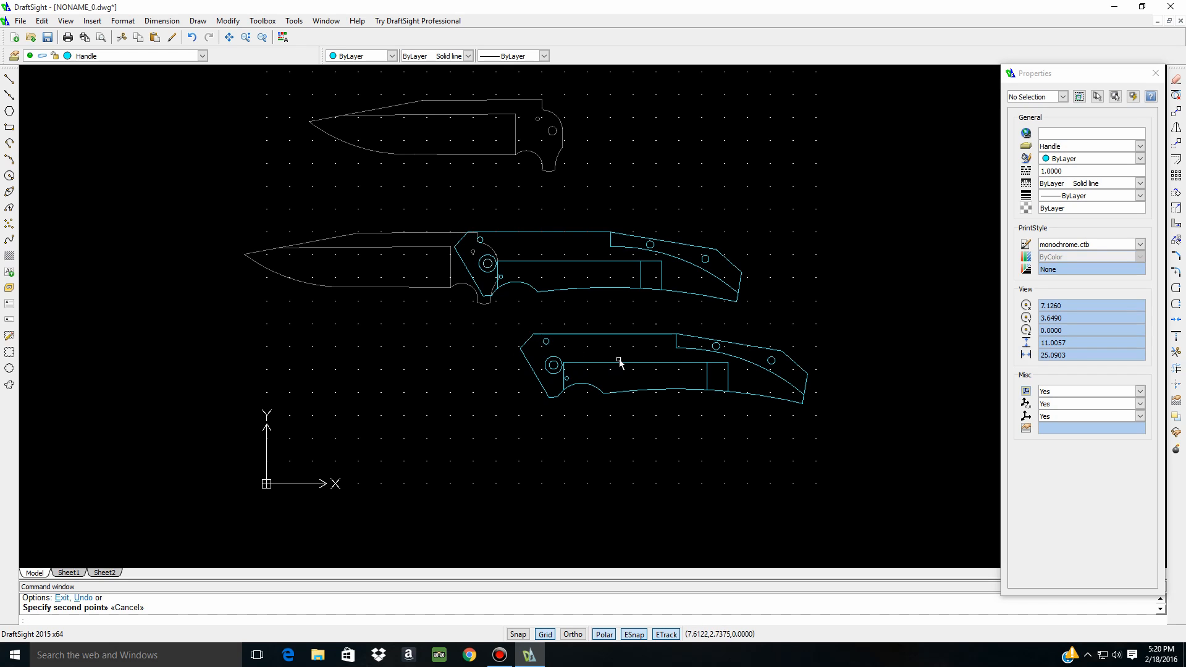
pyautogui.click(503, 323)
pyautogui.click(843, 433)
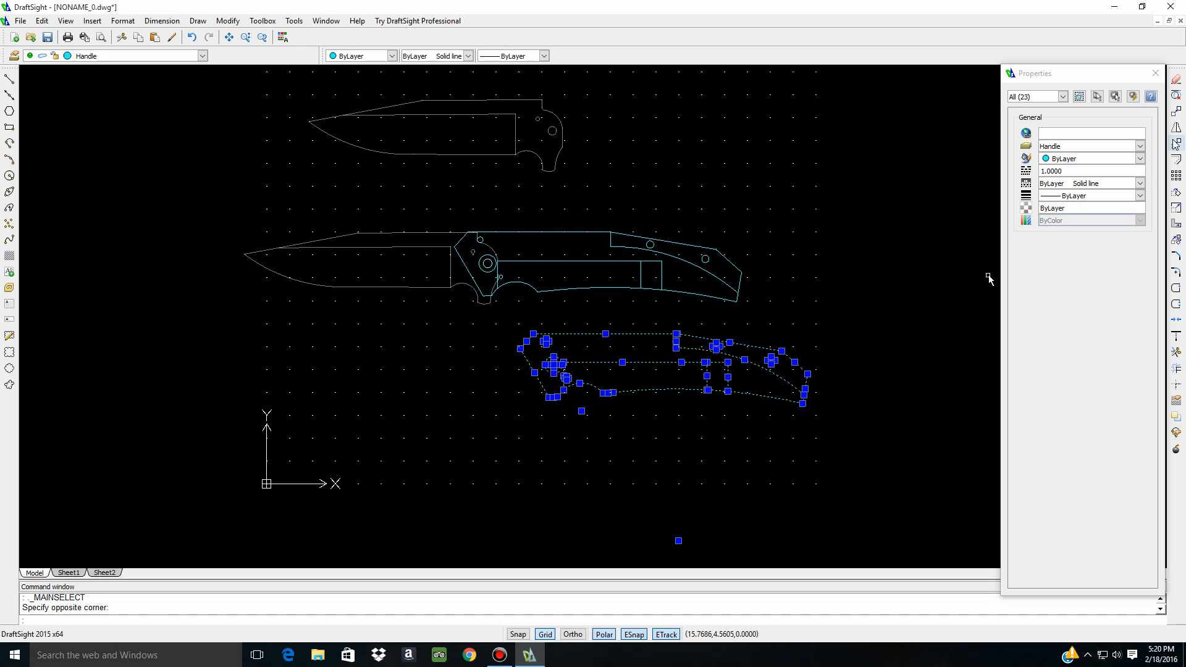
pyautogui.click(1176, 127)
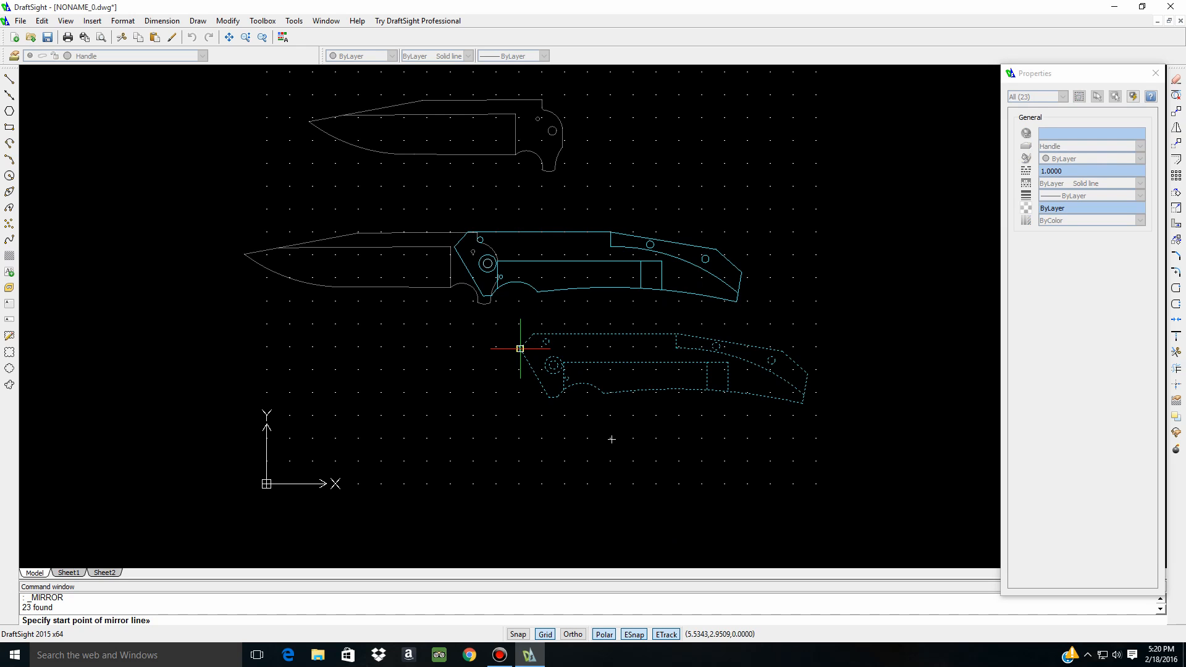
pyautogui.click(520, 349)
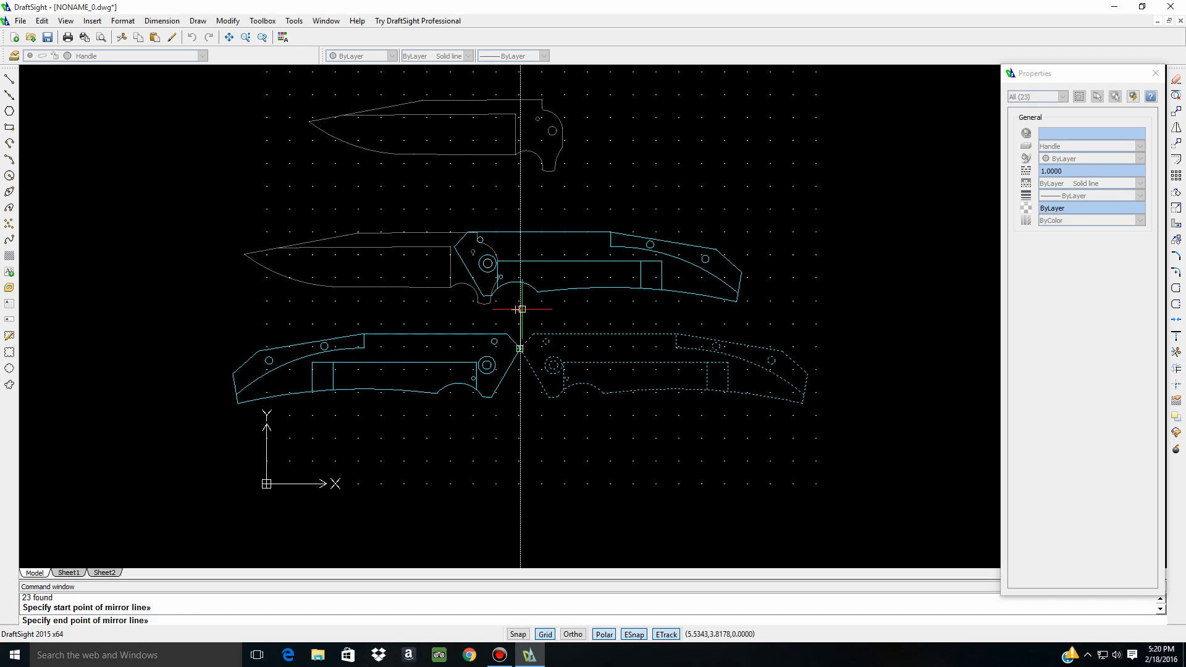
pyautogui.click(522, 309)
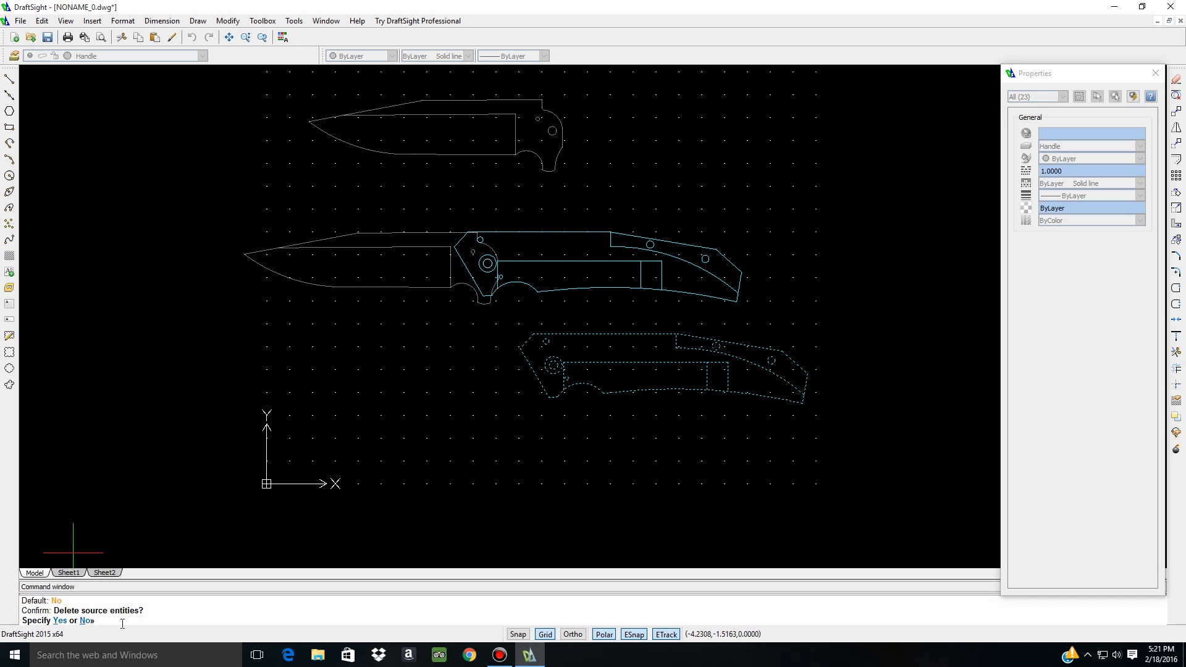
pyautogui.write('n')
pyautogui.press('Return')
# Move the copied handle and its mirror image together slightly to the right below the assembled knife
pyautogui.click(206, 322)
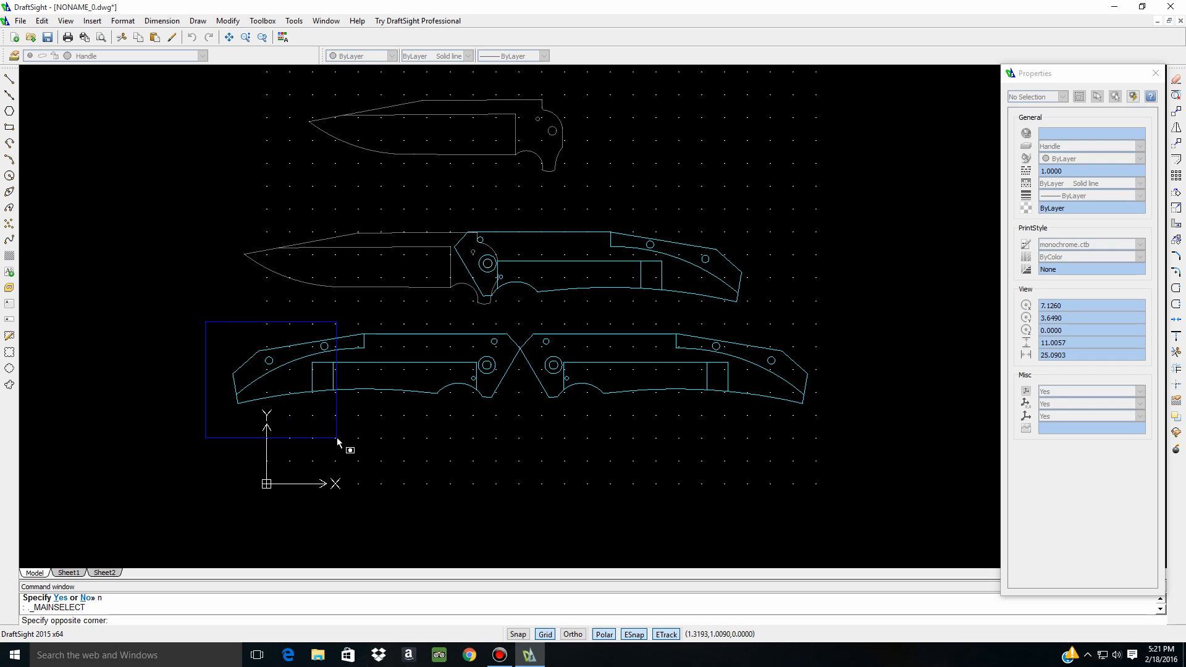
pyautogui.click(871, 450)
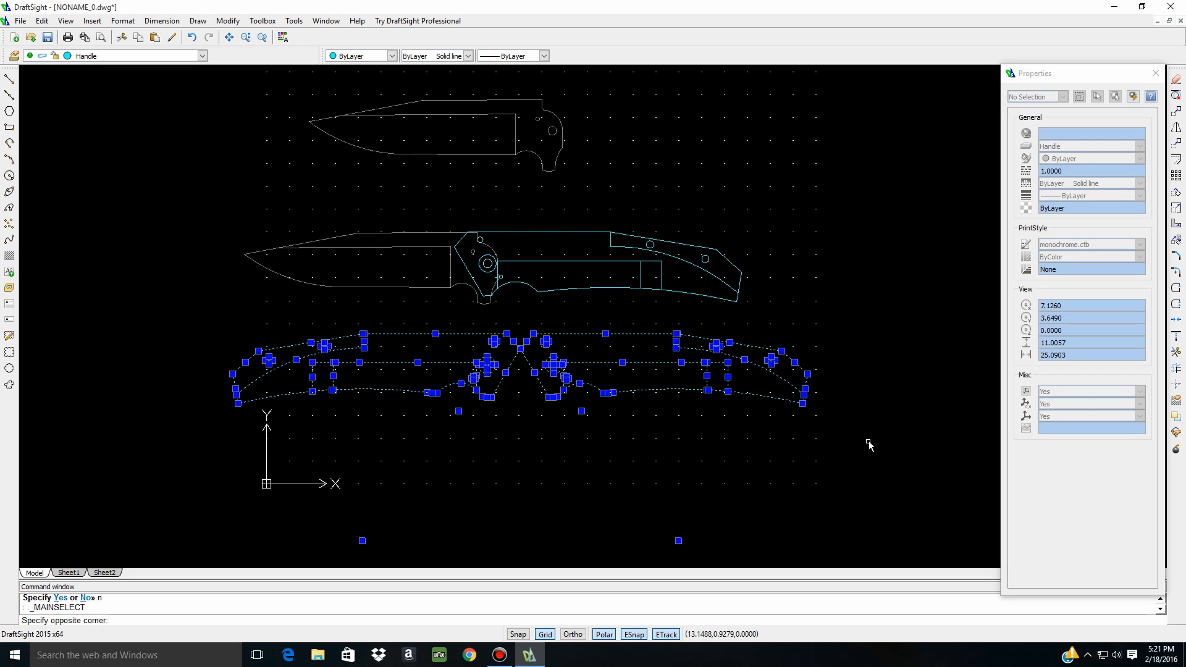
pyautogui.click(1177, 148)
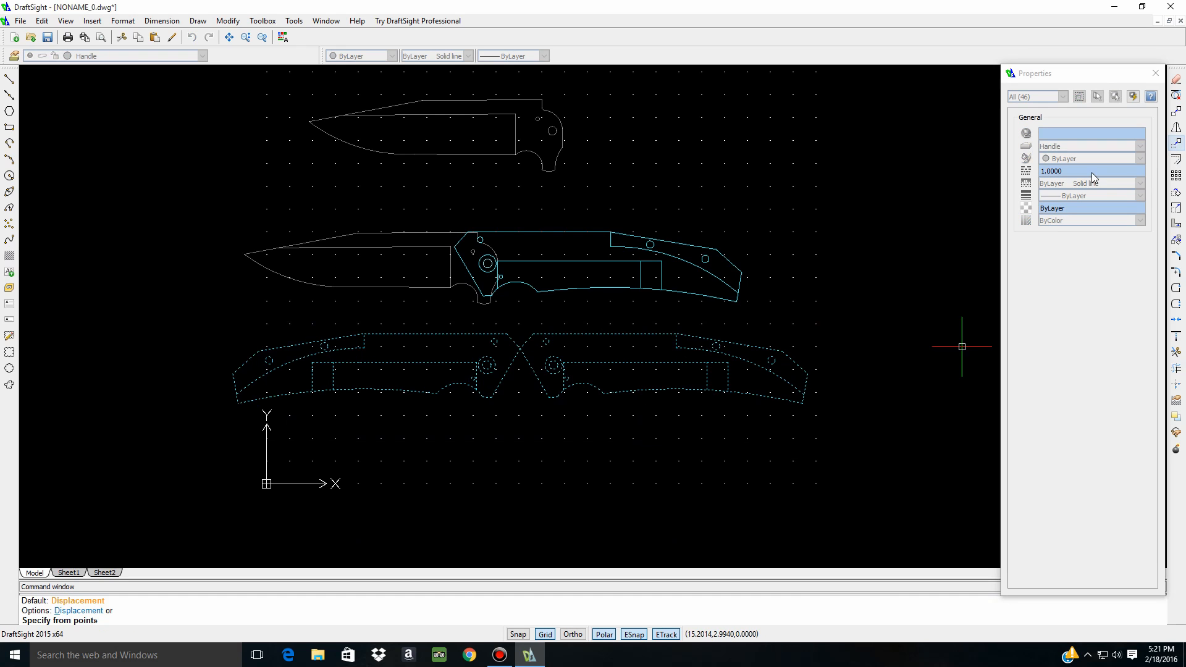
pyautogui.click(456, 392)
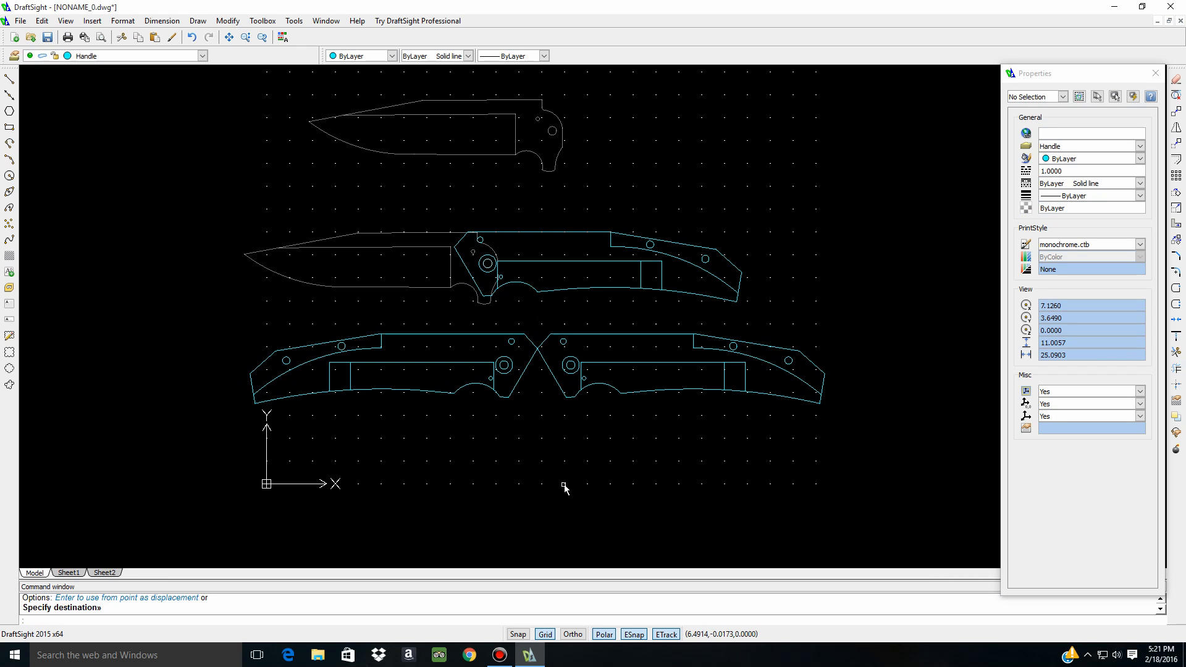
pyautogui.press('Escape')
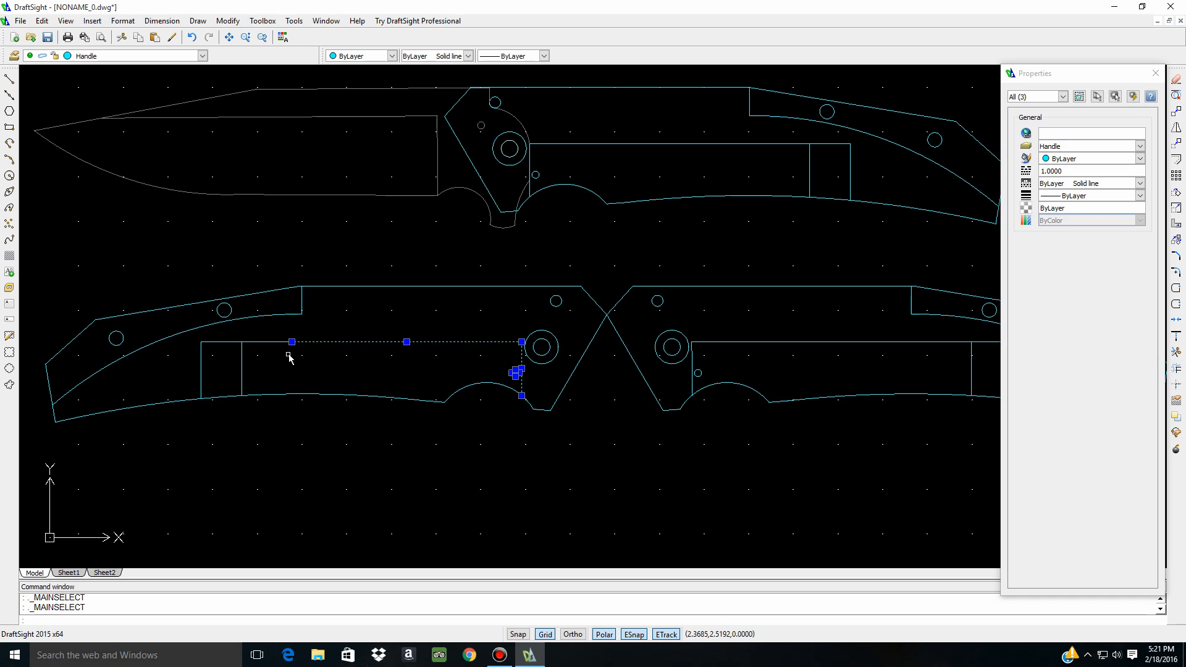
# Delete the lock cutout lines and the small hole beside them from the mirrored handle
pyautogui.click(256, 342)
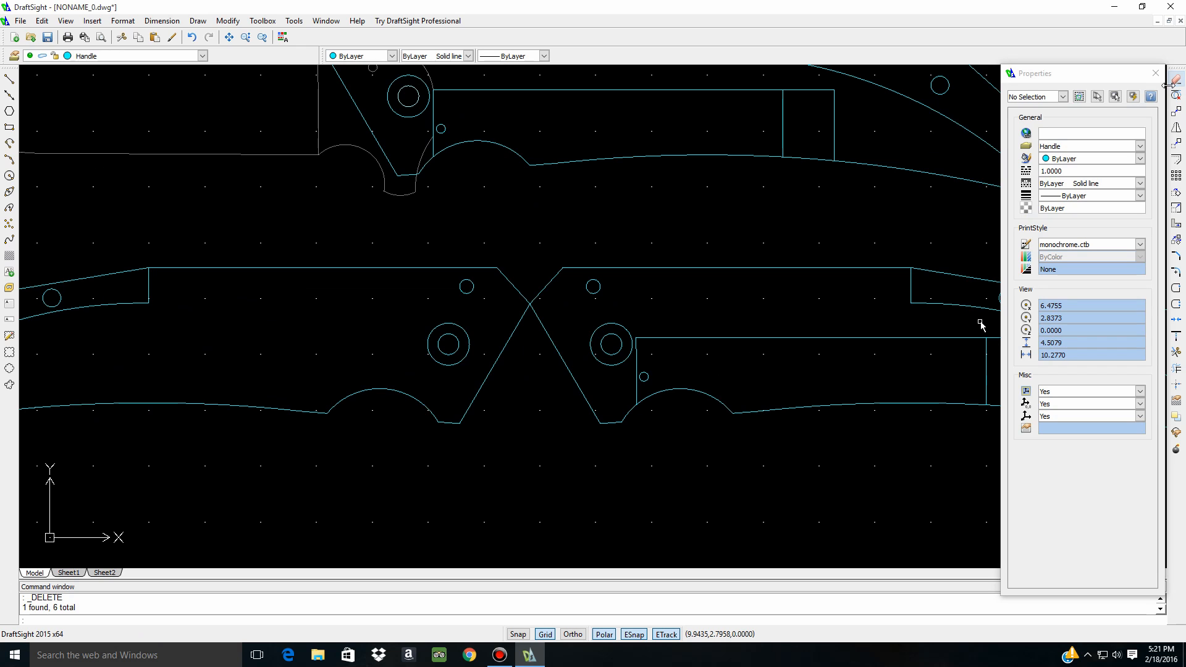
pyautogui.scroll(-4, 709, 450)
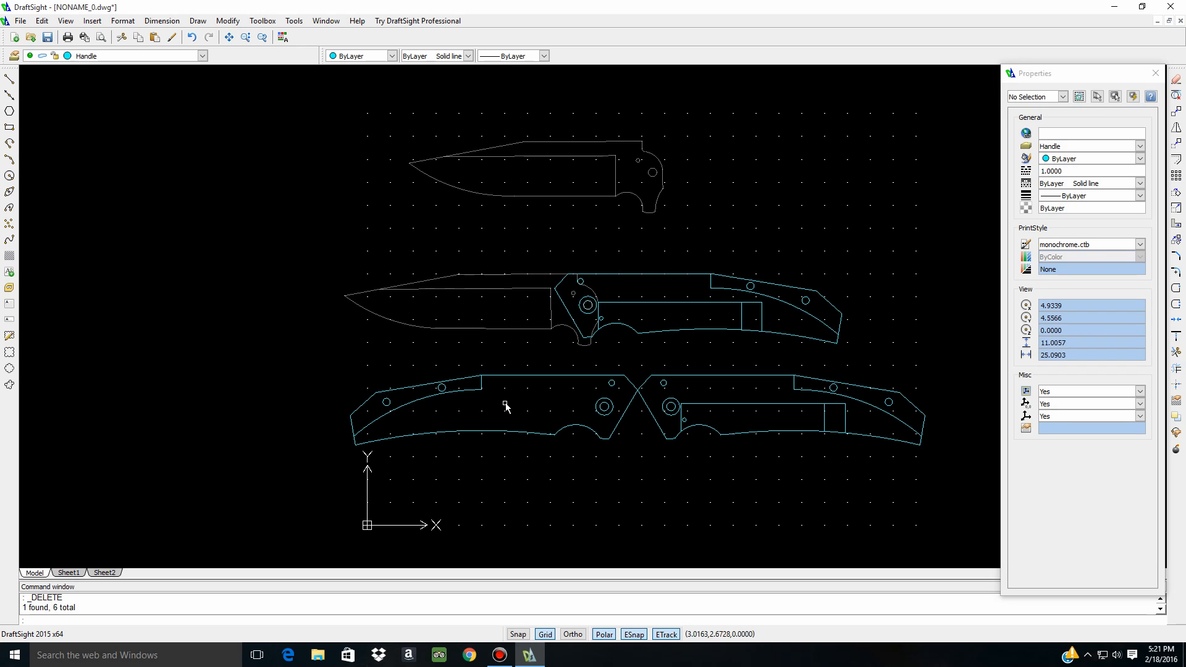
# Copy the rear spacer outline with its two holes from the assembled knife's handle to the empty area above it
pyautogui.scroll(3, 669, 245)
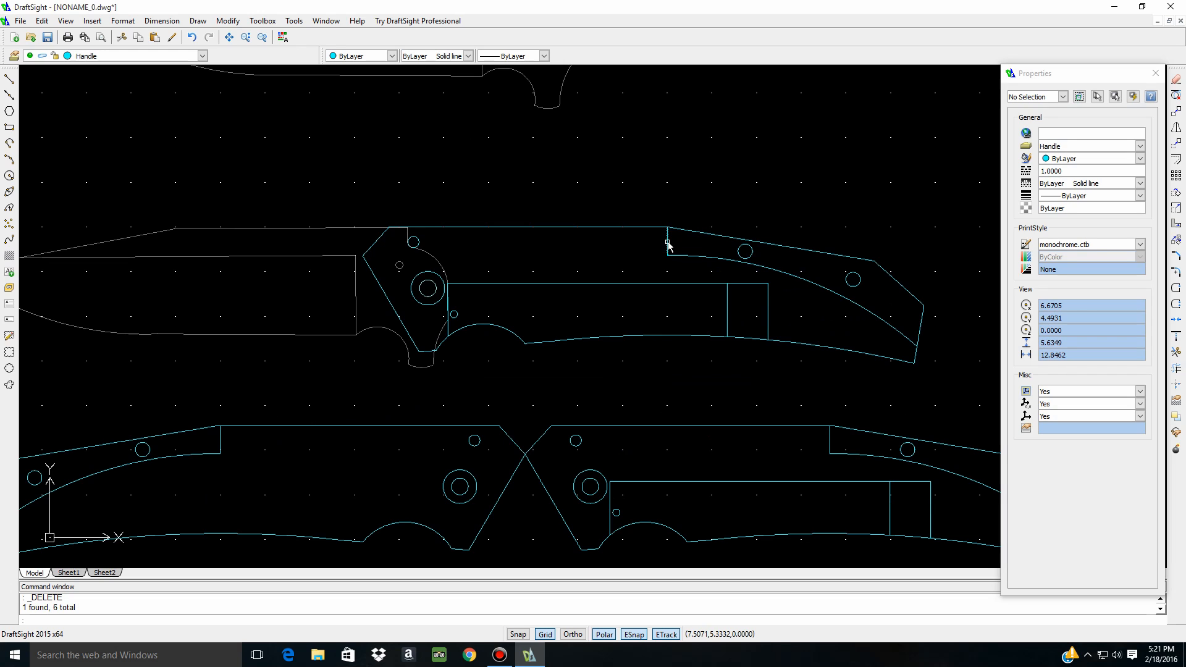
pyautogui.click(668, 244)
pyautogui.click(865, 259)
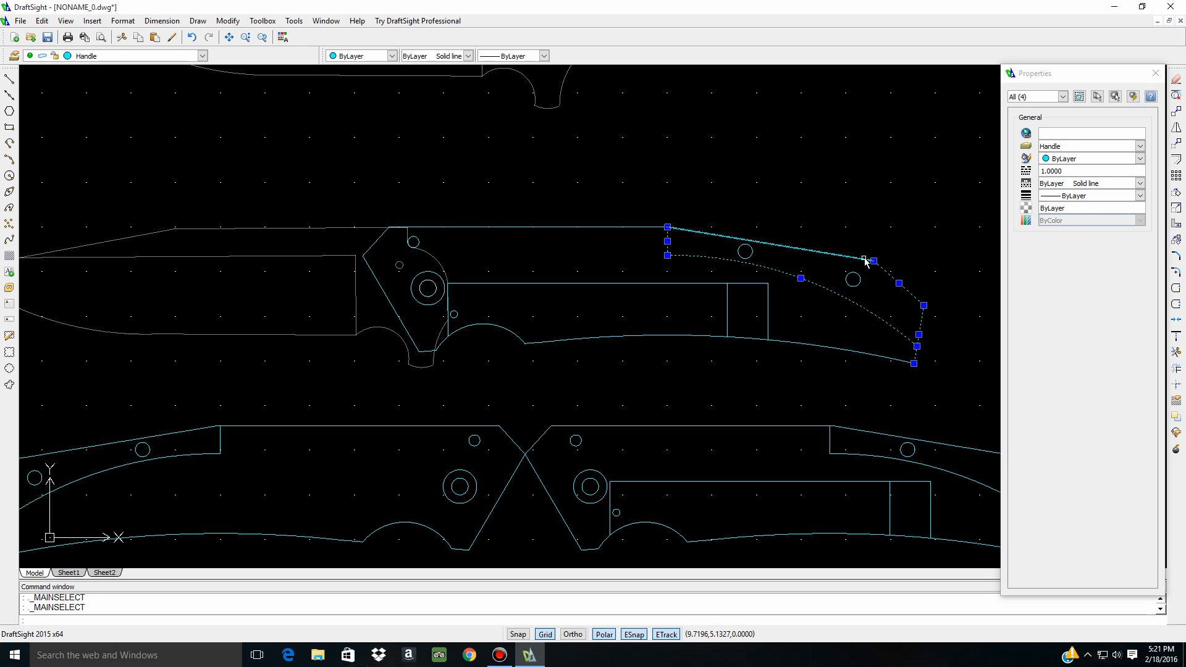
pyautogui.click(846, 258)
pyautogui.click(852, 273)
pyautogui.click(745, 245)
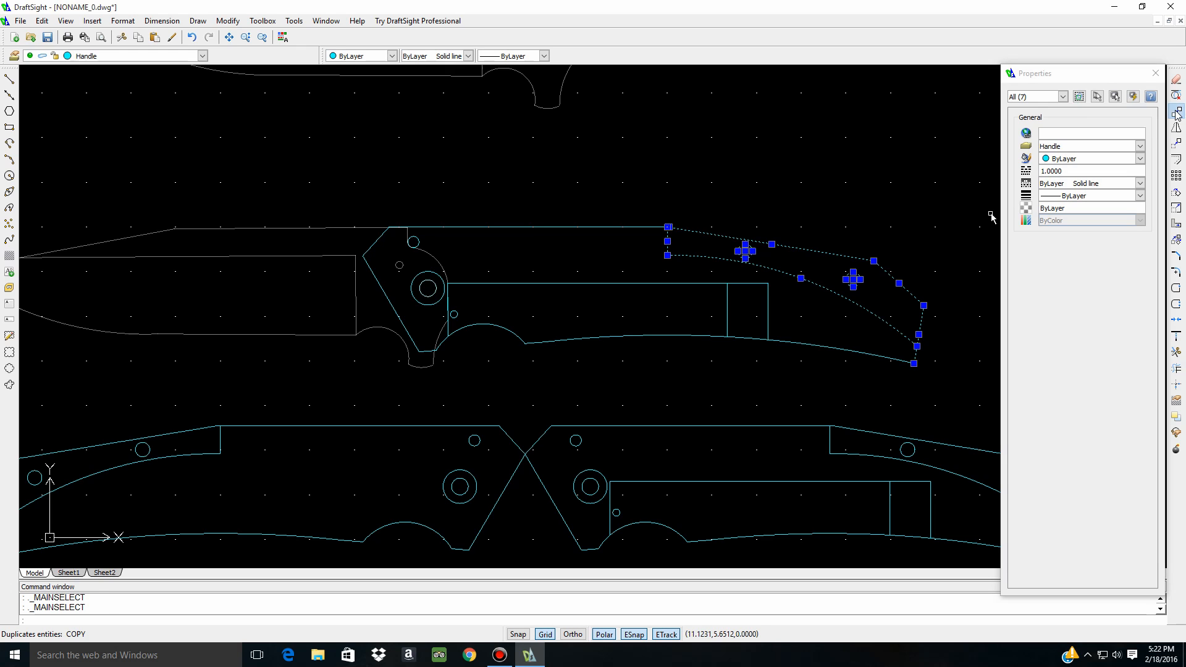
pyautogui.click(1176, 111)
pyautogui.click(772, 244)
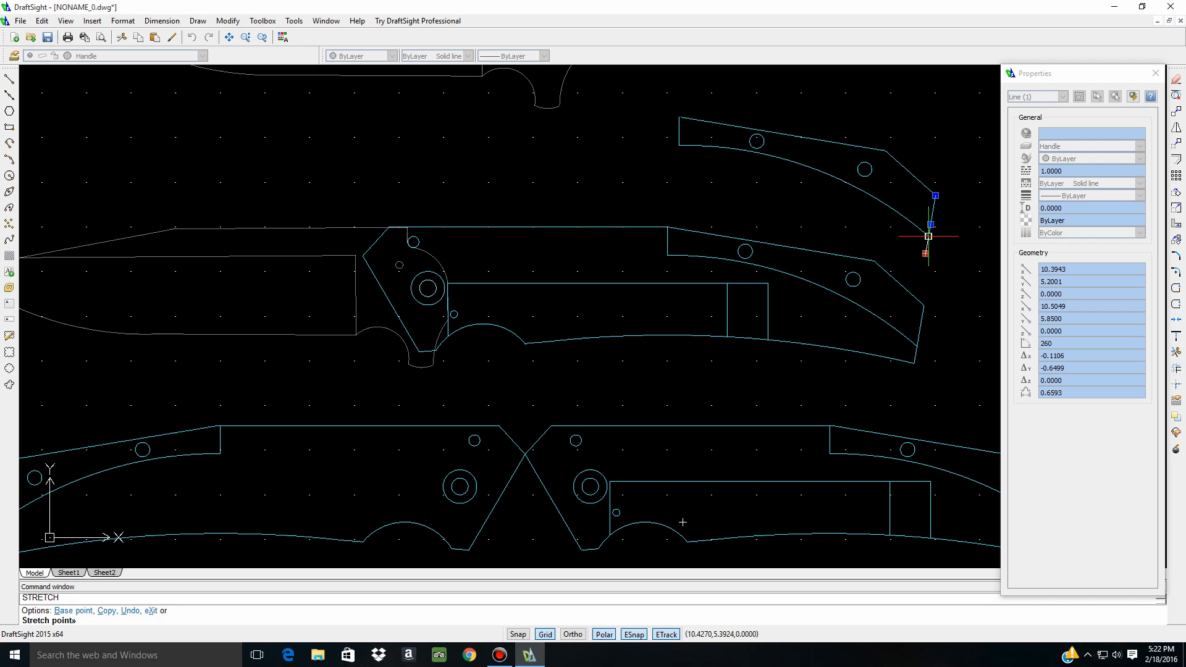
# Move the copied spacer outline and its two holes to the back spacer layer
pyautogui.press('Escape')
pyautogui.press('Escape')
pyautogui.scroll(-1, 353, 240)
pyautogui.click(595, 112)
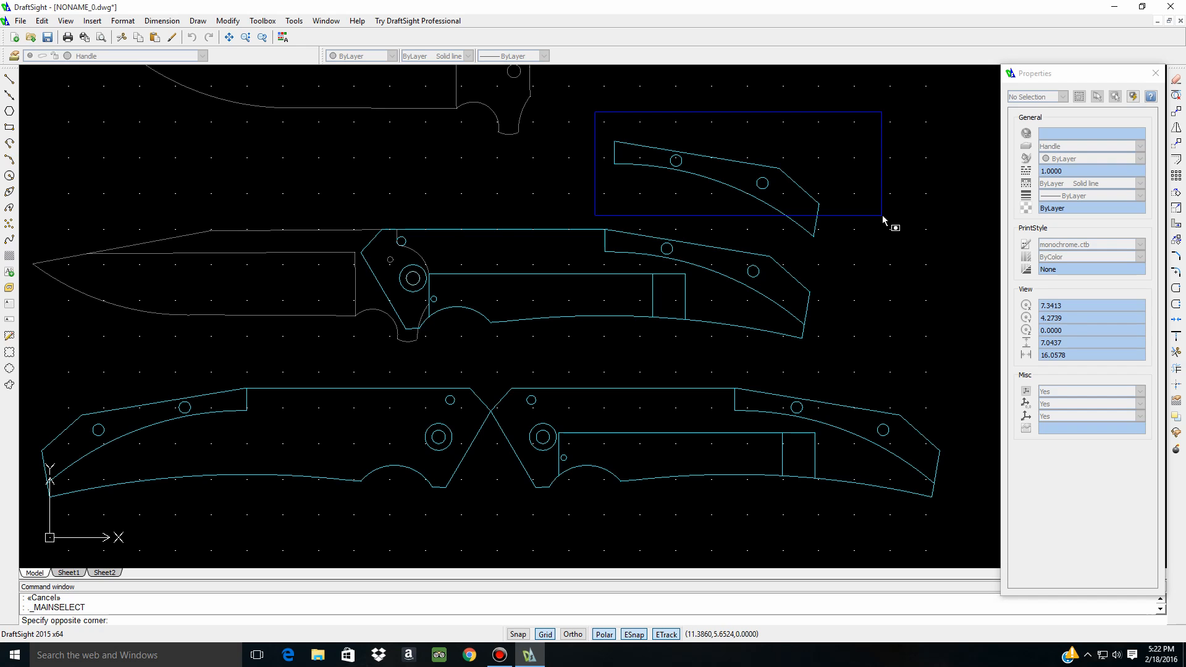
pyautogui.click(882, 226)
pyautogui.click(845, 245)
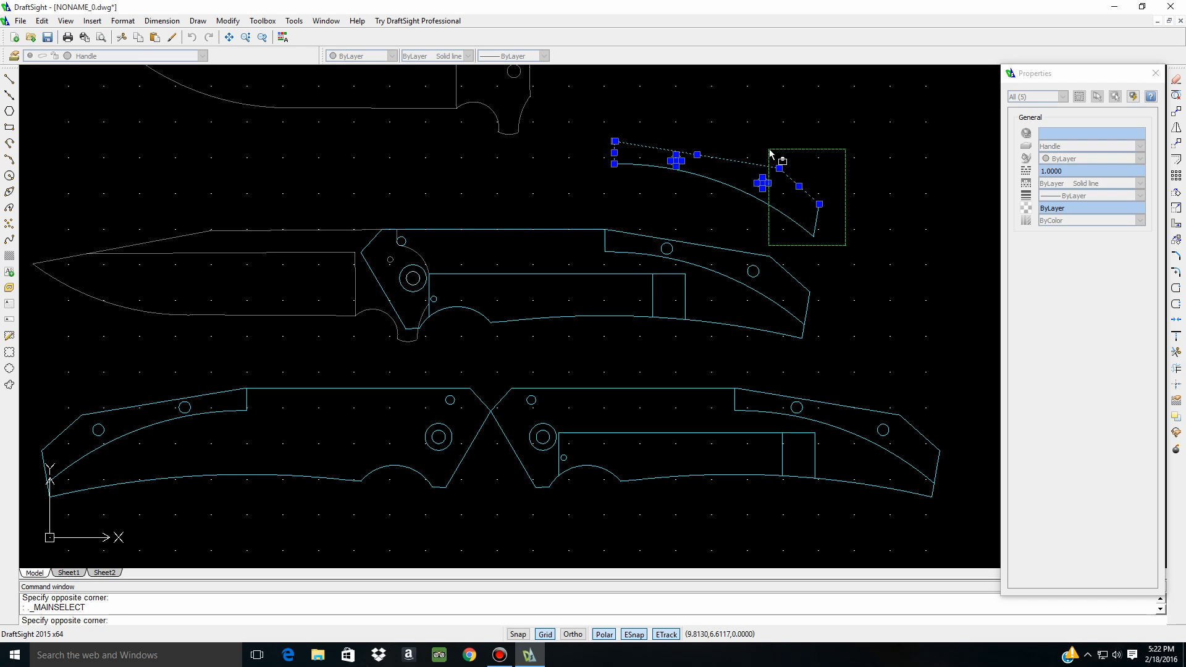
pyautogui.click(769, 152)
pyautogui.scroll(-3, 813, 278)
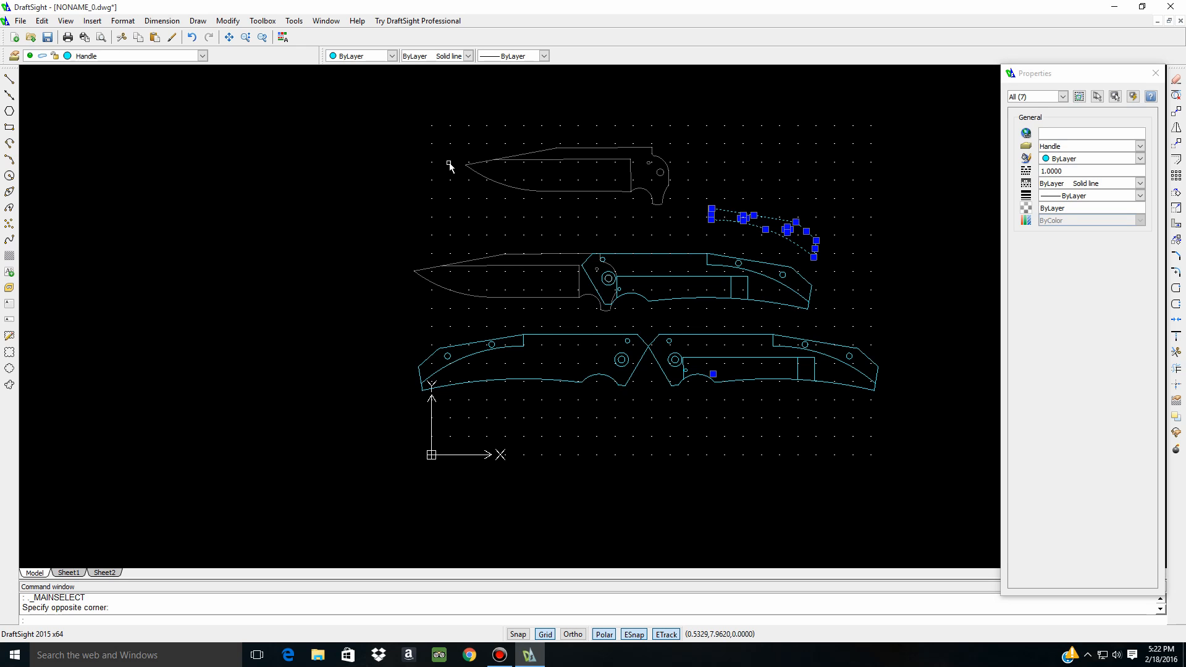
pyautogui.scroll(-1, 471, 200)
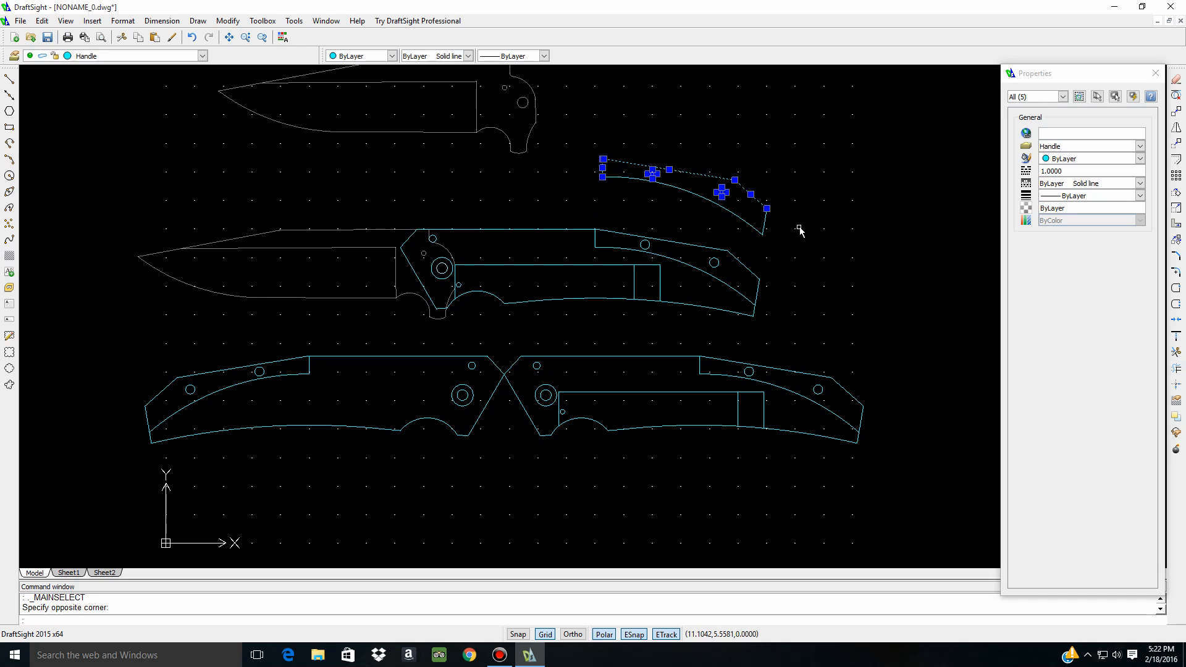
pyautogui.moveTo(777, 240); pyautogui.dragTo(626, 200)
pyautogui.scroll(-2, 429, 159)
pyautogui.scroll(4, 512, 155)
pyautogui.click(153, 57)
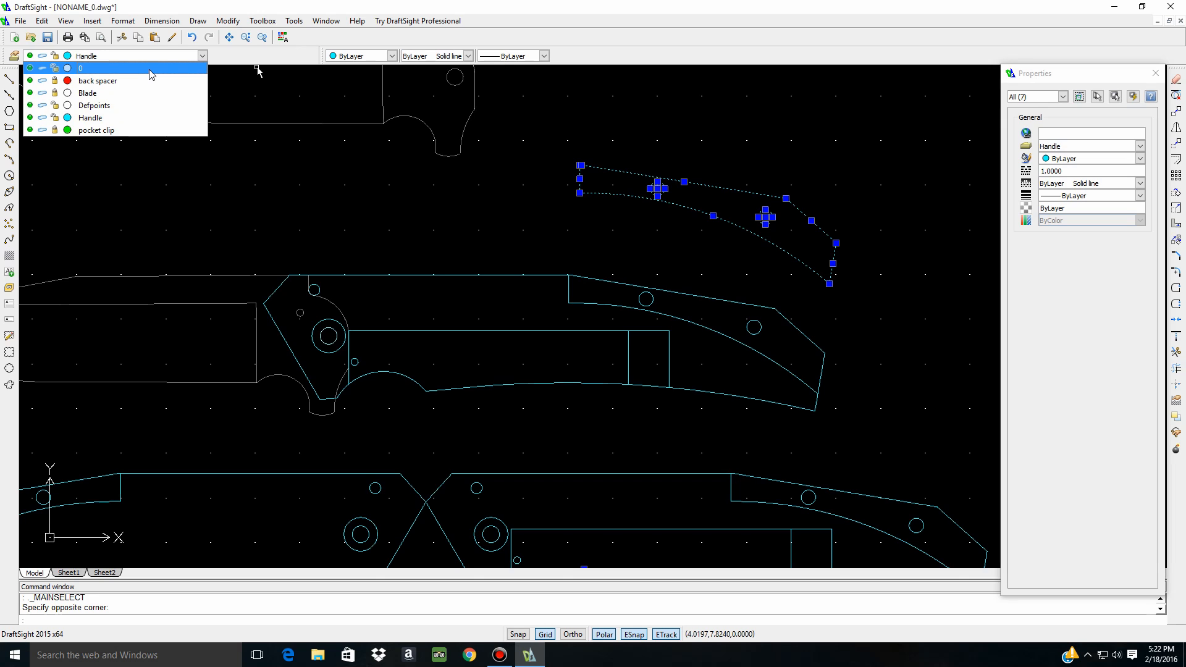
pyautogui.click(97, 81)
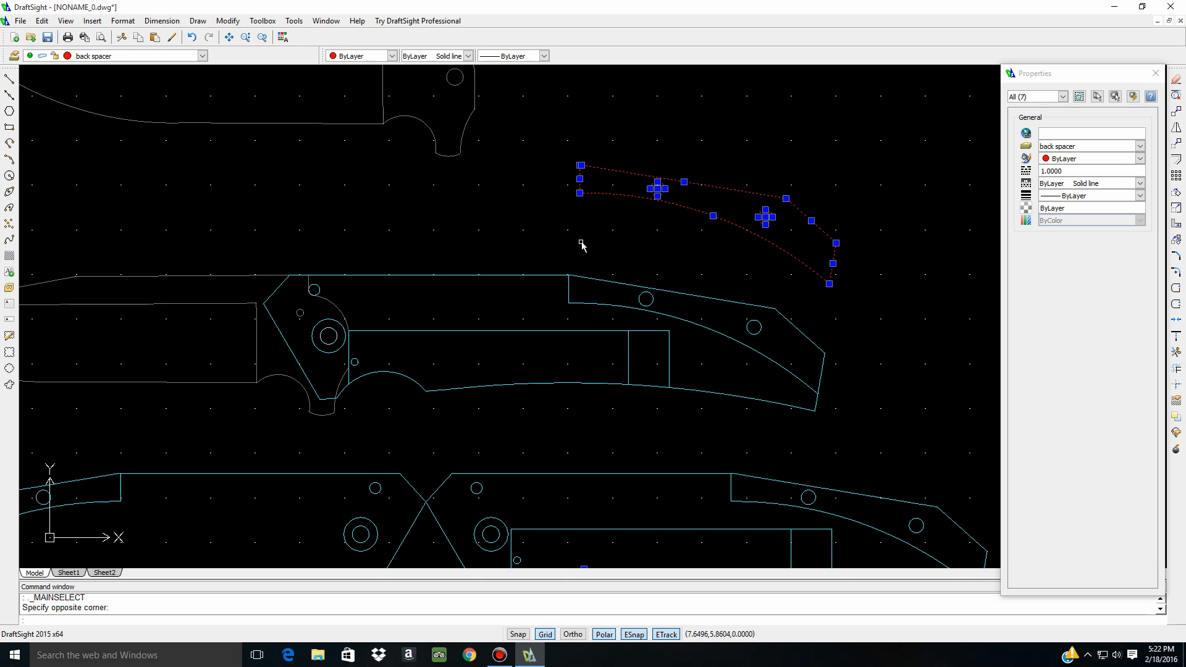
pyautogui.press('Escape')
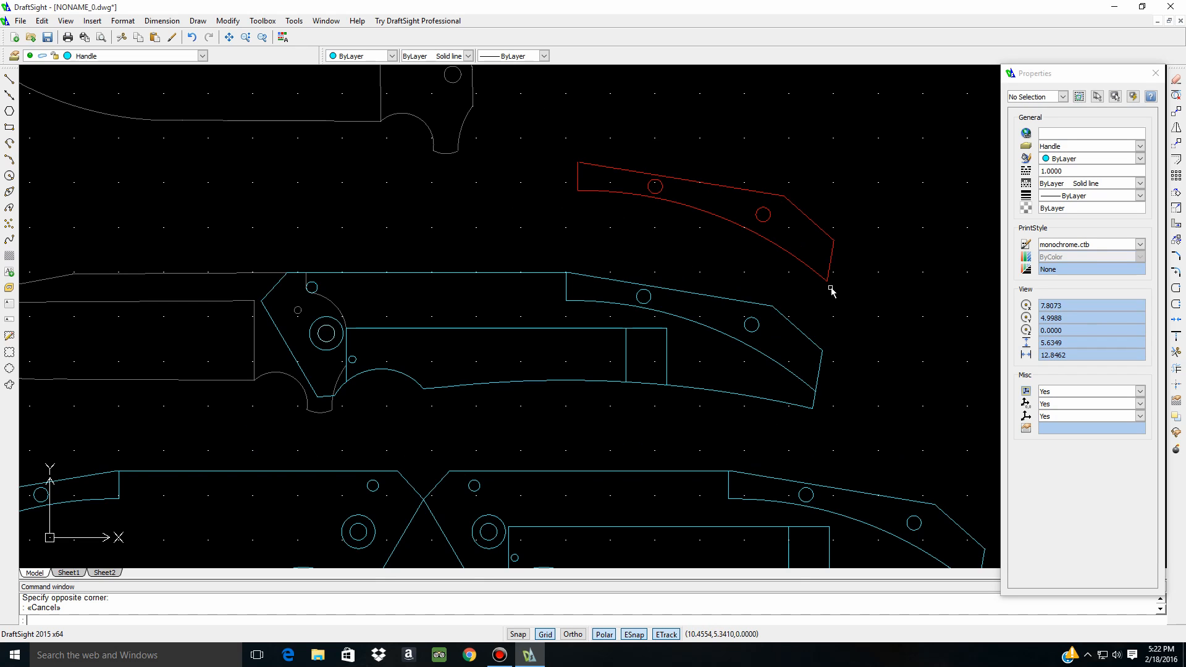
# Lock the back spacer layer
pyautogui.click(202, 56)
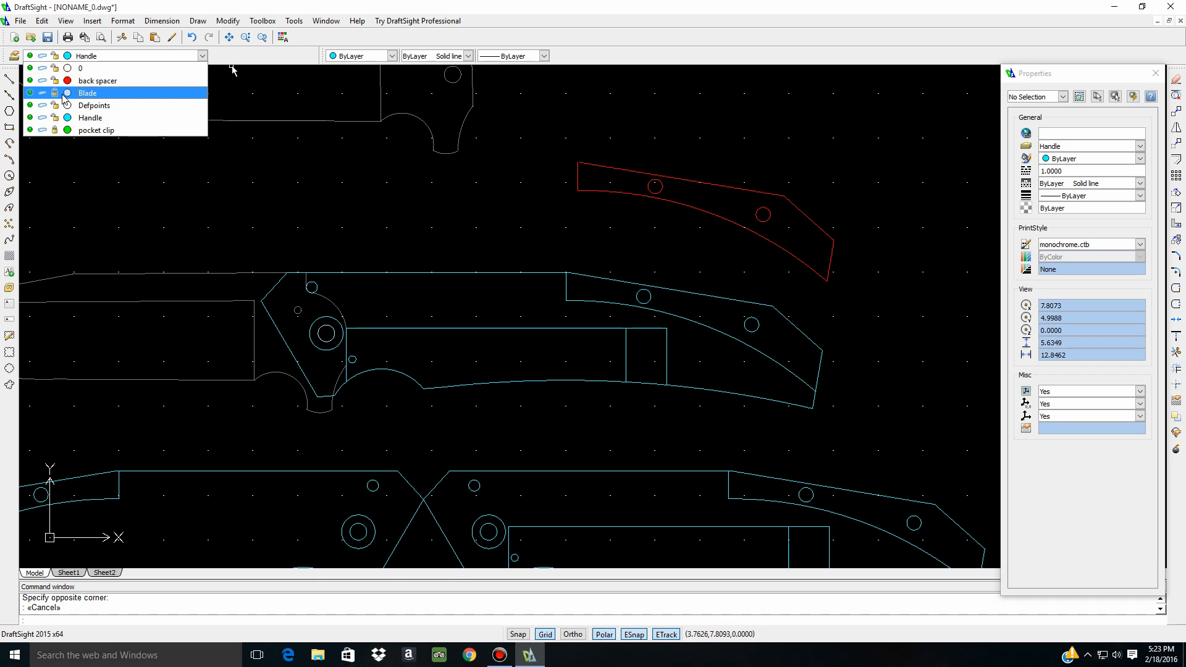
pyautogui.click(55, 80)
pyautogui.click(56, 117)
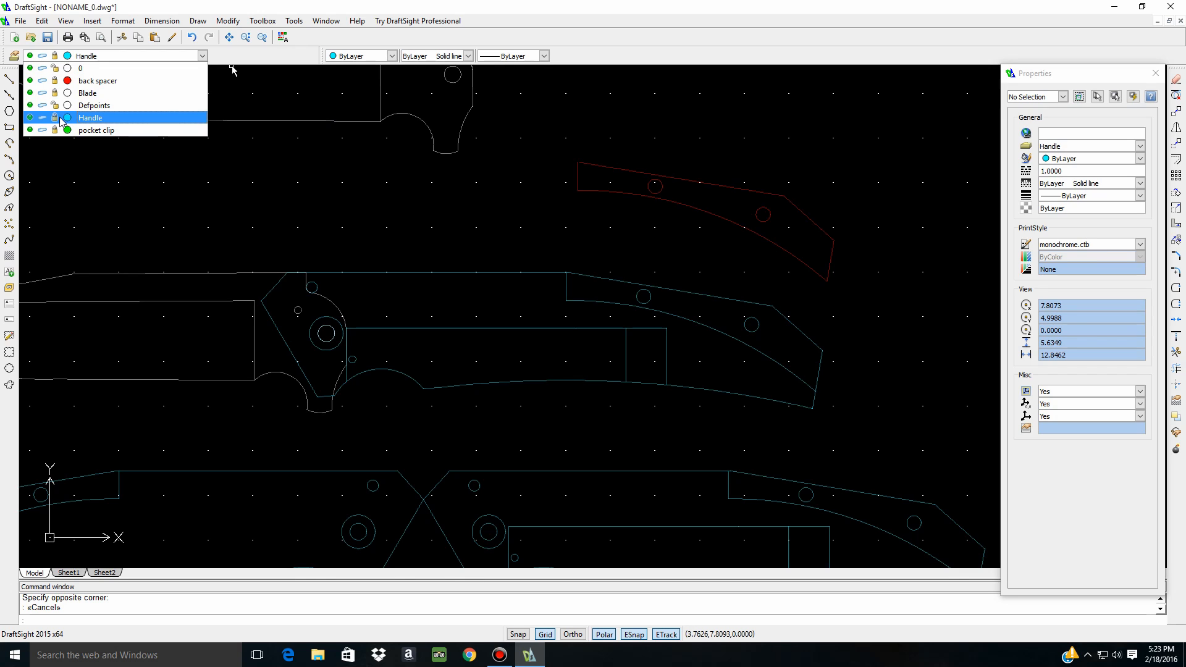
pyautogui.click(57, 118)
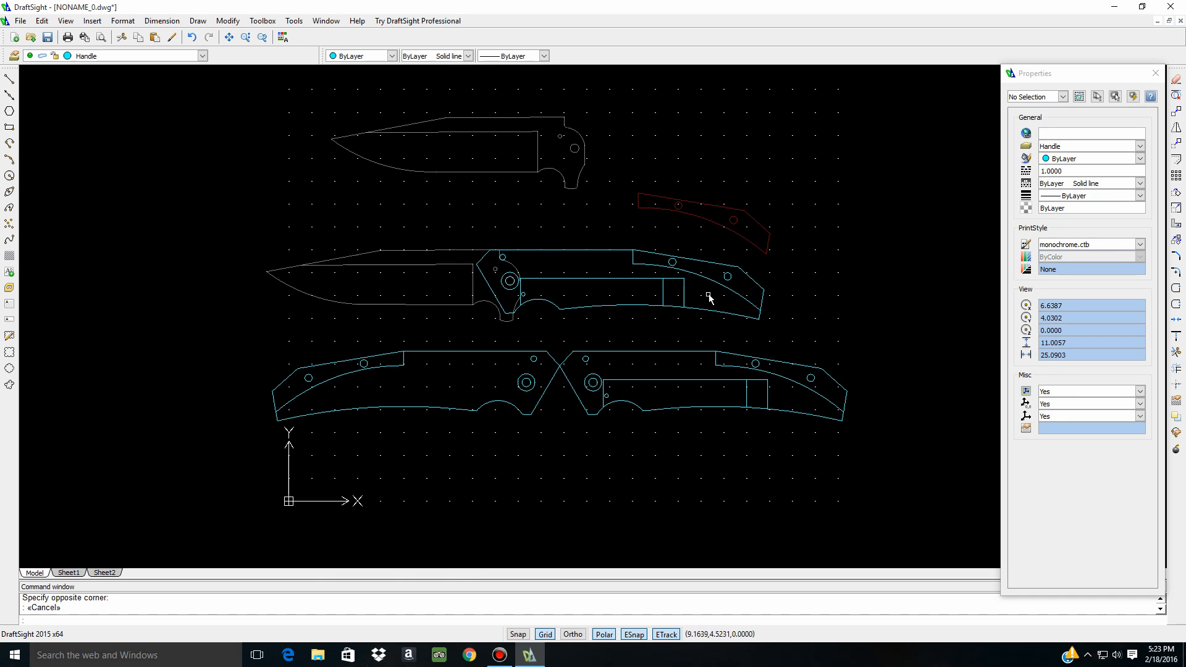
# Add center marks to the pivot hole of the separate blade copy and the front hole of the copied back spacer
pyautogui.scroll(2, 709, 299)
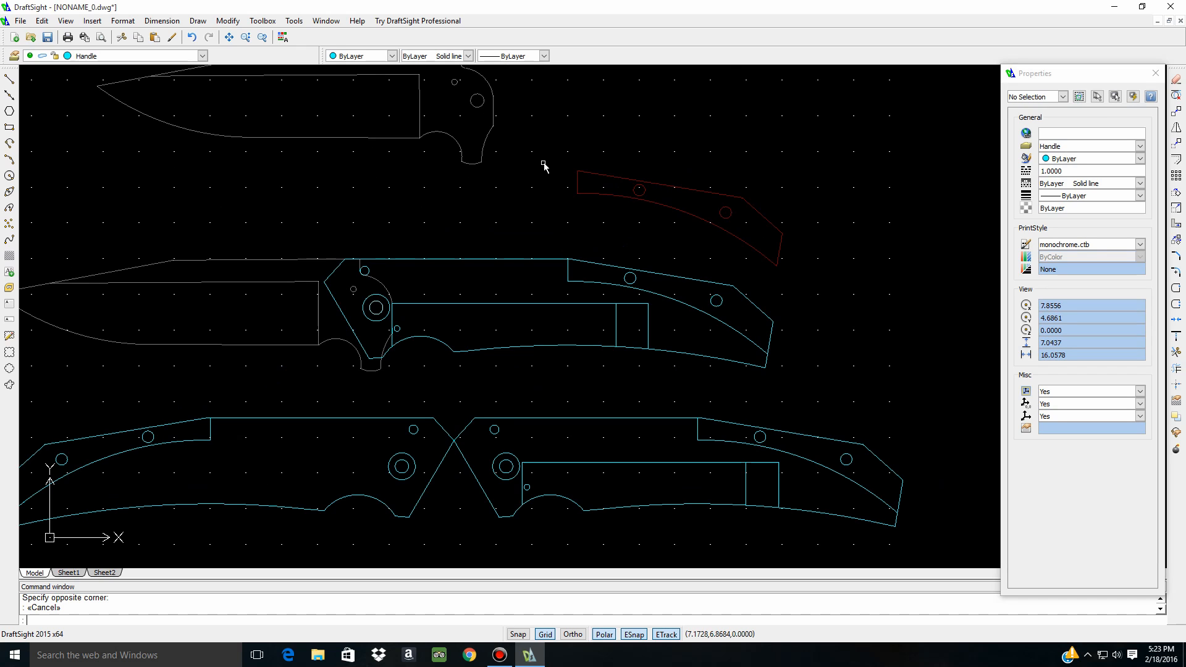
pyautogui.scroll(-1, 414, 332)
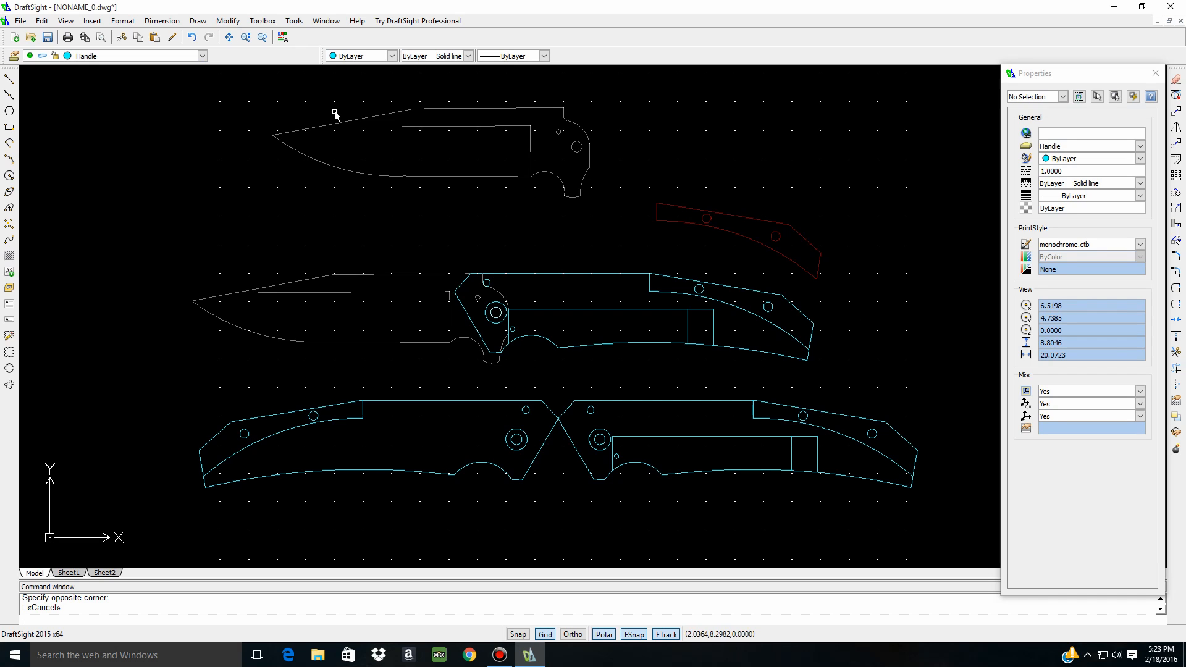
pyautogui.click(162, 21)
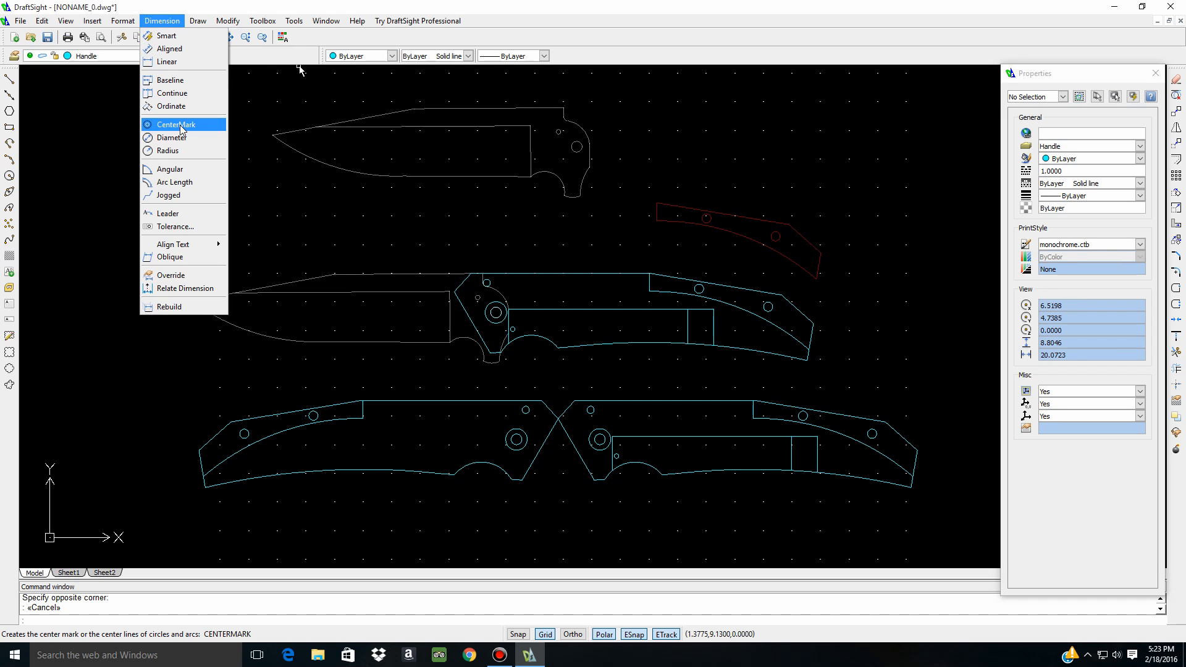
pyautogui.click(180, 129)
pyautogui.scroll(4, 592, 151)
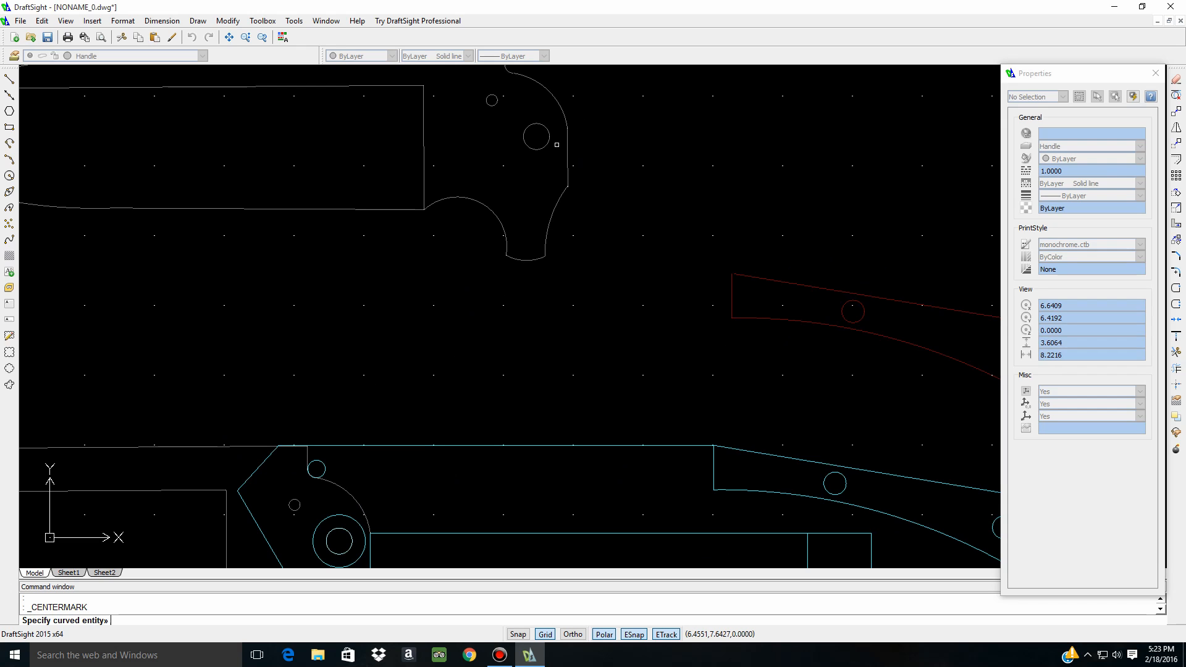
pyautogui.click(548, 142)
pyautogui.scroll(-3, 450, 468)
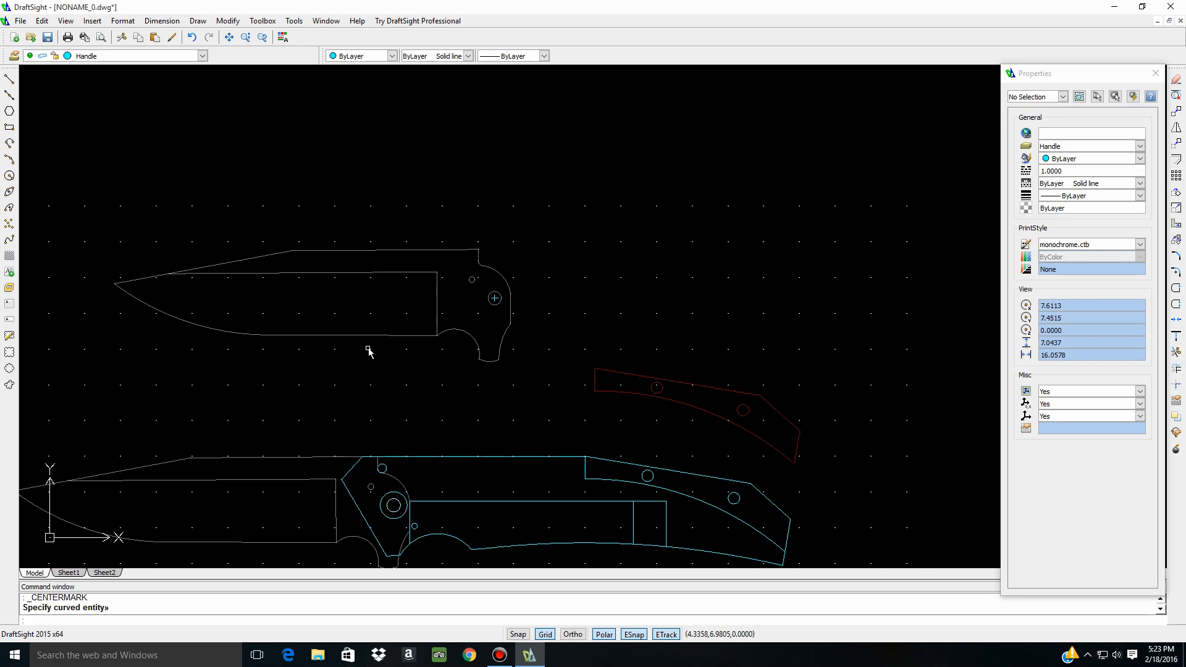
pyautogui.moveTo(368, 350); pyautogui.dragTo(407, 356, button='middle')
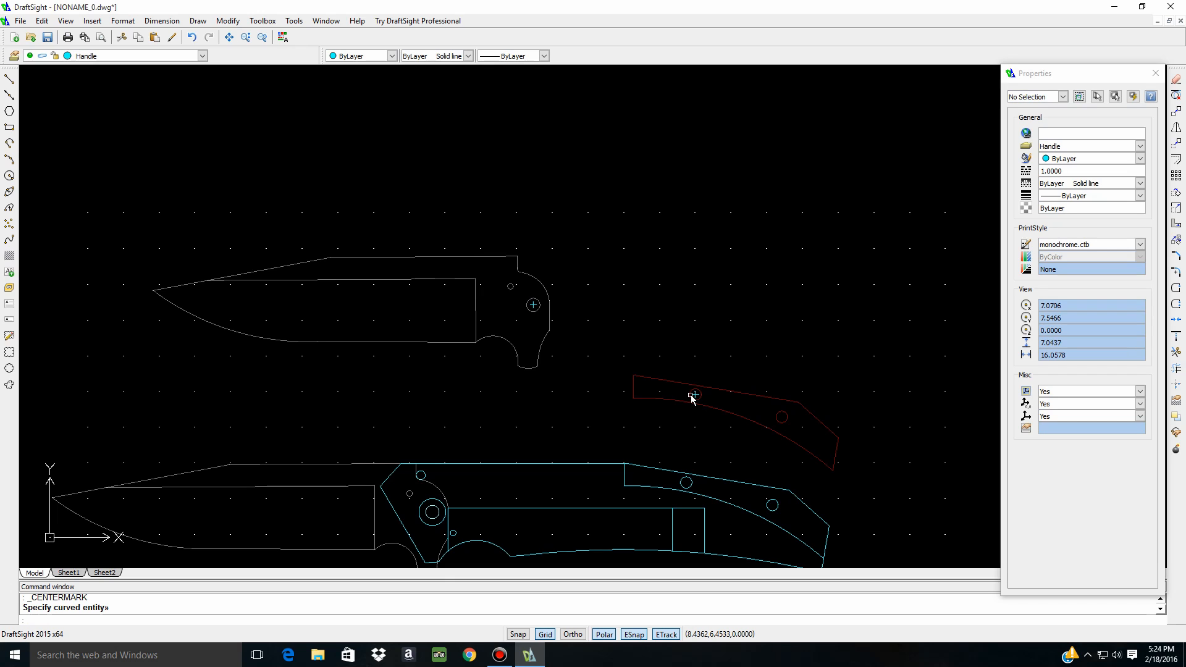
# Lock the Handle layer, unlock the Blade layer and make Blade the current layer
pyautogui.click(202, 56)
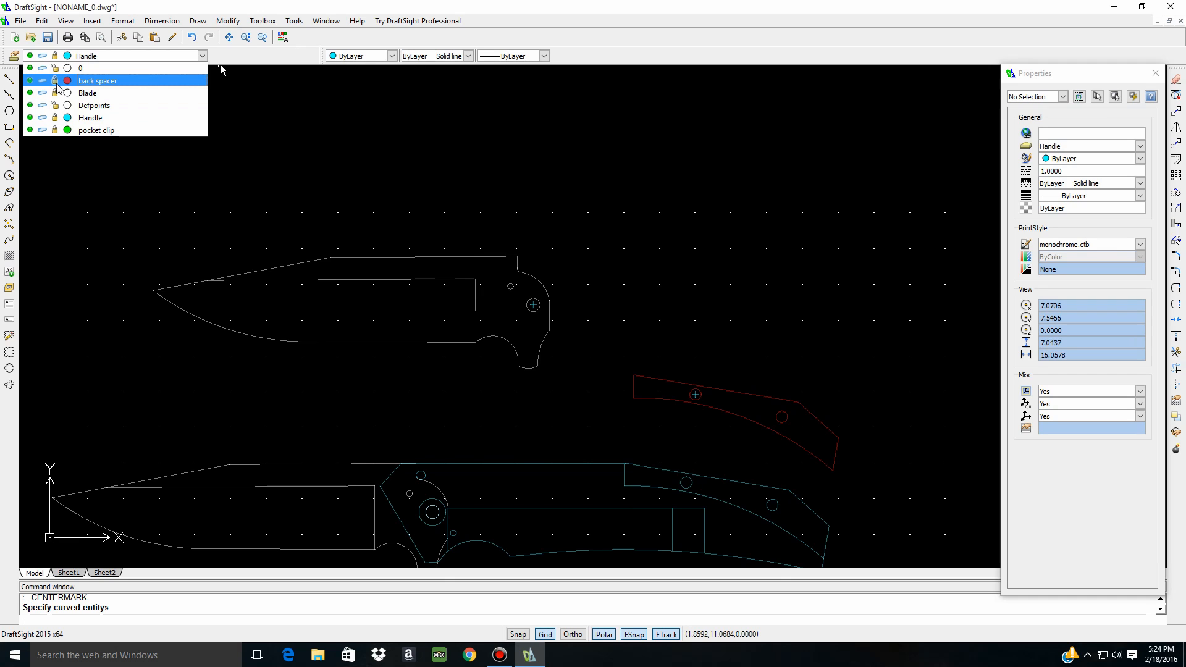
pyautogui.click(81, 93)
pyautogui.scroll(-4, 309, 247)
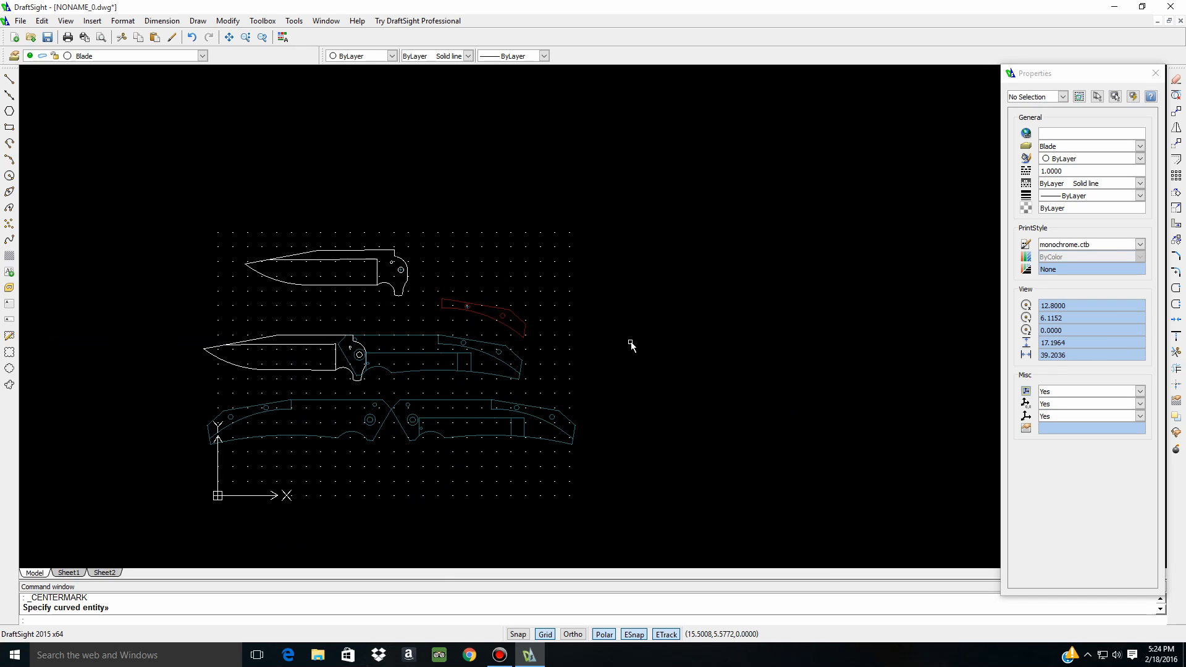
pyautogui.scroll(4, 340, 464)
# Add a center mark to the pivot hole of the assembled knife
pyautogui.click(162, 21)
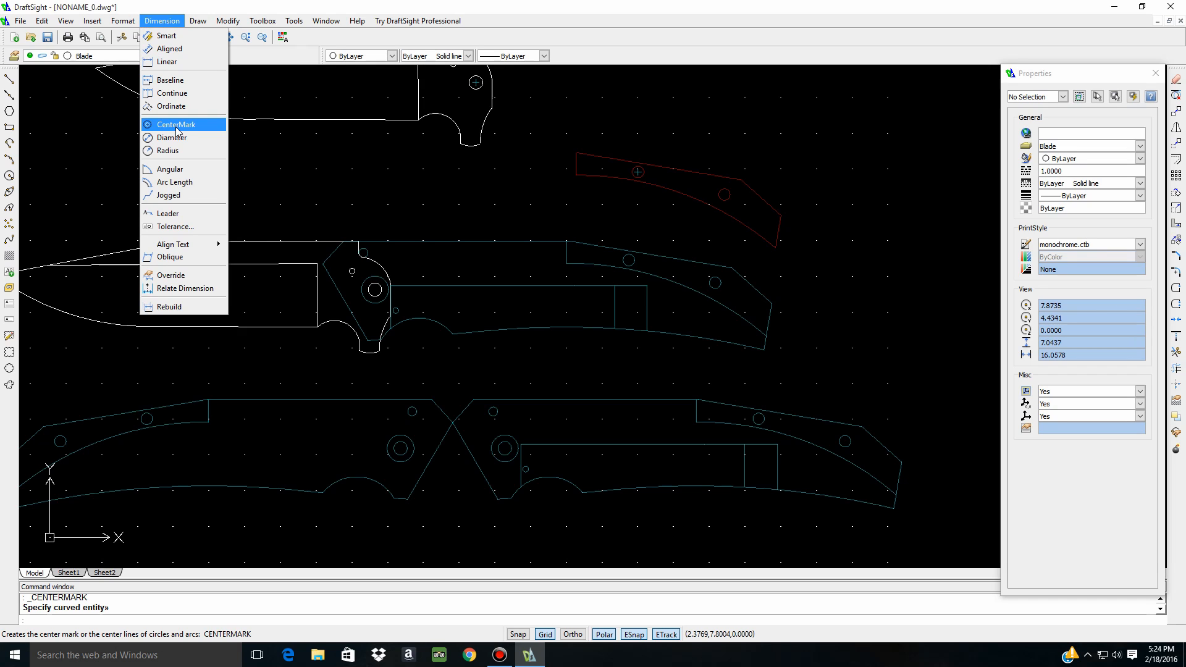
pyautogui.click(176, 128)
pyautogui.click(379, 285)
pyautogui.moveTo(573, 343); pyautogui.dragTo(586, 348, button='middle')
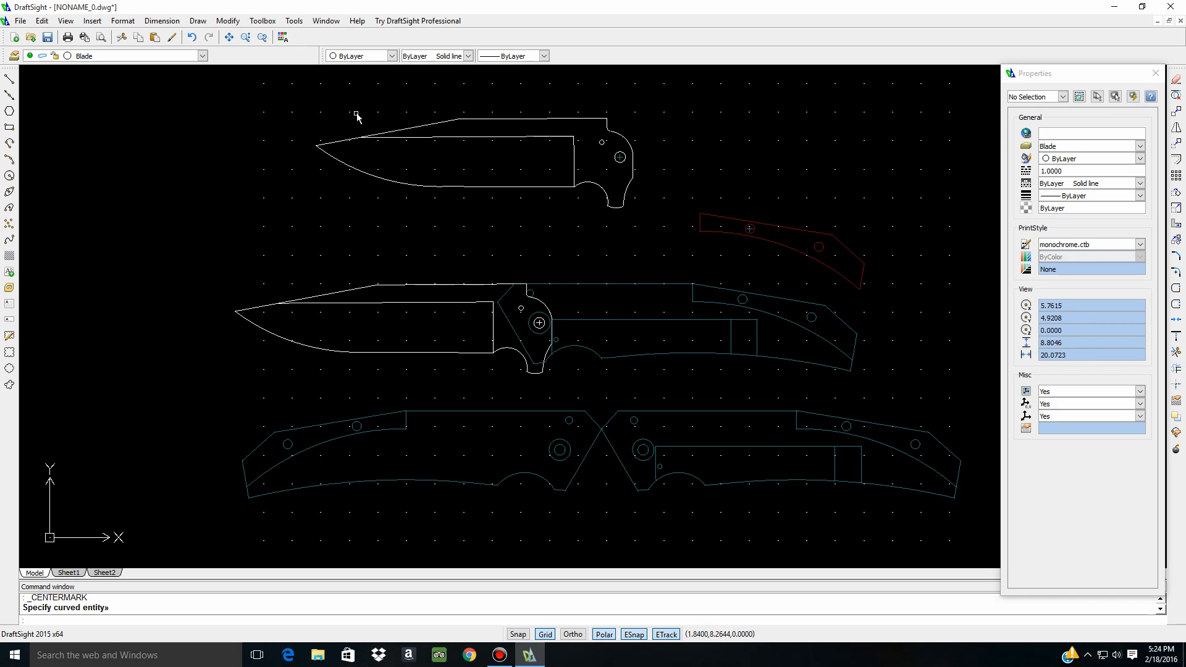
# Measure the assembled blade's length from its tip to the handle front and its height with temporary linear dimensions
pyautogui.click(162, 20)
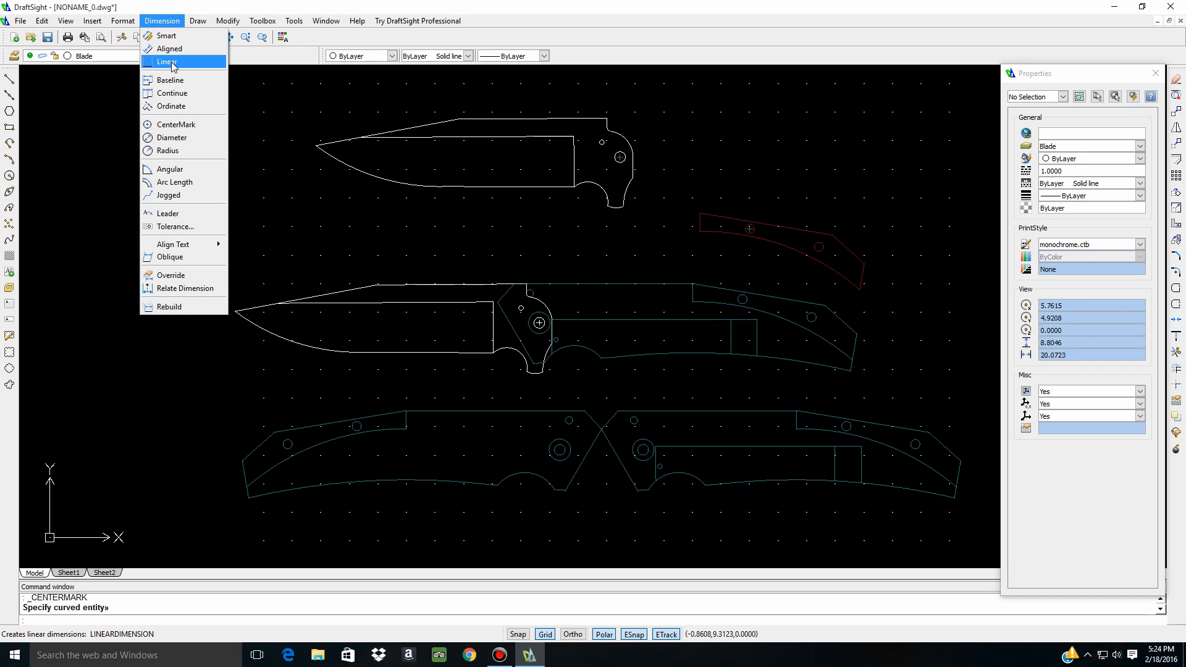
pyautogui.click(166, 62)
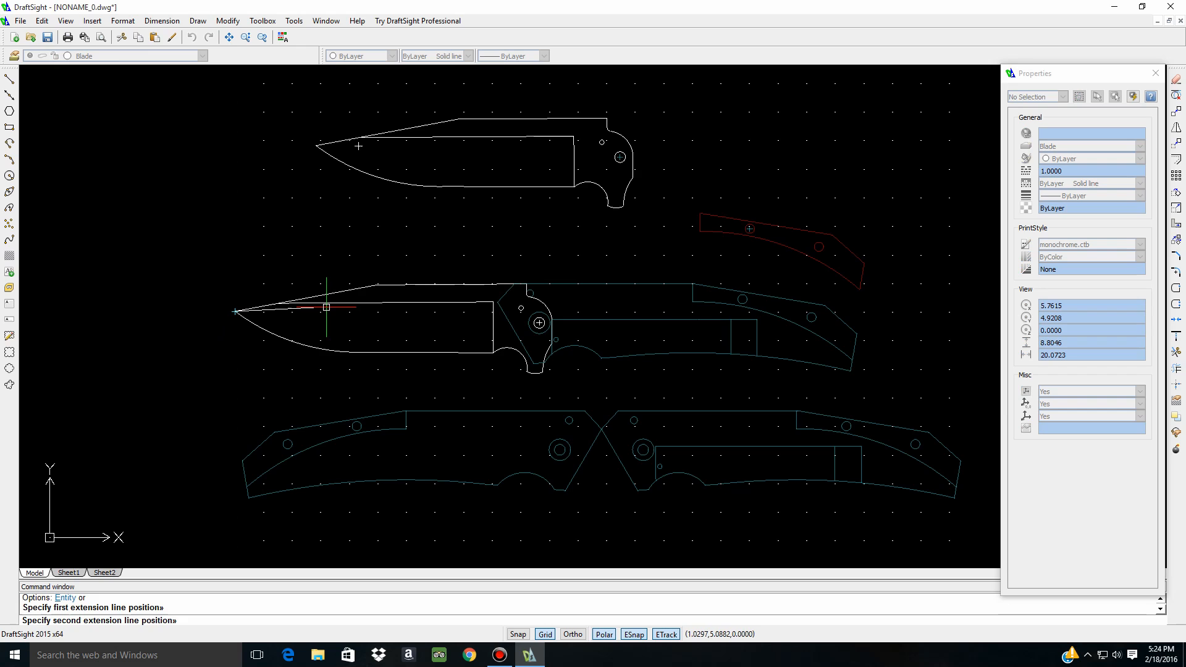
pyautogui.click(236, 311)
pyautogui.click(497, 303)
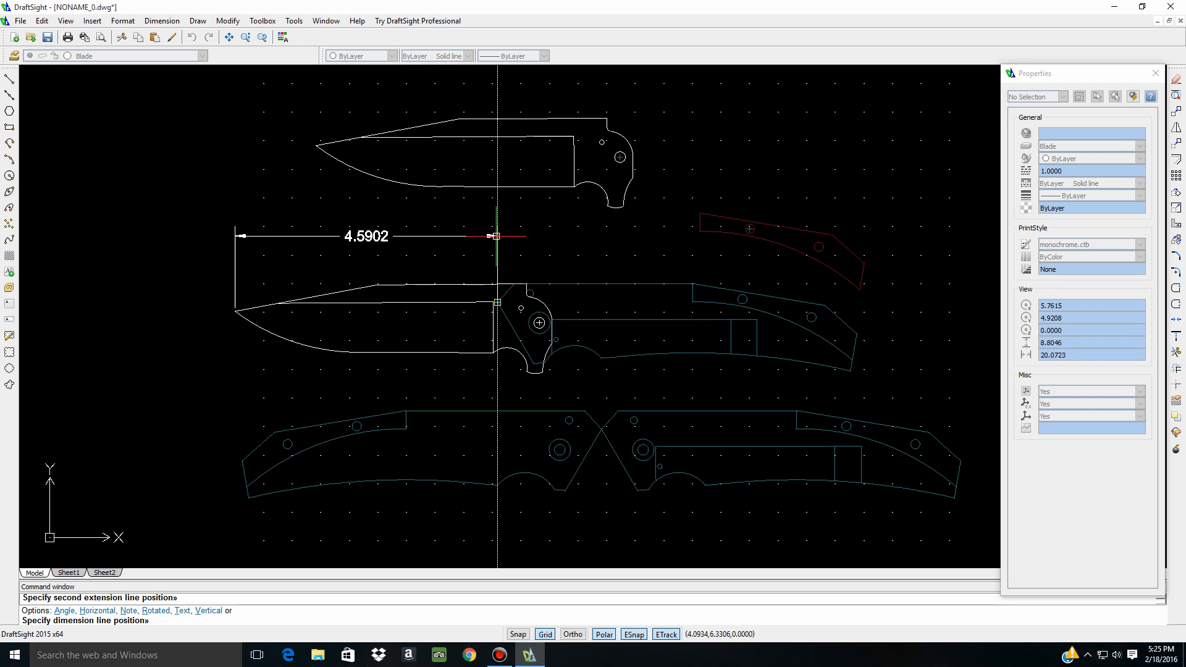
pyautogui.click(162, 21)
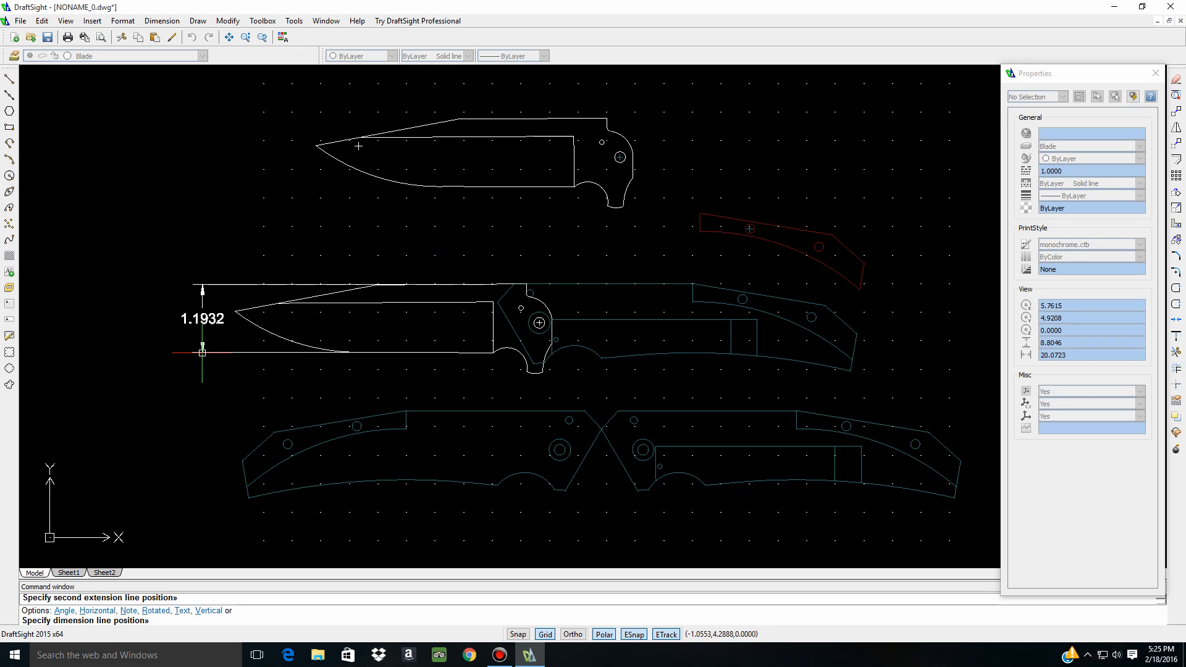
pyautogui.press('Escape')
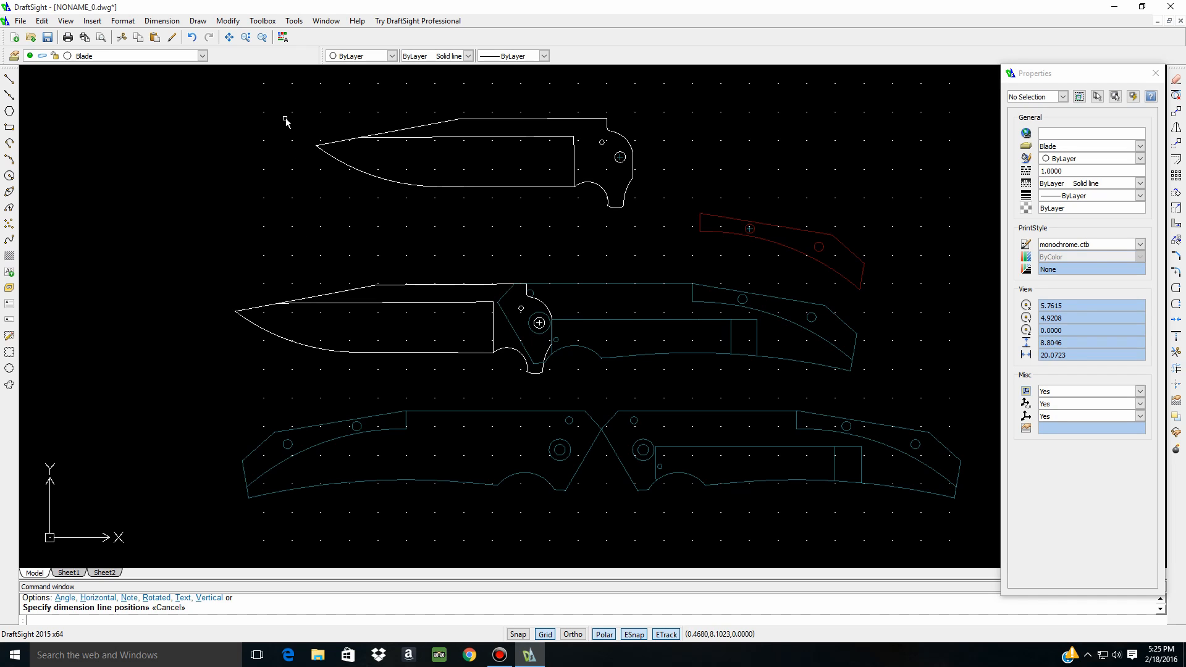
# Unlock the Handle layer
pyautogui.click(136, 56)
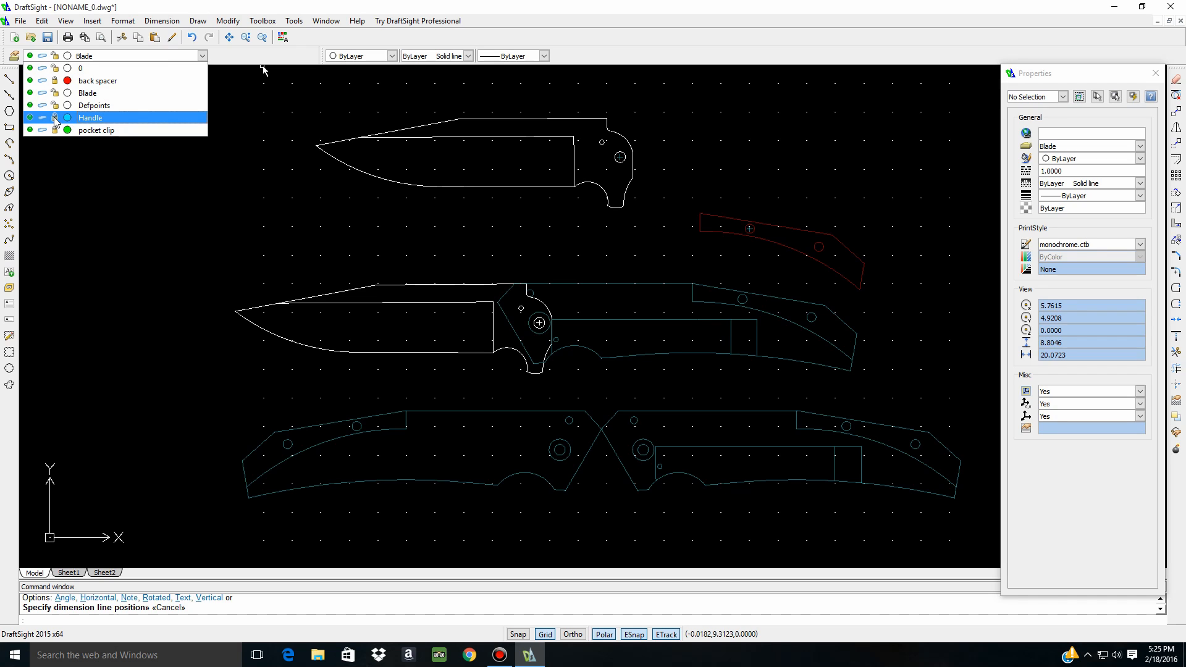
pyautogui.click(55, 118)
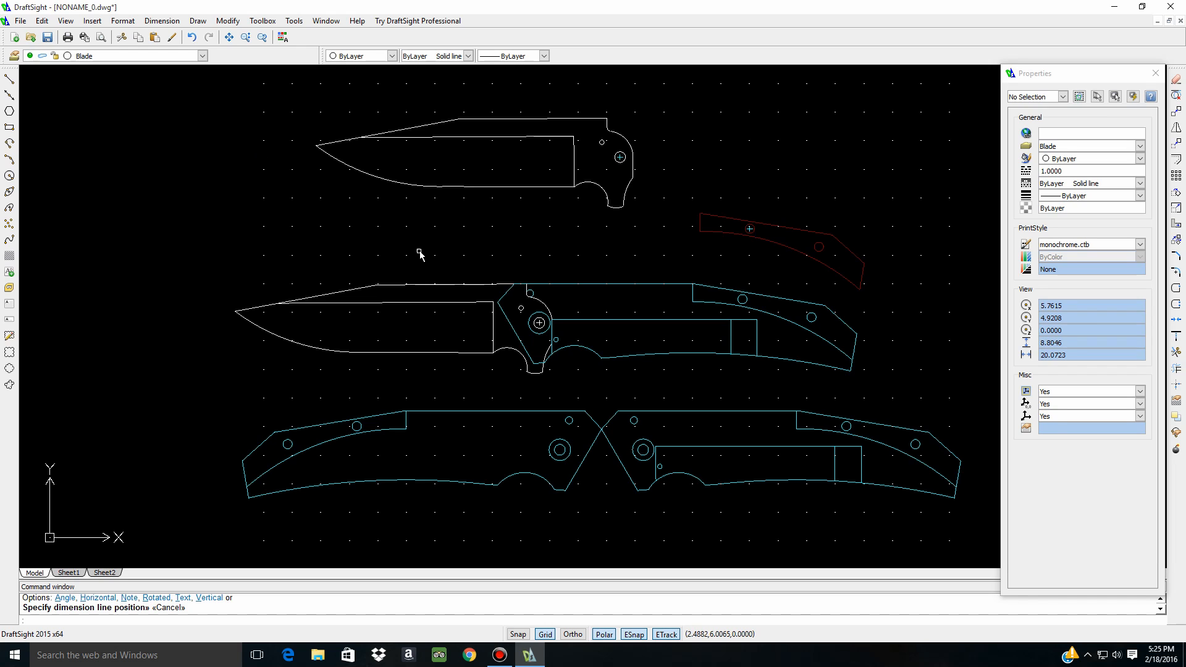
pyautogui.click(873, 297)
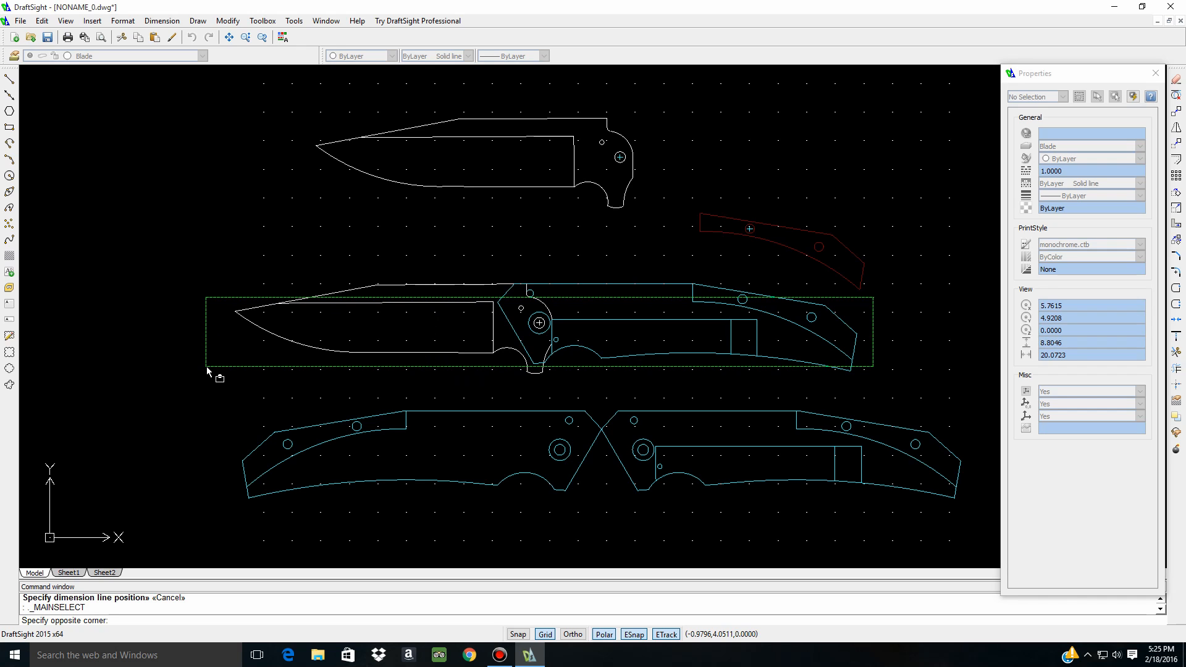
pyautogui.press('Escape')
pyautogui.click(199, 21)
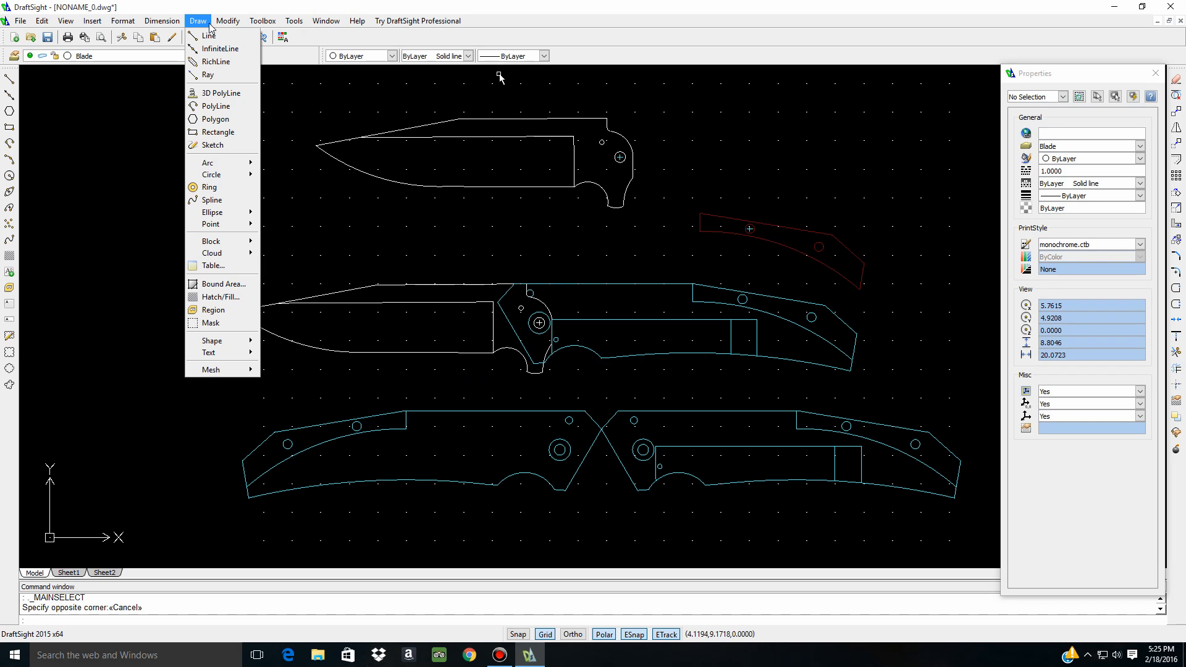
pyautogui.click(237, 309)
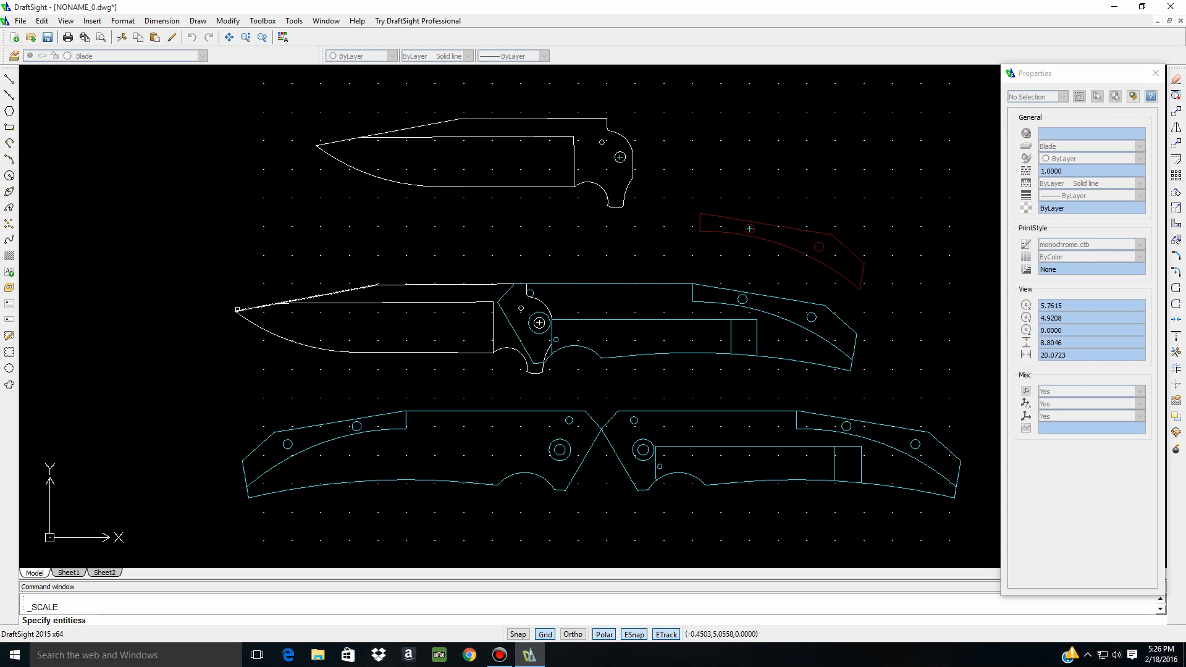
pyautogui.click(238, 309)
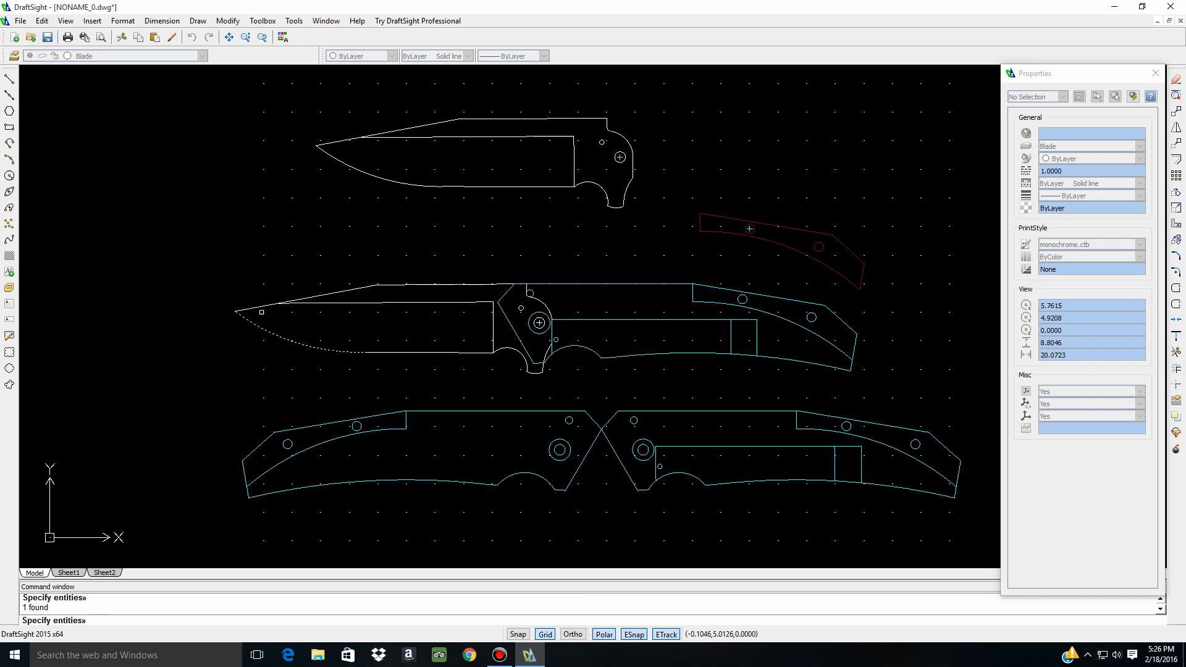
pyautogui.press('Escape')
# Scale the whole assembled knife, blade and handle together, down slightly about the blade tip
pyautogui.click(800, 391)
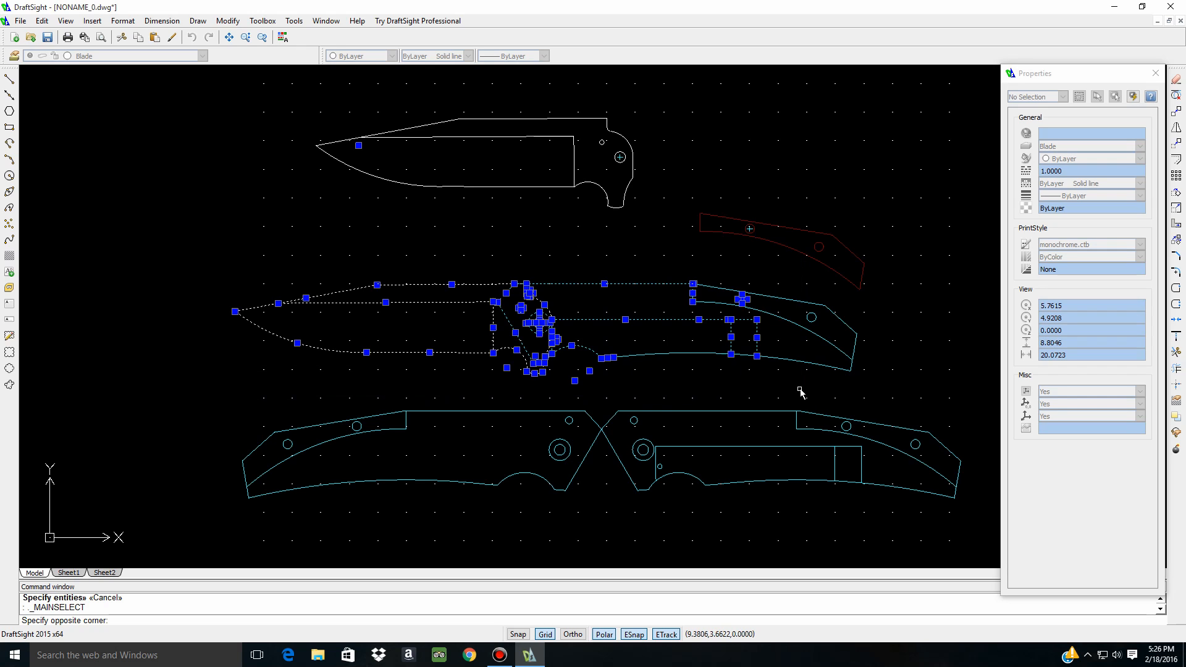
pyautogui.click(877, 321)
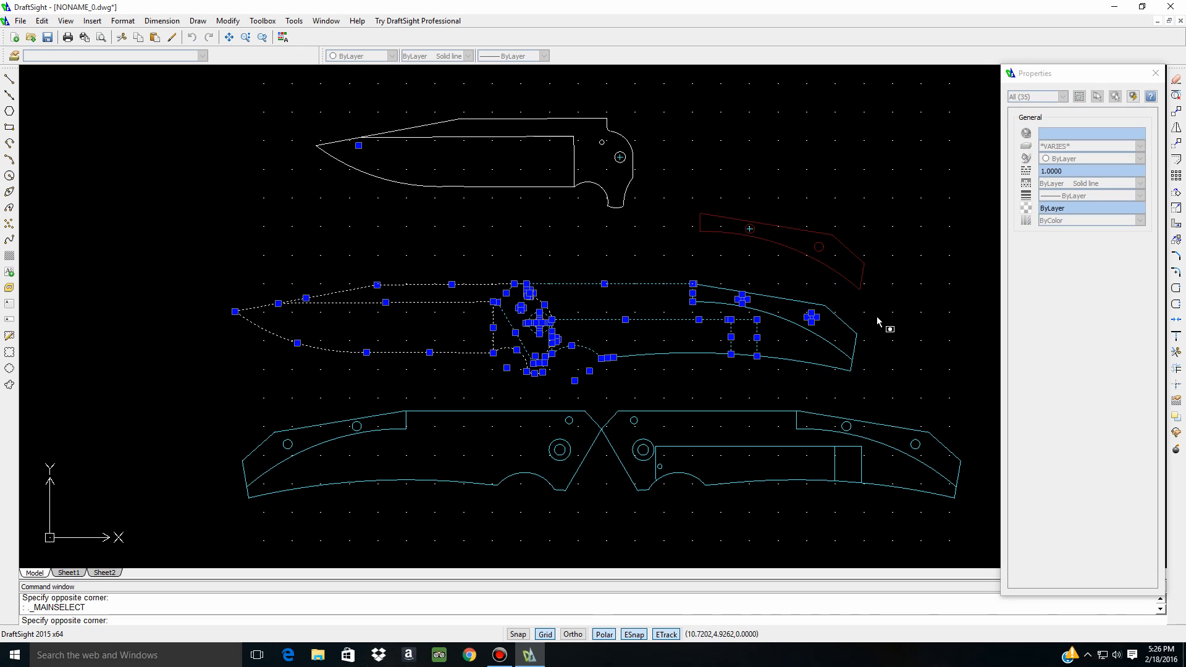
pyautogui.click(402, 280)
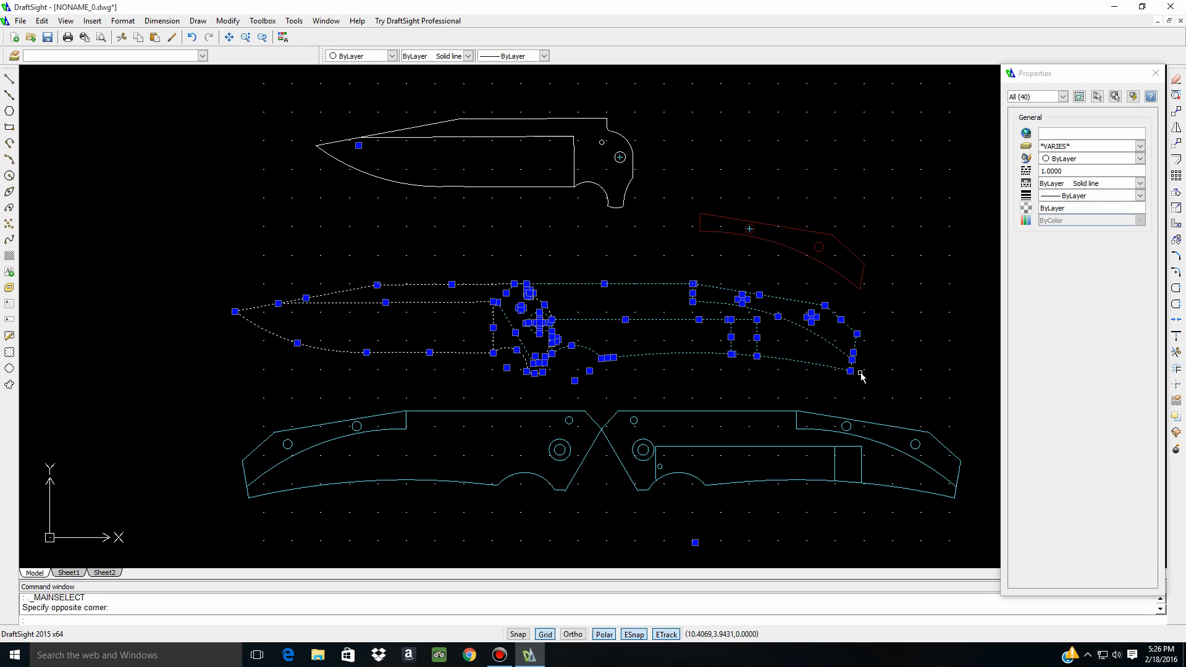
pyautogui.click(227, 20)
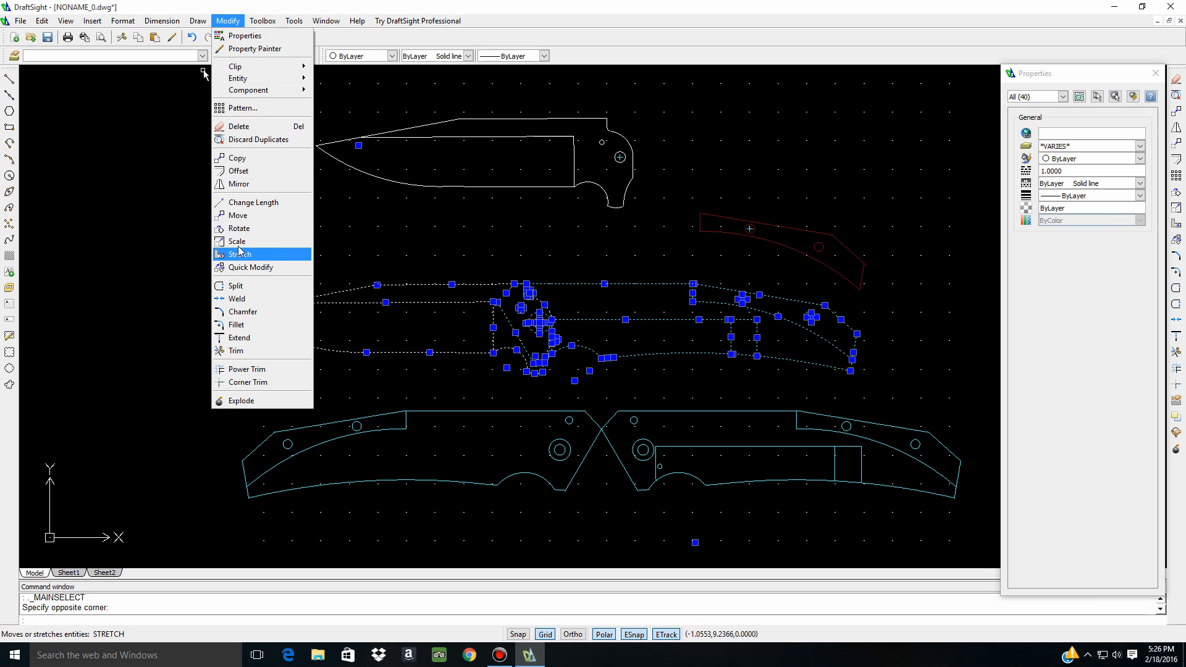
pyautogui.click(237, 242)
pyautogui.click(234, 312)
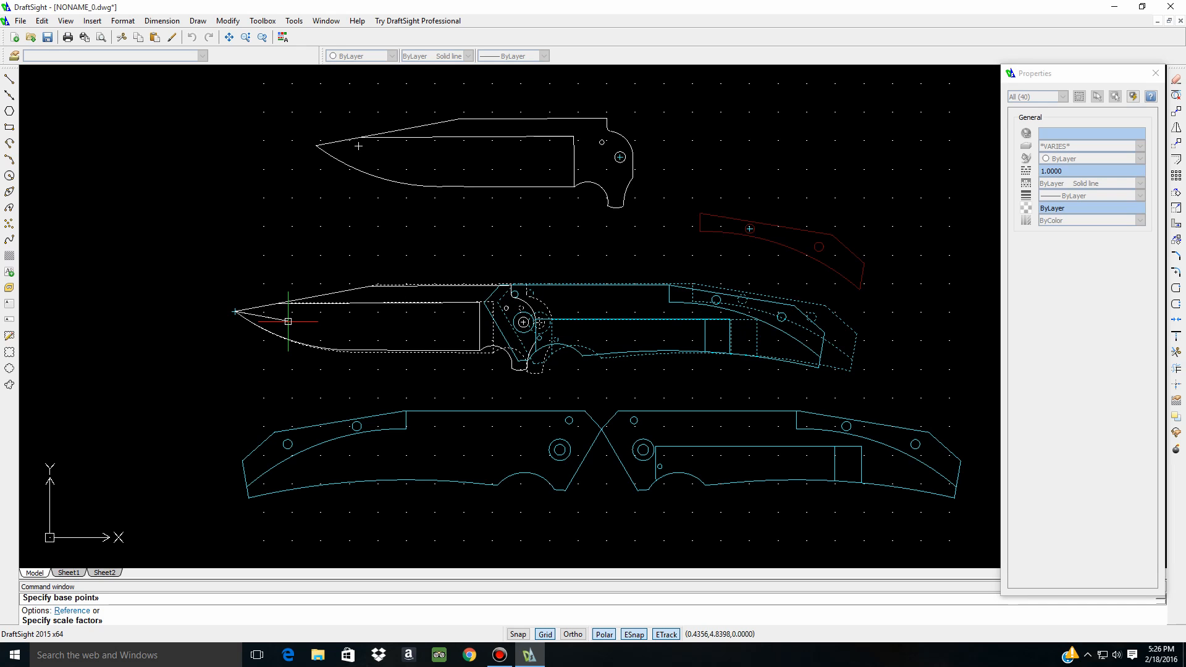
pyautogui.click(287, 322)
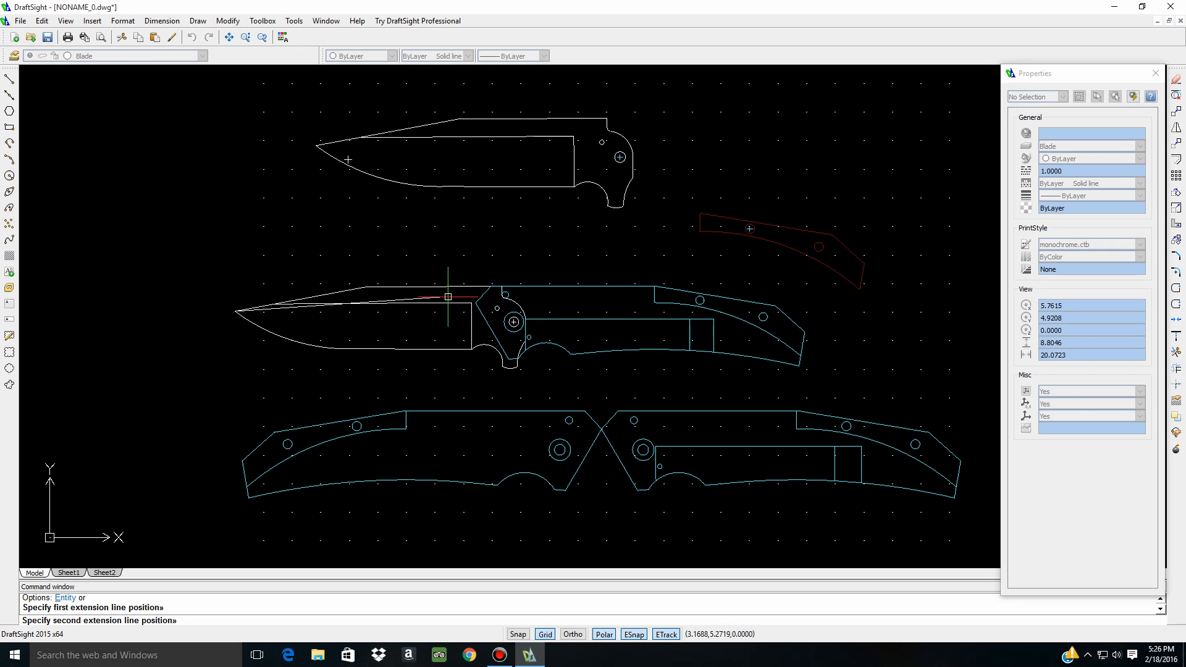
# Measure the scaled blade's length and the pivot hole's diameter in the assembled knife with temporary dimensions
pyautogui.click(448, 297)
pyautogui.press('Escape')
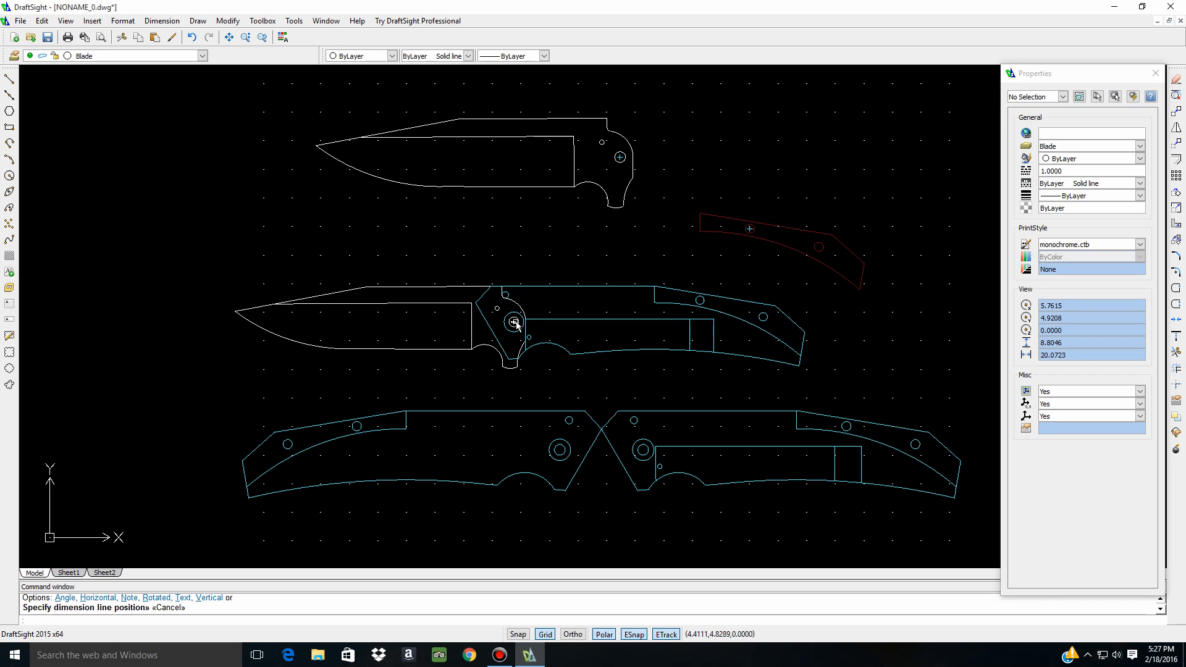
pyautogui.scroll(5, 515, 322)
pyautogui.click(162, 21)
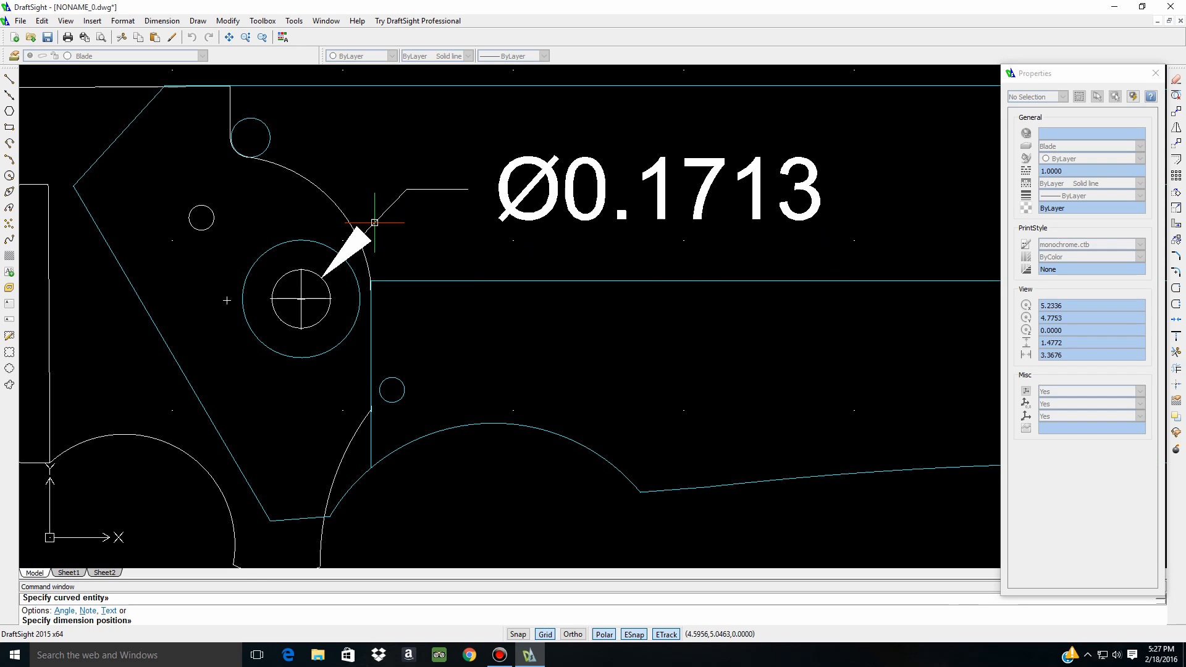
pyautogui.scroll(-5, 437, 239)
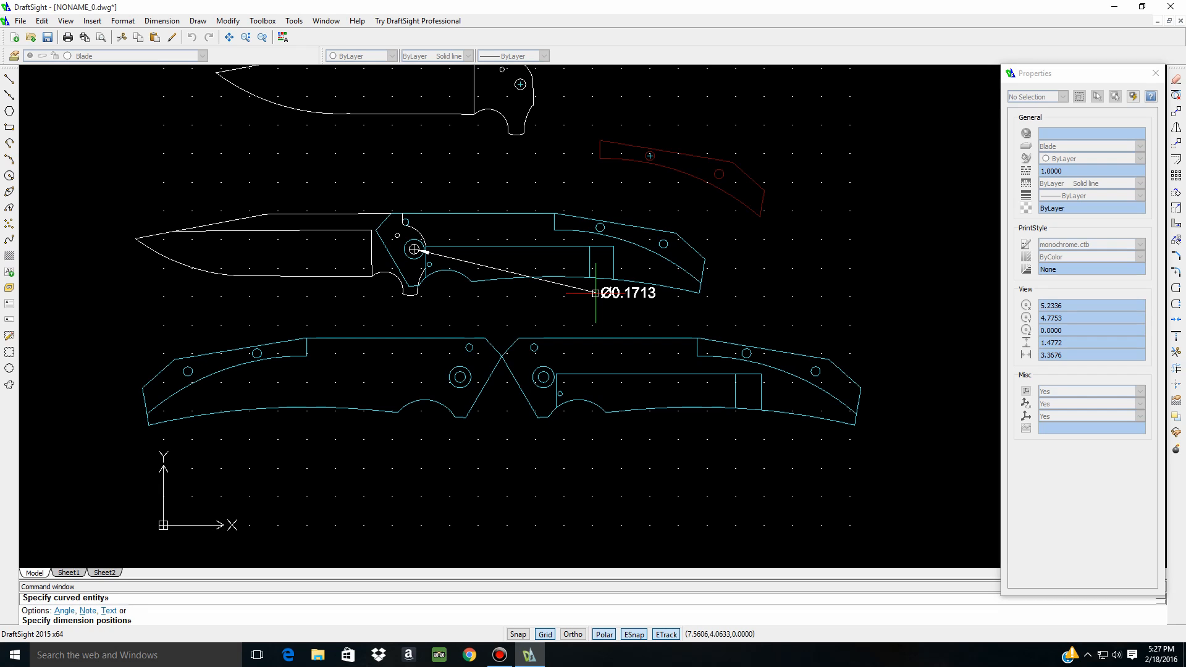
# Undo the scaling of the assembled knife
pyautogui.hotkey('ctrl', 'z')
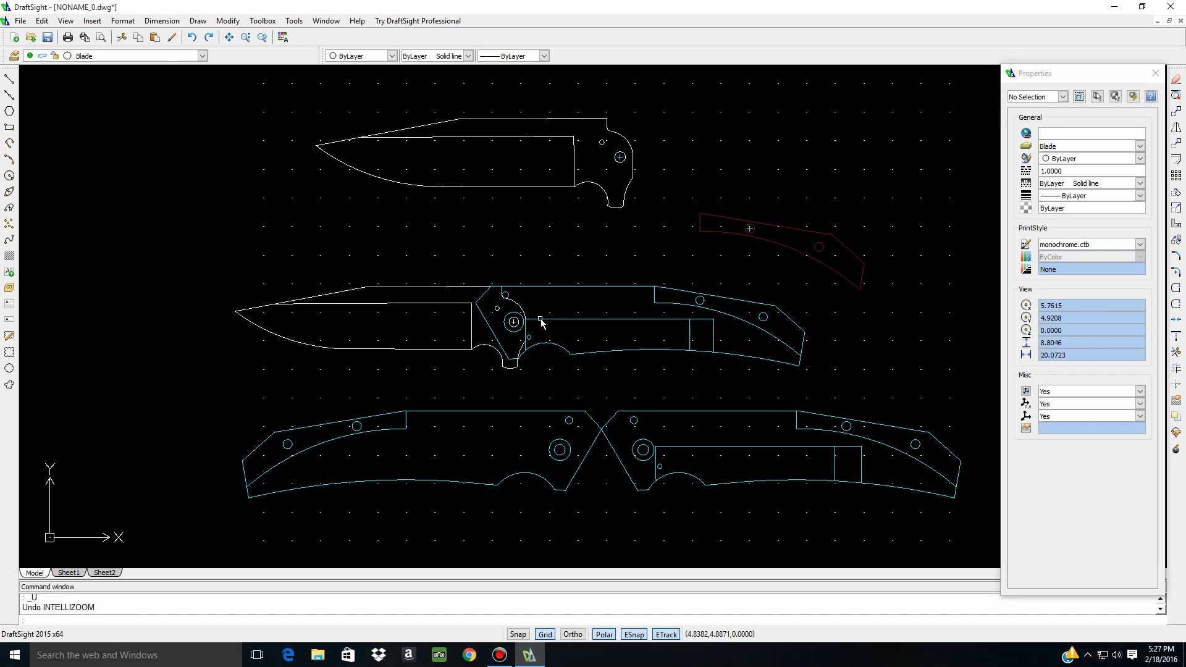
pyautogui.hotkey('ctrl', 'z')
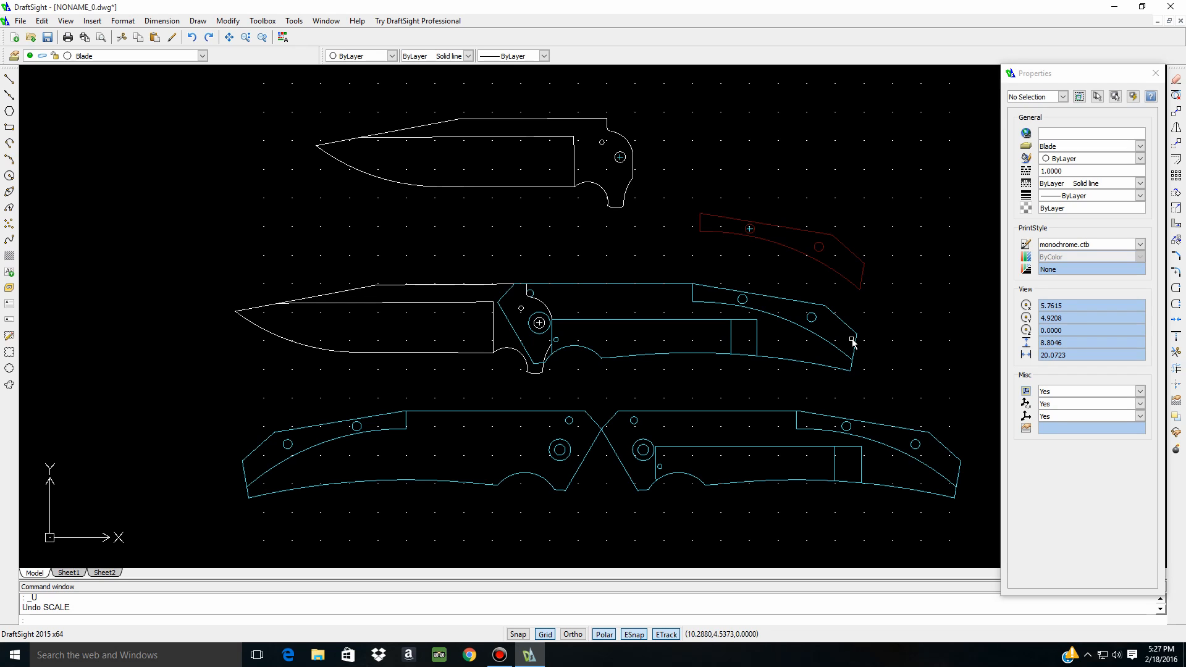
pyautogui.scroll(-3, 852, 341)
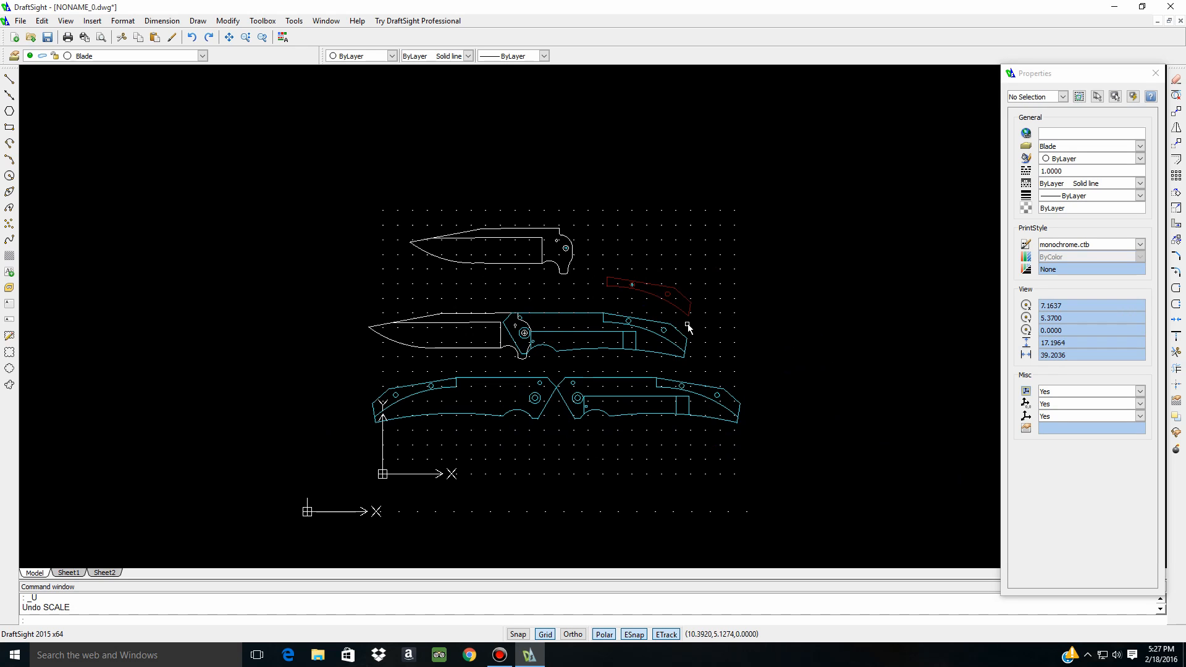
pyautogui.scroll(1, 689, 328)
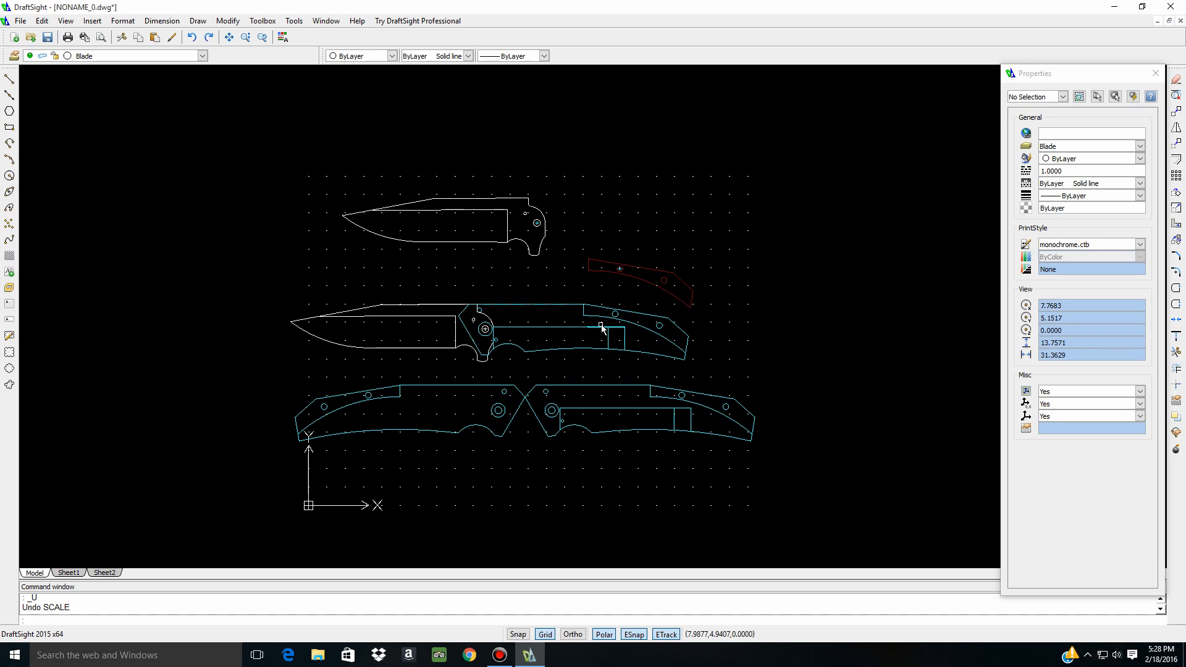
pyautogui.scroll(1, 652, 331)
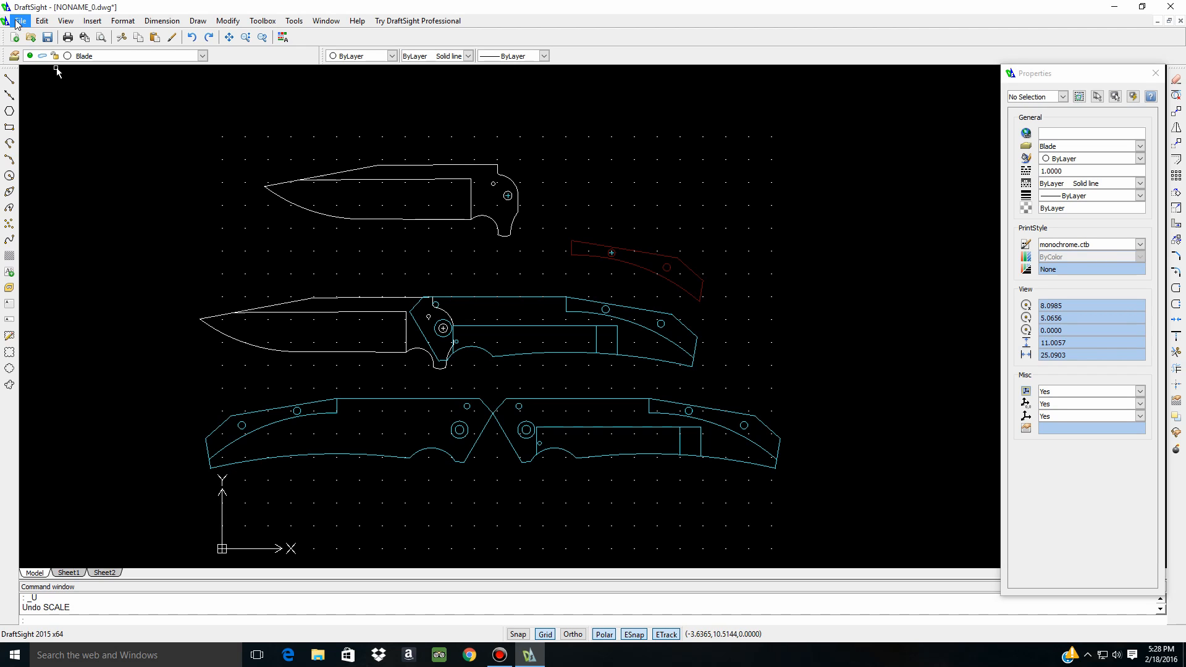
# Save the drawing under the file name "group project" as an R2013 Drawing (*.dwg)
pyautogui.hotkey('ctrl', 'shift', 's')
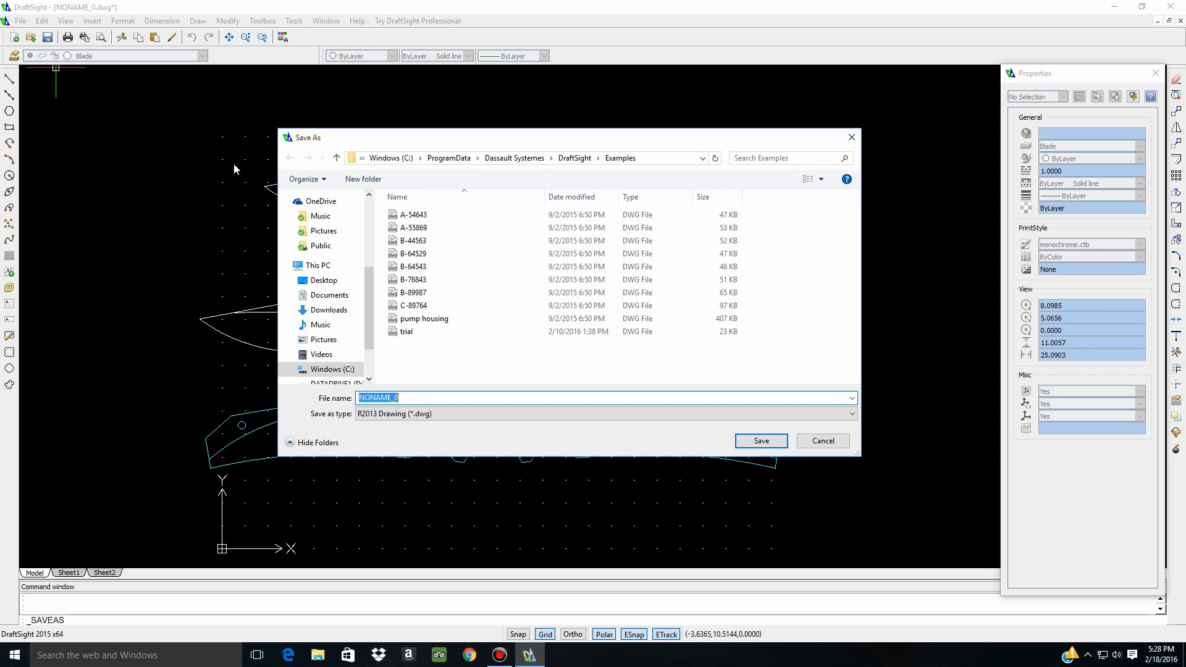
pyautogui.write('group project')
pyautogui.press('Return')
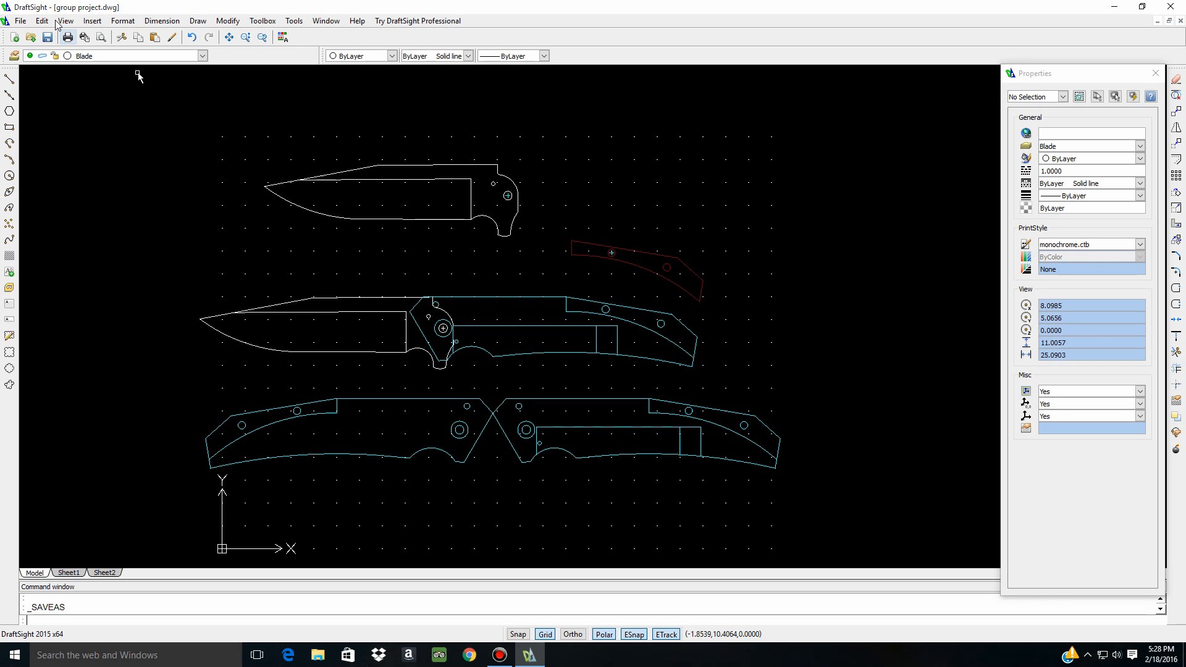
# Turn off fitting to the paper size, set the print scale to 1 inch = 1 unit, and close the print settings without printing
pyautogui.hotkey('ctrl', 'p')
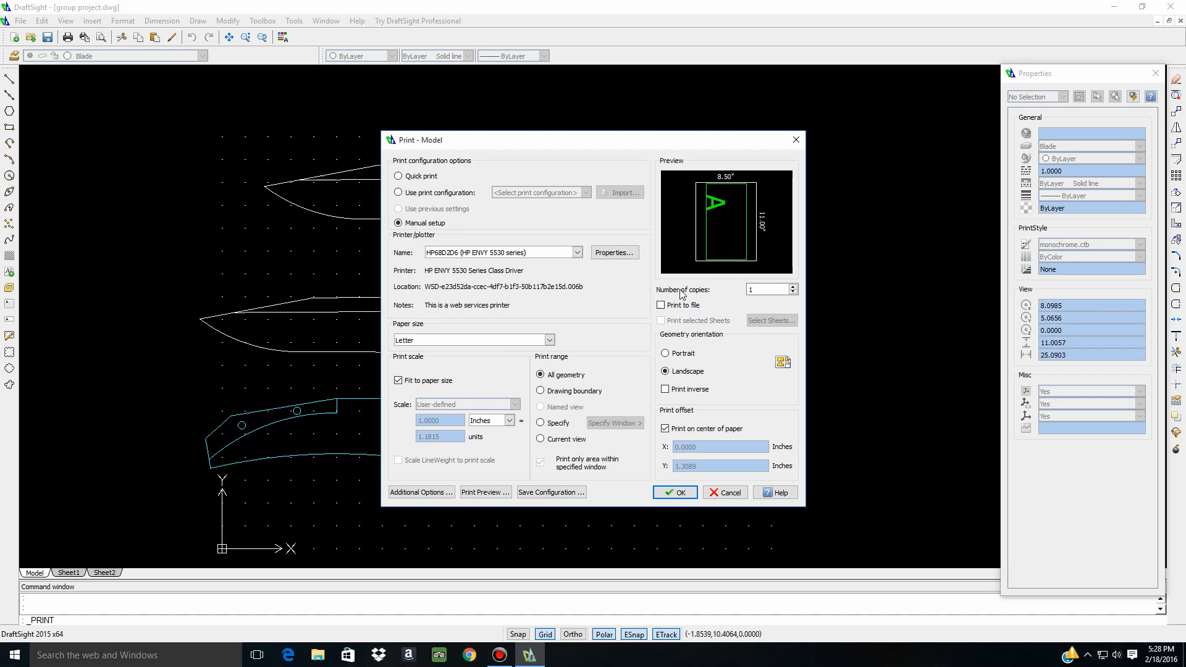
pyautogui.moveTo(520, 144); pyautogui.dragTo(738, 192)
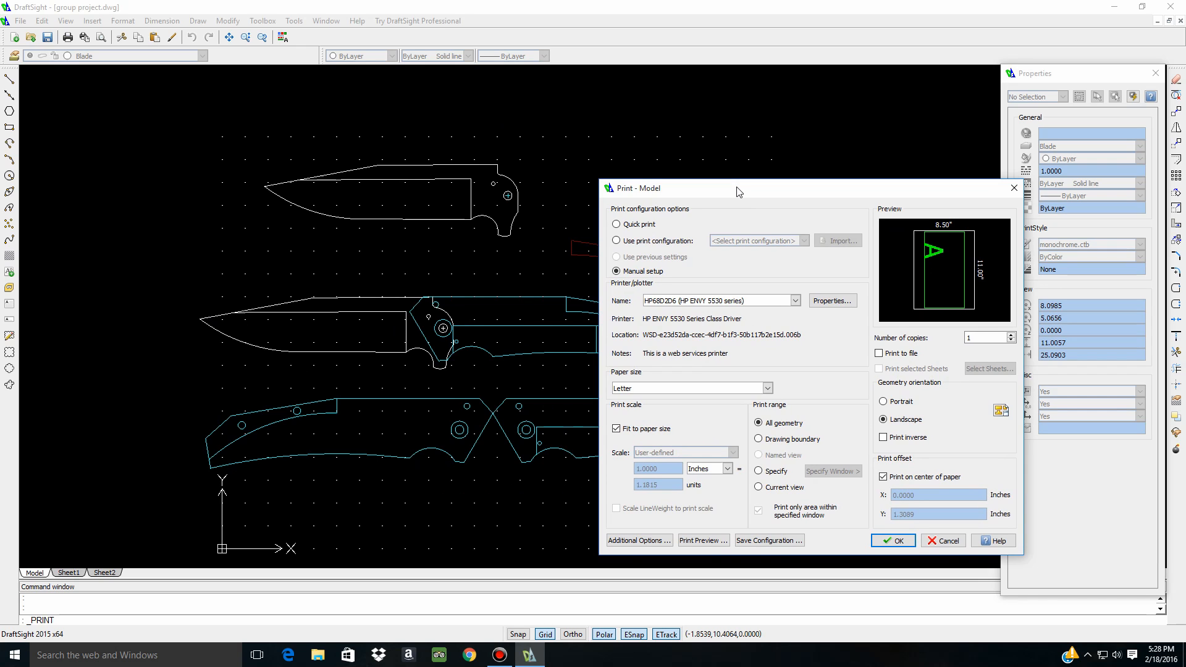
pyautogui.moveTo(738, 192); pyautogui.dragTo(592, 153)
pyautogui.click(471, 391)
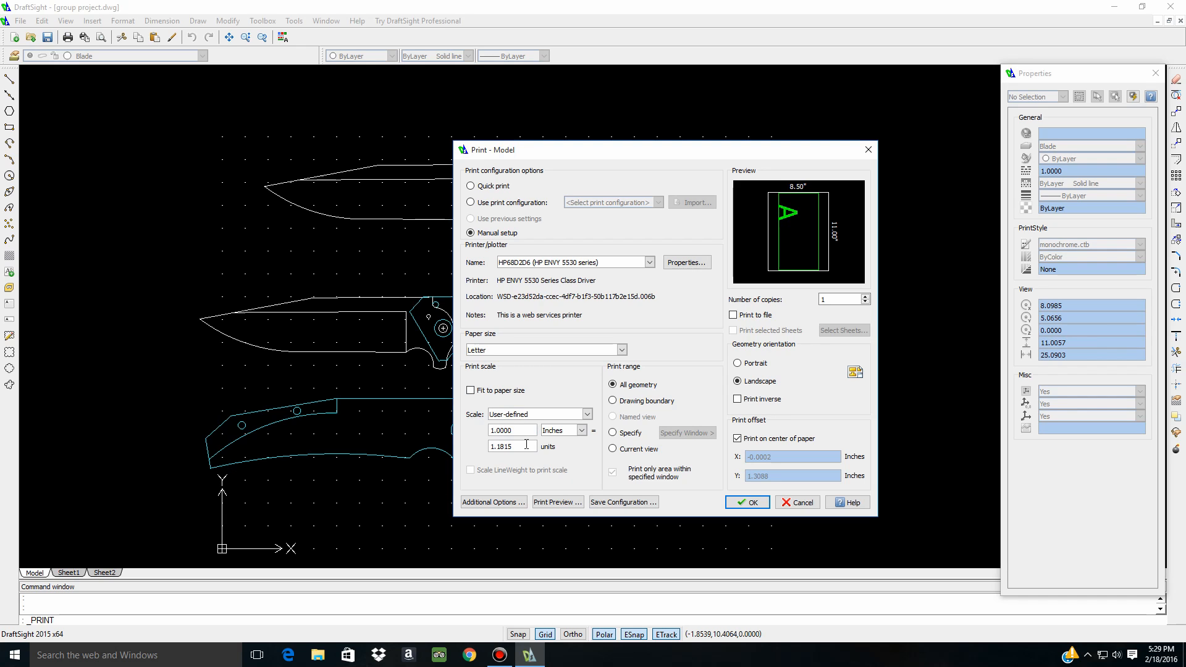
pyautogui.doubleClick(527, 444)
pyautogui.write('1')
pyautogui.press('Escape')
pyautogui.click(212, 21)
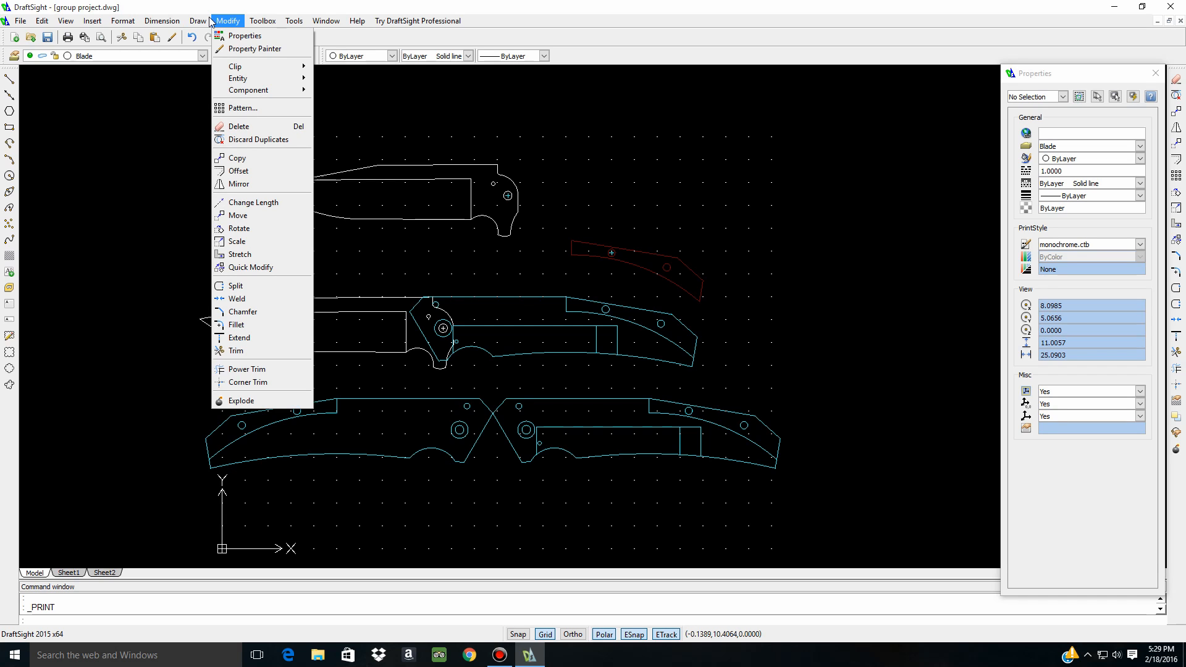
pyautogui.moveTo(198, 21)
pyautogui.moveTo(213, 352)
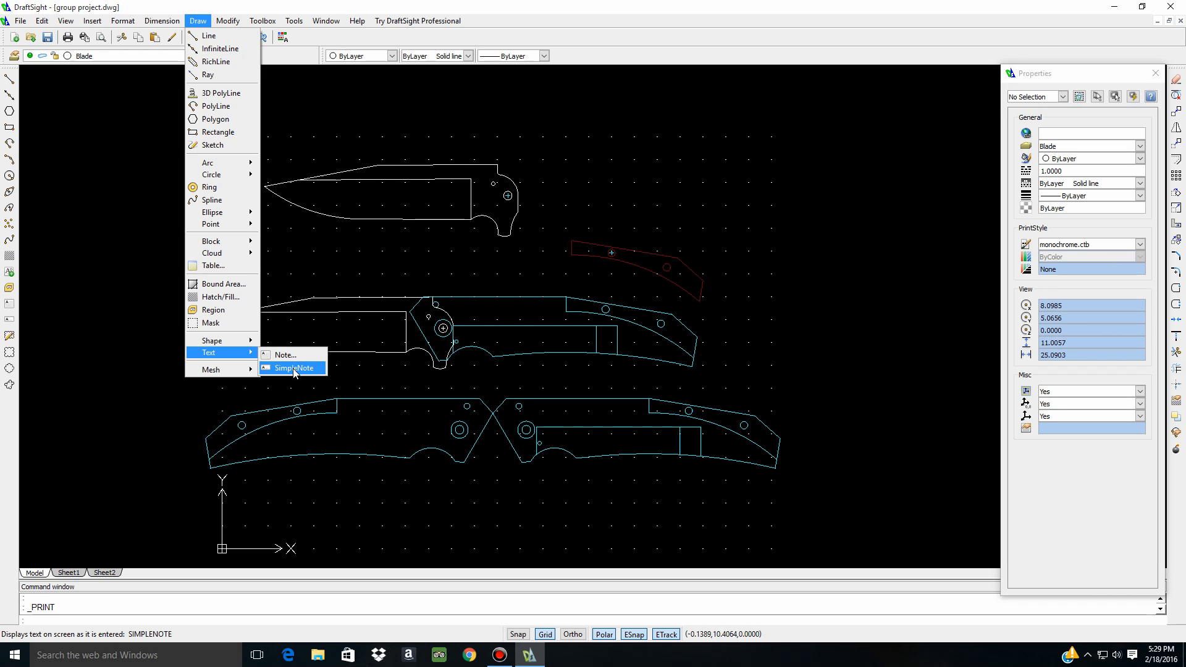
pyautogui.click(294, 369)
pyautogui.click(352, 501)
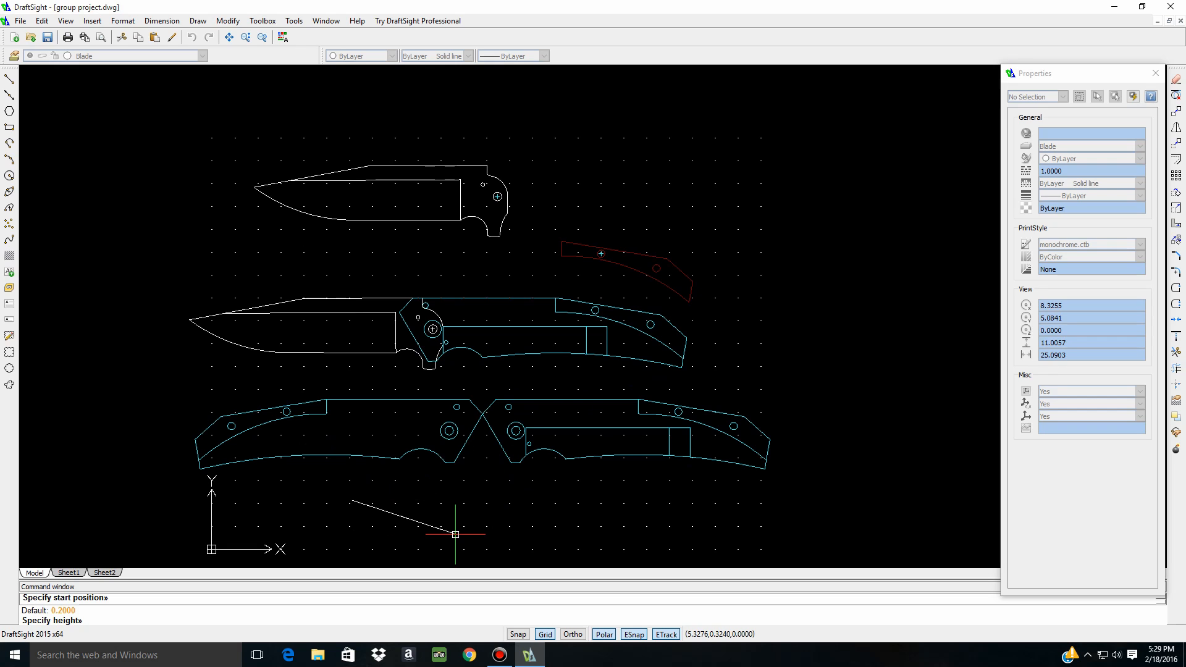
pyautogui.click(456, 535)
pyautogui.press('Escape')
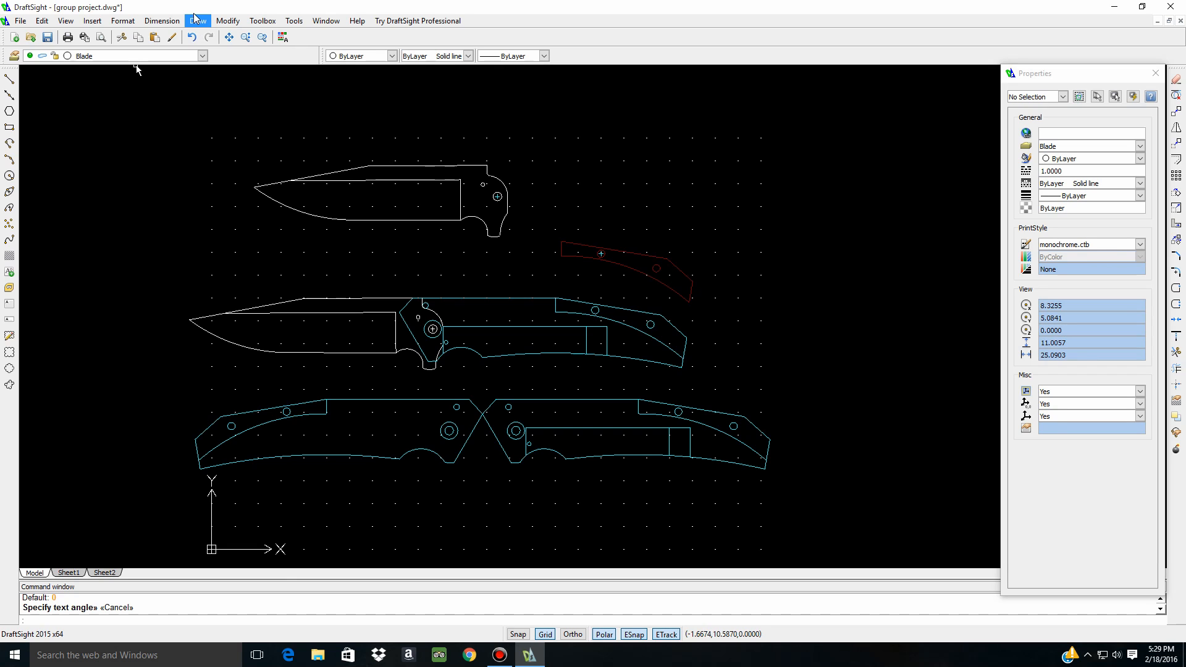
# Add a note reading "Print at 1:1 ratio" with 0.2000 text height below the two separate handle halves
pyautogui.click(197, 20)
pyautogui.moveTo(211, 354)
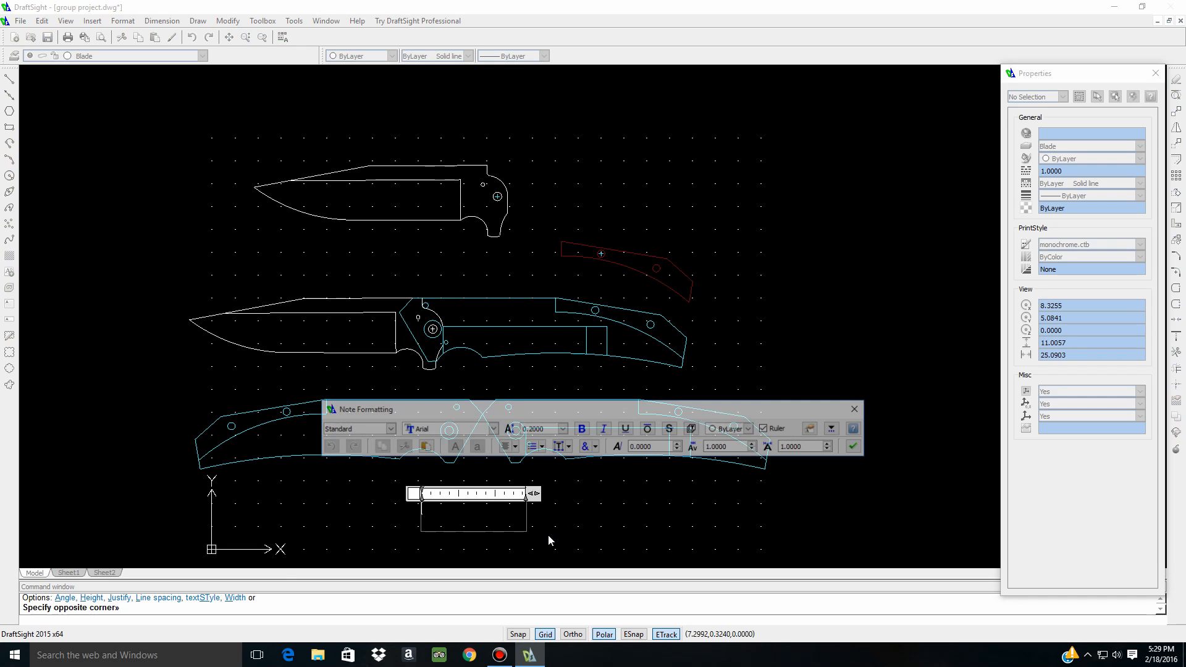
pyautogui.write('Print')
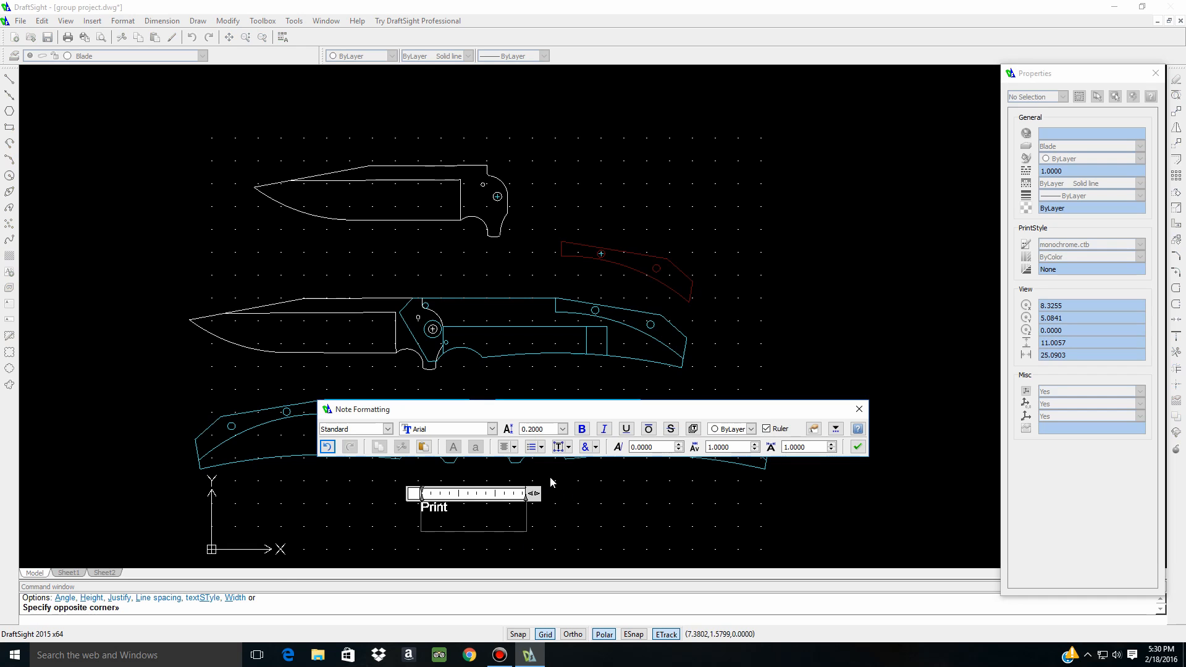
pyautogui.write(' at 1:1 raf')
pyautogui.press('BackSpace')
pyautogui.write('tio')
pyautogui.click(552, 483)
pyautogui.scroll(5, 465, 530)
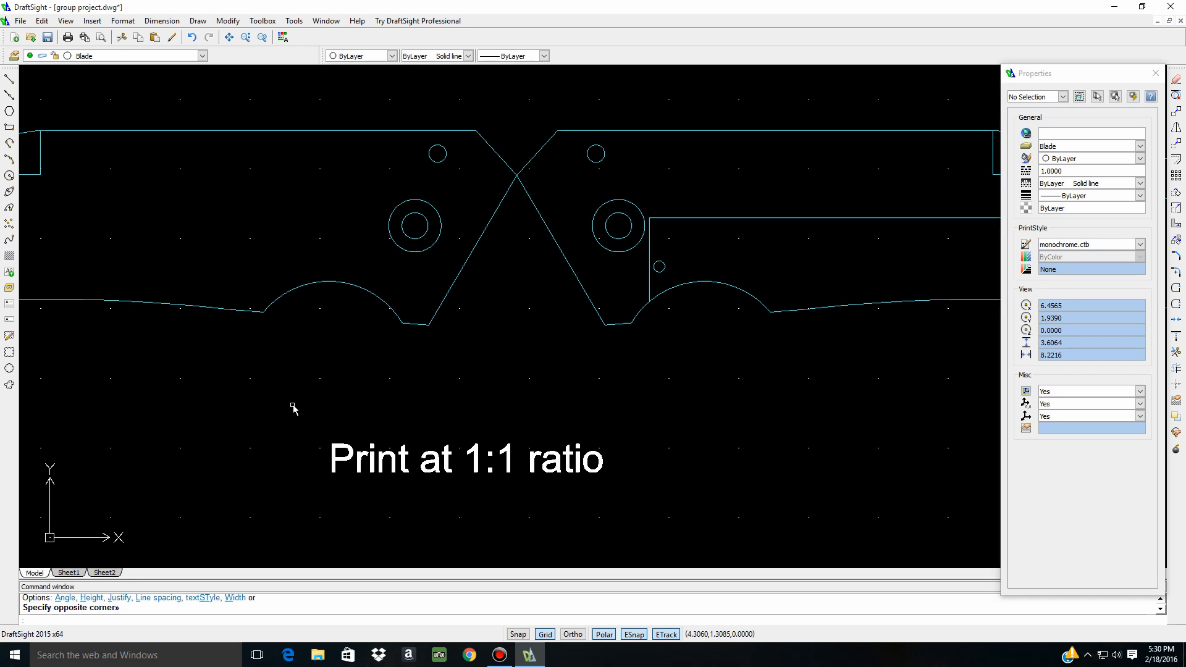
pyautogui.scroll(-5, 442, 451)
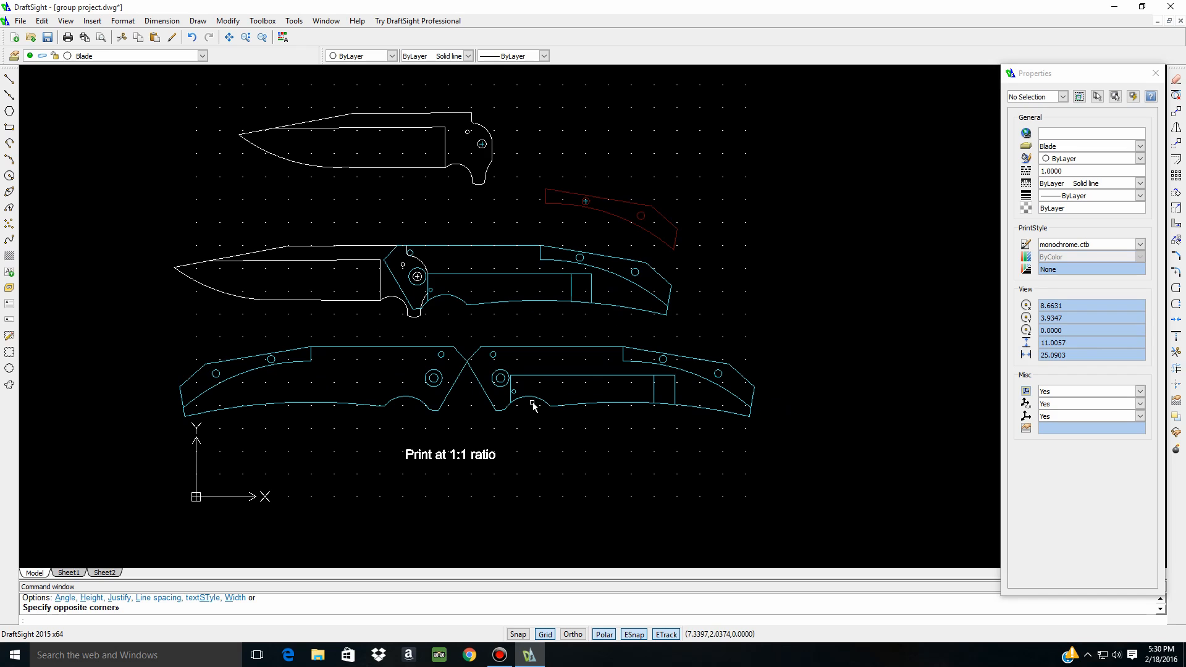